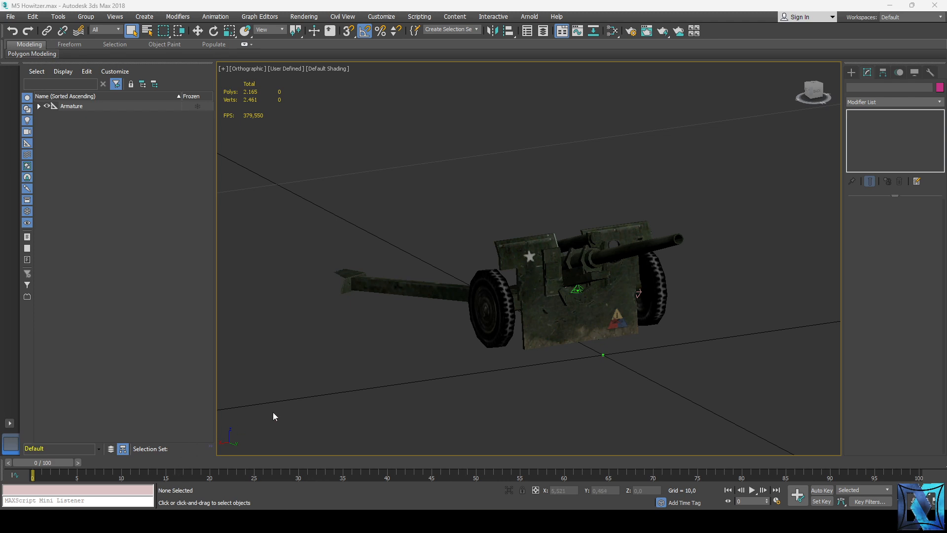
- Switch to Notepad++ and bring up the descr_engines.txt file
{"action": "left_click", "coordinate": [64, 467]}
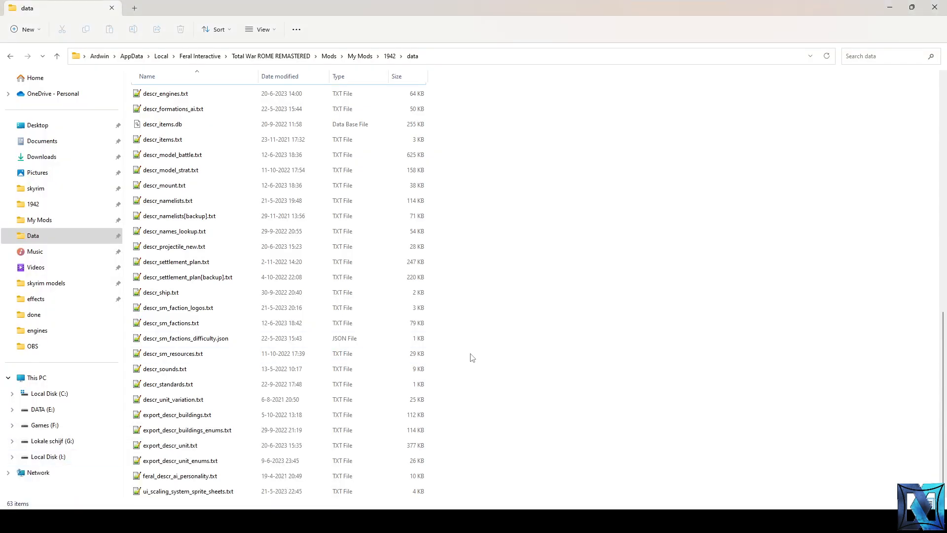
{"action": "left_click", "coordinate": [213, 468]}
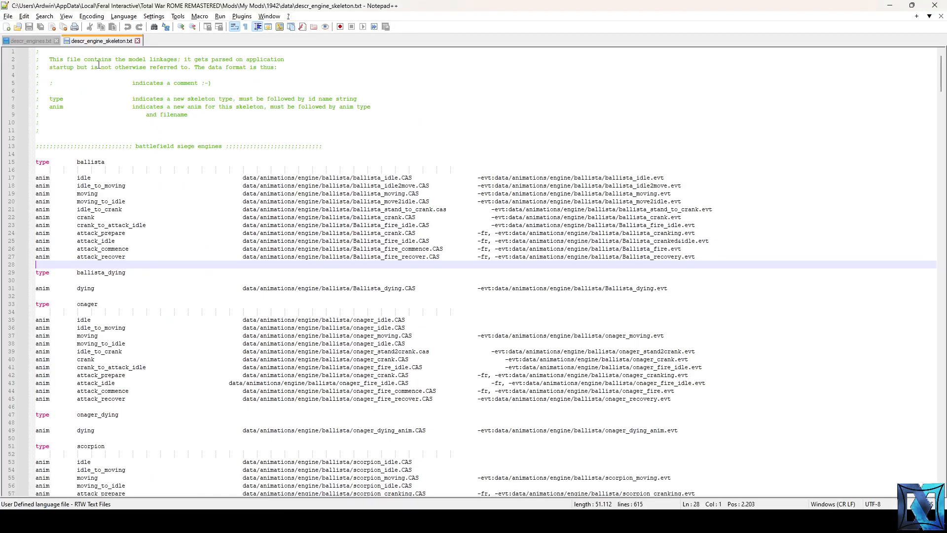
{"action": "left_click", "coordinate": [34, 39]}
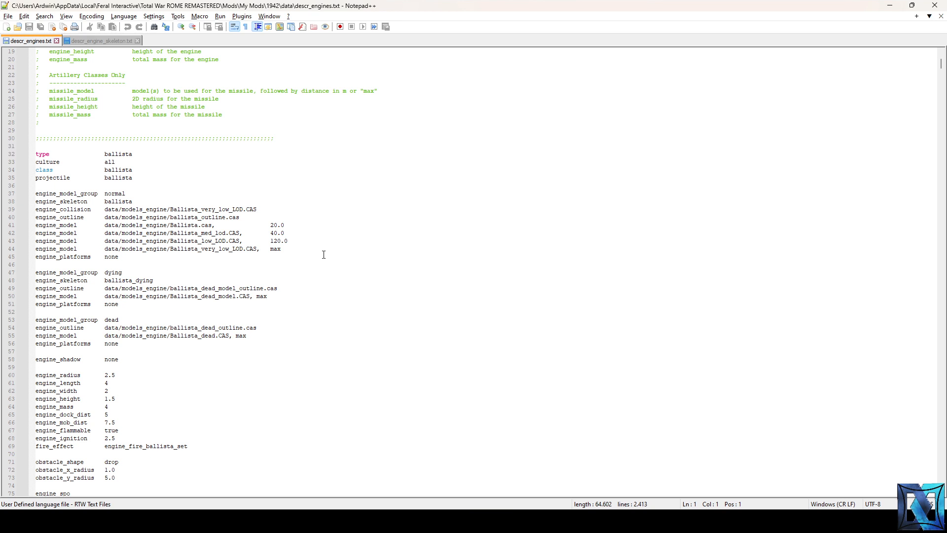
- Review the complete ballista engine entry, from its type line through its missile settings
{"action": "scroll", "coordinate": [330, 264], "scroll_direction": "down", "scroll_amount": 2}
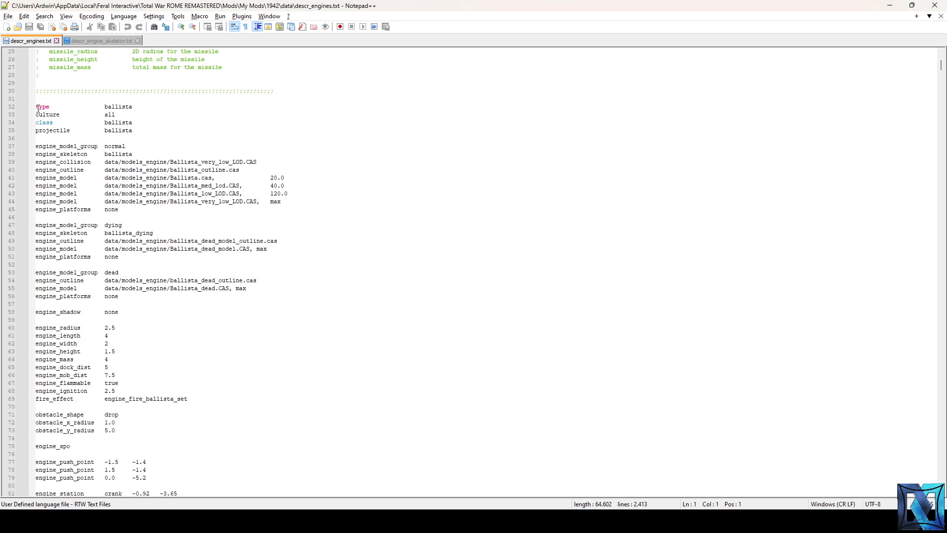
{"action": "left_click_drag", "start_coordinate": [36, 107], "coordinate": [376, 449]}
{"action": "scroll", "coordinate": [290, 372], "scroll_direction": "down", "scroll_amount": 4}
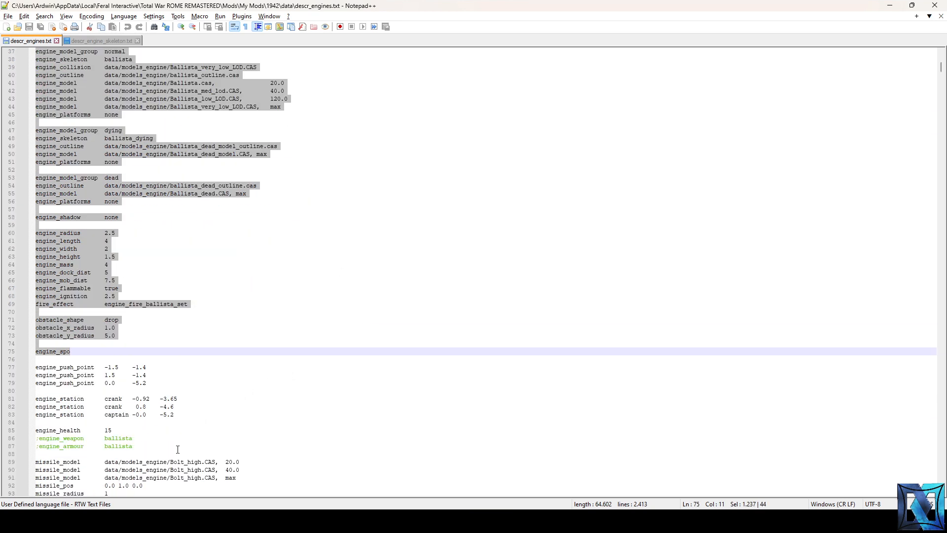
{"action": "scroll", "coordinate": [178, 449], "scroll_direction": "down", "scroll_amount": 4}
{"action": "left_click", "coordinate": [132, 407]}
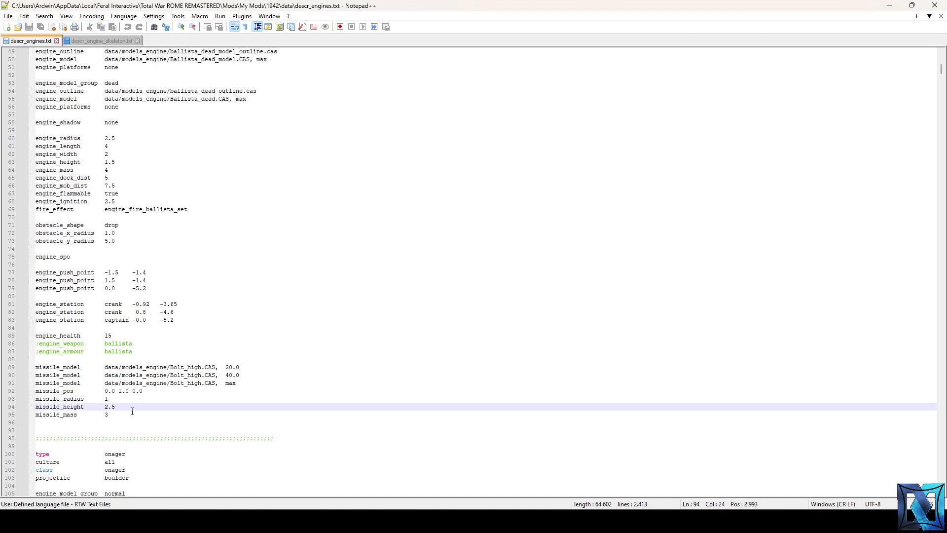
{"action": "scroll", "coordinate": [145, 275], "scroll_direction": "up", "scroll_amount": 6}
{"action": "scroll", "coordinate": [162, 199], "scroll_direction": "up", "scroll_amount": 2}
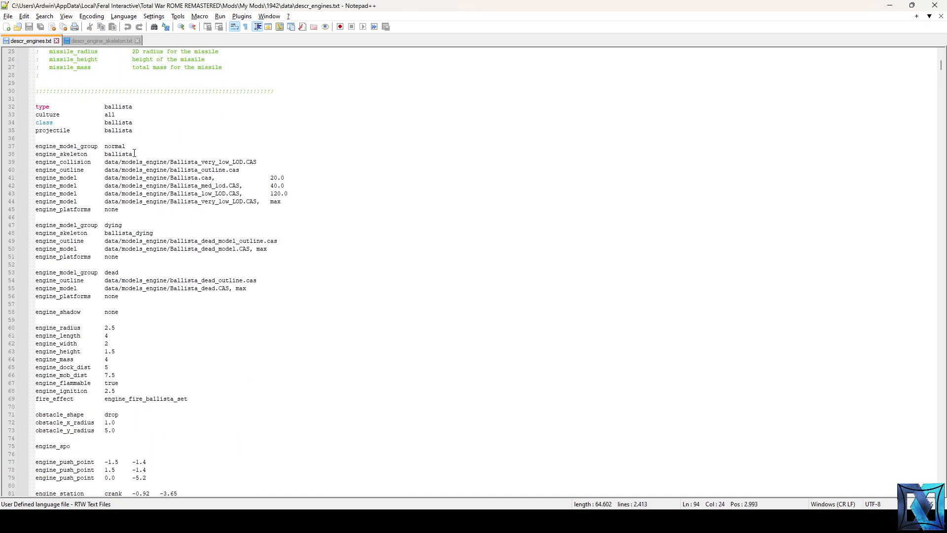
- Examine the type and culture values of the ballista entry and compare them with the onager entry
{"action": "left_click", "coordinate": [109, 107]}
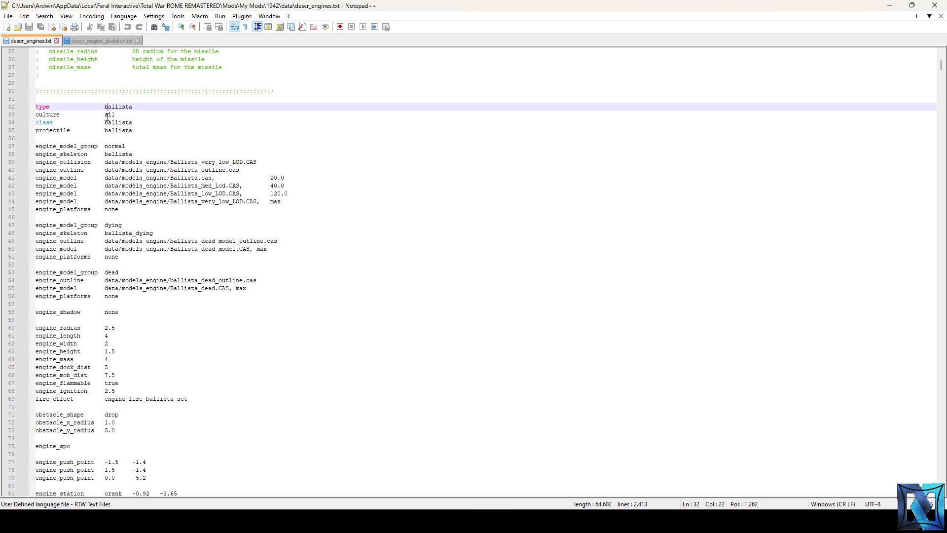
{"action": "left_click_drag", "start_coordinate": [108, 116], "coordinate": [112, 116]}
{"action": "double_click", "coordinate": [127, 109]}
{"action": "left_click", "coordinate": [142, 109]}
{"action": "double_click", "coordinate": [110, 114]}
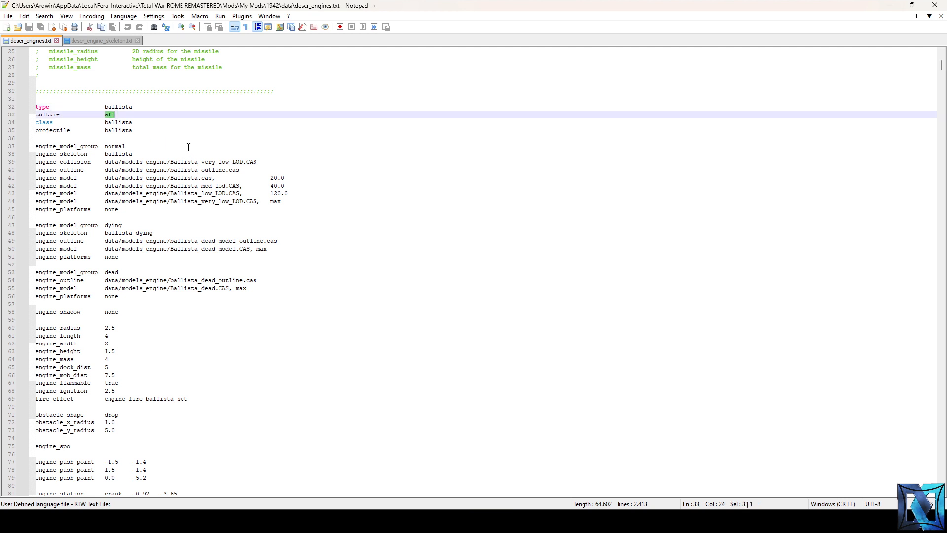
{"action": "scroll", "coordinate": [198, 187], "scroll_direction": "down", "scroll_amount": 16}
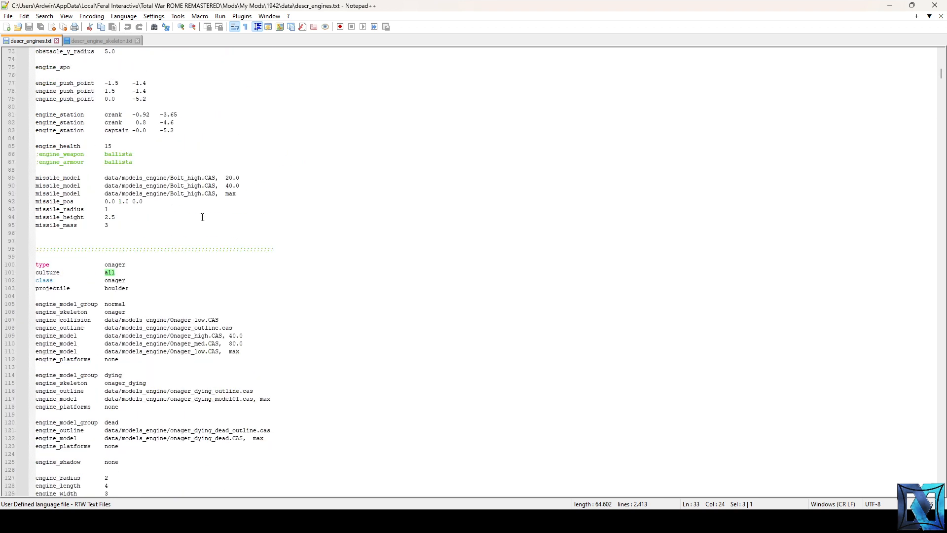
{"action": "left_click", "coordinate": [68, 263]}
{"action": "left_click", "coordinate": [102, 259]}
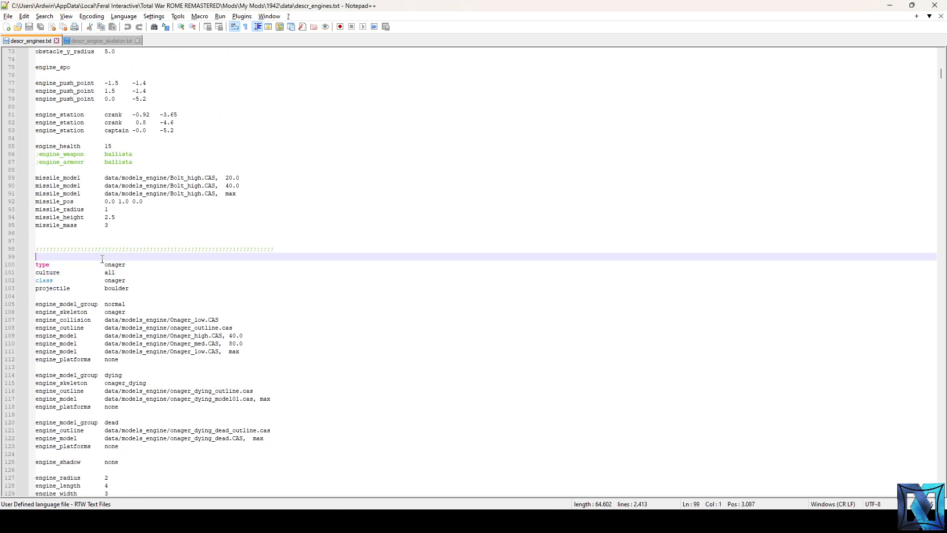
- Check the ballista entry's class value against the field descriptions in the file's header comments
{"action": "scroll", "coordinate": [112, 277], "scroll_direction": "up", "scroll_amount": 18}
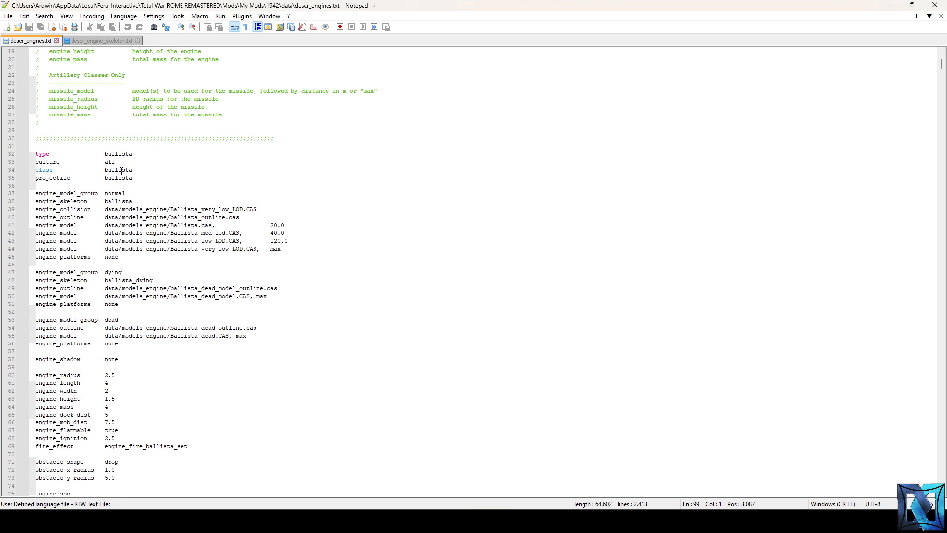
{"action": "double_click", "coordinate": [125, 168]}
{"action": "scroll", "coordinate": [220, 244], "scroll_direction": "up", "scroll_amount": 4}
{"action": "scroll", "coordinate": [220, 245], "scroll_direction": "up", "scroll_amount": 2}
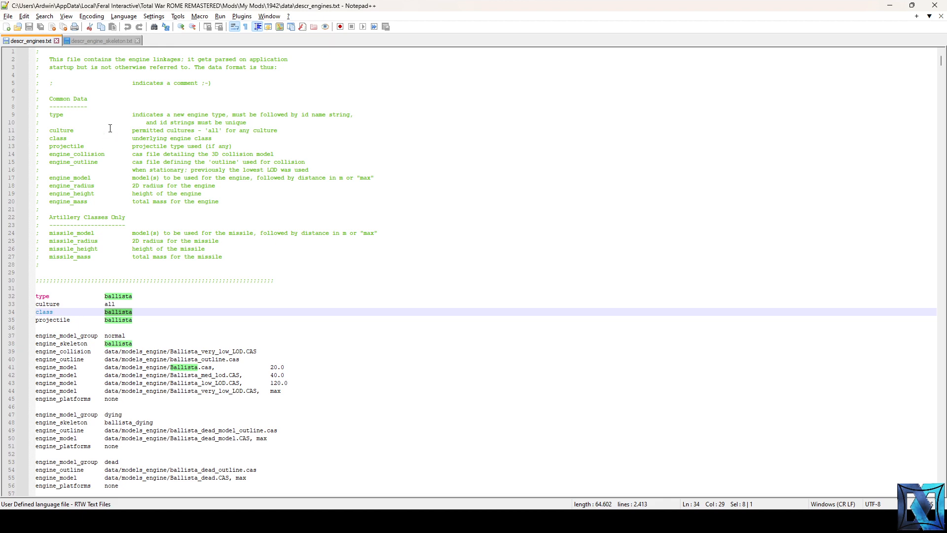
{"action": "scroll", "coordinate": [177, 226], "scroll_direction": "down", "scroll_amount": 4}
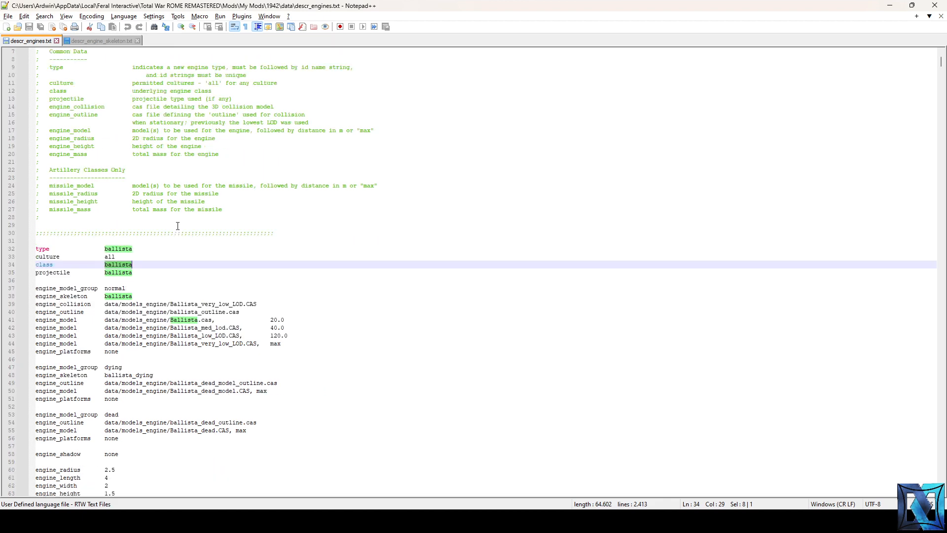
- Compare the class values of the heavy_onager, scorpion, repeating_ballista and siege_tower entries, and return to the ballista entry
{"action": "scroll", "coordinate": [203, 224], "scroll_direction": "down", "scroll_amount": 20}
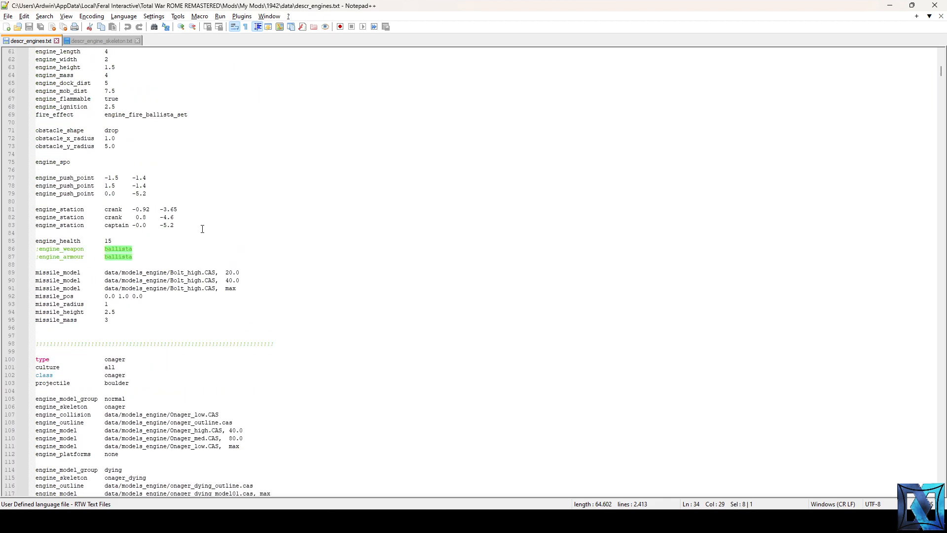
{"action": "scroll", "coordinate": [129, 240], "scroll_direction": "down", "scroll_amount": 20}
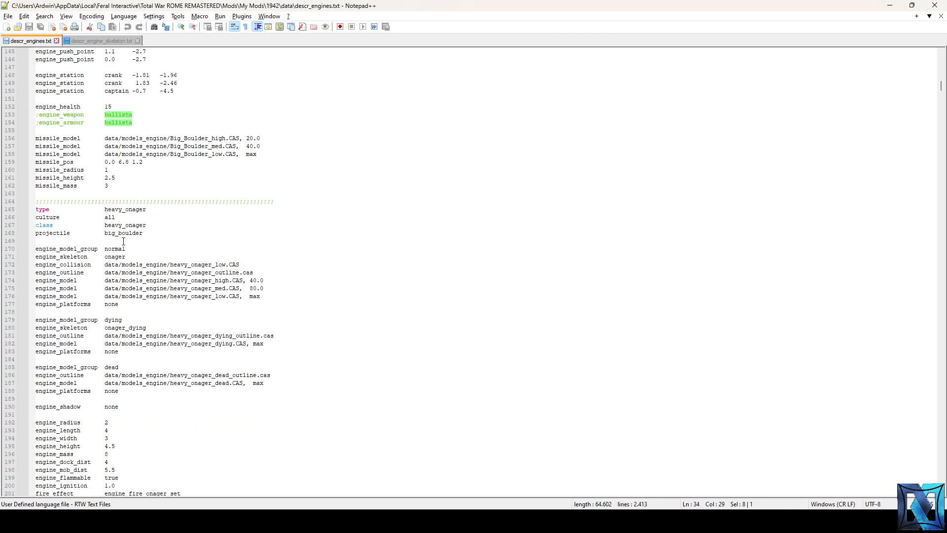
{"action": "double_click", "coordinate": [123, 178]}
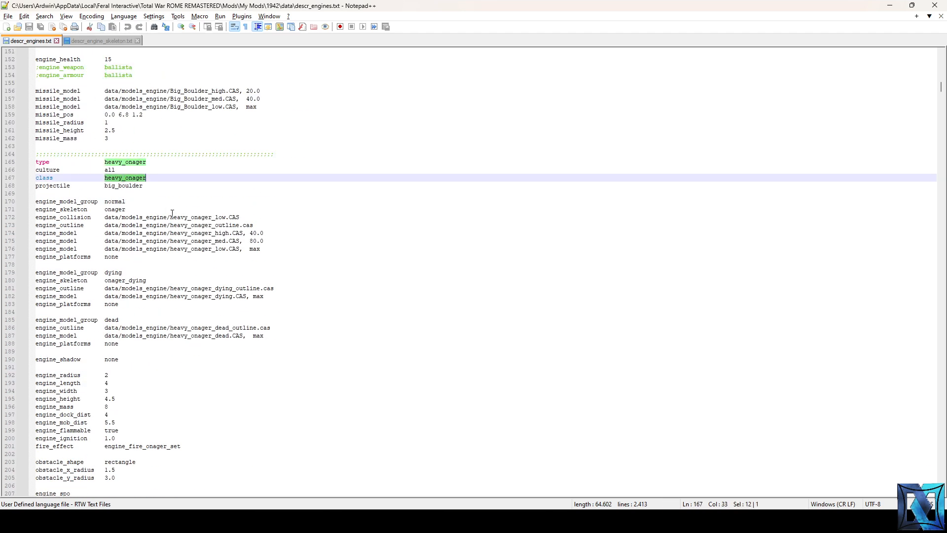
{"action": "scroll", "coordinate": [147, 269], "scroll_direction": "down", "scroll_amount": 16}
{"action": "scroll", "coordinate": [116, 324], "scroll_direction": "down", "scroll_amount": 20}
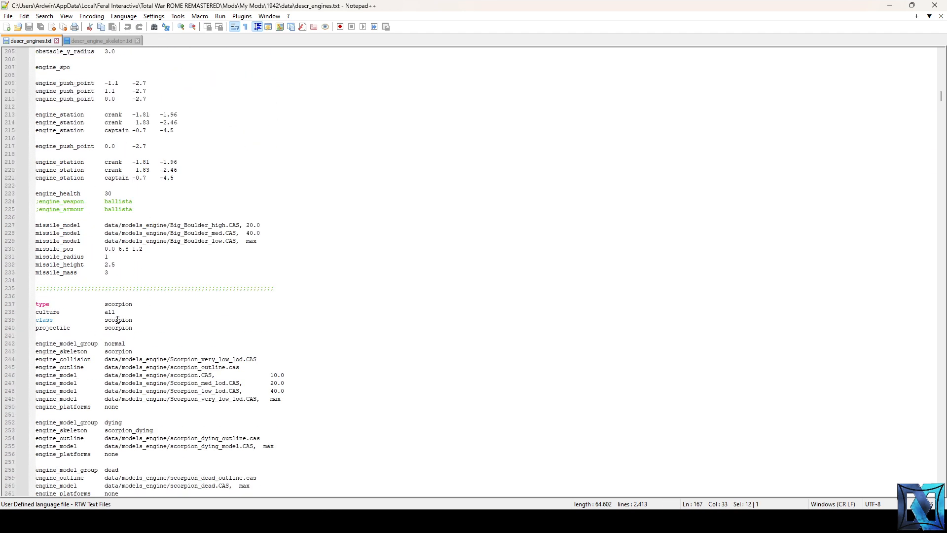
{"action": "double_click", "coordinate": [134, 202]}
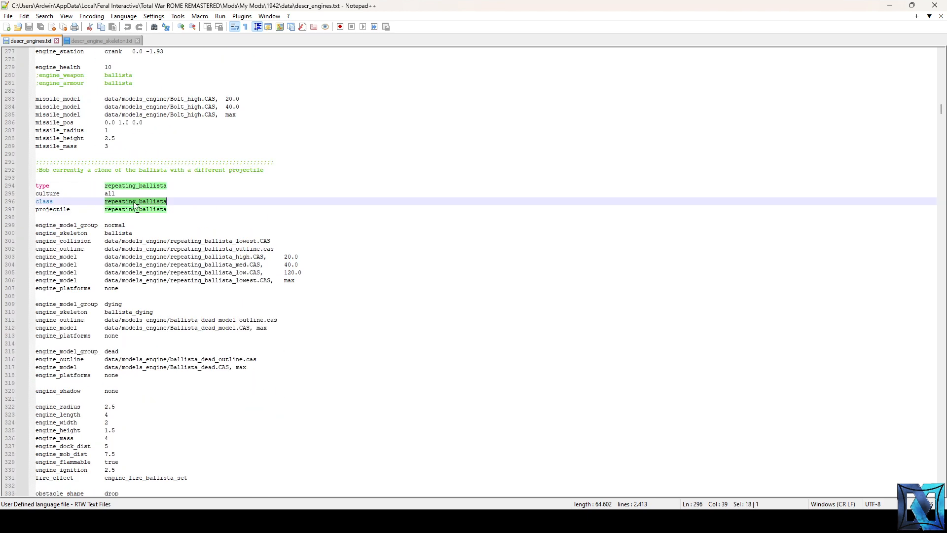
{"action": "scroll", "coordinate": [148, 237], "scroll_direction": "down", "scroll_amount": 14}
{"action": "scroll", "coordinate": [157, 265], "scroll_direction": "down", "scroll_amount": 8}
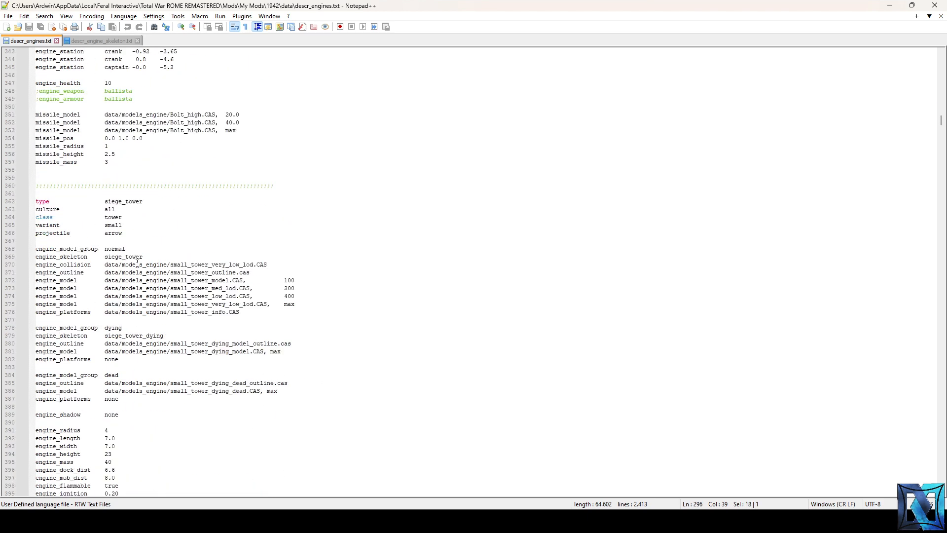
{"action": "double_click", "coordinate": [113, 217]}
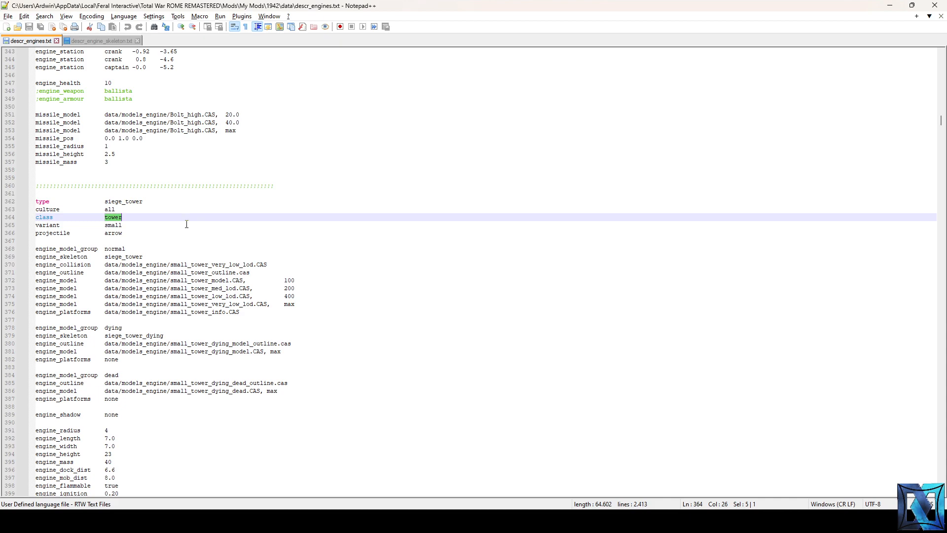
{"action": "scroll", "coordinate": [186, 299], "scroll_direction": "down", "scroll_amount": 16}
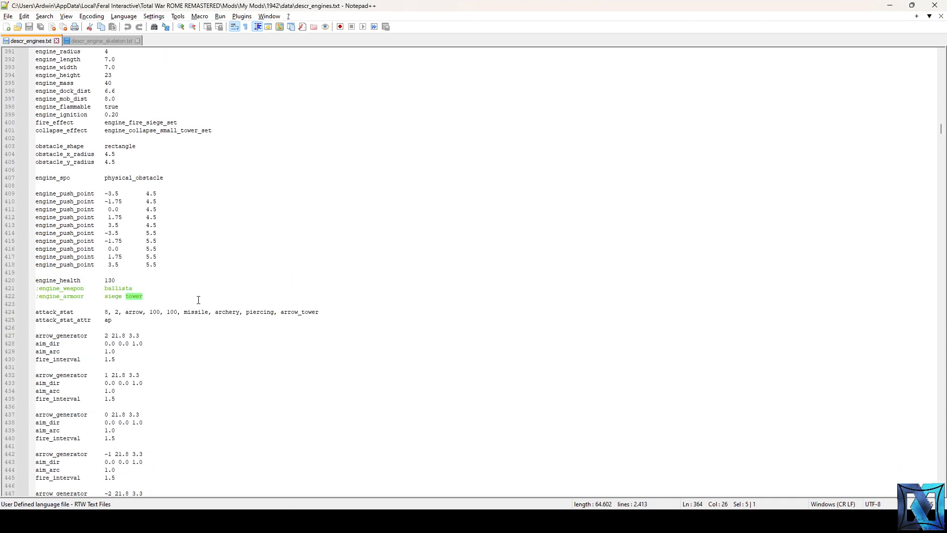
{"action": "scroll", "coordinate": [198, 299], "scroll_direction": "up", "scroll_amount": 20}
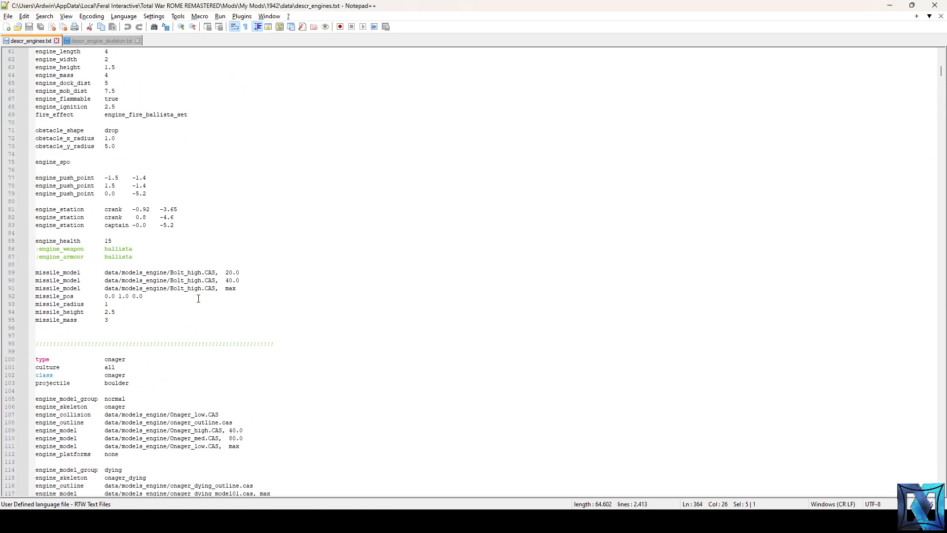
{"action": "scroll", "coordinate": [198, 299], "scroll_direction": "up", "scroll_amount": 20}
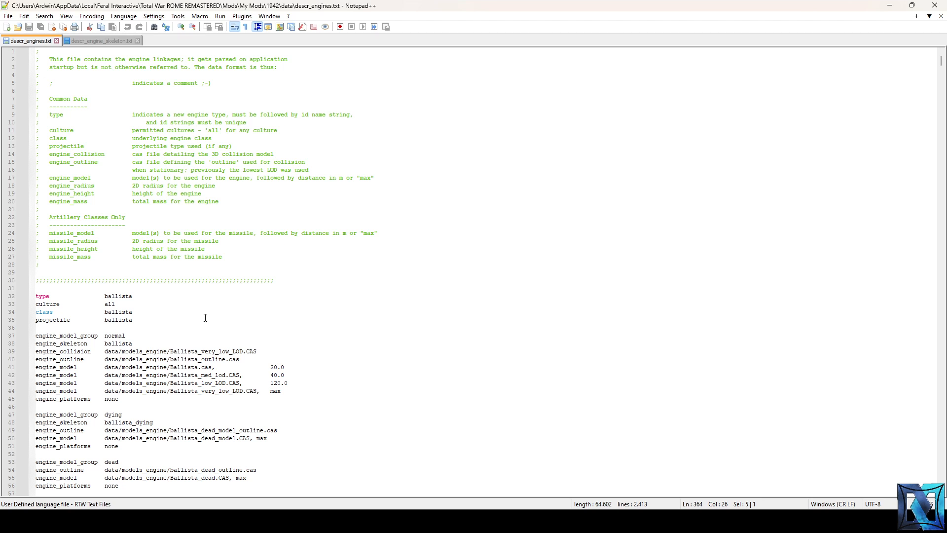
{"action": "left_click", "coordinate": [210, 281]}
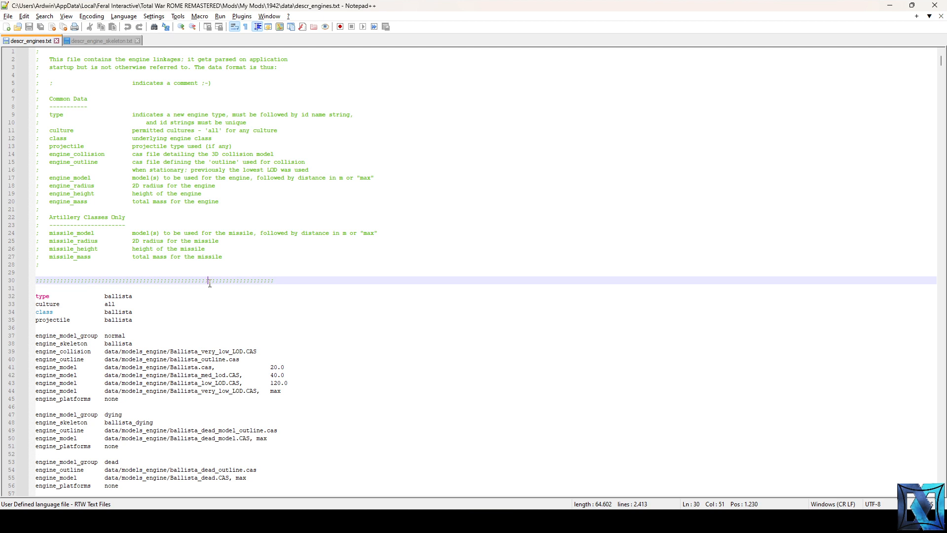
{"action": "scroll", "coordinate": [210, 283], "scroll_direction": "down", "scroll_amount": 2}
- Switch to 3ds Max and inspect the M5 Howitzer model from the front and side, close up and at a distance
{"action": "left_click", "coordinate": [231, 521]}
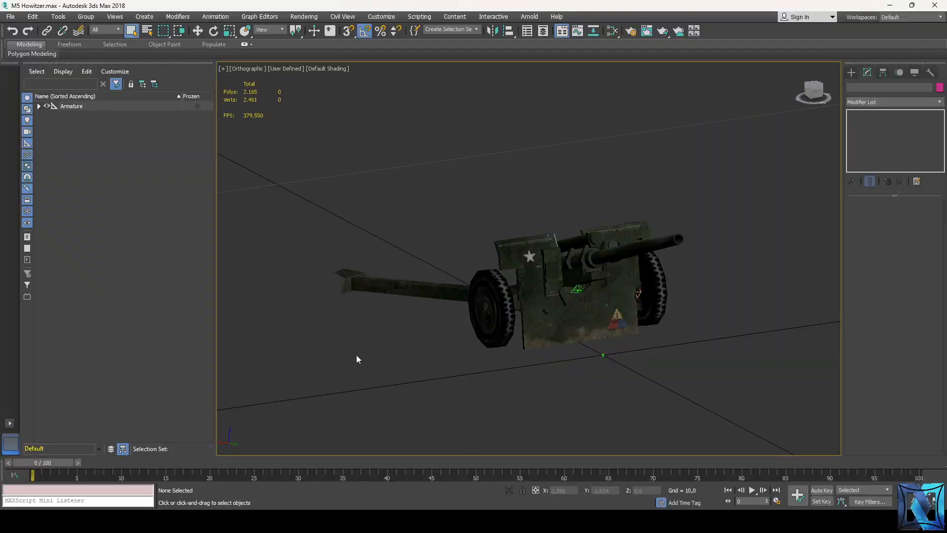
{"action": "middle_click_drag", "start_coordinate": [630, 282], "coordinate": [718, 271], "text": "alt"}
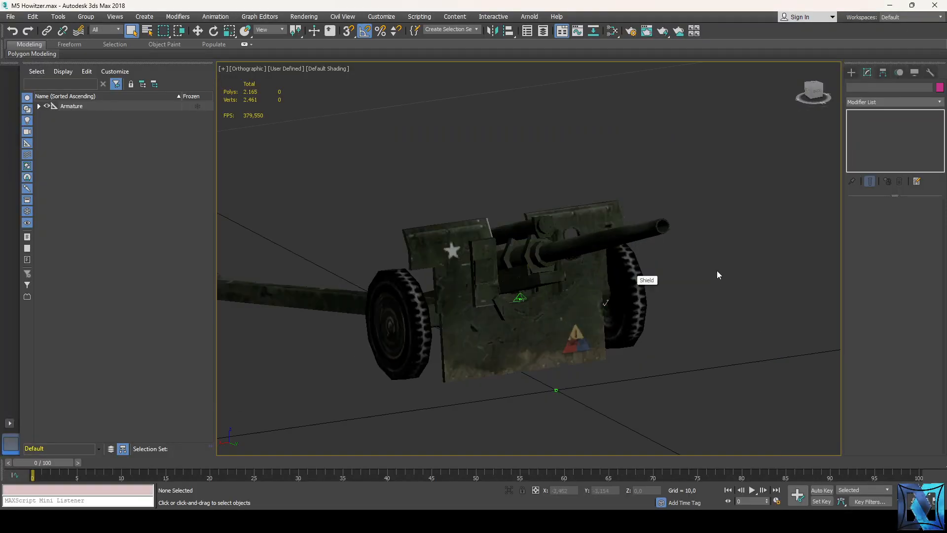
{"action": "left_click_drag", "start_coordinate": [818, 96], "coordinate": [651, 316]}
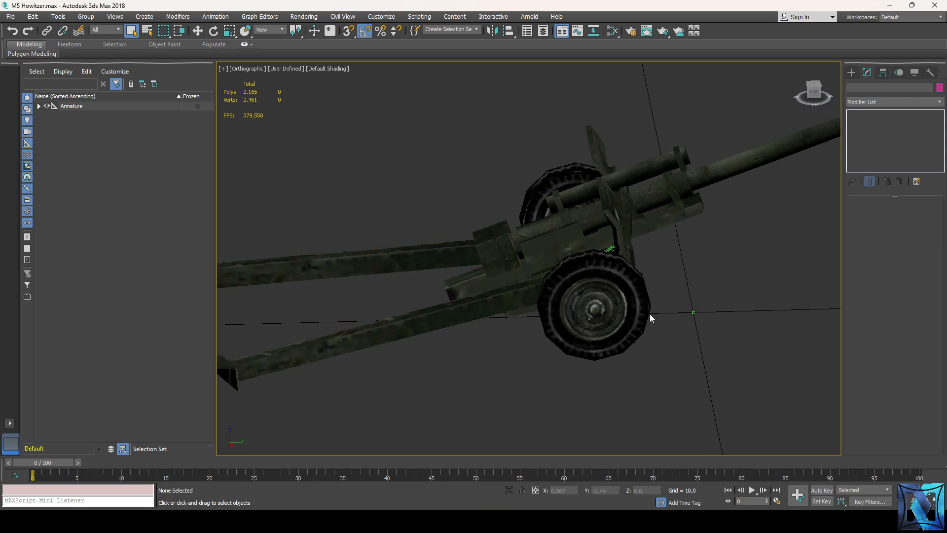
{"action": "scroll", "coordinate": [651, 318], "scroll_direction": "down", "scroll_amount": 4}
{"action": "middle_click_drag", "start_coordinate": [637, 313], "coordinate": [625, 302], "text": "alt"}
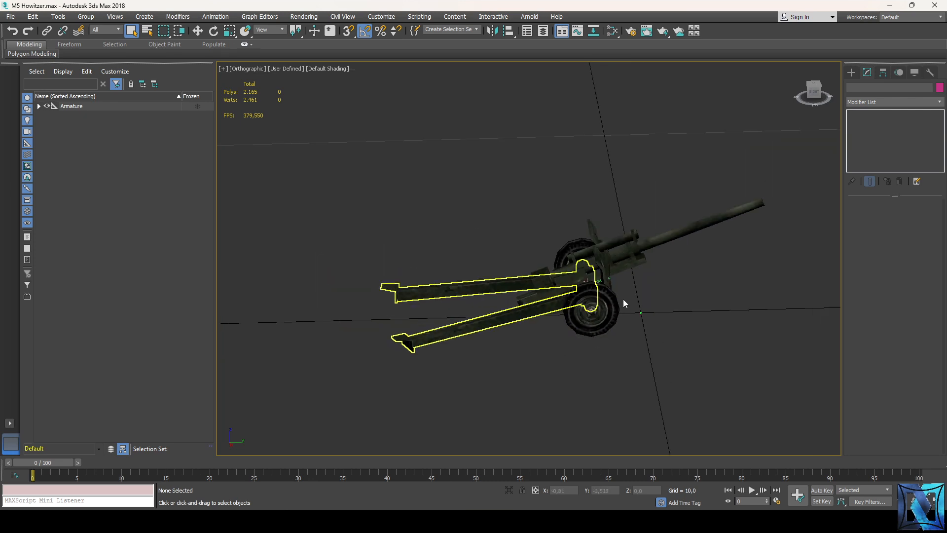
{"action": "scroll", "coordinate": [668, 295], "scroll_direction": "up", "scroll_amount": 3}
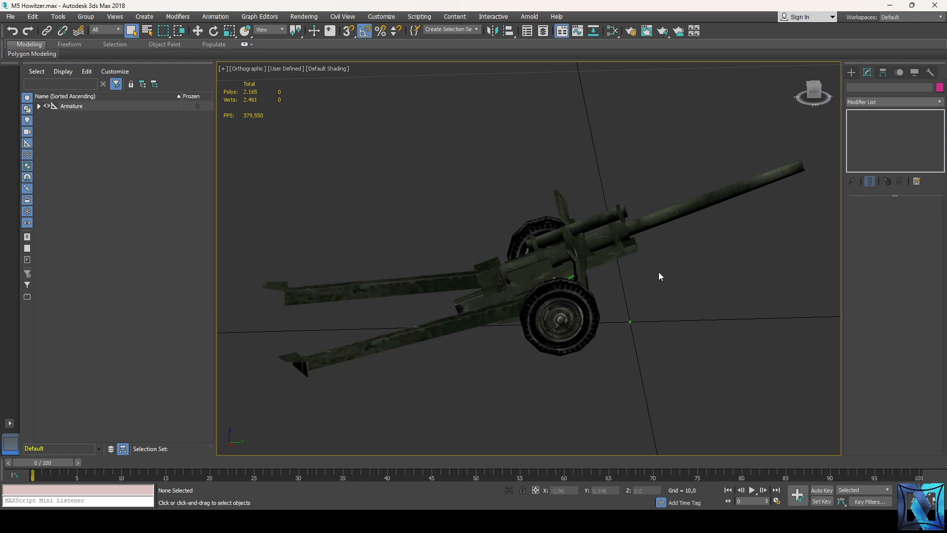
{"action": "scroll", "coordinate": [664, 186], "scroll_direction": "down", "scroll_amount": 5}
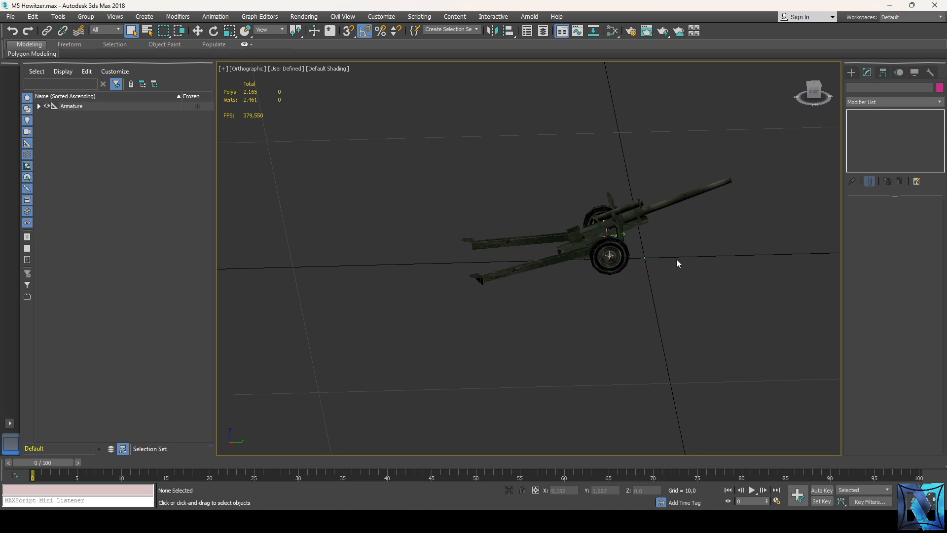
{"action": "scroll", "coordinate": [673, 231], "scroll_direction": "up", "scroll_amount": 4}
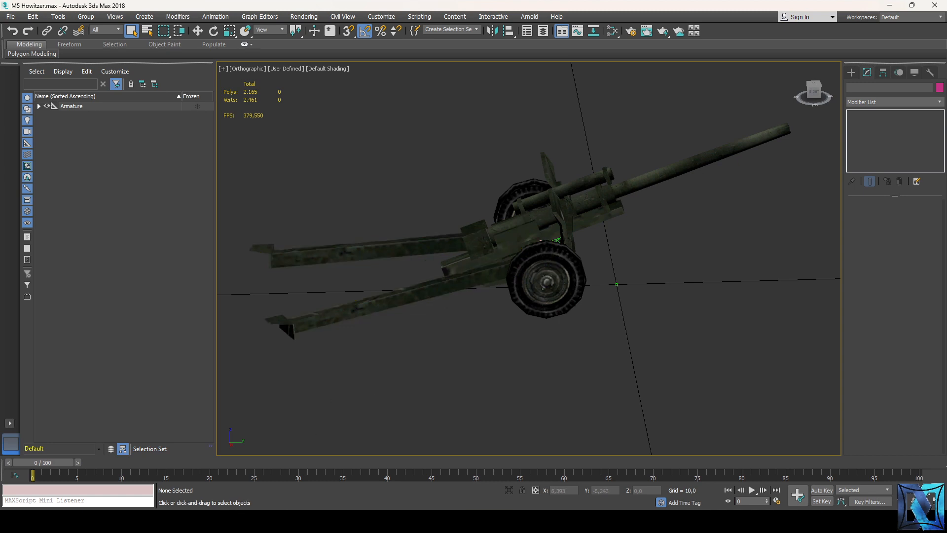
- Switch back to descr_engines.txt in Notepad++ and examine the ballista entry's projectile value
{"action": "key", "text": "alt+Tab"}
{"action": "scroll", "coordinate": [235, 245], "scroll_direction": "down", "scroll_amount": 4}
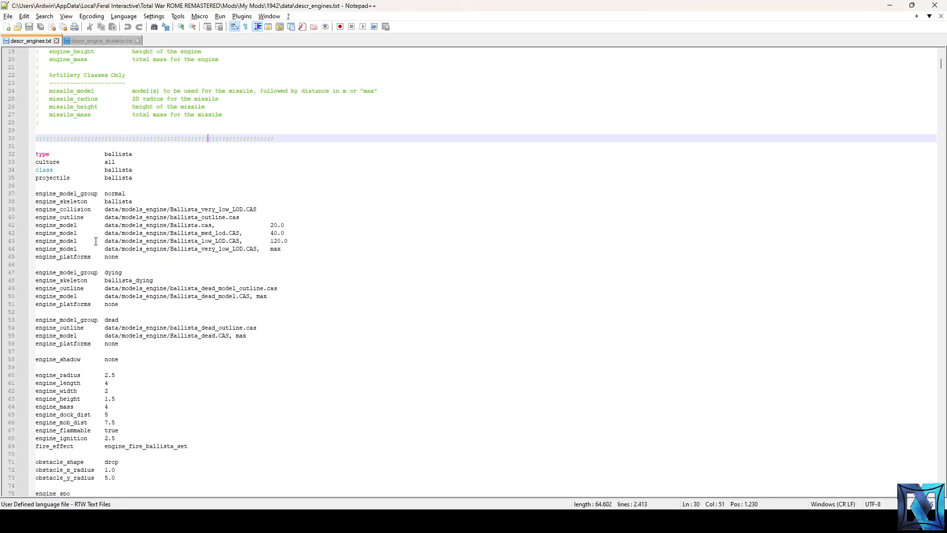
{"action": "double_click", "coordinate": [118, 178]}
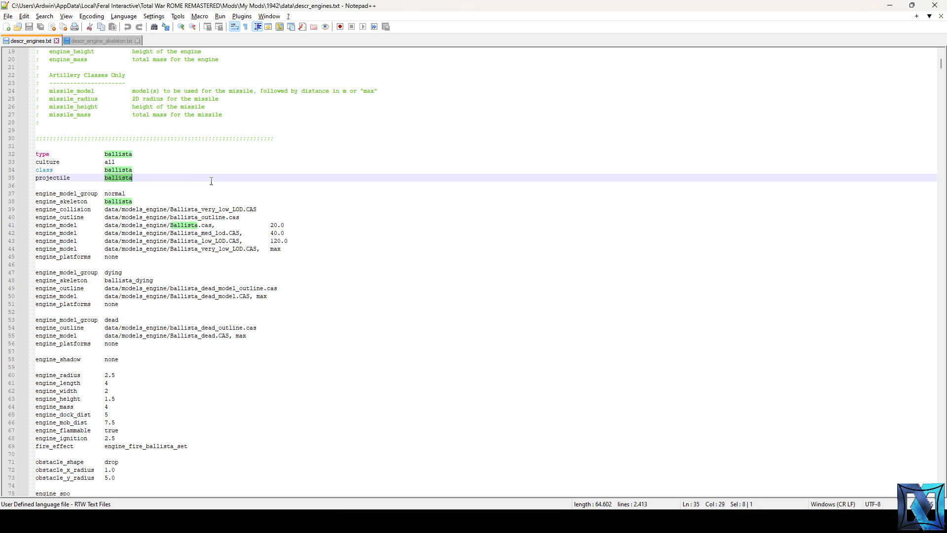
{"action": "scroll", "coordinate": [217, 178], "scroll_direction": "down", "scroll_amount": 2}
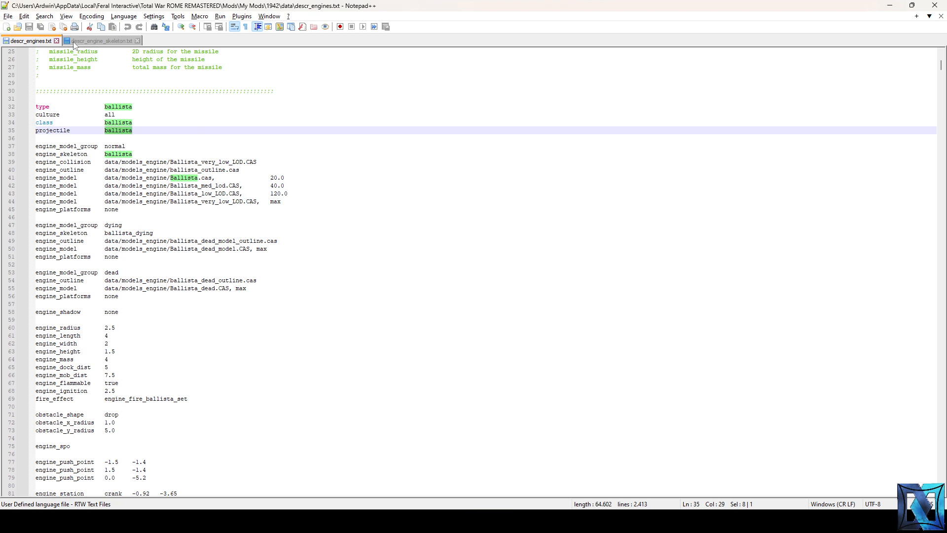
- Switch to the mod's data folder in File Explorer and open export_descr_unit.txt in Notepad++
{"action": "left_click", "coordinate": [59, 466]}
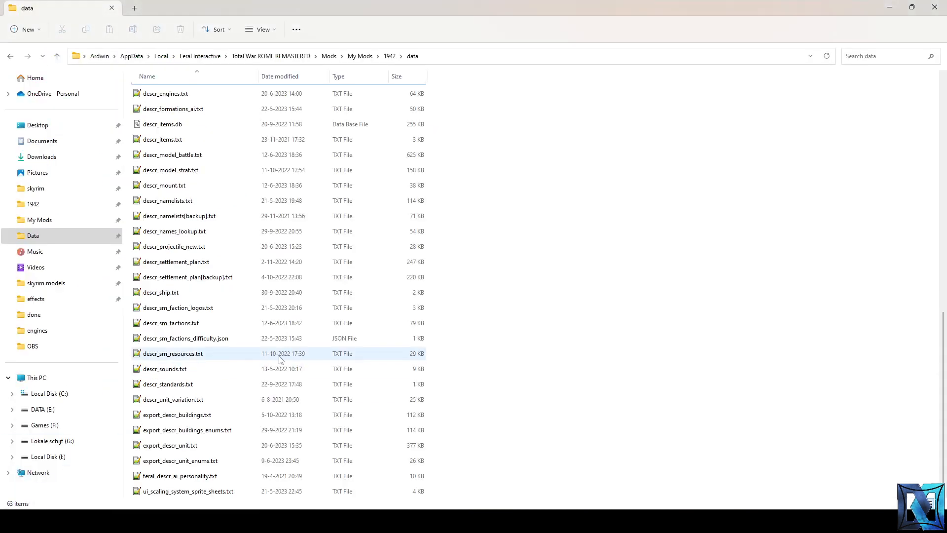
{"action": "double_click", "coordinate": [231, 445]}
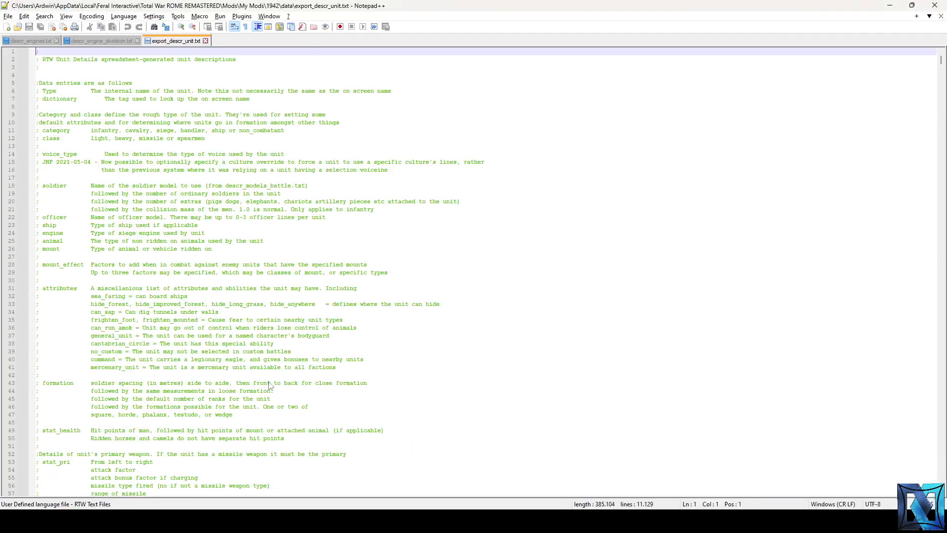
{"action": "scroll", "coordinate": [341, 231], "scroll_direction": "down", "scroll_amount": 5}
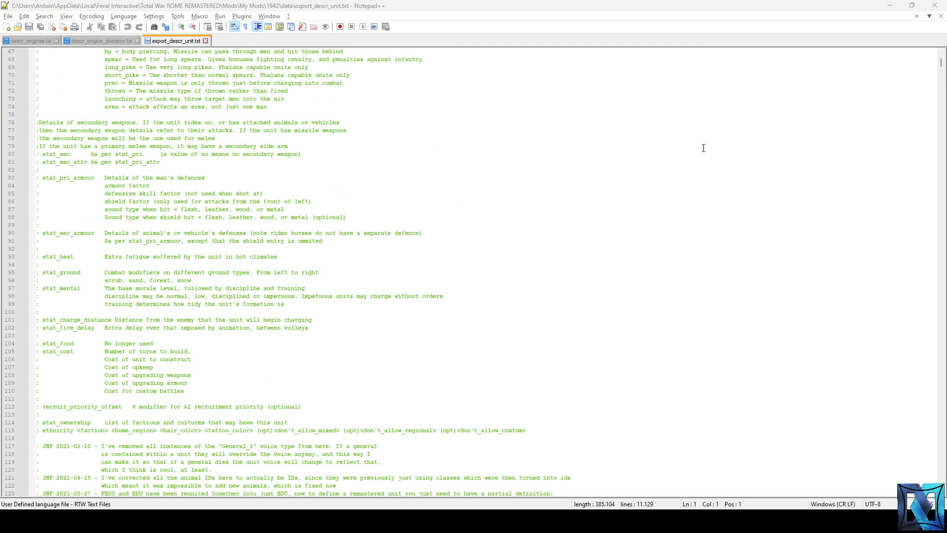
- Search export_descr_unit.txt for "m5" and check the projectile name in the M5 Howitzer unit's stat_sec line
{"action": "key", "text": "ctrl+f"}
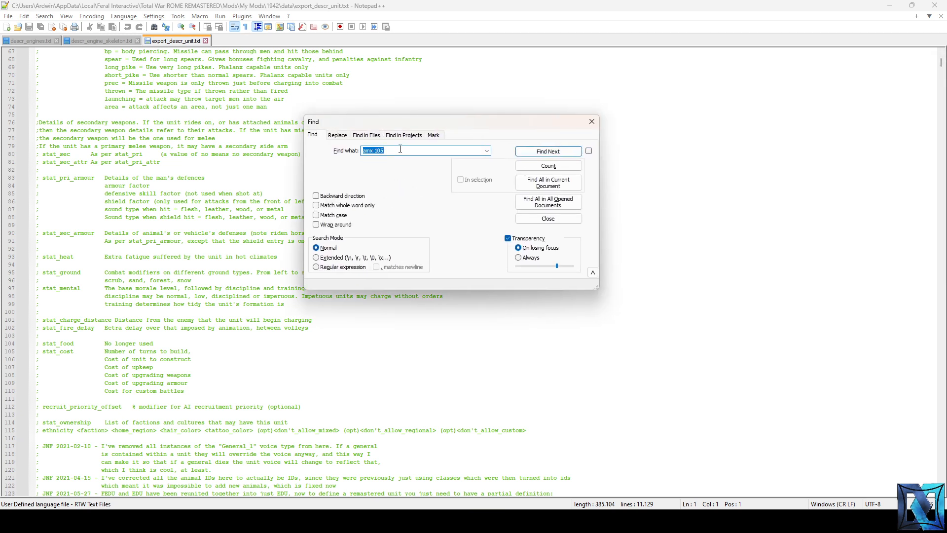
{"action": "type", "text": "m5"}
{"action": "key", "text": "Return"}
{"action": "key", "text": "Escape"}
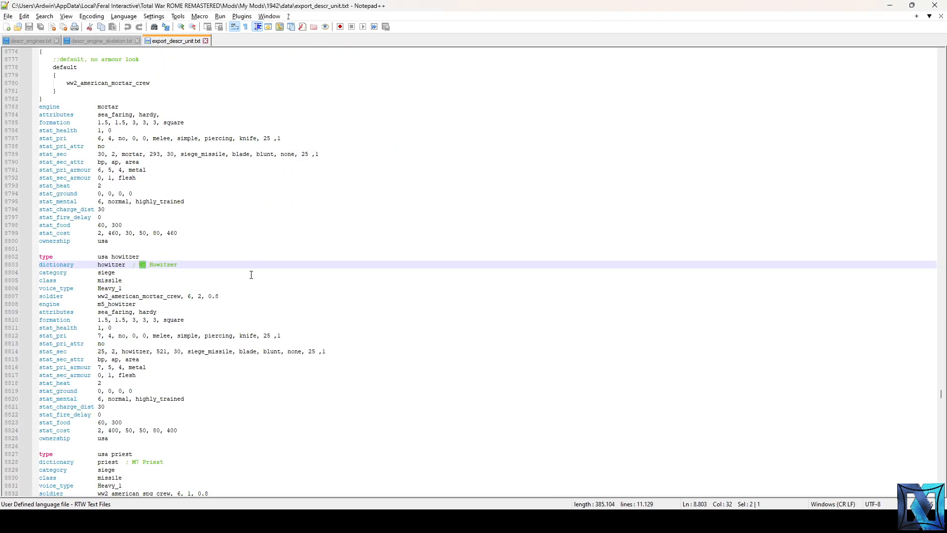
{"action": "scroll", "coordinate": [251, 274], "scroll_direction": "down", "scroll_amount": 2}
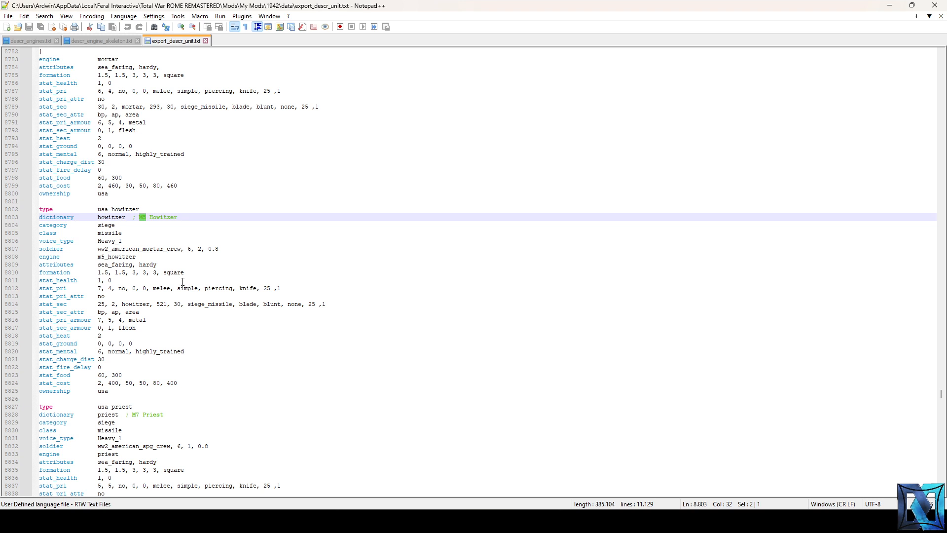
{"action": "double_click", "coordinate": [136, 305]}
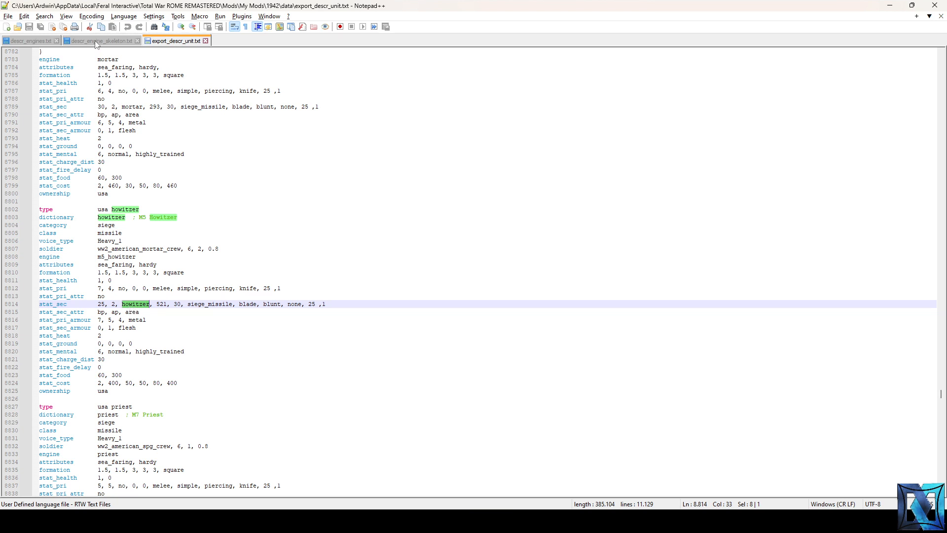
- Return to descr_engines.txt, search for "howitzer", and examine the projectile value in the m5_howitzer entry
{"action": "left_click", "coordinate": [17, 42]}
{"action": "left_click", "coordinate": [268, 269]}
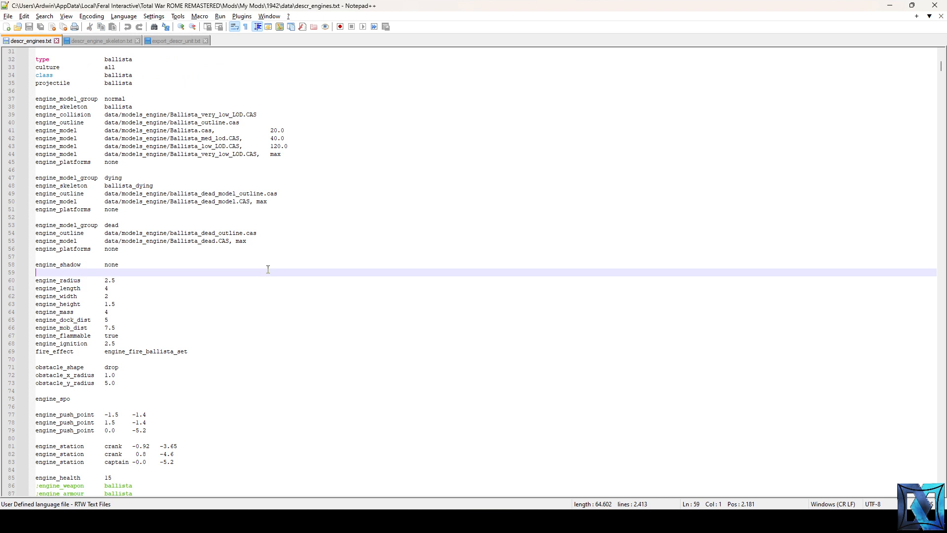
{"action": "key", "text": "ctrl+f"}
{"action": "key", "text": "Return"}
{"action": "key", "text": "Escape"}
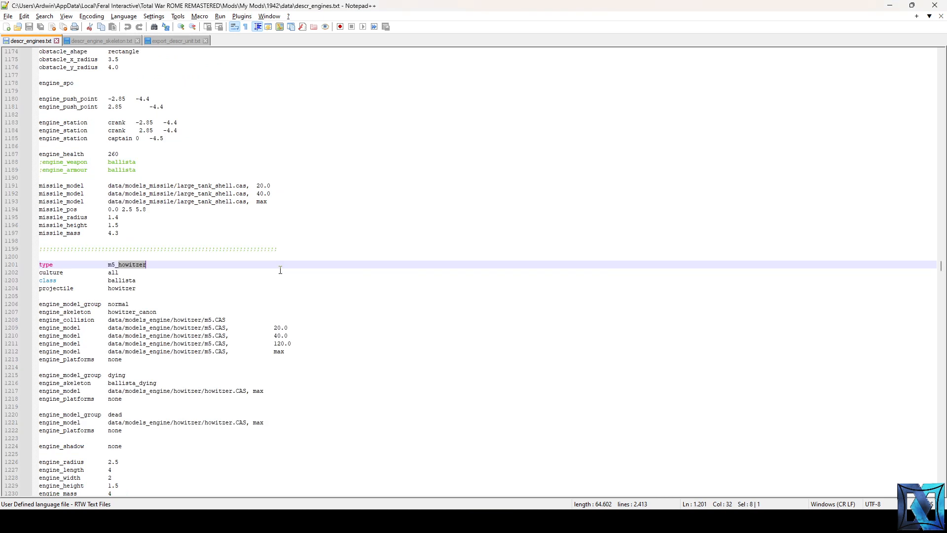
{"action": "scroll", "coordinate": [280, 270], "scroll_direction": "down", "scroll_amount": 4}
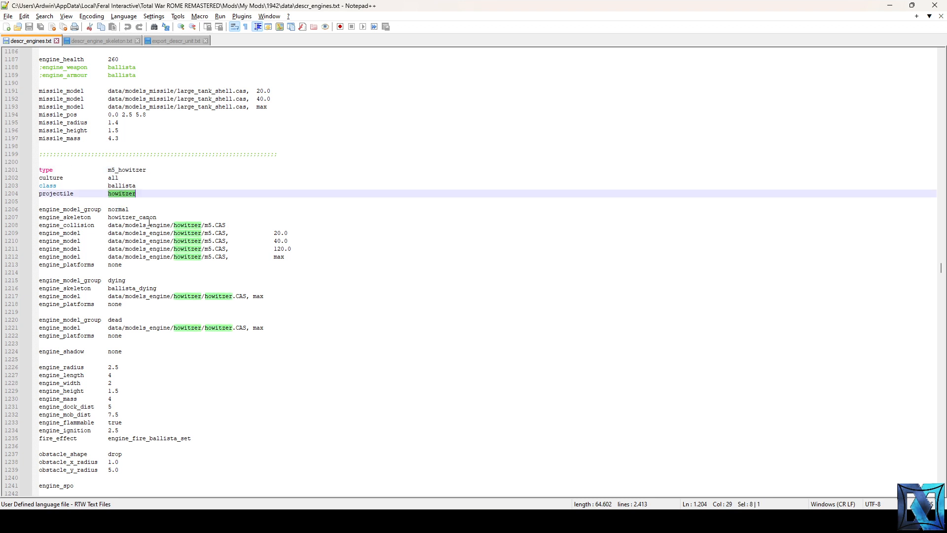
{"action": "scroll", "coordinate": [149, 222], "scroll_direction": "down", "scroll_amount": 2}
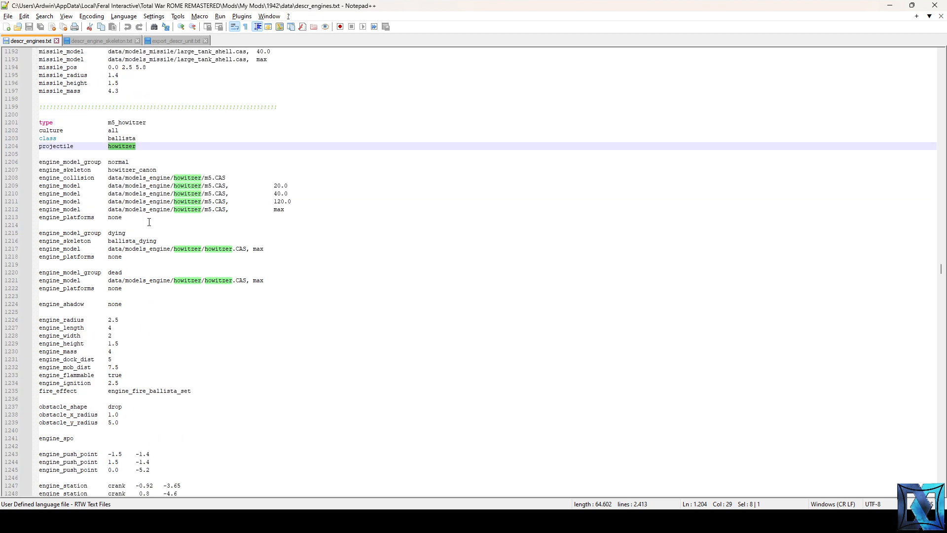
- Go back to the ballista entry and review its engine_model_group lines for the normal, dying and dead states
{"action": "scroll", "coordinate": [149, 222], "scroll_direction": "up", "scroll_amount": 20}
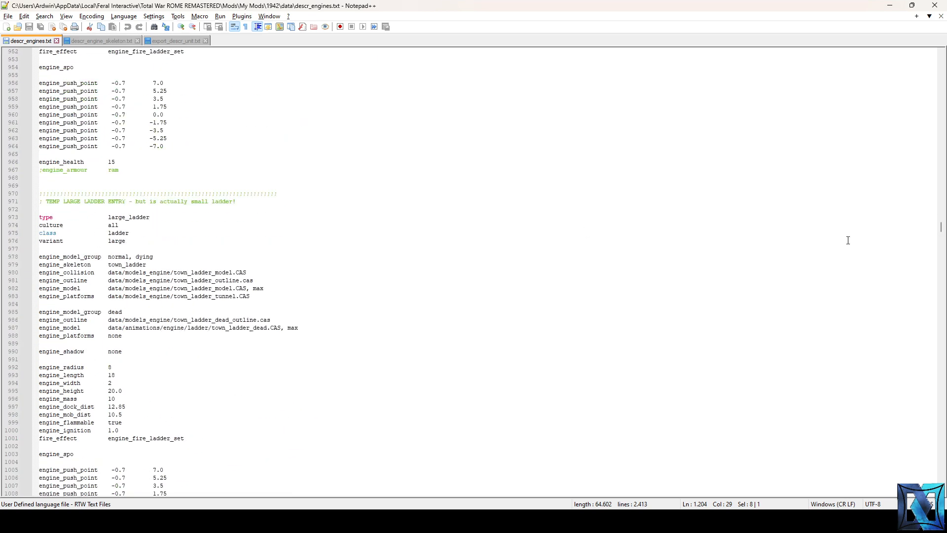
{"action": "left_click_drag", "start_coordinate": [940, 227], "coordinate": [940, 59]}
{"action": "scroll", "coordinate": [398, 222], "scroll_direction": "down", "scroll_amount": 4}
{"action": "scroll", "coordinate": [355, 247], "scroll_direction": "up", "scroll_amount": 4}
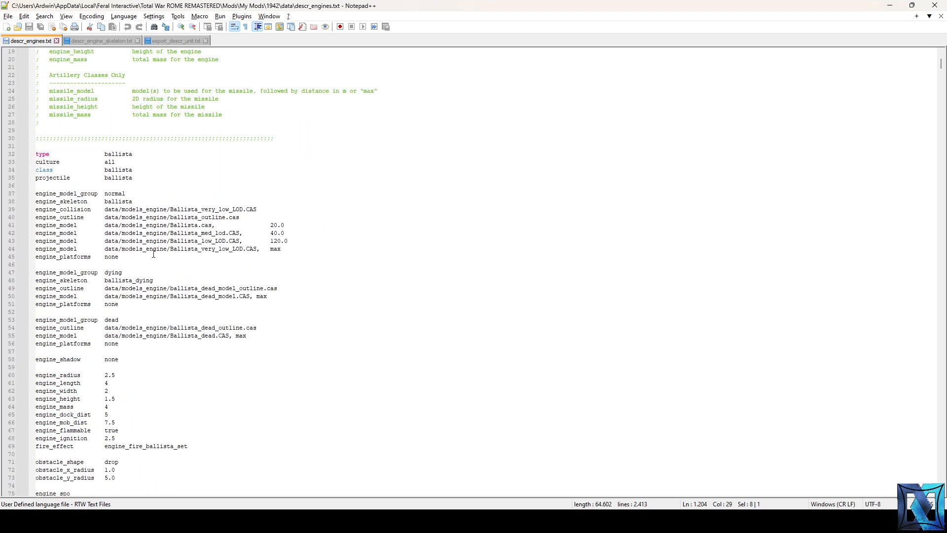
{"action": "left_click", "coordinate": [60, 192]}
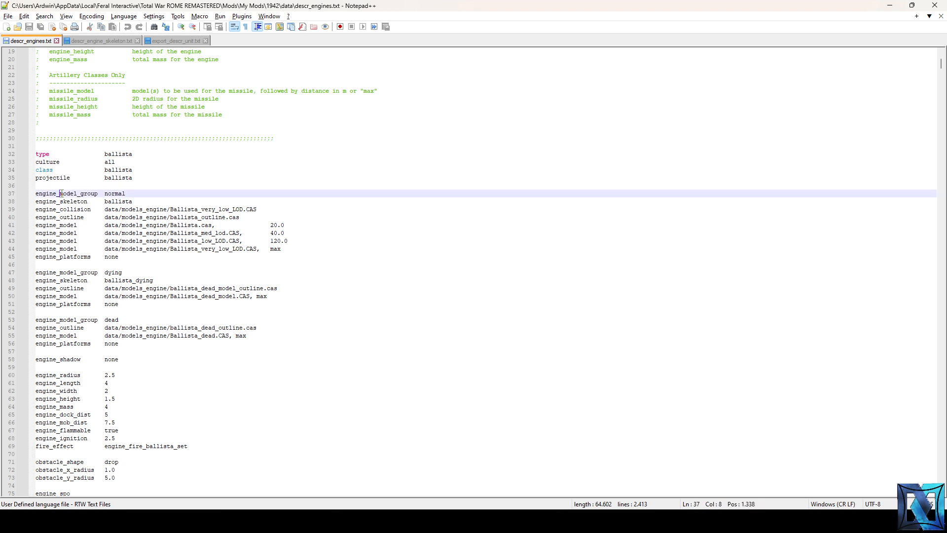
{"action": "double_click", "coordinate": [61, 193]}
{"action": "scroll", "coordinate": [120, 263], "scroll_direction": "down", "scroll_amount": 2}
{"action": "scroll", "coordinate": [162, 258], "scroll_direction": "down", "scroll_amount": 4}
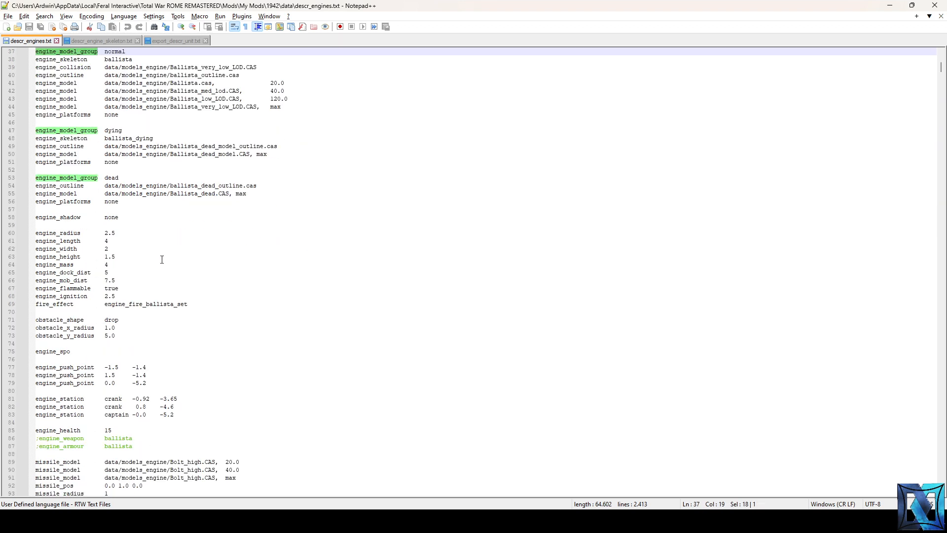
{"action": "scroll", "coordinate": [131, 164], "scroll_direction": "up", "scroll_amount": 4}
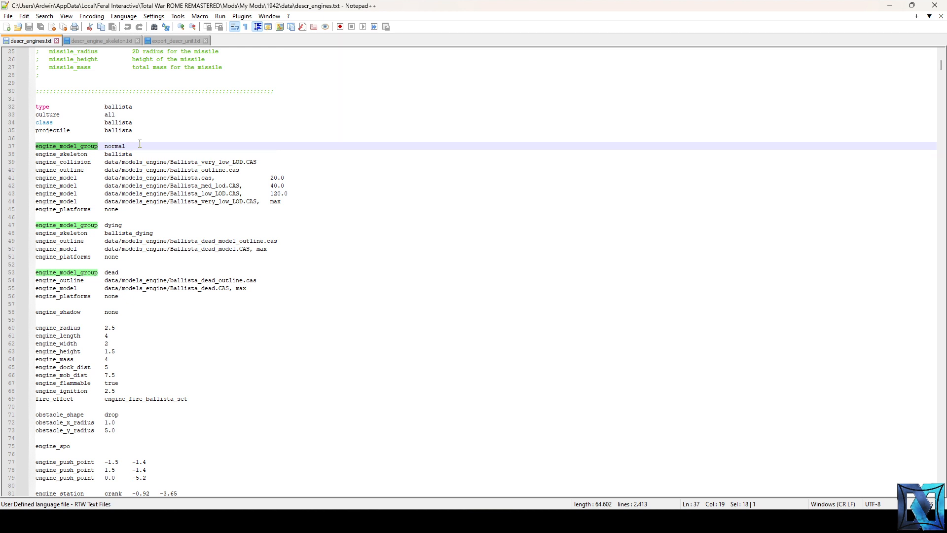
- Examine the ballista's engine_skeleton value and review the matching ballista animation and event file paths in descr_engine_skeleton.txt
{"action": "double_click", "coordinate": [63, 154]}
{"action": "left_click", "coordinate": [115, 154]}
{"action": "double_click", "coordinate": [115, 155]}
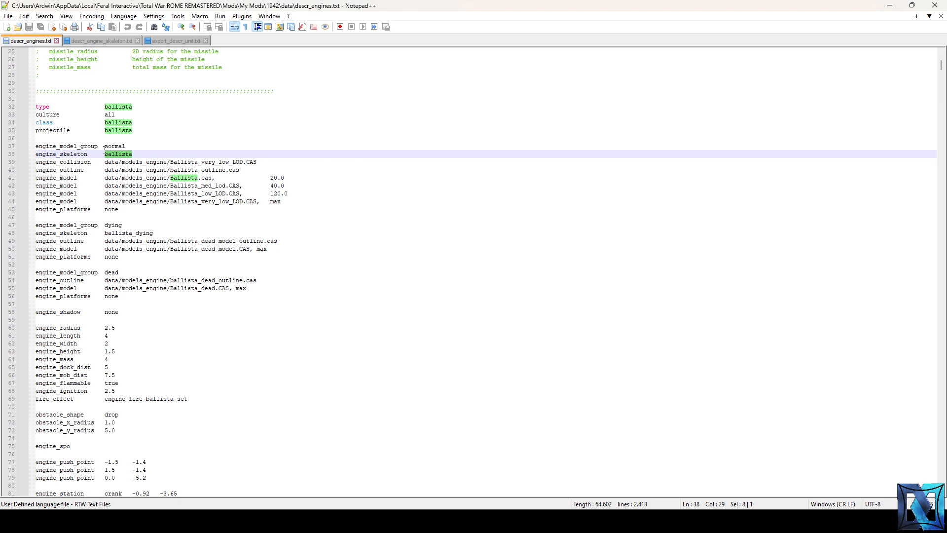
{"action": "left_click", "coordinate": [102, 41]}
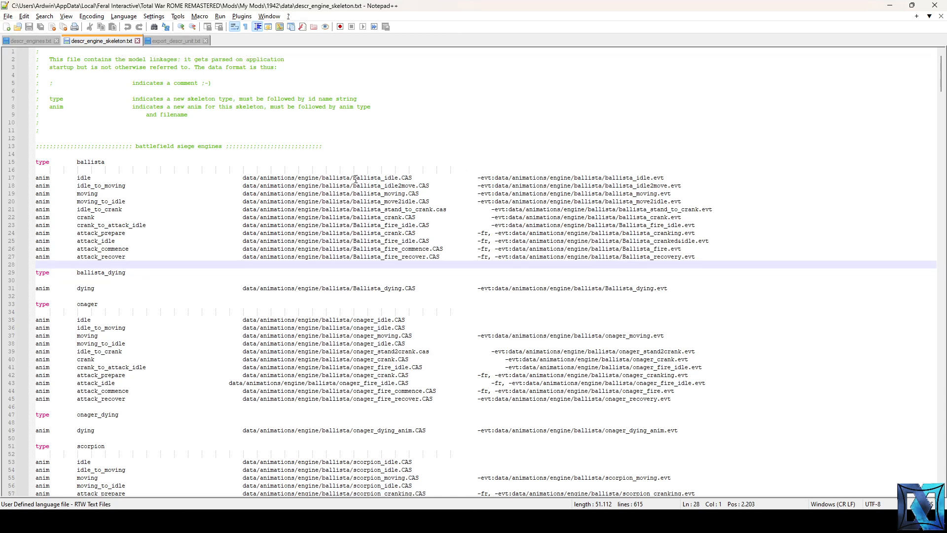
{"action": "left_click_drag", "start_coordinate": [565, 183], "coordinate": [712, 256]}
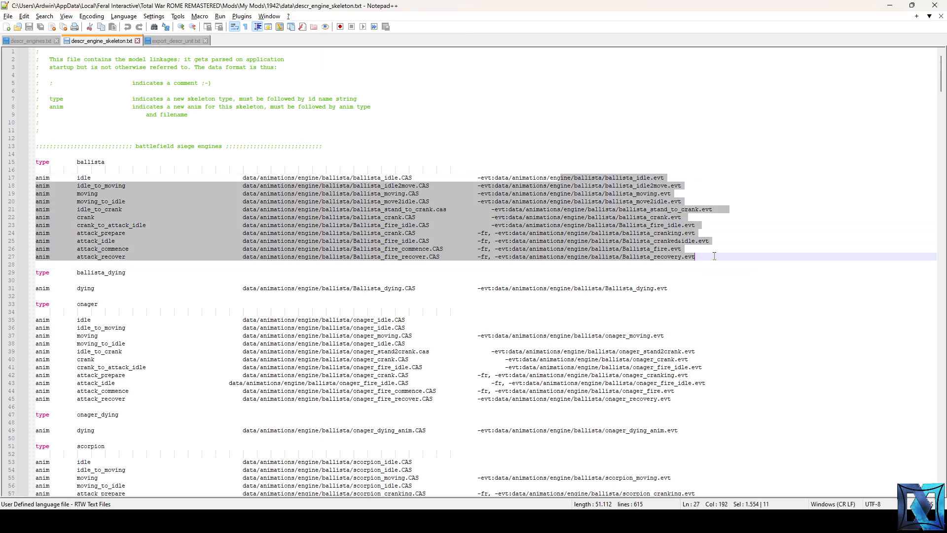
{"action": "left_click", "coordinate": [712, 254]}
- Return to descr_engines.txt and examine the model files assigned to the ballista's engine_collision and engine_outline lines
{"action": "left_click", "coordinate": [31, 40]}
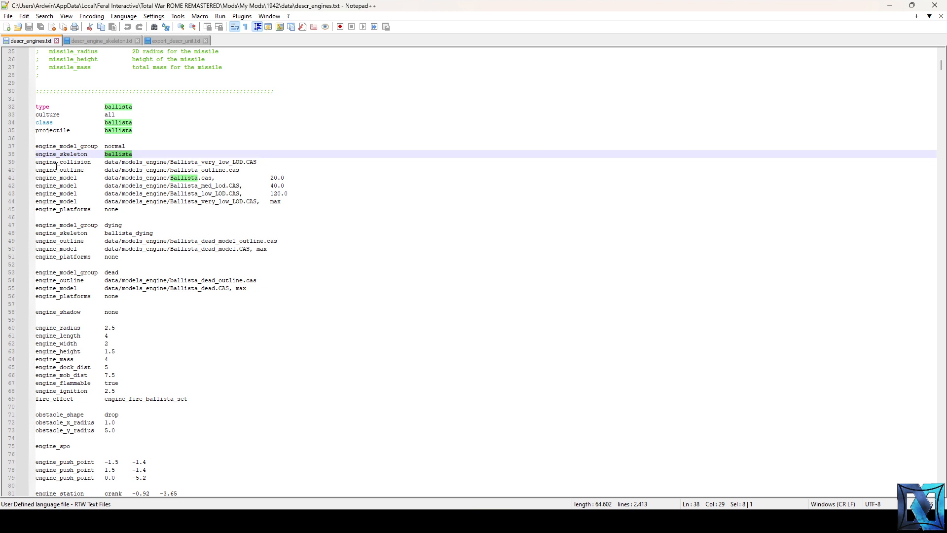
{"action": "left_click_drag", "start_coordinate": [56, 170], "coordinate": [268, 195]}
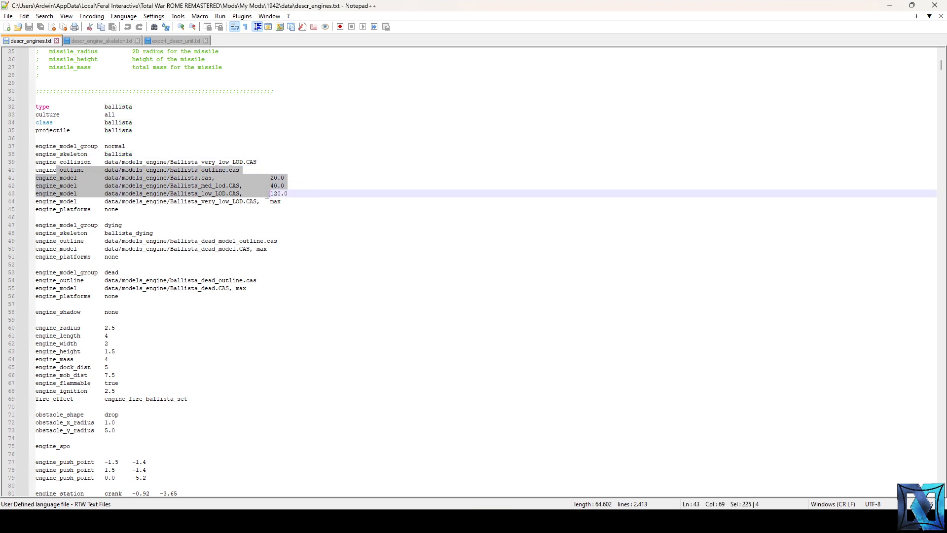
{"action": "double_click", "coordinate": [63, 161]}
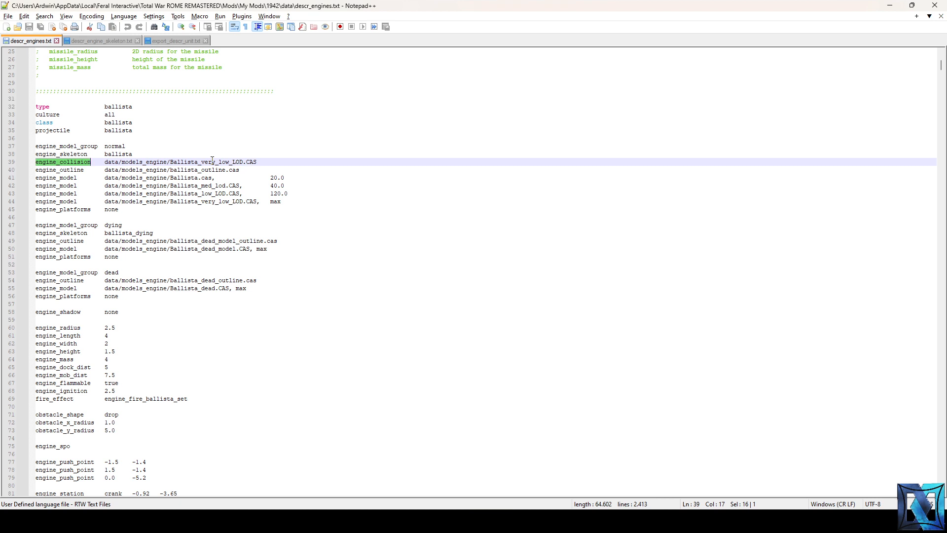
{"action": "double_click", "coordinate": [174, 171]}
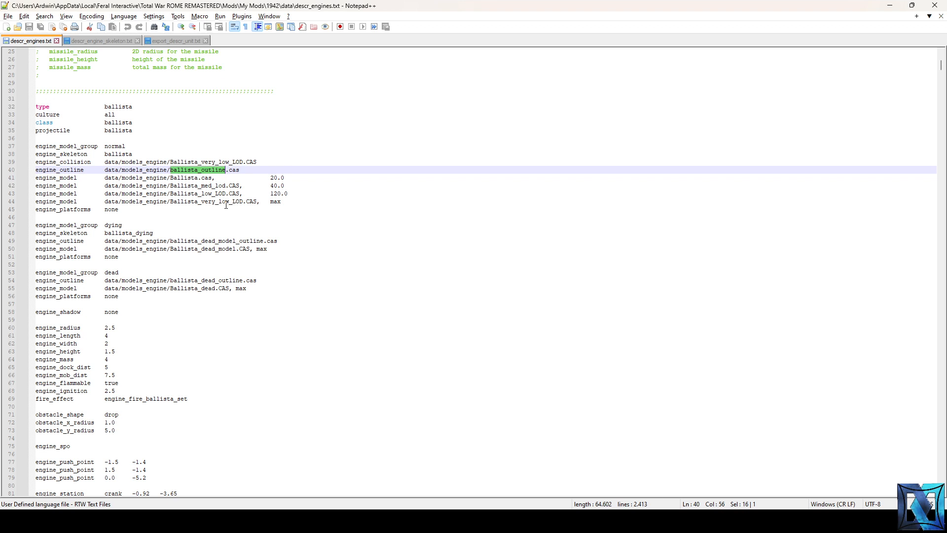
{"action": "double_click", "coordinate": [200, 163]}
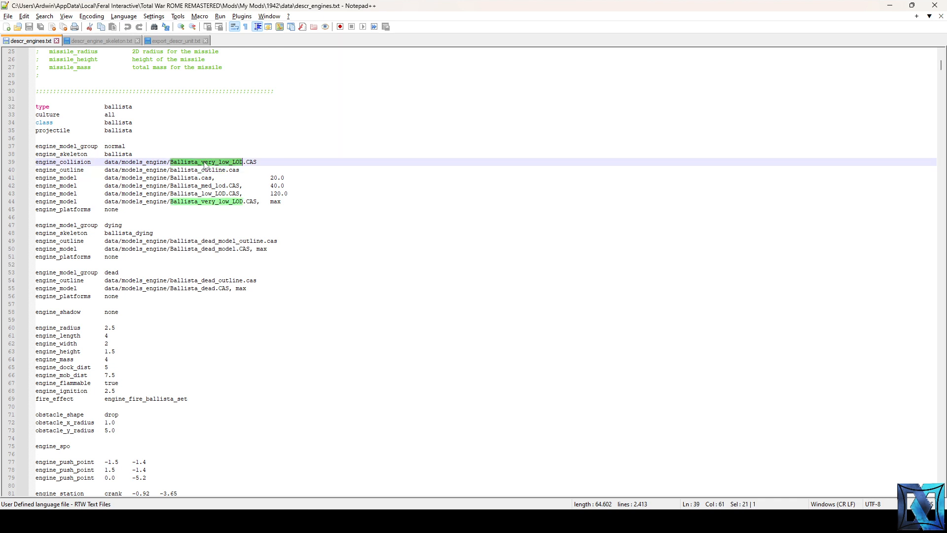
{"action": "left_click", "coordinate": [209, 217]}
{"action": "double_click", "coordinate": [55, 169]}
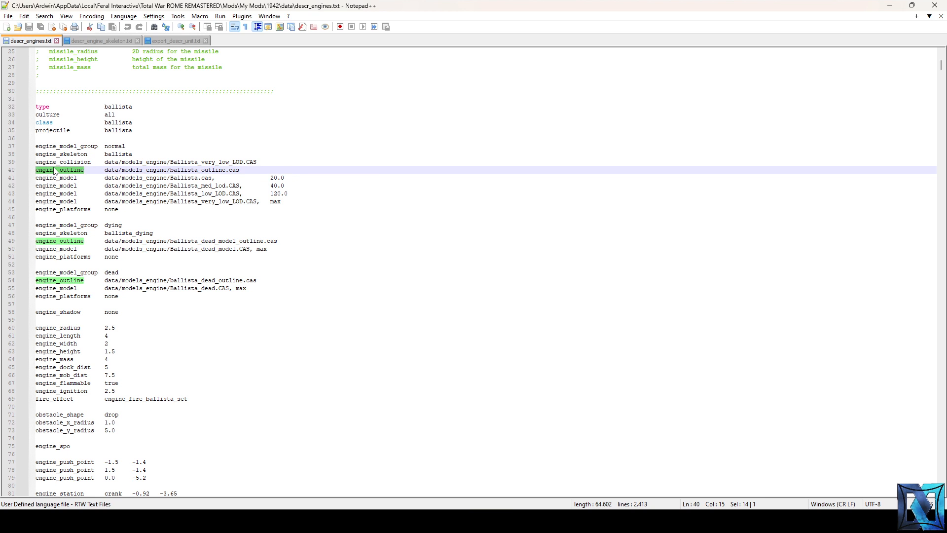
- Compare the ballista's four engine_model lines, from Ballista.cas to Ballista_very_low_LOD.CAS, with their level-of-detail distances
{"action": "left_click_drag", "start_coordinate": [53, 178], "coordinate": [265, 203]}
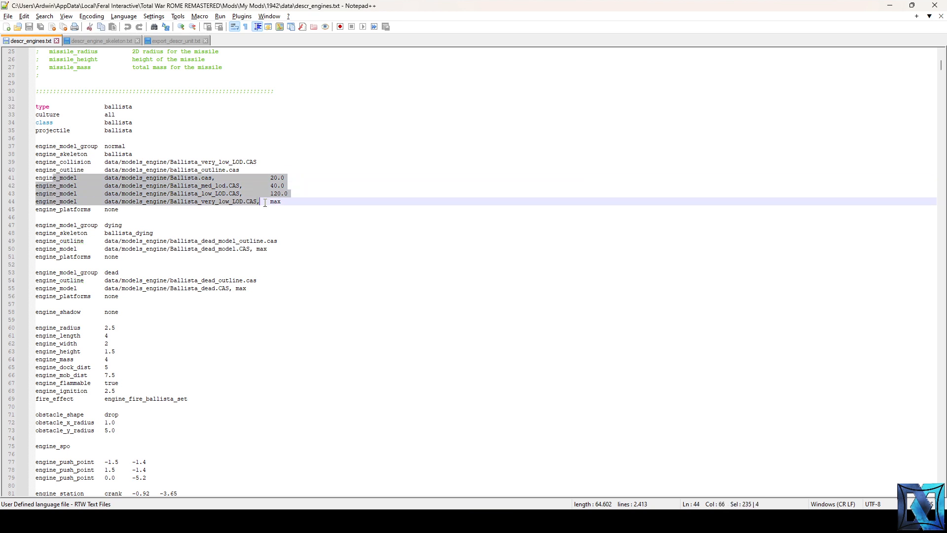
{"action": "left_click", "coordinate": [289, 198]}
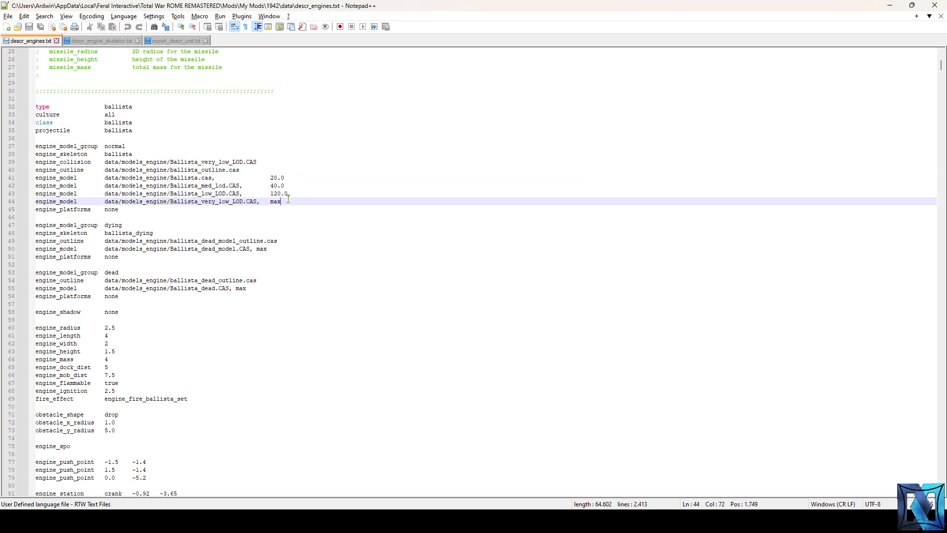
{"action": "double_click", "coordinate": [181, 179]}
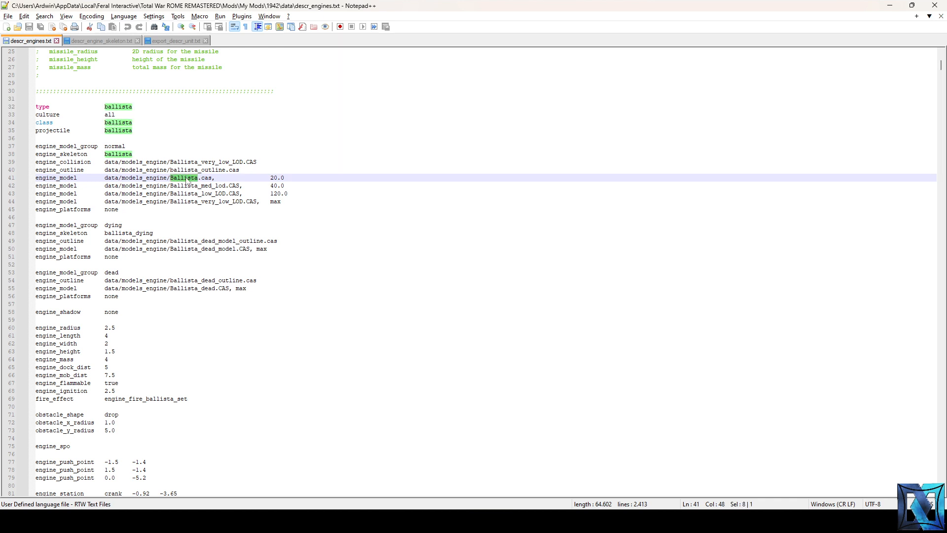
{"action": "double_click", "coordinate": [208, 202]}
{"action": "left_click_drag", "start_coordinate": [268, 194], "coordinate": [282, 193]}
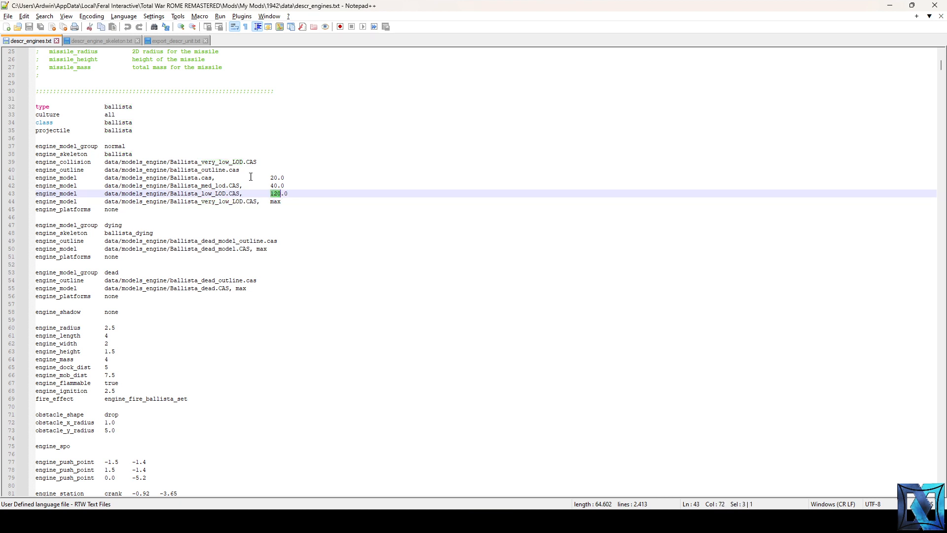
{"action": "double_click", "coordinate": [184, 178]}
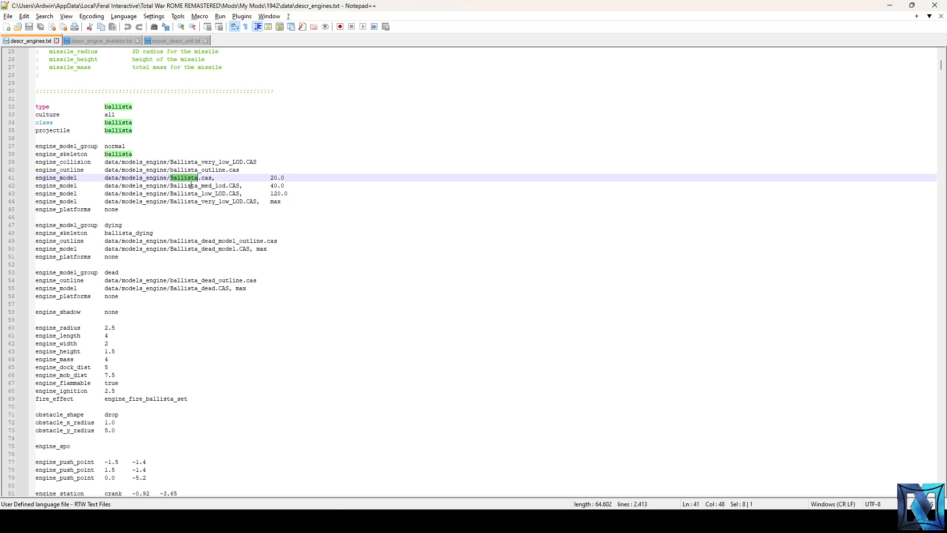
{"action": "left_click", "coordinate": [191, 185]}
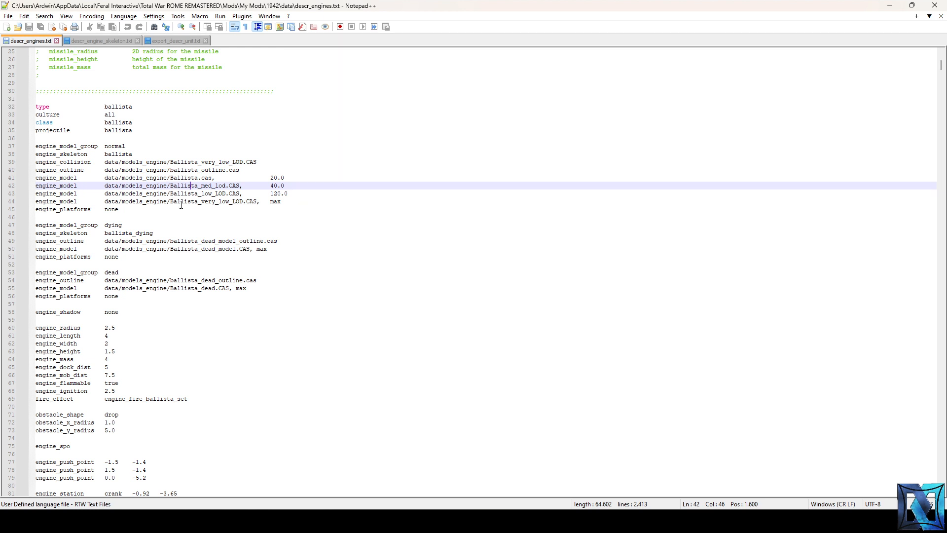
{"action": "left_click", "coordinate": [181, 203]}
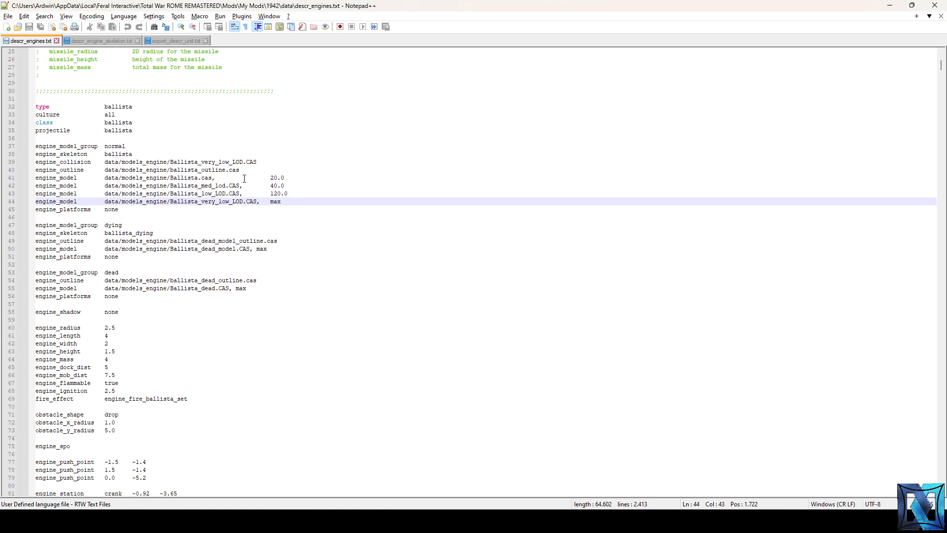
{"action": "left_click", "coordinate": [206, 176]}
{"action": "double_click", "coordinate": [202, 202]}
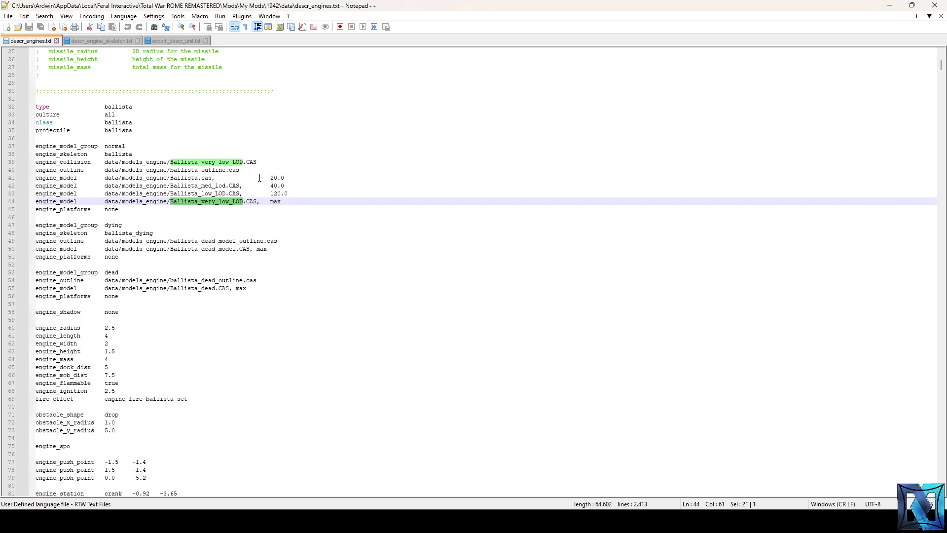
{"action": "left_click_drag", "start_coordinate": [270, 178], "coordinate": [293, 194]}
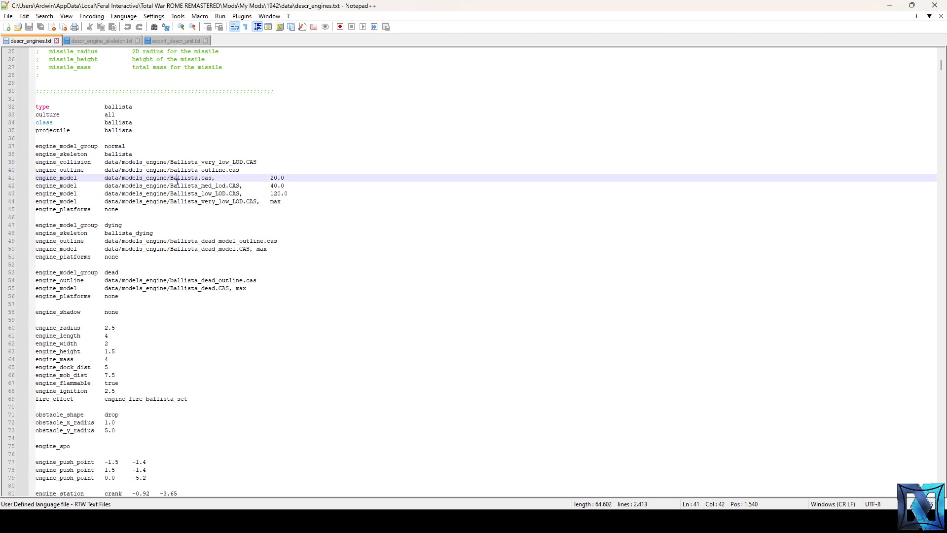
{"action": "double_click", "coordinate": [177, 181]}
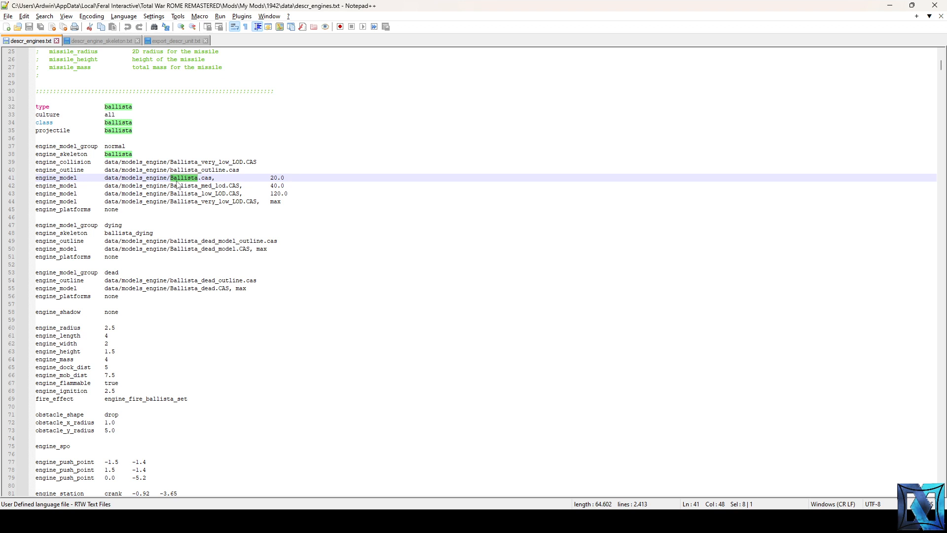
- Examine the ballista's lowest-detail engine_model line, and review its dying and dead engine_model_group blocks
{"action": "double_click", "coordinate": [188, 202]}
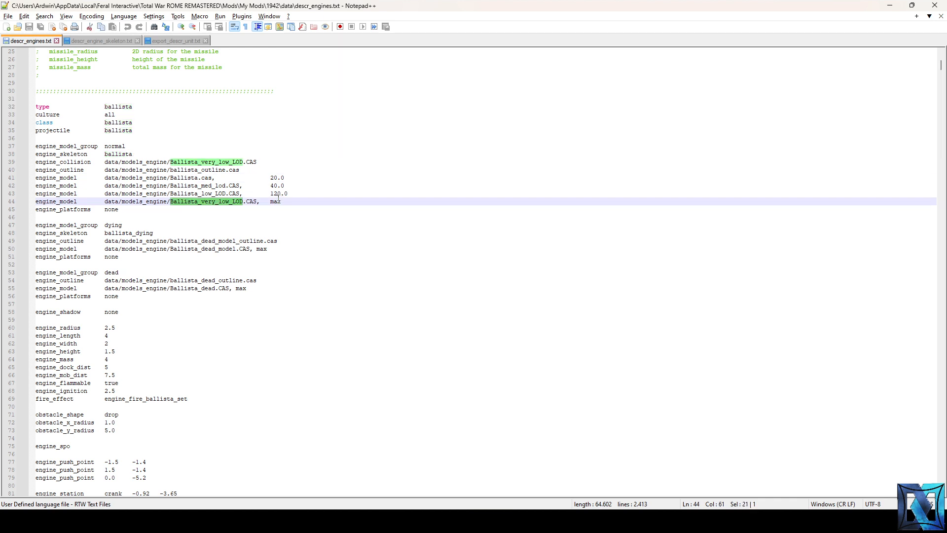
{"action": "scroll", "coordinate": [278, 199], "scroll_direction": "down", "scroll_amount": 2}
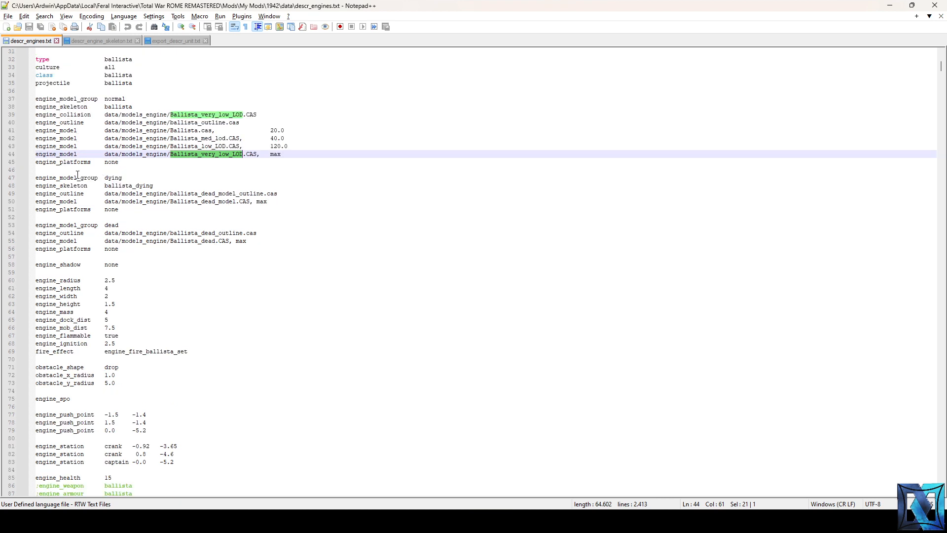
{"action": "double_click", "coordinate": [114, 178]}
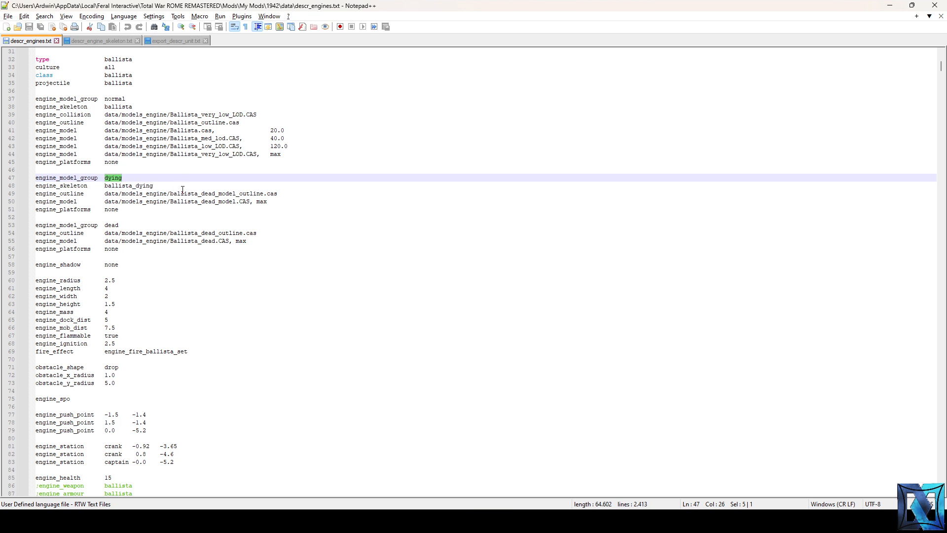
{"action": "scroll", "coordinate": [117, 222], "scroll_direction": "down", "scroll_amount": 2}
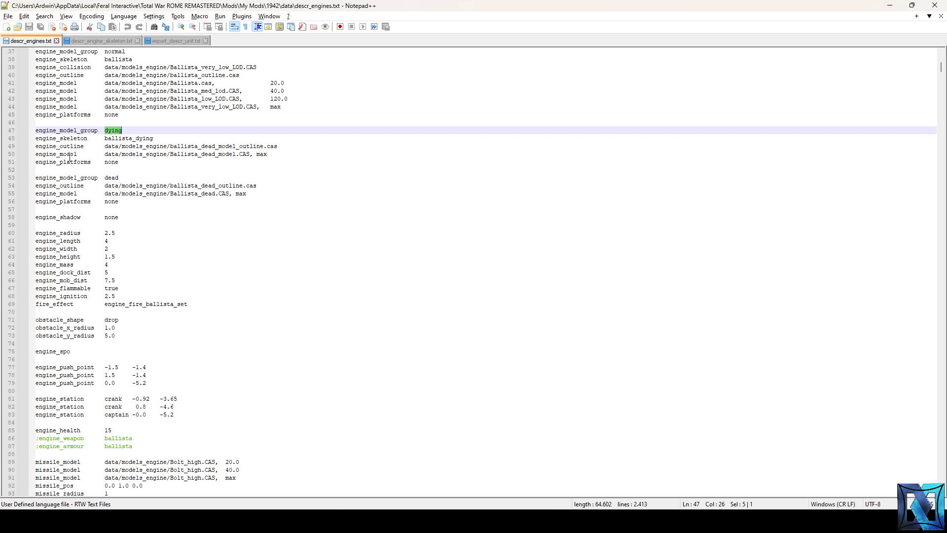
{"action": "scroll", "coordinate": [70, 170], "scroll_direction": "down", "scroll_amount": 2}
{"action": "double_click", "coordinate": [111, 131]}
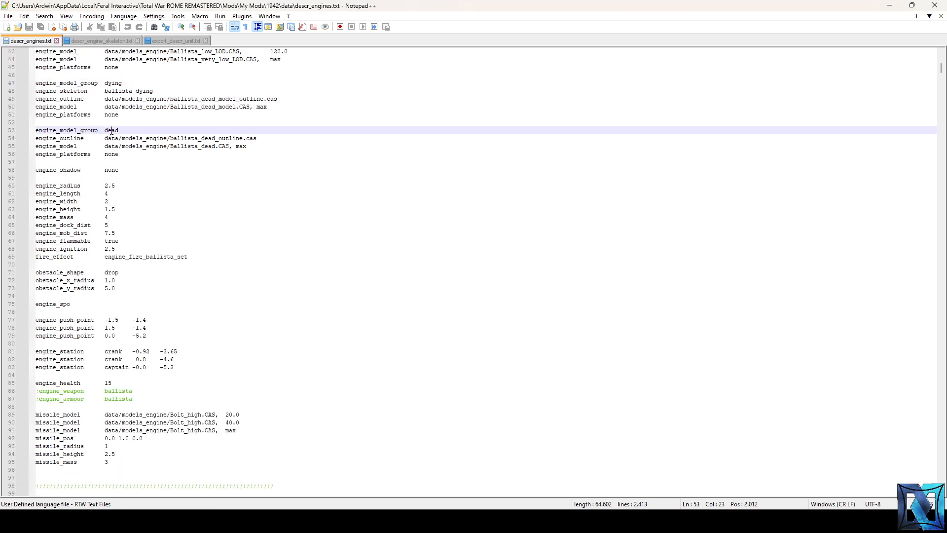
{"action": "scroll", "coordinate": [151, 170], "scroll_direction": "up", "scroll_amount": 4}
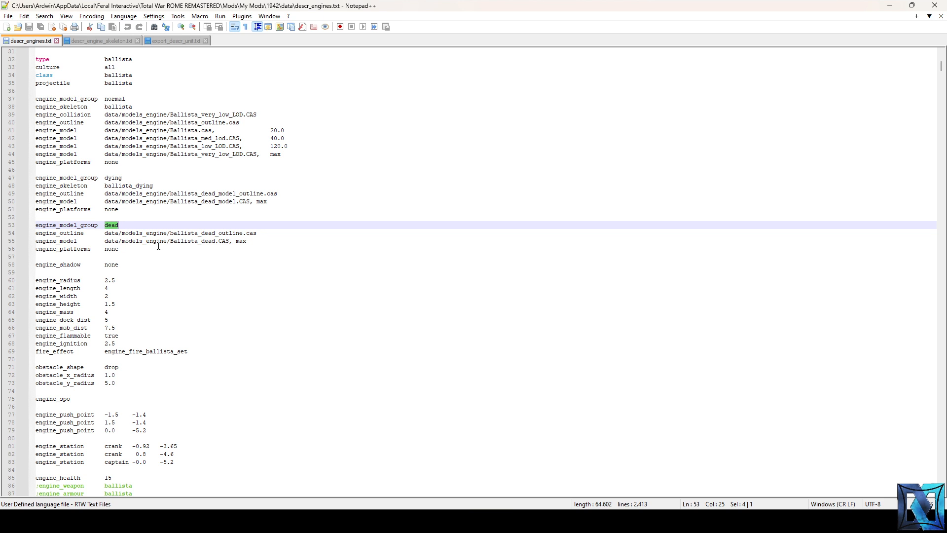
{"action": "scroll", "coordinate": [158, 246], "scroll_direction": "down", "scroll_amount": 4}
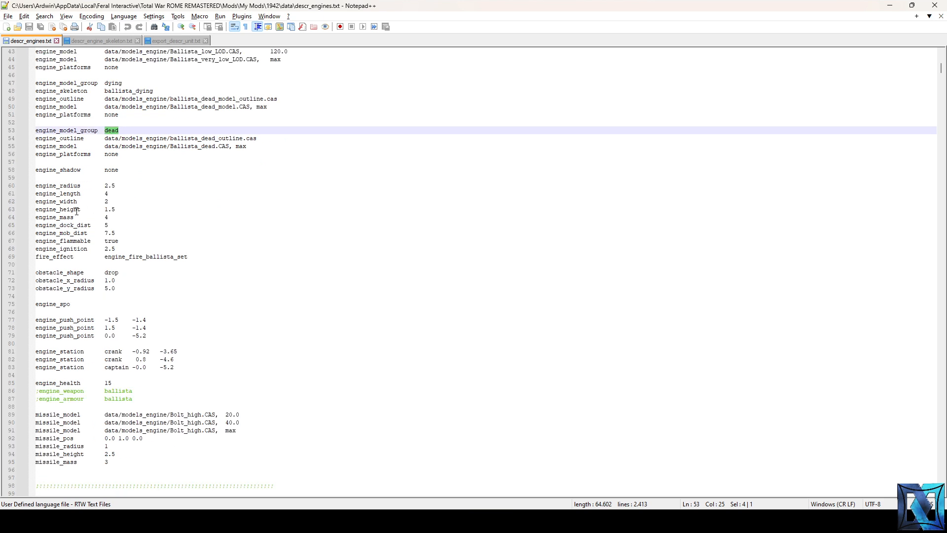
- Examine the ballista's engine_shadow and engine_radius lines
{"action": "double_click", "coordinate": [61, 186]}
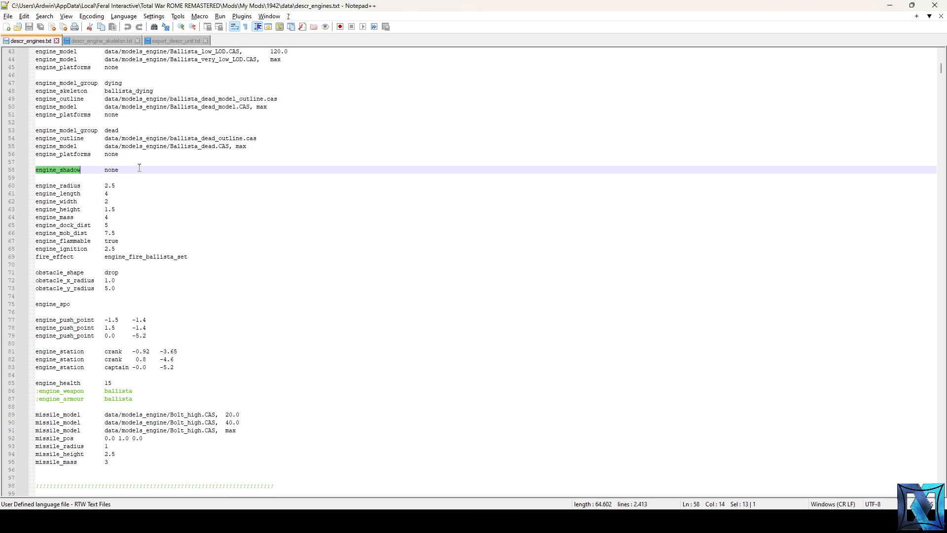
{"action": "left_click", "coordinate": [62, 176]}
{"action": "double_click", "coordinate": [64, 187]}
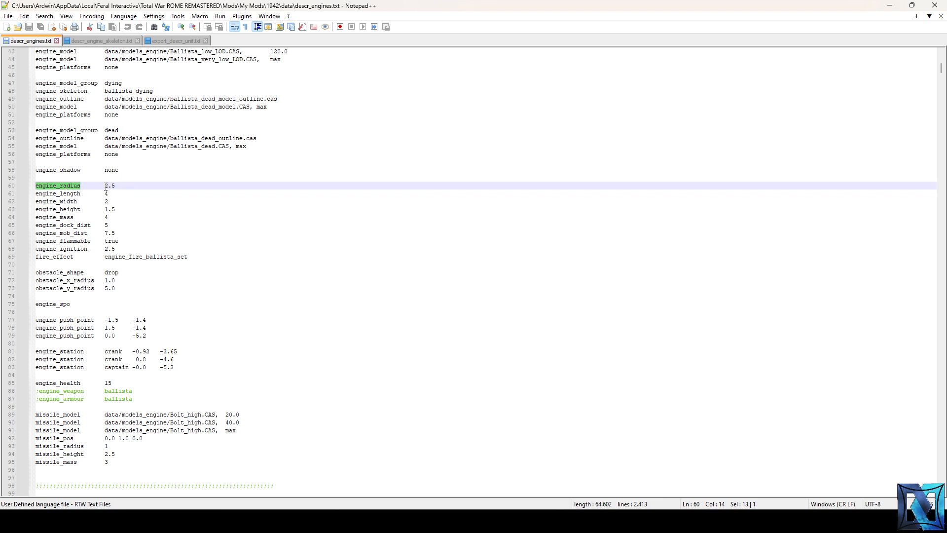
- Switch to 3ds Max and inspect the M5 Howitzer model from several angles to illustrate the engine radius
{"action": "left_click", "coordinate": [139, 521]}
{"action": "scroll", "coordinate": [356, 362], "scroll_direction": "down", "scroll_amount": 2}
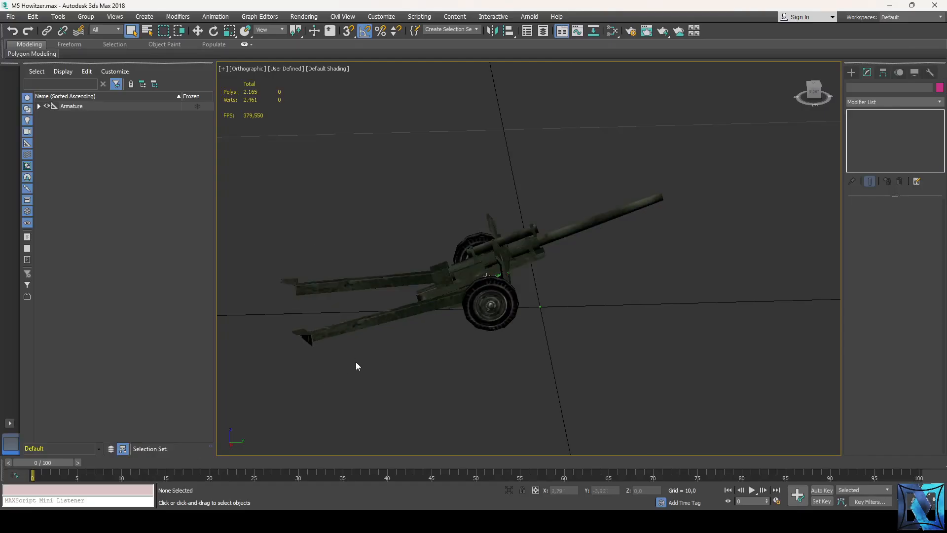
{"action": "scroll", "coordinate": [736, 129], "scroll_direction": "up", "scroll_amount": 2}
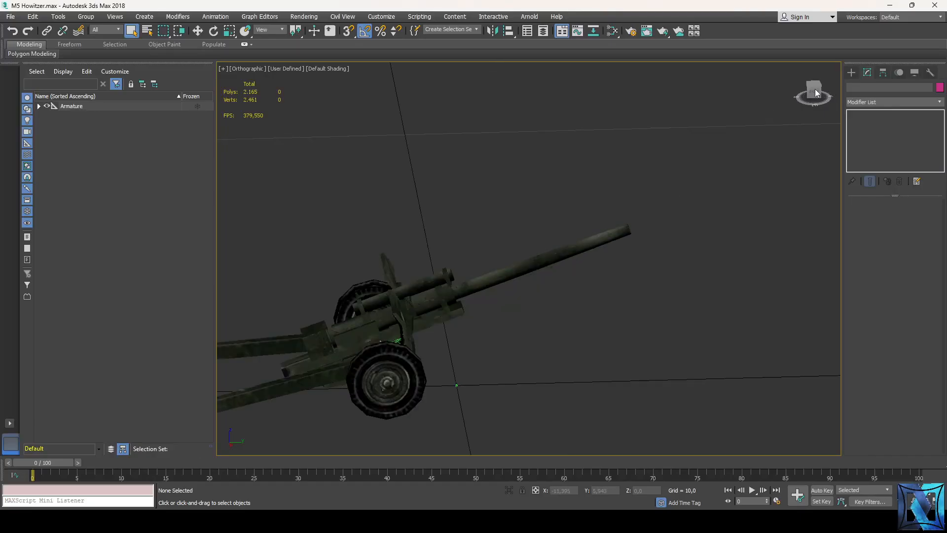
{"action": "left_click_drag", "start_coordinate": [806, 97], "coordinate": [683, 382]}
{"action": "scroll", "coordinate": [684, 382], "scroll_direction": "down", "scroll_amount": 2}
{"action": "left_click_drag", "start_coordinate": [482, 357], "coordinate": [587, 381]}
{"action": "left_click", "coordinate": [586, 382]}
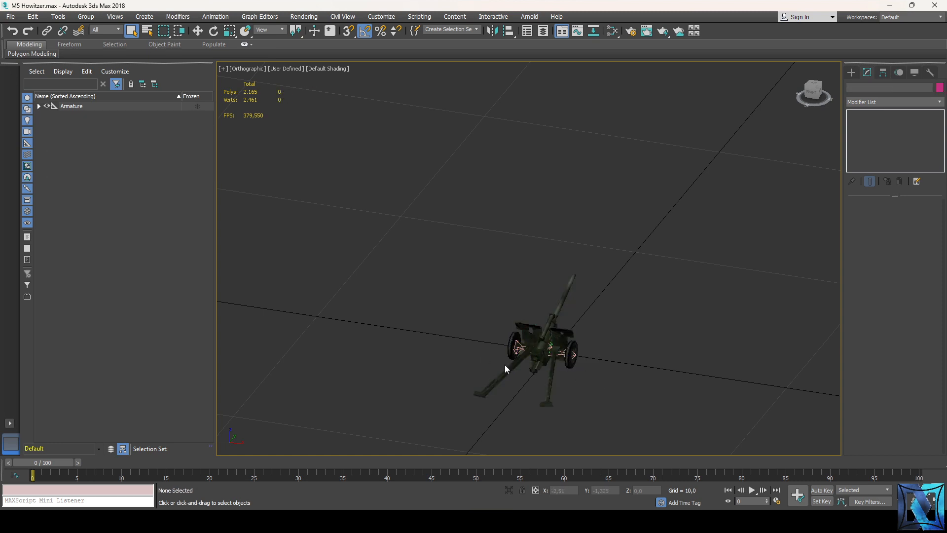
{"action": "mouse_move", "coordinate": [811, 99]}
{"action": "left_mouse_down"}
{"action": "mouse_move", "coordinate": [819, 94]}
{"action": "mouse_move", "coordinate": [819, 113]}
{"action": "left_mouse_up"}
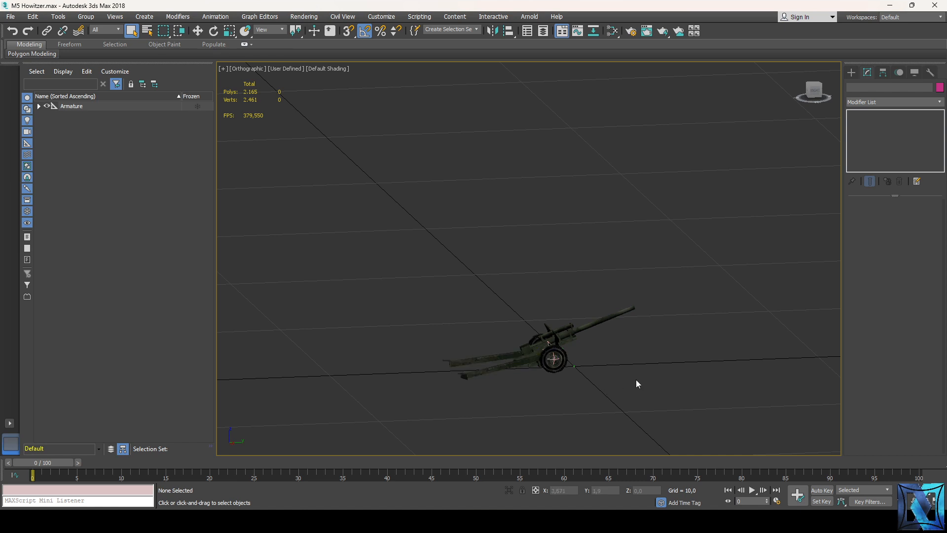
- Return to descr_engines.txt in Notepad++ and examine the ballista's engine_length, engine_width, engine_height and engine_mass lines
{"action": "left_click", "coordinate": [242, 520]}
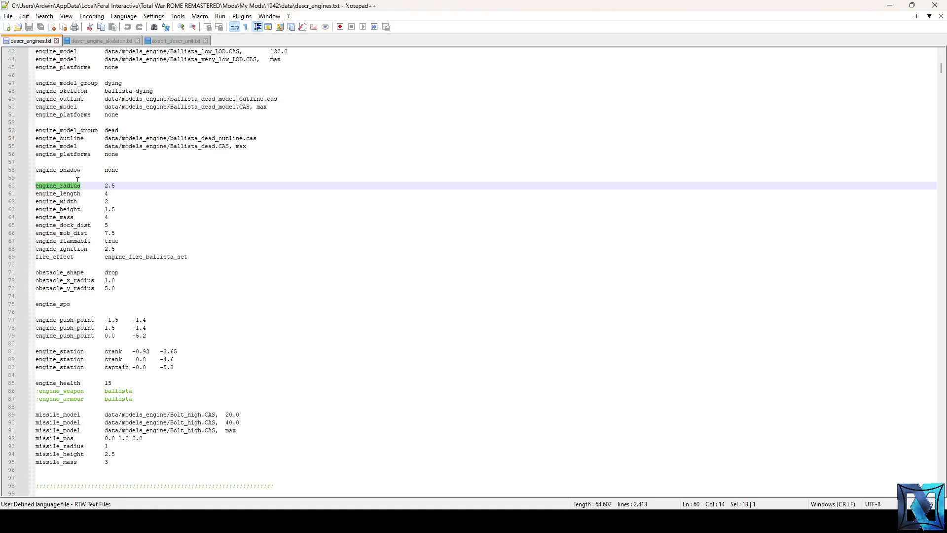
{"action": "left_click", "coordinate": [56, 194]}
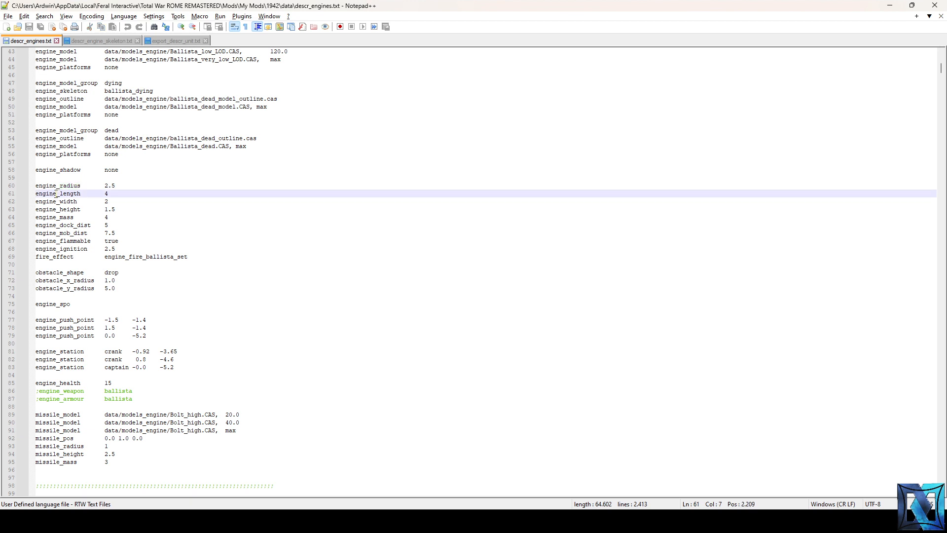
{"action": "left_click", "coordinate": [63, 209]}
{"action": "left_click", "coordinate": [64, 202]}
{"action": "double_click", "coordinate": [64, 203]}
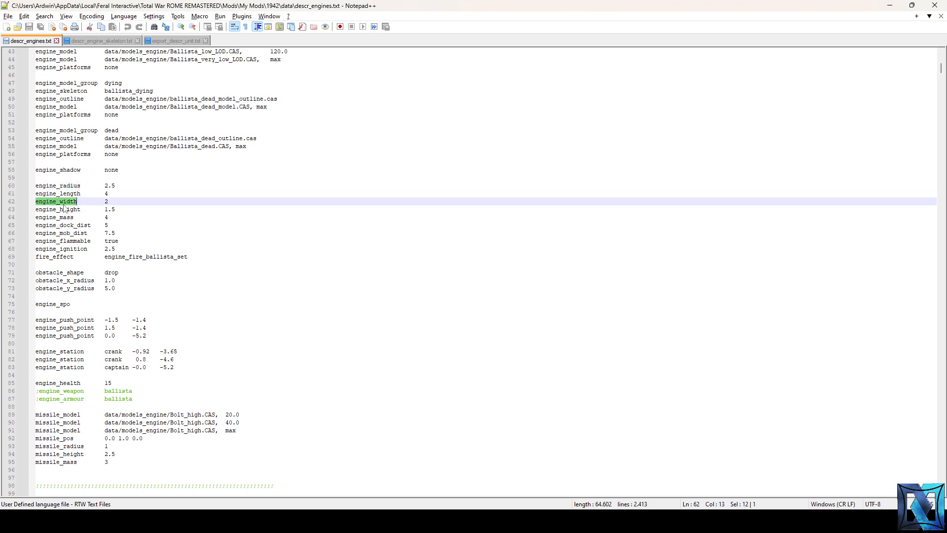
{"action": "double_click", "coordinate": [65, 210]}
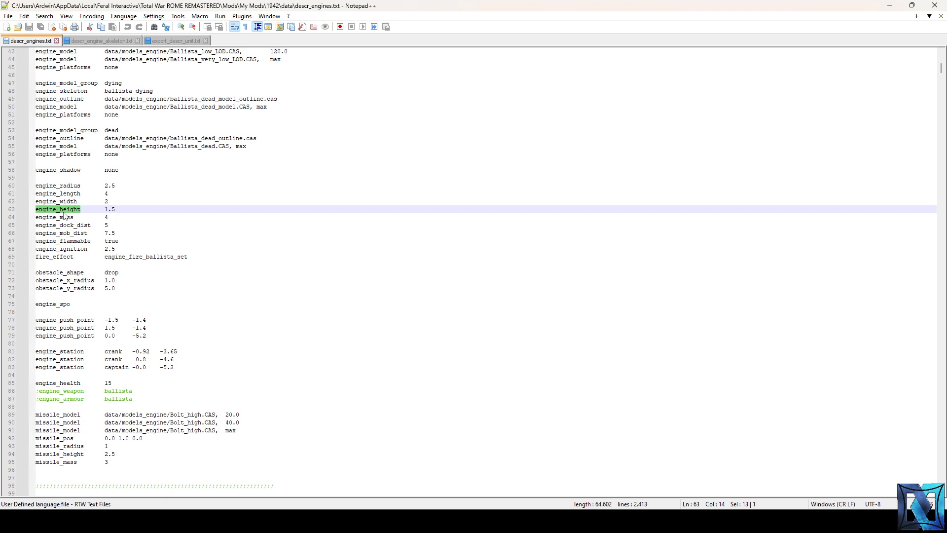
{"action": "double_click", "coordinate": [66, 218]}
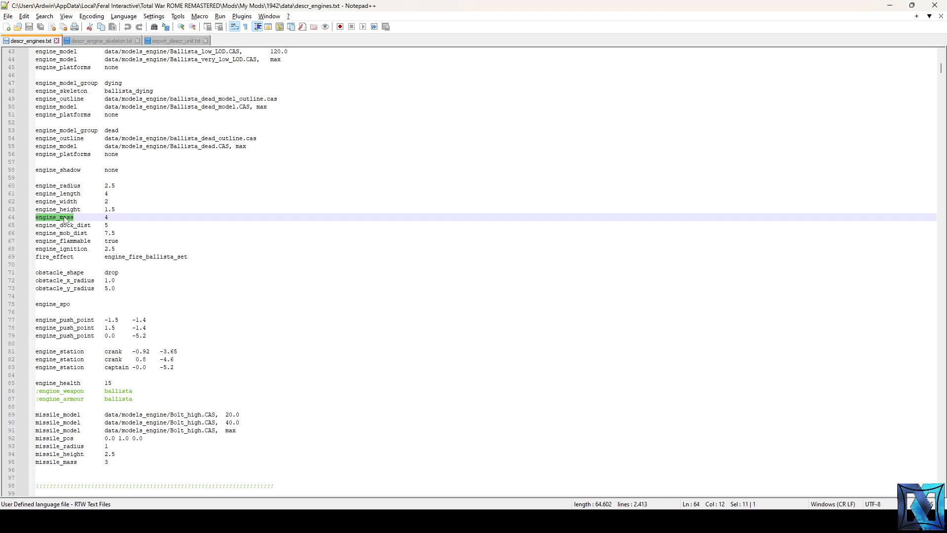
- Examine the ballista's engine_dock_dist value and relate that distance to the M5 Howitzer model in 3ds Max
{"action": "double_click", "coordinate": [63, 226]}
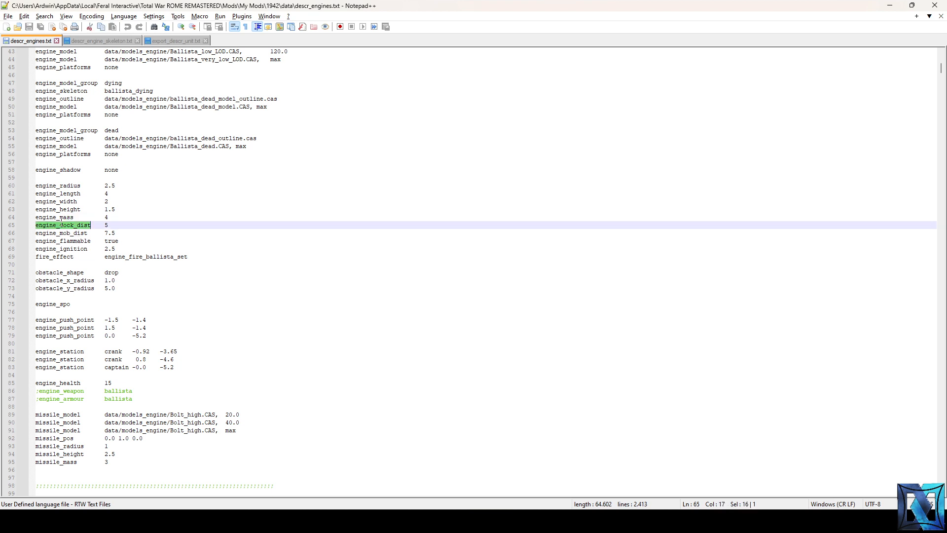
{"action": "double_click", "coordinate": [106, 225]}
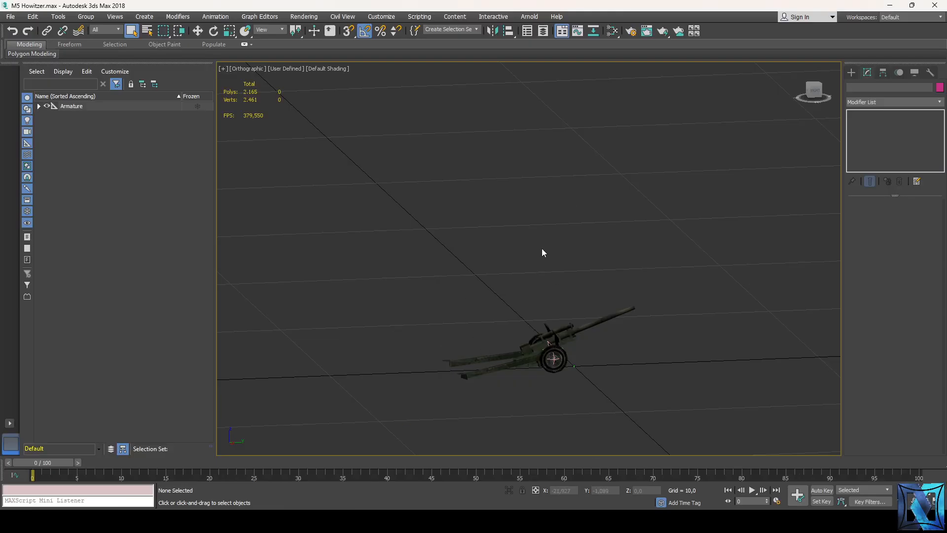
{"action": "scroll", "coordinate": [531, 269], "scroll_direction": "down", "scroll_amount": 3}
{"action": "scroll", "coordinate": [611, 304], "scroll_direction": "up", "scroll_amount": 5}
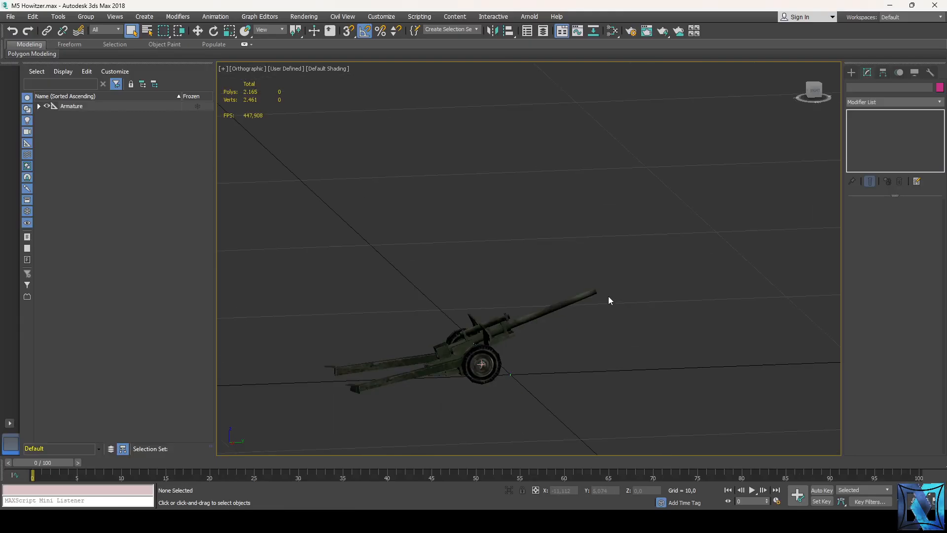
{"action": "scroll", "coordinate": [382, 262], "scroll_direction": "down", "scroll_amount": 2}
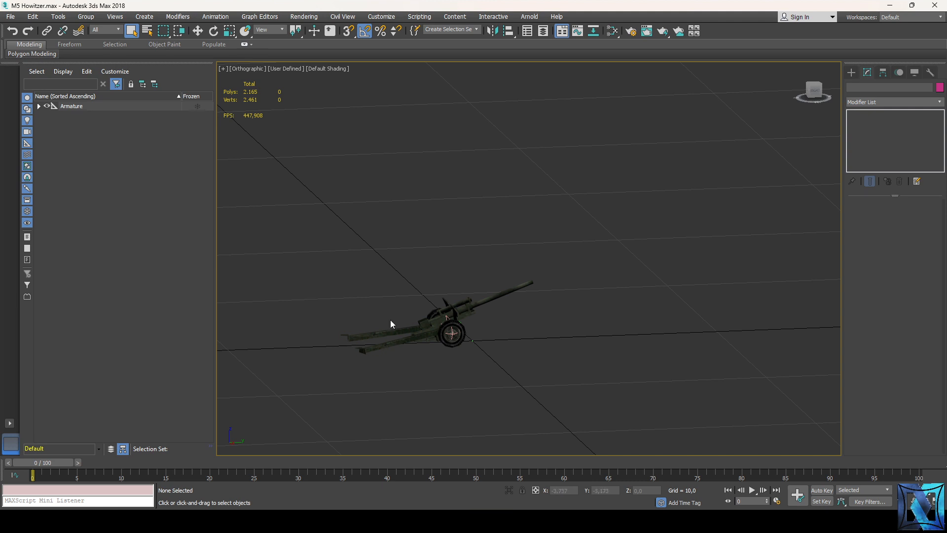
- Go back to descr_engines.txt in Notepad++ and examine the ballista's engine_mob_dist value
{"action": "left_click", "coordinate": [249, 520]}
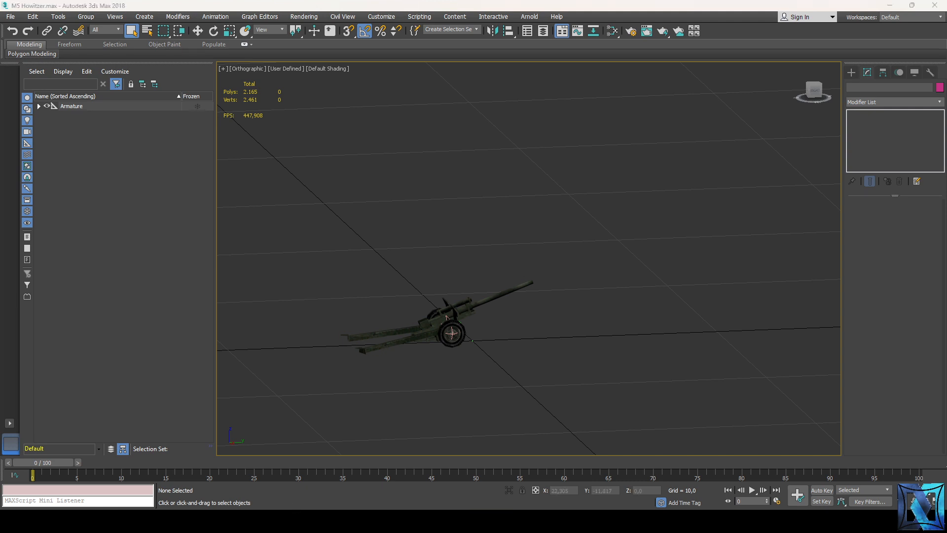
{"action": "double_click", "coordinate": [68, 233]}
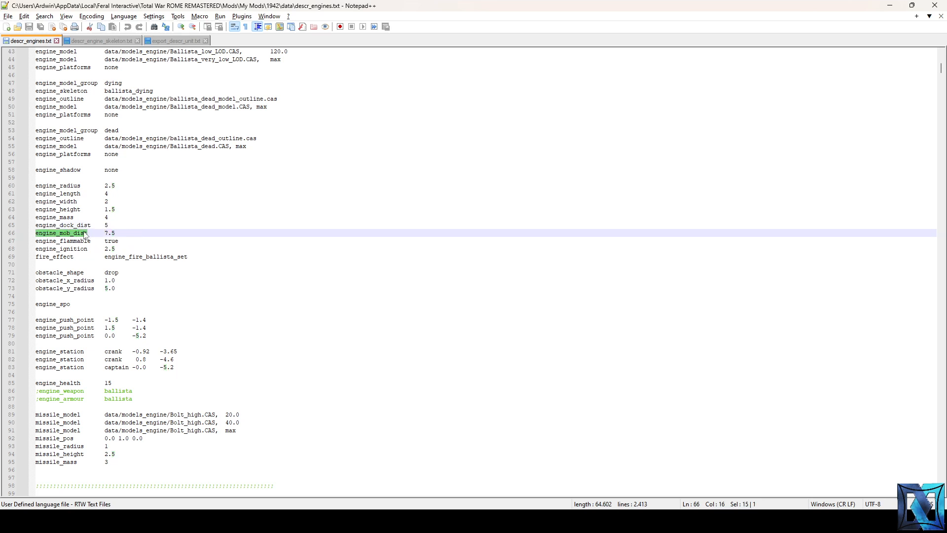
{"action": "left_click_drag", "start_coordinate": [87, 232], "coordinate": [118, 234]}
{"action": "left_click", "coordinate": [117, 233]}
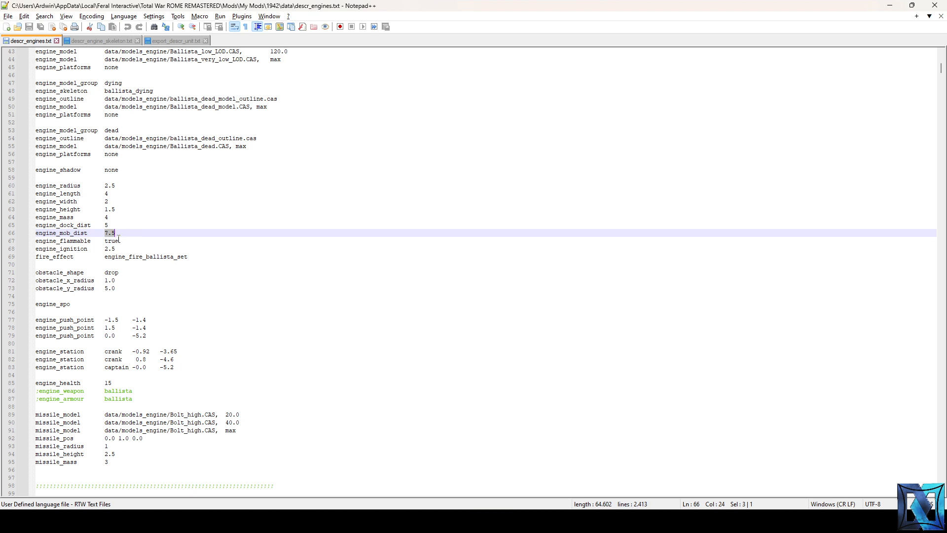
{"action": "left_click", "coordinate": [117, 232]}
{"action": "left_click_drag", "start_coordinate": [105, 233], "coordinate": [118, 233]}
{"action": "left_click", "coordinate": [124, 233]}
{"action": "left_click_drag", "start_coordinate": [116, 233], "coordinate": [105, 233]}
{"action": "left_click", "coordinate": [130, 233]}
- Examine the ballista's engine_flammable and engine_ignition settings
{"action": "double_click", "coordinate": [75, 242]}
{"action": "scroll", "coordinate": [73, 244], "scroll_direction": "down", "scroll_amount": 2}
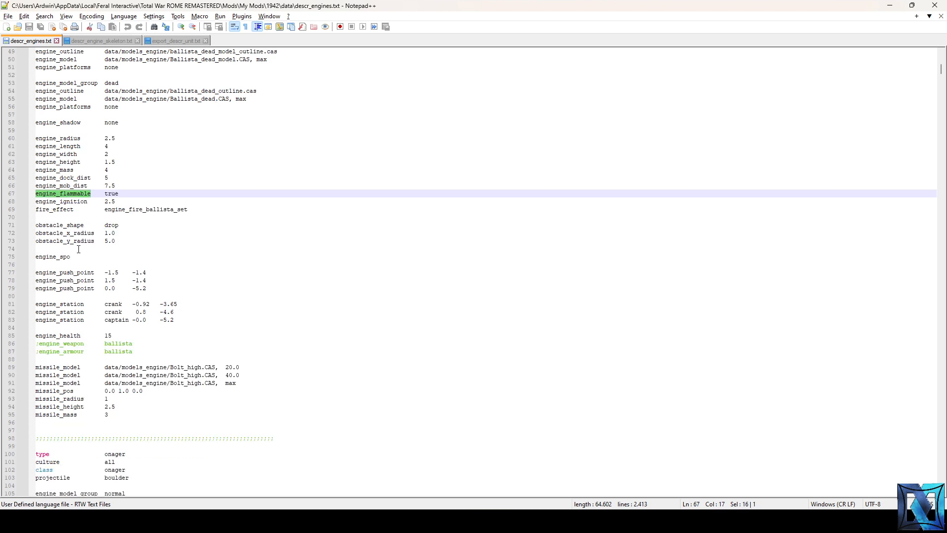
{"action": "double_click", "coordinate": [69, 201]}
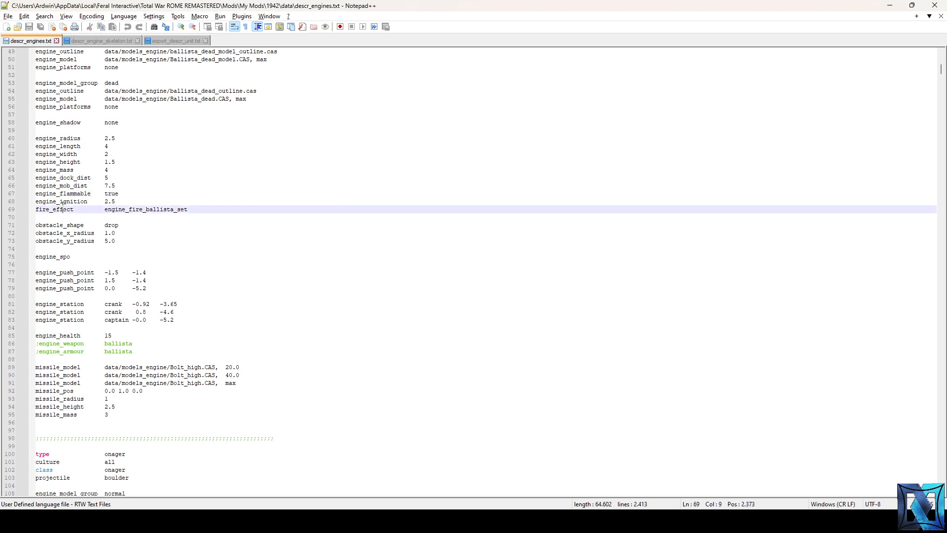
{"action": "left_click", "coordinate": [105, 202]}
{"action": "left_click_drag", "start_coordinate": [105, 202], "coordinate": [120, 202]}
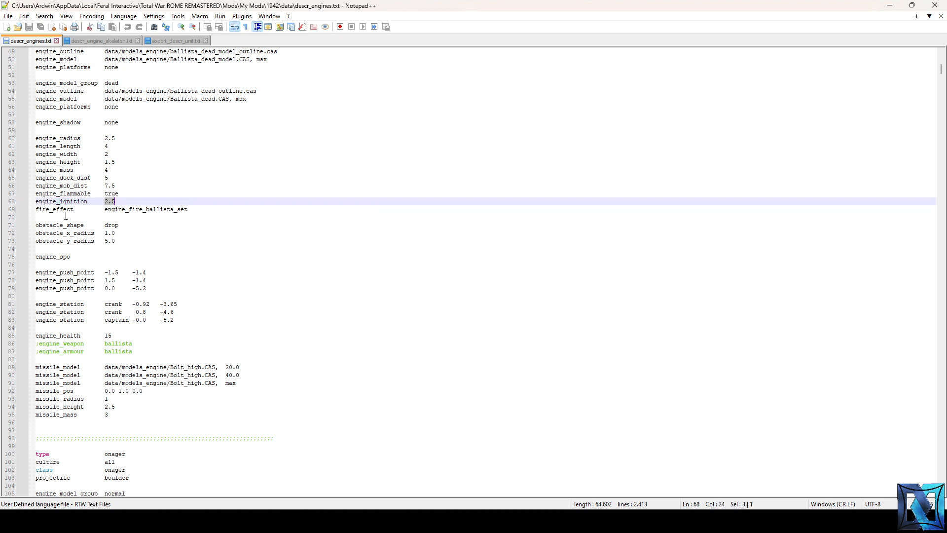
- Examine the effect set assigned to the ballista's fire_effect line
{"action": "double_click", "coordinate": [132, 209]}
{"action": "scroll", "coordinate": [143, 181], "scroll_direction": "down", "scroll_amount": 2}
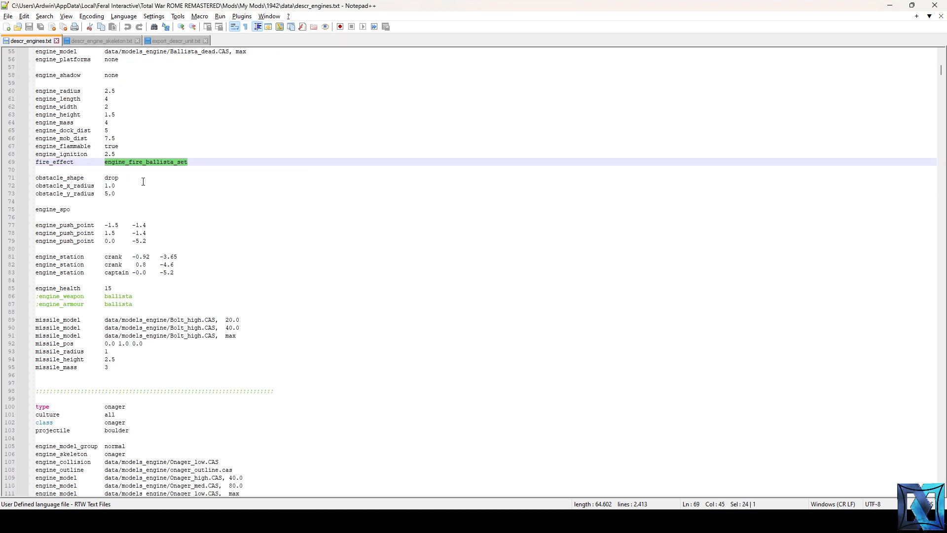
{"action": "left_click_drag", "start_coordinate": [197, 162], "coordinate": [4, 126]}
{"action": "left_click", "coordinate": [232, 162]}
{"action": "scroll", "coordinate": [207, 171], "scroll_direction": "down", "scroll_amount": 4}
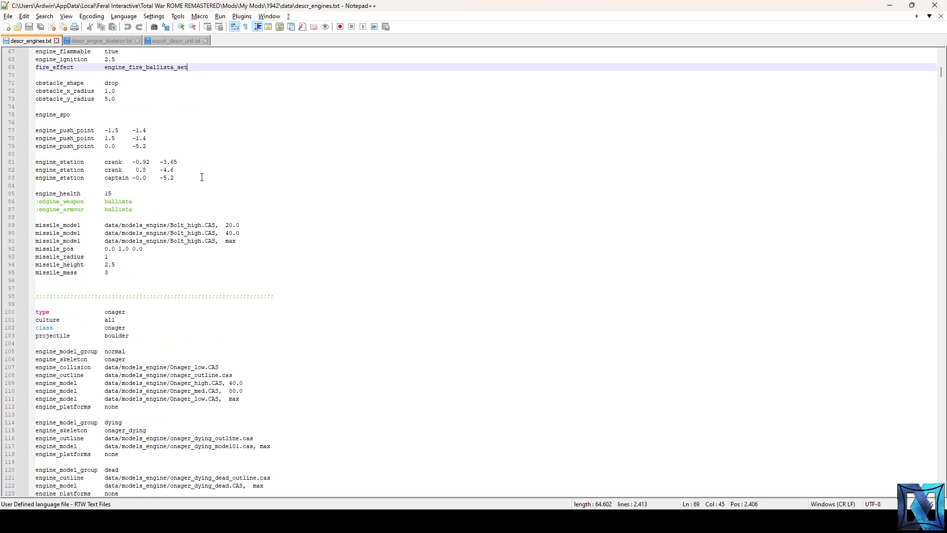
- Examine the ballista's obstacle_shape value and its x and y radius lines, and move on to the engine_spo line
{"action": "double_click", "coordinate": [57, 83]}
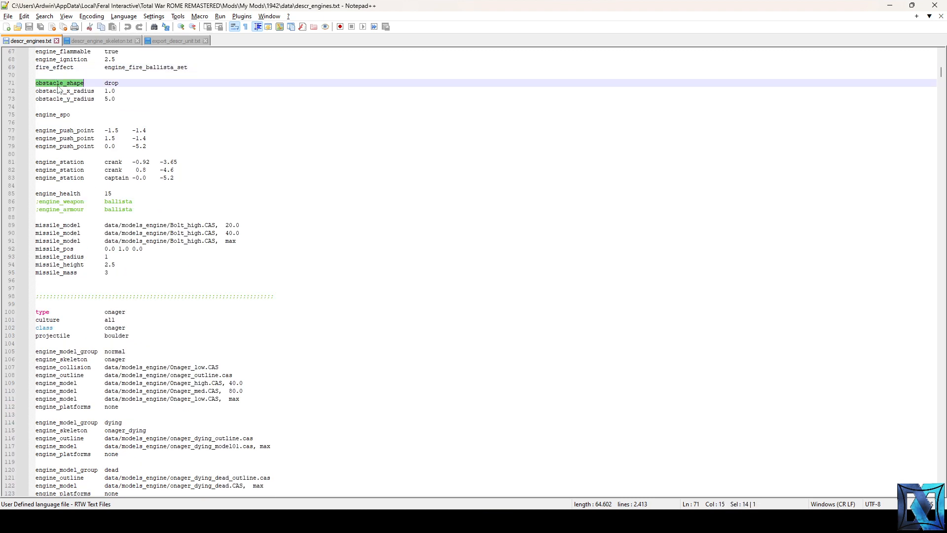
{"action": "double_click", "coordinate": [58, 91]}
{"action": "left_click", "coordinate": [60, 99]}
{"action": "double_click", "coordinate": [59, 83]}
{"action": "scroll", "coordinate": [88, 179], "scroll_direction": "up", "scroll_amount": 6}
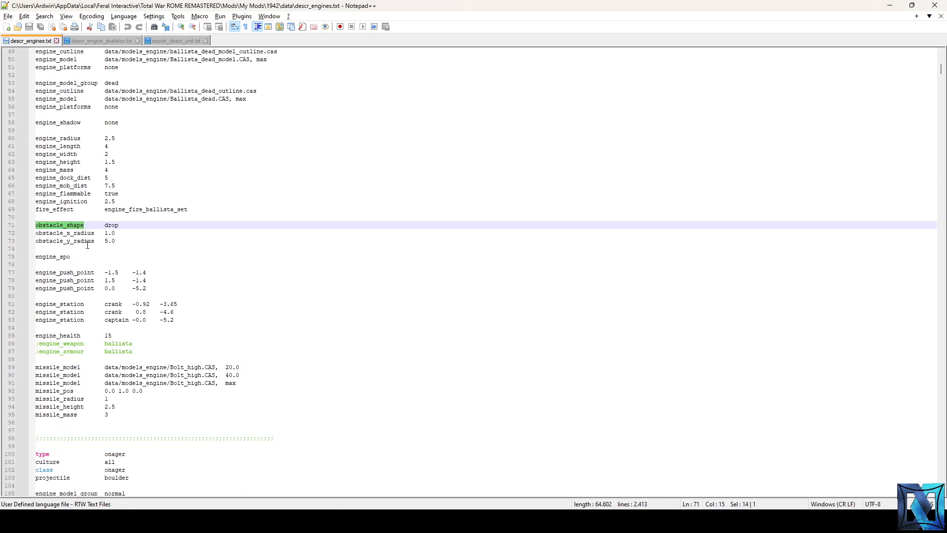
{"action": "double_click", "coordinate": [63, 224]}
{"action": "double_click", "coordinate": [112, 226]}
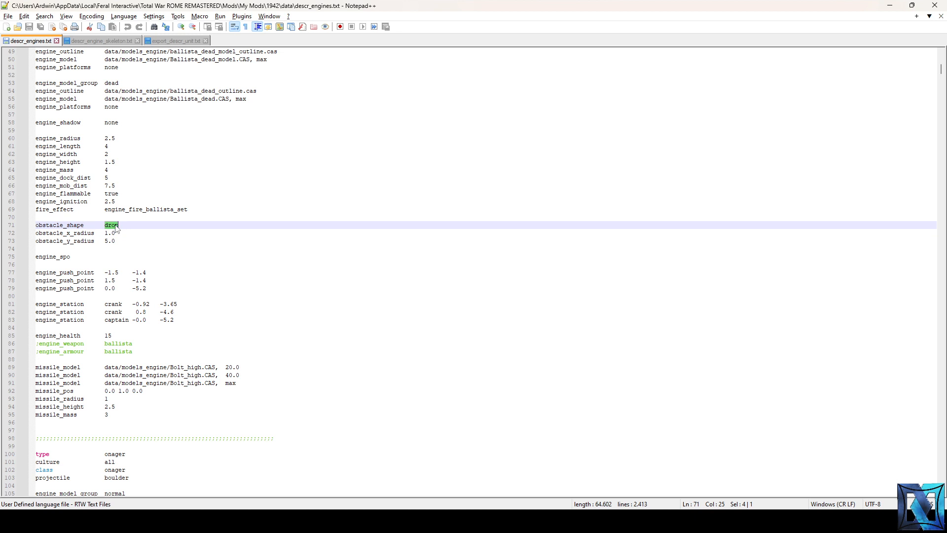
{"action": "scroll", "coordinate": [70, 291], "scroll_direction": "down", "scroll_amount": 2}
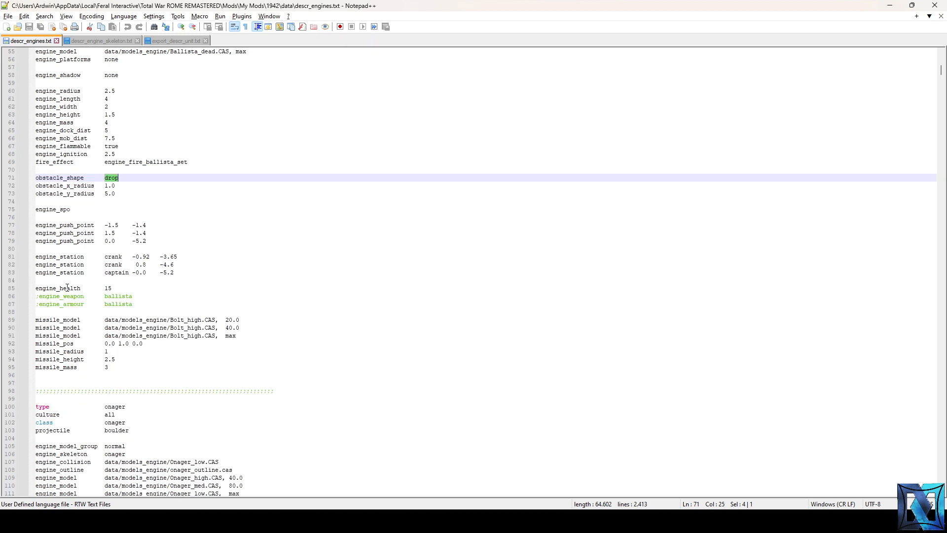
{"action": "left_click", "coordinate": [47, 216]}
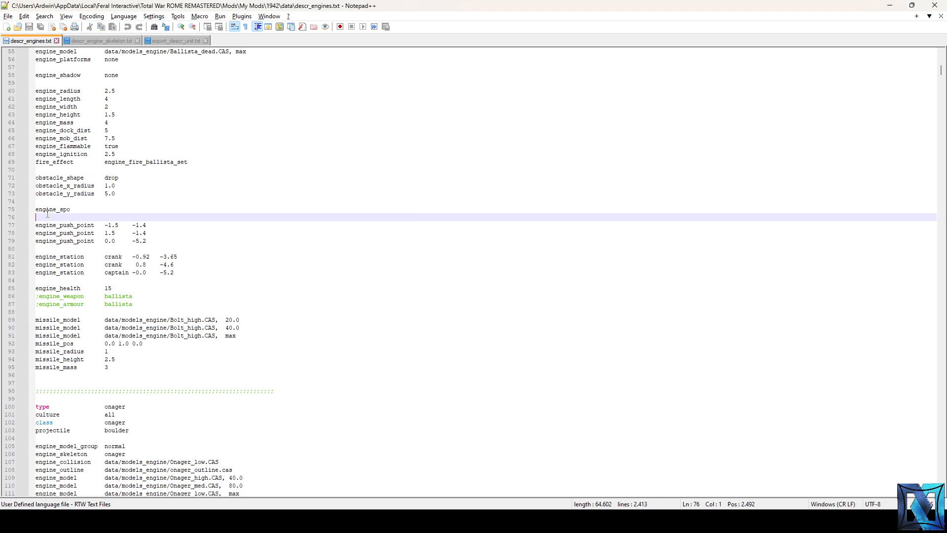
- Examine the ballista's engine_push_point lines and the crank and captain engine_station lines
{"action": "double_click", "coordinate": [49, 210]}
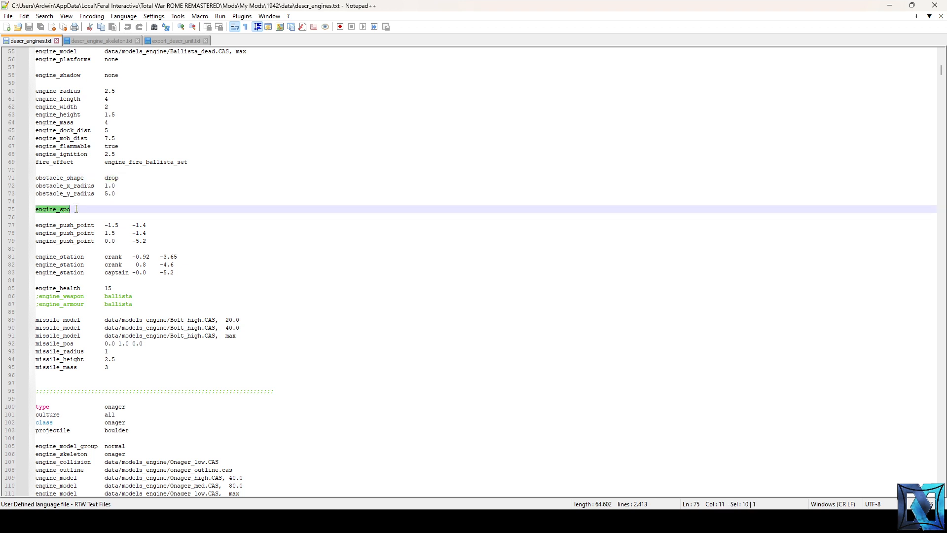
{"action": "double_click", "coordinate": [78, 225]}
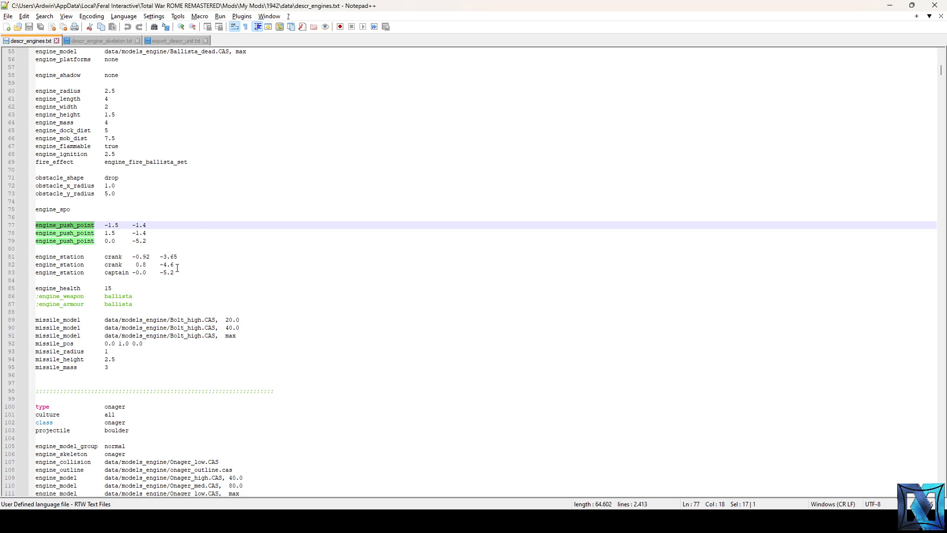
{"action": "double_click", "coordinate": [69, 257]}
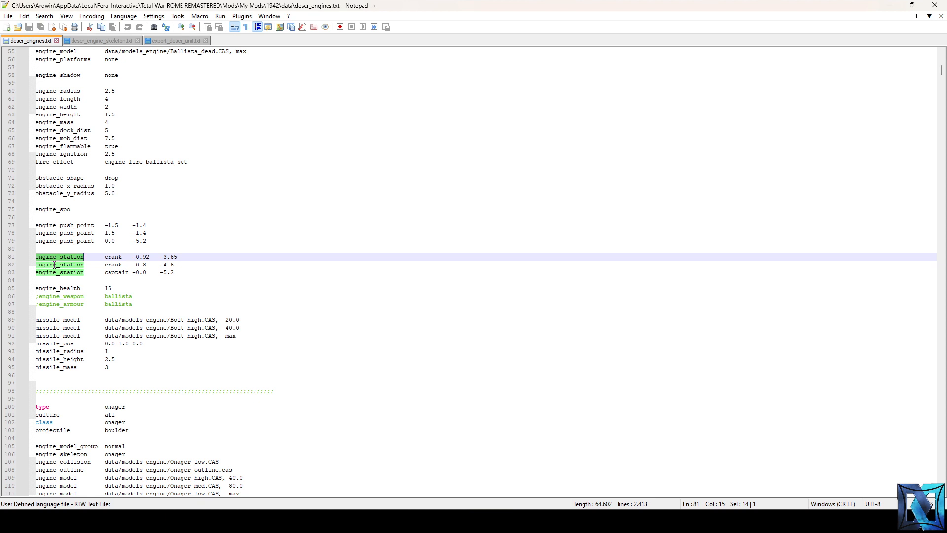
{"action": "double_click", "coordinate": [113, 259]}
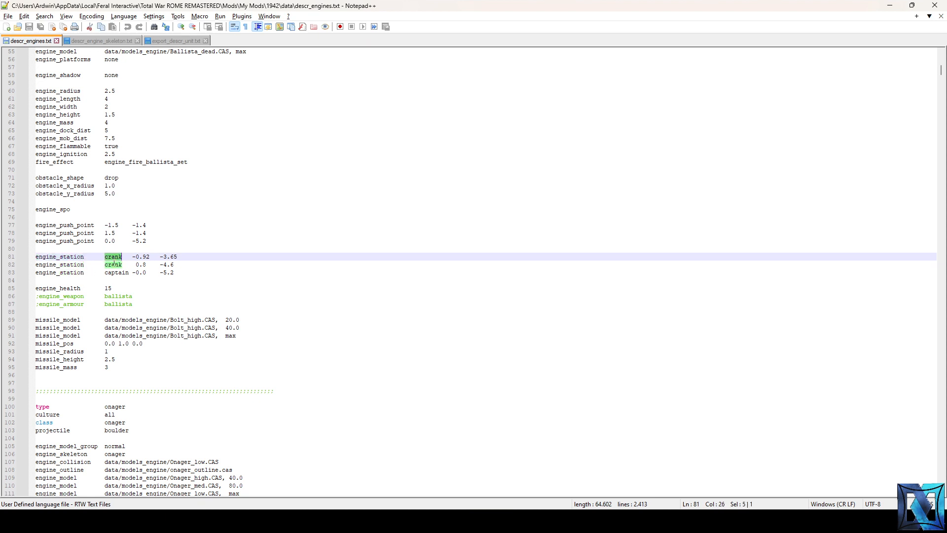
{"action": "double_click", "coordinate": [117, 273]}
{"action": "left_click", "coordinate": [176, 281]}
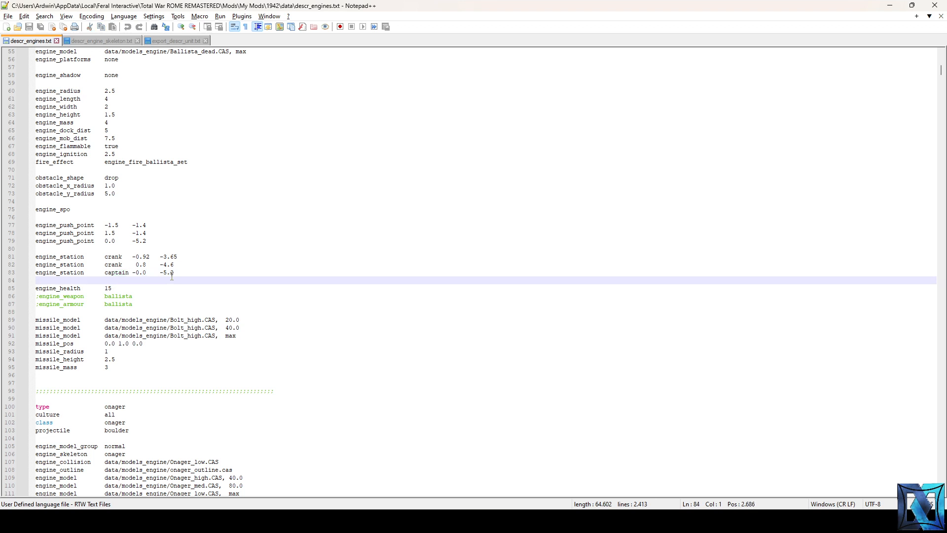
- Examine the ballista's engine_health value
{"action": "double_click", "coordinate": [64, 288]}
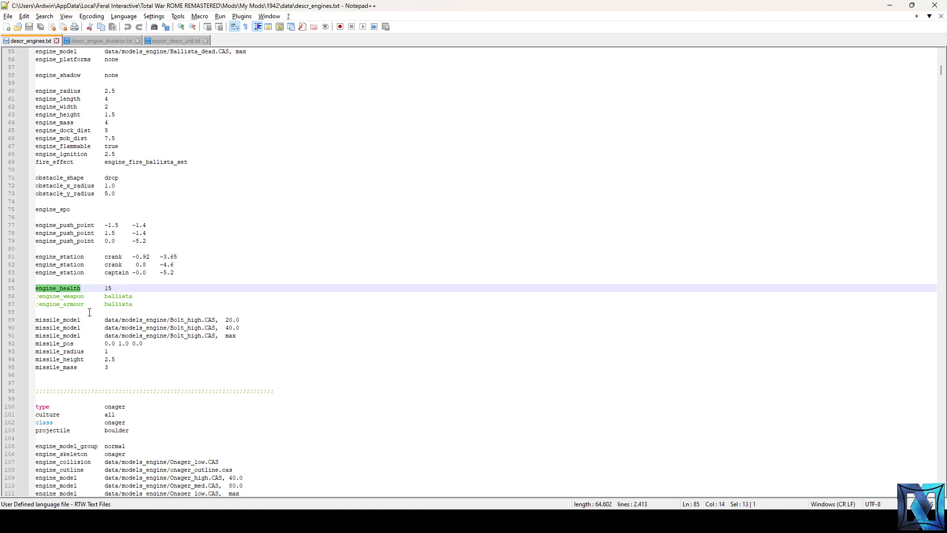
{"action": "left_click", "coordinate": [112, 288]}
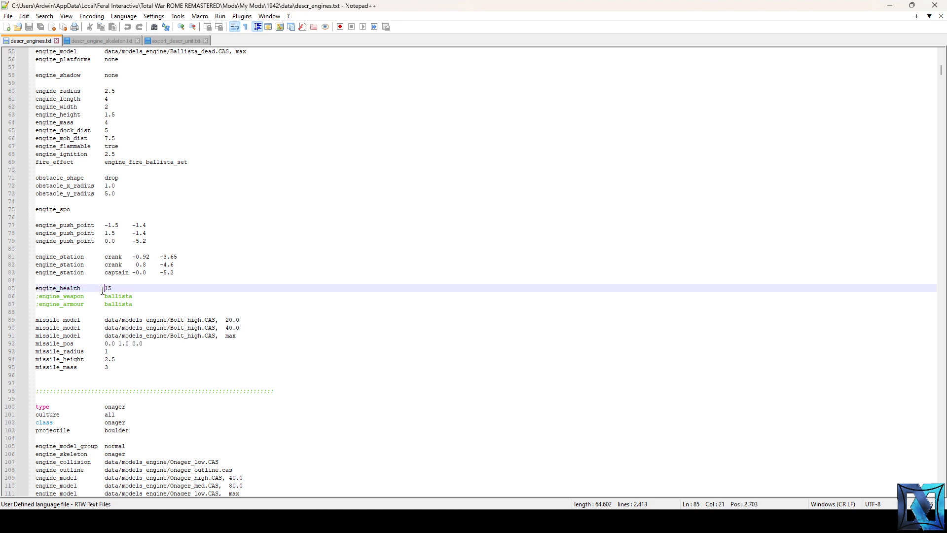
{"action": "left_click_drag", "start_coordinate": [113, 288], "coordinate": [107, 291]}
- Examine the ballista's three missile_model lines and the distance assigned to each
{"action": "left_click_drag", "start_coordinate": [56, 320], "coordinate": [89, 337]}
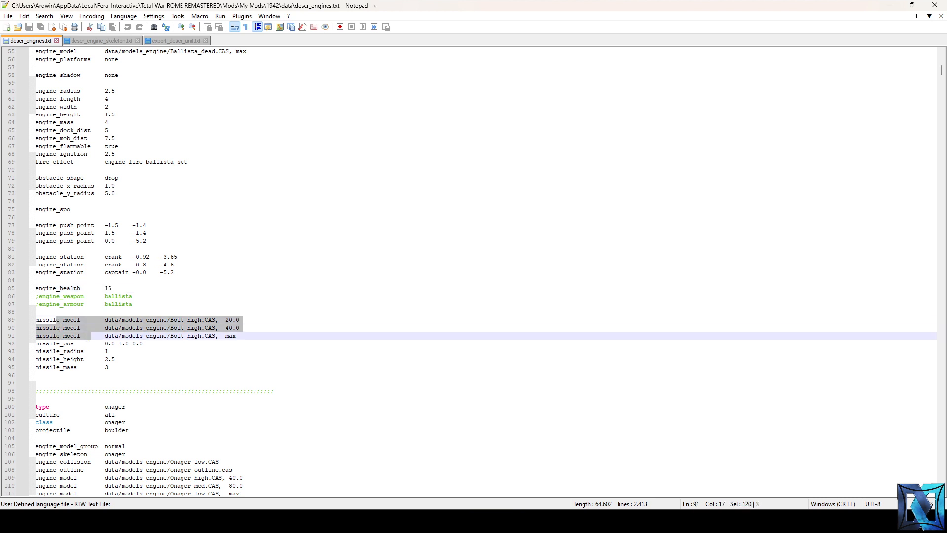
{"action": "left_click", "coordinate": [88, 336]}
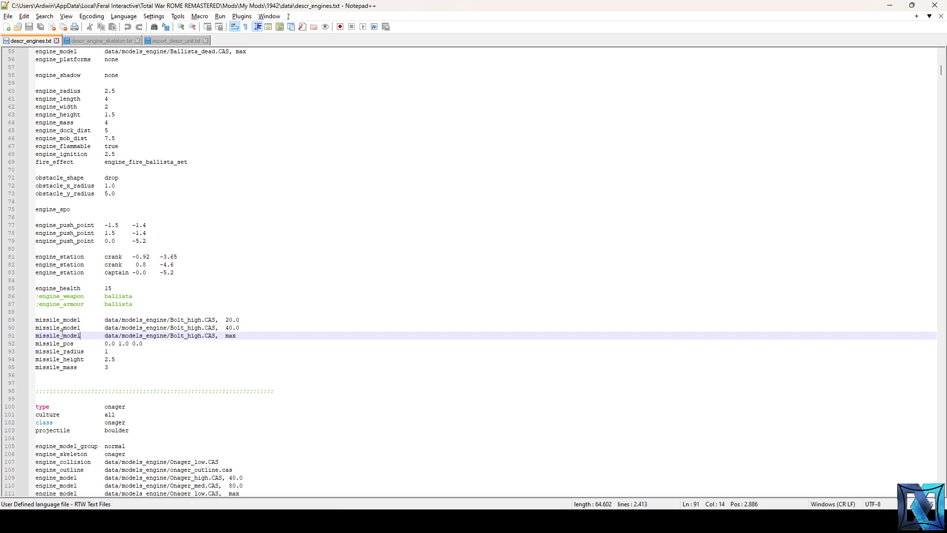
{"action": "left_click_drag", "start_coordinate": [225, 328], "coordinate": [38, 336]}
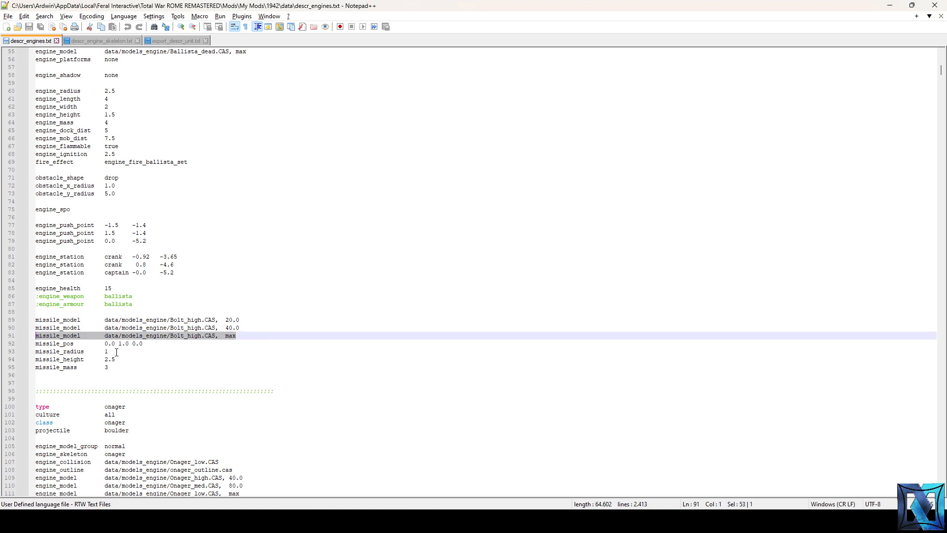
{"action": "scroll", "coordinate": [117, 351], "scroll_direction": "up", "scroll_amount": 14}
{"action": "scroll", "coordinate": [140, 302], "scroll_direction": "down", "scroll_amount": 16}
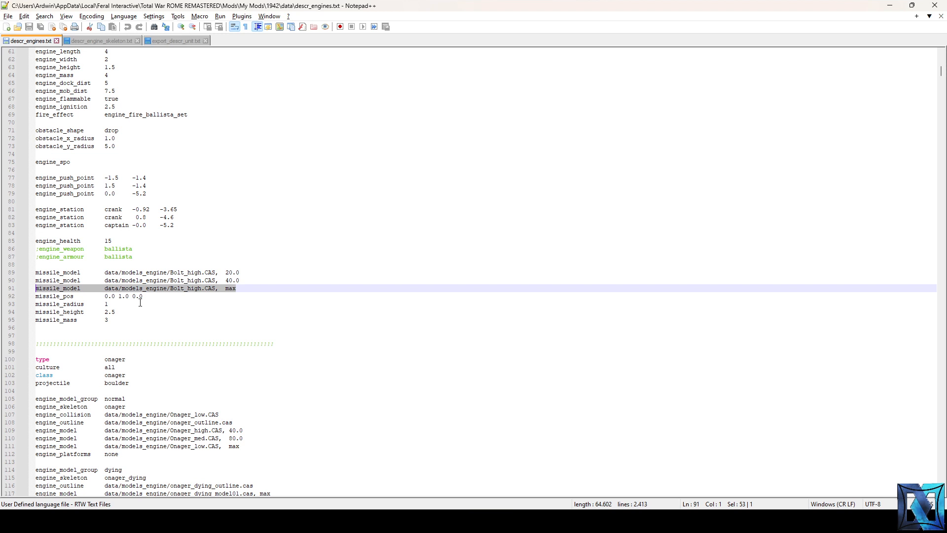
- Examine the ballista's missile_pos line and its missile_radius, missile_height and missile_mass settings
{"action": "left_click_drag", "start_coordinate": [142, 297], "coordinate": [1, 295]}
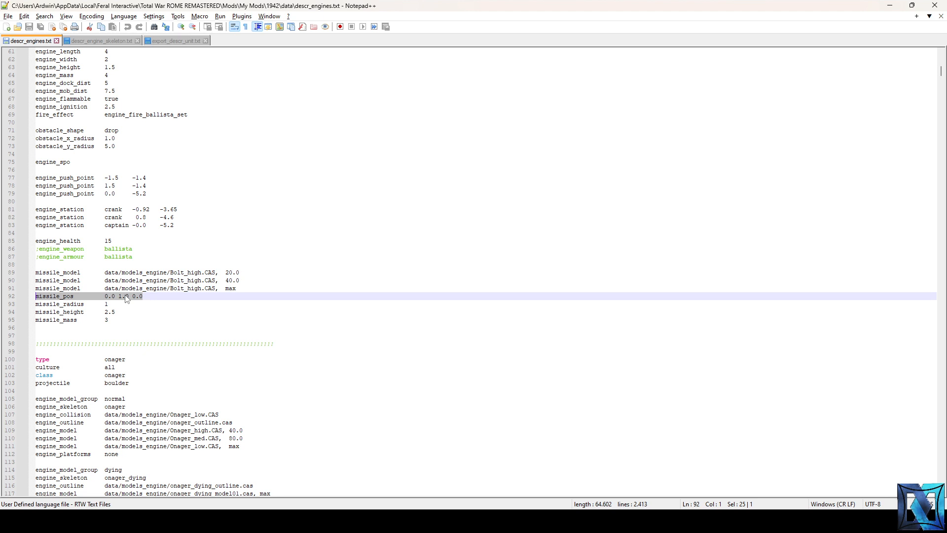
{"action": "left_click", "coordinate": [60, 305]}
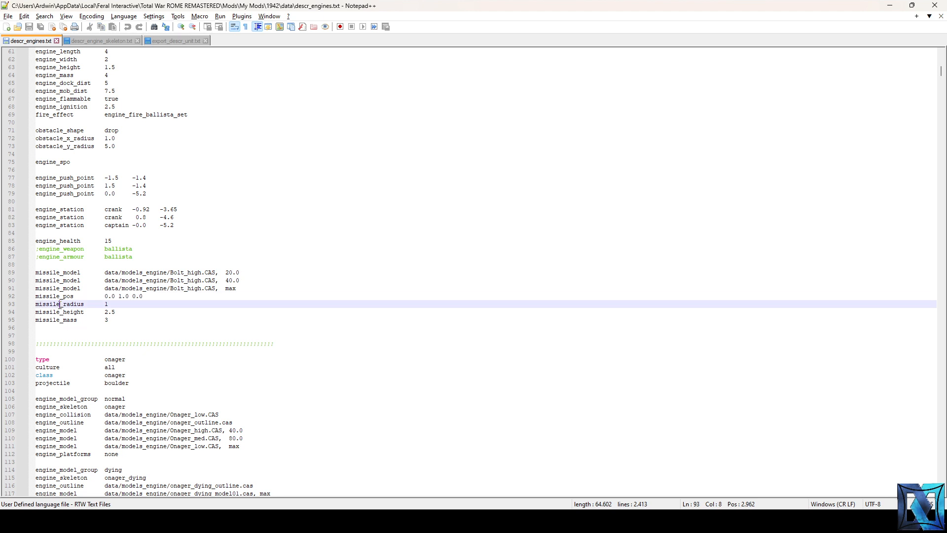
{"action": "double_click", "coordinate": [60, 312]}
{"action": "double_click", "coordinate": [62, 320]}
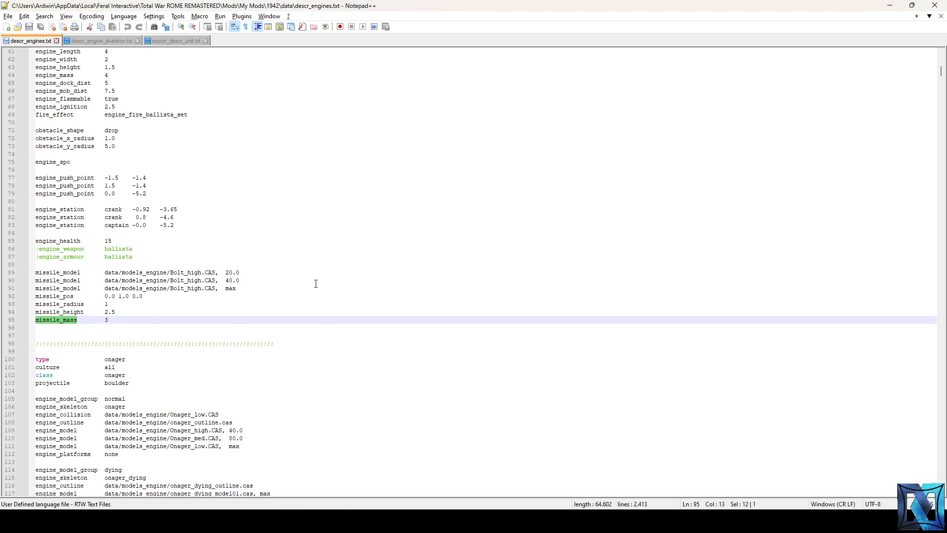
- Search descr_engines.txt for "howitzer"
{"action": "scroll", "coordinate": [229, 237], "scroll_direction": "down", "scroll_amount": 4}
{"action": "scroll", "coordinate": [184, 167], "scroll_direction": "down", "scroll_amount": 8}
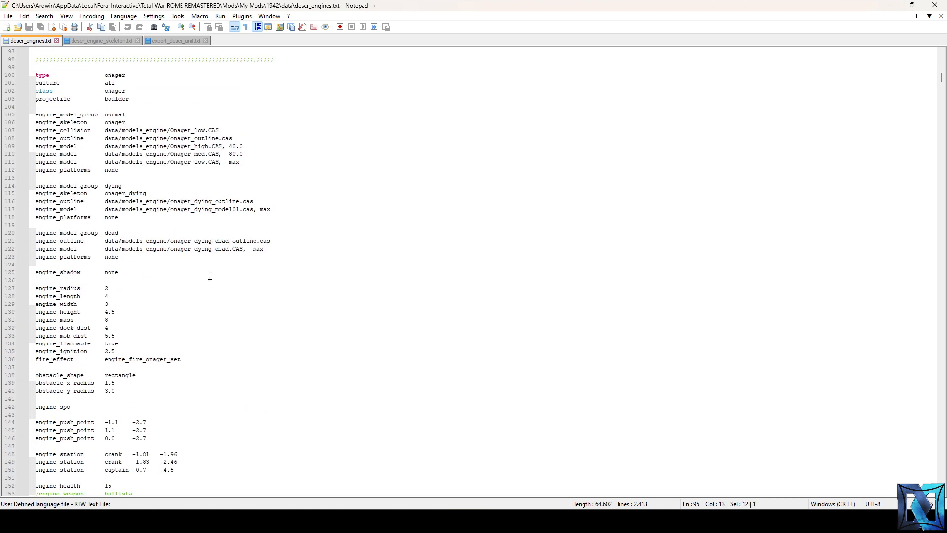
{"action": "scroll", "coordinate": [210, 276], "scroll_direction": "down", "scroll_amount": 4}
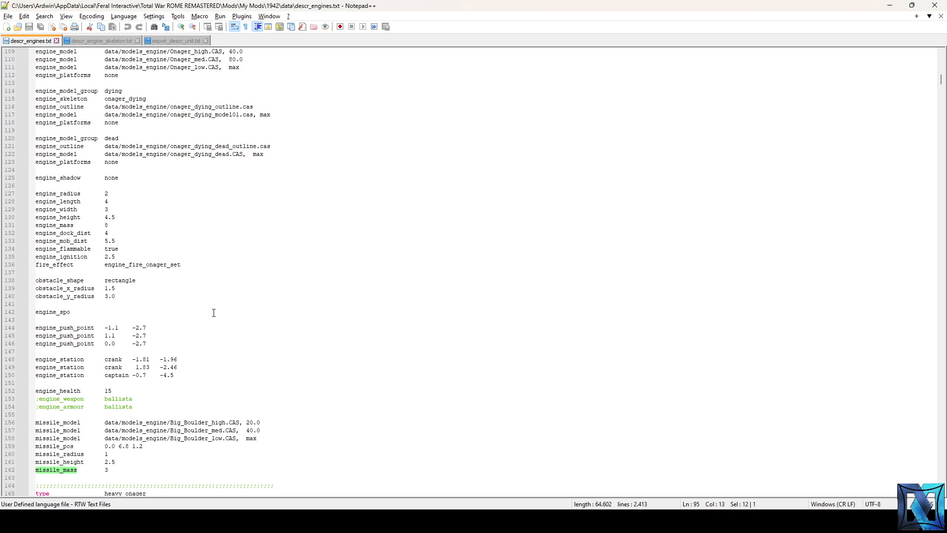
{"action": "key", "text": "ctrl+f"}
{"action": "type", "text": "howitzer"}
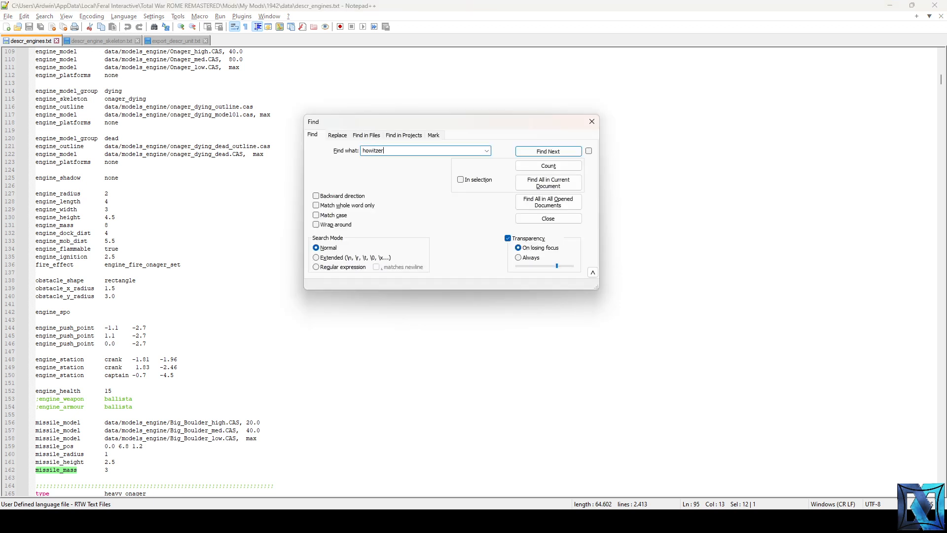
{"action": "key", "text": "Return"}
{"action": "key", "text": "Escape"}
- Look through the m5_howitzer engine entry and examine its type, its normal engine_model_group and the engine_skeleton assigned to it
{"action": "scroll", "coordinate": [186, 247], "scroll_direction": "down", "scroll_amount": 6}
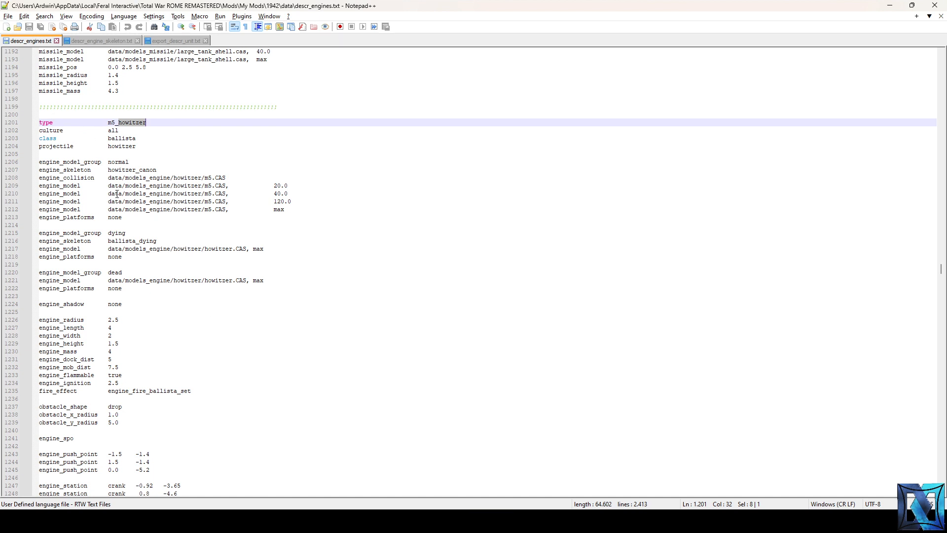
{"action": "scroll", "coordinate": [117, 194], "scroll_direction": "down", "scroll_amount": 10}
{"action": "scroll", "coordinate": [157, 349], "scroll_direction": "up", "scroll_amount": 8}
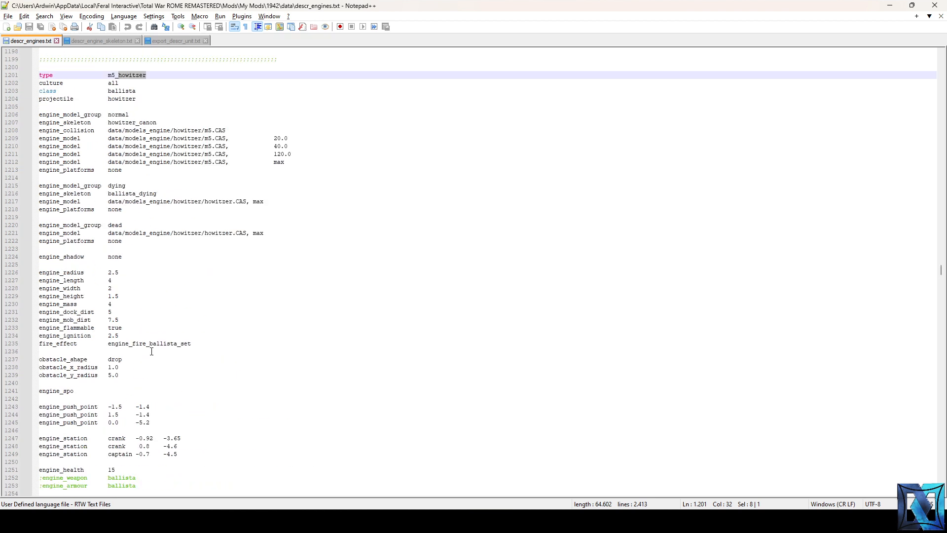
{"action": "scroll", "coordinate": [115, 287], "scroll_direction": "up", "scroll_amount": 4}
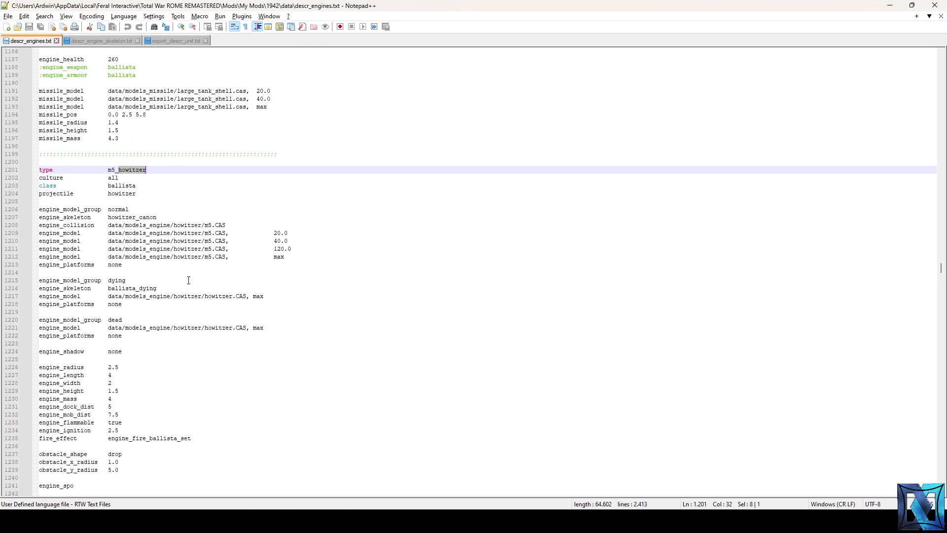
{"action": "left_click", "coordinate": [133, 170]}
{"action": "double_click", "coordinate": [117, 169]}
{"action": "double_click", "coordinate": [111, 211]}
{"action": "double_click", "coordinate": [109, 218]}
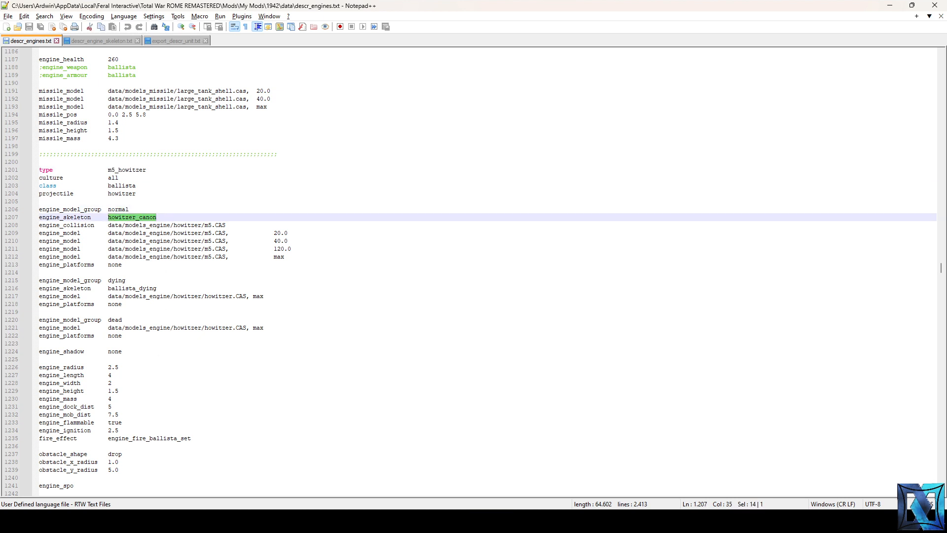
- Switch to 3ds Max and view the M5 Howitzer model from the front
{"action": "key", "text": "alt+Tab"}
{"action": "scroll", "coordinate": [450, 383], "scroll_direction": "up", "scroll_amount": 3}
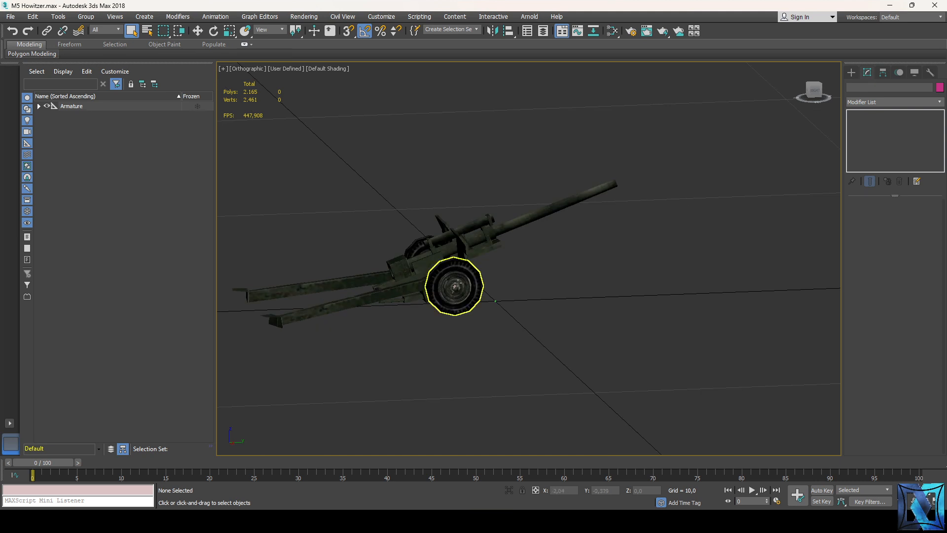
{"action": "left_click_drag", "start_coordinate": [815, 92], "coordinate": [813, 93]}
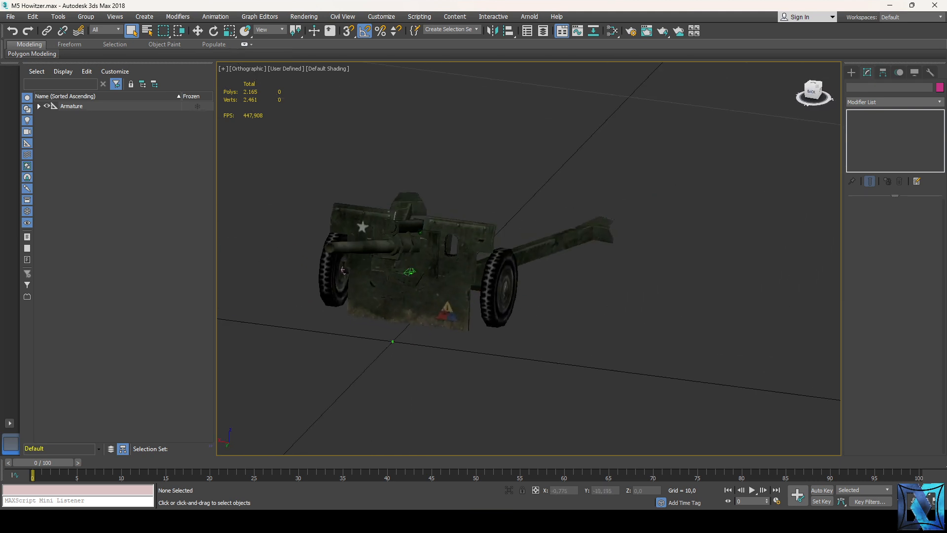
{"action": "middle_click_drag", "start_coordinate": [343, 270], "coordinate": [577, 240], "text": "alt"}
{"action": "scroll", "coordinate": [577, 240], "scroll_direction": "up", "scroll_amount": 2}
{"action": "left_click", "coordinate": [11, 17]}
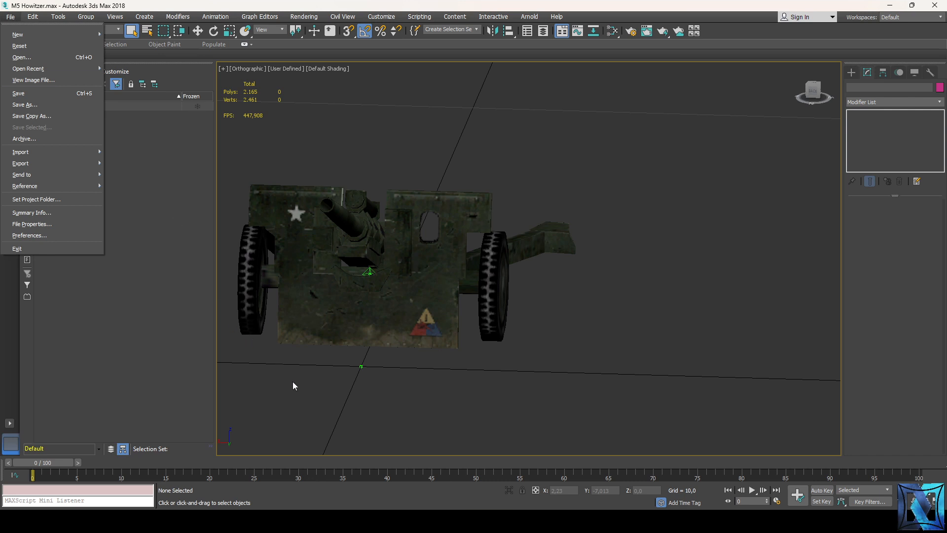
{"action": "left_click", "coordinate": [483, 360]}
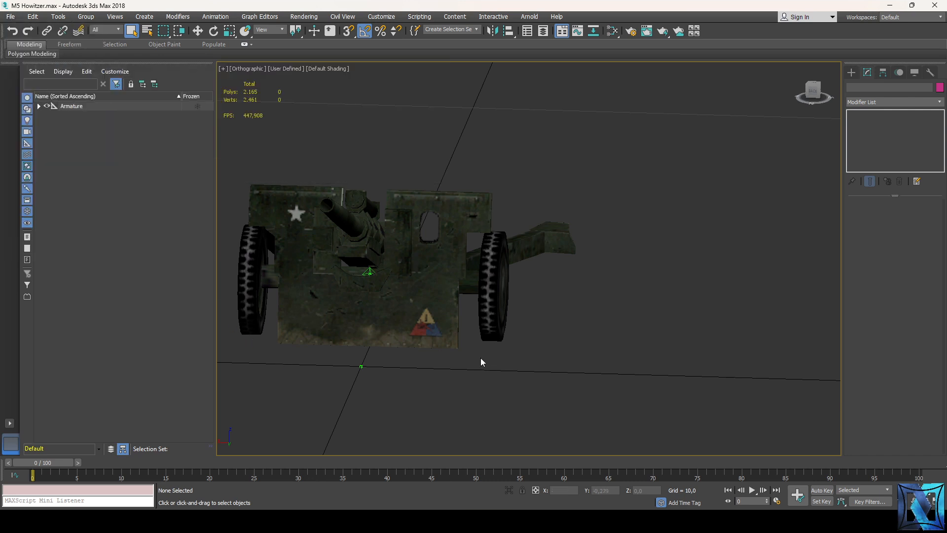
{"action": "scroll", "coordinate": [459, 312], "scroll_direction": "down", "scroll_amount": 3}
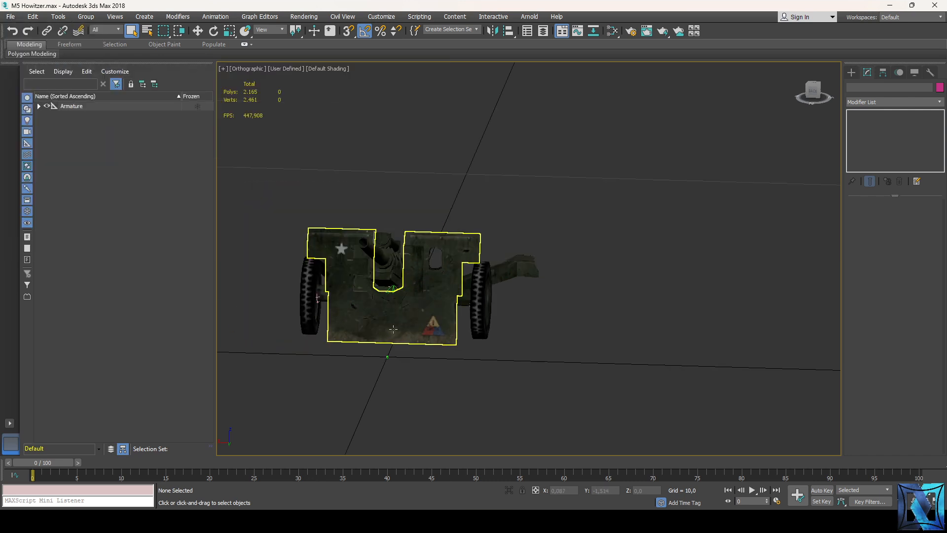
- Select the howitzer's bone_wheel__left, bone_frame and bone_wheel__right helpers one by one to inspect their placement
{"action": "left_click", "coordinate": [469, 305]}
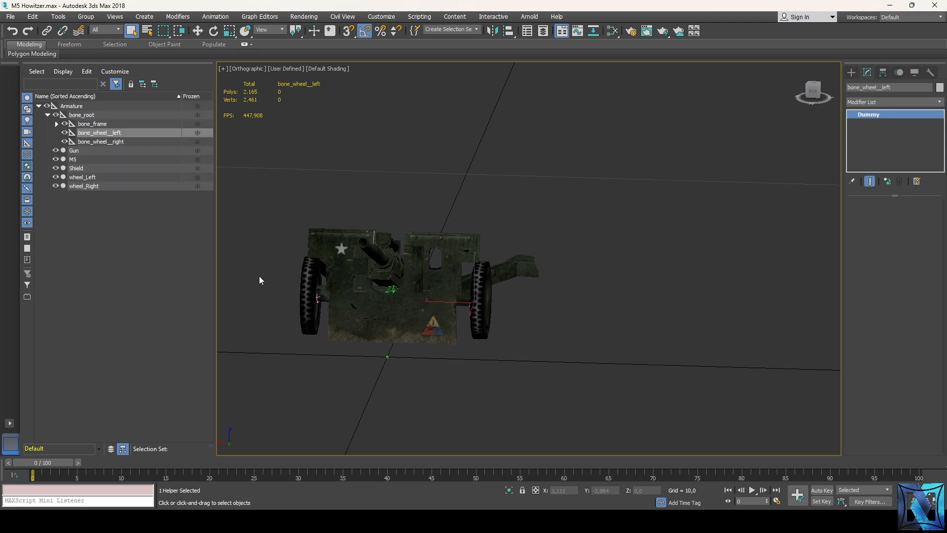
{"action": "left_click", "coordinate": [96, 124]}
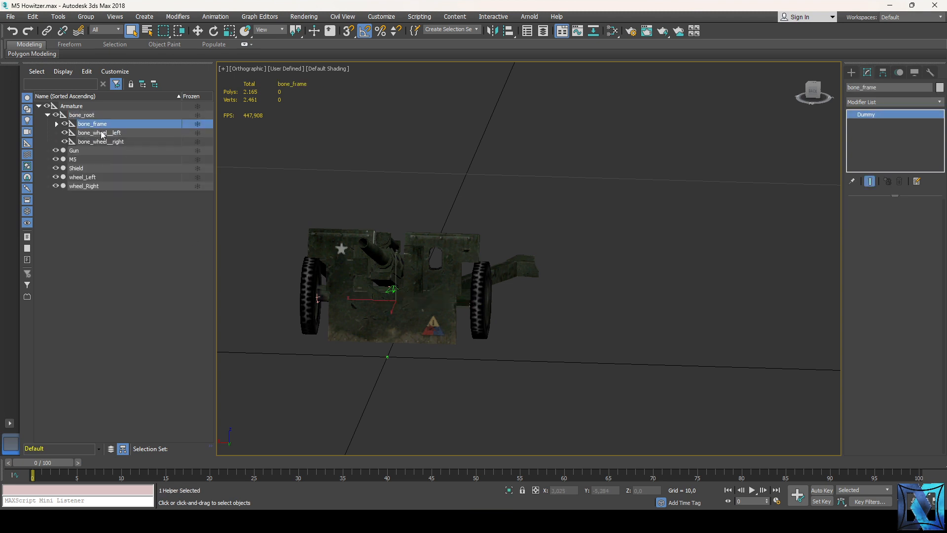
{"action": "left_click", "coordinate": [102, 133]}
{"action": "left_click", "coordinate": [104, 142]}
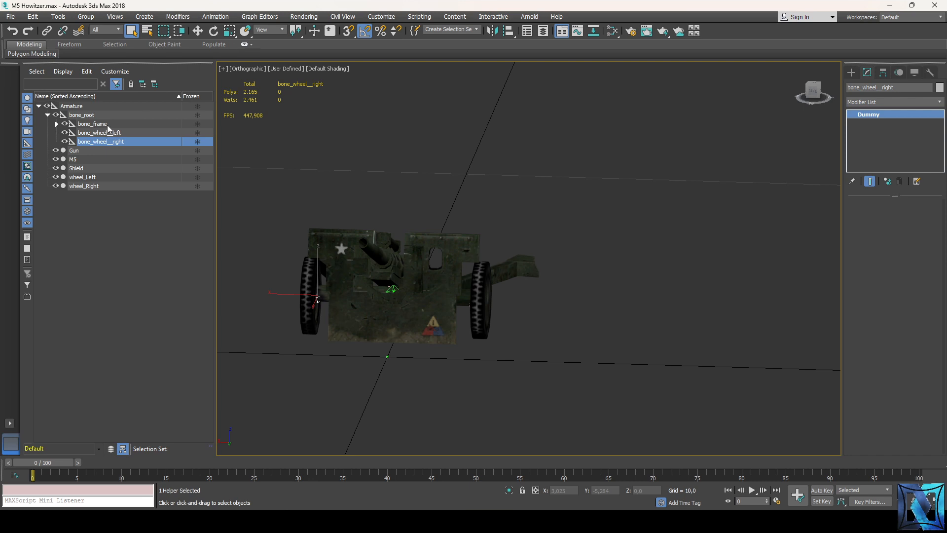
- Show the child bones under bone_frame, then select bone_root with the Move tool to inspect its position from the side
{"action": "left_click_drag", "start_coordinate": [813, 91], "coordinate": [784, 101]}
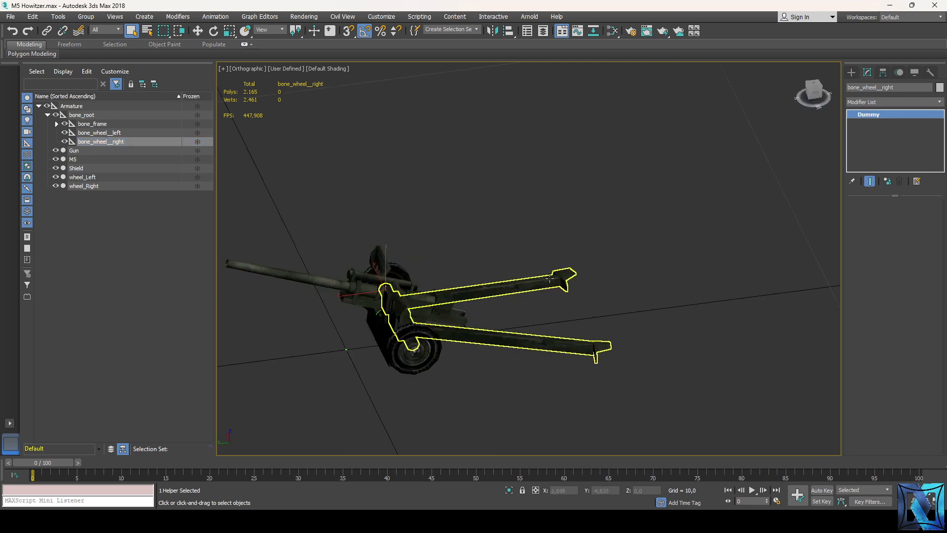
{"action": "scroll", "coordinate": [573, 339], "scroll_direction": "up", "scroll_amount": 3}
{"action": "scroll", "coordinate": [533, 358], "scroll_direction": "down", "scroll_amount": 3}
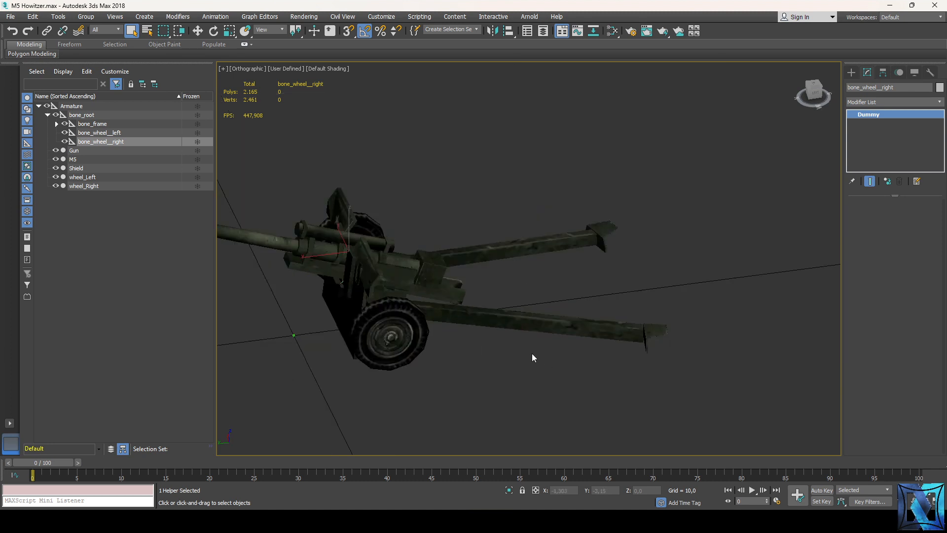
{"action": "scroll", "coordinate": [532, 357], "scroll_direction": "down", "scroll_amount": 2}
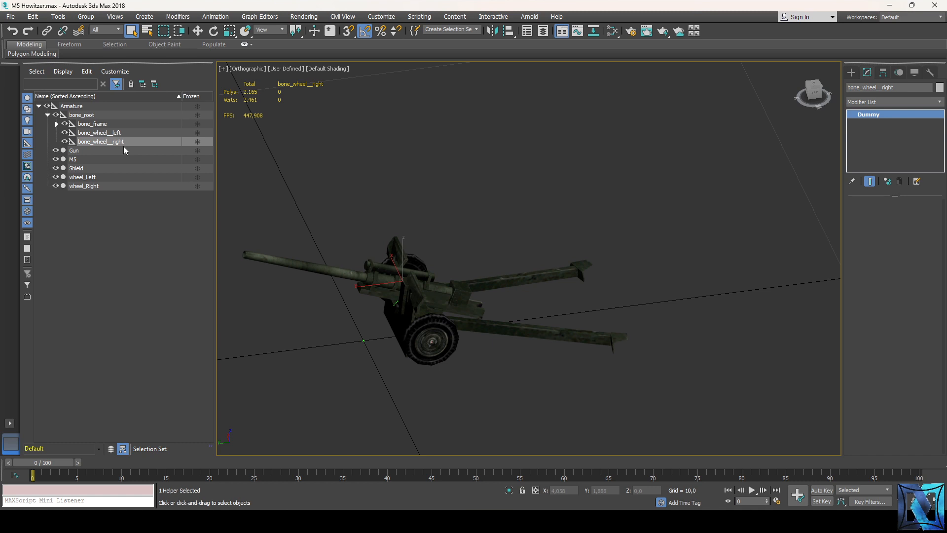
{"action": "left_click", "coordinate": [110, 124]}
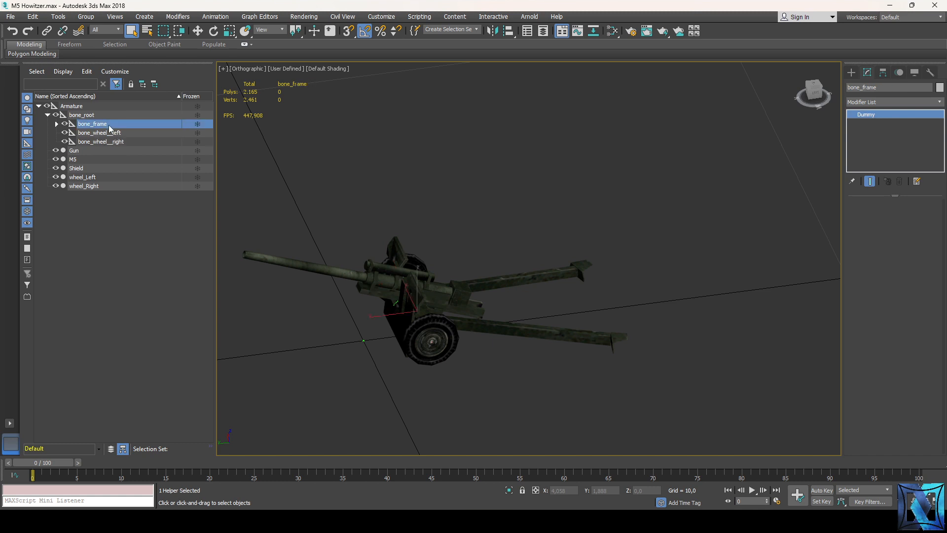
{"action": "left_click", "coordinate": [57, 124]}
{"action": "left_click", "coordinate": [82, 115]}
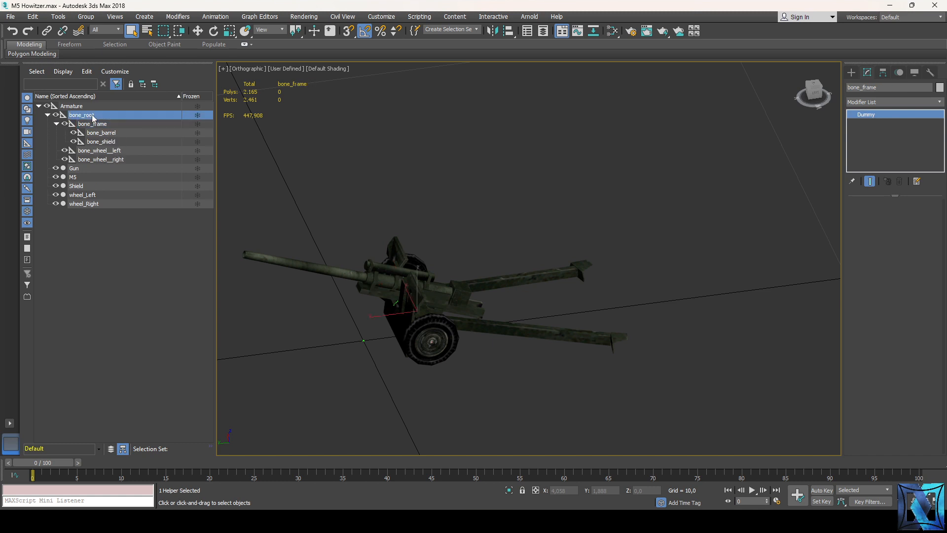
{"action": "left_click", "coordinate": [197, 31]}
{"action": "scroll", "coordinate": [404, 334], "scroll_direction": "up", "scroll_amount": 2}
{"action": "scroll", "coordinate": [403, 335], "scroll_direction": "up", "scroll_amount": 2}
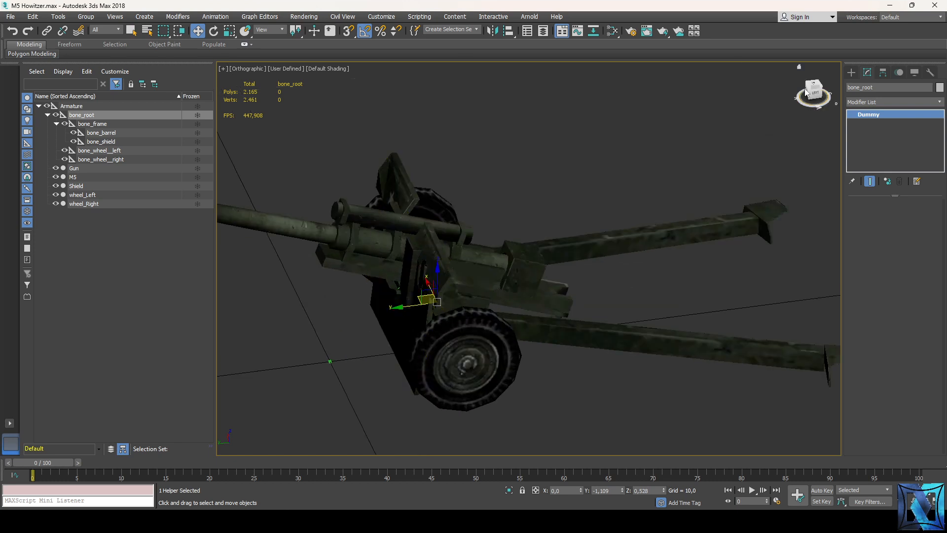
- Select bone_frame and the M5 carriage mesh to inspect the frame bone's placement and the bone the mesh is skinned to
{"action": "left_click_drag", "start_coordinate": [812, 92], "coordinate": [764, 85]}
{"action": "left_click", "coordinate": [99, 125]}
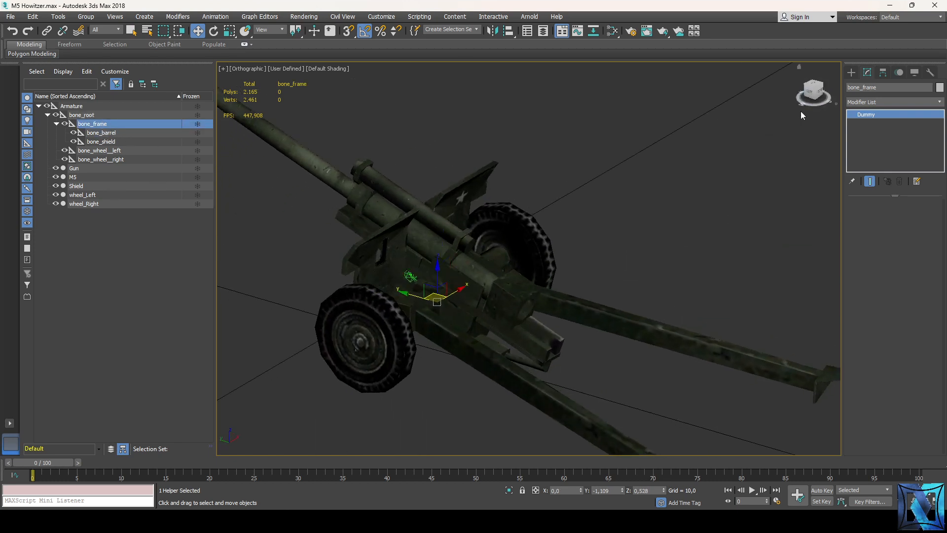
{"action": "left_click", "coordinate": [799, 67]}
{"action": "left_click", "coordinate": [679, 326]}
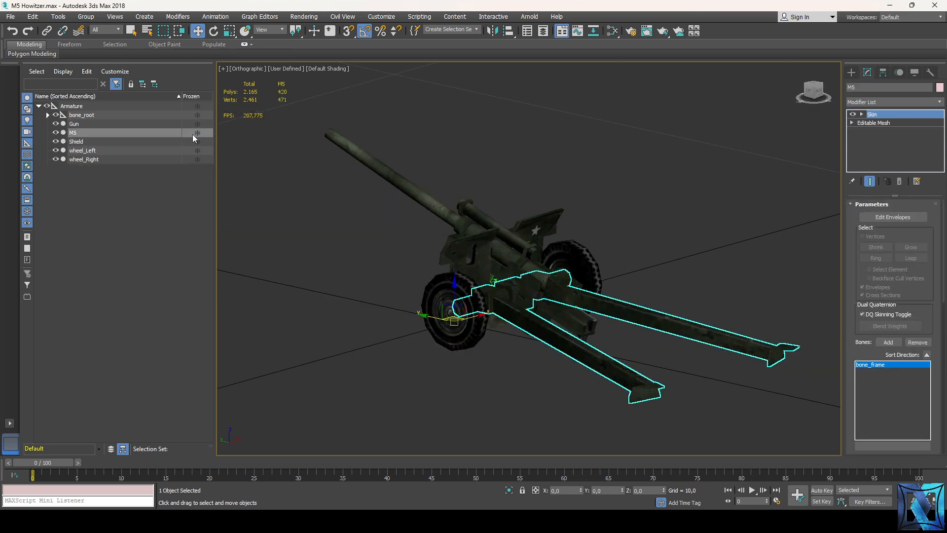
- Show the bones under bone_root and select bone_barrel and bone_shield to inspect their placement on the howitzer
{"action": "left_click", "coordinate": [47, 115]}
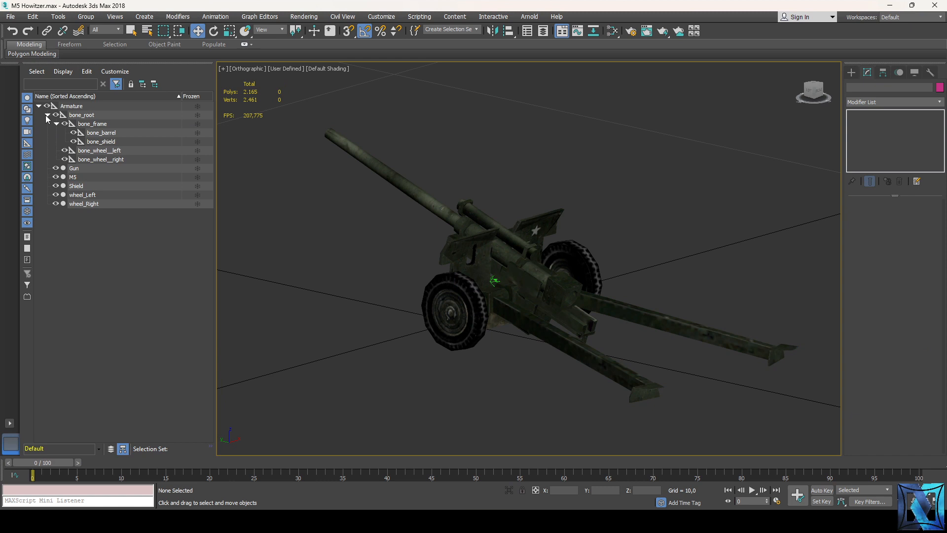
{"action": "left_click", "coordinate": [127, 133]}
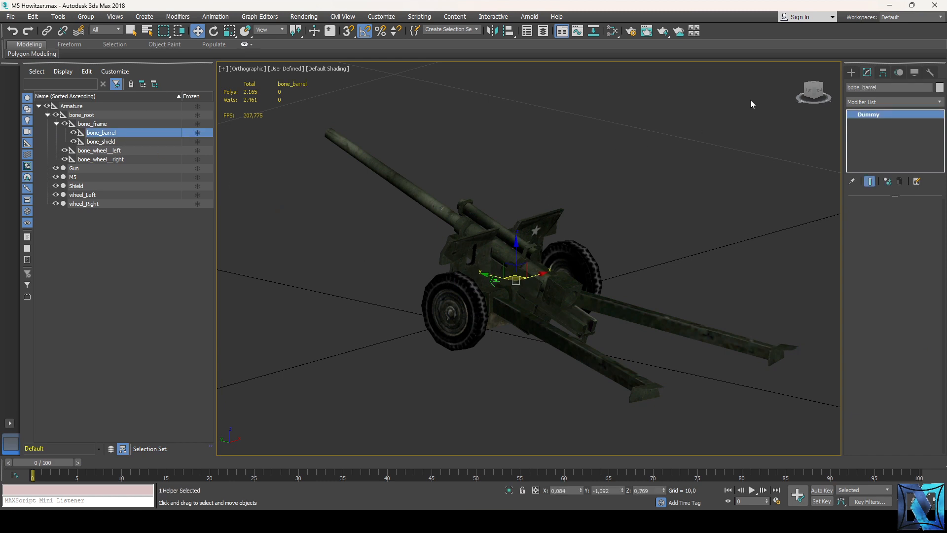
{"action": "left_click_drag", "start_coordinate": [814, 91], "coordinate": [301, 87]}
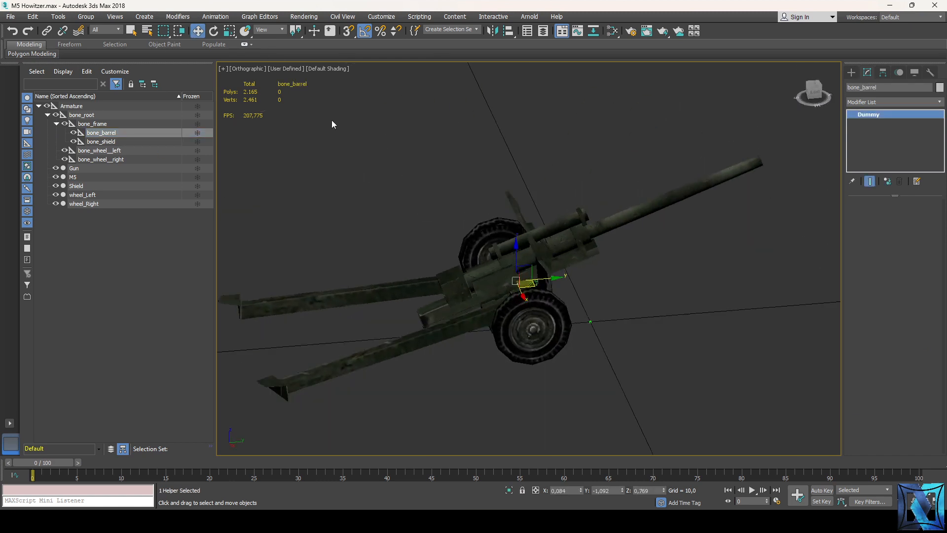
{"action": "scroll", "coordinate": [530, 291], "scroll_direction": "up", "scroll_amount": 5}
{"action": "left_click_drag", "start_coordinate": [813, 90], "coordinate": [838, 104]}
{"action": "left_click", "coordinate": [121, 142]}
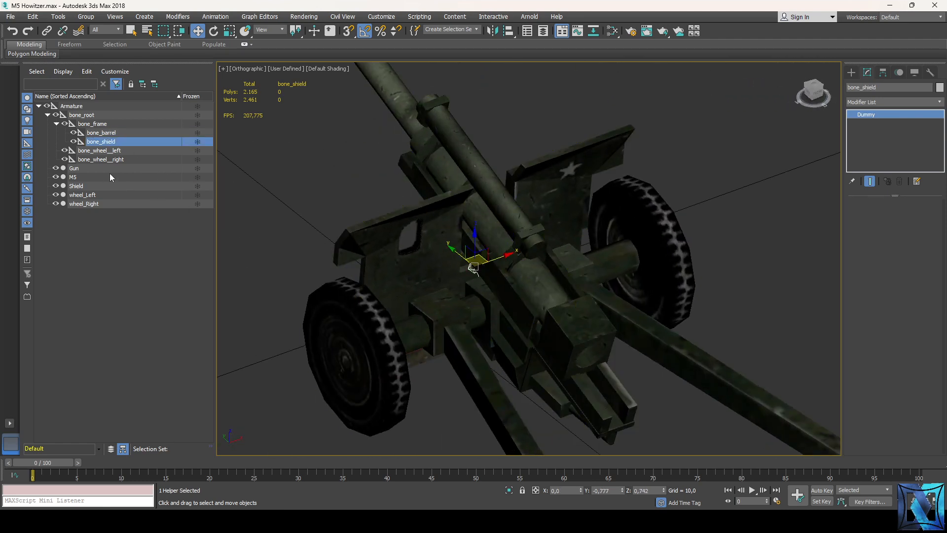
- Select bone_wheel__left and bone_wheel__right in turn to inspect their placement at the wheels, and clear the selection
{"action": "left_click", "coordinate": [99, 151]}
{"action": "scroll", "coordinate": [268, 230], "scroll_direction": "down", "scroll_amount": 3}
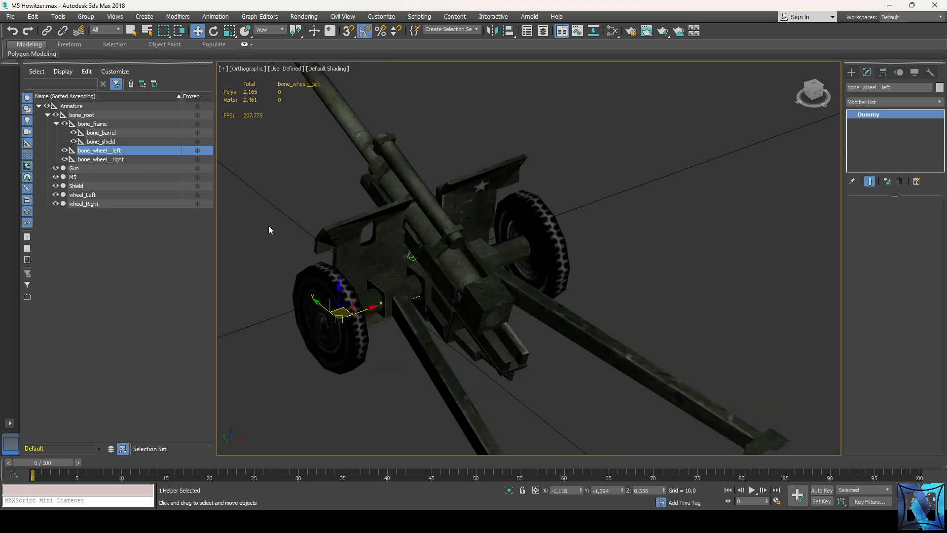
{"action": "left_click", "coordinate": [110, 159]}
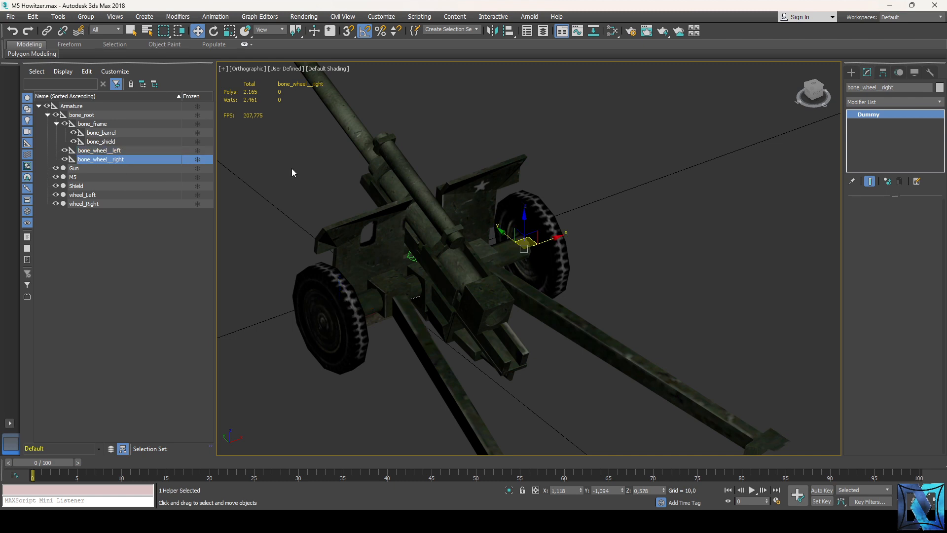
{"action": "left_click", "coordinate": [669, 219]}
{"action": "scroll", "coordinate": [669, 219], "scroll_direction": "down", "scroll_amount": 2}
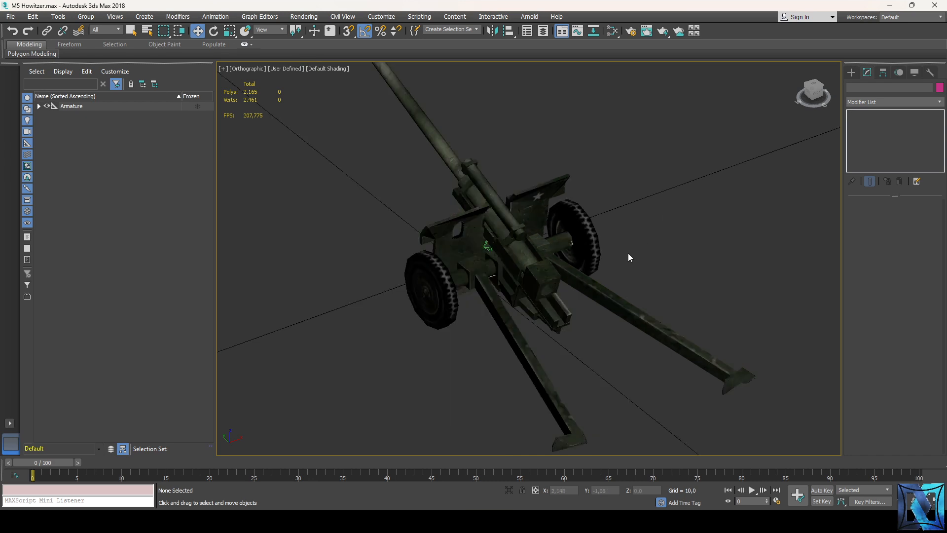
- View the howitzer from the back and check which wheel bone_wheel__left sits on
{"action": "scroll", "coordinate": [628, 254], "scroll_direction": "up", "scroll_amount": 2}
{"action": "middle_click_drag", "start_coordinate": [686, 229], "coordinate": [714, 285], "text": "alt"}
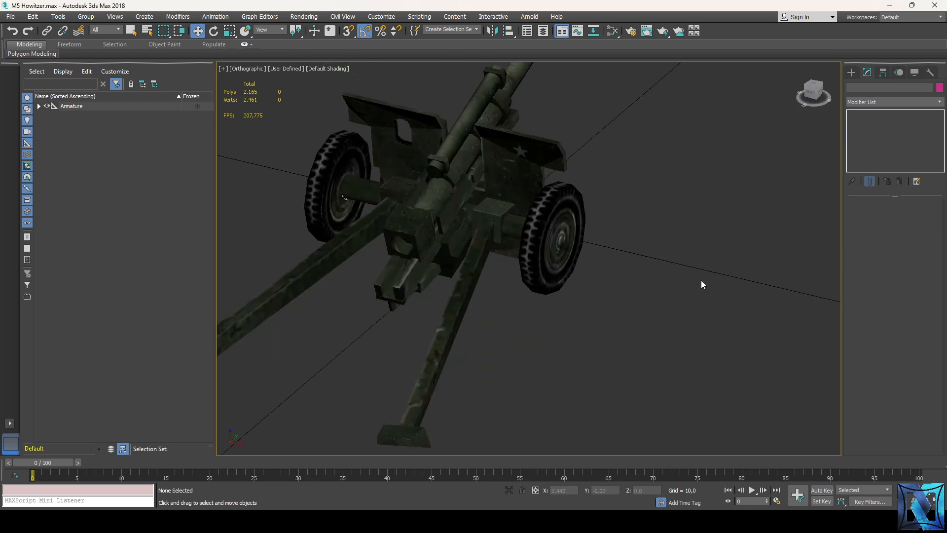
{"action": "key", "text": "k"}
{"action": "scroll", "coordinate": [611, 272], "scroll_direction": "up", "scroll_amount": 15}
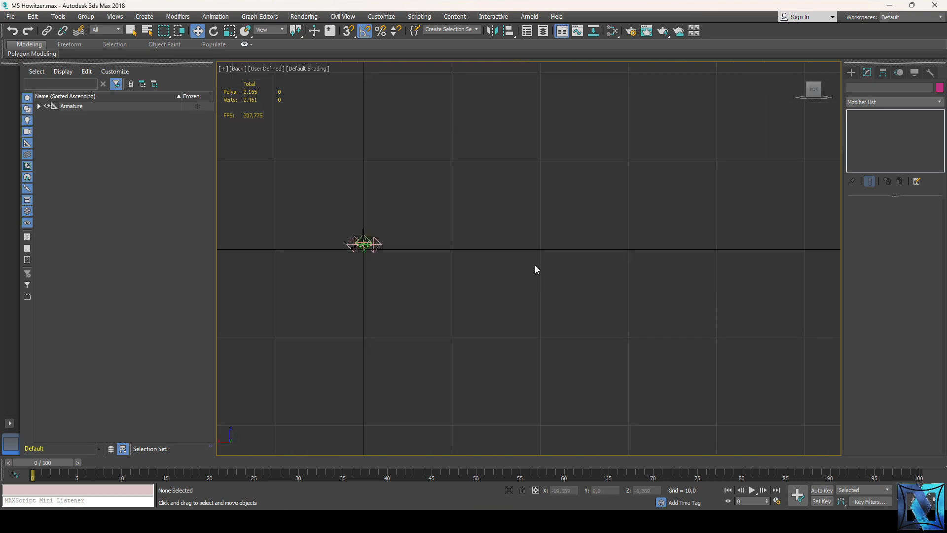
{"action": "left_click", "coordinate": [290, 251]}
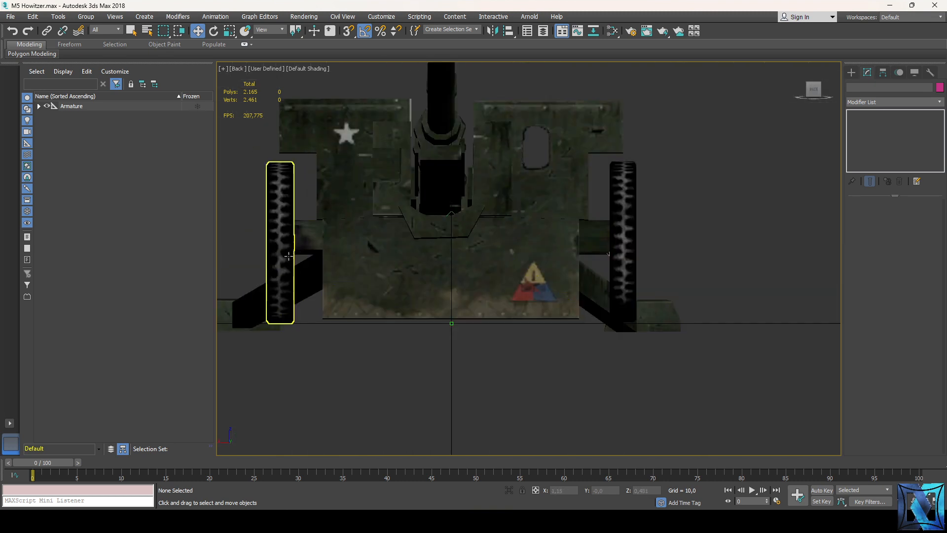
{"action": "left_click", "coordinate": [98, 151]}
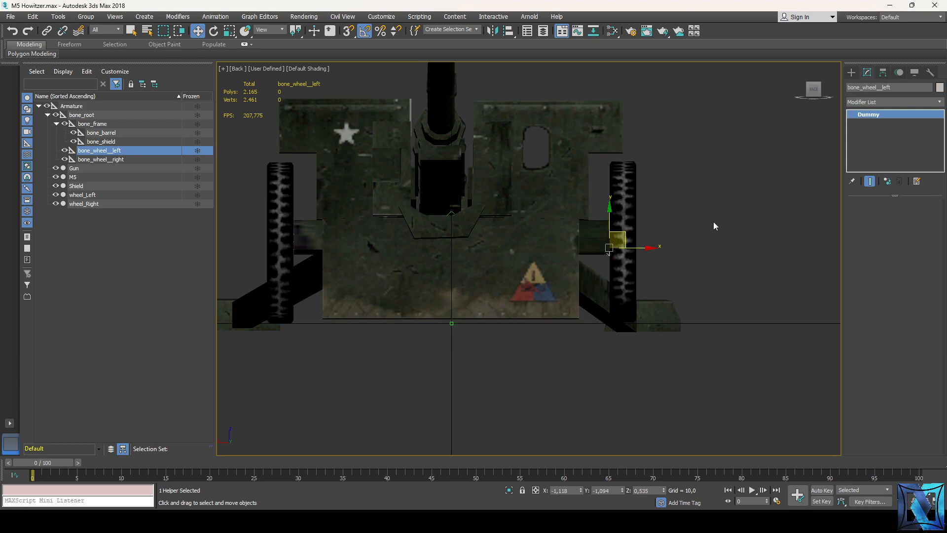
{"action": "left_click_drag", "start_coordinate": [819, 96], "coordinate": [829, 99]}
{"action": "middle_click_drag", "start_coordinate": [626, 246], "coordinate": [638, 264], "text": "alt"}
{"action": "right_click", "coordinate": [700, 255]}
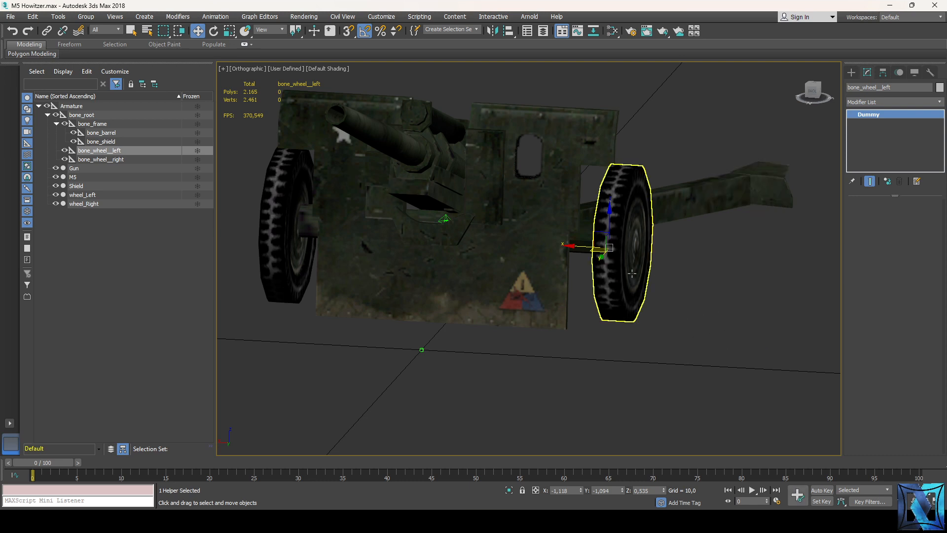
{"action": "left_click", "coordinate": [621, 267]}
{"action": "left_click", "coordinate": [307, 200], "text": "ctrl"}
{"action": "right_click", "coordinate": [306, 200]}
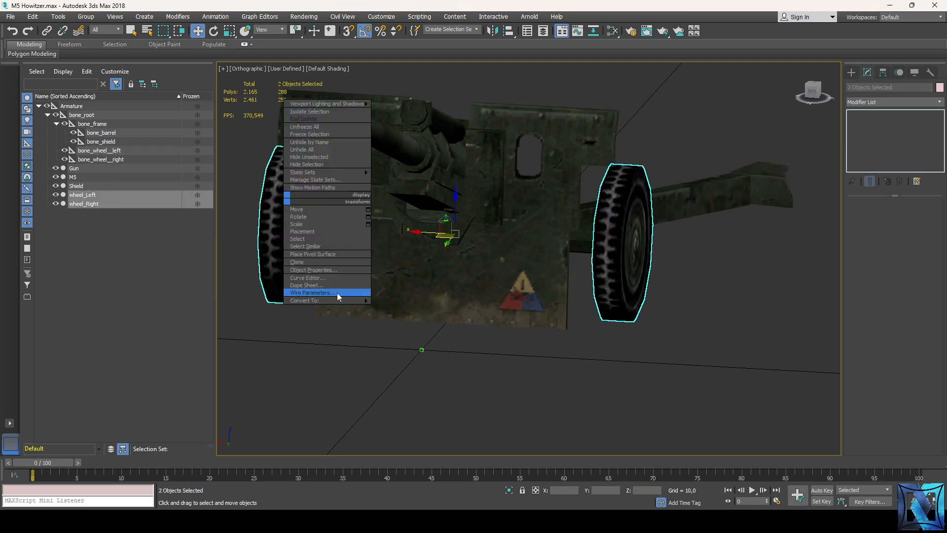
{"action": "left_click", "coordinate": [636, 338]}
- Isolate wheel_Left and wheel_Right together with bone_wheel__left and bone_wheel__right
{"action": "left_click", "coordinate": [608, 268]}
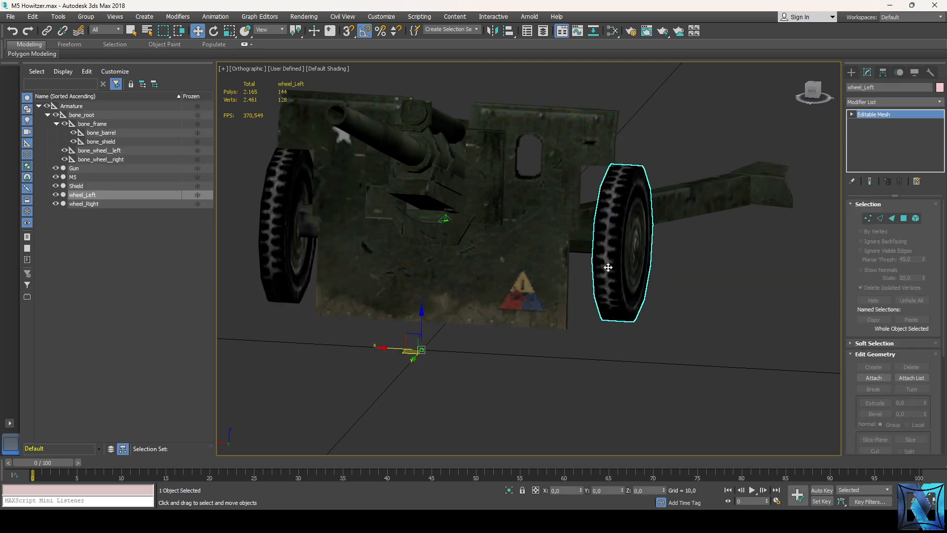
{"action": "left_click", "coordinate": [104, 151], "text": "ctrl"}
{"action": "left_click", "coordinate": [101, 159], "text": "ctrl"}
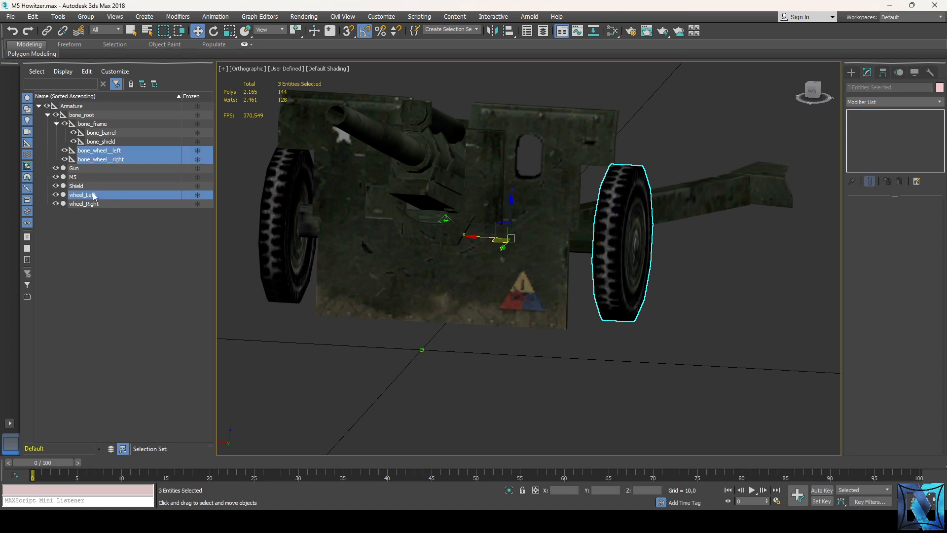
{"action": "left_click", "coordinate": [94, 204], "text": "ctrl"}
{"action": "right_click", "coordinate": [701, 266]}
{"action": "left_click", "coordinate": [734, 174]}
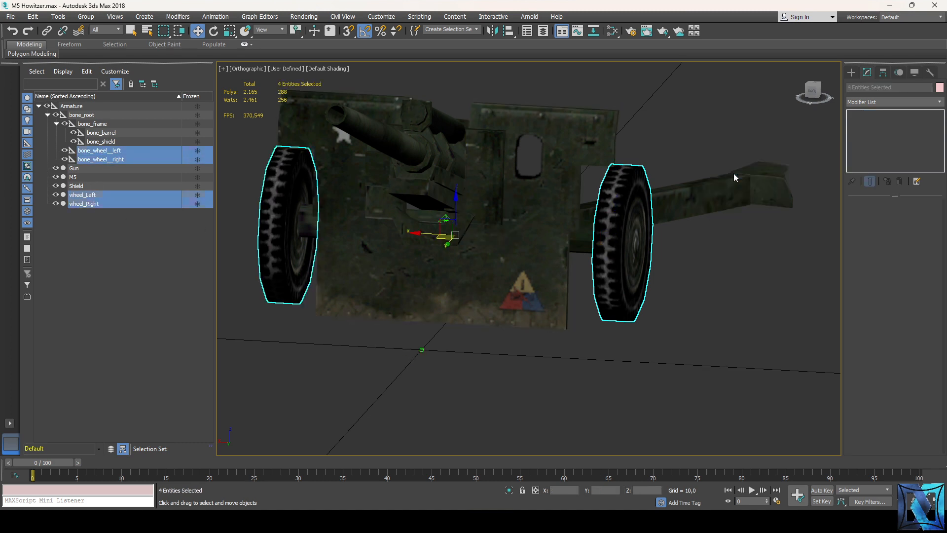
{"action": "left_click", "coordinate": [581, 406]}
- Narrow the isolation to bone_wheel__right and the wheel_Right mesh only
{"action": "left_click", "coordinate": [444, 258]}
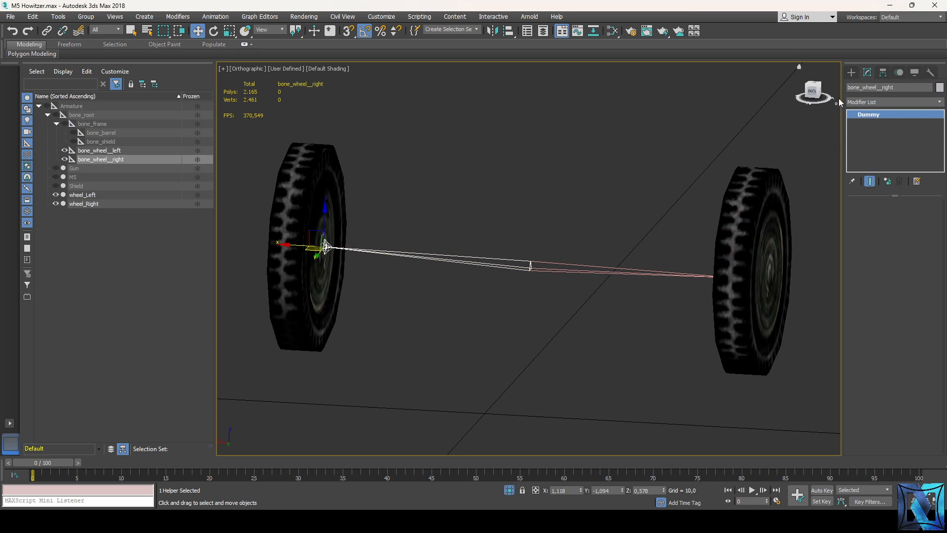
{"action": "left_click", "coordinate": [814, 88]}
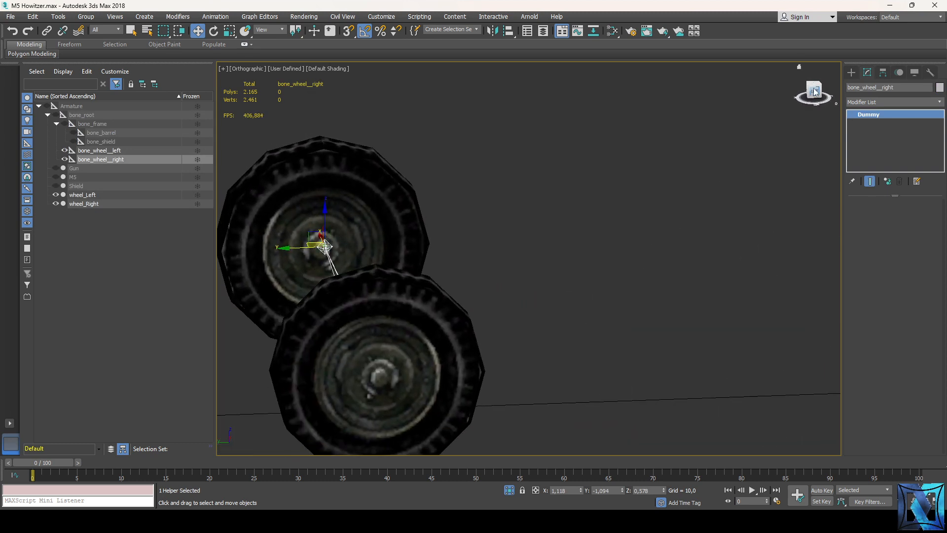
{"action": "left_click", "coordinate": [389, 226], "text": "ctrl"}
{"action": "right_click", "coordinate": [388, 225]}
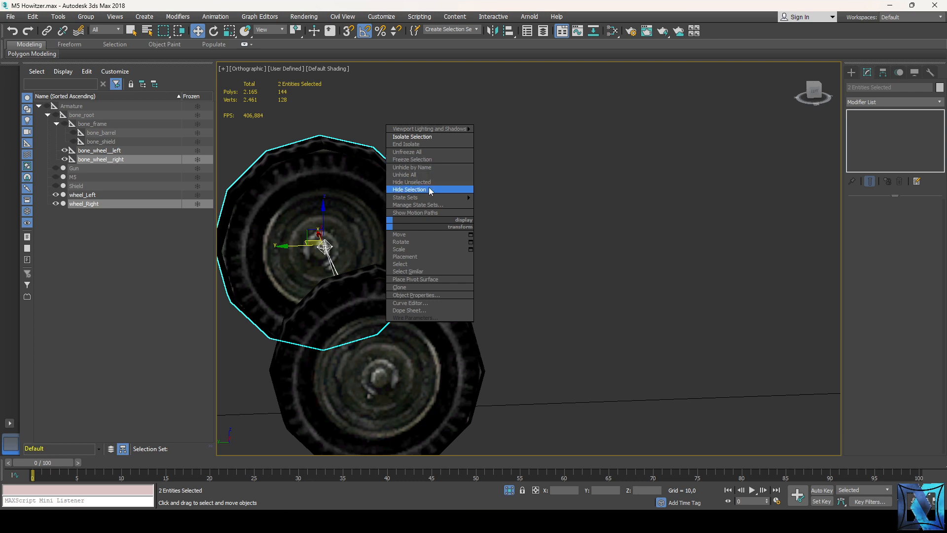
{"action": "left_click", "coordinate": [419, 137]}
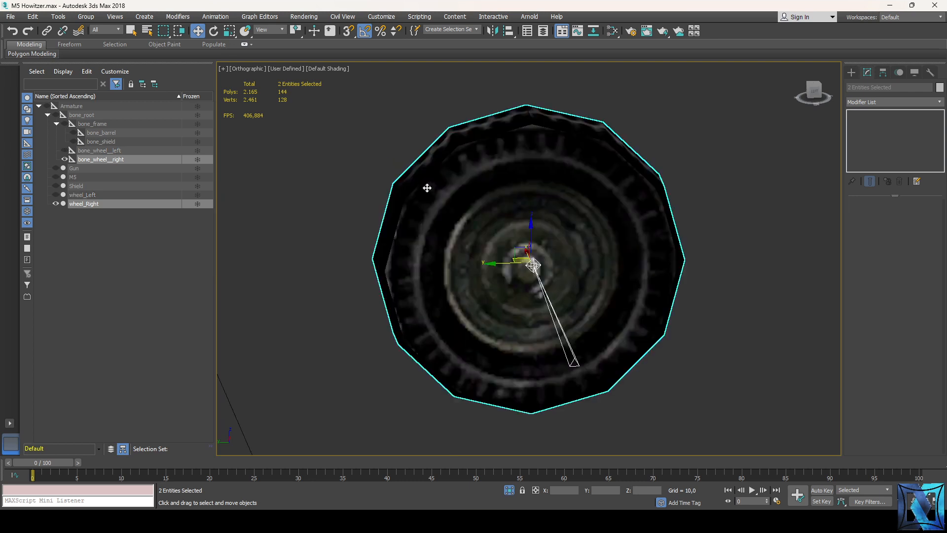
- Select bone_wheel__right and show the isolated wheel in the Left view with Wireframe shading, framed on the bone
{"action": "left_click", "coordinate": [534, 266]}
{"action": "key", "text": "l"}
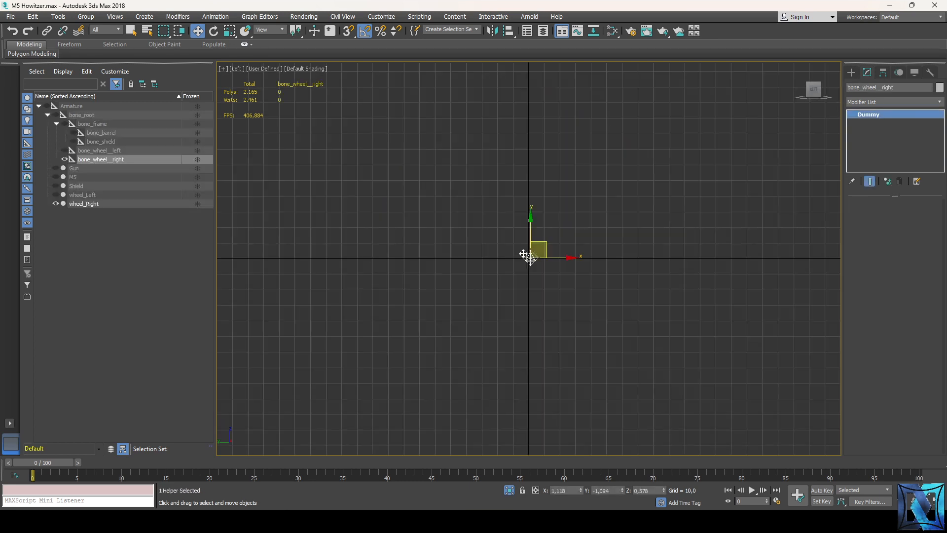
{"action": "key", "text": "z"}
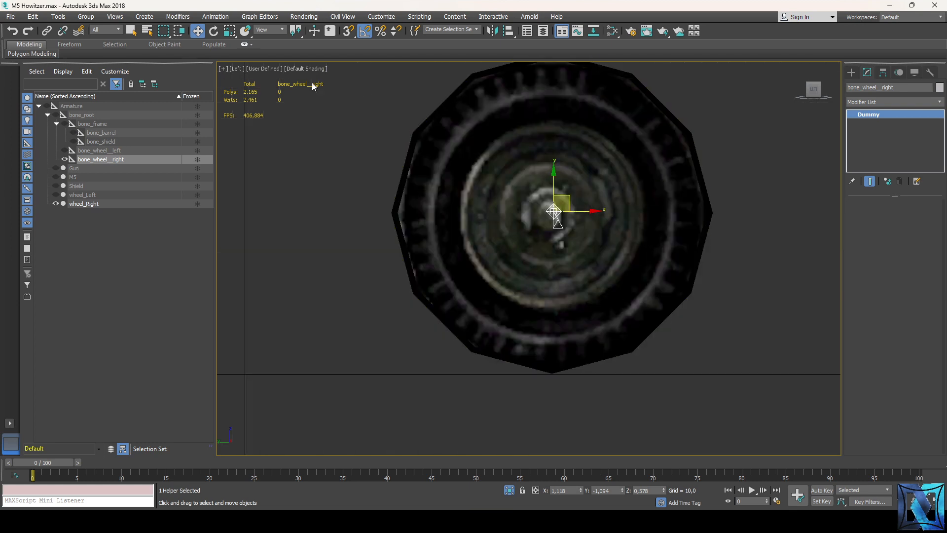
{"action": "left_click", "coordinate": [303, 71]}
{"action": "left_click", "coordinate": [351, 168]}
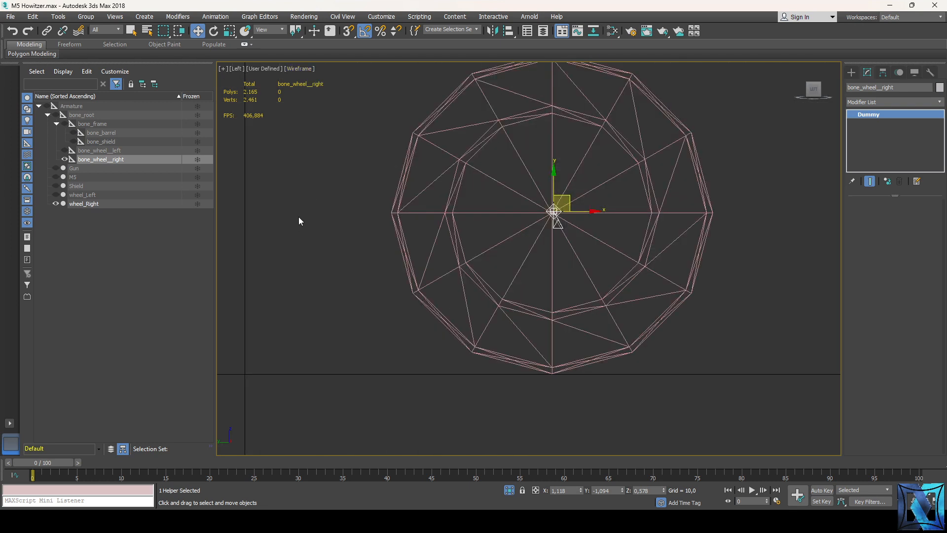
{"action": "key", "text": "z"}
{"action": "scroll", "coordinate": [543, 271], "scroll_direction": "up", "scroll_amount": 3}
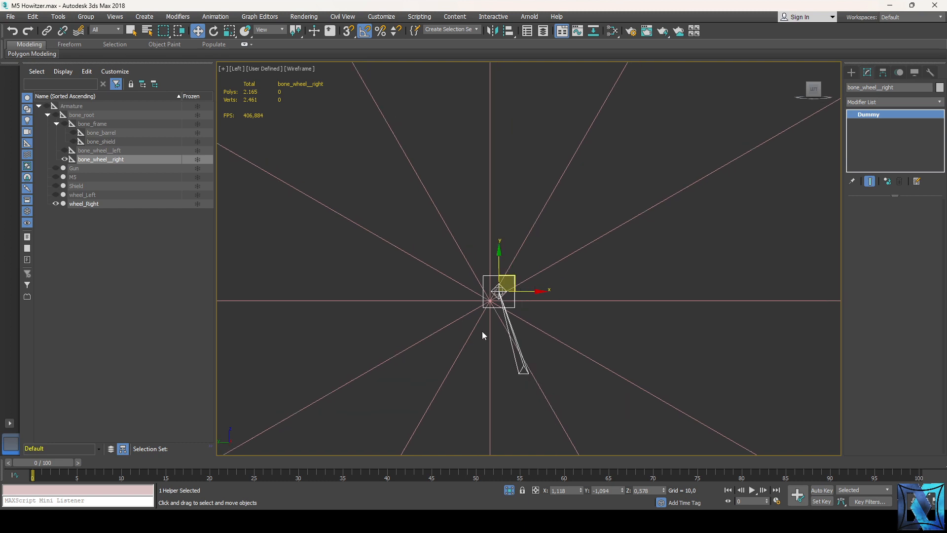
- Move bone_wheel__right onto the wheel's hub centre in the Left view, to about Y -1.088, Z 0.572
{"action": "scroll", "coordinate": [484, 328], "scroll_direction": "down", "scroll_amount": 3}
{"action": "scroll", "coordinate": [486, 338], "scroll_direction": "up", "scroll_amount": 3}
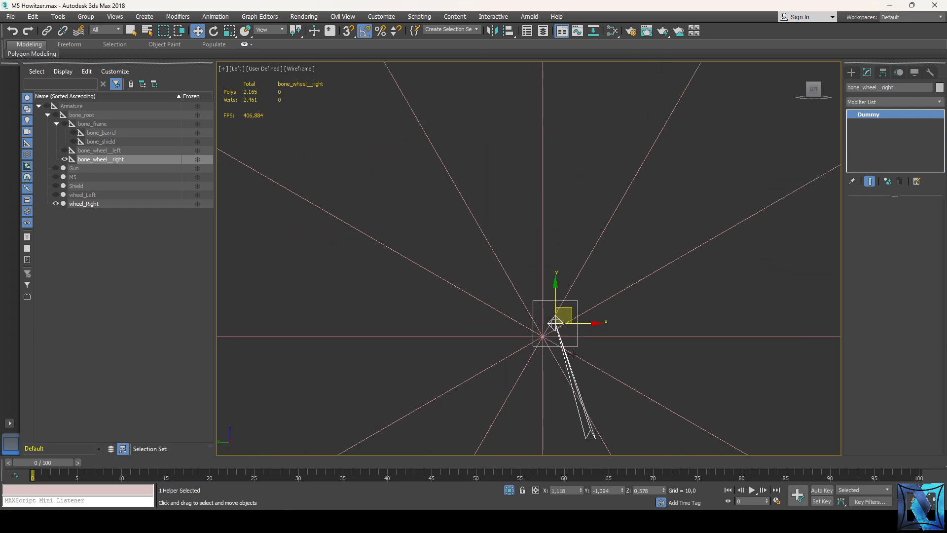
{"action": "scroll", "coordinate": [495, 322], "scroll_direction": "up", "scroll_amount": 4}
{"action": "scroll", "coordinate": [478, 406], "scroll_direction": "down", "scroll_amount": 2}
{"action": "scroll", "coordinate": [592, 302], "scroll_direction": "up", "scroll_amount": 2}
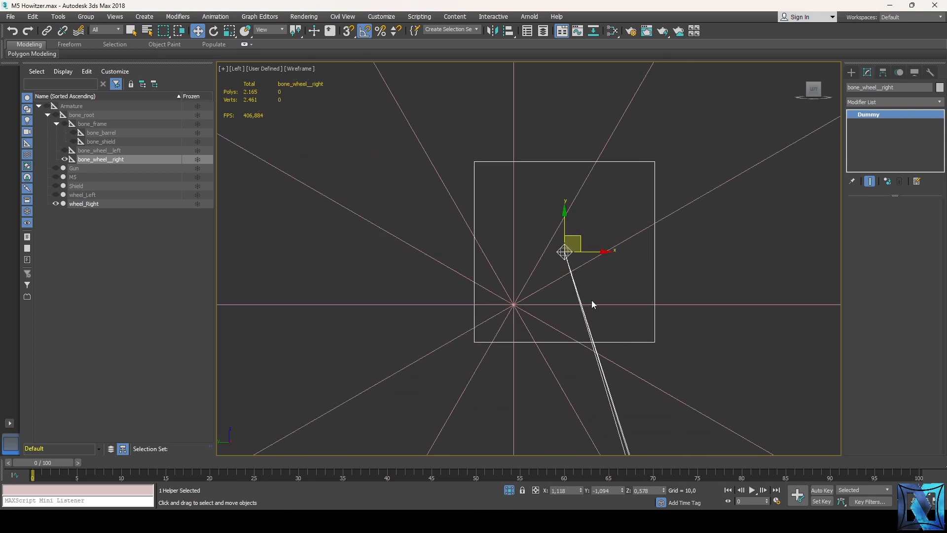
{"action": "left_click_drag", "start_coordinate": [605, 253], "coordinate": [511, 288]}
{"action": "scroll", "coordinate": [513, 292], "scroll_direction": "up", "scroll_amount": 3}
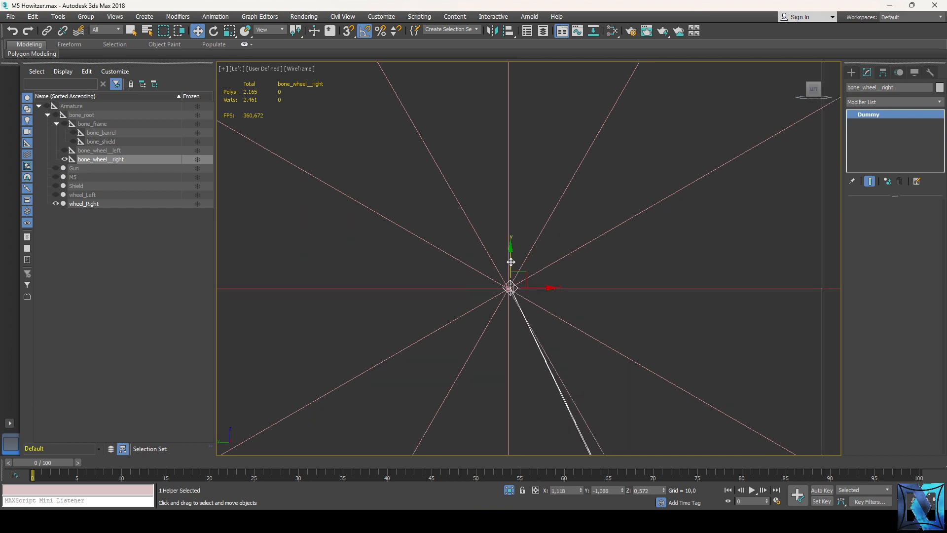
{"action": "middle_click_drag", "start_coordinate": [537, 287], "coordinate": [524, 273]}
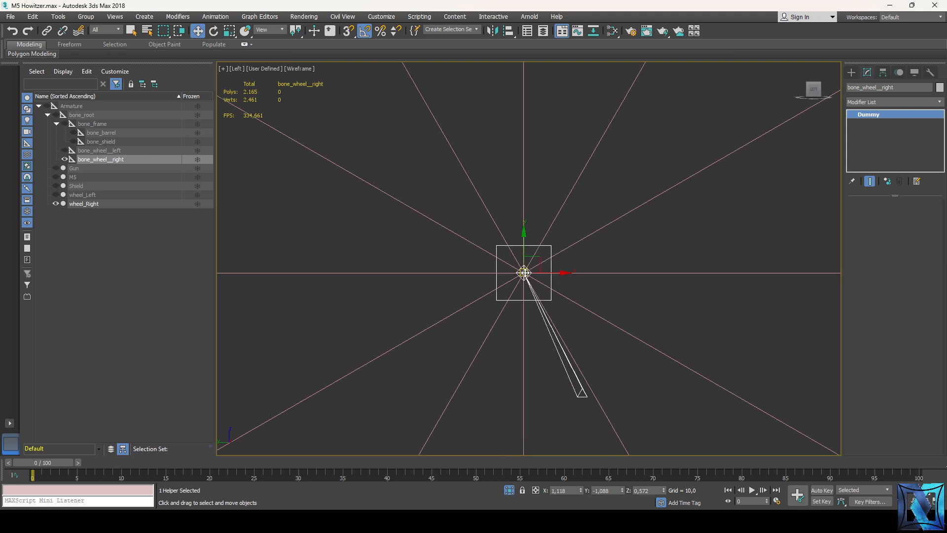
- In the Front view, move bone_wheel__right along X onto the inner face of the wheel, to about X 1.117
{"action": "key", "text": "f"}
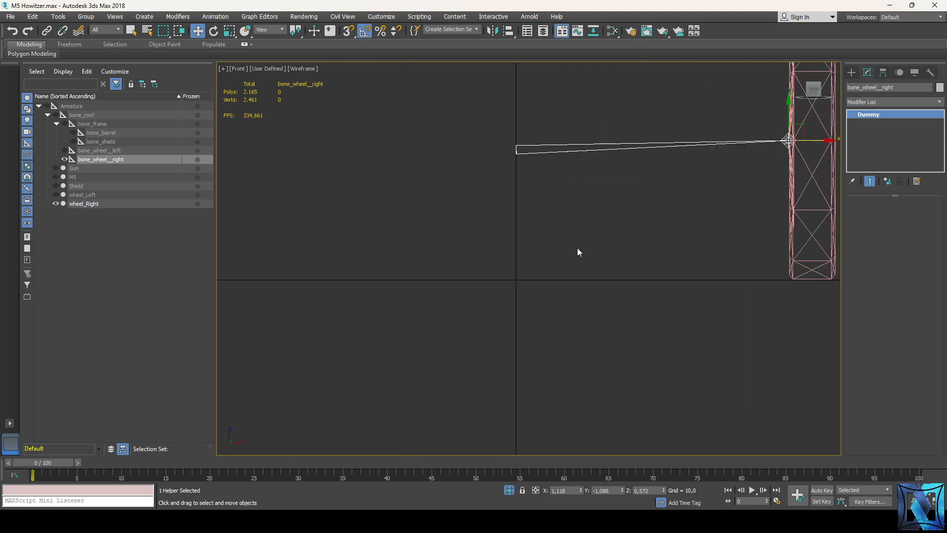
{"action": "scroll", "coordinate": [635, 217], "scroll_direction": "up", "scroll_amount": 10}
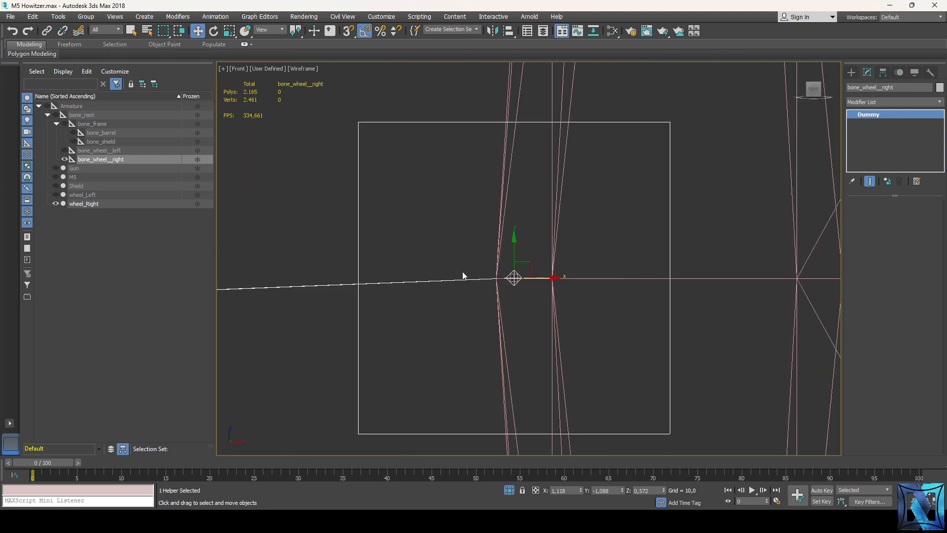
{"action": "middle_click_drag", "start_coordinate": [571, 280], "coordinate": [548, 281]}
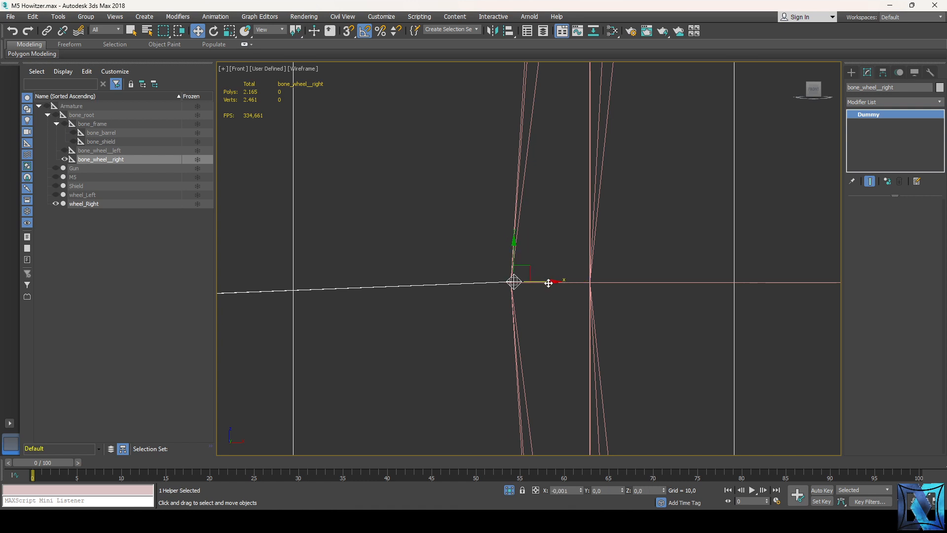
{"action": "scroll", "coordinate": [588, 293], "scroll_direction": "down", "scroll_amount": 3}
{"action": "scroll", "coordinate": [575, 325], "scroll_direction": "down", "scroll_amount": 3}
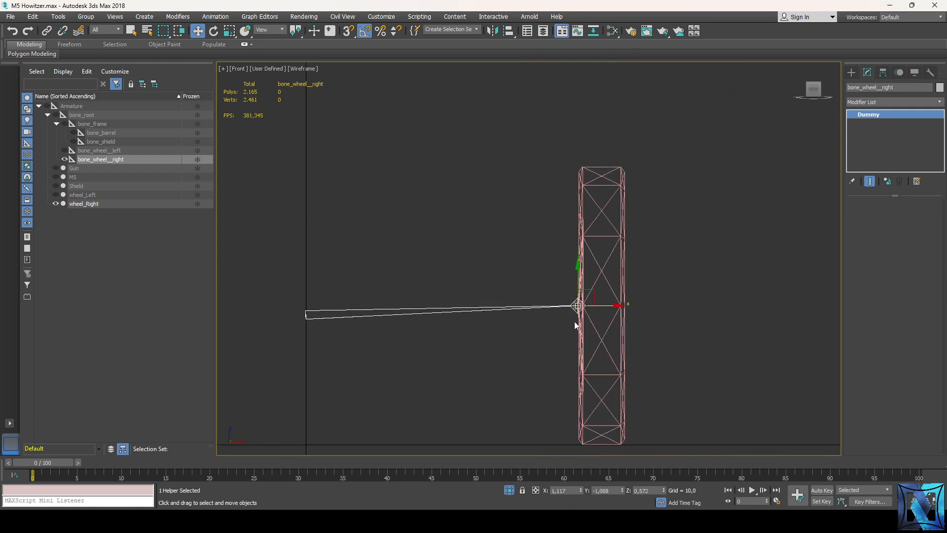
- Hide the right wheel and its bone, and show only bone_wheel__left and the wheel_Left mesh
{"action": "left_click", "coordinate": [99, 151]}
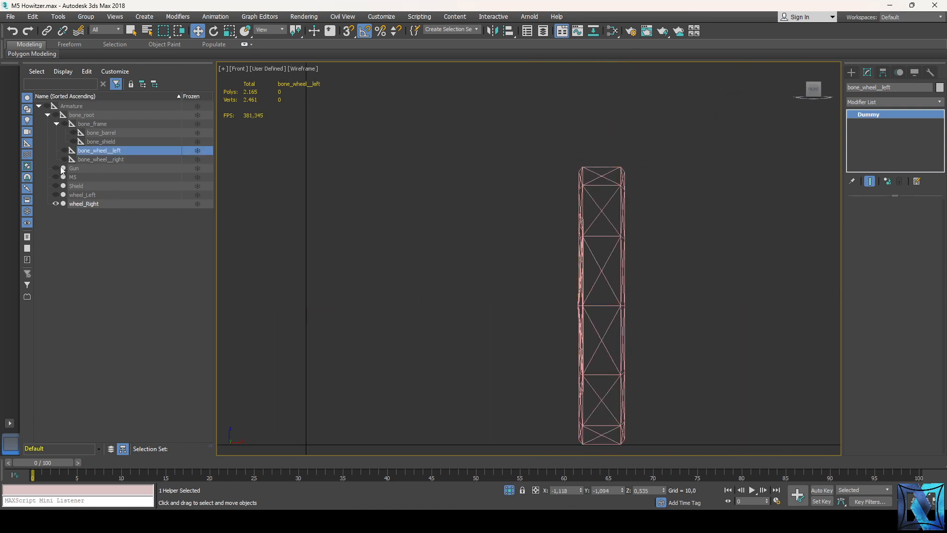
{"action": "left_click", "coordinate": [54, 206]}
{"action": "left_click", "coordinate": [55, 204]}
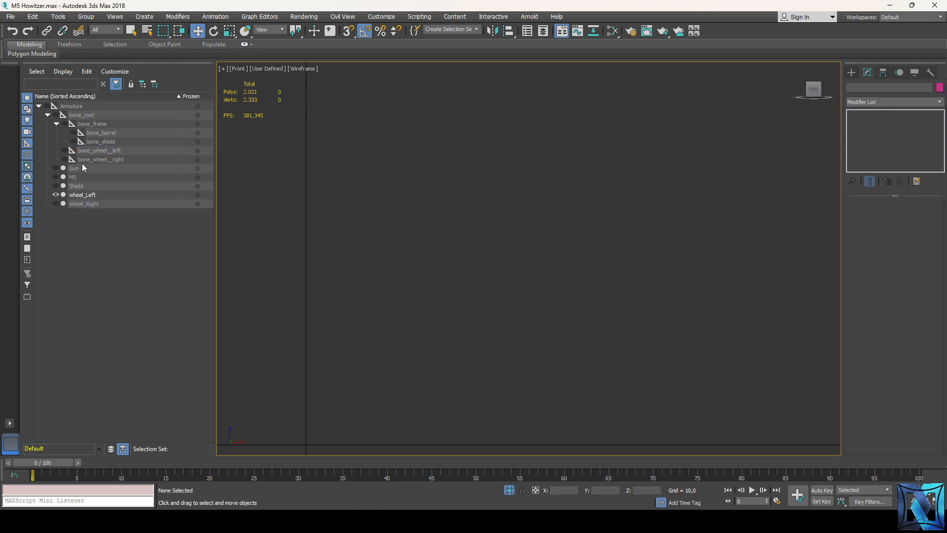
{"action": "scroll", "coordinate": [536, 256], "scroll_direction": "down", "scroll_amount": 3}
{"action": "scroll", "coordinate": [340, 270], "scroll_direction": "up", "scroll_amount": 3}
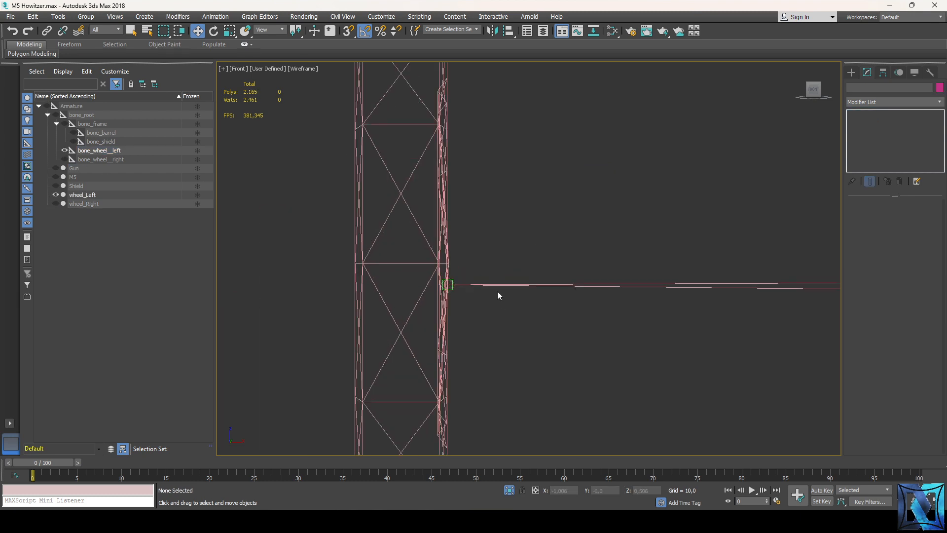
- In the Front view, move bone_wheel__left to the hub height on the wheel's inner face, to about X -1.116, Z 0.579
{"action": "left_click", "coordinate": [476, 285]}
{"action": "scroll", "coordinate": [476, 285], "scroll_direction": "up", "scroll_amount": 2}
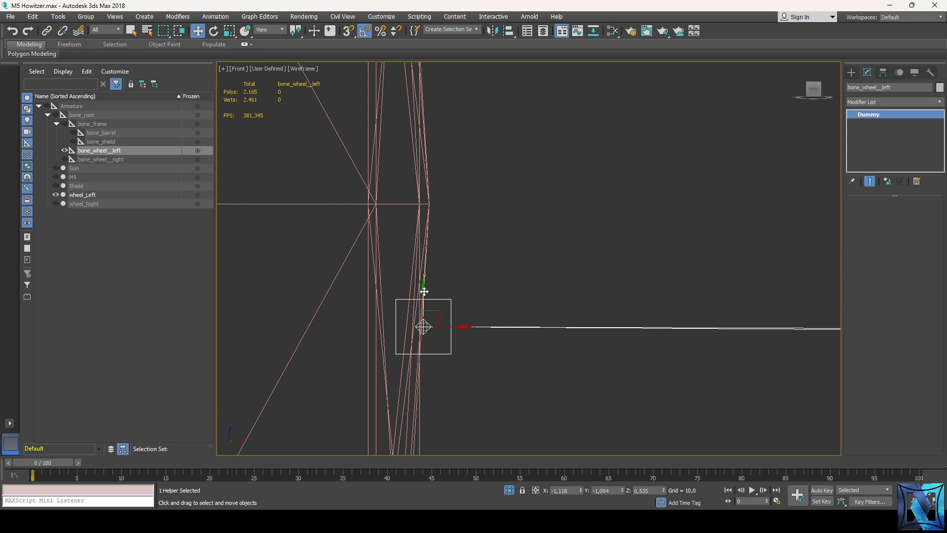
{"action": "left_click_drag", "start_coordinate": [424, 292], "coordinate": [444, 169]}
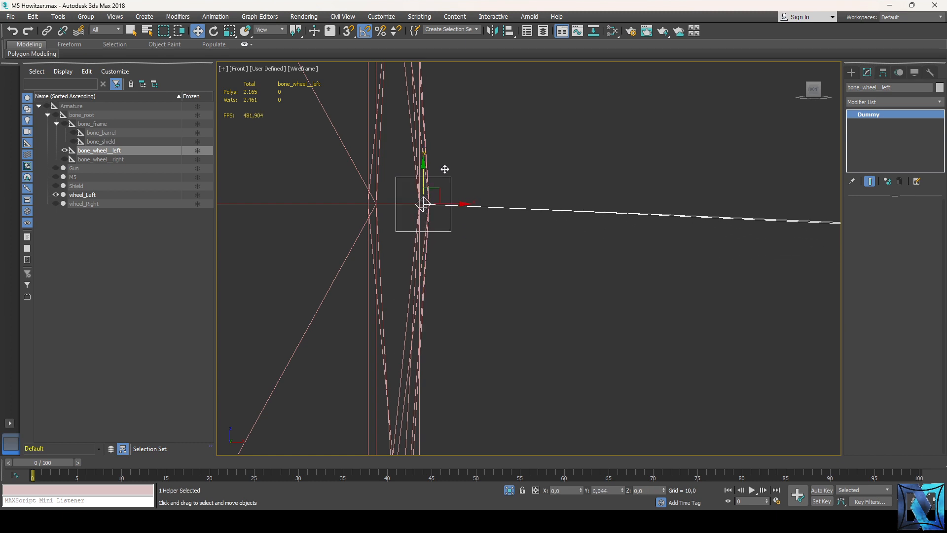
{"action": "key", "text": "ctrl+z"}
{"action": "scroll", "coordinate": [440, 261], "scroll_direction": "up", "scroll_amount": 3}
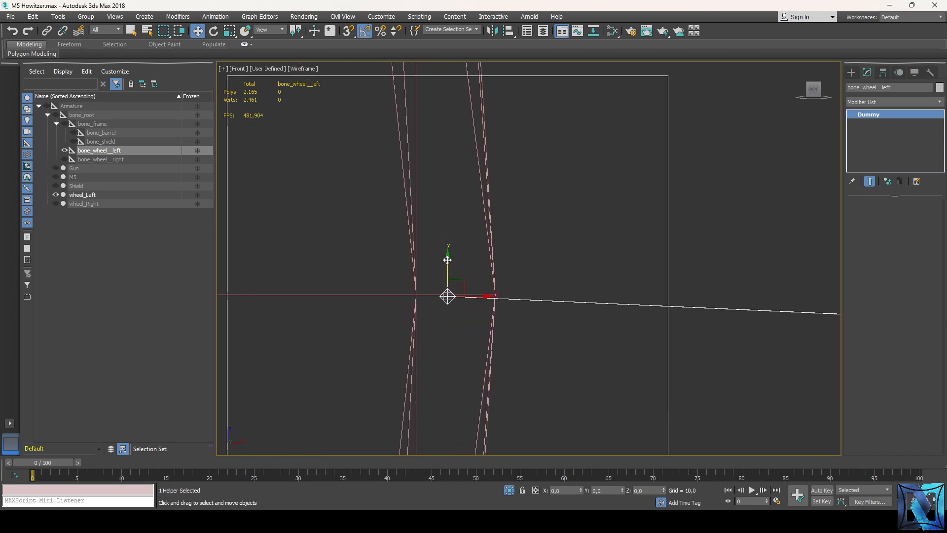
{"action": "left_click_drag", "start_coordinate": [481, 295], "coordinate": [510, 295]}
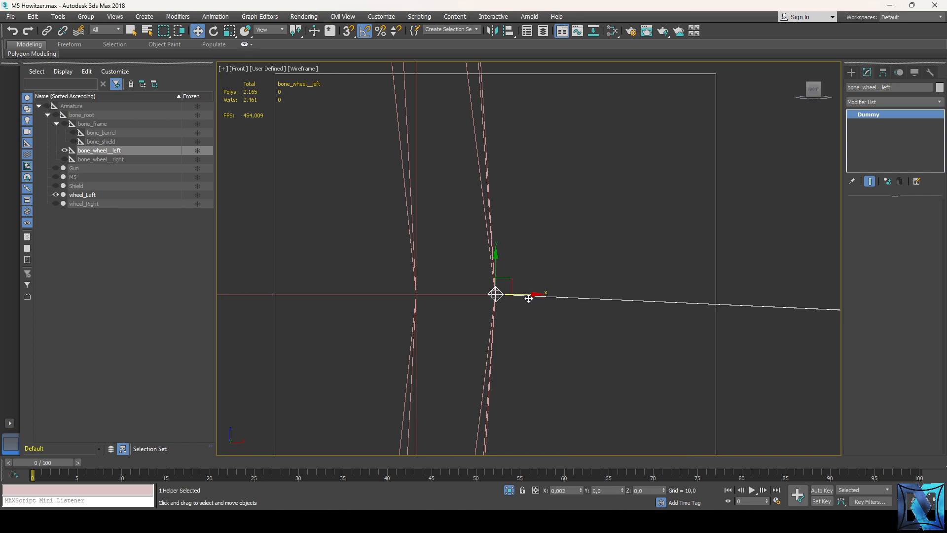
{"action": "key", "text": "ctrl+z"}
{"action": "scroll", "coordinate": [612, 293], "scroll_direction": "up", "scroll_amount": 2}
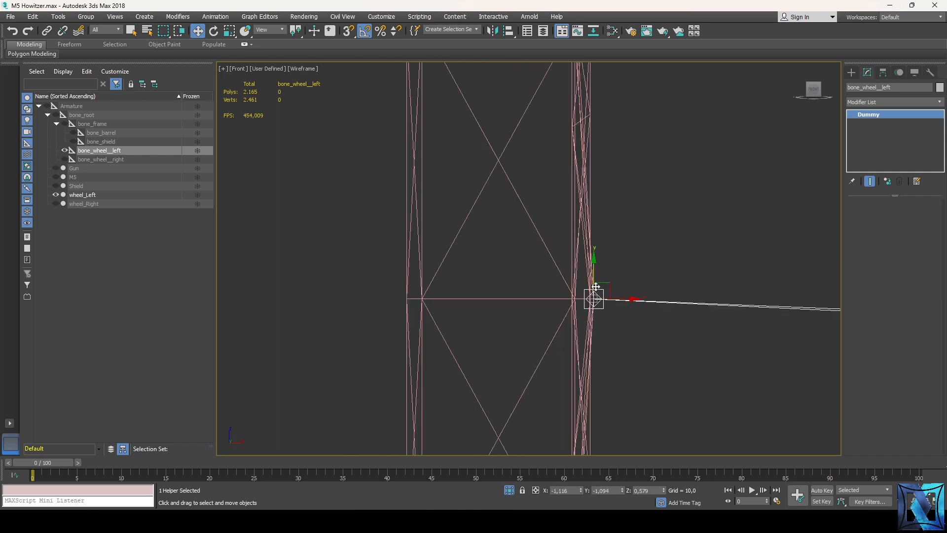
- In the Left view, move bone_wheel__left horizontally onto the wheel's hub centre, to about Y -1.086
{"action": "key", "text": "l"}
{"action": "scroll", "coordinate": [635, 259], "scroll_direction": "up", "scroll_amount": 4}
{"action": "left_click_drag", "start_coordinate": [635, 260], "coordinate": [466, 271]}
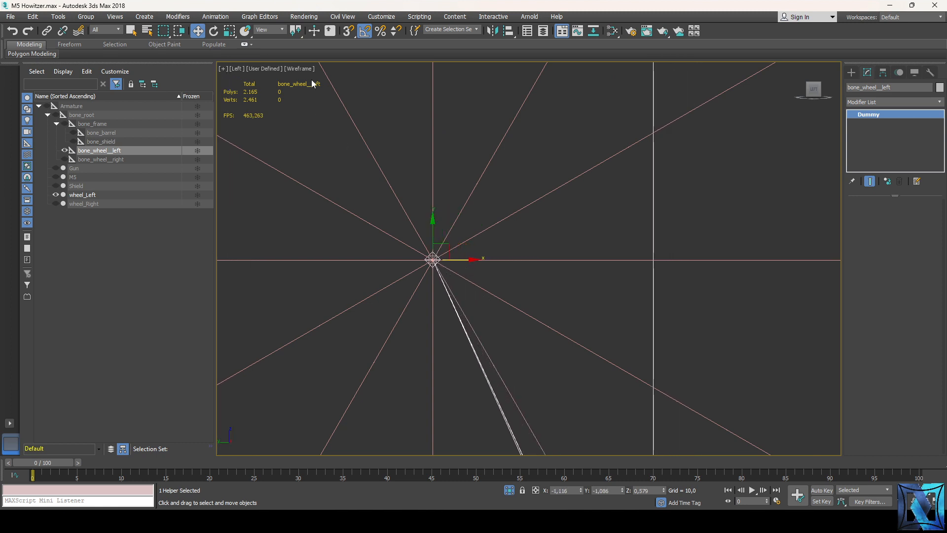
- Restore Default Shading, end the isolation and show the whole howitzer, including wheel_Right and bone_wheel__right
{"action": "left_click", "coordinate": [300, 69]}
{"action": "left_click", "coordinate": [330, 78]}
{"action": "scroll", "coordinate": [439, 276], "scroll_direction": "down", "scroll_amount": 6}
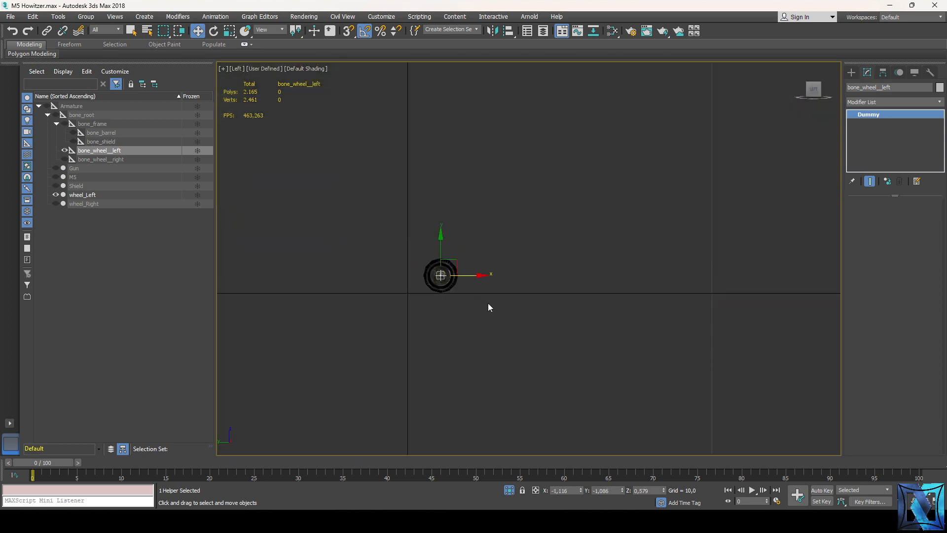
{"action": "right_click", "coordinate": [508, 281]}
{"action": "left_click", "coordinate": [541, 200]}
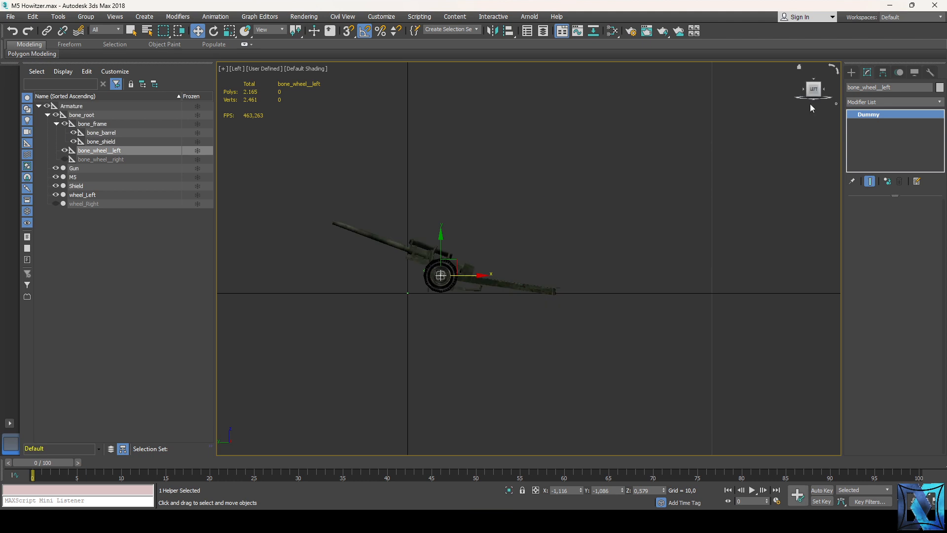
{"action": "middle_click_drag", "start_coordinate": [441, 274], "coordinate": [266, 309], "text": "alt"}
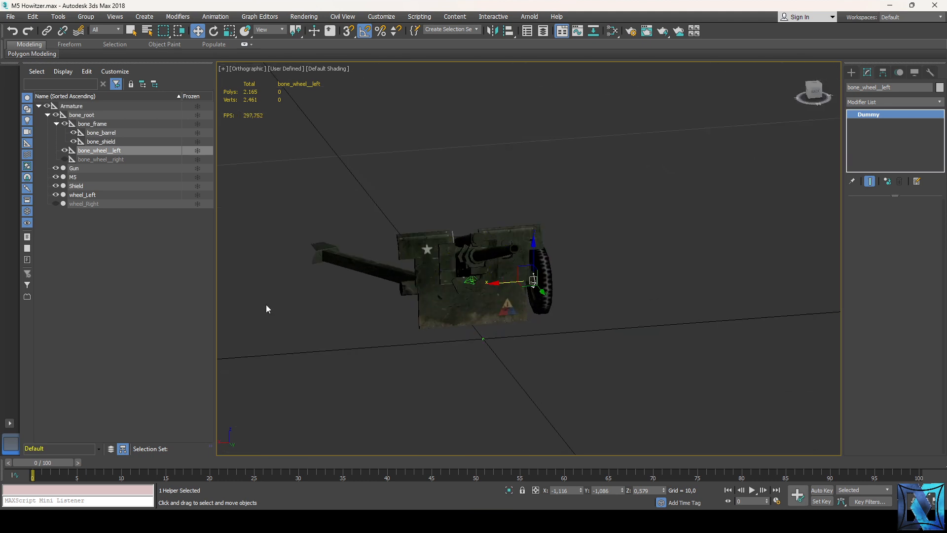
{"action": "left_click", "coordinate": [55, 203]}
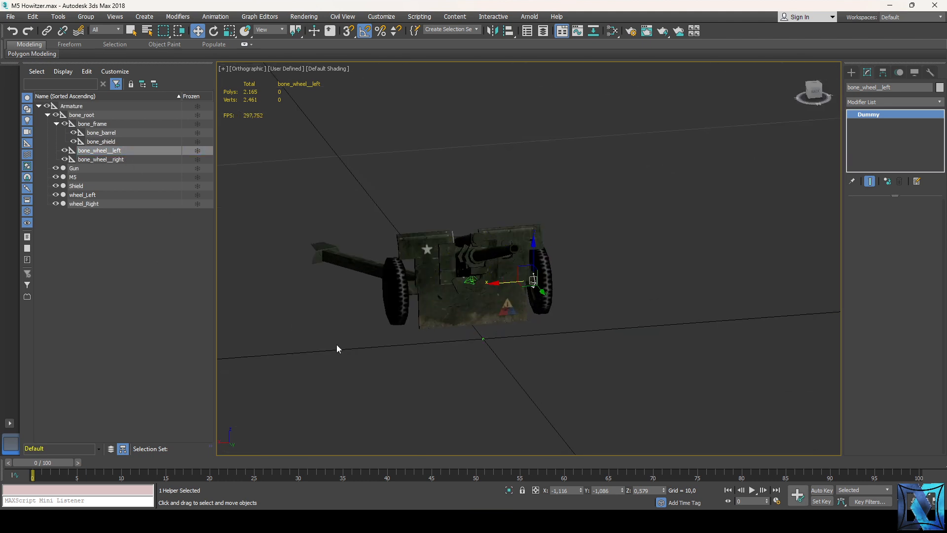
- Apply a Skin modifier to the wheel_Right mesh and add bone_wheel__right as its only bone
{"action": "left_click", "coordinate": [338, 347]}
{"action": "scroll", "coordinate": [380, 353], "scroll_direction": "up", "scroll_amount": 5}
{"action": "left_click", "coordinate": [346, 280]}
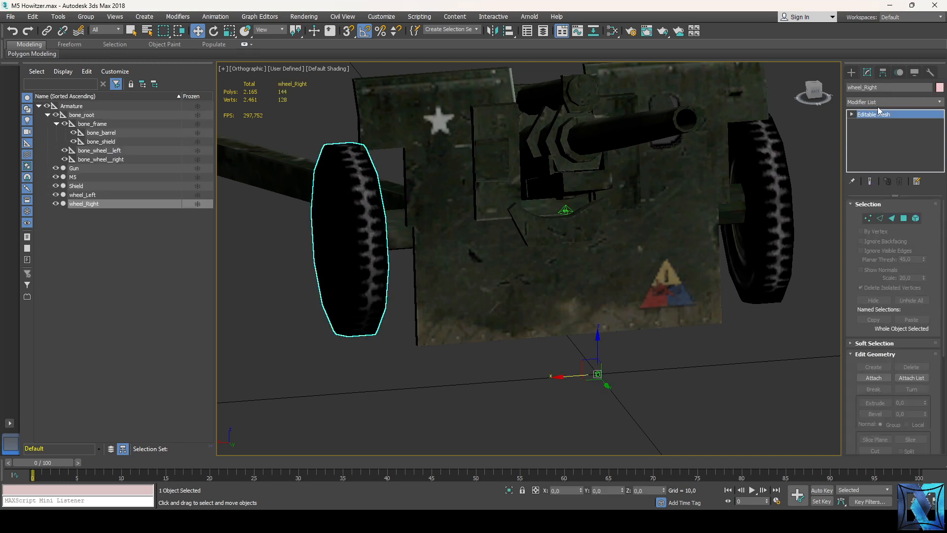
{"action": "left_click", "coordinate": [890, 101]}
{"action": "scroll", "coordinate": [893, 492], "scroll_direction": "down", "scroll_amount": 8}
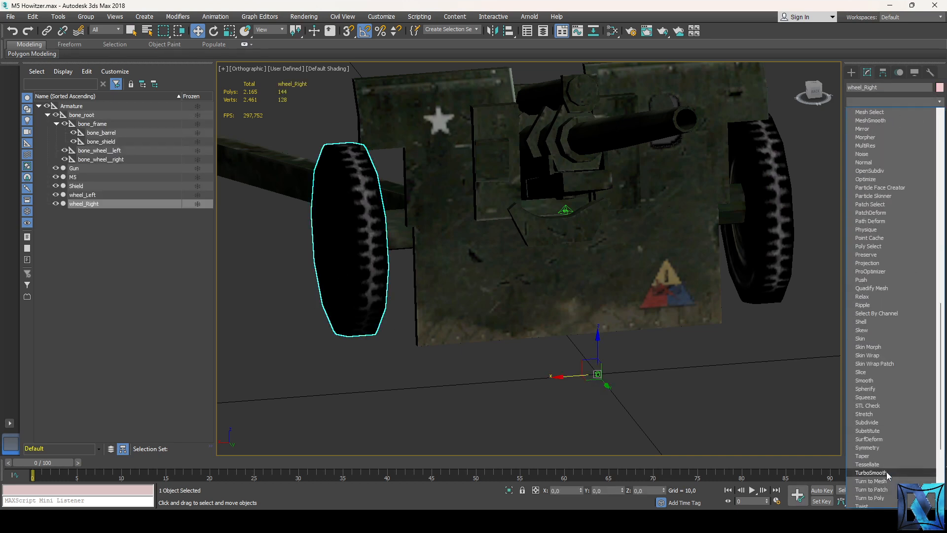
{"action": "left_click", "coordinate": [873, 338]}
{"action": "left_click", "coordinate": [879, 343]}
{"action": "key", "text": "ctrl+a"}
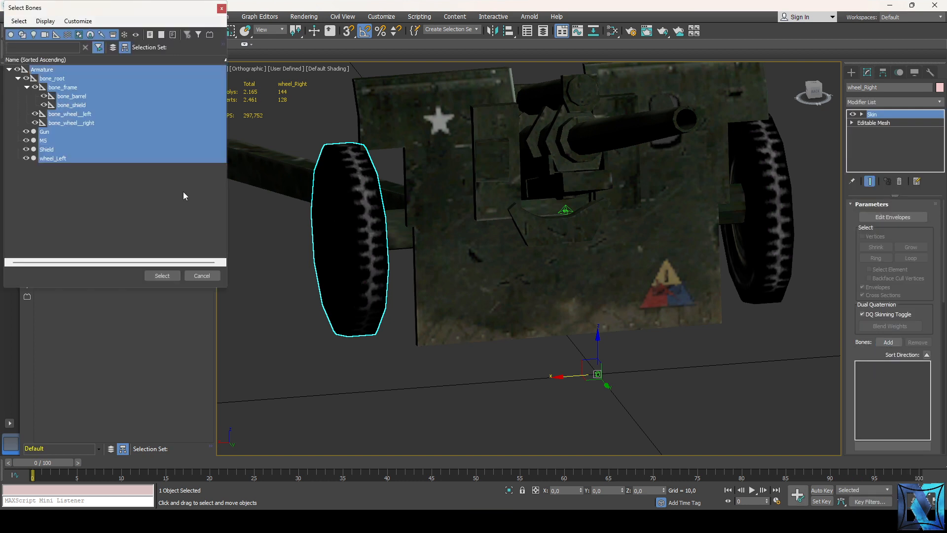
{"action": "left_click", "coordinate": [79, 123]}
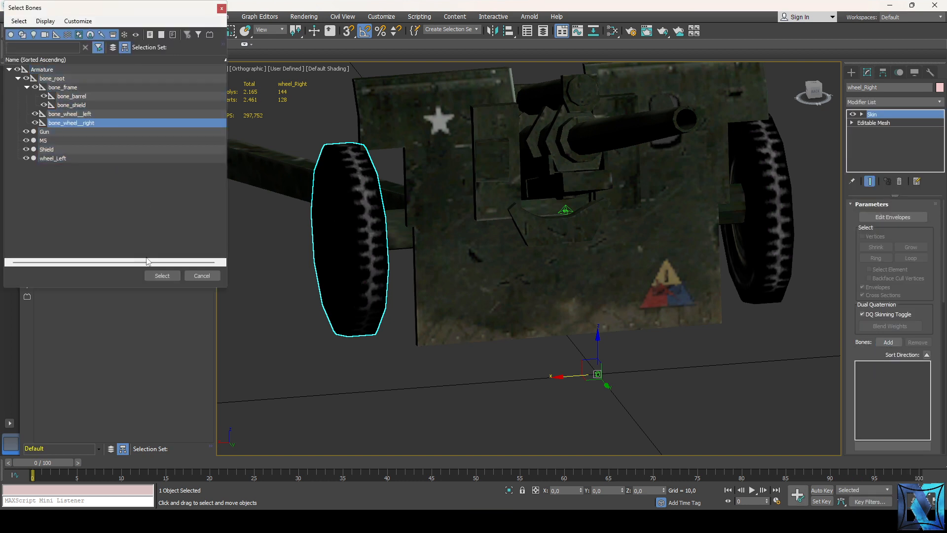
{"action": "left_click", "coordinate": [162, 275]}
- Apply a Skin modifier to the wheel_Left mesh and add bone_wheel__left as its only bone
{"action": "left_click", "coordinate": [772, 225]}
{"action": "left_click", "coordinate": [881, 102]}
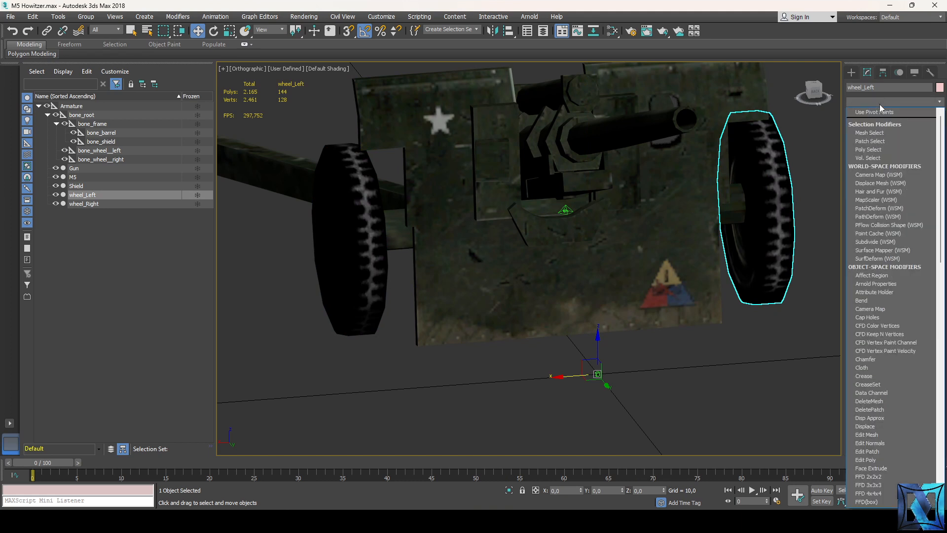
{"action": "scroll", "coordinate": [883, 395], "scroll_direction": "down", "scroll_amount": 19}
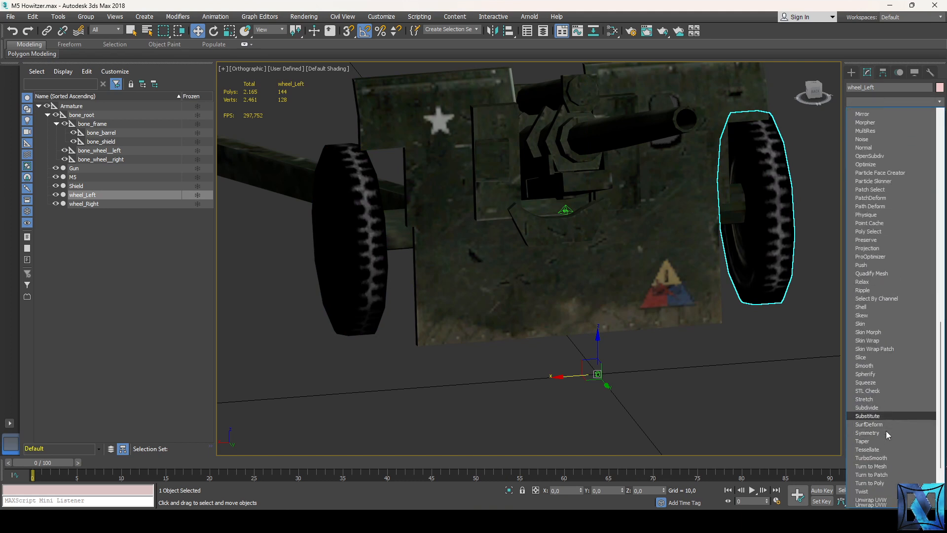
{"action": "scroll", "coordinate": [888, 435], "scroll_direction": "down", "scroll_amount": 5}
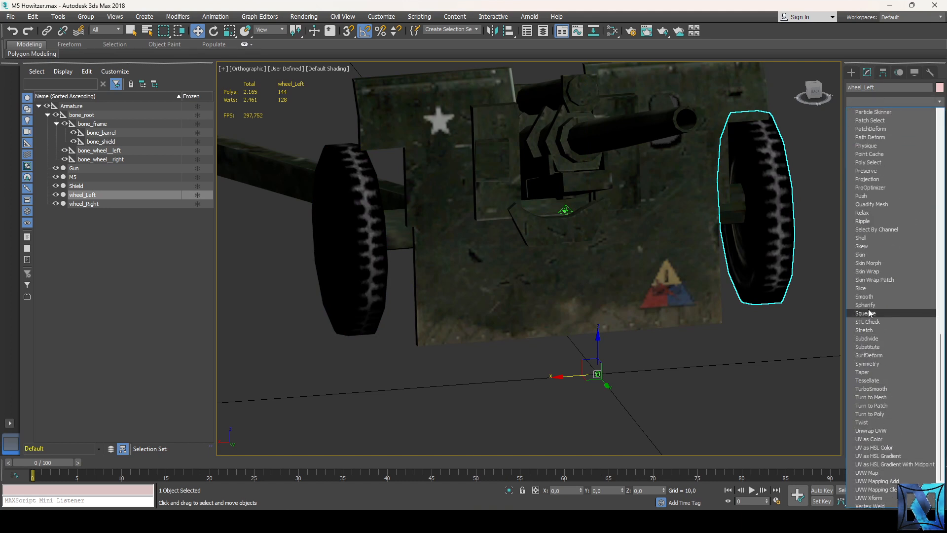
{"action": "left_click", "coordinate": [873, 254]}
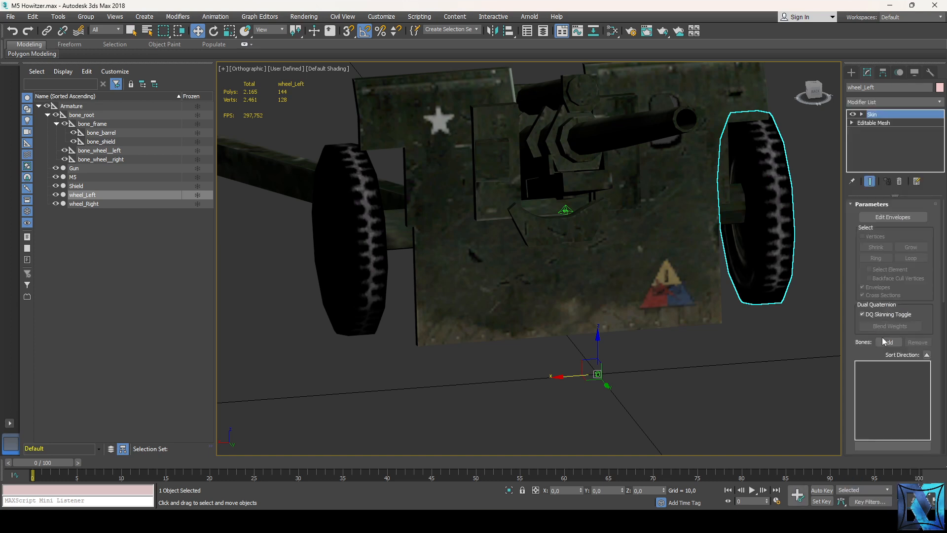
{"action": "left_click", "coordinate": [887, 342]}
{"action": "key", "text": "ctrl+a"}
{"action": "left_click", "coordinate": [82, 115]}
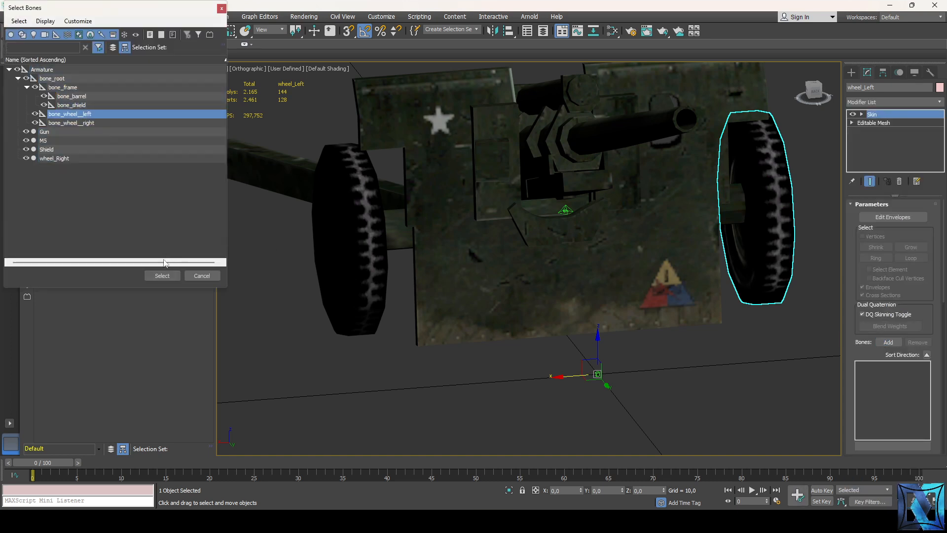
{"action": "left_click", "coordinate": [162, 275]}
{"action": "left_click", "coordinate": [336, 407]}
- Load the DAE multi LOD export utility from the MAXScript utilities and show its export settings
{"action": "scroll", "coordinate": [342, 397], "scroll_direction": "down", "scroll_amount": 2}
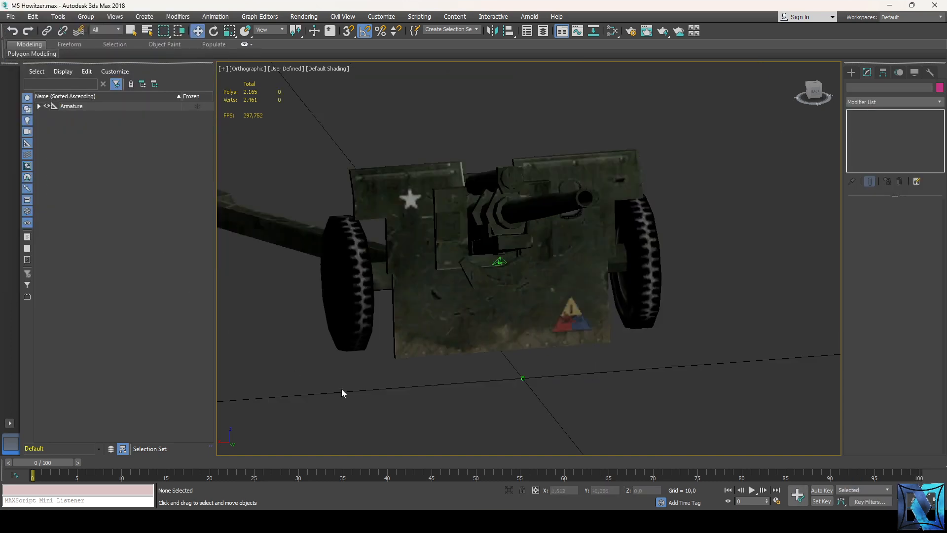
{"action": "scroll", "coordinate": [345, 392], "scroll_direction": "up", "scroll_amount": 2}
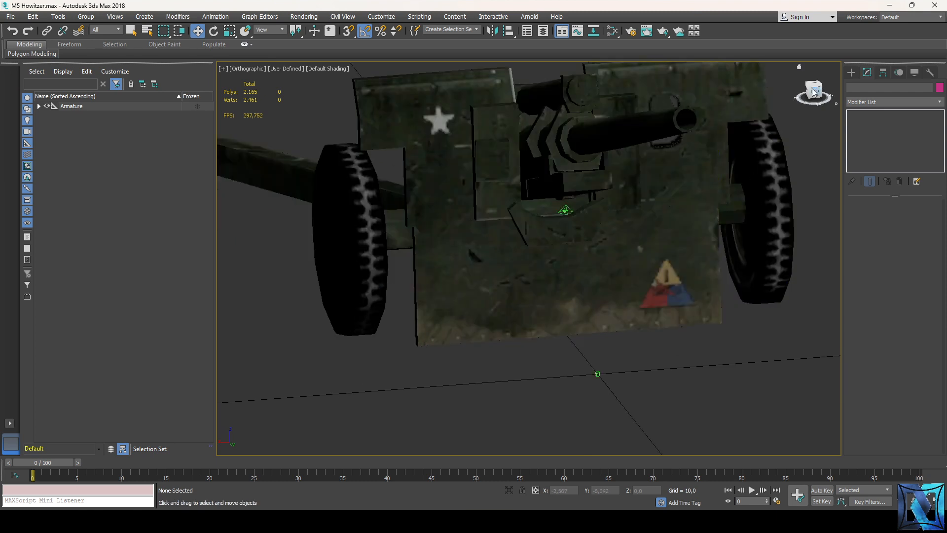
{"action": "left_click_drag", "start_coordinate": [819, 91], "coordinate": [797, 88]}
{"action": "scroll", "coordinate": [579, 349], "scroll_direction": "down", "scroll_amount": 4}
{"action": "scroll", "coordinate": [679, 232], "scroll_direction": "up", "scroll_amount": 2}
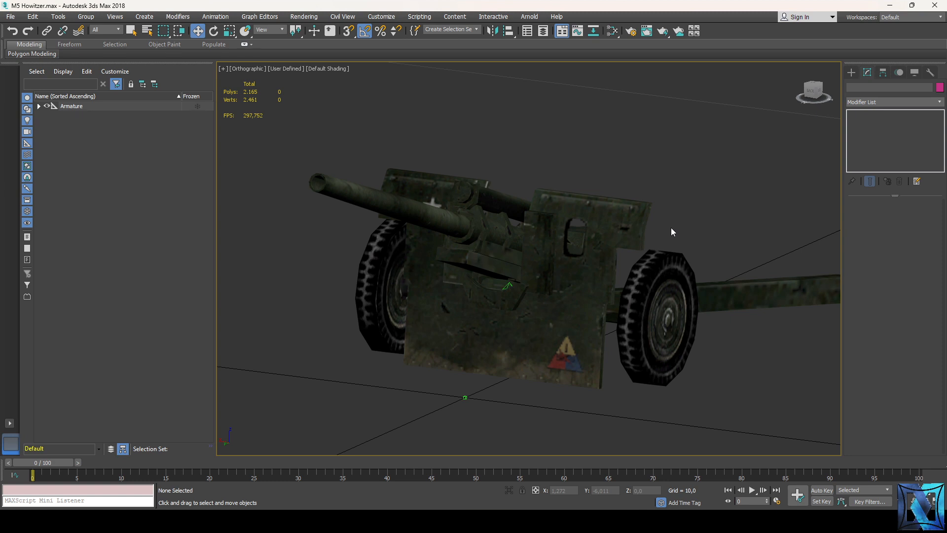
{"action": "left_click", "coordinate": [930, 73]}
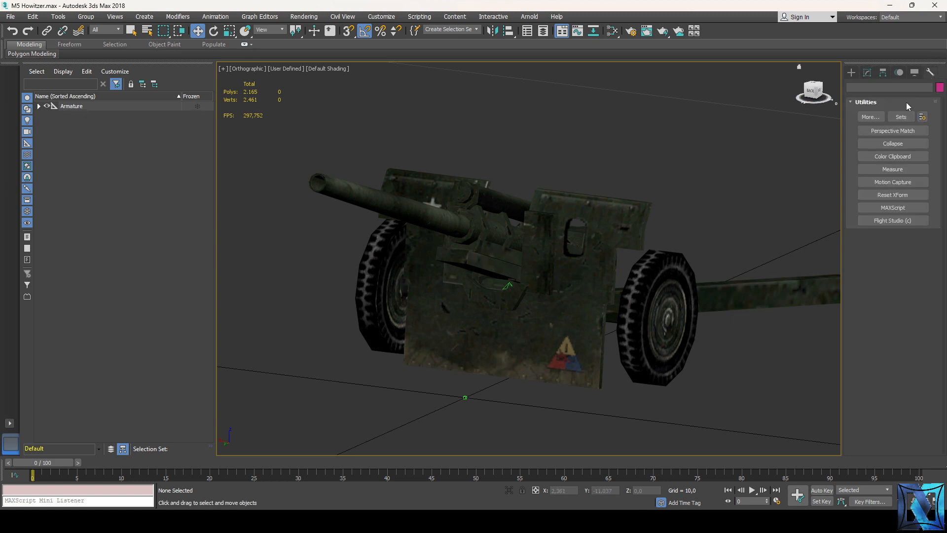
{"action": "left_click", "coordinate": [888, 208]}
{"action": "left_click", "coordinate": [887, 318]}
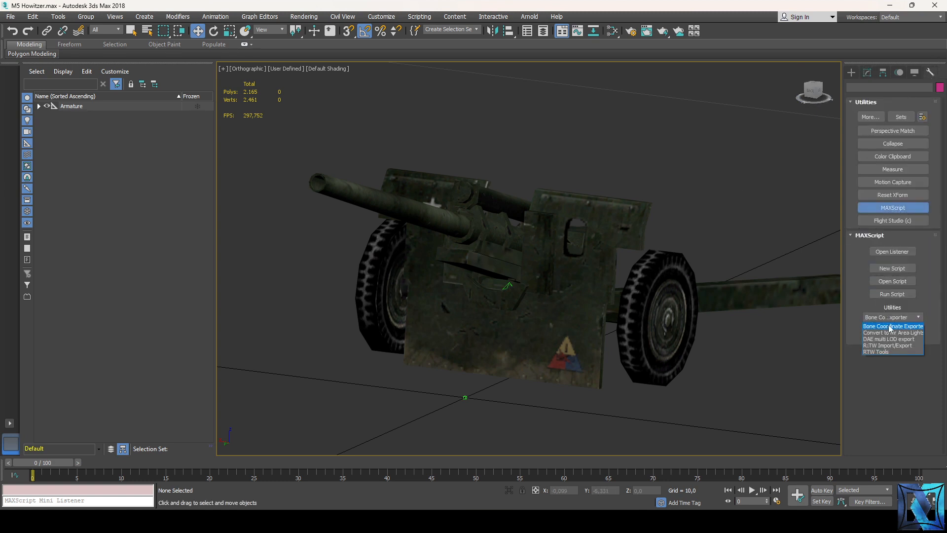
{"action": "left_click", "coordinate": [893, 339]}
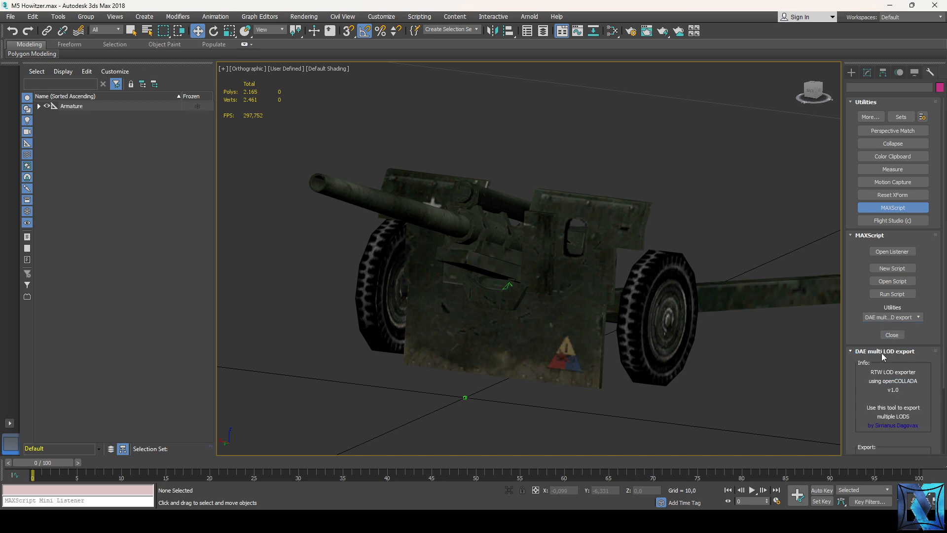
{"action": "scroll", "coordinate": [889, 383], "scroll_direction": "down", "scroll_amount": 3}
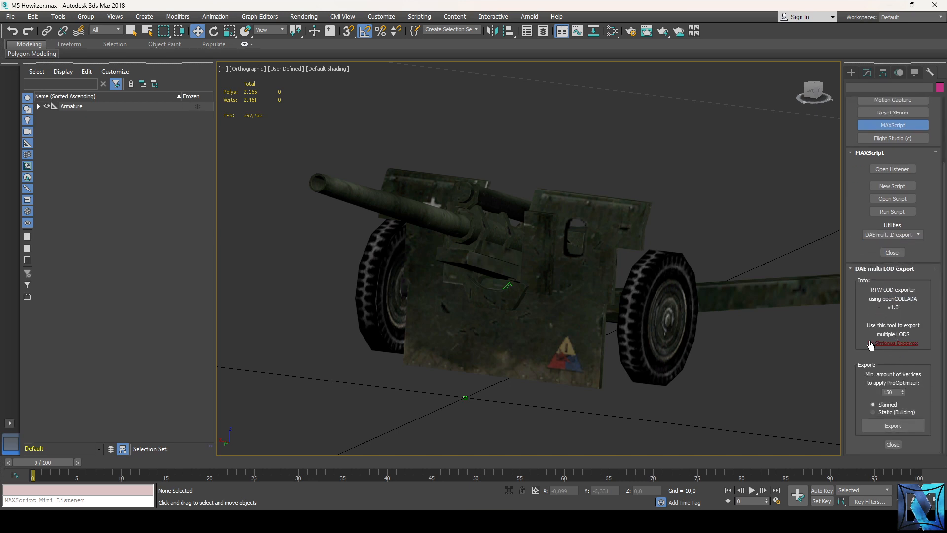
- Check the vertex count of the wheel_Left mesh and set the minimum vertices for applying ProOptimizer to 50
{"action": "left_click", "coordinate": [640, 317]}
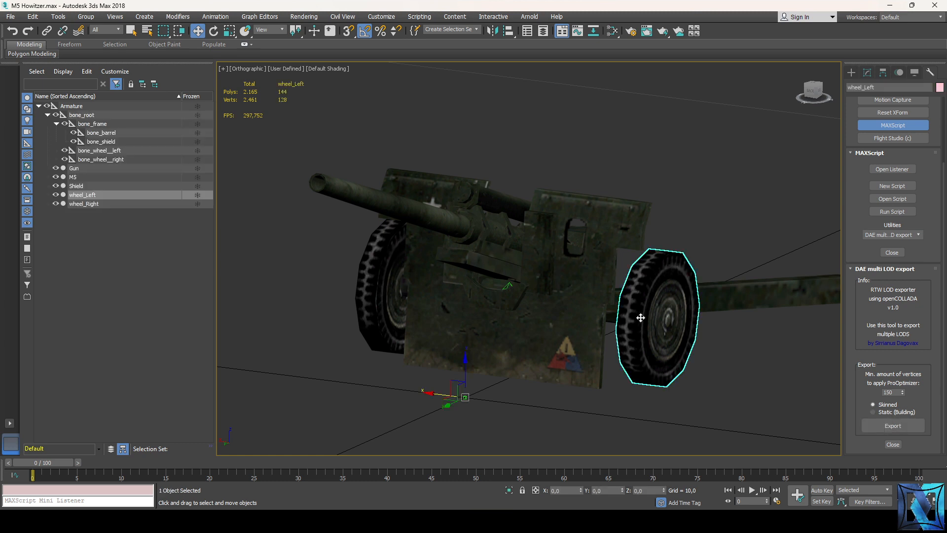
{"action": "left_click", "coordinate": [745, 381]}
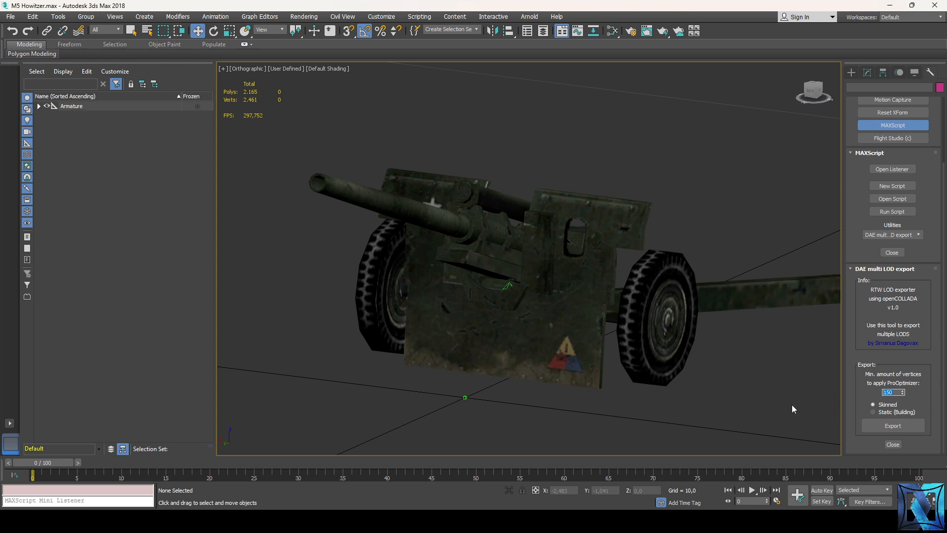
{"action": "type", "text": "50"}
- Export the skinned LOD models as OpenCOLLADA files to the 1942\engines folder, with a model name starting with m5_
{"action": "left_click", "coordinate": [893, 425]}
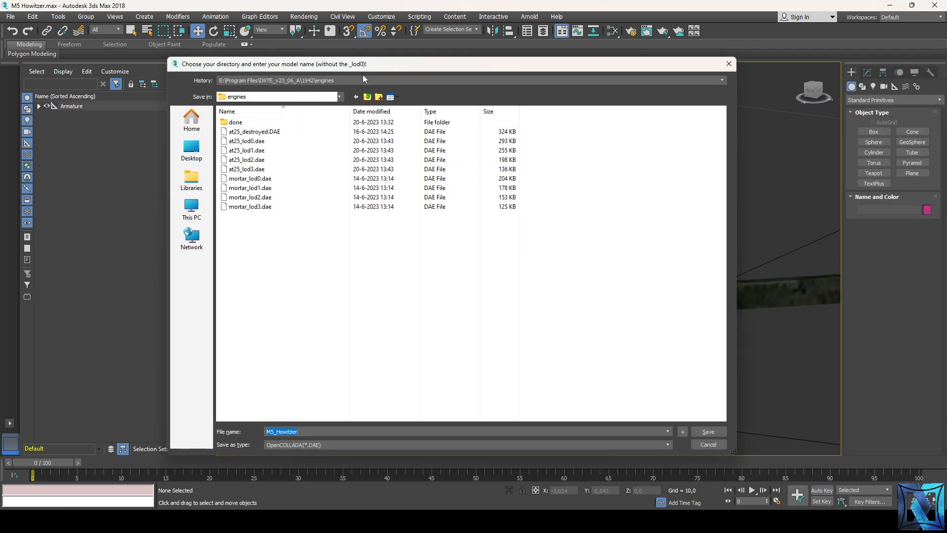
{"action": "left_click", "coordinate": [368, 96]}
{"action": "left_click", "coordinate": [368, 97]}
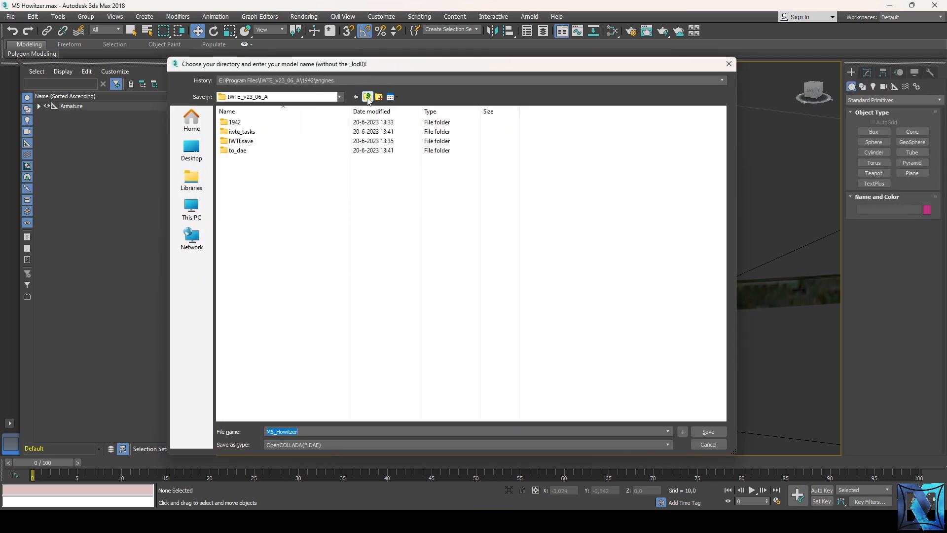
{"action": "double_click", "coordinate": [270, 127]}
{"action": "double_click", "coordinate": [249, 150]}
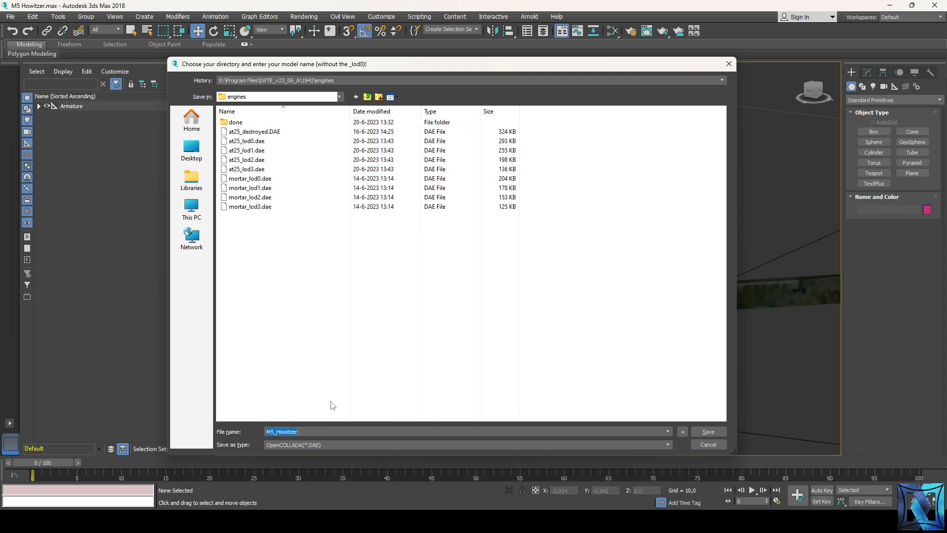
{"action": "type", "text": "m5_"}
{"action": "key", "text": "Return"}
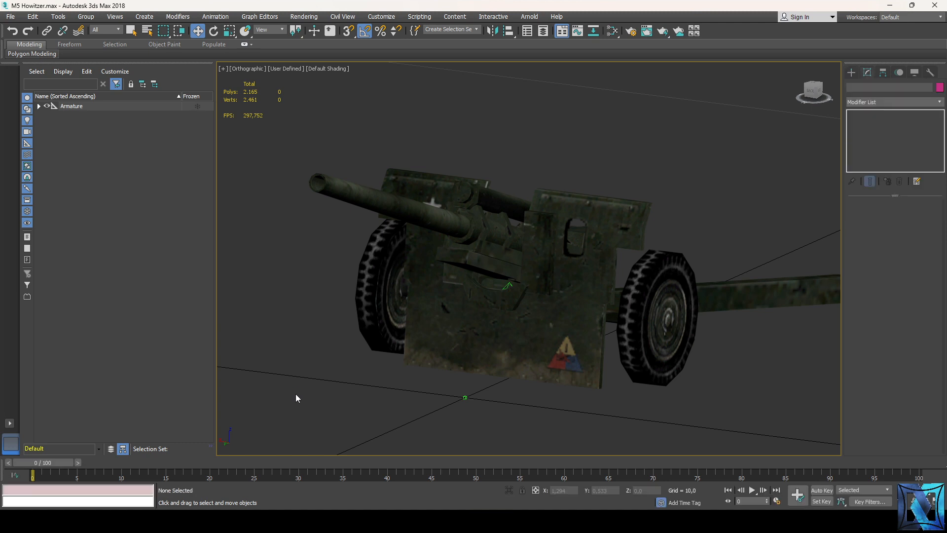
- Switch to File Explorer, go up to the IWTE_v23_06_A folder, launch the IntegratedWorldTerrainEditor and get its console window out of the way
{"action": "mouse_move", "coordinate": [160, 521]}
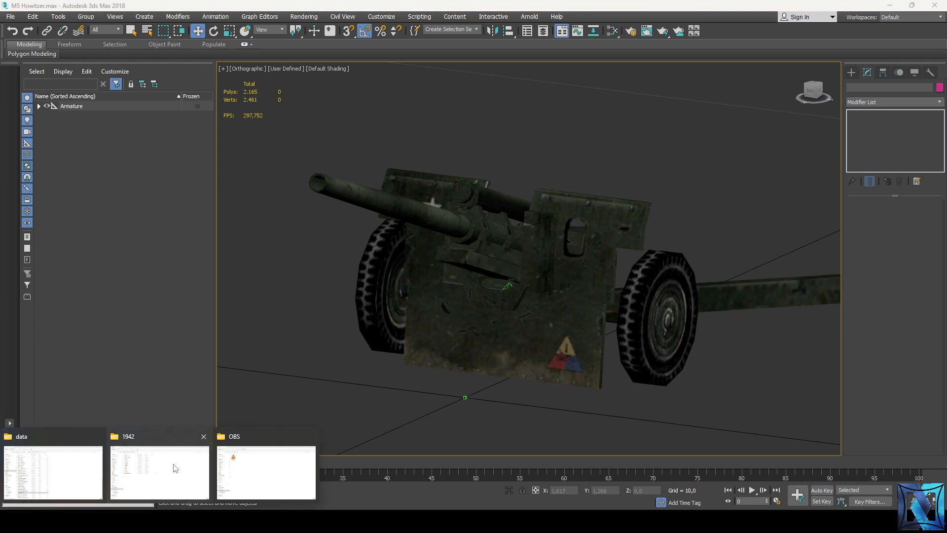
{"action": "left_click", "coordinate": [163, 468]}
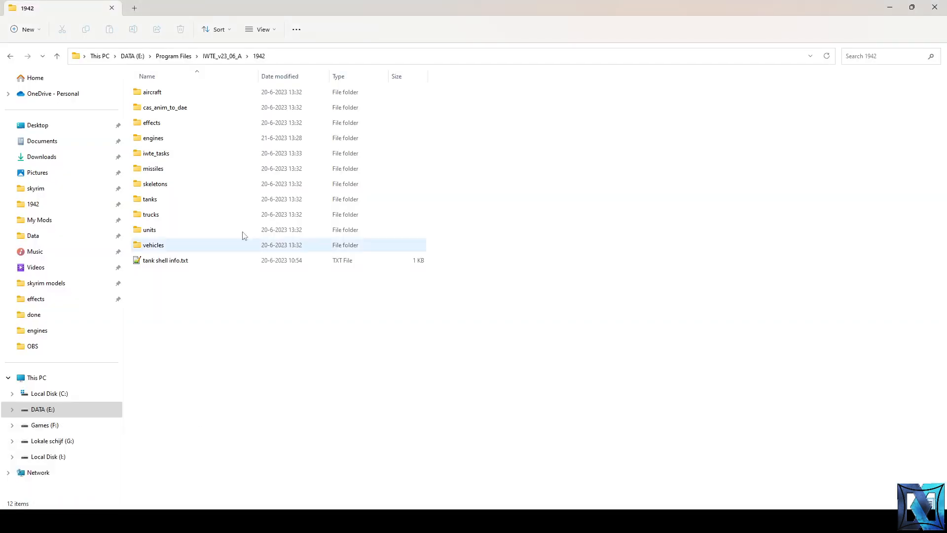
{"action": "left_click", "coordinate": [212, 56]}
{"action": "double_click", "coordinate": [200, 261]}
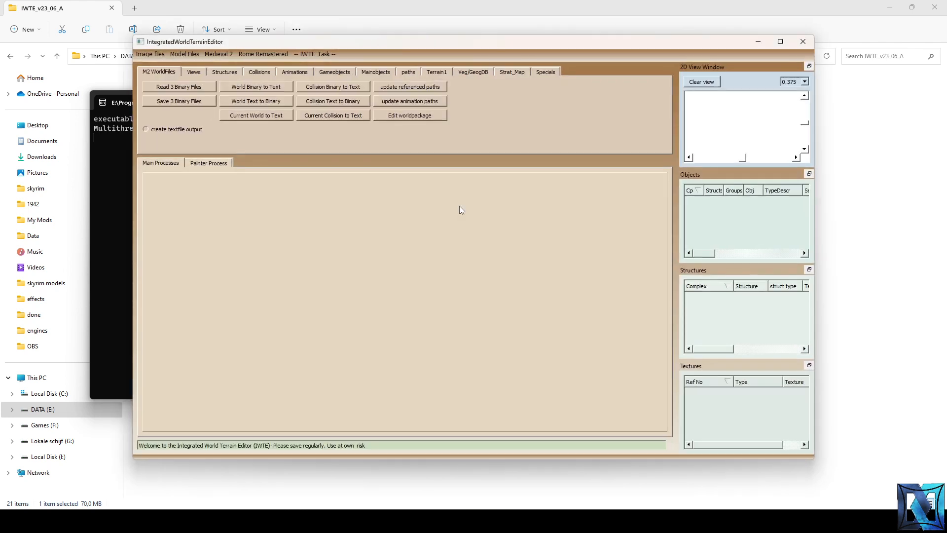
{"action": "left_click", "coordinate": [94, 172]}
{"action": "left_click", "coordinate": [582, 102]}
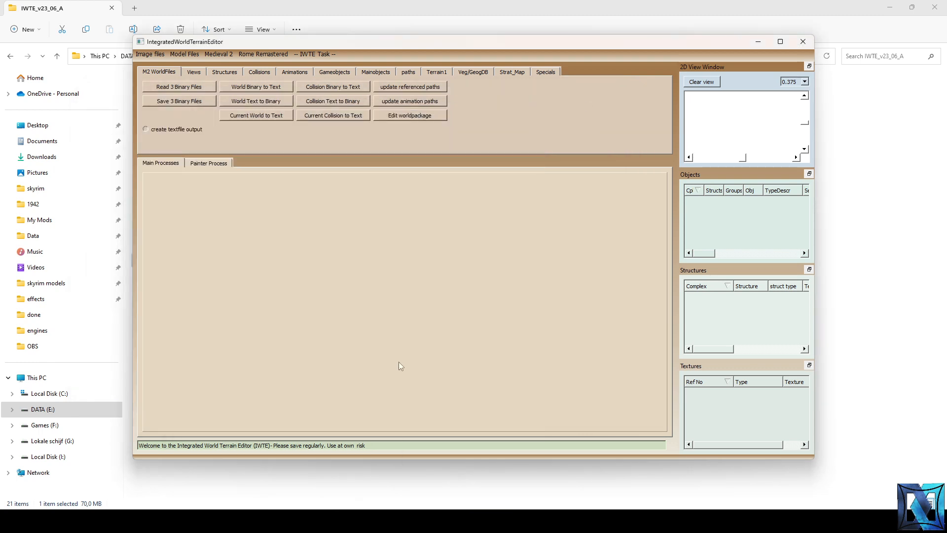
- Return to File Explorer and open the engines folder inside 1942
{"action": "left_click", "coordinate": [379, 487]}
{"action": "double_click", "coordinate": [179, 94]}
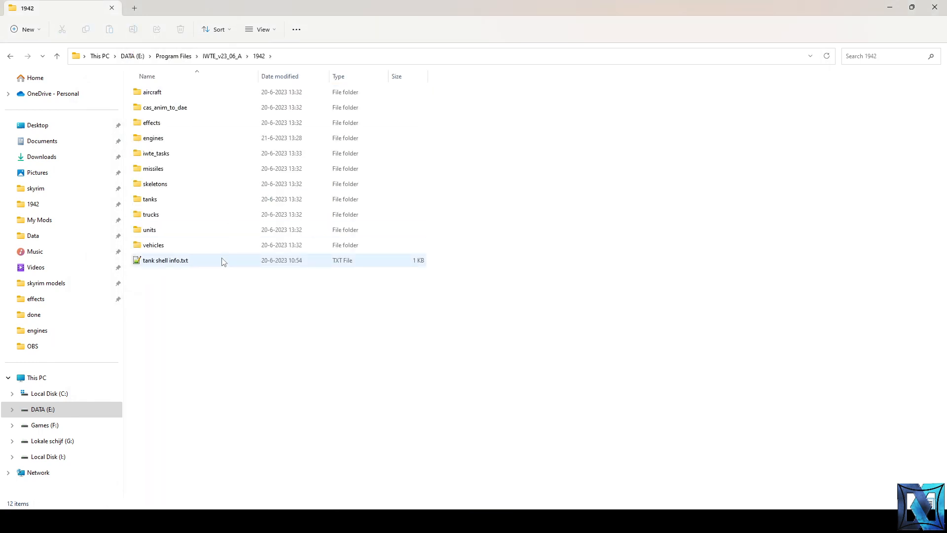
{"action": "double_click", "coordinate": [206, 140]}
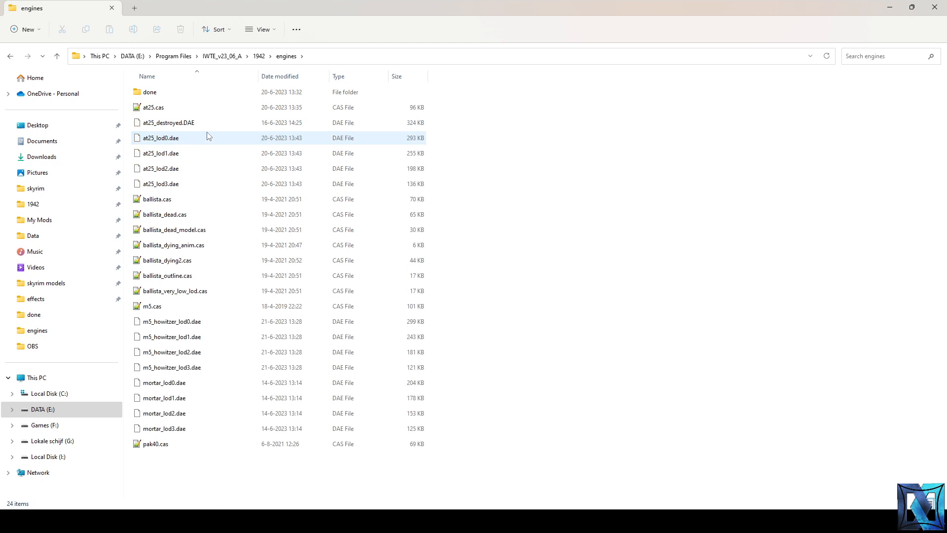
{"action": "left_click", "coordinate": [205, 109]}
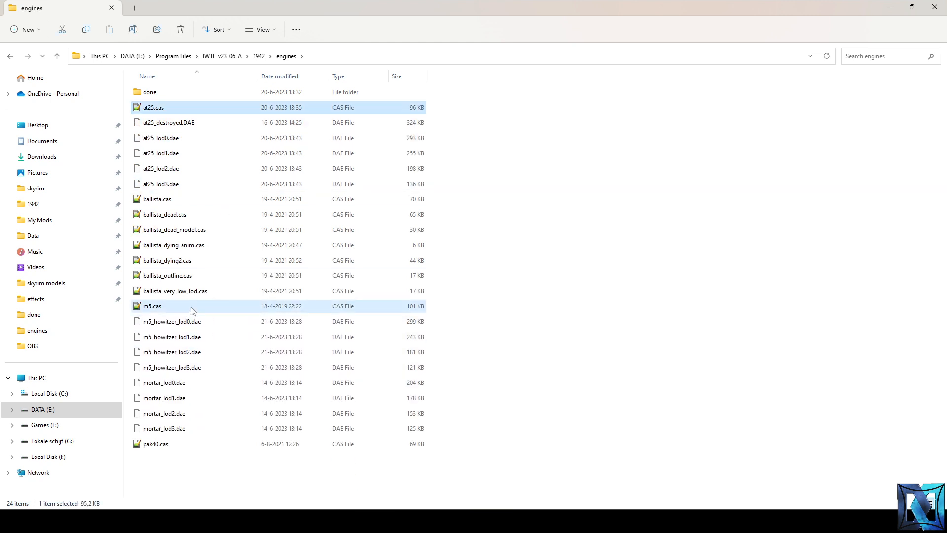
{"action": "left_click", "coordinate": [191, 310], "text": "shift"}
{"action": "left_click", "coordinate": [185, 382], "text": "ctrl"}
{"action": "left_click", "coordinate": [185, 398], "text": "ctrl"}
{"action": "left_click", "coordinate": [185, 413], "text": "ctrl"}
{"action": "left_click", "coordinate": [185, 429], "text": "ctrl"}
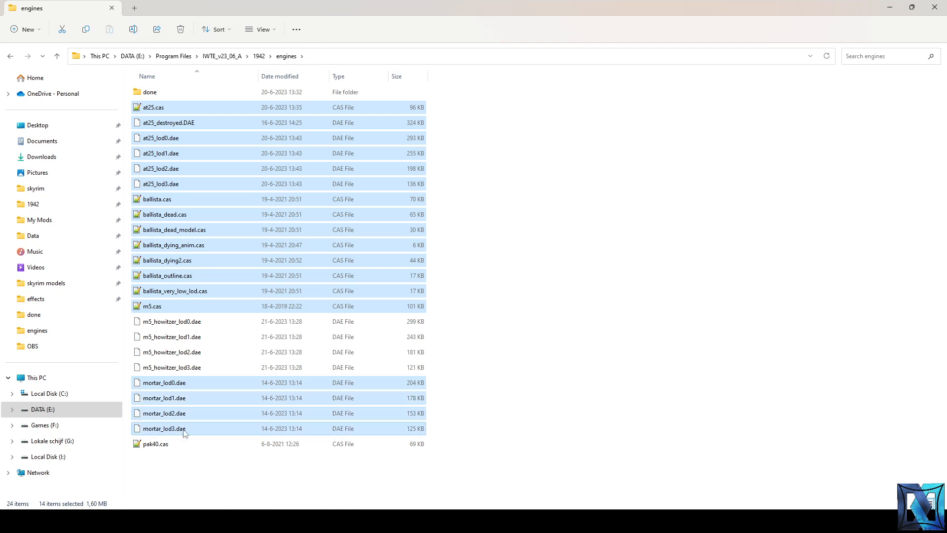
{"action": "left_click", "coordinate": [184, 445], "text": "ctrl"}
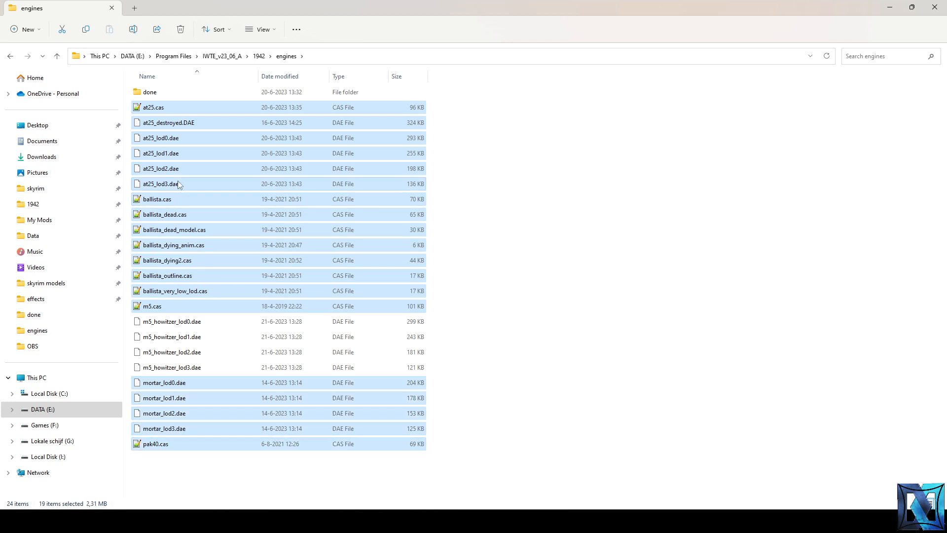
- Delete at25_destroyed.DAE, the four at25 LOD DAE files and the four mortar LOD DAE files from the engines folder
{"action": "left_click", "coordinate": [179, 184]}
{"action": "left_click", "coordinate": [168, 123], "text": "shift"}
{"action": "left_click", "coordinate": [186, 428], "text": "ctrl"}
{"action": "left_click", "coordinate": [191, 407], "text": "ctrl"}
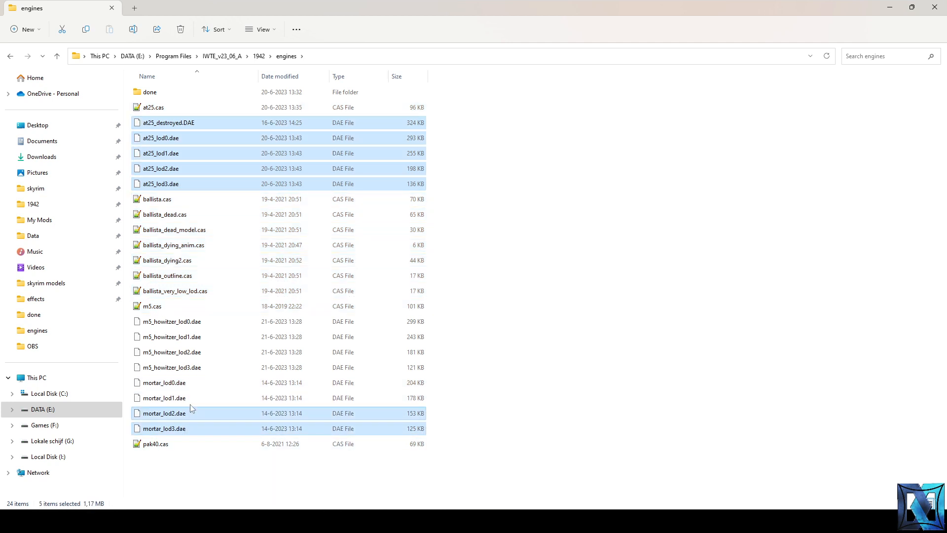
{"action": "left_click", "coordinate": [191, 397], "text": "ctrl"}
{"action": "left_click", "coordinate": [193, 383], "text": "ctrl"}
{"action": "key", "text": "Delete"}
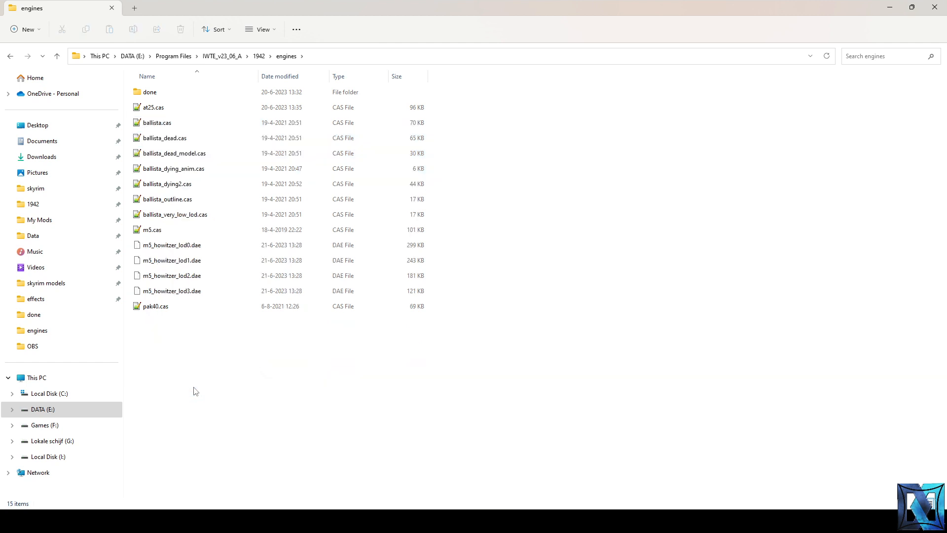
- In IntegratedWorldTerrainEditor, start the DAE directory conversion for model files and choose 1942\engines as the folder to convert
{"action": "left_click", "coordinate": [186, 245]}
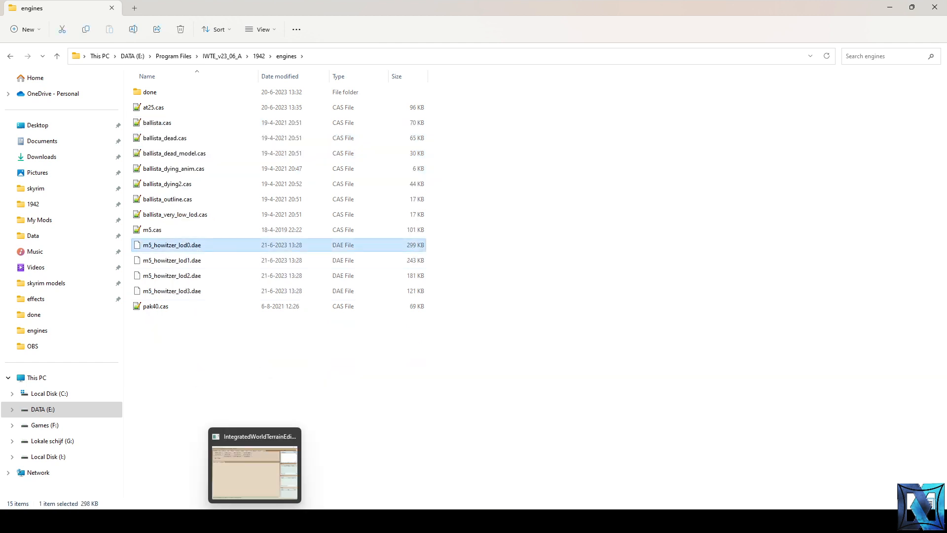
{"action": "left_click", "coordinate": [254, 521]}
{"action": "left_click", "coordinate": [307, 55]}
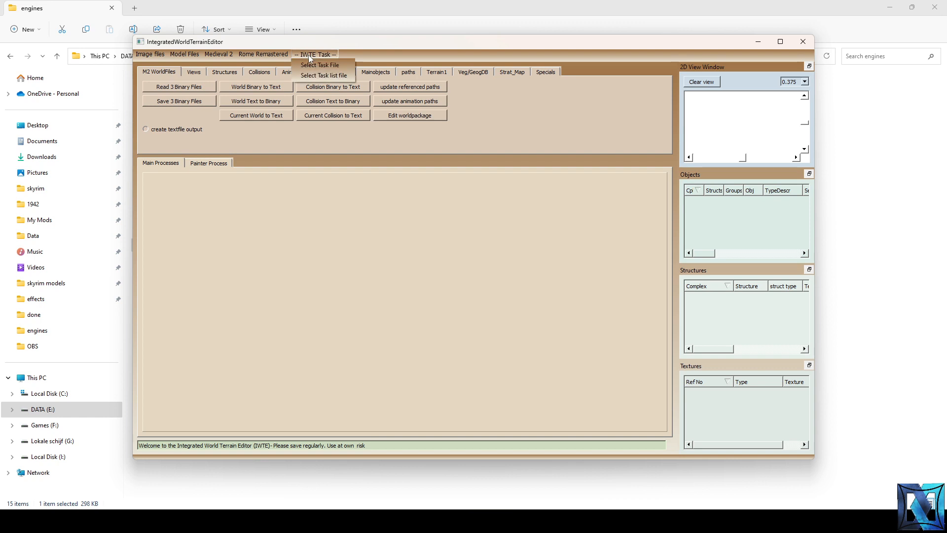
{"action": "left_click", "coordinate": [323, 145]}
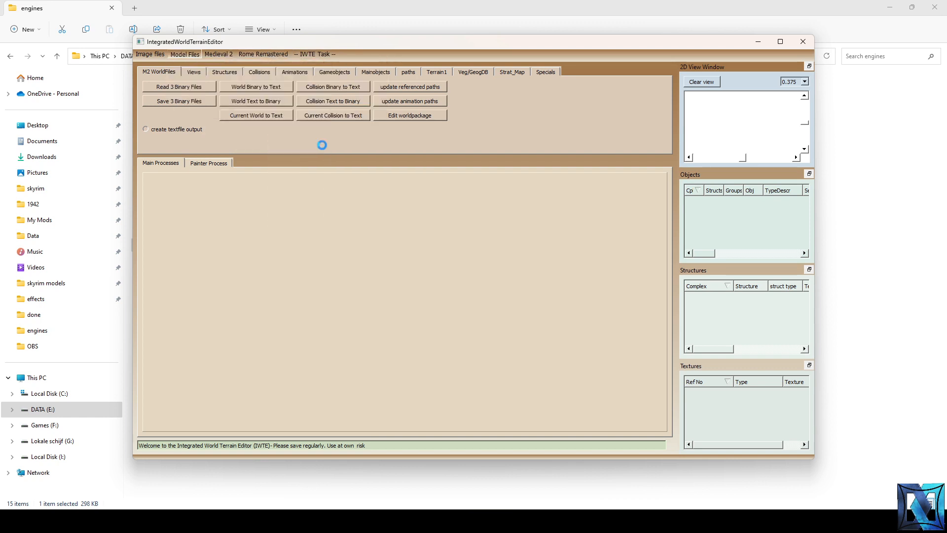
{"action": "double_click", "coordinate": [280, 129]}
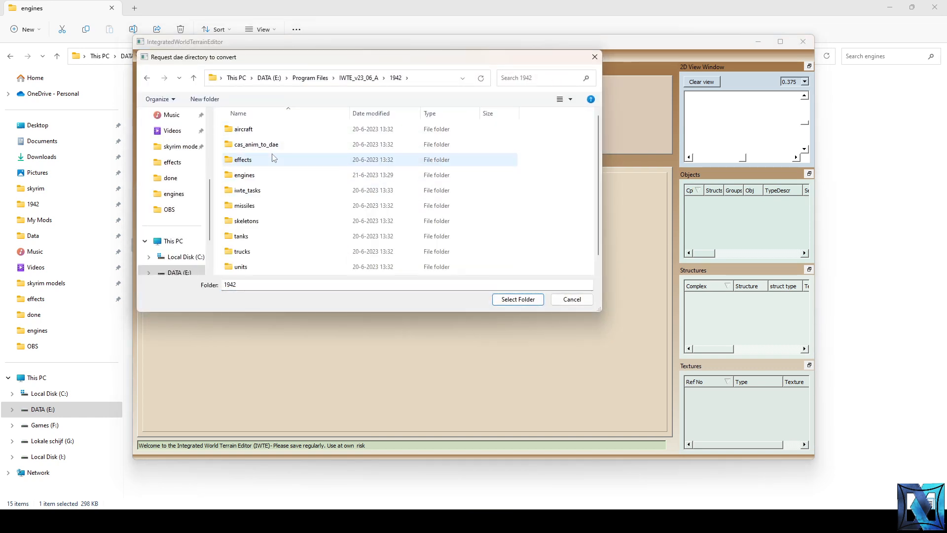
{"action": "double_click", "coordinate": [268, 176]}
{"action": "left_click", "coordinate": [509, 299]}
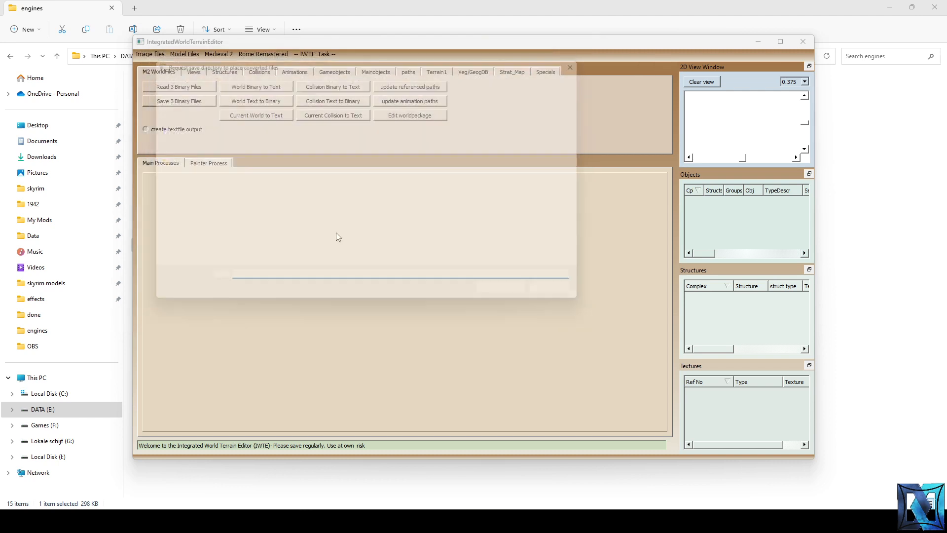
- Choose 1942\engines\done as the save directory for the converted files and run the conversion
{"action": "double_click", "coordinate": [296, 129]}
{"action": "double_click", "coordinate": [282, 172]}
{"action": "double_click", "coordinate": [258, 131]}
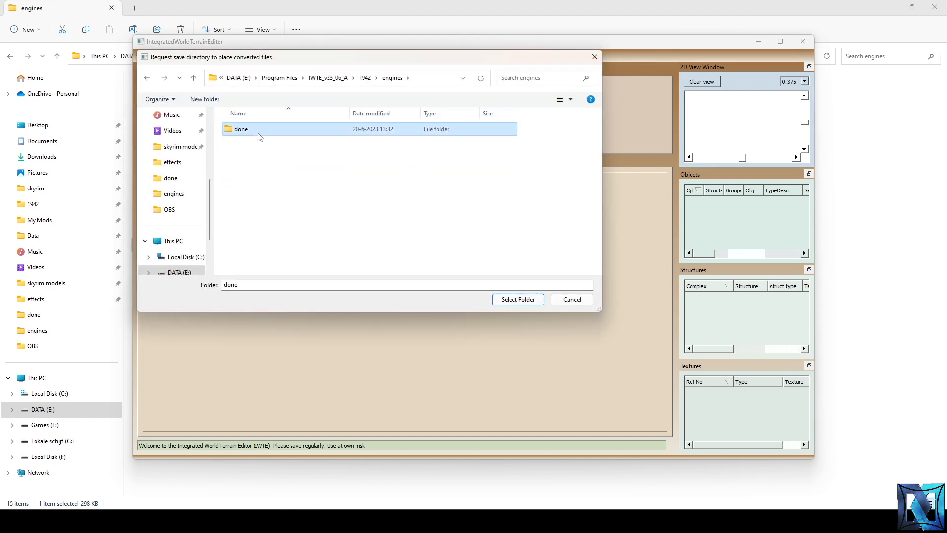
{"action": "left_click", "coordinate": [510, 298]}
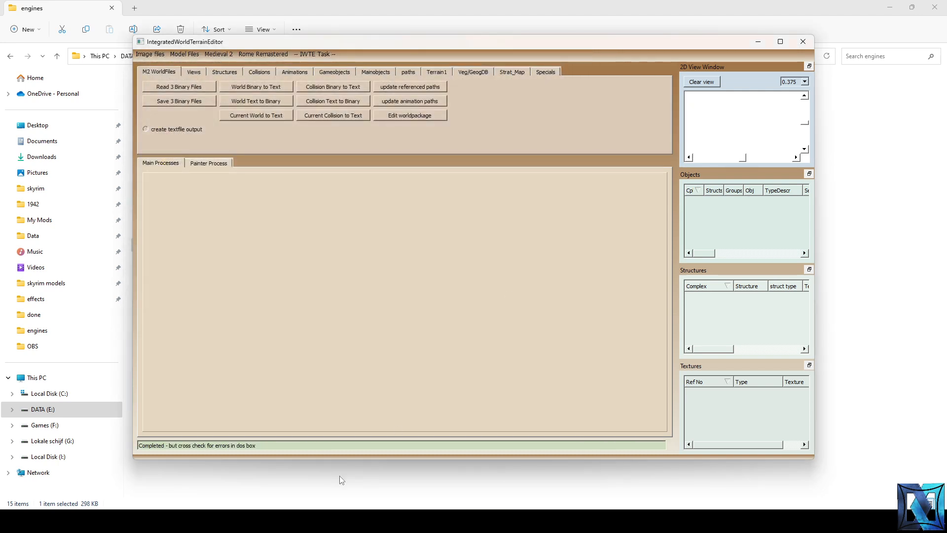
- Open the converted m5_howitzer_lod0.cas from the done folder in Notepad++, inspect the texture path near its end, and close it
{"action": "left_click", "coordinate": [290, 492]}
{"action": "double_click", "coordinate": [176, 93]}
{"action": "scroll", "coordinate": [198, 277], "scroll_direction": "down", "scroll_amount": 1}
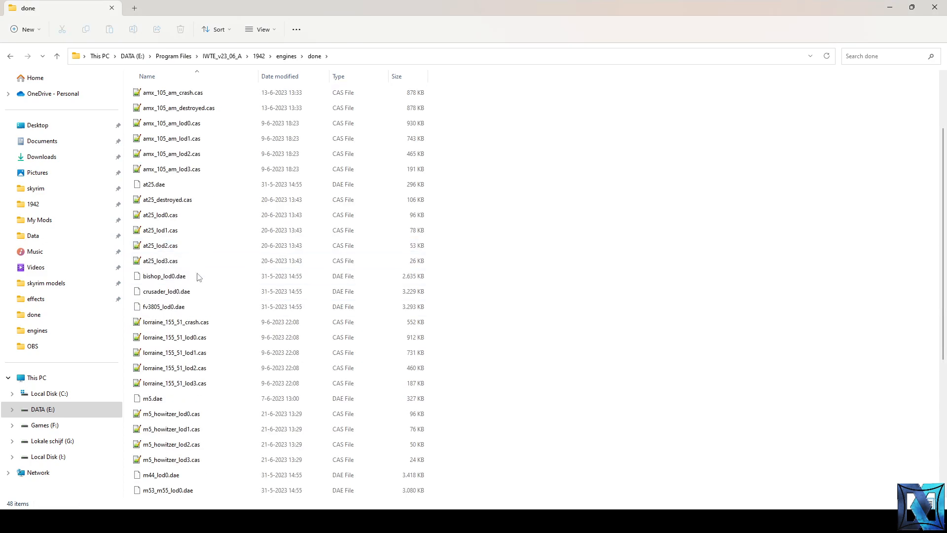
{"action": "scroll", "coordinate": [198, 311], "scroll_direction": "down", "scroll_amount": 4}
{"action": "left_click", "coordinate": [194, 231]}
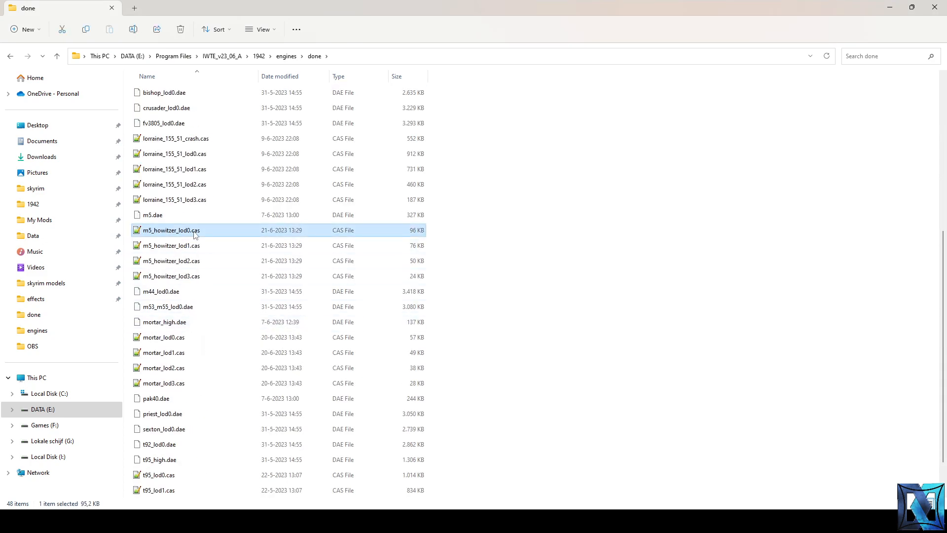
{"action": "double_click", "coordinate": [194, 231]}
{"action": "left_click_drag", "start_coordinate": [942, 61], "coordinate": [932, 463]}
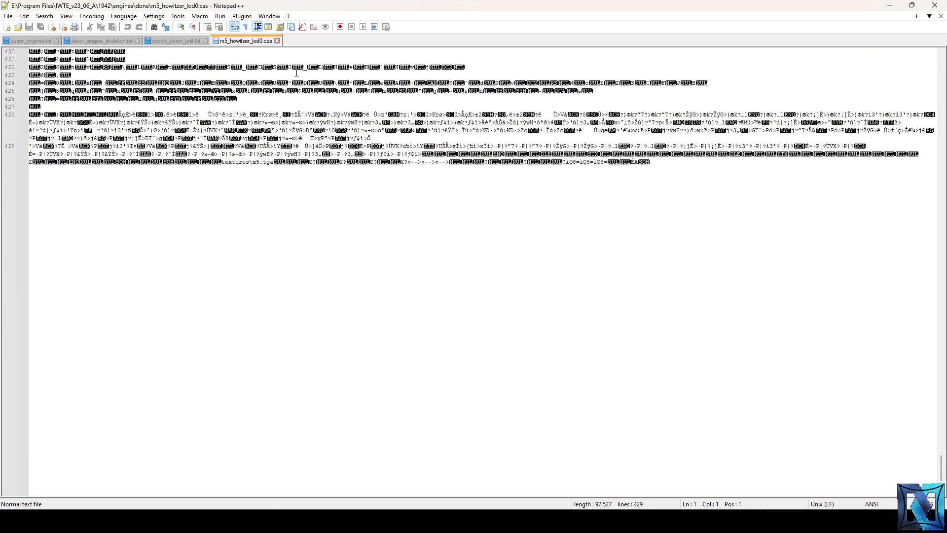
{"action": "left_click", "coordinate": [277, 41]}
{"action": "left_click", "coordinate": [890, 5]}
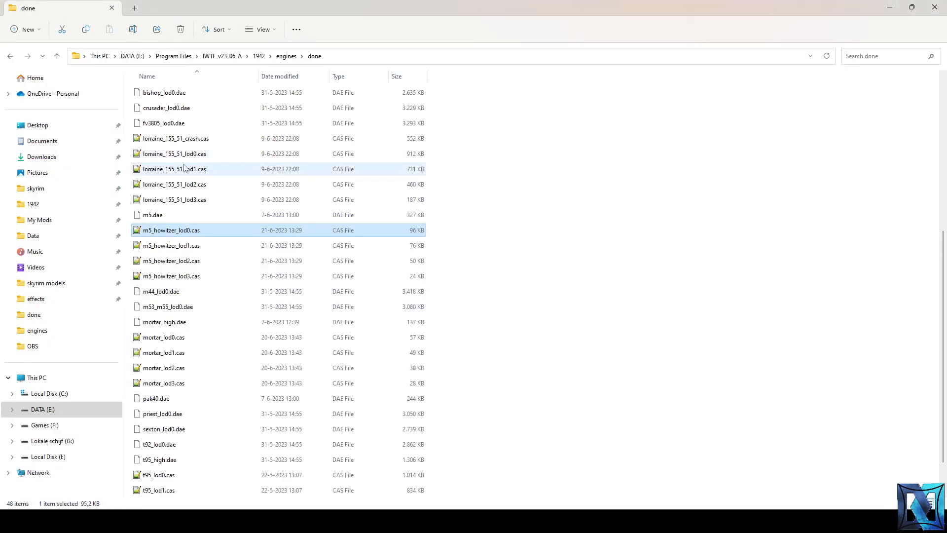
- Copy the four m5_howitzer LOD CAS files into the mod's data\models_engine\howitzer folder
{"action": "left_click", "coordinate": [196, 276], "text": "shift"}
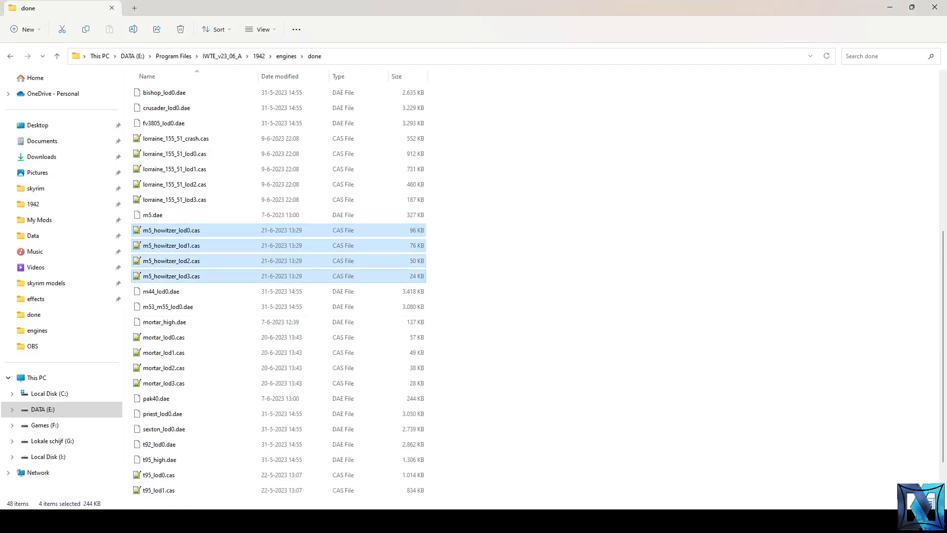
{"action": "left_click", "coordinate": [86, 461]}
{"action": "scroll", "coordinate": [432, 219], "scroll_direction": "up", "scroll_amount": 12}
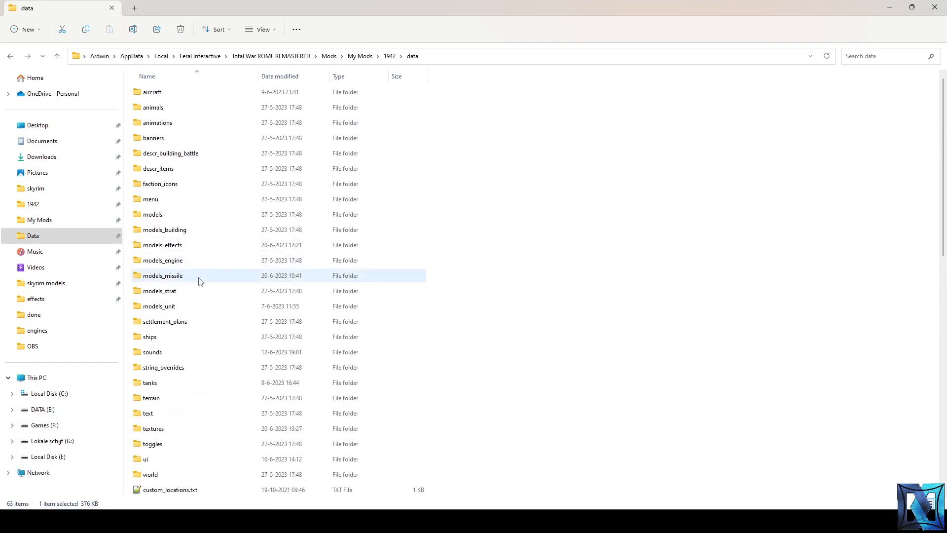
{"action": "double_click", "coordinate": [201, 263]}
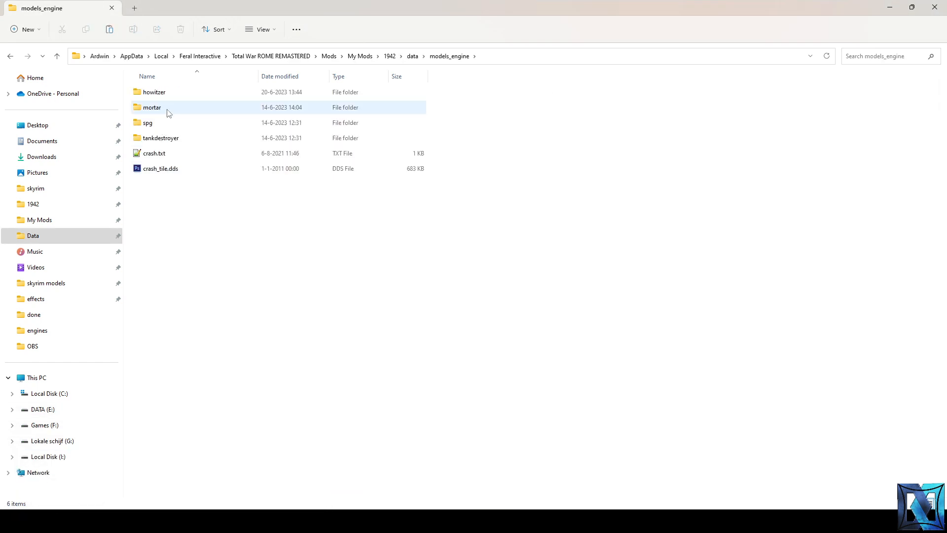
{"action": "double_click", "coordinate": [178, 99]}
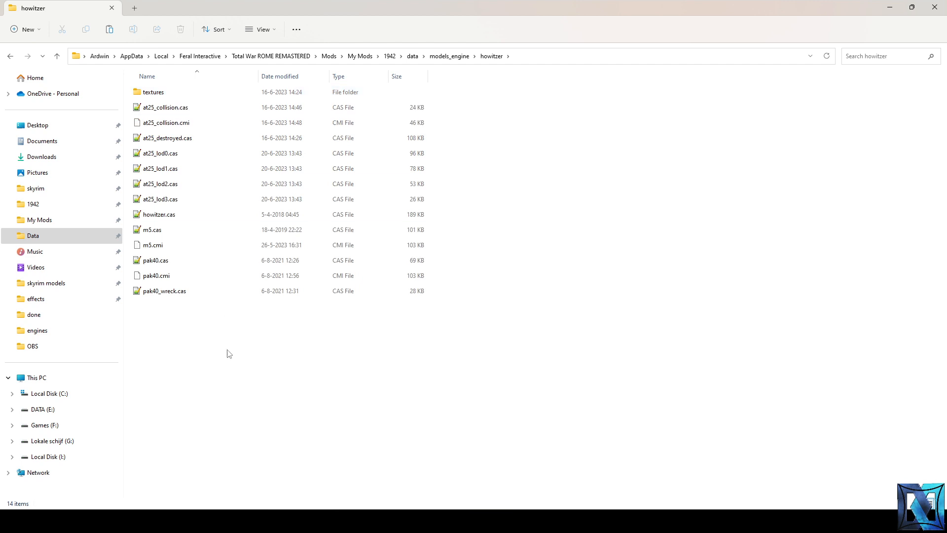
{"action": "key", "text": "ctrl+v"}
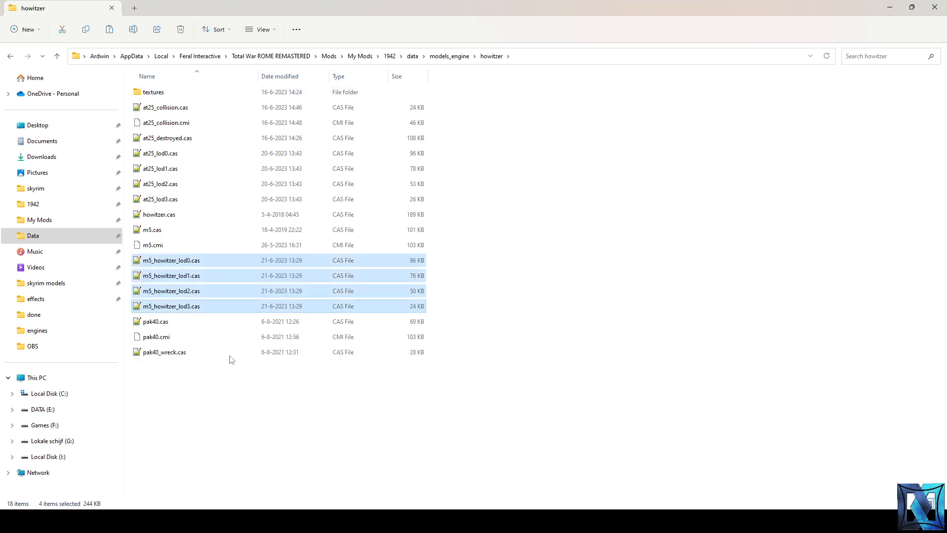
- Delete the old m5.cas and m5.cmi files from the howitzer folder
{"action": "left_click", "coordinate": [177, 231]}
{"action": "left_click", "coordinate": [178, 247], "text": "ctrl"}
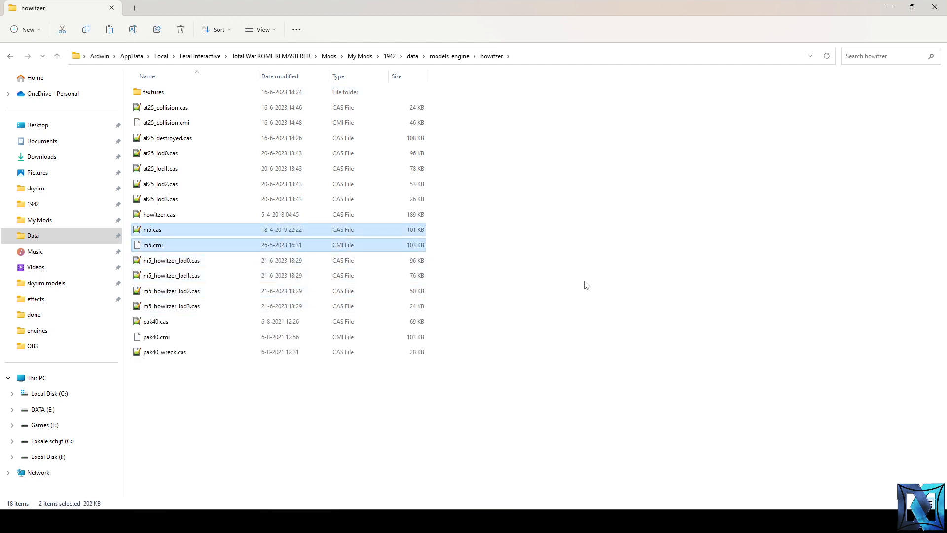
{"action": "key", "text": "Delete"}
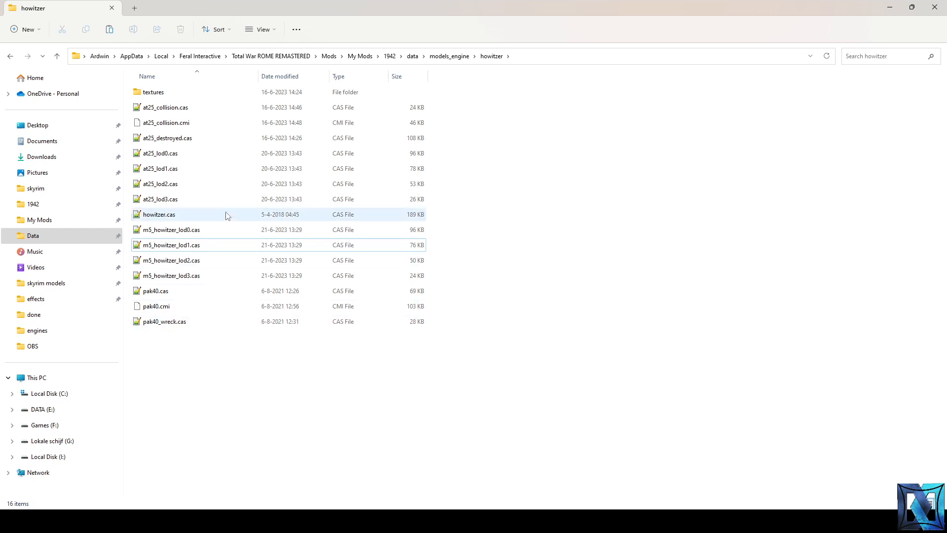
- Copy the file name m5_howitzer_lod0 and use it to replace m5 in the first engine_model line of m5_howitzer in descr_engines.txt
{"action": "left_click", "coordinate": [220, 231]}
{"action": "key", "text": "F2"}
{"action": "key", "text": "ctrl+c"}
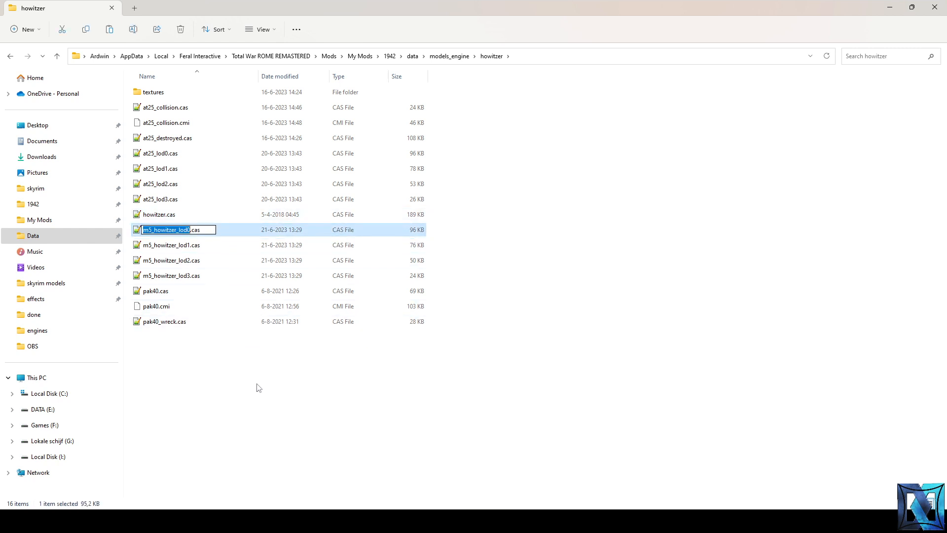
{"action": "key", "text": "Escape"}
{"action": "key", "text": "alt+Tab"}
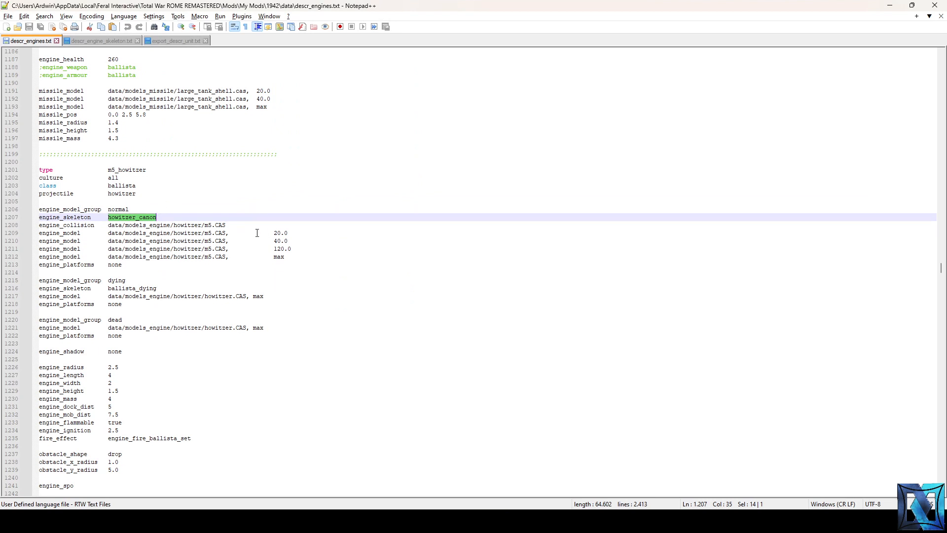
{"action": "double_click", "coordinate": [209, 232]}
{"action": "key", "text": "ctrl+v"}
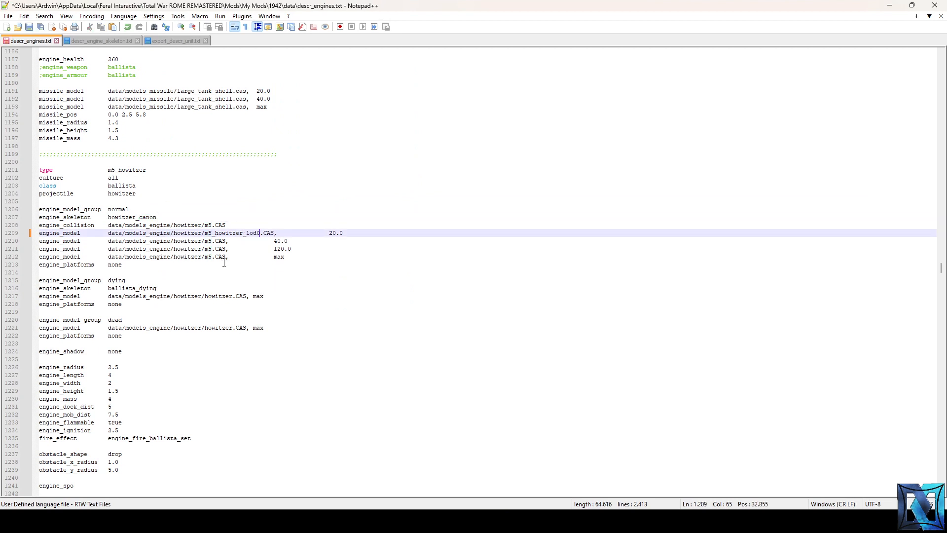
- Change the first engine_model line's file extension to lowercase cas and remove the extra spacing before 20.0
{"action": "key", "text": "Delete"}
{"action": "key", "text": "Delete"}
{"action": "type", "text": "cas"}
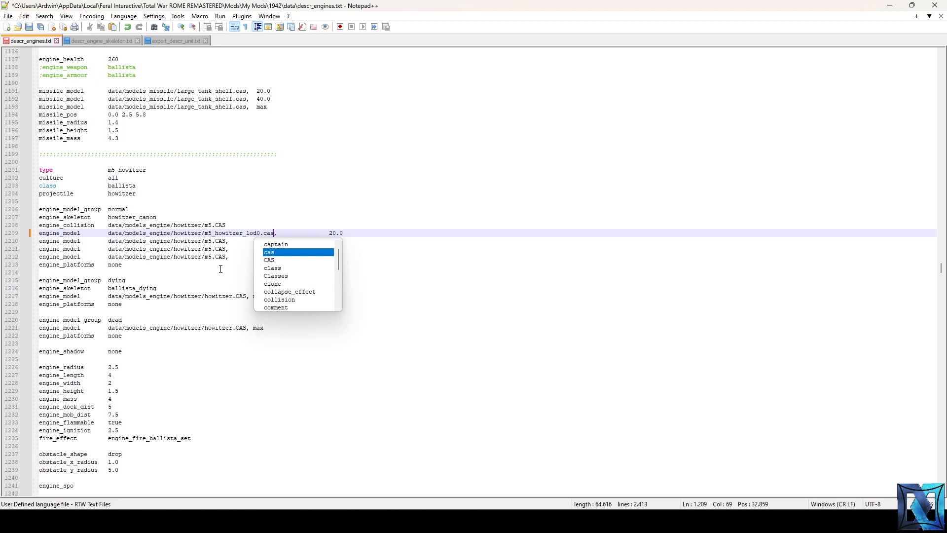
{"action": "key", "text": "Escape"}
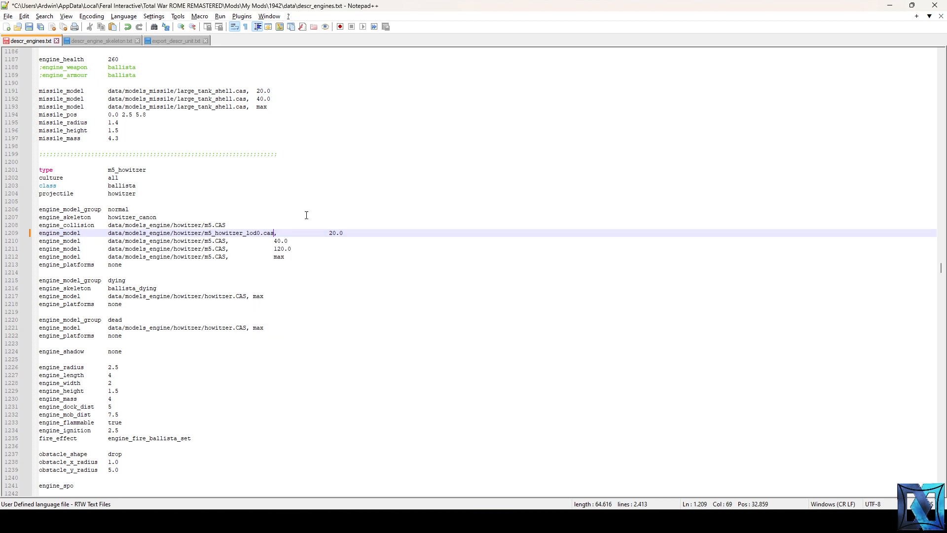
{"action": "left_click", "coordinate": [330, 233]}
{"action": "key", "text": "BackSpace"}
{"action": "key", "text": "BackSpace"}
{"action": "key", "text": "BackSpace"}
- Replace m5 in the remaining three normal-group engine_model lines of m5_howitzer with m5_howitzer_lod1, m5_howitzer_lod2 and m5_howitzer_lod3
{"action": "double_click", "coordinate": [224, 234]}
{"action": "key", "text": "ctrl+c"}
{"action": "double_click", "coordinate": [208, 241]}
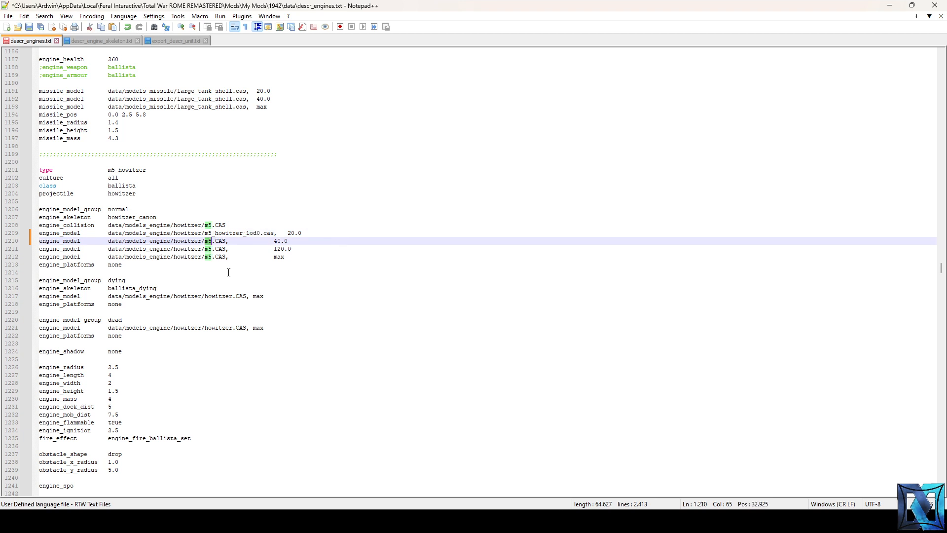
{"action": "key", "text": "ctrl+v"}
{"action": "double_click", "coordinate": [208, 249]}
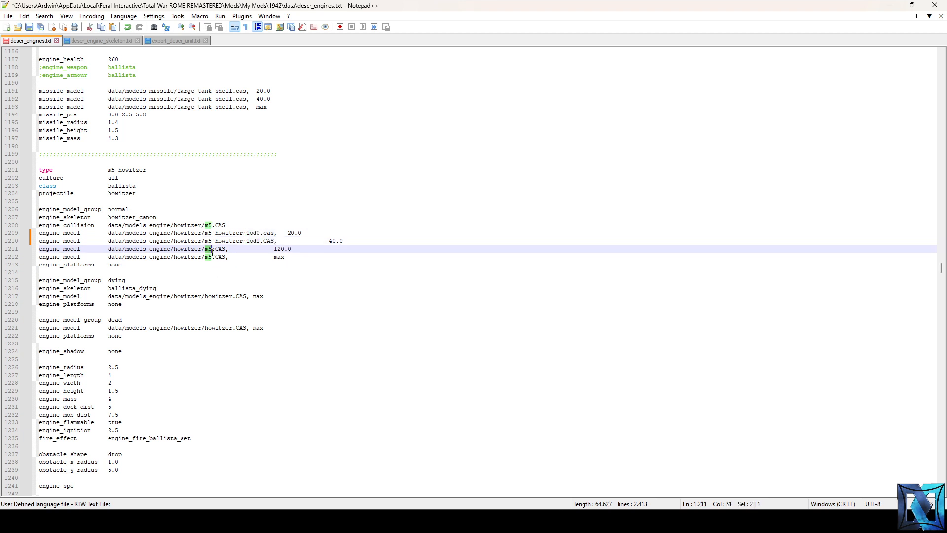
{"action": "key", "text": "ctrl+v"}
{"action": "double_click", "coordinate": [208, 257]}
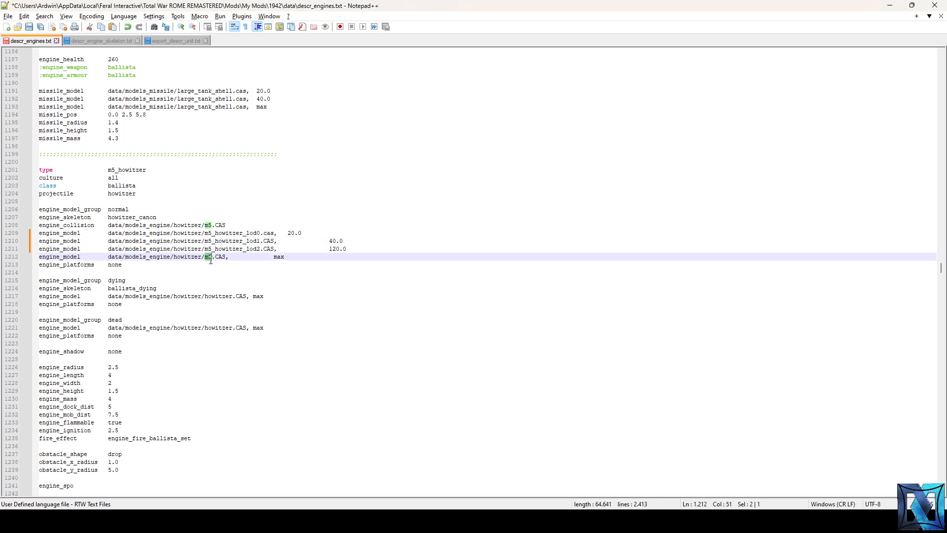
{"action": "key", "text": "ctrl+v"}
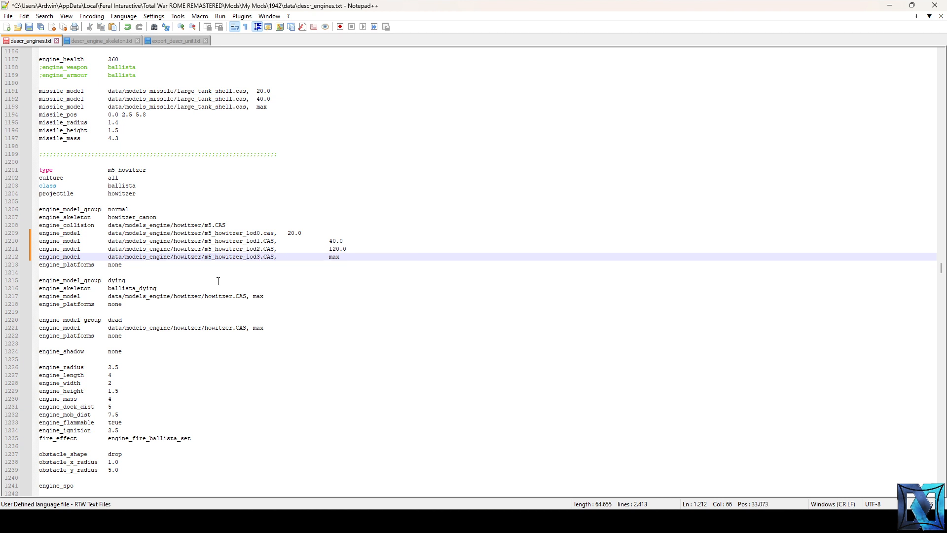
- Change the file extensions of the lod1, lod2 and lod3 engine_model lines to lowercase cas and save descr_engines.txt
{"action": "key", "text": "alt+shift+Up"}
{"action": "key", "text": "alt+shift+Up"}
{"action": "key", "text": "alt+shift+Right"}
{"action": "key", "text": "alt+shift+Right"}
{"action": "key", "text": "alt+shift+Right"}
{"action": "type", "text": "cas"}
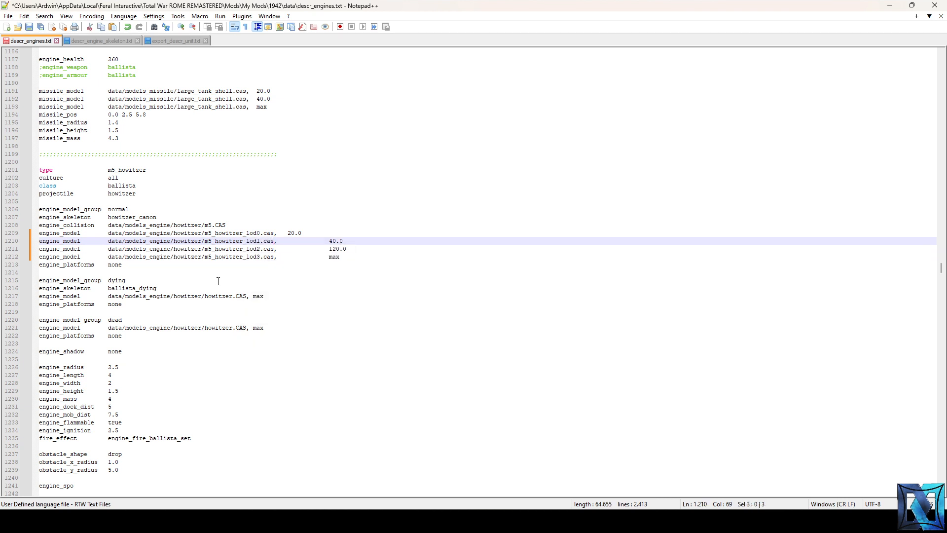
{"action": "key", "text": "ctrl+s"}
- Remove the extra spacing before 40.0, 120.0 and max so they align with 20.0, and save the file
{"action": "left_click_drag", "start_coordinate": [288, 248], "coordinate": [287, 241]}
{"action": "key", "text": "Left"}
{"action": "key", "text": "Delete"}
{"action": "key", "text": "Delete"}
{"action": "key", "text": "Down"}
{"action": "key", "text": "Delete"}
{"action": "key", "text": "Delete"}
{"action": "key", "text": "Delete"}
{"action": "key", "text": "Down"}
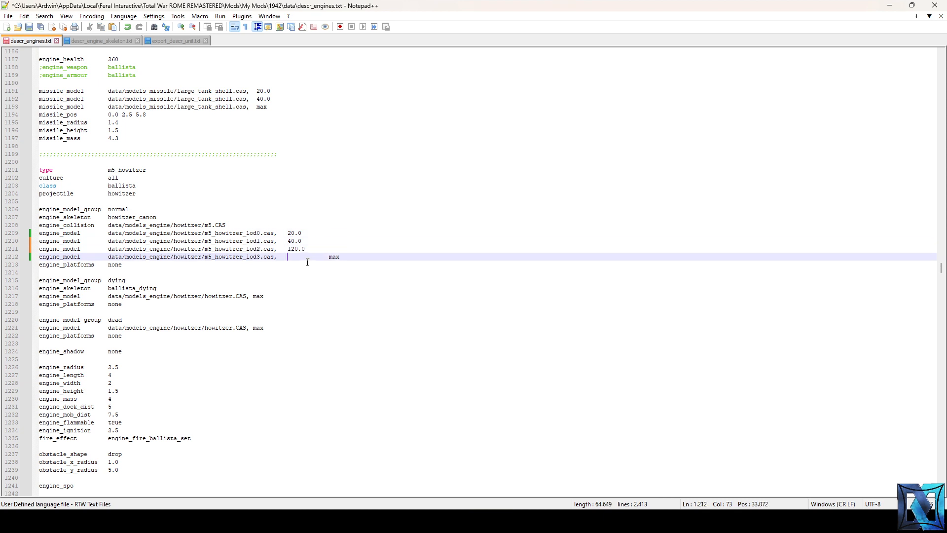
{"action": "key", "text": "Delete"}
{"action": "key", "text": "ctrl+s"}
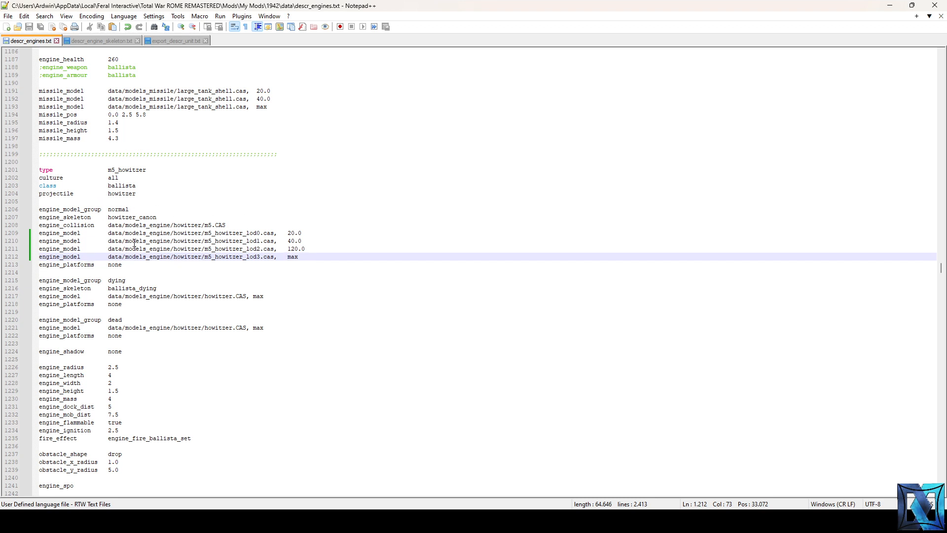
- Find the at25 engine entry and copy the engine_outline line from its normal model group
{"action": "scroll", "coordinate": [135, 243], "scroll_direction": "up", "scroll_amount": 20}
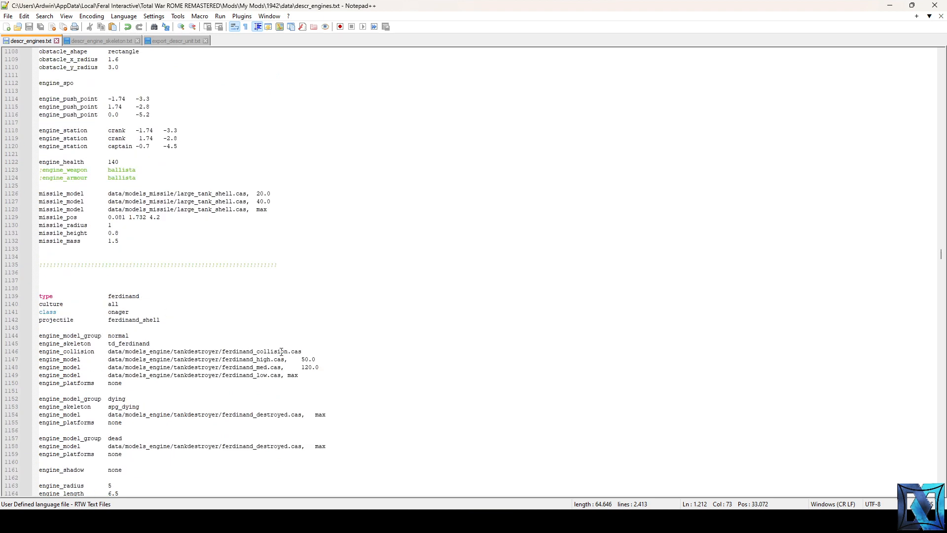
{"action": "scroll", "coordinate": [124, 364], "scroll_direction": "up", "scroll_amount": 20}
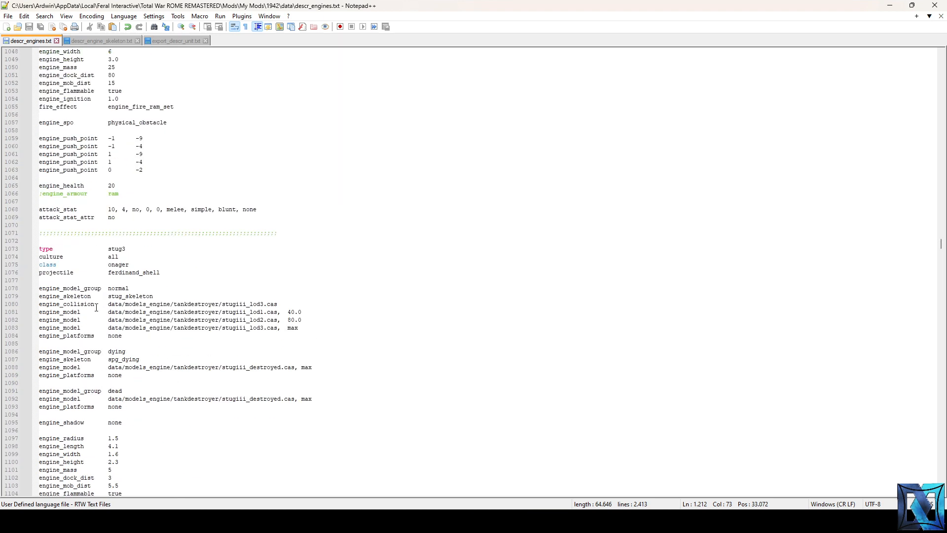
{"action": "scroll", "coordinate": [94, 308], "scroll_direction": "up", "scroll_amount": 20}
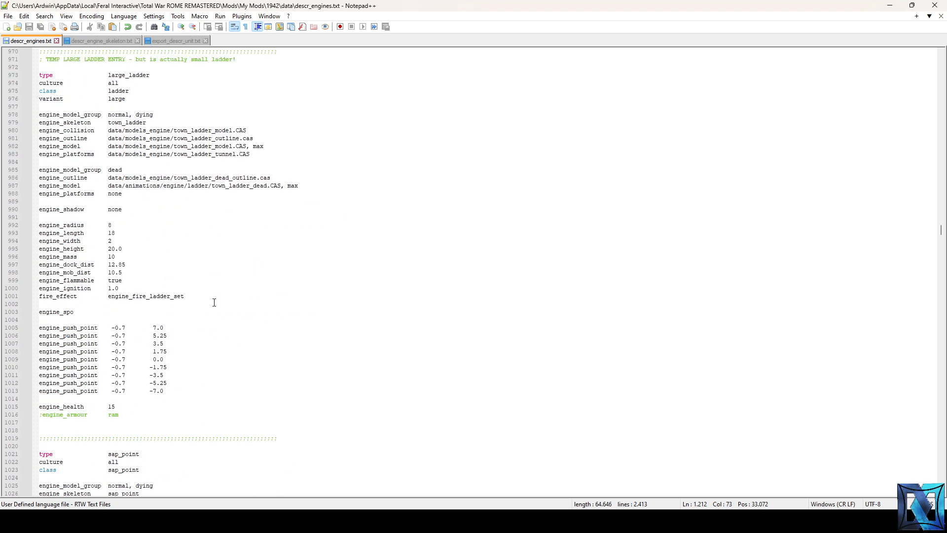
{"action": "double_click", "coordinate": [214, 302]}
{"action": "key", "text": "ctrl+f"}
{"action": "key", "text": "Return"}
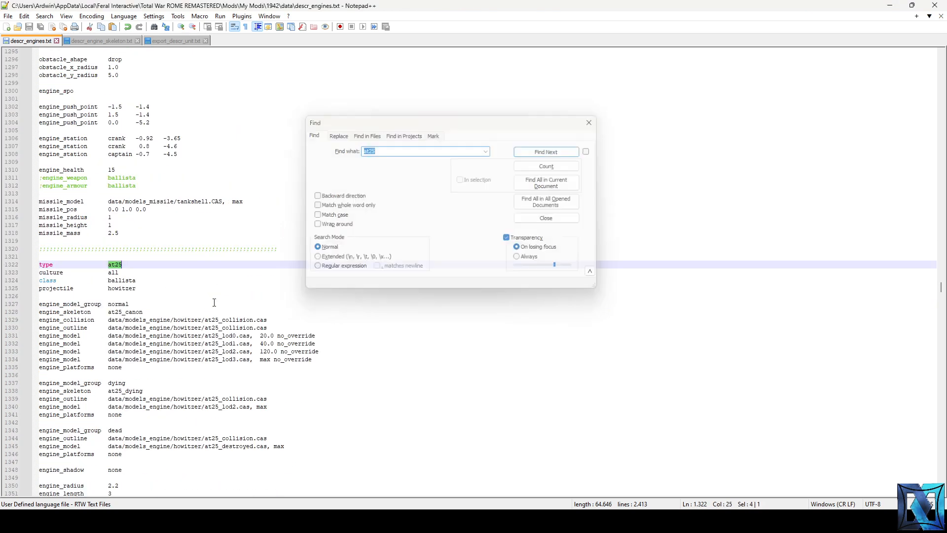
{"action": "key", "text": "Escape"}
{"action": "double_click", "coordinate": [63, 327]}
{"action": "left_click_drag", "start_coordinate": [266, 328], "coordinate": [24, 325]}
{"action": "key", "text": "ctrl+c"}
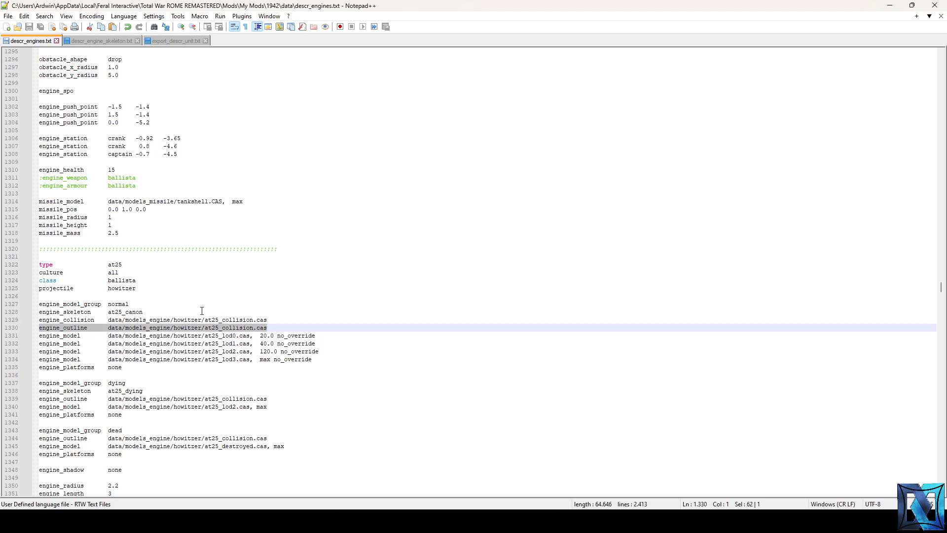
- Paste the copied engine_outline line directly below the engine_collision line in m5_howitzer's normal model group
{"action": "scroll", "coordinate": [202, 311], "scroll_direction": "up", "scroll_amount": 20}
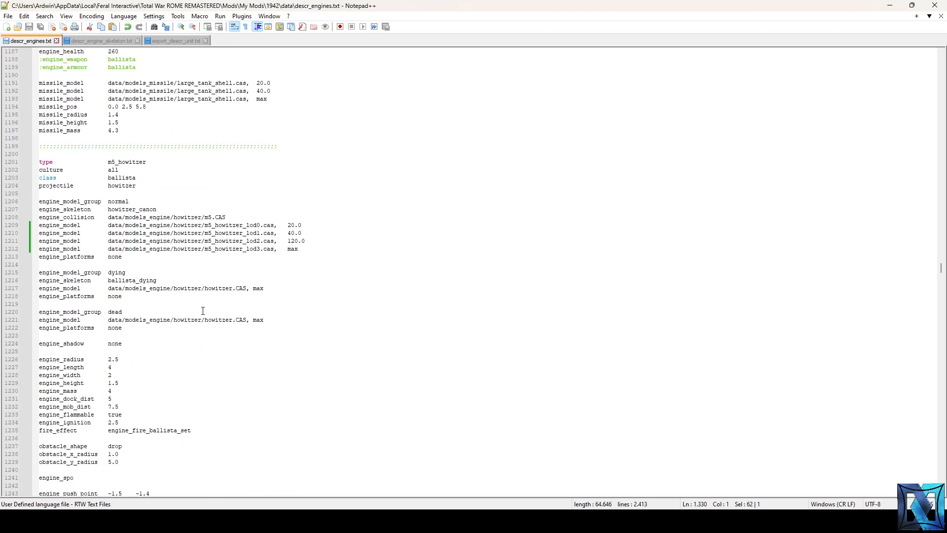
{"action": "left_click", "coordinate": [197, 282]}
{"action": "scroll", "coordinate": [251, 232], "scroll_direction": "down", "scroll_amount": 20}
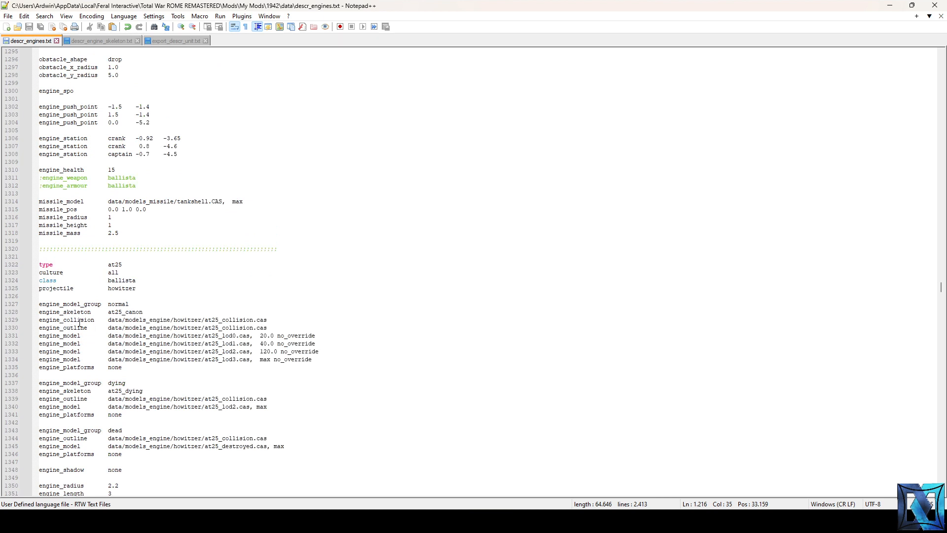
{"action": "scroll", "coordinate": [80, 323], "scroll_direction": "up", "scroll_amount": 20}
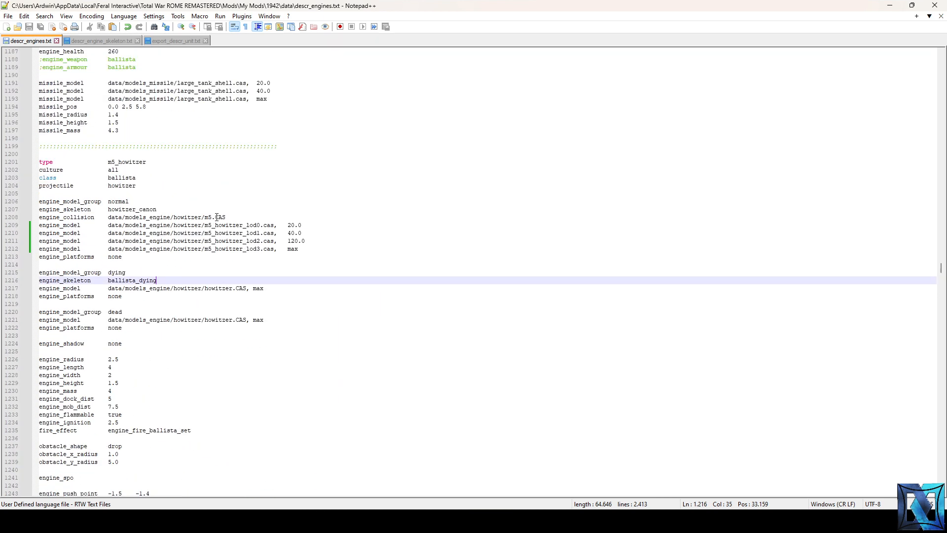
{"action": "left_click", "coordinate": [240, 217]}
{"action": "key", "text": "Return"}
{"action": "key", "text": "ctrl+v"}
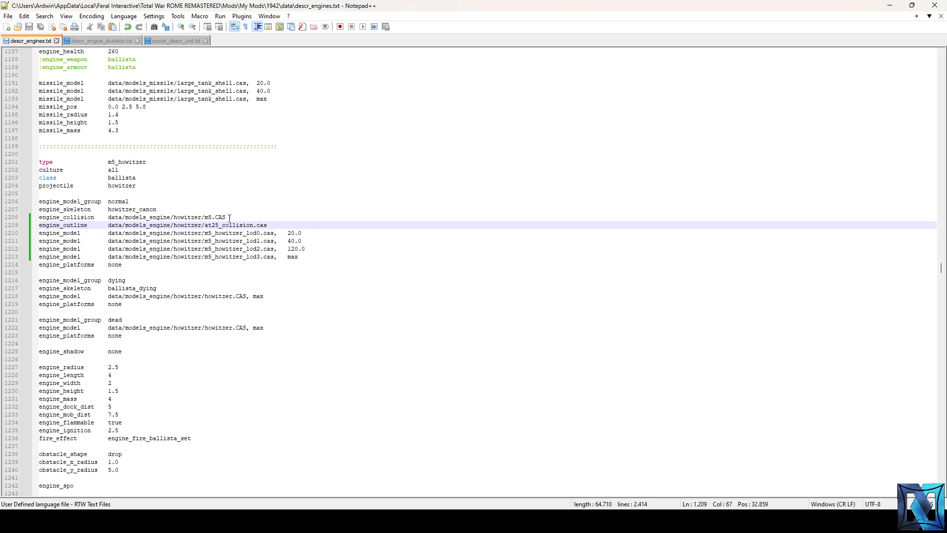
- Point m5_howitzer's engine_outline and engine_collision lines to m5_howitzer_collision.cas and save the file
{"action": "left_click_drag", "start_coordinate": [205, 235], "coordinate": [224, 225]}
{"action": "type", "text": "m5_howitzer"}
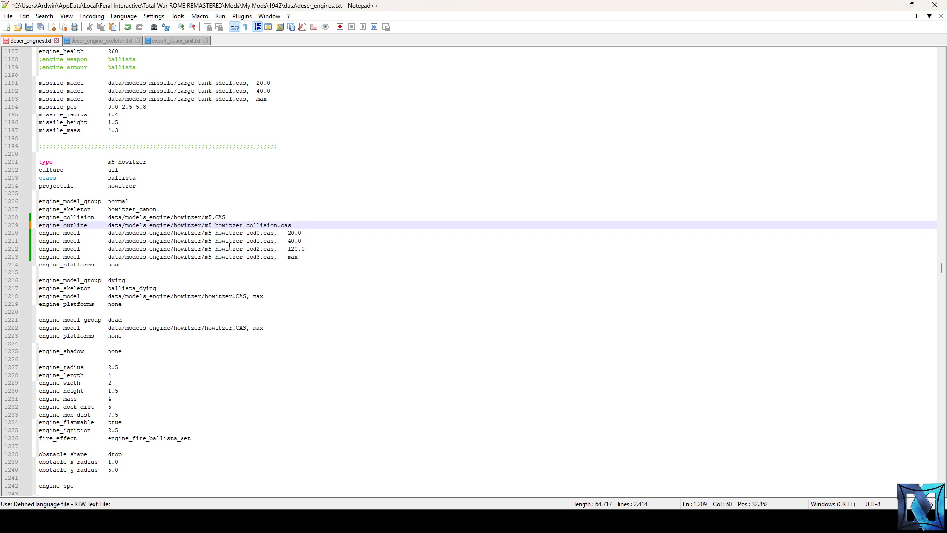
{"action": "left_click_drag", "start_coordinate": [299, 227], "coordinate": [227, 218]}
{"action": "key", "text": "ctrl+c"}
{"action": "key", "text": "ctrl+v"}
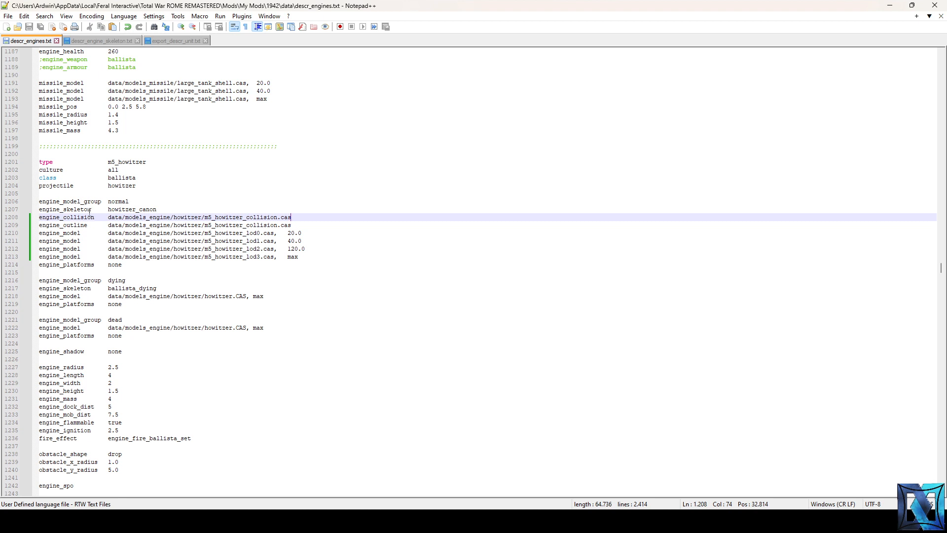
{"action": "left_click", "coordinate": [299, 226]}
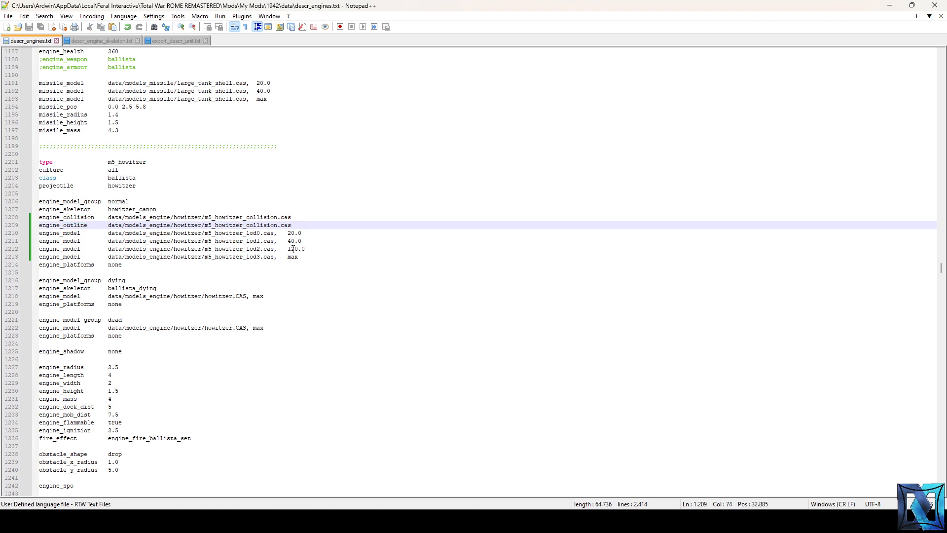
- Switch to 3ds Max and start a new empty scene, discarding all objects of the M5 Howitzer scene
{"action": "key", "text": "alt+Tab"}
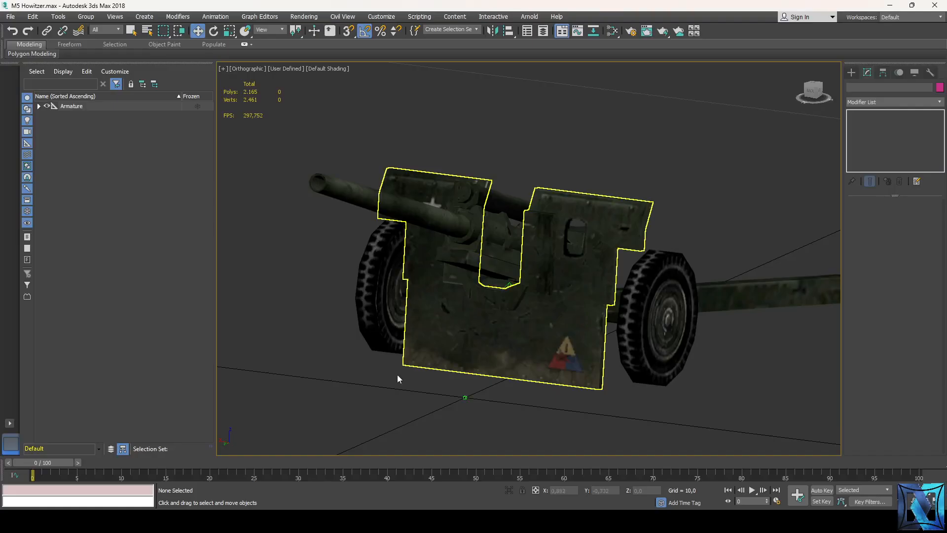
{"action": "left_click", "coordinate": [10, 16]}
{"action": "left_click", "coordinate": [143, 39]}
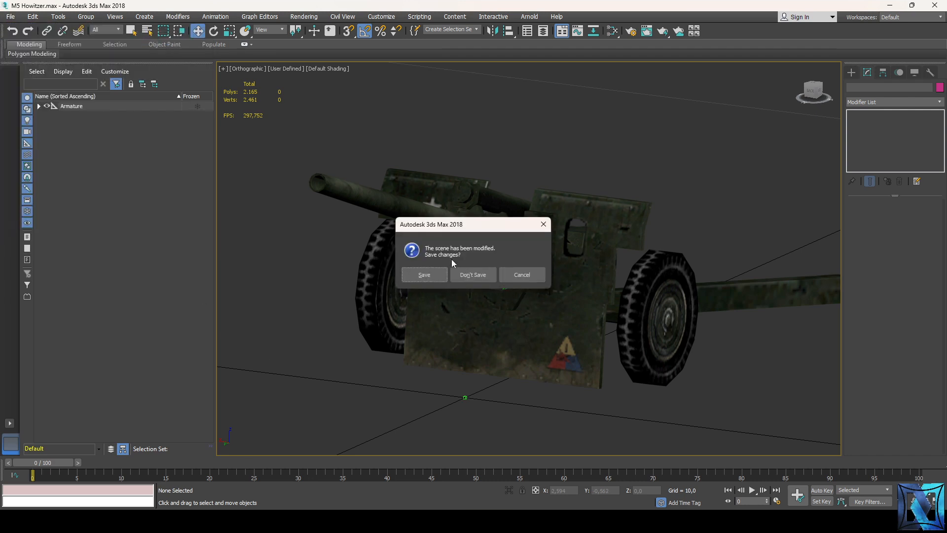
{"action": "left_click", "coordinate": [516, 272]}
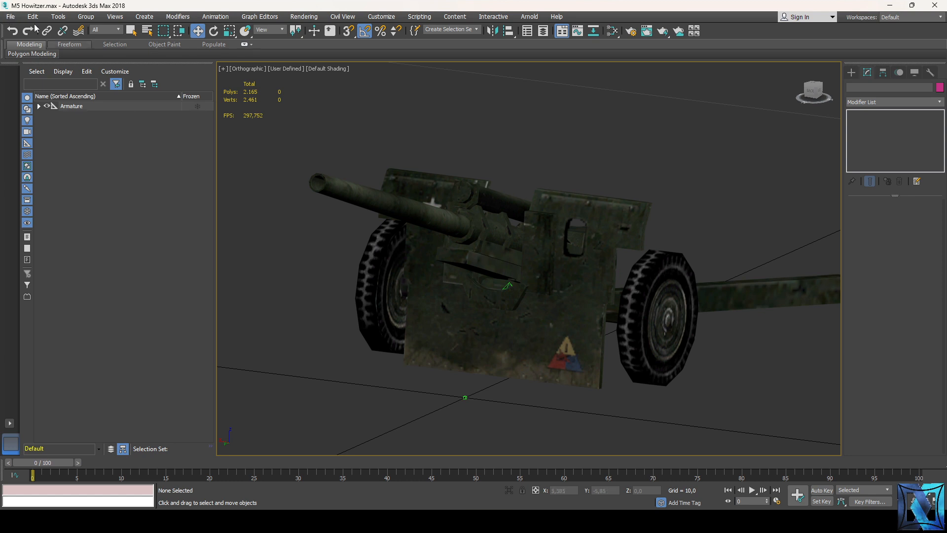
{"action": "left_click", "coordinate": [9, 17]}
{"action": "left_click", "coordinate": [9, 18]}
{"action": "left_click", "coordinate": [5, 19]}
{"action": "mouse_move", "coordinate": [18, 35]}
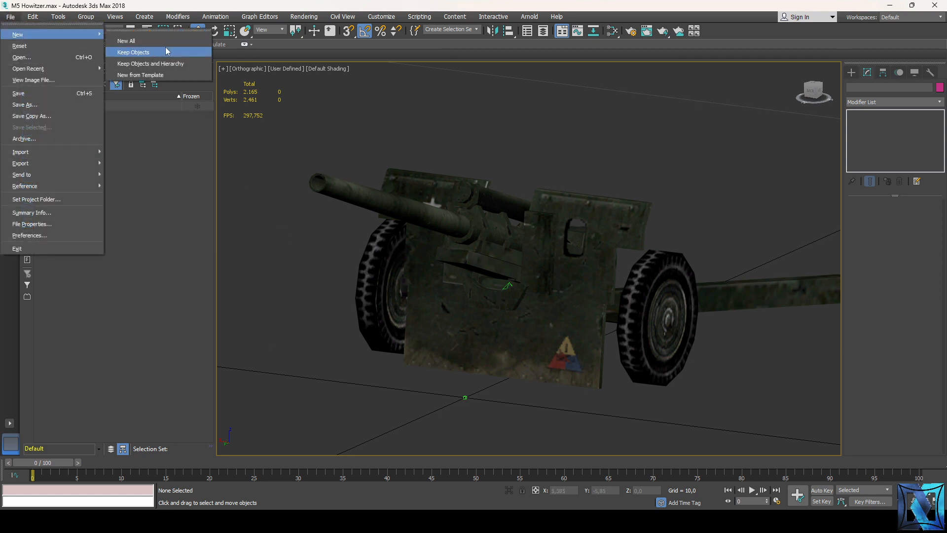
{"action": "left_click", "coordinate": [123, 35]}
- Start a file import with the OpenCOLLADA (*.DAE) format and go to the IWTE_v23_02_C\to_dae folder
{"action": "left_click", "coordinate": [9, 17]}
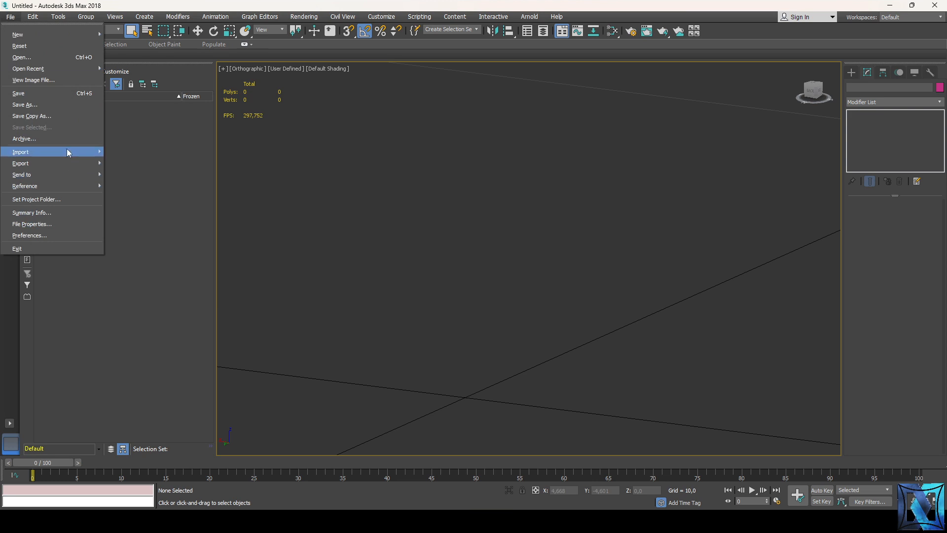
{"action": "mouse_move", "coordinate": [69, 152]}
{"action": "left_click", "coordinate": [143, 158]}
{"action": "left_click", "coordinate": [310, 446]}
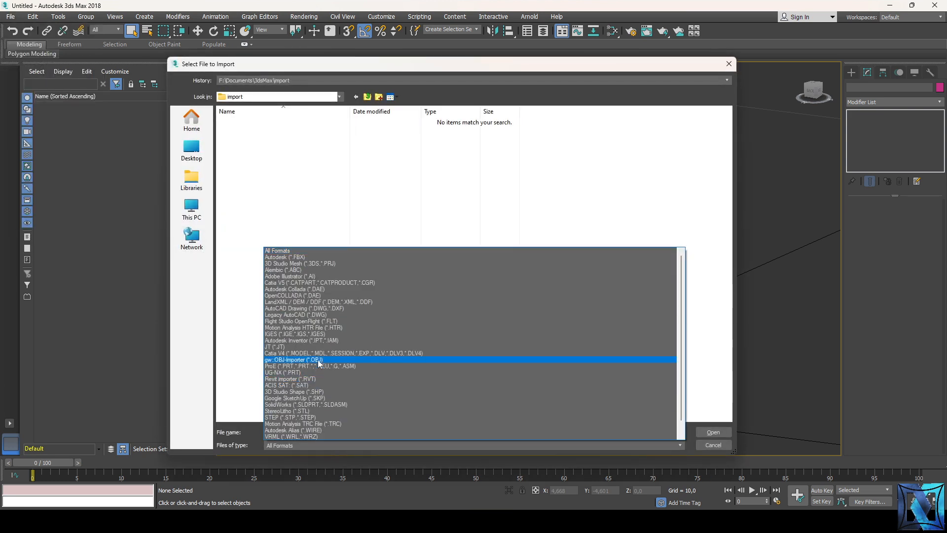
{"action": "left_click", "coordinate": [326, 295]}
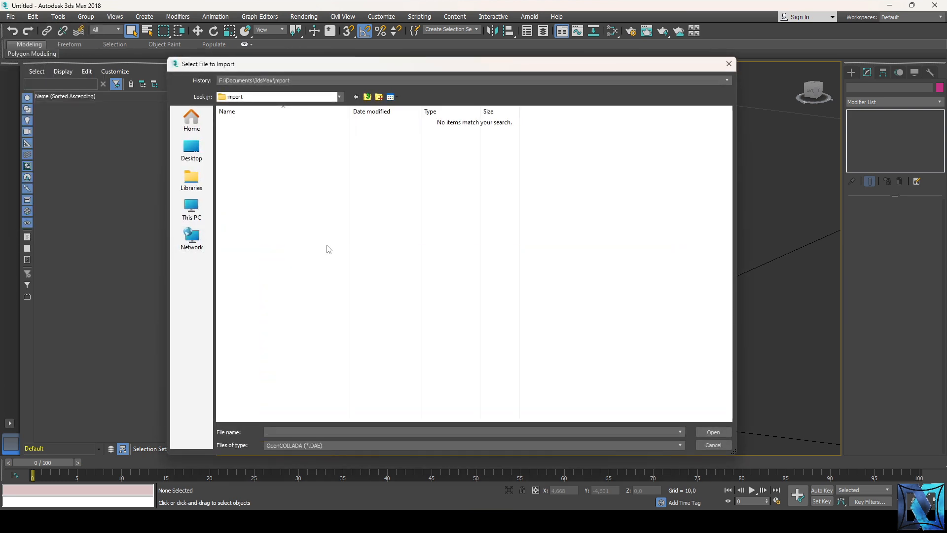
{"action": "left_click", "coordinate": [357, 81]}
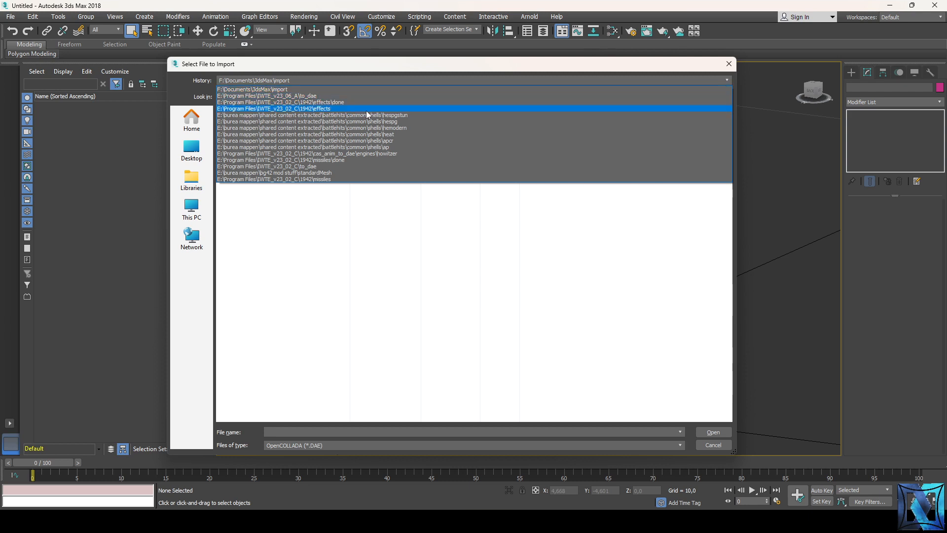
{"action": "left_click", "coordinate": [359, 167]}
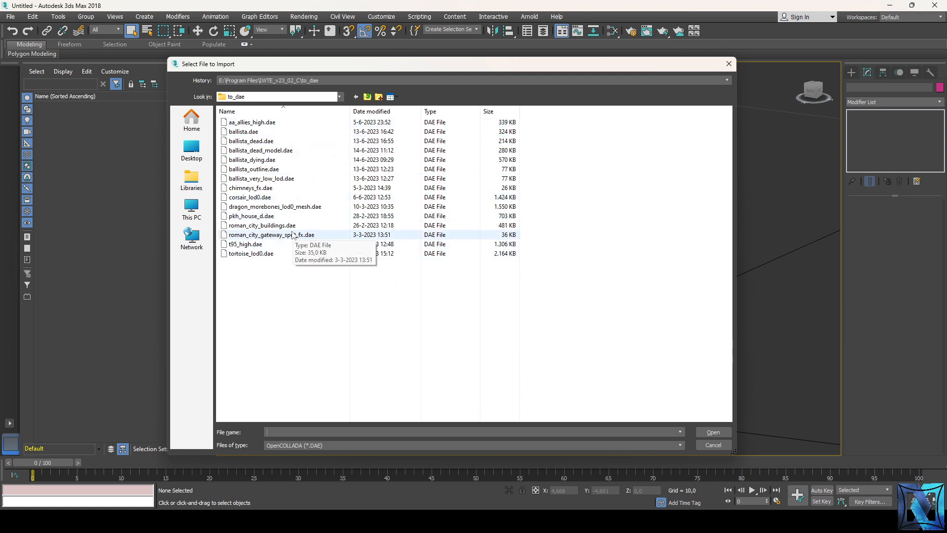
- Search the IWTE_v23_02_C and IWTE_v23_06_A folders for a collision model in DAE format, and cancel the import
{"action": "left_click", "coordinate": [367, 96]}
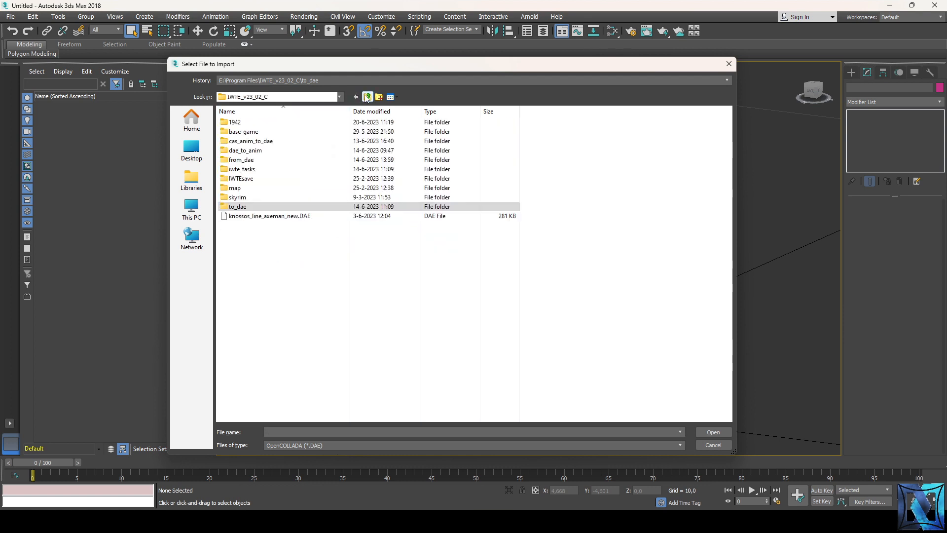
{"action": "double_click", "coordinate": [279, 122]}
{"action": "double_click", "coordinate": [282, 151]}
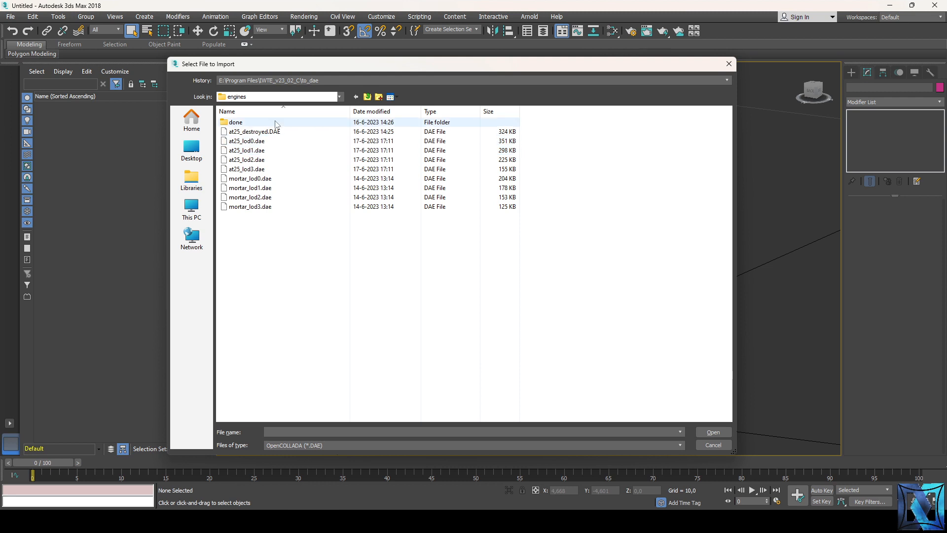
{"action": "double_click", "coordinate": [267, 122]}
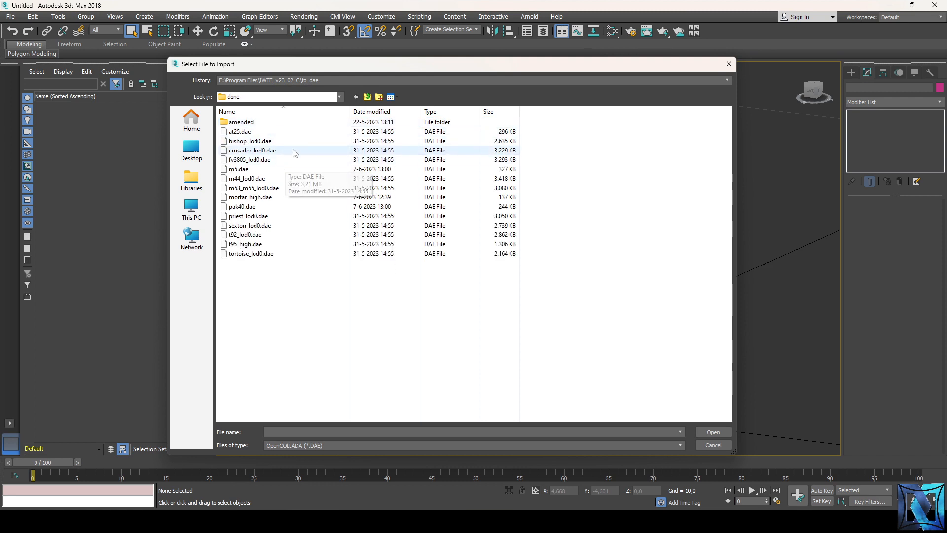
{"action": "left_click", "coordinate": [367, 97]}
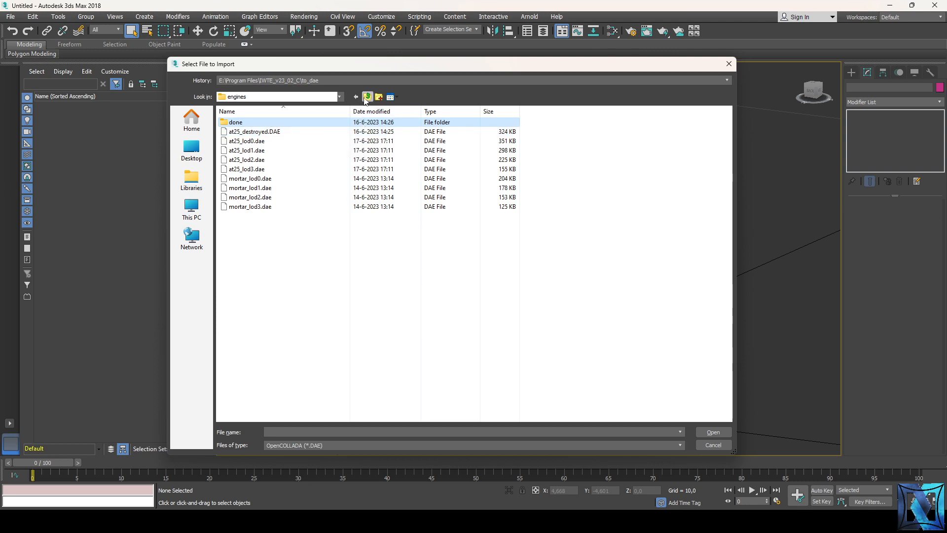
{"action": "left_click", "coordinate": [367, 97]}
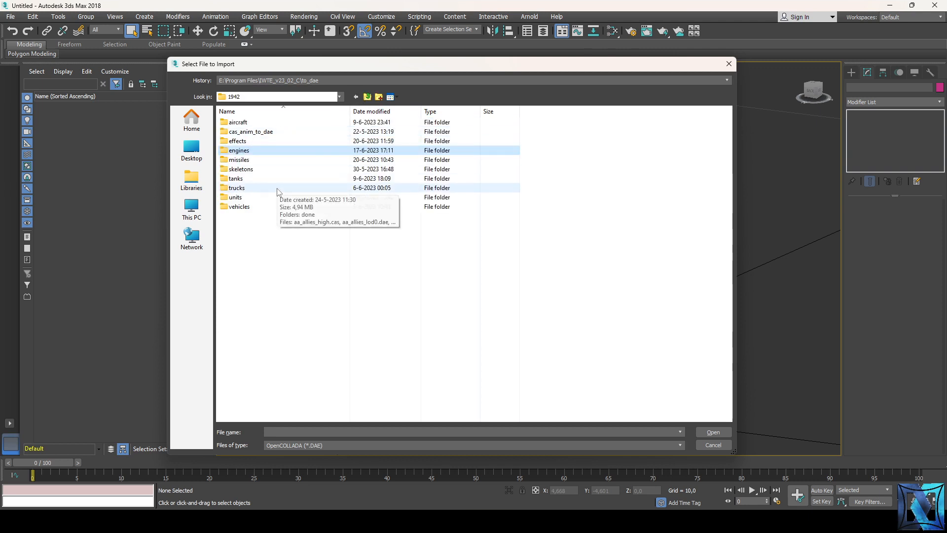
{"action": "left_click", "coordinate": [367, 96]}
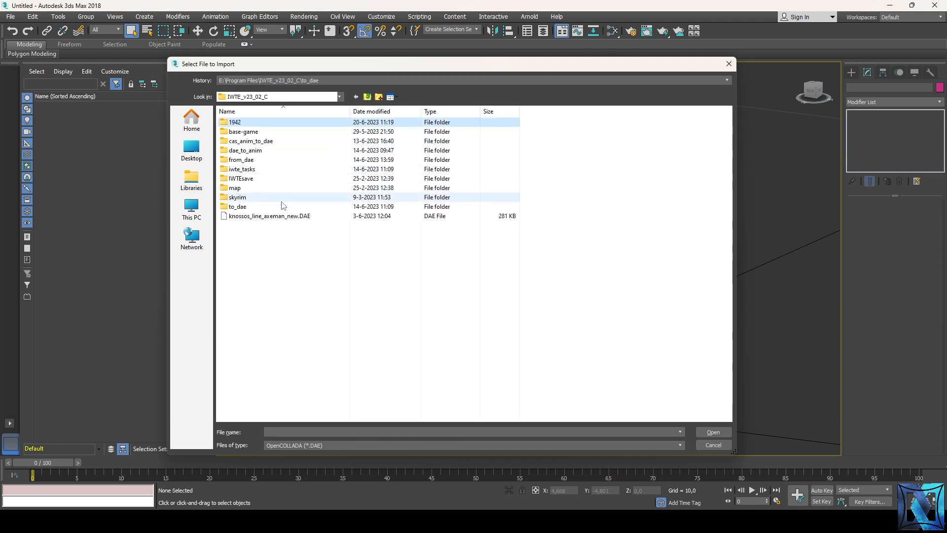
{"action": "double_click", "coordinate": [283, 206]}
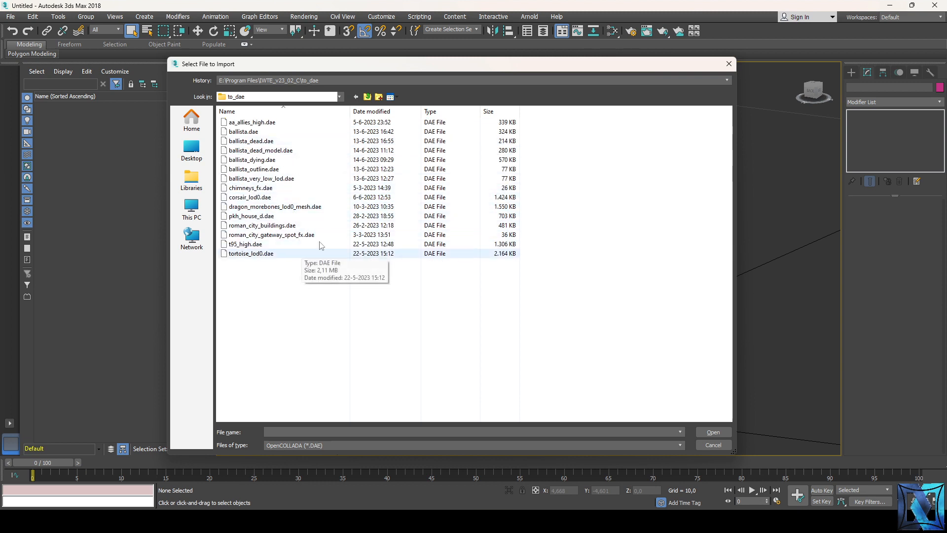
{"action": "left_click", "coordinate": [367, 97]}
{"action": "left_click", "coordinate": [367, 97]}
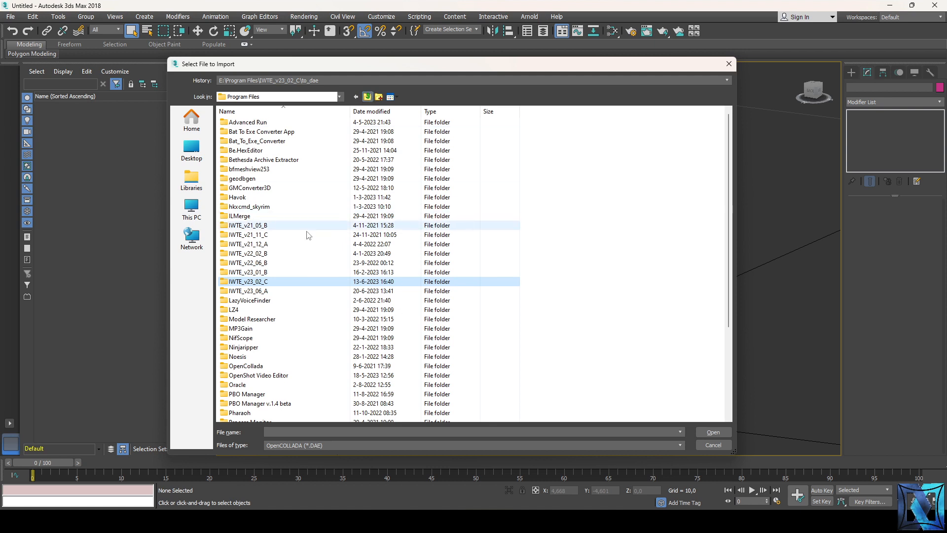
{"action": "double_click", "coordinate": [273, 291]}
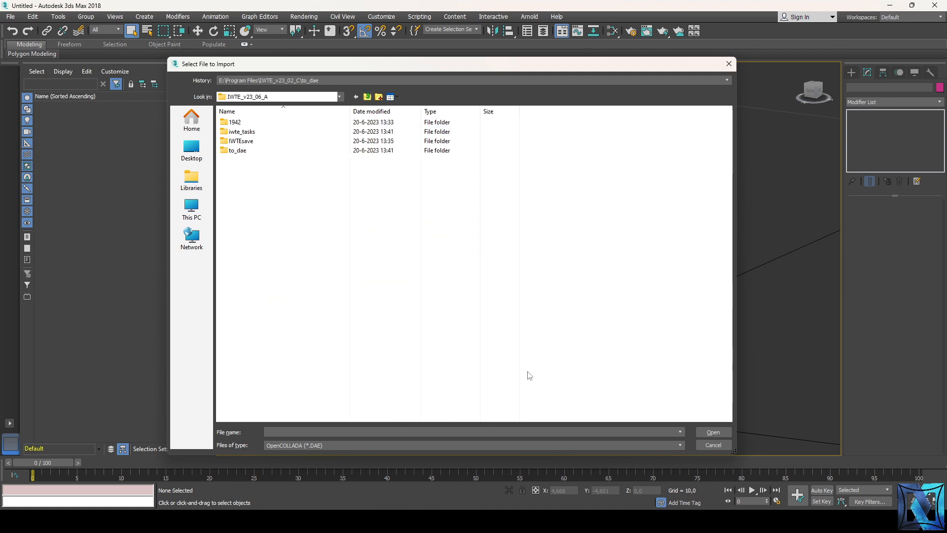
{"action": "left_click", "coordinate": [723, 448]}
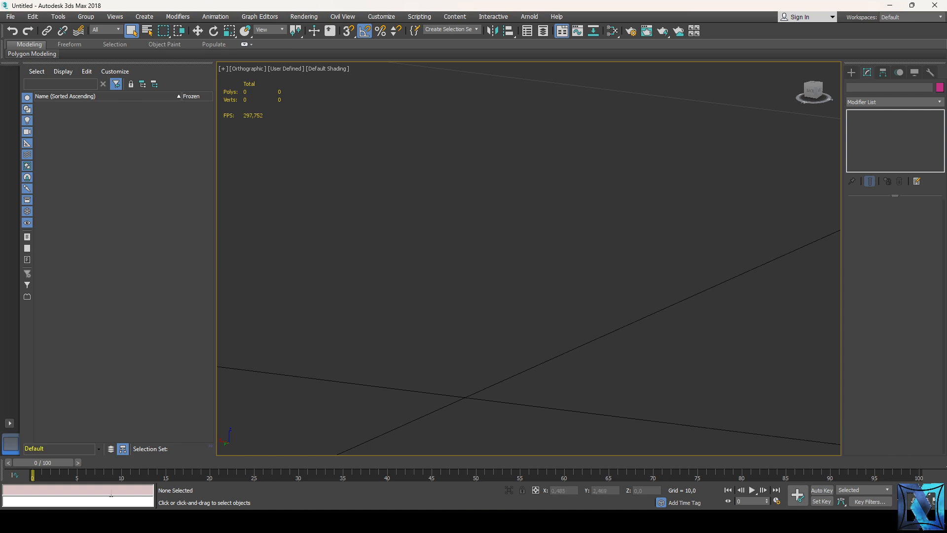
- Copy at25_collision.cas from the mod's models_engine\howitzer folder into the IWTE_v23_06_A\1942\engines folder
{"action": "left_click", "coordinate": [106, 520]}
{"action": "left_click", "coordinate": [65, 482]}
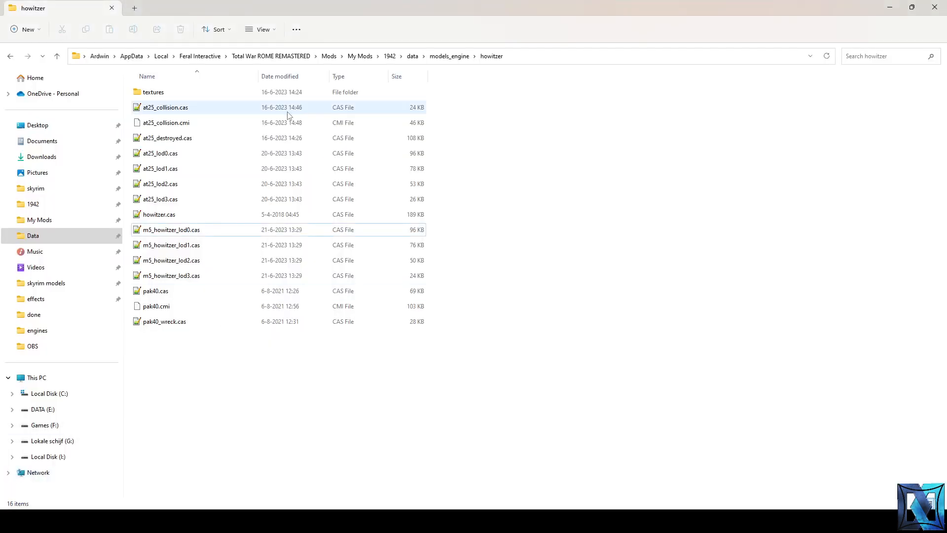
{"action": "left_click", "coordinate": [180, 108]}
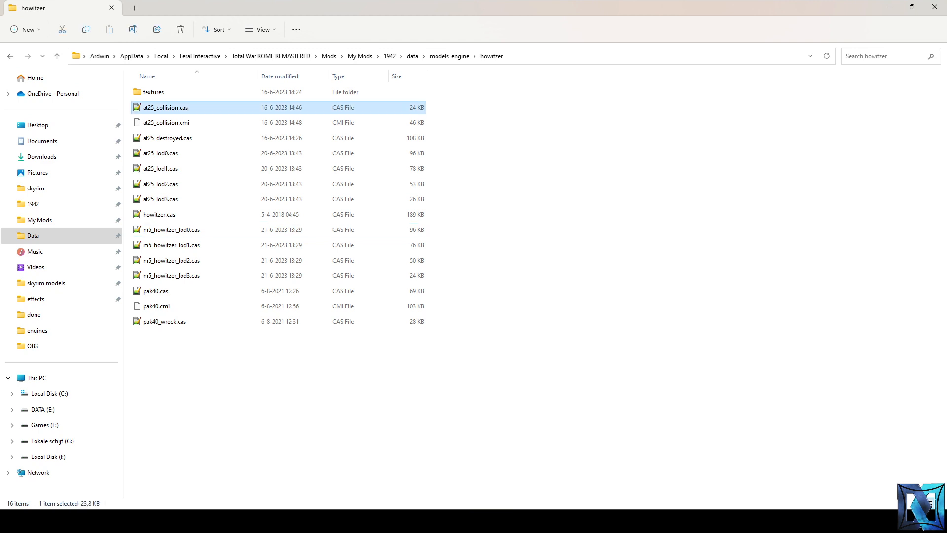
{"action": "left_click", "coordinate": [106, 519]}
{"action": "left_click", "coordinate": [129, 482]}
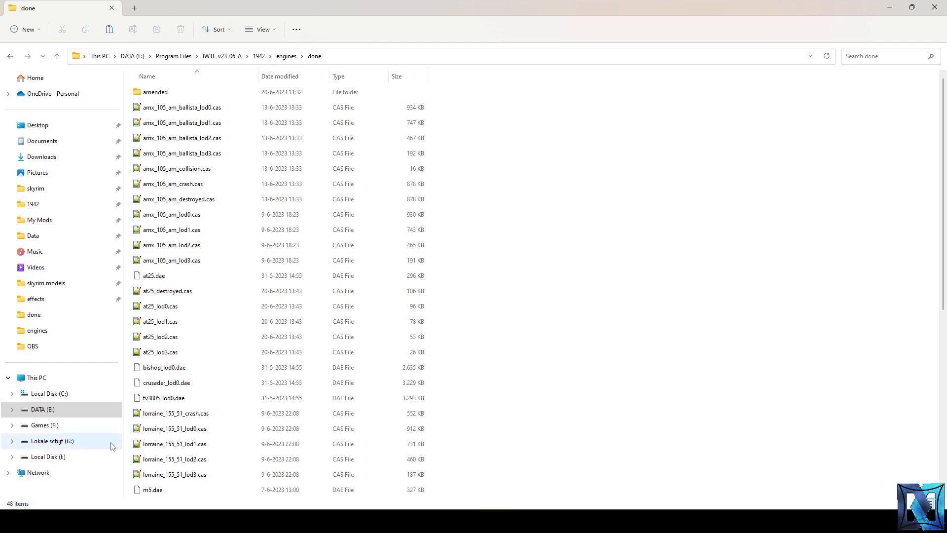
{"action": "left_click", "coordinate": [286, 57]}
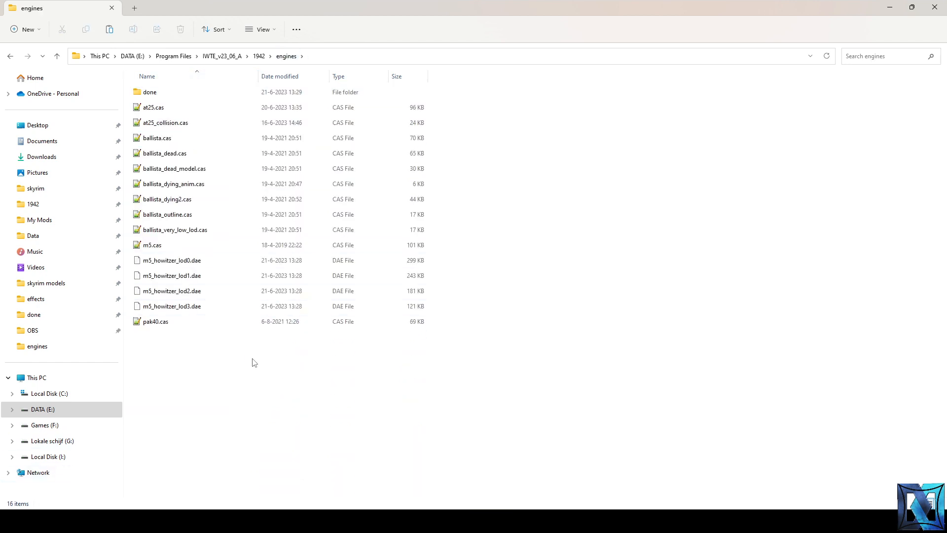
- Switch to IWTE and start a cas_mesh to dae directory conversion with 1942\engines as the source folder
{"action": "left_click", "coordinate": [211, 521]}
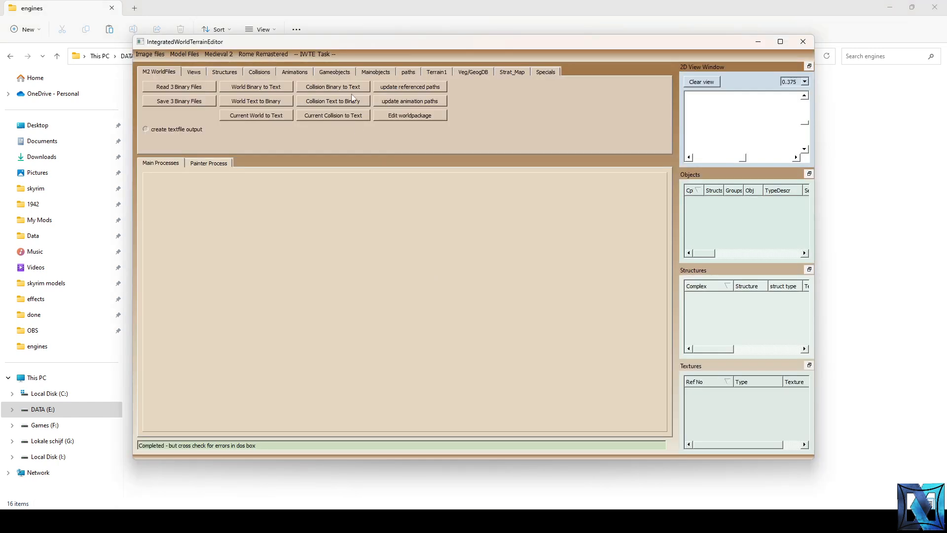
{"action": "left_click", "coordinate": [190, 54]}
{"action": "mouse_move", "coordinate": [217, 65]}
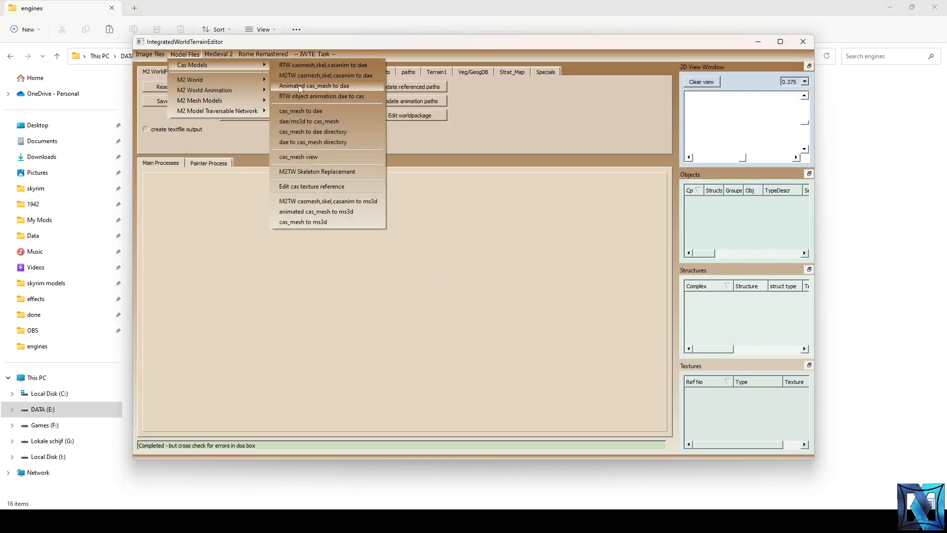
{"action": "left_click", "coordinate": [334, 132]}
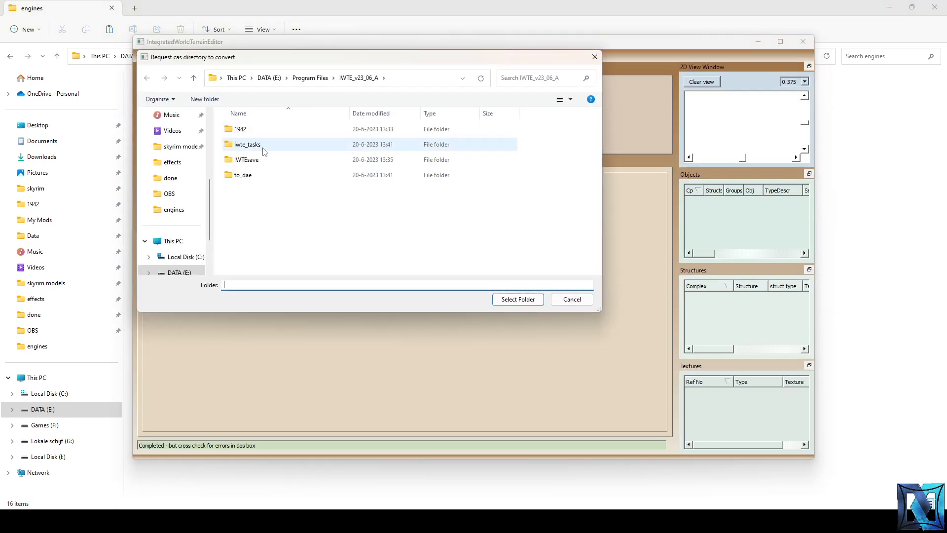
{"action": "double_click", "coordinate": [270, 175]}
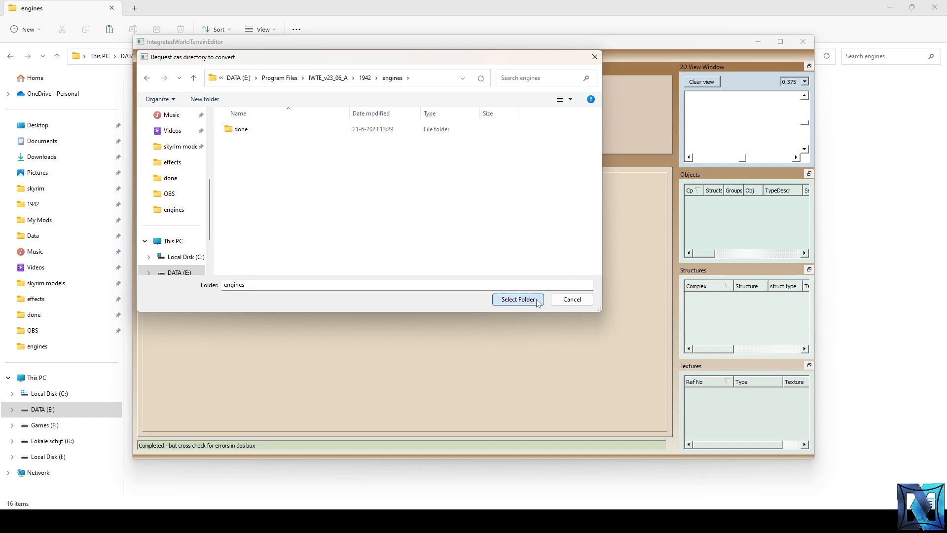
{"action": "left_click", "coordinate": [518, 299]}
- Set 1942\engines\done as the save directory for the converted DAE files and run the conversion
{"action": "double_click", "coordinate": [276, 129]}
{"action": "double_click", "coordinate": [277, 178]}
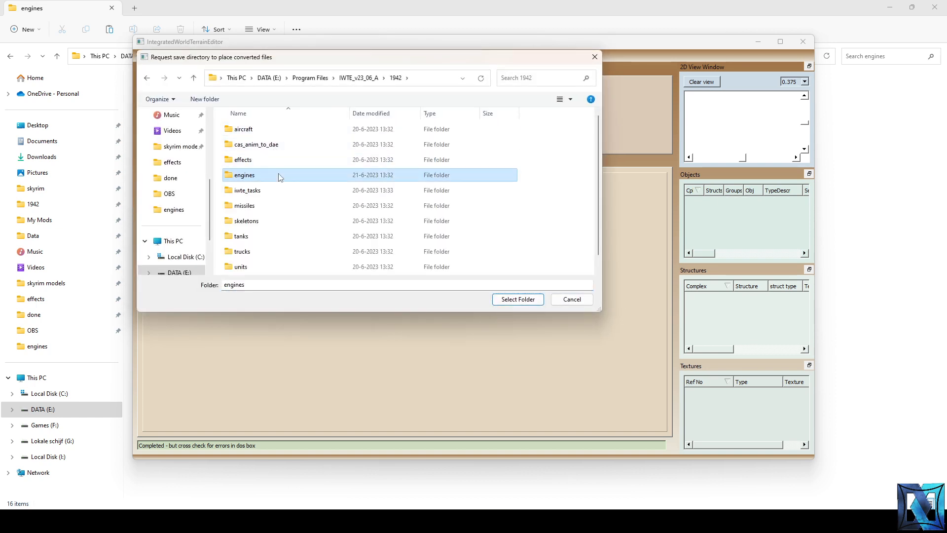
{"action": "left_click", "coordinate": [281, 130]}
{"action": "double_click", "coordinate": [281, 129]}
{"action": "left_click", "coordinate": [518, 299]}
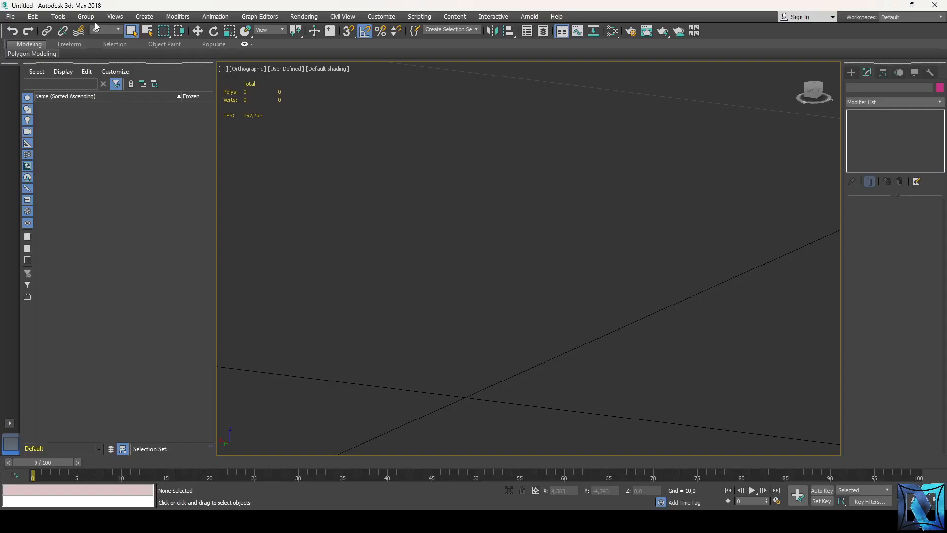
- Switch to 3ds Max, start a file import and go to the IWTE_v23_06_A\1942\engines\done folder
{"action": "left_click", "coordinate": [10, 16]}
{"action": "left_click", "coordinate": [121, 159]}
{"action": "left_click", "coordinate": [346, 81]}
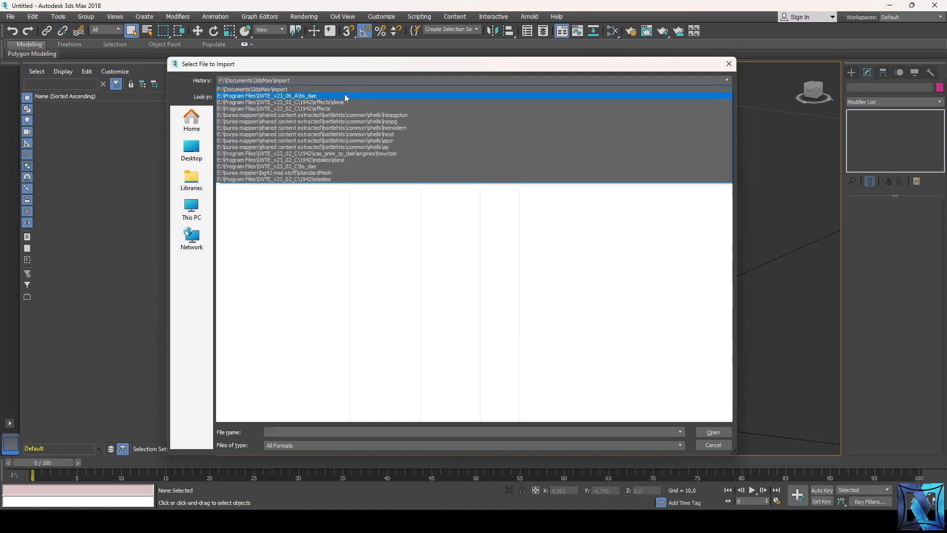
{"action": "left_click", "coordinate": [346, 96]}
{"action": "left_click", "coordinate": [367, 97]}
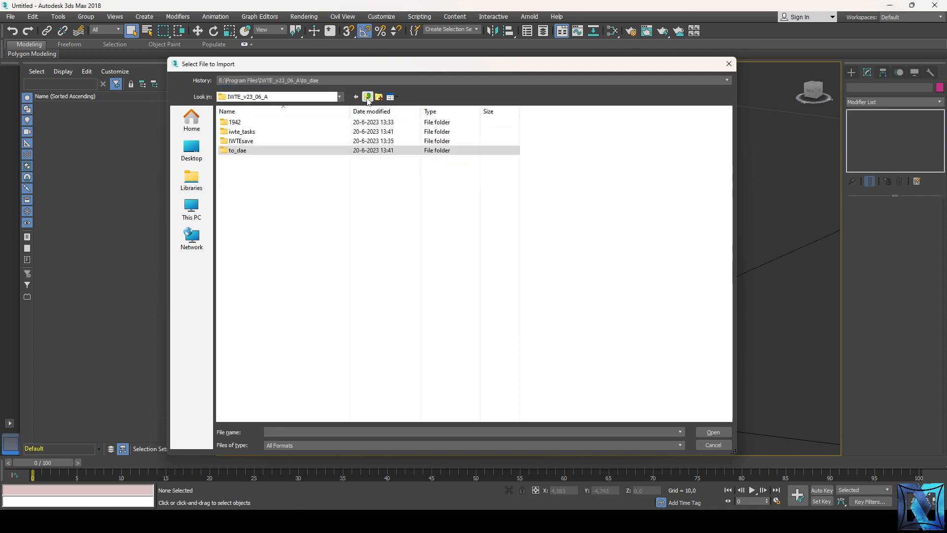
{"action": "double_click", "coordinate": [297, 126]}
{"action": "double_click", "coordinate": [276, 153]}
{"action": "double_click", "coordinate": [270, 122]}
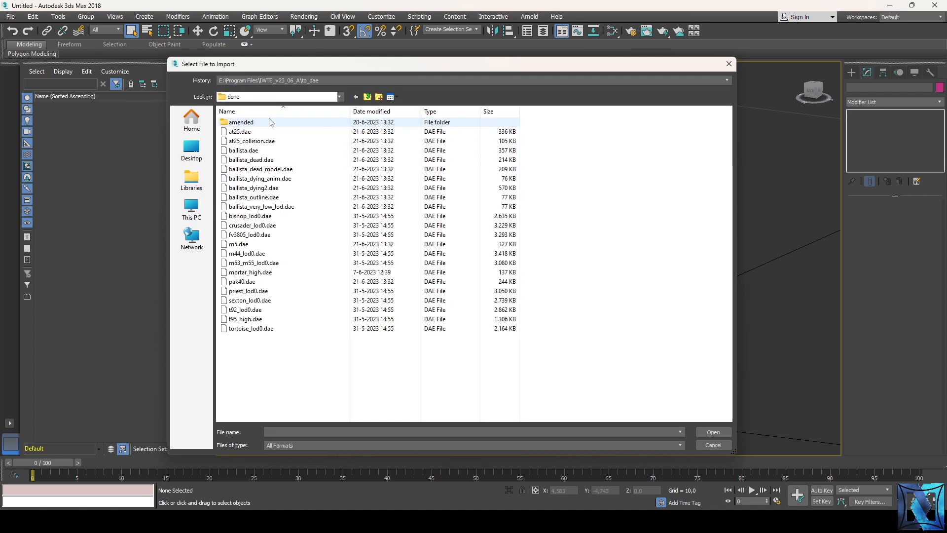
- Import at25_collision.dae using the OpenCOLLADA (*.DAE) format
{"action": "left_click", "coordinate": [261, 141]}
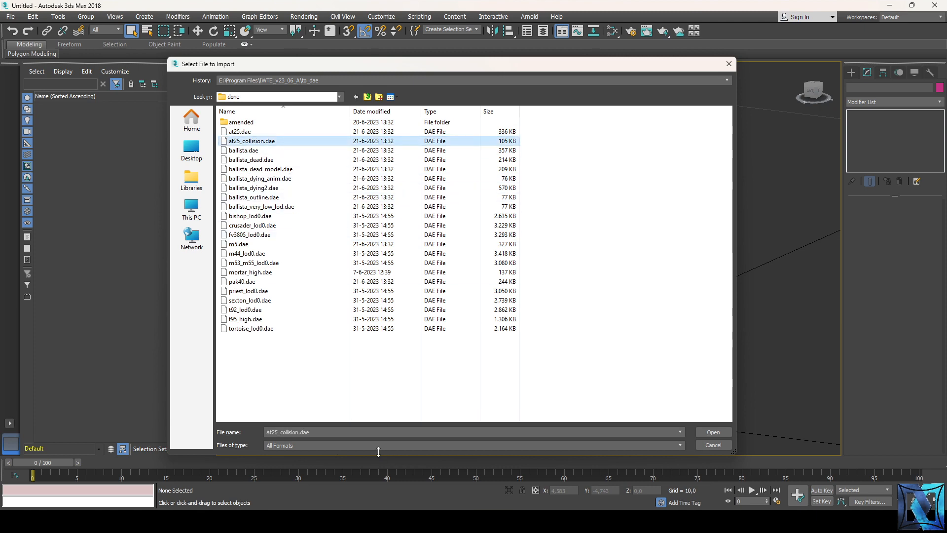
{"action": "left_click", "coordinate": [378, 446]}
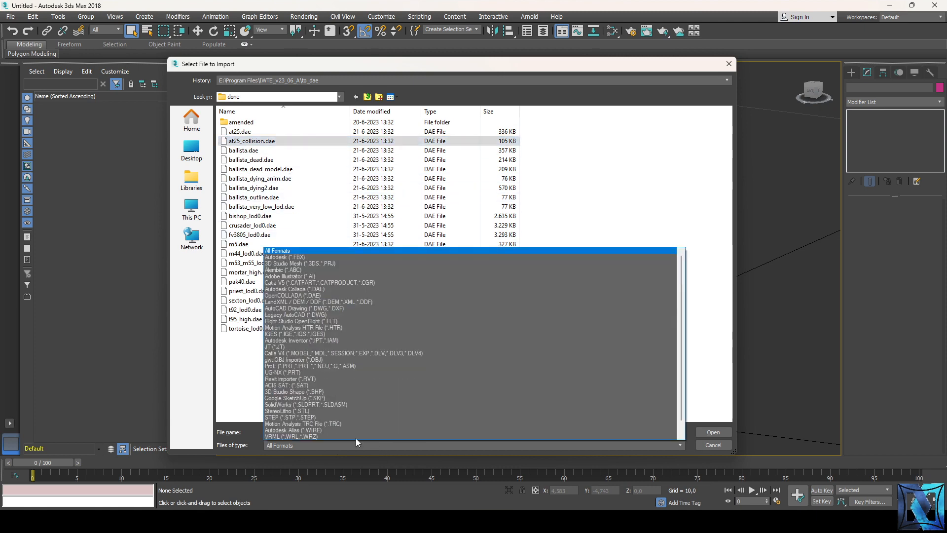
{"action": "left_click", "coordinate": [341, 296]}
{"action": "double_click", "coordinate": [272, 140]}
- Examine the imported AT25 collision model's shield, barrel and wheels from both sides, along with its polygon and vertex statistics
{"action": "scroll", "coordinate": [412, 312], "scroll_direction": "down", "scroll_amount": 3}
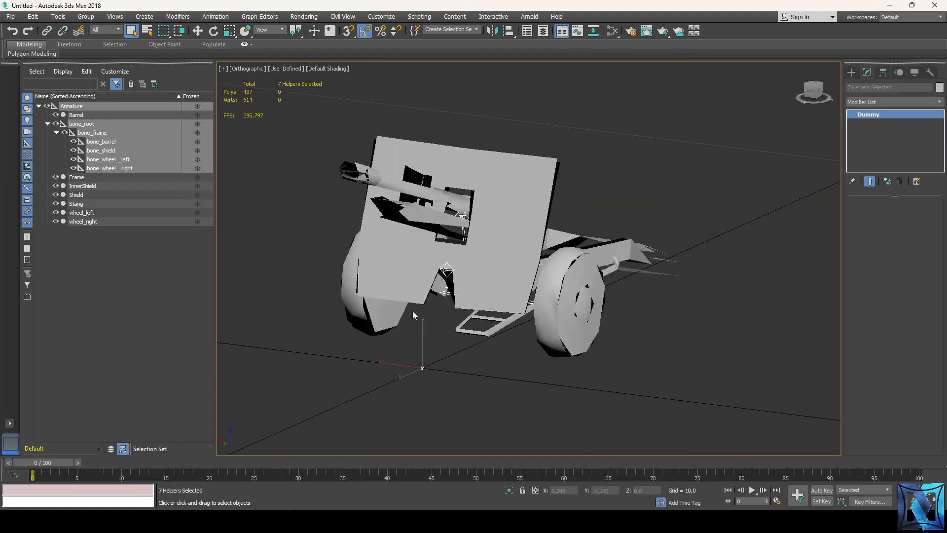
{"action": "left_click", "coordinate": [477, 354]}
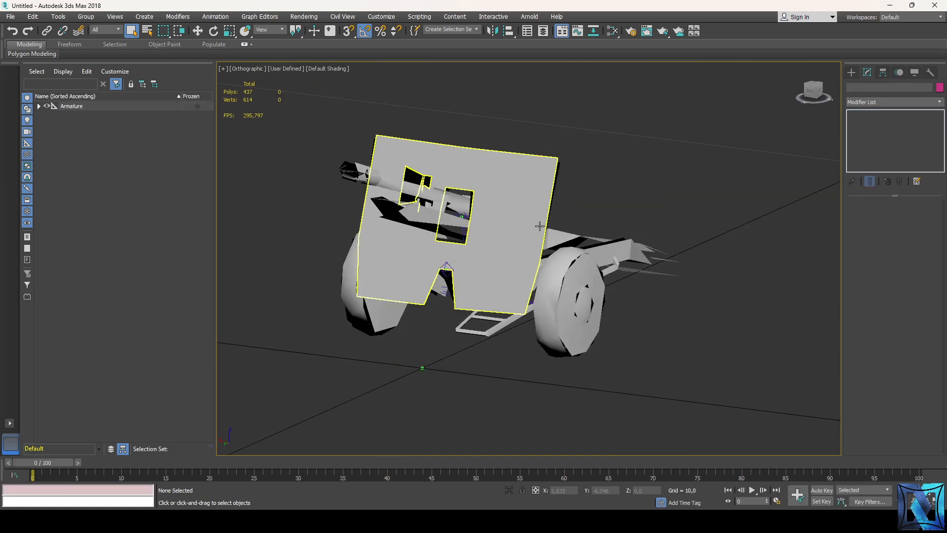
{"action": "left_click", "coordinate": [527, 220]}
{"action": "scroll", "coordinate": [527, 220], "scroll_direction": "up", "scroll_amount": 2}
{"action": "left_click", "coordinate": [652, 178]}
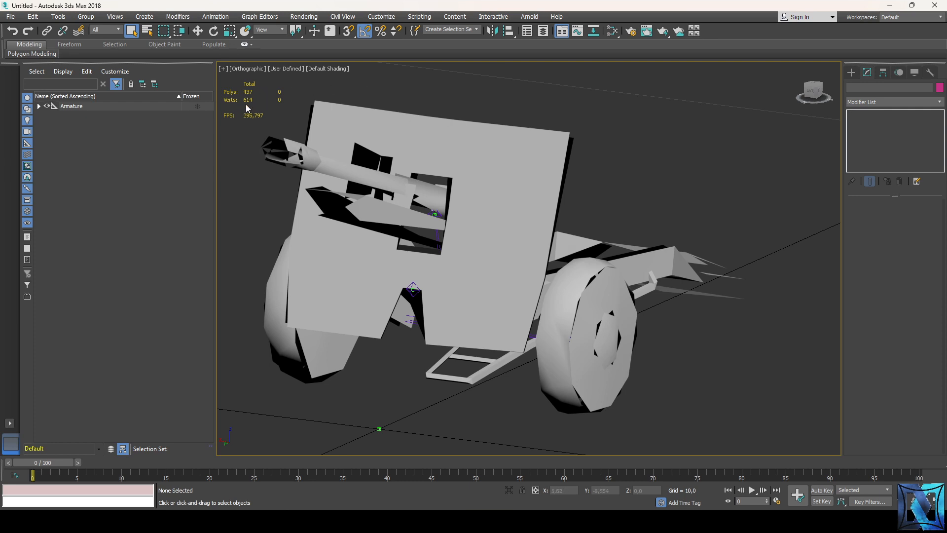
{"action": "left_click_drag", "start_coordinate": [812, 89], "coordinate": [840, 90]}
{"action": "middle_click_drag", "start_coordinate": [438, 227], "coordinate": [536, 228]}
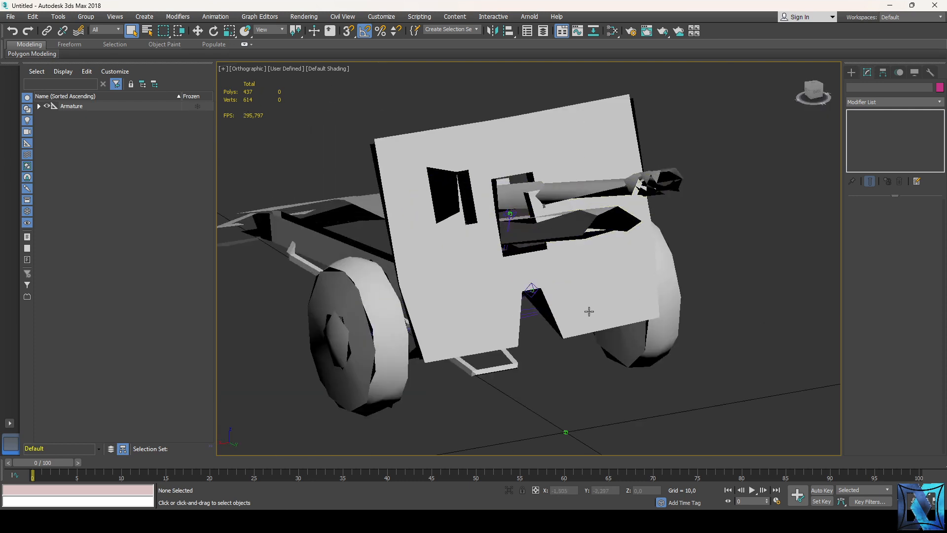
- Reopen the recent scene M5 Howitzer.max without saving the imported collision scene
{"action": "left_click", "coordinate": [11, 17]}
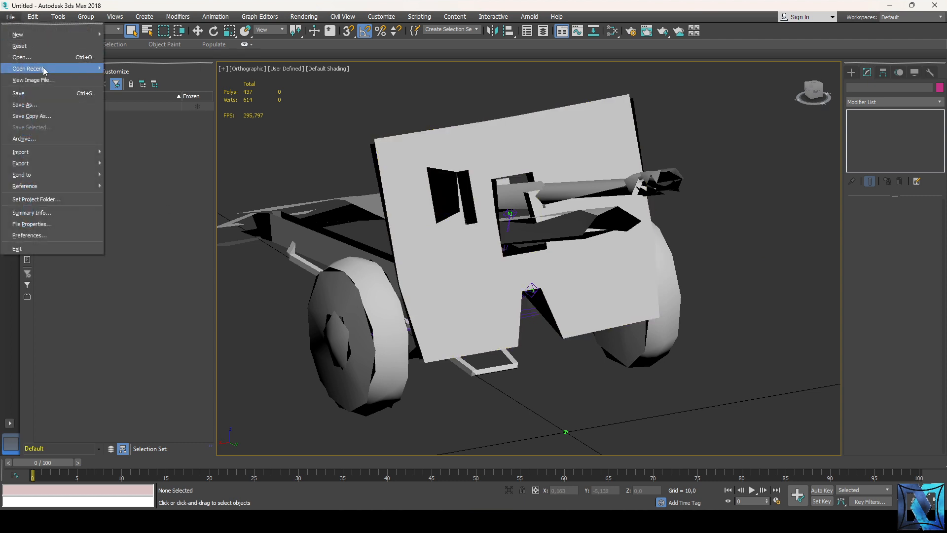
{"action": "mouse_move", "coordinate": [43, 70]}
{"action": "left_click", "coordinate": [158, 76]}
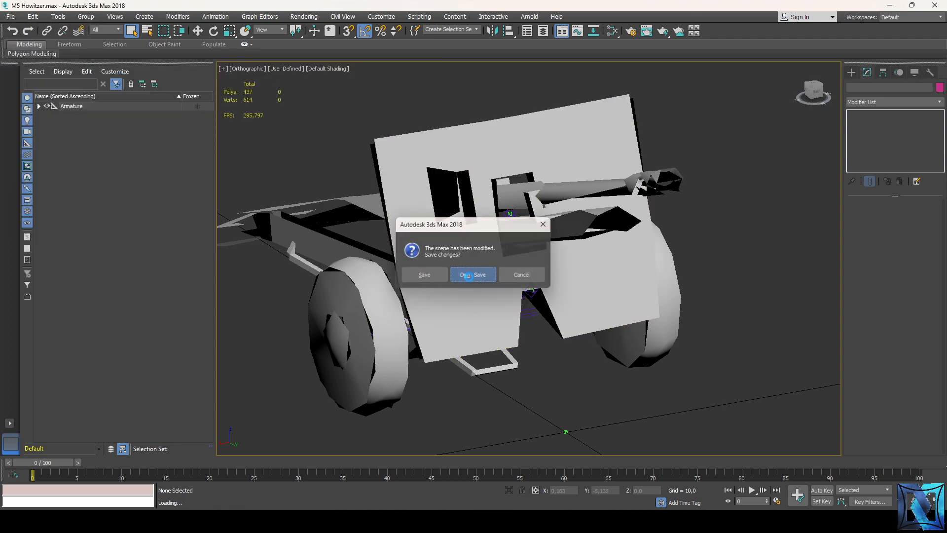
{"action": "left_click", "coordinate": [468, 275]}
{"action": "left_click", "coordinate": [465, 354]}
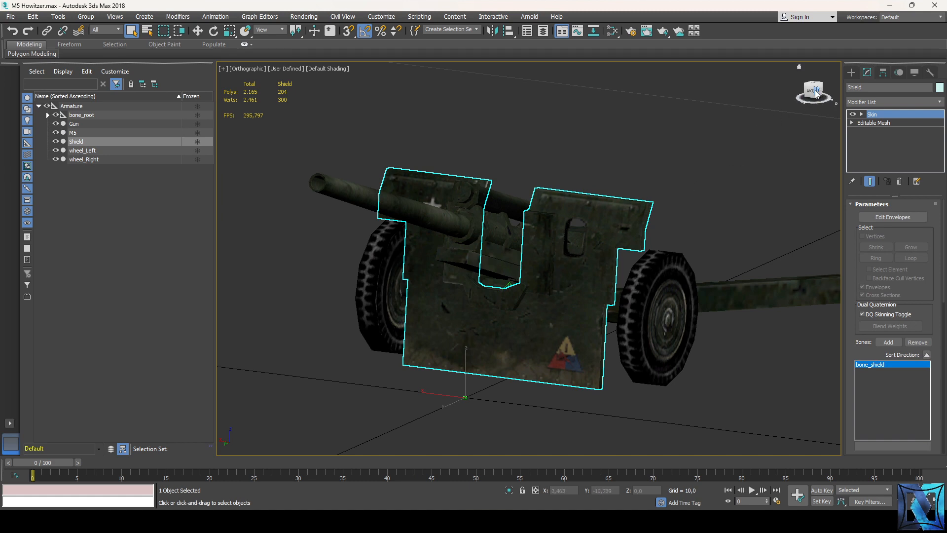
- Select the Gun, M5, Shield, wheel_Left and wheel_Right meshes, add a MultiRes modifier to them and generate it
{"action": "left_click_drag", "start_coordinate": [816, 94], "coordinate": [789, 101]}
{"action": "scroll", "coordinate": [579, 276], "scroll_direction": "down", "scroll_amount": 5}
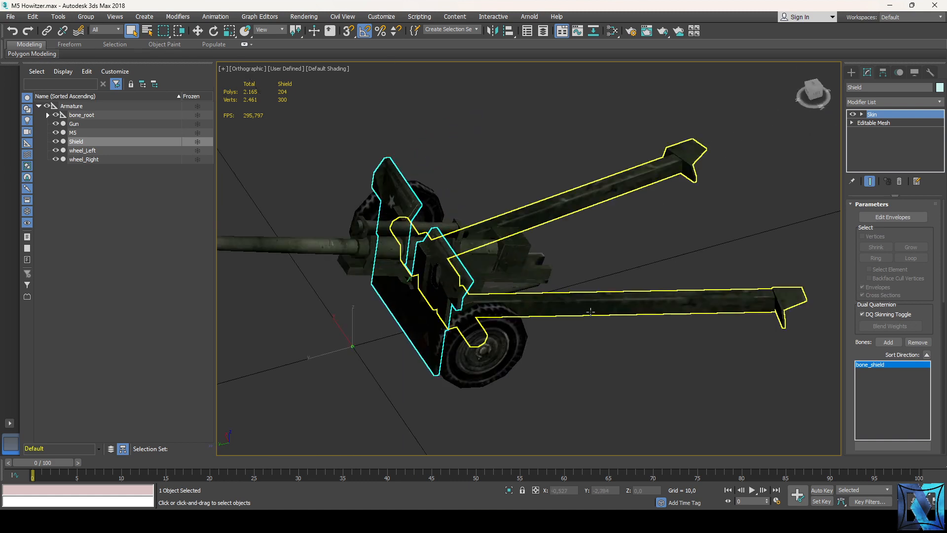
{"action": "left_click", "coordinate": [594, 311]}
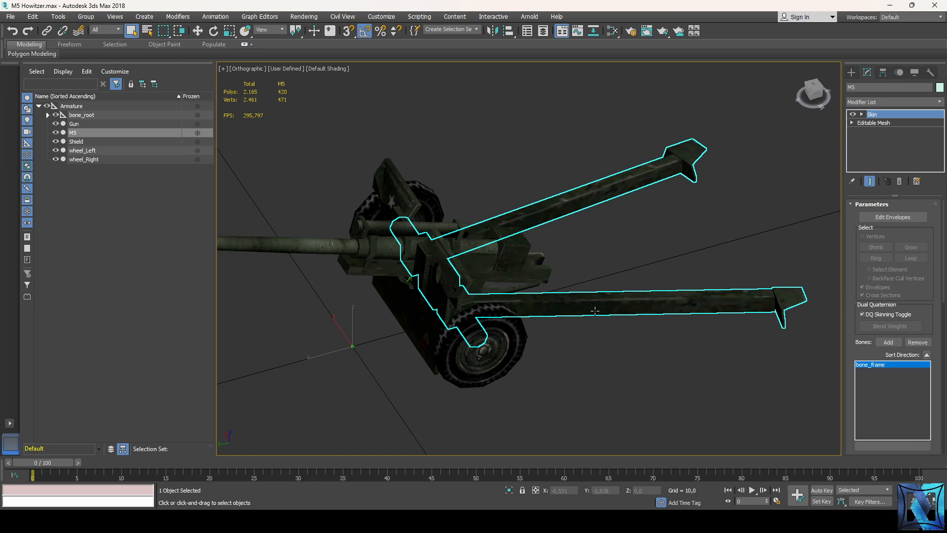
{"action": "left_click", "coordinate": [122, 124]}
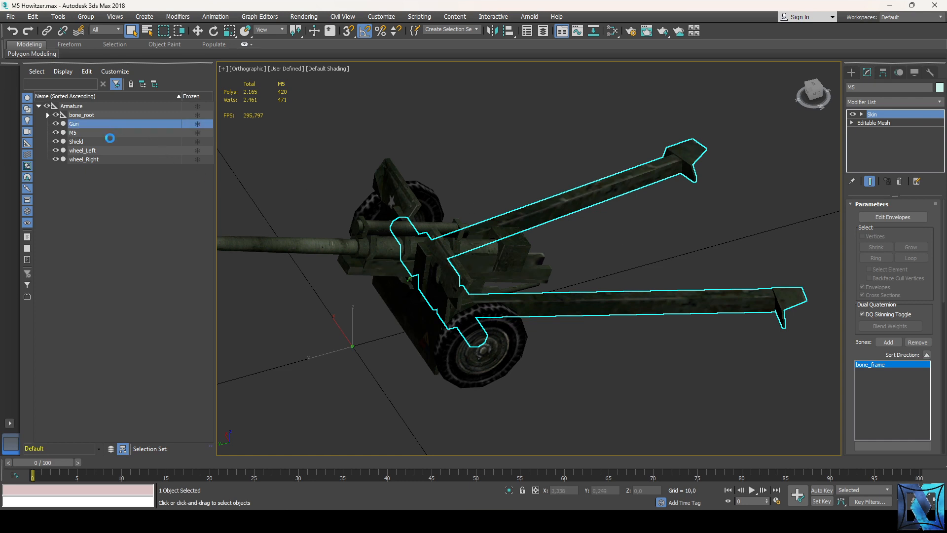
{"action": "left_click", "coordinate": [112, 159], "text": "shift"}
{"action": "left_click_drag", "start_coordinate": [813, 93], "coordinate": [809, 94]}
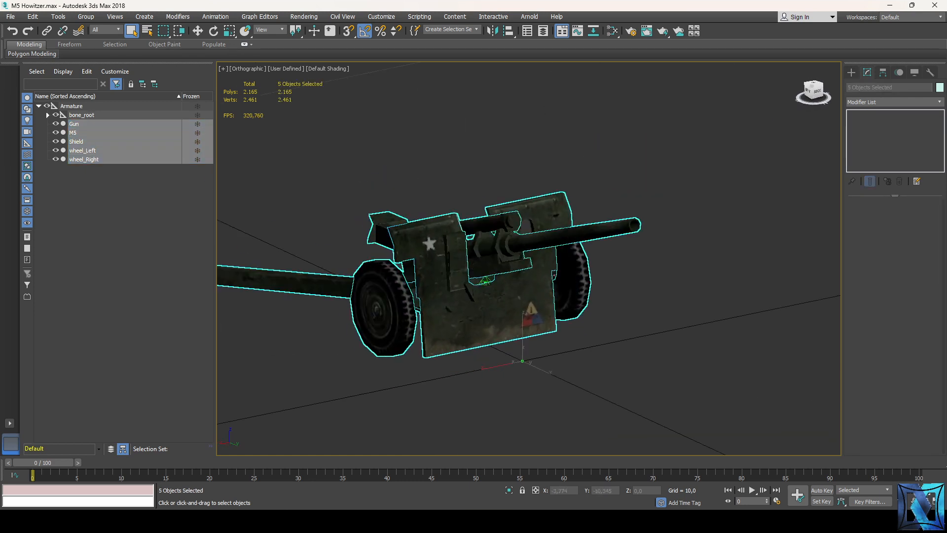
{"action": "left_click", "coordinate": [893, 102]}
{"action": "scroll", "coordinate": [924, 382], "scroll_direction": "down", "scroll_amount": 2}
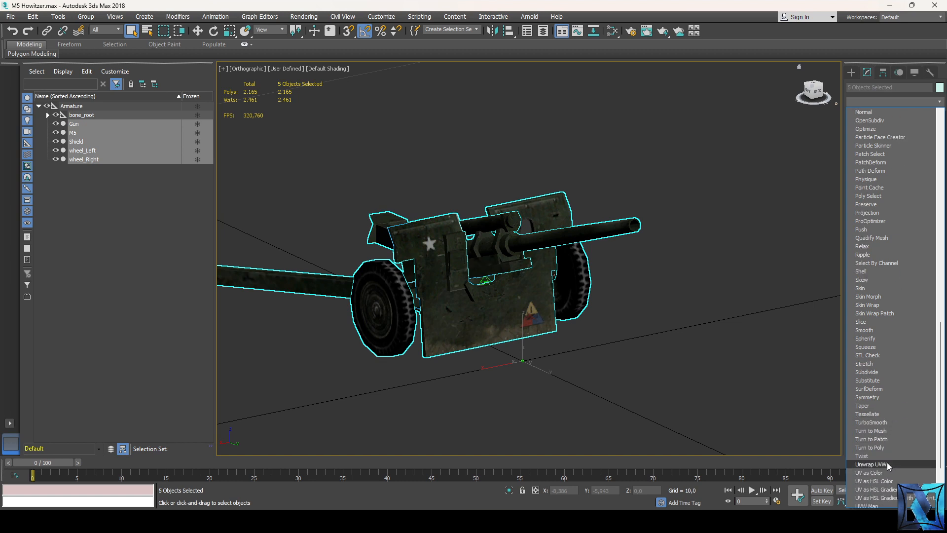
{"action": "scroll", "coordinate": [886, 462], "scroll_direction": "up", "scroll_amount": 6}
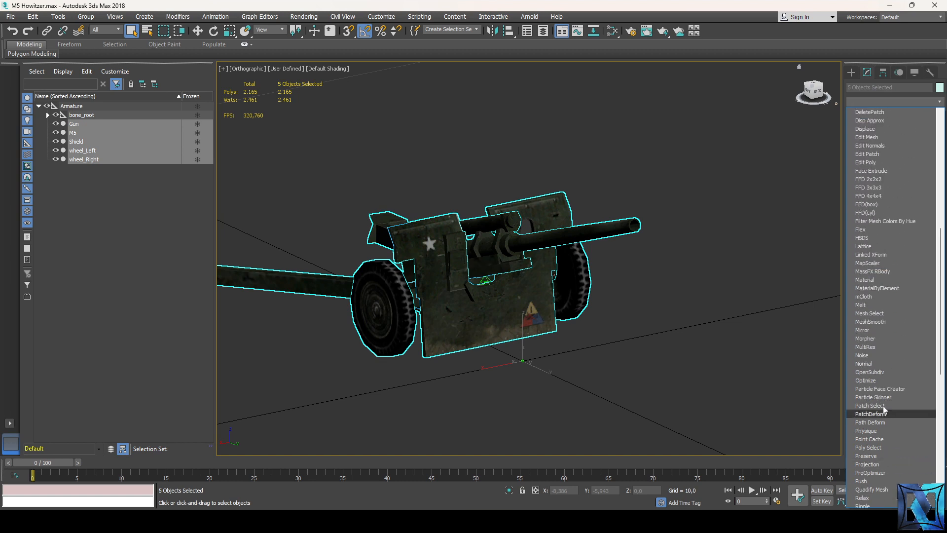
{"action": "left_click", "coordinate": [873, 347]}
{"action": "left_click", "coordinate": [876, 358]}
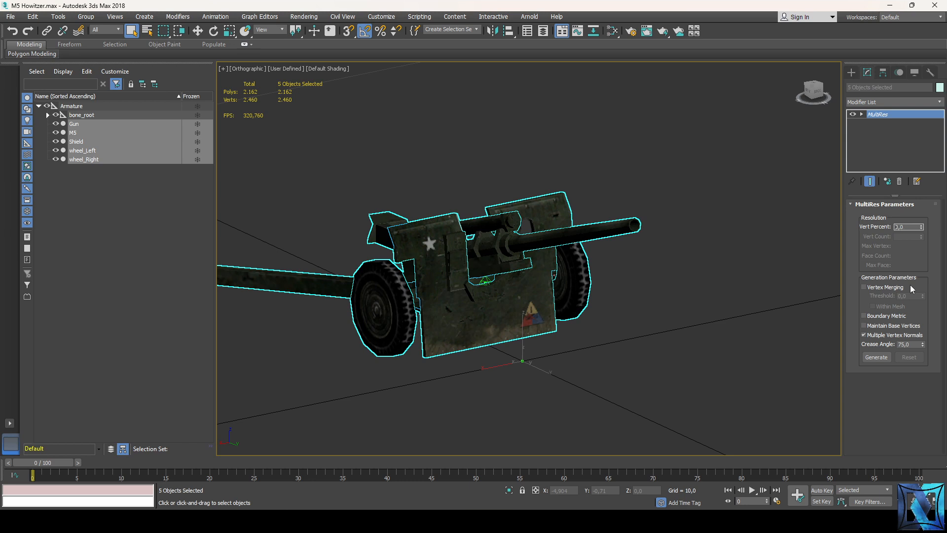
- Try MultiRes vertex percentages of 20, 30 and 40 on the howitzer meshes and delete the modifier
{"action": "type", "text": "20"}
{"action": "key", "text": "Return"}
{"action": "type", "text": "30"}
{"action": "key", "text": "Return"}
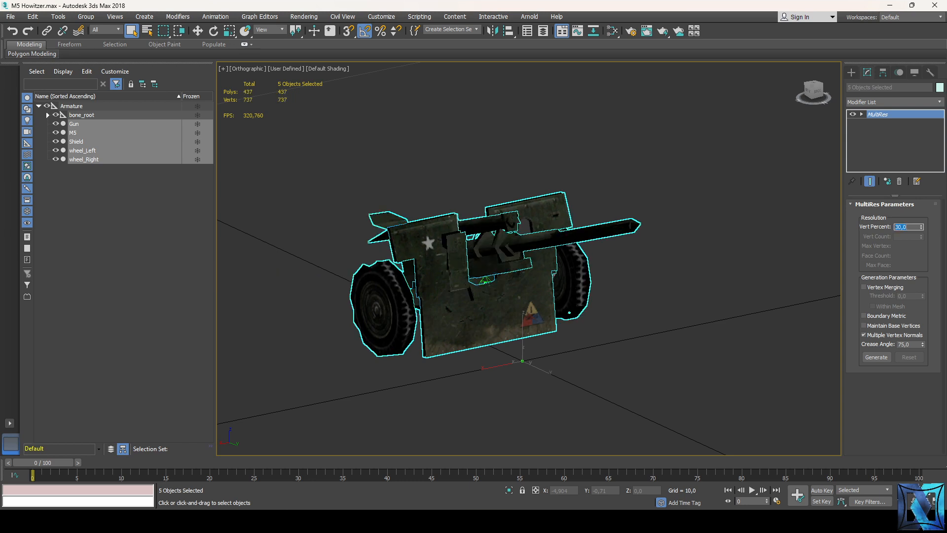
{"action": "key", "text": "Return"}
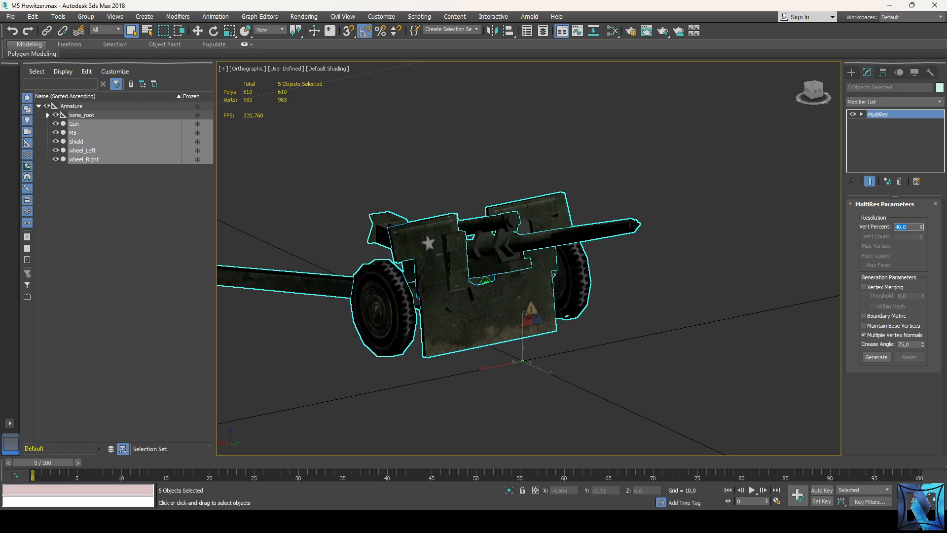
{"action": "left_click_drag", "start_coordinate": [813, 94], "coordinate": [814, 94]}
{"action": "right_click", "coordinate": [880, 114]}
{"action": "left_click", "coordinate": [869, 130]}
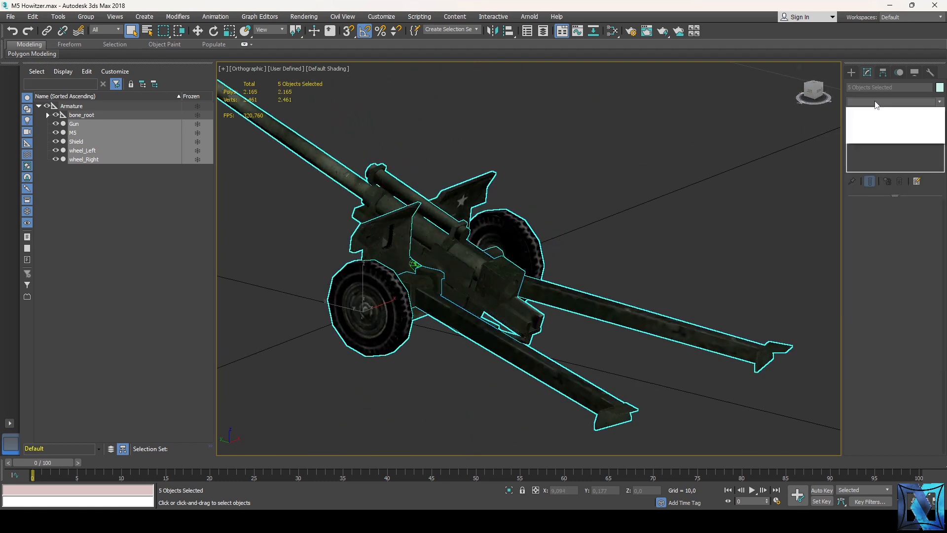
- Apply a ProOptimizer modifier to the five howitzer meshes with Keep UV Boundaries enabled and calculate it
{"action": "left_click", "coordinate": [893, 101]}
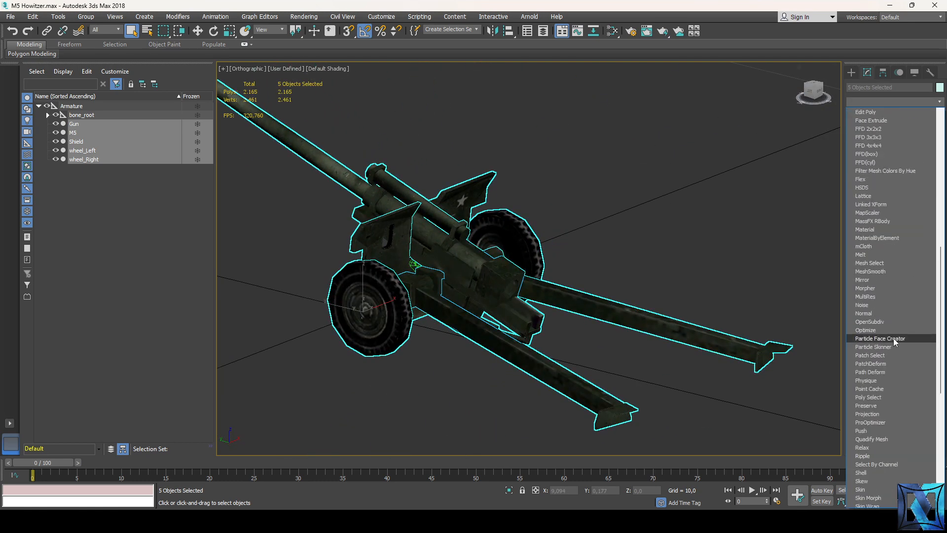
{"action": "left_click", "coordinate": [883, 422]}
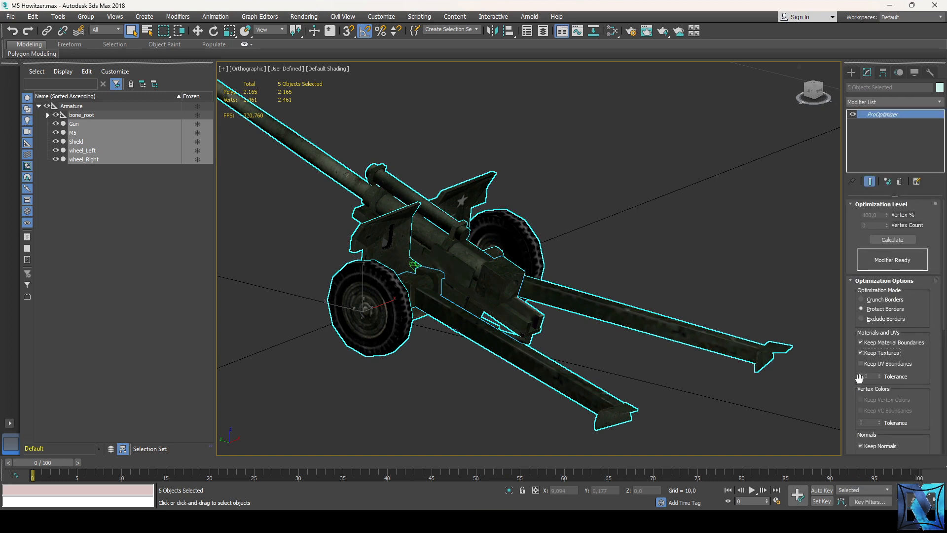
{"action": "left_click", "coordinate": [860, 363]}
{"action": "left_click", "coordinate": [888, 241]}
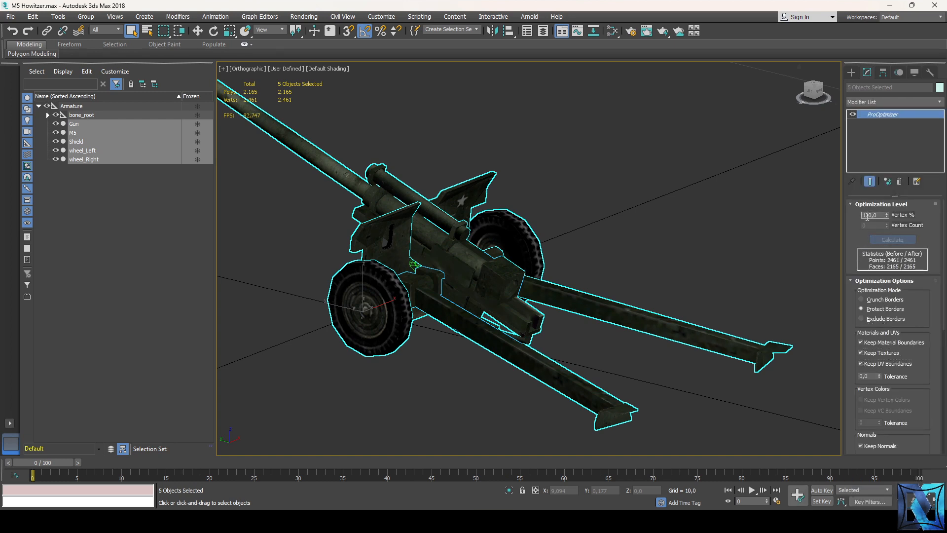
- Try a ProOptimizer vertex percentage of 30, set it to 50 and convert the meshes to Editable Mesh
{"action": "key", "text": "Return"}
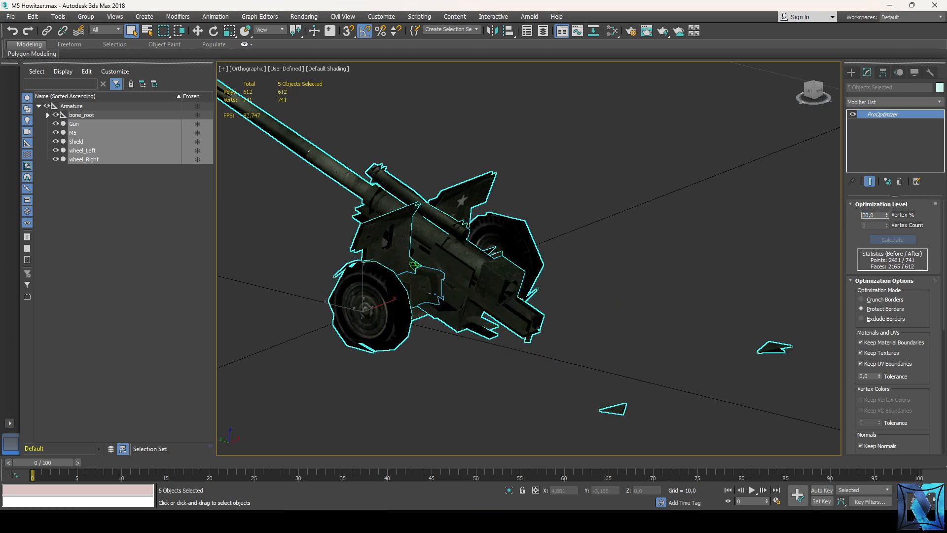
{"action": "type", "text": "50"}
{"action": "key", "text": "Return"}
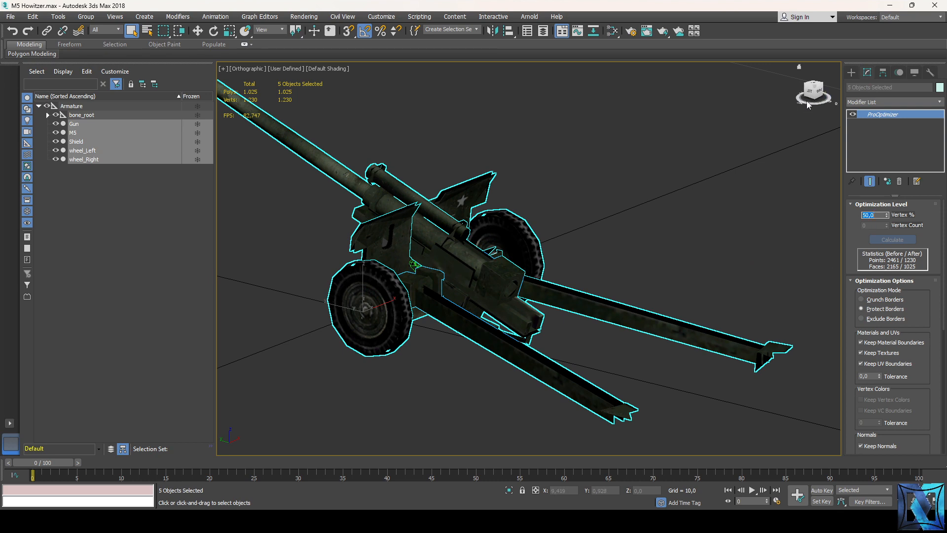
{"action": "left_click_drag", "start_coordinate": [807, 101], "coordinate": [747, 101]}
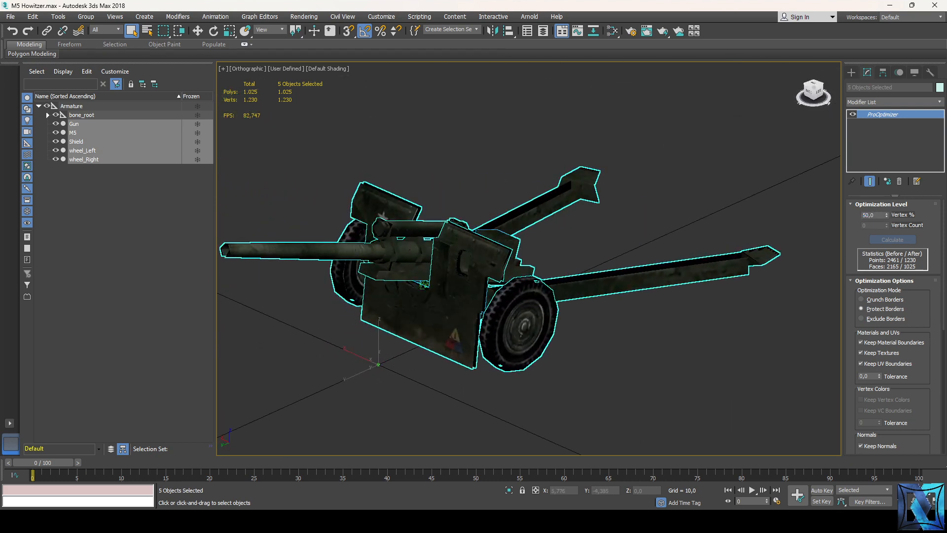
{"action": "right_click", "coordinate": [622, 207]}
{"action": "left_click", "coordinate": [739, 304]}
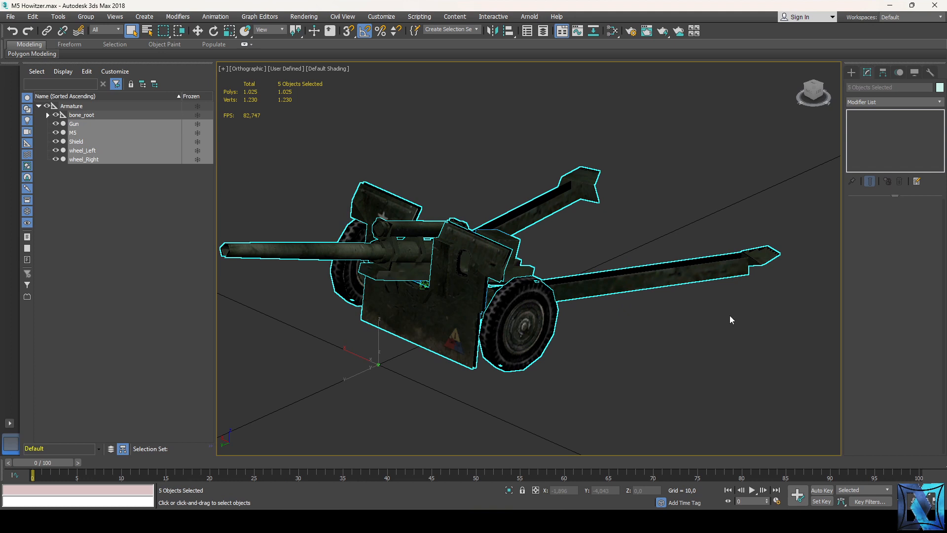
- Examine the reduced howitzer's gun, shield, wheels and trails from behind and from the front for mesh quality and polygon statistics
{"action": "left_click", "coordinate": [596, 367]}
{"action": "left_click_drag", "start_coordinate": [812, 94], "coordinate": [770, 101]}
{"action": "left_click", "coordinate": [542, 272]}
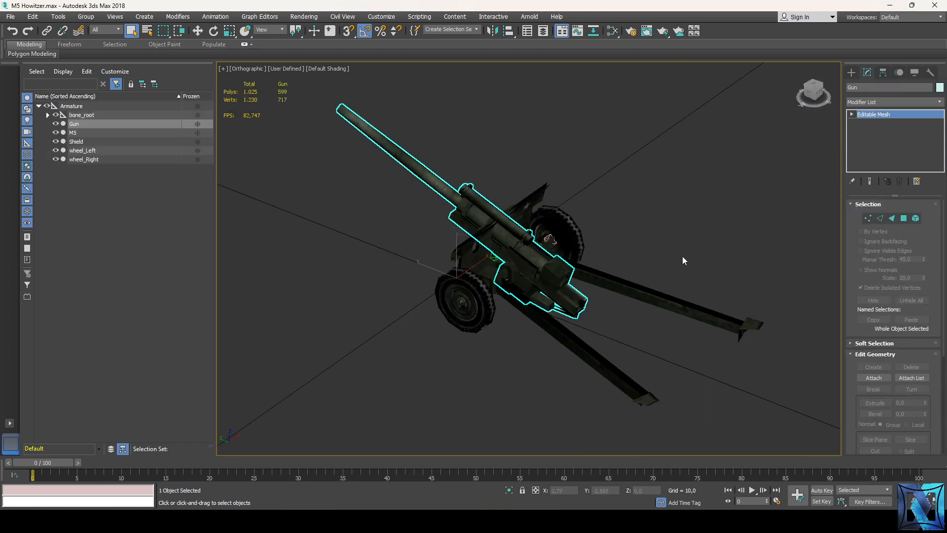
{"action": "left_click", "coordinate": [657, 250]}
{"action": "left_click_drag", "start_coordinate": [813, 95], "coordinate": [794, 118]}
{"action": "middle_click_drag", "start_coordinate": [478, 315], "coordinate": [520, 325], "text": "alt"}
{"action": "middle_click_drag", "start_coordinate": [492, 178], "coordinate": [525, 230]}
{"action": "scroll", "coordinate": [525, 230], "scroll_direction": "up", "scroll_amount": 3}
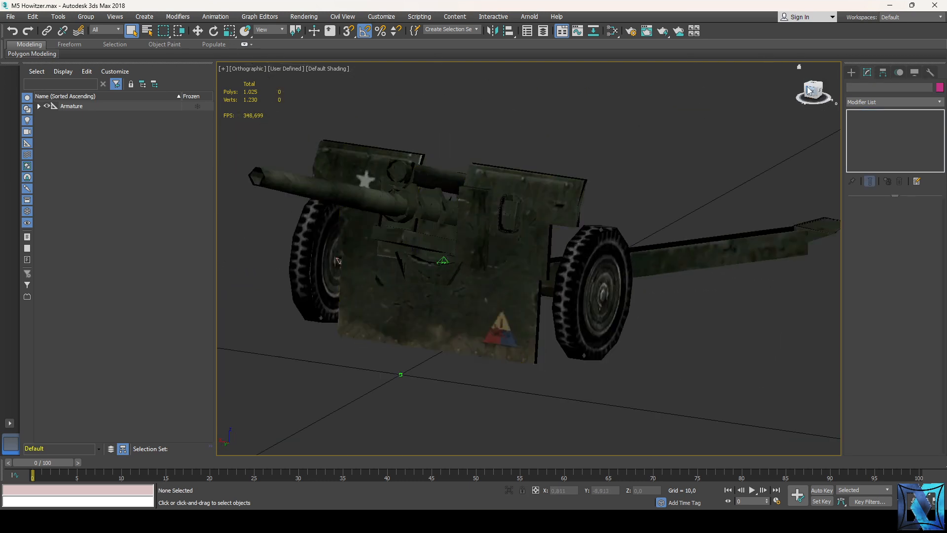
{"action": "left_click_drag", "start_coordinate": [812, 94], "coordinate": [809, 105]}
{"action": "left_click", "coordinate": [851, 73]}
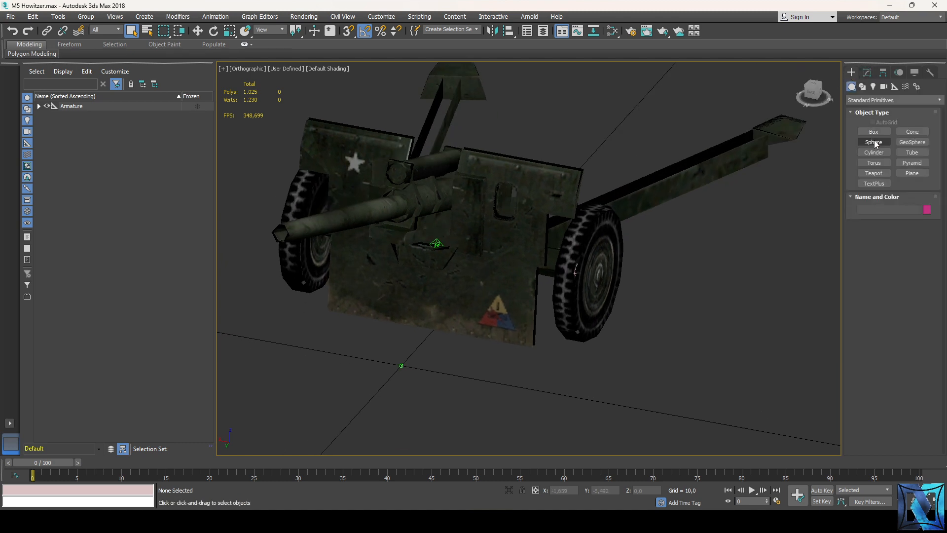
{"action": "left_click", "coordinate": [873, 132]}
{"action": "key", "text": "t"}
{"action": "scroll", "coordinate": [541, 214], "scroll_direction": "up", "scroll_amount": 6}
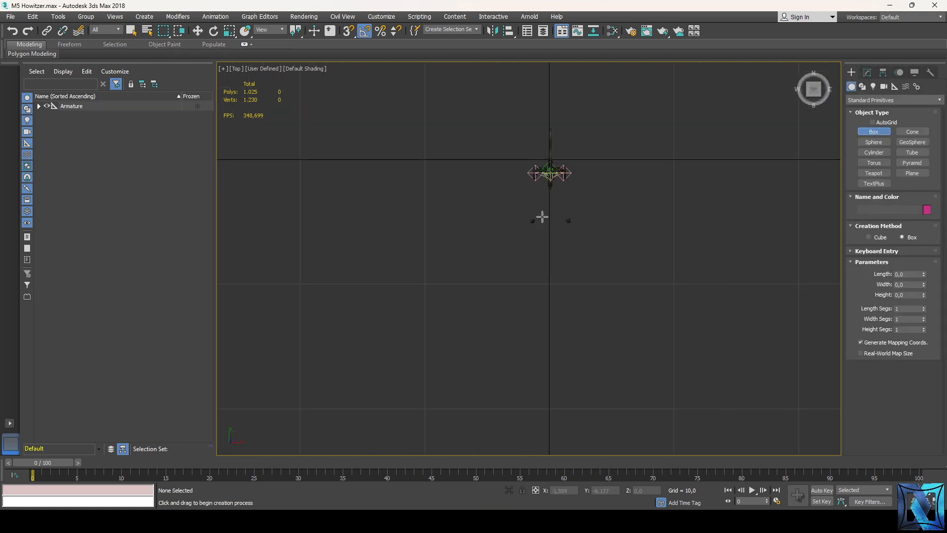
{"action": "scroll", "coordinate": [545, 232], "scroll_direction": "down", "scroll_amount": 4}
{"action": "scroll", "coordinate": [545, 232], "scroll_direction": "up", "scroll_amount": 1}
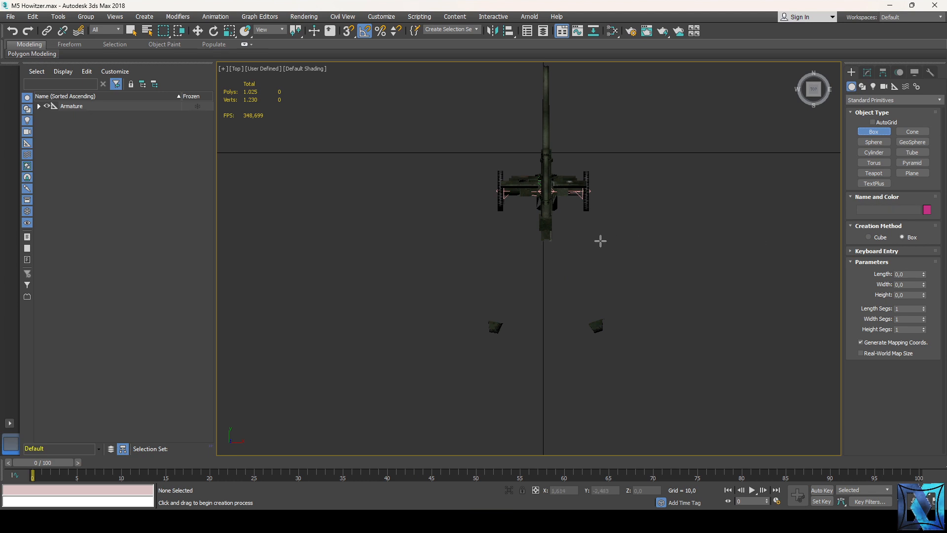
{"action": "right_click", "coordinate": [341, 190]}
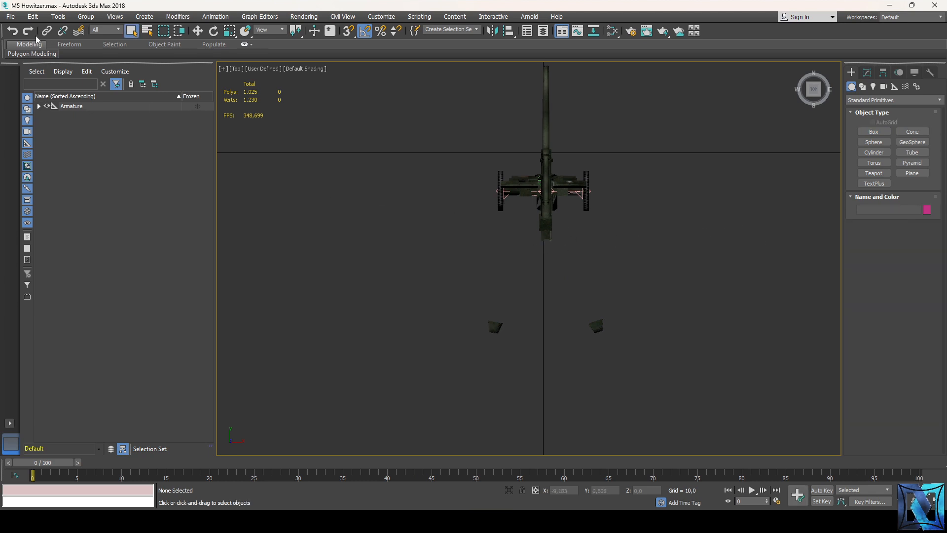
- Reopen the recent scene M5 Howitzer.max, discarding the optimized meshes
{"action": "left_click", "coordinate": [8, 18]}
{"action": "mouse_move", "coordinate": [30, 68]}
{"action": "left_click", "coordinate": [276, 73]}
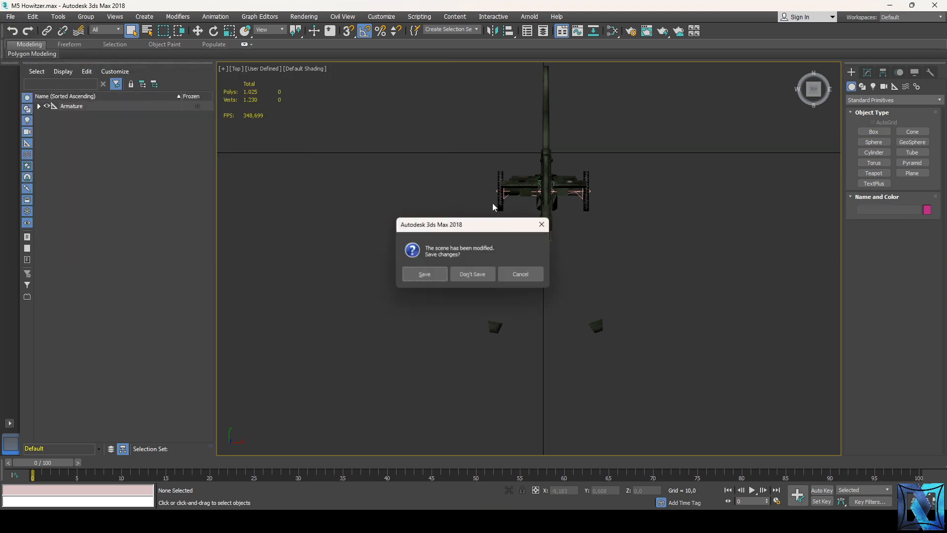
{"action": "left_click", "coordinate": [469, 271]}
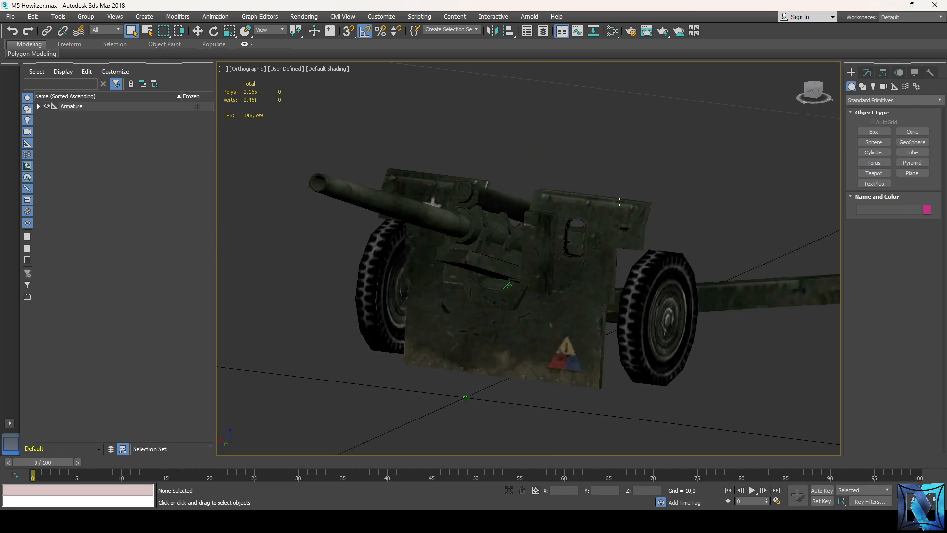
- Save the scene under the new file name M5 Howitzer Collision.max
{"action": "left_click", "coordinate": [10, 16]}
{"action": "left_click", "coordinate": [39, 106]}
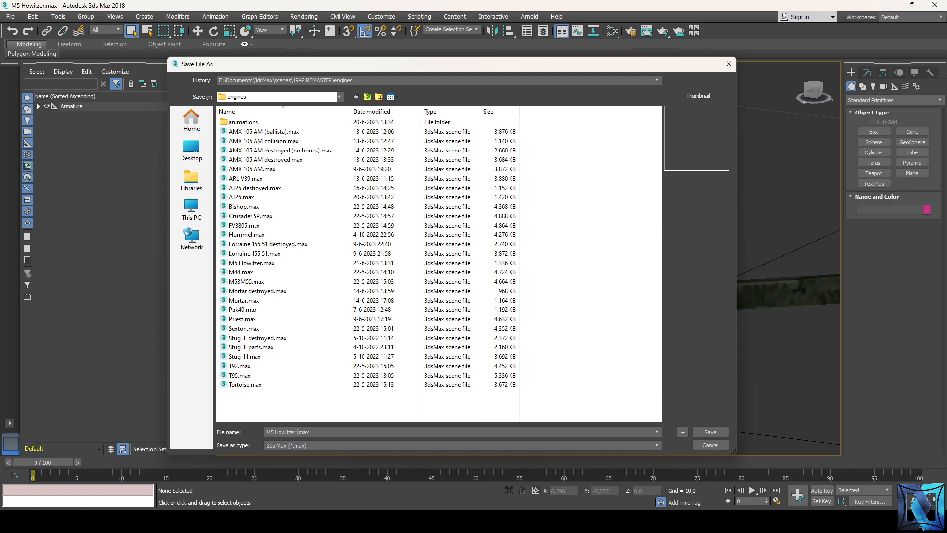
{"action": "key", "text": "Return"}
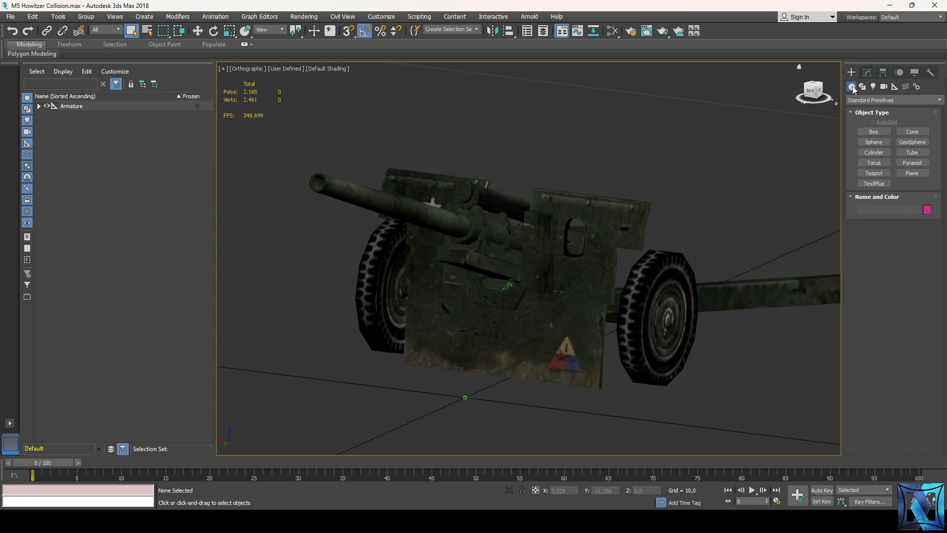
- Create a box beside the howitzer's left trail leg in the top view, about 4.45 long, 0.3 wide and 0.48 high
{"action": "left_click", "coordinate": [873, 131]}
{"action": "key", "text": "t"}
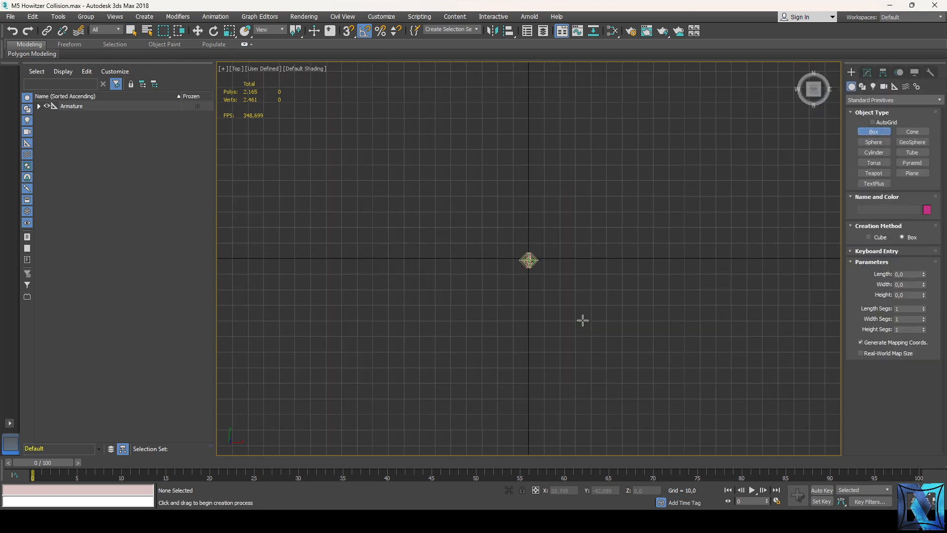
{"action": "scroll", "coordinate": [437, 221], "scroll_direction": "up", "scroll_amount": 5}
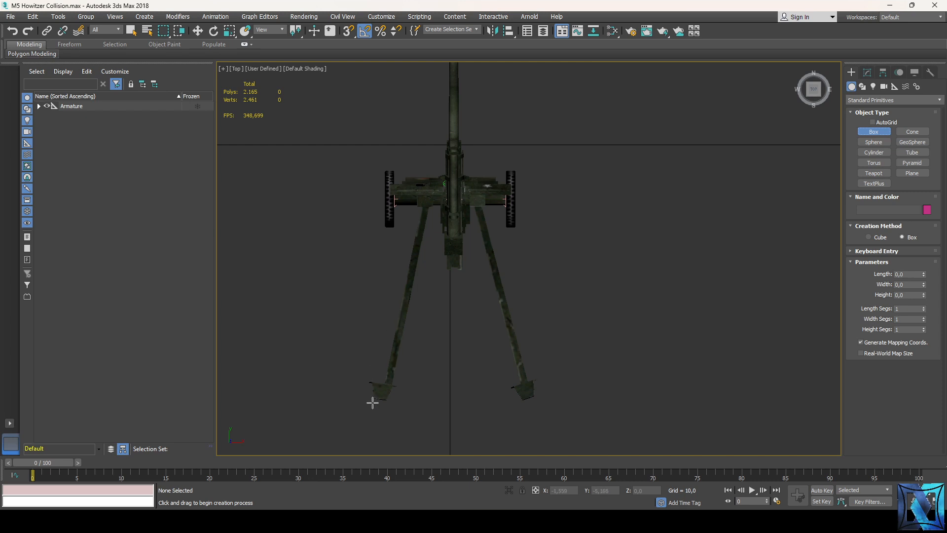
{"action": "mouse_move", "coordinate": [373, 402]}
{"action": "left_mouse_down"}
{"action": "mouse_move", "coordinate": [402, 222]}
{"action": "mouse_move", "coordinate": [395, 180]}
{"action": "mouse_move", "coordinate": [386, 184]}
{"action": "mouse_move", "coordinate": [383, 404]}
{"action": "left_mouse_up"}
{"action": "right_click", "coordinate": [376, 228]}
{"action": "left_click", "coordinate": [381, 383]}
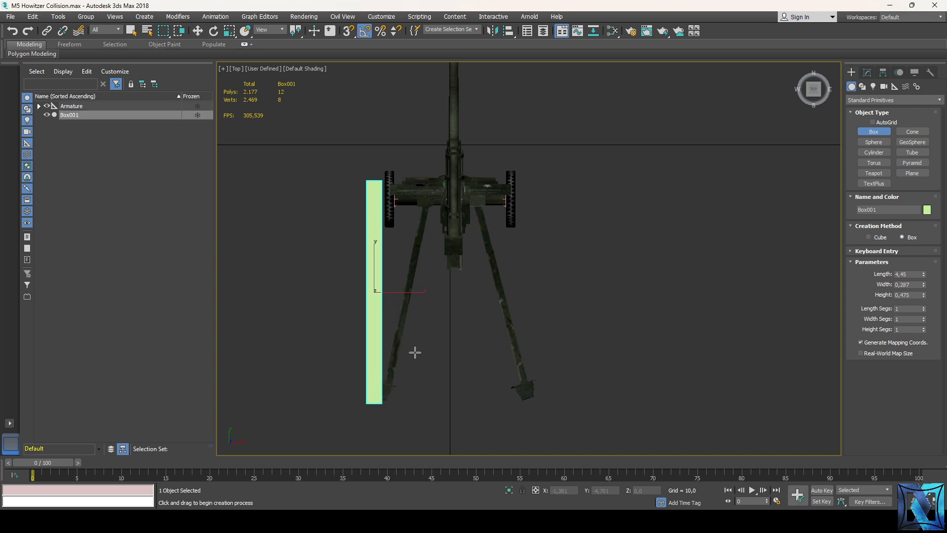
- Check the new trail box in the front view and convert it to an Editable Mesh
{"action": "key", "text": "f"}
{"action": "scroll", "coordinate": [433, 328], "scroll_direction": "up", "scroll_amount": 5}
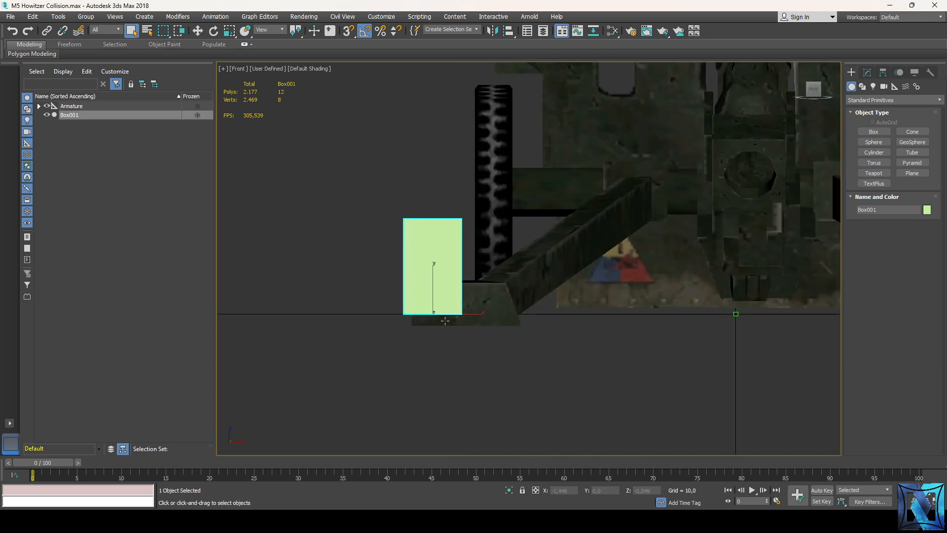
{"action": "right_click", "coordinate": [386, 243]}
{"action": "mouse_move", "coordinate": [444, 346]}
{"action": "left_click", "coordinate": [481, 349]}
- Turn the box about 11 degrees clockwise in the top view and move it over the left trail leg
{"action": "key", "text": "t"}
{"action": "key", "text": "e"}
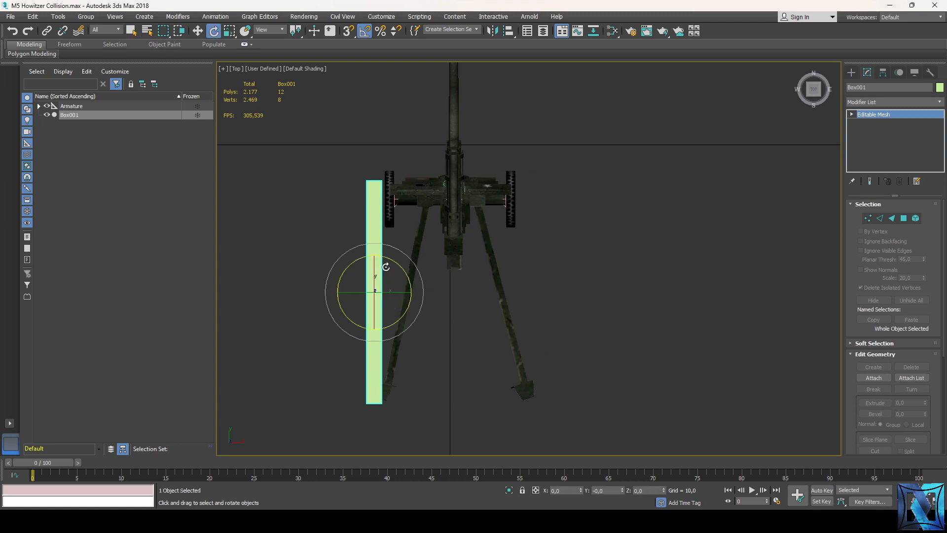
{"action": "left_click_drag", "start_coordinate": [384, 247], "coordinate": [389, 244]}
{"action": "key", "text": "w"}
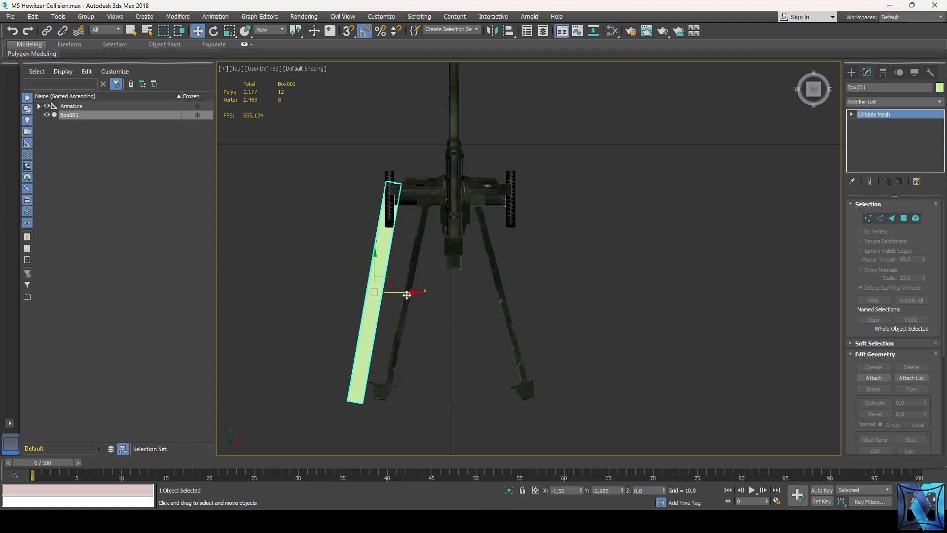
{"action": "left_click_drag", "start_coordinate": [398, 292], "coordinate": [434, 293]}
{"action": "key", "text": "e"}
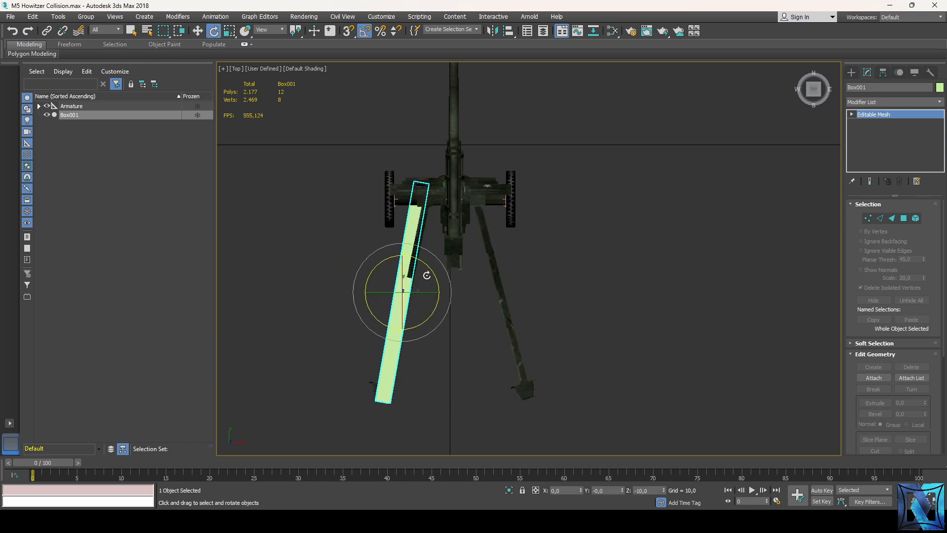
{"action": "left_click_drag", "start_coordinate": [434, 253], "coordinate": [434, 256]}
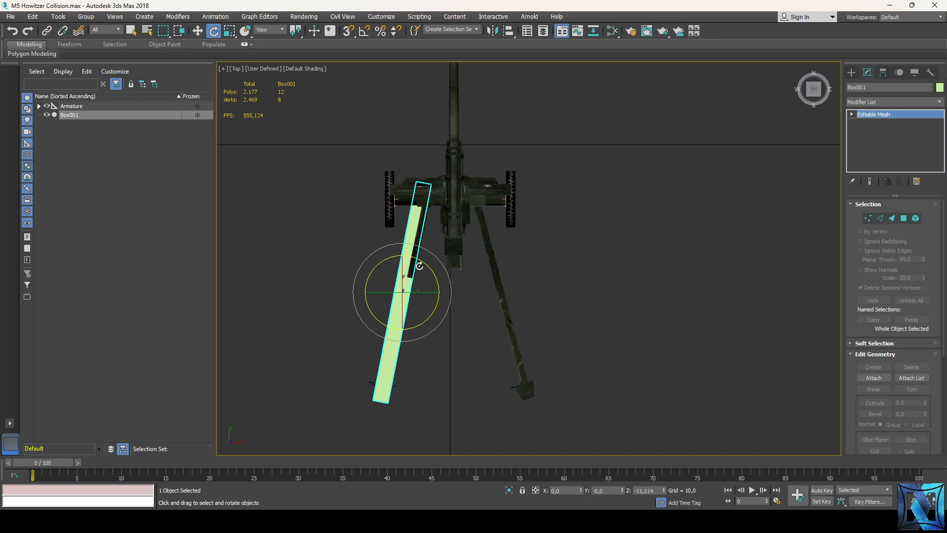
- Tilt the box in the left view so it slopes down along the trail leg
{"action": "key", "text": "l"}
{"action": "scroll", "coordinate": [701, 227], "scroll_direction": "up", "scroll_amount": 5}
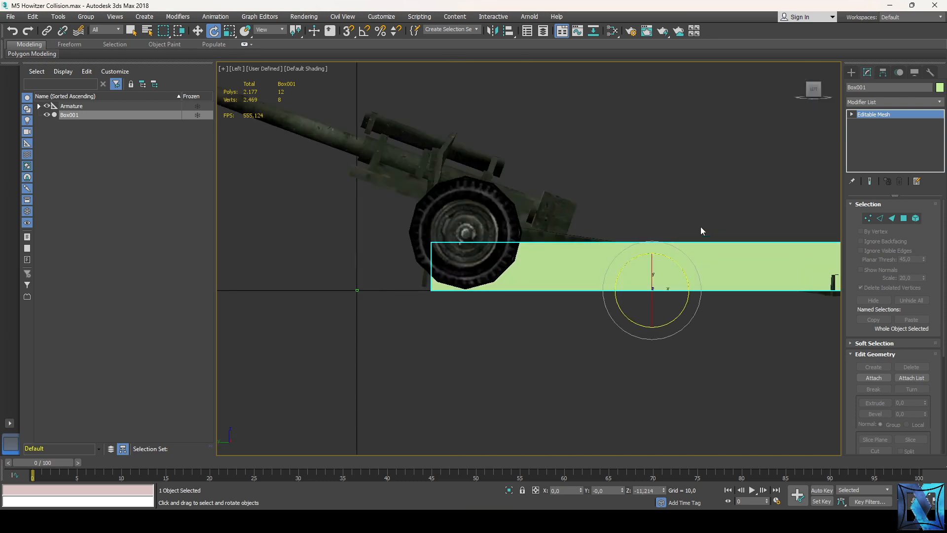
{"action": "mouse_move", "coordinate": [654, 244]}
{"action": "left_mouse_down"}
{"action": "mouse_move", "coordinate": [686, 242]}
{"action": "mouse_move", "coordinate": [666, 242]}
{"action": "left_mouse_up"}
{"action": "key", "text": "w"}
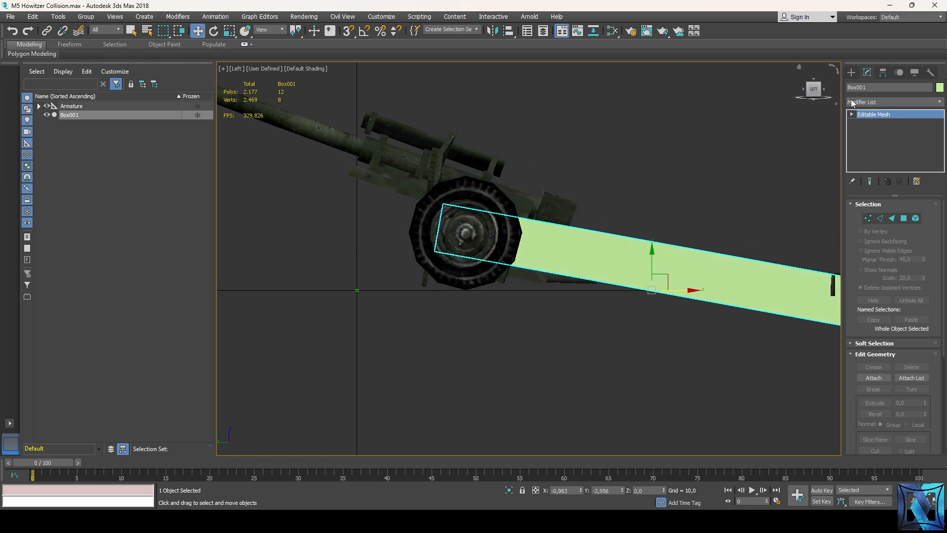
- Reshape the box's end vertices to make it thinner, and raise the whole box by about 0.23 onto the trail leg
{"action": "left_click", "coordinate": [849, 75]}
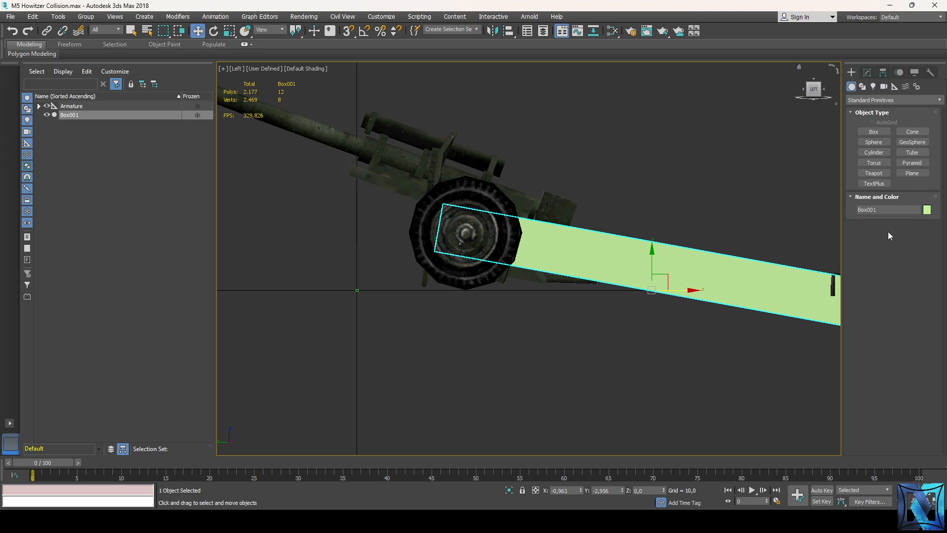
{"action": "left_click", "coordinate": [865, 73]}
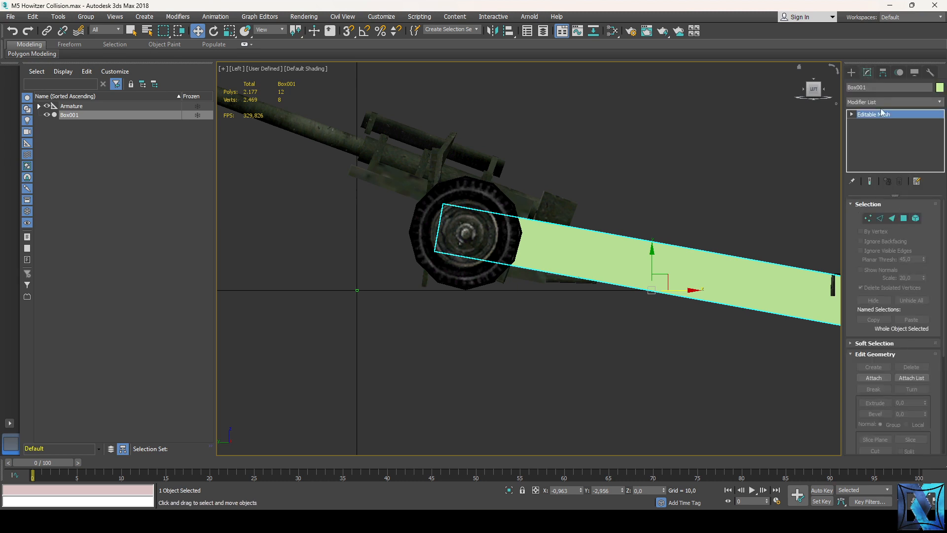
{"action": "scroll", "coordinate": [571, 297], "scroll_direction": "down", "scroll_amount": 3}
{"action": "scroll", "coordinate": [714, 278], "scroll_direction": "up", "scroll_amount": 3}
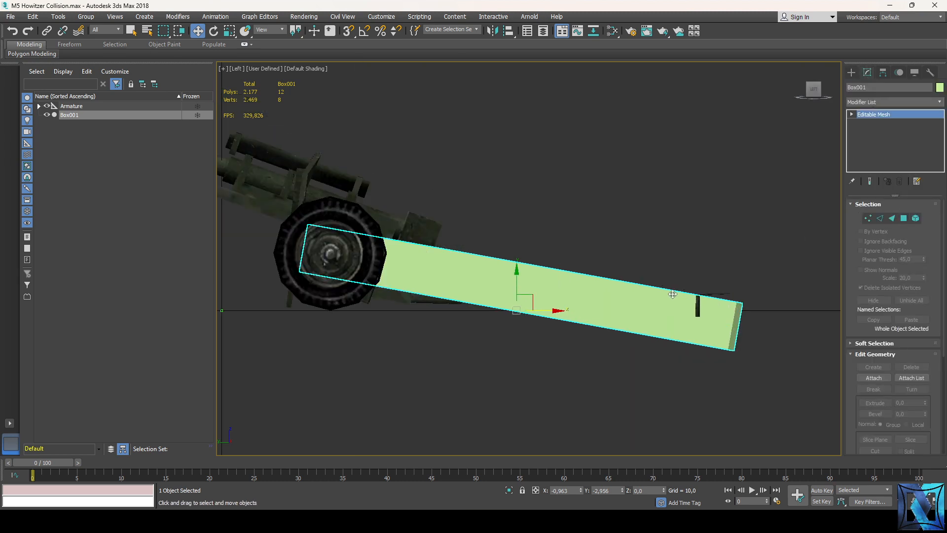
{"action": "left_click", "coordinate": [868, 218]}
{"action": "left_click_drag", "start_coordinate": [711, 314], "coordinate": [711, 314]}
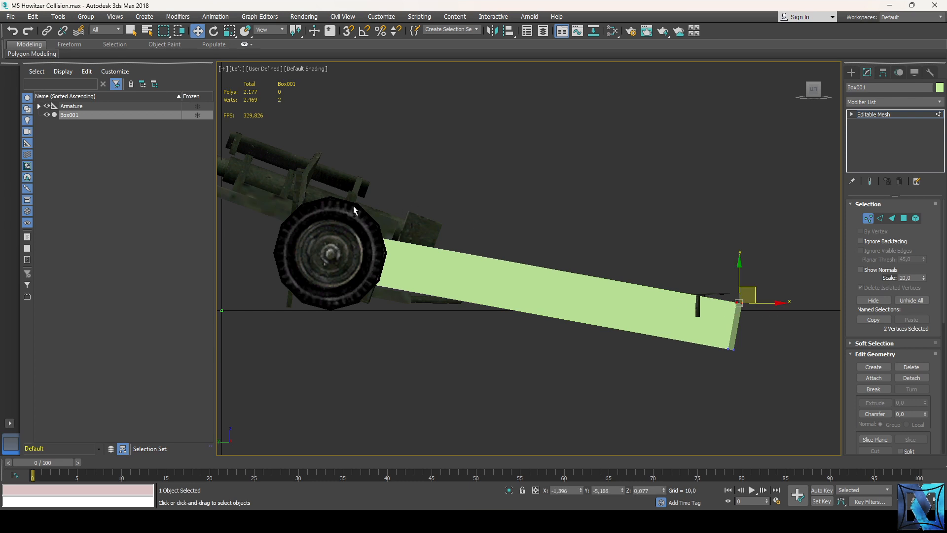
{"action": "left_click_drag", "start_coordinate": [518, 230], "coordinate": [554, 284]}
{"action": "left_click", "coordinate": [868, 218]}
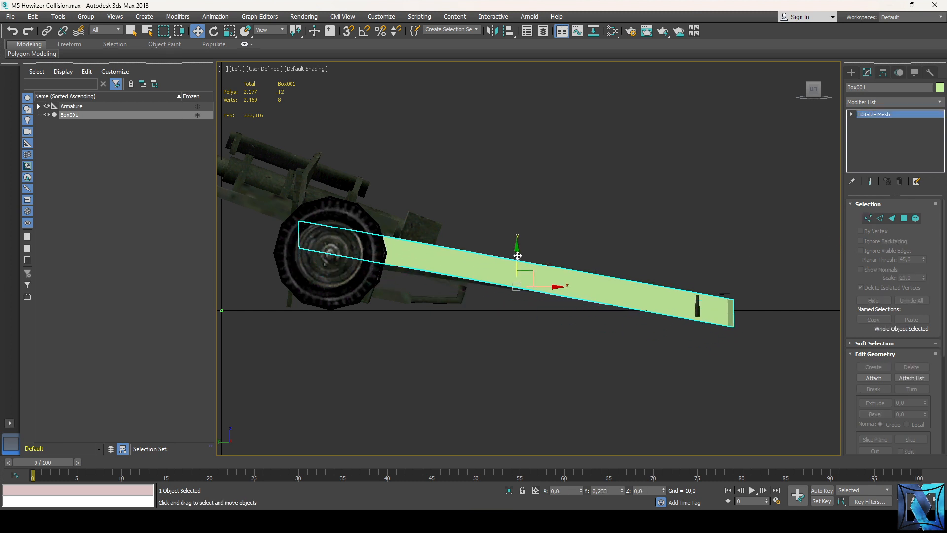
- Rotate the thinned box slightly in the left view to match the trail leg's slope
{"action": "key", "text": "e"}
{"action": "left_click_drag", "start_coordinate": [541, 244], "coordinate": [539, 242]}
{"action": "key", "text": "w"}
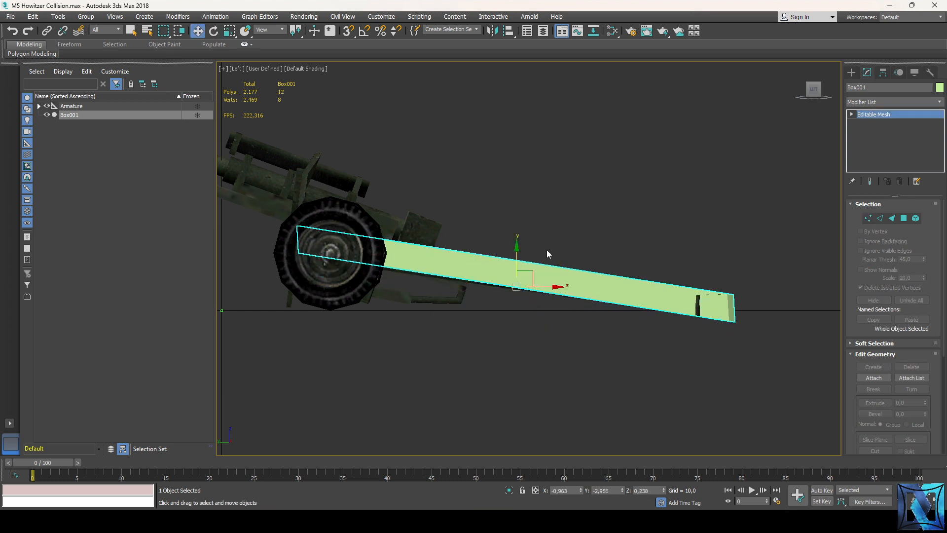
- Clone the trail box in the top view and place the copy near the right trail leg
{"action": "key", "text": "t"}
{"action": "scroll", "coordinate": [436, 296], "scroll_direction": "up", "scroll_amount": 2}
{"action": "scroll", "coordinate": [436, 296], "scroll_direction": "down", "scroll_amount": 2}
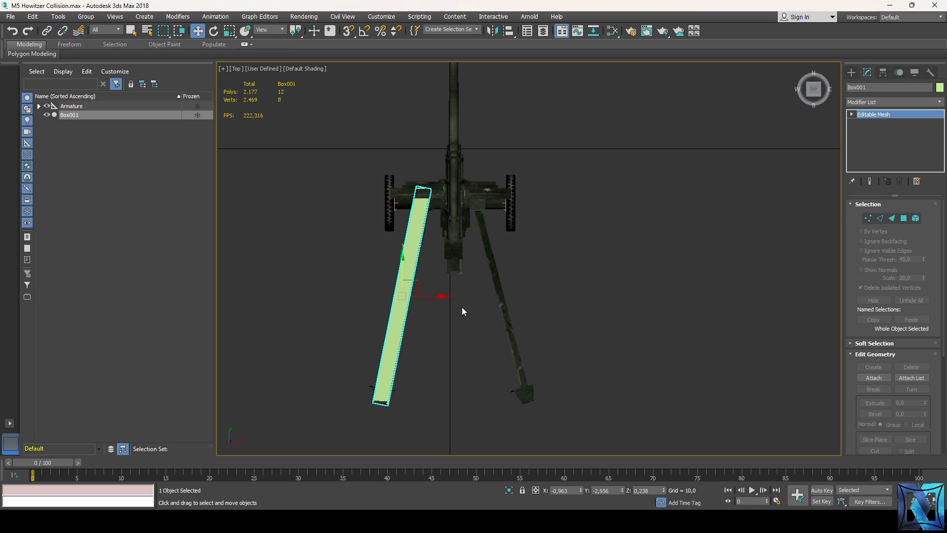
{"action": "mouse_move", "coordinate": [429, 297]}
{"action": "left_mouse_down", "text": "shift"}
{"action": "mouse_move", "coordinate": [511, 296]}
{"action": "mouse_move", "coordinate": [512, 258]}
{"action": "mouse_move", "coordinate": [493, 250]}
{"action": "left_mouse_up", "text": "shift"}
{"action": "left_click", "coordinate": [474, 299]}
- Rotate and move the cloned box to line up with the right trail leg, and clear the selection
{"action": "key", "text": "e"}
{"action": "key", "text": "w"}
{"action": "left_click_drag", "start_coordinate": [510, 296], "coordinate": [526, 293]}
{"action": "key", "text": "e"}
{"action": "left_click_drag", "start_coordinate": [521, 253], "coordinate": [525, 254]}
{"action": "left_click", "coordinate": [511, 216]}
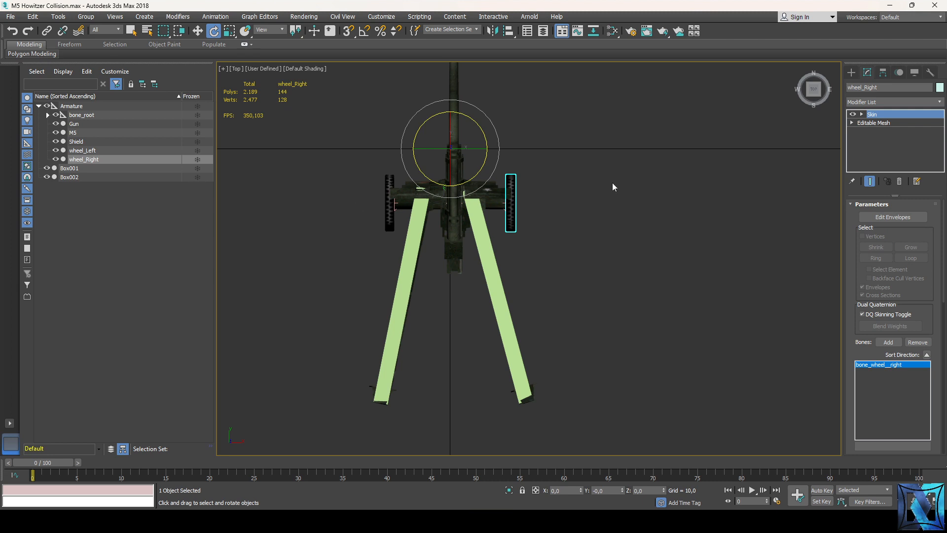
{"action": "middle_click_drag", "start_coordinate": [529, 275], "coordinate": [411, 161], "text": "alt"}
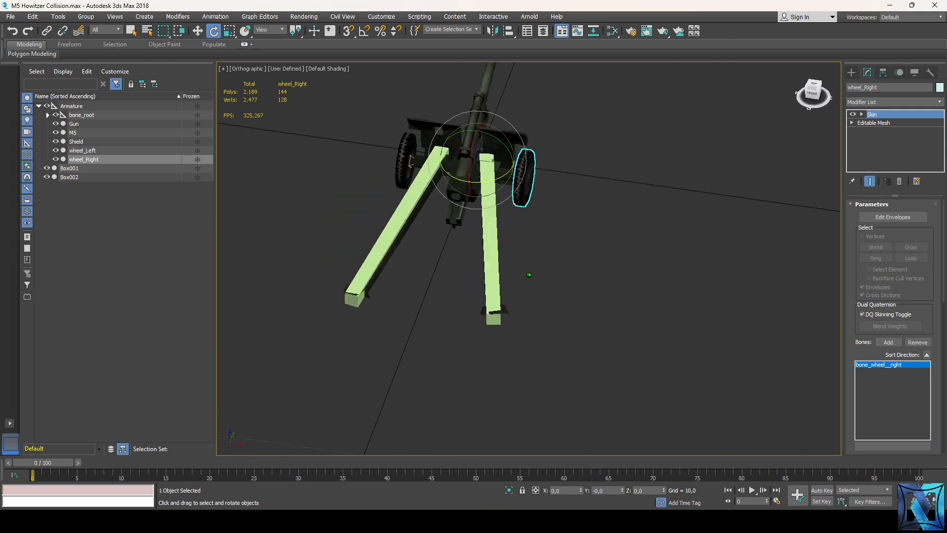
{"action": "key", "text": "shift+z"}
{"action": "left_click", "coordinate": [612, 241]}
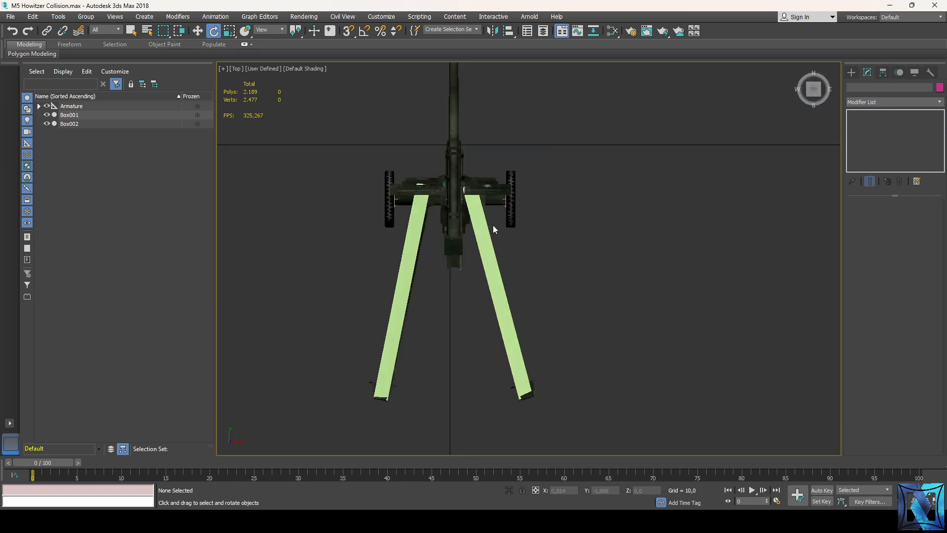
- Create a box between the two wheels in the top view, about 0.63 long, 2.32 wide and 1.63 high
{"action": "scroll", "coordinate": [493, 229], "scroll_direction": "up", "scroll_amount": 3}
{"action": "left_click", "coordinate": [851, 72]}
{"action": "left_click", "coordinate": [873, 131]}
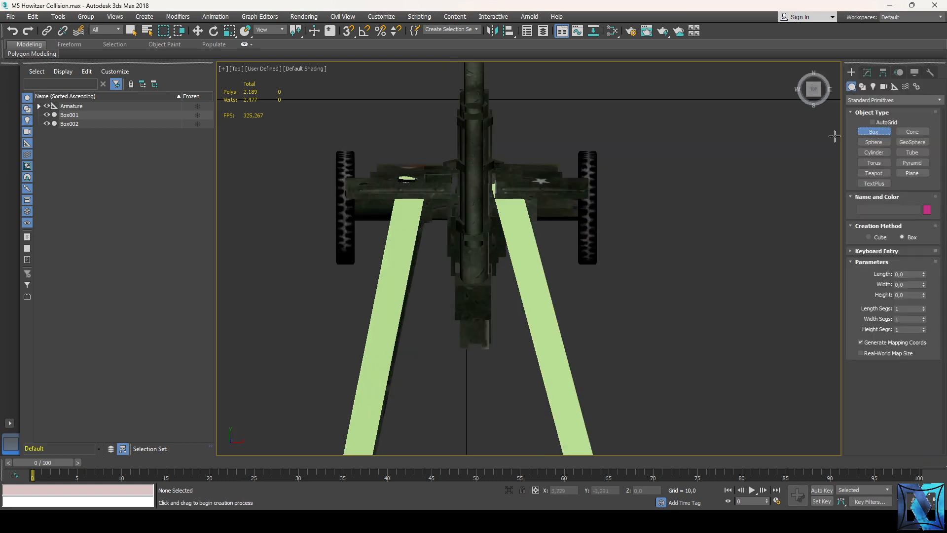
{"action": "left_click_drag", "start_coordinate": [350, 161], "coordinate": [582, 226]}
{"action": "left_click", "coordinate": [550, 123]}
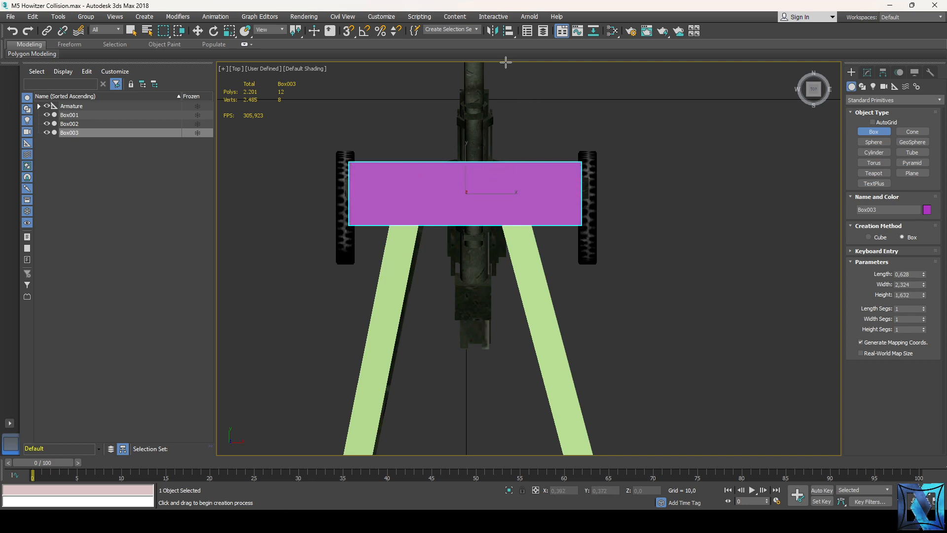
- Check the box between the wheels against the gun shield and convert it to an Editable Mesh
{"action": "key", "text": "f"}
{"action": "scroll", "coordinate": [620, 236], "scroll_direction": "down", "scroll_amount": 2}
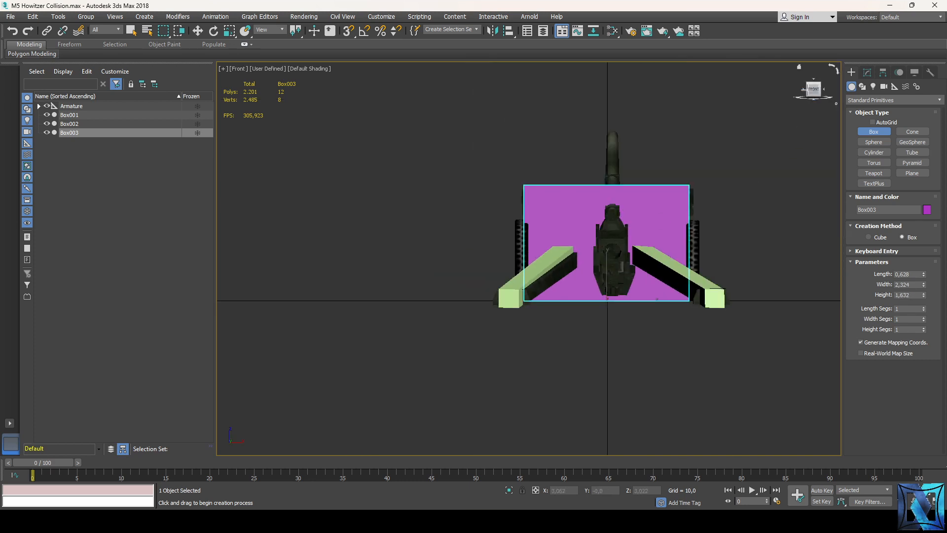
{"action": "left_click_drag", "start_coordinate": [811, 91], "coordinate": [885, 96]}
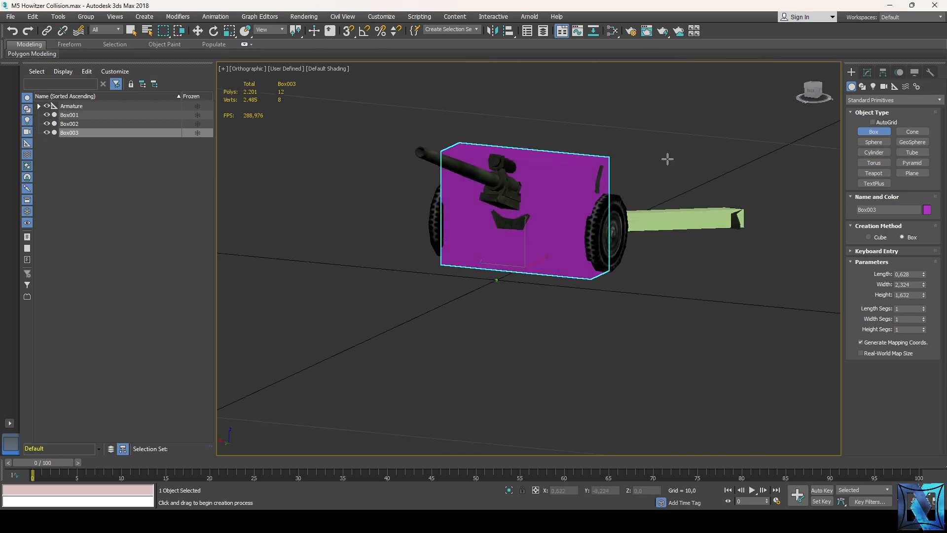
{"action": "key", "text": "e"}
{"action": "right_click", "coordinate": [704, 281]}
{"action": "mouse_move", "coordinate": [705, 272]}
{"action": "left_click", "coordinate": [740, 273]}
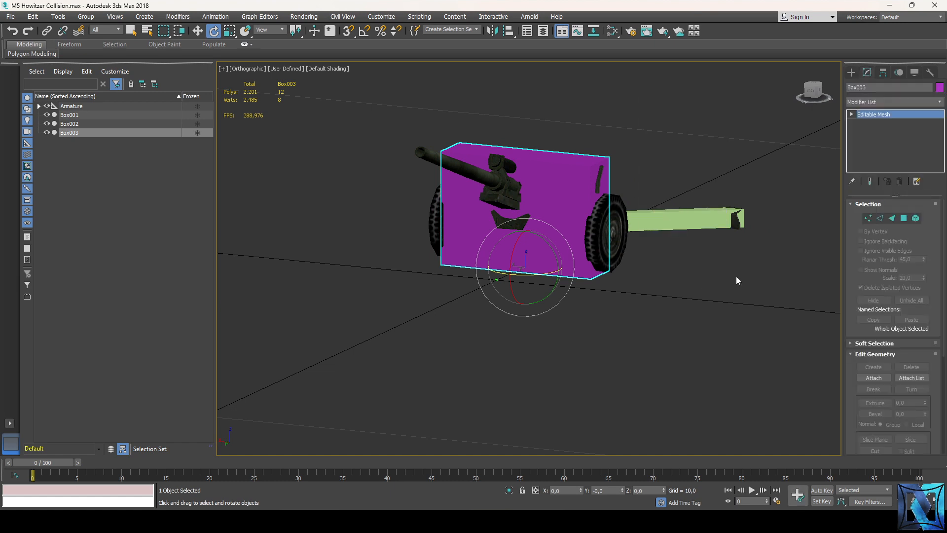
- Create a long box above the gun barrel in the left view, about 0.22 long, 4.82 wide and 0.45 high
{"action": "left_click", "coordinate": [851, 73]}
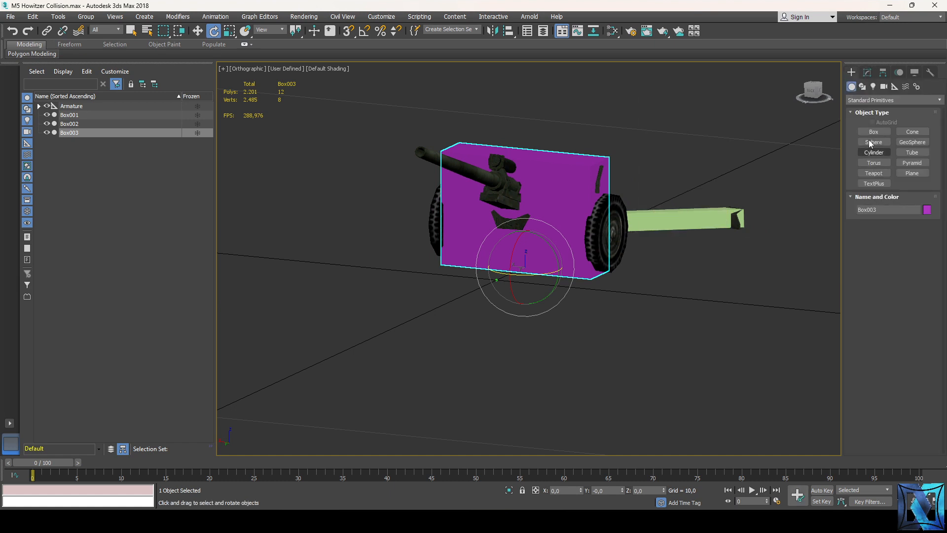
{"action": "left_click", "coordinate": [873, 131]}
{"action": "key", "text": "f"}
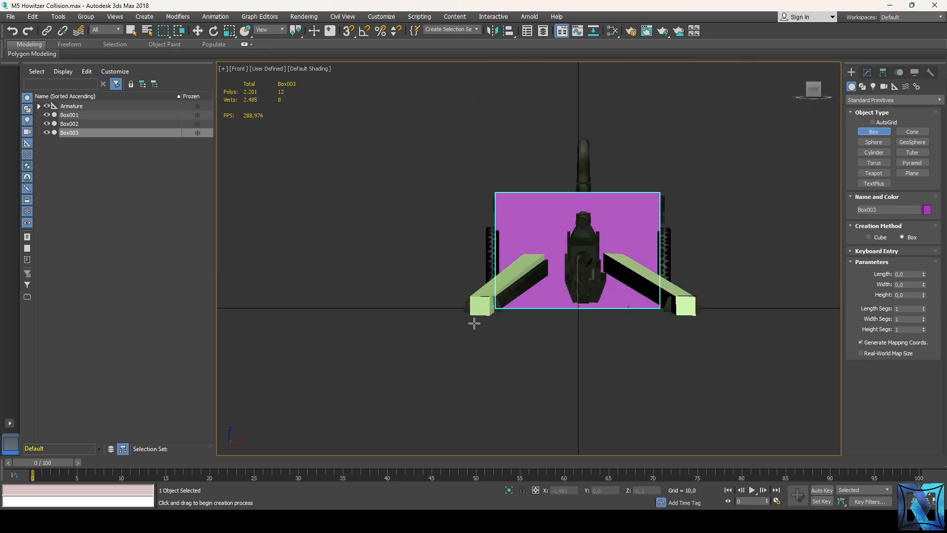
{"action": "key", "text": "l"}
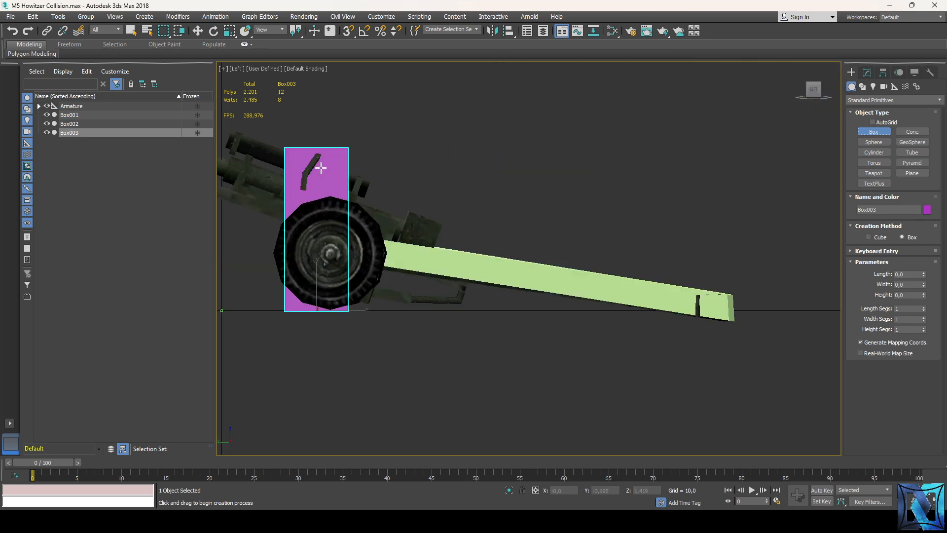
{"action": "scroll", "coordinate": [484, 259], "scroll_direction": "down", "scroll_amount": 5}
{"action": "middle_click_drag", "start_coordinate": [329, 196], "coordinate": [364, 213]}
{"action": "left_click_drag", "start_coordinate": [255, 179], "coordinate": [497, 189]}
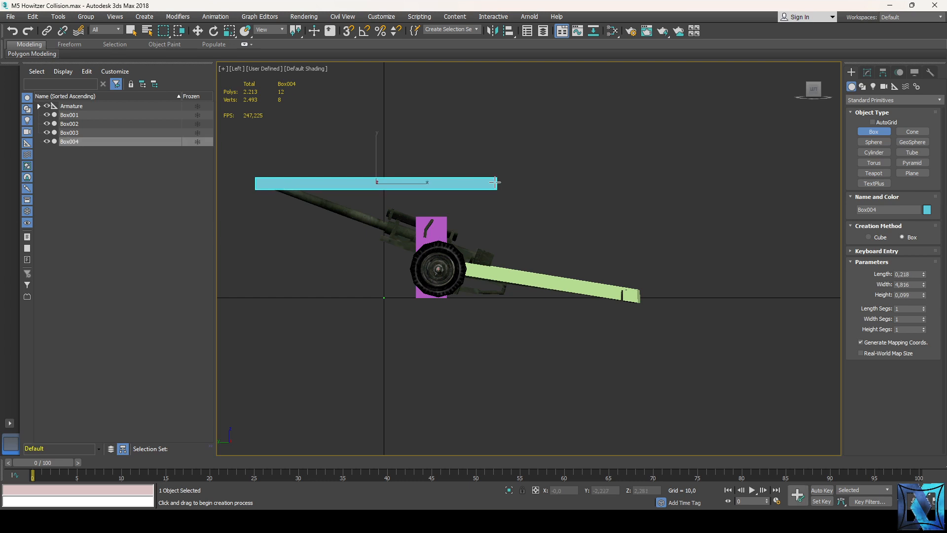
- Scale the barrel box along X to about 45% in the front view
{"action": "key", "text": "r"}
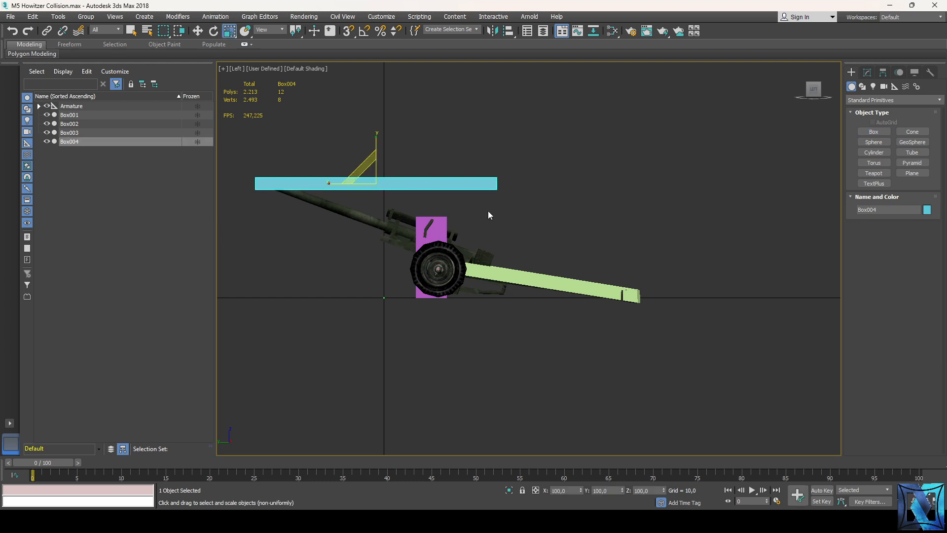
{"action": "key", "text": "f"}
{"action": "left_click", "coordinate": [865, 74]}
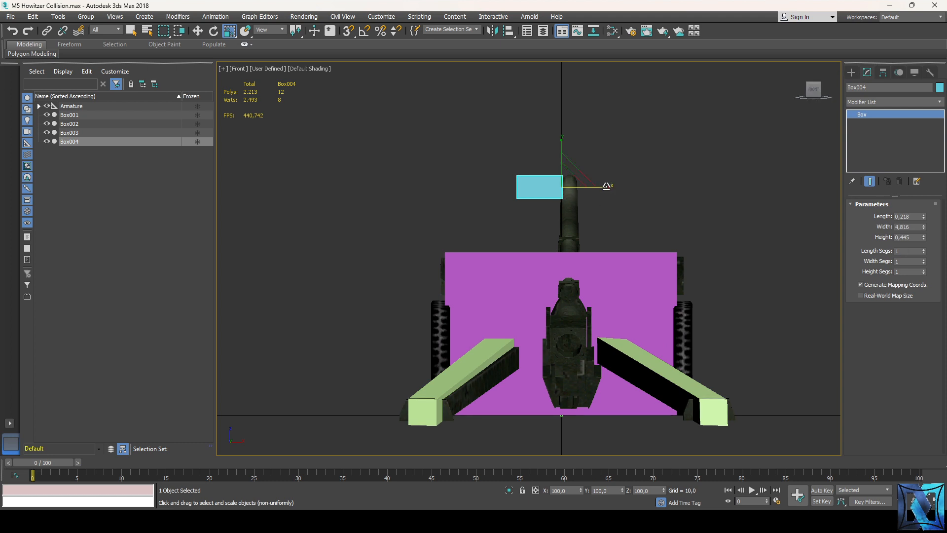
{"action": "left_click_drag", "start_coordinate": [604, 187], "coordinate": [558, 188]}
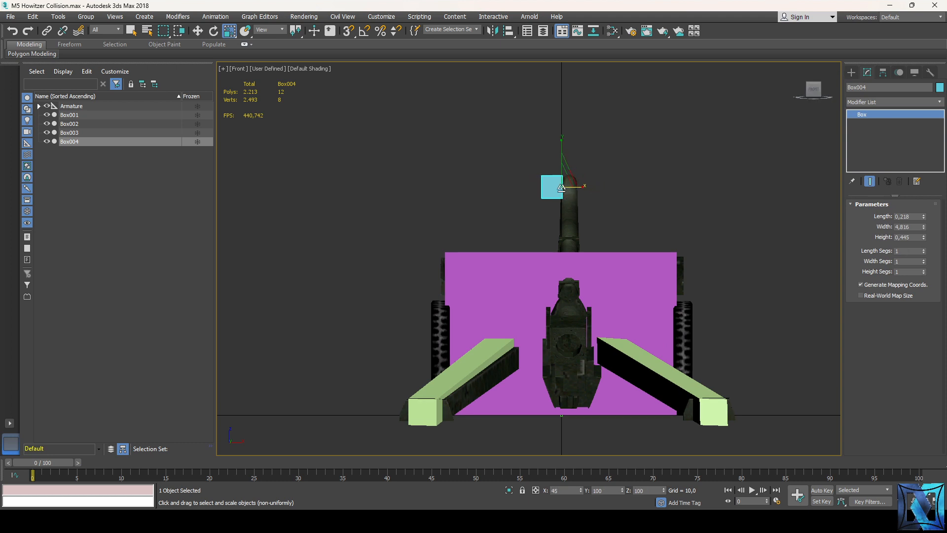
- Rotate the barrel box in the left view to match the barrel's slope and move it onto the barrel
{"action": "key", "text": "w"}
{"action": "key", "text": "l"}
{"action": "key", "text": "e"}
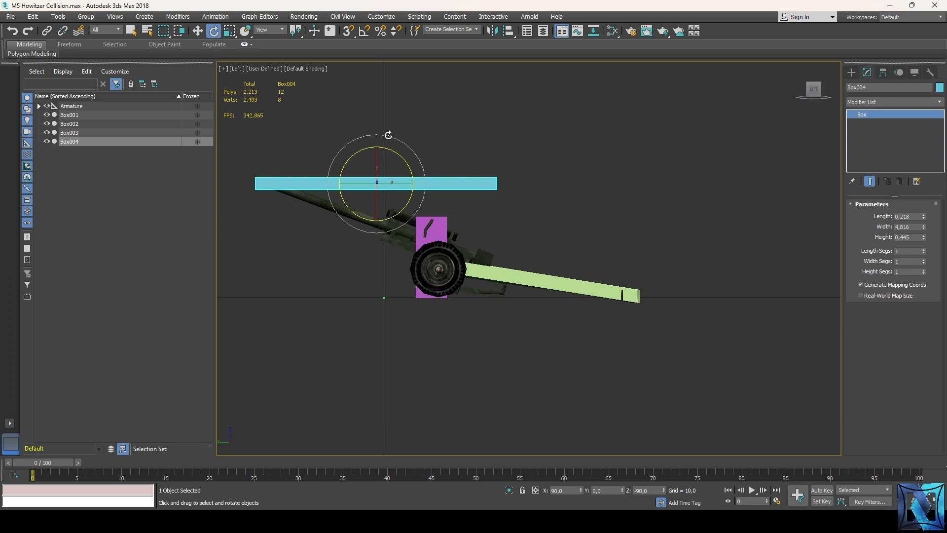
{"action": "left_click_drag", "start_coordinate": [391, 135], "coordinate": [376, 189]}
{"action": "key", "text": "w"}
{"action": "left_click", "coordinate": [613, 178]}
- Centre the barrel box sideways on the gun barrel in the front view
{"action": "left_click_drag", "start_coordinate": [814, 90], "coordinate": [867, 100]}
{"action": "middle_click_drag", "start_coordinate": [529, 258], "coordinate": [676, 199], "text": "alt"}
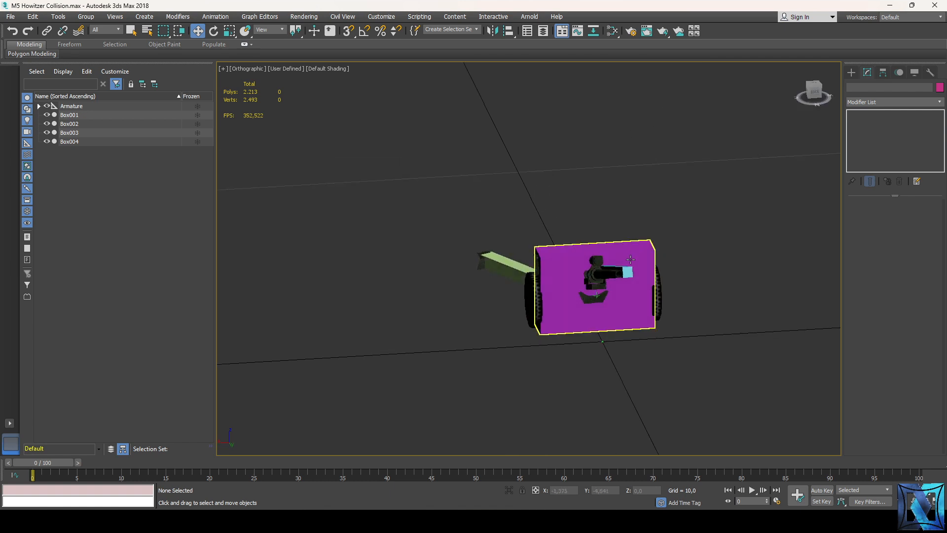
{"action": "key", "text": "f"}
{"action": "left_click", "coordinate": [563, 237]}
{"action": "left_click_drag", "start_coordinate": [591, 260], "coordinate": [607, 259]}
{"action": "left_click", "coordinate": [640, 178]}
{"action": "scroll", "coordinate": [668, 153], "scroll_direction": "down", "scroll_amount": 3}
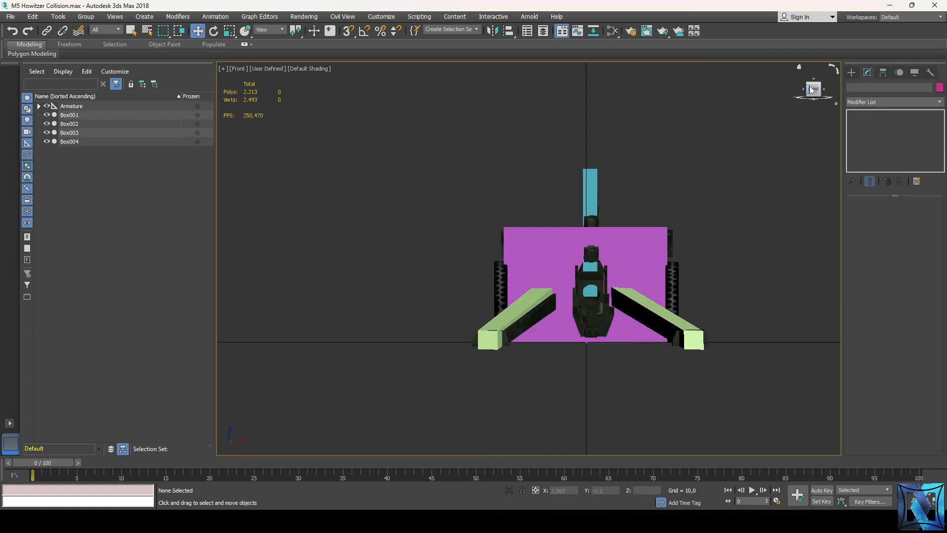
- Create a cylinder centred on the wheel hub in the left view, about 0.58 in radius and 0.1 high
{"action": "left_click_drag", "start_coordinate": [813, 90], "coordinate": [775, 109]}
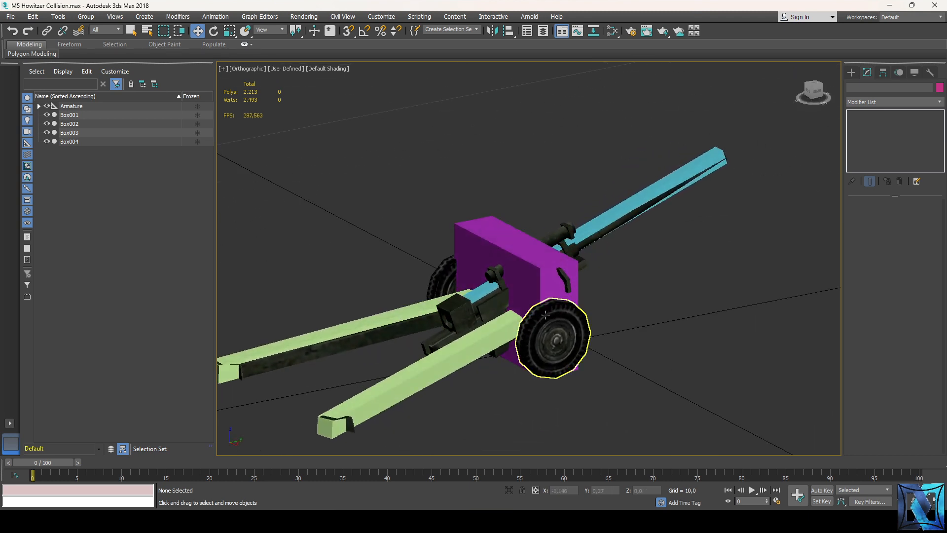
{"action": "left_click", "coordinate": [555, 340]}
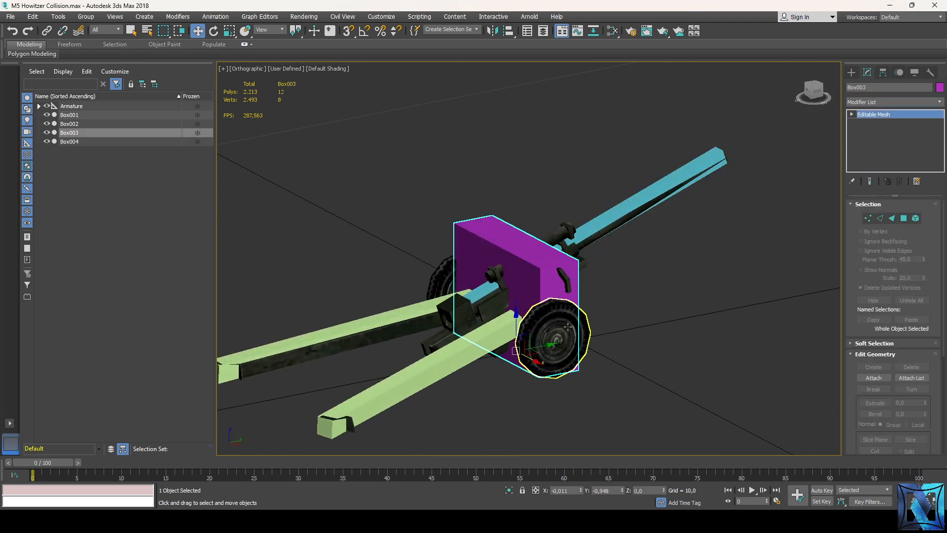
{"action": "left_click", "coordinate": [698, 311]}
{"action": "left_click", "coordinate": [852, 72]}
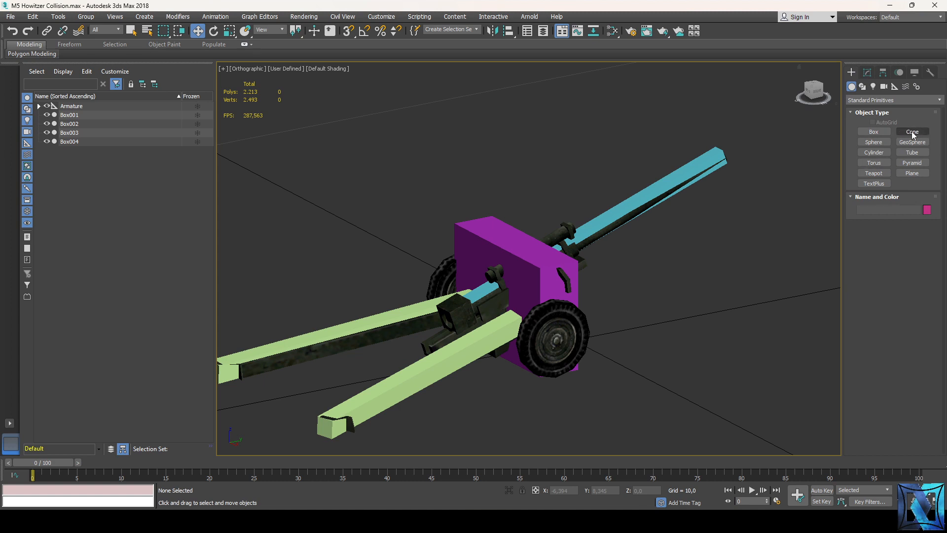
{"action": "left_click", "coordinate": [878, 153]}
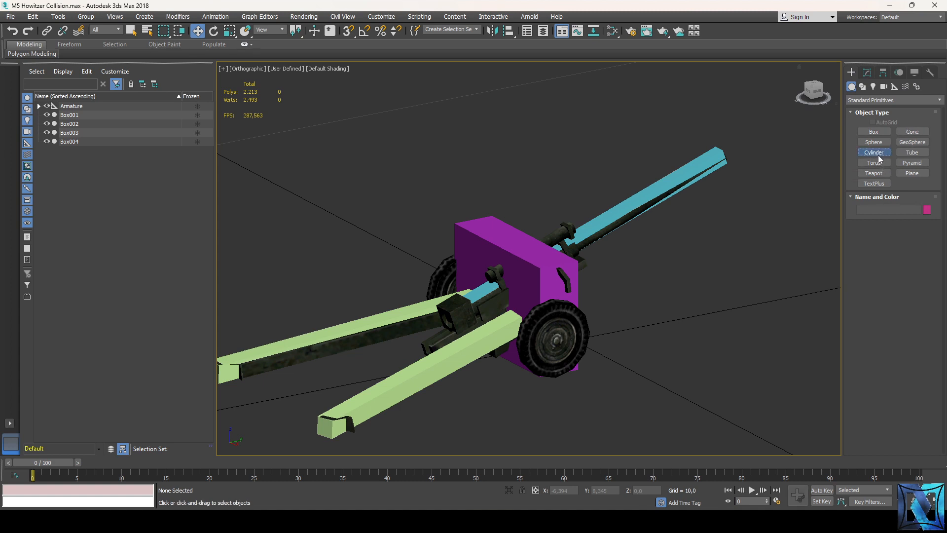
{"action": "key", "text": "f"}
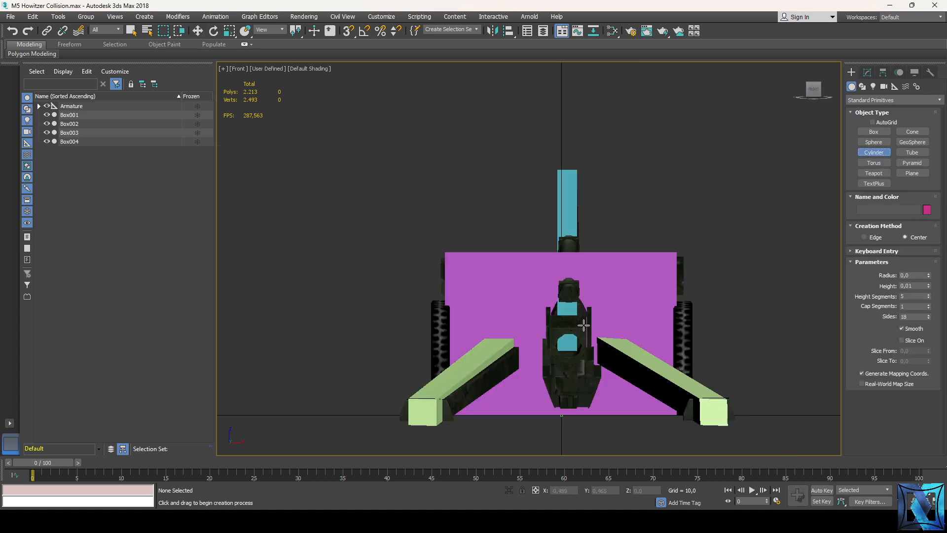
{"action": "key", "text": "l"}
{"action": "scroll", "coordinate": [508, 323], "scroll_direction": "up", "scroll_amount": 6}
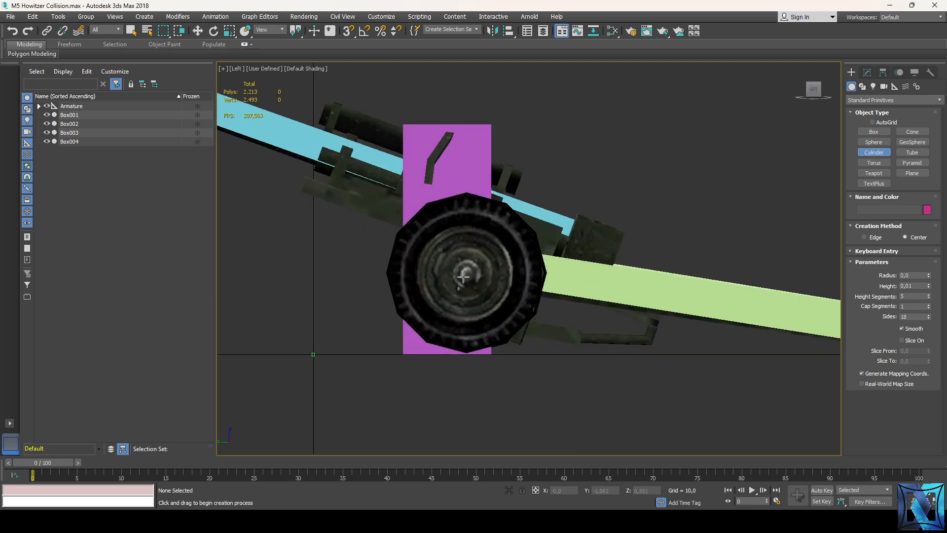
{"action": "left_click_drag", "start_coordinate": [466, 274], "coordinate": [507, 196]}
{"action": "left_click", "coordinate": [508, 195]}
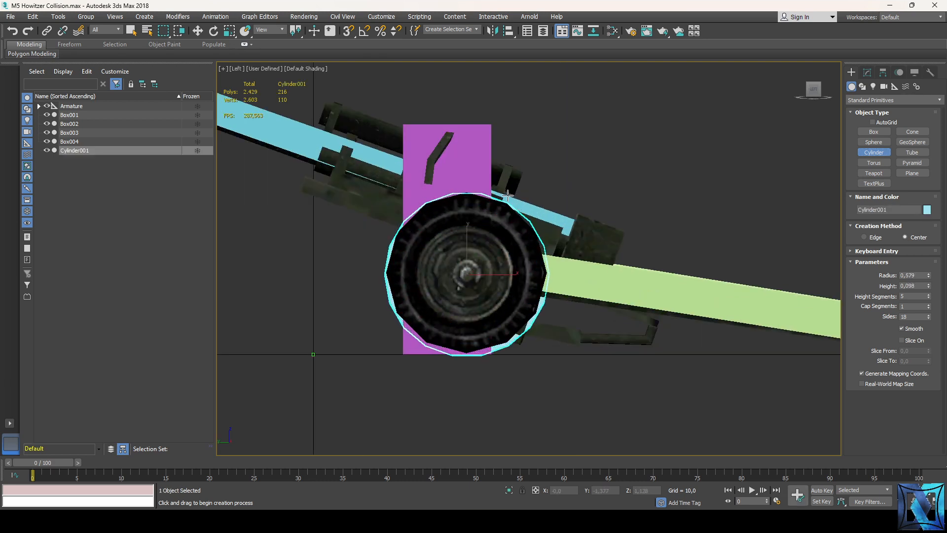
- Move the cylinder along X from the gun's centre onto the wheel, to about X -1.19
{"action": "left_click_drag", "start_coordinate": [818, 92], "coordinate": [857, 105]}
{"action": "key", "text": "w"}
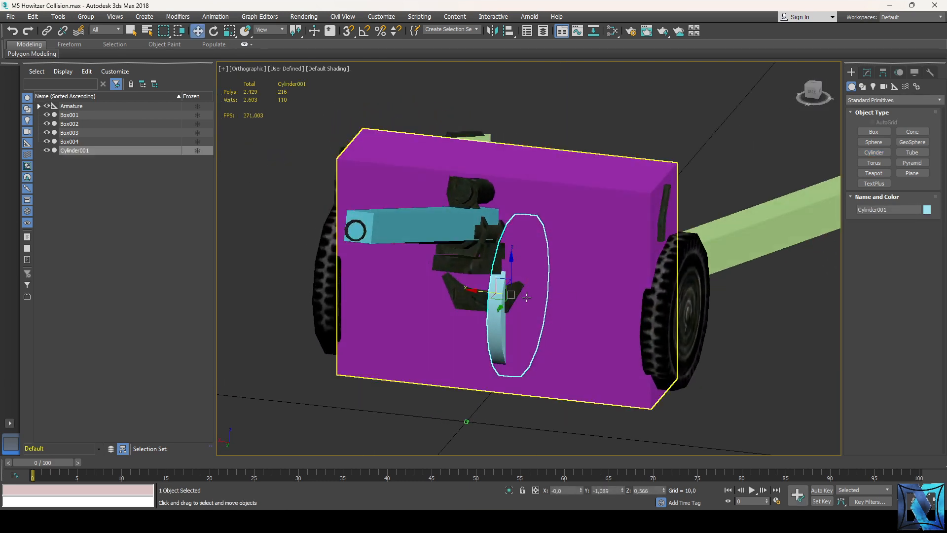
{"action": "left_click_drag", "start_coordinate": [481, 292], "coordinate": [640, 309]}
- Set the wheel cylinder to 10 sides and 1 height segment
{"action": "left_click", "coordinate": [867, 73]}
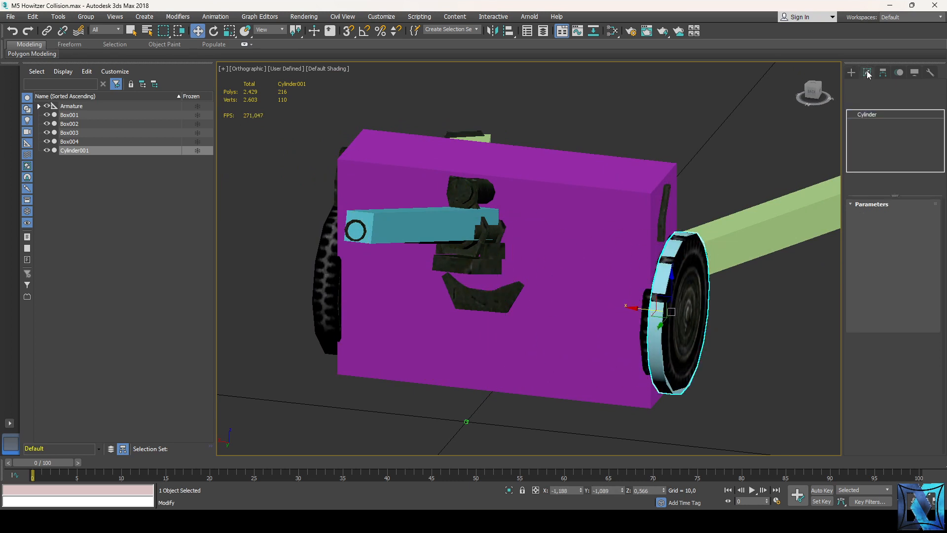
{"action": "double_click", "coordinate": [904, 260]}
{"action": "type", "text": "10"}
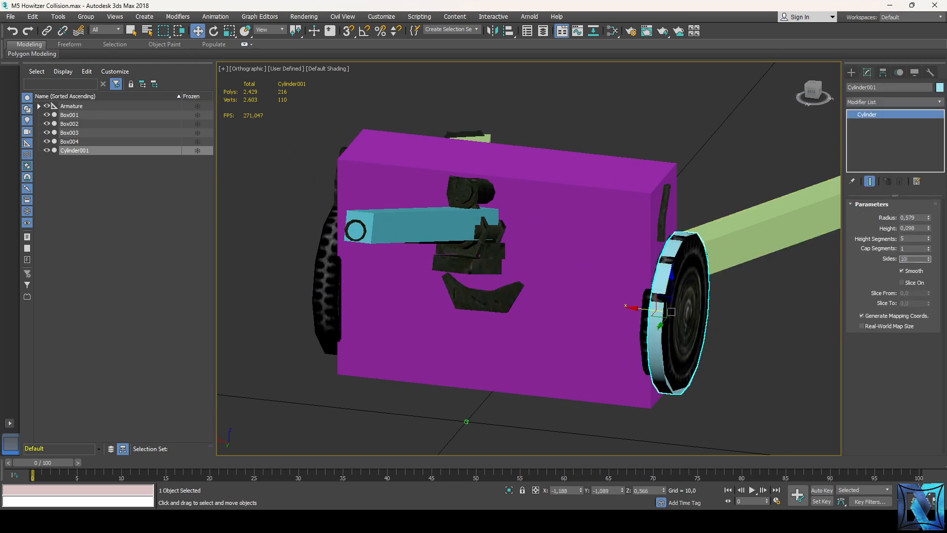
{"action": "key", "text": "Return"}
- Increase the wheel cylinder's height to about 0.148, fit it to the wheel and place one copy on the opposite wheel
{"action": "left_click_drag", "start_coordinate": [647, 312], "coordinate": [653, 312]}
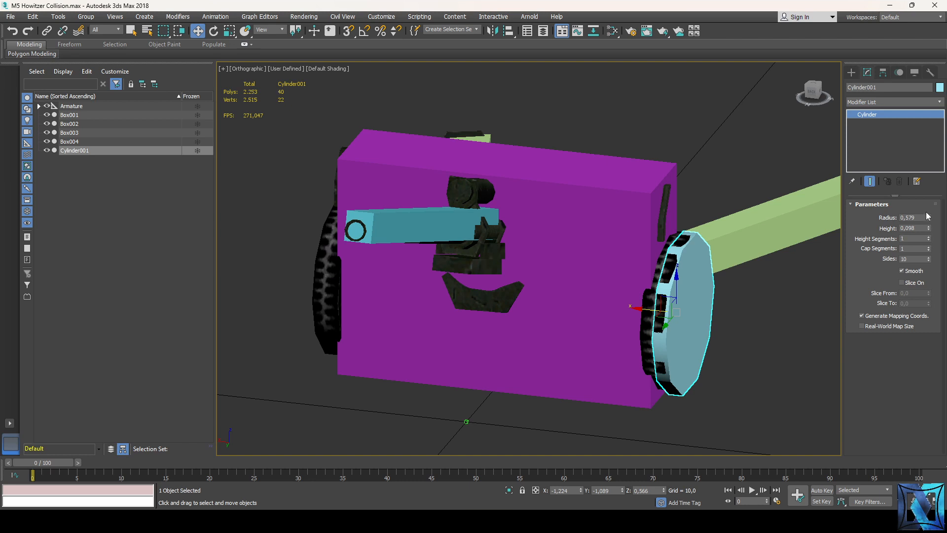
{"action": "left_click_drag", "start_coordinate": [928, 227], "coordinate": [929, 230]}
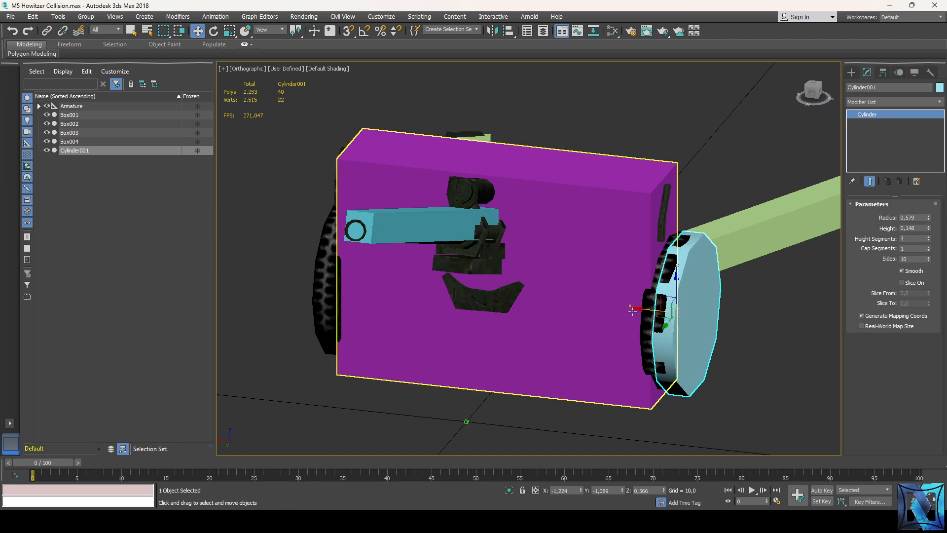
{"action": "left_click_drag", "start_coordinate": [636, 309], "coordinate": [301, 271]}
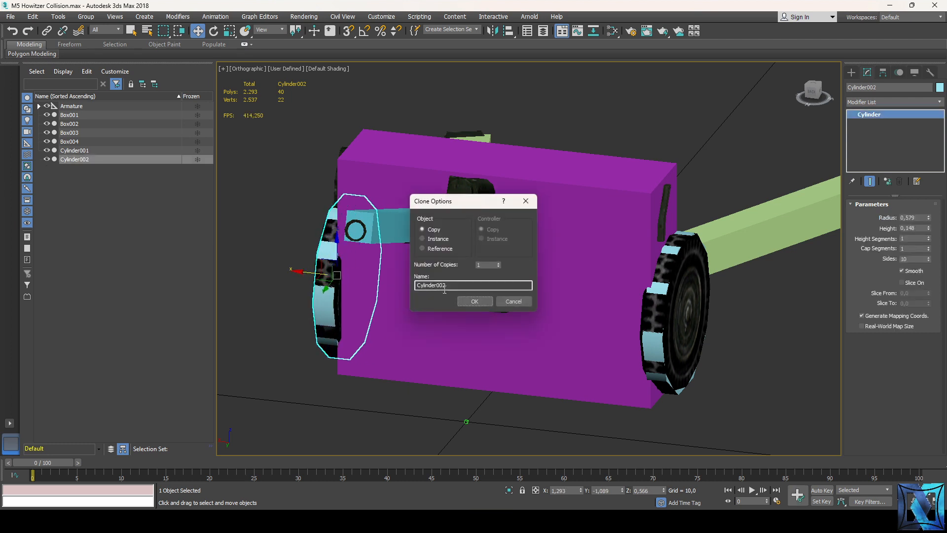
{"action": "left_click", "coordinate": [474, 301]}
- Delete the original Gun, M5, Shield, wheel_Left and wheel_Right meshes from the Armature
{"action": "left_click", "coordinate": [83, 118], "text": "shift"}
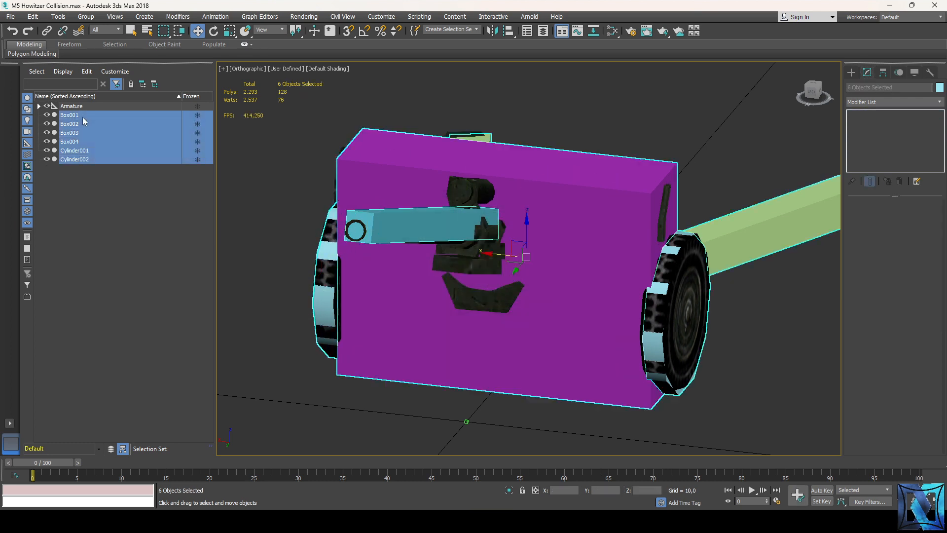
{"action": "left_click", "coordinate": [38, 107]}
{"action": "left_click", "coordinate": [81, 123]}
{"action": "left_click", "coordinate": [114, 159], "text": "shift"}
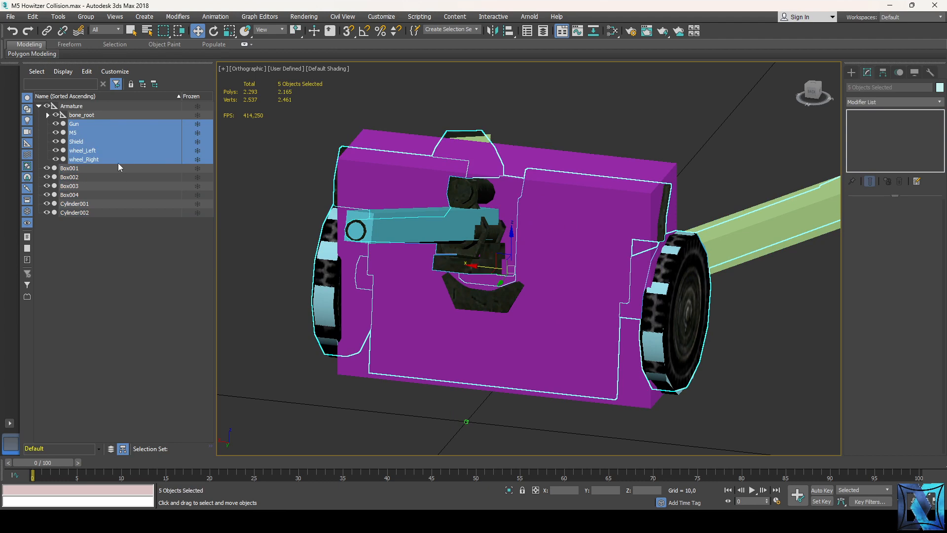
{"action": "key", "text": "Delete"}
- Parent the four collision boxes and two wheel cylinders to bone_root
{"action": "left_click", "coordinate": [74, 124]}
{"action": "left_click", "coordinate": [97, 168], "text": "shift"}
{"action": "left_click_drag", "start_coordinate": [97, 151], "coordinate": [98, 116]}
- Assign the M5 Howitzer material to all six collision objects
{"action": "left_click_drag", "start_coordinate": [813, 94], "coordinate": [646, 204]}
{"action": "left_click", "coordinate": [615, 32]}
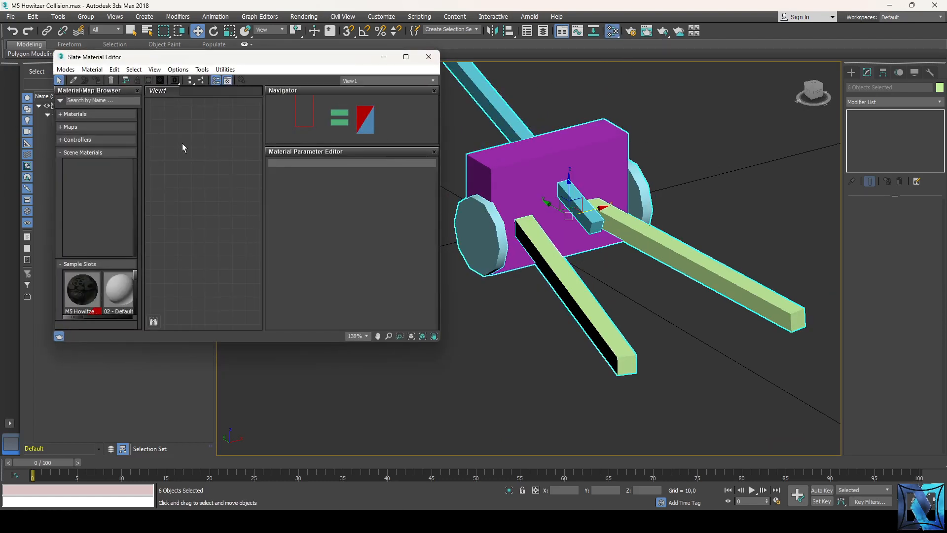
{"action": "left_click", "coordinate": [406, 57]}
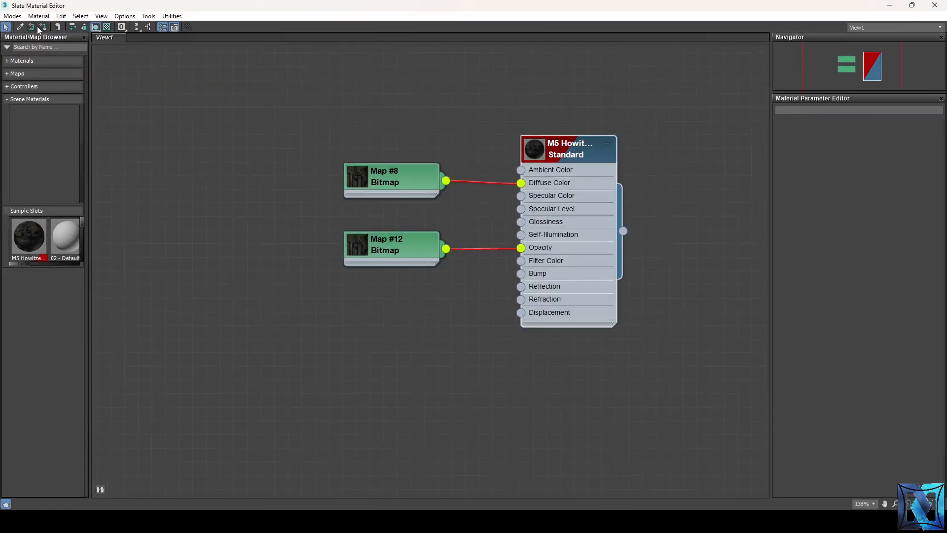
{"action": "left_click", "coordinate": [43, 28]}
{"action": "left_click", "coordinate": [935, 5]}
{"action": "scroll", "coordinate": [465, 321], "scroll_direction": "down", "scroll_amount": 3}
{"action": "scroll", "coordinate": [494, 170], "scroll_direction": "up", "scroll_amount": 3}
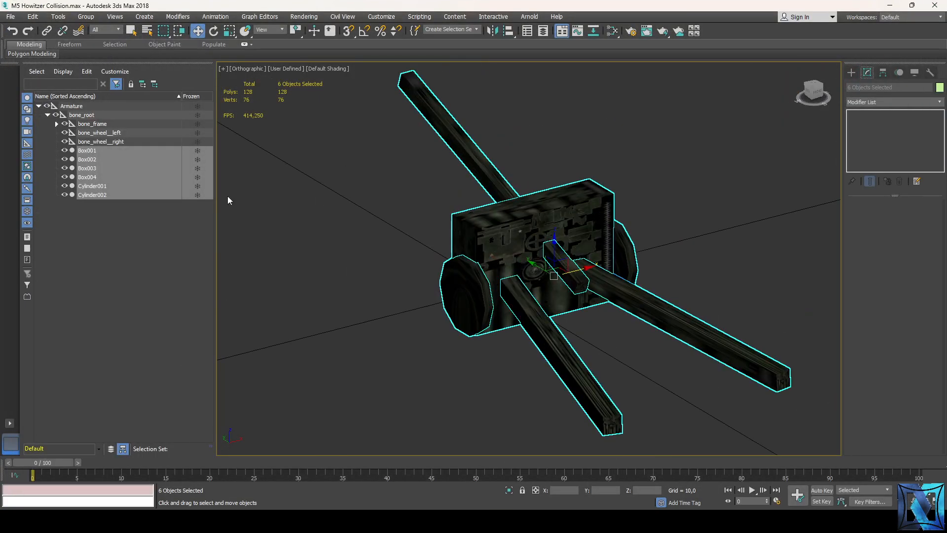
- Apply a Skin modifier to the six selected collision objects
{"action": "left_click", "coordinate": [851, 72]}
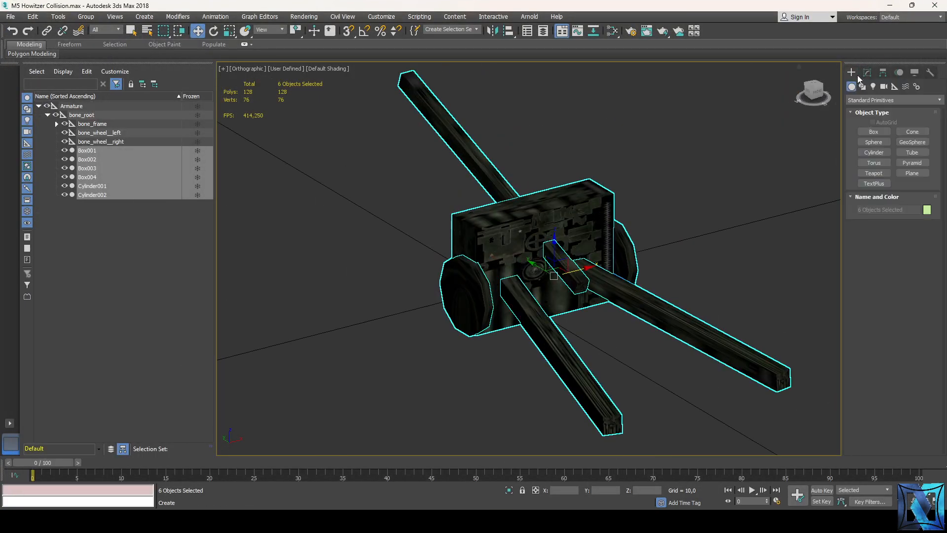
{"action": "left_click", "coordinate": [874, 98]}
{"action": "left_click", "coordinate": [769, 201]}
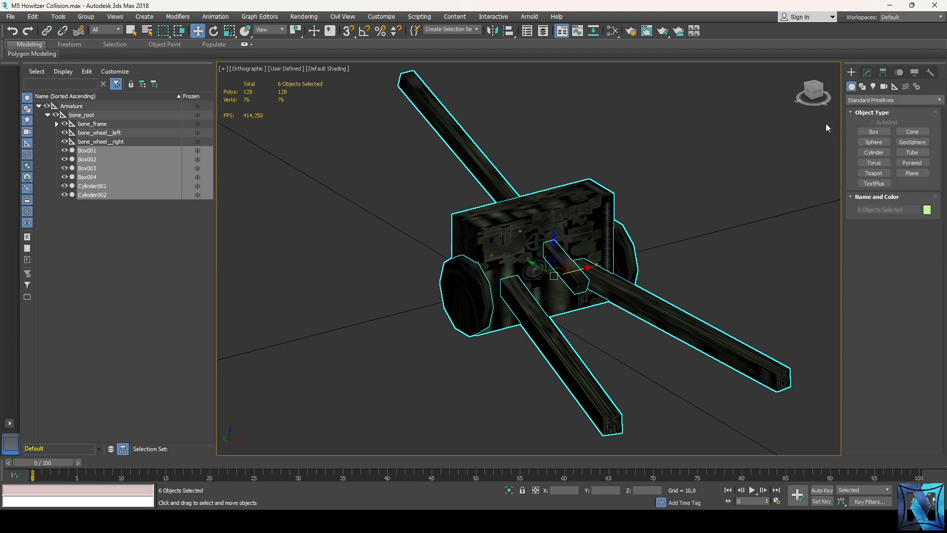
{"action": "left_click", "coordinate": [867, 72]}
{"action": "left_click", "coordinate": [893, 101]}
{"action": "scroll", "coordinate": [881, 439], "scroll_direction": "down", "scroll_amount": 4}
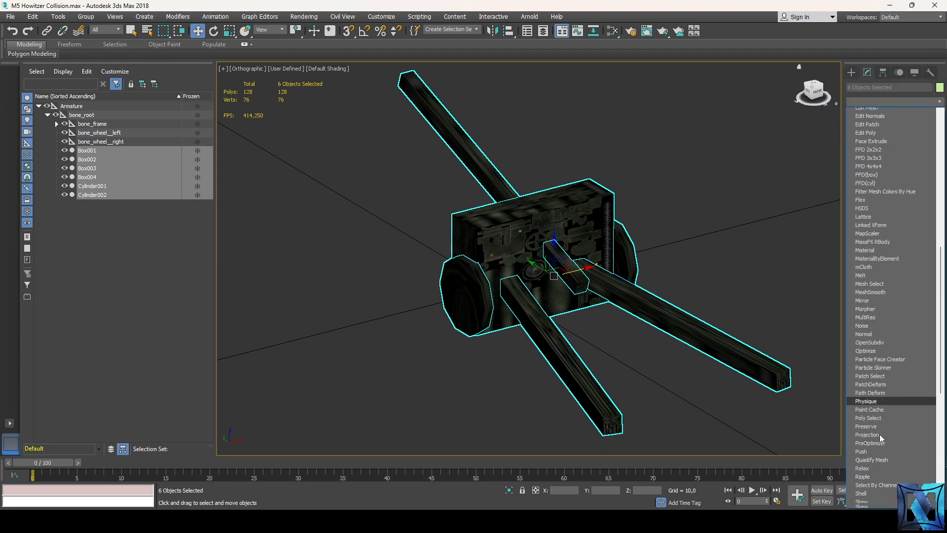
{"action": "scroll", "coordinate": [881, 439], "scroll_direction": "down", "scroll_amount": 2}
{"action": "left_click", "coordinate": [881, 441]}
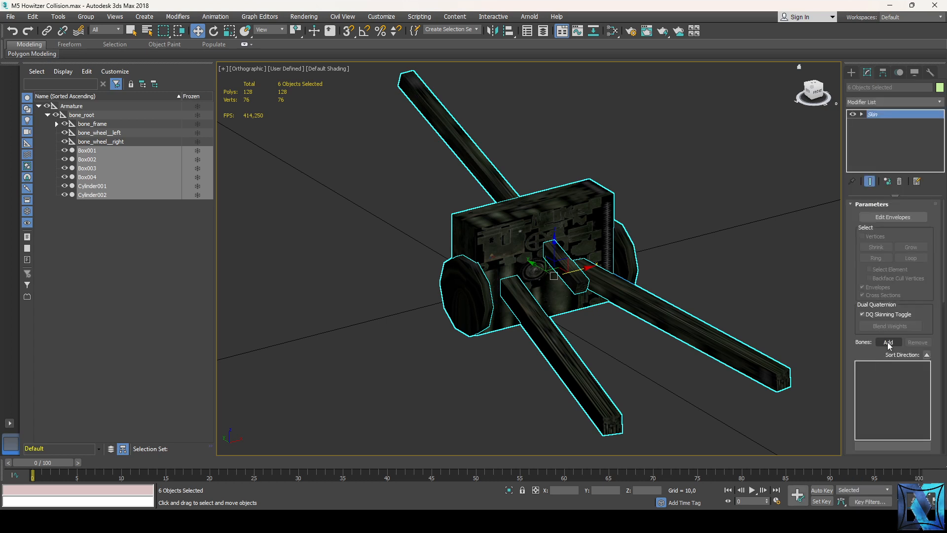
- Add bone_root as the bone of the collision objects' Skin modifier
{"action": "left_click", "coordinate": [889, 342]}
{"action": "left_click", "coordinate": [85, 80]}
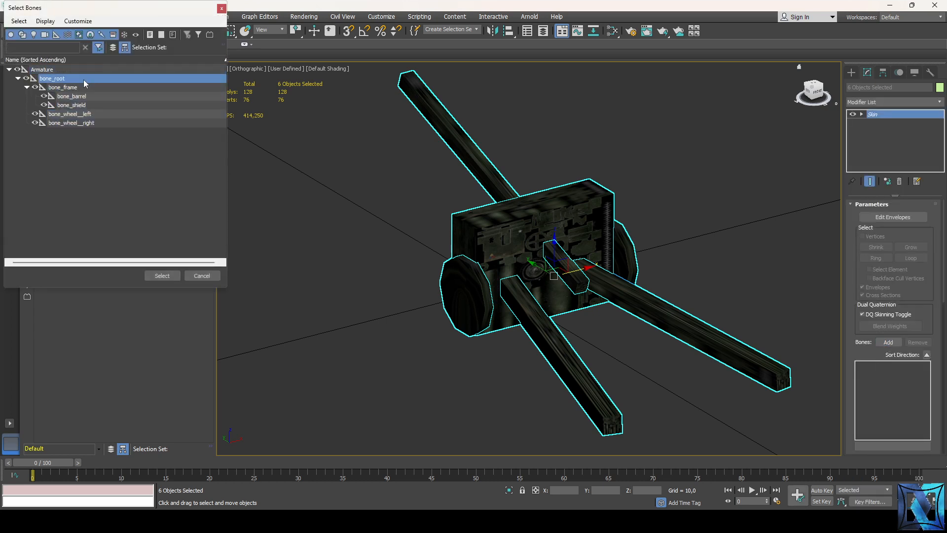
{"action": "left_click", "coordinate": [87, 87]}
{"action": "left_click", "coordinate": [83, 80]}
{"action": "left_click", "coordinate": [82, 89]}
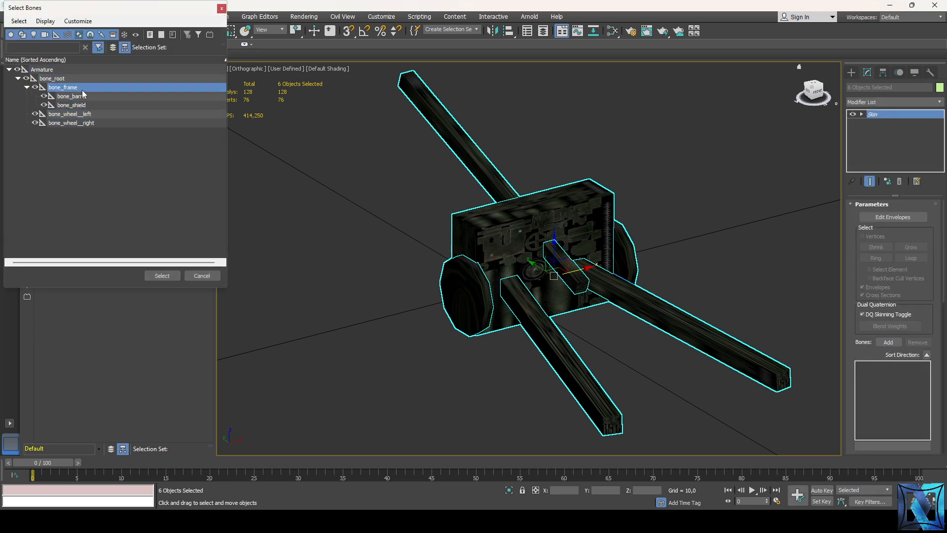
{"action": "left_click", "coordinate": [79, 78]}
{"action": "left_click", "coordinate": [162, 276]}
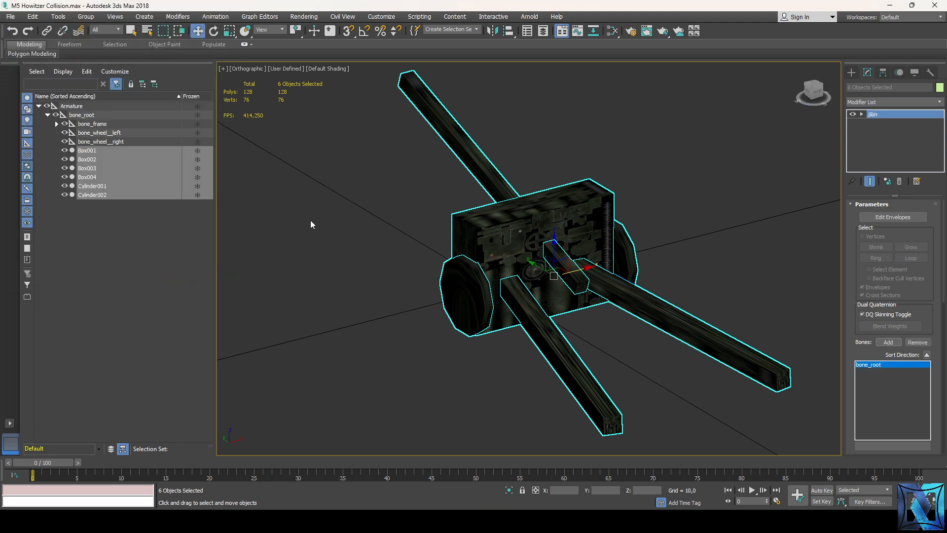
- Export the scene in OpenCOLLADA format as m5_howitzer_collision to the IWTE 1942\engines folder with the default export options
{"action": "left_click", "coordinate": [312, 225]}
{"action": "left_click", "coordinate": [8, 18]}
{"action": "mouse_move", "coordinate": [50, 168]}
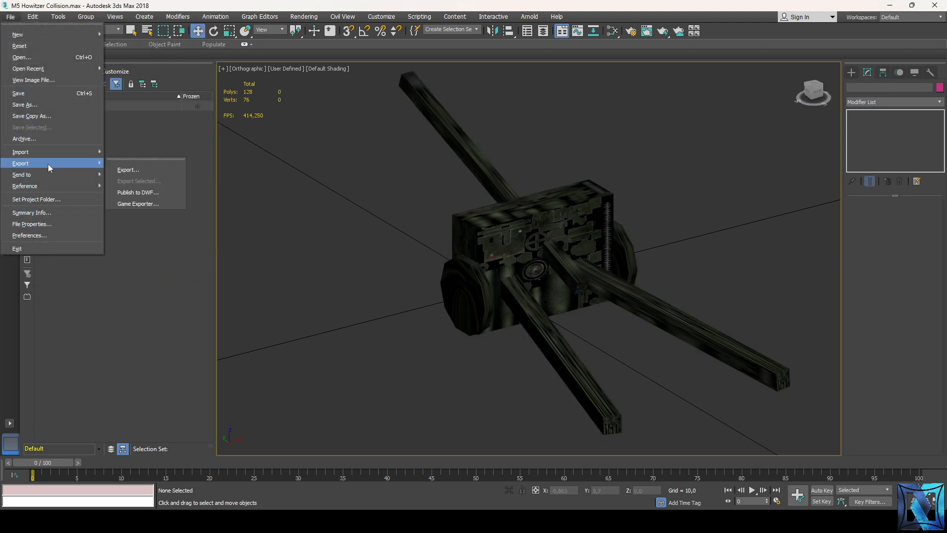
{"action": "left_click", "coordinate": [129, 169]}
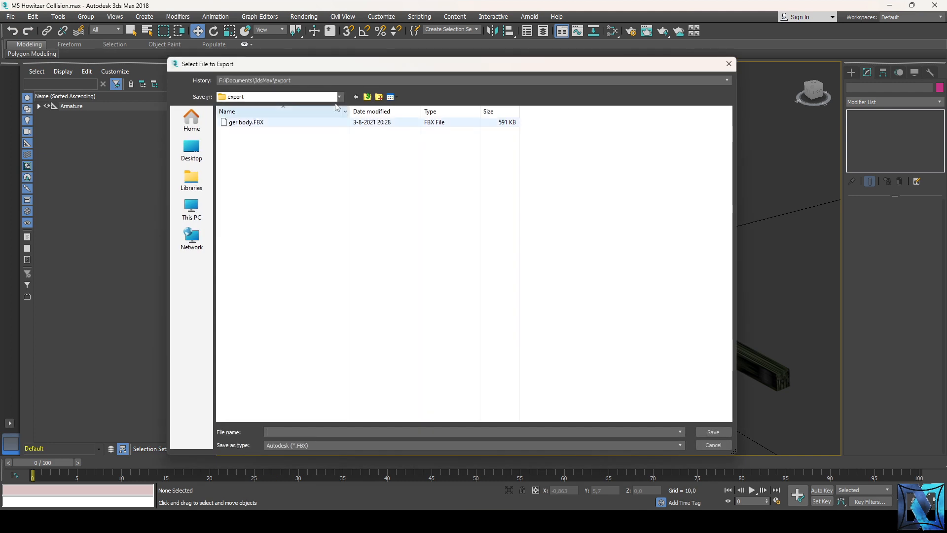
{"action": "left_click", "coordinate": [329, 81]}
{"action": "left_click", "coordinate": [364, 96]}
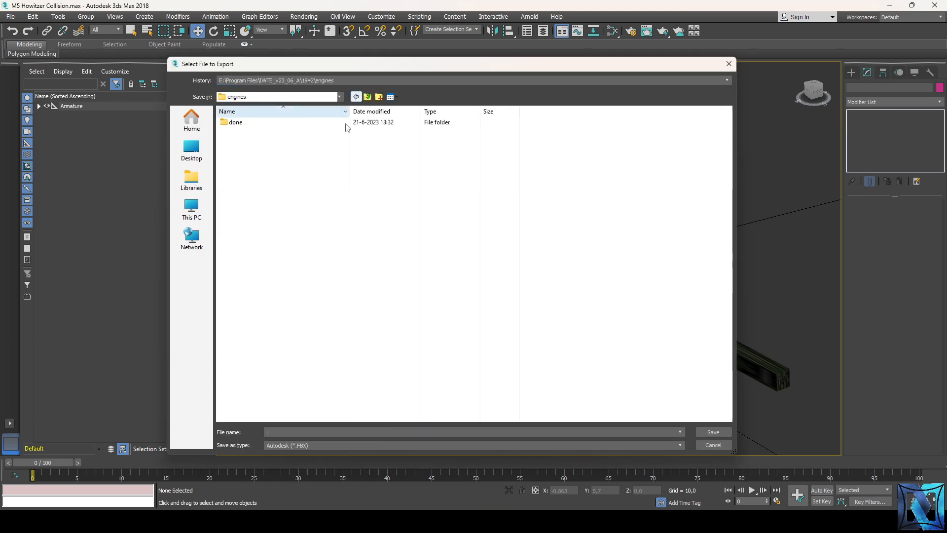
{"action": "left_click", "coordinate": [293, 444]}
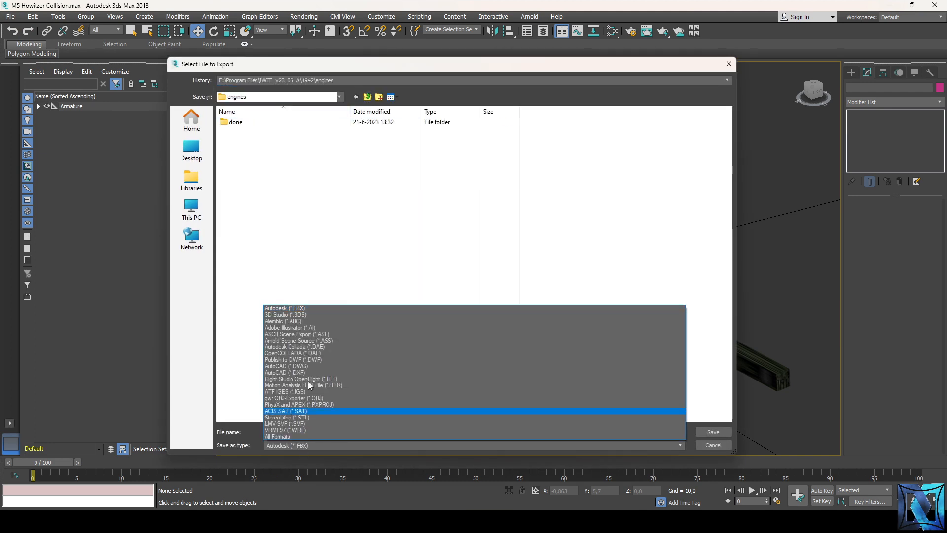
{"action": "left_click", "coordinate": [289, 353]}
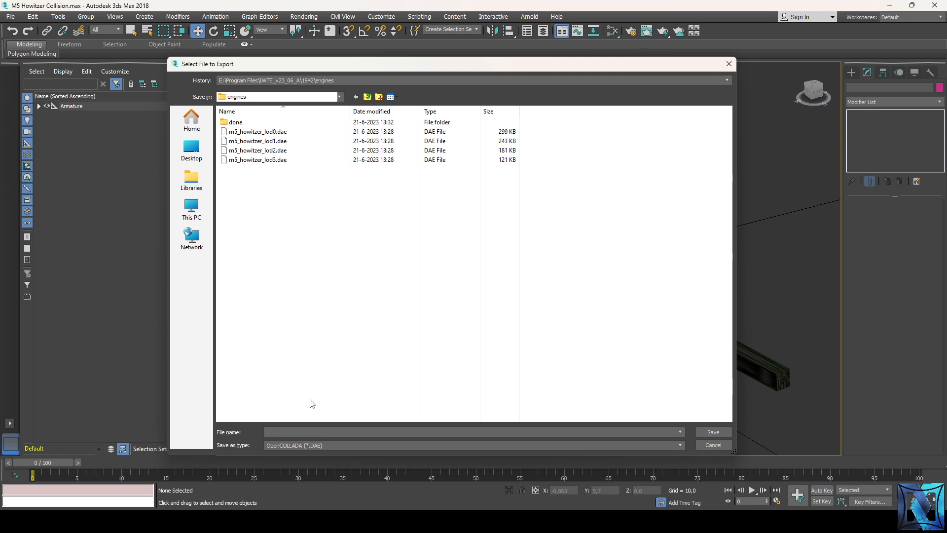
{"action": "type", "text": "m5_howitzer_collision"}
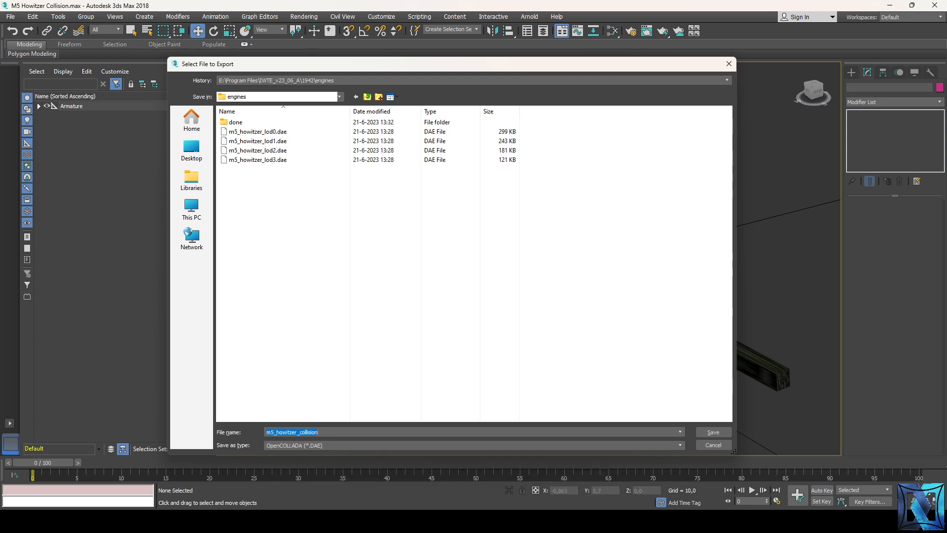
{"action": "key", "text": "Return"}
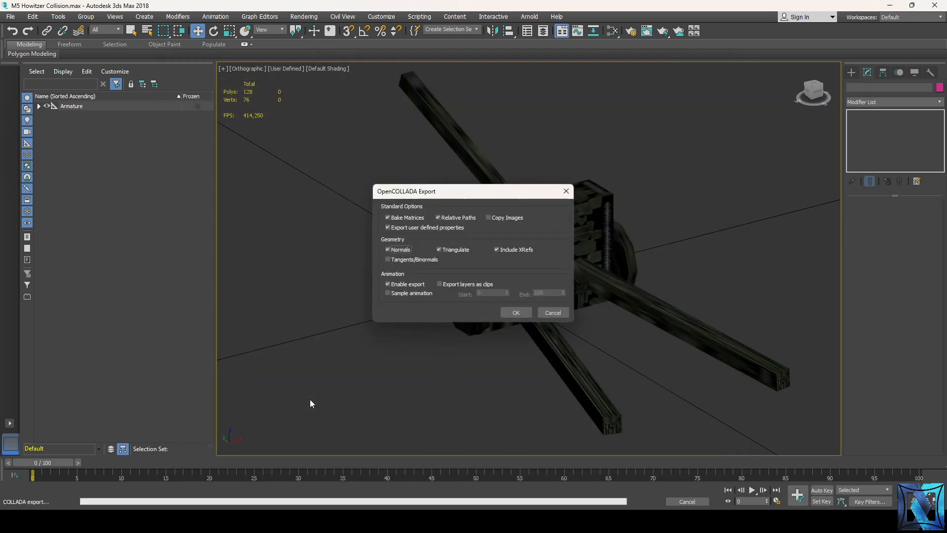
{"action": "left_click", "coordinate": [516, 313]}
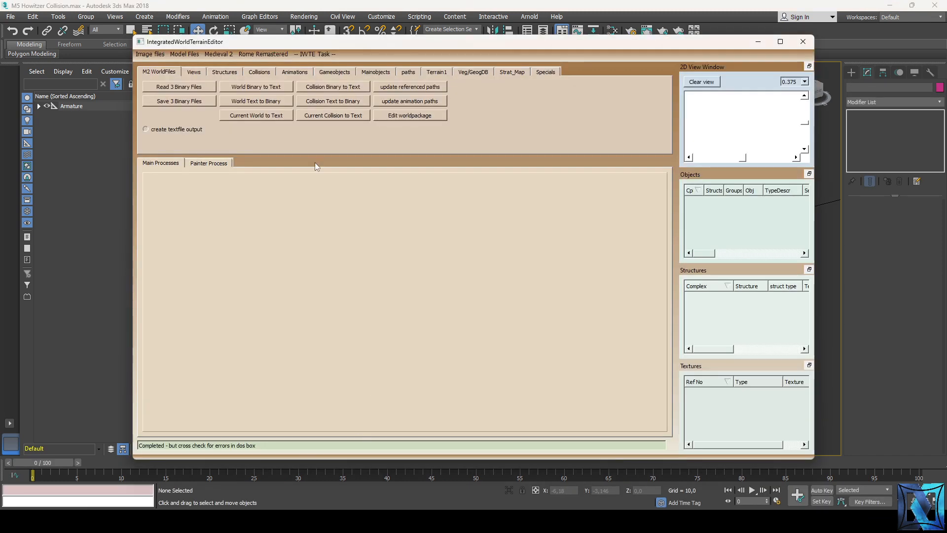
- Switch to IntegratedWorldTerrainEditor and try to convert the 1942\engines dae directory to cas_mesh, saving into engines\done
{"action": "left_click", "coordinate": [184, 54]}
{"action": "mouse_move", "coordinate": [197, 66]}
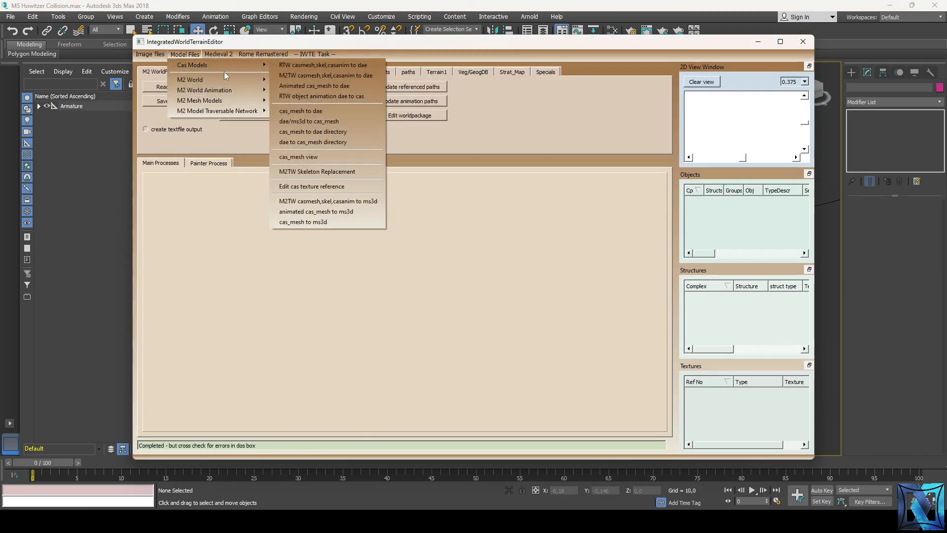
{"action": "left_click", "coordinate": [323, 143]}
{"action": "double_click", "coordinate": [240, 129]}
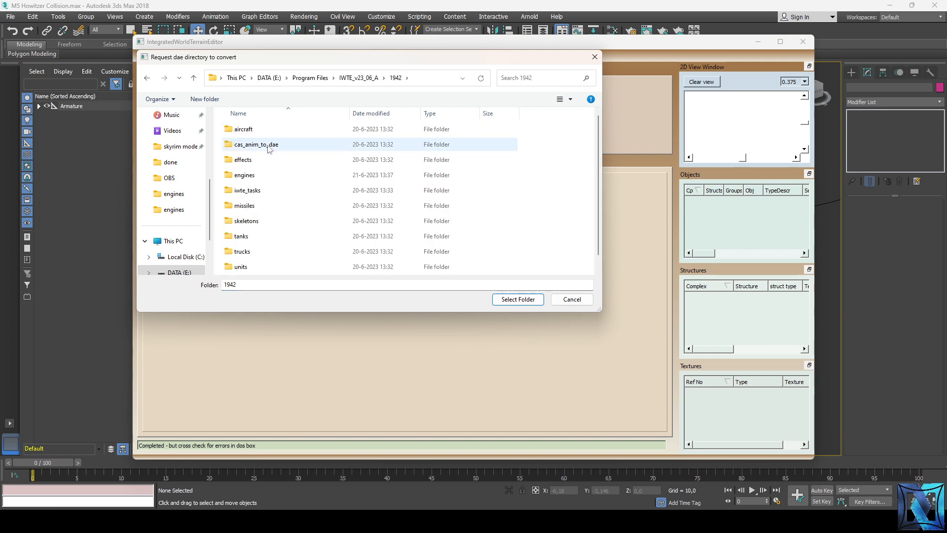
{"action": "double_click", "coordinate": [265, 176]}
{"action": "left_click", "coordinate": [518, 299]}
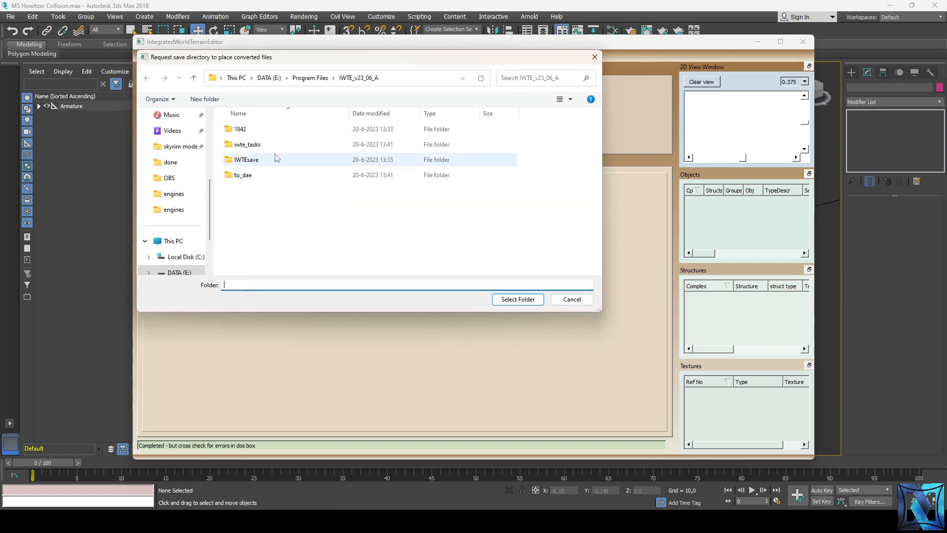
{"action": "double_click", "coordinate": [242, 128]}
{"action": "double_click", "coordinate": [265, 176]}
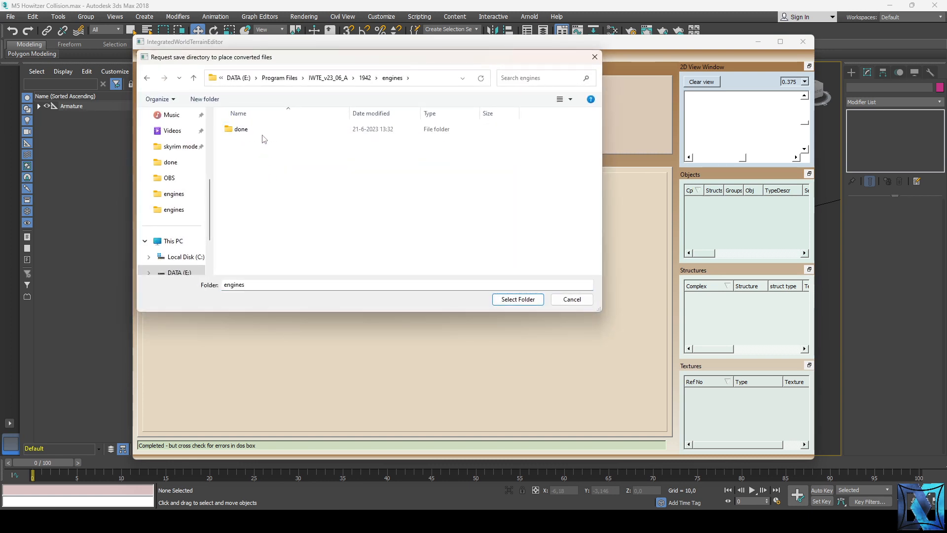
{"action": "double_click", "coordinate": [262, 130]}
{"action": "left_click", "coordinate": [513, 299]}
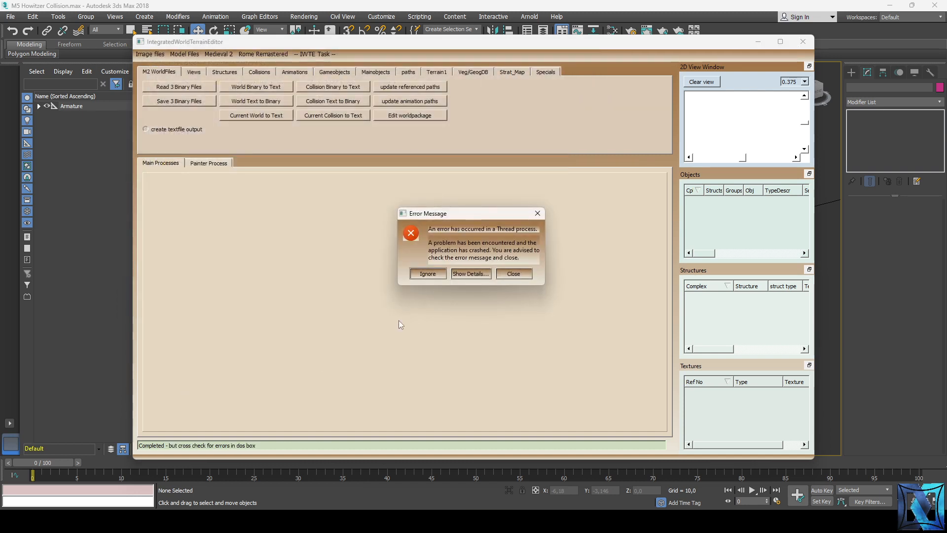
- Examine the traceback details of the conversion error, then dismiss the error message
{"action": "left_click", "coordinate": [470, 273]}
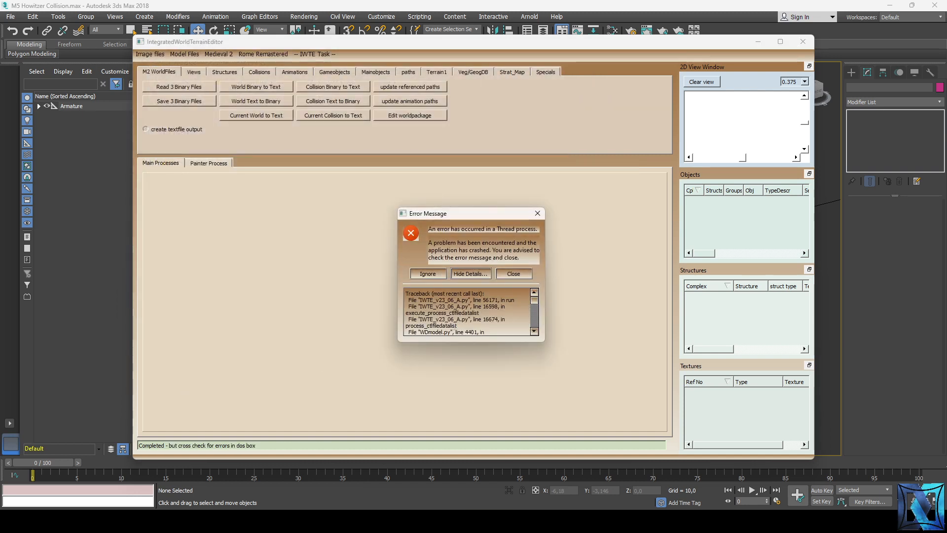
{"action": "scroll", "coordinate": [468, 311], "scroll_direction": "down", "scroll_amount": 5}
{"action": "scroll", "coordinate": [468, 311], "scroll_direction": "down", "scroll_amount": 3}
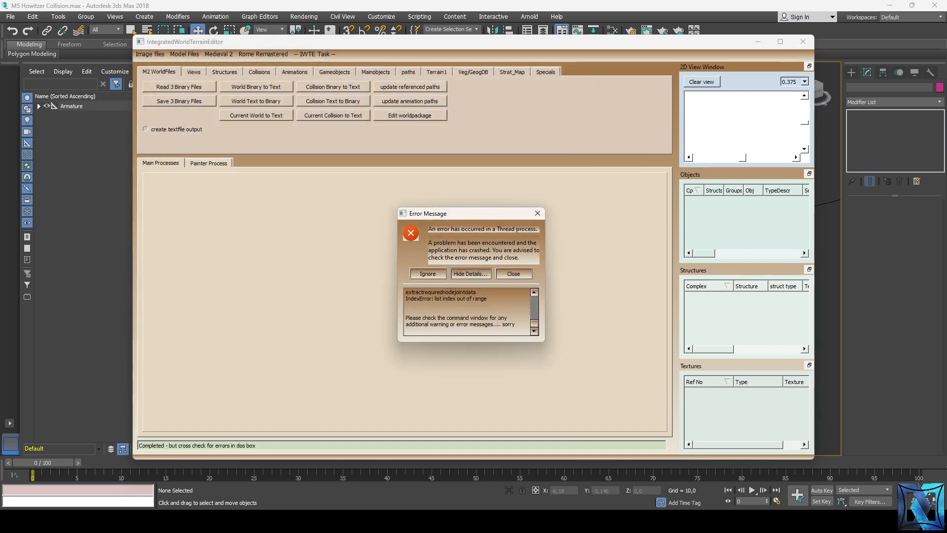
{"action": "scroll", "coordinate": [482, 311], "scroll_direction": "up", "scroll_amount": 3}
{"action": "scroll", "coordinate": [479, 321], "scroll_direction": "up", "scroll_amount": 5}
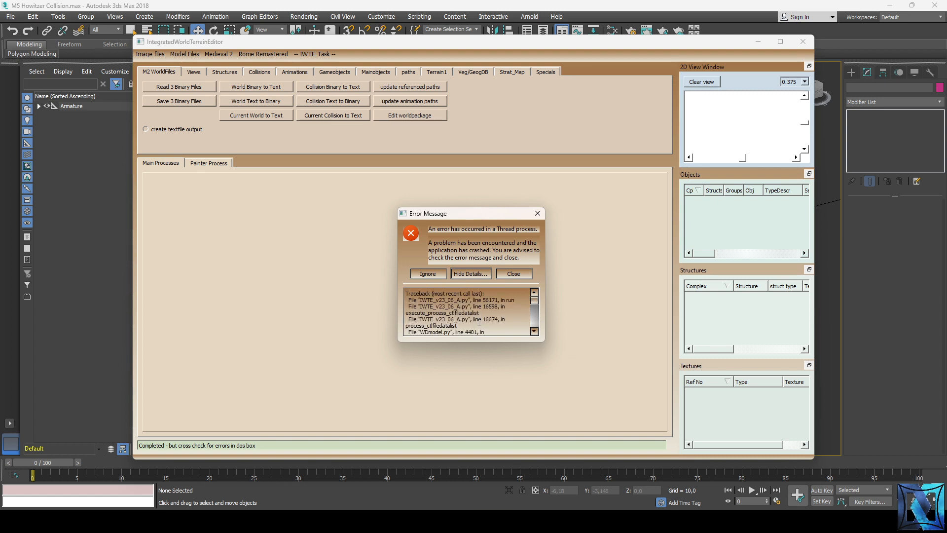
{"action": "left_click", "coordinate": [460, 275]}
{"action": "left_click", "coordinate": [424, 274]}
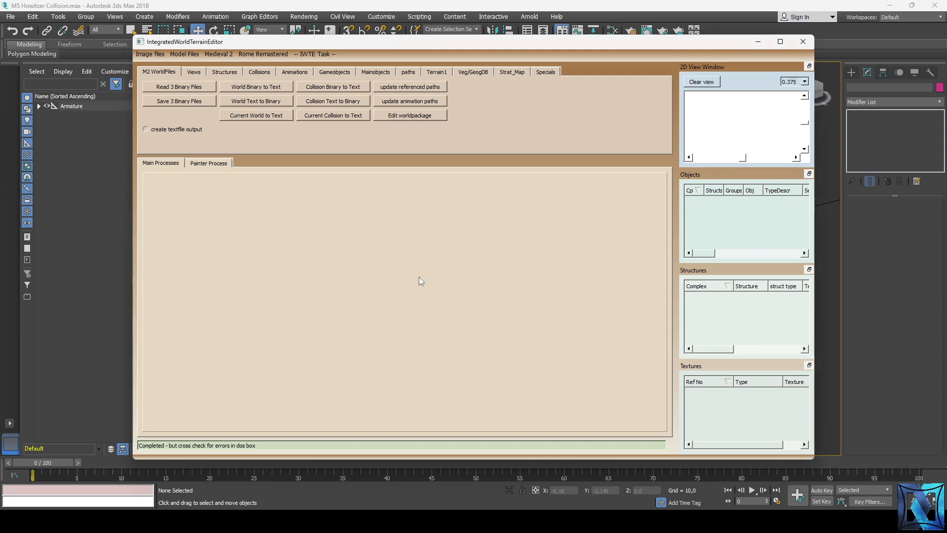
- Return to 3ds Max and reparent the four collision boxes and two wheel cylinders from bone_root to Armature
{"action": "left_click", "coordinate": [84, 237]}
{"action": "left_click", "coordinate": [38, 106]}
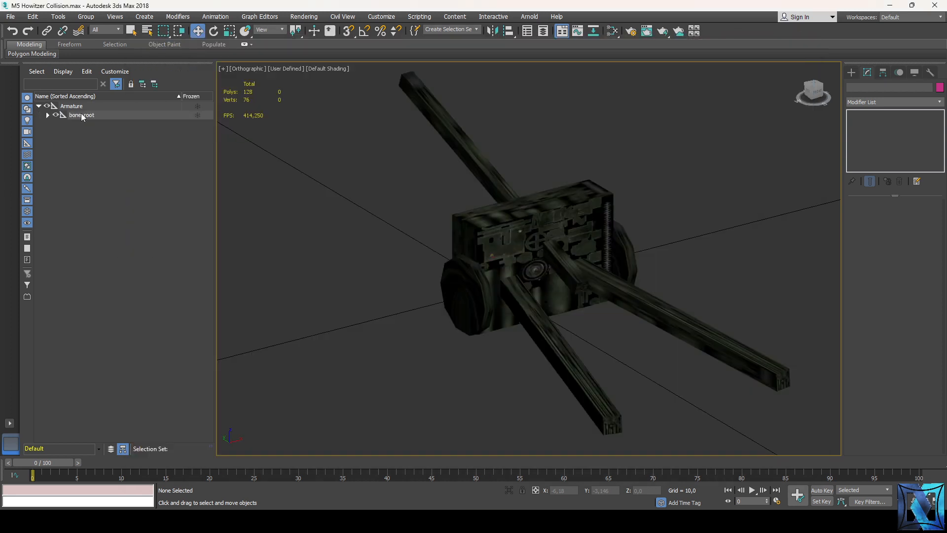
{"action": "left_click", "coordinate": [48, 116]}
{"action": "left_click", "coordinate": [94, 152]}
{"action": "left_click", "coordinate": [92, 195], "text": "shift"}
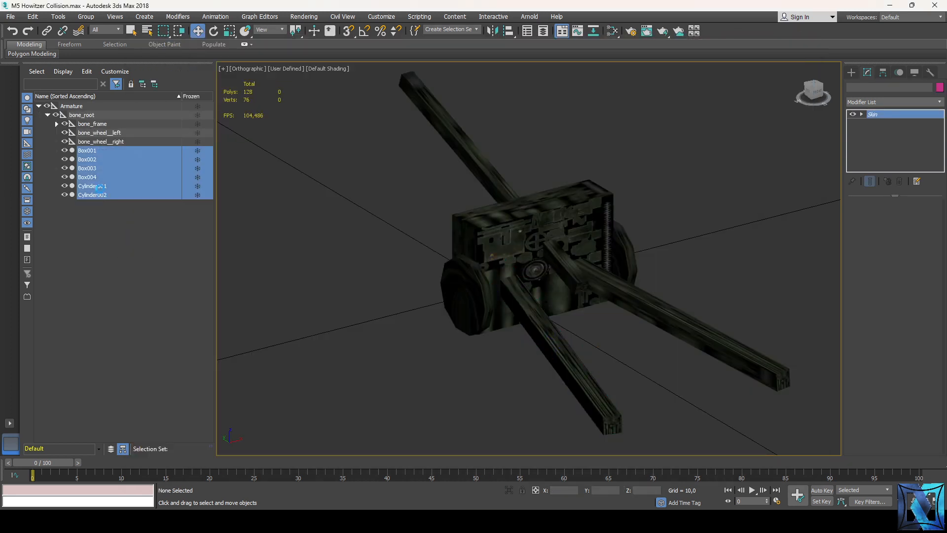
{"action": "left_click_drag", "start_coordinate": [91, 194], "coordinate": [92, 106]}
{"action": "left_click", "coordinate": [345, 240]}
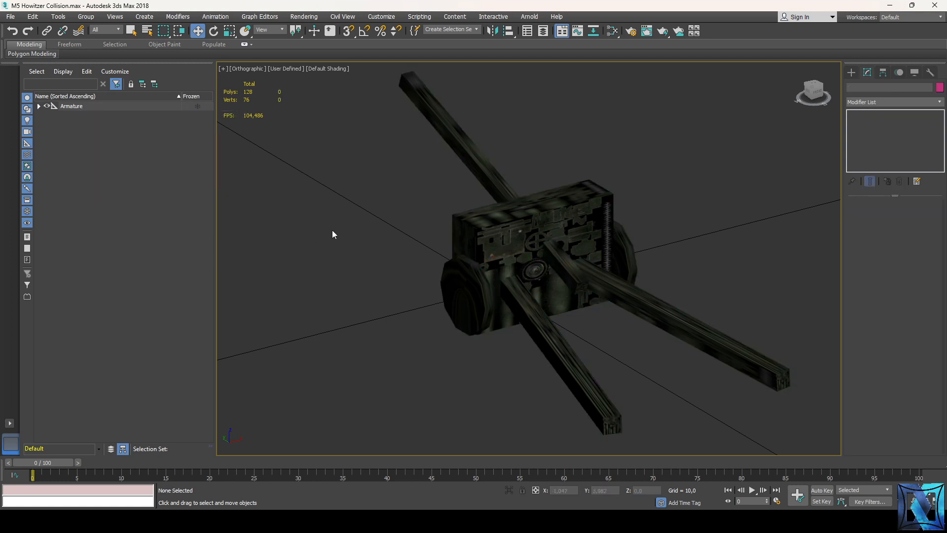
- Export the scene again in OpenCOLLADA format, overwriting m5_howitzer_collision.DAE in the engines folder
{"action": "left_click", "coordinate": [10, 16]}
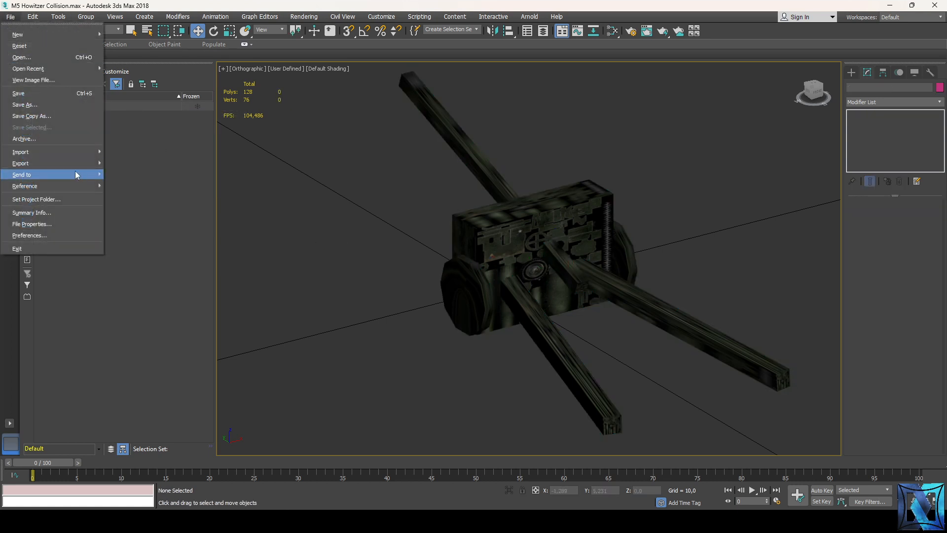
{"action": "mouse_move", "coordinate": [94, 163]}
{"action": "left_click", "coordinate": [193, 175]}
{"action": "left_click", "coordinate": [10, 16]}
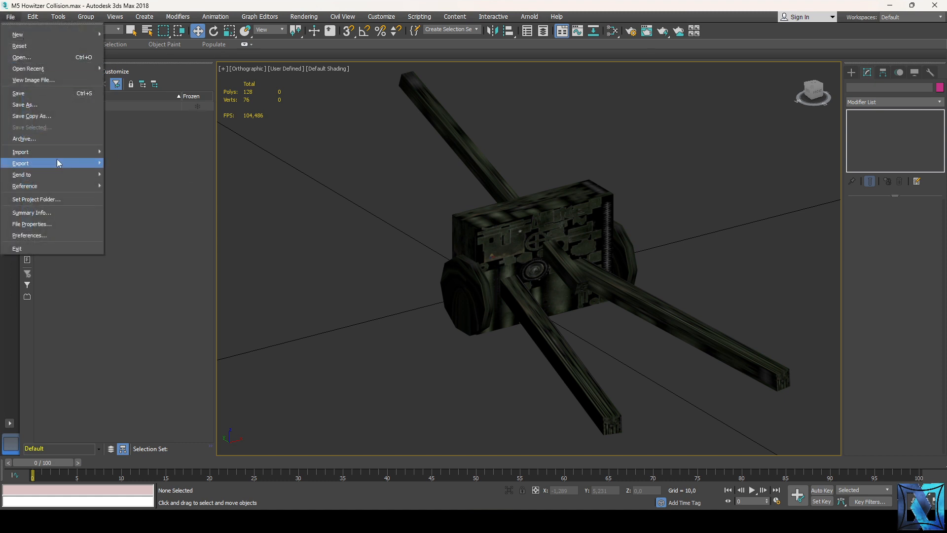
{"action": "left_click", "coordinate": [149, 170]}
{"action": "left_click", "coordinate": [300, 135]}
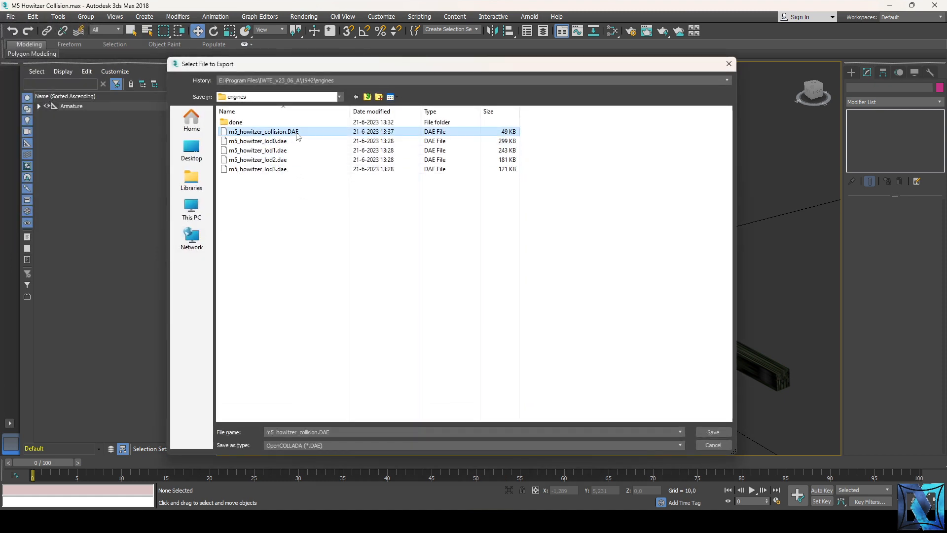
{"action": "key", "text": "Return"}
{"action": "left_click", "coordinate": [511, 299]}
{"action": "left_click", "coordinate": [512, 312]}
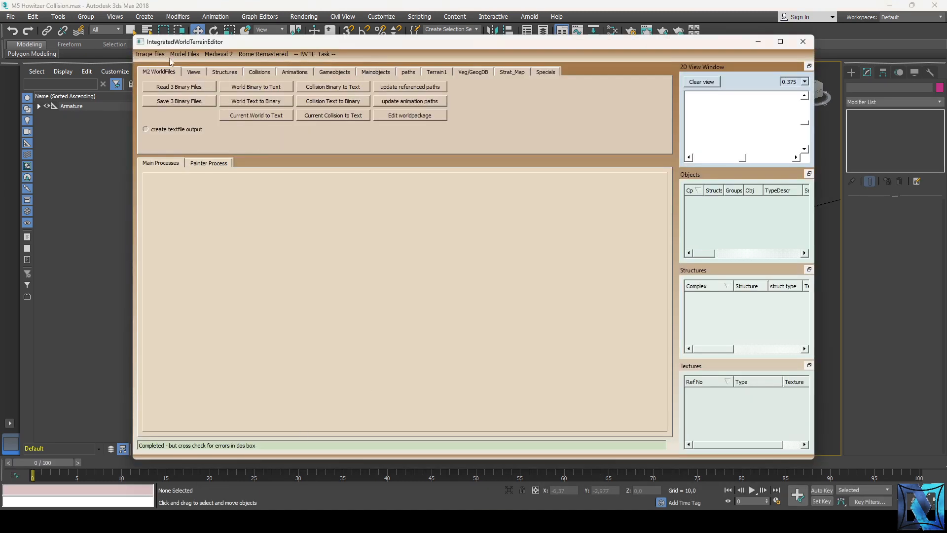
- Convert the 1942\engines dae directory to cas_mesh in IntegratedWorldTerrainEditor, saving the converted files into engines\done
{"action": "left_click", "coordinate": [184, 54]}
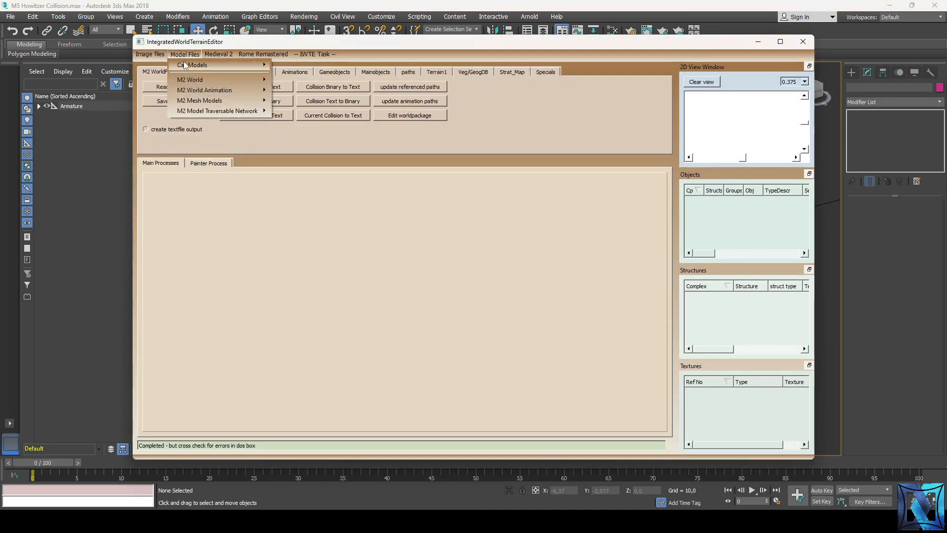
{"action": "mouse_move", "coordinate": [217, 76]}
{"action": "left_click", "coordinate": [316, 141]}
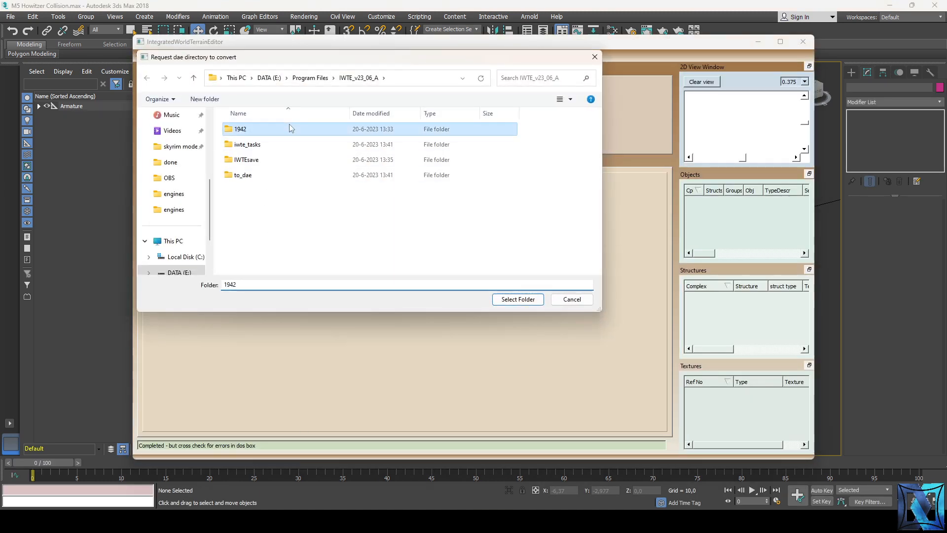
{"action": "double_click", "coordinate": [286, 129]}
{"action": "double_click", "coordinate": [285, 175]}
{"action": "left_click", "coordinate": [500, 303]}
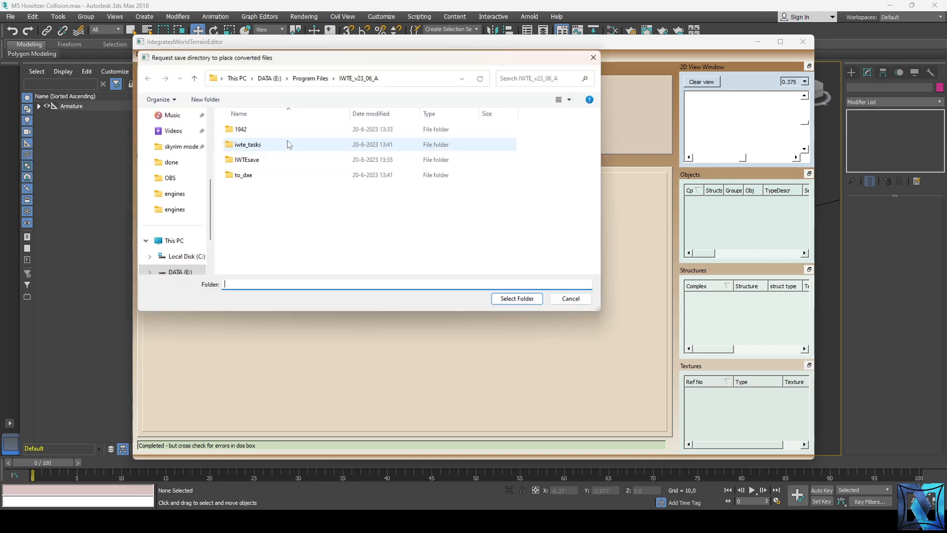
{"action": "double_click", "coordinate": [277, 130]}
{"action": "double_click", "coordinate": [264, 176]}
{"action": "double_click", "coordinate": [264, 128]}
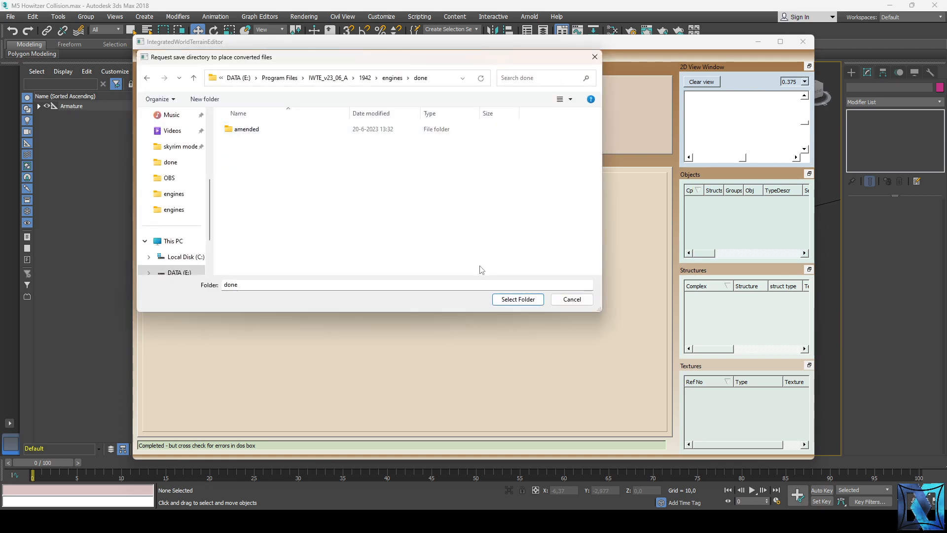
{"action": "left_click", "coordinate": [518, 299]}
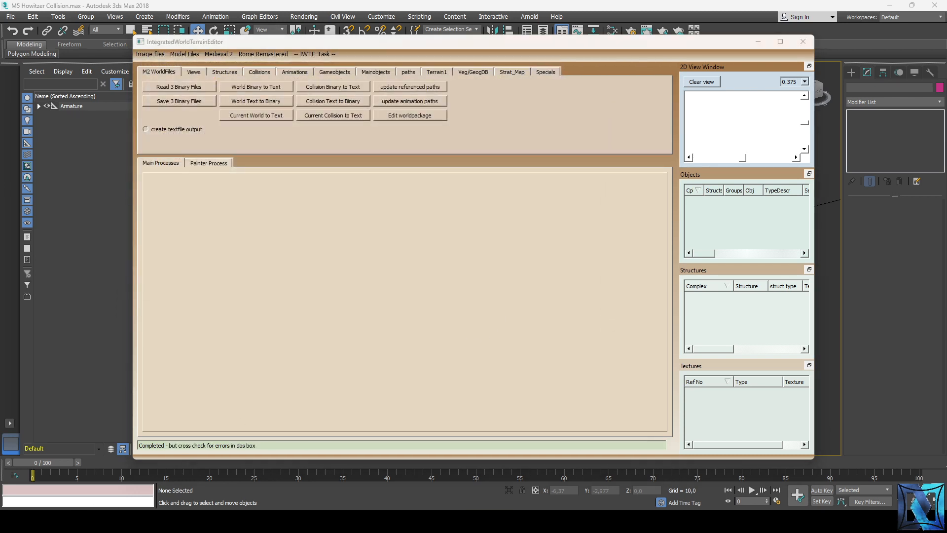
- Copy m5_howitzer_collision.cas from the engines\done folder into the 1942 mod's data\models_engine\howitzer folder
{"action": "mouse_move", "coordinate": [163, 520]}
{"action": "left_click", "coordinate": [190, 443]}
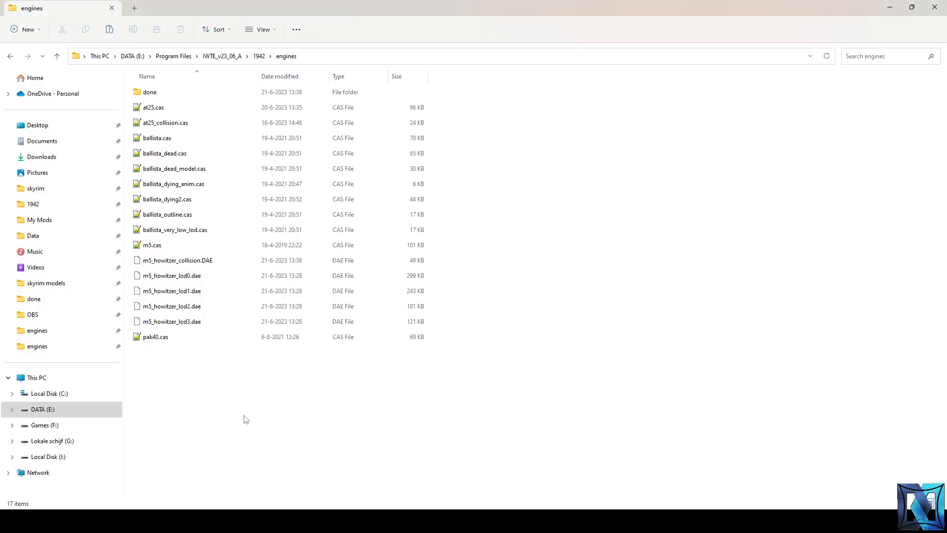
{"action": "double_click", "coordinate": [214, 93]}
{"action": "scroll", "coordinate": [221, 246], "scroll_direction": "down", "scroll_amount": 8}
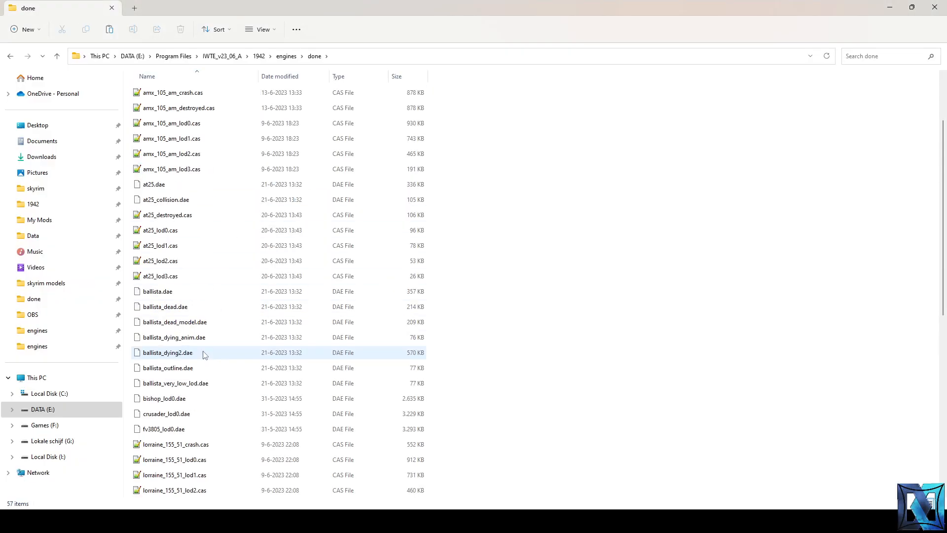
{"action": "left_click", "coordinate": [217, 261]}
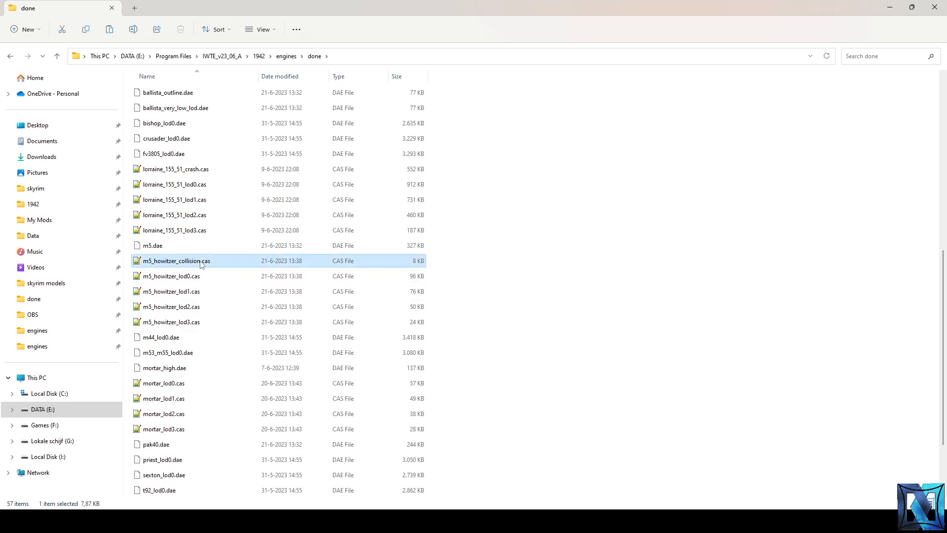
{"action": "mouse_move", "coordinate": [163, 521]}
{"action": "left_click", "coordinate": [158, 440]}
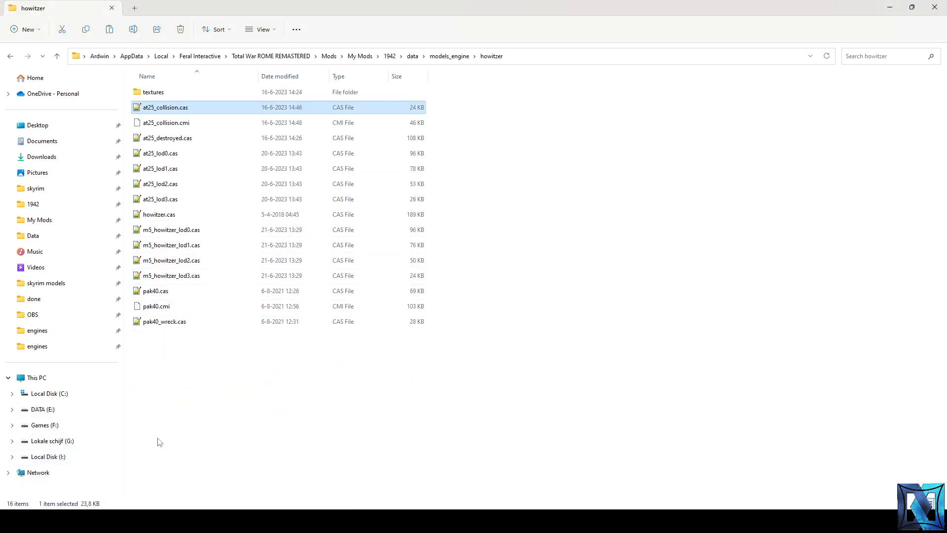
{"action": "left_click", "coordinate": [413, 397]}
{"action": "key", "text": "ctrl+v"}
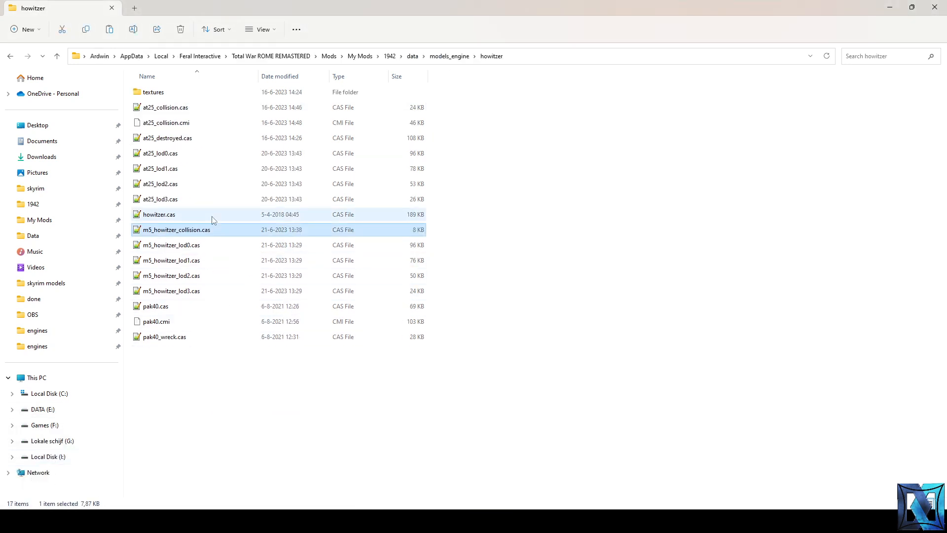
- Switch to Notepad++ and check the m5_howitzer_collision file name in the m5_howitzer entry of descr_engines.txt
{"action": "key", "text": "alt+Tab"}
{"action": "double_click", "coordinate": [236, 217]}
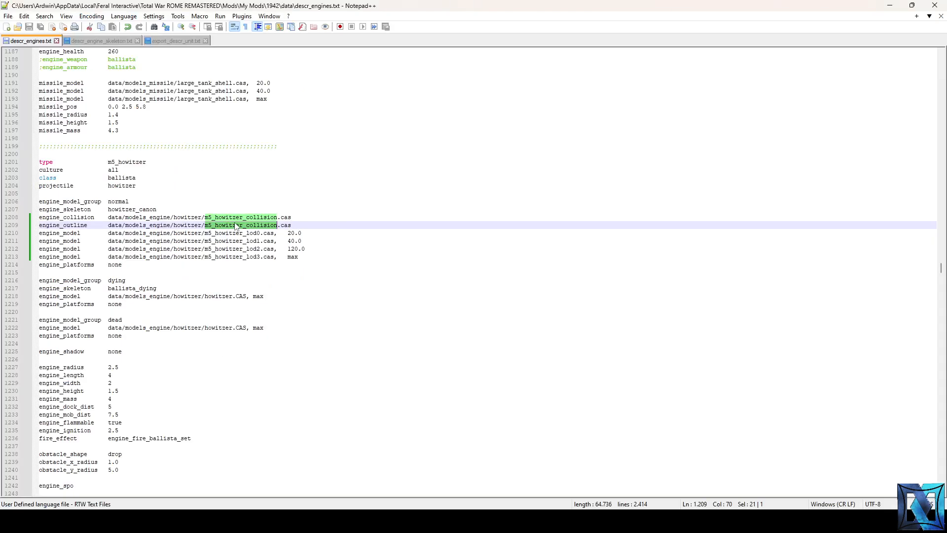
- Review the m5_howitzer entry in descr_engines.txt and the matching .cas files in the mod's howitzer folder
{"action": "left_click", "coordinate": [225, 259]}
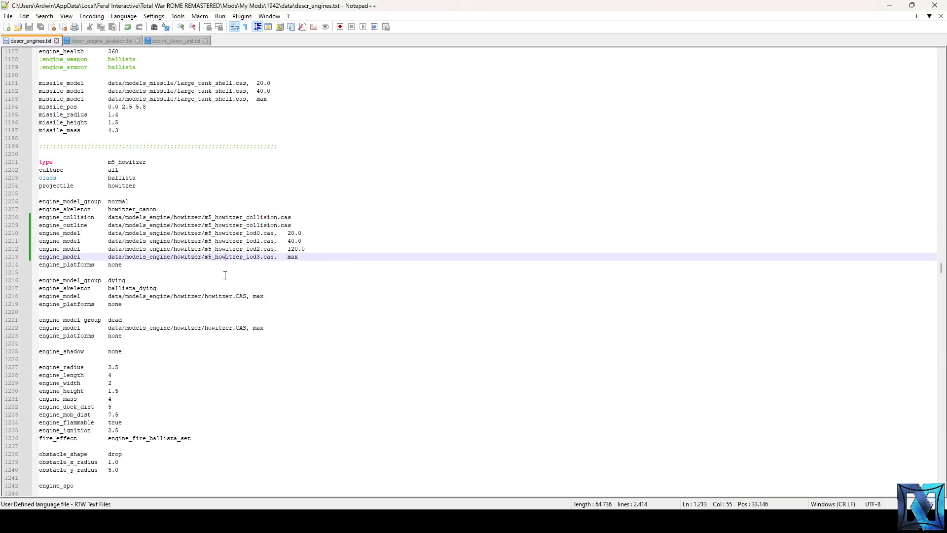
{"action": "scroll", "coordinate": [225, 275], "scroll_direction": "down", "scroll_amount": 2}
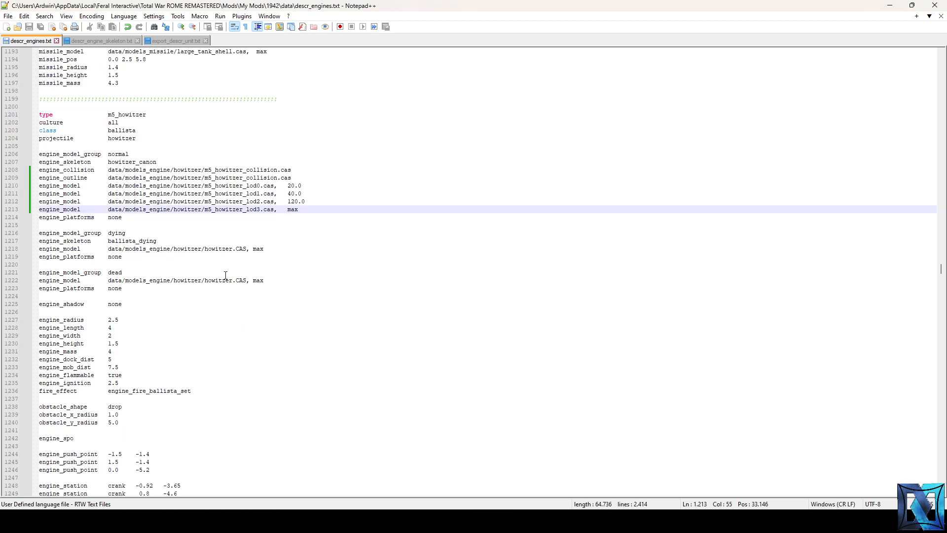
{"action": "left_click", "coordinate": [158, 220]}
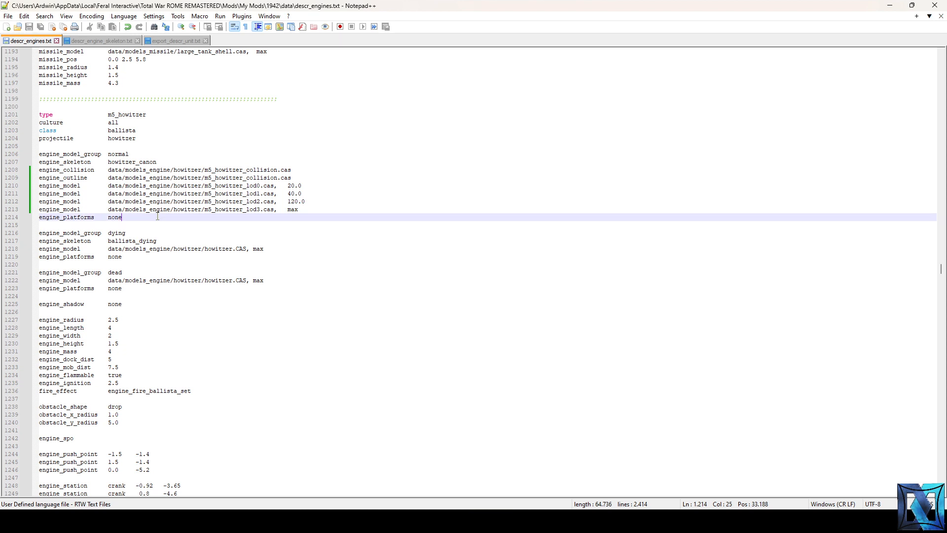
{"action": "scroll", "coordinate": [162, 221], "scroll_direction": "up", "scroll_amount": 4}
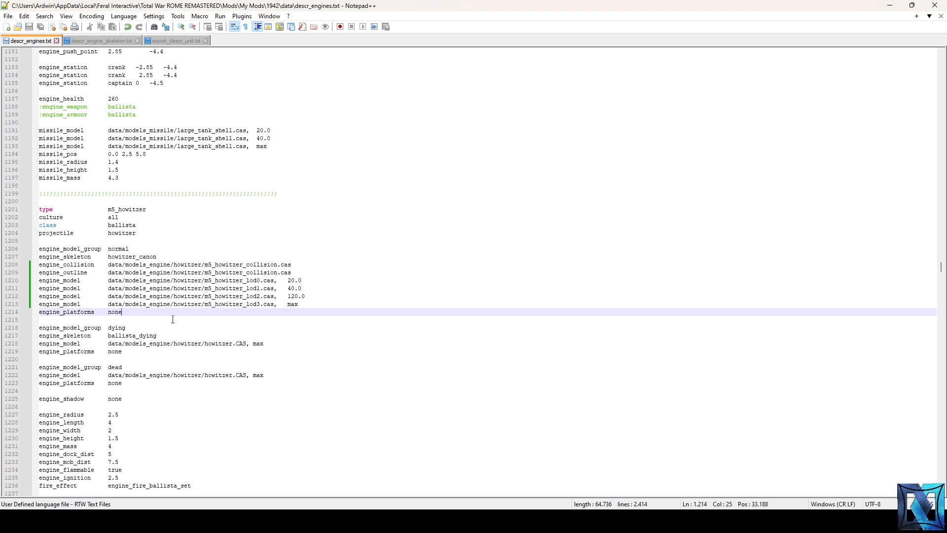
{"action": "scroll", "coordinate": [93, 487], "scroll_direction": "down", "scroll_amount": 2}
{"action": "mouse_move", "coordinate": [160, 522]}
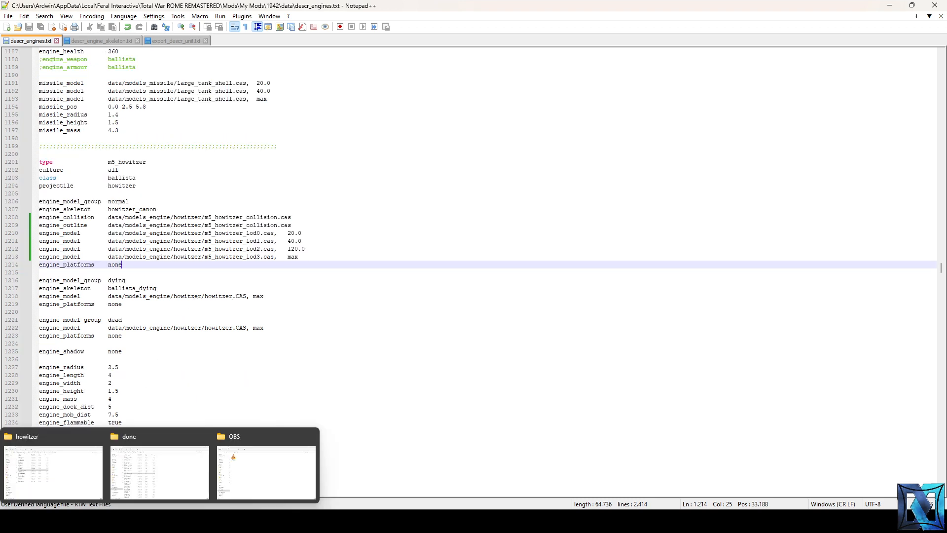
{"action": "left_click", "coordinate": [59, 500]}
{"action": "mouse_move", "coordinate": [166, 507]}
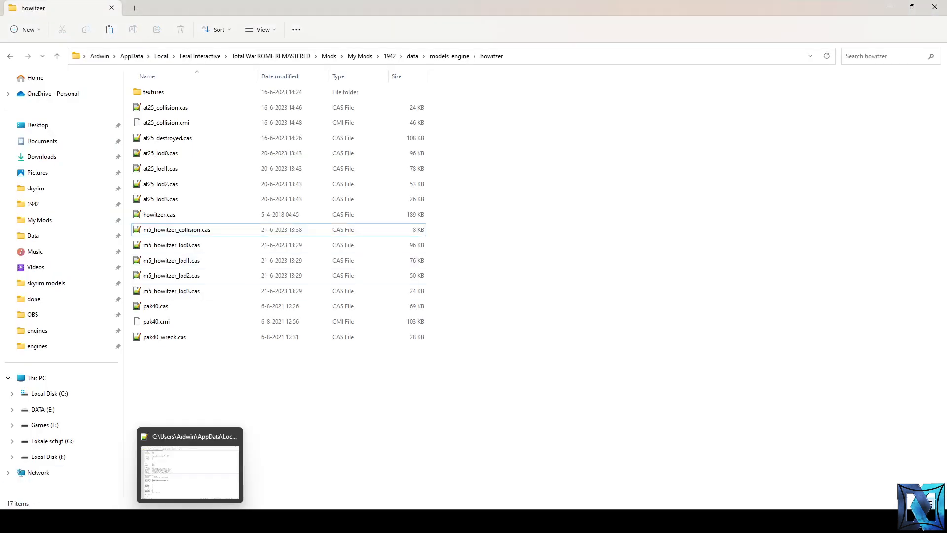
- Switch to 3ds Max and expand the Armature and bone_root nodes to examine the collision model's bone hierarchy
{"action": "mouse_move", "coordinate": [125, 520]}
{"action": "left_click", "coordinate": [124, 471]}
{"action": "scroll", "coordinate": [723, 224], "scroll_direction": "up", "scroll_amount": 3}
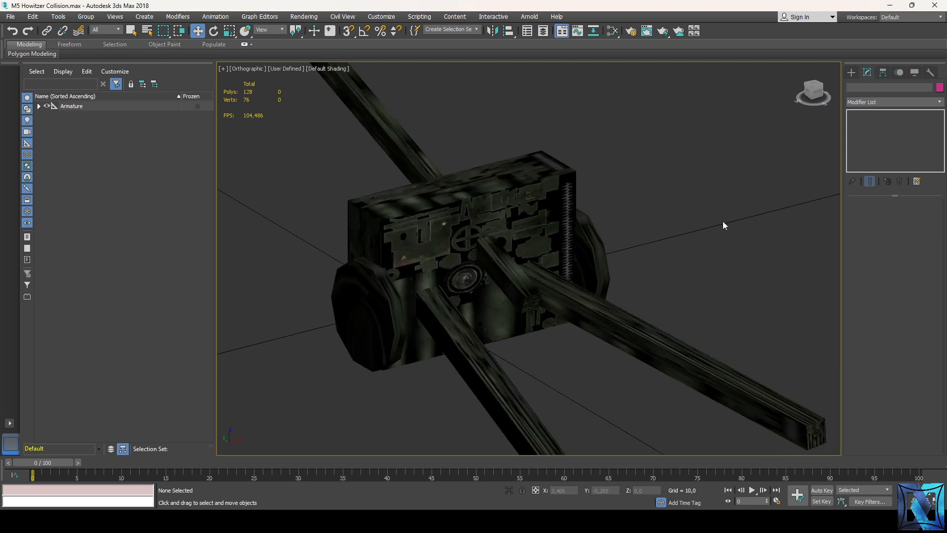
{"action": "left_click_drag", "start_coordinate": [815, 94], "coordinate": [848, 94]}
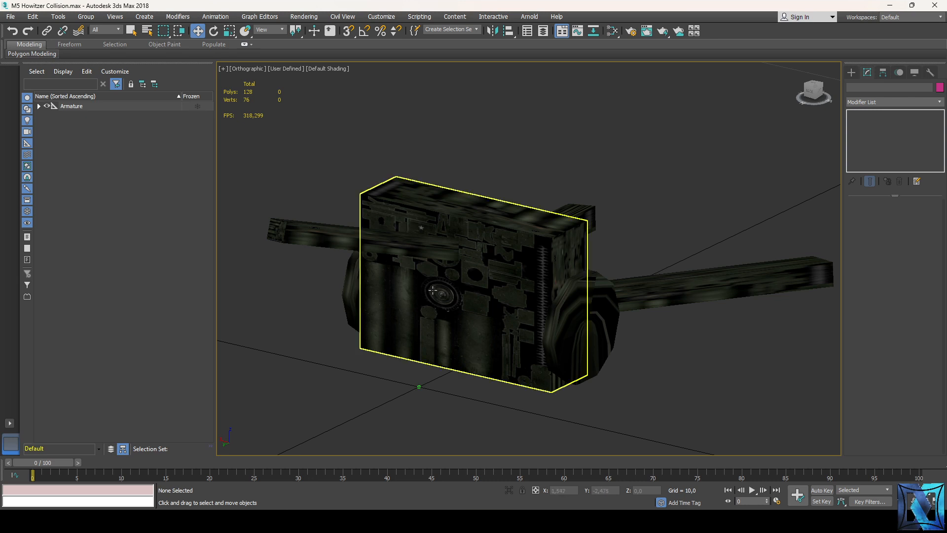
{"action": "left_click", "coordinate": [38, 106]}
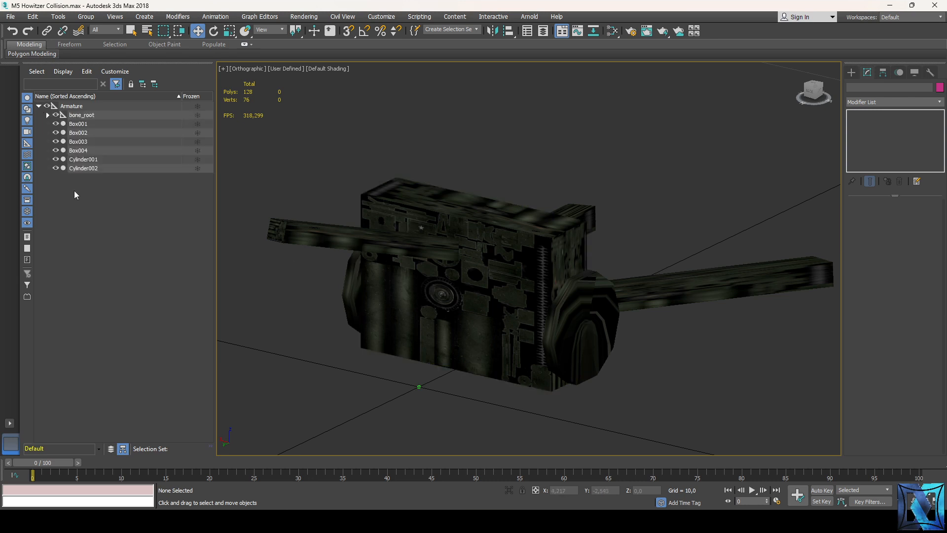
{"action": "left_click", "coordinate": [48, 115]}
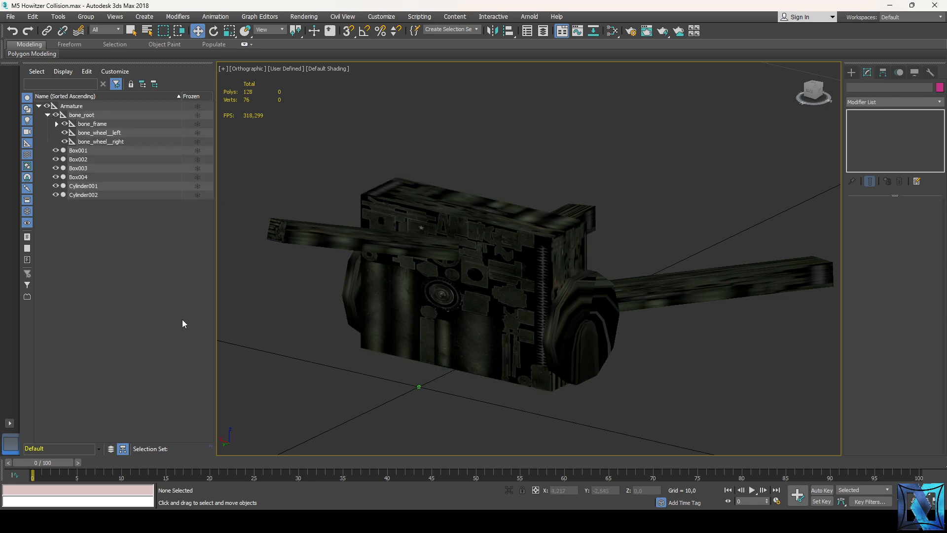
- Switch to File Explorer and look through the engine task files in IWTE_v23_06_A\1942\iwte_tasks\engines
{"action": "mouse_move", "coordinate": [93, 518]}
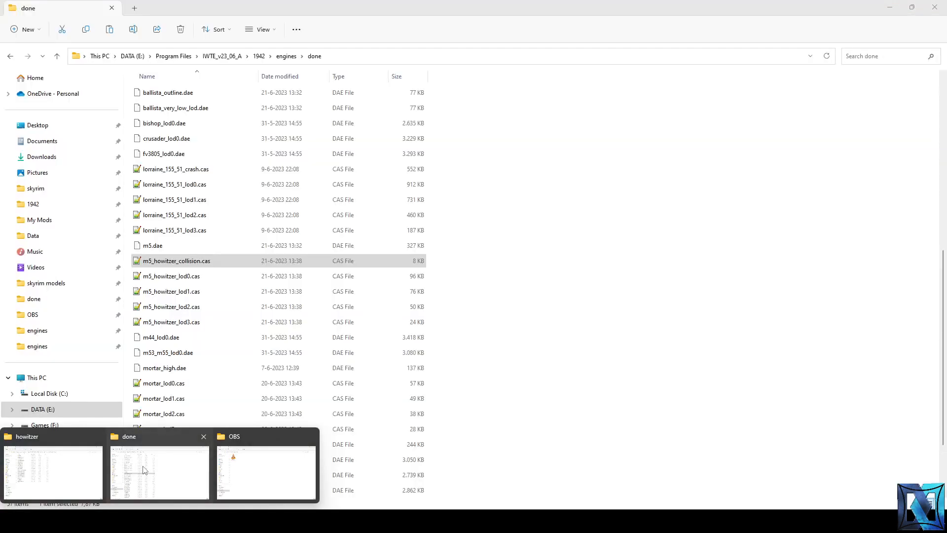
{"action": "left_click", "coordinate": [144, 471]}
{"action": "left_click", "coordinate": [259, 56]}
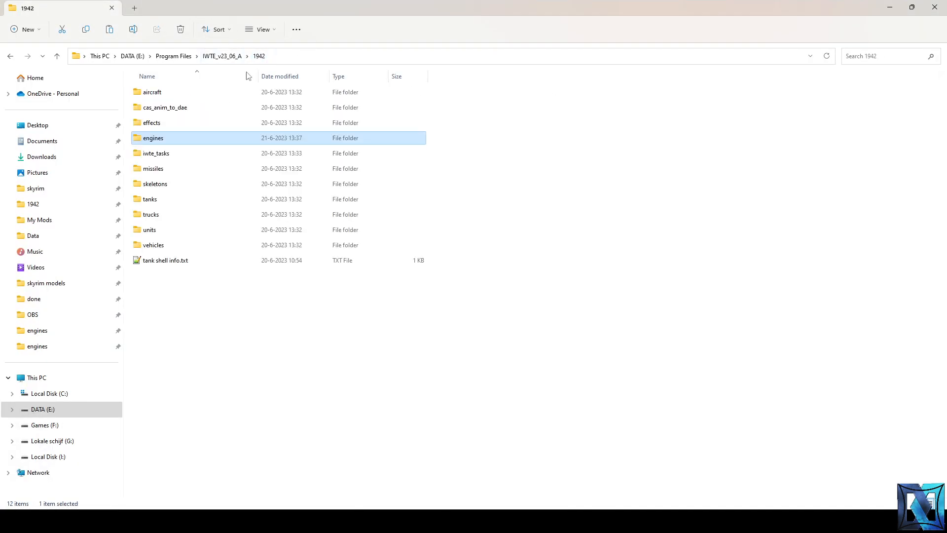
{"action": "double_click", "coordinate": [167, 154]}
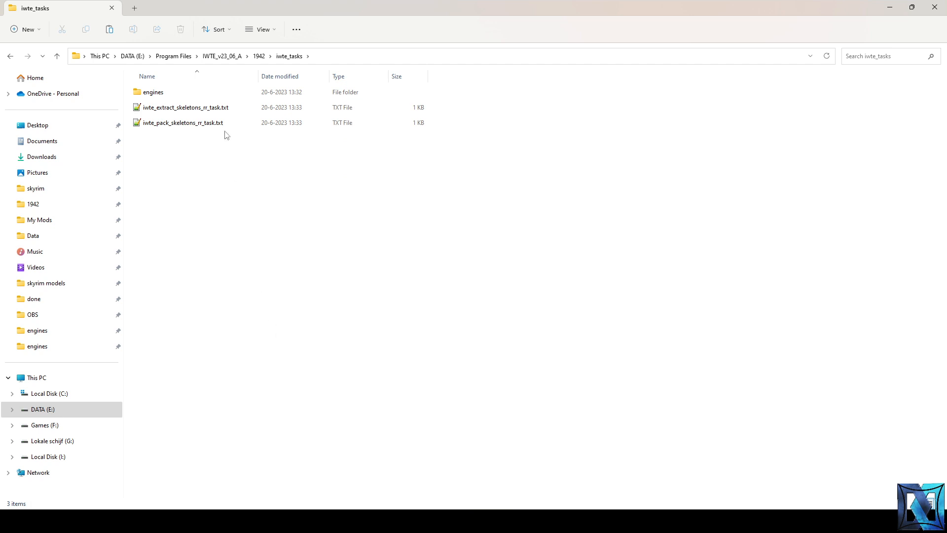
{"action": "double_click", "coordinate": [217, 94]}
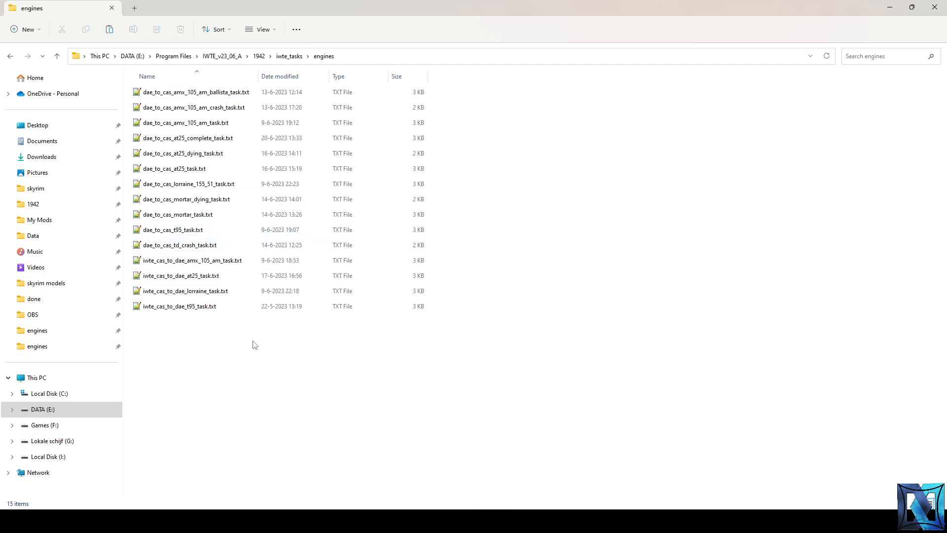
{"action": "left_click", "coordinate": [259, 56]}
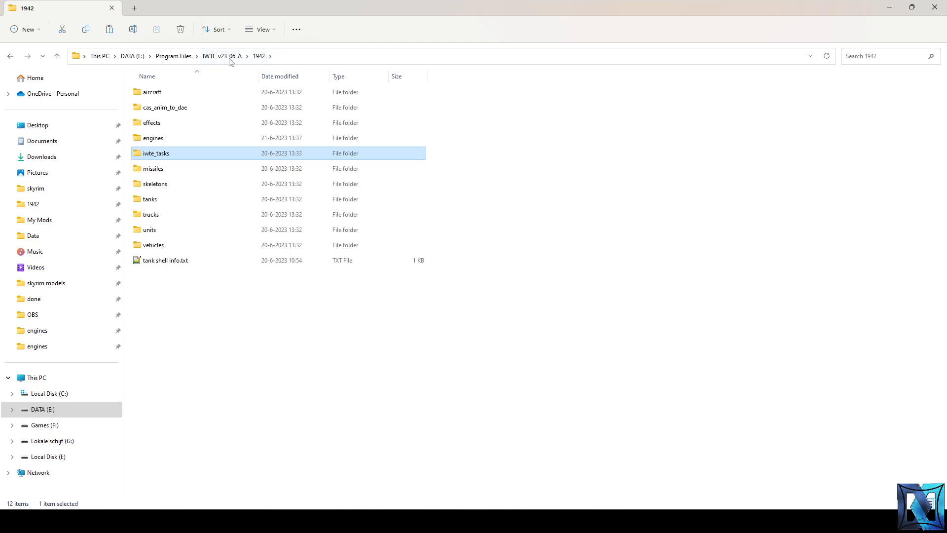
- View dae_to_cas_ballista_anims_task.txt from the main IWTE_v23_06_A\iwte_tasks folder in Notepad++, and close it again
{"action": "left_click", "coordinate": [222, 56]}
{"action": "double_click", "coordinate": [175, 110]}
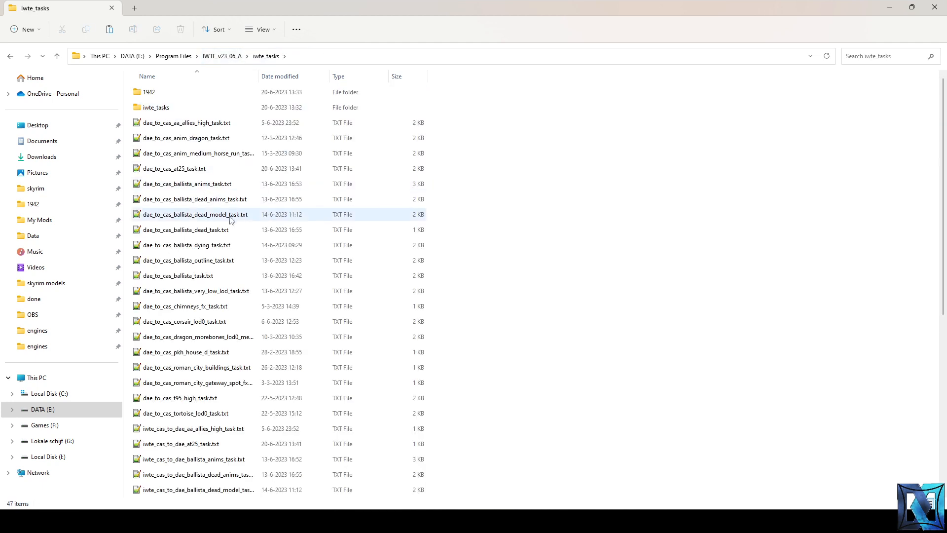
{"action": "left_click", "coordinate": [226, 185]}
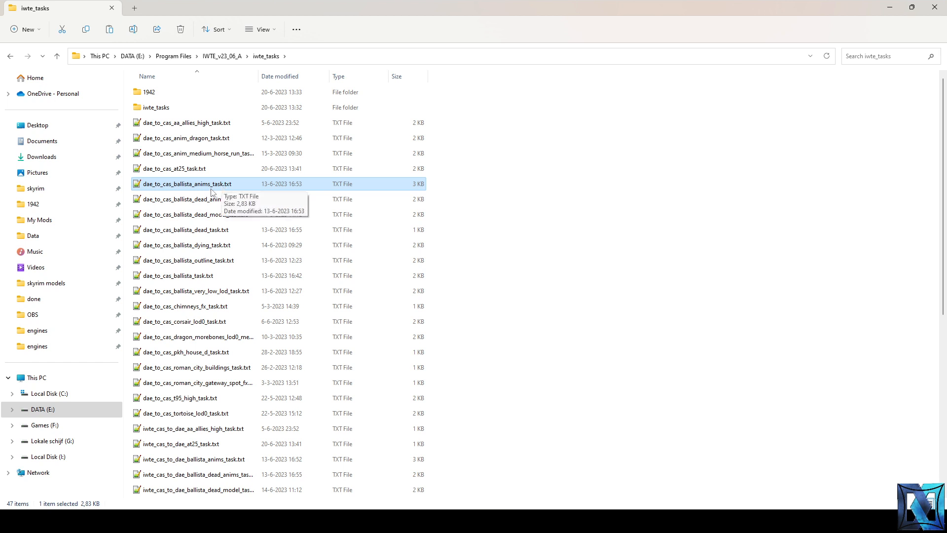
{"action": "double_click", "coordinate": [211, 187]}
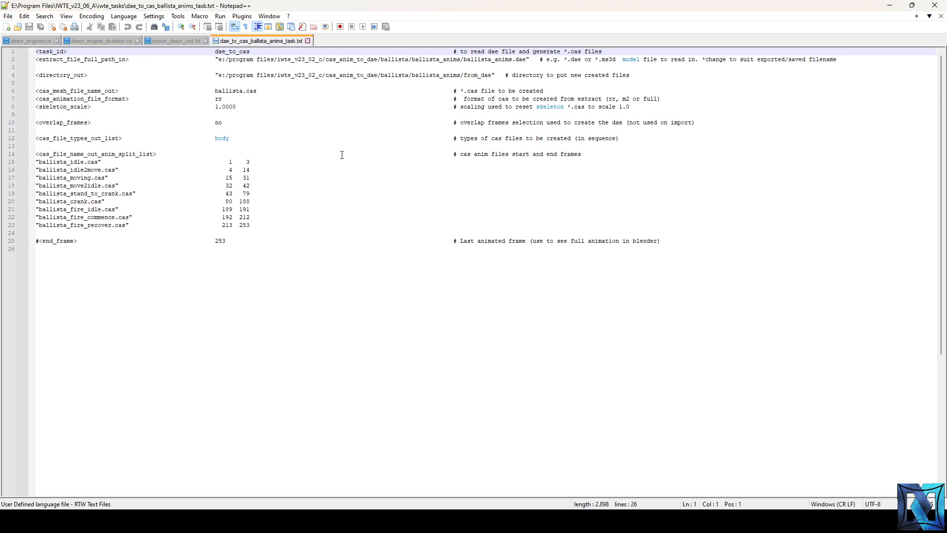
{"action": "left_click", "coordinate": [308, 41]}
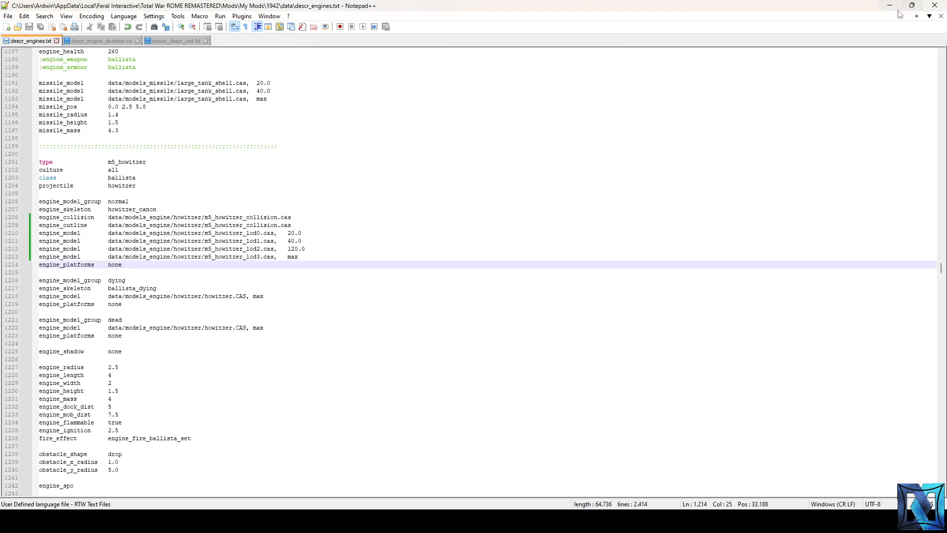
{"action": "left_click", "coordinate": [890, 5]}
- Open iwte_cas_to_dae_ballista_anims_task.txt and examine its task id and the ballista mesh input path
{"action": "scroll", "coordinate": [274, 373], "scroll_direction": "down", "scroll_amount": 7}
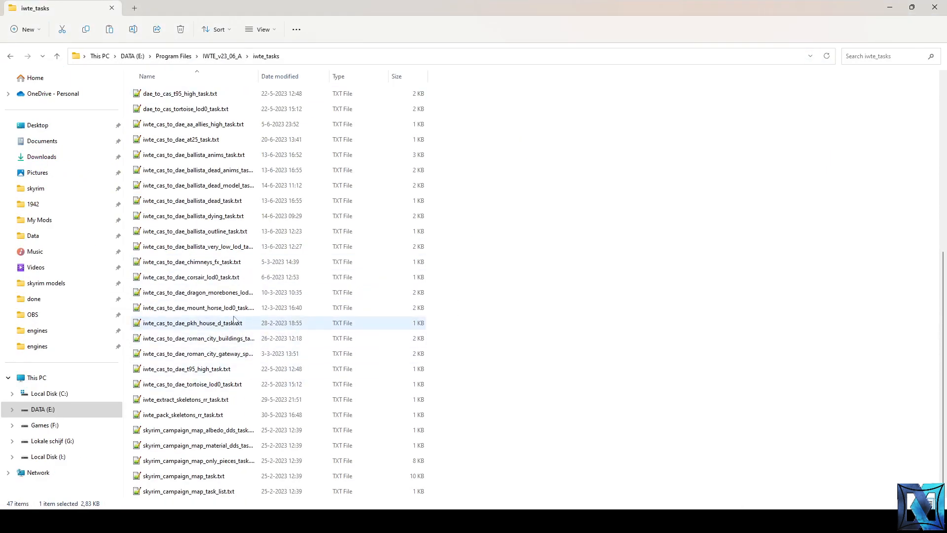
{"action": "left_click", "coordinate": [227, 233]}
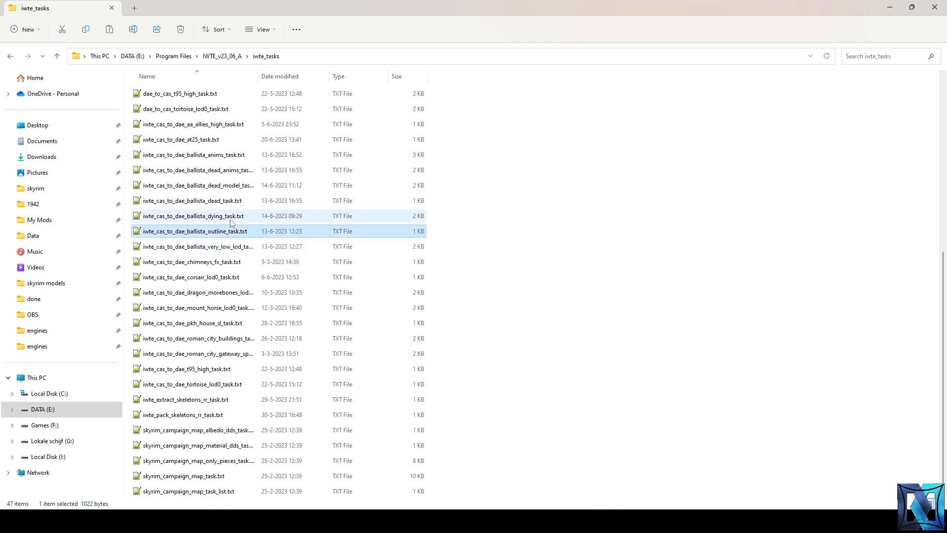
{"action": "left_click", "coordinate": [234, 203]}
{"action": "double_click", "coordinate": [235, 156]}
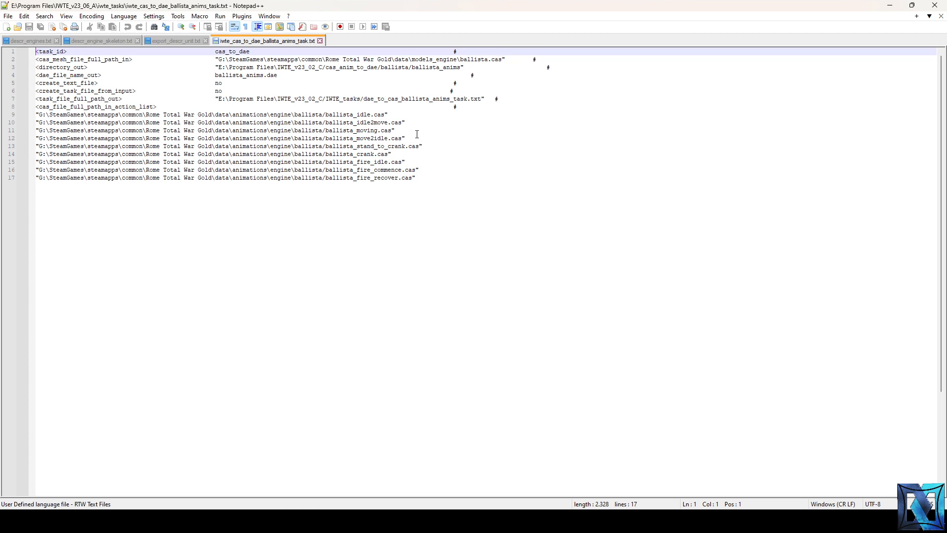
{"action": "double_click", "coordinate": [217, 51]}
{"action": "left_click_drag", "start_coordinate": [230, 60], "coordinate": [512, 60]}
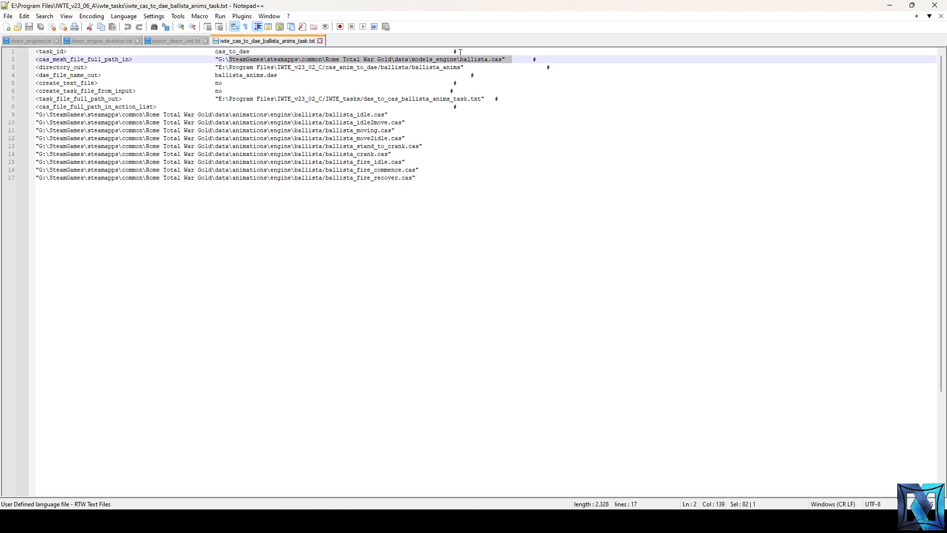
{"action": "double_click", "coordinate": [471, 59]}
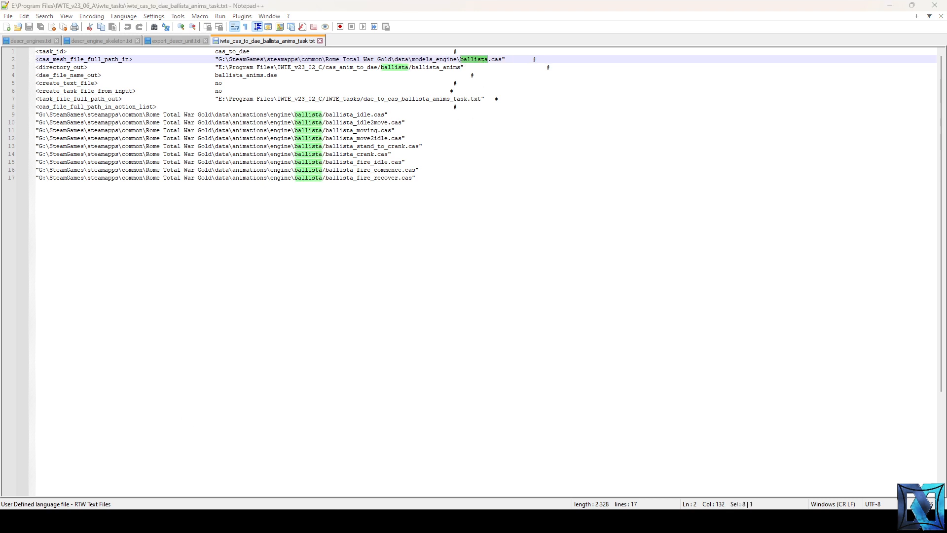
- Look at the 1942 mod's data folder in File Explorer
{"action": "mouse_move", "coordinate": [94, 522]}
{"action": "left_click", "coordinate": [53, 466]}
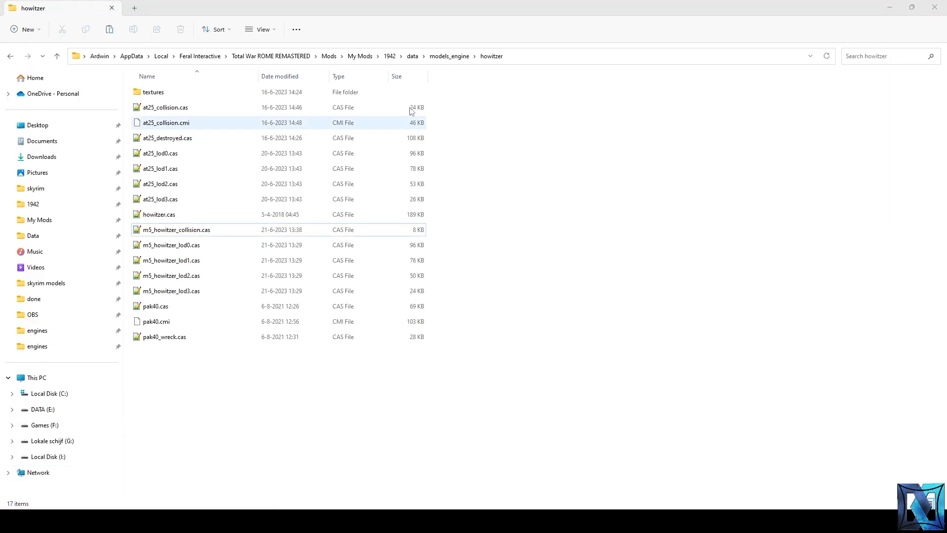
{"action": "left_click", "coordinate": [413, 55]}
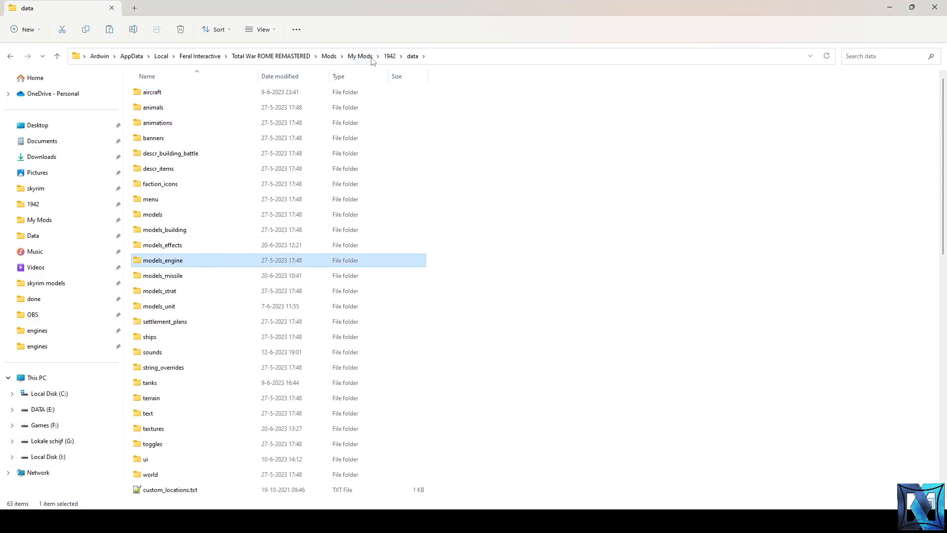
- Duplicate dae_to_cas_at25_complete_task.txt within the IWTE 1942\iwte_tasks\engines folder
{"action": "left_click", "coordinate": [158, 467]}
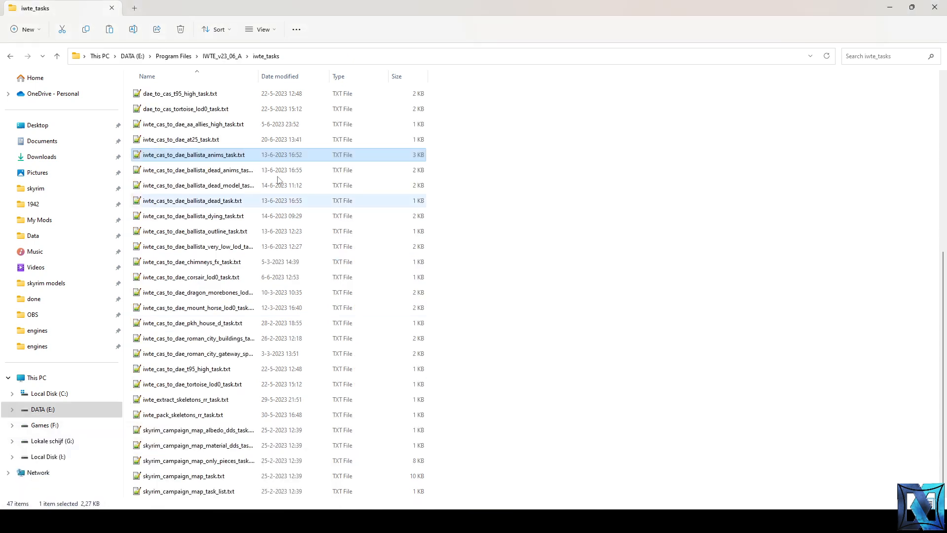
{"action": "left_click", "coordinate": [222, 56]}
{"action": "double_click", "coordinate": [174, 93]}
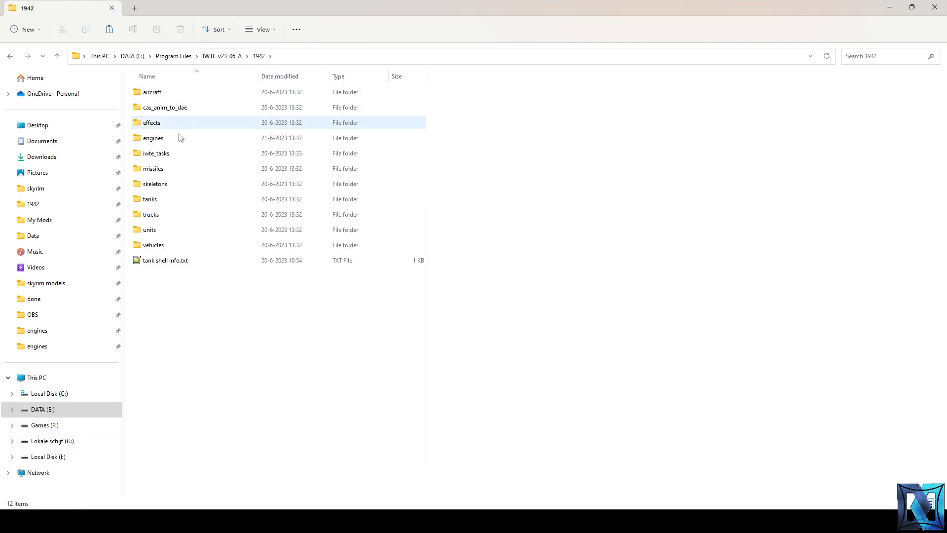
{"action": "double_click", "coordinate": [175, 107]}
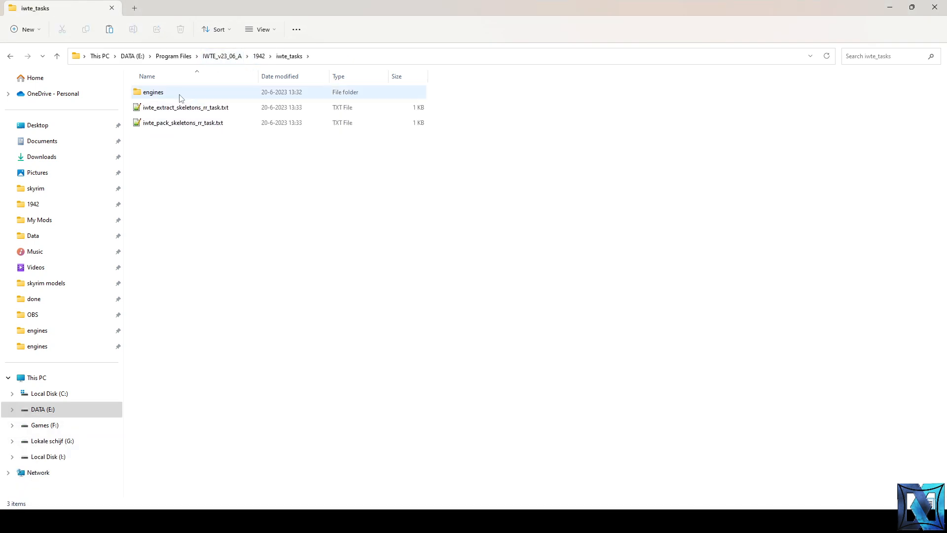
{"action": "double_click", "coordinate": [172, 92]}
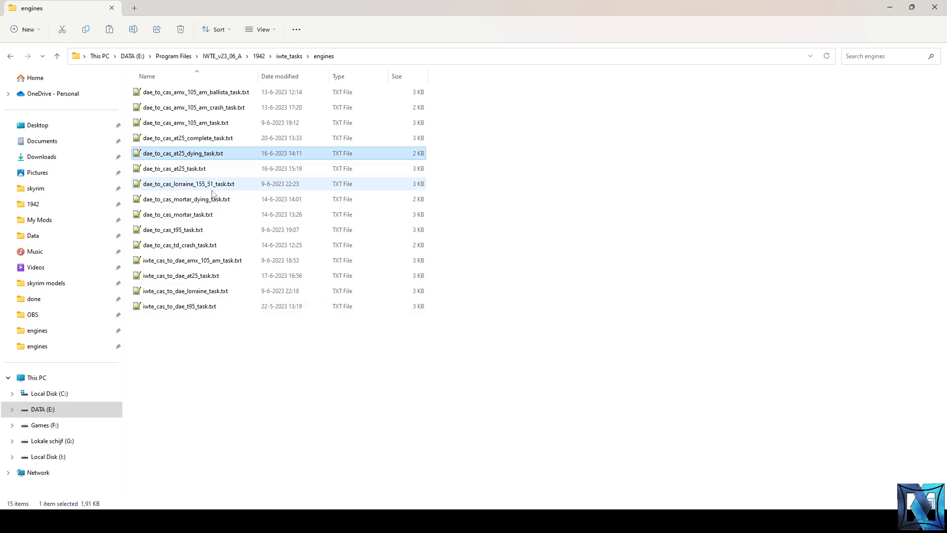
{"action": "left_click", "coordinate": [228, 140]}
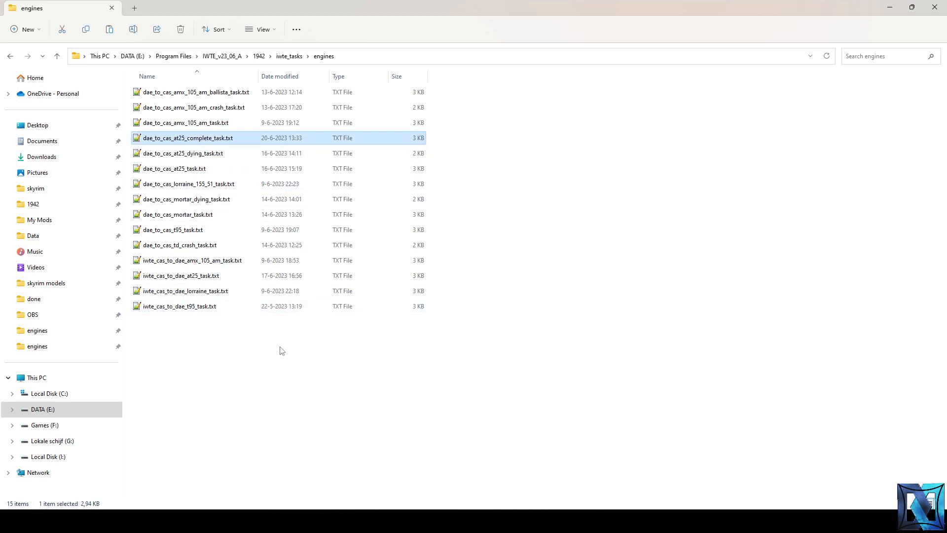
{"action": "key", "text": "ctrl+v"}
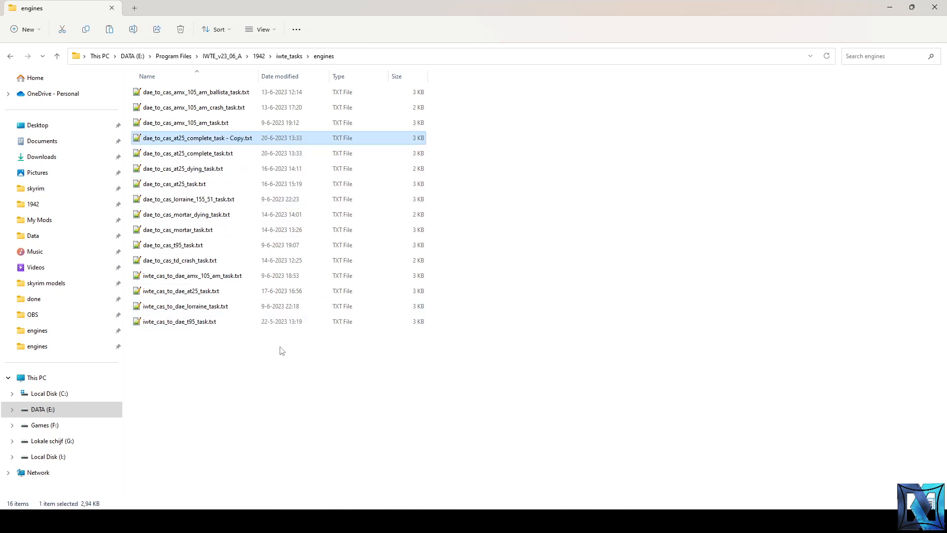
- Rename the copied task file dae_to_cas_m5_howitzer_complete_task.txt and open it in Notepad++
{"action": "key", "text": "F2"}
{"action": "key", "text": "Right"}
{"action": "key", "text": "BackSpace"}
{"action": "key", "text": "BackSpace"}
{"action": "key", "text": "BackSpace"}
{"action": "key", "text": "BackSpace"}
{"action": "key", "text": "BackSpace"}
{"action": "key", "text": "BackSpace"}
{"action": "key", "text": "BackSpace"}
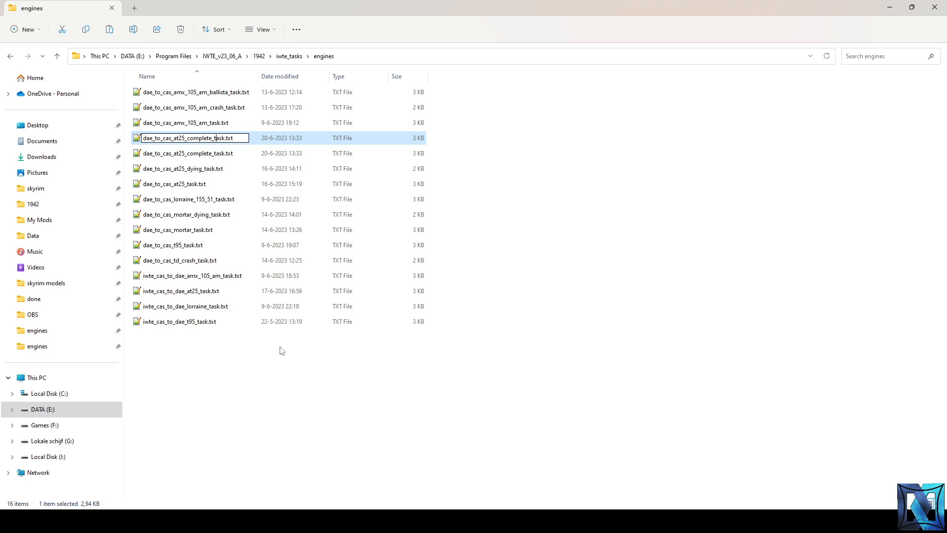
{"action": "key", "text": "shift+Left"}
{"action": "key", "text": "shift+Left"}
{"action": "key", "text": "shift+Left"}
{"action": "key", "text": "shift+Left"}
{"action": "key", "text": "shift+Left"}
{"action": "key", "text": "Right"}
{"action": "key", "text": "BackSpace"}
{"action": "key", "text": "BackSpace"}
{"action": "key", "text": "BackSpace"}
{"action": "key", "text": "BackSpace"}
{"action": "type", "text": "m5_howitzer"}
{"action": "key", "text": "Return"}
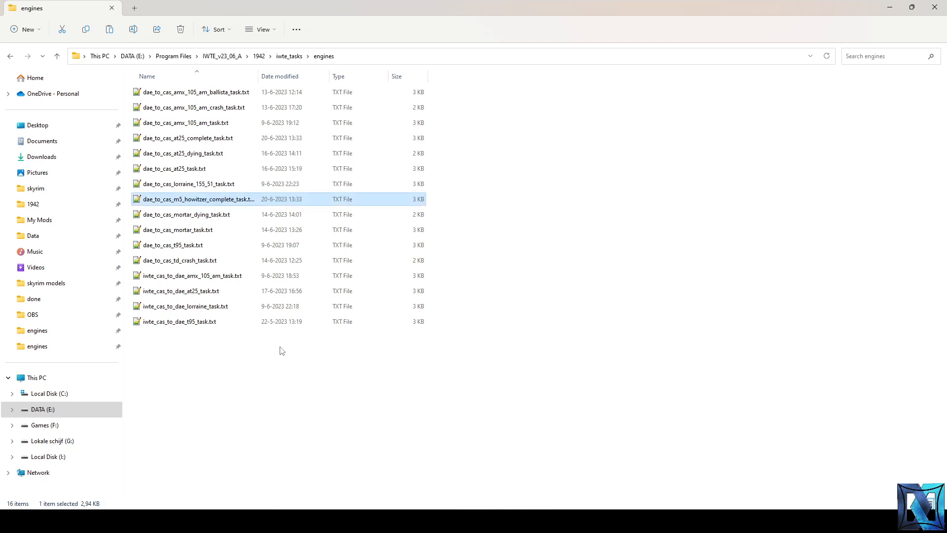
{"action": "key", "text": "Return"}
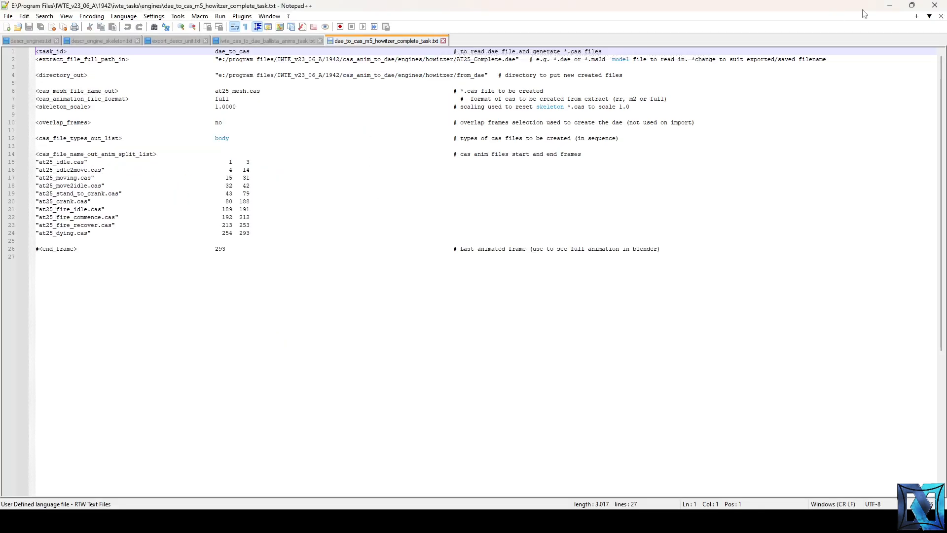
- Duplicate iwte_cas_to_dae_at25_task.txt within the IWTE 1942\iwte_tasks\engines folder in File Explorer
{"action": "left_click", "coordinate": [889, 6]}
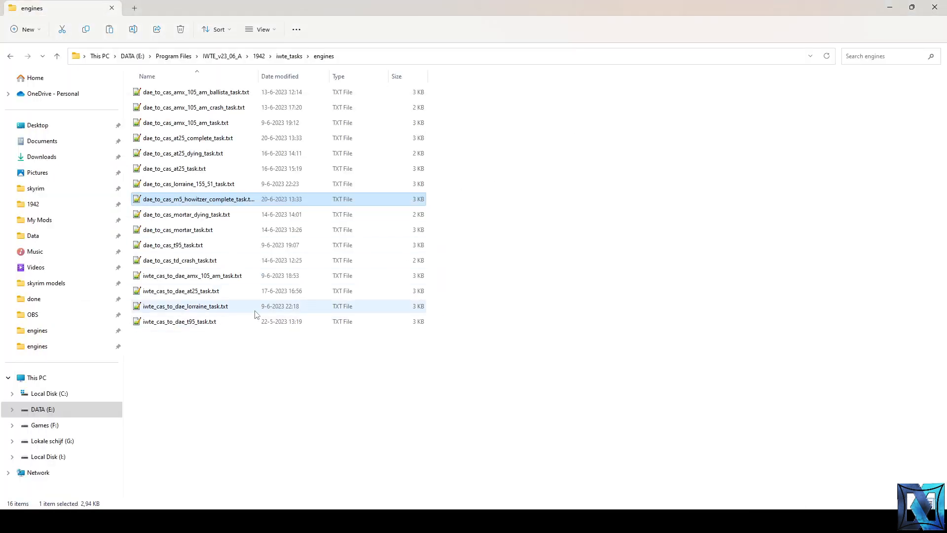
{"action": "left_click", "coordinate": [244, 294]}
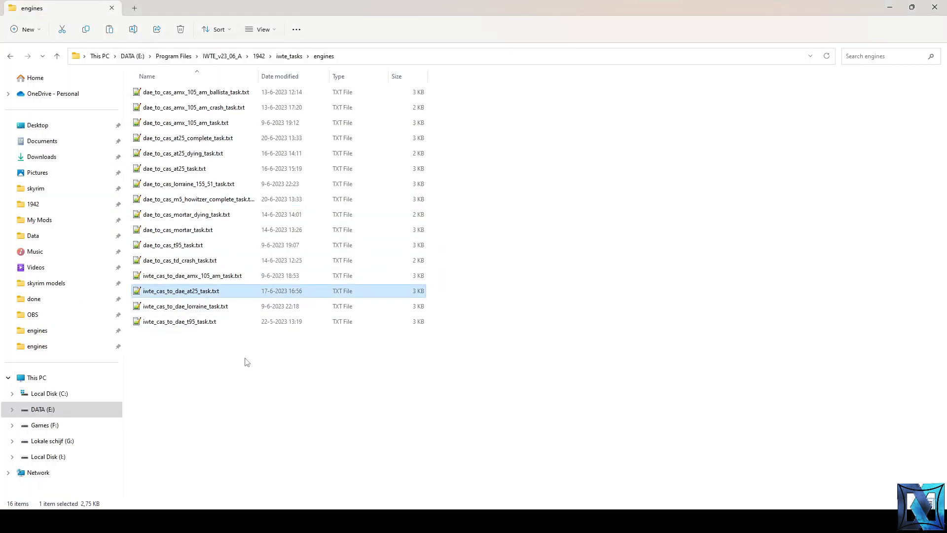
{"action": "key", "text": "ctrl+v"}
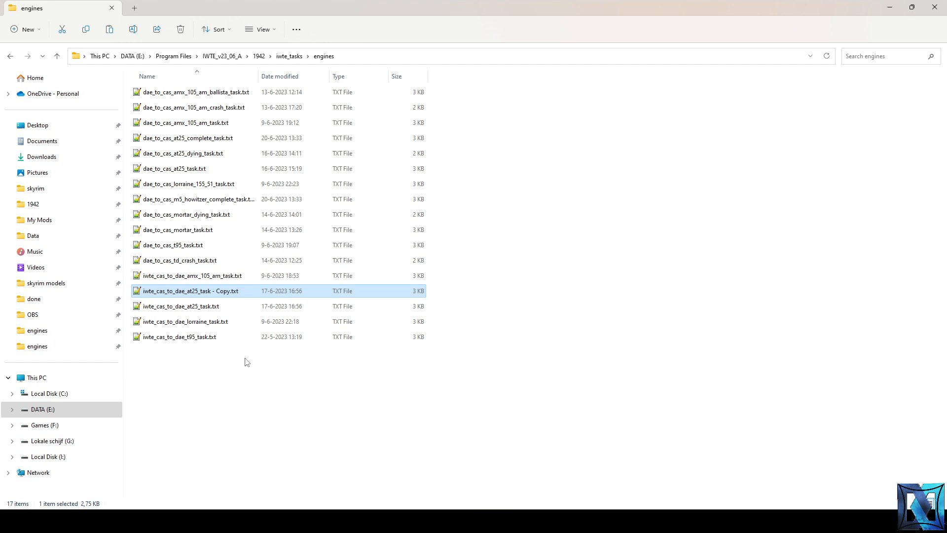
- Rename the copied task file iwte_cas_to_dae_m5_howitzer_complete_task.txt and open it in Notepad++
{"action": "key", "text": "F2"}
{"action": "key", "text": "Right"}
{"action": "key", "text": "BackSpace"}
{"action": "key", "text": "BackSpace"}
{"action": "key", "text": "BackSpace"}
{"action": "key", "text": "BackSpace"}
{"action": "key", "text": "BackSpace"}
{"action": "key", "text": "BackSpace"}
{"action": "key", "text": "BackSpace"}
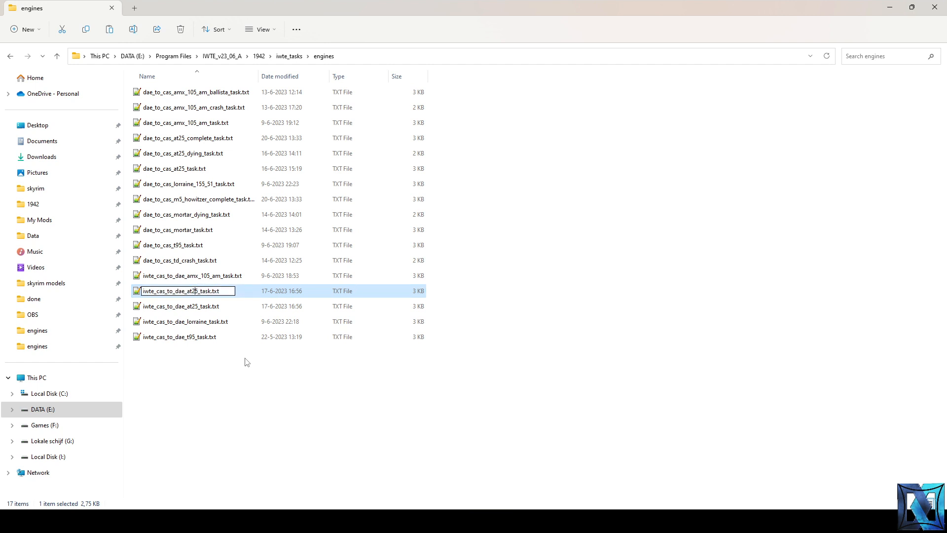
{"action": "key", "text": "BackSpace"}
{"action": "key", "text": "BackSpace"}
{"action": "key", "text": "BackSpace"}
{"action": "key", "text": "BackSpace"}
{"action": "type", "text": "m5_howitzer_complete"}
{"action": "key", "text": "Return"}
{"action": "key", "text": "Return"}
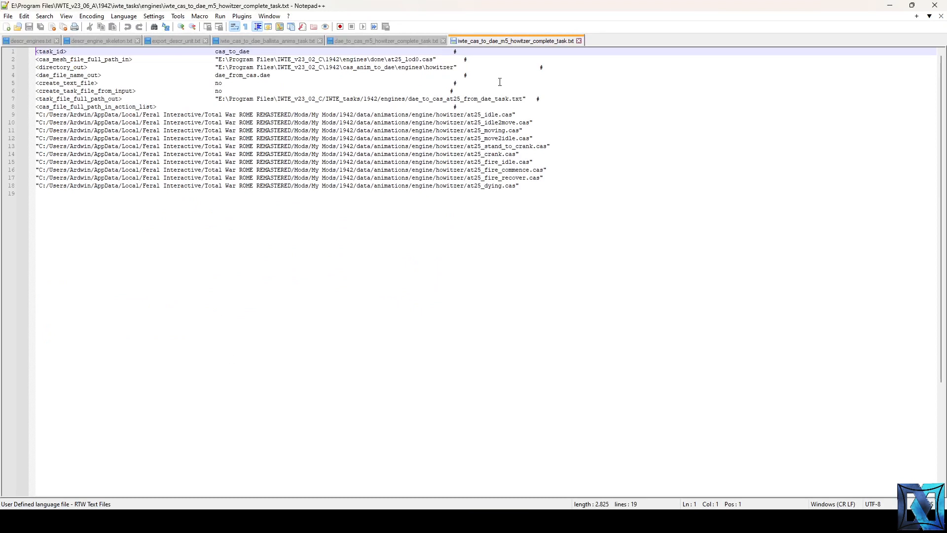
- Close dae_to_cas_m5_howitzer_complete_task.txt and return to iwte_cas_to_dae_m5_howitzer_complete_task.txt
{"action": "left_click", "coordinate": [366, 43]}
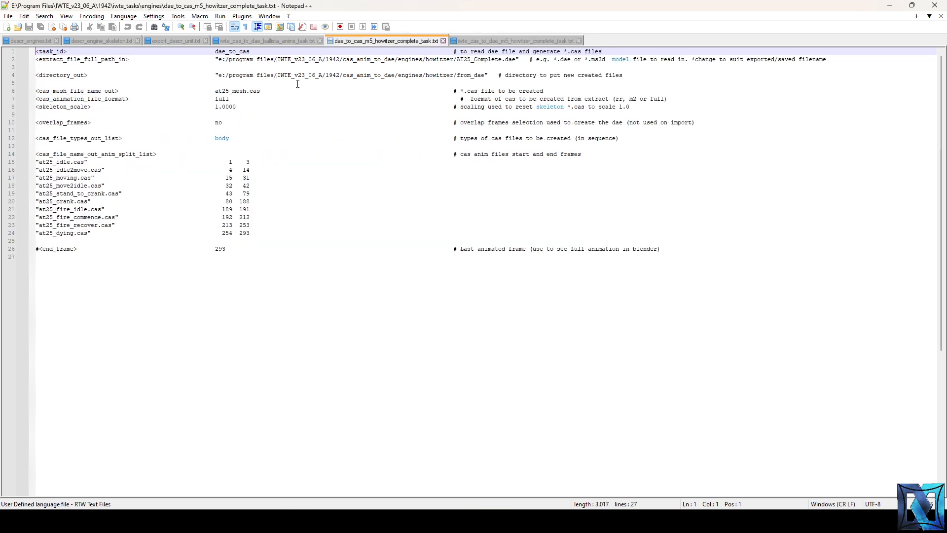
{"action": "left_click", "coordinate": [442, 41]}
{"action": "left_click", "coordinate": [295, 42]}
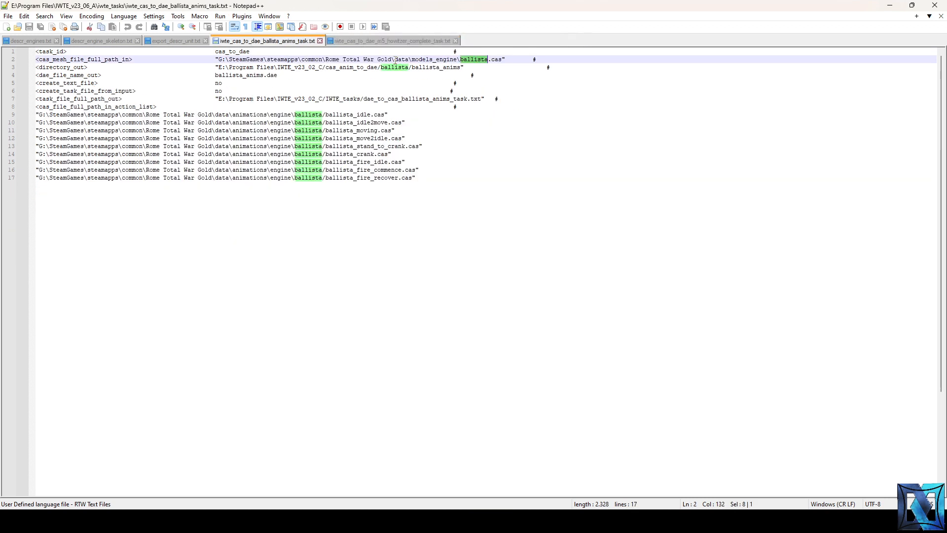
{"action": "left_click", "coordinate": [400, 40]}
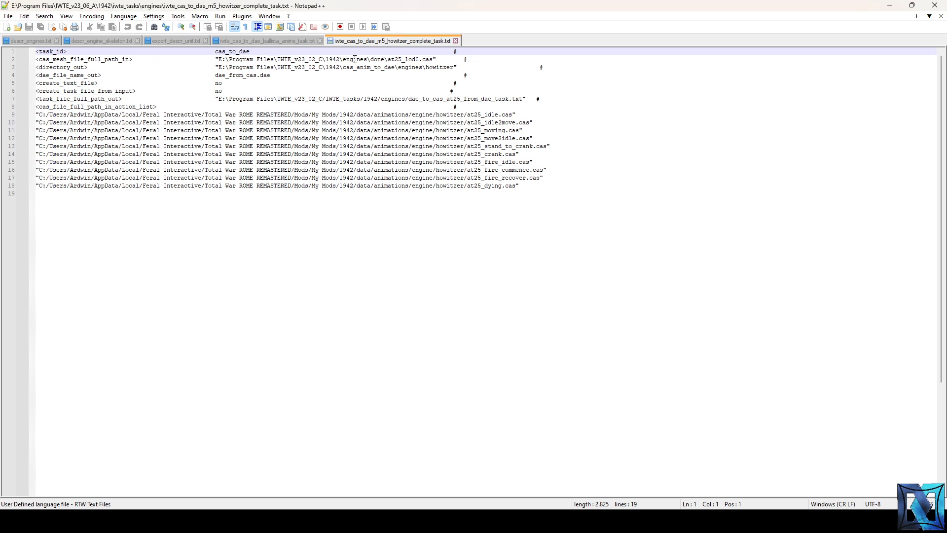
- Copy the full path of the IWTE_v23_06_A\1942\engines\done folder in File Explorer
{"action": "left_click", "coordinate": [316, 60]}
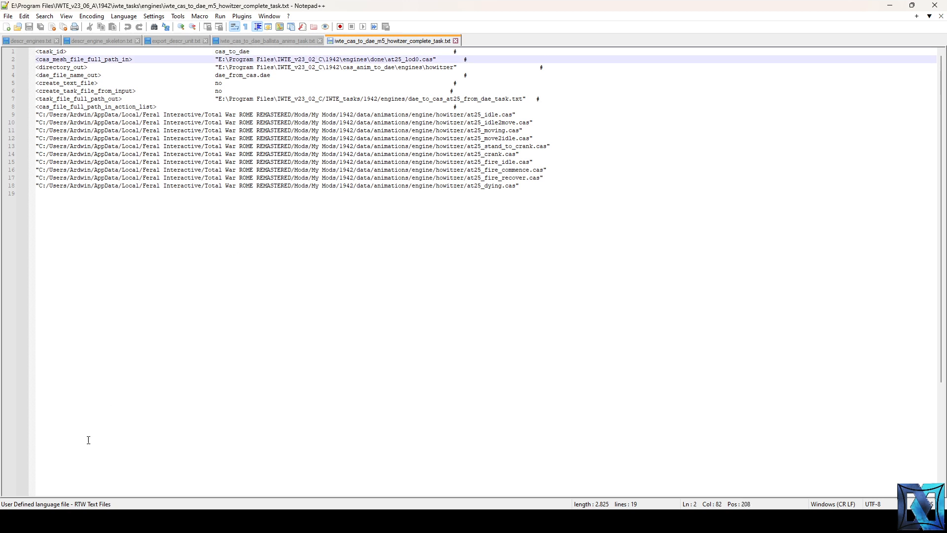
{"action": "left_click", "coordinate": [57, 461]}
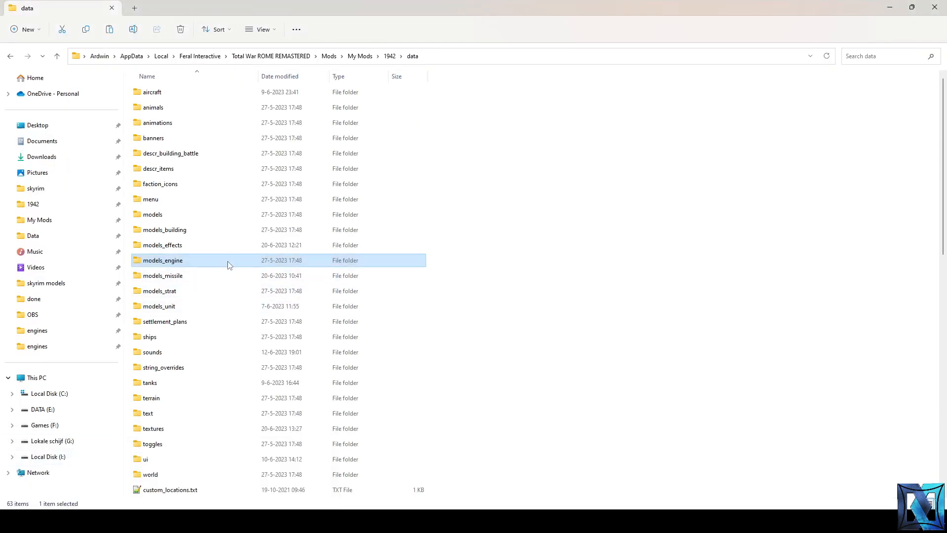
{"action": "double_click", "coordinate": [199, 261]}
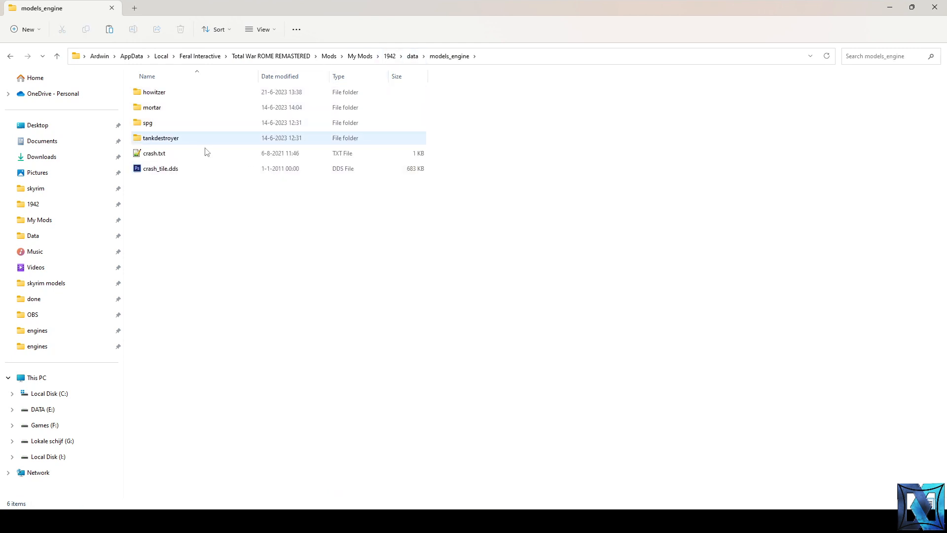
{"action": "left_click", "coordinate": [160, 465]}
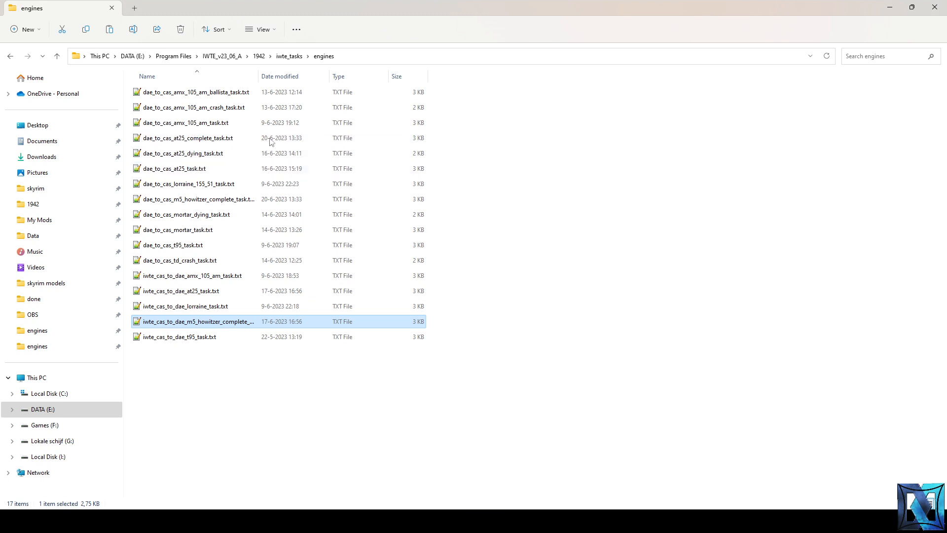
{"action": "left_click", "coordinate": [222, 56]}
{"action": "double_click", "coordinate": [181, 96]}
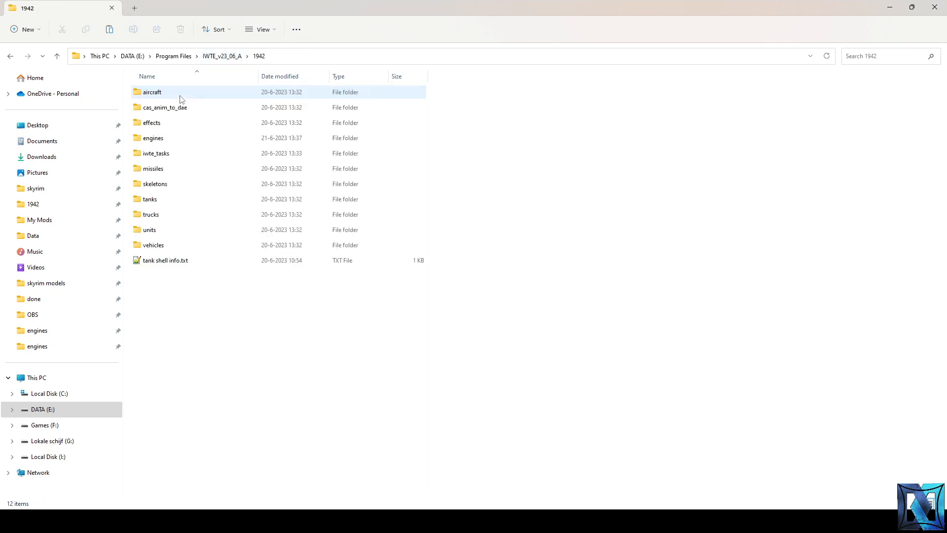
{"action": "double_click", "coordinate": [173, 138]}
{"action": "double_click", "coordinate": [175, 93]}
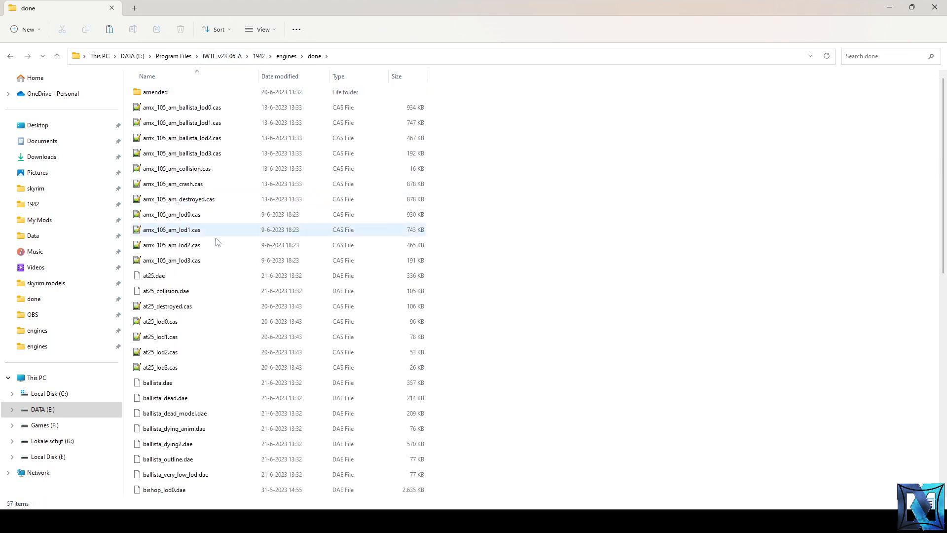
{"action": "left_click", "coordinate": [357, 59]}
{"action": "key", "text": "ctrl+c"}
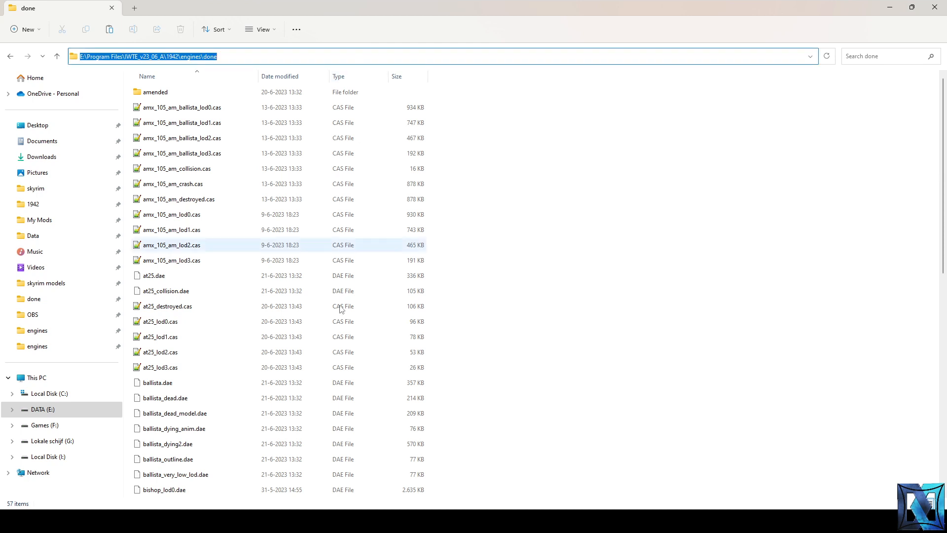
- In the howitzer task file, set the folder of cas_mesh_file_full_path_in to E:\Program Files\IWTE_v23_06_A\1942\engines\done\
{"action": "left_click", "coordinate": [188, 507]}
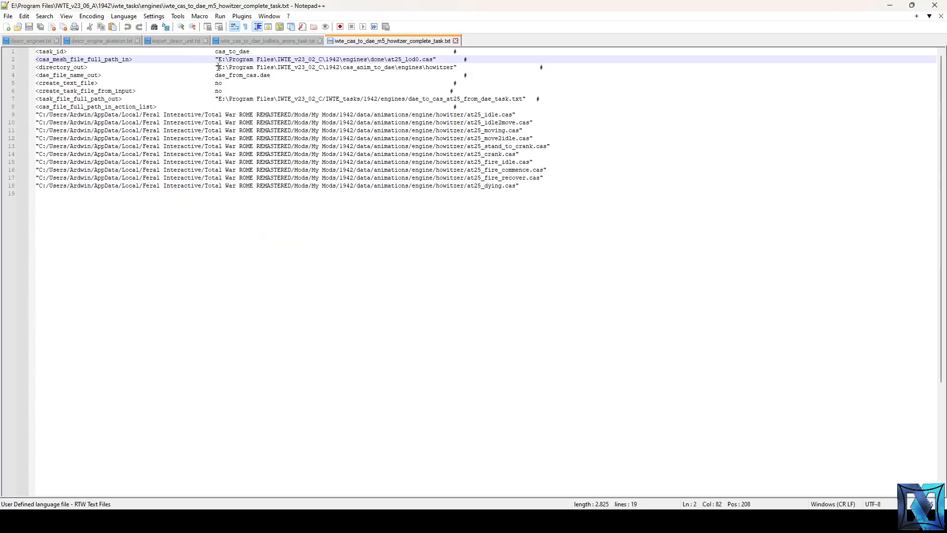
{"action": "left_click_drag", "start_coordinate": [217, 59], "coordinate": [389, 60]}
{"action": "key", "text": "ctrl+v"}
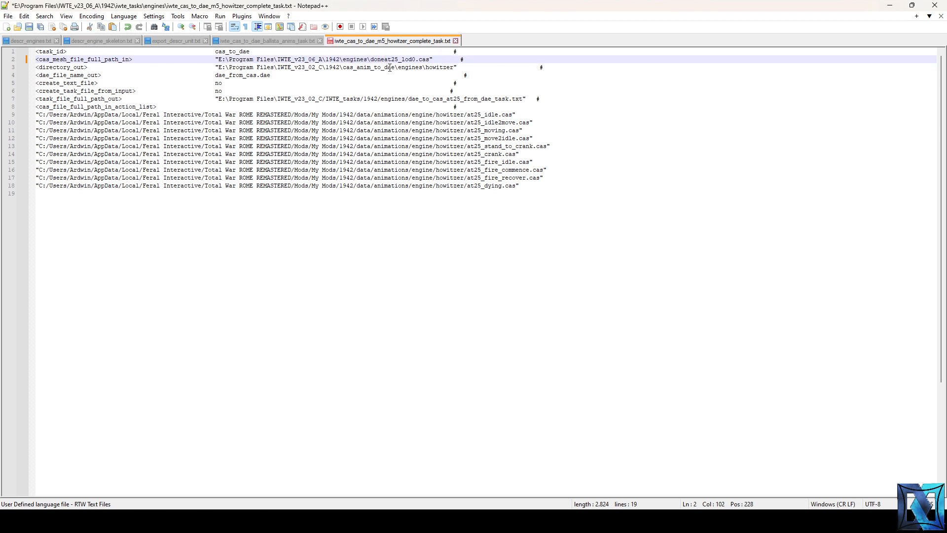
{"action": "type", "text": "\\"}
- Copy the name m5_howitzer_lod0 from the done folder, use it as the input mesh file name, and save the task file
{"action": "key", "text": "alt+Tab"}
{"action": "scroll", "coordinate": [215, 272], "scroll_direction": "down", "scroll_amount": 4}
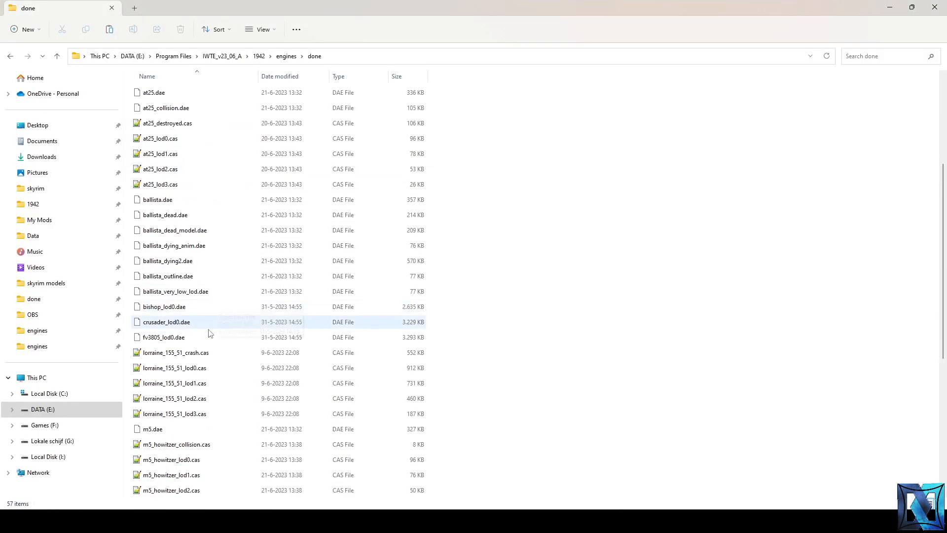
{"action": "scroll", "coordinate": [208, 360], "scroll_direction": "down", "scroll_amount": 4}
{"action": "left_click", "coordinate": [203, 281]}
{"action": "key", "text": "F2"}
{"action": "key", "text": "ctrl+c"}
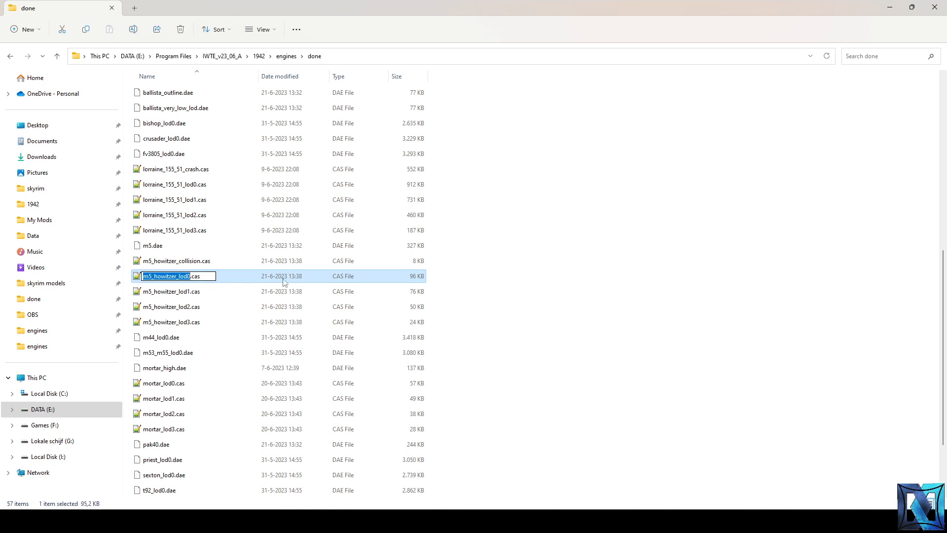
{"action": "key", "text": "Escape"}
{"action": "key", "text": "alt+Tab"}
{"action": "left_click", "coordinate": [407, 67]}
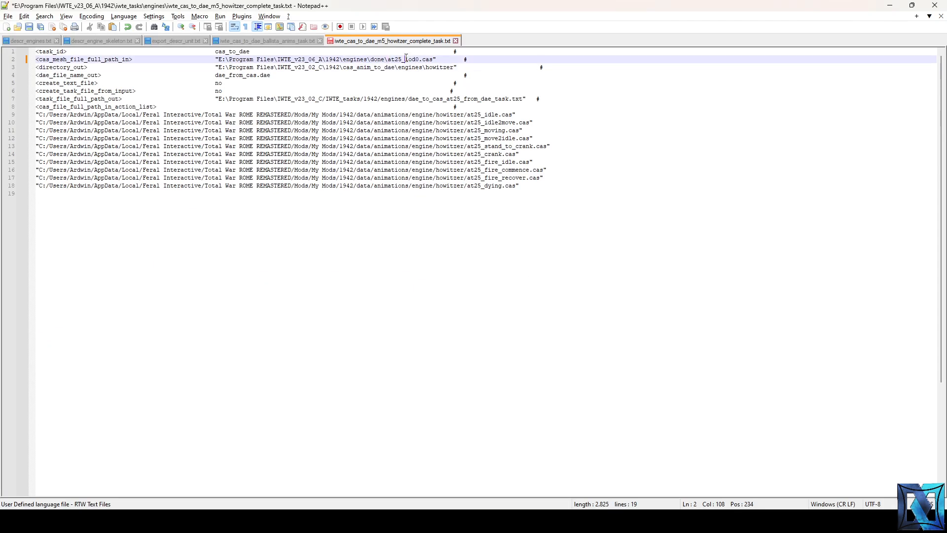
{"action": "double_click", "coordinate": [407, 59]}
{"action": "key", "text": "ctrl+v"}
{"action": "key", "text": "ctrl+s"}
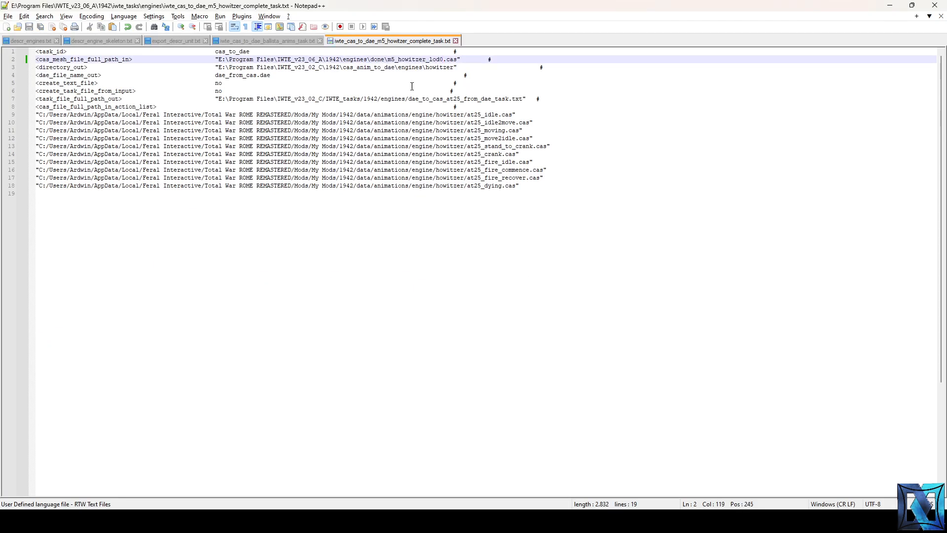
- Set the IWTE version folder in the directory_out path to IWTE_v23_06_A
{"action": "double_click", "coordinate": [69, 67]}
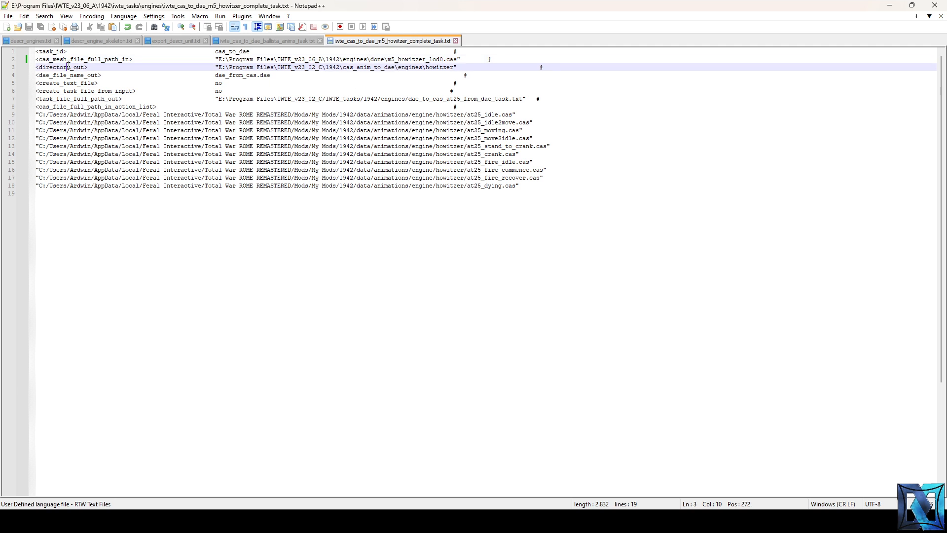
{"action": "left_click", "coordinate": [312, 67]}
{"action": "key", "text": "Delete"}
{"action": "type", "text": "6"}
{"action": "key", "text": "Right"}
{"action": "key", "text": "Delete"}
{"action": "type", "text": "A"}
{"action": "key", "text": "Escape"}
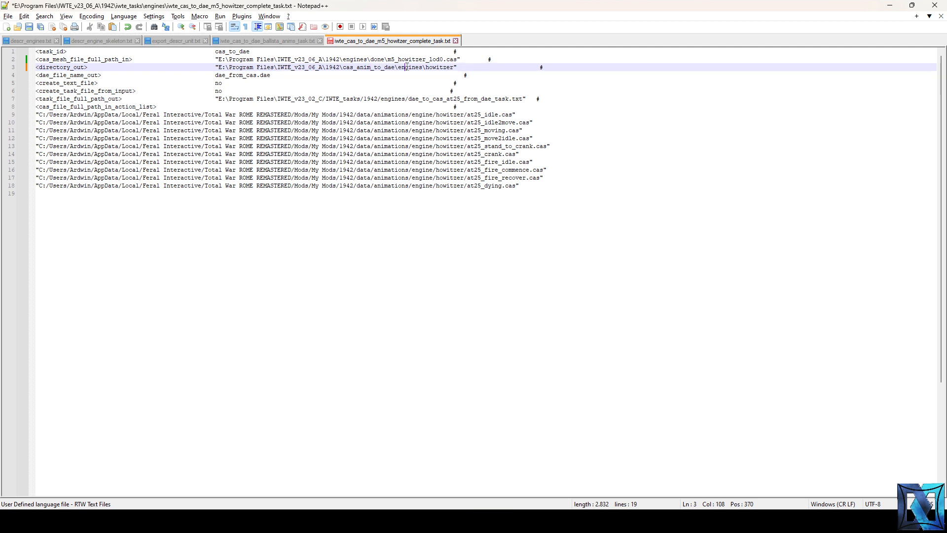
{"action": "left_click", "coordinate": [437, 67]}
{"action": "double_click", "coordinate": [437, 67]}
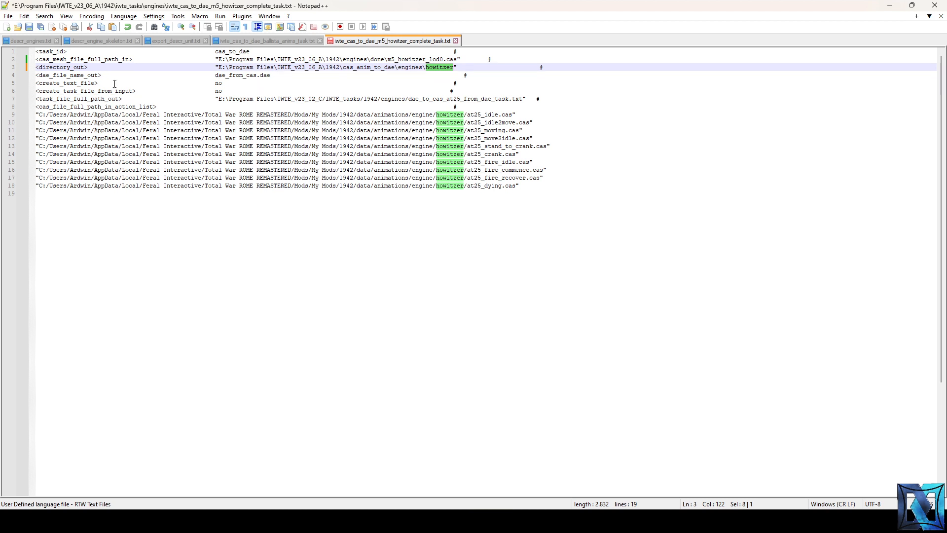
- Set dae_file_name_out to m5_complete_anims.dae and save the task file
{"action": "double_click", "coordinate": [69, 75]}
{"action": "double_click", "coordinate": [239, 75]}
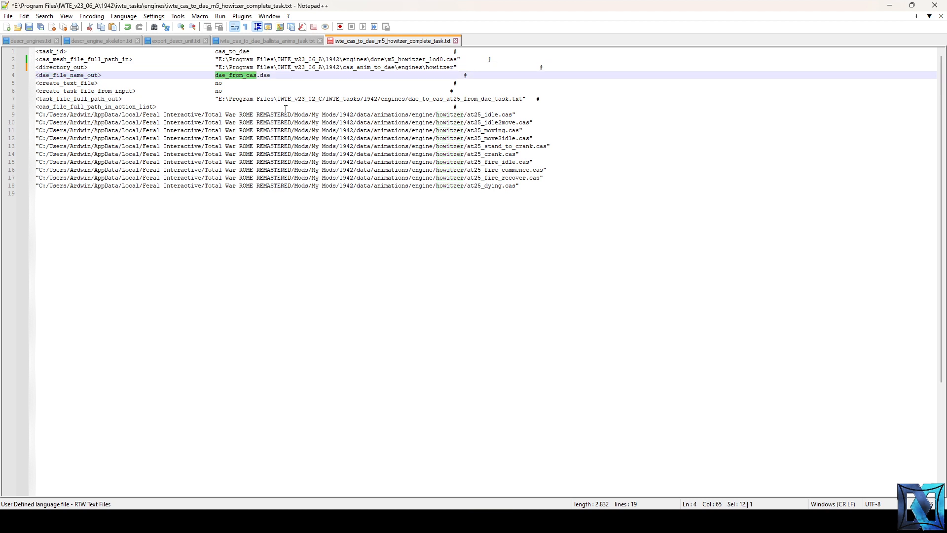
{"action": "type", "text": "m5_"}
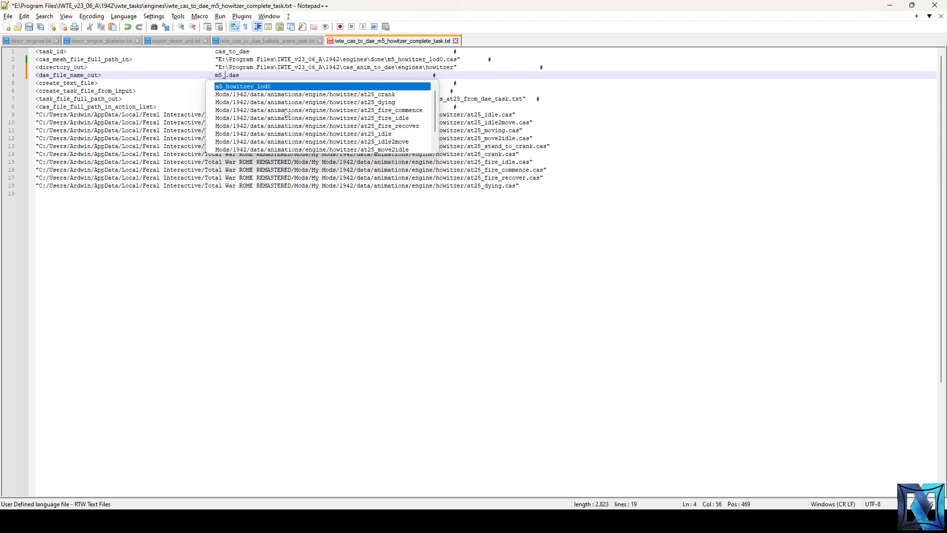
{"action": "type", "text": "complete_anims"}
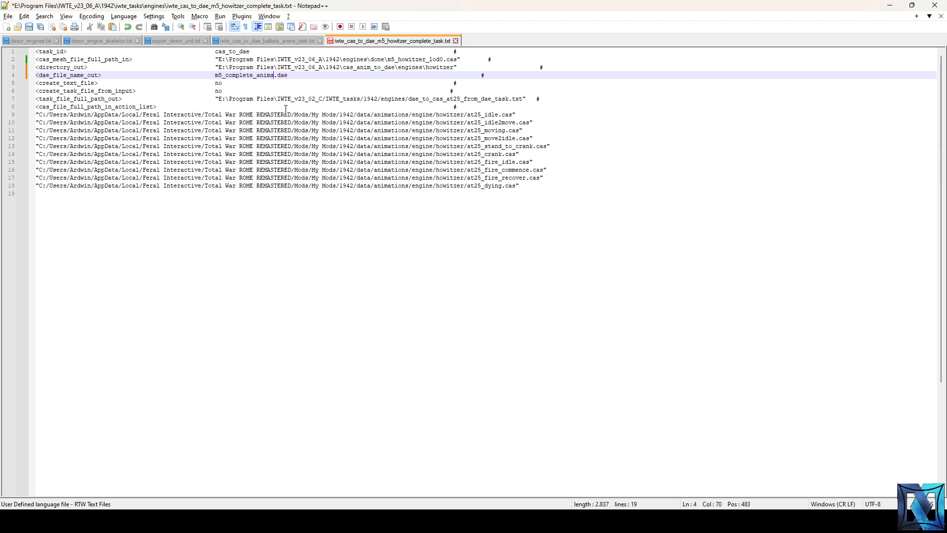
{"action": "key", "text": "ctrl+s"}
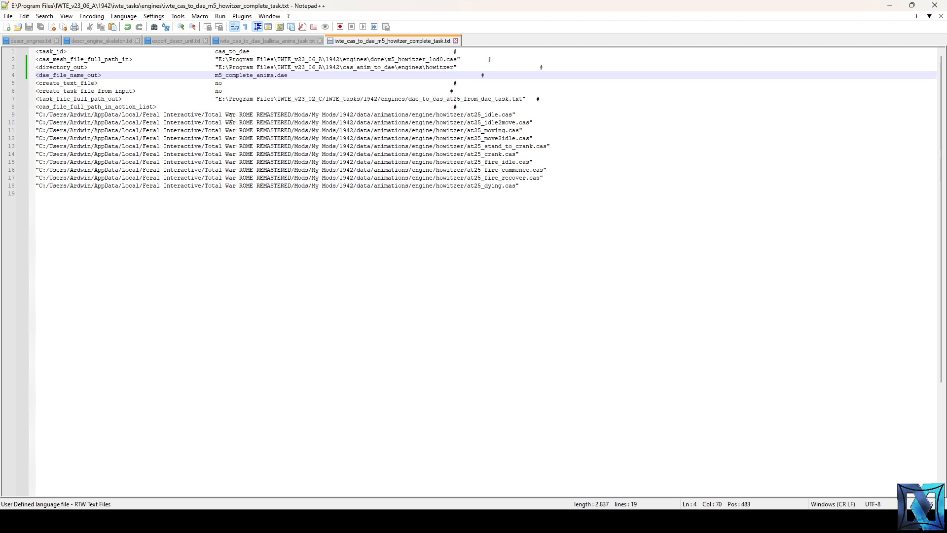
- Set the IWTE version folder in the task_file_full_path_out path to IWTE_v23_06_A
{"action": "left_click_drag", "start_coordinate": [219, 83], "coordinate": [226, 92]}
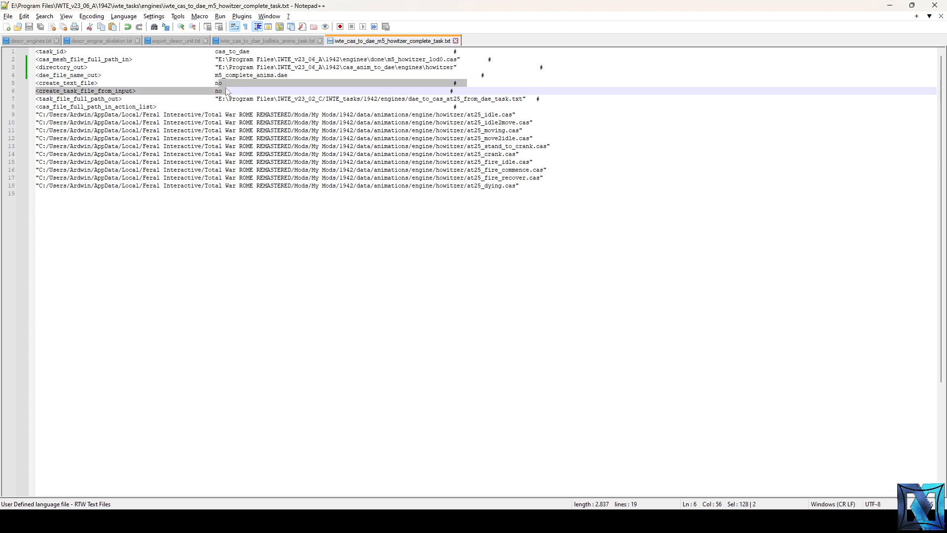
{"action": "left_click", "coordinate": [227, 91]}
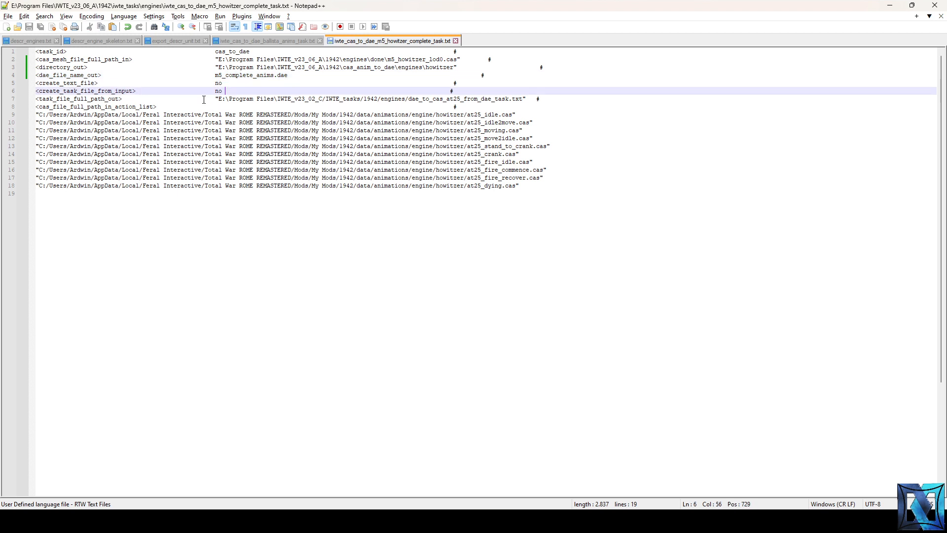
{"action": "double_click", "coordinate": [102, 99]}
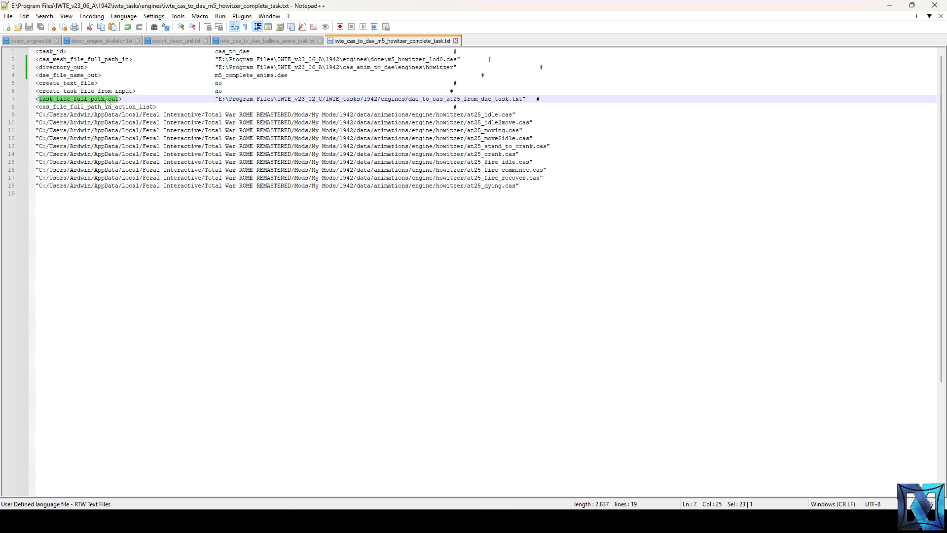
{"action": "left_click", "coordinate": [311, 99]}
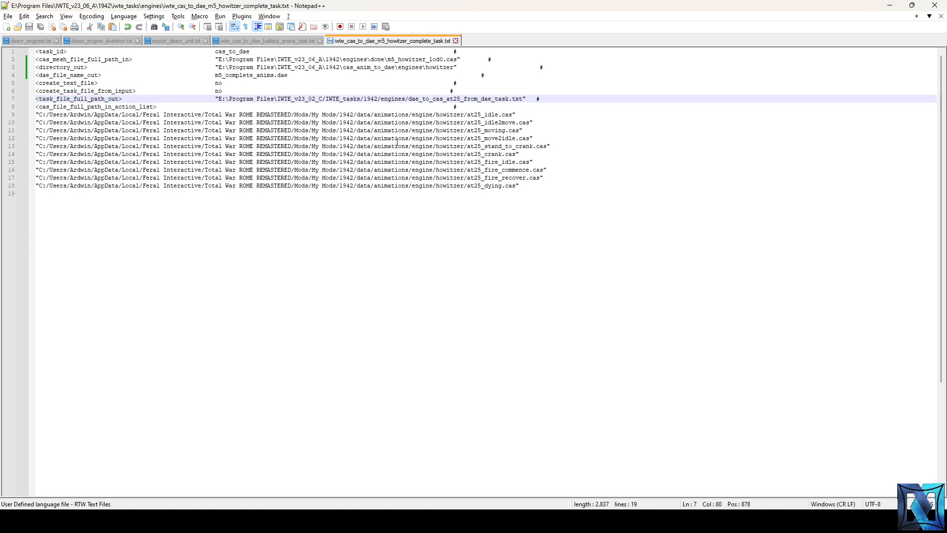
{"action": "key", "text": "Delete"}
{"action": "key", "text": "Delete"}
{"action": "key", "text": "Delete"}
{"action": "type", "text": "6_A"}
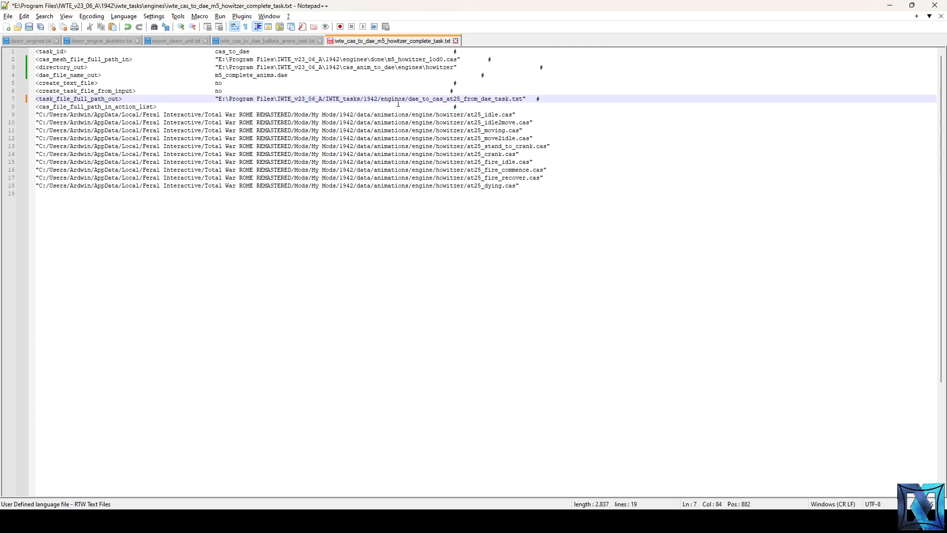
{"action": "double_click", "coordinate": [438, 99]}
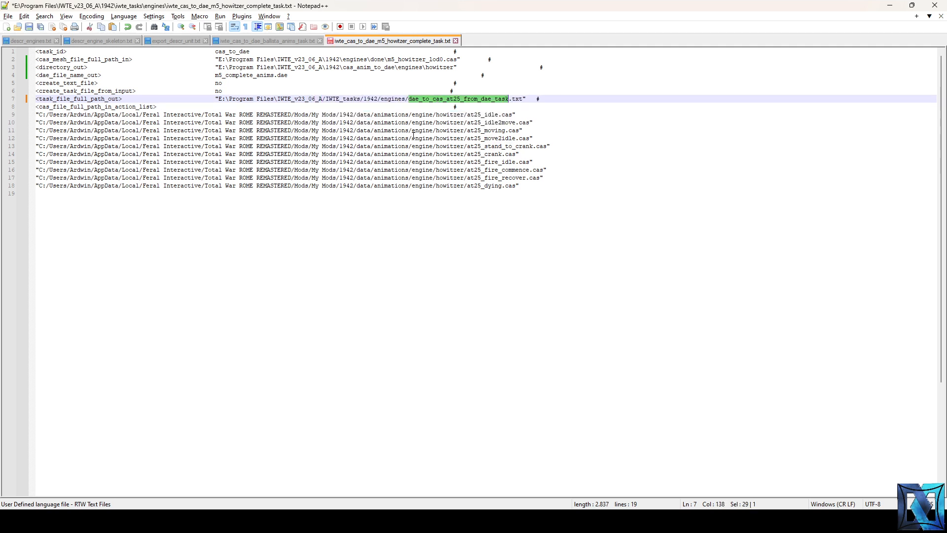
{"action": "left_click", "coordinate": [446, 99]}
{"action": "key", "text": "Delete"}
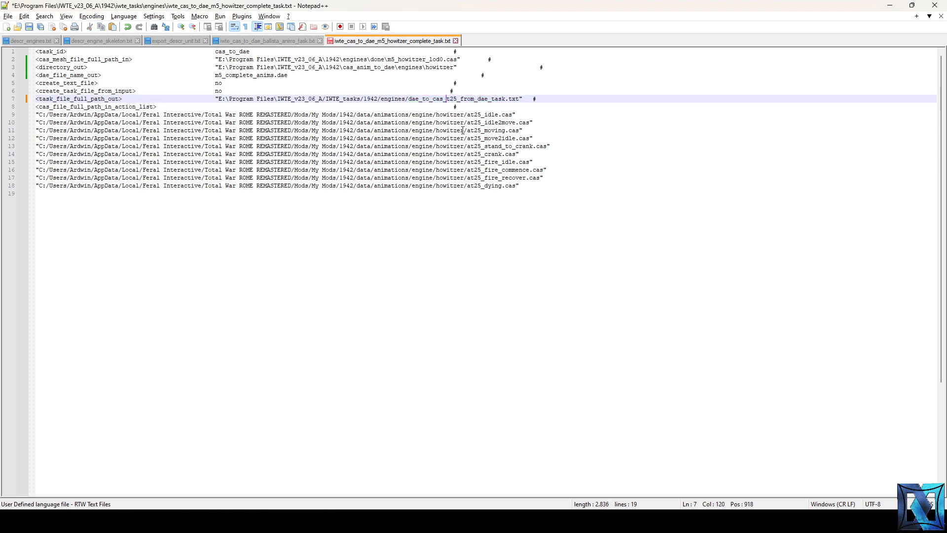
{"action": "key", "text": "Delete"}
{"action": "key", "text": "Delete"}
{"action": "key", "text": "Delete"}
{"action": "type", "text": "at25"}
- Check the existing task file names in the 1942 iwte_tasks engines folder
{"action": "mouse_move", "coordinate": [73, 520]}
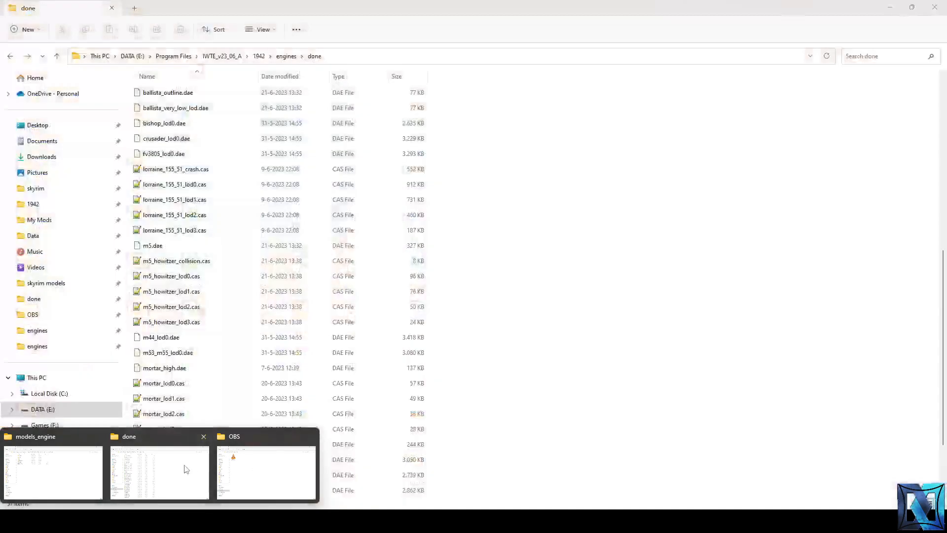
{"action": "left_click", "coordinate": [186, 469]}
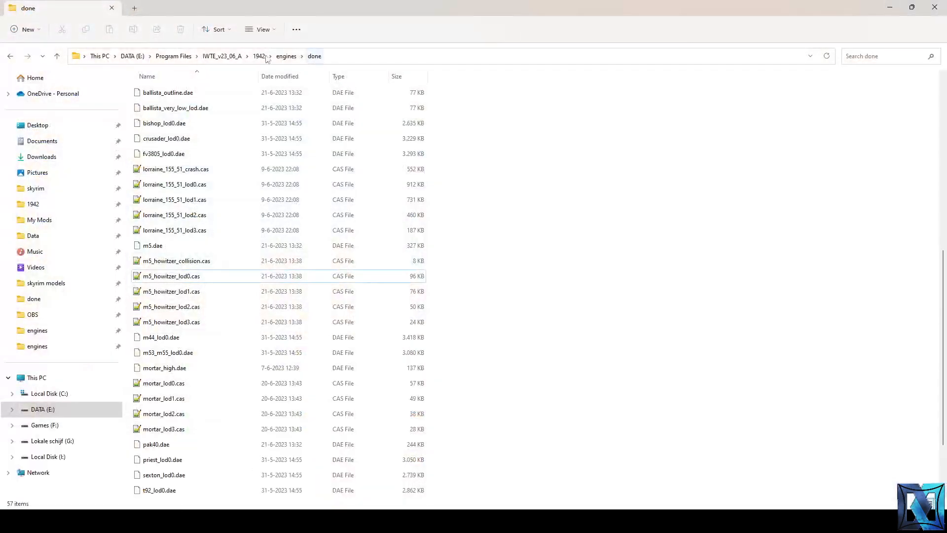
{"action": "left_click", "coordinate": [259, 56]}
{"action": "double_click", "coordinate": [178, 154]}
{"action": "double_click", "coordinate": [182, 93]}
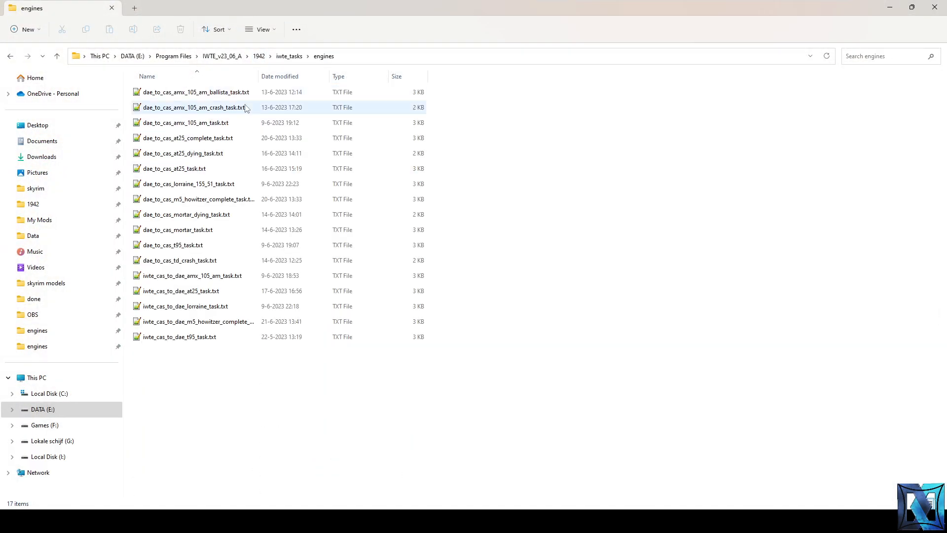
{"action": "left_click", "coordinate": [245, 105]}
{"action": "left_click", "coordinate": [243, 93]}
{"action": "left_click", "coordinate": [228, 122]}
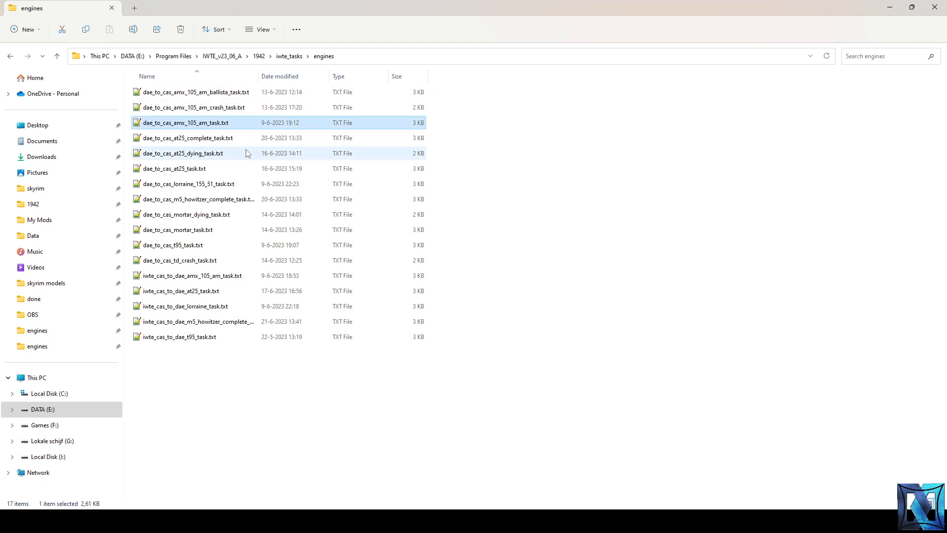
- Change the file name in task_file_full_path_out to dae_to_cas_m5_howitzer_complete_task.txt and save the task file
{"action": "key", "text": "alt+Tab"}
{"action": "left_click_drag", "start_coordinate": [446, 99], "coordinate": [460, 98]}
{"action": "type", "text": "m5"}
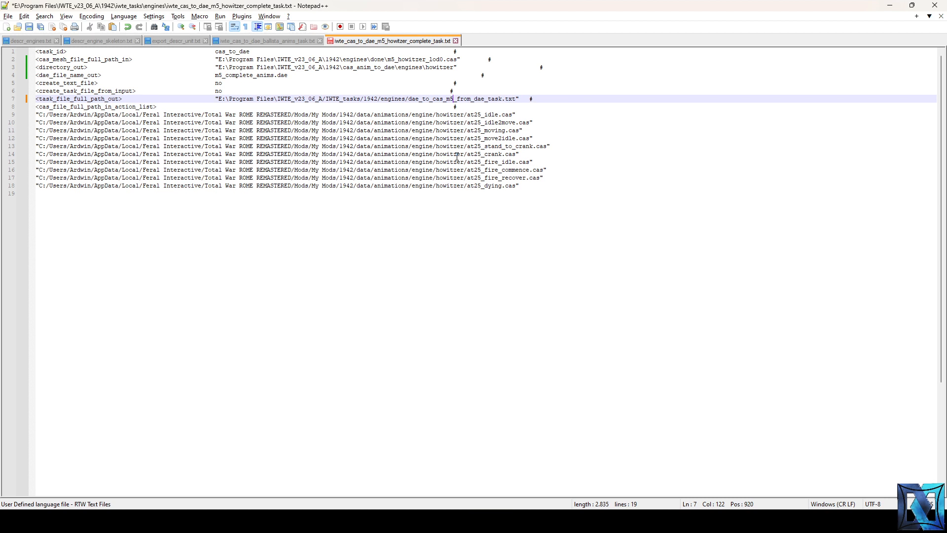
{"action": "type", "text": "_howitzer"}
{"action": "key", "text": "ctrl+s"}
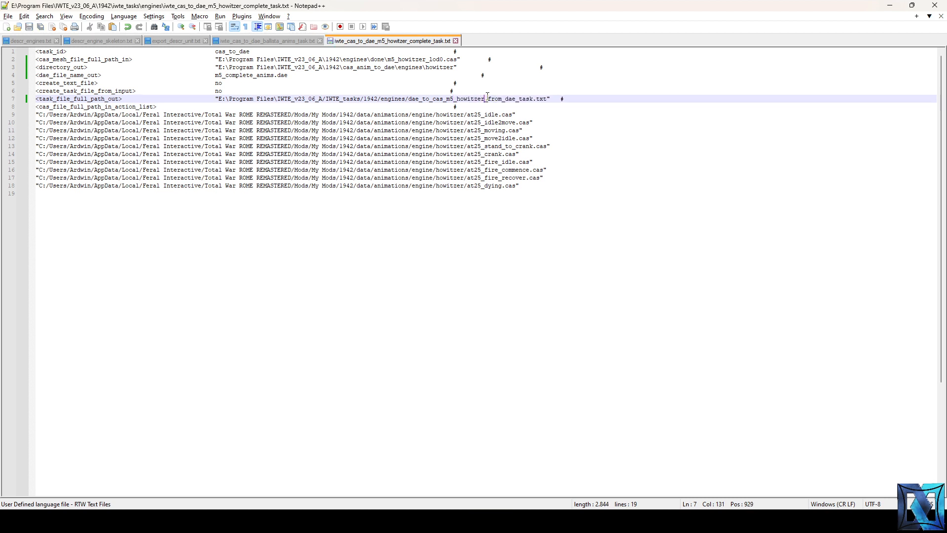
{"action": "left_click_drag", "start_coordinate": [488, 98], "coordinate": [516, 99]}
{"action": "type", "text": "complete"}
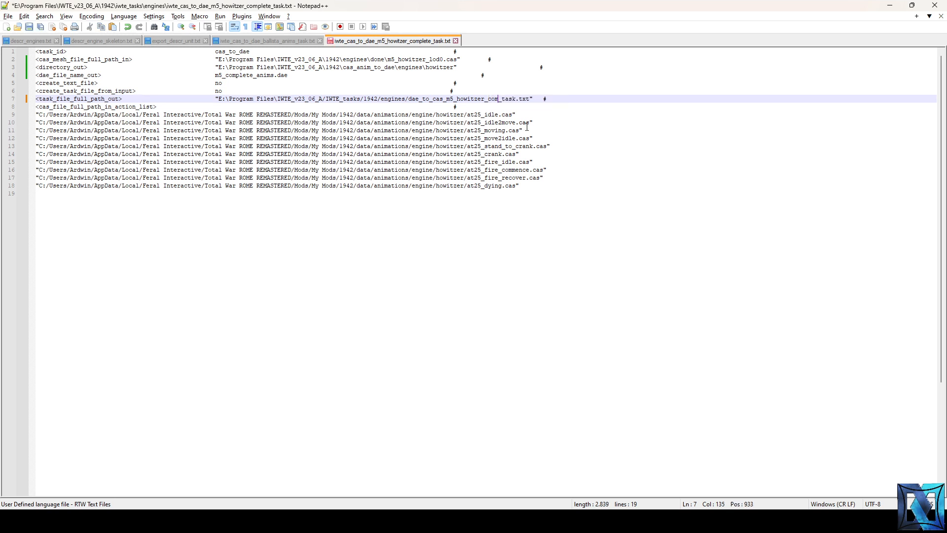
{"action": "key", "text": "ctrl+s"}
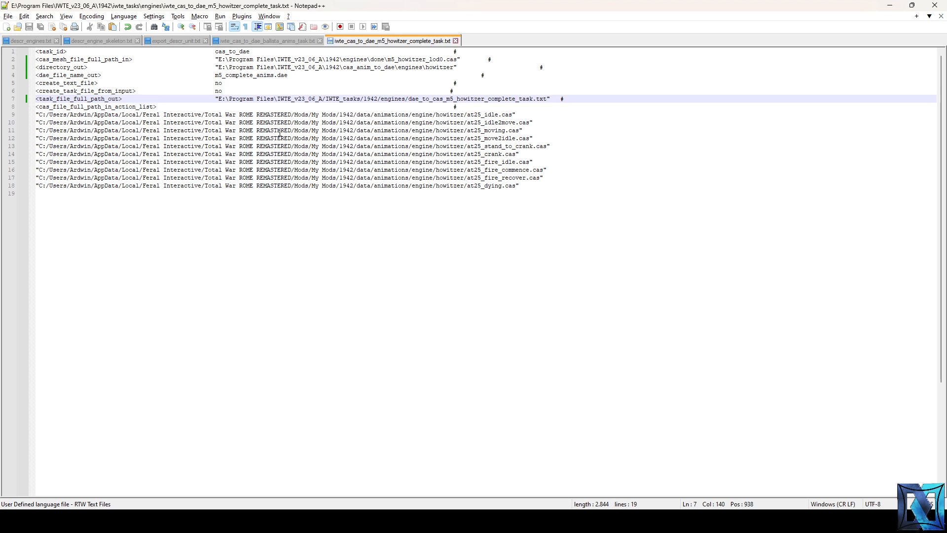
- Review the cas_file_full_path_in_action_list entries in the howitzer task file and compare them with iwte_cas_to_dae_ballista_anims_task.txt
{"action": "double_click", "coordinate": [86, 107]}
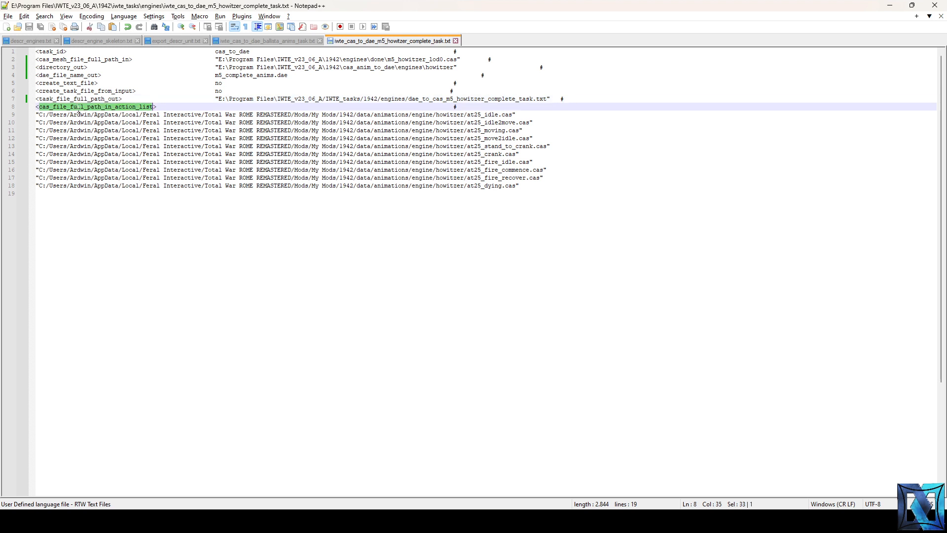
{"action": "left_click", "coordinate": [470, 115]}
{"action": "left_click", "coordinate": [290, 42]}
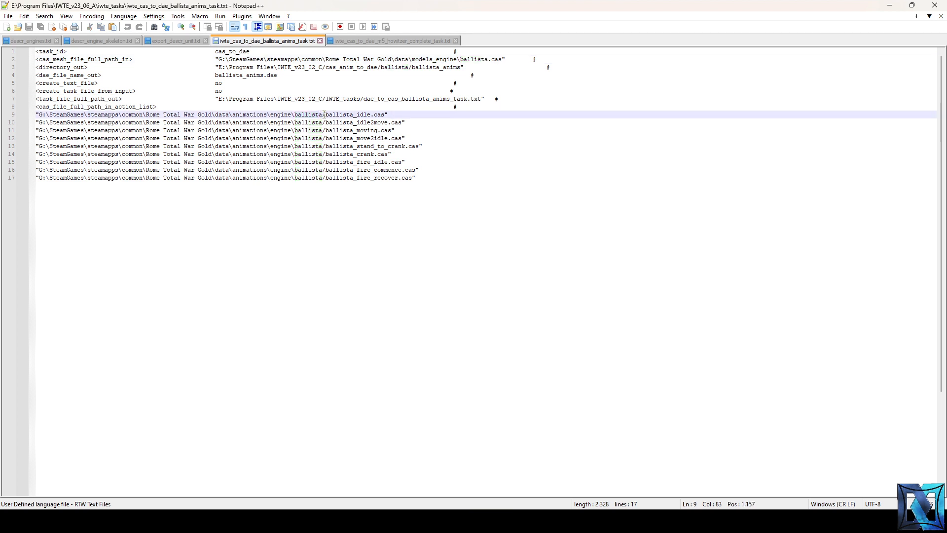
{"action": "left_click_drag", "start_coordinate": [324, 114], "coordinate": [434, 178]}
{"action": "left_click", "coordinate": [456, 175]}
{"action": "key", "text": "Up"}
{"action": "key", "text": "Up"}
{"action": "key", "text": "Up"}
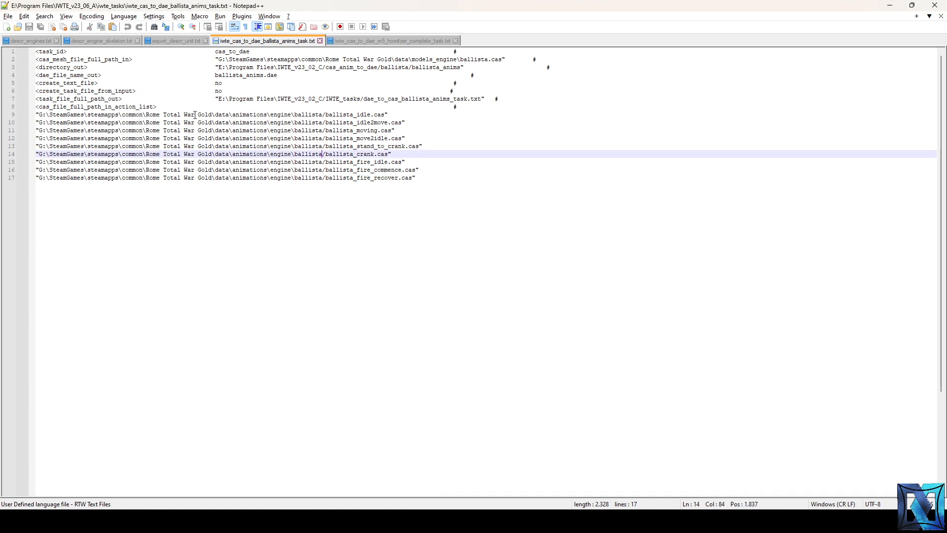
{"action": "left_click_drag", "start_coordinate": [329, 115], "coordinate": [434, 178]}
{"action": "left_click", "coordinate": [420, 178]}
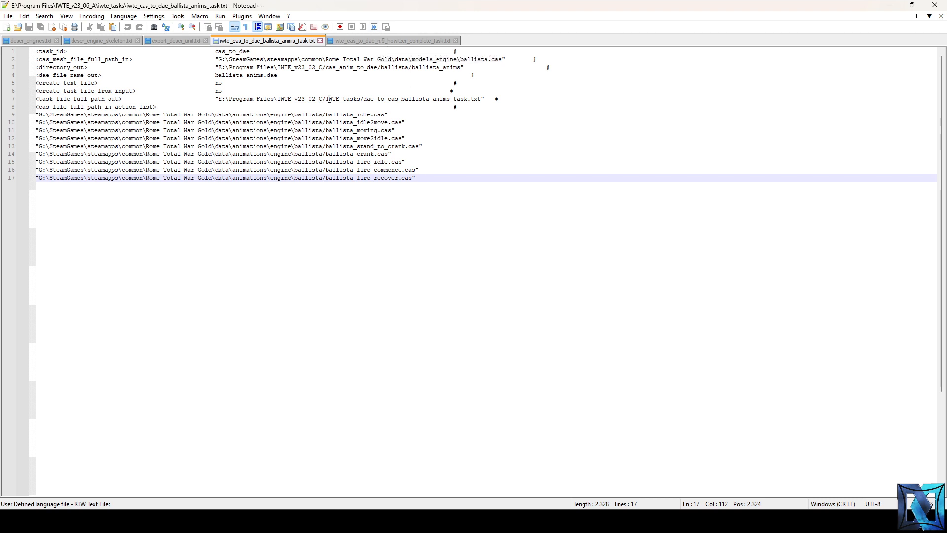
- Switch to 3ds Max, start a new empty scene, and open vanilla ballista ANIMS.max from the animations folder
{"action": "left_click", "coordinate": [160, 520]}
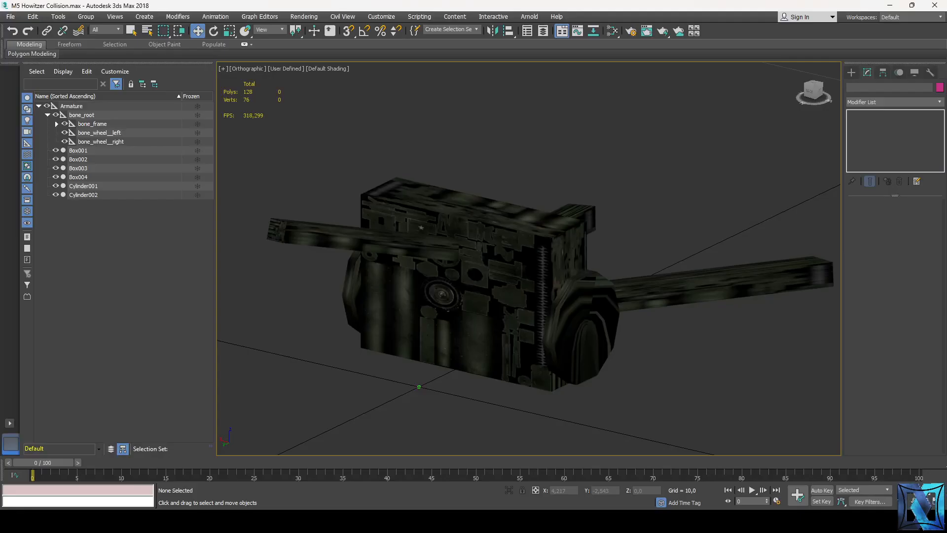
{"action": "left_click", "coordinate": [9, 16]}
{"action": "mouse_move", "coordinate": [21, 35]}
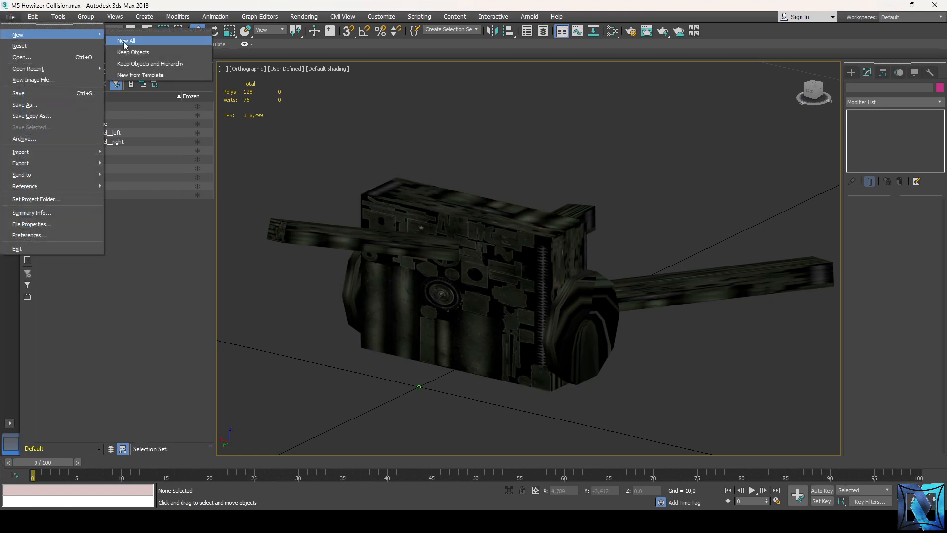
{"action": "left_click", "coordinate": [122, 37]}
{"action": "left_click", "coordinate": [10, 16]}
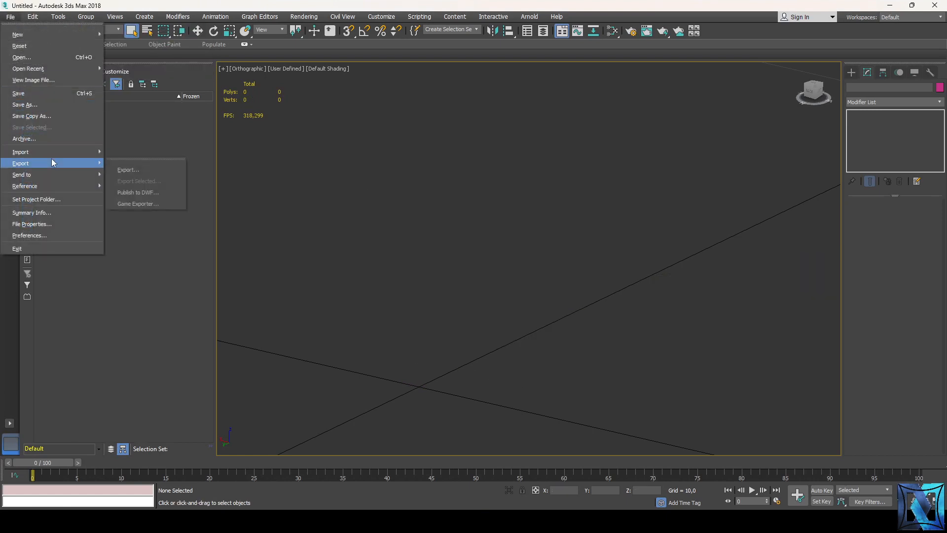
{"action": "left_click", "coordinate": [22, 57]}
{"action": "double_click", "coordinate": [251, 123]}
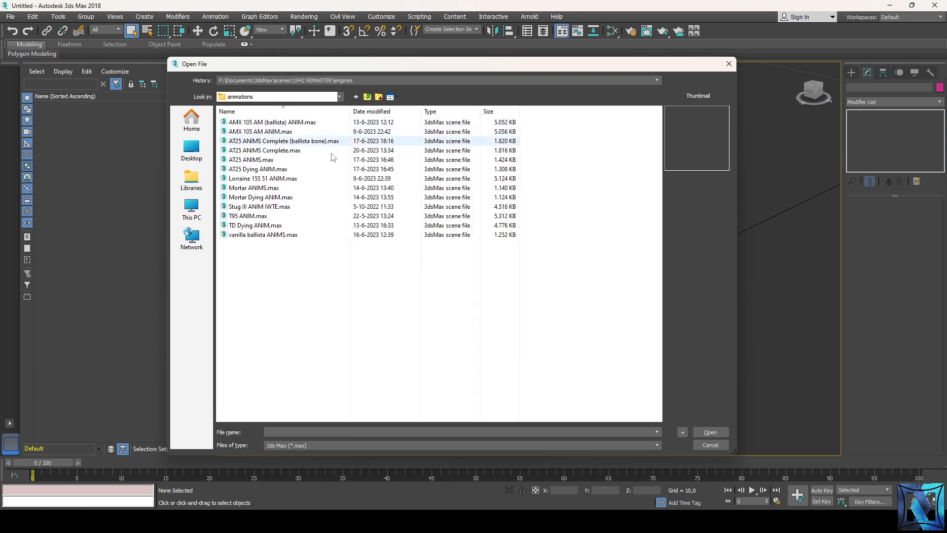
{"action": "double_click", "coordinate": [303, 235]}
- Inspect the ballista model from an angled view and refer back to its animation list in the task file
{"action": "scroll", "coordinate": [600, 321], "scroll_direction": "down", "scroll_amount": 3}
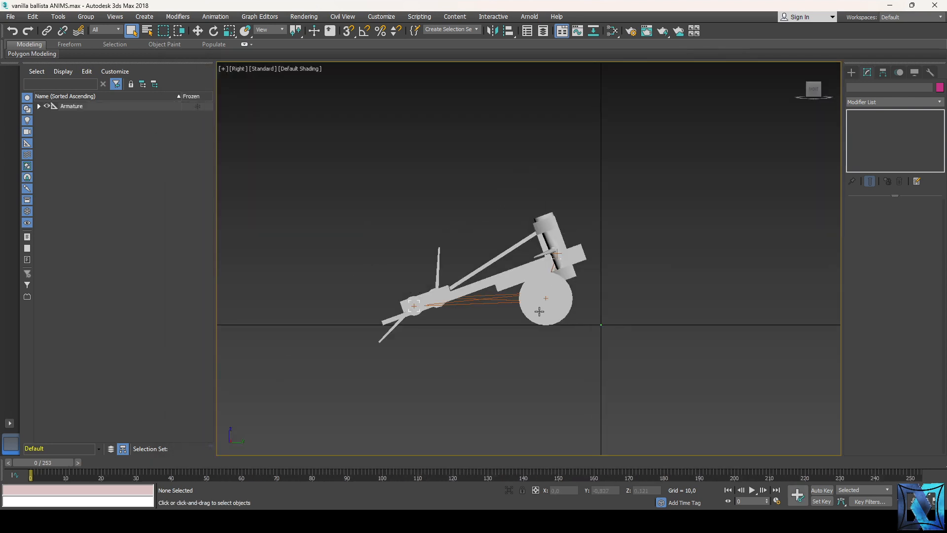
{"action": "scroll", "coordinate": [539, 311], "scroll_direction": "up", "scroll_amount": 3}
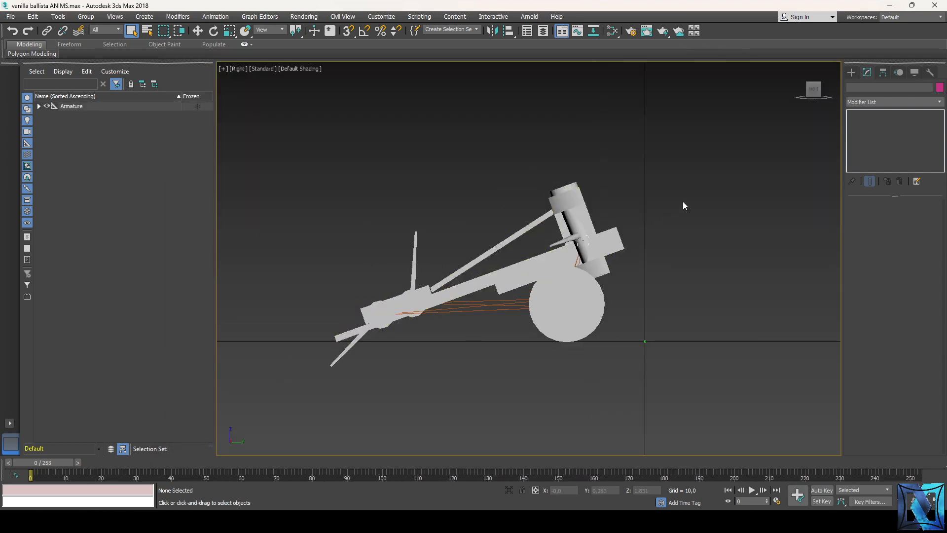
{"action": "mouse_move", "coordinate": [813, 90]}
{"action": "left_mouse_down"}
{"action": "mouse_move", "coordinate": [802, 96]}
{"action": "mouse_move", "coordinate": [809, 93]}
{"action": "left_mouse_up"}
{"action": "scroll", "coordinate": [494, 296], "scroll_direction": "up", "scroll_amount": 2}
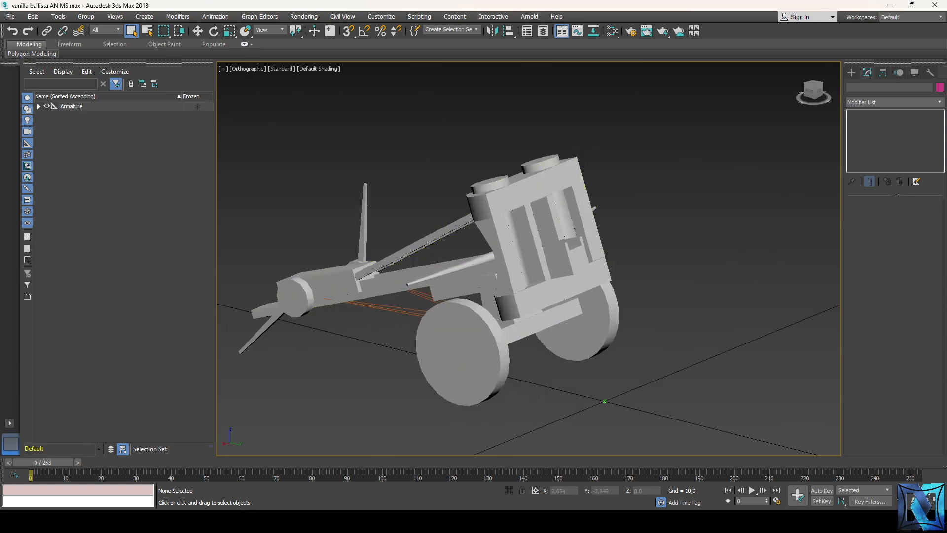
{"action": "key", "text": "alt+Tab"}
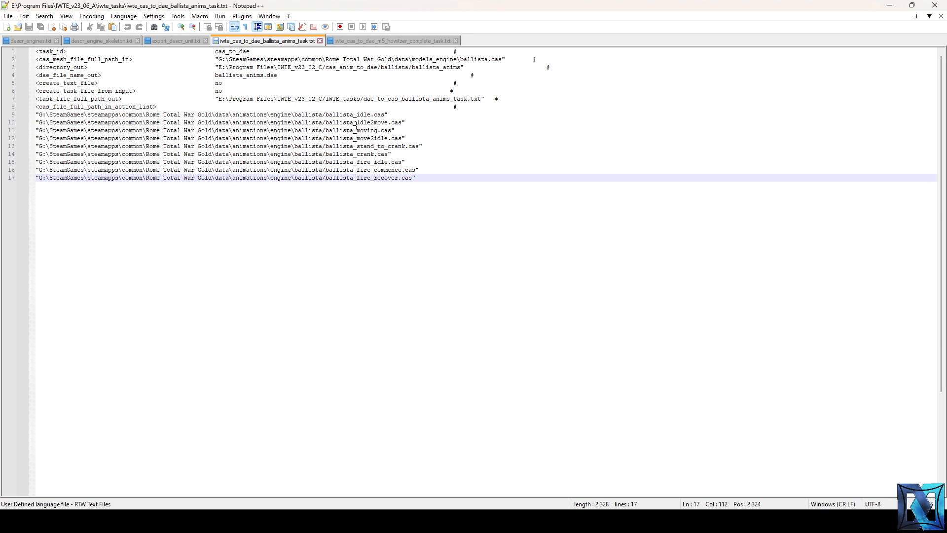
{"action": "key", "text": "alt+Tab"}
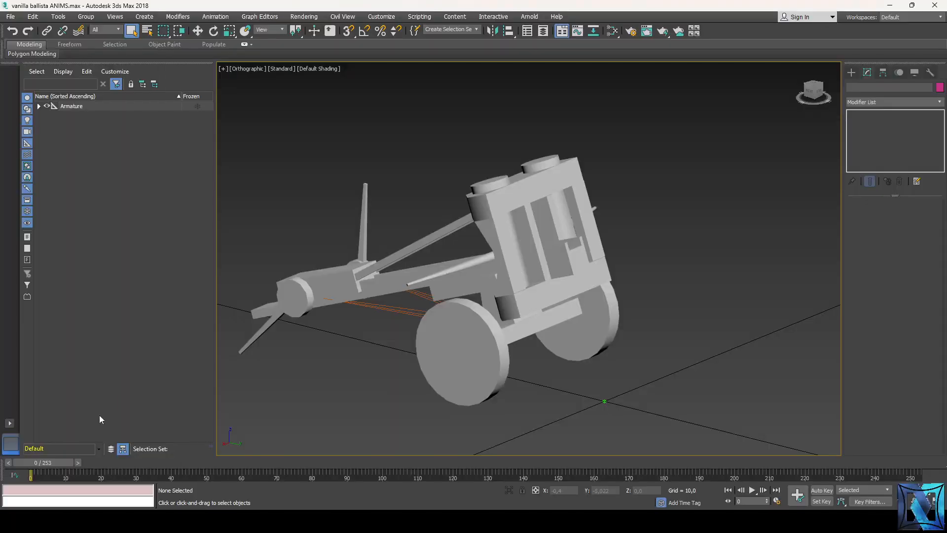
{"action": "mouse_move", "coordinate": [45, 463]}
{"action": "left_mouse_down"}
{"action": "mouse_move", "coordinate": [53, 464]}
{"action": "mouse_move", "coordinate": [44, 462]}
{"action": "left_mouse_up"}
- Open dae_to_cas_ballista_anims_task.txt from the main iwte_tasks folder and examine the start and end frames of each animation
{"action": "mouse_move", "coordinate": [104, 521]}
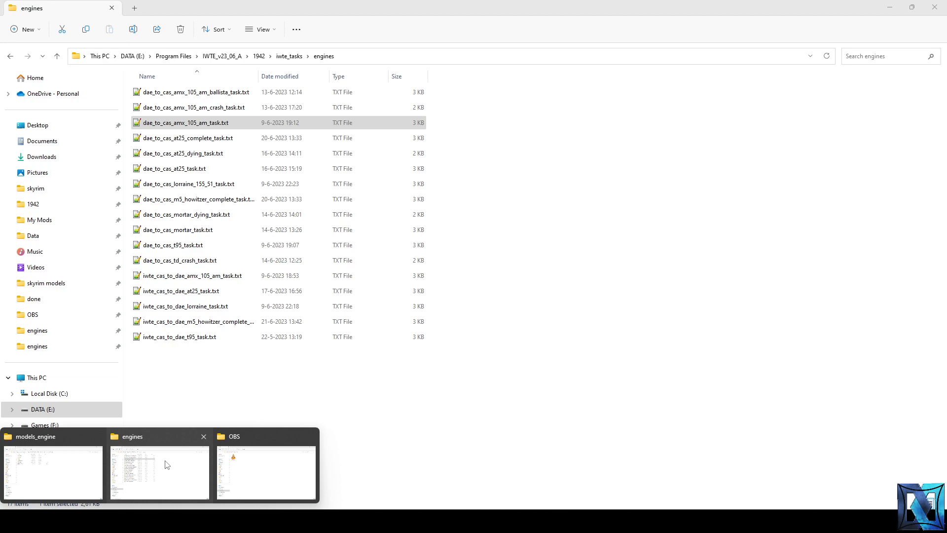
{"action": "left_click", "coordinate": [166, 464]}
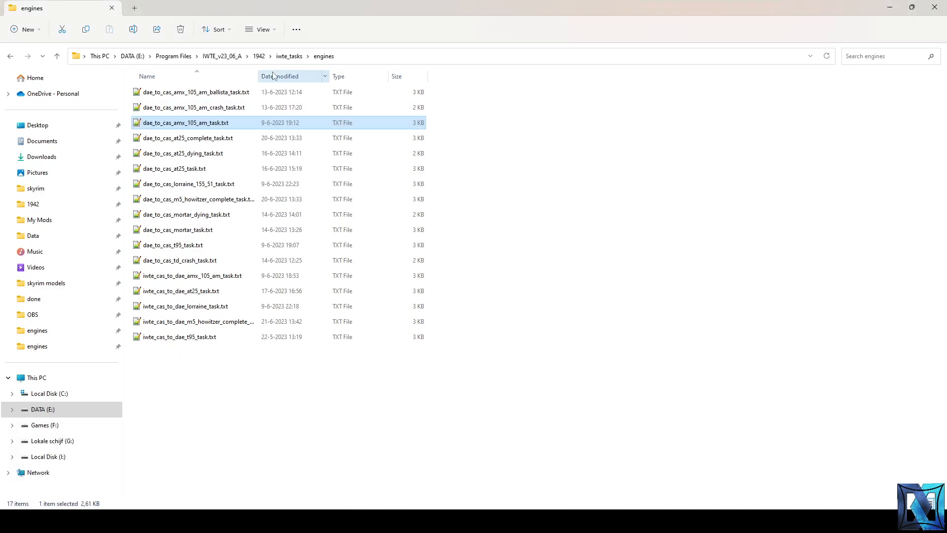
{"action": "left_click", "coordinate": [289, 56]}
{"action": "left_click", "coordinate": [259, 55]}
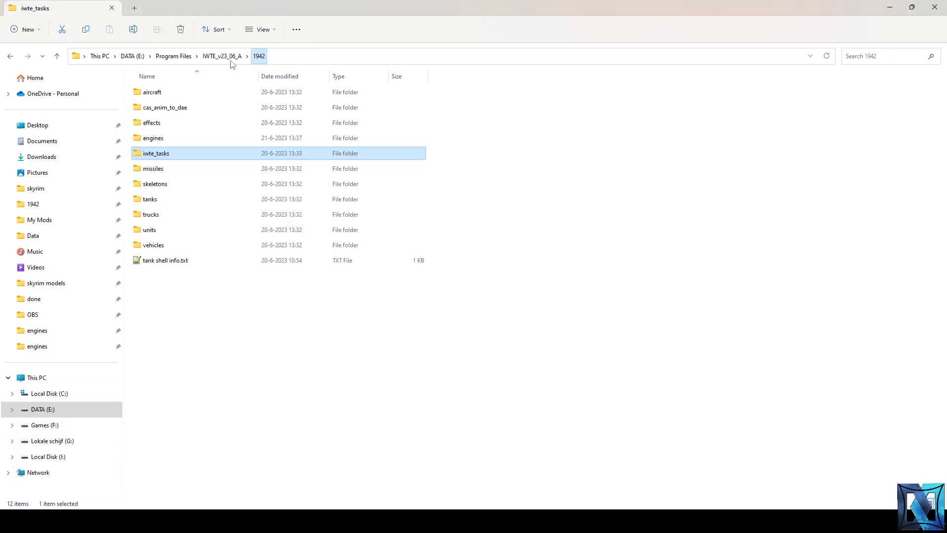
{"action": "left_click", "coordinate": [222, 55]}
{"action": "double_click", "coordinate": [167, 107]}
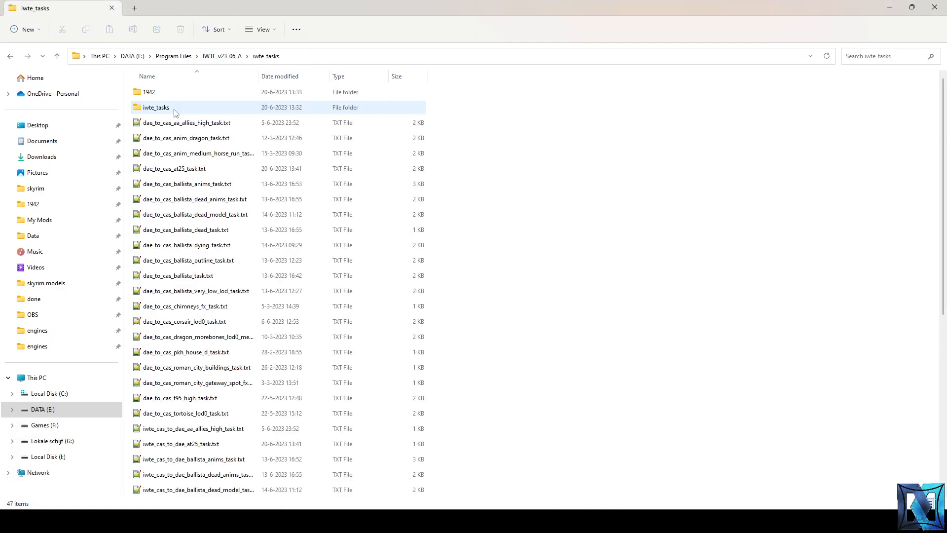
{"action": "double_click", "coordinate": [235, 185]}
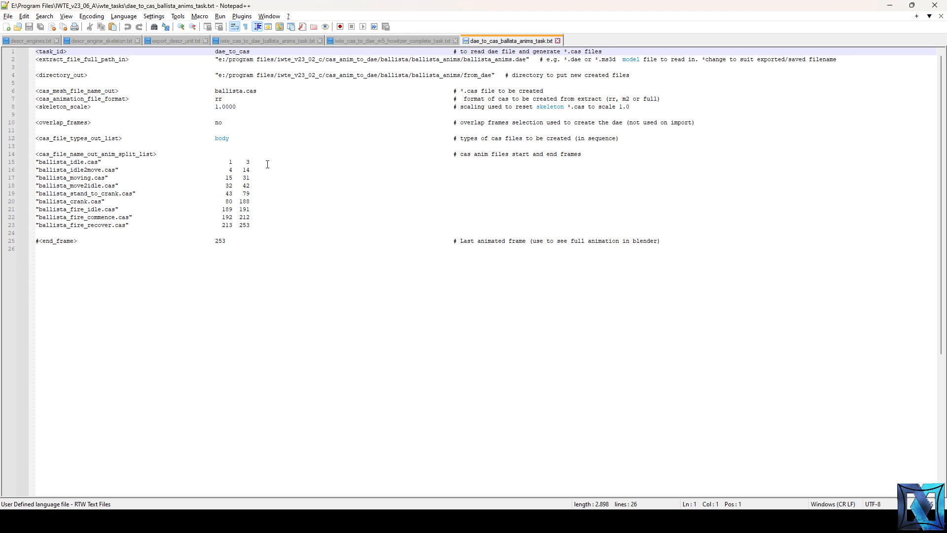
{"action": "left_click_drag", "start_coordinate": [241, 167], "coordinate": [270, 226]}
{"action": "left_click", "coordinate": [270, 225]}
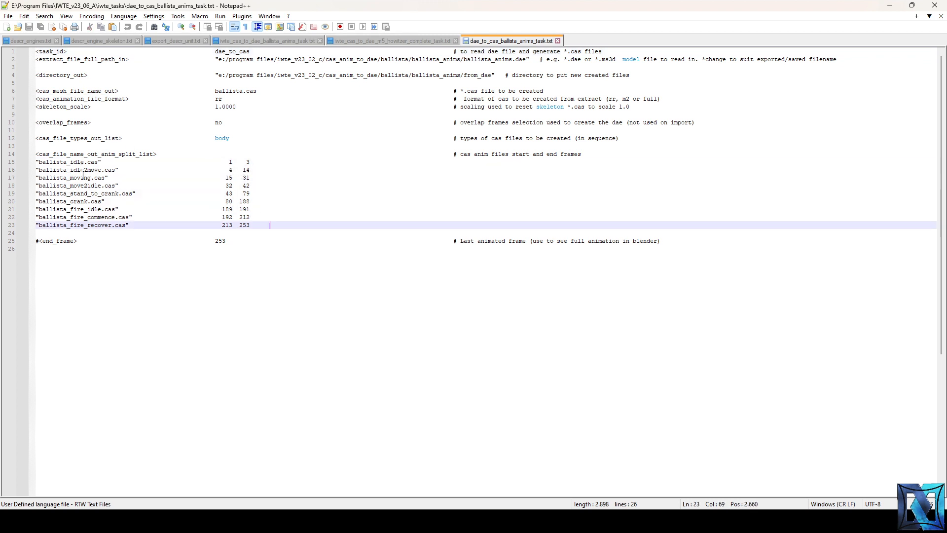
- Return to the ballista scene in 3ds Max and scrub the animation to frame 3 to view the idle range
{"action": "key", "text": "alt+Tab"}
{"action": "key", "text": "alt+Tab"}
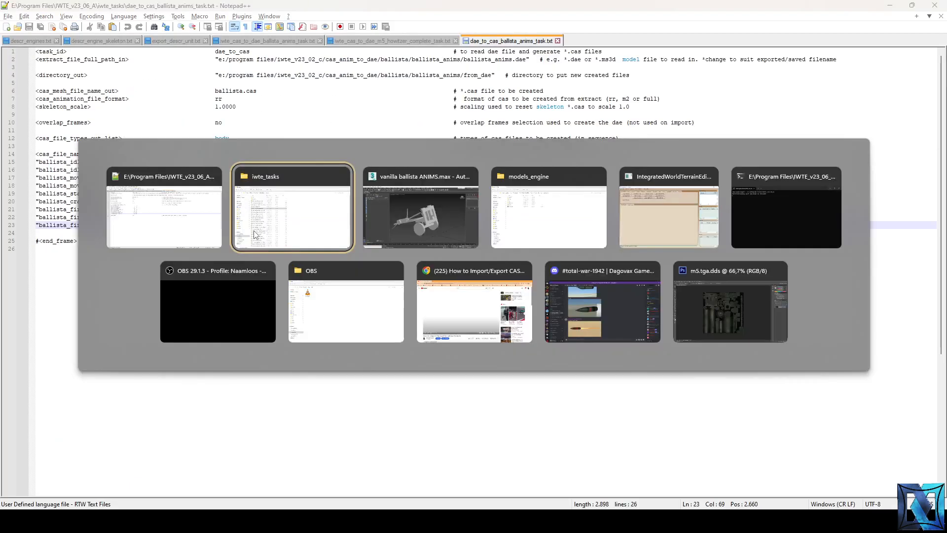
{"action": "key", "text": "alt+Tab"}
{"action": "left_click_drag", "start_coordinate": [48, 462], "coordinate": [57, 465]}
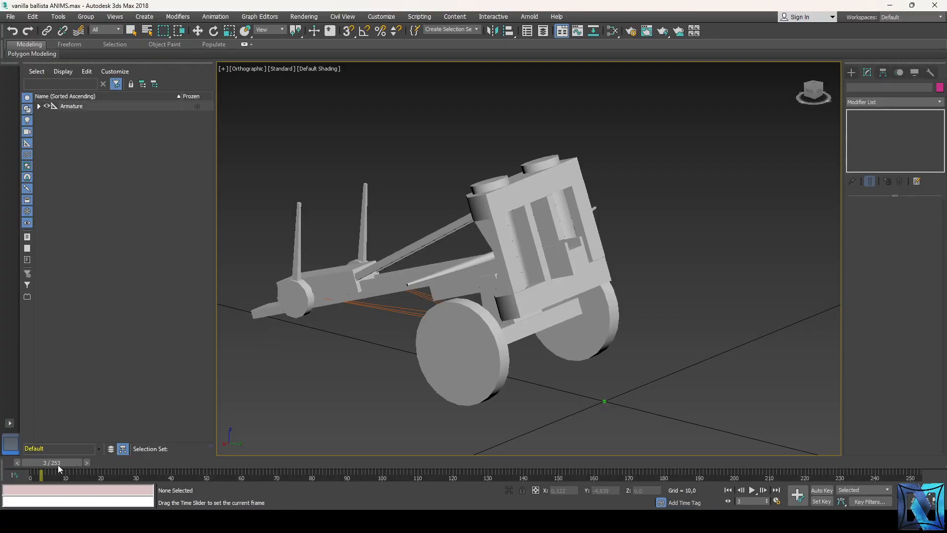
{"action": "key", "text": "q"}
- Check the idle2move frame range in the task file, and advance the ballista animation in 3ds Max to frame 14
{"action": "key", "text": "alt+Tab"}
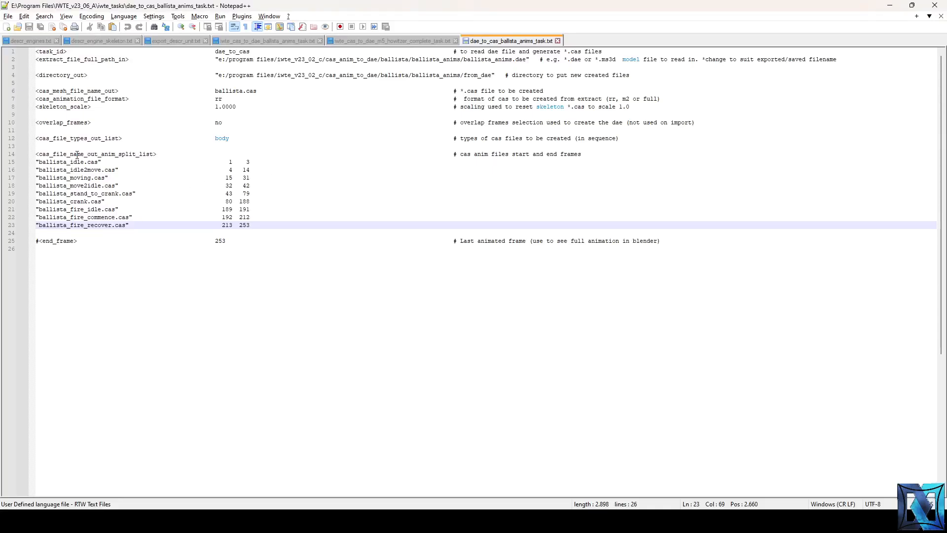
{"action": "key", "text": "alt+Tab"}
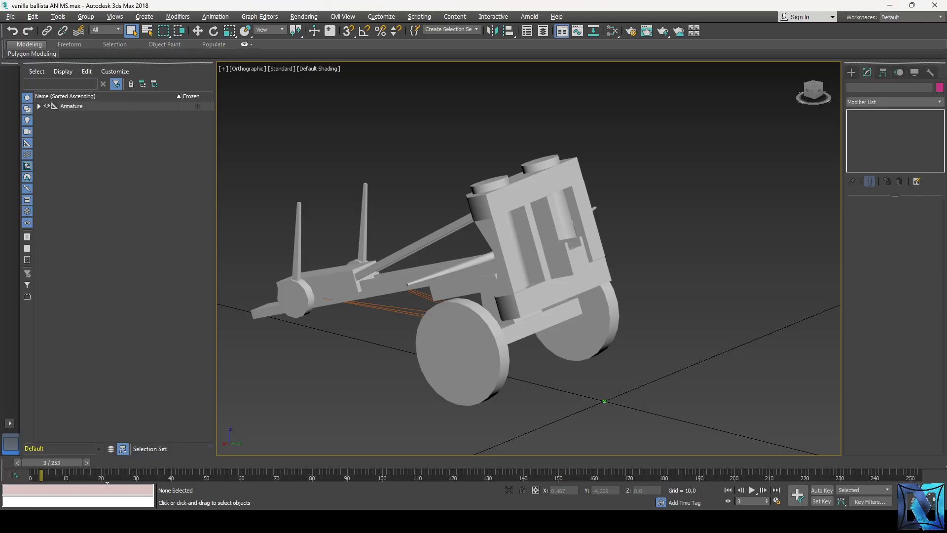
{"action": "key", "text": "period"}
{"action": "key", "text": "period"}
{"action": "key", "text": "period"}
{"action": "key", "text": "period"}
{"action": "key", "text": "period"}
{"action": "key", "text": "period"}
{"action": "key", "text": "period"}
{"action": "key", "text": "period"}
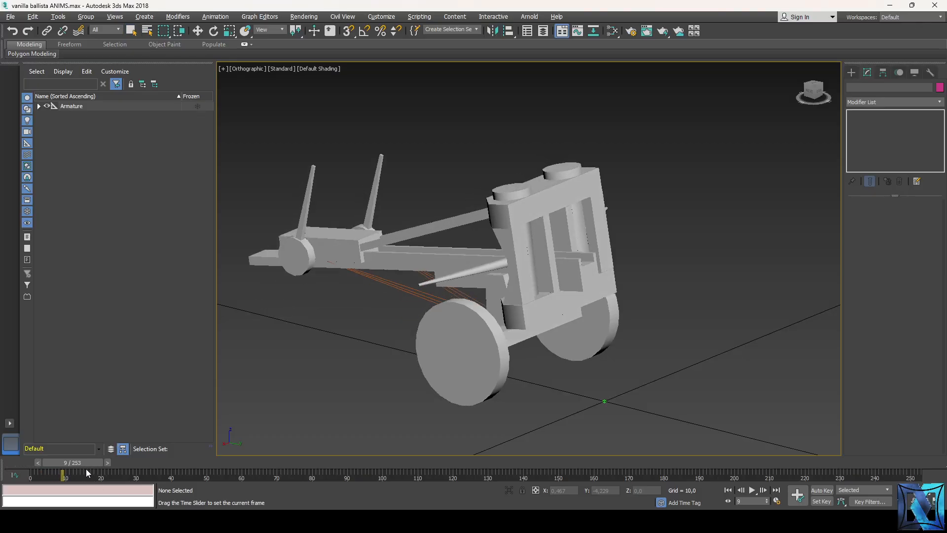
{"action": "key", "text": "period"}
{"action": "key", "text": "period"}
{"action": "key", "text": "period"}
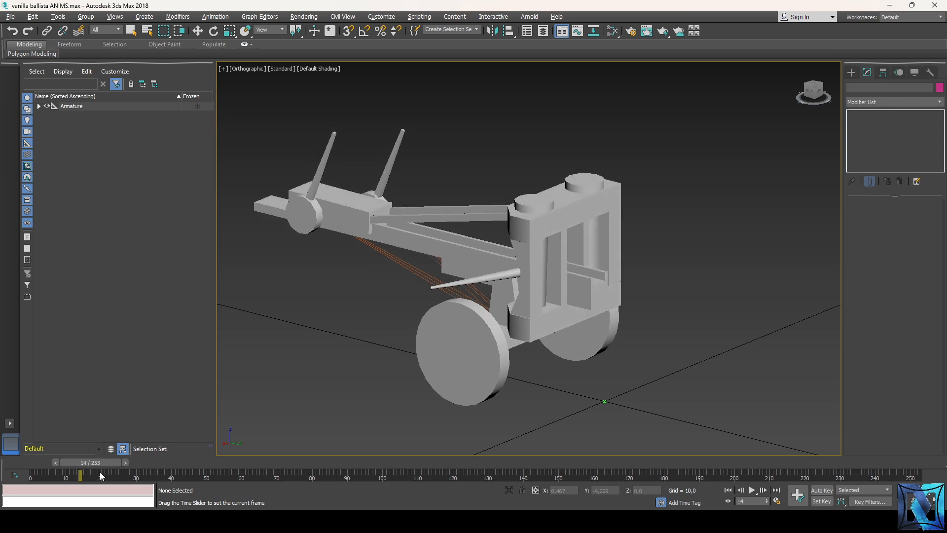
- Inspect the scene's frame rate in the time configuration settings, leaving it on Custom
{"action": "key", "text": "q"}
{"action": "left_click", "coordinate": [782, 501]}
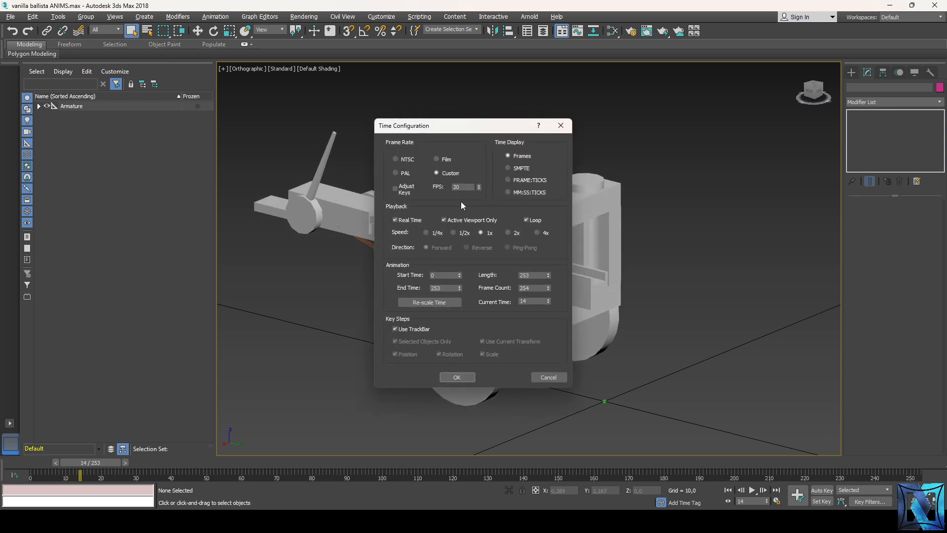
{"action": "left_click", "coordinate": [451, 174]}
{"action": "left_click", "coordinate": [561, 125]}
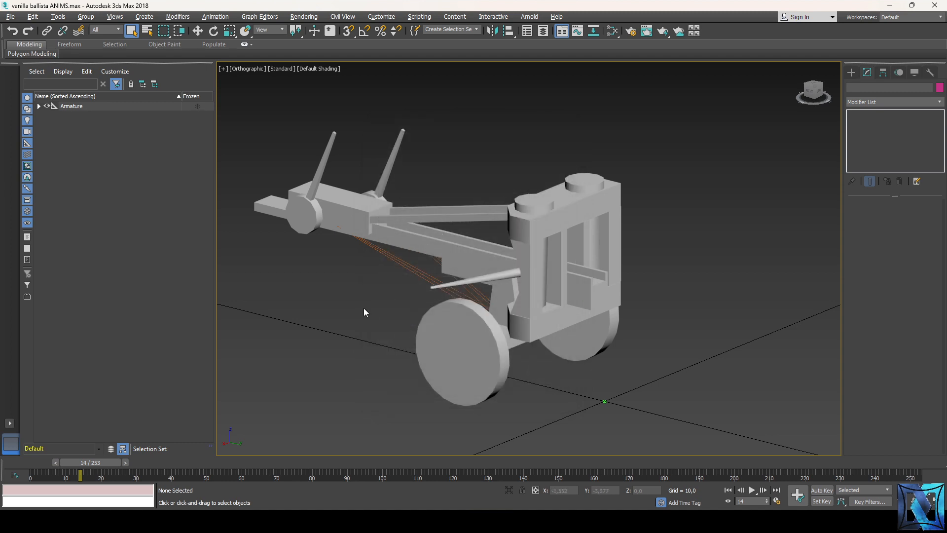
- Check the ballista_moving frame range in the task file, and advance the ballista animation in 3ds Max to frame 26
{"action": "key", "text": "alt+Tab"}
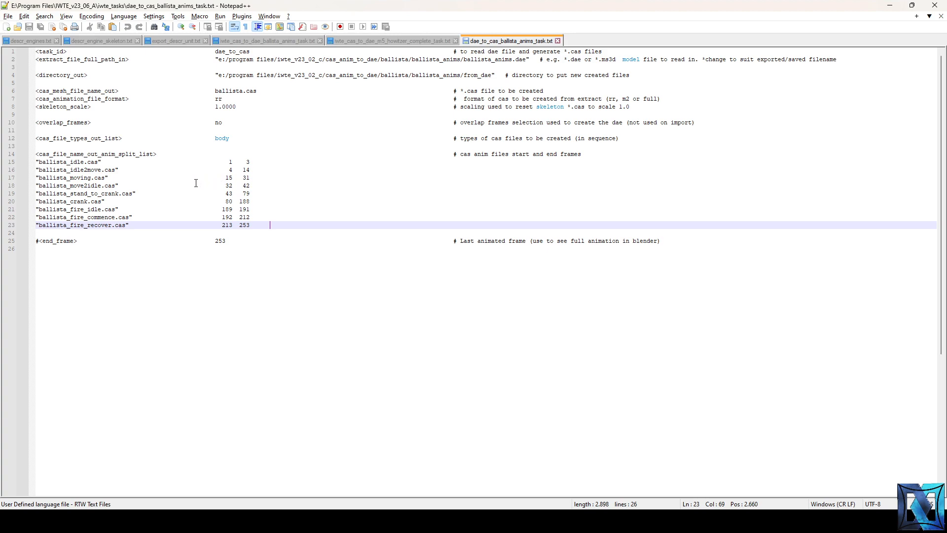
{"action": "key", "text": "alt+Tab"}
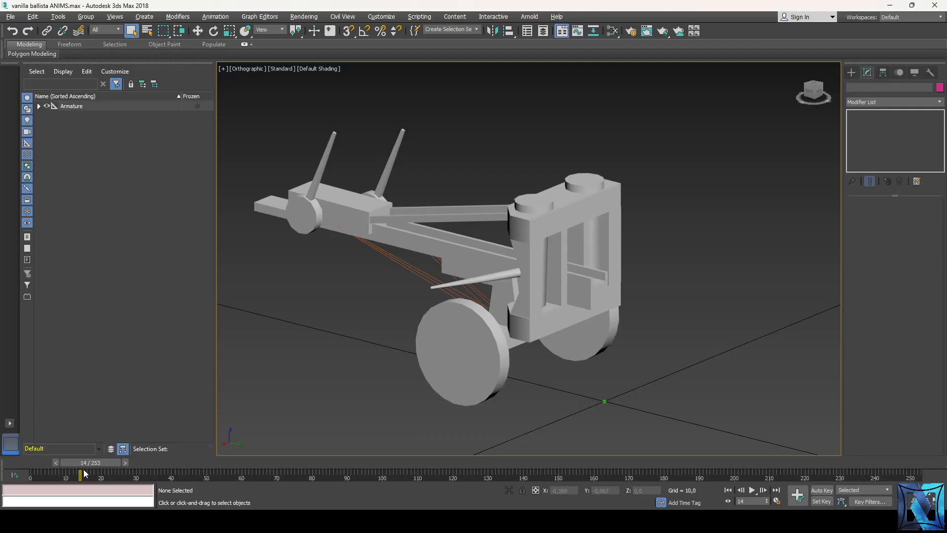
{"action": "key", "text": "alt+Tab"}
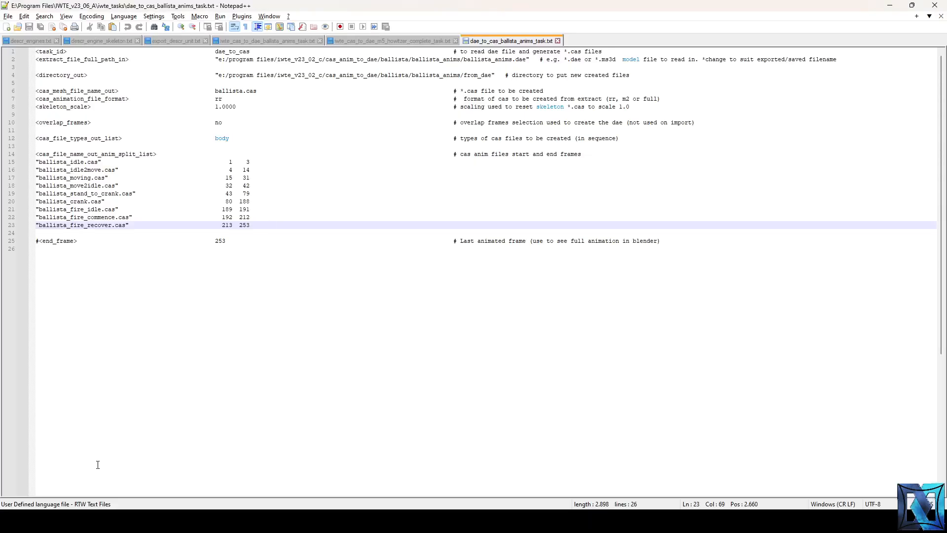
{"action": "key", "text": "alt+Tab"}
{"action": "left_click_drag", "start_coordinate": [96, 465], "coordinate": [141, 471]}
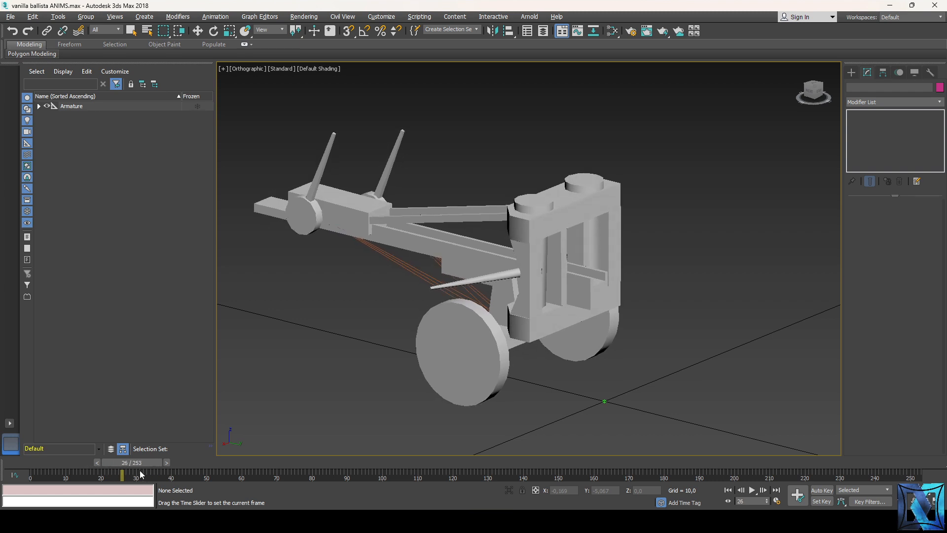
- Display the ballista with default shading from an angled front view, and scrub its moving animation to frame 23
{"action": "key", "text": "l"}
{"action": "key", "text": "F3"}
{"action": "scroll", "coordinate": [481, 286], "scroll_direction": "up", "scroll_amount": 4}
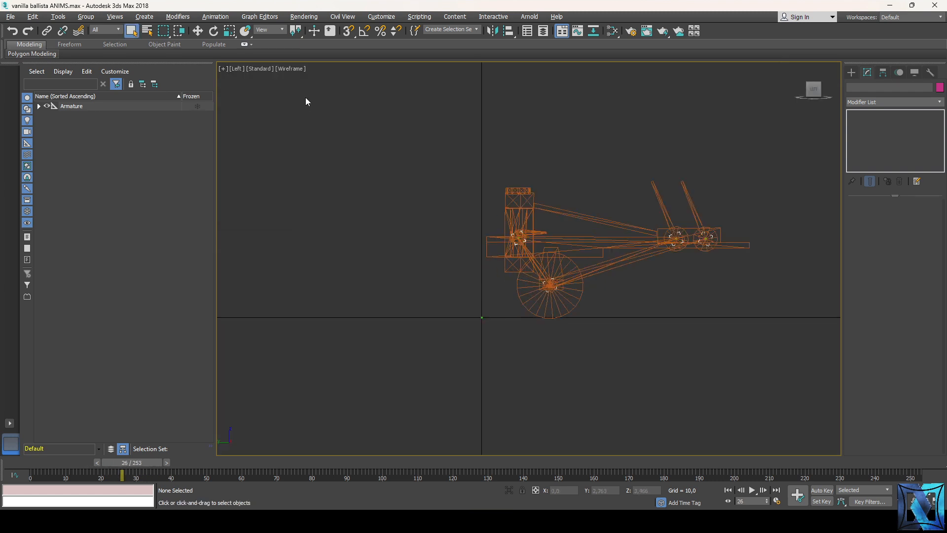
{"action": "left_click", "coordinate": [291, 69]}
{"action": "left_click", "coordinate": [306, 80]}
{"action": "scroll", "coordinate": [608, 220], "scroll_direction": "up", "scroll_amount": 2}
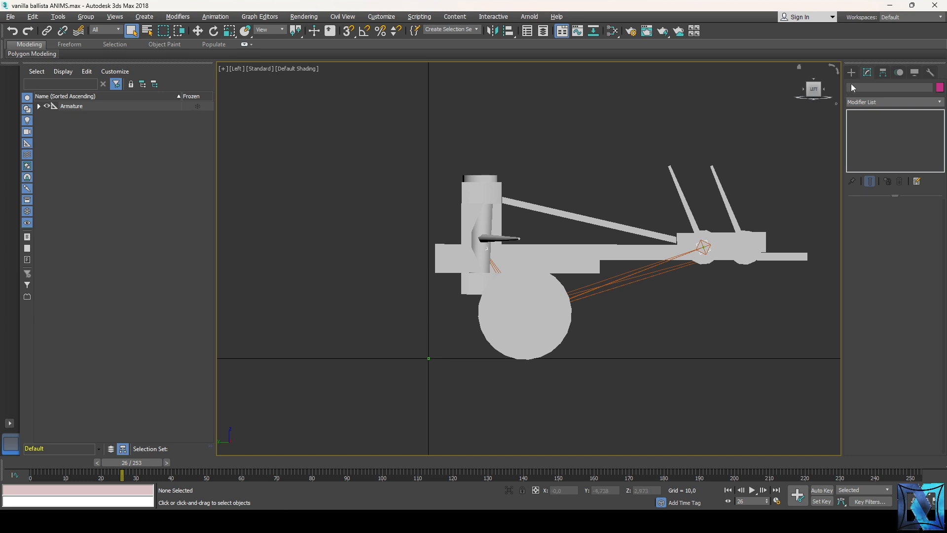
{"action": "left_click", "coordinate": [817, 93]}
{"action": "scroll", "coordinate": [753, 301], "scroll_direction": "up", "scroll_amount": 2}
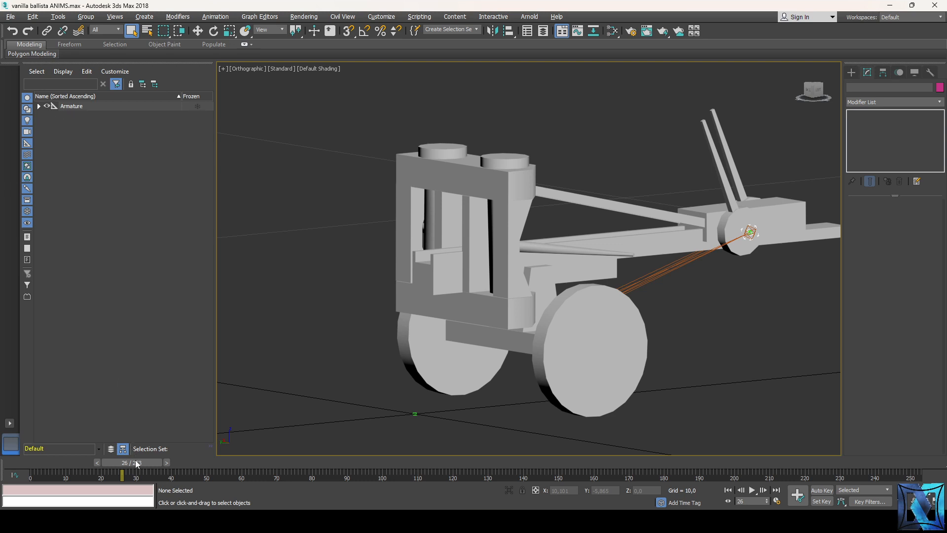
{"action": "mouse_move", "coordinate": [138, 463]}
{"action": "left_mouse_down"}
{"action": "mouse_move", "coordinate": [112, 469]}
{"action": "mouse_move", "coordinate": [127, 466]}
{"action": "left_mouse_up"}
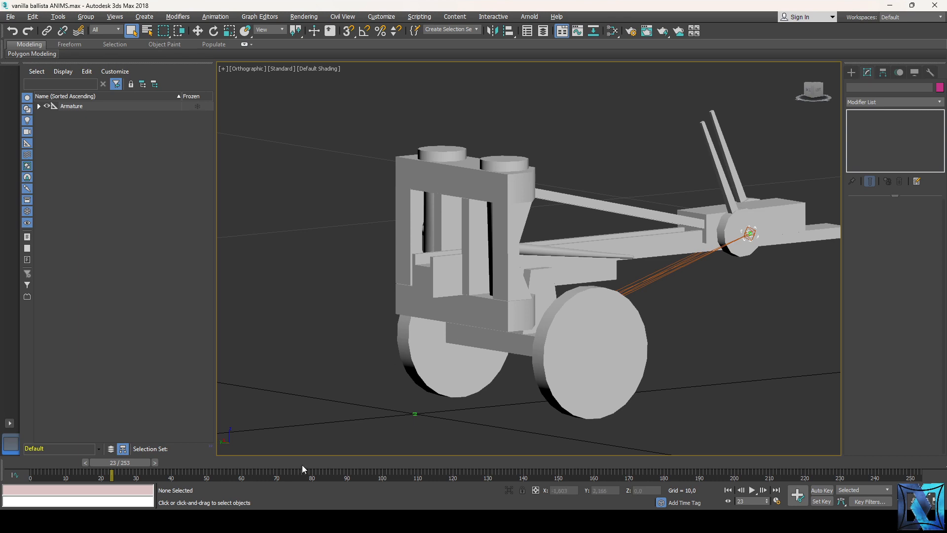
- Check the ballista_move2idle frame range in the task file, and scrub the animation in 3ds Max through it to frame 43
{"action": "key", "text": "alt+Tab"}
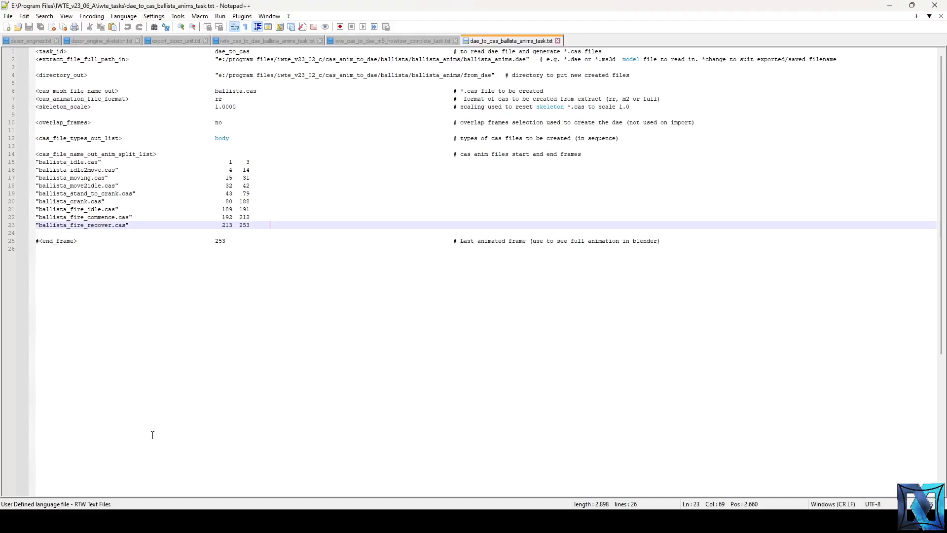
{"action": "left_click", "coordinate": [122, 188]}
{"action": "key", "text": "alt+Tab"}
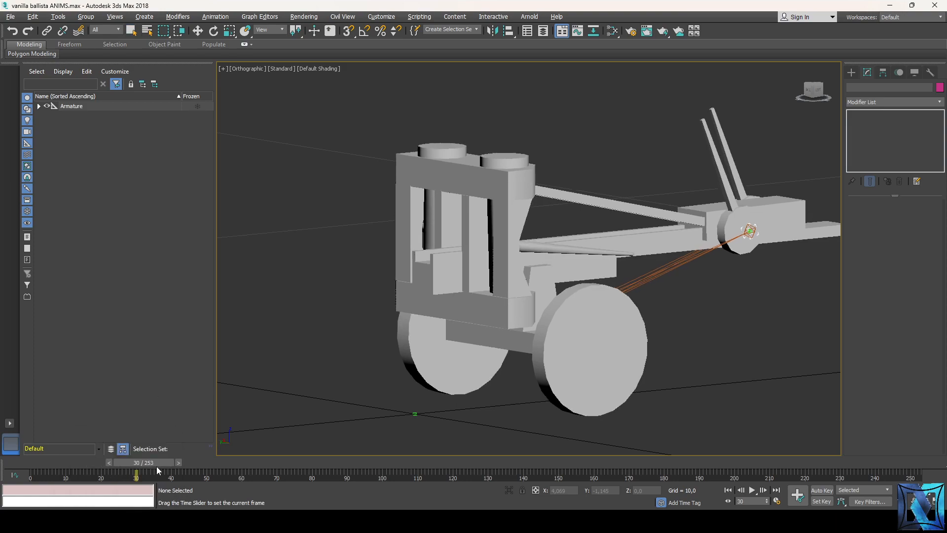
{"action": "key", "text": "alt+Tab"}
{"action": "key", "text": "alt+Tab"}
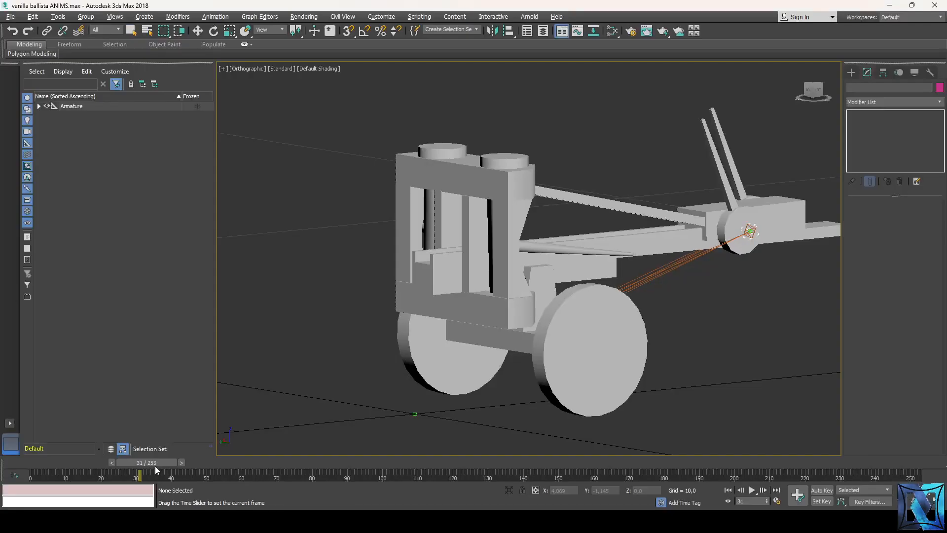
{"action": "left_click_drag", "start_coordinate": [156, 463], "coordinate": [182, 468]}
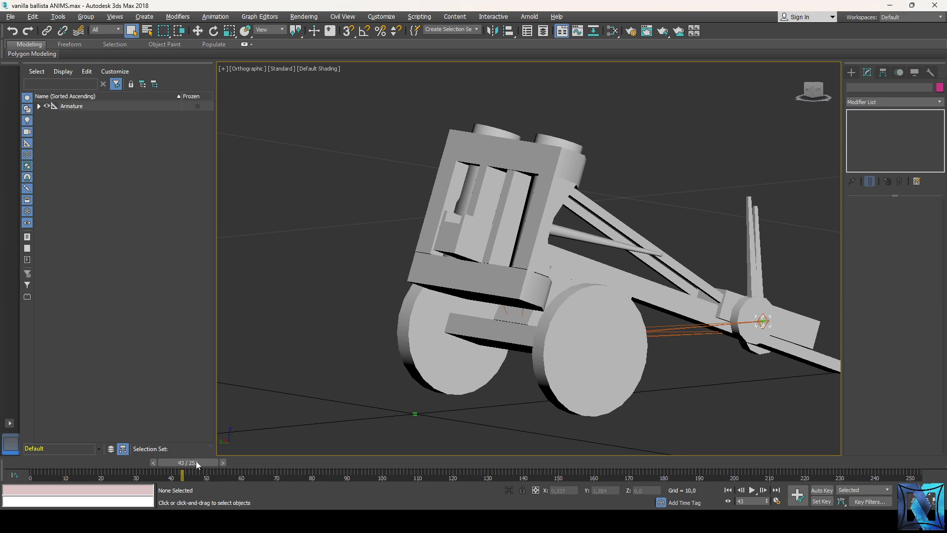
- Look up the ballista_stand_to_crank entry in the task file, and view the ballista's pose at frame 43 in 3ds Max
{"action": "key", "text": "alt+Tab"}
{"action": "double_click", "coordinate": [107, 193]}
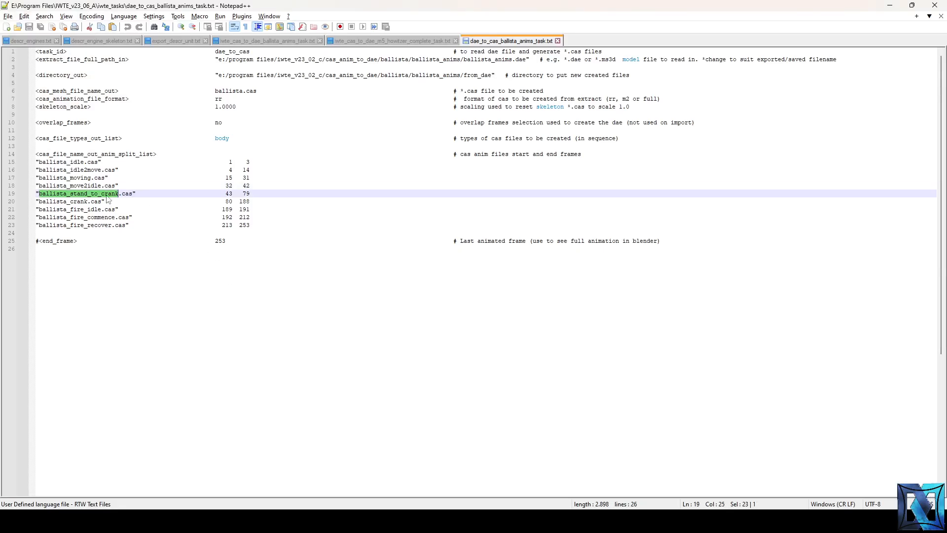
{"action": "key", "text": "alt+Tab"}
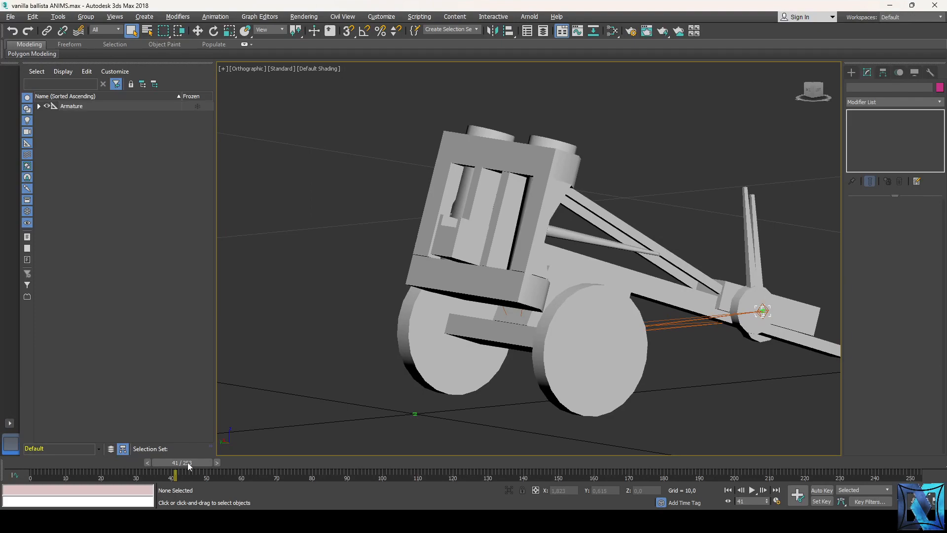
{"action": "left_click_drag", "start_coordinate": [187, 463], "coordinate": [194, 463]}
{"action": "key", "text": "alt+Tab"}
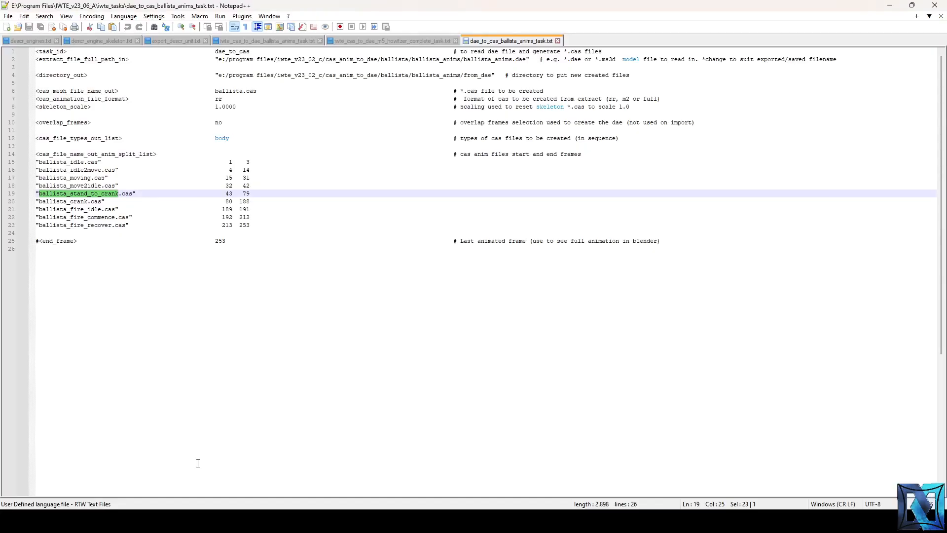
{"action": "key", "text": "alt+Tab"}
{"action": "scroll", "coordinate": [482, 368], "scroll_direction": "down", "scroll_amount": 2}
{"action": "scroll", "coordinate": [482, 368], "scroll_direction": "up", "scroll_amount": 2}
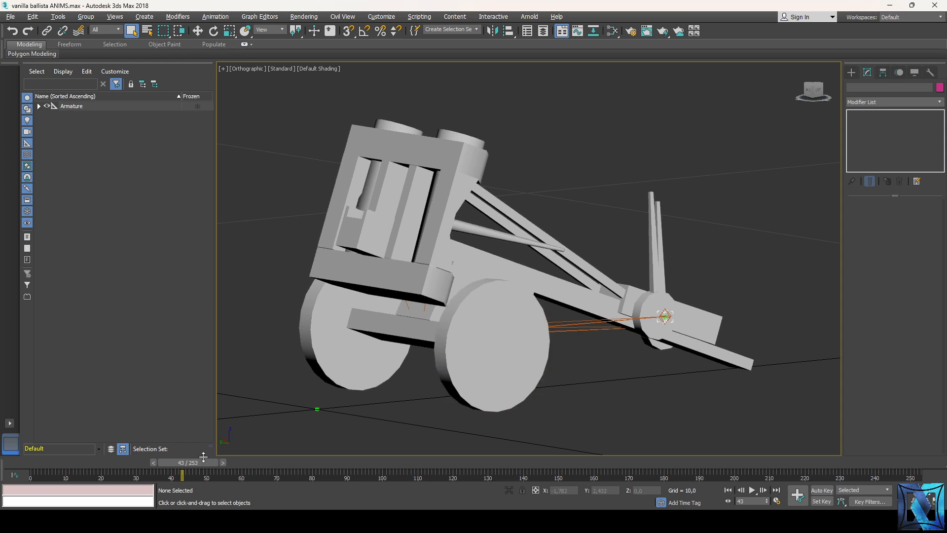
- Scrub the stand-to-crank animation to frame 77 and examine the crank levers up close from an angled view
{"action": "left_click", "coordinate": [256, 521]}
{"action": "key", "text": "alt+Tab"}
{"action": "left_click_drag", "start_coordinate": [196, 463], "coordinate": [302, 474]}
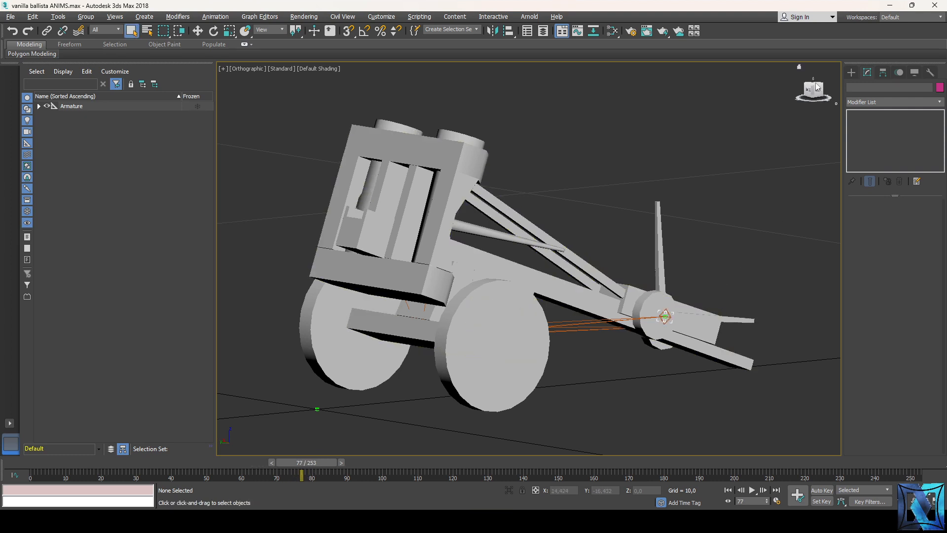
{"action": "left_click_drag", "start_coordinate": [817, 87], "coordinate": [807, 101]}
{"action": "scroll", "coordinate": [675, 235], "scroll_direction": "up", "scroll_amount": 8}
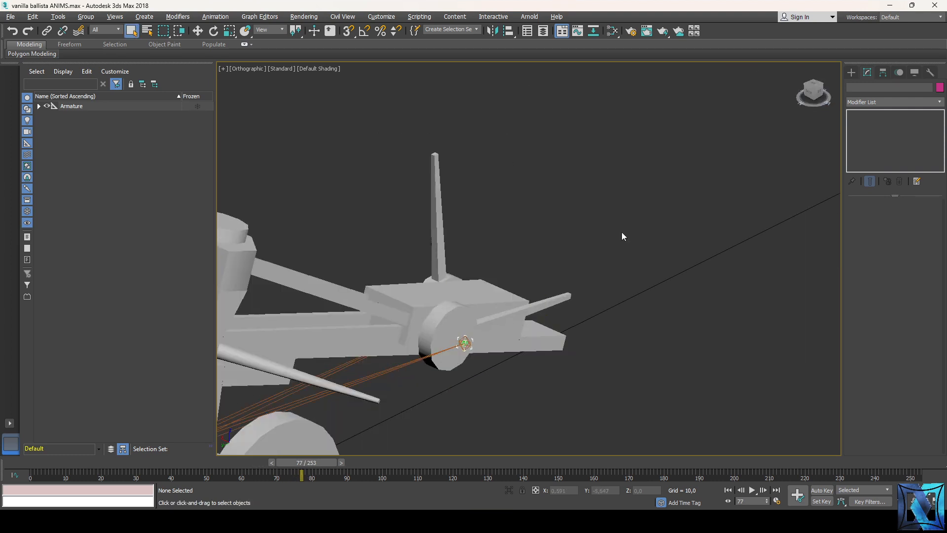
- Check the ballista_crank frame range in the task file, and scrub the animation in 3ds Max to frame 105
{"action": "key", "text": "alt+Tab"}
{"action": "double_click", "coordinate": [77, 209]}
{"action": "left_click", "coordinate": [77, 201]}
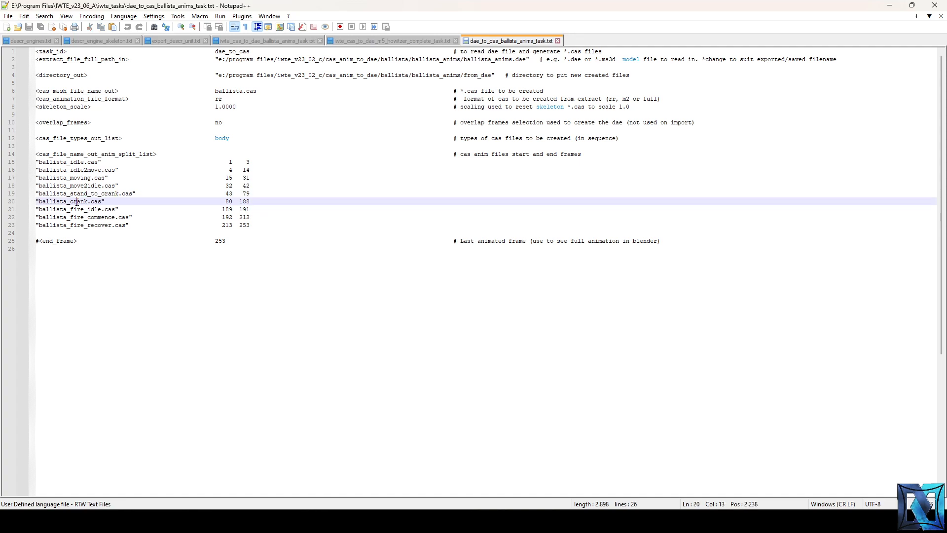
{"action": "double_click", "coordinate": [77, 201]}
{"action": "key", "text": "alt+Tab"}
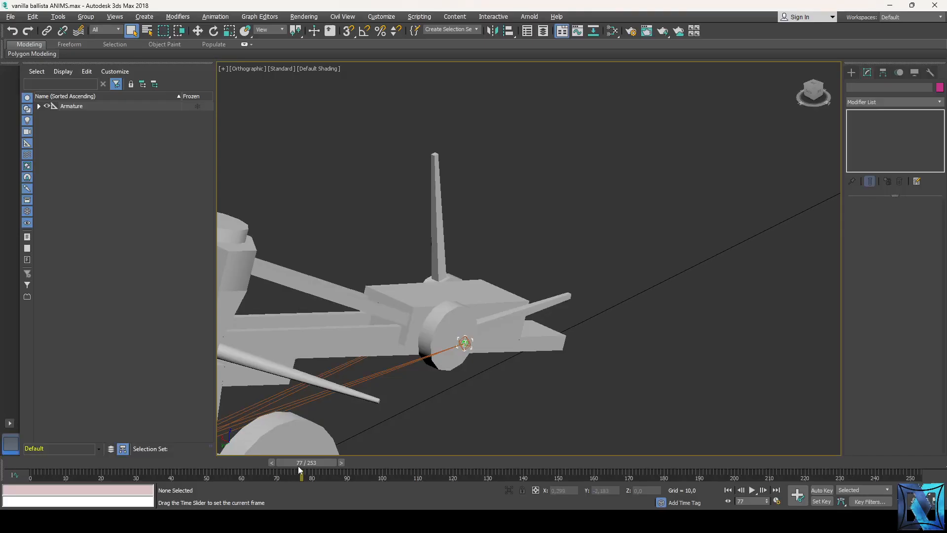
{"action": "left_click_drag", "start_coordinate": [296, 472], "coordinate": [400, 474]}
- Examine the levers and sinews from above while scrubbing the cranking animation through frame 127 to frame 191
{"action": "left_click_drag", "start_coordinate": [815, 95], "coordinate": [725, 111]}
{"action": "scroll", "coordinate": [680, 148], "scroll_direction": "down", "scroll_amount": 4}
{"action": "scroll", "coordinate": [469, 346], "scroll_direction": "up", "scroll_amount": 4}
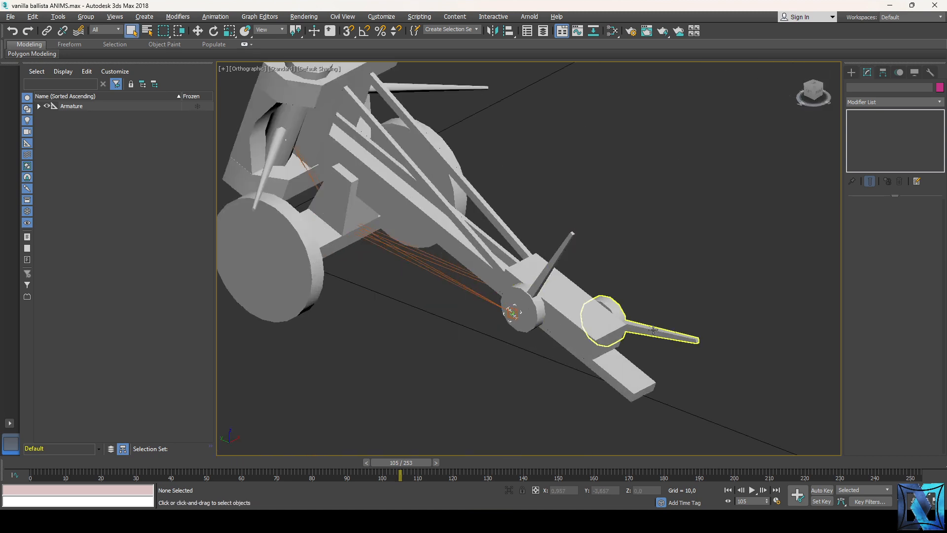
{"action": "left_click_drag", "start_coordinate": [413, 465], "coordinate": [489, 465]}
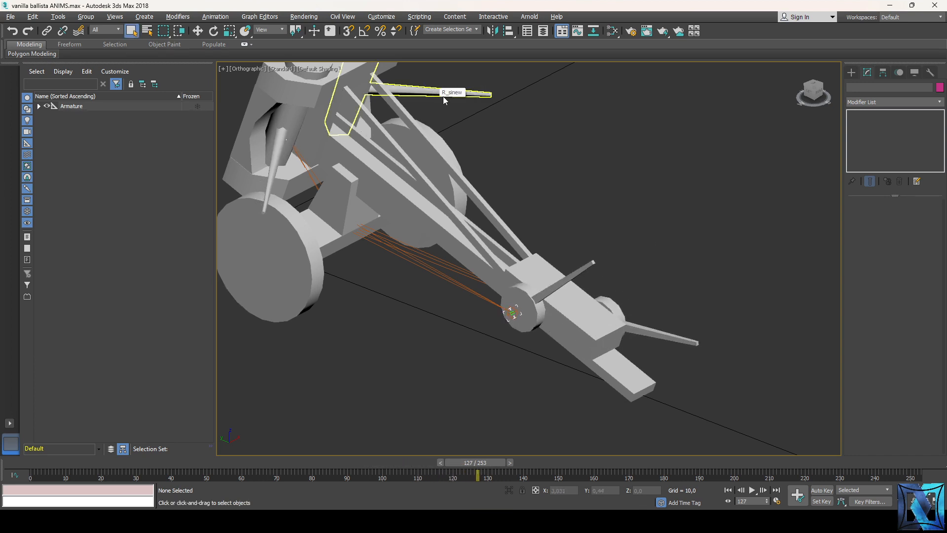
{"action": "left_click_drag", "start_coordinate": [486, 461], "coordinate": [694, 457]}
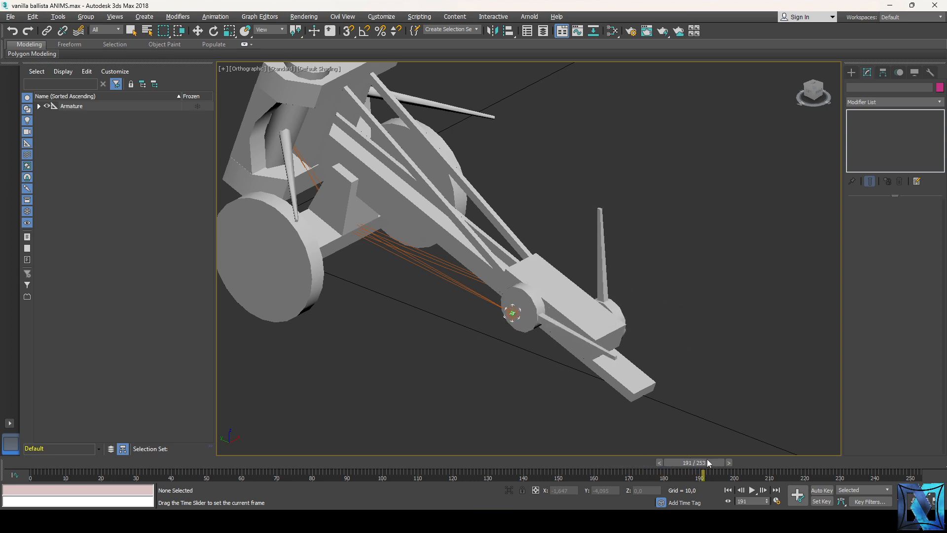
- Compare the ballista_fire_idle frame range in the task file with the ballista's pose at frame 191 in 3ds Max
{"action": "key", "text": "alt+Tab"}
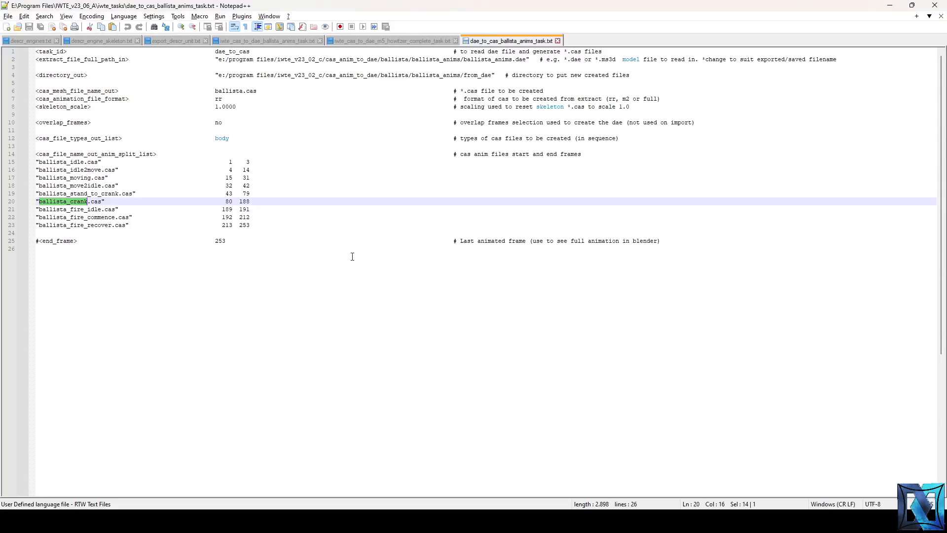
{"action": "double_click", "coordinate": [74, 209]}
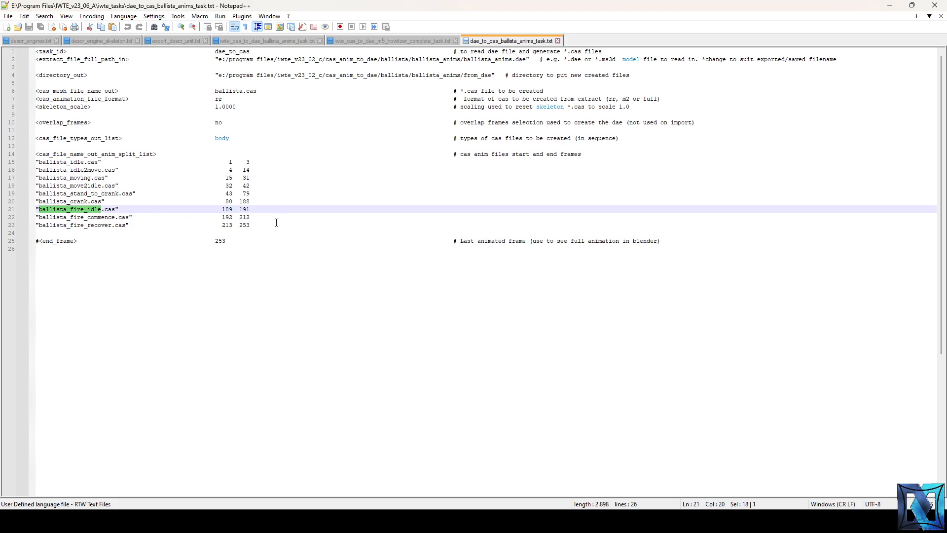
{"action": "key", "text": "alt+Tab"}
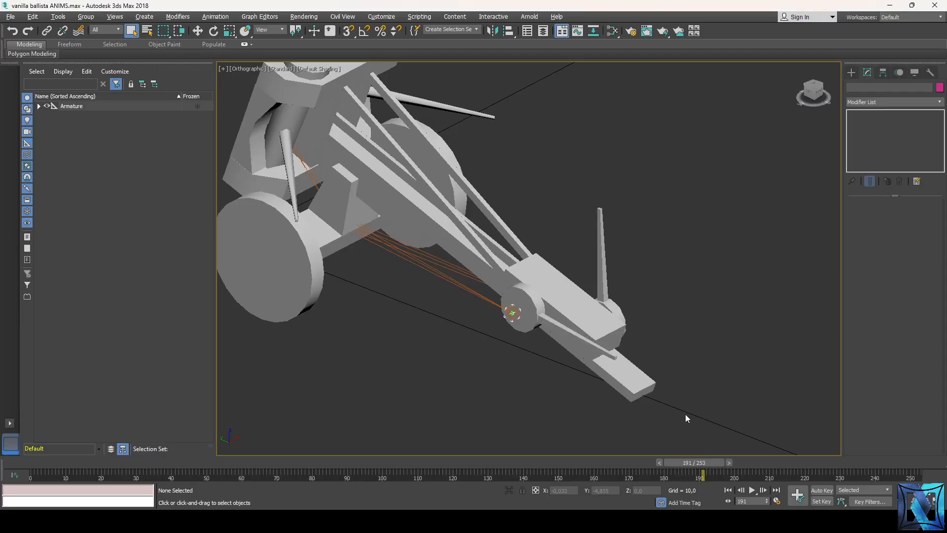
{"action": "key", "text": "alt+Tab"}
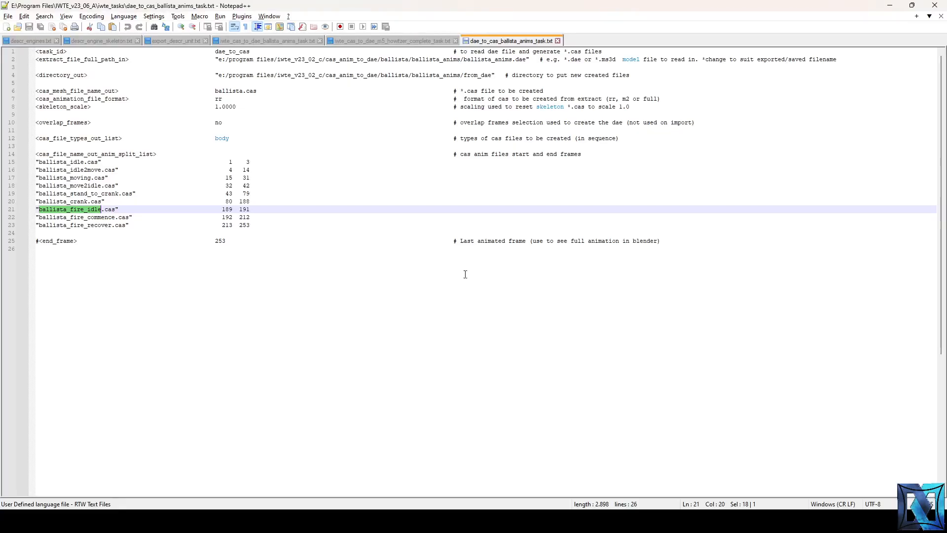
{"action": "key", "text": "alt+Tab"}
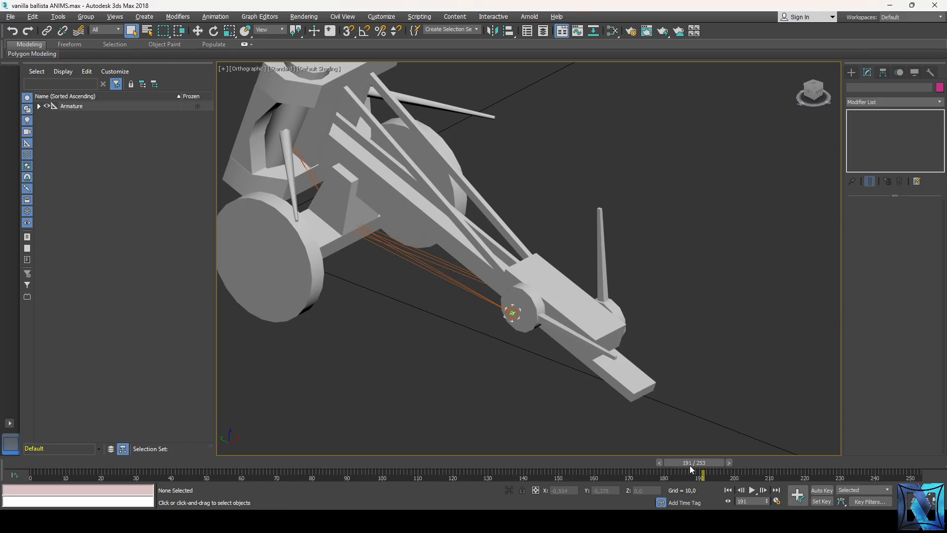
{"action": "key", "text": "alt+Tab"}
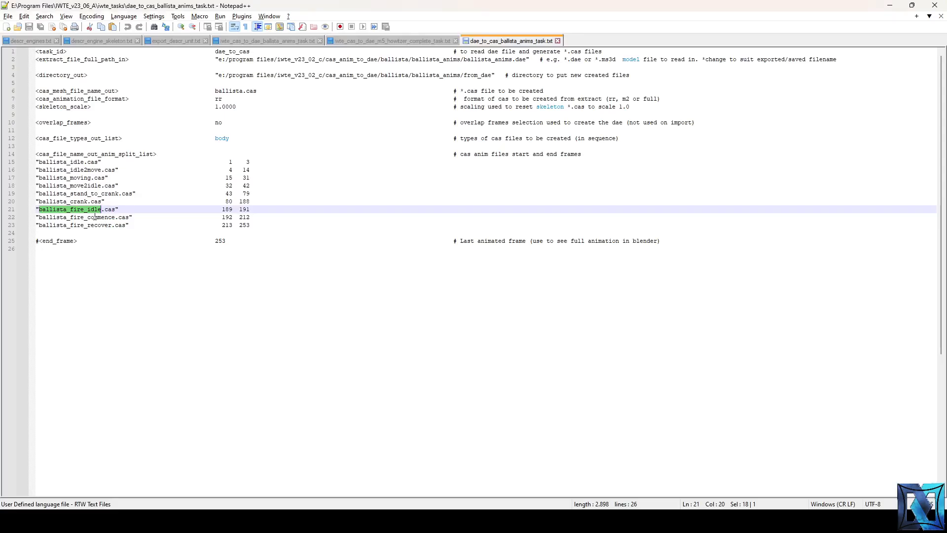
{"action": "key", "text": "alt+Tab"}
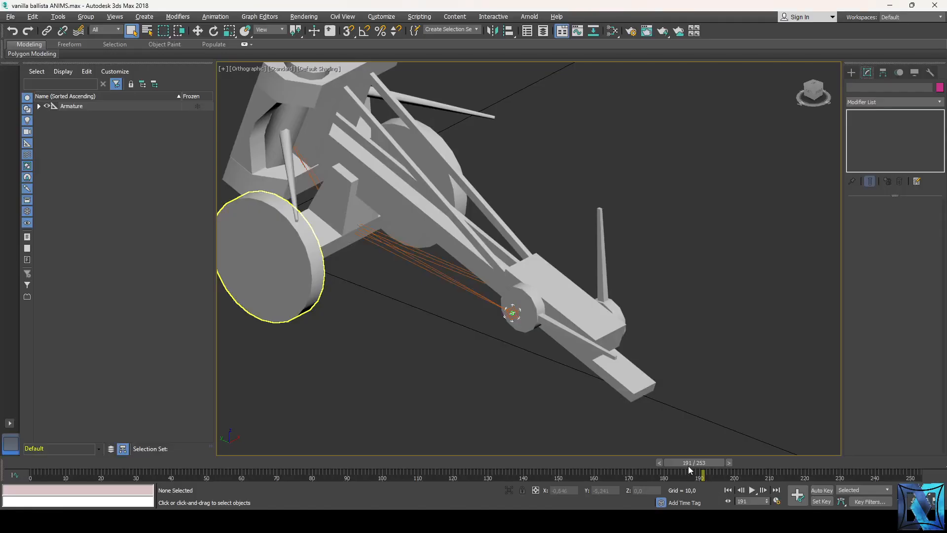
- Scrub the fire-commence animation to frame 211 and view the whole ballista from the front at an angle
{"action": "left_click_drag", "start_coordinate": [689, 469], "coordinate": [764, 479]}
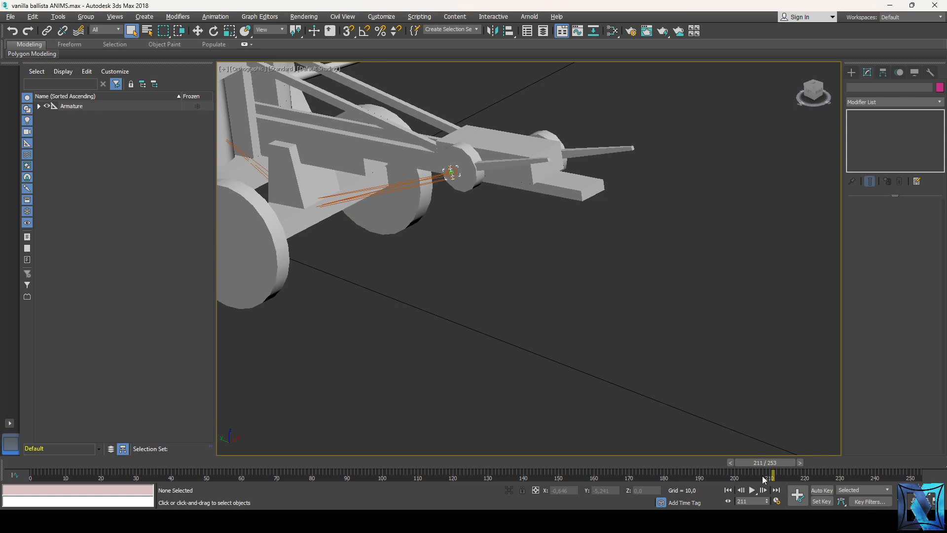
{"action": "scroll", "coordinate": [693, 425], "scroll_direction": "down", "scroll_amount": 3}
{"action": "scroll", "coordinate": [523, 343], "scroll_direction": "up", "scroll_amount": 1}
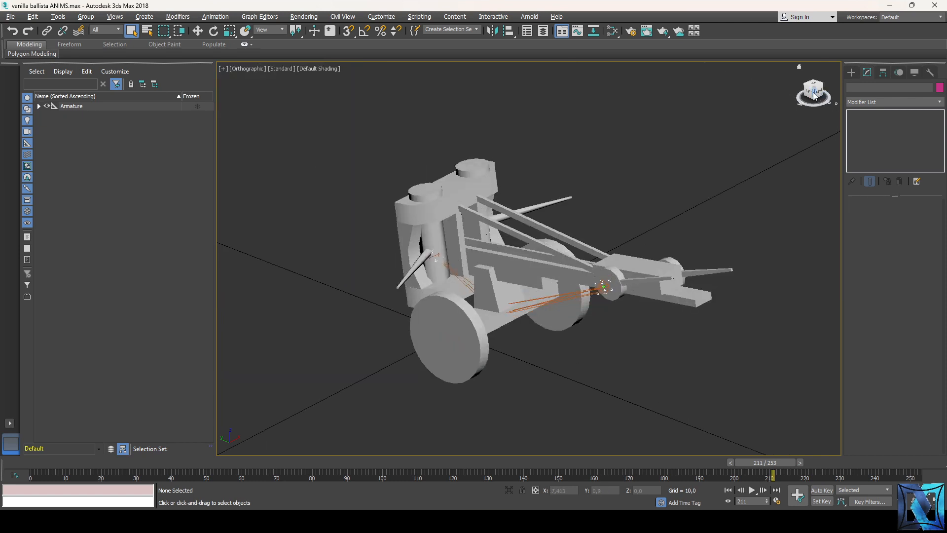
{"action": "left_click_drag", "start_coordinate": [814, 92], "coordinate": [842, 89]}
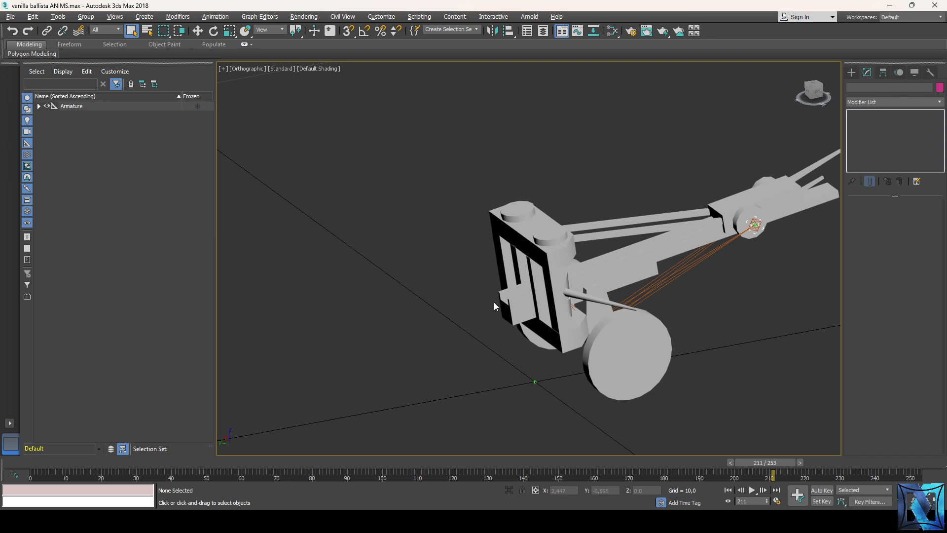
- Check the ballista_fire_recover frame range in the task file, and scrub the ballista animation in 3ds Max to frame 253
{"action": "scroll", "coordinate": [570, 301], "scroll_direction": "down", "scroll_amount": 3}
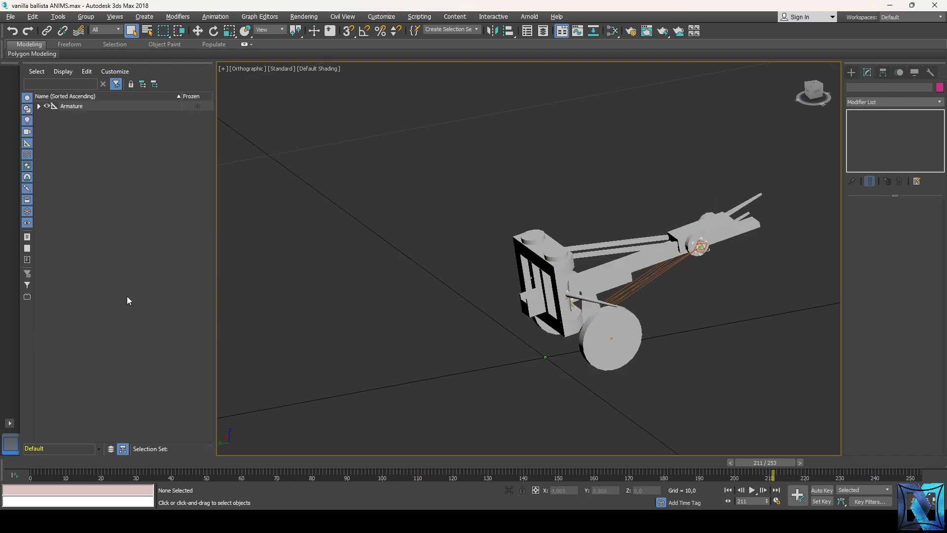
{"action": "key", "text": "alt+Tab"}
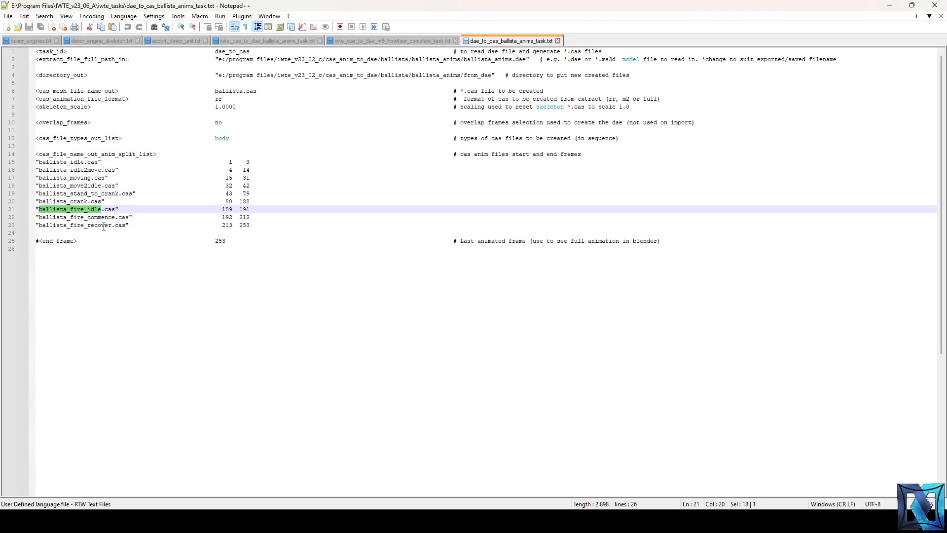
{"action": "double_click", "coordinate": [104, 226]}
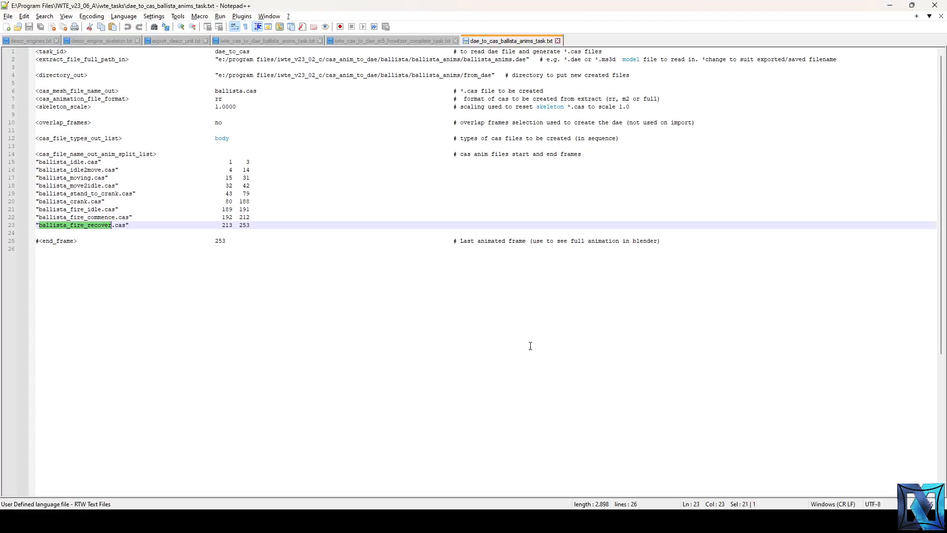
{"action": "key", "text": "alt+Tab"}
{"action": "left_click_drag", "start_coordinate": [765, 465], "coordinate": [774, 465]}
{"action": "left_click_drag", "start_coordinate": [812, 469], "coordinate": [913, 478]}
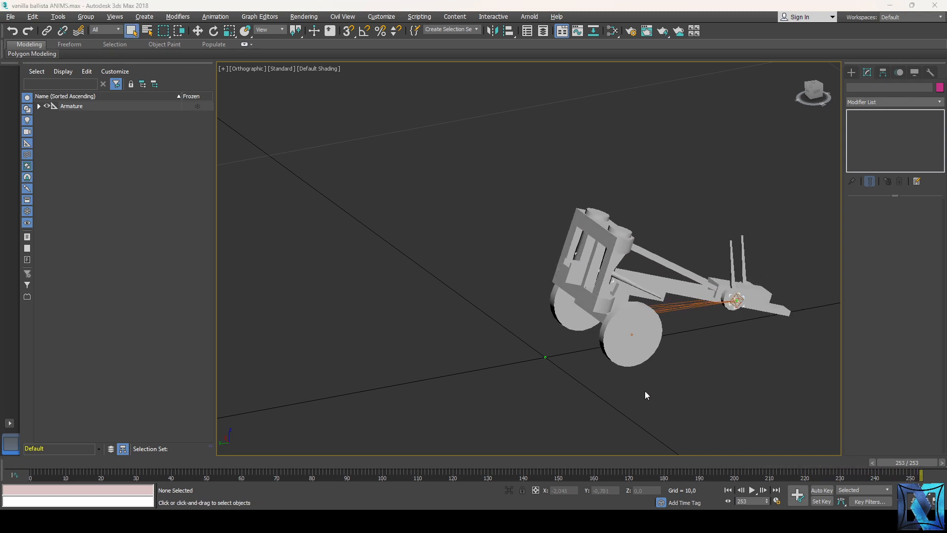
- Switch to the M5 howitzer cas_to_dae task file in Notepad++ and highlight the at25_dying.cas path line
{"action": "key", "text": "alt+Tab"}
{"action": "left_click", "coordinate": [88, 232]}
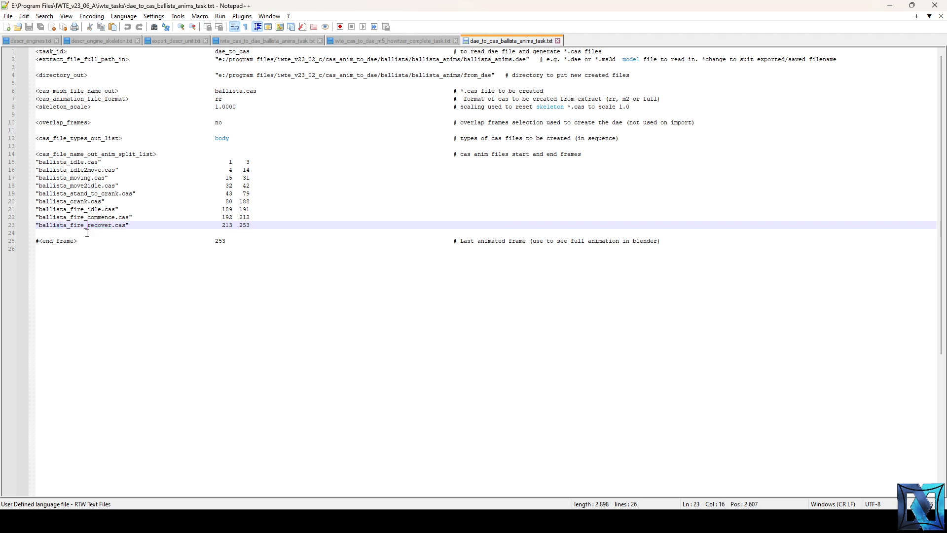
{"action": "left_click", "coordinate": [384, 43]}
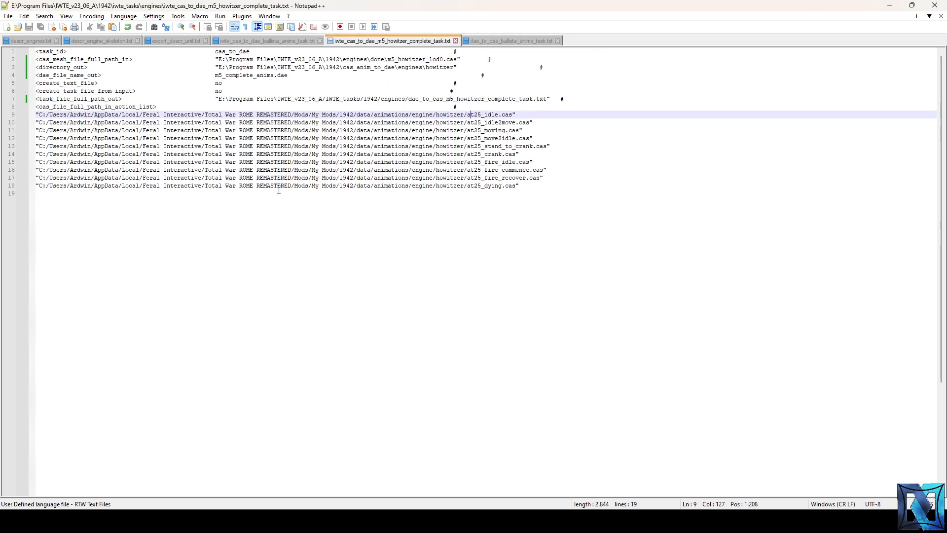
{"action": "left_click", "coordinate": [546, 198]}
{"action": "left_click_drag", "start_coordinate": [528, 186], "coordinate": [16, 188]}
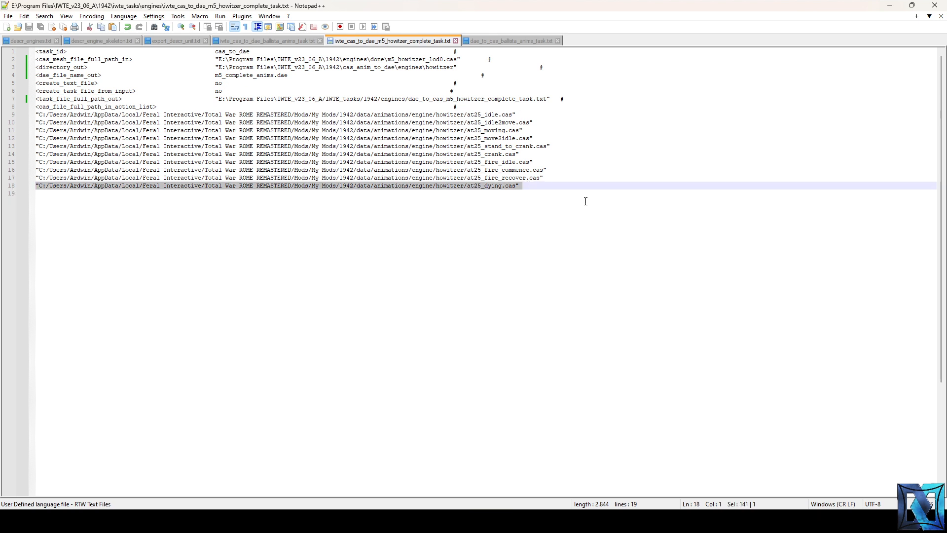
- Switch to 3ds Max and open the scene AT25 ANIMS Complete.max from the animations folder
{"action": "key", "text": "alt+Tab"}
{"action": "left_click", "coordinate": [11, 17]}
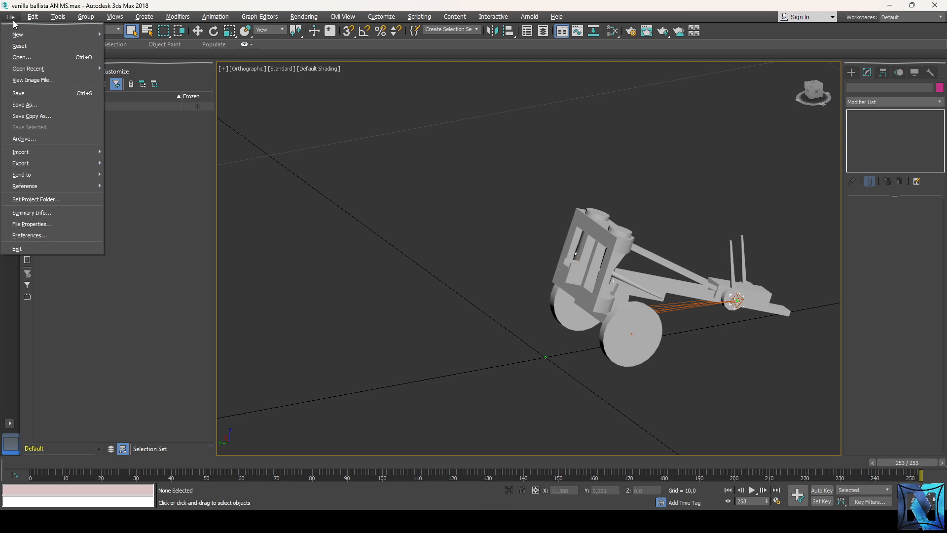
{"action": "left_click", "coordinate": [31, 56]}
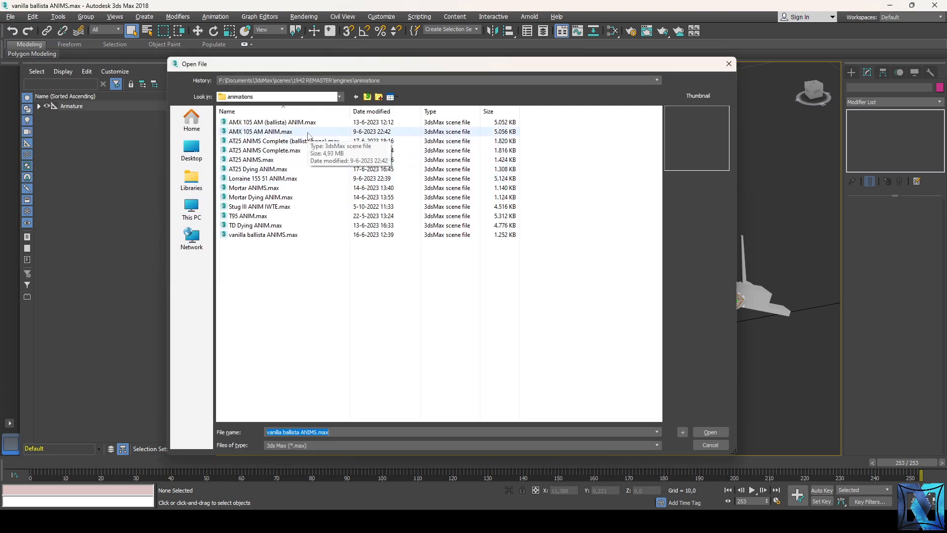
{"action": "left_click", "coordinate": [279, 160]}
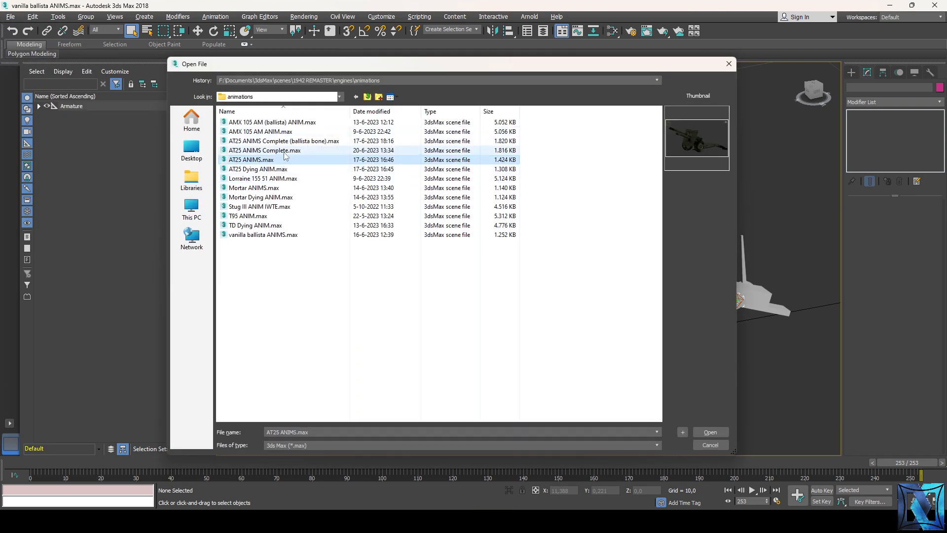
{"action": "double_click", "coordinate": [284, 150]}
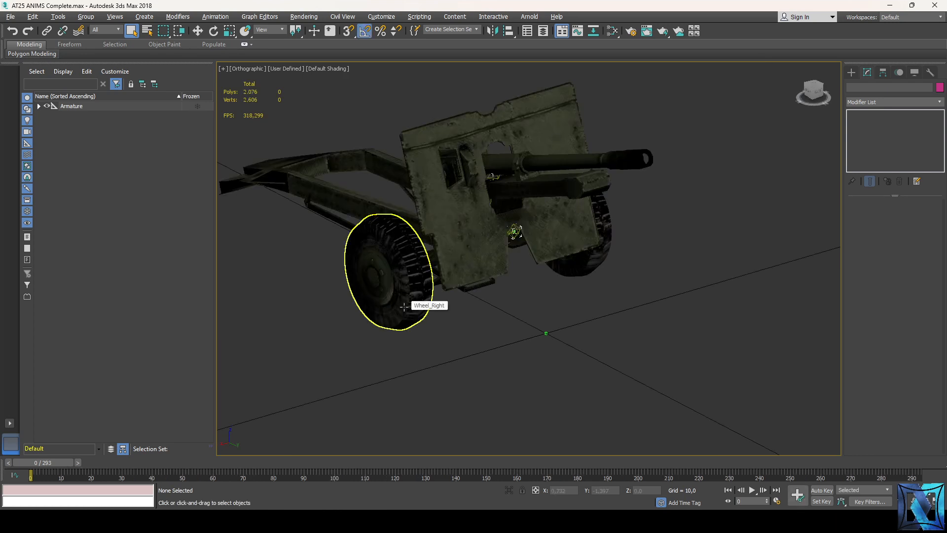
- Examine the howitzer's shield, wheels and trails from the front at an angle at frame 0
{"action": "scroll", "coordinate": [436, 364], "scroll_direction": "down", "scroll_amount": 2}
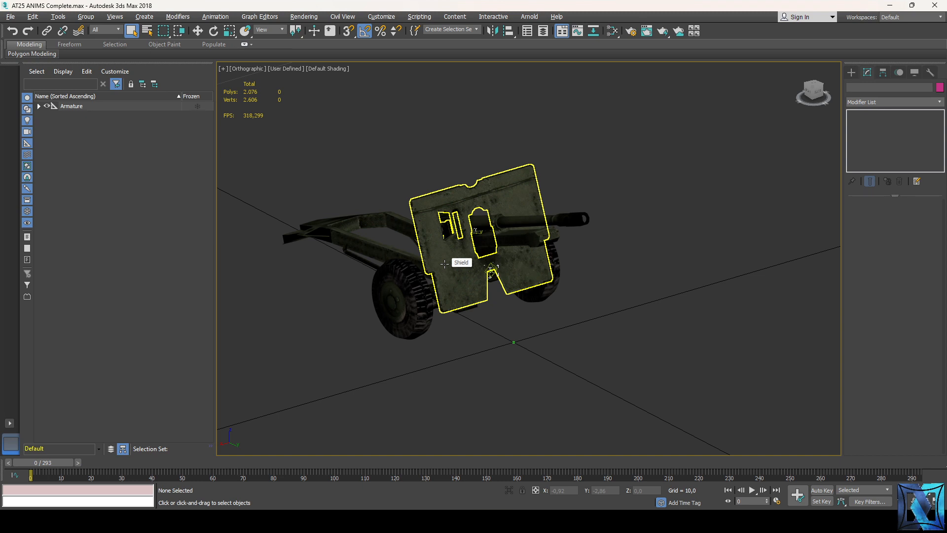
{"action": "middle_click_drag", "start_coordinate": [444, 264], "coordinate": [698, 286], "text": "alt"}
{"action": "scroll", "coordinate": [697, 286], "scroll_direction": "down", "scroll_amount": 3}
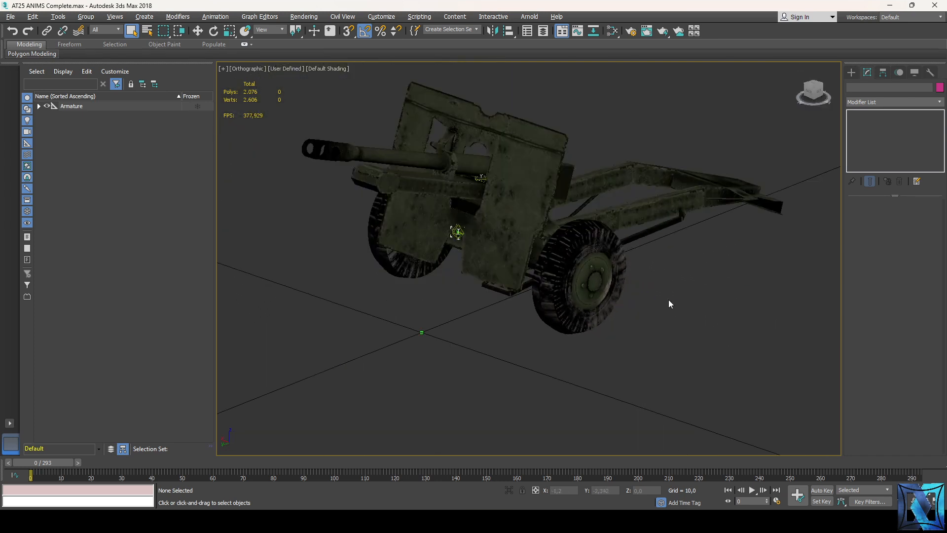
{"action": "scroll", "coordinate": [668, 303], "scroll_direction": "up", "scroll_amount": 4}
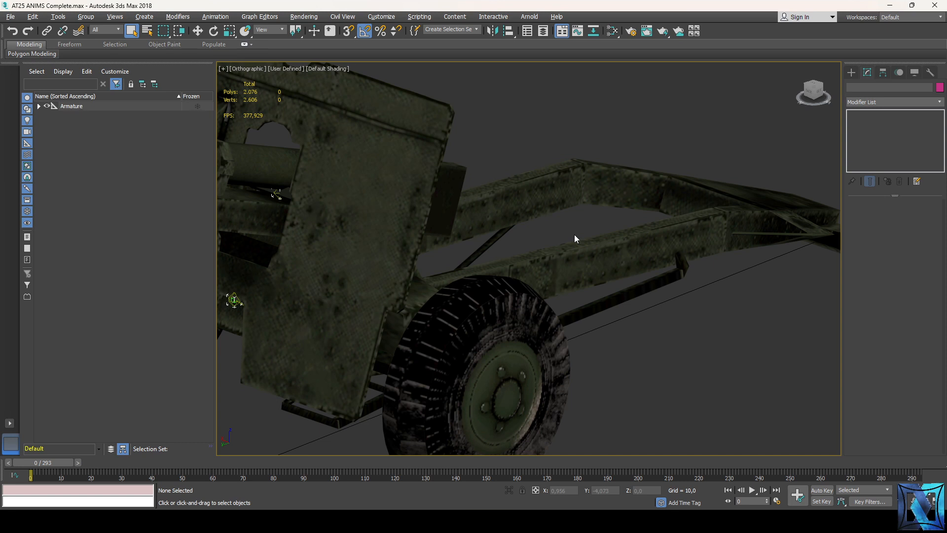
{"action": "scroll", "coordinate": [567, 238], "scroll_direction": "down", "scroll_amount": 5}
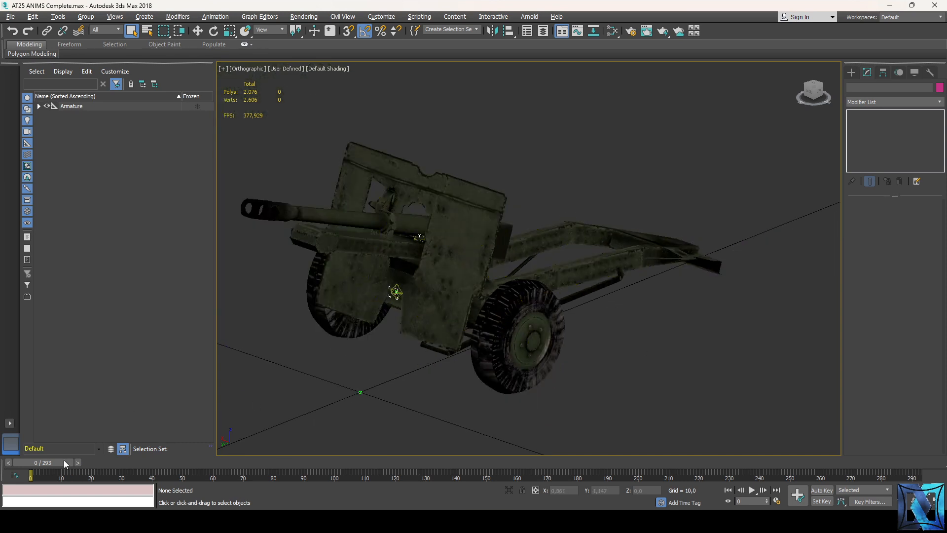
- Scrub the howitzer animation to frame 211 and on to frame 216, examining the gun up close and as a whole
{"action": "left_click_drag", "start_coordinate": [64, 464], "coordinate": [669, 469]}
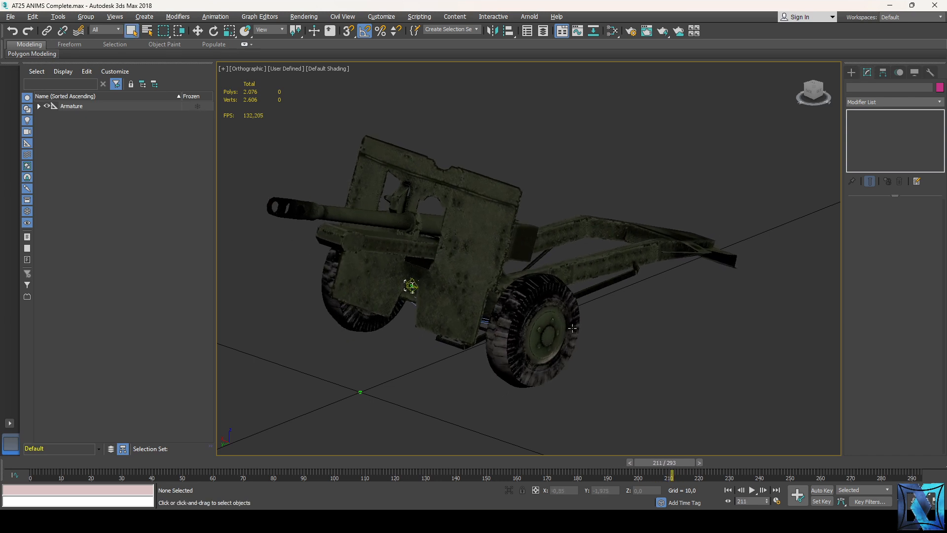
{"action": "scroll", "coordinate": [598, 382], "scroll_direction": "up", "scroll_amount": 3}
{"action": "scroll", "coordinate": [689, 327], "scroll_direction": "down", "scroll_amount": 3}
{"action": "scroll", "coordinate": [632, 381], "scroll_direction": "up", "scroll_amount": 3}
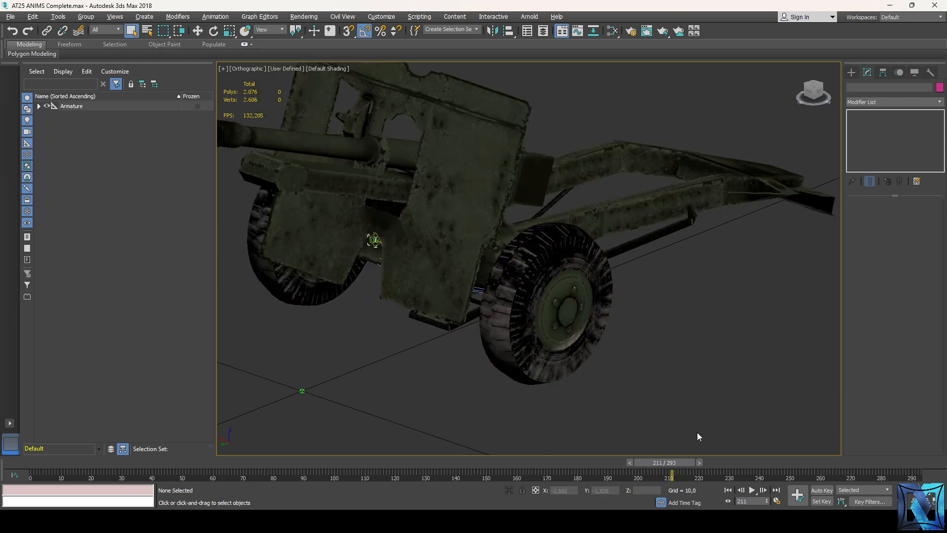
{"action": "left_click_drag", "start_coordinate": [663, 462], "coordinate": [687, 479]}
{"action": "scroll", "coordinate": [763, 327], "scroll_direction": "down", "scroll_amount": 4}
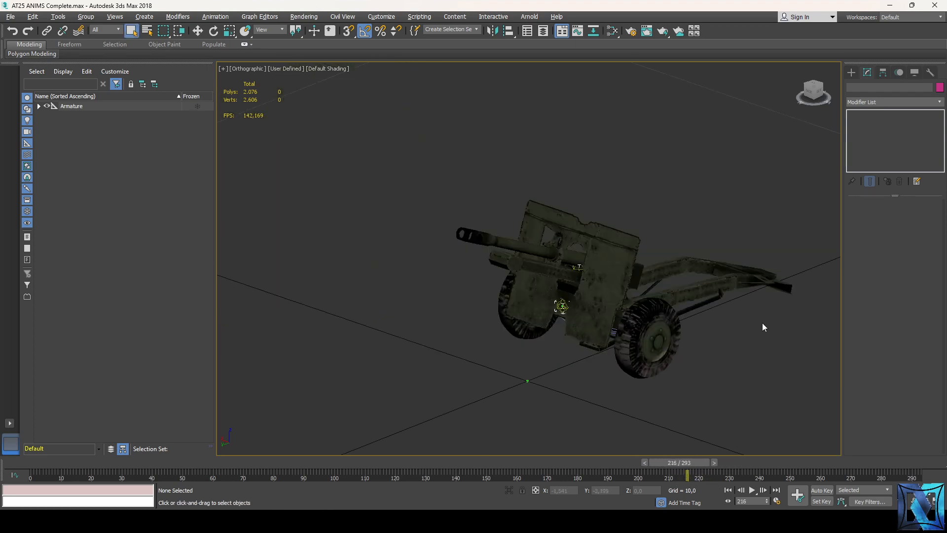
- Examine the barrel's recoil from the side, scrubbing the animation back to frame 210 and forward to frame 253
{"action": "scroll", "coordinate": [754, 286], "scroll_direction": "up", "scroll_amount": 2}
{"action": "left_click_drag", "start_coordinate": [829, 101], "coordinate": [820, 94]}
{"action": "scroll", "coordinate": [650, 280], "scroll_direction": "up", "scroll_amount": 4}
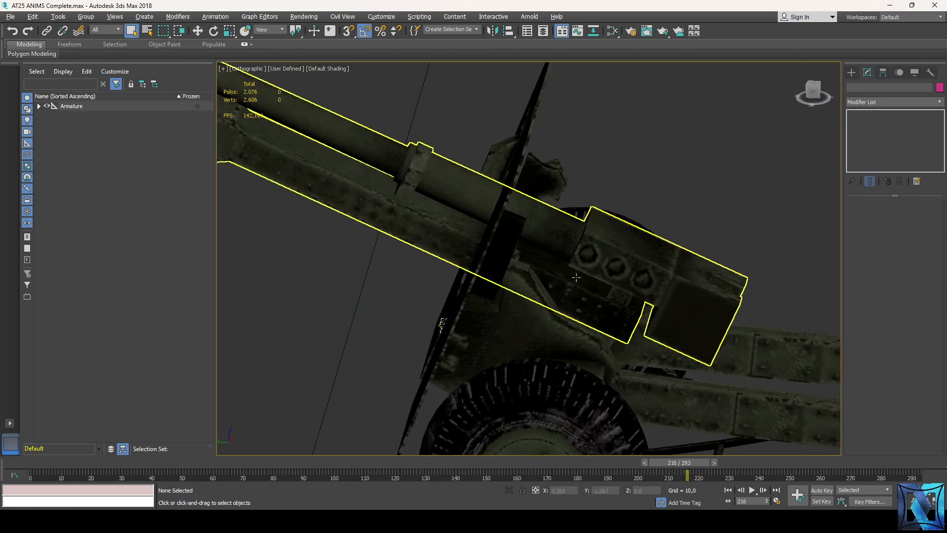
{"action": "scroll", "coordinate": [514, 256], "scroll_direction": "down", "scroll_amount": 4}
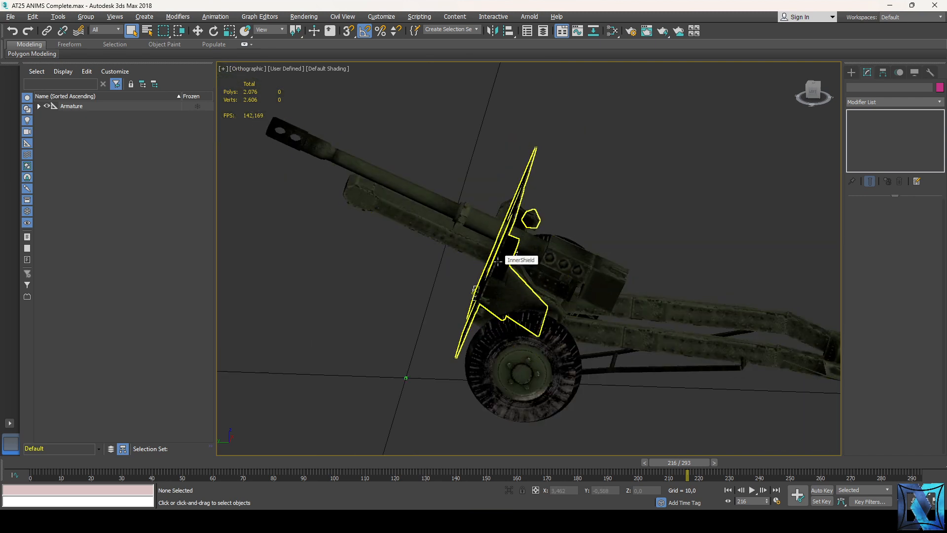
{"action": "mouse_move", "coordinate": [681, 462]}
{"action": "left_mouse_down"}
{"action": "mouse_move", "coordinate": [660, 466]}
{"action": "mouse_move", "coordinate": [667, 467]}
{"action": "left_mouse_up"}
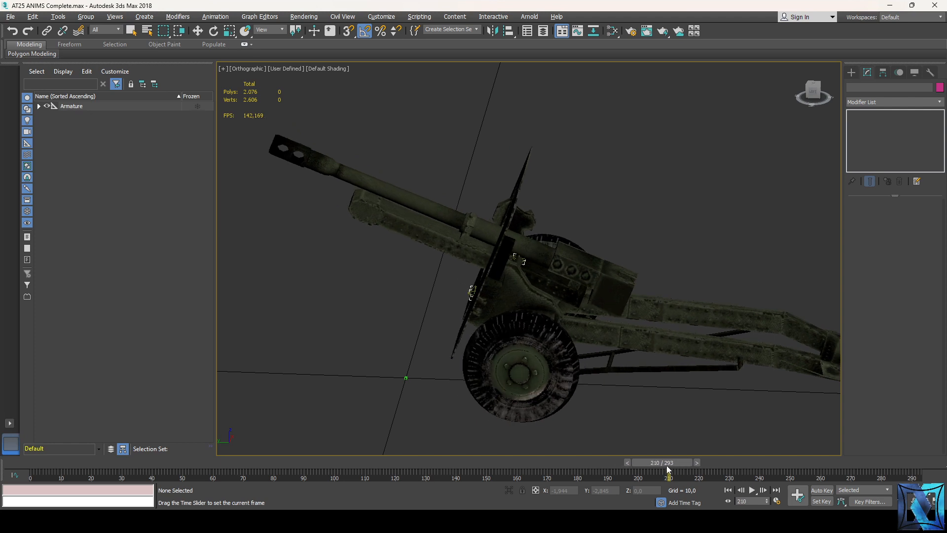
{"action": "key", "text": "q"}
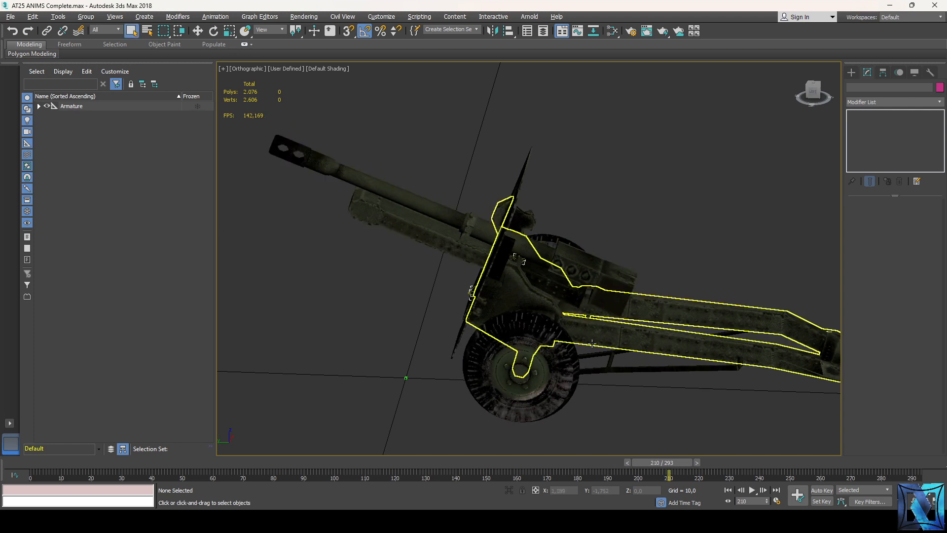
{"action": "scroll", "coordinate": [552, 304], "scroll_direction": "up", "scroll_amount": 3}
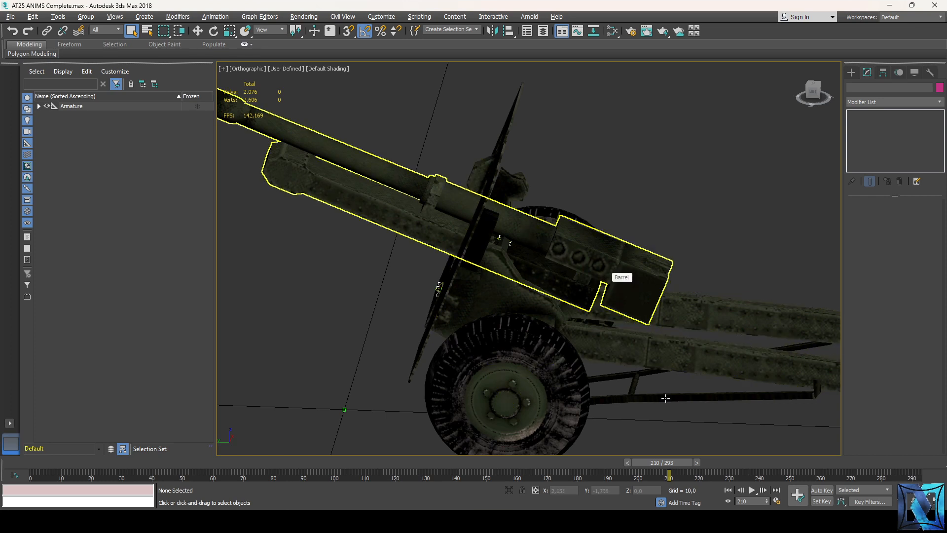
{"action": "left_click_drag", "start_coordinate": [671, 464], "coordinate": [797, 470]}
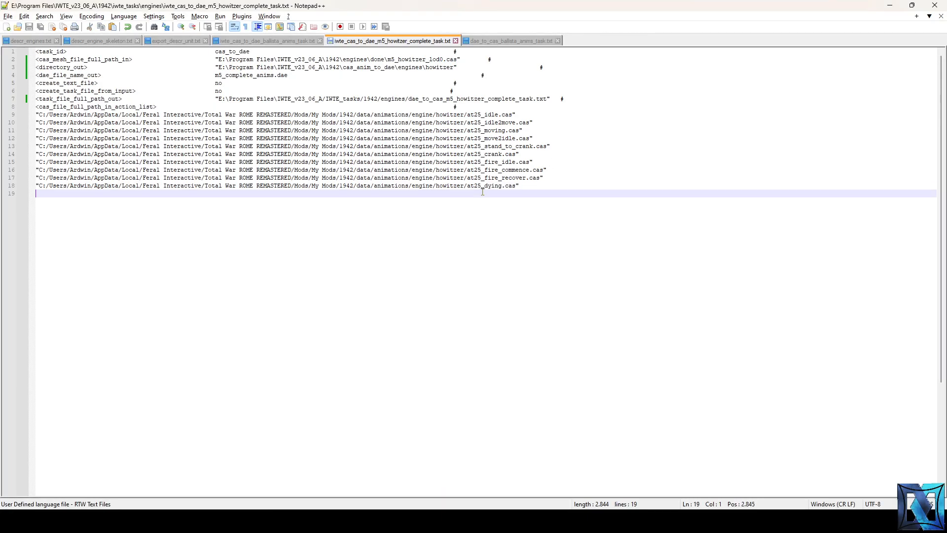
- Check the at25_dying.cas entry in the task file, and view the whole howitzer from the front at an angle in 3ds Max
{"action": "double_click", "coordinate": [485, 185]}
{"action": "key", "text": "alt+Tab"}
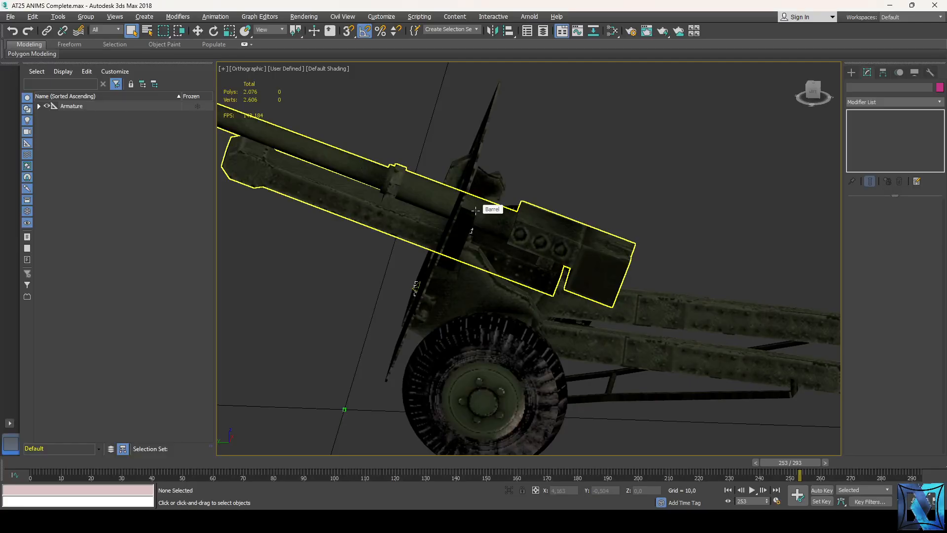
{"action": "key", "text": "k"}
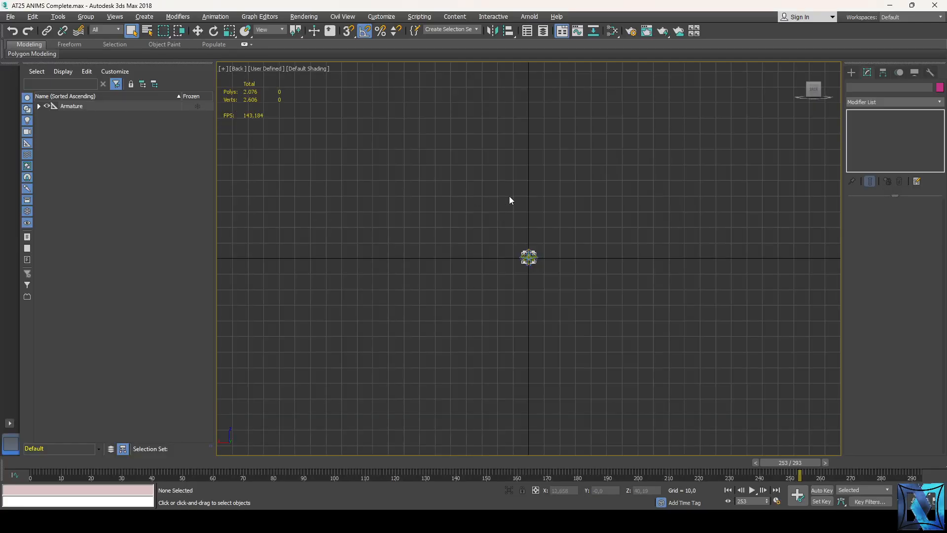
{"action": "scroll", "coordinate": [526, 277], "scroll_direction": "up", "scroll_amount": 3}
{"action": "scroll", "coordinate": [564, 177], "scroll_direction": "up", "scroll_amount": 3}
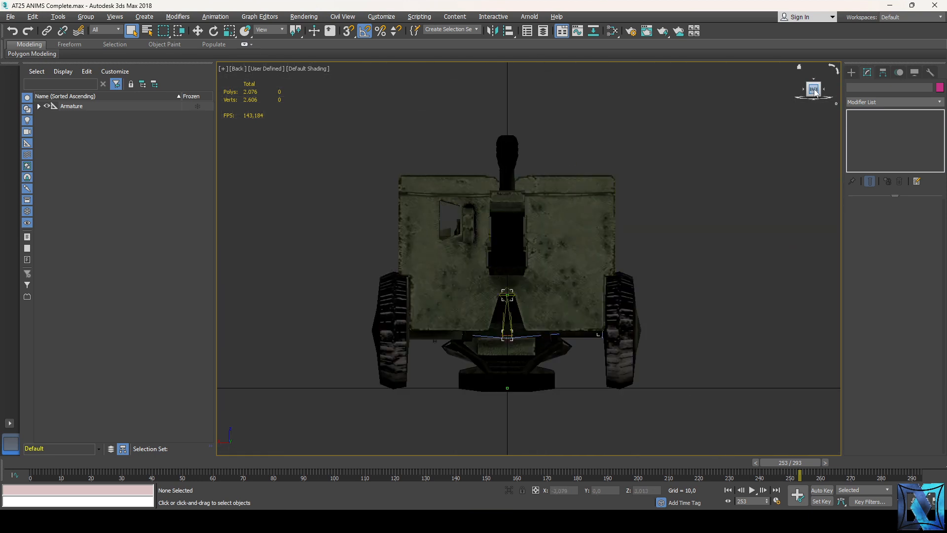
{"action": "middle_click_drag", "start_coordinate": [797, 317], "coordinate": [731, 238], "text": "alt"}
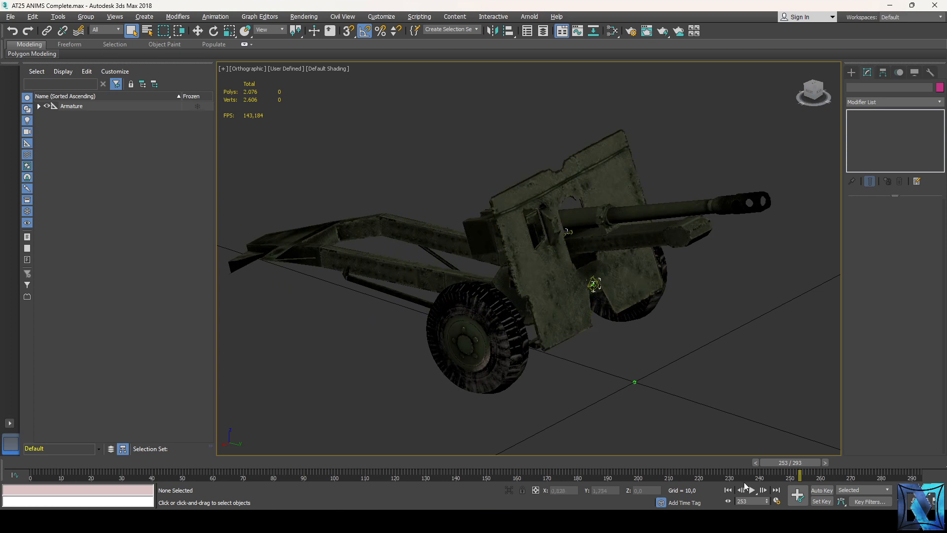
- Play the howitzer's dying animation from frame 253 and scrub it to the last frame, 293
{"action": "left_click", "coordinate": [752, 491]}
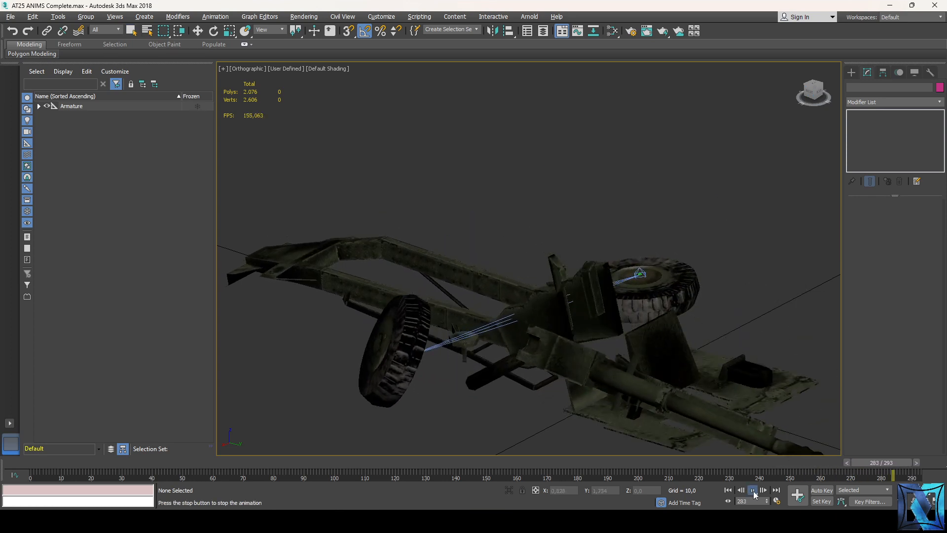
{"action": "left_click", "coordinate": [753, 492]}
{"action": "mouse_move", "coordinate": [910, 463]}
{"action": "left_mouse_down"}
{"action": "mouse_move", "coordinate": [823, 463]}
{"action": "mouse_move", "coordinate": [918, 465]}
{"action": "left_mouse_up"}
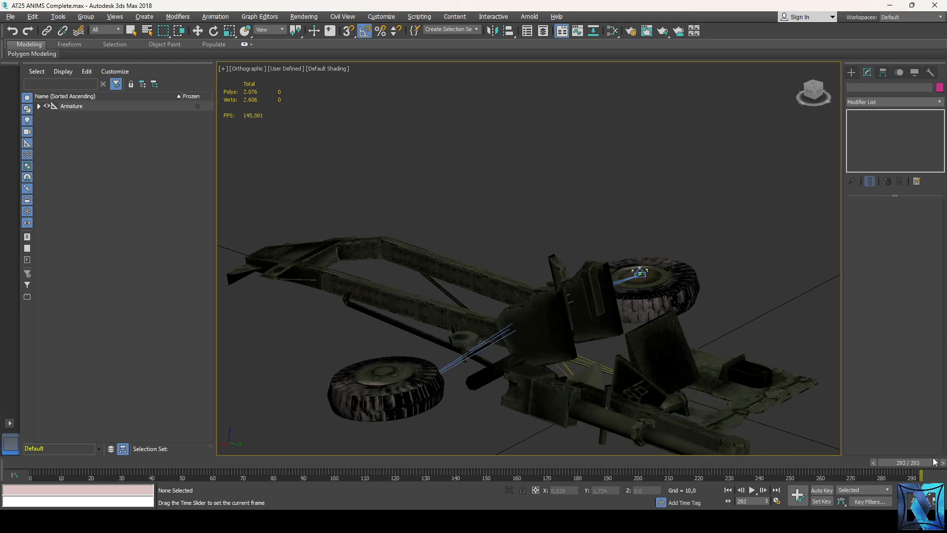
{"action": "scroll", "coordinate": [673, 305], "scroll_direction": "down", "scroll_amount": 2}
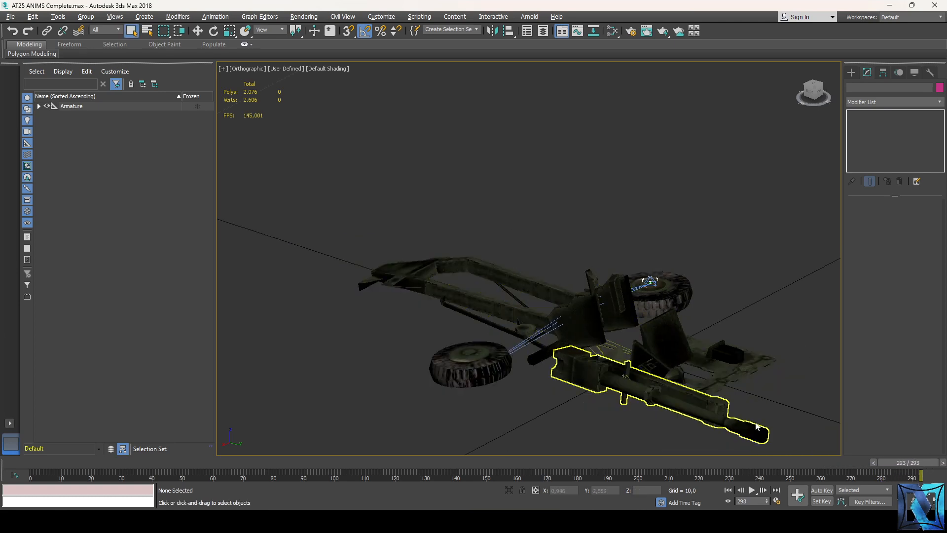
{"action": "left_click_drag", "start_coordinate": [919, 466], "coordinate": [939, 480]}
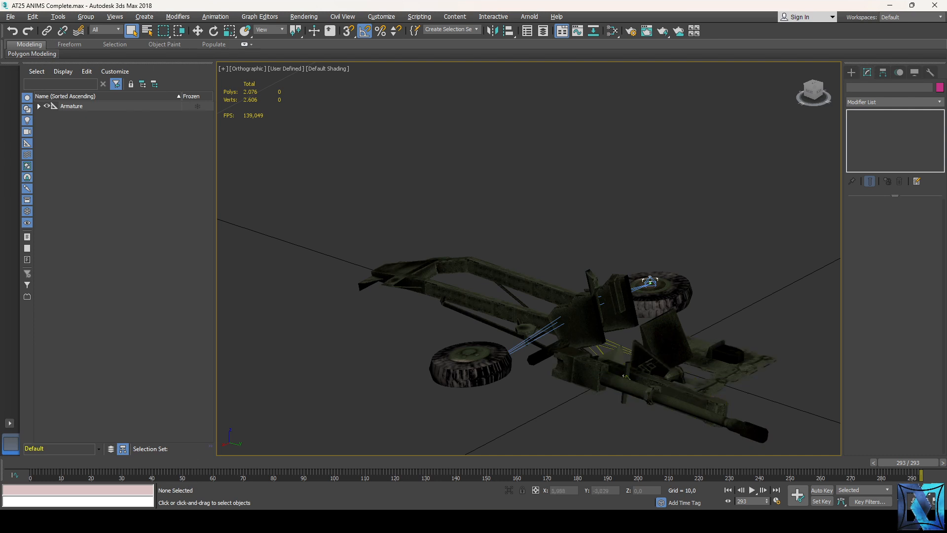
- Switch to descr_engines.txt in Notepad++ and highlight the dead engine_model_group name in the m5_howitzer entry
{"action": "key", "text": "alt+Tab"}
{"action": "left_click", "coordinate": [30, 41]}
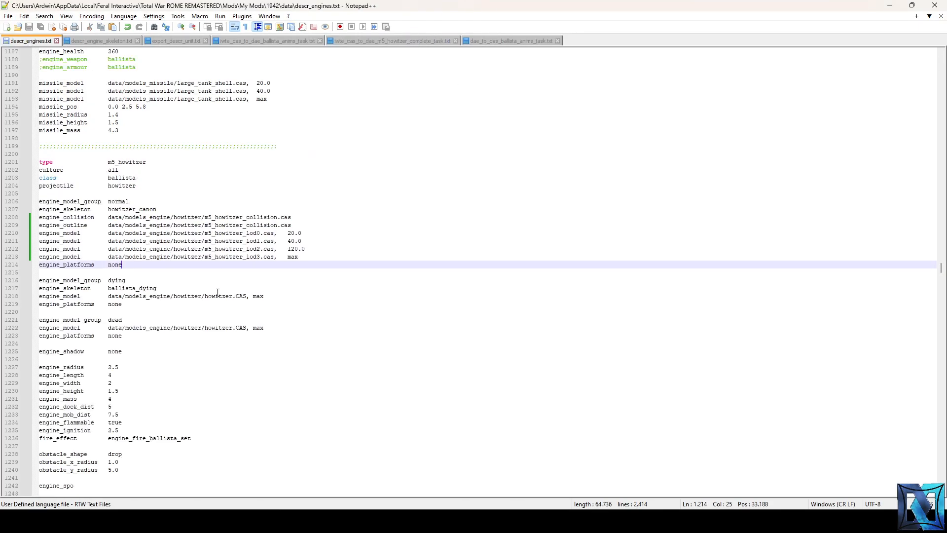
{"action": "scroll", "coordinate": [218, 292], "scroll_direction": "down", "scroll_amount": 4}
{"action": "left_click", "coordinate": [217, 232]}
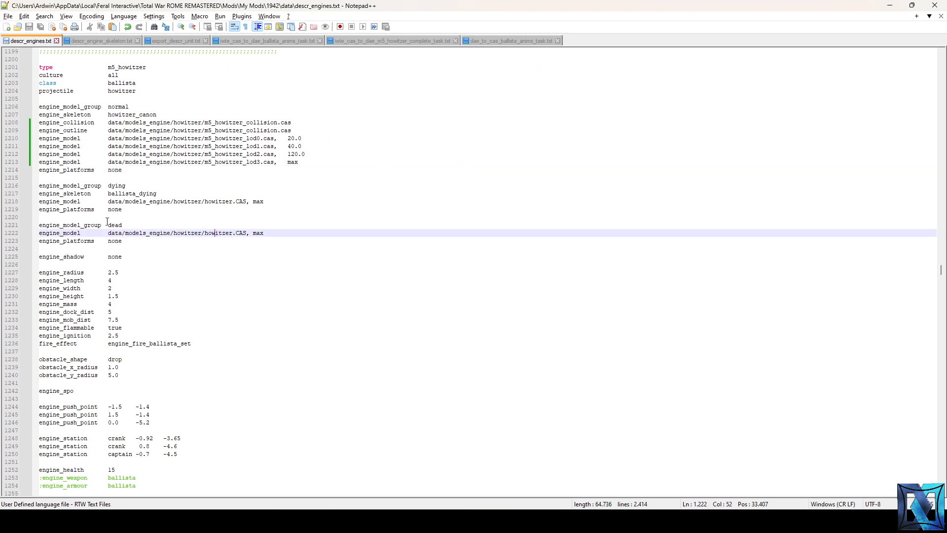
{"action": "left_click", "coordinate": [105, 225]}
{"action": "double_click", "coordinate": [113, 226]}
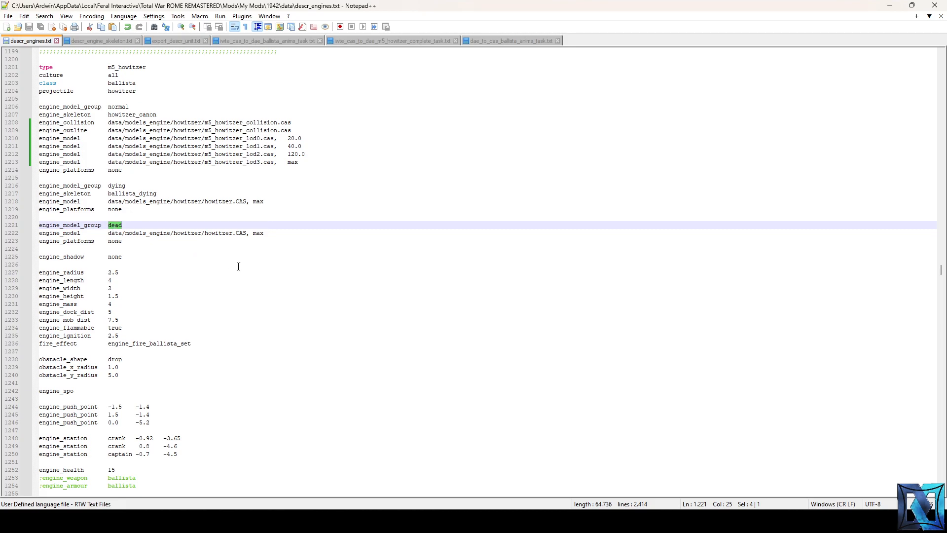
- Switch to 3ds Max, view the destroyed gun from its opposite side and expand the Armature and bone_root hierarchy
{"action": "key", "text": "alt+Tab"}
{"action": "scroll", "coordinate": [765, 377], "scroll_direction": "up", "scroll_amount": 2}
{"action": "scroll", "coordinate": [592, 301], "scroll_direction": "down", "scroll_amount": 2}
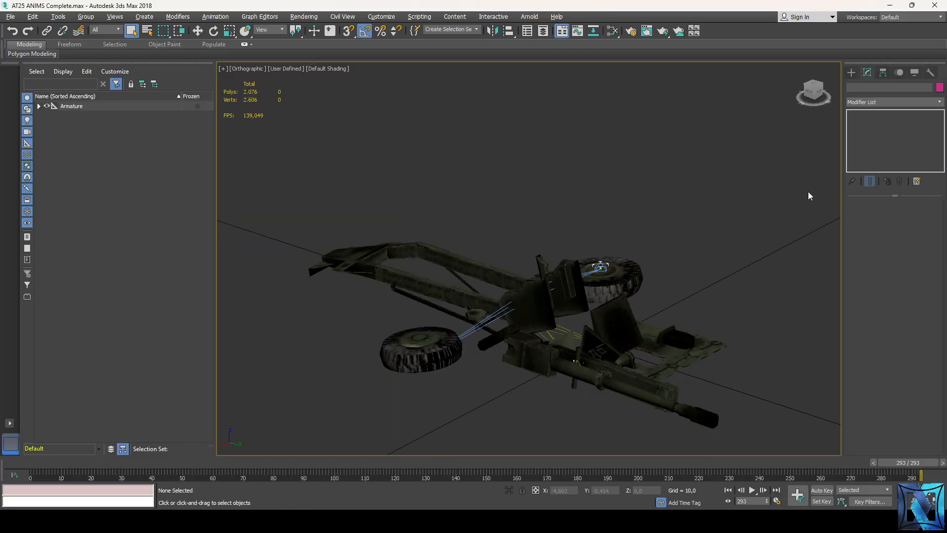
{"action": "left_click_drag", "start_coordinate": [814, 92], "coordinate": [701, 106]}
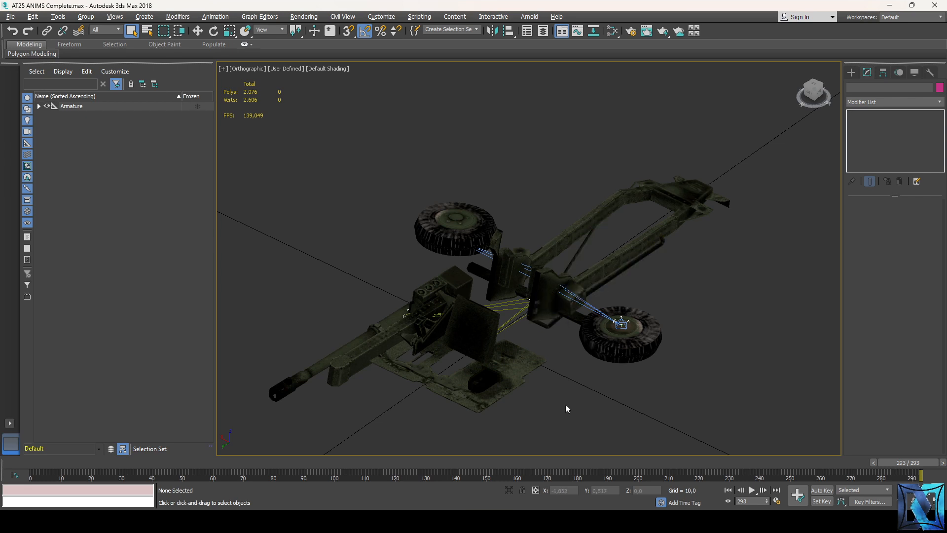
{"action": "left_click", "coordinate": [38, 106]}
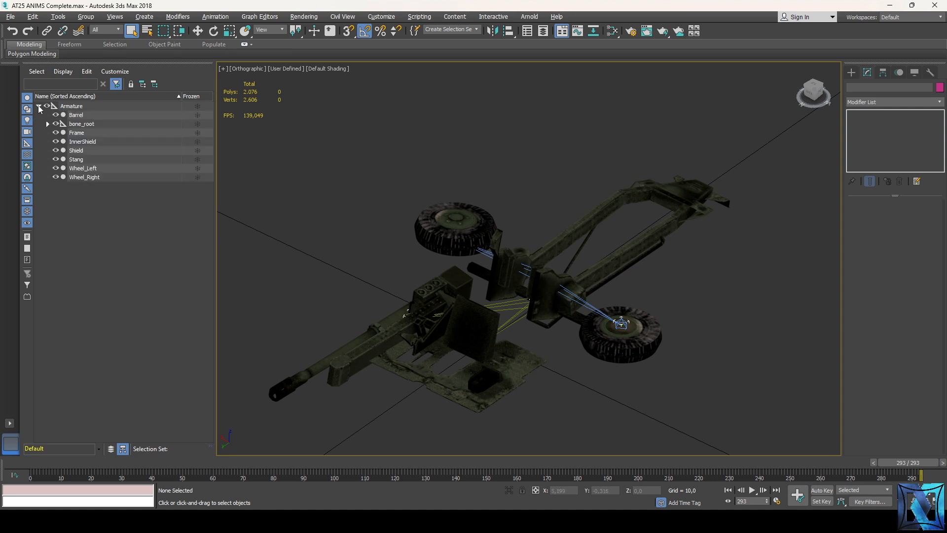
{"action": "left_click", "coordinate": [48, 124]}
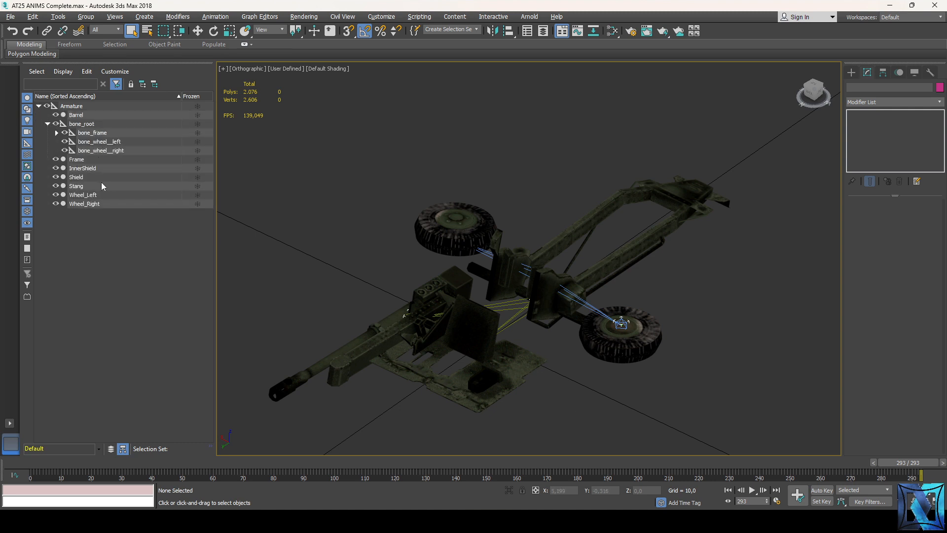
- Open the recent scene M5 Howitzer.max and expand its Armature and bone_root hierarchy
{"action": "left_click", "coordinate": [11, 17]}
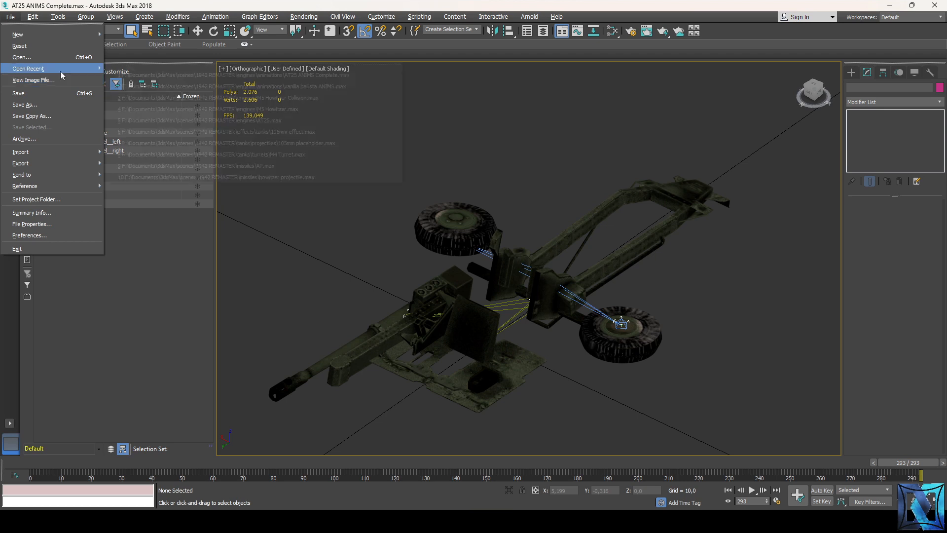
{"action": "mouse_move", "coordinate": [60, 69]}
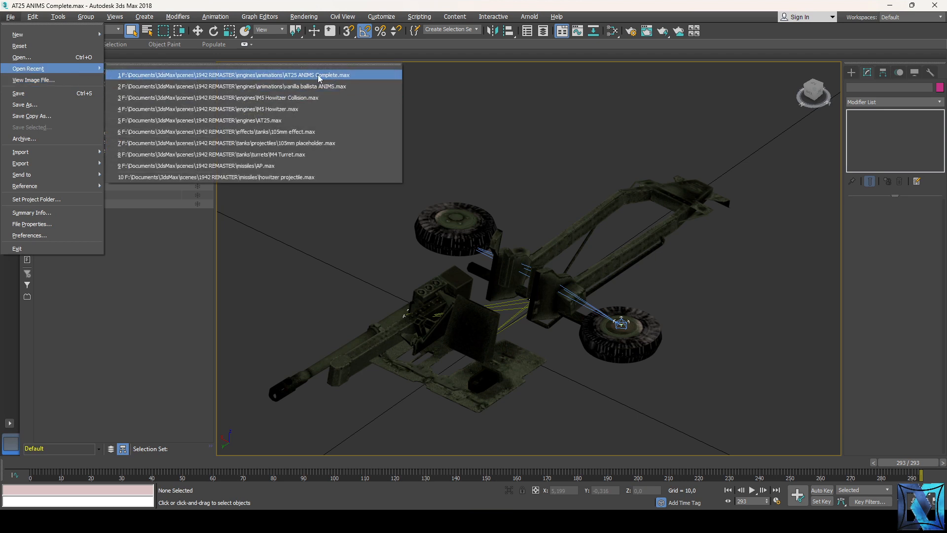
{"action": "left_click", "coordinate": [312, 109]}
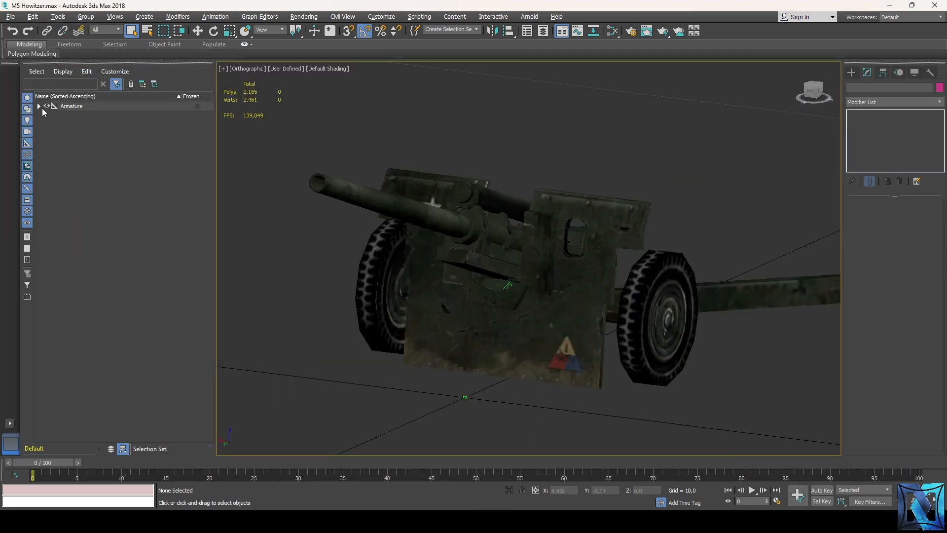
{"action": "left_click", "coordinate": [39, 106]}
{"action": "left_click", "coordinate": [48, 115]}
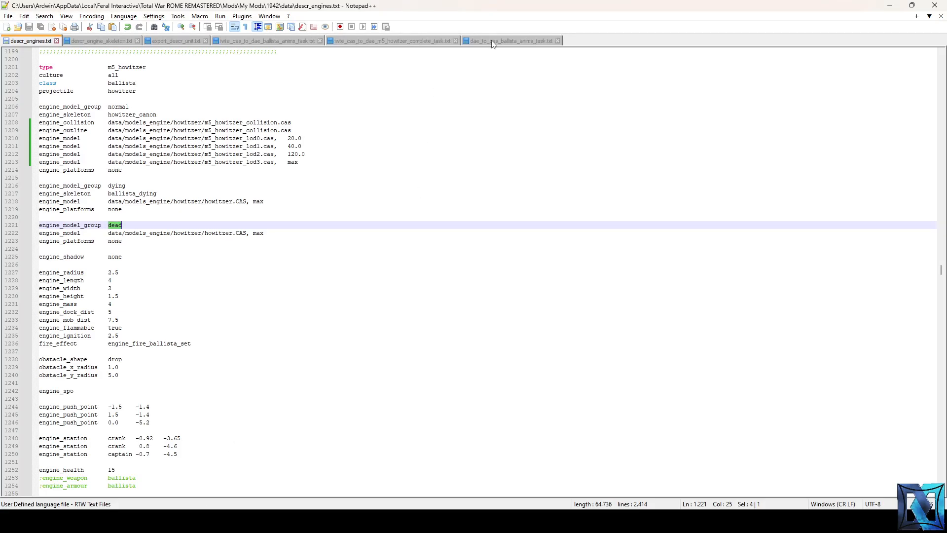
- Review the AT25 animation entries from at25_idle.cas to at25_dying.cas in iwte_cas_to_dae_m5_howitzer_complete_task.txt in Notepad++
{"action": "left_click", "coordinate": [379, 41]}
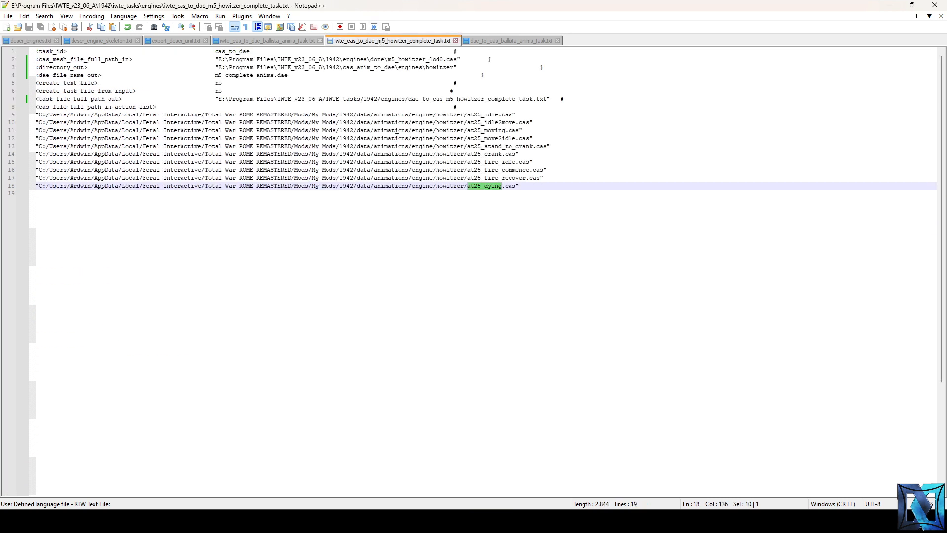
{"action": "double_click", "coordinate": [425, 114]}
{"action": "double_click", "coordinate": [445, 113]}
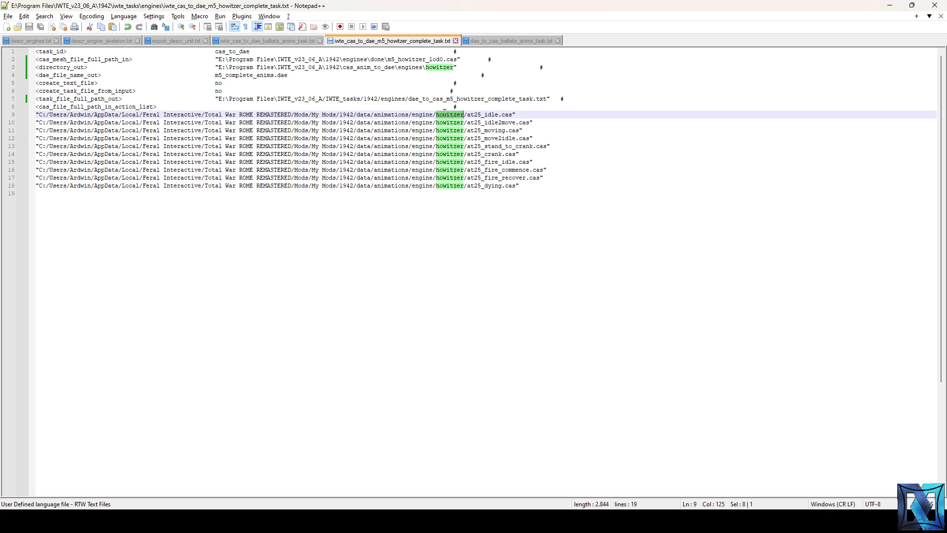
{"action": "left_click", "coordinate": [472, 115]}
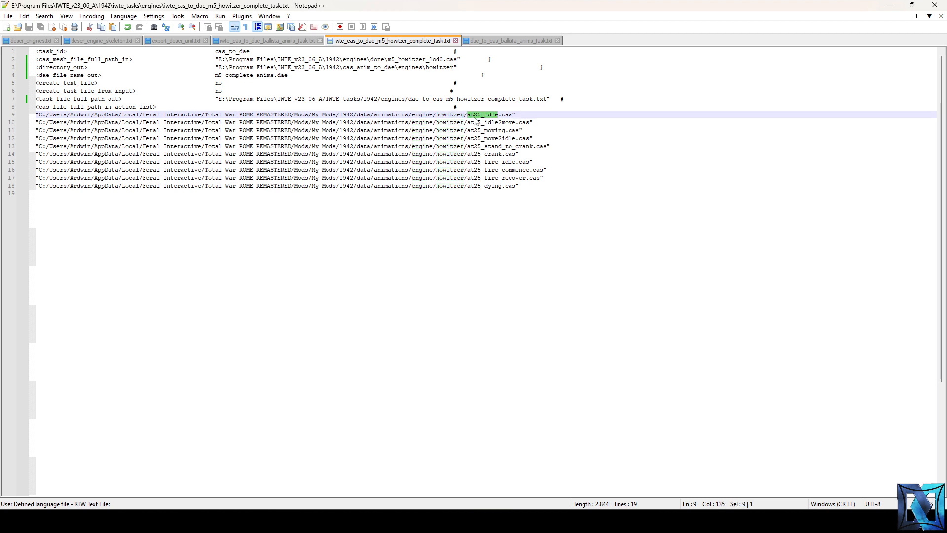
{"action": "key", "text": "Down"}
{"action": "key", "text": "Down"}
{"action": "key", "text": "Down"}
{"action": "key", "text": "Down"}
{"action": "key", "text": "Down"}
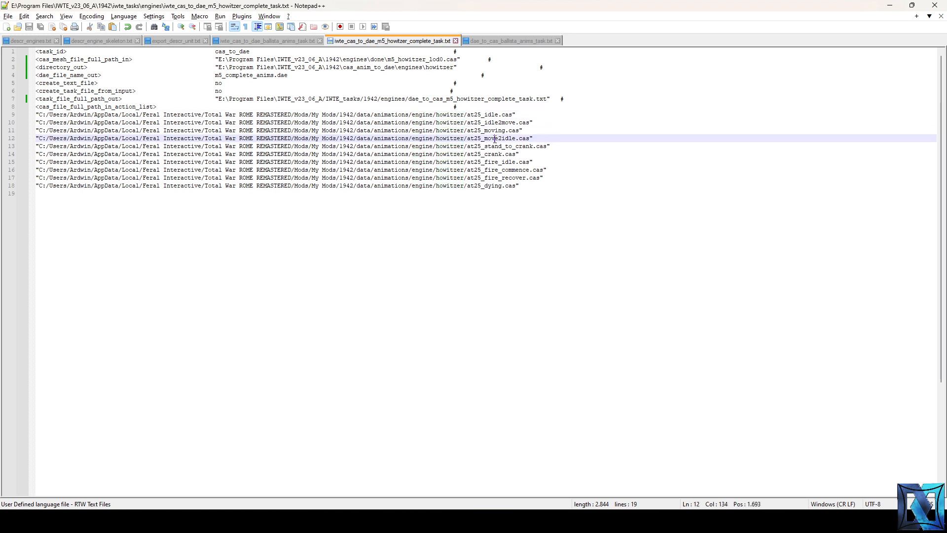
{"action": "left_click", "coordinate": [495, 162]}
{"action": "key", "text": "Down"}
{"action": "key", "text": "Down"}
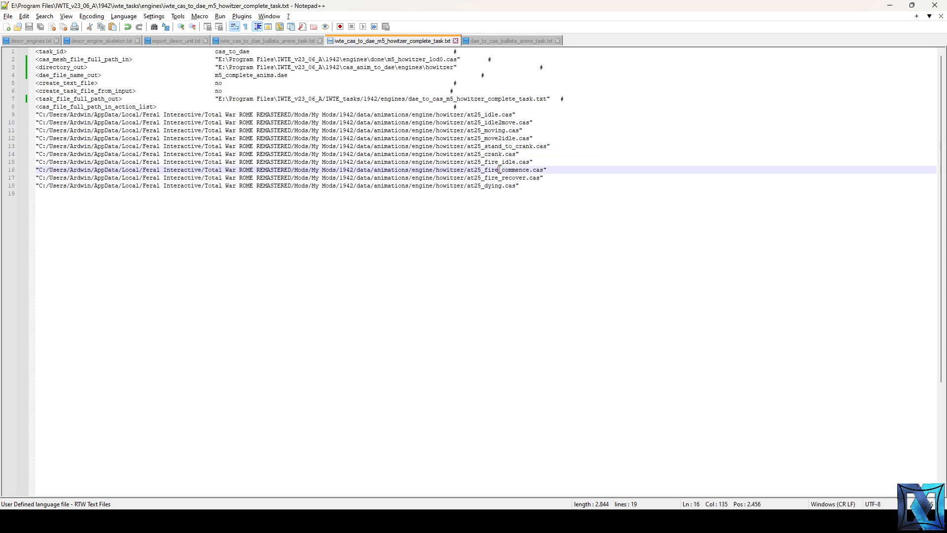
{"action": "left_click", "coordinate": [492, 185]}
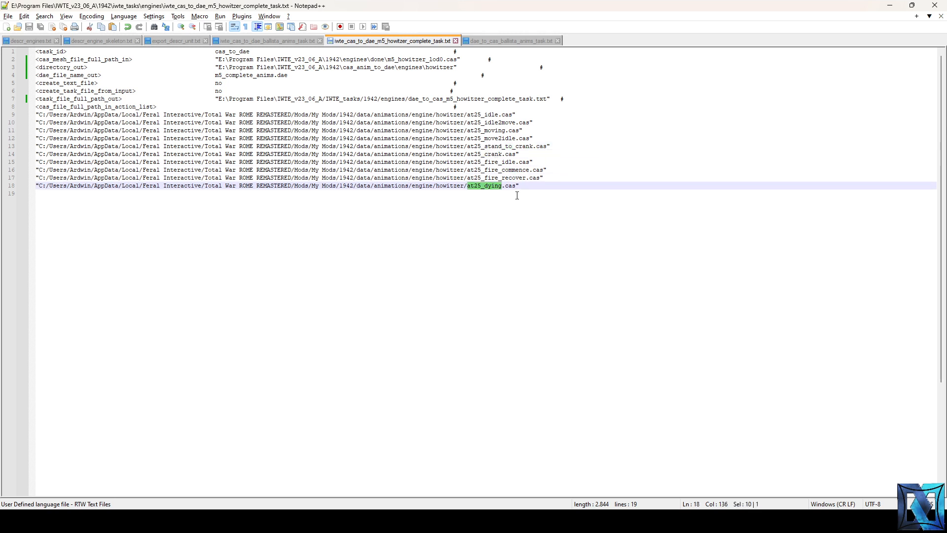
{"action": "key", "text": "End"}
- Try to run iwte_cas_to_dae_m5_howitzer_complete_task.txt from 1942\iwte_tasks\engines as a task in IWTE
{"action": "left_click", "coordinate": [123, 461]}
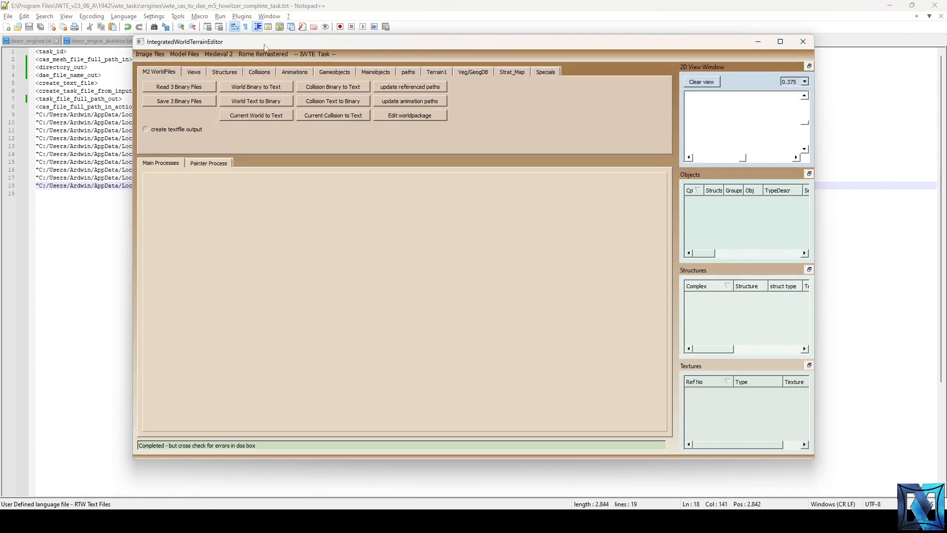
{"action": "left_click", "coordinate": [303, 57]}
{"action": "left_click", "coordinate": [343, 67]}
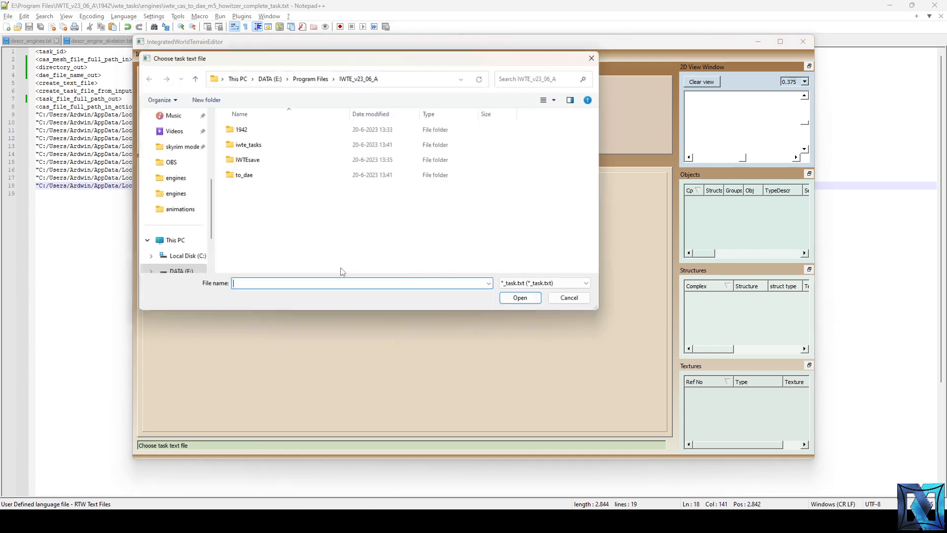
{"action": "double_click", "coordinate": [265, 132]}
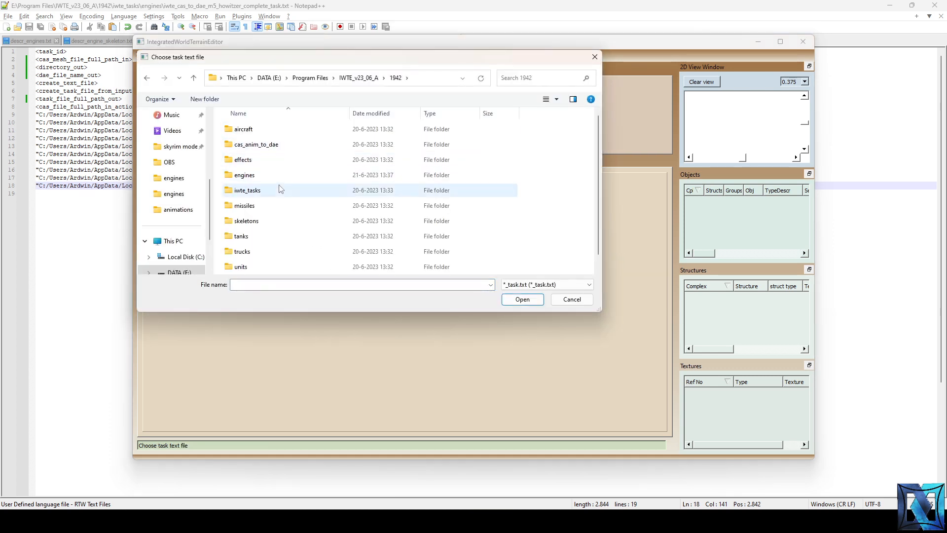
{"action": "double_click", "coordinate": [282, 190]}
{"action": "double_click", "coordinate": [277, 135]}
{"action": "scroll", "coordinate": [296, 207], "scroll_direction": "down", "scroll_amount": 3}
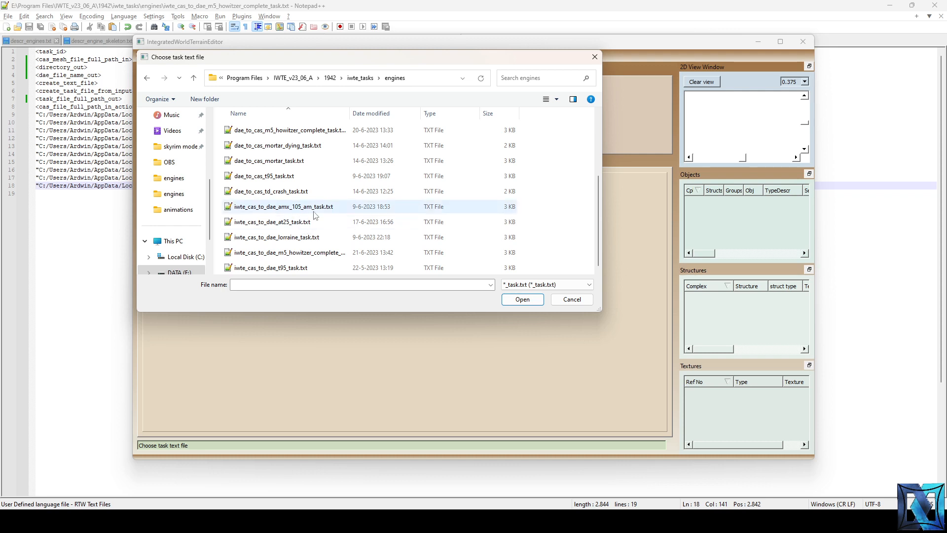
{"action": "left_click", "coordinate": [327, 253]}
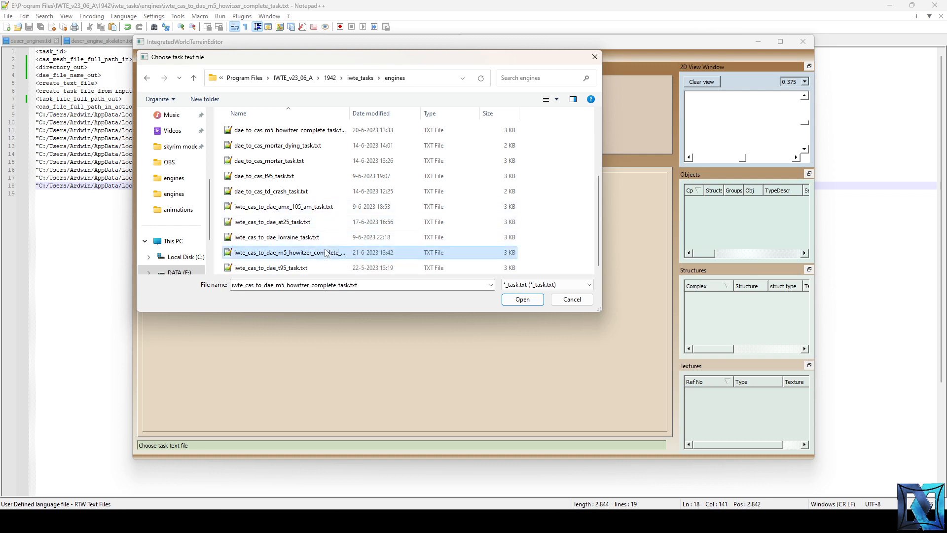
{"action": "double_click", "coordinate": [326, 253]}
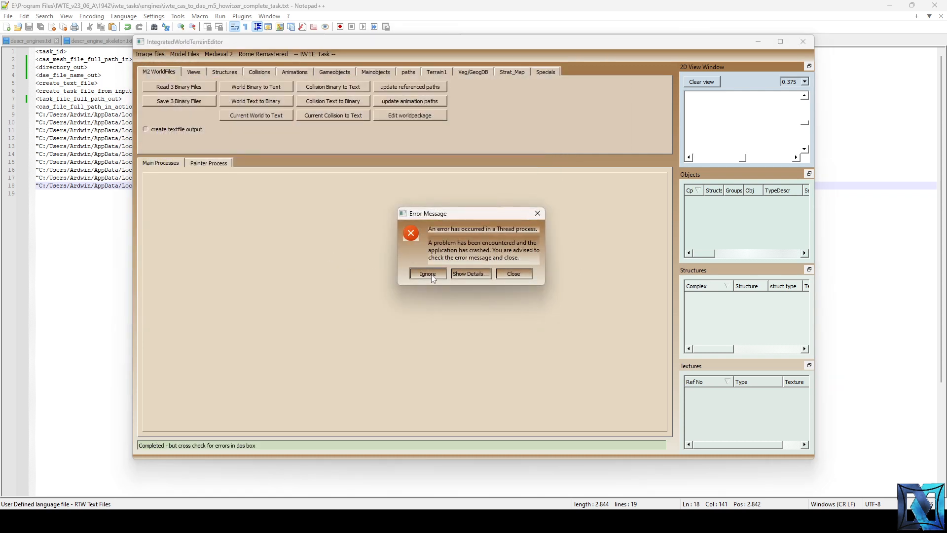
- Read the task's error details, ignore the error, check the IWTE console output and return to the task file
{"action": "left_click", "coordinate": [470, 273]}
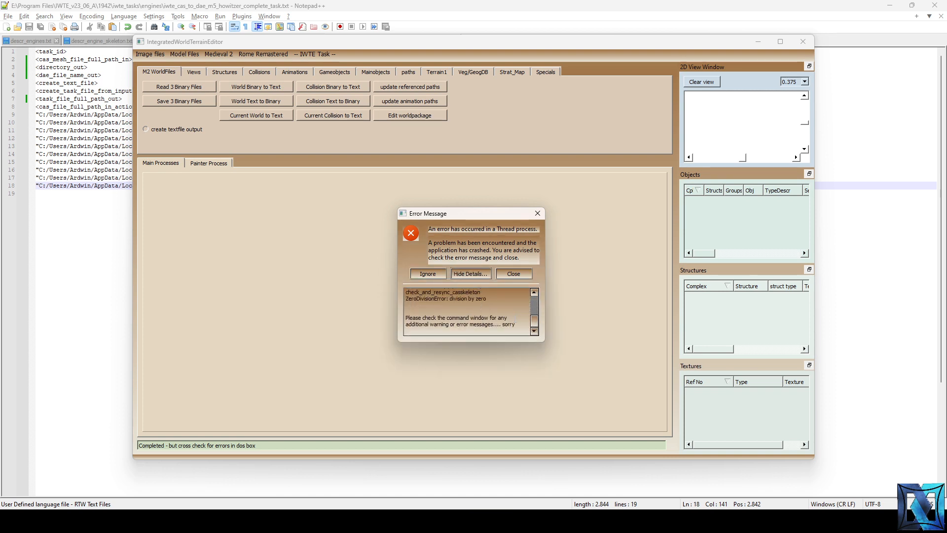
{"action": "scroll", "coordinate": [469, 311], "scroll_direction": "up", "scroll_amount": 5}
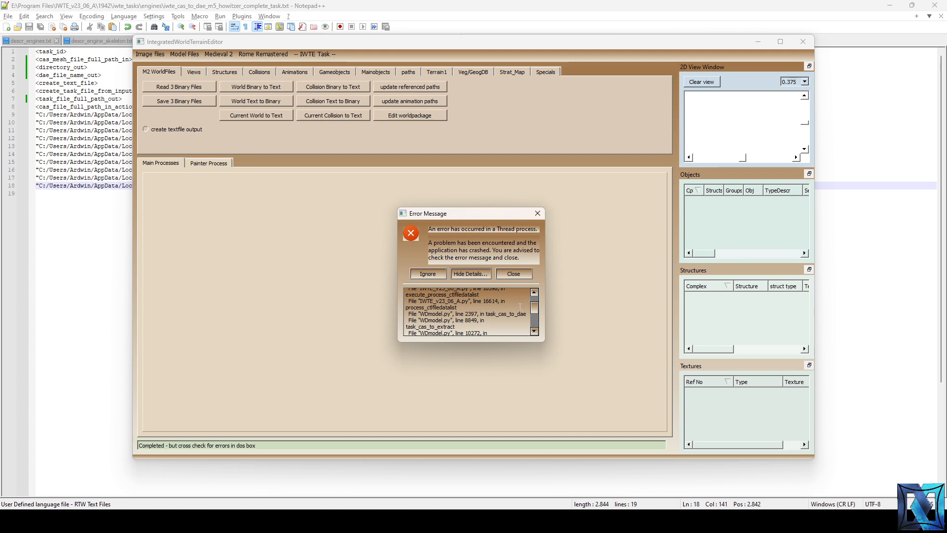
{"action": "left_click_drag", "start_coordinate": [534, 307], "coordinate": [535, 328]}
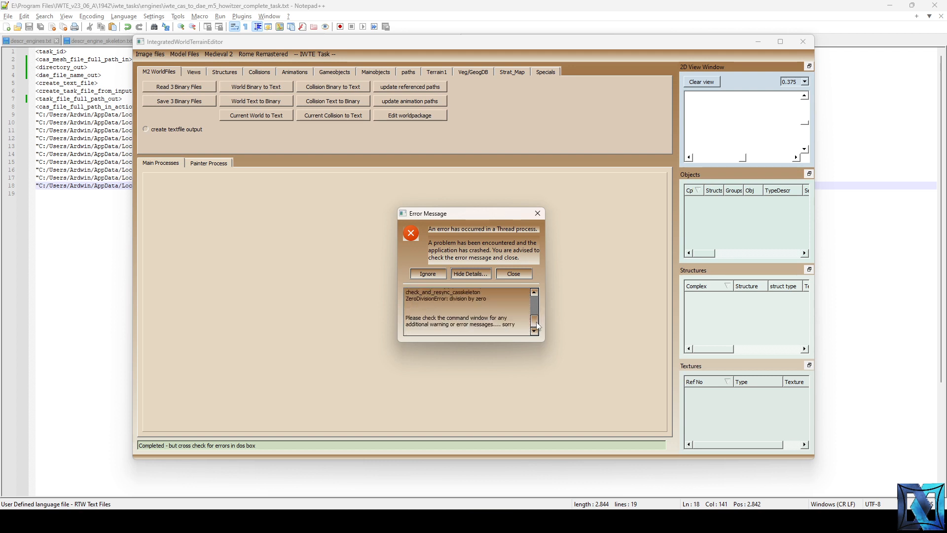
{"action": "left_click", "coordinate": [427, 274]}
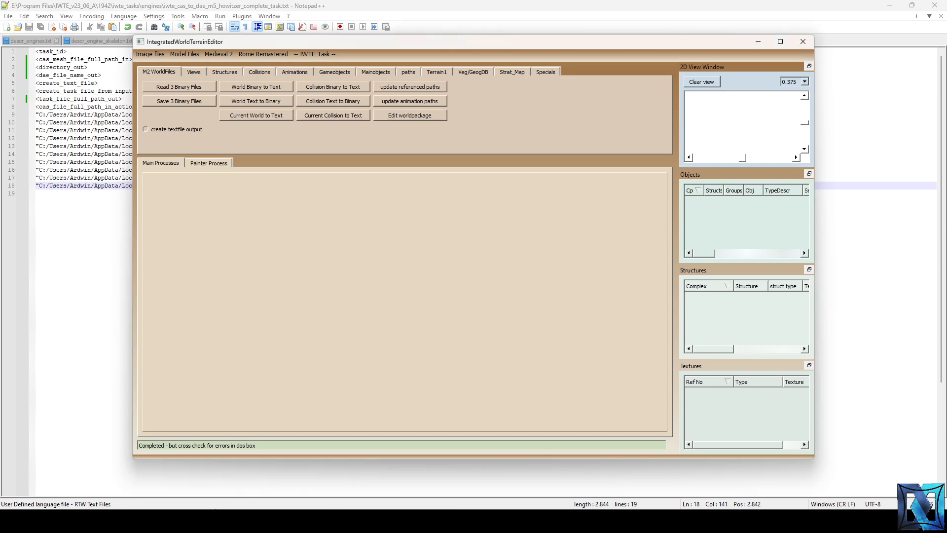
{"action": "key", "text": "alt+Tab"}
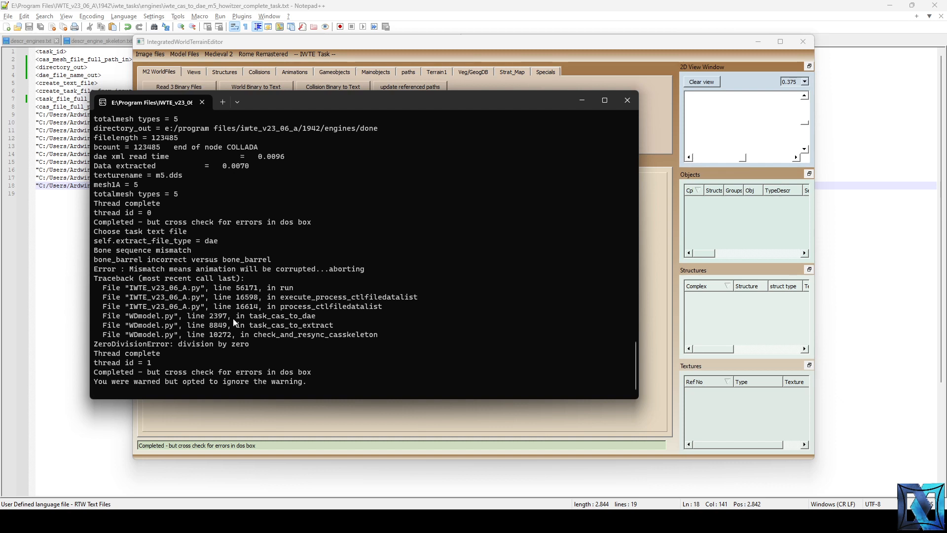
{"action": "left_click", "coordinate": [112, 436]}
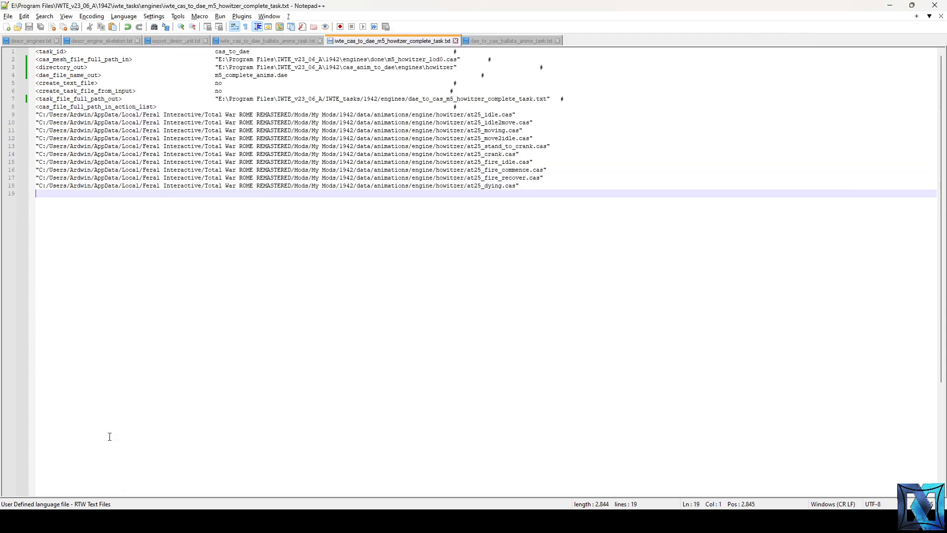
{"action": "left_click", "coordinate": [526, 185]}
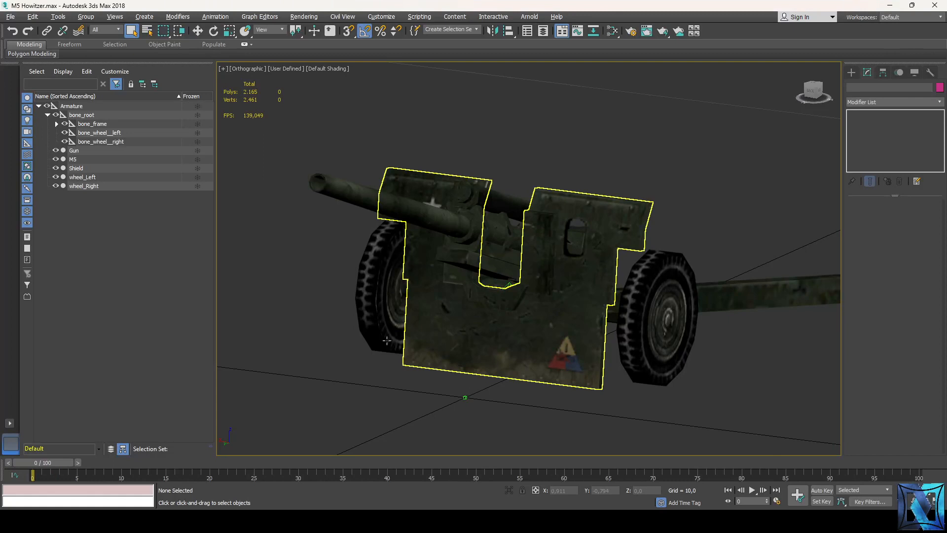
- Save the M5 Howitzer scene in 3ds Max as M5 Howitzer Complete ANIMS.max in the engines\animations folder
{"action": "middle_click_drag", "start_coordinate": [386, 341], "coordinate": [697, 169], "text": "alt"}
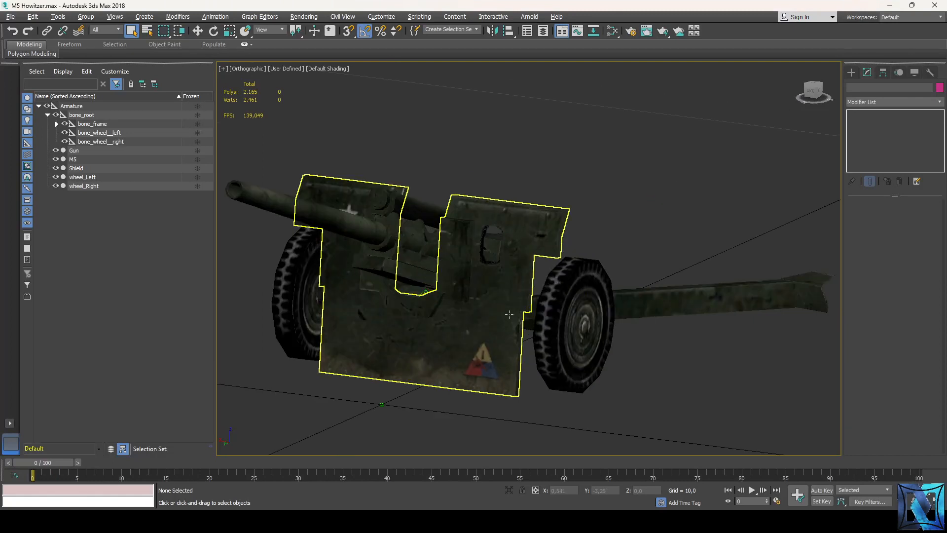
{"action": "left_click_drag", "start_coordinate": [812, 92], "coordinate": [839, 96]}
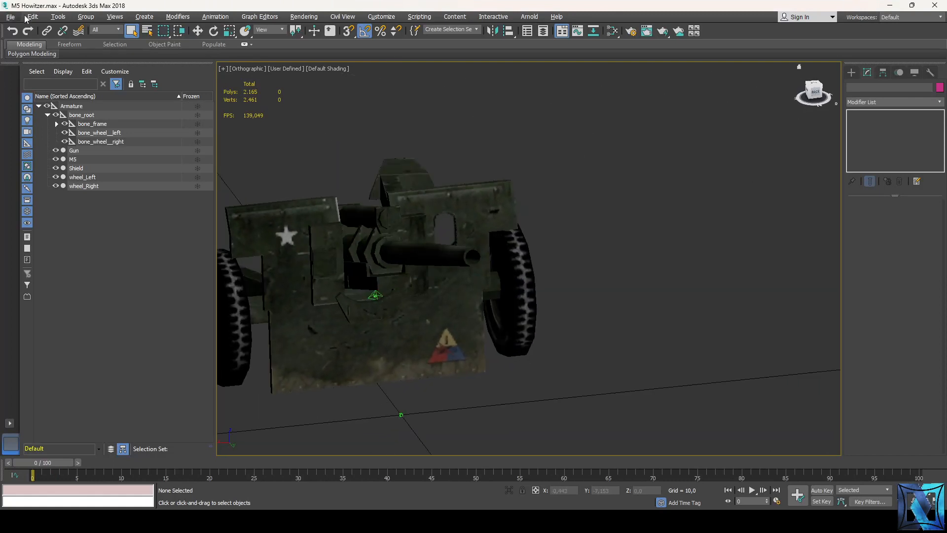
{"action": "left_click", "coordinate": [11, 17]}
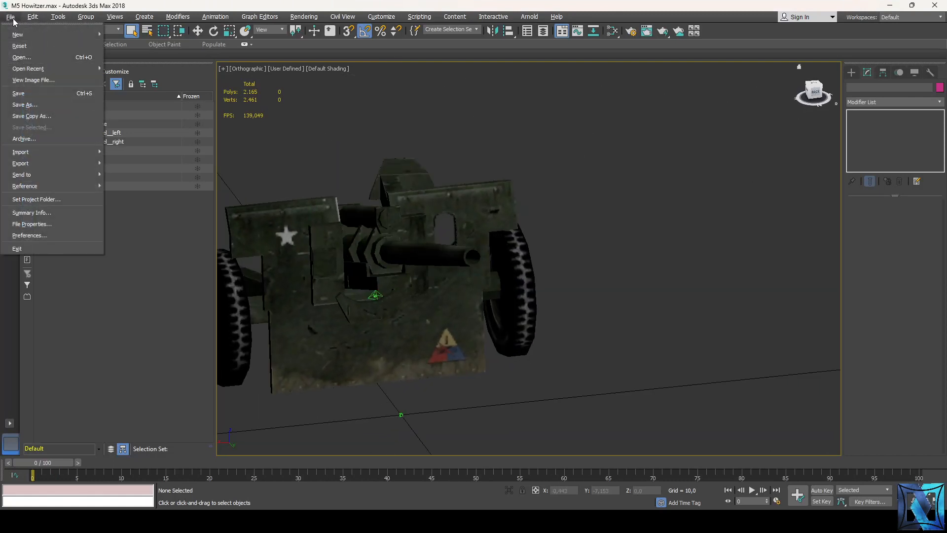
{"action": "left_click", "coordinate": [51, 108]}
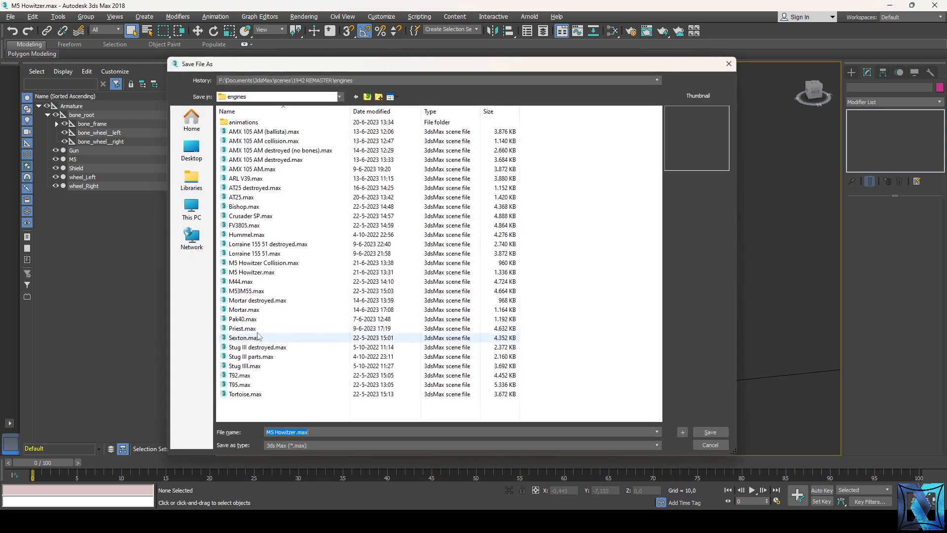
{"action": "left_click", "coordinate": [295, 432]}
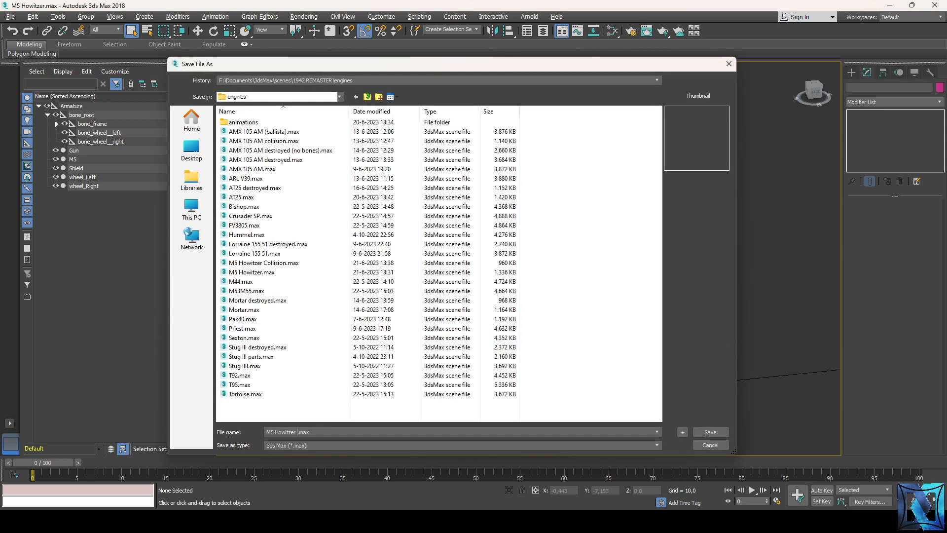
{"action": "double_click", "coordinate": [244, 122]}
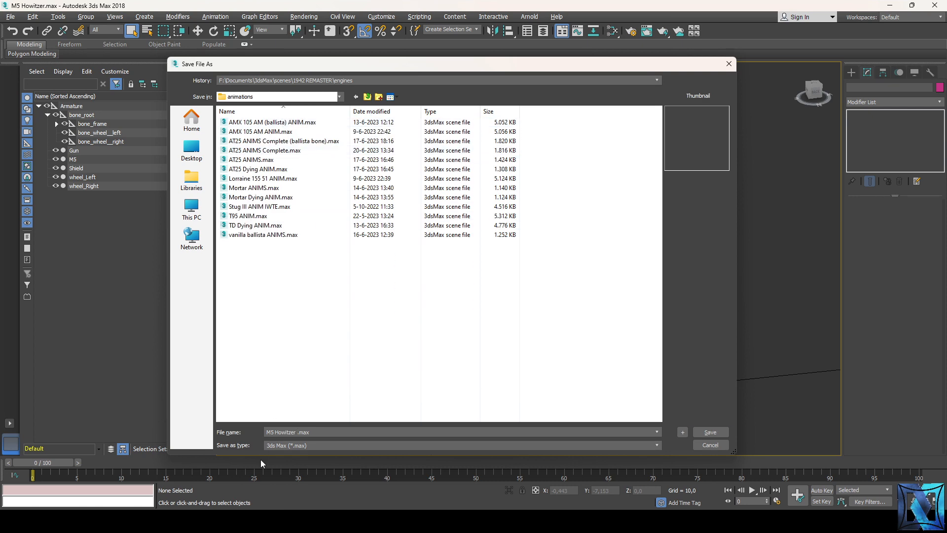
{"action": "key", "text": "ctrl+a"}
{"action": "type", "text": "ANIMS"}
{"action": "type", "text": "Complete"}
{"action": "key", "text": "Return"}
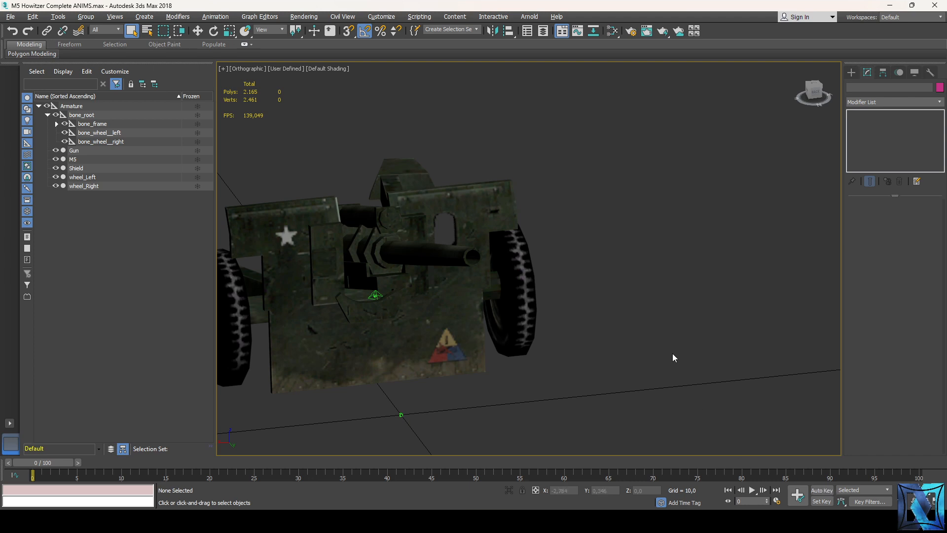
- Open the recent scene AT25 ANIMS Complete.max and scrub its timeline through to the last frame to check the animation length
{"action": "left_click", "coordinate": [10, 17]}
{"action": "mouse_move", "coordinate": [29, 69]}
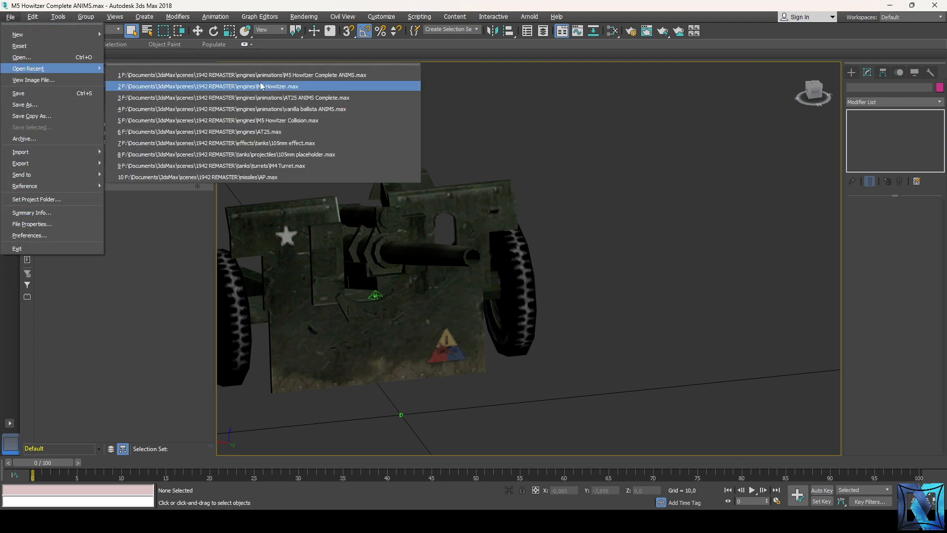
{"action": "left_click", "coordinate": [326, 97]}
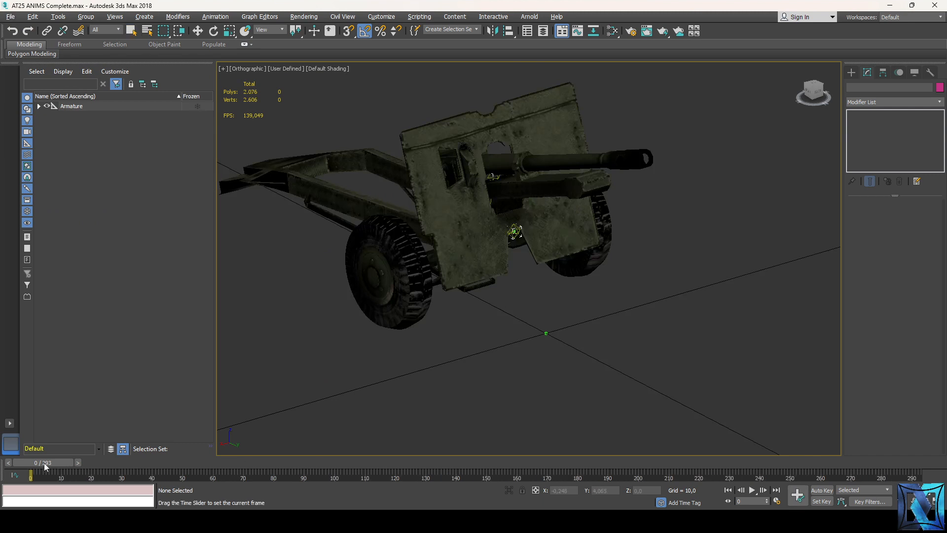
{"action": "left_click_drag", "start_coordinate": [62, 464], "coordinate": [929, 476]}
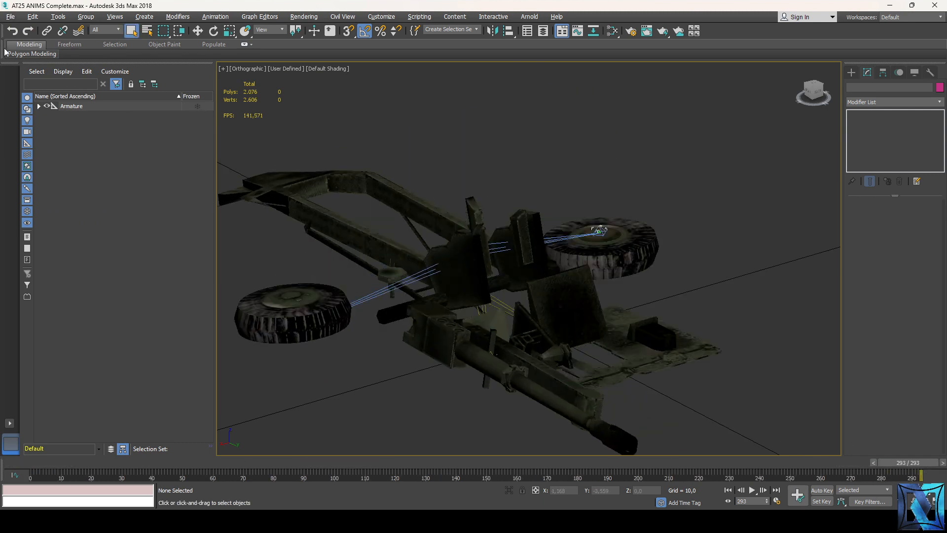
- Reopen M5 Howitzer Complete ANIMS.max and set the scene's animation length to 293 frames
{"action": "left_click", "coordinate": [9, 16]}
{"action": "mouse_move", "coordinate": [30, 69]}
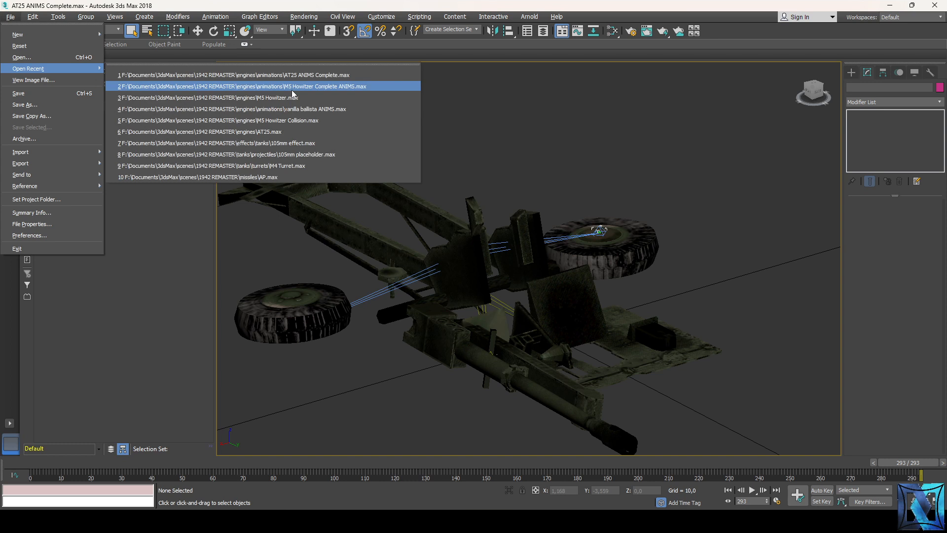
{"action": "left_click", "coordinate": [293, 87]}
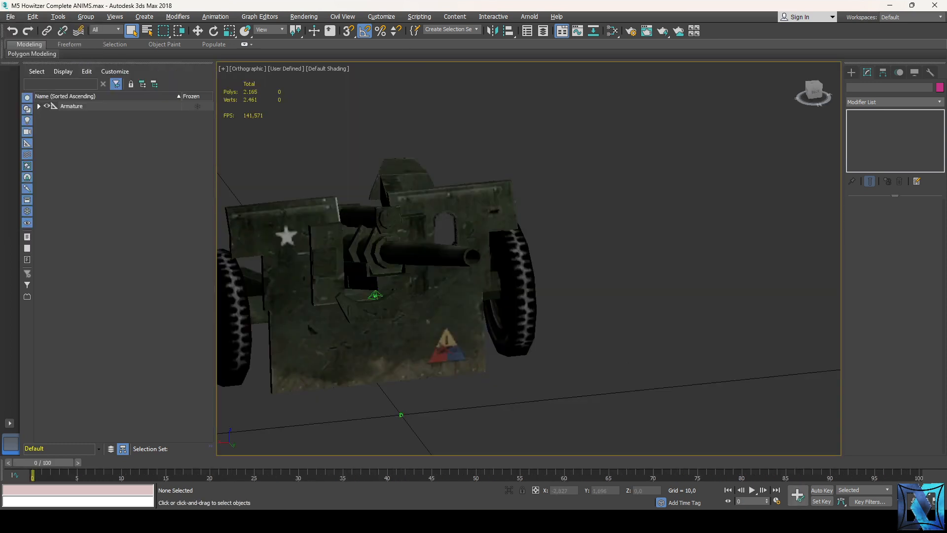
{"action": "left_click", "coordinate": [777, 502]}
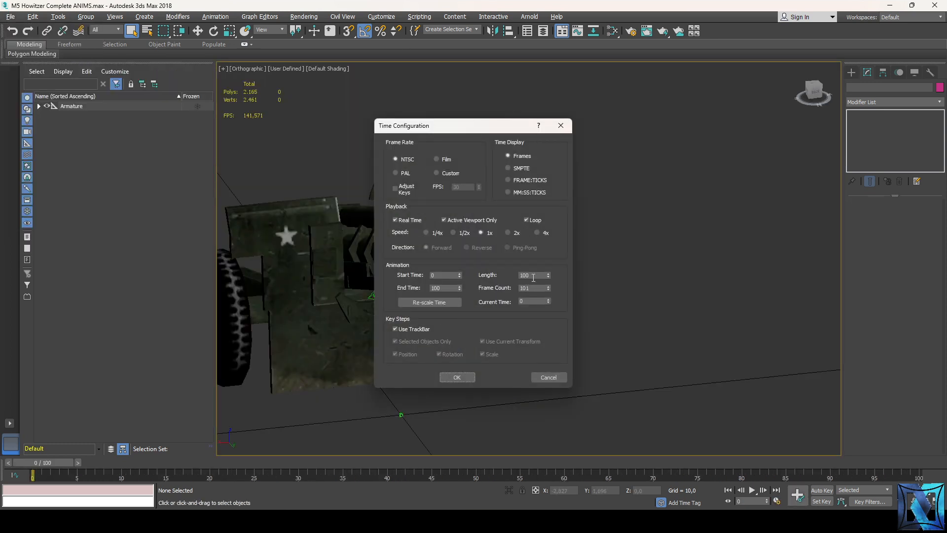
{"action": "left_click", "coordinate": [533, 276]}
{"action": "left_click", "coordinate": [447, 379]}
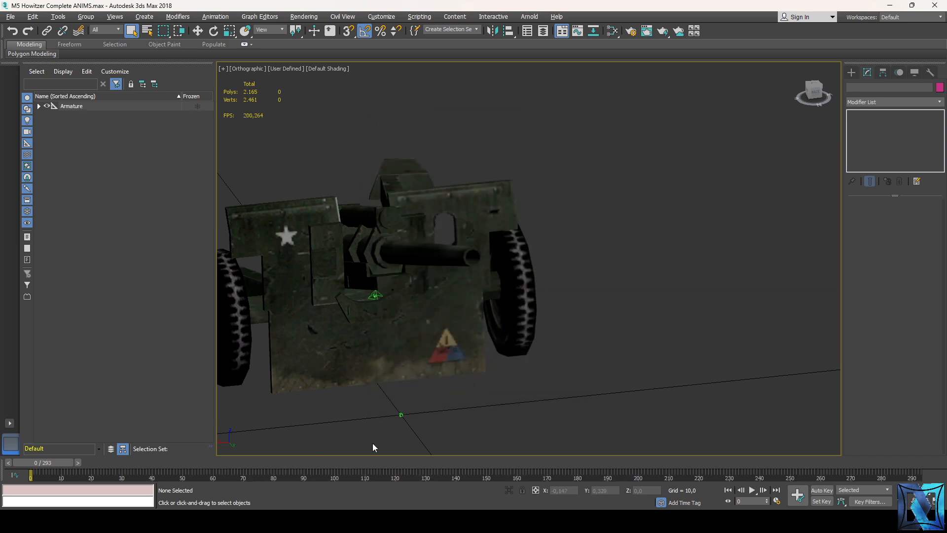
- Examine the M5 Howitzer model from different angles and scrub through the first frames of its timeline
{"action": "middle_click_drag", "start_coordinate": [588, 317], "coordinate": [563, 346], "text": "alt"}
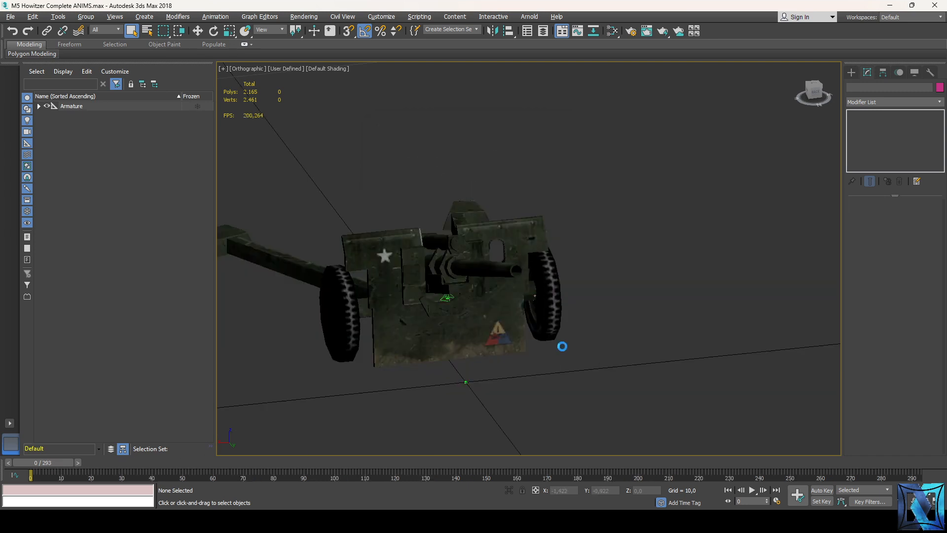
{"action": "scroll", "coordinate": [554, 342], "scroll_direction": "up", "scroll_amount": 2}
{"action": "left_click", "coordinate": [9, 17]}
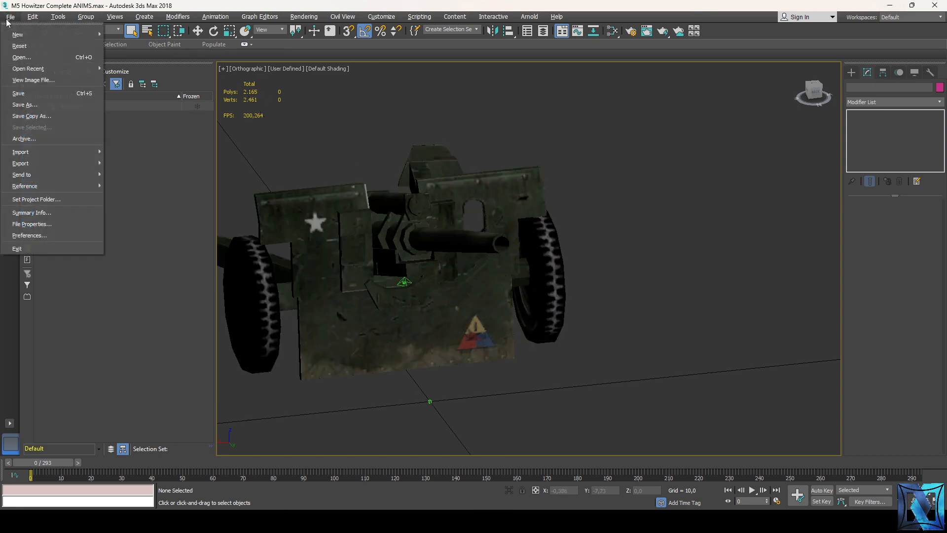
{"action": "mouse_move", "coordinate": [54, 72]}
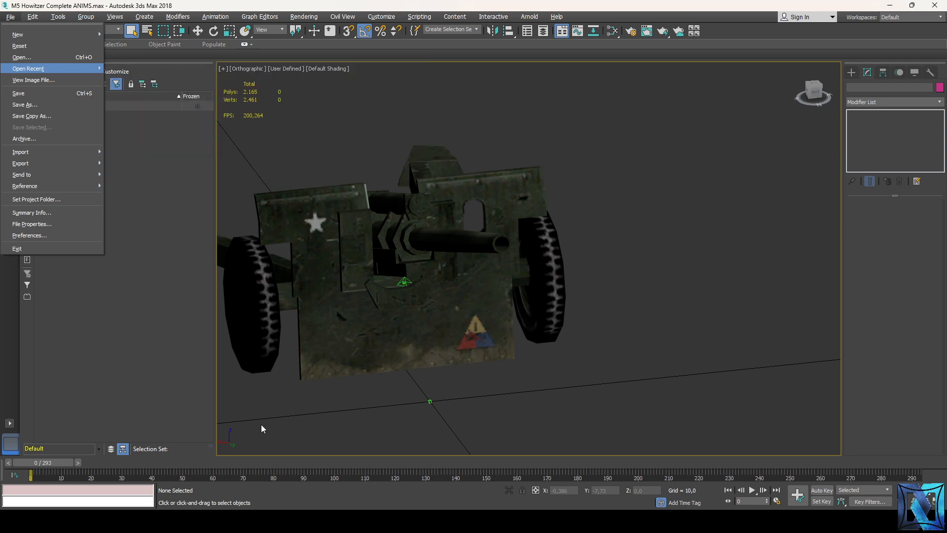
{"action": "key", "text": "Escape"}
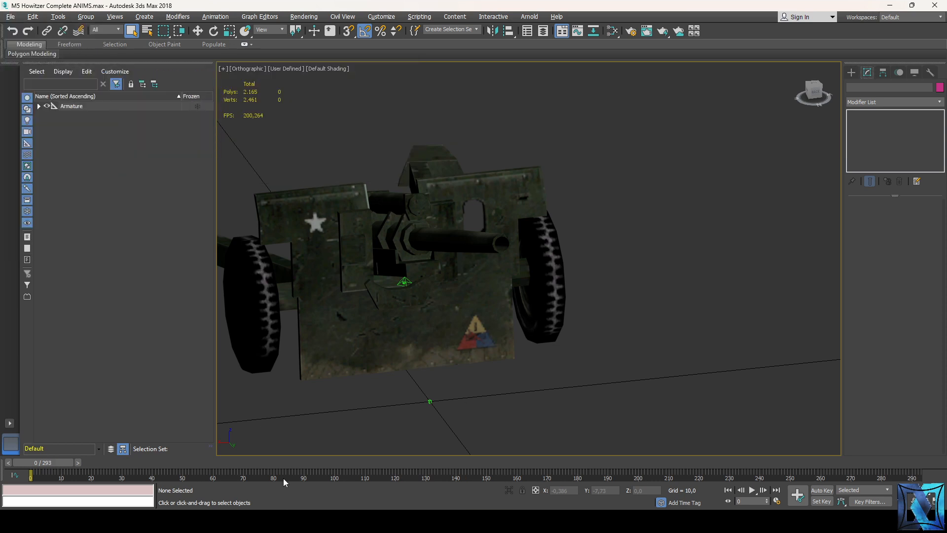
{"action": "left_click_drag", "start_coordinate": [44, 462], "coordinate": [80, 462]}
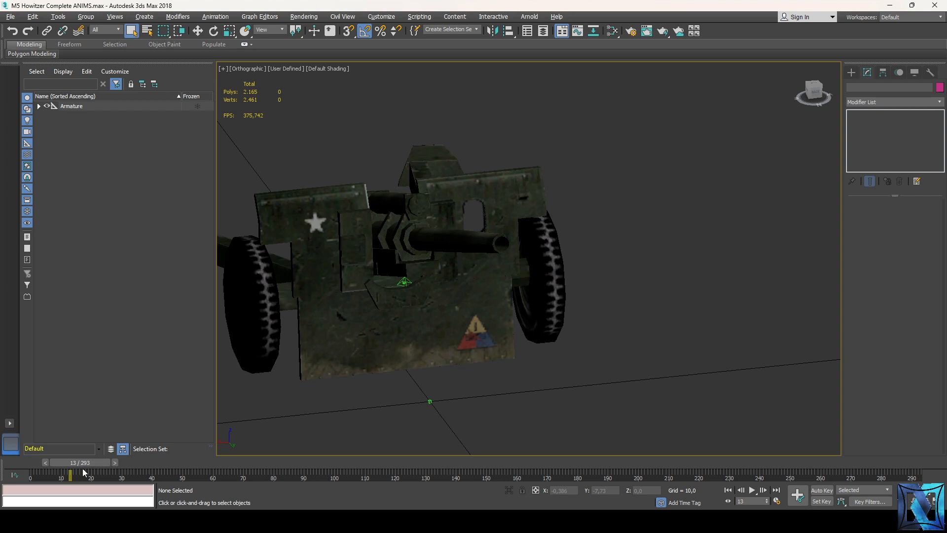
{"action": "left_click_drag", "start_coordinate": [94, 466], "coordinate": [56, 466]}
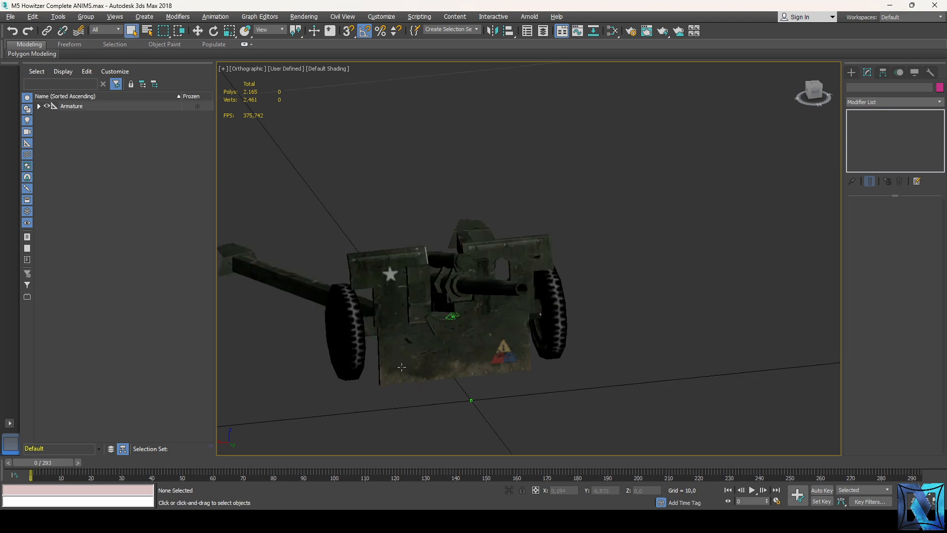
{"action": "scroll", "coordinate": [401, 367], "scroll_direction": "up", "scroll_amount": 3}
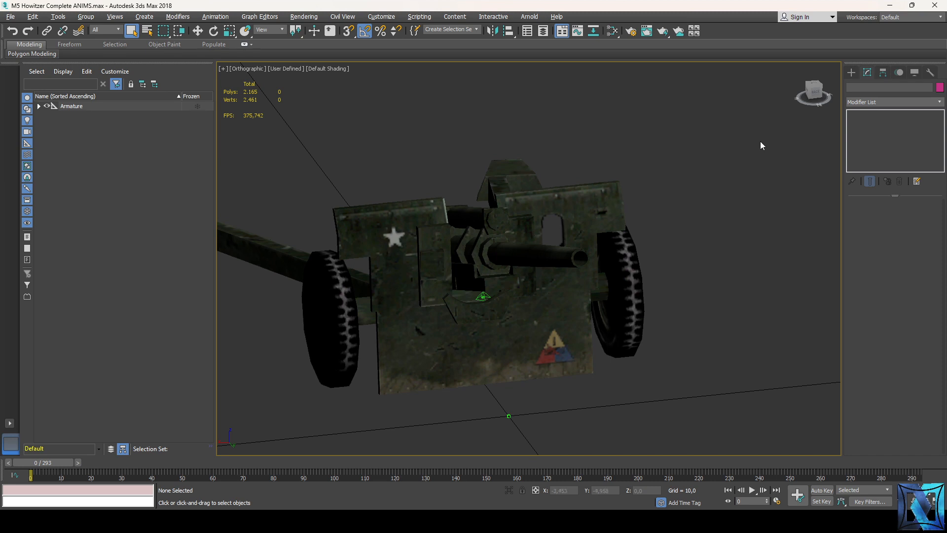
{"action": "left_click_drag", "start_coordinate": [810, 98], "coordinate": [785, 100]}
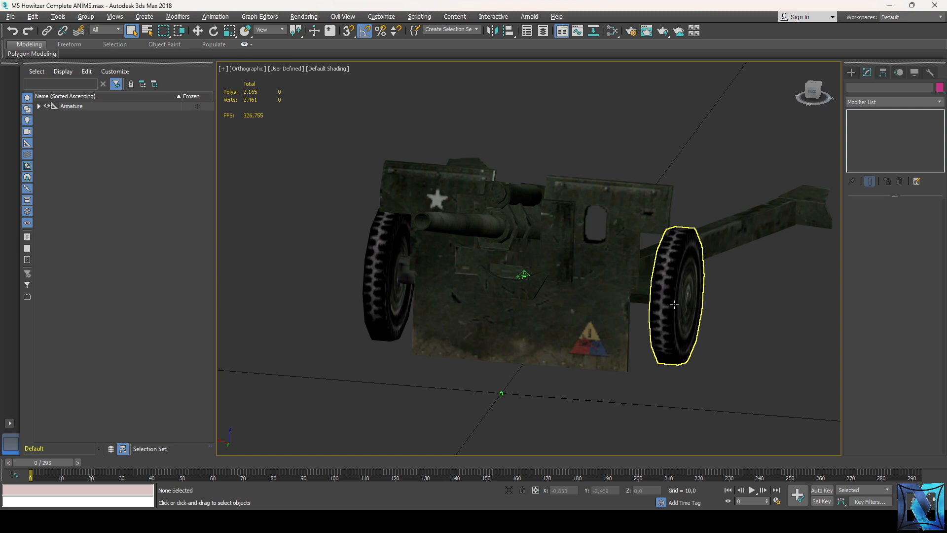
{"action": "left_click", "coordinate": [10, 18]}
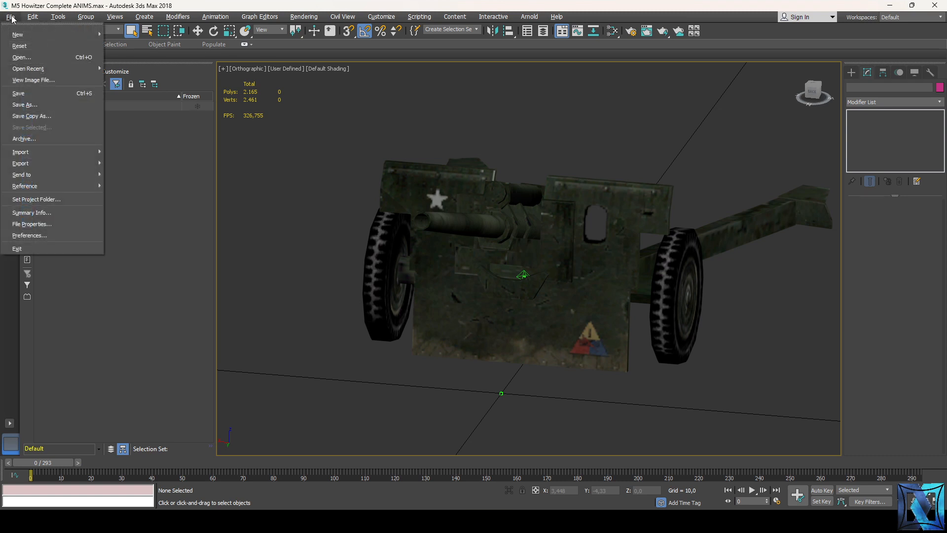
{"action": "mouse_move", "coordinate": [69, 152]}
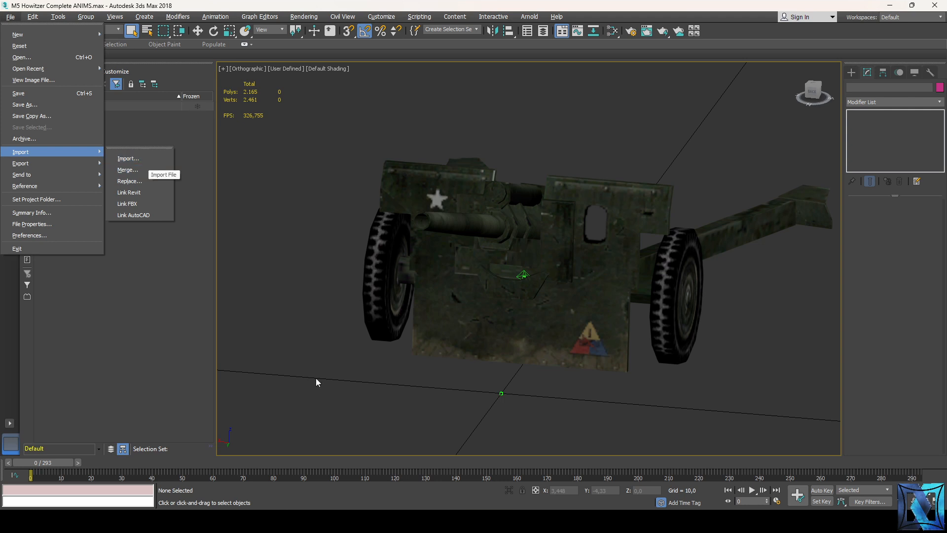
{"action": "left_click", "coordinate": [331, 375]}
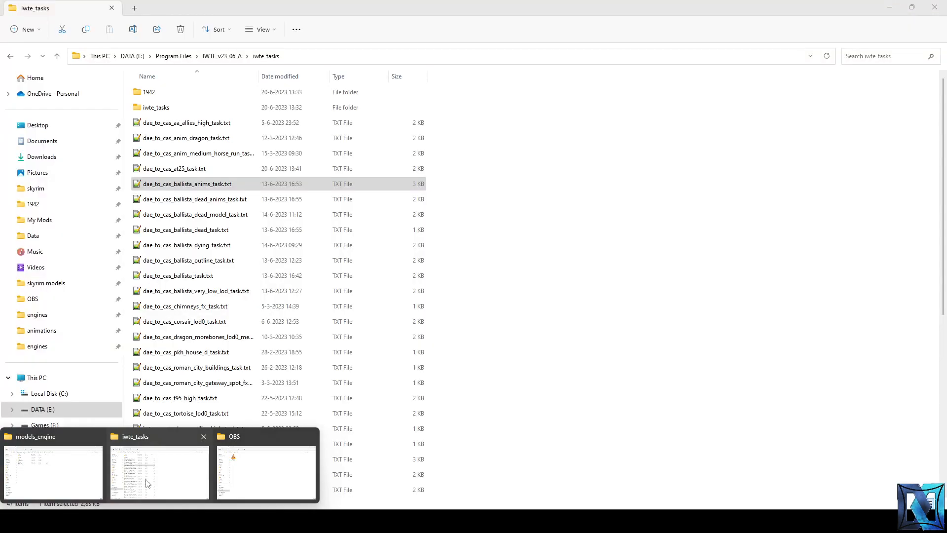
- Close the running IntegratedWorldTerrainEditor and open the IWTE_v23_02_C folder under Program Files in File Explorer
{"action": "left_click", "coordinate": [148, 483]}
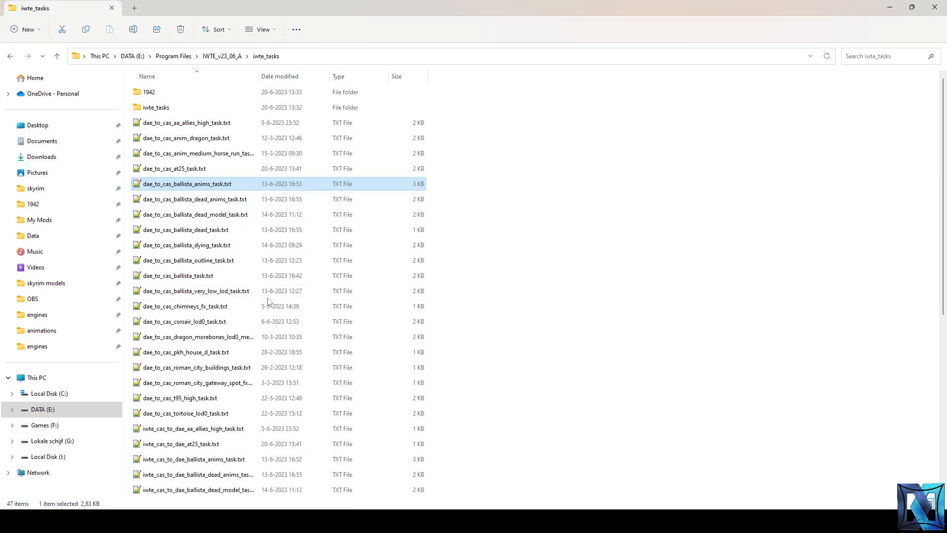
{"action": "left_click", "coordinate": [247, 201]}
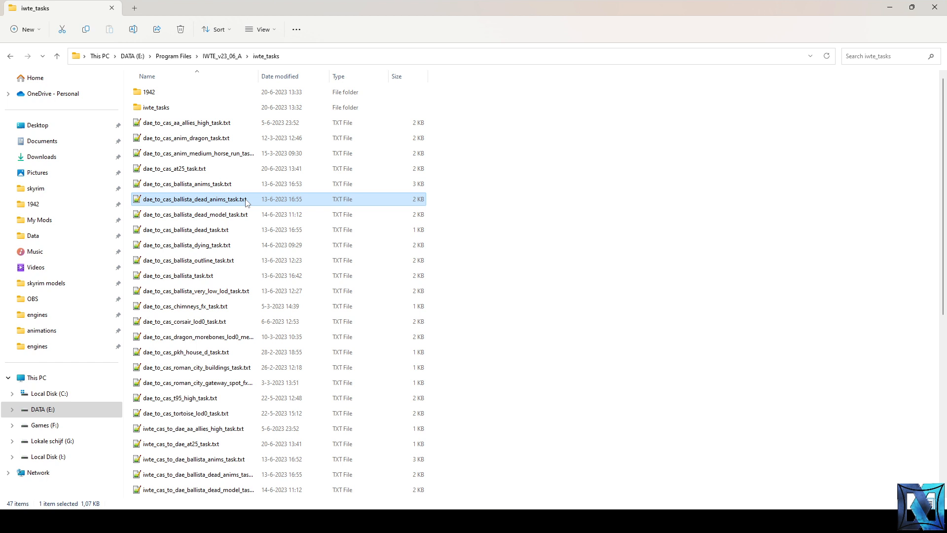
{"action": "mouse_move", "coordinate": [254, 521]}
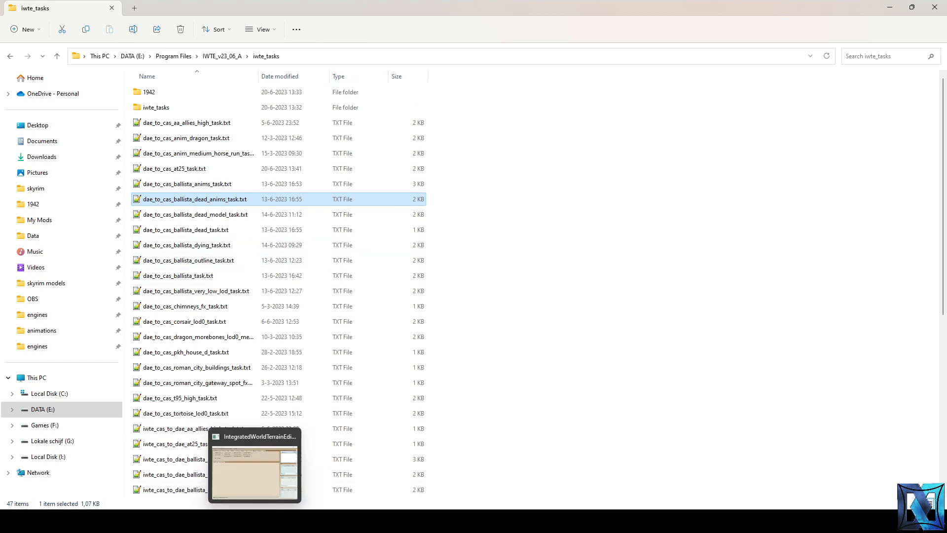
{"action": "left_click", "coordinate": [254, 466]}
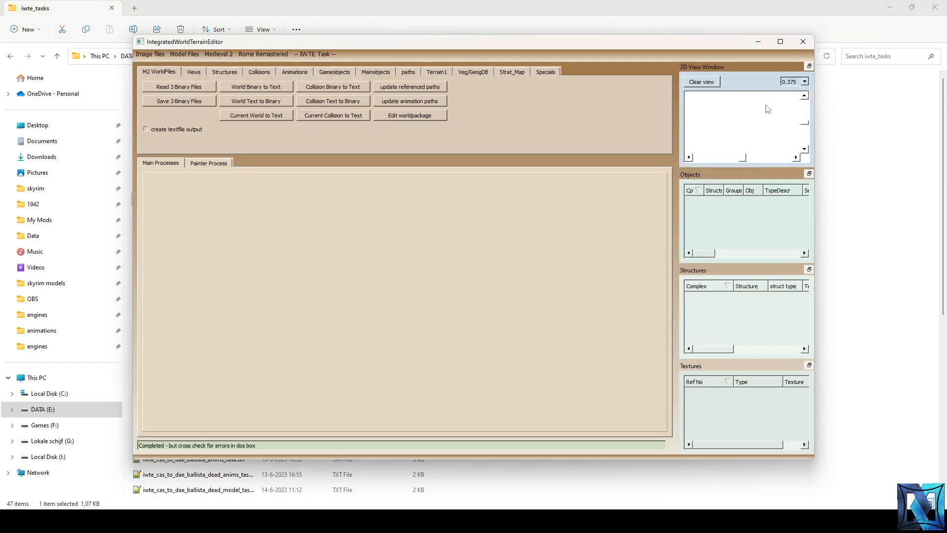
{"action": "left_click", "coordinate": [808, 45]}
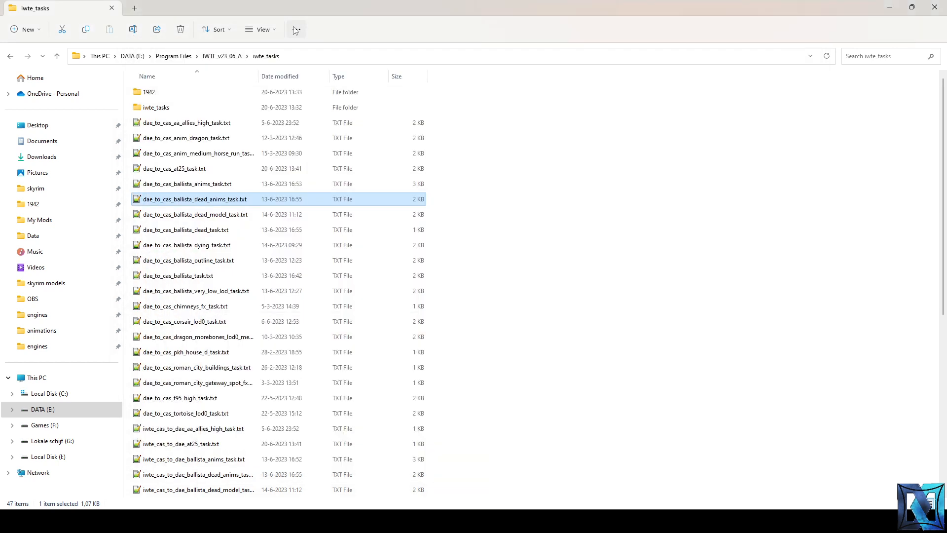
{"action": "left_click", "coordinate": [178, 56]}
{"action": "double_click", "coordinate": [202, 353]}
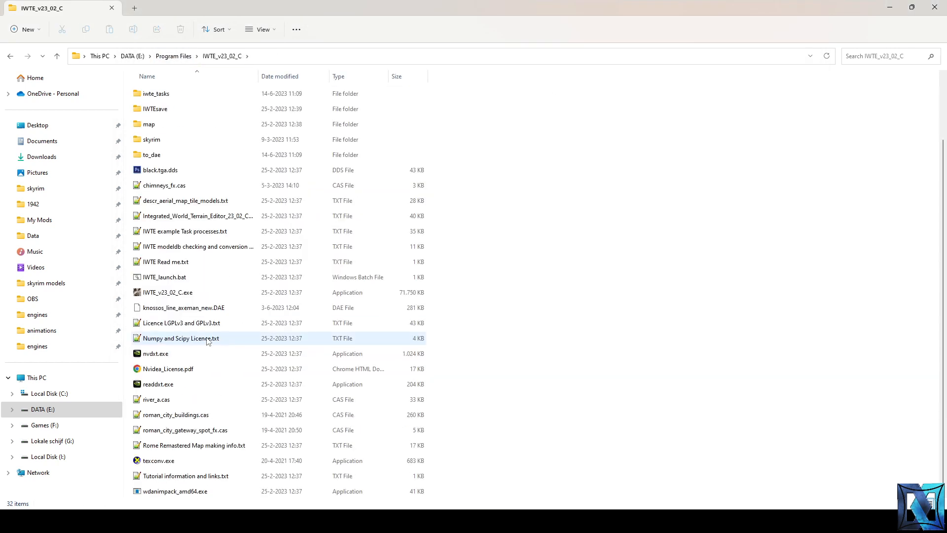
- Launch IWTE_v23_02_C.exe and run the iwte_cas_to_dae_m5_howitzer_complete task from IWTE_v23_06_A\1942\iwte_tasks\engines
{"action": "double_click", "coordinate": [199, 294]}
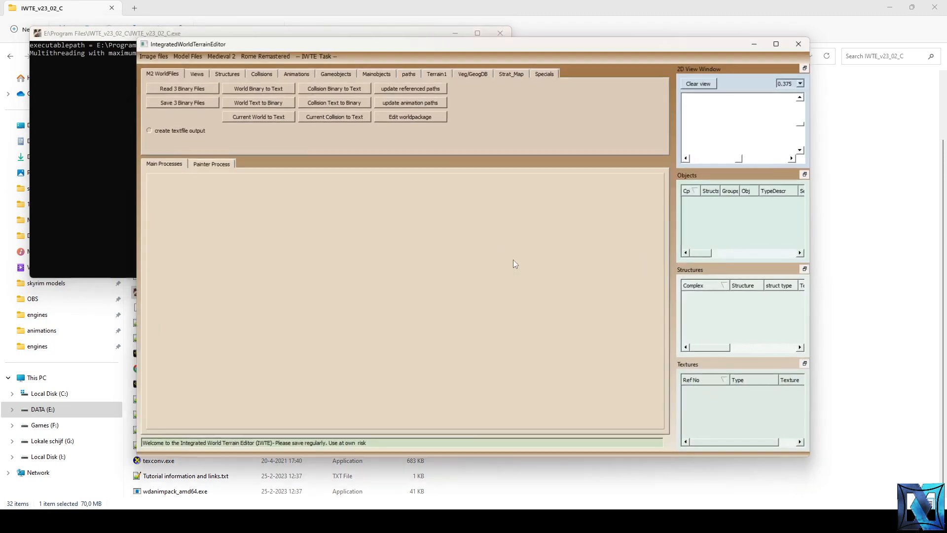
{"action": "left_click", "coordinate": [301, 53]}
{"action": "left_click", "coordinate": [312, 61]}
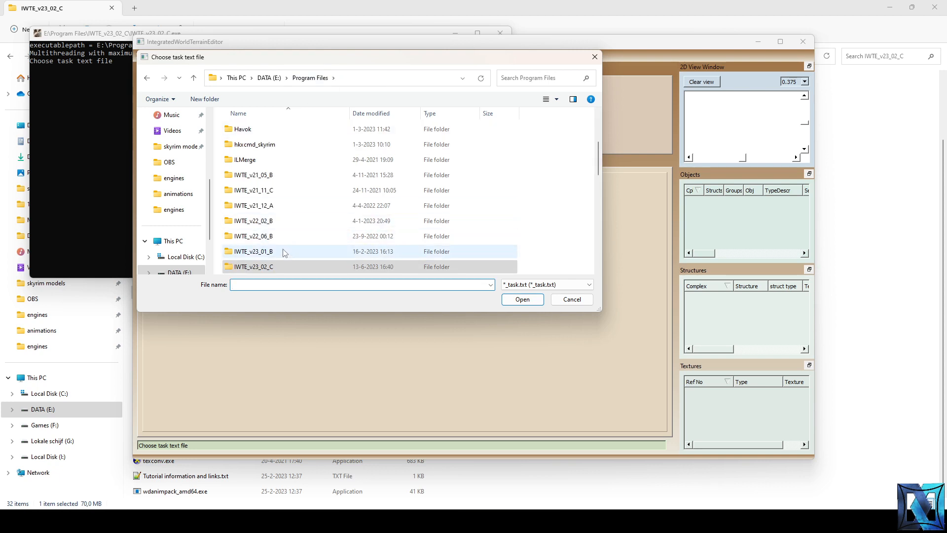
{"action": "scroll", "coordinate": [285, 253], "scroll_direction": "down", "scroll_amount": 2}
{"action": "double_click", "coordinate": [285, 195]}
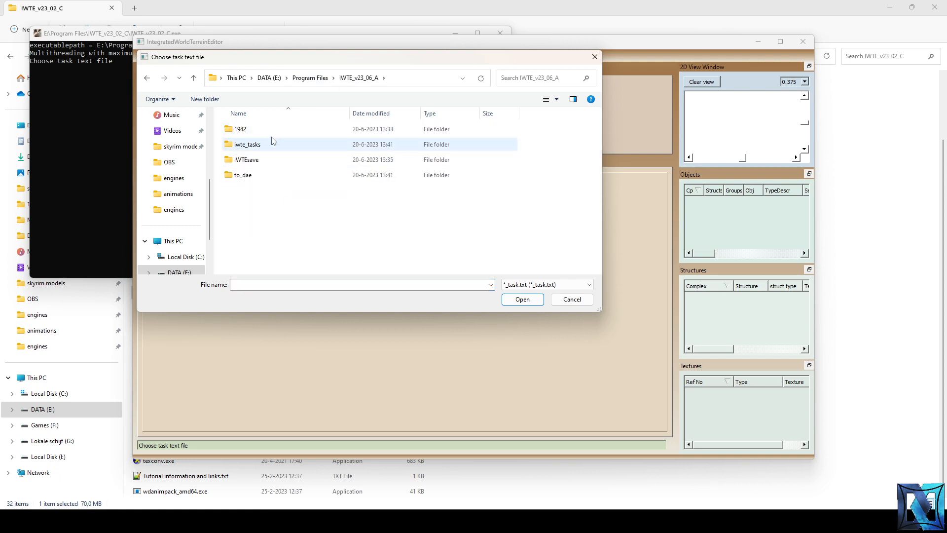
{"action": "double_click", "coordinate": [279, 130]}
{"action": "double_click", "coordinate": [283, 192]}
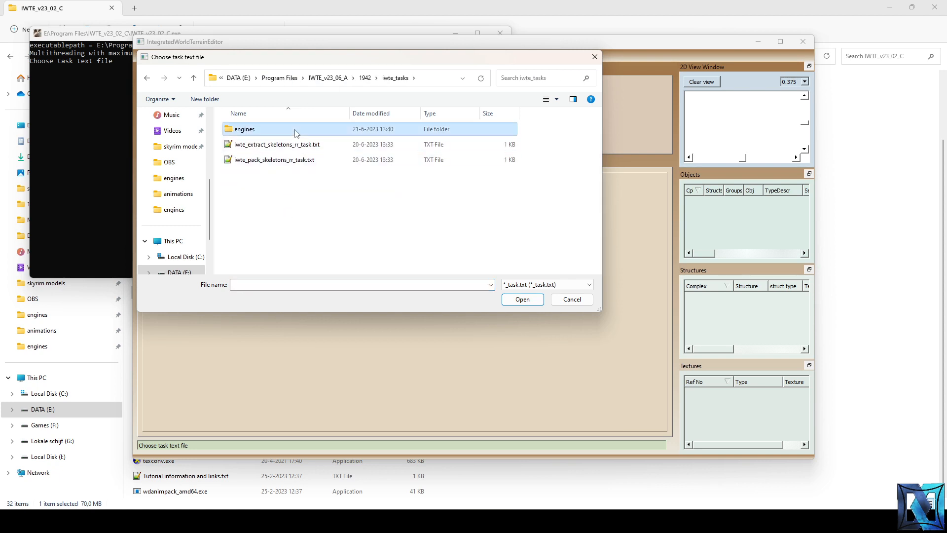
{"action": "double_click", "coordinate": [281, 130]}
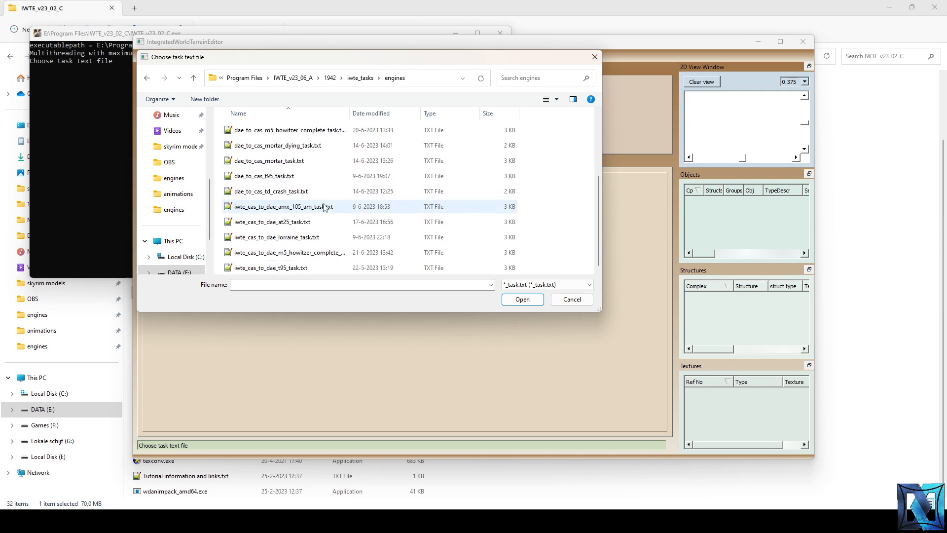
{"action": "double_click", "coordinate": [352, 255]}
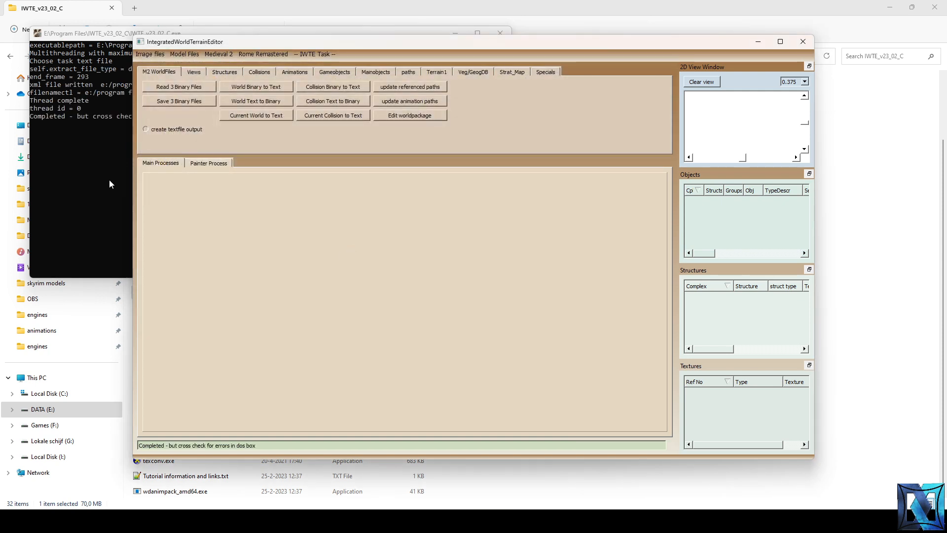
{"action": "left_click", "coordinate": [91, 132]}
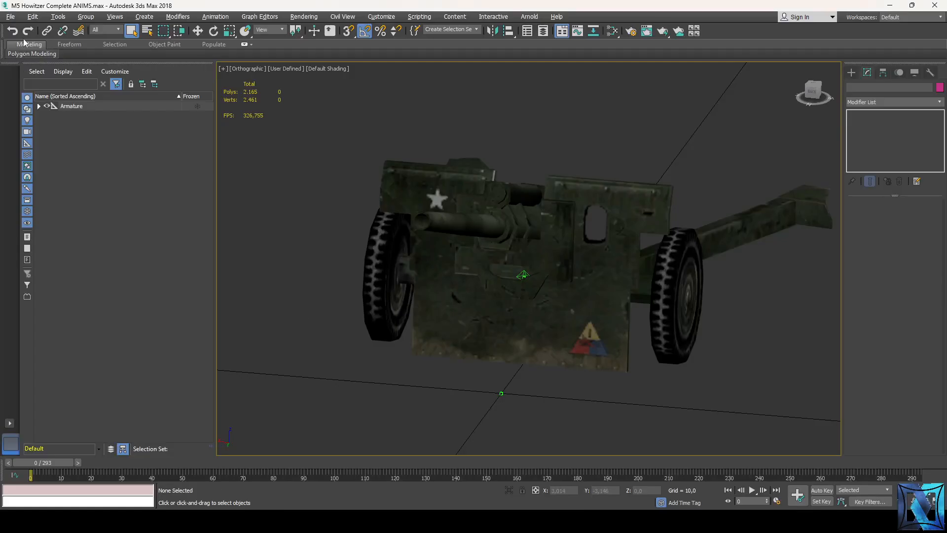
- Switch to 3ds Max and start a new empty scene, clearing all objects of the M5 howitzer scene
{"action": "left_click", "coordinate": [10, 16]}
{"action": "left_click", "coordinate": [22, 44]}
{"action": "left_click", "coordinate": [498, 275]}
{"action": "left_click", "coordinate": [11, 16]}
{"action": "mouse_move", "coordinate": [18, 34]}
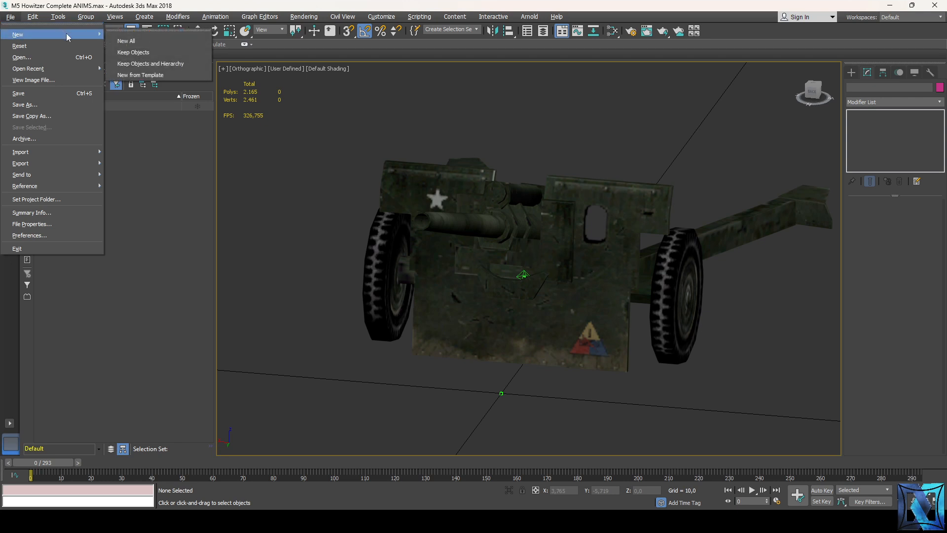
{"action": "left_click", "coordinate": [126, 35]}
- Import m5_complete_anims.dae from the howitzer folder under IWTE_v23_06_A\1942\cas_anim_to_dae and clear the selection
{"action": "left_click", "coordinate": [10, 17]}
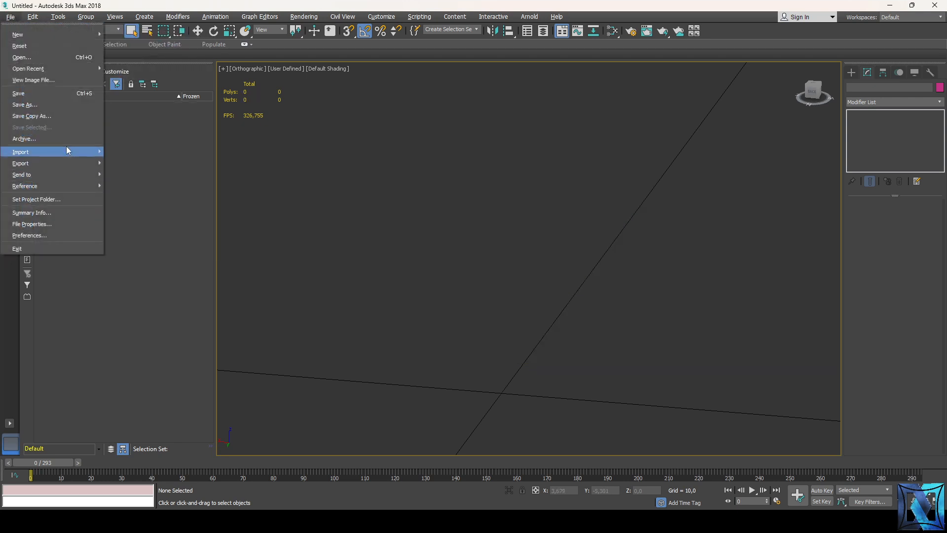
{"action": "mouse_move", "coordinate": [69, 153]}
{"action": "left_click", "coordinate": [137, 156]}
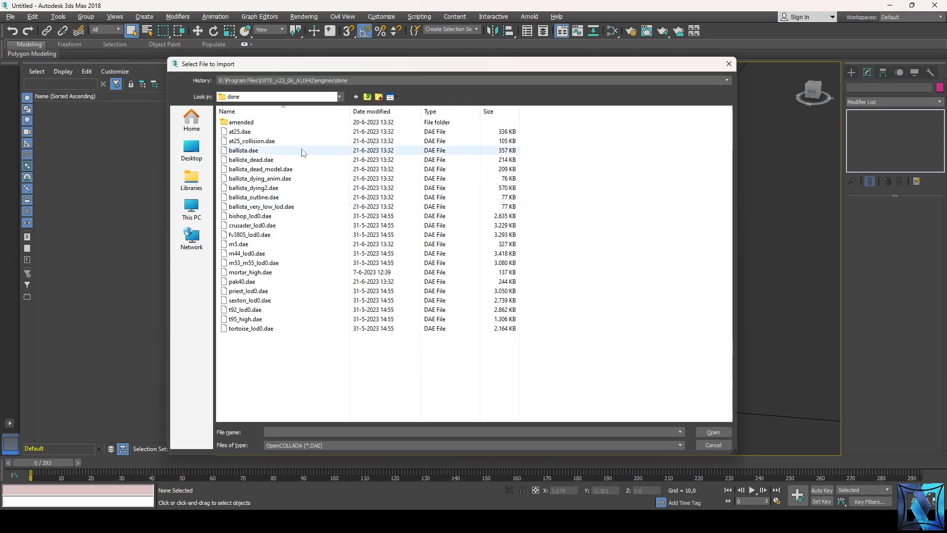
{"action": "left_click", "coordinate": [368, 97]}
{"action": "left_click", "coordinate": [368, 97]}
{"action": "left_click", "coordinate": [368, 96]}
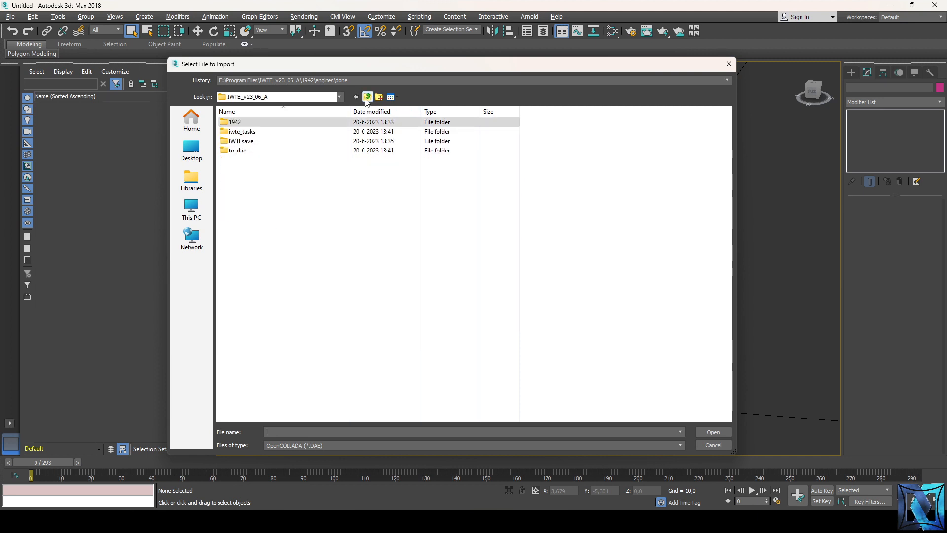
{"action": "double_click", "coordinate": [269, 124]}
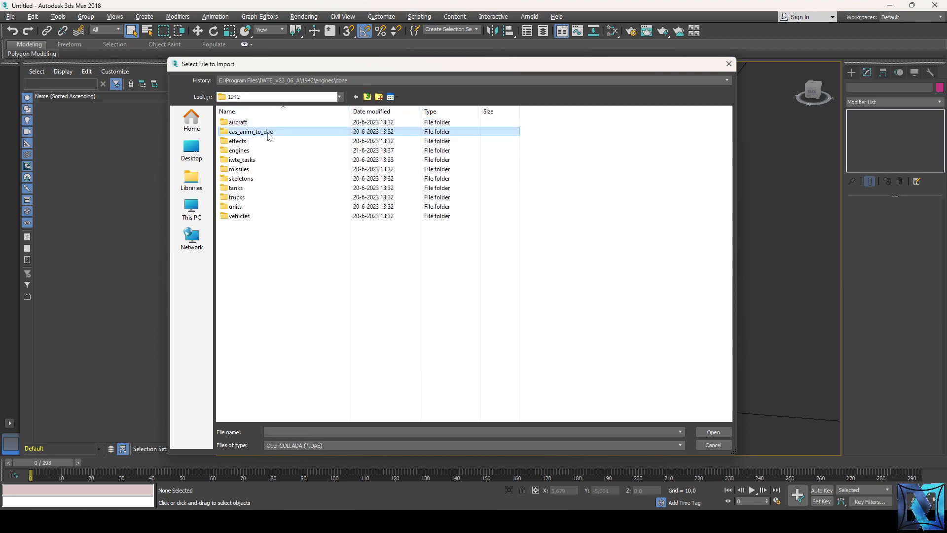
{"action": "double_click", "coordinate": [269, 130]}
{"action": "double_click", "coordinate": [269, 125]}
{"action": "double_click", "coordinate": [269, 133]}
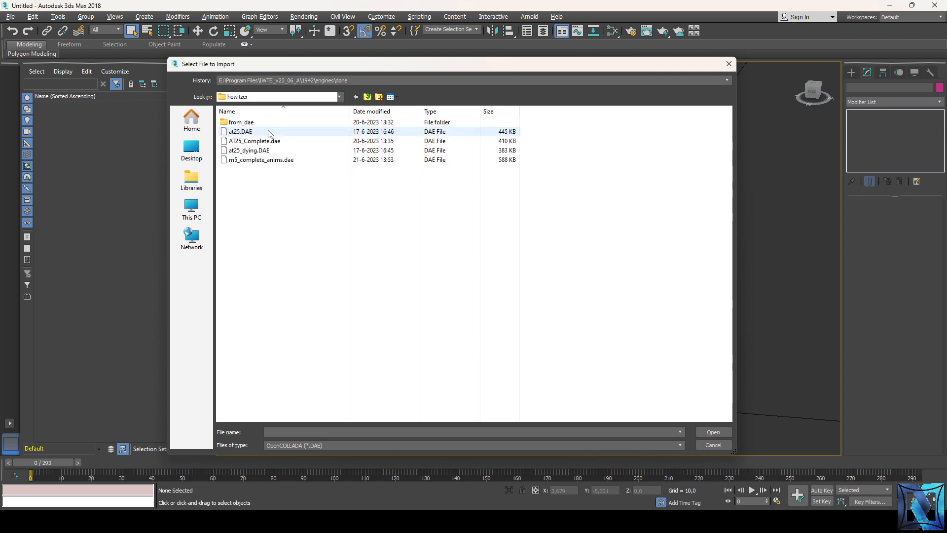
{"action": "left_click", "coordinate": [283, 162]}
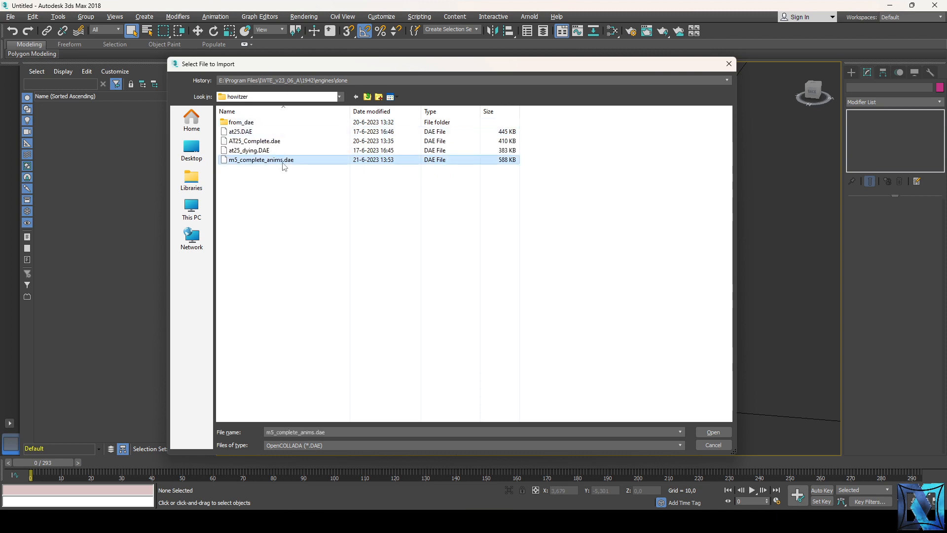
{"action": "double_click", "coordinate": [282, 162]}
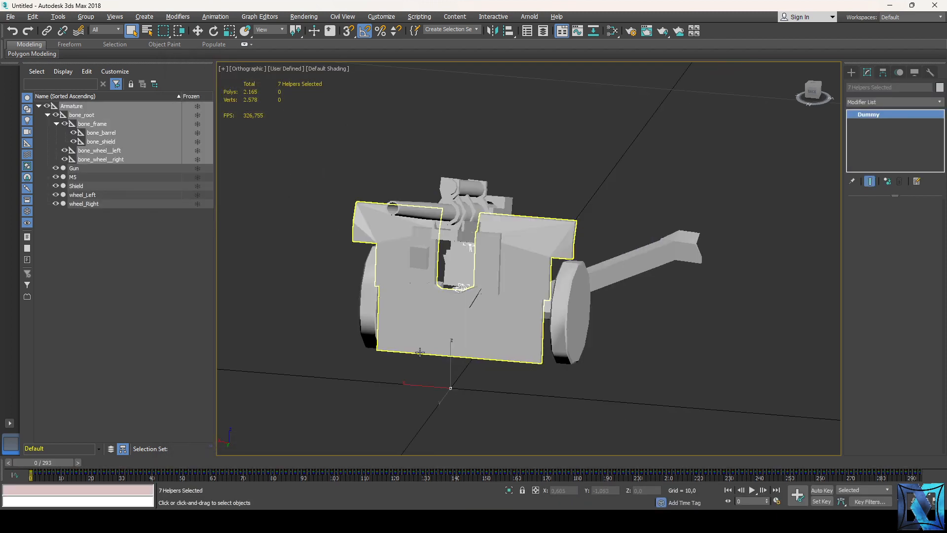
{"action": "left_click", "coordinate": [587, 256]}
- Examine the imported howitzer model from several sides and select all of its objects
{"action": "left_click_drag", "start_coordinate": [812, 91], "coordinate": [789, 94]}
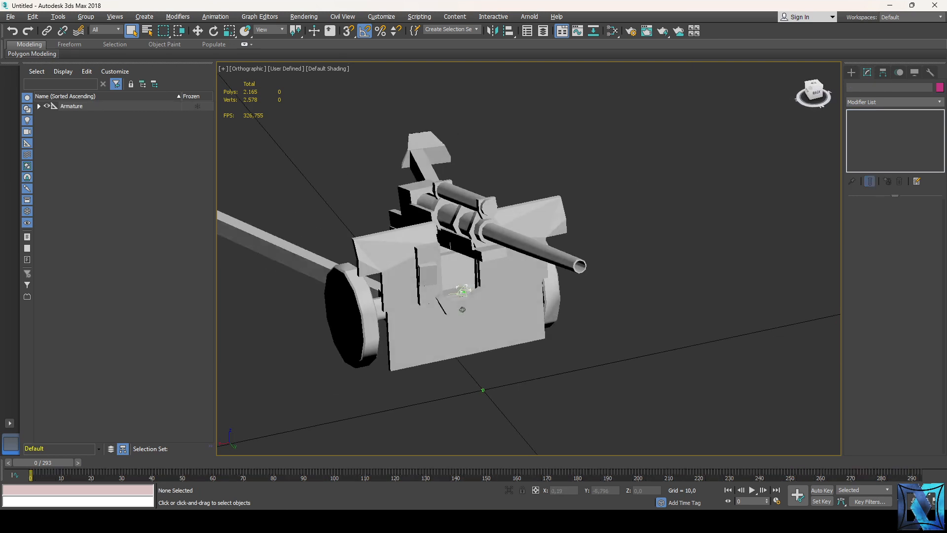
{"action": "middle_click_drag", "start_coordinate": [462, 309], "coordinate": [542, 305], "text": "alt"}
{"action": "scroll", "coordinate": [611, 315], "scroll_direction": "down", "scroll_amount": 5}
{"action": "scroll", "coordinate": [651, 301], "scroll_direction": "up", "scroll_amount": 6}
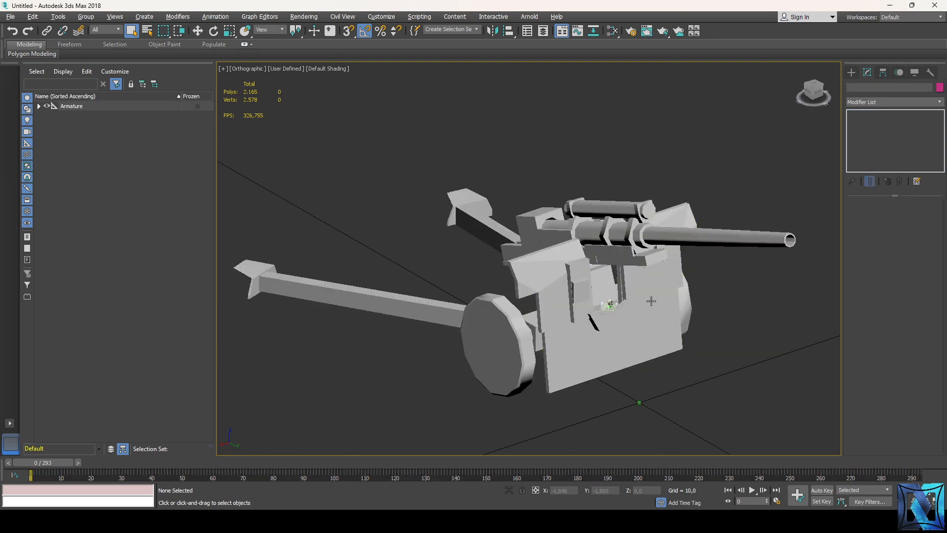
{"action": "scroll", "coordinate": [723, 255], "scroll_direction": "up", "scroll_amount": 2}
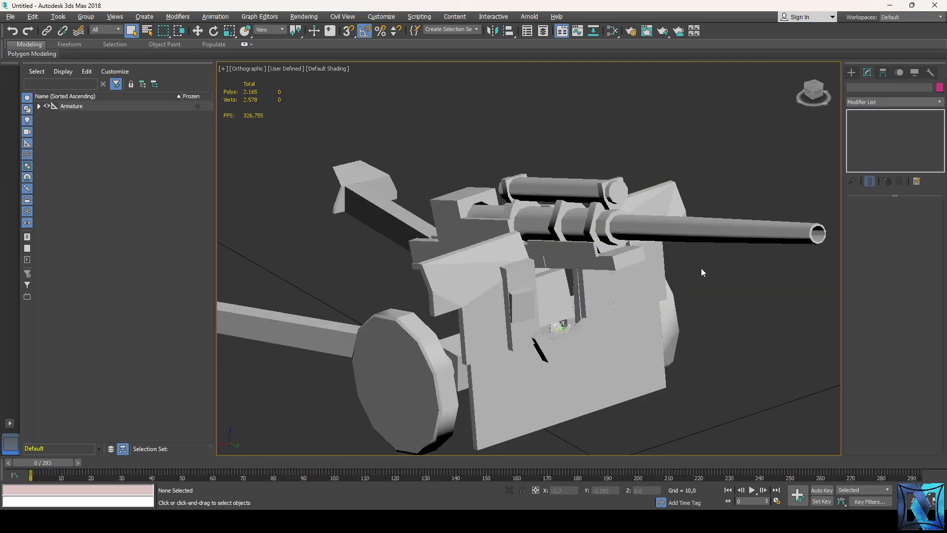
{"action": "key", "text": "ctrl+a"}
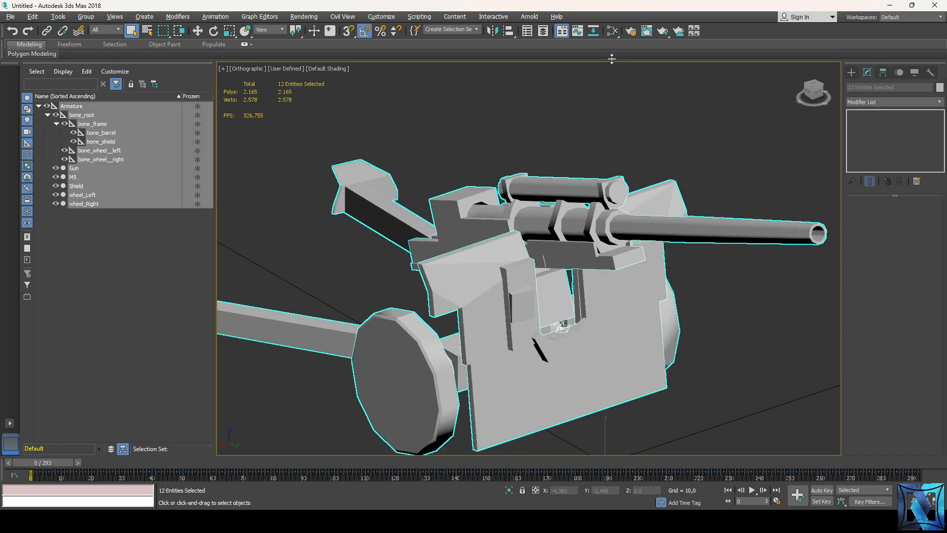
{"action": "key", "text": "ctrl+d"}
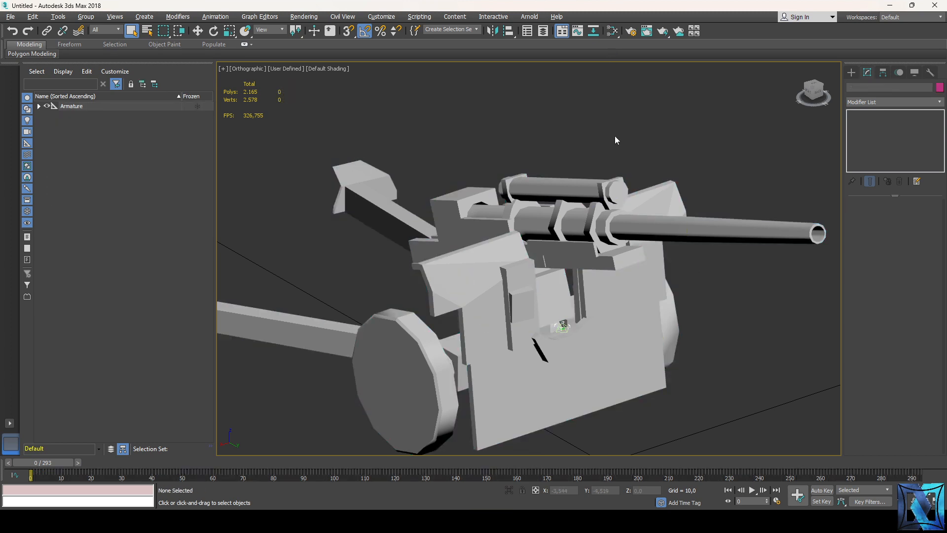
{"action": "key", "text": "ctrl+a"}
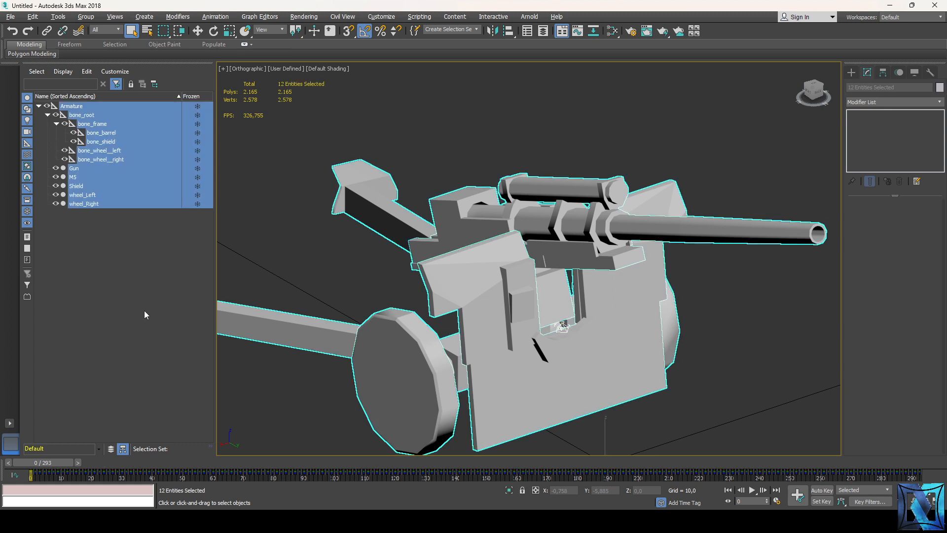
- Select bone_frame and scrub the timeline from frame 0 to frame 257 to review the howitzer's animation
{"action": "left_click", "coordinate": [144, 310]}
{"action": "left_click", "coordinate": [118, 124]}
{"action": "key", "text": "w"}
{"action": "left_click_drag", "start_coordinate": [813, 92], "coordinate": [765, 168]}
{"action": "scroll", "coordinate": [582, 365], "scroll_direction": "up", "scroll_amount": 2}
{"action": "scroll", "coordinate": [634, 348], "scroll_direction": "down", "scroll_amount": 4}
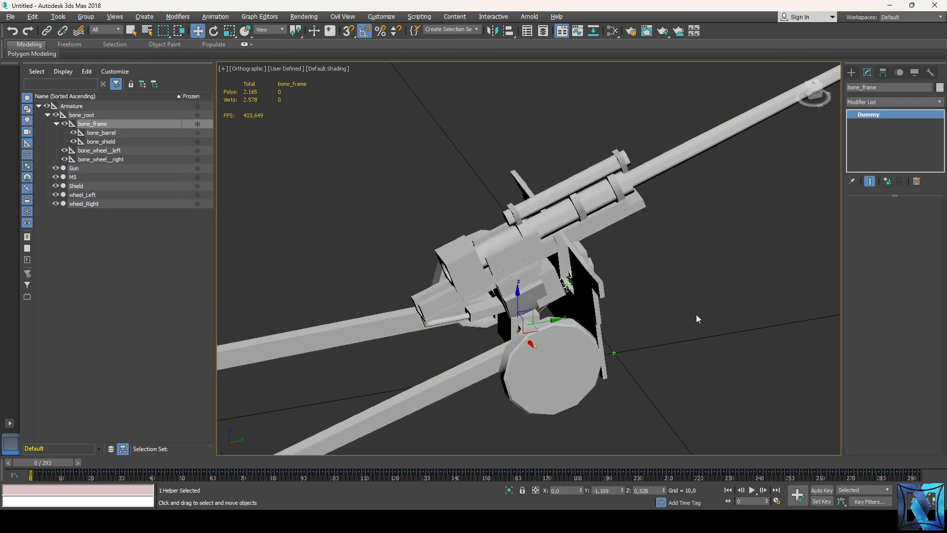
{"action": "left_click_drag", "start_coordinate": [829, 100], "coordinate": [756, 162]}
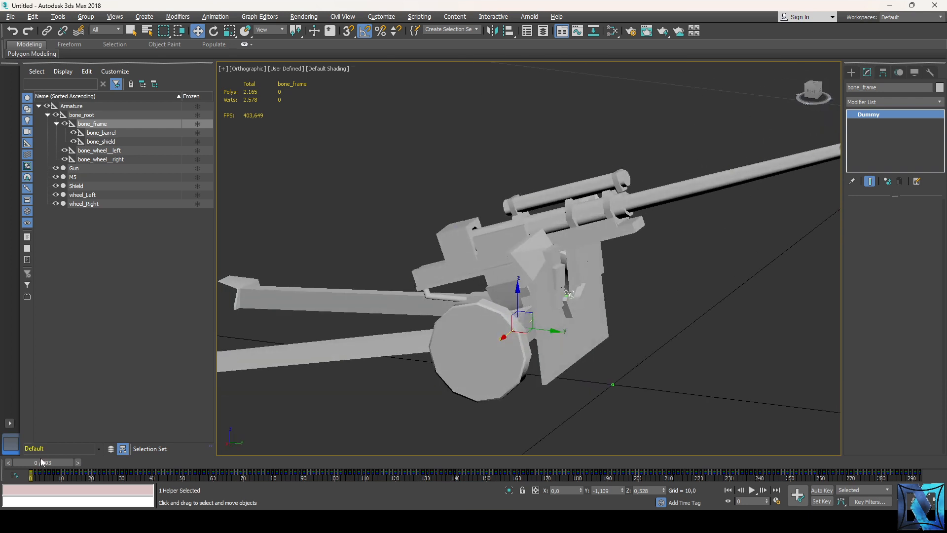
{"action": "left_click_drag", "start_coordinate": [46, 466], "coordinate": [808, 471]}
- Set the scene's playback frame rate to a custom 20 FPS in the time configuration
{"action": "key", "text": "w"}
{"action": "left_click", "coordinate": [777, 500]}
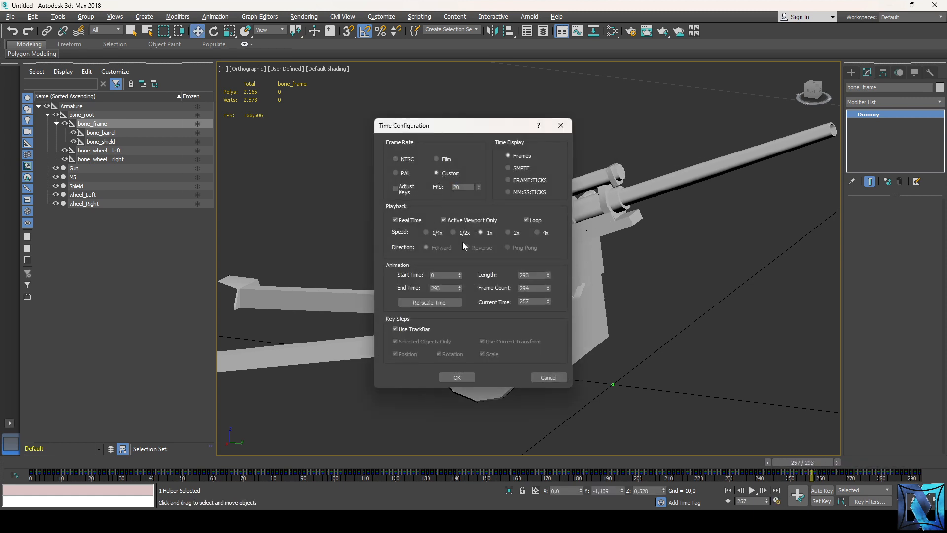
{"action": "left_click", "coordinate": [456, 376]}
{"action": "left_click", "coordinate": [777, 500]}
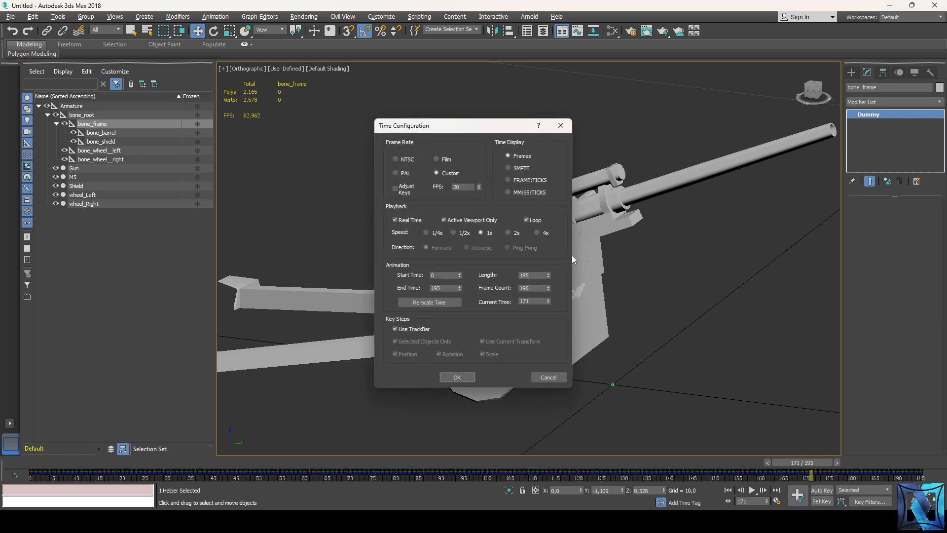
{"action": "type", "text": "293"}
{"action": "key", "text": "Return"}
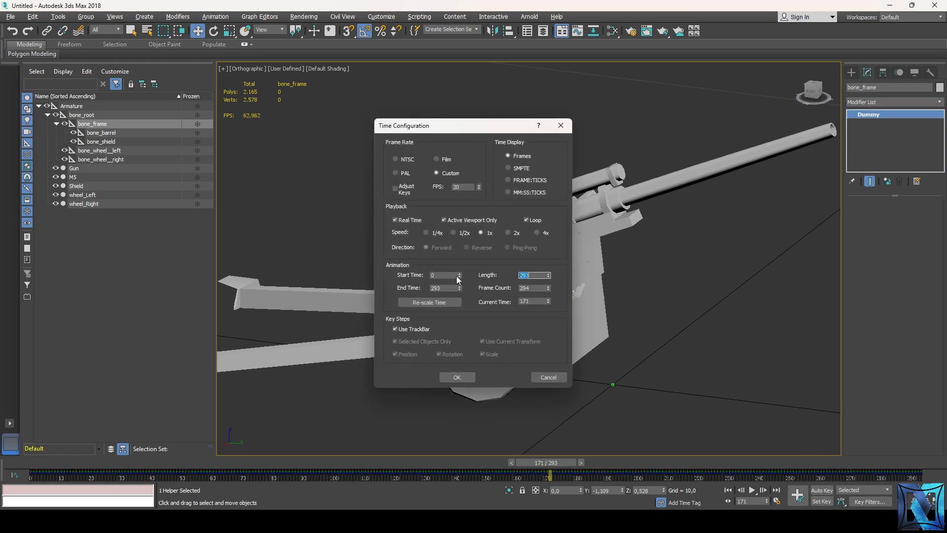
{"action": "left_click", "coordinate": [561, 125]}
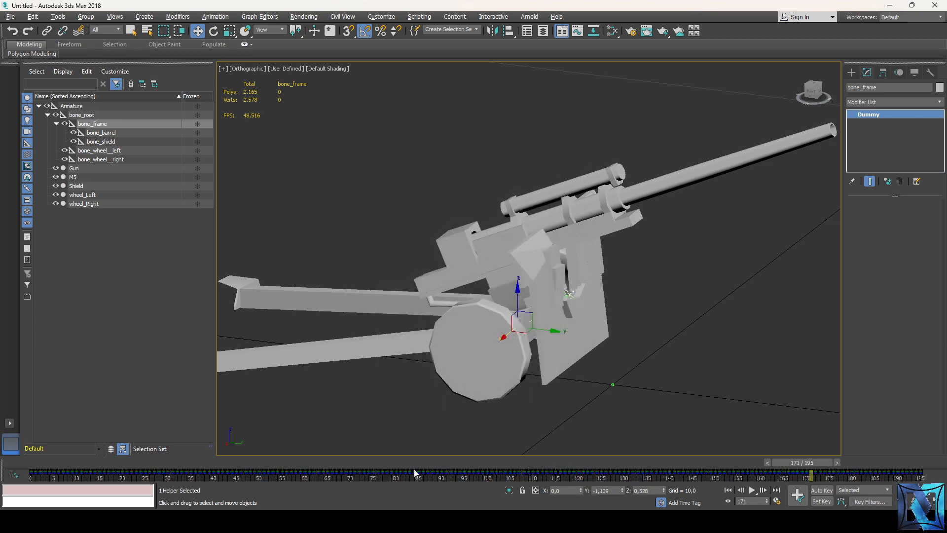
- Set the animation length to 293 frames in the time configuration and return the time slider to frame 0
{"action": "left_click_drag", "start_coordinate": [765, 467], "coordinate": [913, 439]}
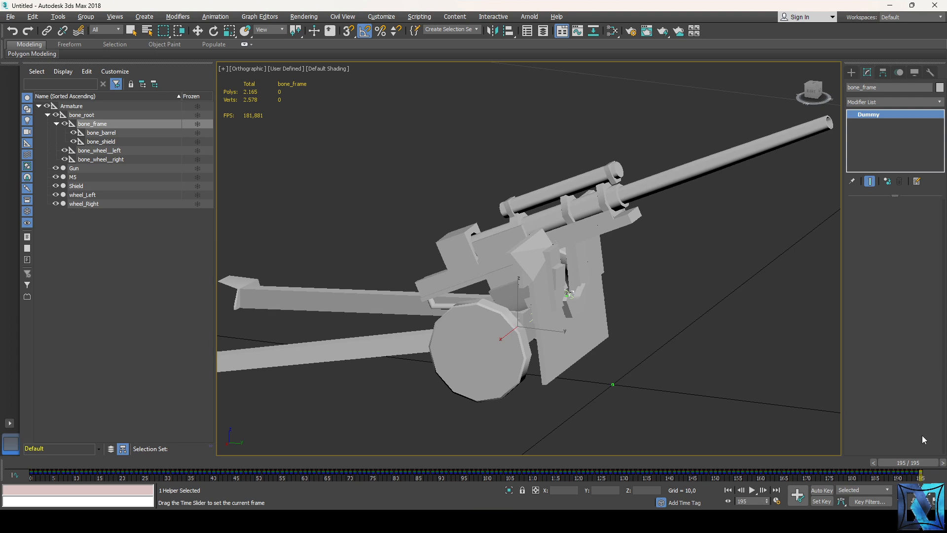
{"action": "left_click", "coordinate": [777, 501]}
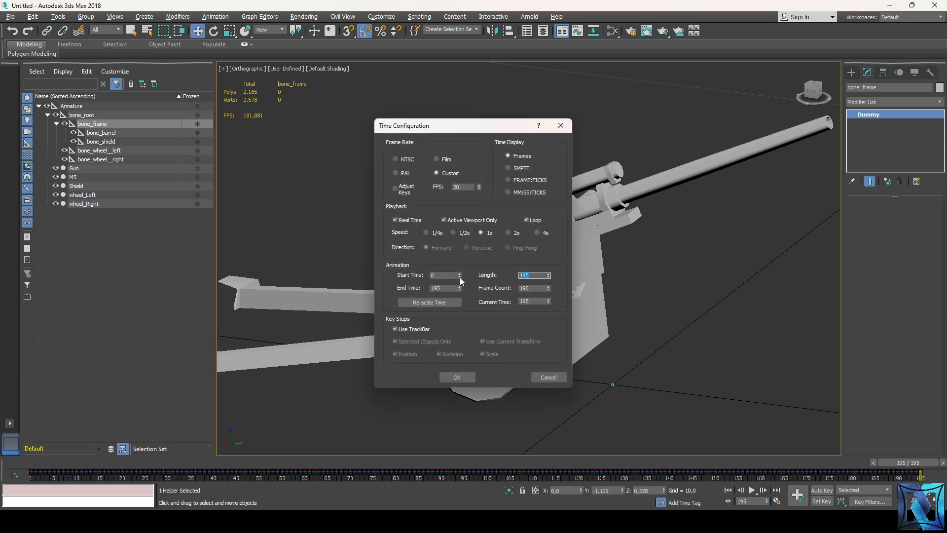
{"action": "left_click", "coordinate": [450, 376]}
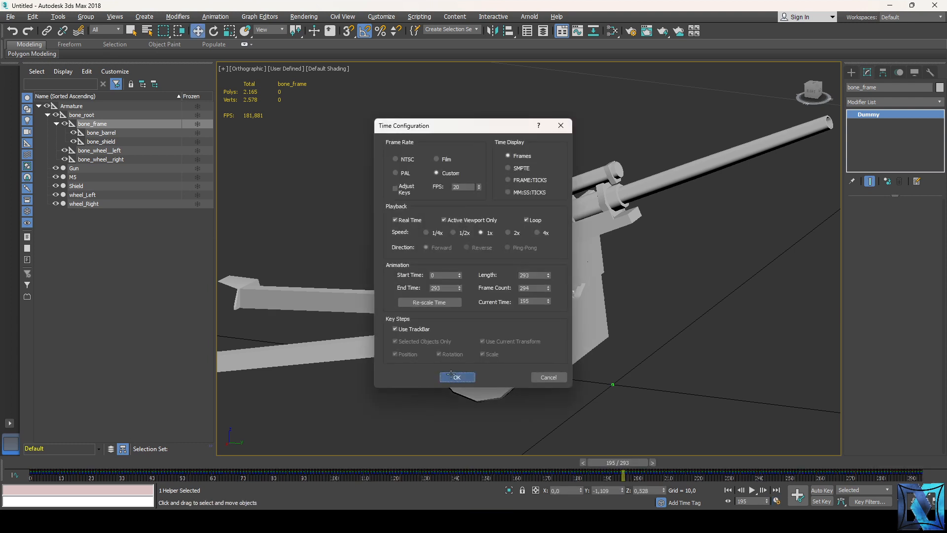
{"action": "left_click_drag", "start_coordinate": [620, 467], "coordinate": [31, 475]}
{"action": "key", "text": "w"}
- Assign the M5 Howitzer material to all scene objects, clear the selection and inspect the textured howitzer
{"action": "key", "text": "ctrl+a"}
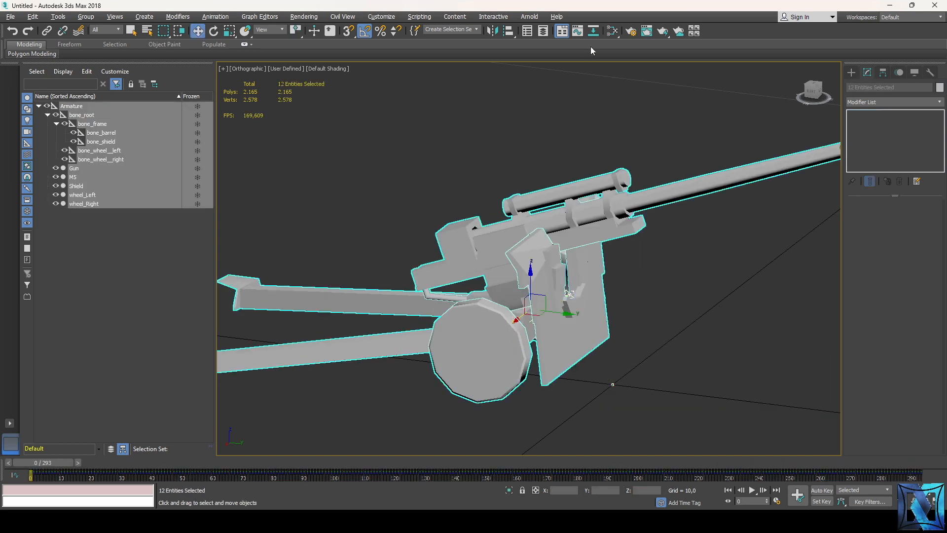
{"action": "left_click", "coordinate": [612, 32]}
{"action": "left_click", "coordinate": [48, 30]}
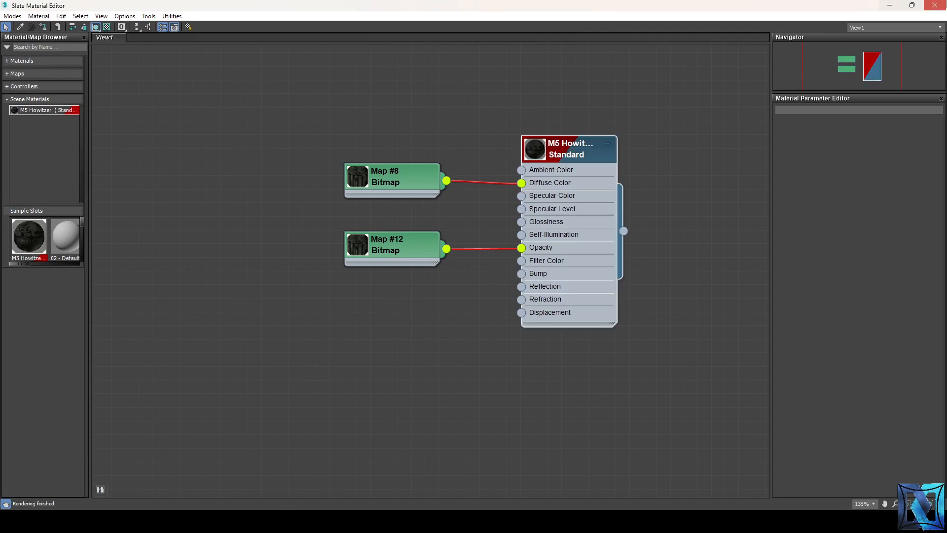
{"action": "left_click", "coordinate": [934, 5]}
{"action": "left_click", "coordinate": [733, 283]}
{"action": "key", "text": "z"}
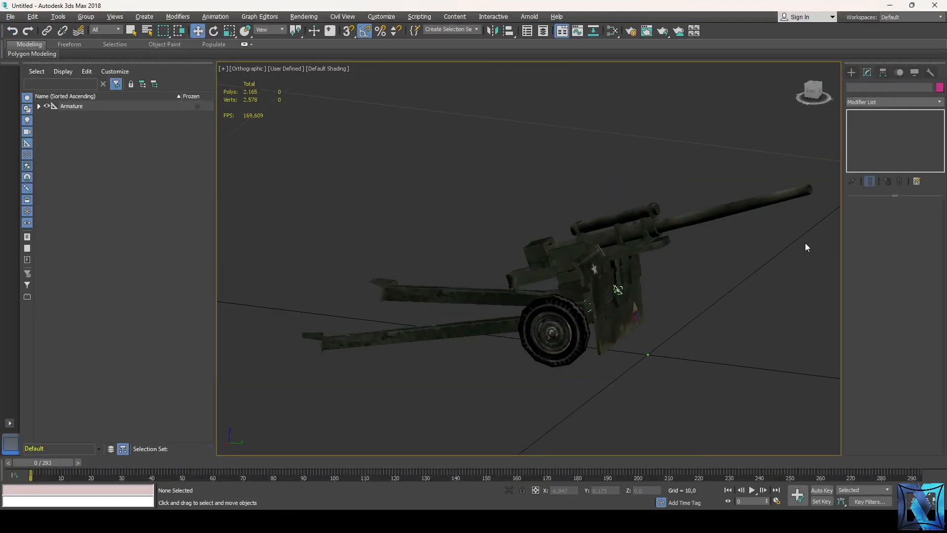
{"action": "left_click_drag", "start_coordinate": [813, 88], "coordinate": [830, 98]}
{"action": "middle_click_drag", "start_coordinate": [558, 302], "coordinate": [547, 299], "text": "alt"}
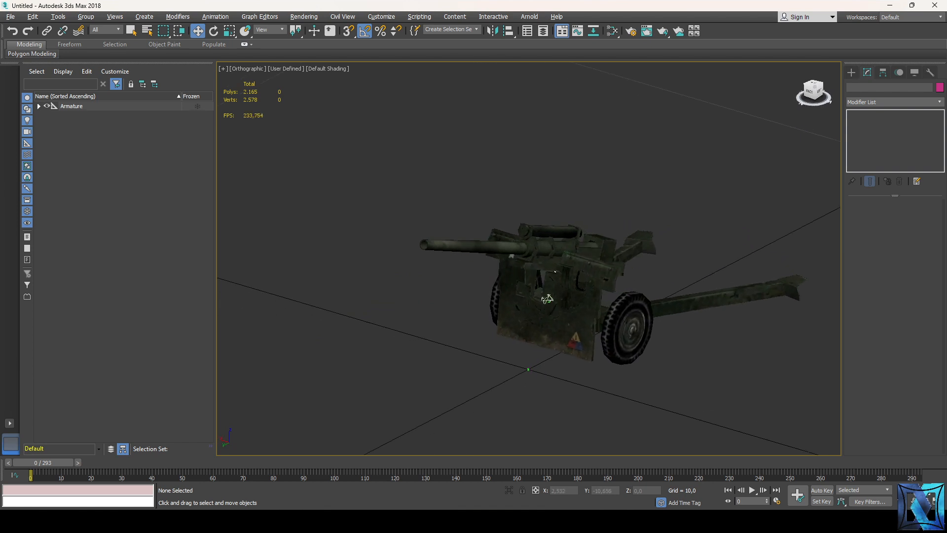
{"action": "scroll", "coordinate": [653, 256], "scroll_direction": "up", "scroll_amount": 5}
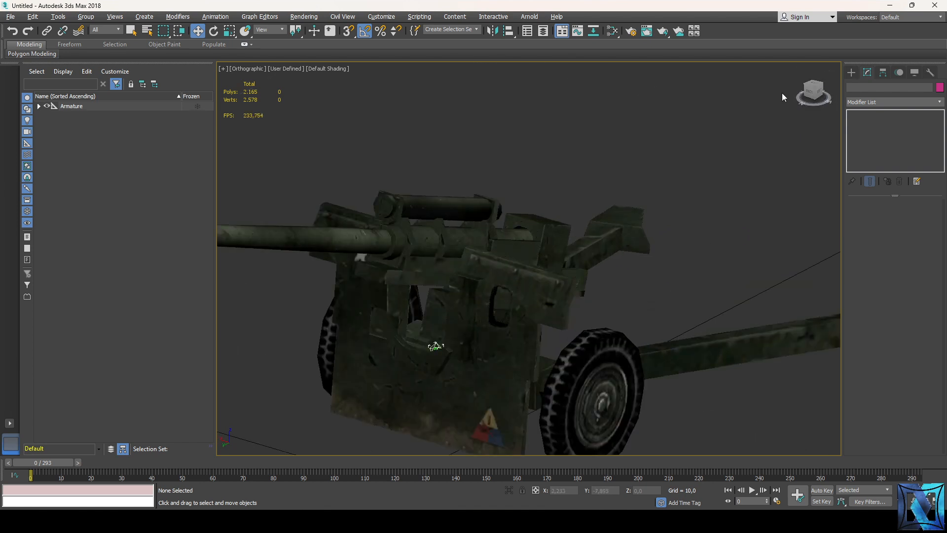
- Expand the Armature and bone_root hierarchies, select bone_frame and examine the howitzer around that bone from several angles
{"action": "mouse_move", "coordinate": [813, 90]}
{"action": "left_mouse_down"}
{"action": "mouse_move", "coordinate": [793, 85]}
{"action": "mouse_move", "coordinate": [804, 91]}
{"action": "left_mouse_up"}
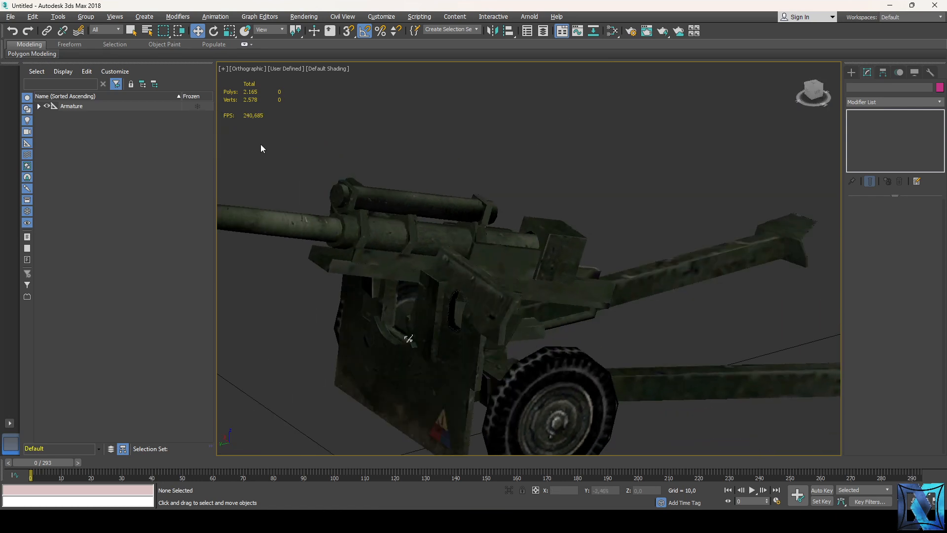
{"action": "left_click", "coordinate": [38, 106]}
{"action": "left_click", "coordinate": [94, 117]}
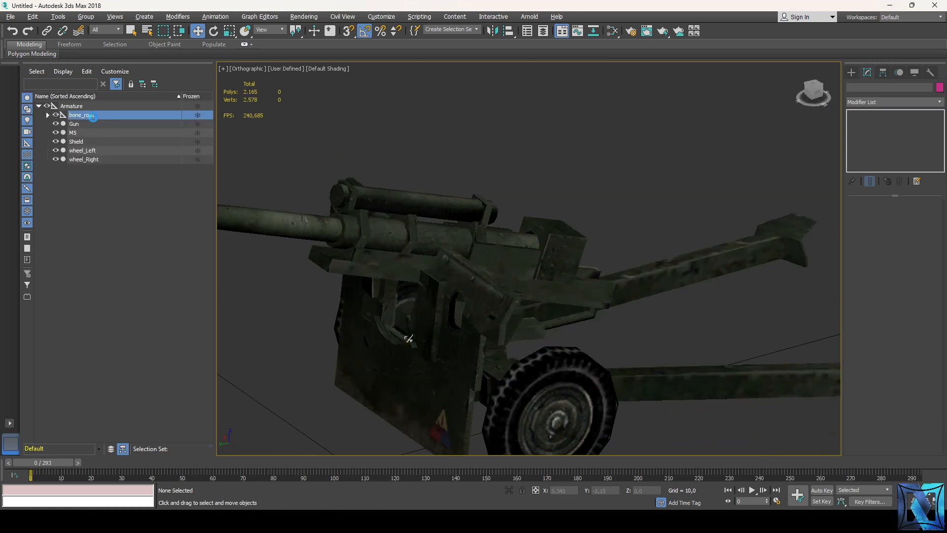
{"action": "scroll", "coordinate": [562, 207], "scroll_direction": "down", "scroll_amount": 2}
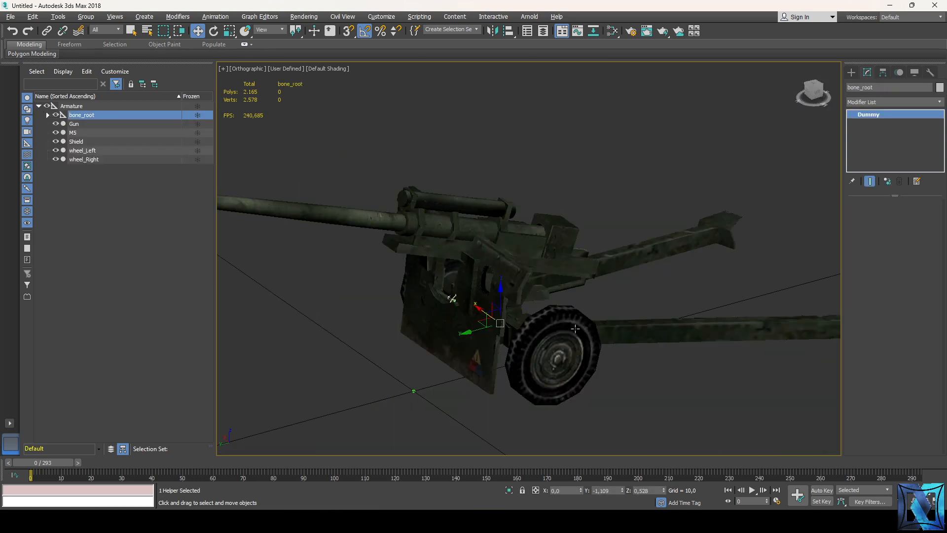
{"action": "left_click", "coordinate": [48, 115]}
{"action": "left_click", "coordinate": [93, 124]}
{"action": "left_click_drag", "start_coordinate": [812, 94], "coordinate": [809, 97]}
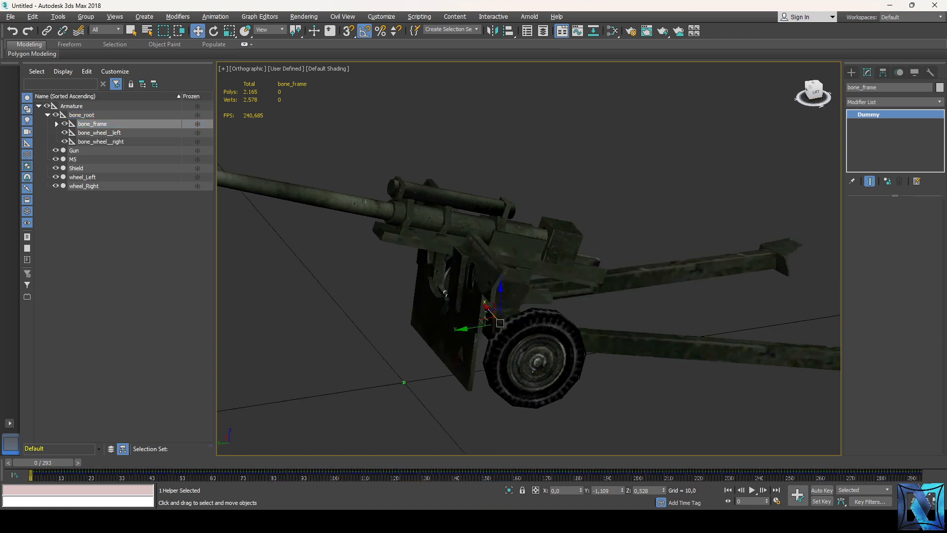
{"action": "middle_click_drag", "start_coordinate": [444, 293], "coordinate": [452, 281], "text": "alt"}
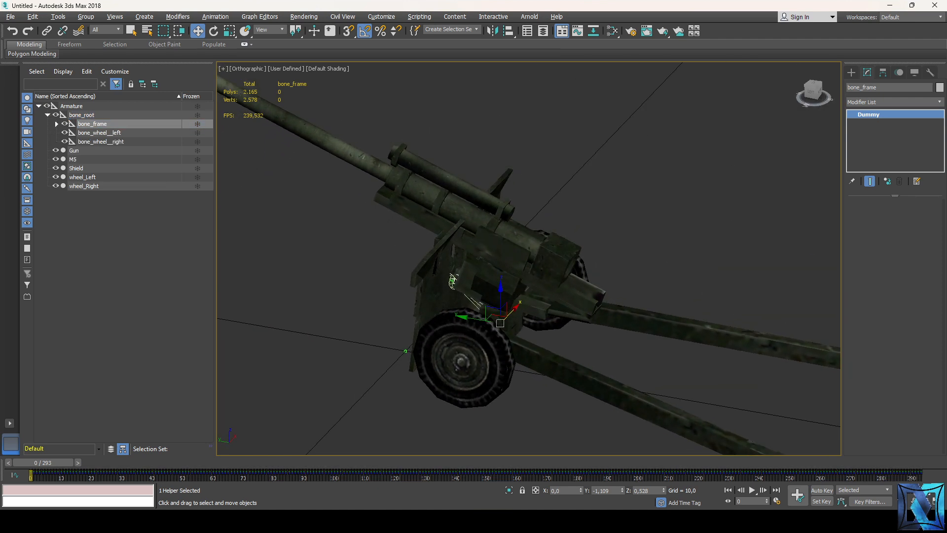
{"action": "left_click", "coordinate": [822, 491]}
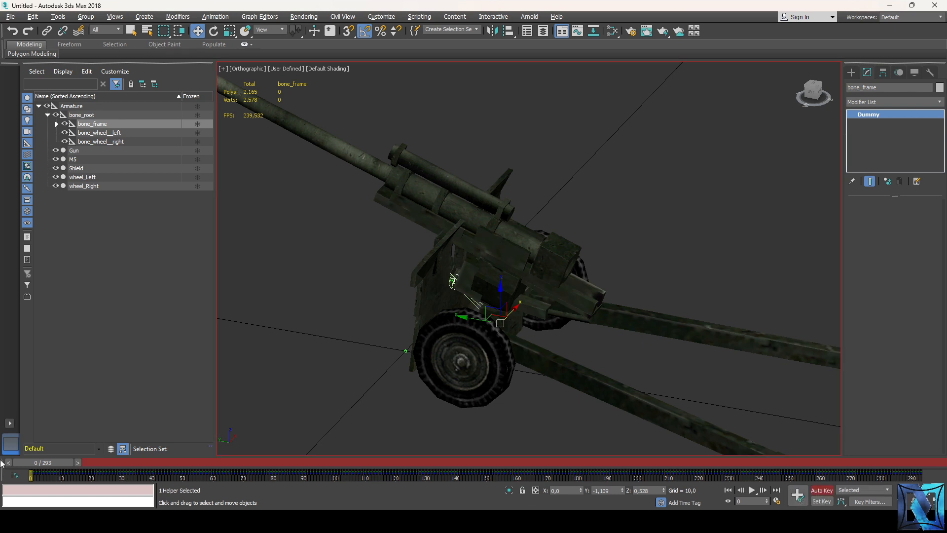
{"action": "left_click", "coordinate": [816, 491]}
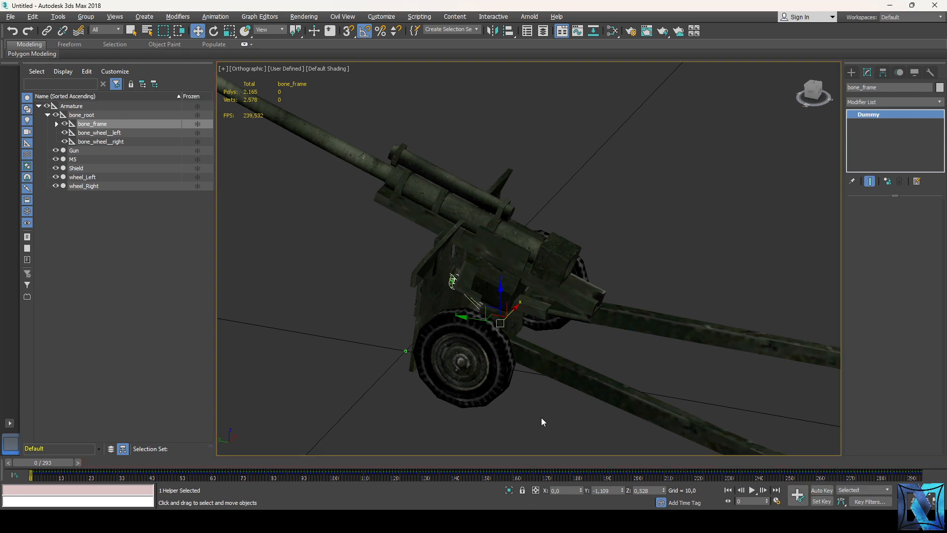
{"action": "scroll", "coordinate": [493, 356], "scroll_direction": "up", "scroll_amount": 3}
{"action": "middle_click_drag", "start_coordinate": [451, 276], "coordinate": [578, 254], "text": "alt"}
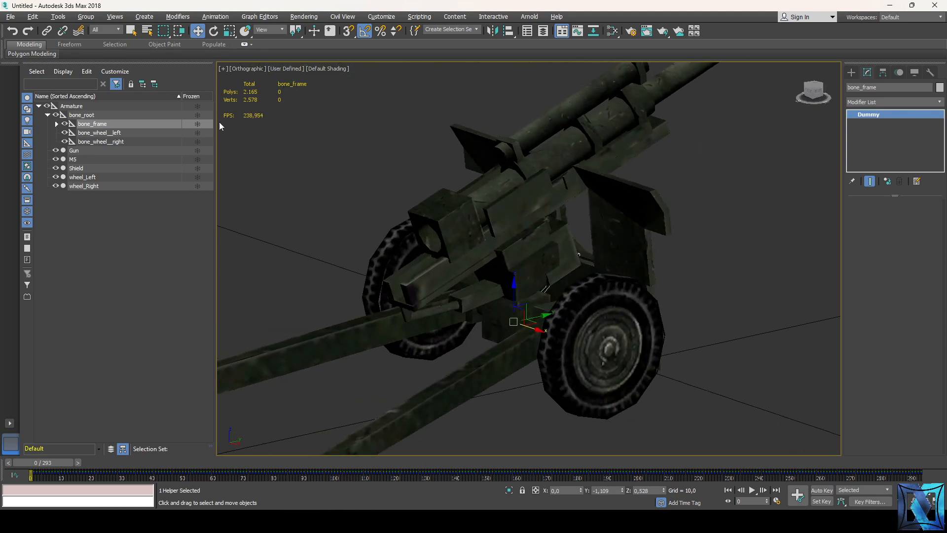
- Expand bone_frame, select bone_barrel, lower it to about Z 0,908 and shift it sideways to about X 0,042
{"action": "left_click", "coordinate": [56, 124]}
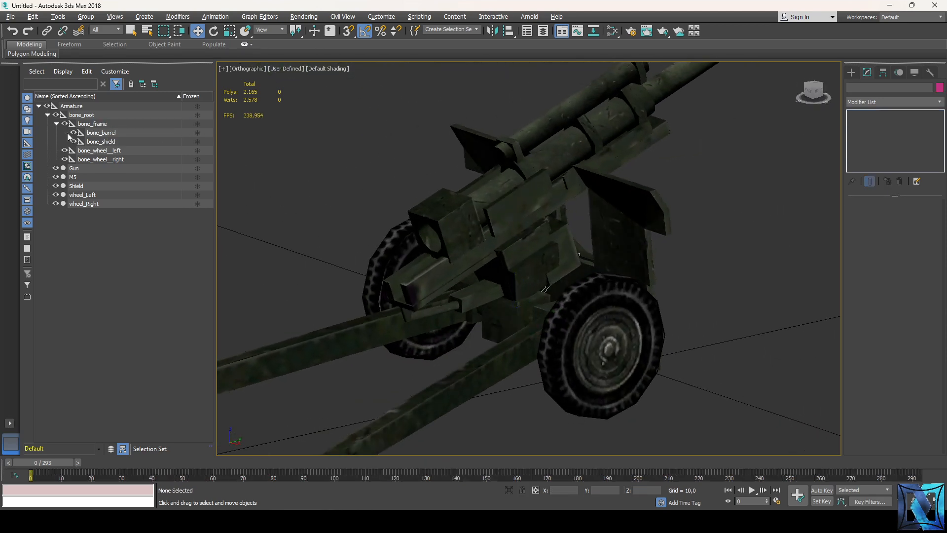
{"action": "left_click", "coordinate": [98, 133]}
{"action": "left_click_drag", "start_coordinate": [549, 186], "coordinate": [543, 243]}
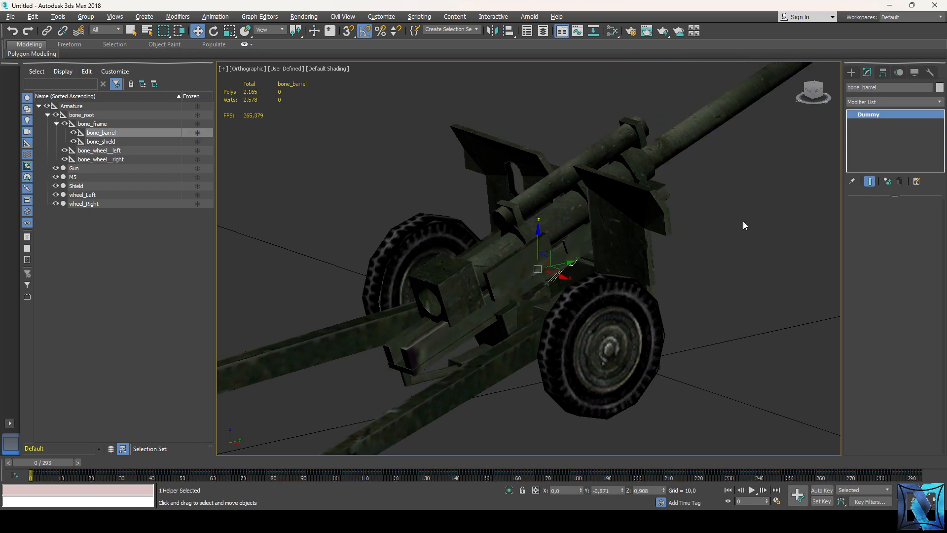
{"action": "left_click_drag", "start_coordinate": [815, 91], "coordinate": [905, 98]}
{"action": "middle_click_drag", "start_coordinate": [451, 331], "coordinate": [551, 312], "text": "alt"}
{"action": "left_click_drag", "start_coordinate": [539, 275], "coordinate": [533, 275]}
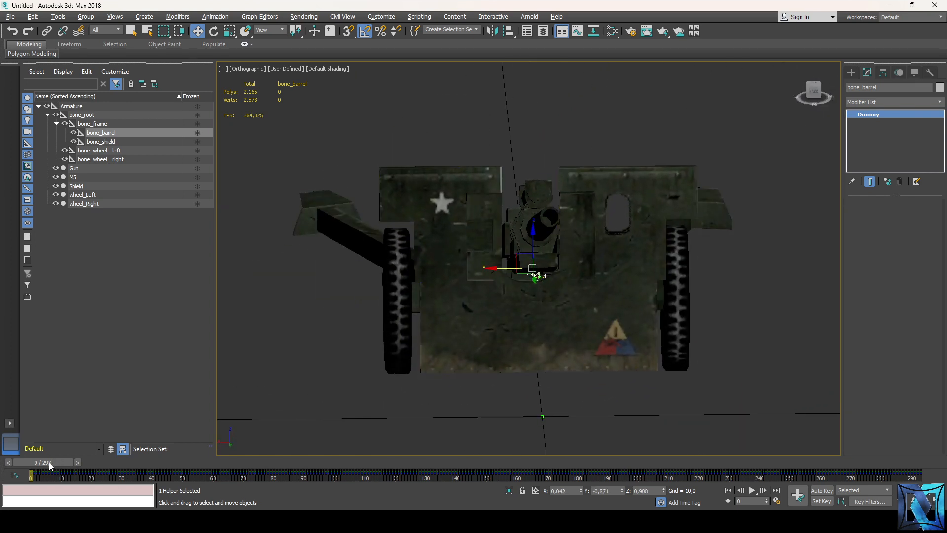
- Save the scene as M5 Howitzer Complete ANIMS.max in the animations folder, replacing the existing file
{"action": "mouse_move", "coordinate": [48, 463]}
{"action": "left_mouse_down"}
{"action": "mouse_move", "coordinate": [930, 423]}
{"action": "mouse_move", "coordinate": [48, 463]}
{"action": "left_mouse_up"}
{"action": "key", "text": "w"}
{"action": "key", "text": "ctrl+s"}
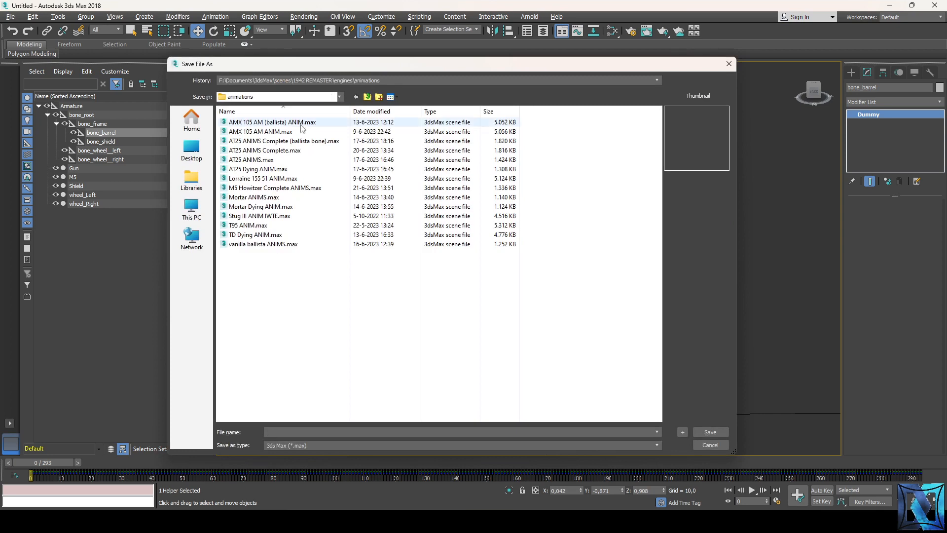
{"action": "double_click", "coordinate": [302, 192]}
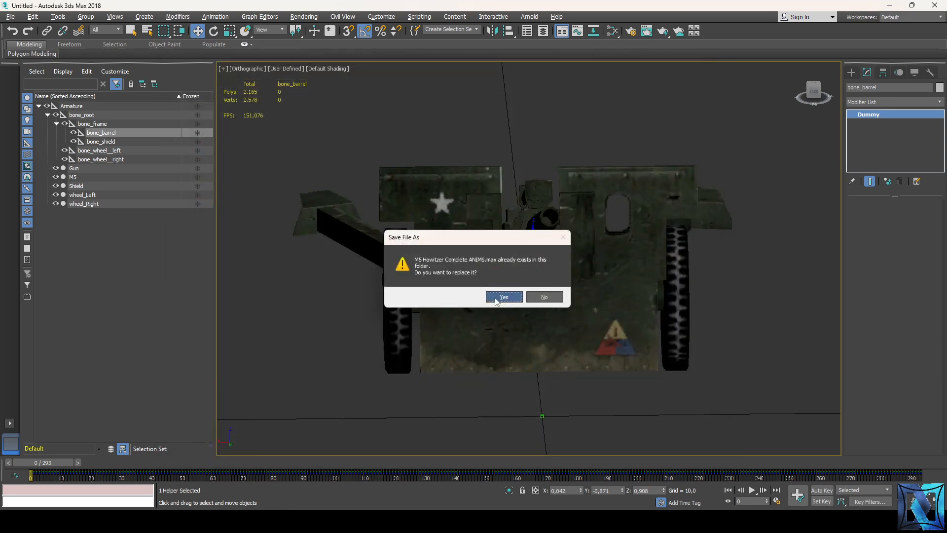
{"action": "left_click", "coordinate": [496, 298]}
- Open the recently used scene M5 Howitzer.max
{"action": "left_click", "coordinate": [10, 17]}
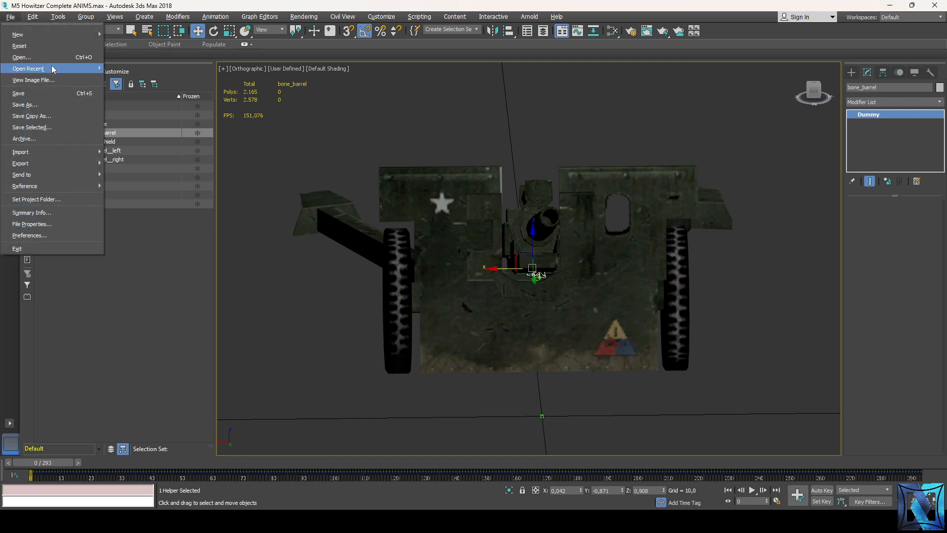
{"action": "mouse_move", "coordinate": [51, 66]}
{"action": "left_click", "coordinate": [331, 95]}
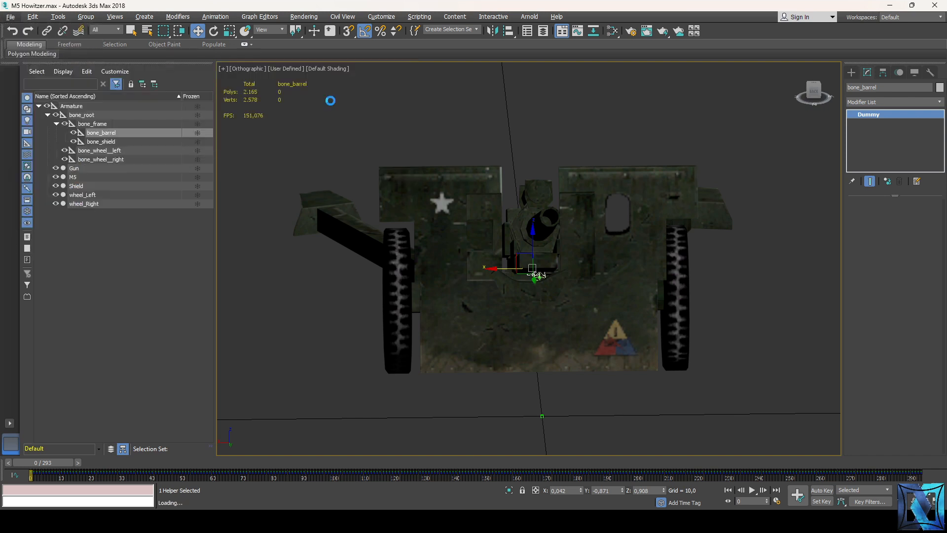
{"action": "left_click", "coordinate": [814, 103]}
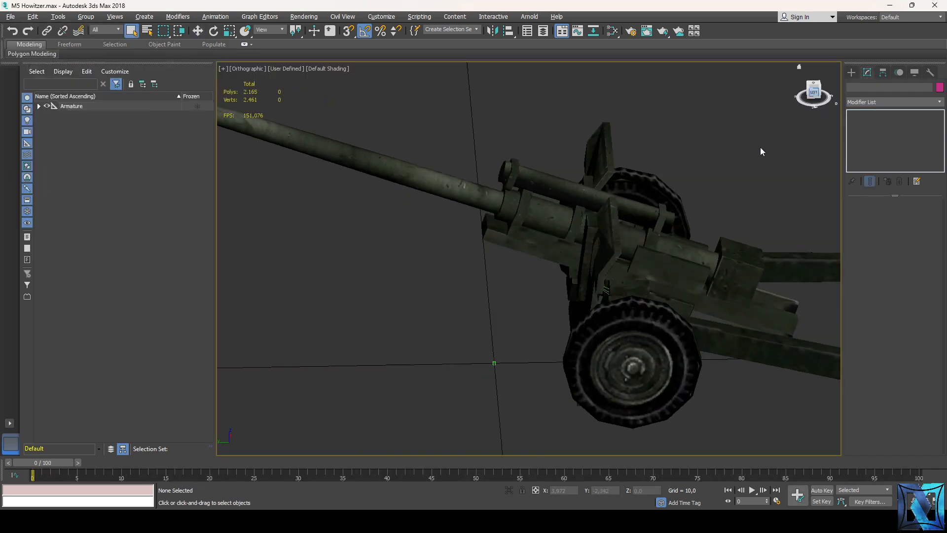
- Expand the full Armature hierarchy, select bone_frame with the Move tool and inspect its placement on the howitzer
{"action": "key", "text": "ctrl+a"}
{"action": "left_click", "coordinate": [133, 302]}
{"action": "left_click", "coordinate": [95, 123]}
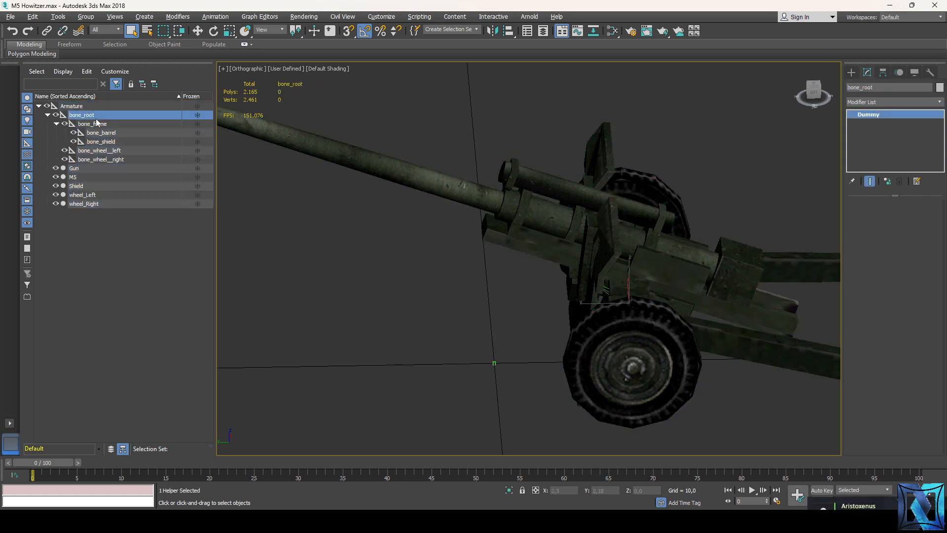
{"action": "key", "text": "w"}
{"action": "scroll", "coordinate": [286, 276], "scroll_direction": "down", "scroll_amount": 2}
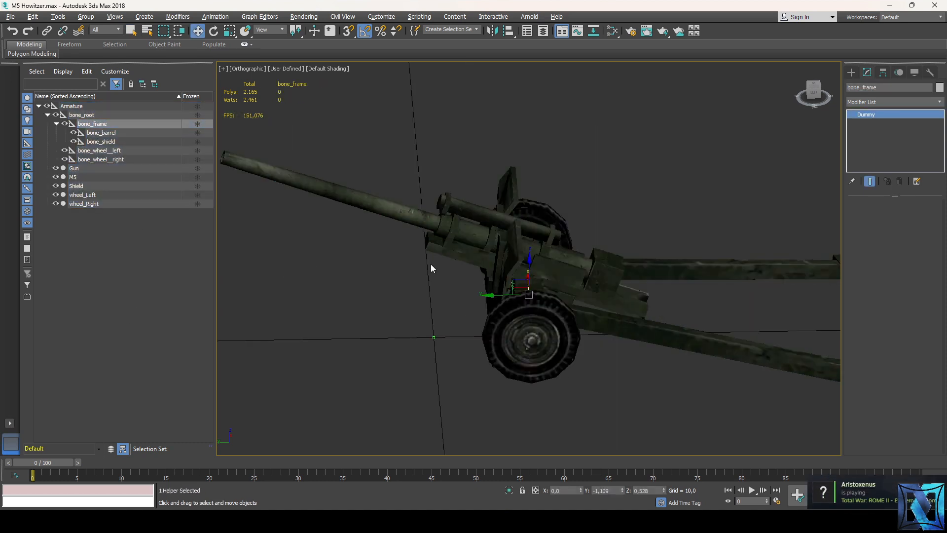
{"action": "scroll", "coordinate": [567, 264], "scroll_direction": "up", "scroll_amount": 2}
{"action": "scroll", "coordinate": [680, 209], "scroll_direction": "up", "scroll_amount": 2}
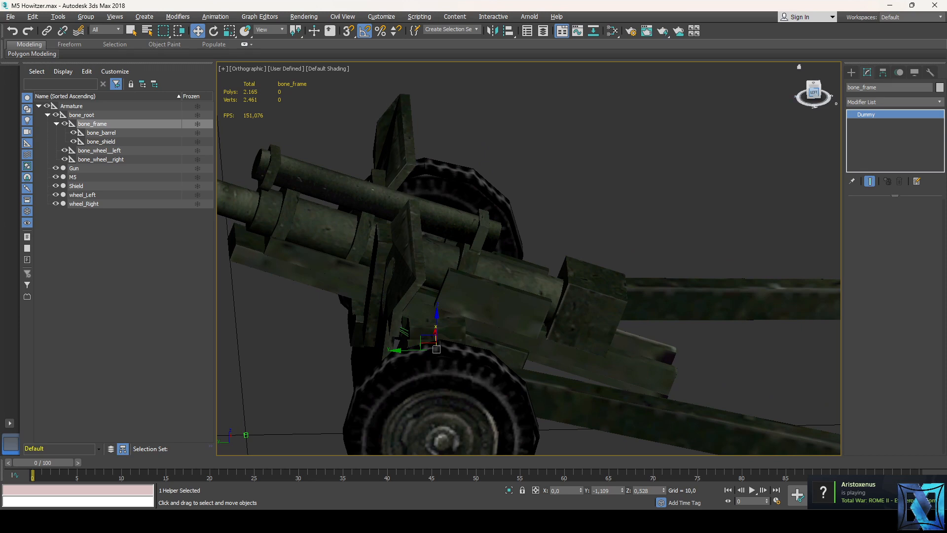
{"action": "left_click_drag", "start_coordinate": [810, 94], "coordinate": [831, 95]}
{"action": "middle_click_drag", "start_coordinate": [457, 148], "coordinate": [533, 149], "text": "alt"}
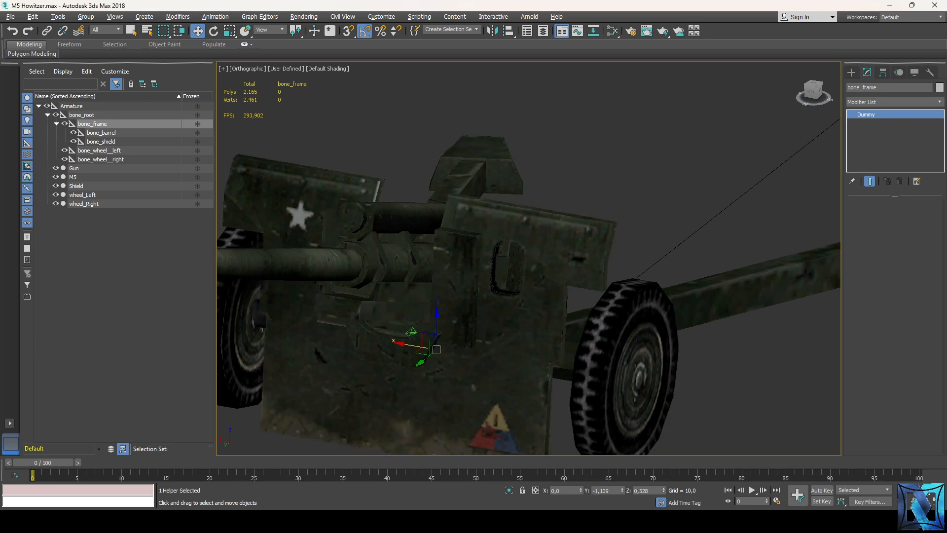
- Switch to Notepad++, create a new document and start the bone position notes with the line "frame = x y z"
{"action": "left_click", "coordinate": [186, 469]}
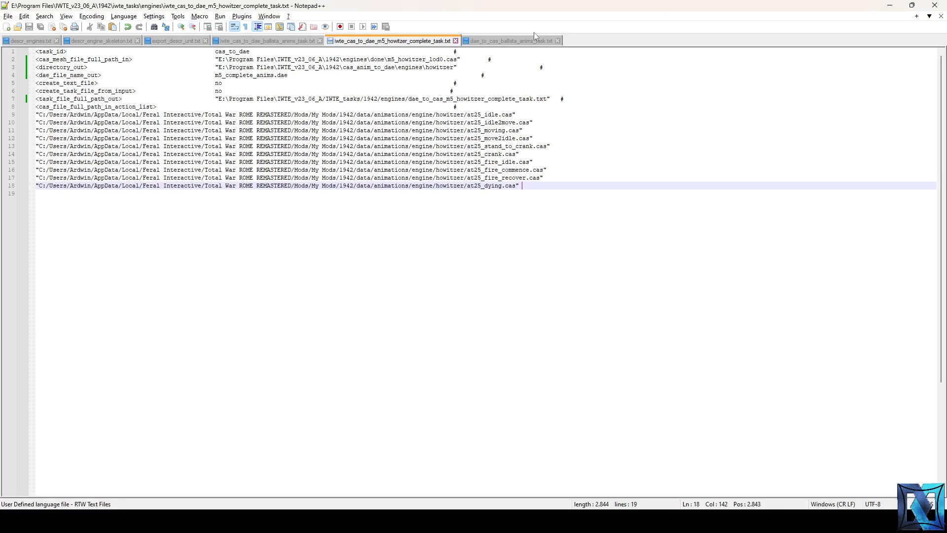
{"action": "key", "text": "ctrl+n"}
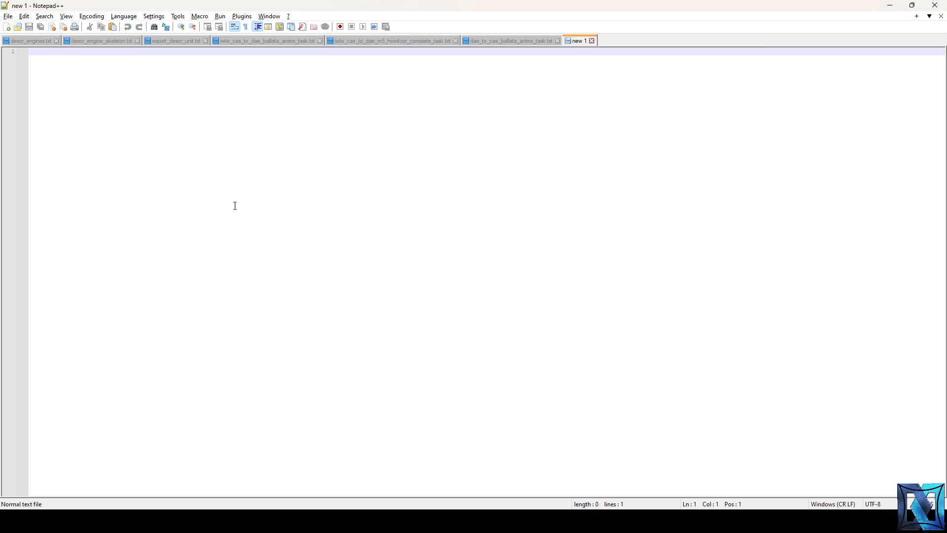
{"action": "type", "text": "#"}
{"action": "key", "text": "alt+Tab"}
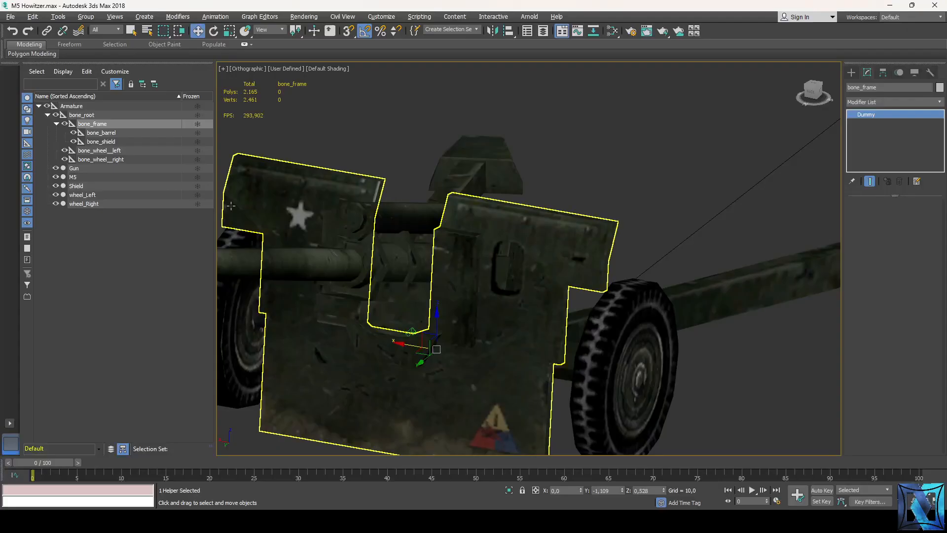
{"action": "key", "text": "alt+Tab"}
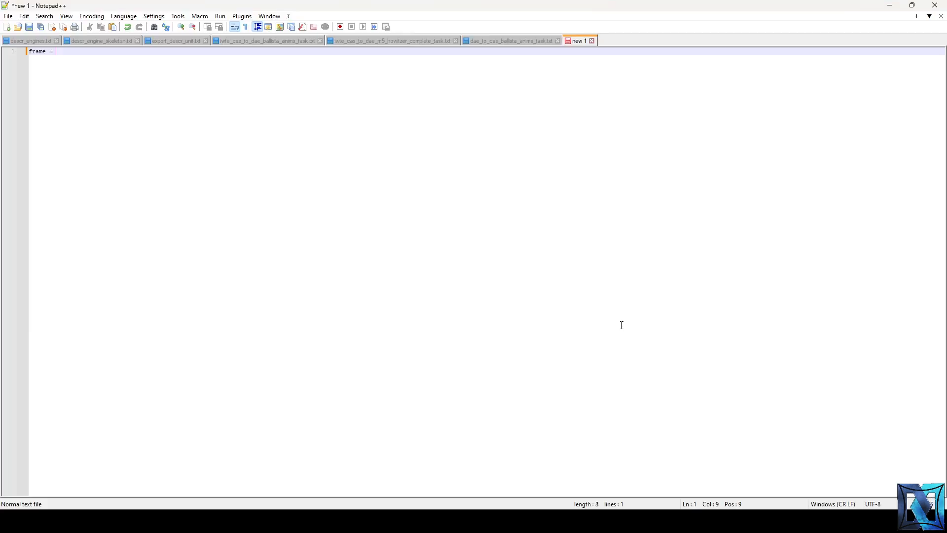
{"action": "type", "text": "x"}
{"action": "key", "text": "alt+Tab"}
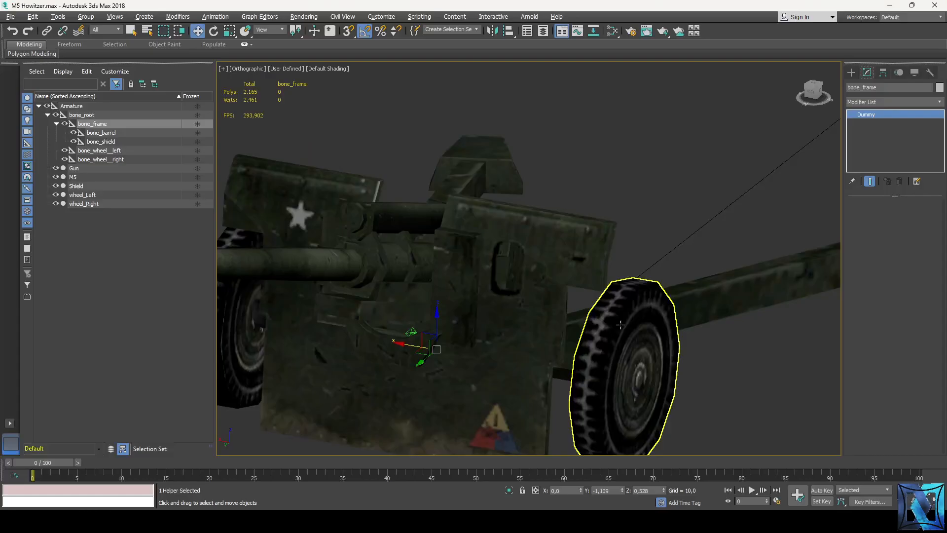
{"action": "key", "text": "alt+Tab"}
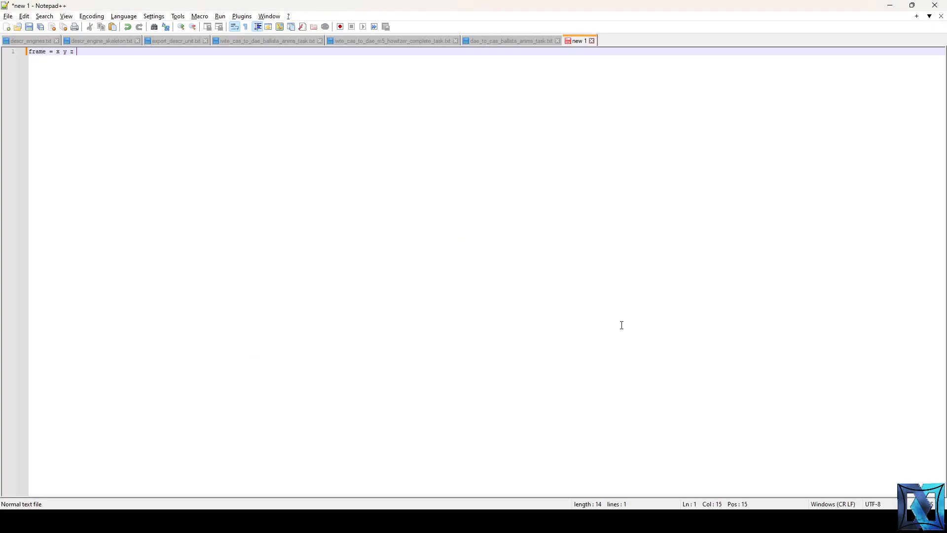
- Fill the frame line with bone_frame's coordinates from 3ds Max: x 0, y -1,109, z 0,528
{"action": "key", "text": "alt+Tab"}
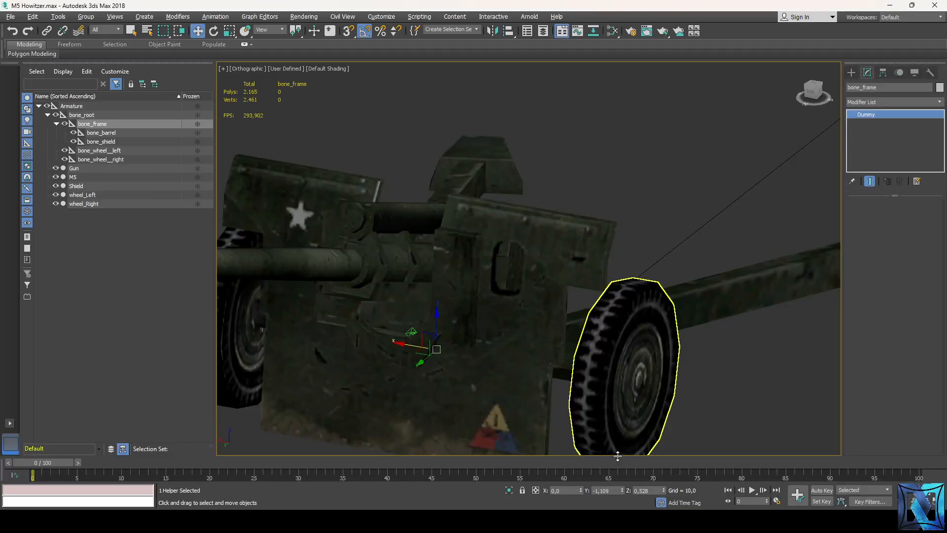
{"action": "key", "text": "alt+Tab"}
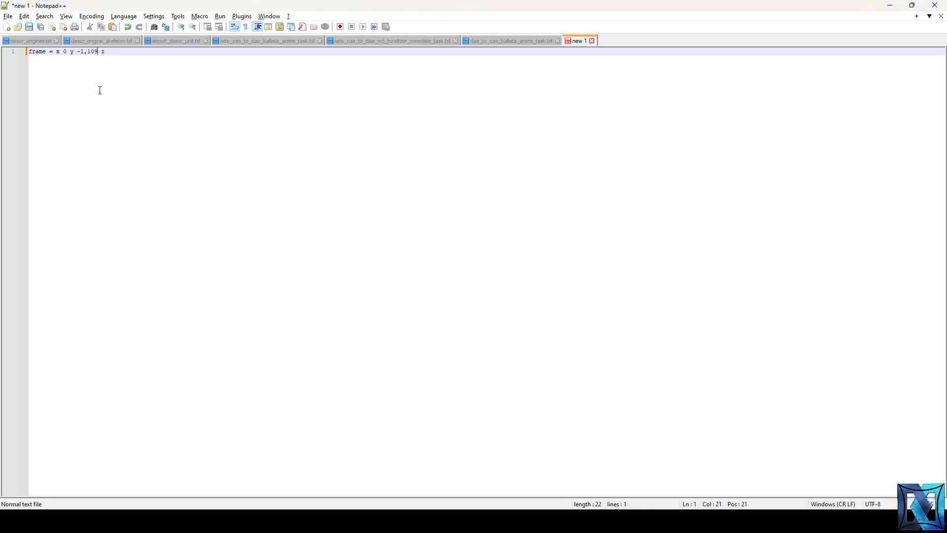
{"action": "key", "text": "alt+Tab"}
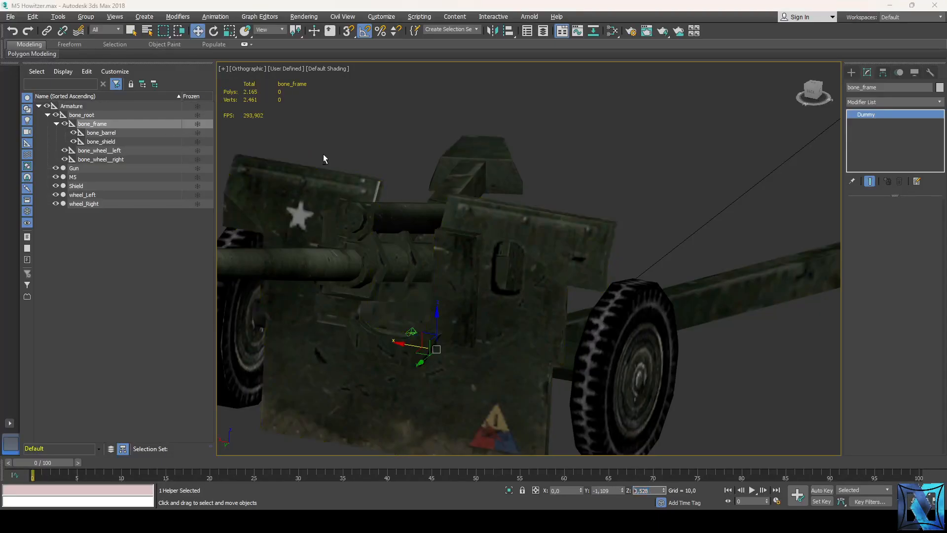
{"action": "key", "text": "alt+Tab"}
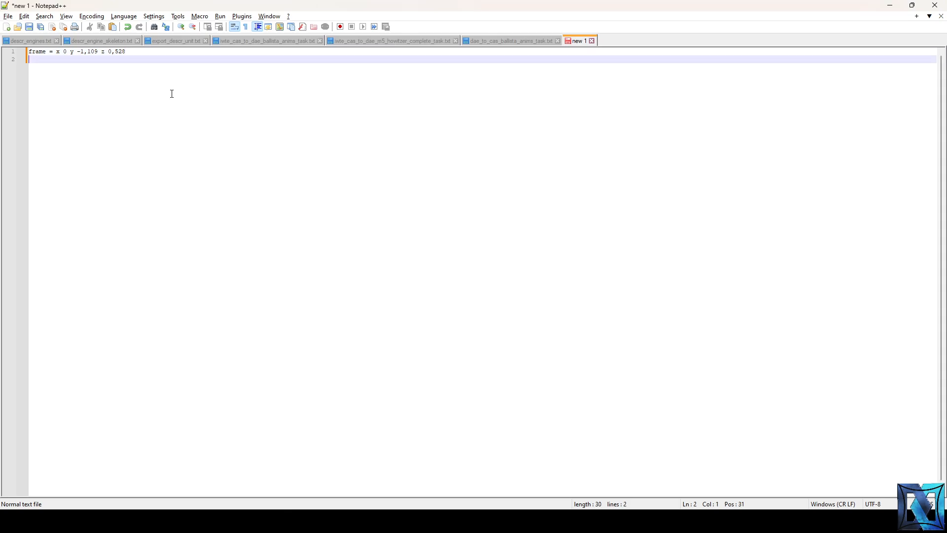
- Select bone_barrel in 3ds Max, then in Notepad++ duplicate the frame line below itself and rename the copy's label to barrel
{"action": "key", "text": "alt+Tab"}
{"action": "left_click", "coordinate": [104, 133]}
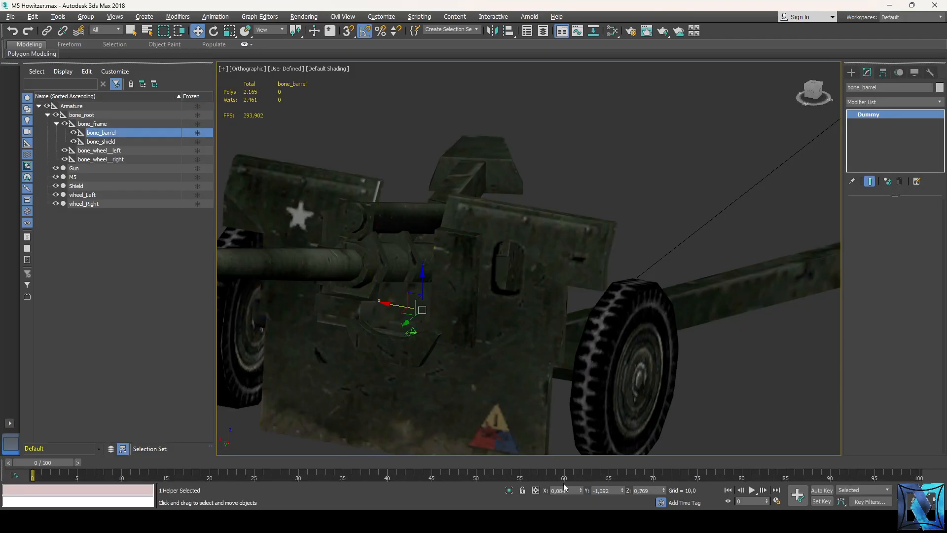
{"action": "key", "text": "alt+Tab"}
{"action": "left_click_drag", "start_coordinate": [136, 51], "coordinate": [28, 51]}
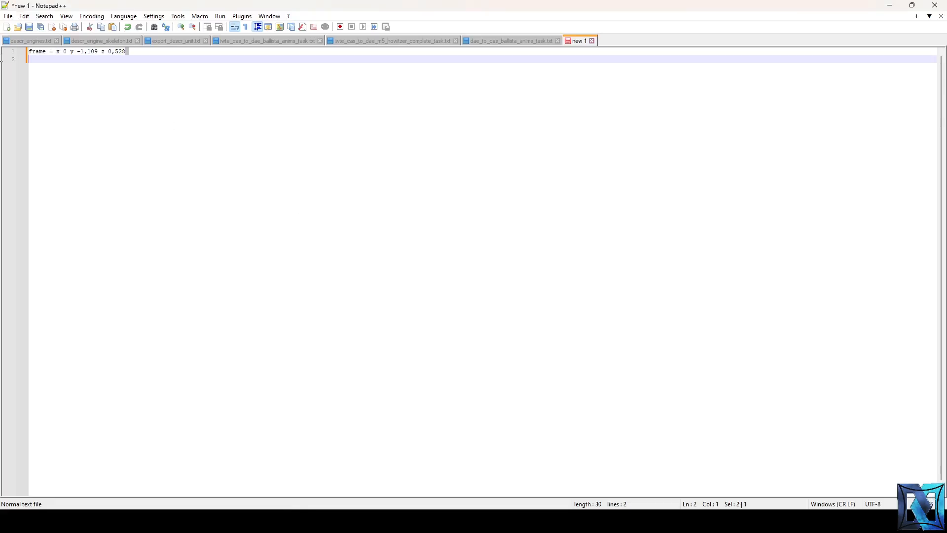
{"action": "key", "text": "ctrl+c"}
{"action": "left_click", "coordinate": [33, 59]}
{"action": "key", "text": "ctrl+v"}
{"action": "double_click", "coordinate": [38, 60]}
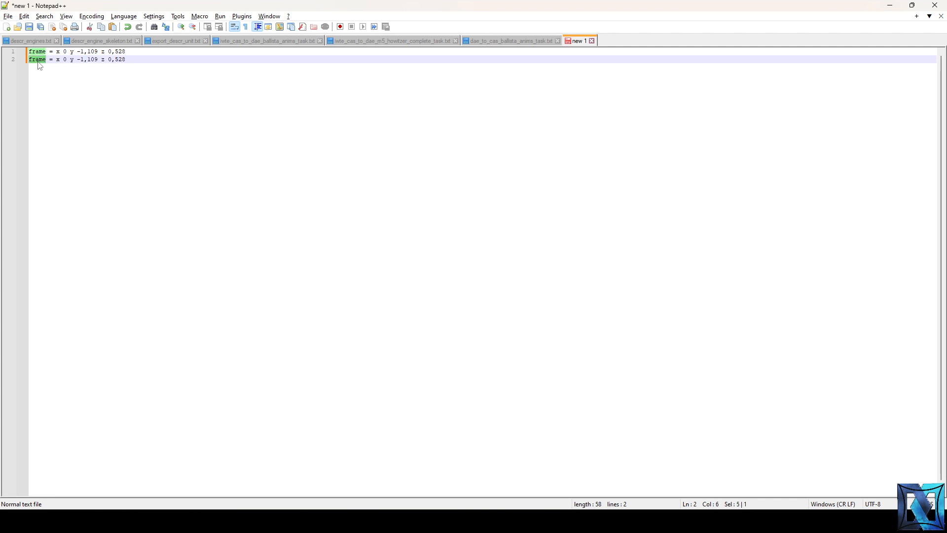
{"action": "type", "text": "barrel"}
- Set the barrel line's x to 0,084 and y to -1,092 from bone_barrel's coordinates in 3ds Max
{"action": "key", "text": "alt+Tab"}
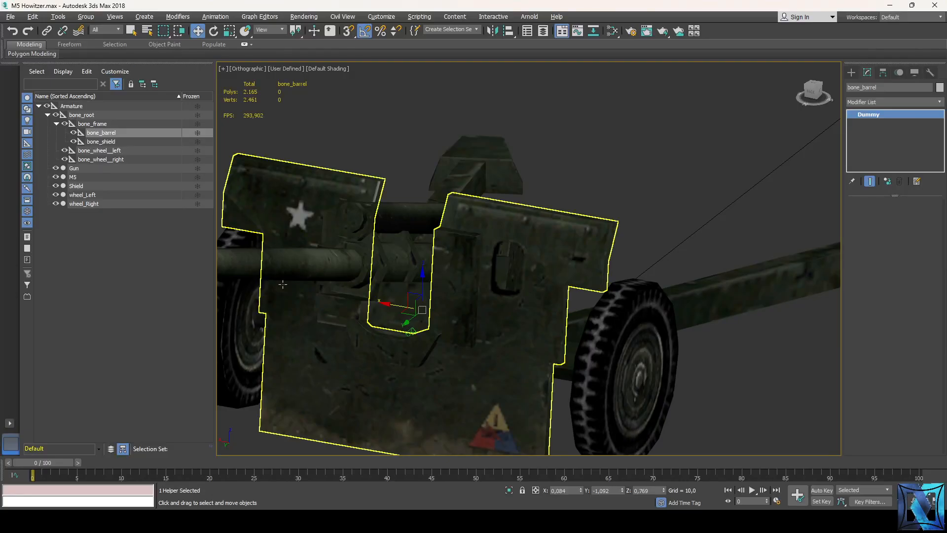
{"action": "key", "text": "alt+Tab"}
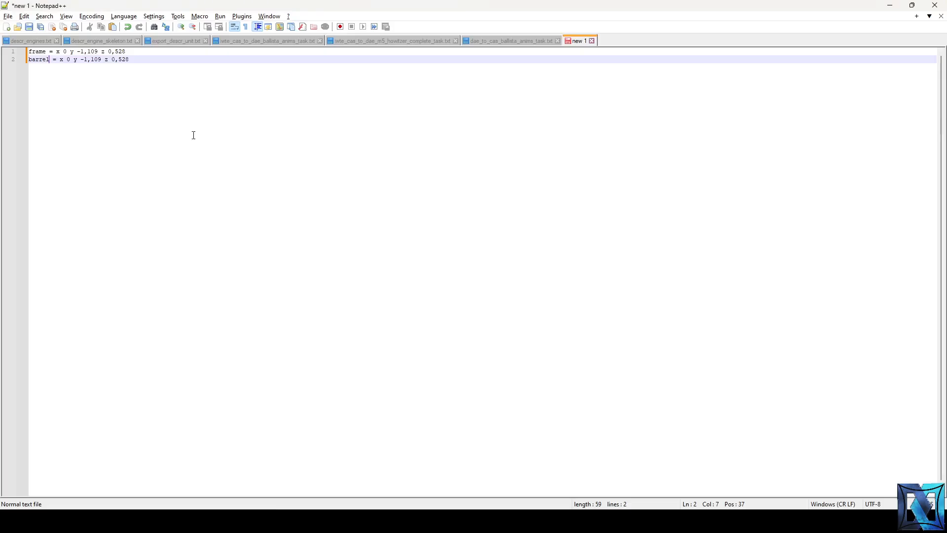
{"action": "key", "text": "alt+Tab"}
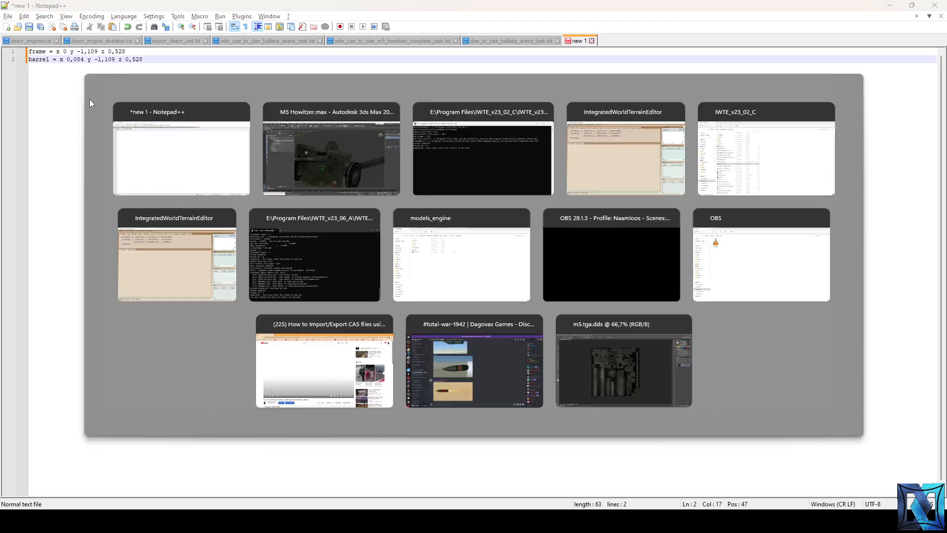
{"action": "key", "text": "alt+Tab"}
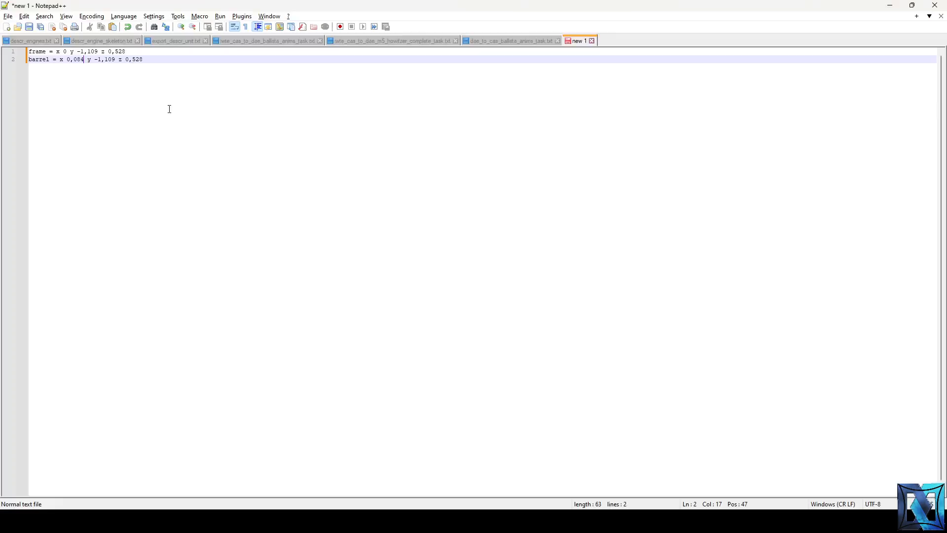
{"action": "left_click_drag", "start_coordinate": [97, 59], "coordinate": [116, 94]}
{"action": "key", "text": "Left"}
{"action": "key", "text": "BackSpace"}
{"action": "key", "text": "Delete"}
{"action": "key", "text": "Delete"}
{"action": "key", "text": "Delete"}
{"action": "key", "text": "Delete"}
{"action": "key", "text": "Delete"}
{"action": "key", "text": "ctrl+v"}
- Set the barrel line's z to 0,769 from bone_barrel's coordinates in 3ds Max and start a new line below it
{"action": "key", "text": "alt+Tab"}
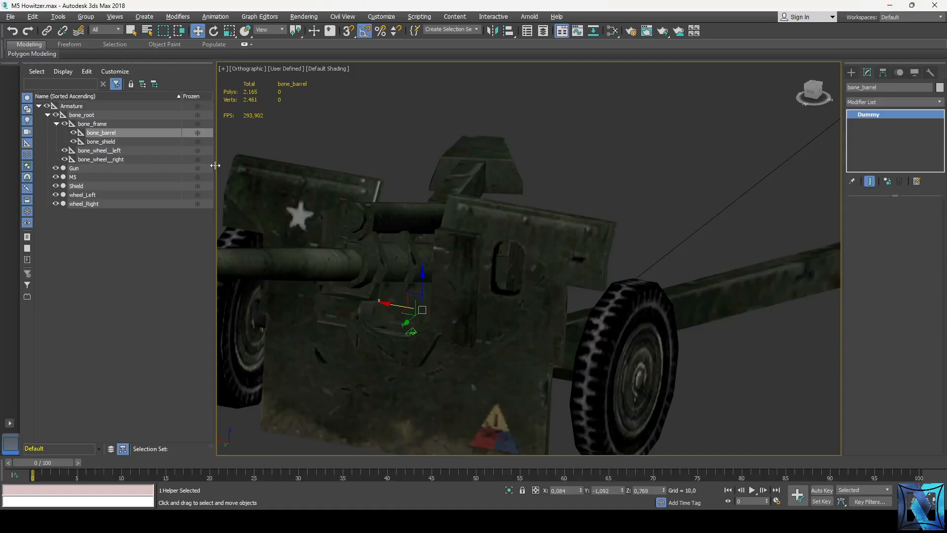
{"action": "key", "text": "alt+Tab"}
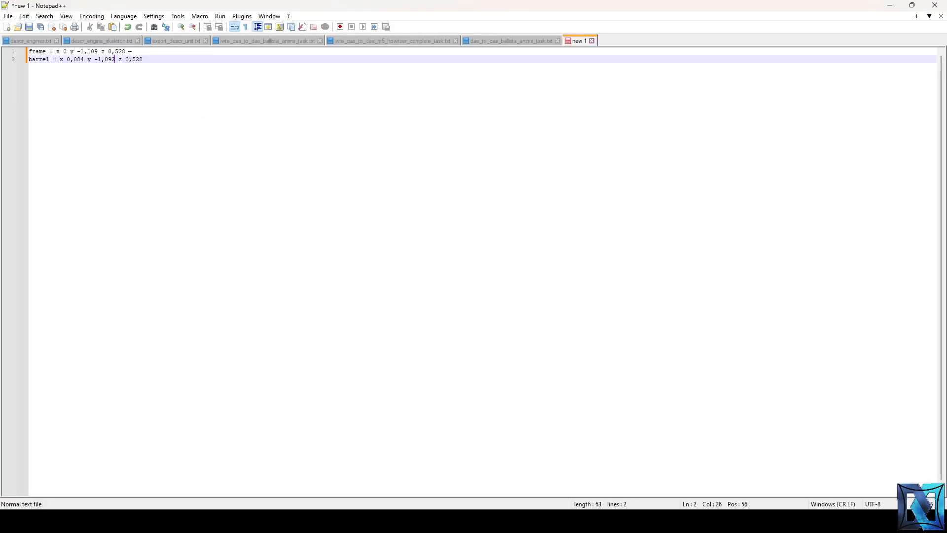
{"action": "left_click_drag", "start_coordinate": [126, 59], "coordinate": [143, 60]}
{"action": "key", "text": "ctrl+v"}
{"action": "key", "text": "Return"}
{"action": "key", "text": "alt+Tab"}
{"action": "key", "text": "alt+Tab"}
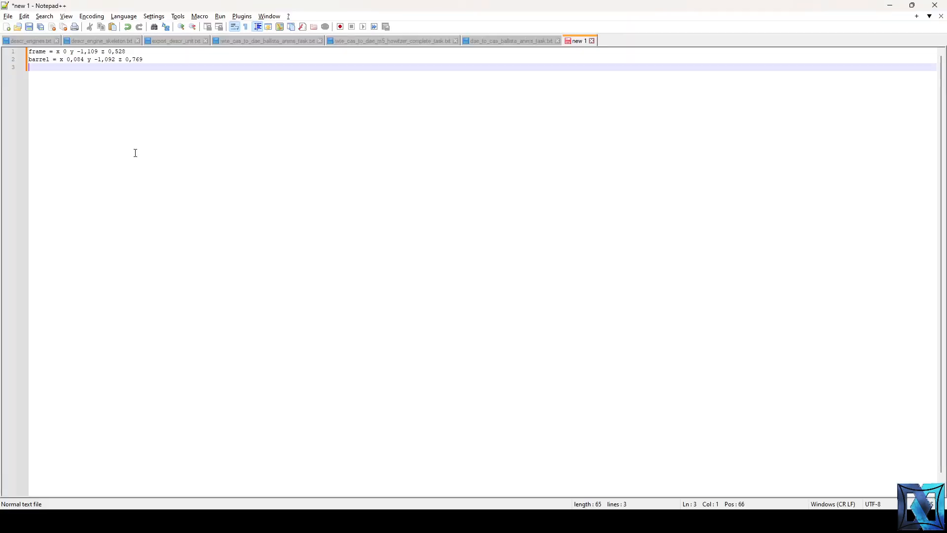
- Add a shield line to the notes with bone_shield's coordinates from 3ds Max: x 0,0, y -0,777, z 0,742
{"action": "type", "text": "shield"}
{"action": "key", "text": "alt+Tab"}
{"action": "left_click", "coordinate": [116, 143]}
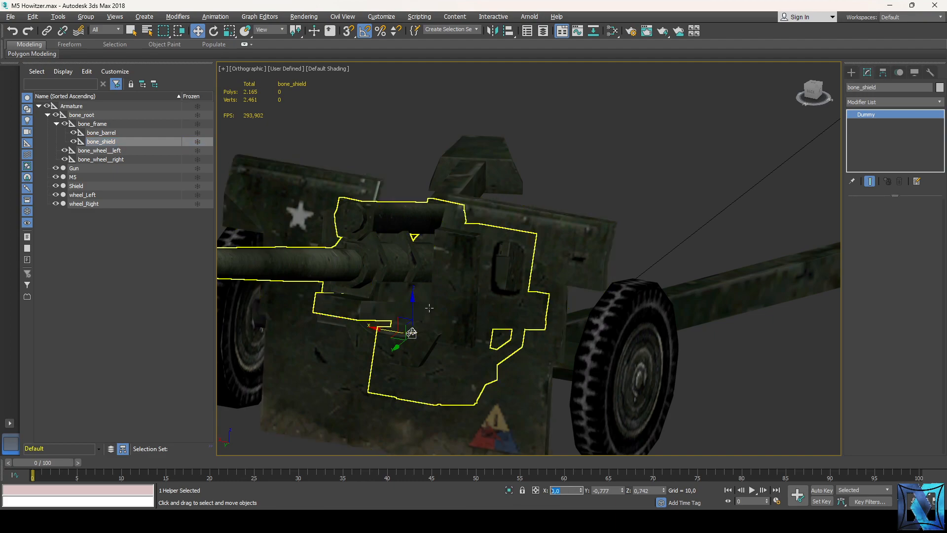
{"action": "key", "text": "alt+Tab"}
{"action": "type", "text": "= 0,0"}
{"action": "key", "text": "alt+Tab"}
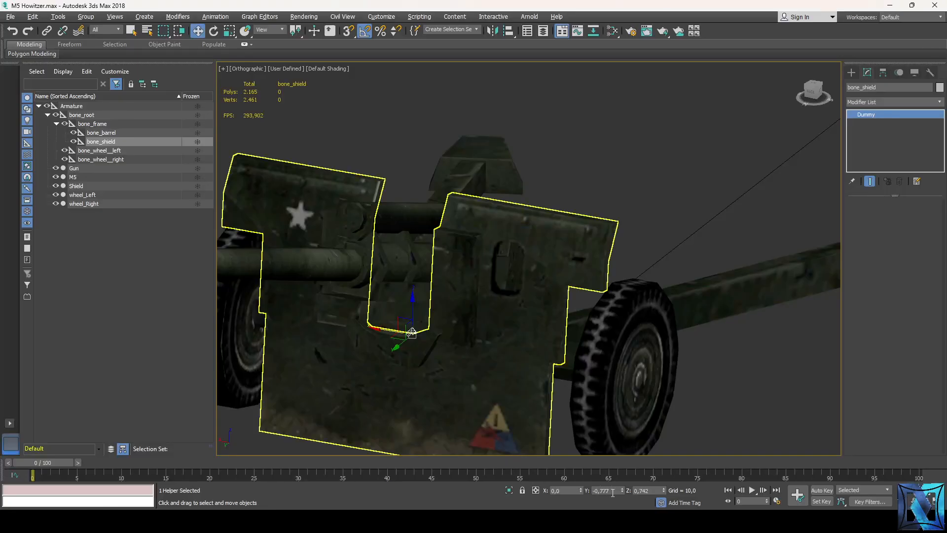
{"action": "key", "text": "alt+Tab"}
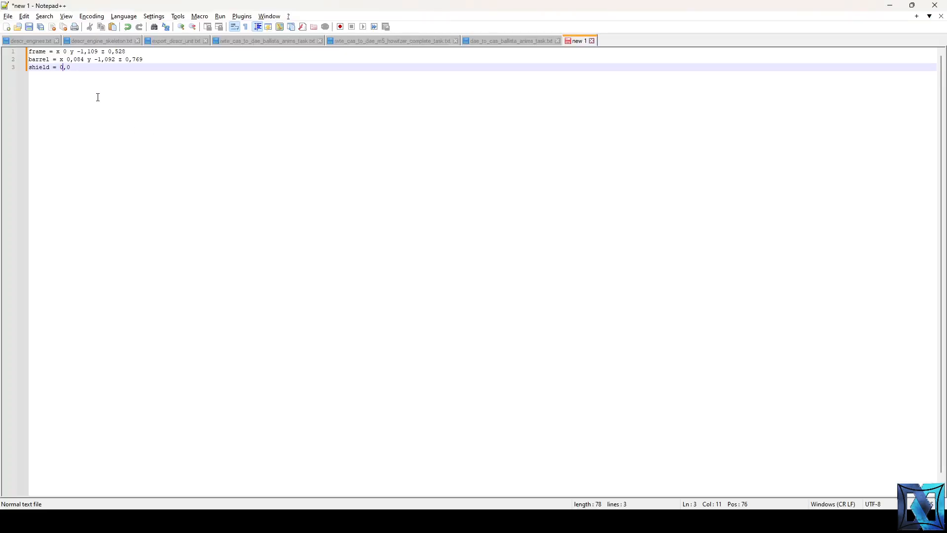
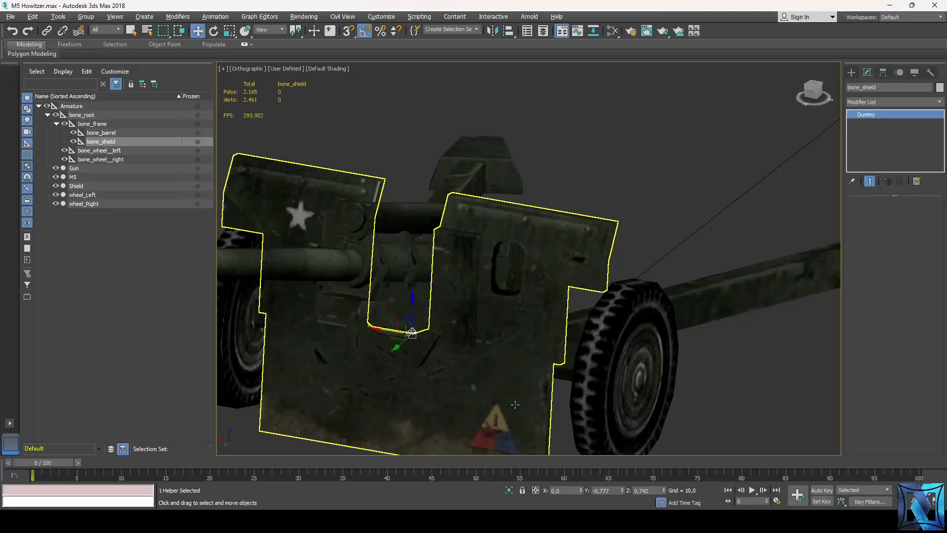
- Copy the name bone_wheel__left from 3ds Max into a new line of the notes and record its x as -1,116
{"action": "left_click", "coordinate": [123, 151]}
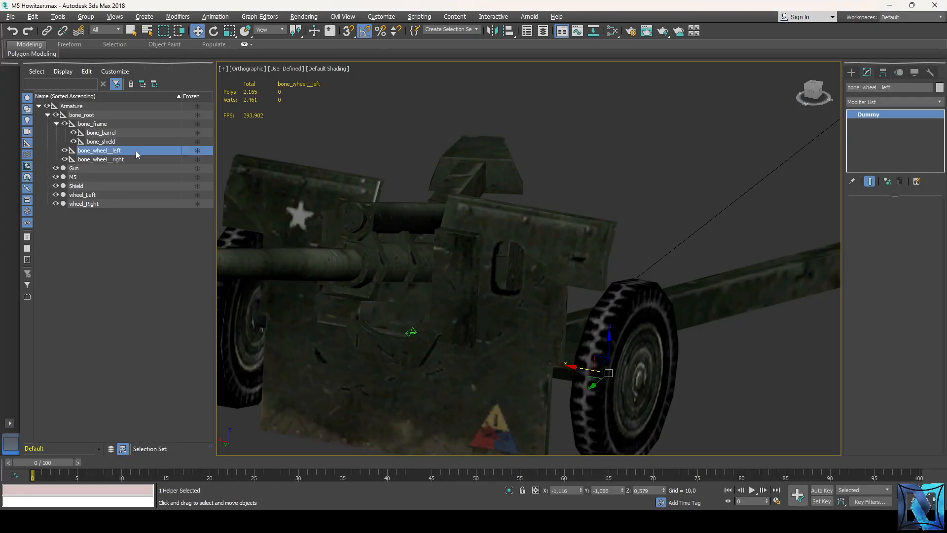
{"action": "left_click", "coordinate": [890, 87]}
{"action": "key", "text": "ctrl+c"}
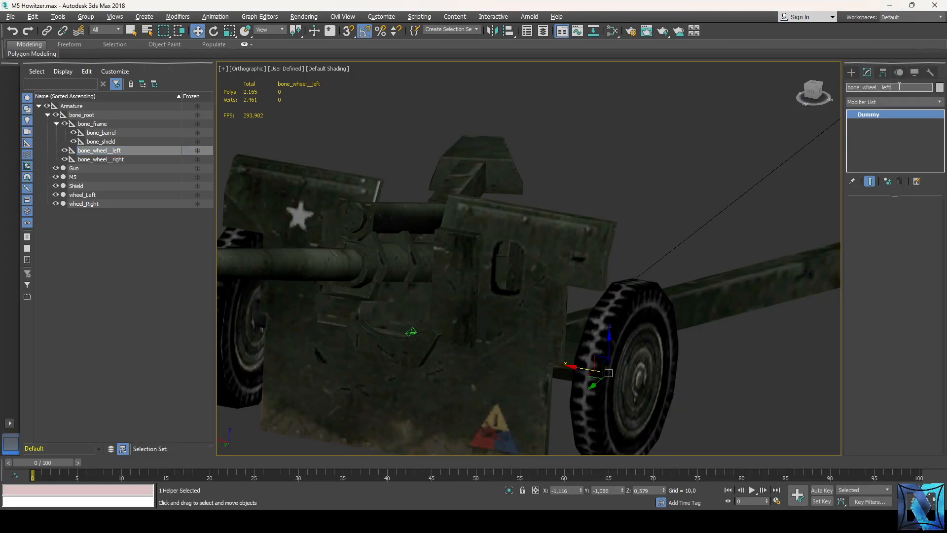
{"action": "key", "text": "alt+Tab"}
{"action": "key", "text": "ctrl+v"}
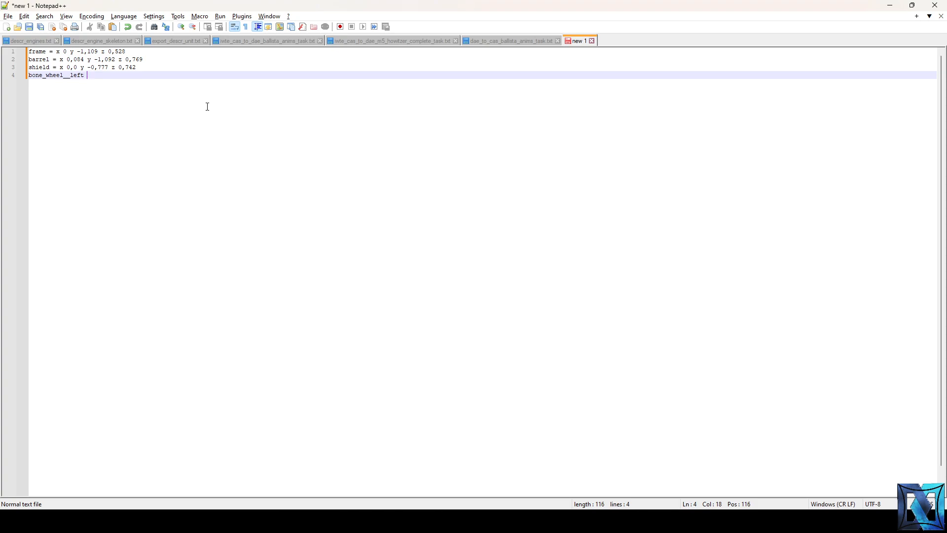
{"action": "key", "text": "alt+Tab"}
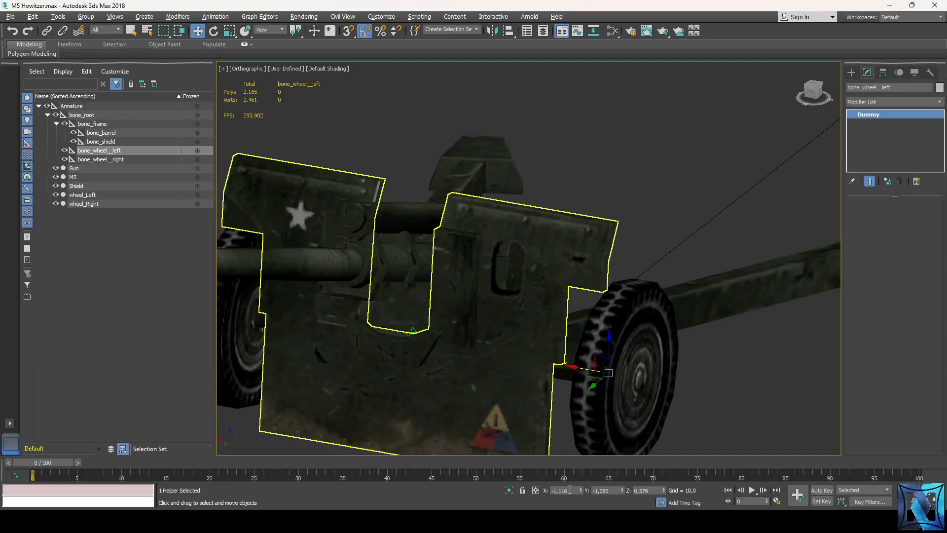
{"action": "key", "text": "alt+Tab"}
{"action": "type", "text": "x"}
{"action": "type", "text": "-1,116"}
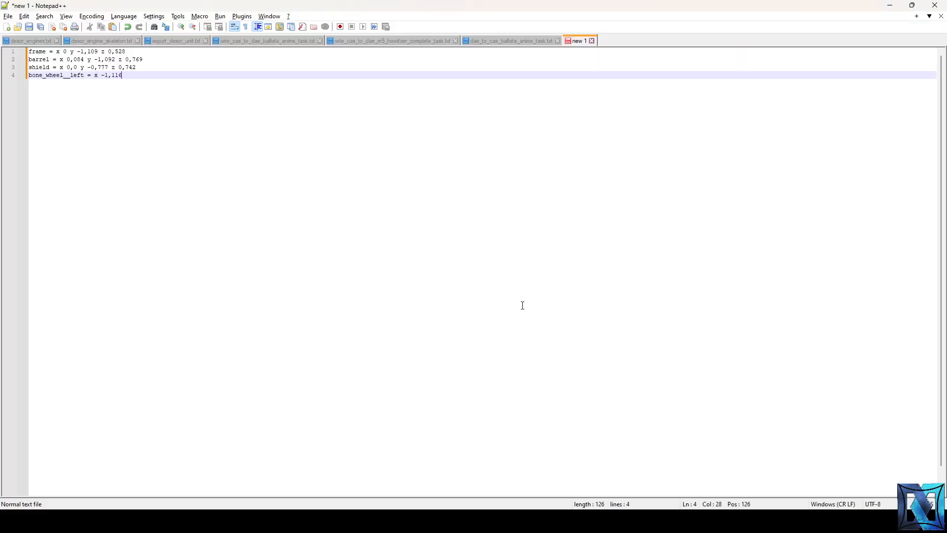
- Complete the bone_wheel__left line with y -1,086 and z 0,579 from 3ds Max and start a new line
{"action": "key", "text": "alt+Tab"}
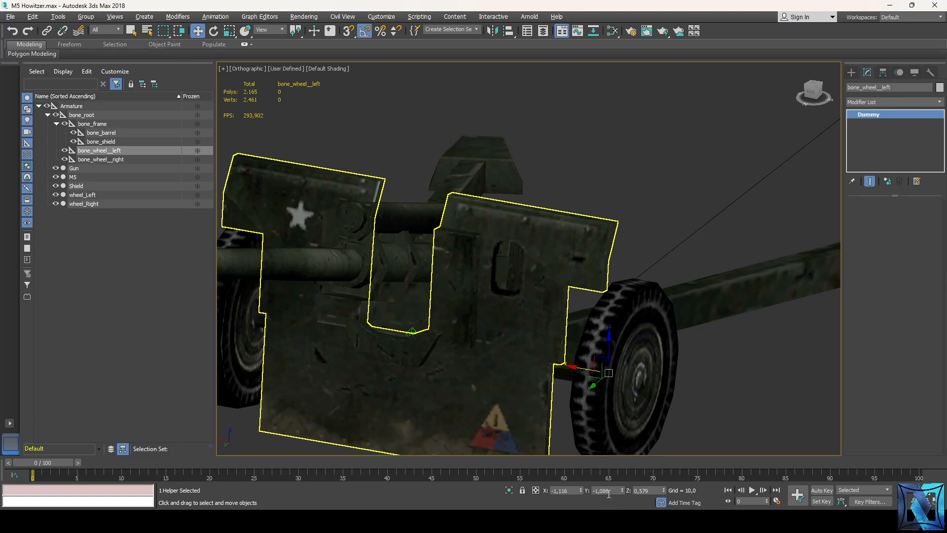
{"action": "double_click", "coordinate": [607, 491]}
{"action": "key", "text": "ctrl+c"}
{"action": "key", "text": "alt+Tab"}
{"action": "type", "text": "y"}
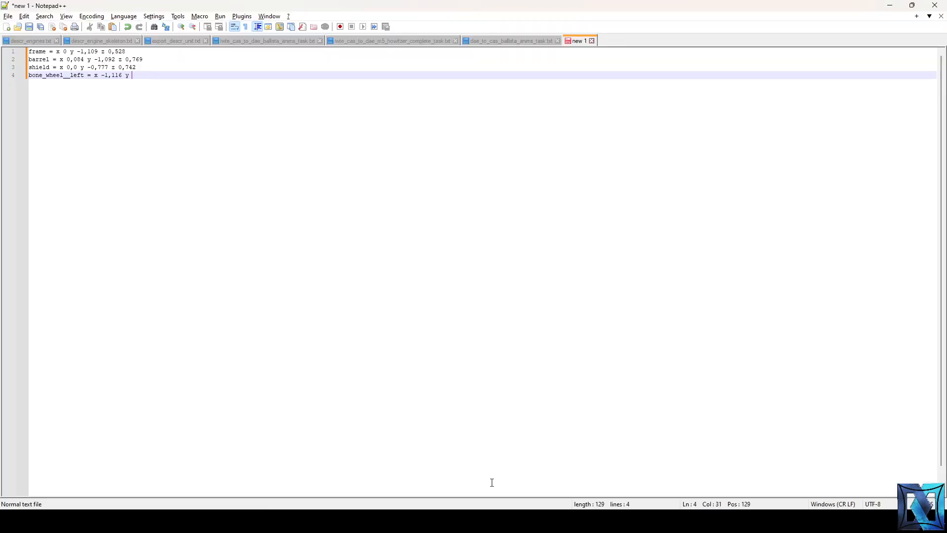
{"action": "key", "text": "alt+Tab"}
{"action": "double_click", "coordinate": [648, 491]}
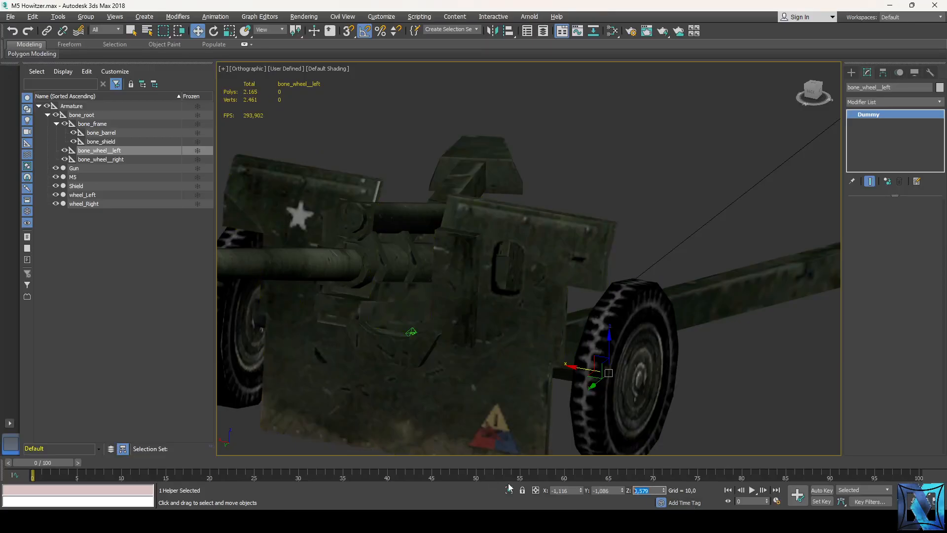
{"action": "key", "text": "alt+Tab"}
{"action": "key", "text": "ctrl+v"}
{"action": "key", "text": "Return"}
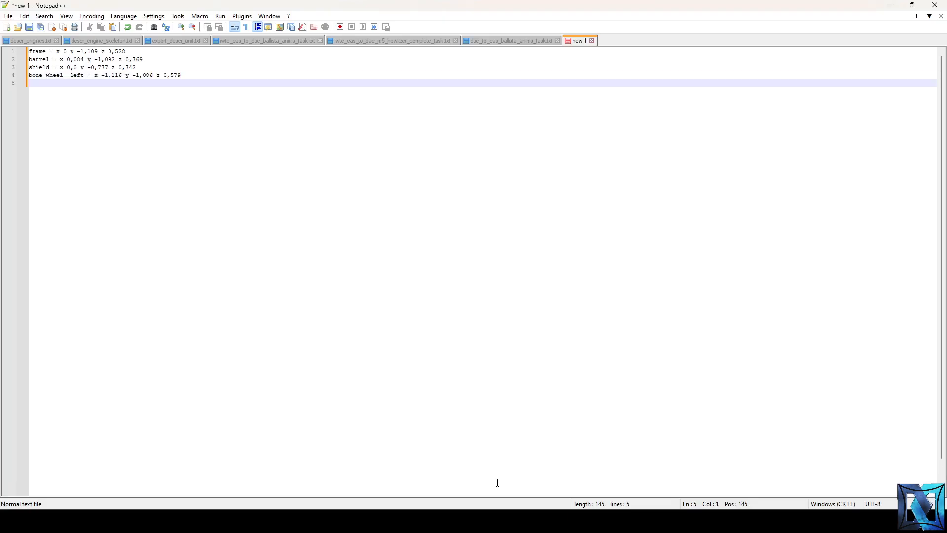
- Copy the name bone_wheel__right from 3ds Max into the new line of the notes and record its x as 1,117
{"action": "key", "text": "alt+Tab"}
{"action": "left_click", "coordinate": [149, 160]}
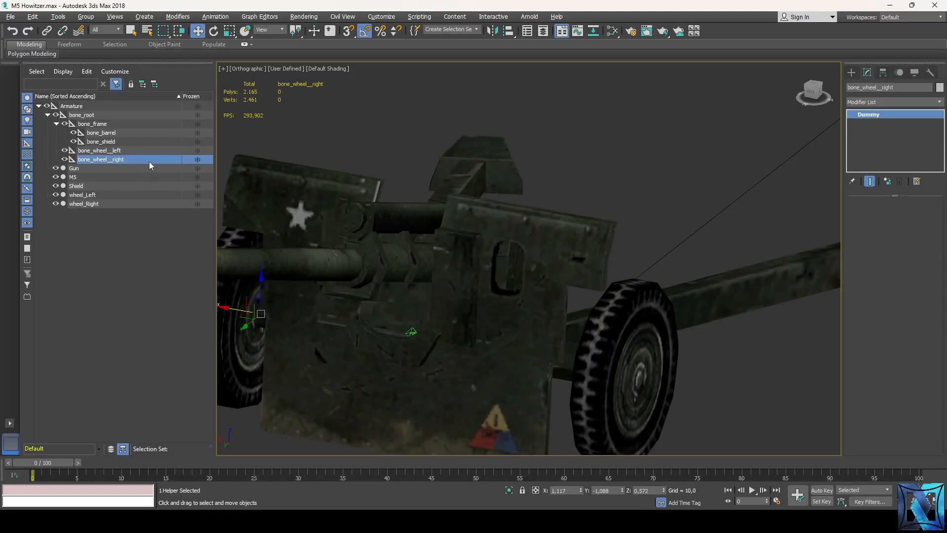
{"action": "double_click", "coordinate": [895, 87]}
{"action": "key", "text": "ctrl+c"}
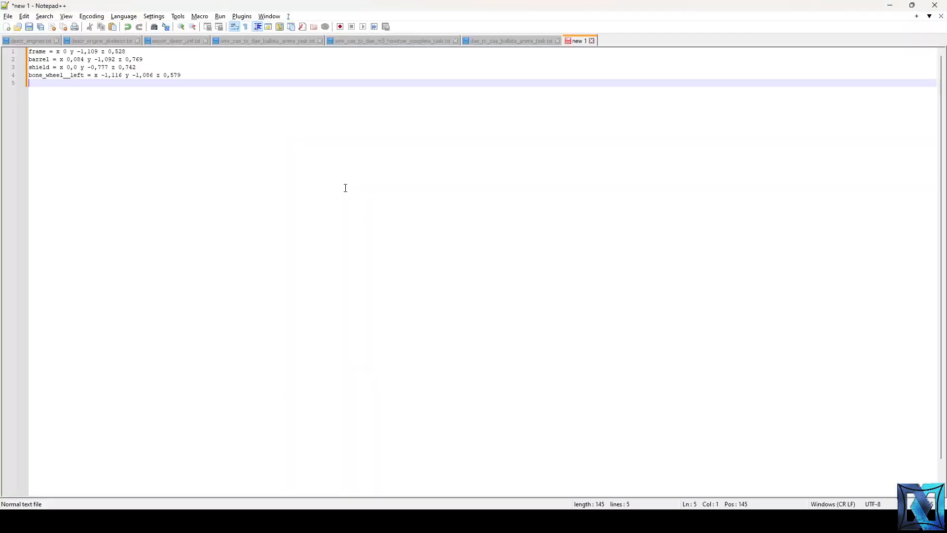
{"action": "key", "text": "alt+Tab"}
{"action": "key", "text": "ctrl+v"}
{"action": "key", "text": "alt+Tab"}
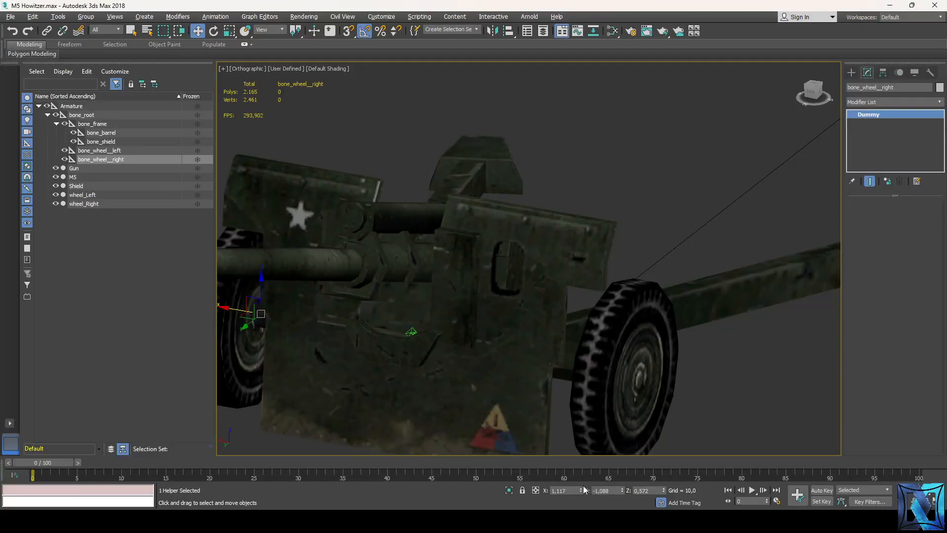
{"action": "double_click", "coordinate": [570, 489]}
{"action": "key", "text": "ctrl+c"}
{"action": "key", "text": "alt+Tab"}
{"action": "key", "text": "ctrl+v"}
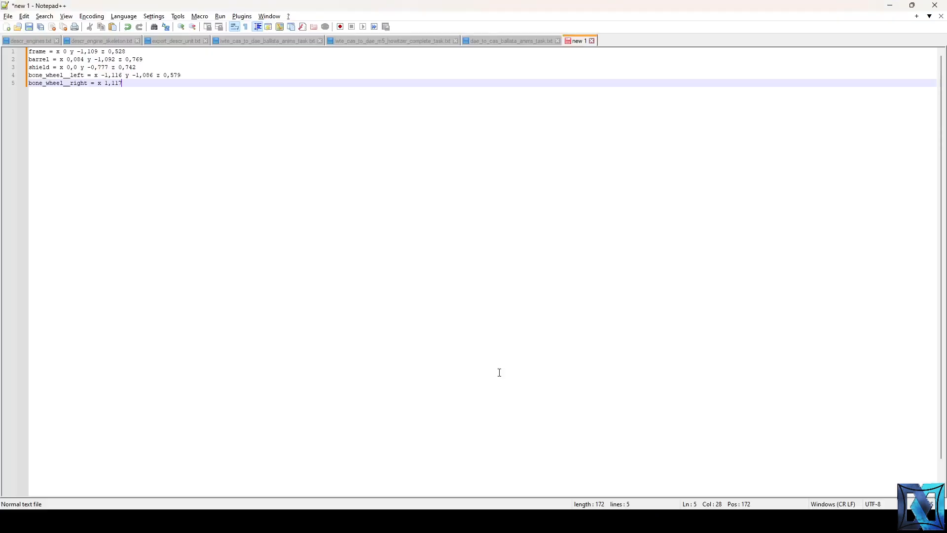
- Add bone_wheel__right's y coordinate -1,088 from 3ds Max to its line in the notes
{"action": "key", "text": "alt+Tab"}
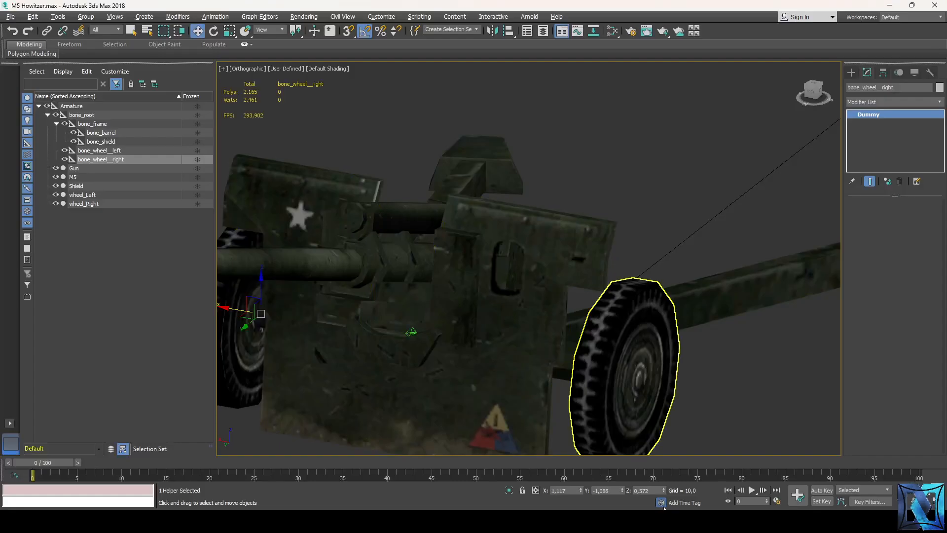
{"action": "key", "text": "Tab"}
{"action": "key", "text": "ctrl+c"}
{"action": "key", "text": "alt+Tab"}
{"action": "type", "text": "y"}
{"action": "key", "text": "ctrl+v"}
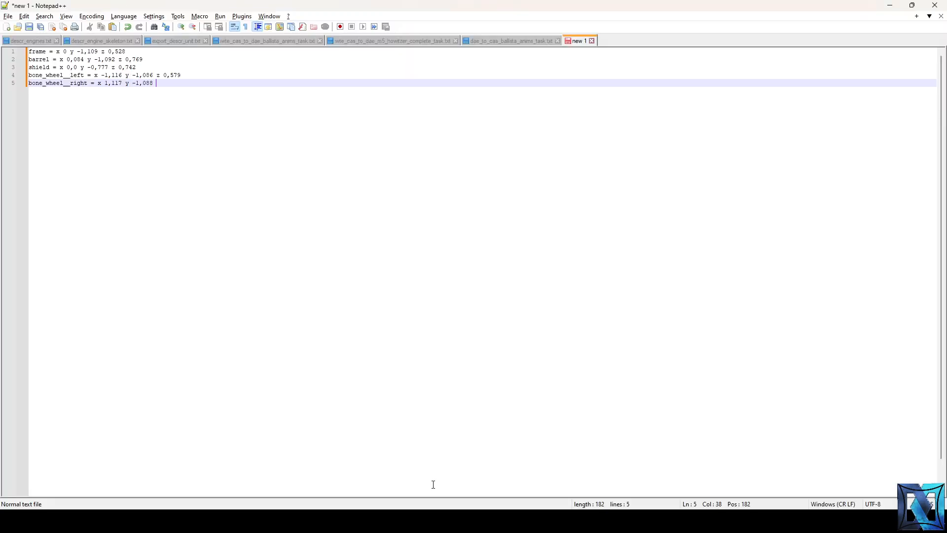
- Complete the bone_wheel__right line with z 0,572 from 3ds Max and add two line breaks after it
{"action": "type", "text": "z"}
{"action": "key", "text": "alt+Tab"}
{"action": "key", "text": "Tab"}
{"action": "key", "text": "ctrl+c"}
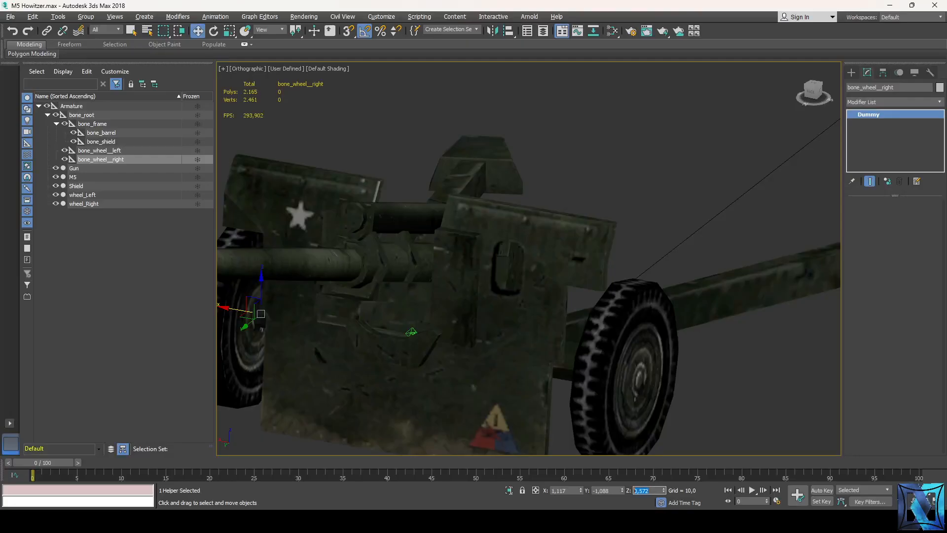
{"action": "key", "text": "alt+Tab"}
{"action": "key", "text": "ctrl+v"}
{"action": "key", "text": "Return"}
{"action": "key", "text": "Return"}
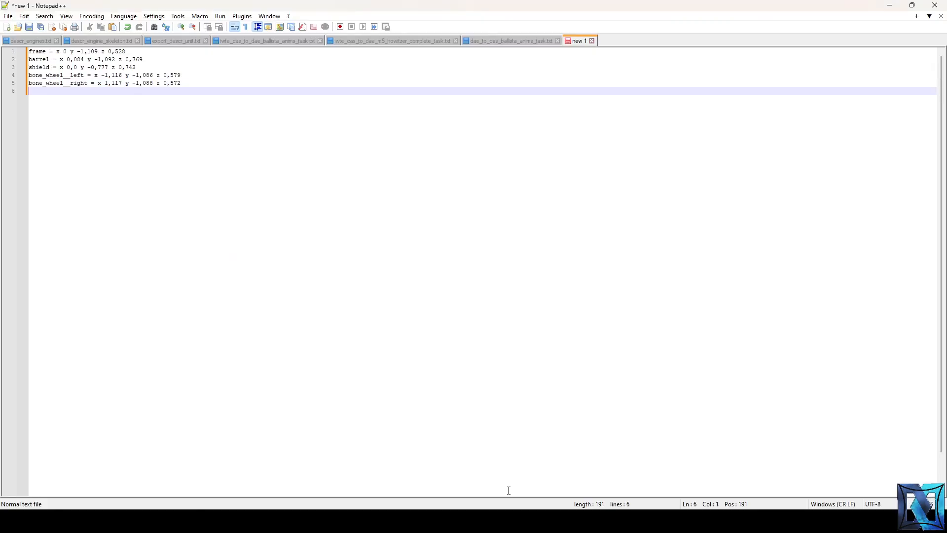
{"action": "key", "text": "ctrl+s"}
{"action": "key", "text": "Escape"}
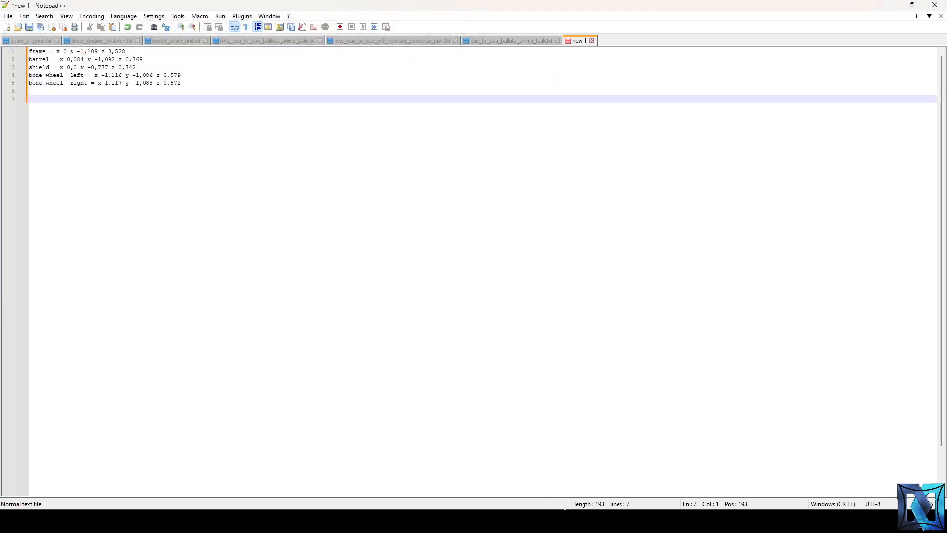
- Switch to 3ds Max and select bone_frame, bone_barrel and bone_shield one after another to review their placement on the howitzer
{"action": "key", "text": "alt+Tab"}
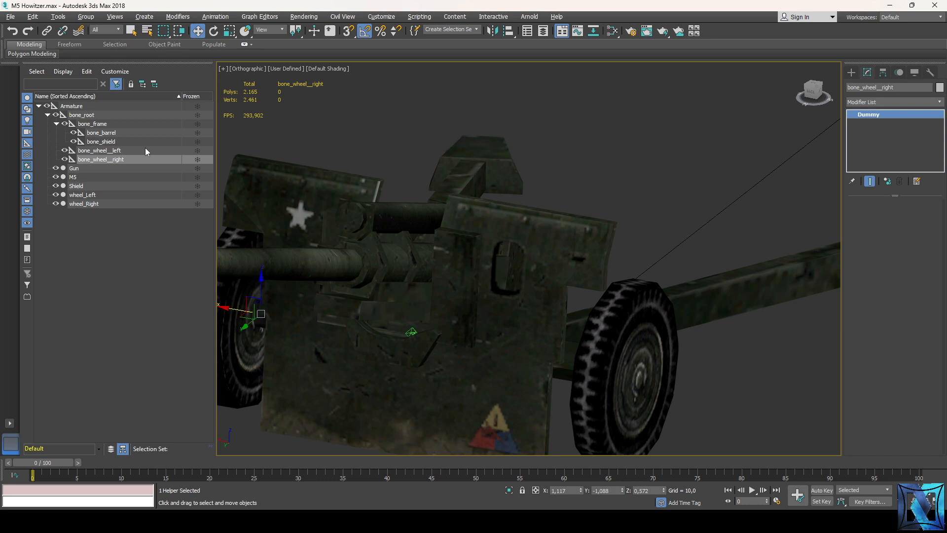
{"action": "left_click", "coordinate": [113, 125]}
{"action": "left_click", "coordinate": [114, 133]}
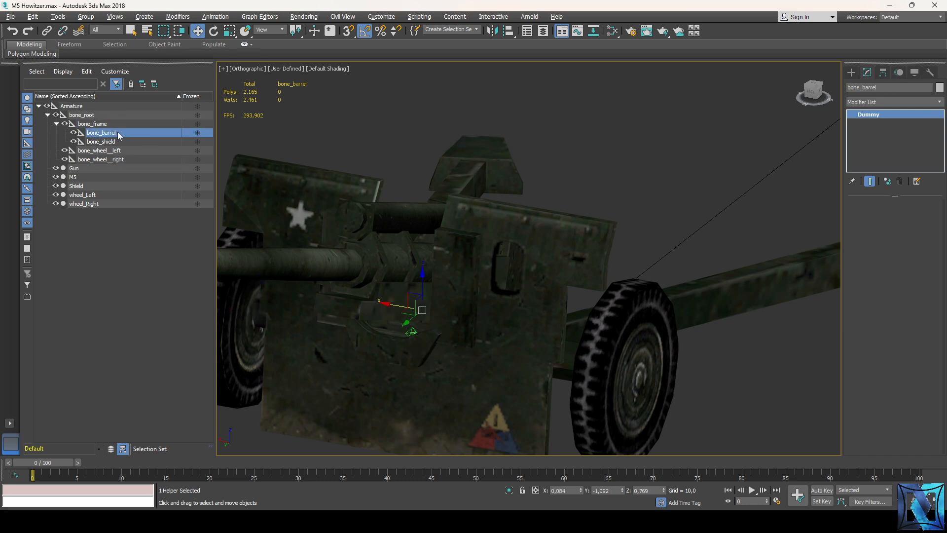
{"action": "left_click", "coordinate": [118, 141]}
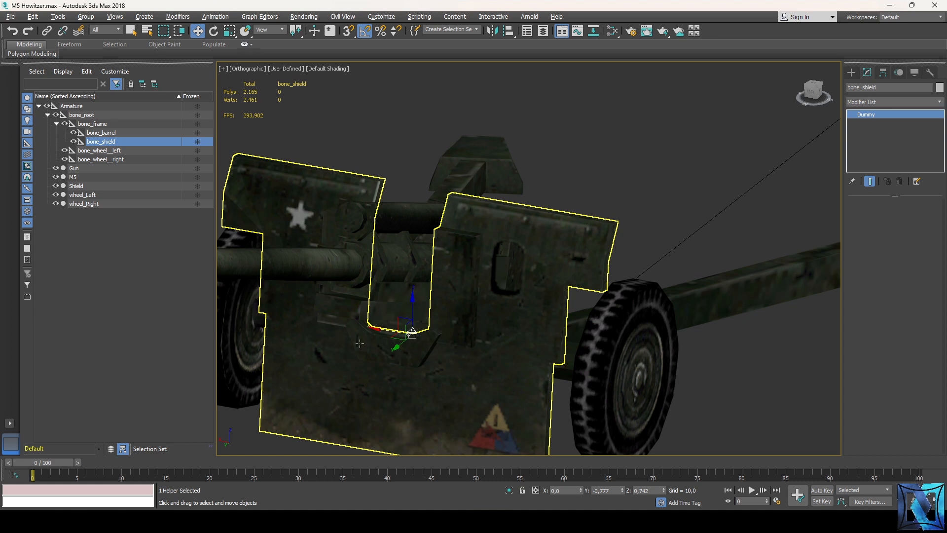
- Open the recent scene M5 Howitzer Complete ANIMS.max without saving the changes to the current scene, and clear the selection
{"action": "left_click", "coordinate": [10, 17]}
{"action": "mouse_move", "coordinate": [74, 69]}
{"action": "left_click", "coordinate": [182, 87]}
{"action": "left_click", "coordinate": [465, 273]}
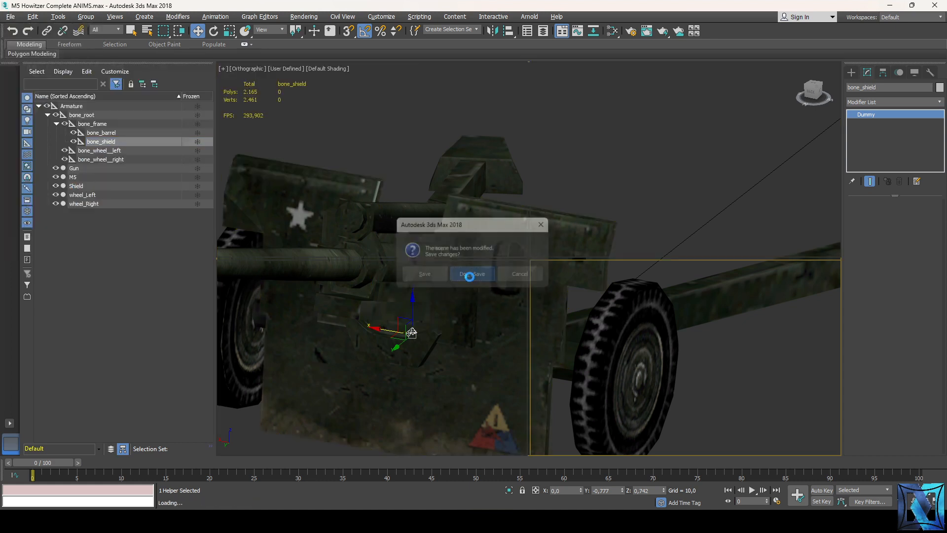
{"action": "key", "text": "ctrl+a"}
{"action": "left_click", "coordinate": [118, 247]}
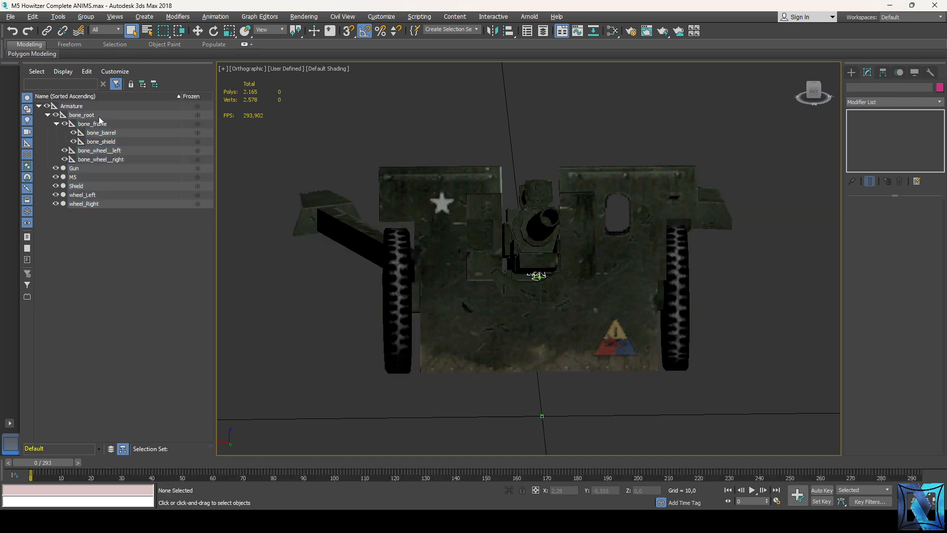
- Select bone_root and bone_frame in turn and compare bone_frame's position with the frame line in the Notepad++ notes
{"action": "left_click", "coordinate": [101, 123]}
{"action": "left_click", "coordinate": [116, 115]}
{"action": "key", "text": "w"}
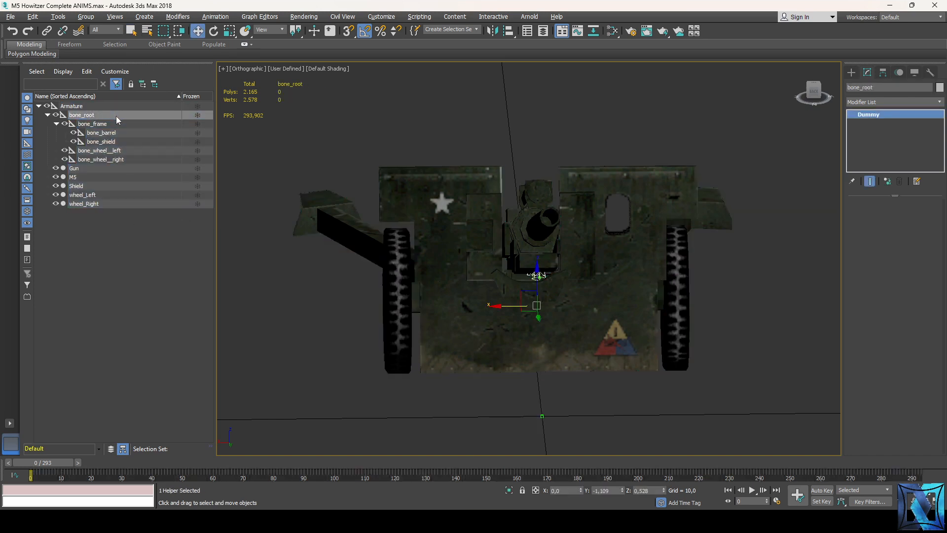
{"action": "left_click_drag", "start_coordinate": [814, 91], "coordinate": [577, 113]}
{"action": "left_click", "coordinate": [127, 124]}
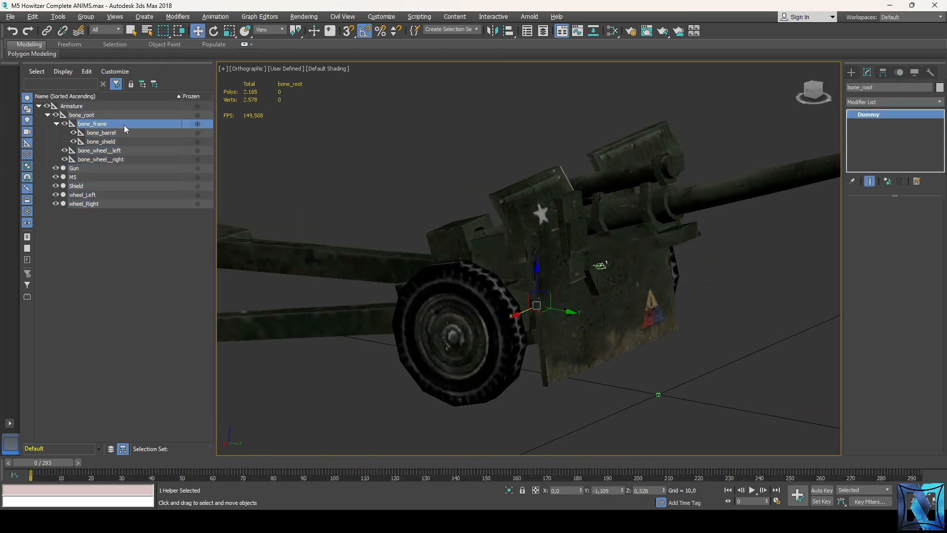
{"action": "key", "text": "alt+Tab"}
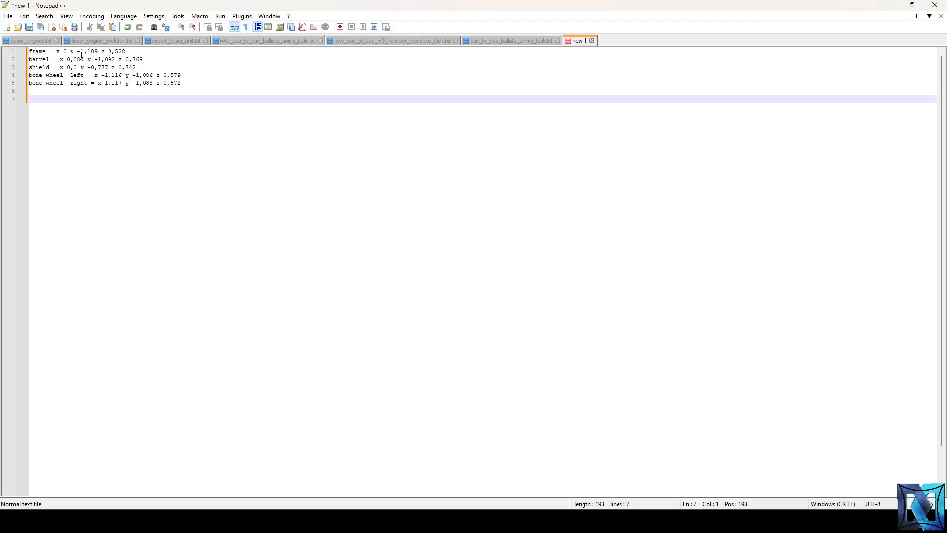
{"action": "left_click_drag", "start_coordinate": [77, 52], "coordinate": [97, 53]}
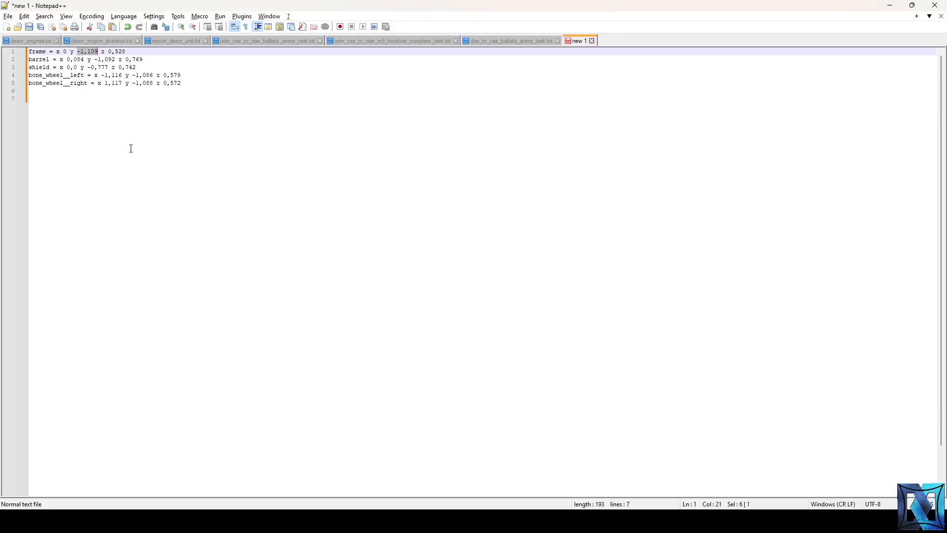
{"action": "key", "text": "alt+Tab"}
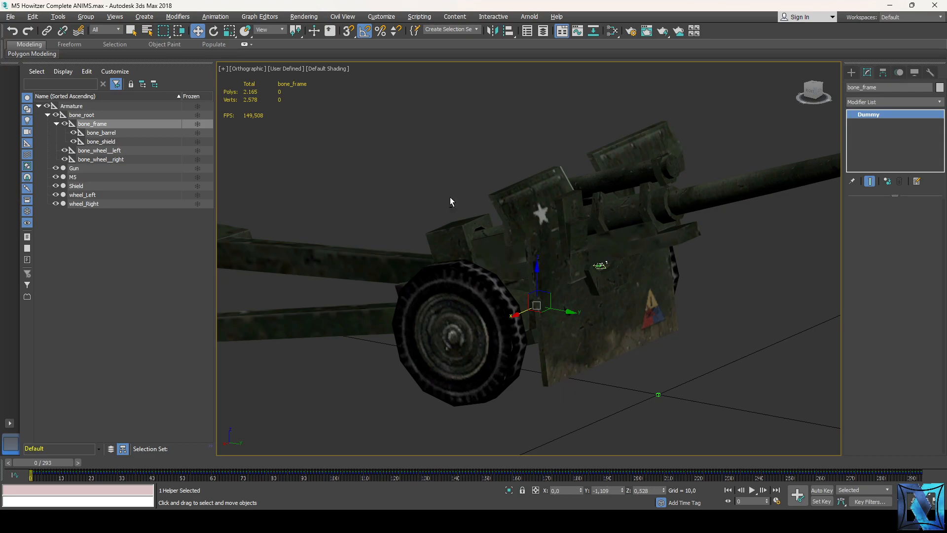
{"action": "key", "text": "alt+Tab"}
{"action": "key", "text": "alt+Tab"}
- Set bone_barrel's position in 3ds Max to x 0,084 and y -1,092 from the barrel line of the Notepad++ notes
{"action": "left_click", "coordinate": [113, 133]}
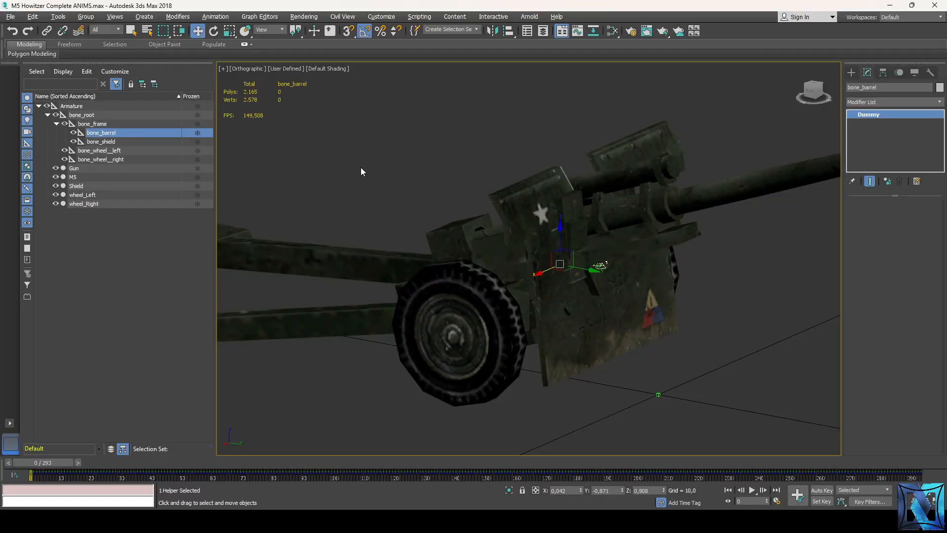
{"action": "key", "text": "alt+Tab"}
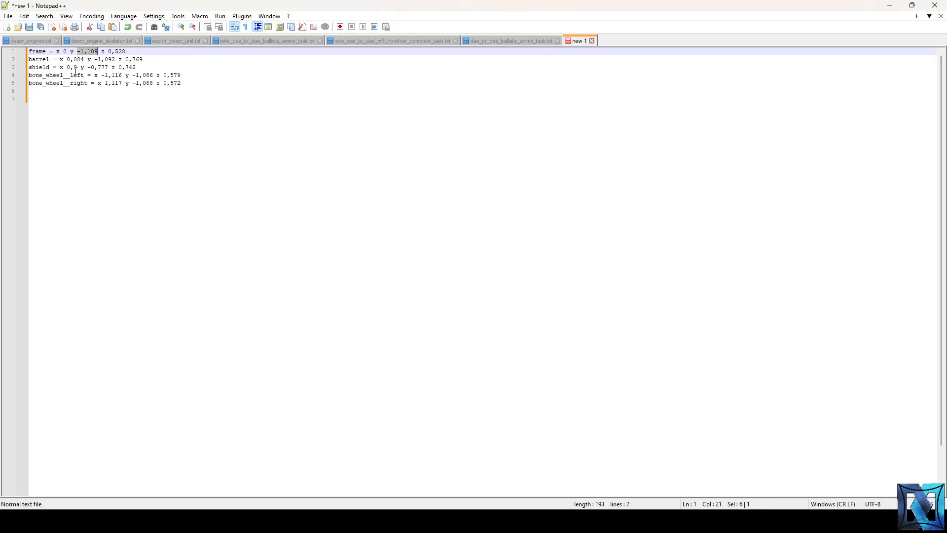
{"action": "left_click_drag", "start_coordinate": [68, 59], "coordinate": [84, 59]}
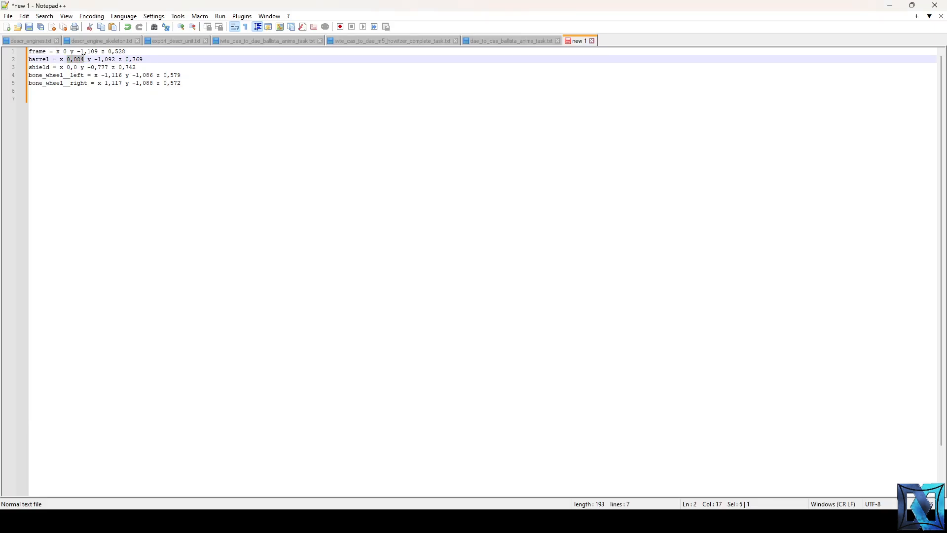
{"action": "key", "text": "alt+Tab"}
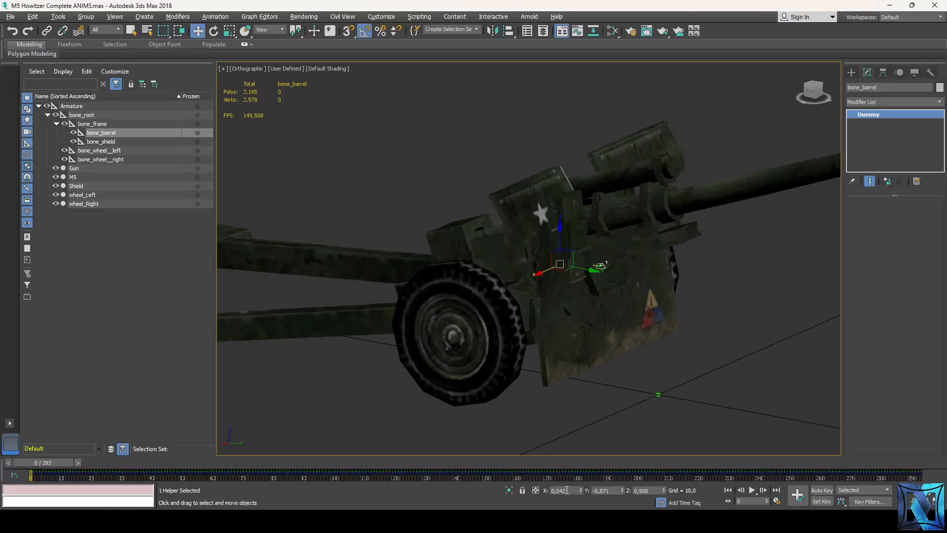
{"action": "key", "text": "alt+Tab"}
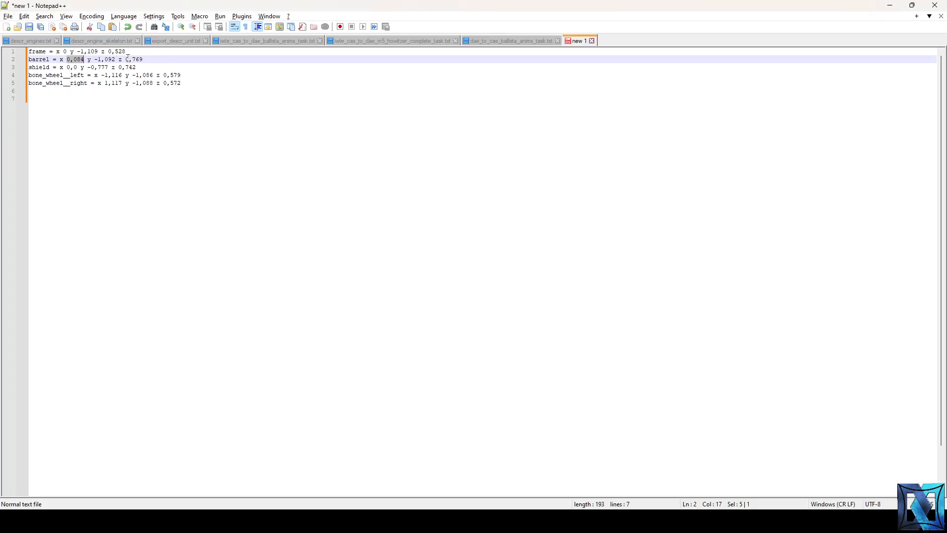
{"action": "left_click_drag", "start_coordinate": [95, 59], "coordinate": [111, 59]}
{"action": "key", "text": "alt+Tab"}
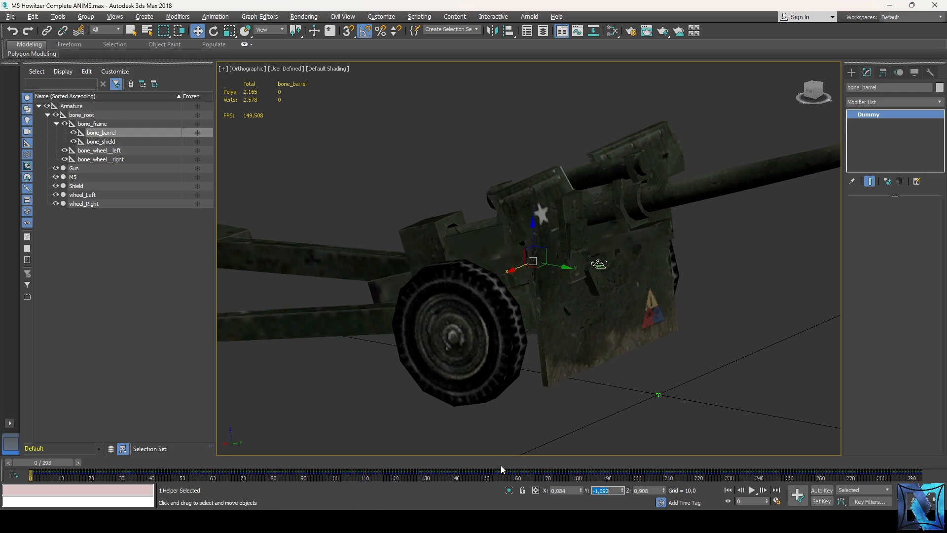
- Copy the barrel's z value from the notes and set bone_barrel's z position to 0,769
{"action": "key", "text": "alt+Tab"}
{"action": "left_click_drag", "start_coordinate": [125, 60], "coordinate": [143, 59]}
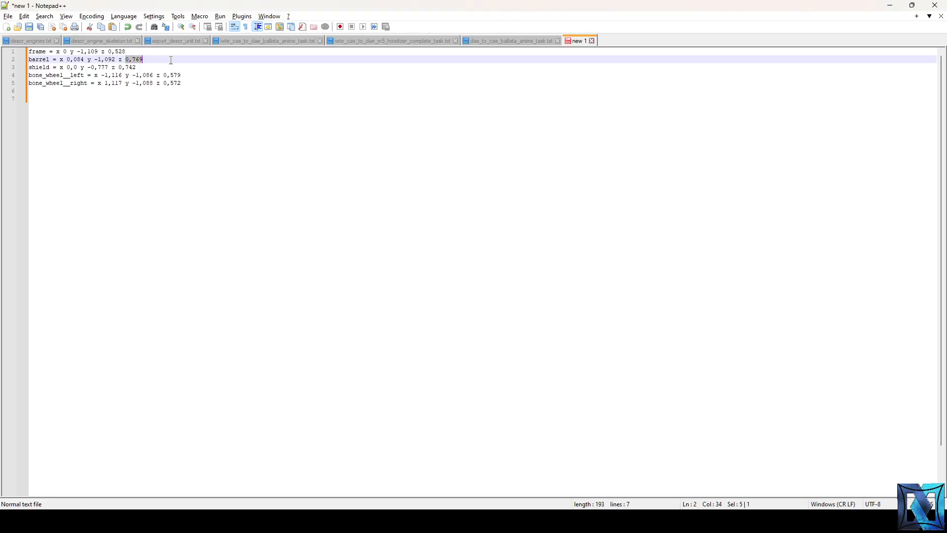
{"action": "key", "text": "alt+Tab"}
{"action": "double_click", "coordinate": [642, 490]}
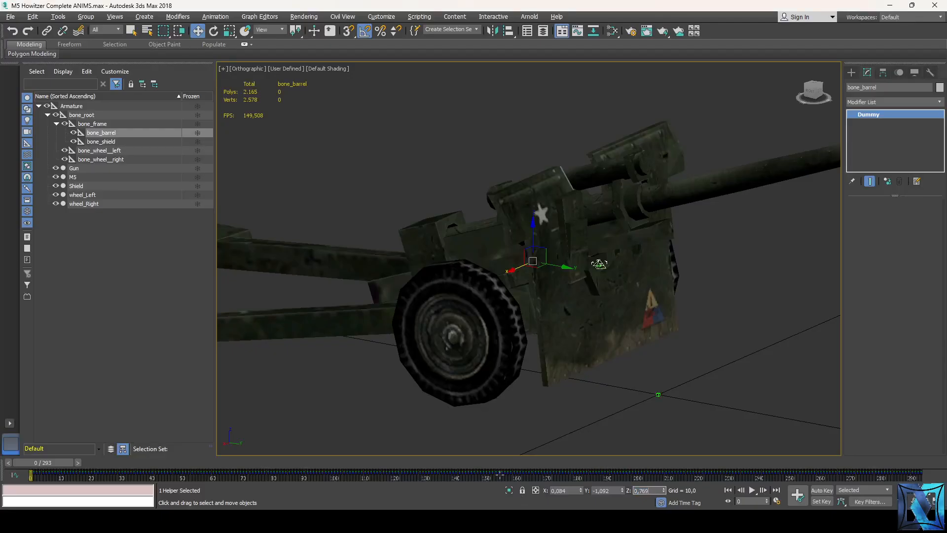
{"action": "key", "text": "Return"}
- Copy the shield's y value from the notes and set bone_shield's y position to -0,777 in 3ds Max
{"action": "left_click_drag", "start_coordinate": [813, 92], "coordinate": [649, 160]}
{"action": "key", "text": "alt+Tab"}
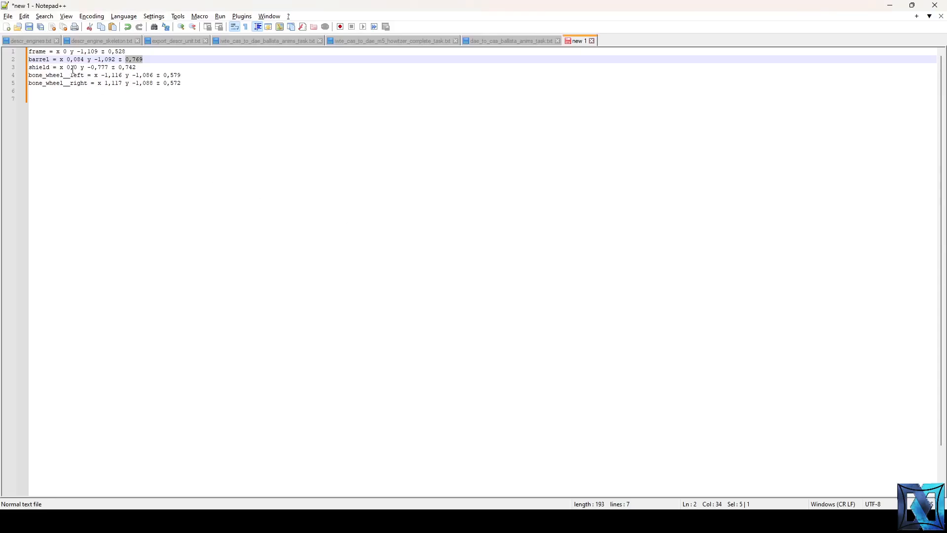
{"action": "left_click_drag", "start_coordinate": [88, 67], "coordinate": [107, 66]}
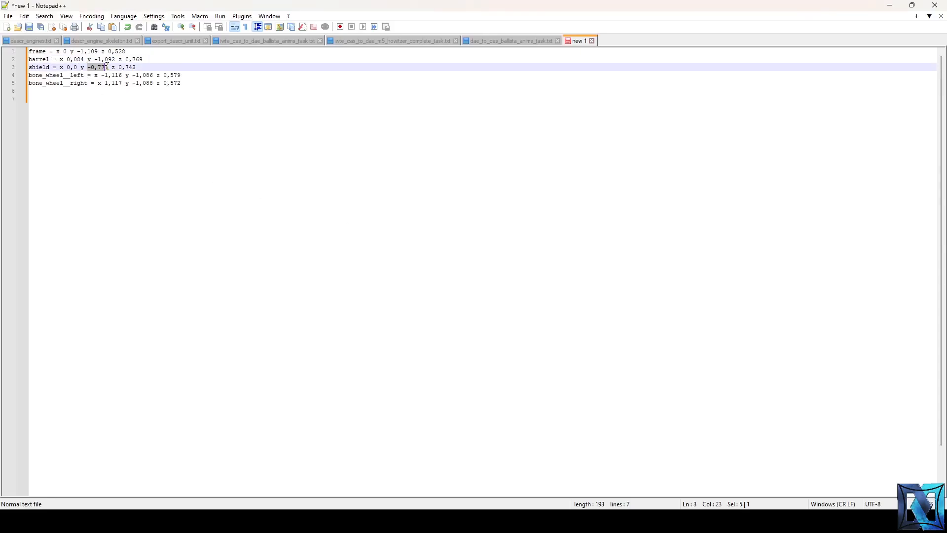
{"action": "key", "text": "alt+Tab"}
{"action": "left_click", "coordinate": [92, 142]}
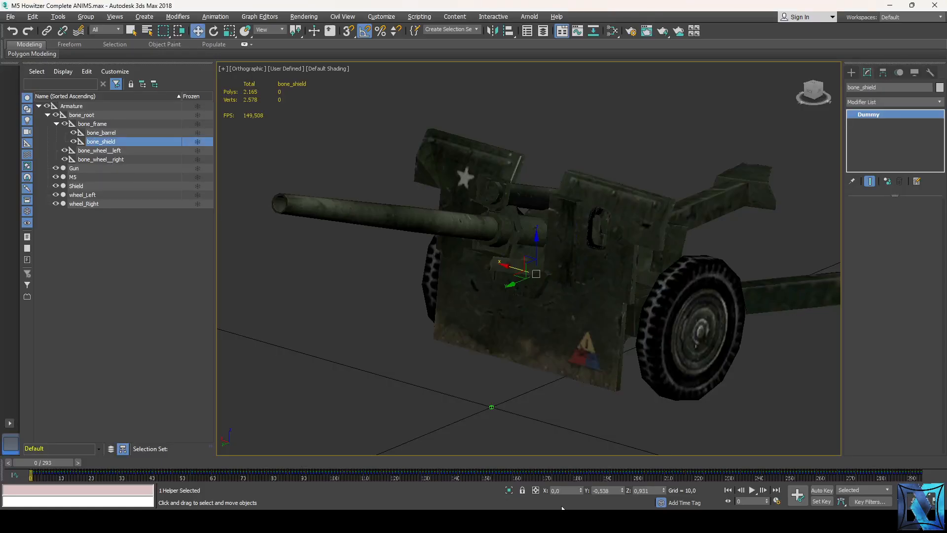
{"action": "left_click_drag", "start_coordinate": [612, 491], "coordinate": [534, 493]}
{"action": "key", "text": "ctrl+v"}
{"action": "key", "text": "Return"}
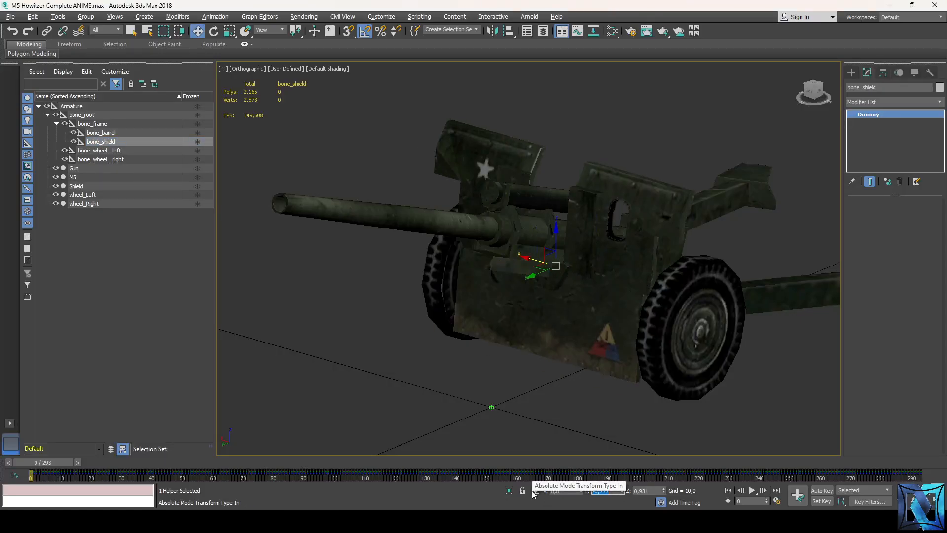
- Copy the shield's z value from the notes and set bone_shield's z position to 0,742
{"action": "key", "text": "alt+Tab"}
{"action": "left_click_drag", "start_coordinate": [119, 67], "coordinate": [135, 67]}
{"action": "key", "text": "ctrl+c"}
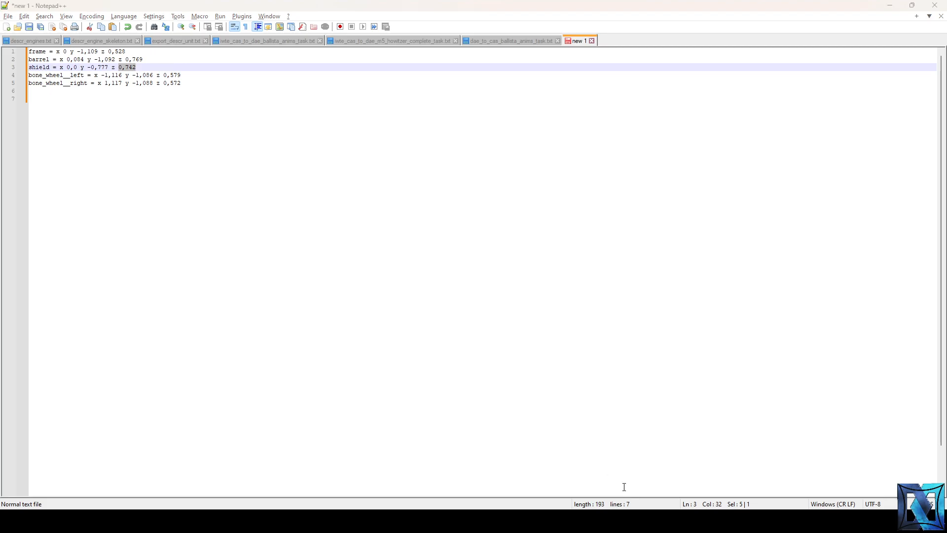
{"action": "key", "text": "alt+Tab"}
{"action": "left_click_drag", "start_coordinate": [652, 491], "coordinate": [633, 491]}
{"action": "key", "text": "ctrl+v"}
{"action": "key", "text": "Return"}
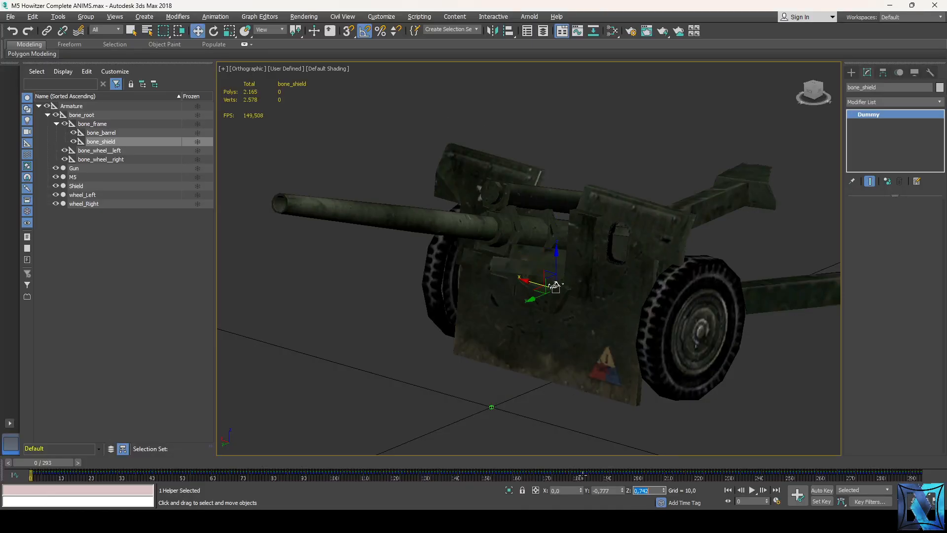
- Copy the left wheel's x value without its minus sign from the notes and set bone_wheel__left's x position to 1,116
{"action": "key", "text": "alt+Tab"}
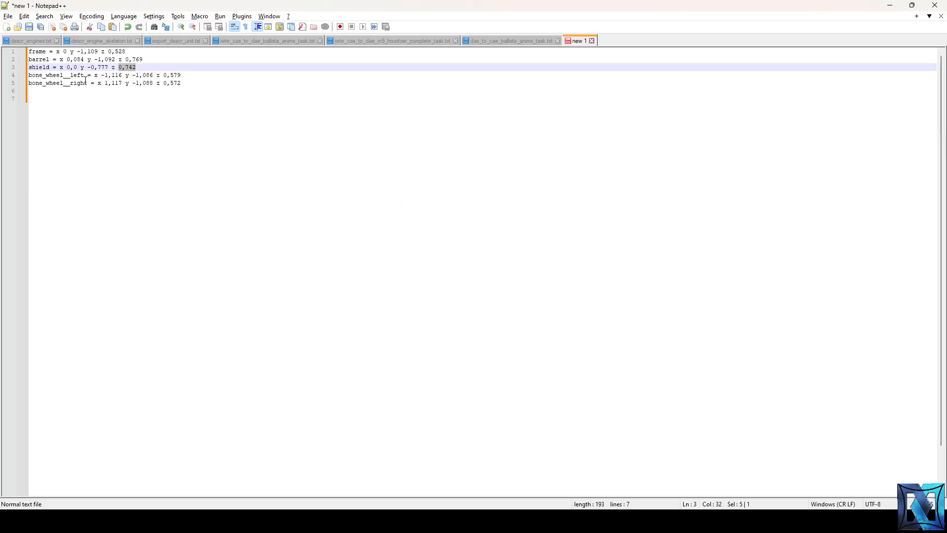
{"action": "left_click_drag", "start_coordinate": [105, 75], "coordinate": [120, 76]}
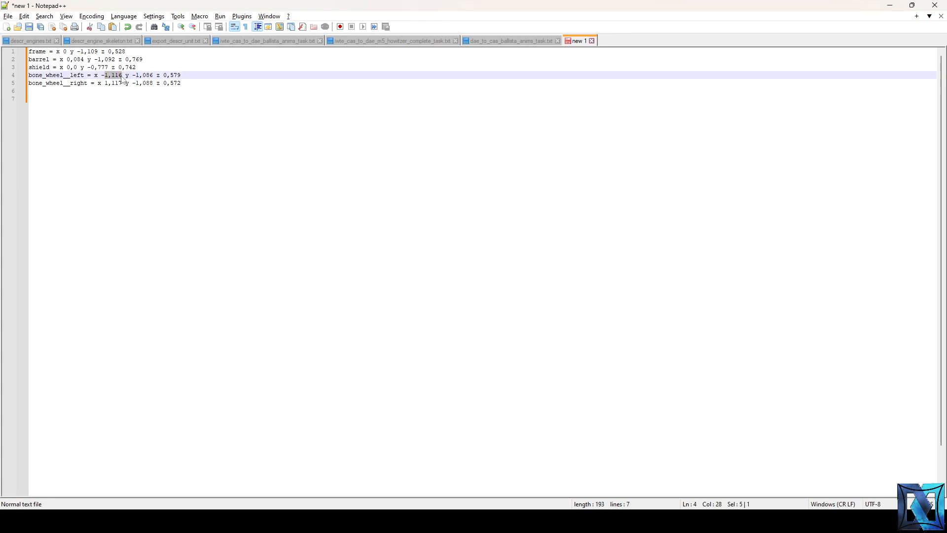
{"action": "key", "text": "alt+Tab"}
{"action": "left_click", "coordinate": [99, 150]}
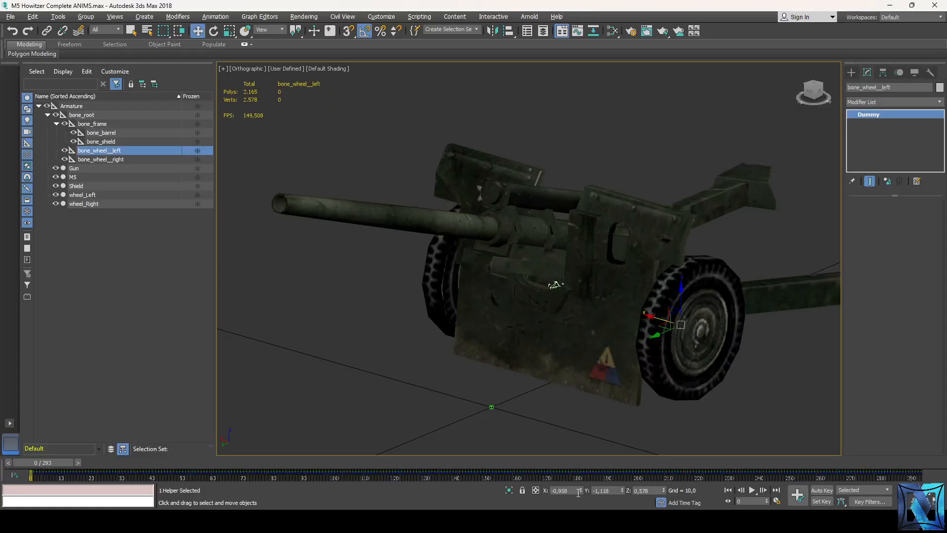
{"action": "double_click", "coordinate": [562, 490]}
{"action": "type", "text": "1,116"}
{"action": "key", "text": "Return"}
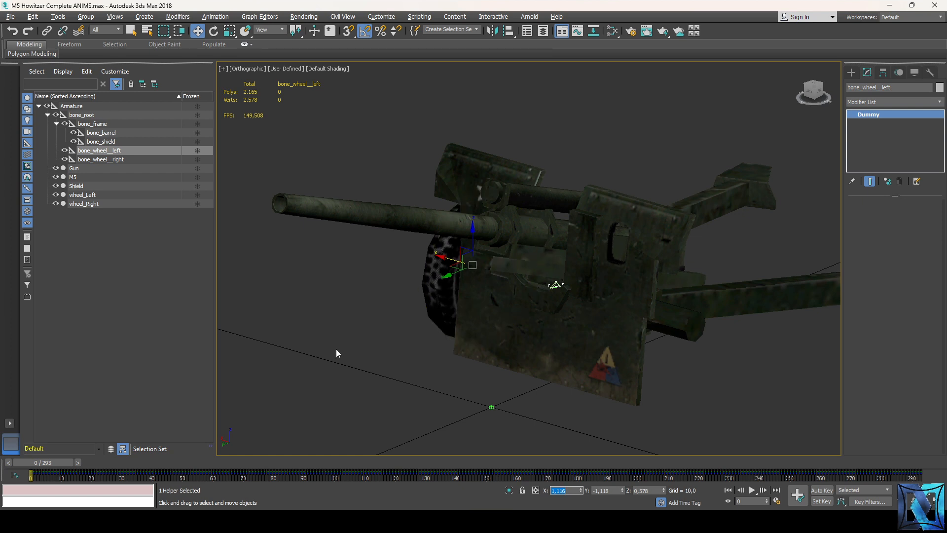
- Take the left wheel's y value without its minus sign from the notes and set bone_wheel__left's y position to 1,086
{"action": "left_click_drag", "start_coordinate": [813, 91], "coordinate": [634, 142]}
{"action": "key", "text": "alt+Tab"}
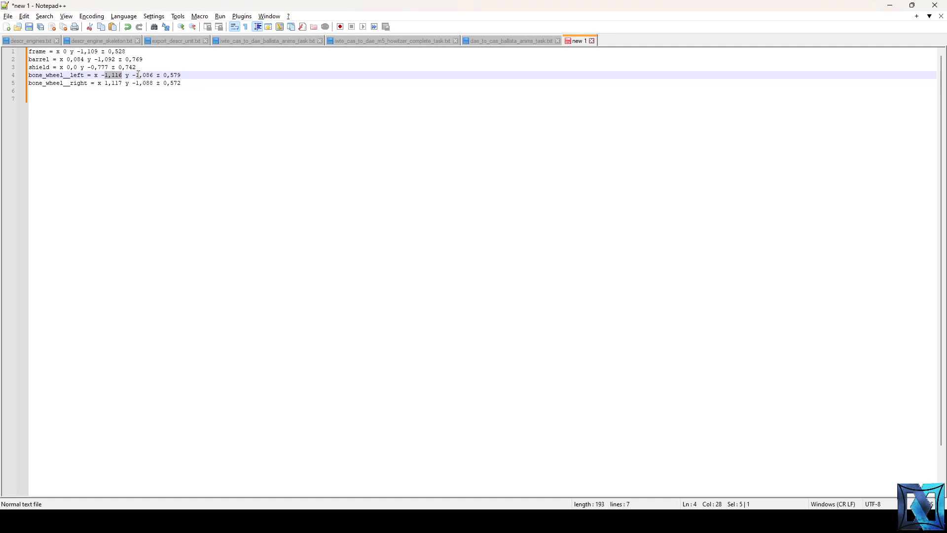
{"action": "left_click_drag", "start_coordinate": [137, 75], "coordinate": [147, 76]}
{"action": "key", "text": "alt+Tab"}
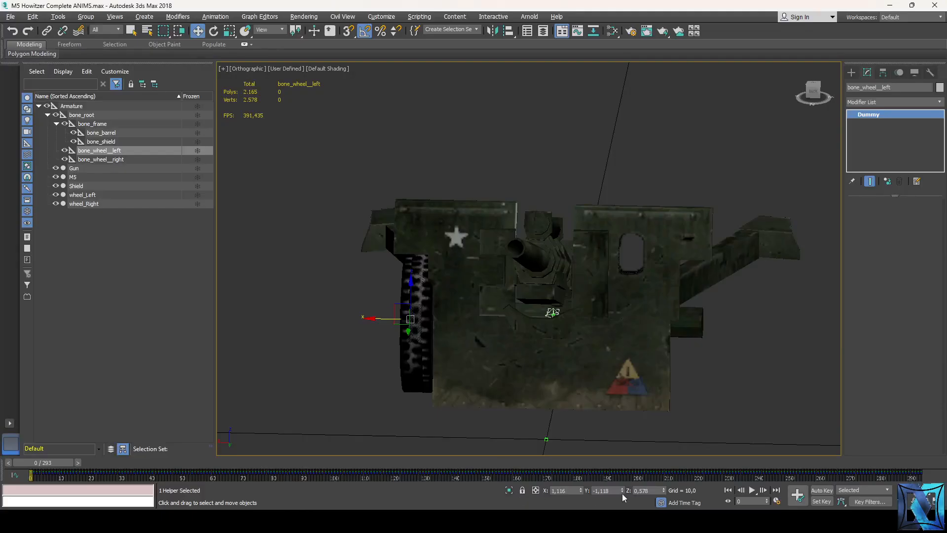
{"action": "type", "text": "1,086"}
{"action": "key", "text": "Return"}
- Copy the left wheel's z value from the notes and set bone_wheel__left's z position to 0,579
{"action": "key", "text": "alt+Tab"}
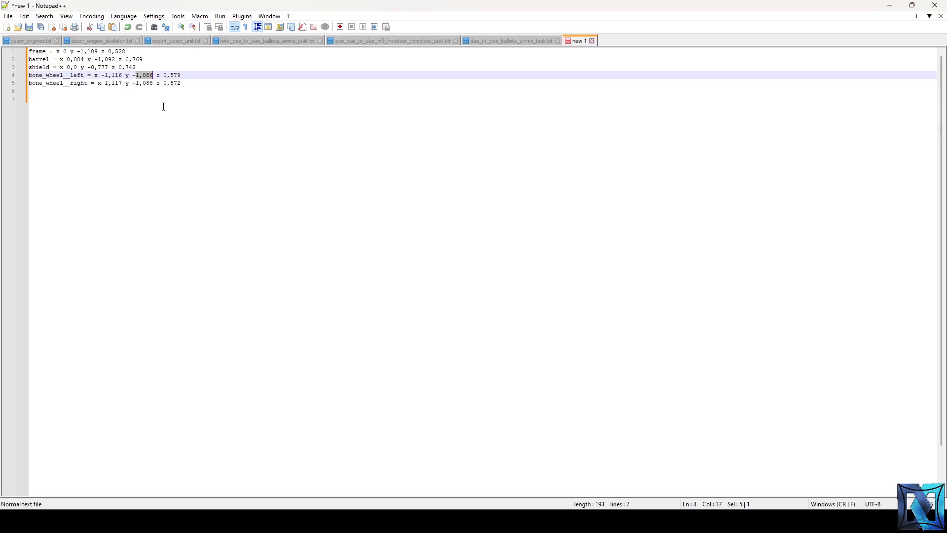
{"action": "left_click_drag", "start_coordinate": [164, 75], "coordinate": [218, 77]}
{"action": "key", "text": "ctrl+c"}
{"action": "key", "text": "alt+Tab"}
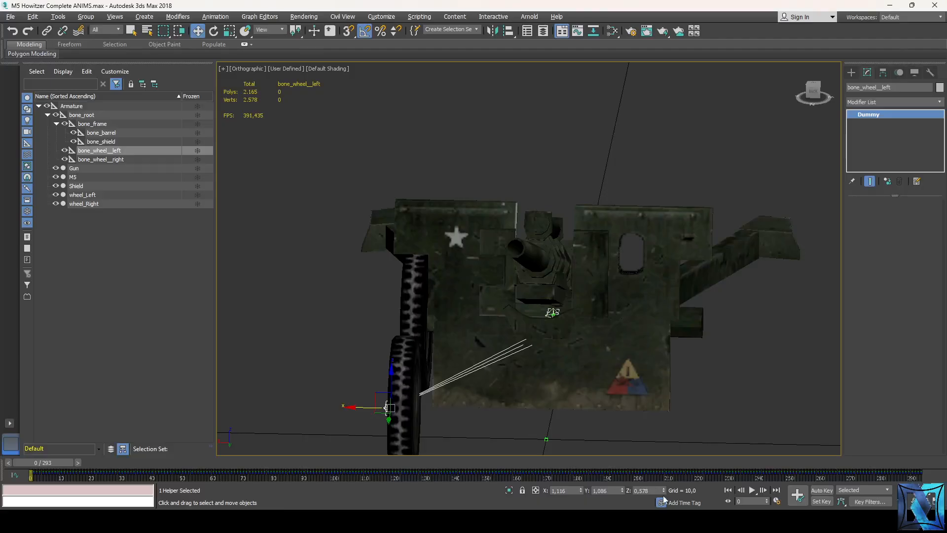
{"action": "double_click", "coordinate": [658, 492]}
{"action": "key", "text": "ctrl+v"}
- Inspect the left wheel's placement, recheck the notes, and undo the x, y and z position changes made to bone_wheel__left
{"action": "scroll", "coordinate": [601, 188], "scroll_direction": "down", "scroll_amount": 2}
{"action": "left_click_drag", "start_coordinate": [812, 92], "coordinate": [845, 91]}
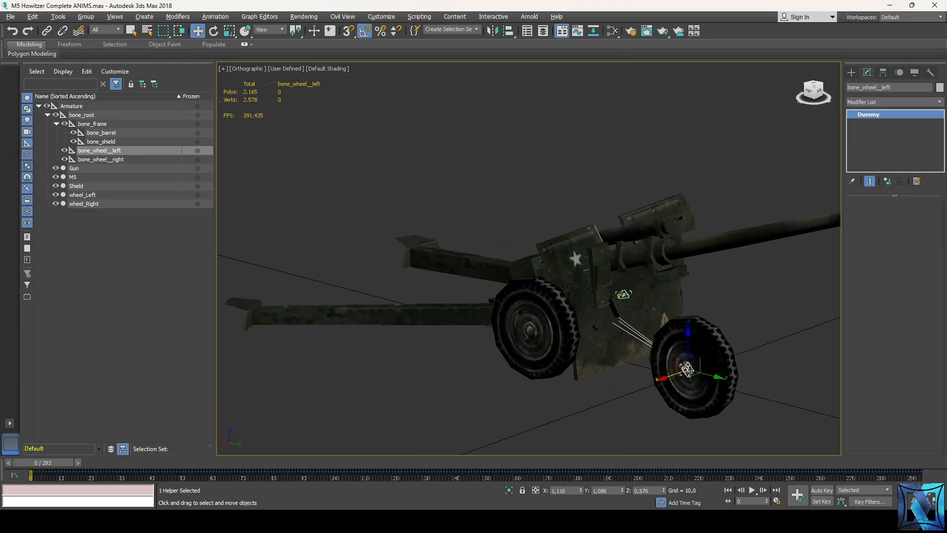
{"action": "middle_click_drag", "start_coordinate": [600, 247], "coordinate": [642, 246], "text": "alt"}
{"action": "middle_click_drag", "start_coordinate": [675, 295], "coordinate": [562, 267], "text": "alt"}
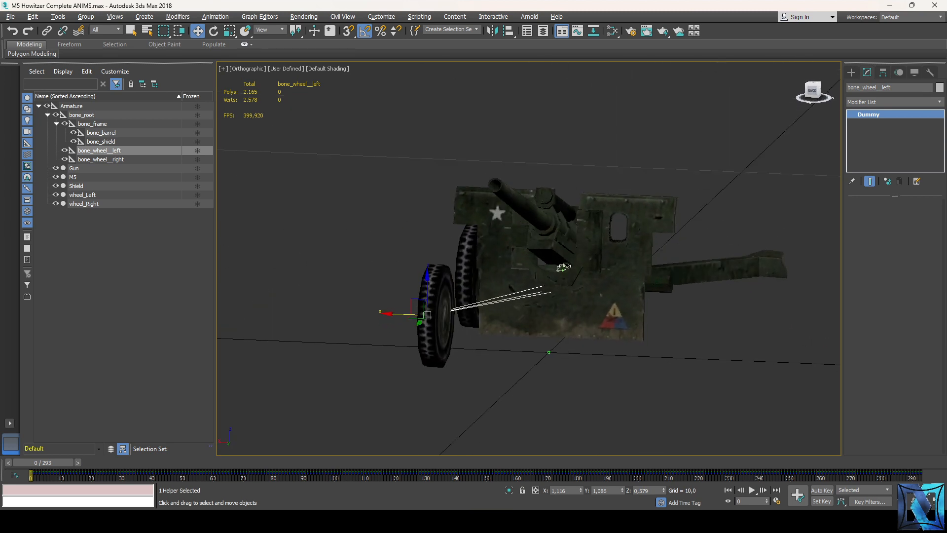
{"action": "left_click_drag", "start_coordinate": [766, 116], "coordinate": [743, 118]}
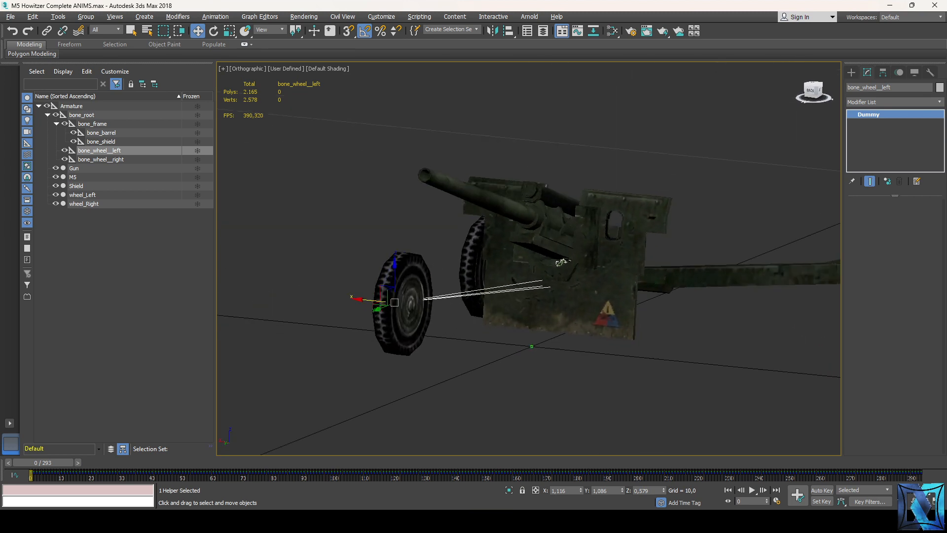
{"action": "left_click", "coordinate": [125, 153]}
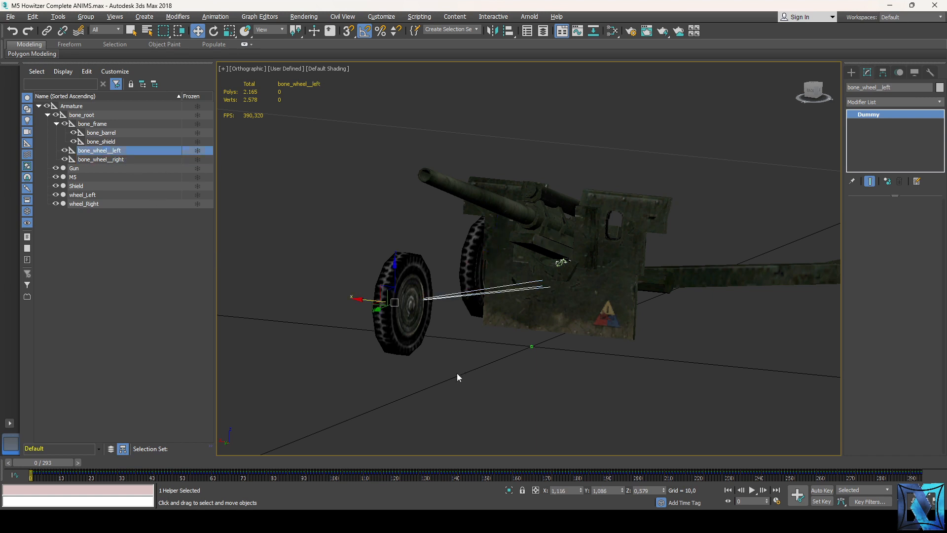
{"action": "key", "text": "alt+Tab"}
{"action": "key", "text": "alt+Tab"}
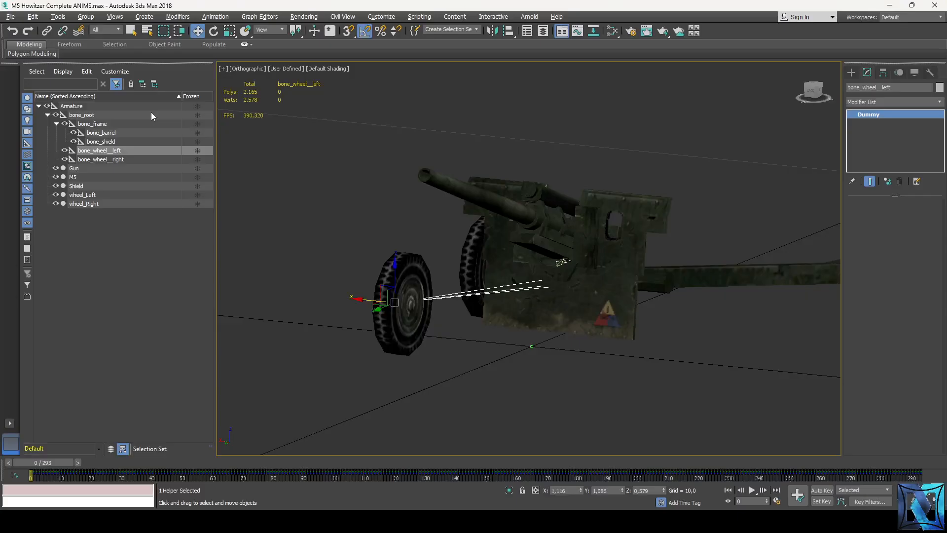
{"action": "key", "text": "ctrl+z"}
{"action": "key", "text": "ctrl+z"}
{"action": "key", "text": "ctrl+z"}
{"action": "key", "text": "ctrl+z"}
{"action": "key", "text": "ctrl+z"}
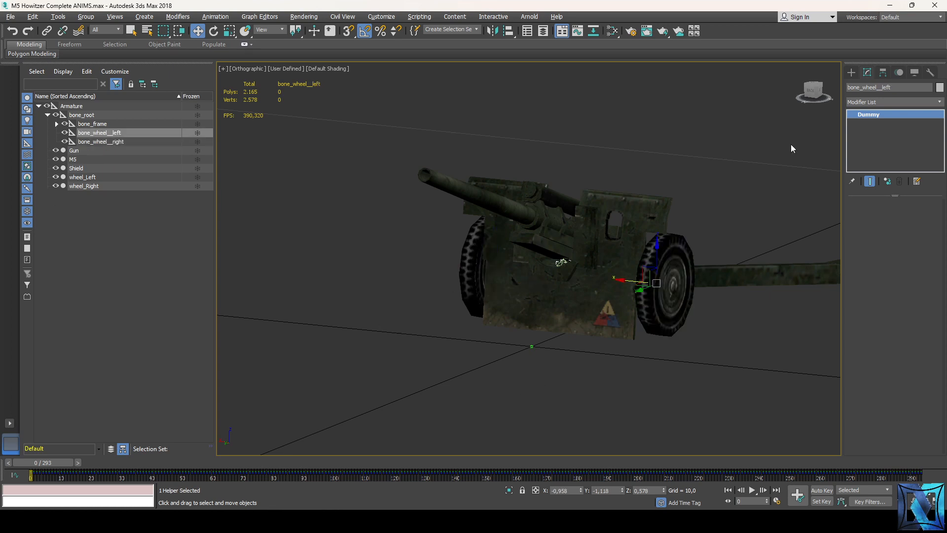
- Move bone_wheel__left along x to about -1,066, toward the inner face of the wheel
{"action": "left_click", "coordinate": [814, 92]}
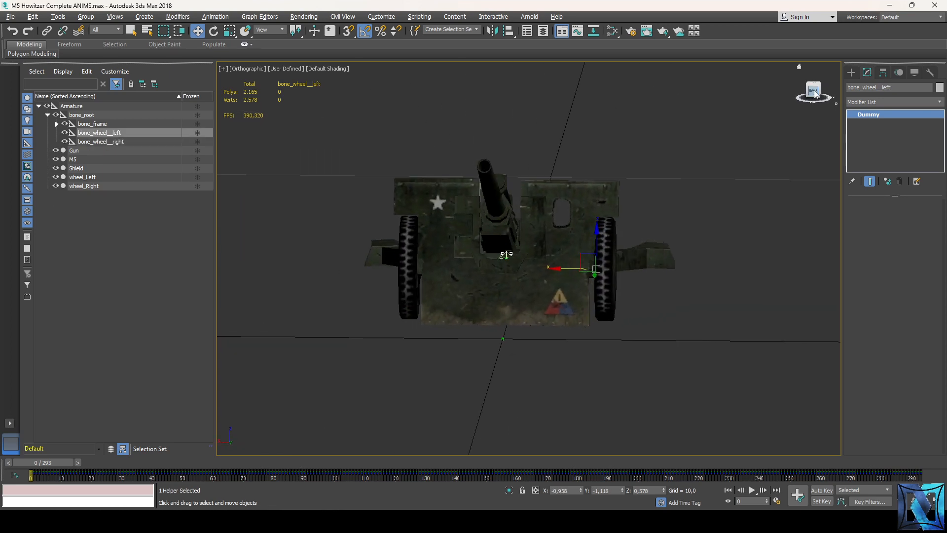
{"action": "scroll", "coordinate": [589, 259], "scroll_direction": "up", "scroll_amount": 5}
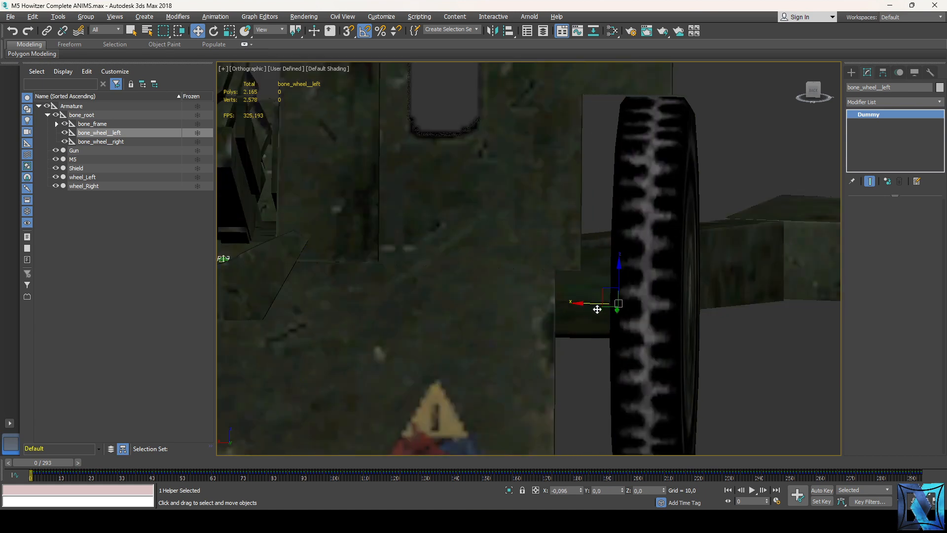
{"action": "scroll", "coordinate": [616, 310], "scroll_direction": "down", "scroll_amount": 2}
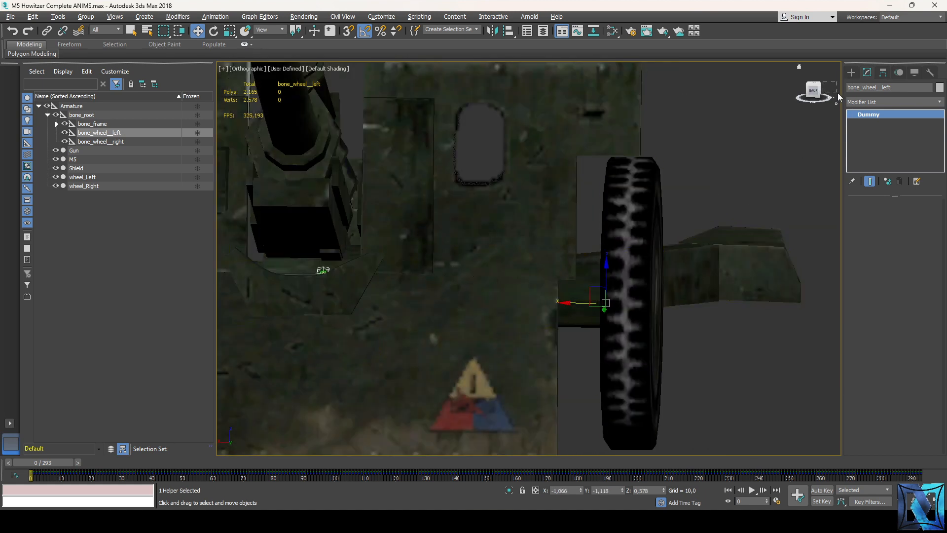
- Isolate the M5 frame mesh and make bone_wheel__left and bone_wheel__right visible with it
{"action": "left_click", "coordinate": [715, 167]}
{"action": "middle_click_drag", "start_coordinate": [715, 168], "coordinate": [746, 186], "text": "alt"}
{"action": "scroll", "coordinate": [650, 310], "scroll_direction": "down", "scroll_amount": 2}
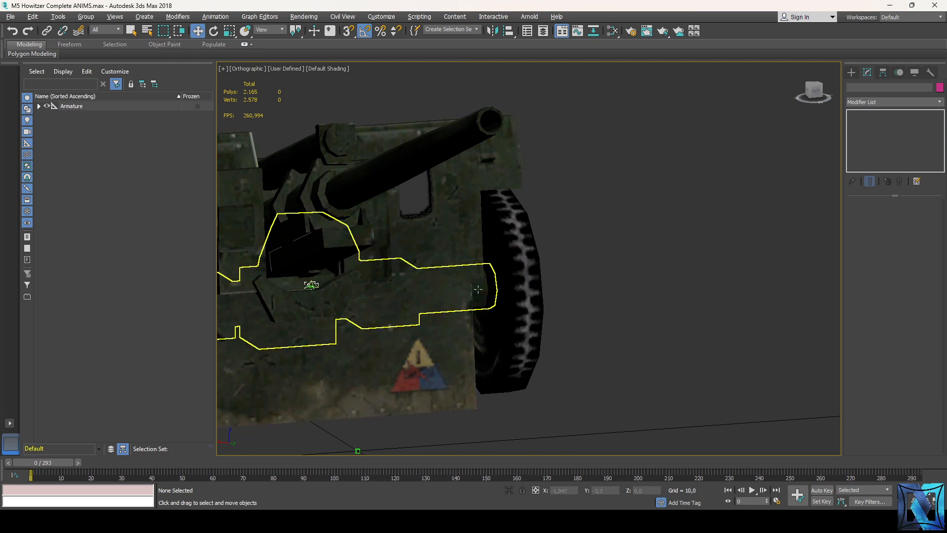
{"action": "left_click", "coordinate": [478, 290]}
{"action": "right_click", "coordinate": [477, 287]}
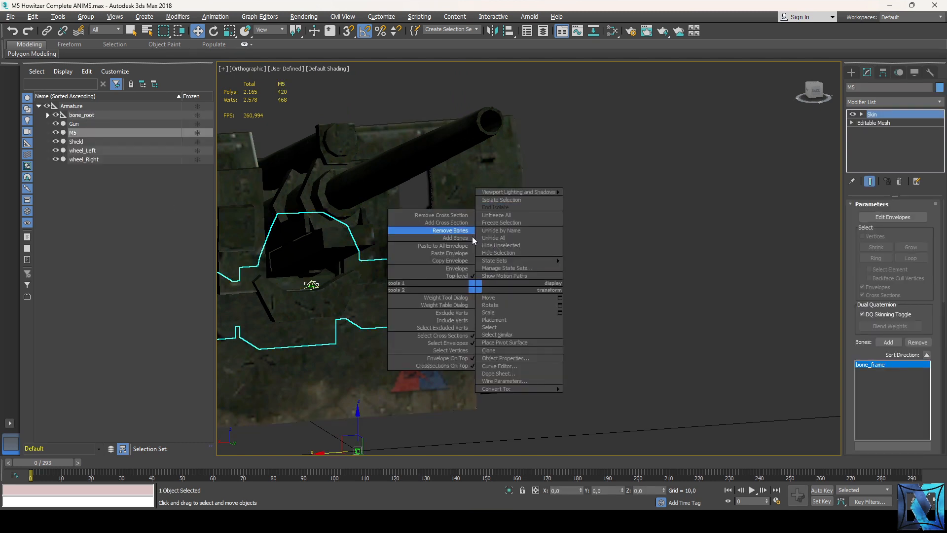
{"action": "left_click", "coordinate": [504, 200]}
{"action": "left_click", "coordinate": [709, 302]}
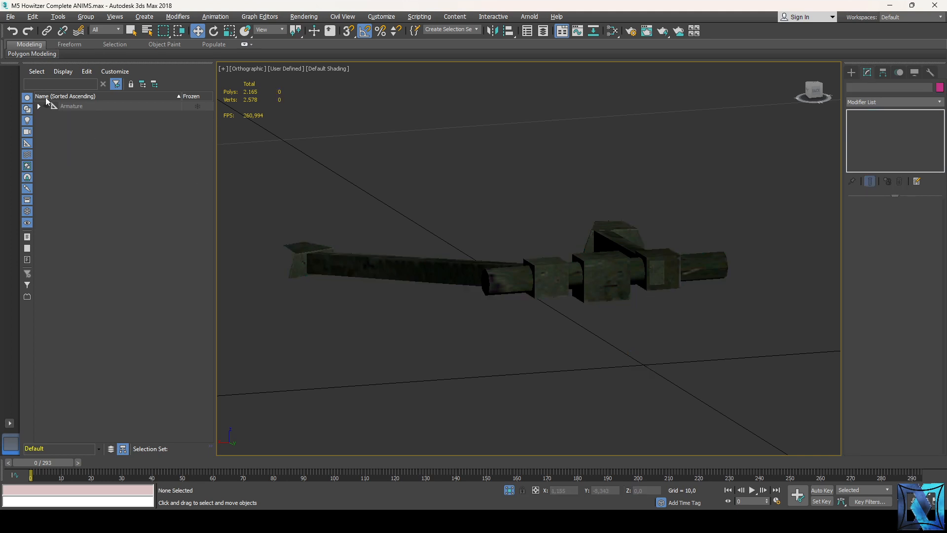
{"action": "left_click", "coordinate": [39, 107]}
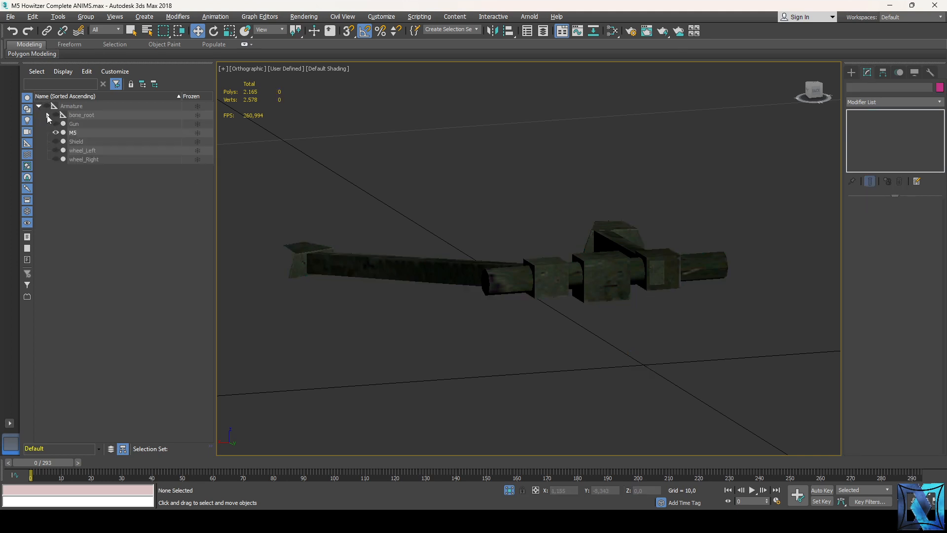
{"action": "left_click", "coordinate": [48, 114]}
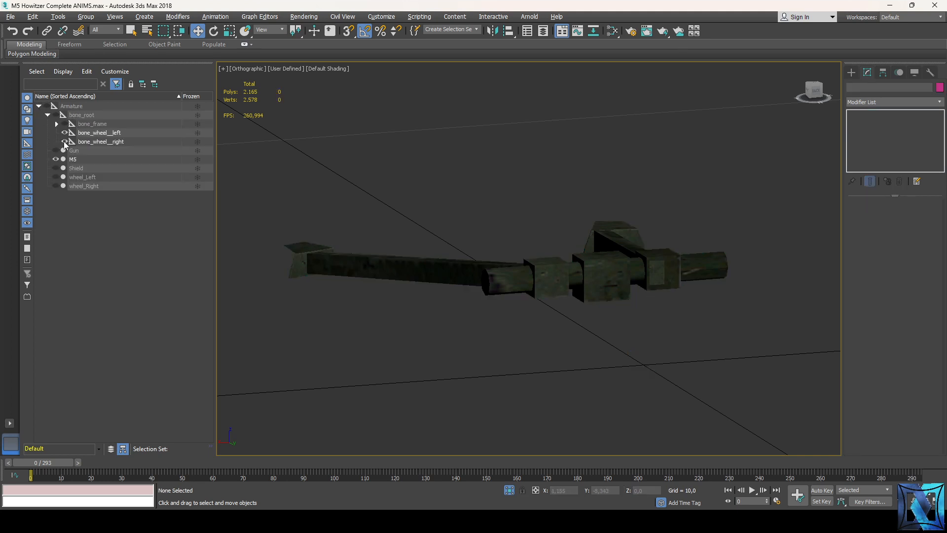
- In a wireframe left view, move bone_wheel__left to the centre of the axle's circular outline, about y -1,092 and z 0,612
{"action": "left_click", "coordinate": [100, 133]}
{"action": "mouse_move", "coordinate": [814, 93]}
{"action": "left_mouse_down"}
{"action": "mouse_move", "coordinate": [800, 69]}
{"action": "mouse_move", "coordinate": [813, 103]}
{"action": "left_mouse_up"}
{"action": "scroll", "coordinate": [752, 265], "scroll_direction": "up", "scroll_amount": 4}
{"action": "scroll", "coordinate": [670, 291], "scroll_direction": "up", "scroll_amount": 2}
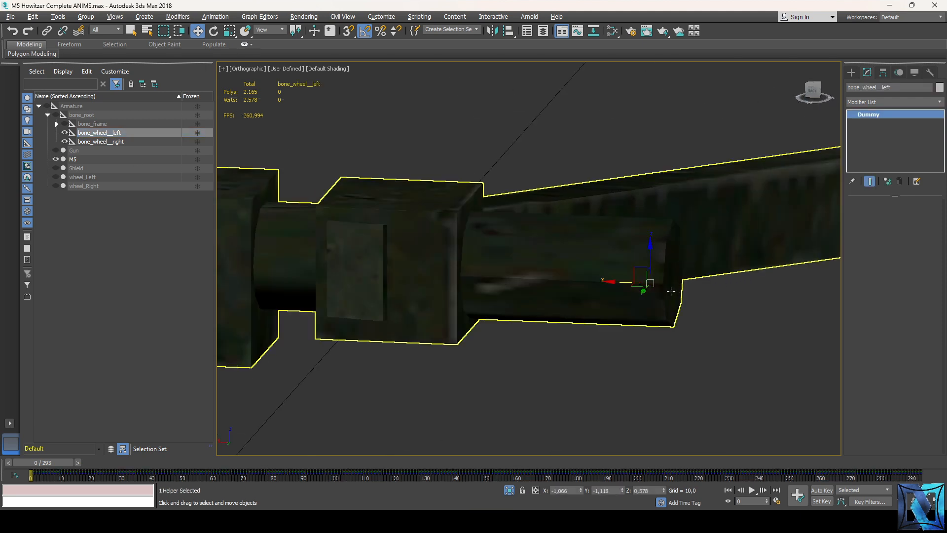
{"action": "key", "text": "l"}
{"action": "scroll", "coordinate": [549, 247], "scroll_direction": "up", "scroll_amount": 6}
{"action": "scroll", "coordinate": [404, 296], "scroll_direction": "up", "scroll_amount": 5}
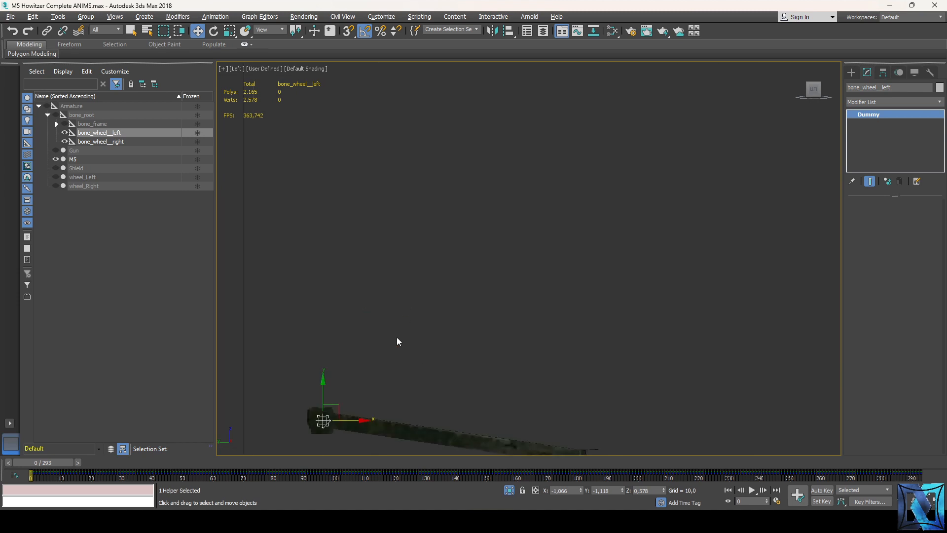
{"action": "scroll", "coordinate": [324, 438], "scroll_direction": "up", "scroll_amount": 5}
{"action": "left_click", "coordinate": [306, 68]}
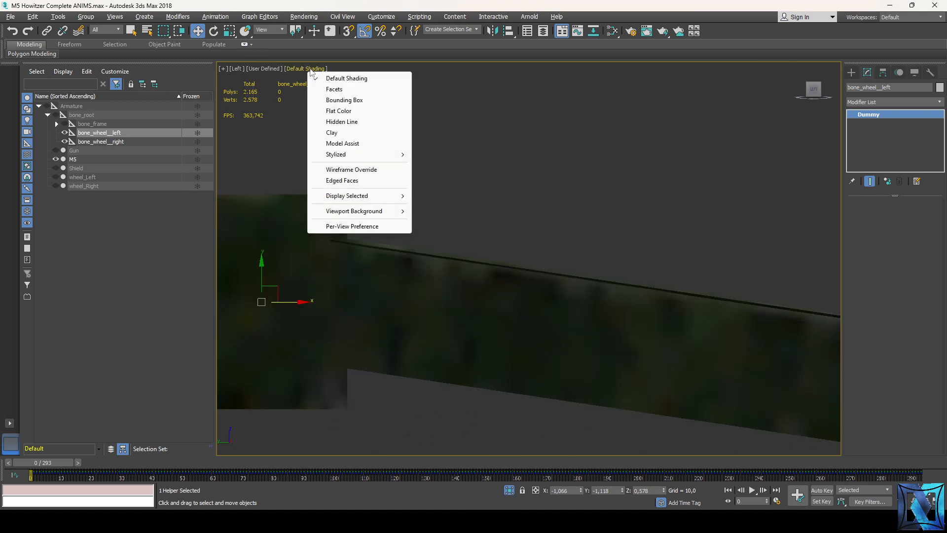
{"action": "left_click", "coordinate": [348, 166]}
{"action": "scroll", "coordinate": [365, 261], "scroll_direction": "up", "scroll_amount": 2}
{"action": "left_click_drag", "start_coordinate": [368, 269], "coordinate": [365, 246]}
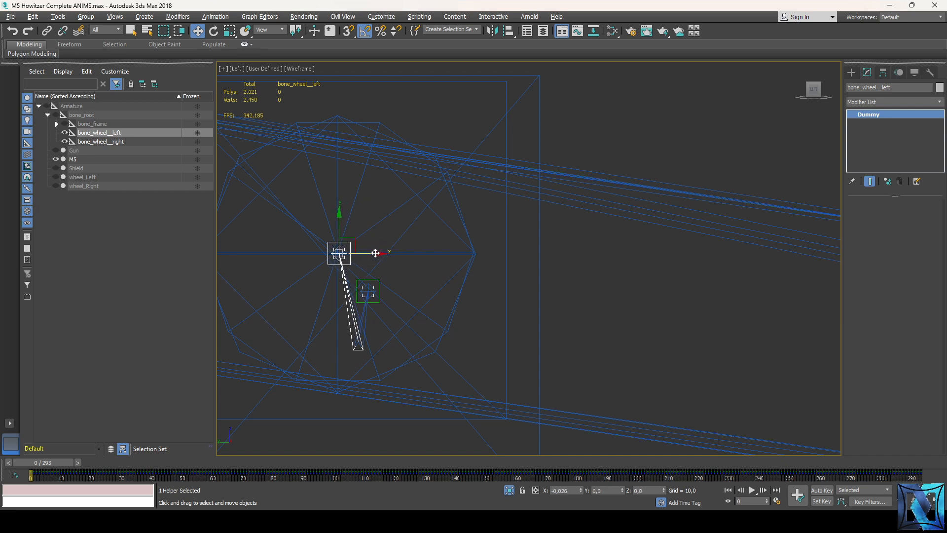
- Move bone_wheel__right onto the axle centre to match the left wheel bone, about y -1,092 and z 0,612
{"action": "left_click", "coordinate": [167, 142]}
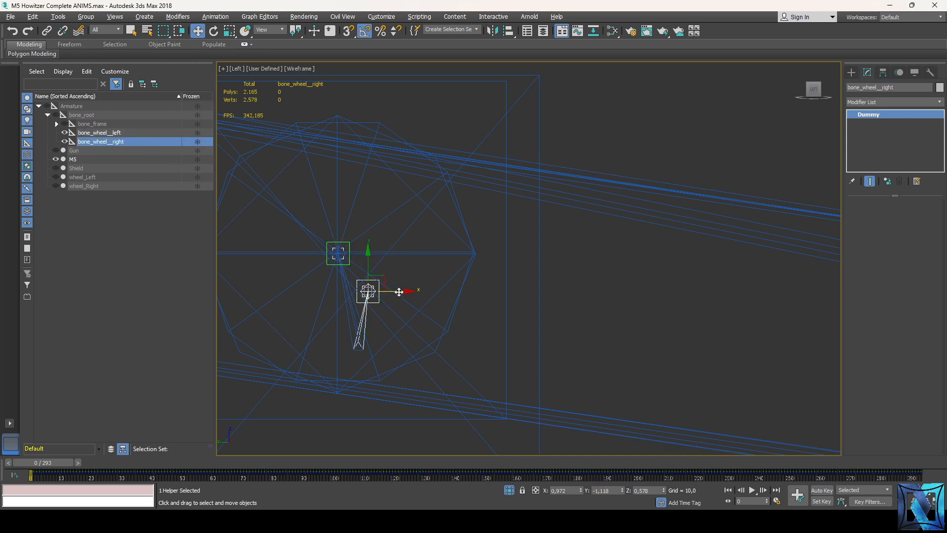
{"action": "left_click_drag", "start_coordinate": [398, 289], "coordinate": [339, 227]}
{"action": "scroll", "coordinate": [333, 249], "scroll_direction": "up", "scroll_amount": 6}
{"action": "scroll", "coordinate": [334, 249], "scroll_direction": "up", "scroll_amount": 2}
{"action": "left_click_drag", "start_coordinate": [412, 288], "coordinate": [406, 287]}
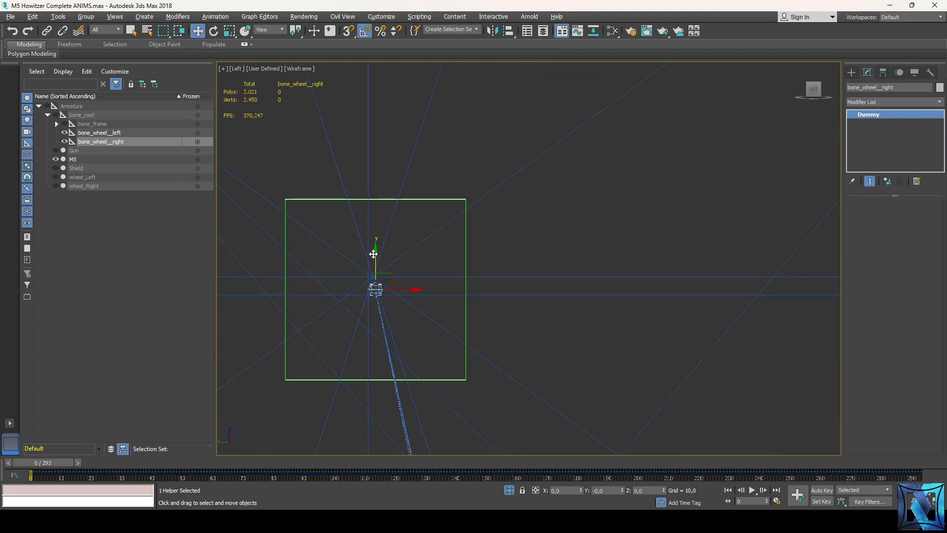
- In the back view, move bone_wheel__right along x to the outer end of its axle, about 1,12
{"action": "key", "text": "k"}
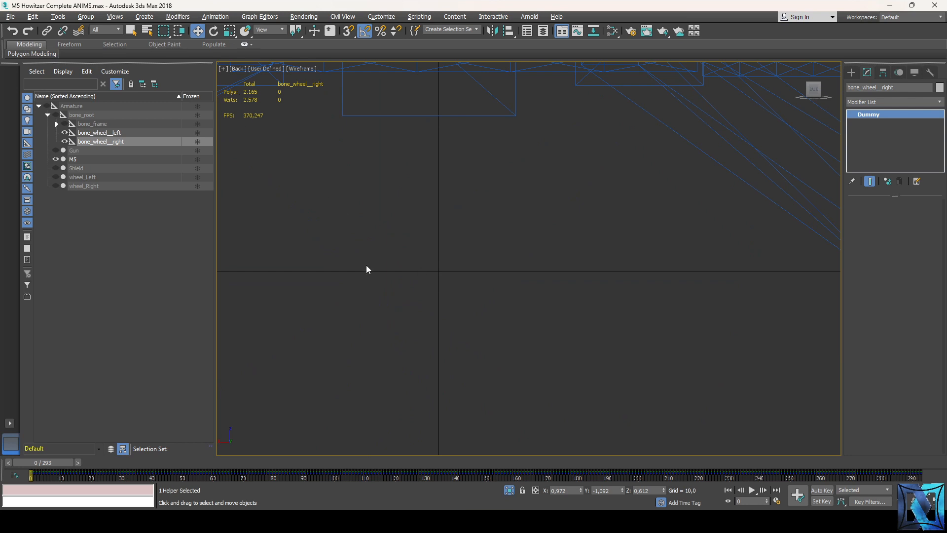
{"action": "scroll", "coordinate": [366, 269], "scroll_direction": "down", "scroll_amount": 8}
{"action": "scroll", "coordinate": [353, 222], "scroll_direction": "up", "scroll_amount": 6}
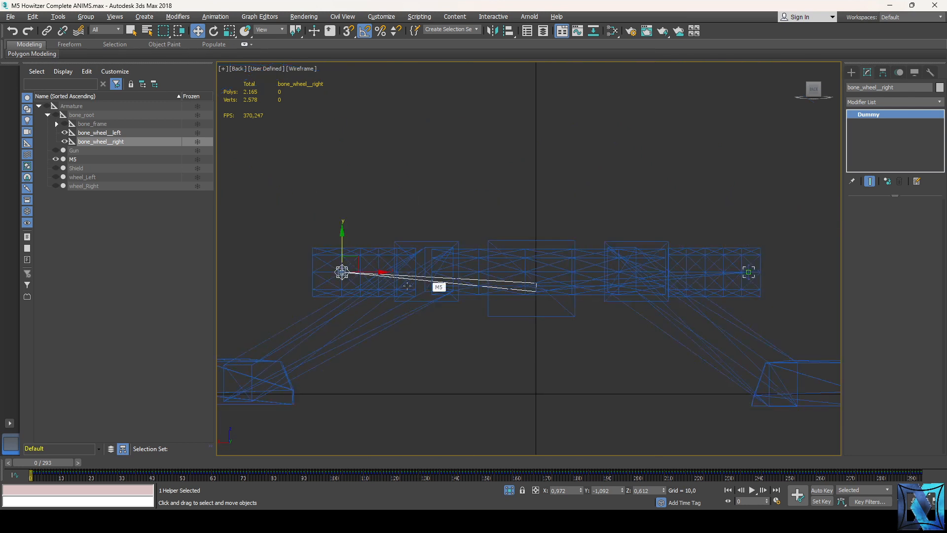
{"action": "scroll", "coordinate": [300, 281], "scroll_direction": "up", "scroll_amount": 2}
{"action": "left_click_drag", "start_coordinate": [423, 267], "coordinate": [384, 266]}
{"action": "scroll", "coordinate": [341, 273], "scroll_direction": "up", "scroll_amount": 5}
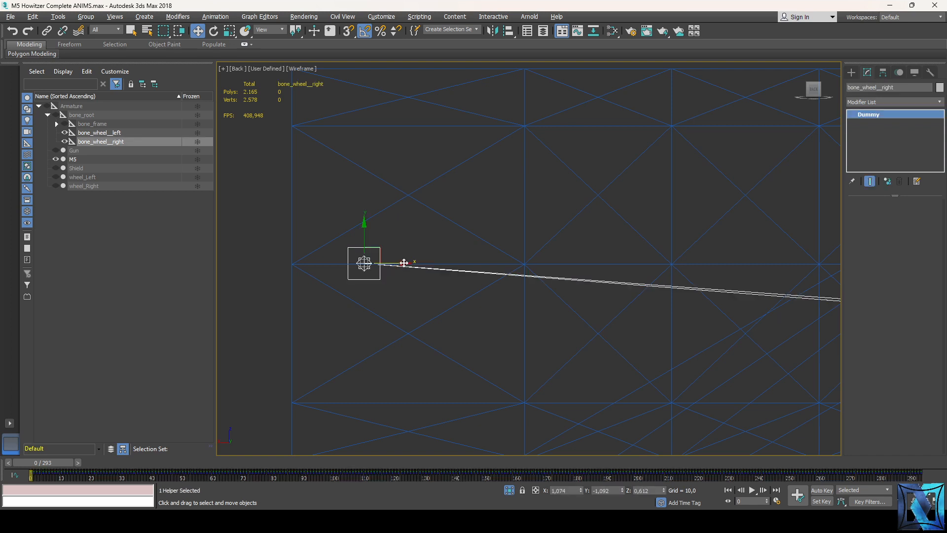
{"action": "left_click_drag", "start_coordinate": [403, 263], "coordinate": [330, 268]}
- Move bone_wheel__left along x to the outer end of its axle, about -1,123
{"action": "left_click", "coordinate": [98, 133]}
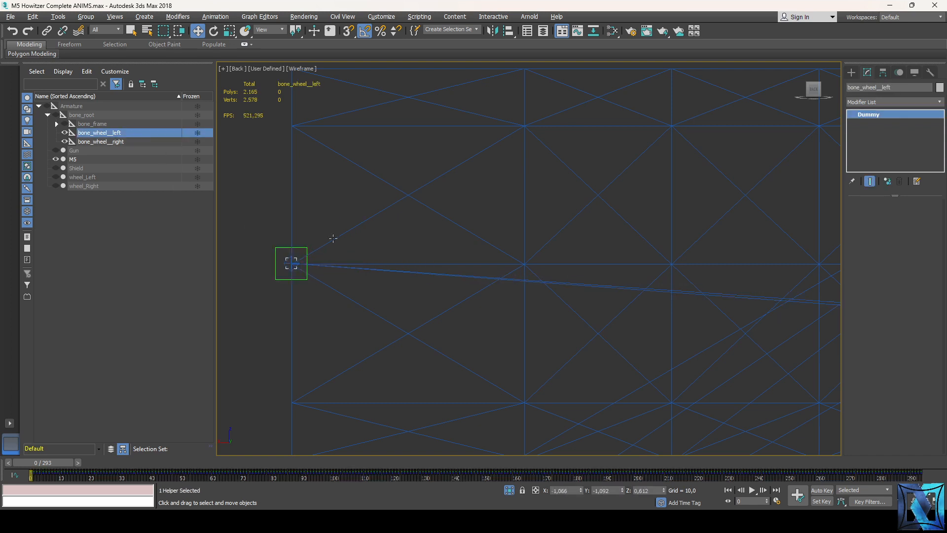
{"action": "key", "text": "z"}
{"action": "scroll", "coordinate": [720, 271], "scroll_direction": "up", "scroll_amount": 2}
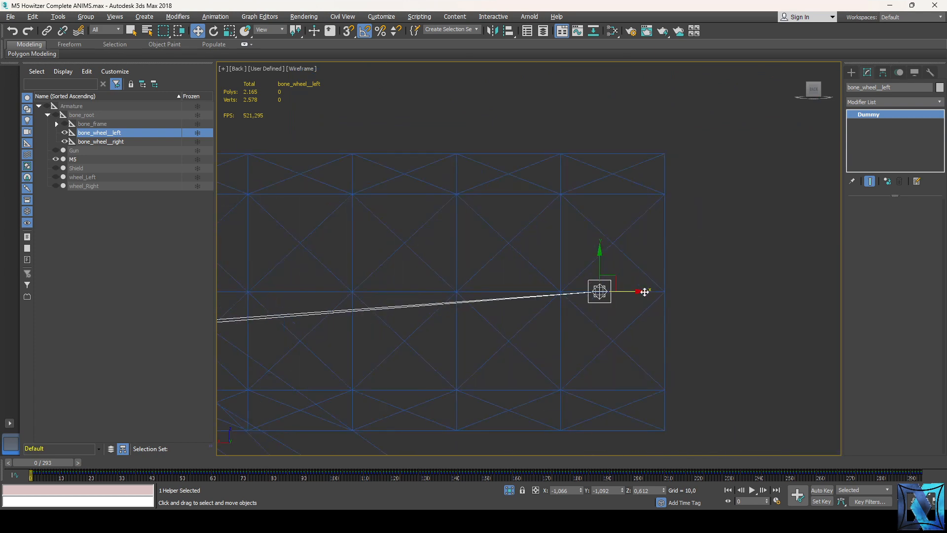
{"action": "left_click_drag", "start_coordinate": [644, 292], "coordinate": [708, 294]}
{"action": "scroll", "coordinate": [707, 295], "scroll_direction": "down", "scroll_amount": 4}
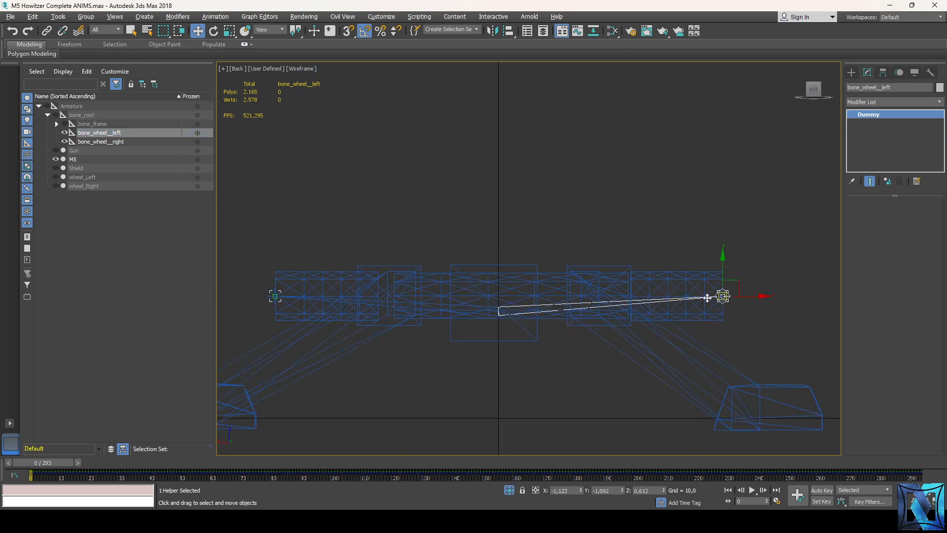
- Restore default shading in the viewport and end the isolation so the whole howitzer is displayed
{"action": "left_click", "coordinate": [302, 71]}
{"action": "right_click", "coordinate": [354, 152]}
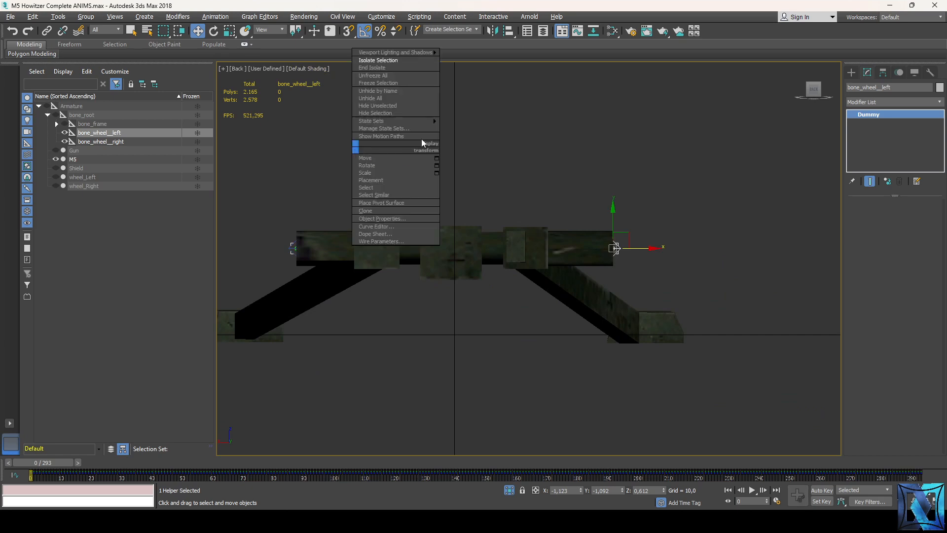
{"action": "left_click", "coordinate": [399, 68]}
{"action": "middle_click_drag", "start_coordinate": [453, 224], "coordinate": [461, 245], "text": "alt"}
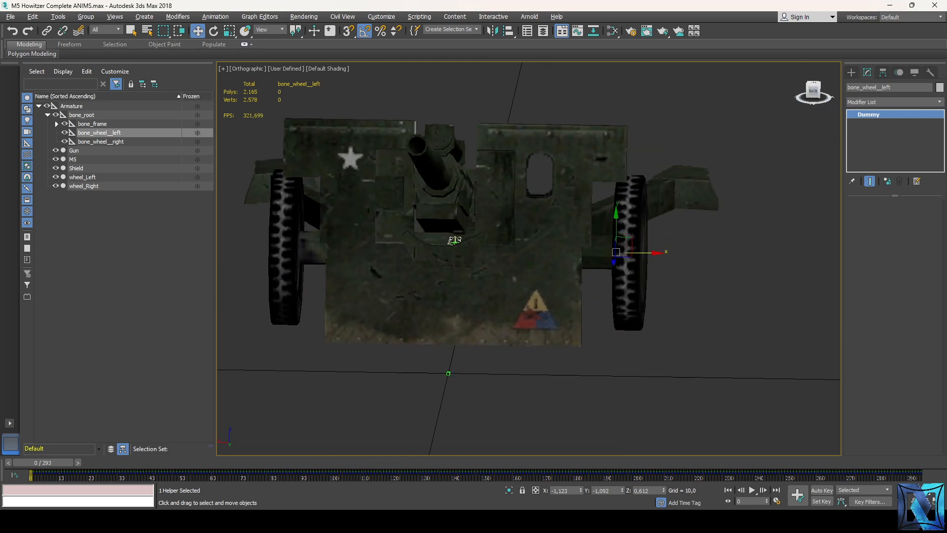
- Move bone_wheel__left inward along x to about -0,99, at the inner side of the wheel
{"action": "scroll", "coordinate": [662, 258], "scroll_direction": "up", "scroll_amount": 4}
{"action": "left_click_drag", "start_coordinate": [662, 258], "coordinate": [625, 259]}
{"action": "scroll", "coordinate": [750, 289], "scroll_direction": "down", "scroll_amount": 2}
{"action": "scroll", "coordinate": [750, 290], "scroll_direction": "down", "scroll_amount": 2}
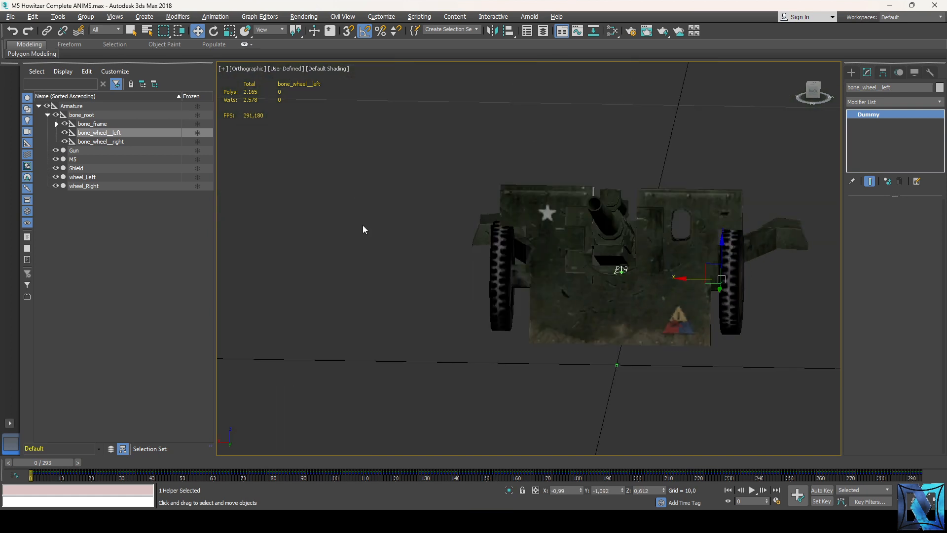
- Move bone_wheel__right inward along x to about 0,967, at the inner side of its wheel
{"action": "left_click", "coordinate": [101, 142]}
{"action": "scroll", "coordinate": [500, 315], "scroll_direction": "up", "scroll_amount": 3}
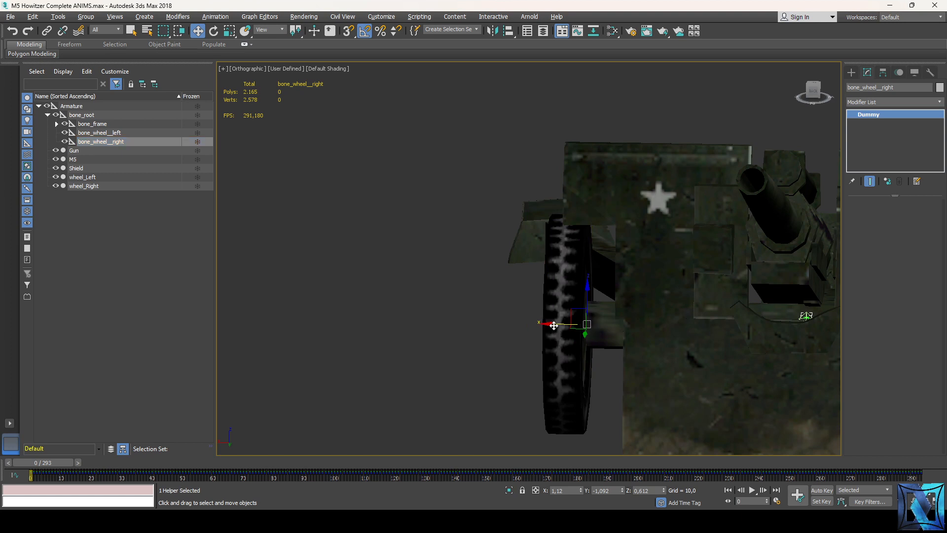
{"action": "left_click_drag", "start_coordinate": [554, 326], "coordinate": [574, 324]}
{"action": "left_click_drag", "start_coordinate": [814, 95], "coordinate": [821, 95]}
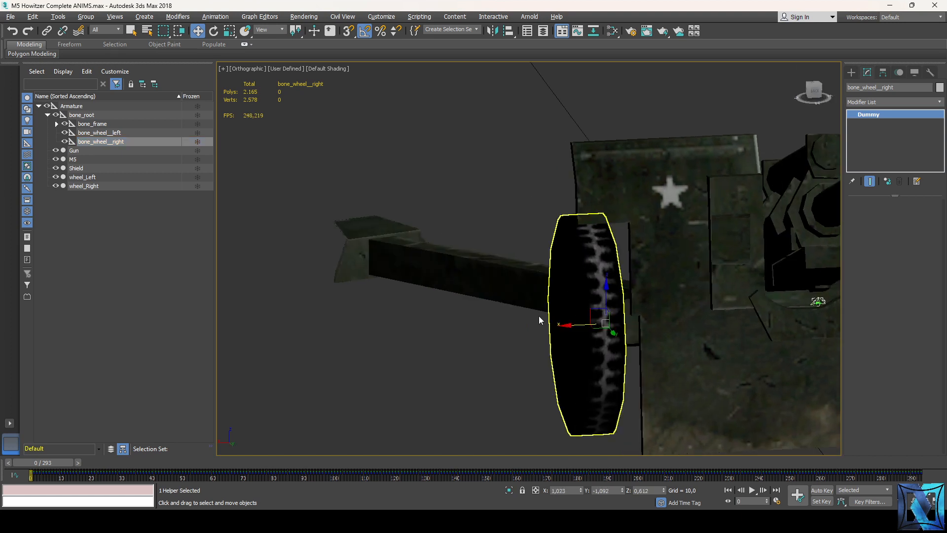
{"action": "scroll", "coordinate": [545, 347], "scroll_direction": "up", "scroll_amount": 3}
{"action": "left_click_drag", "start_coordinate": [617, 307], "coordinate": [638, 315]}
{"action": "scroll", "coordinate": [441, 315], "scroll_direction": "down", "scroll_amount": 3}
{"action": "scroll", "coordinate": [443, 316], "scroll_direction": "down", "scroll_amount": 2}
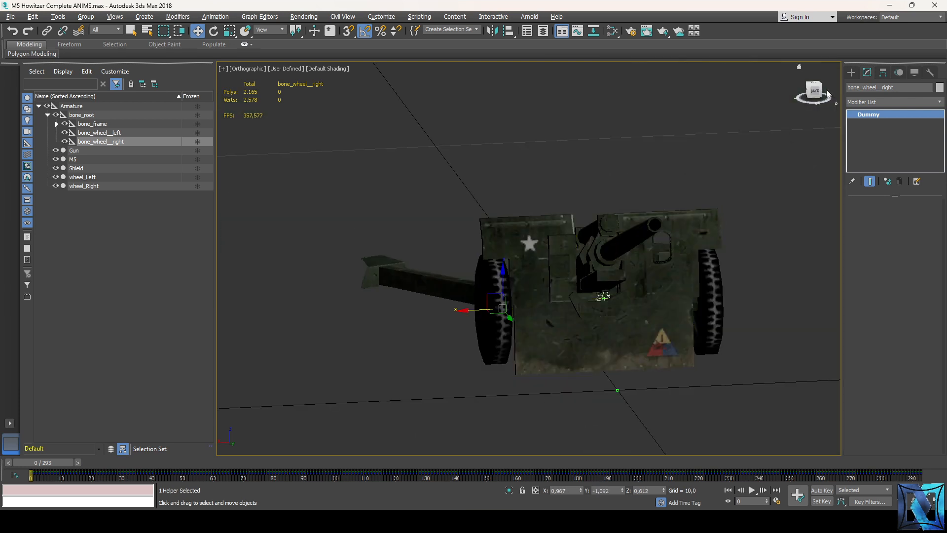
- Examine the placement of both wheel bones from the front and at an angle with nothing selected
{"action": "mouse_move", "coordinate": [815, 92]}
{"action": "left_mouse_down"}
{"action": "mouse_move", "coordinate": [829, 89]}
{"action": "mouse_move", "coordinate": [799, 93]}
{"action": "left_mouse_up"}
{"action": "middle_click_drag", "start_coordinate": [561, 315], "coordinate": [599, 293], "text": "alt"}
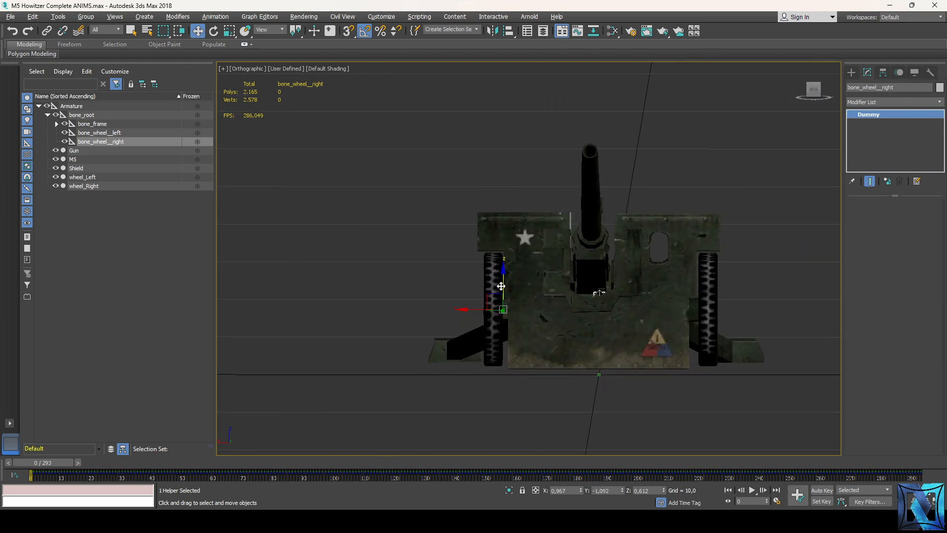
{"action": "scroll", "coordinate": [479, 313], "scroll_direction": "up", "scroll_amount": 4}
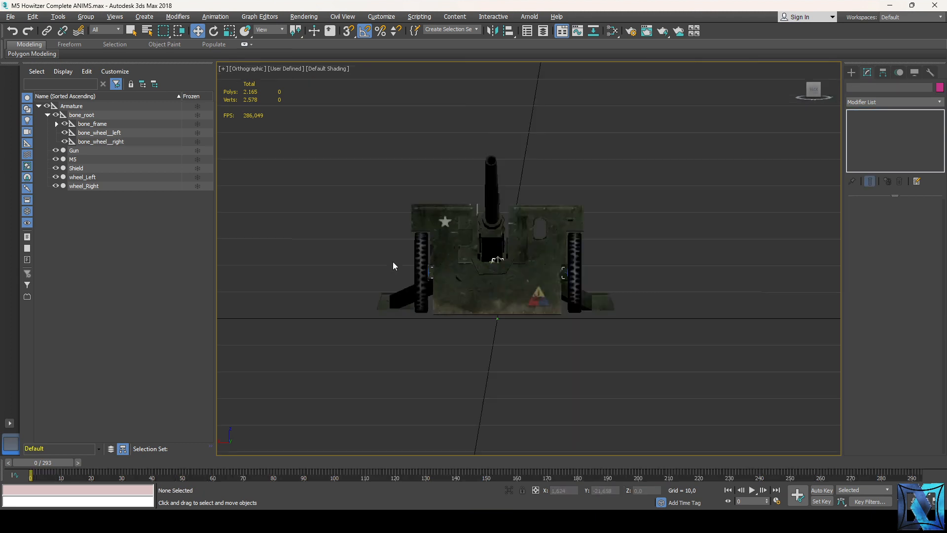
{"action": "left_click", "coordinate": [419, 274]}
{"action": "scroll", "coordinate": [395, 266], "scroll_direction": "down", "scroll_amount": 5}
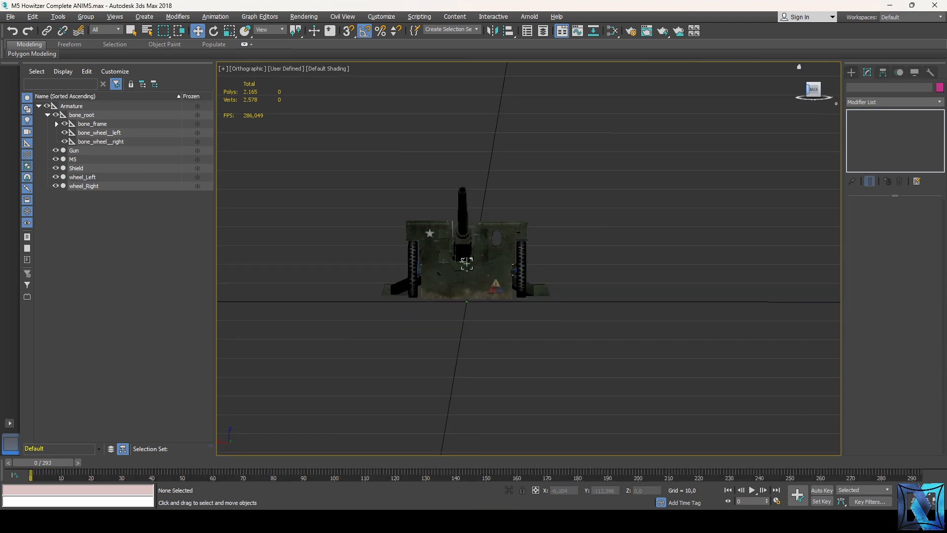
{"action": "middle_click_drag", "start_coordinate": [466, 264], "coordinate": [395, 249], "text": "alt"}
{"action": "scroll", "coordinate": [386, 247], "scroll_direction": "up", "scroll_amount": 3}
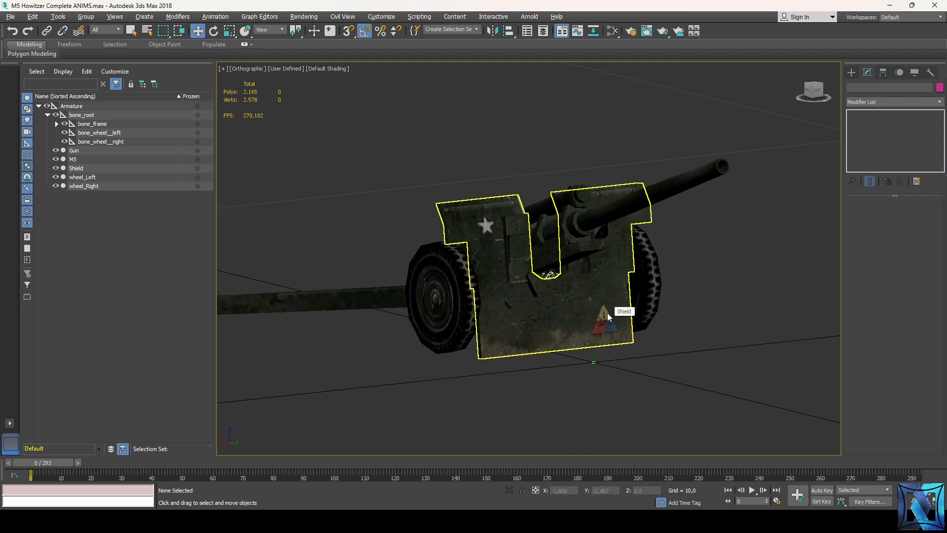
- Play the animation and watch the gun, wheels and trails from the side and from behind
{"action": "left_click", "coordinate": [752, 491]}
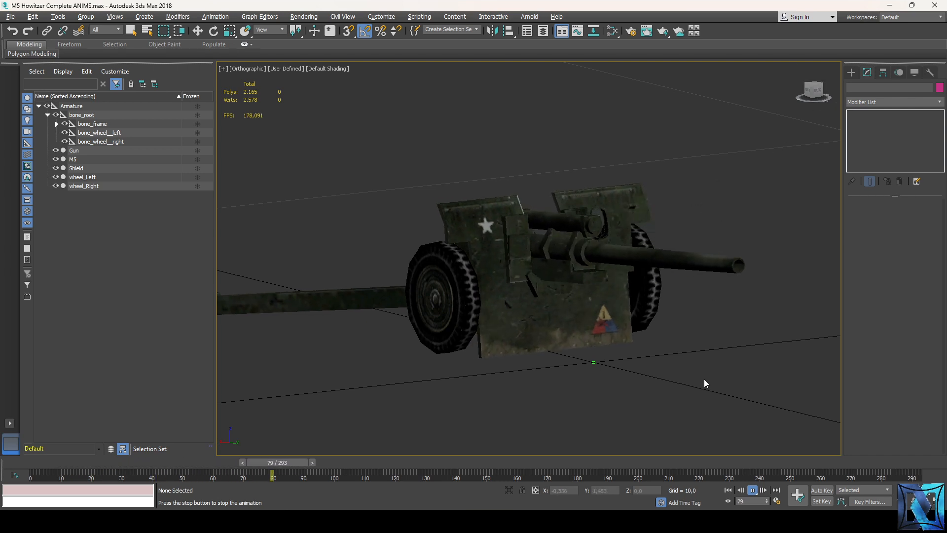
{"action": "left_click", "coordinate": [813, 92]}
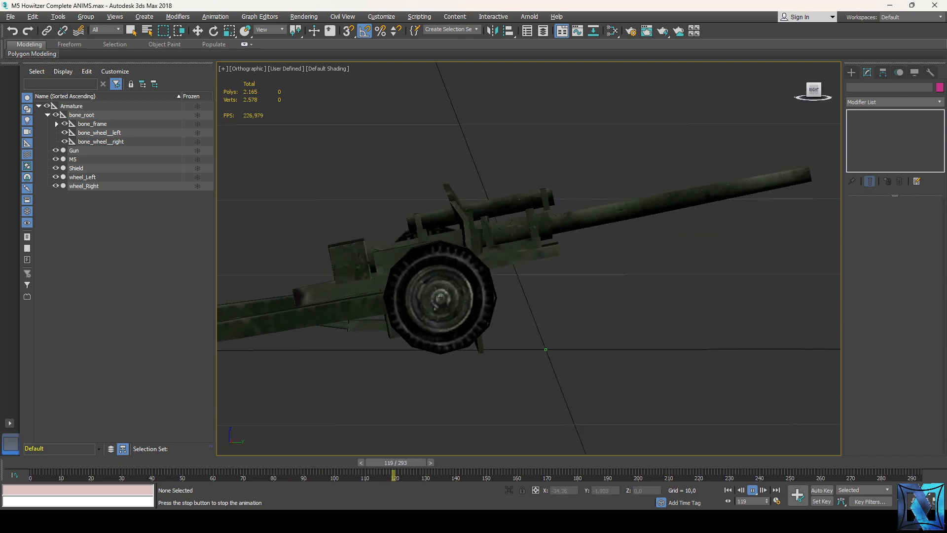
{"action": "mouse_move", "coordinate": [812, 92]}
{"action": "left_mouse_down"}
{"action": "mouse_move", "coordinate": [823, 97]}
{"action": "mouse_move", "coordinate": [804, 99]}
{"action": "left_mouse_up"}
{"action": "scroll", "coordinate": [714, 204], "scroll_direction": "down", "scroll_amount": 2}
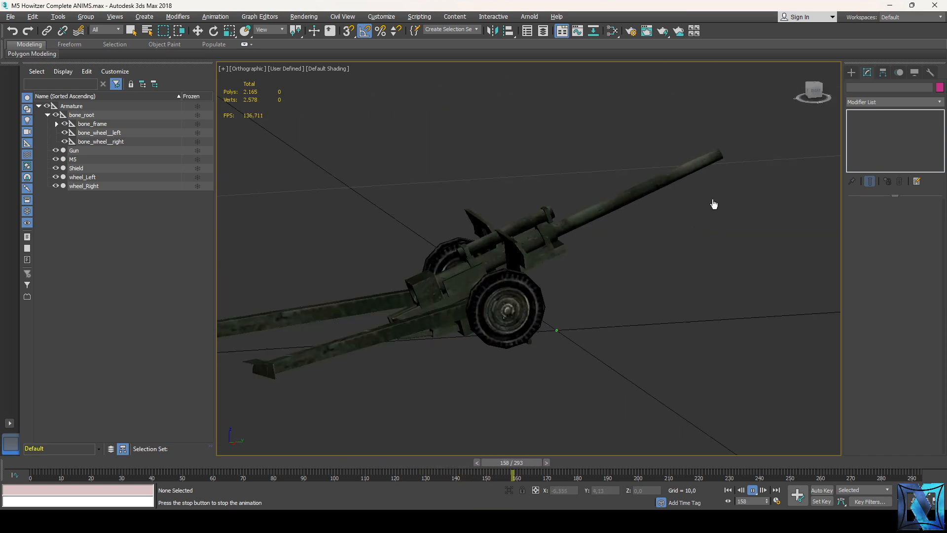
{"action": "scroll", "coordinate": [645, 274], "scroll_direction": "down", "scroll_amount": 2}
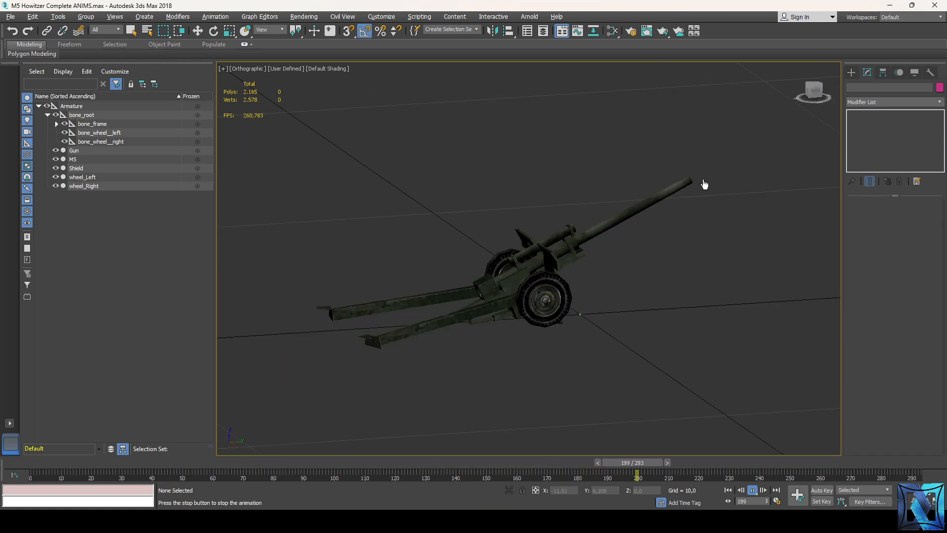
{"action": "scroll", "coordinate": [546, 298], "scroll_direction": "up", "scroll_amount": 3}
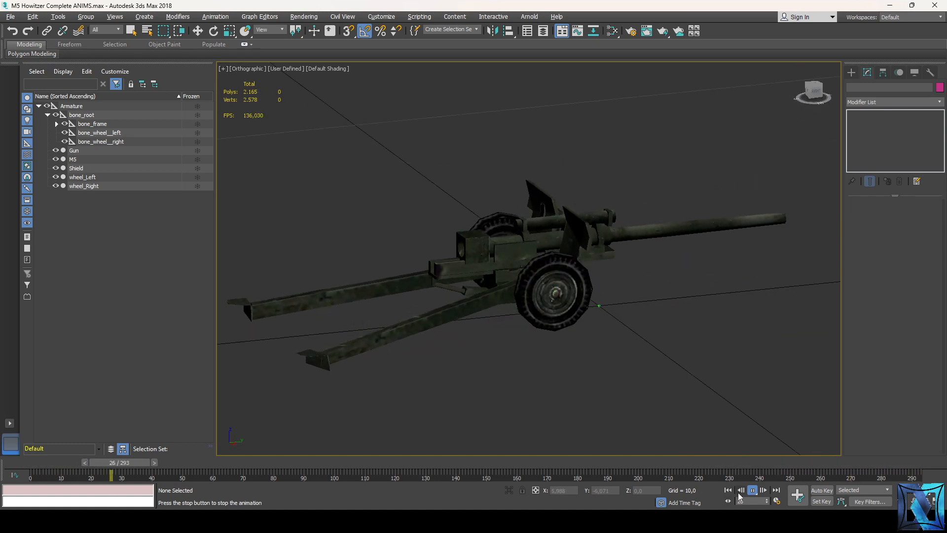
- Stop the playback and examine the wrecked gun and wheels at frame 293 and around frame 280, from behind and from the front
{"action": "left_click", "coordinate": [752, 490]}
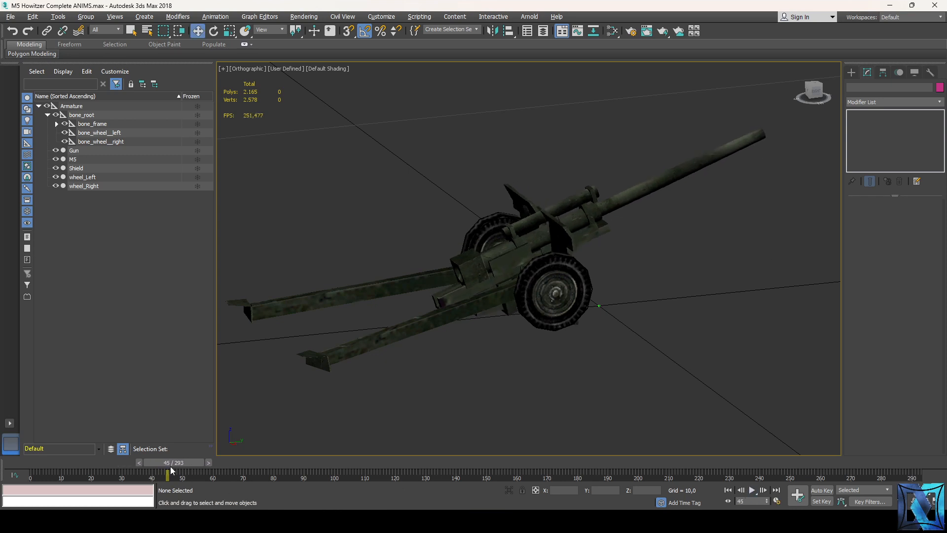
{"action": "left_click_drag", "start_coordinate": [172, 470], "coordinate": [918, 452]}
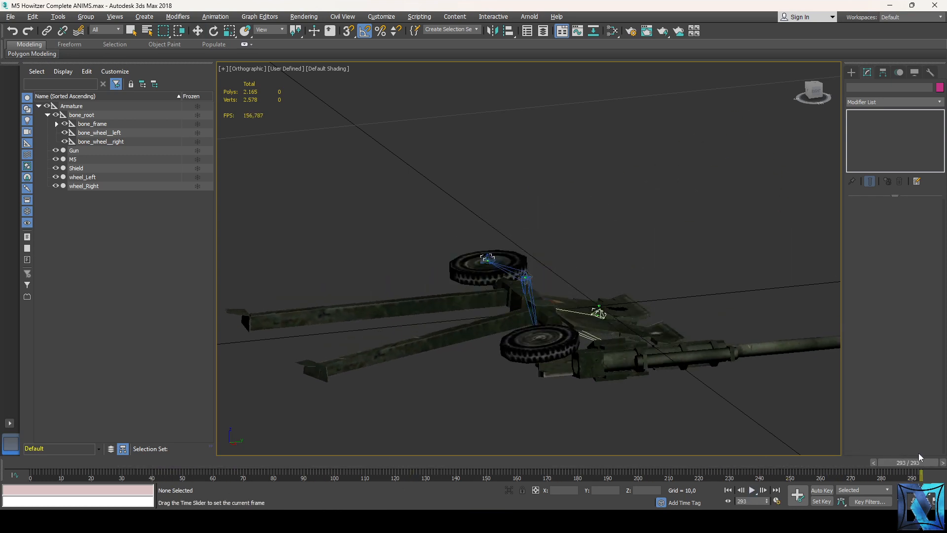
{"action": "left_click_drag", "start_coordinate": [790, 87], "coordinate": [675, 80]}
{"action": "middle_click_drag", "start_coordinate": [495, 368], "coordinate": [559, 377], "text": "alt"}
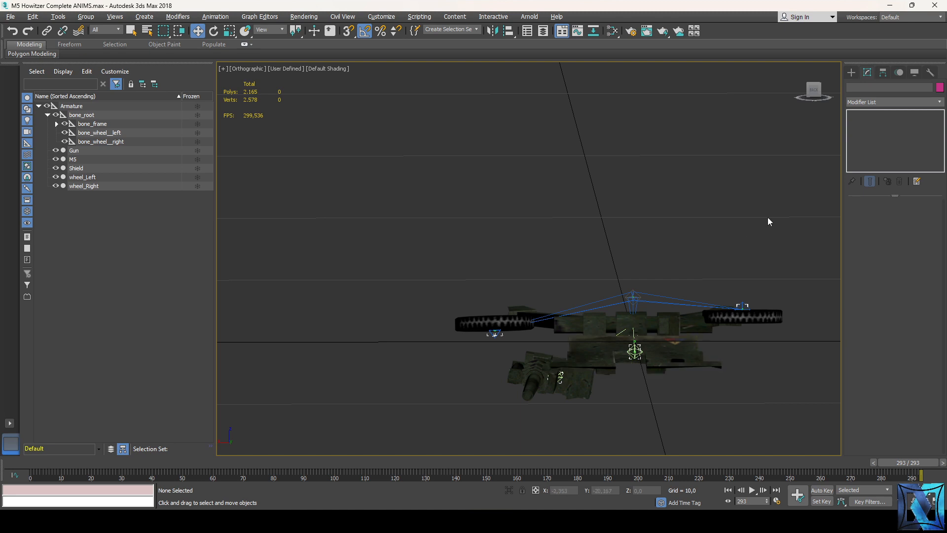
{"action": "key", "text": "f"}
{"action": "scroll", "coordinate": [447, 225], "scroll_direction": "up", "scroll_amount": 6}
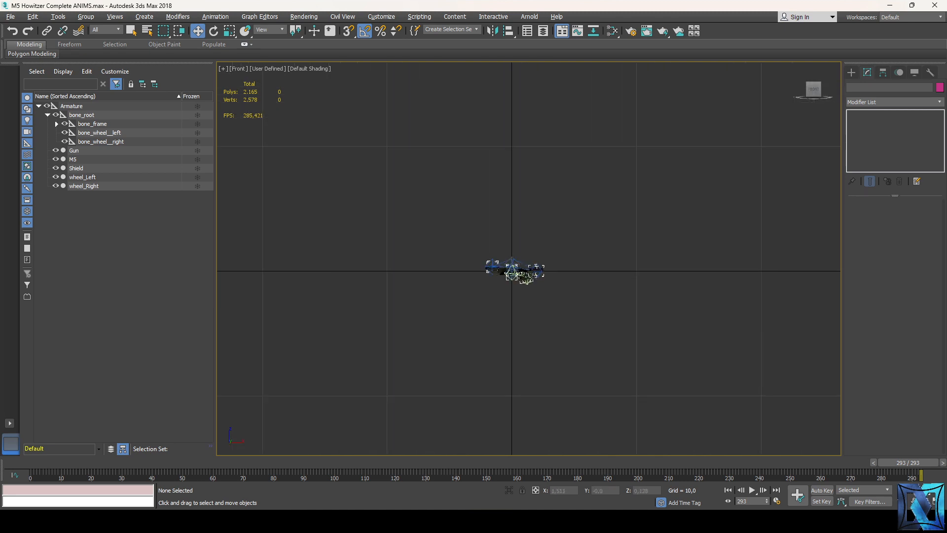
{"action": "scroll", "coordinate": [448, 225], "scroll_direction": "up", "scroll_amount": 2}
{"action": "scroll", "coordinate": [446, 316], "scroll_direction": "down", "scroll_amount": 2}
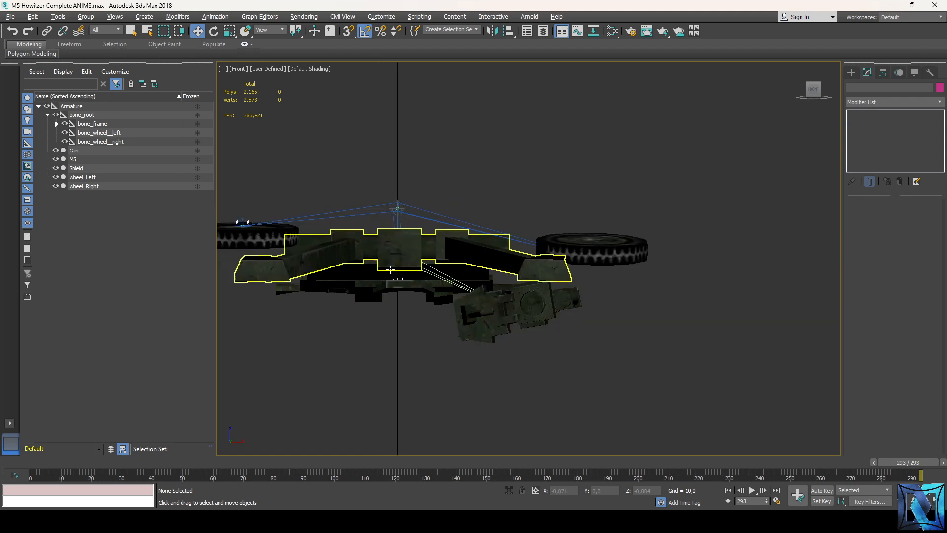
{"action": "left_click_drag", "start_coordinate": [912, 469], "coordinate": [876, 468]}
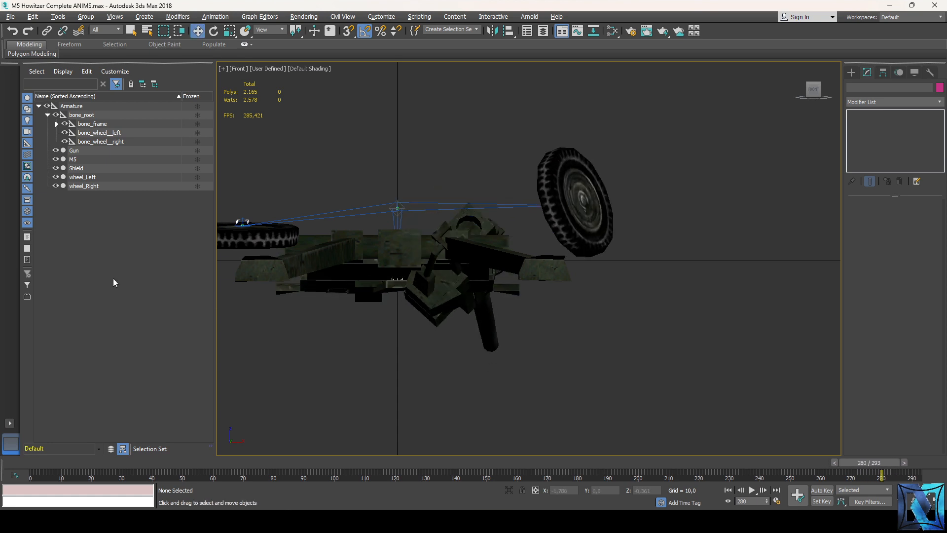
- Select bone_barrel, turn on Auto Key, delete its keys near the end of the timeline and go to frame 293
{"action": "key", "text": "ctrl+a"}
{"action": "left_click", "coordinate": [116, 296]}
{"action": "left_click", "coordinate": [101, 133]}
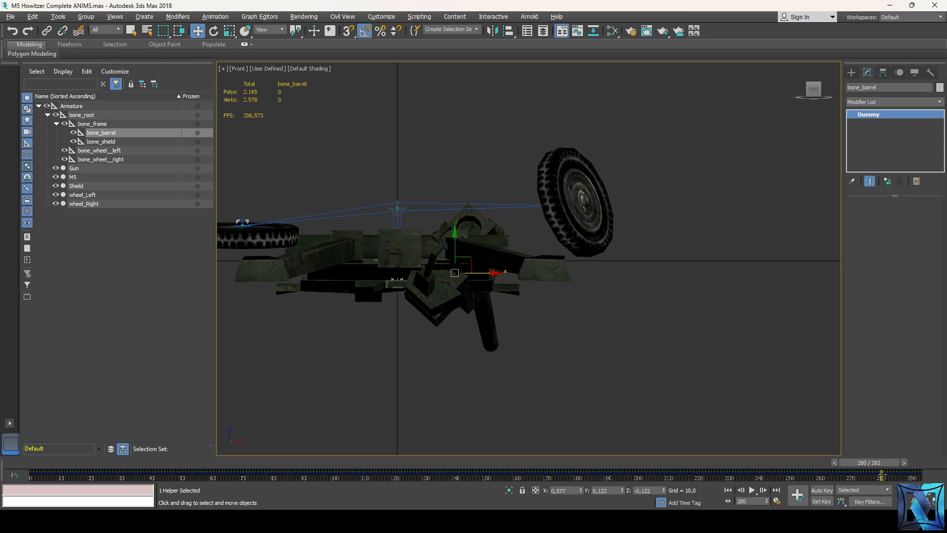
{"action": "left_click", "coordinate": [821, 490]}
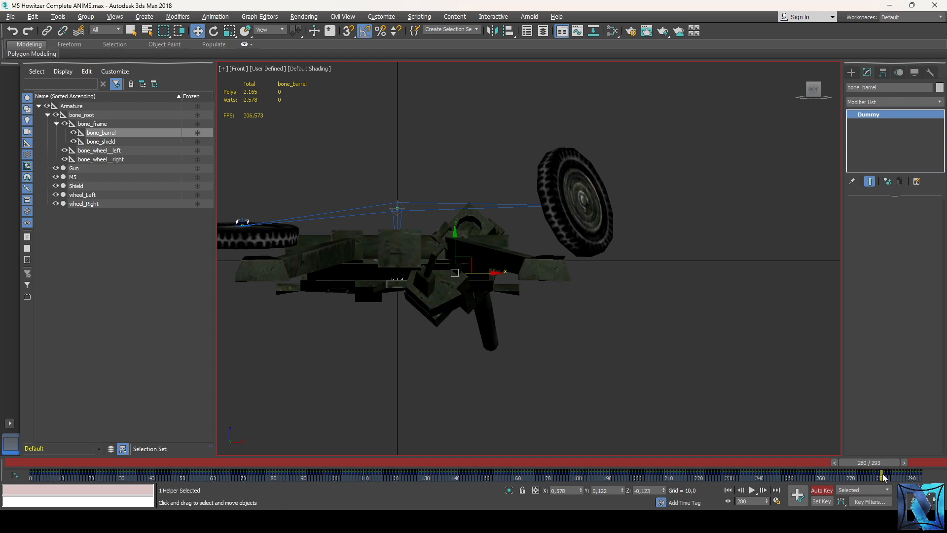
{"action": "key", "text": "Delete"}
{"action": "left_click_drag", "start_coordinate": [919, 478], "coordinate": [921, 470]}
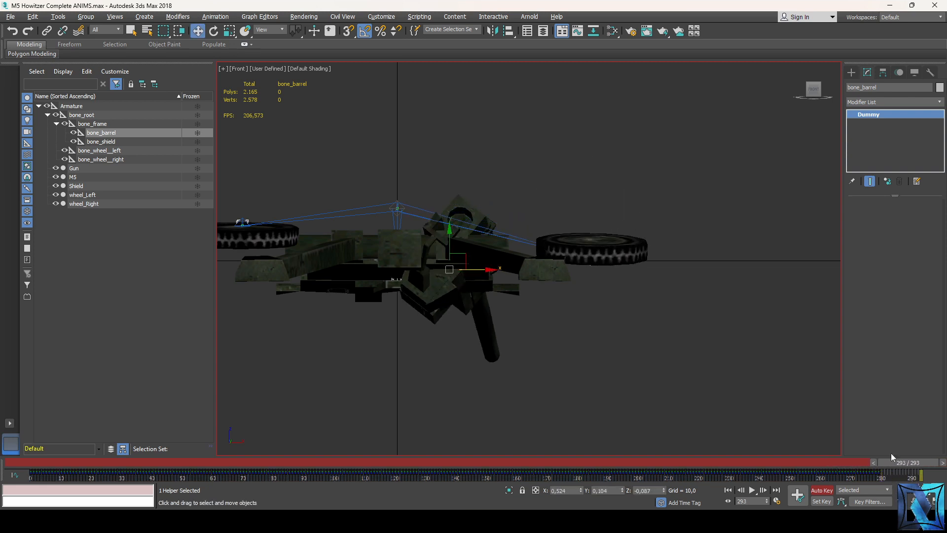
- Rotate bone_barrel in the side view at frame 293 until the gun barrel lies roughly level with the ground
{"action": "key", "text": "e"}
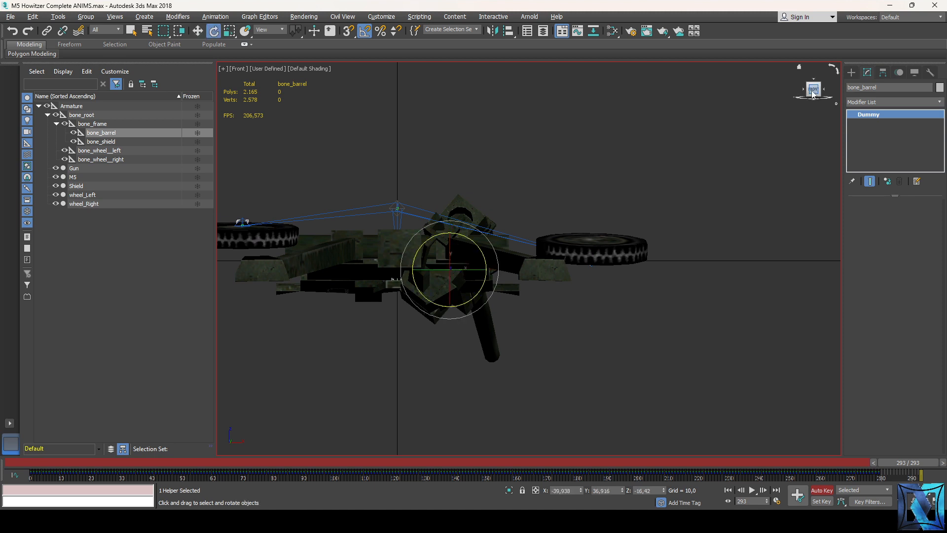
{"action": "left_click_drag", "start_coordinate": [815, 90], "coordinate": [811, 95]}
{"action": "key", "text": "l"}
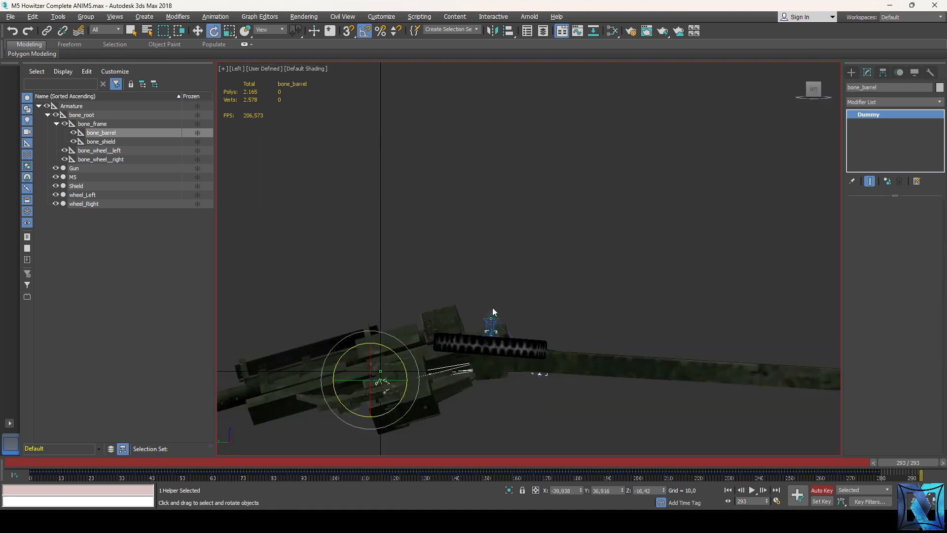
{"action": "scroll", "coordinate": [473, 400], "scroll_direction": "up", "scroll_amount": 5}
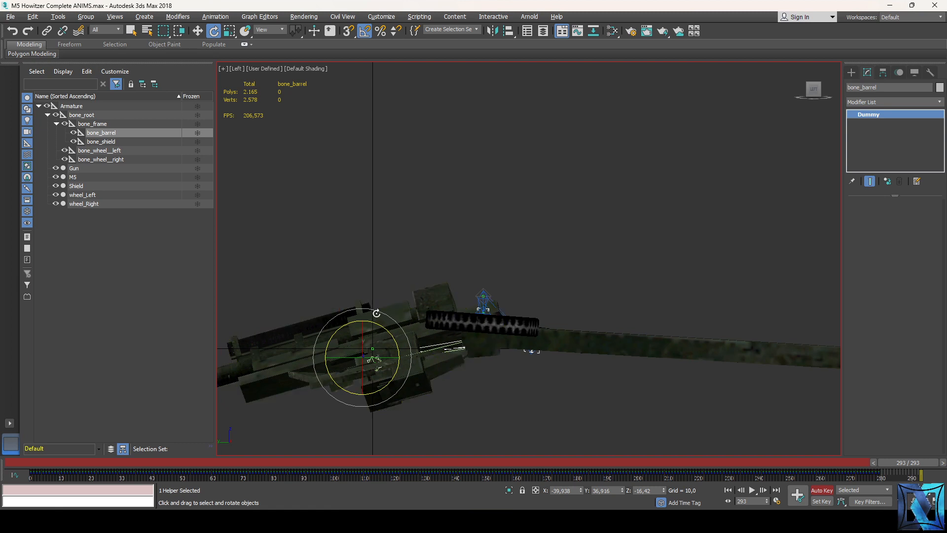
{"action": "left_click_drag", "start_coordinate": [376, 311], "coordinate": [385, 314]}
{"action": "scroll", "coordinate": [562, 364], "scroll_direction": "down", "scroll_amount": 4}
{"action": "scroll", "coordinate": [262, 407], "scroll_direction": "up", "scroll_amount": 2}
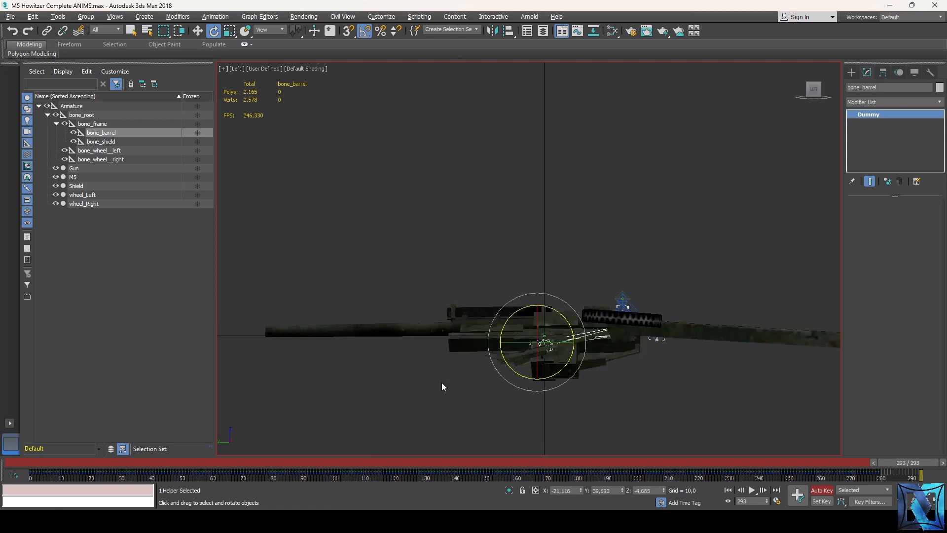
- Roll bone_barrel around the barrel's length at frame 293 to tip the fallen gun onto its side
{"action": "key", "text": "w"}
{"action": "key", "text": "t"}
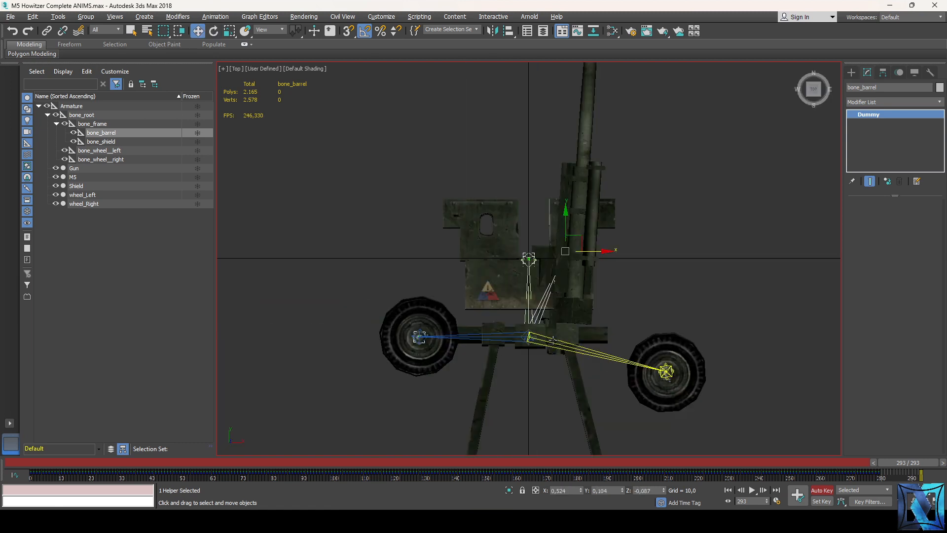
{"action": "mouse_move", "coordinate": [908, 456]}
{"action": "left_mouse_down"}
{"action": "mouse_move", "coordinate": [816, 453]}
{"action": "mouse_move", "coordinate": [924, 464]}
{"action": "left_mouse_up"}
{"action": "key", "text": "k"}
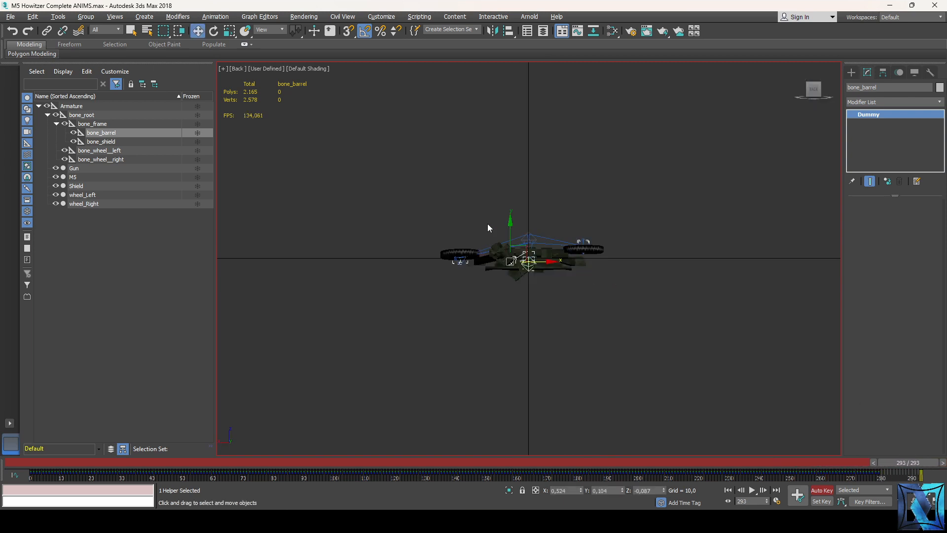
{"action": "scroll", "coordinate": [556, 291], "scroll_direction": "up", "scroll_amount": 5}
{"action": "left_click_drag", "start_coordinate": [823, 84], "coordinate": [696, 216]}
{"action": "key", "text": "e"}
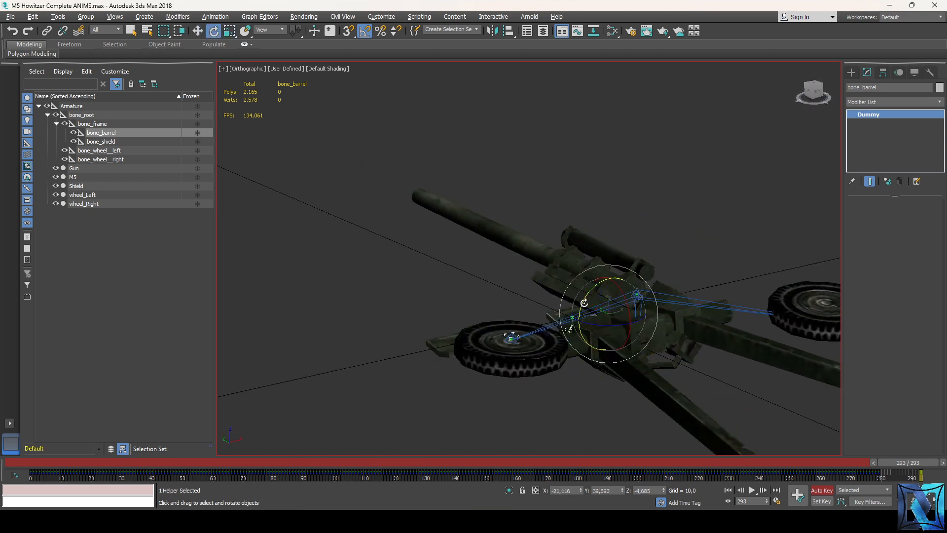
{"action": "left_click_drag", "start_coordinate": [583, 302], "coordinate": [602, 285]}
- Move bone_barrel forward and sideways to about X 0,756, Y 1,266 at frame 293, and scrub through frames 281 to 293
{"action": "key", "text": "t"}
{"action": "scroll", "coordinate": [624, 276], "scroll_direction": "up", "scroll_amount": 5}
{"action": "key", "text": "w"}
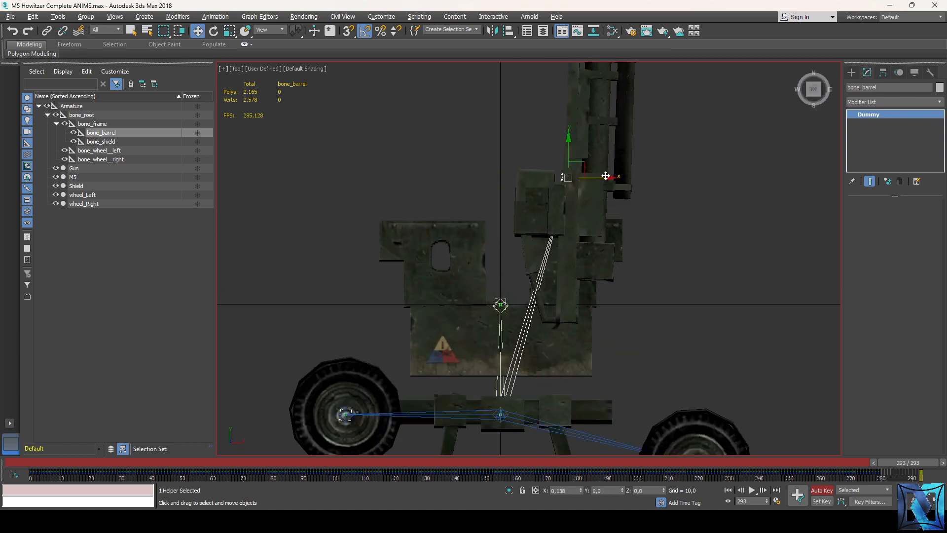
{"action": "left_click_drag", "start_coordinate": [900, 463], "coordinate": [863, 464]}
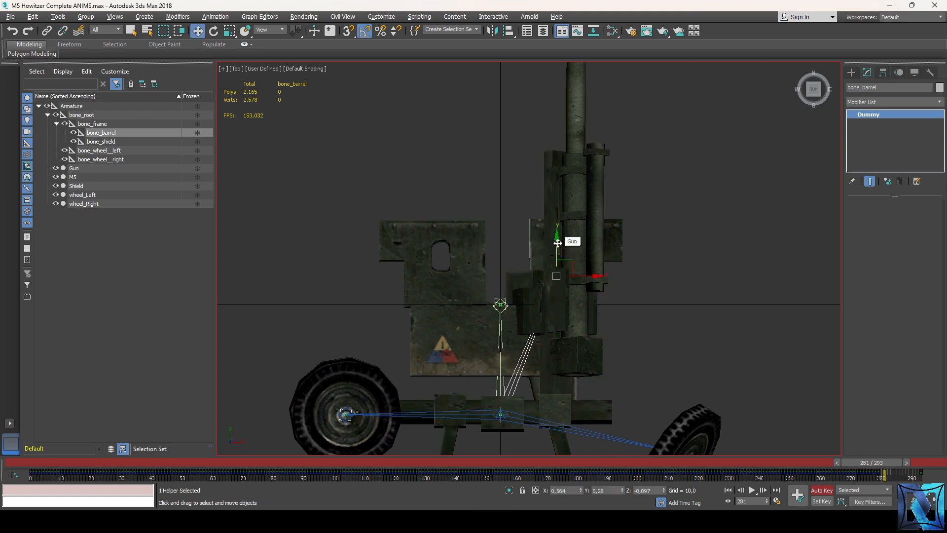
{"action": "left_click_drag", "start_coordinate": [870, 462], "coordinate": [885, 465]}
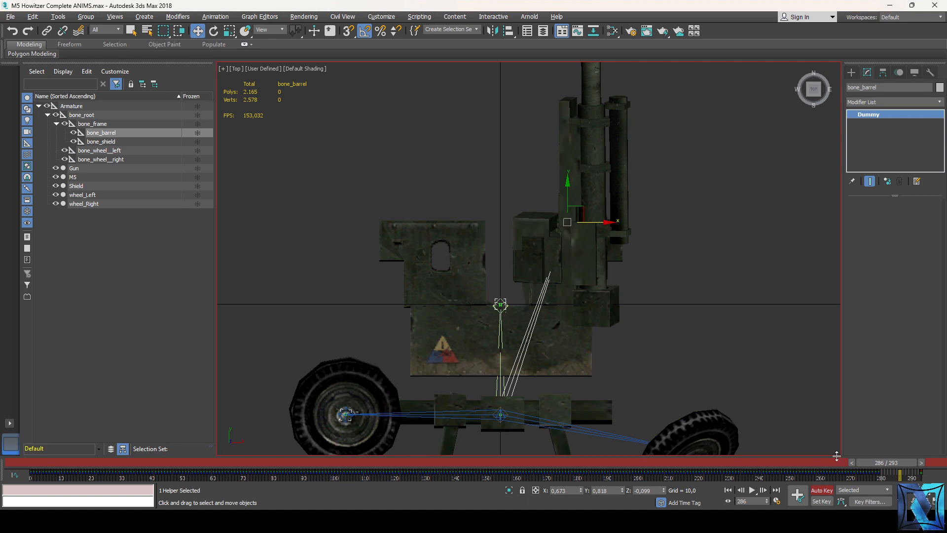
{"action": "left_click_drag", "start_coordinate": [883, 466], "coordinate": [933, 466]}
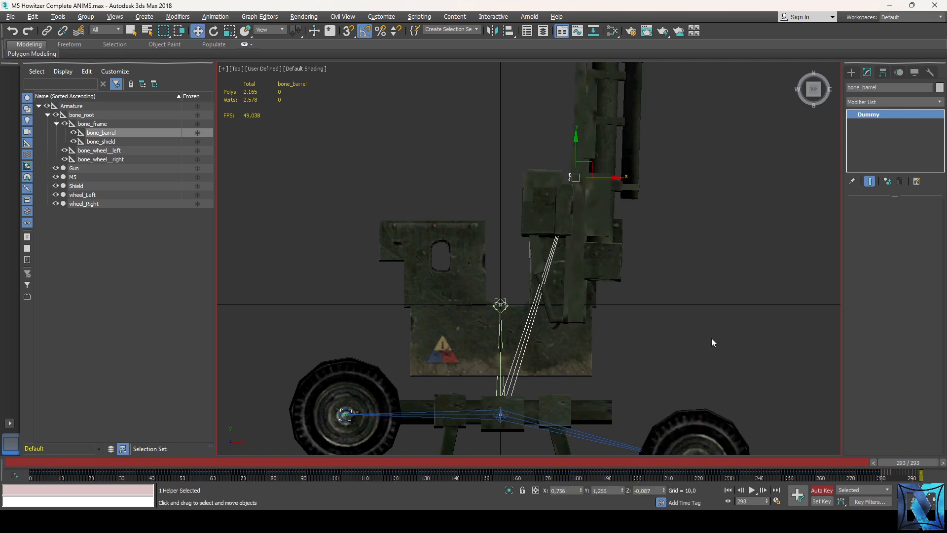
- Rotate bone_barrel by about 5 degrees in the side view at frame 293 and inspect the fallen gun at an angle
{"action": "key", "text": "l"}
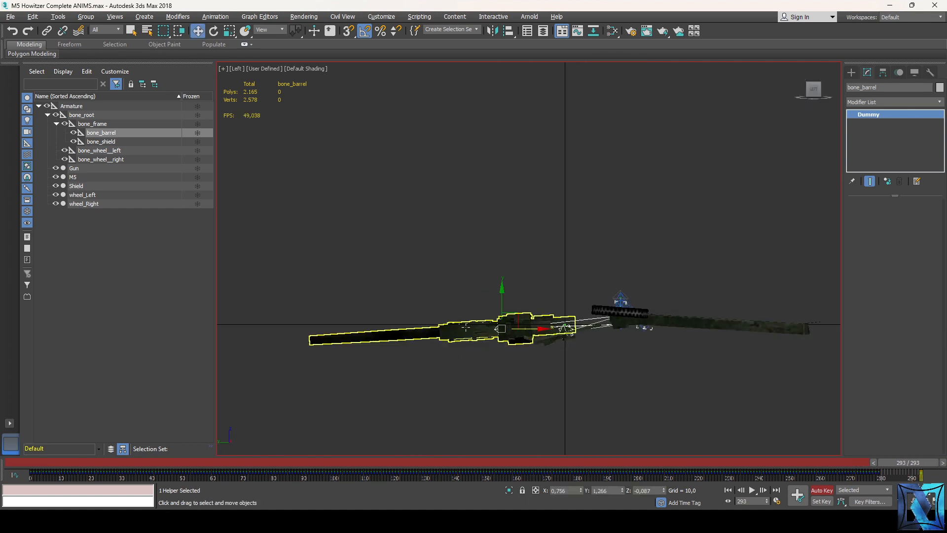
{"action": "key", "text": "r"}
{"action": "scroll", "coordinate": [466, 327], "scroll_direction": "up", "scroll_amount": 2}
{"action": "key", "text": "e"}
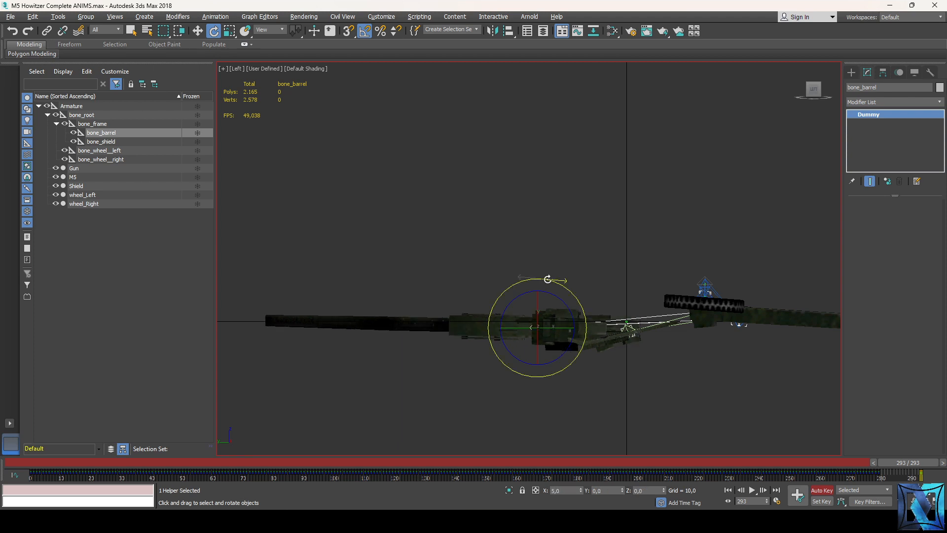
{"action": "left_click_drag", "start_coordinate": [814, 90], "coordinate": [789, 84]}
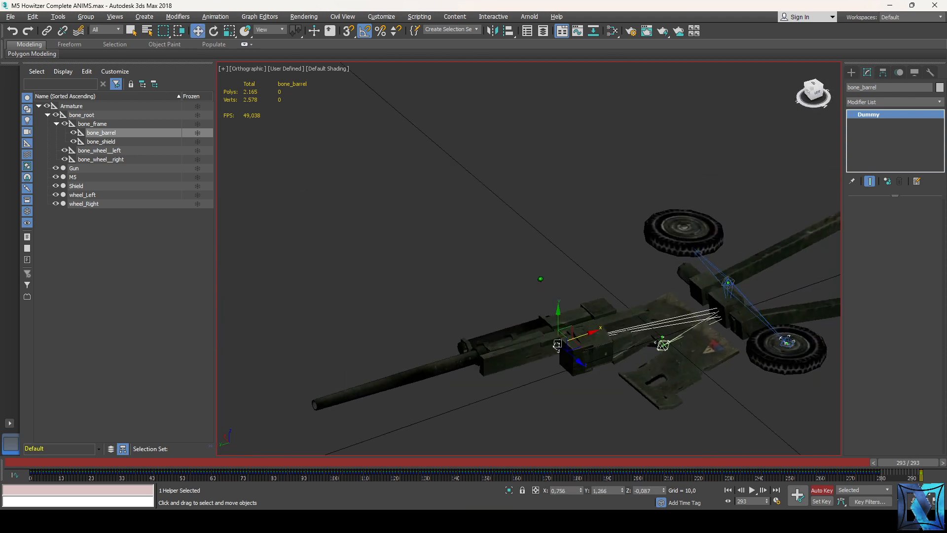
- Play the animation, return to frame 293 and examine the fallen wheels and gun from behind and from the front
{"action": "key", "text": "slash"}
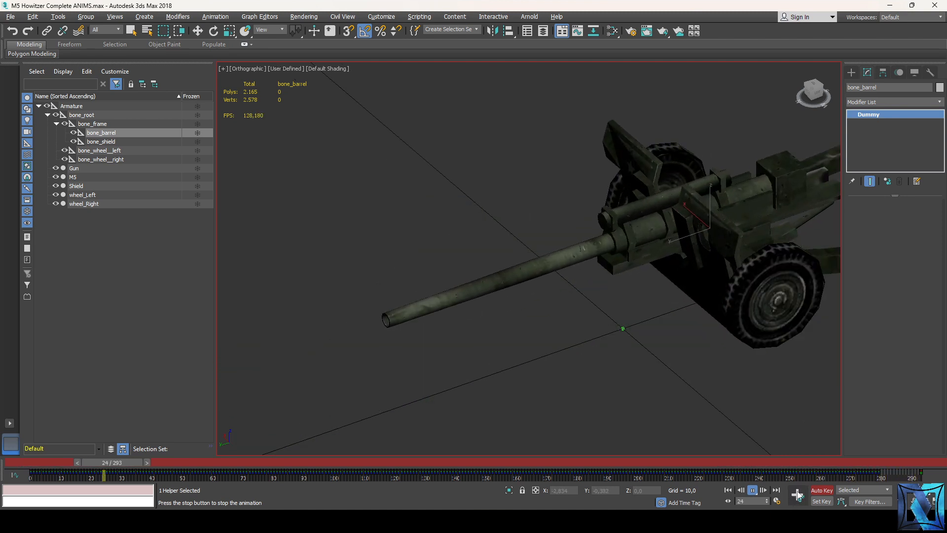
{"action": "left_click", "coordinate": [754, 490]}
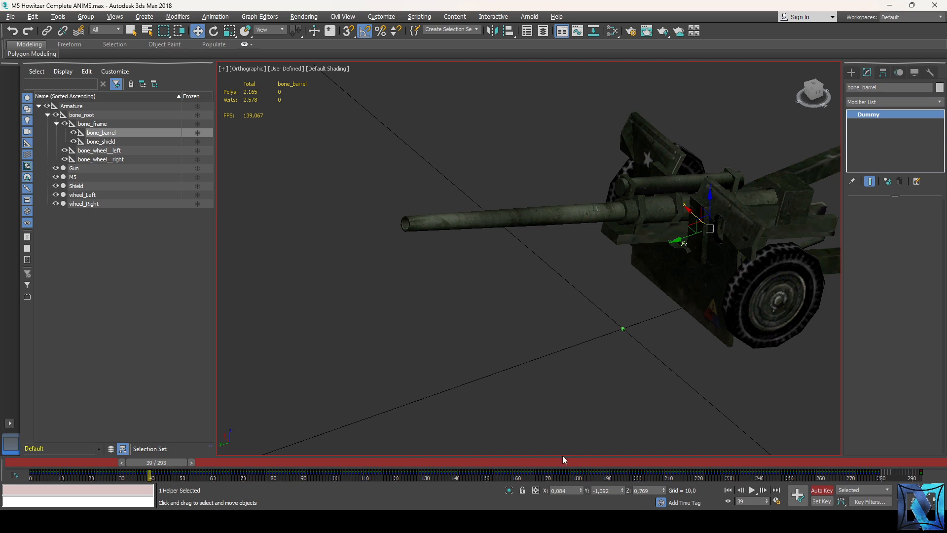
{"action": "left_click_drag", "start_coordinate": [162, 467], "coordinate": [936, 437]}
{"action": "left_click", "coordinate": [809, 97]}
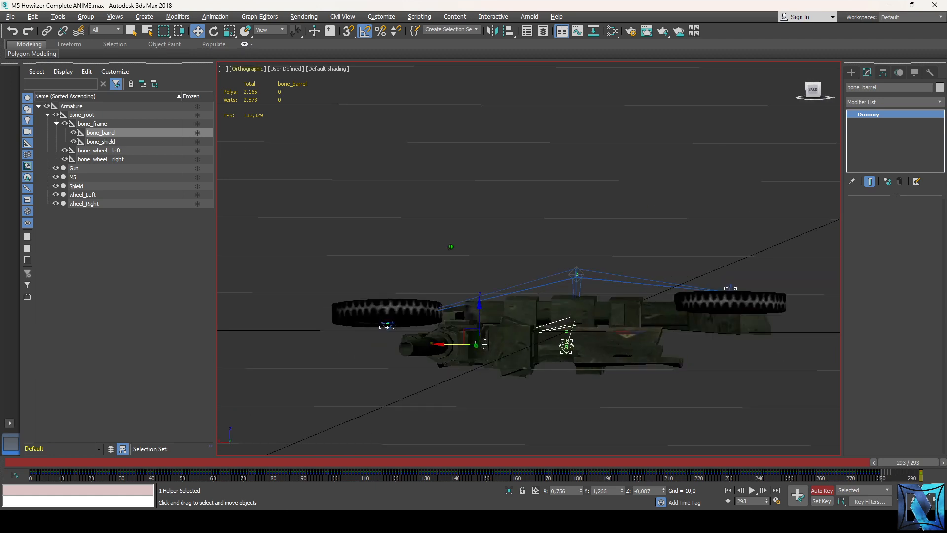
{"action": "scroll", "coordinate": [467, 232], "scroll_direction": "up", "scroll_amount": 4}
{"action": "scroll", "coordinate": [461, 236], "scroll_direction": "up", "scroll_amount": 4}
{"action": "middle_click_drag", "start_coordinate": [462, 236], "coordinate": [593, 291]}
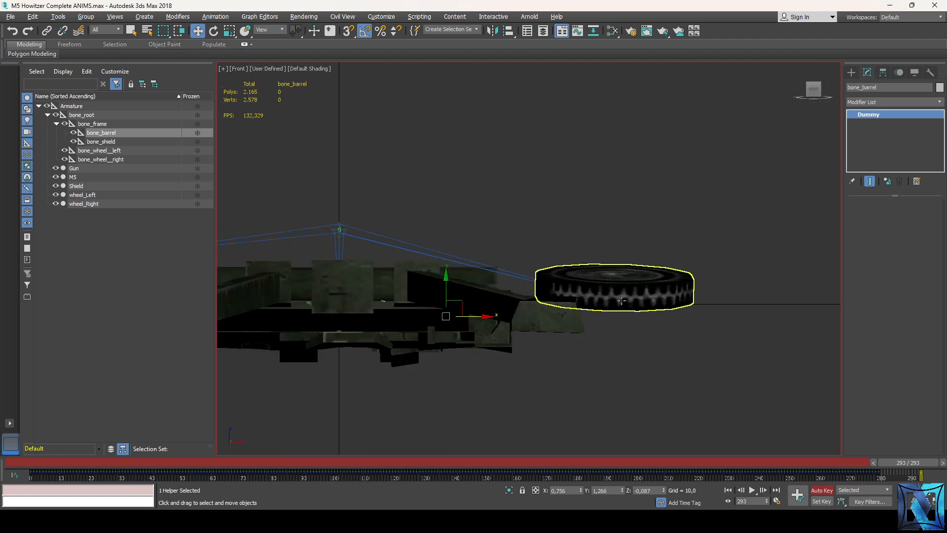
{"action": "scroll", "coordinate": [646, 311], "scroll_direction": "down", "scroll_amount": 2}
{"action": "scroll", "coordinate": [361, 284], "scroll_direction": "up", "scroll_amount": 2}
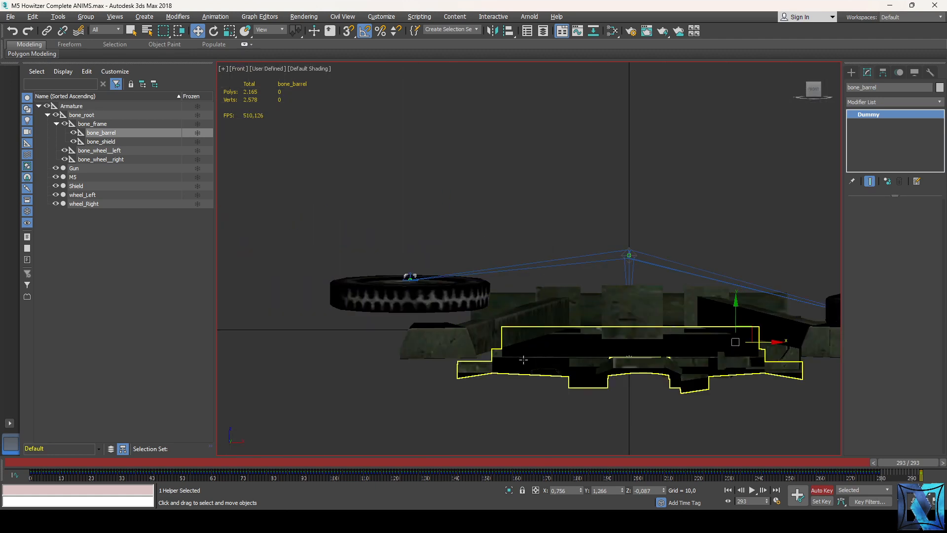
- Select bone_wheel__left and reposition it outward and downward between frames 272 and 277, to about X -1,626, Z 0,183
{"action": "left_click", "coordinate": [550, 263]}
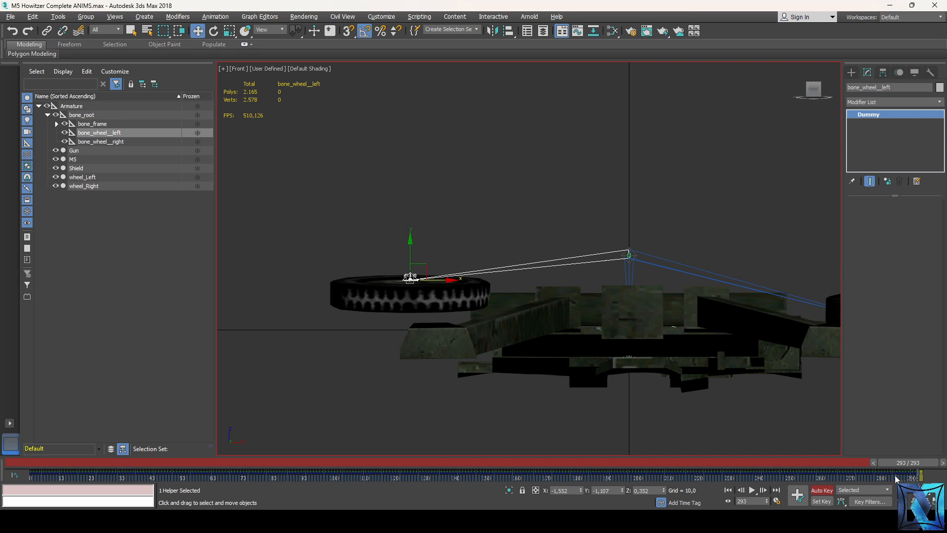
{"action": "left_click_drag", "start_coordinate": [912, 465], "coordinate": [845, 460]}
{"action": "key", "text": "e"}
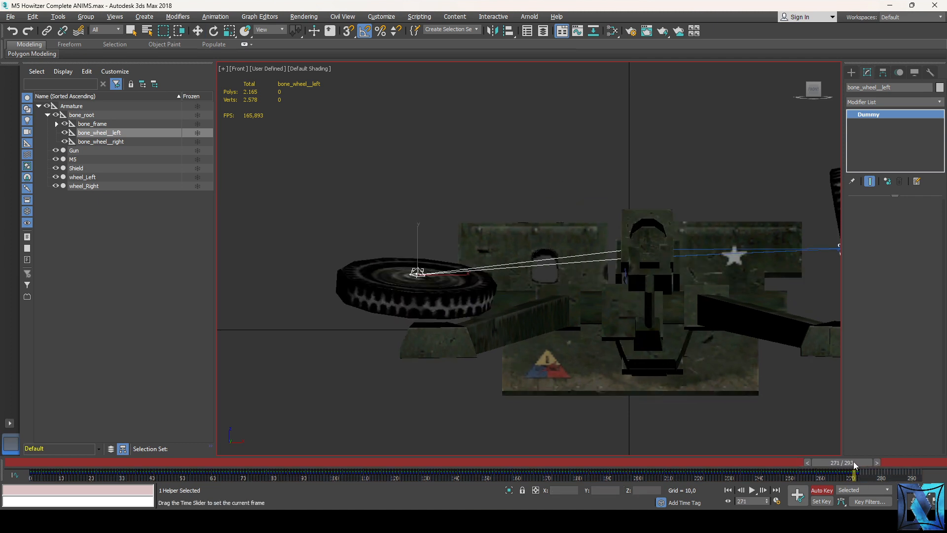
{"action": "left_click_drag", "start_coordinate": [855, 461], "coordinate": [857, 462]}
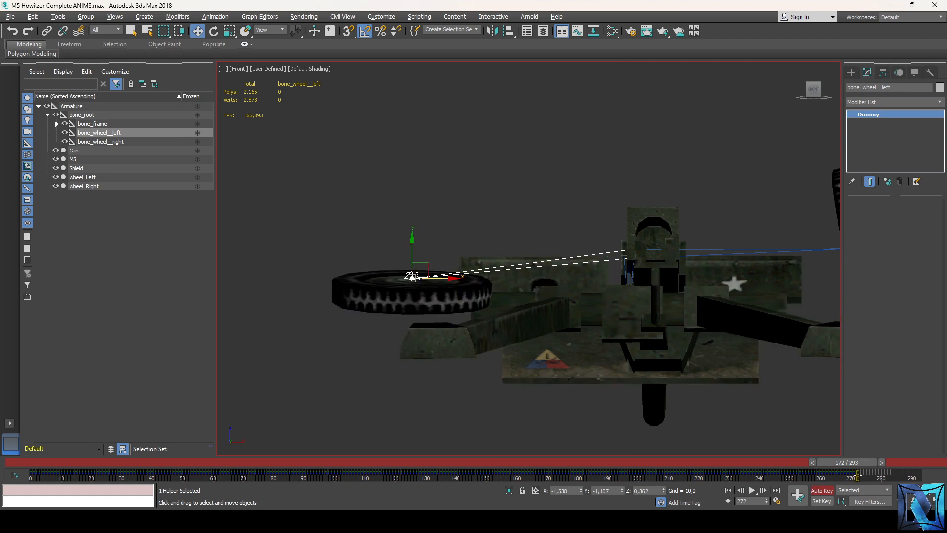
{"action": "left_click_drag", "start_coordinate": [412, 276], "coordinate": [417, 273]}
{"action": "mouse_move", "coordinate": [855, 466]}
{"action": "left_mouse_down"}
{"action": "mouse_move", "coordinate": [847, 464]}
{"action": "mouse_move", "coordinate": [862, 466]}
{"action": "left_mouse_up"}
{"action": "left_click_drag", "start_coordinate": [416, 244], "coordinate": [414, 273]}
{"action": "left_click_drag", "start_coordinate": [455, 305], "coordinate": [437, 305]}
- At frame 277, move bone_wheel__left to about X -1,541, Y -0,946, and play the animation to check the wheel's fall
{"action": "mouse_move", "coordinate": [861, 463]}
{"action": "left_mouse_down"}
{"action": "mouse_move", "coordinate": [844, 463]}
{"action": "mouse_move", "coordinate": [872, 466]}
{"action": "mouse_move", "coordinate": [859, 464]}
{"action": "left_mouse_up"}
{"action": "left_click_drag", "start_coordinate": [817, 95], "coordinate": [708, 458]}
{"action": "mouse_move", "coordinate": [863, 465]}
{"action": "left_mouse_down"}
{"action": "mouse_move", "coordinate": [841, 466]}
{"action": "mouse_move", "coordinate": [867, 470]}
{"action": "left_mouse_up"}
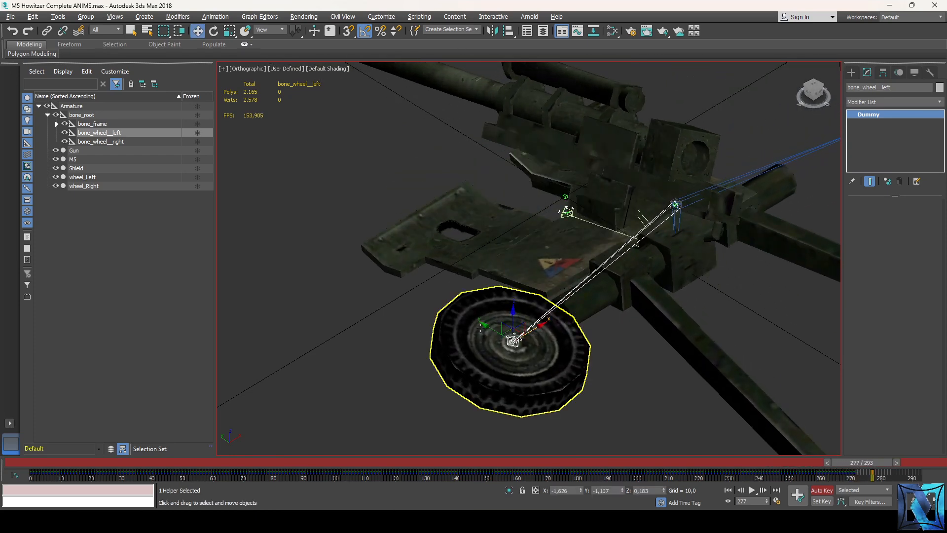
{"action": "left_click_drag", "start_coordinate": [483, 329], "coordinate": [468, 319]}
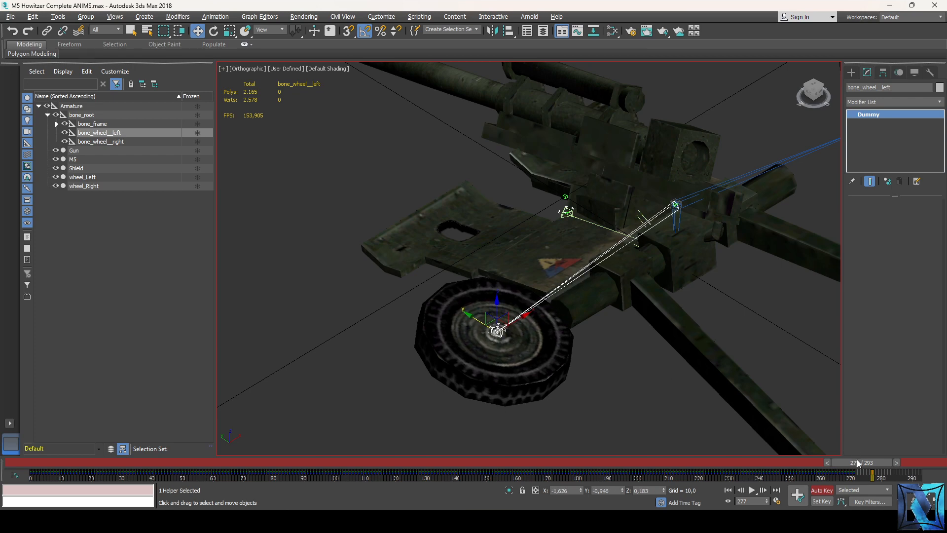
{"action": "mouse_move", "coordinate": [859, 464]}
{"action": "left_mouse_down"}
{"action": "mouse_move", "coordinate": [831, 461]}
{"action": "mouse_move", "coordinate": [844, 463]}
{"action": "left_mouse_up"}
{"action": "mouse_move", "coordinate": [864, 470]}
{"action": "left_mouse_down"}
{"action": "mouse_move", "coordinate": [849, 470]}
{"action": "mouse_move", "coordinate": [860, 469]}
{"action": "left_mouse_up"}
{"action": "left_click_drag", "start_coordinate": [518, 322], "coordinate": [532, 320]}
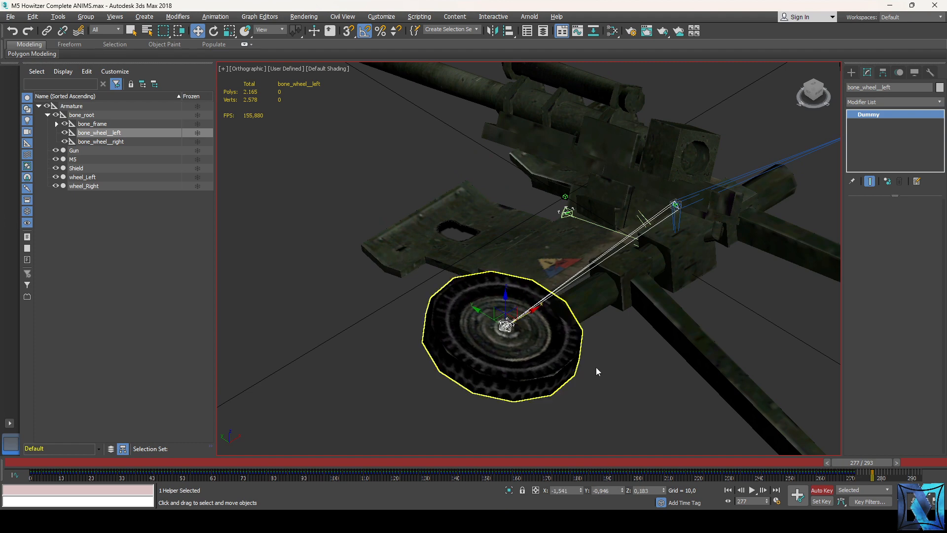
{"action": "left_click_drag", "start_coordinate": [861, 462], "coordinate": [783, 462]}
{"action": "left_click", "coordinate": [753, 490]}
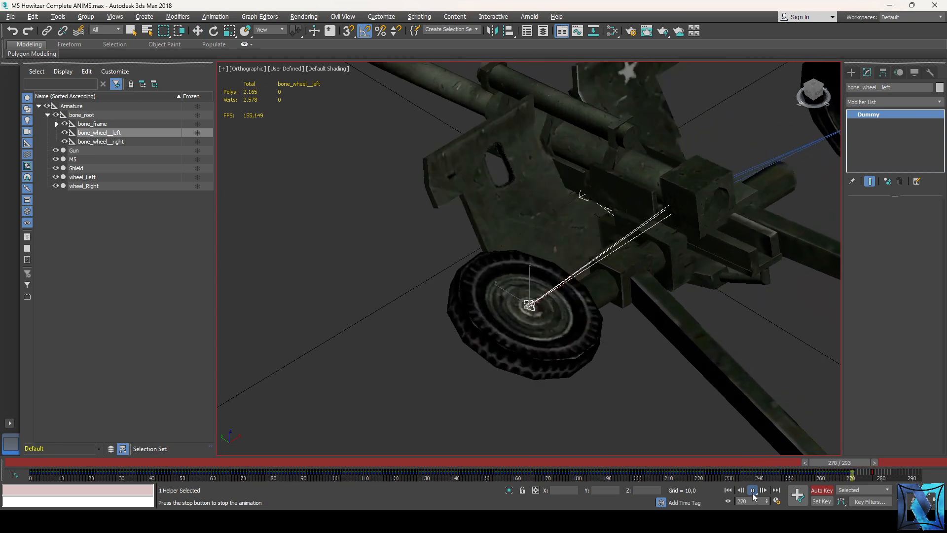
- Stop playback and examine the fallen howitzer from the front and at an angle at the last frame, 293
{"action": "left_click", "coordinate": [752, 489]}
{"action": "key", "text": "f"}
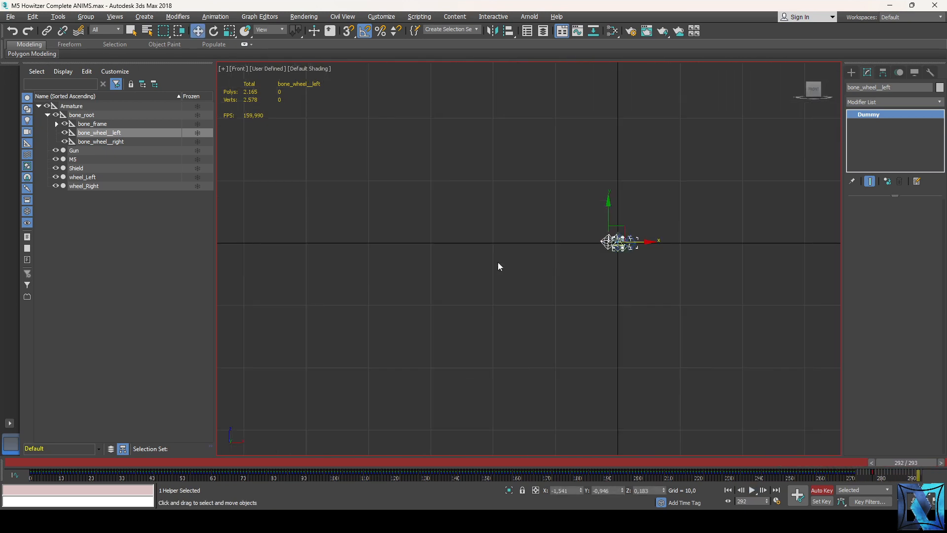
{"action": "scroll", "coordinate": [711, 243], "scroll_direction": "up", "scroll_amount": 3}
{"action": "left_click_drag", "start_coordinate": [813, 88], "coordinate": [795, 92]}
{"action": "middle_click_drag", "start_coordinate": [542, 257], "coordinate": [565, 271], "text": "alt"}
{"action": "mouse_move", "coordinate": [914, 465]}
{"action": "left_mouse_down"}
{"action": "mouse_move", "coordinate": [824, 448]}
{"action": "mouse_move", "coordinate": [925, 462]}
{"action": "left_mouse_up"}
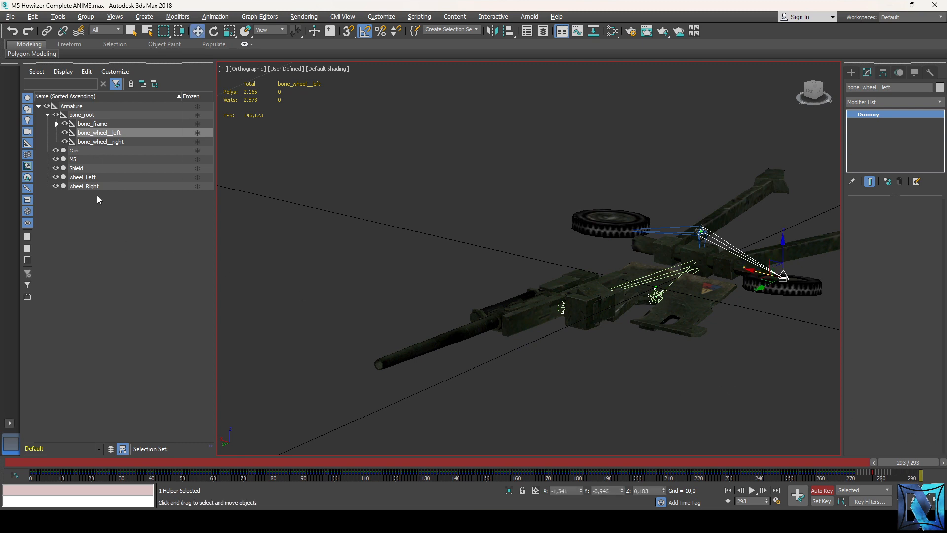
- Expand the bone_frame hierarchy and select bone_shield, viewing the fallen gun from the side and from above
{"action": "left_click", "coordinate": [94, 123]}
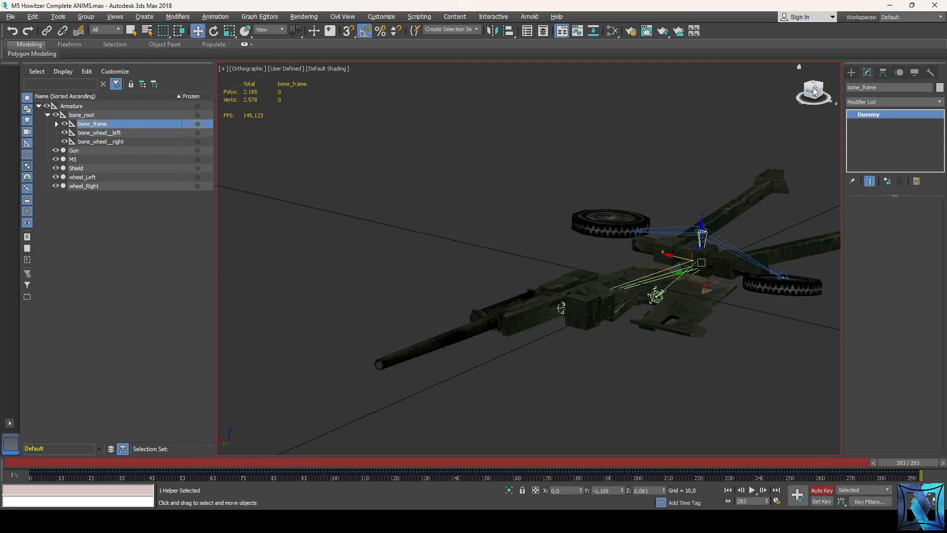
{"action": "left_click_drag", "start_coordinate": [815, 91], "coordinate": [132, 157]}
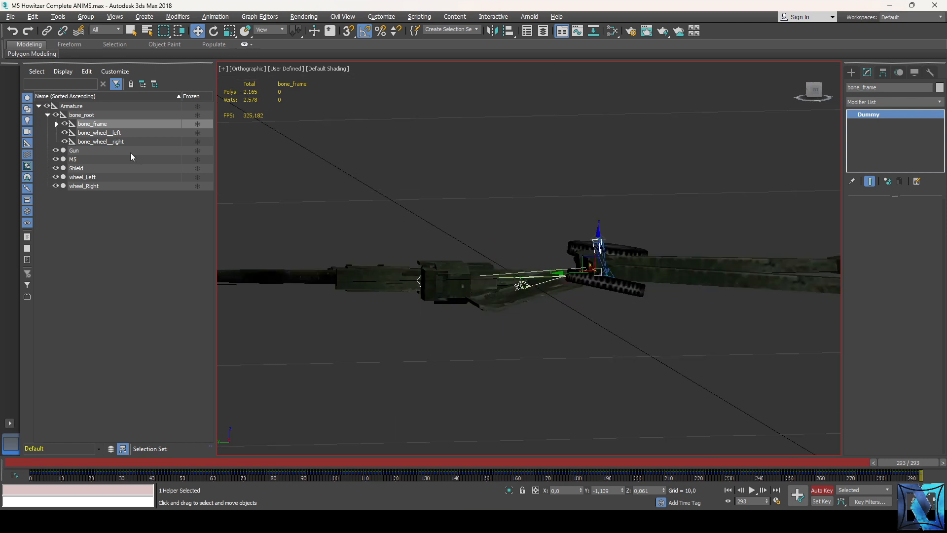
{"action": "left_click", "coordinate": [57, 124]}
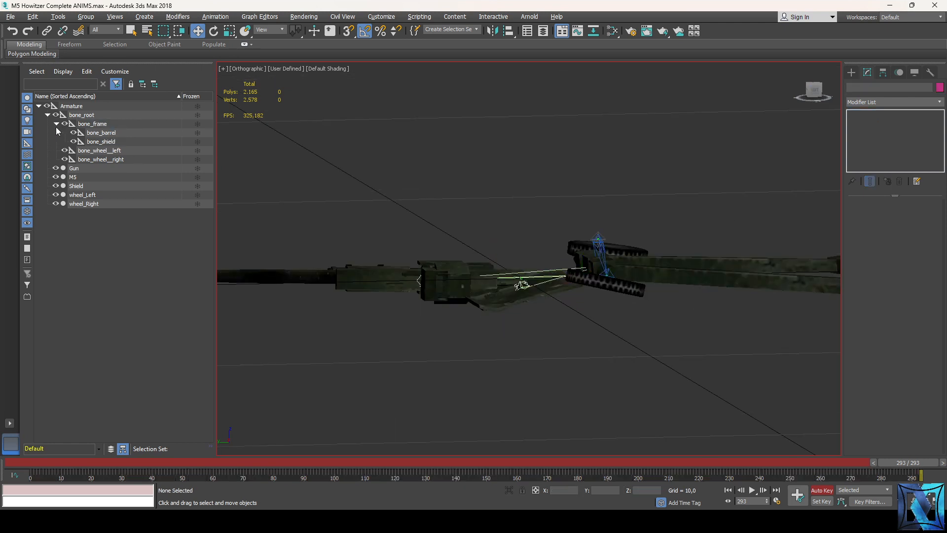
{"action": "left_click", "coordinate": [109, 143]}
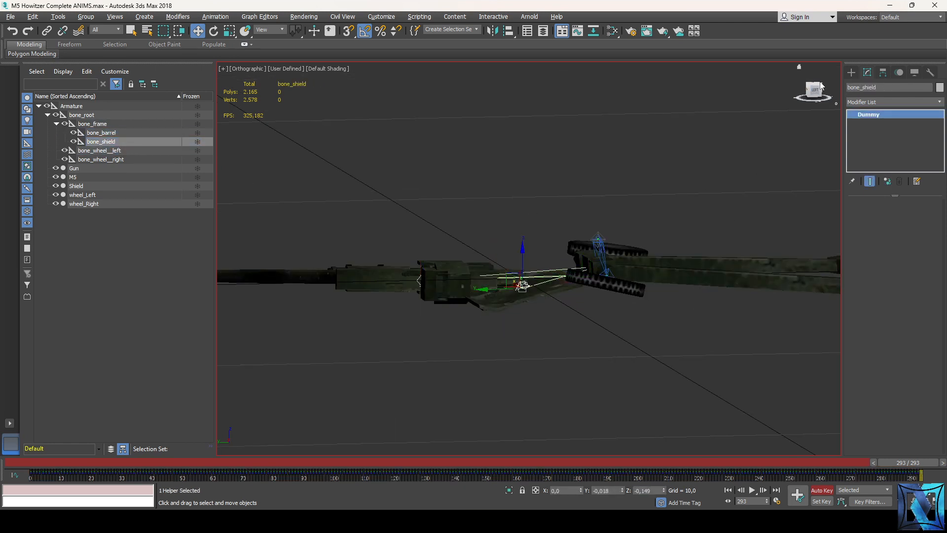
{"action": "left_click_drag", "start_coordinate": [821, 86], "coordinate": [527, 274]}
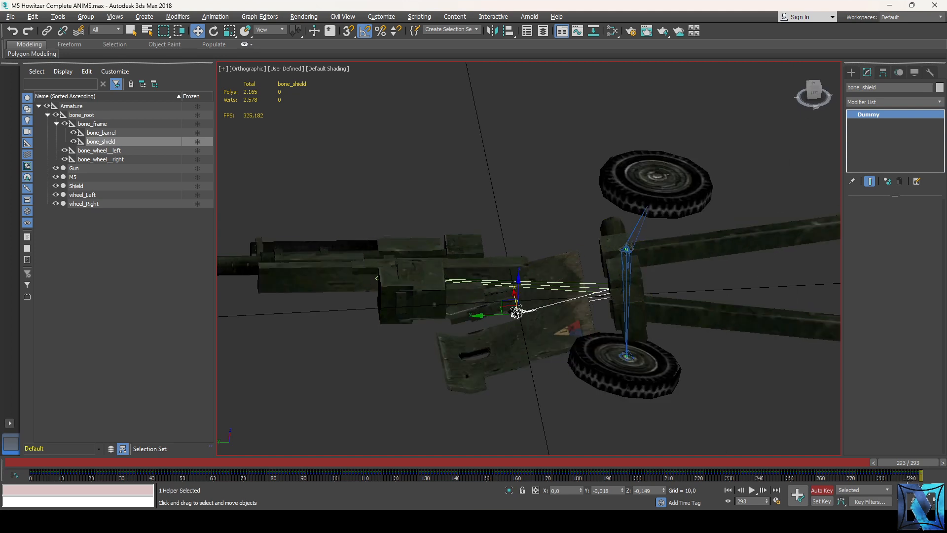
- Clear bone_shield's keys after frame 273 and rotate it by about 25 degrees in the side view at frame 279, to X -93
{"action": "left_click_drag", "start_coordinate": [906, 463], "coordinate": [851, 462]}
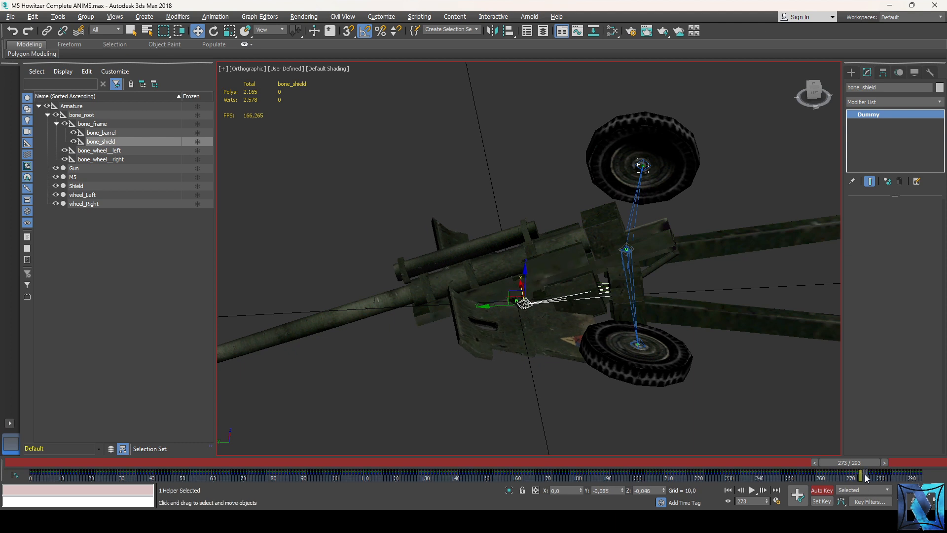
{"action": "mouse_move", "coordinate": [873, 463]}
{"action": "left_mouse_down"}
{"action": "mouse_move", "coordinate": [860, 463]}
{"action": "mouse_move", "coordinate": [884, 463]}
{"action": "left_mouse_up"}
{"action": "key", "text": "w"}
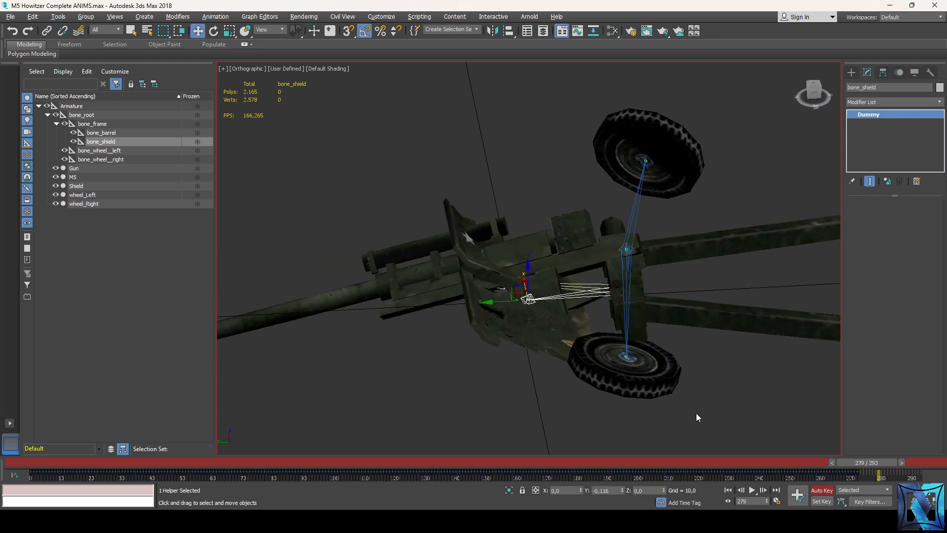
{"action": "key", "text": "l"}
{"action": "scroll", "coordinate": [560, 279], "scroll_direction": "up", "scroll_amount": 5}
{"action": "key", "text": "e"}
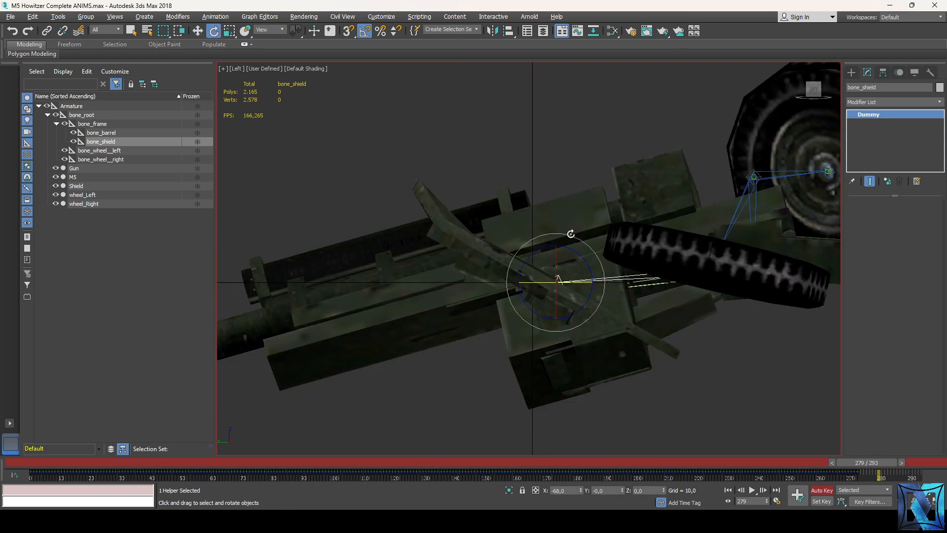
{"action": "left_click_drag", "start_coordinate": [571, 233], "coordinate": [557, 235]}
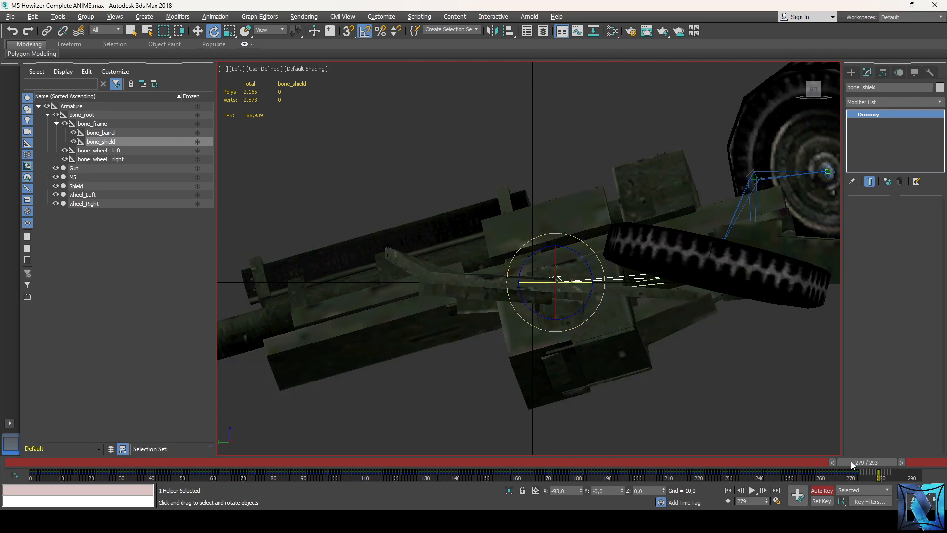
- At frame 279, move bone_shield forward and slightly down, to about Y 0,081, Z -0,042
{"action": "mouse_move", "coordinate": [851, 462]}
{"action": "left_mouse_down"}
{"action": "mouse_move", "coordinate": [833, 459]}
{"action": "mouse_move", "coordinate": [866, 462]}
{"action": "left_mouse_up"}
{"action": "key", "text": "w"}
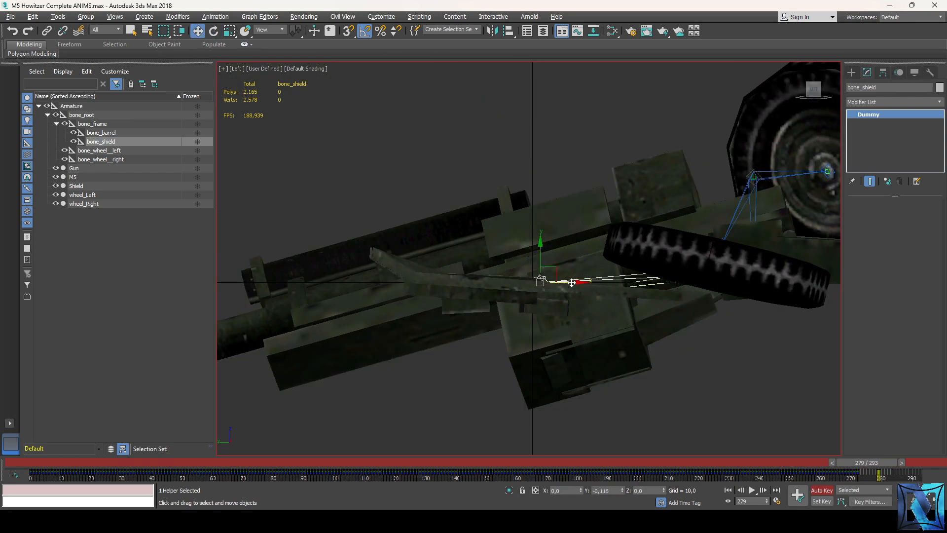
{"action": "left_click_drag", "start_coordinate": [571, 283], "coordinate": [548, 291]}
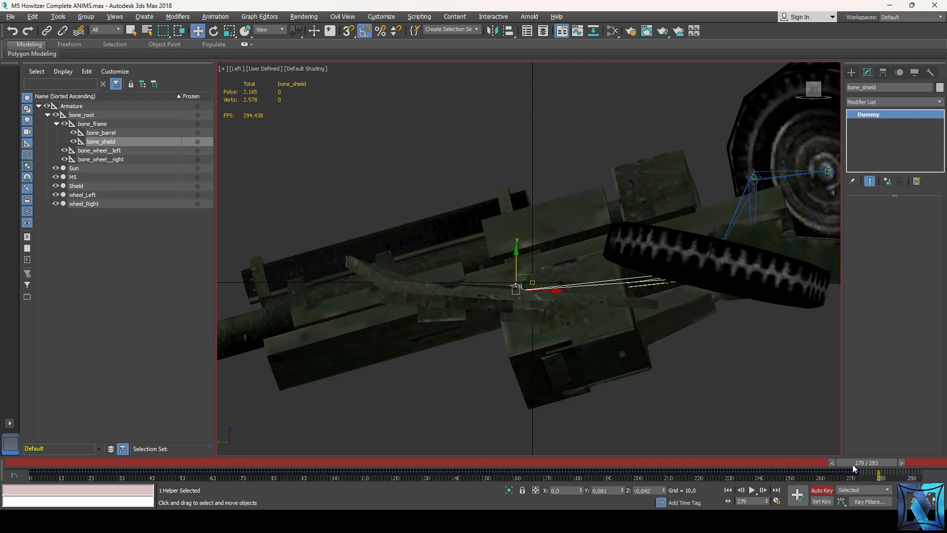
- Play the animation and inspect the shield's fall up to frame 278 from both sides of the gun
{"action": "left_click_drag", "start_coordinate": [853, 465], "coordinate": [820, 463]}
{"action": "middle_click_drag", "start_coordinate": [641, 345], "coordinate": [815, 425], "text": "alt"}
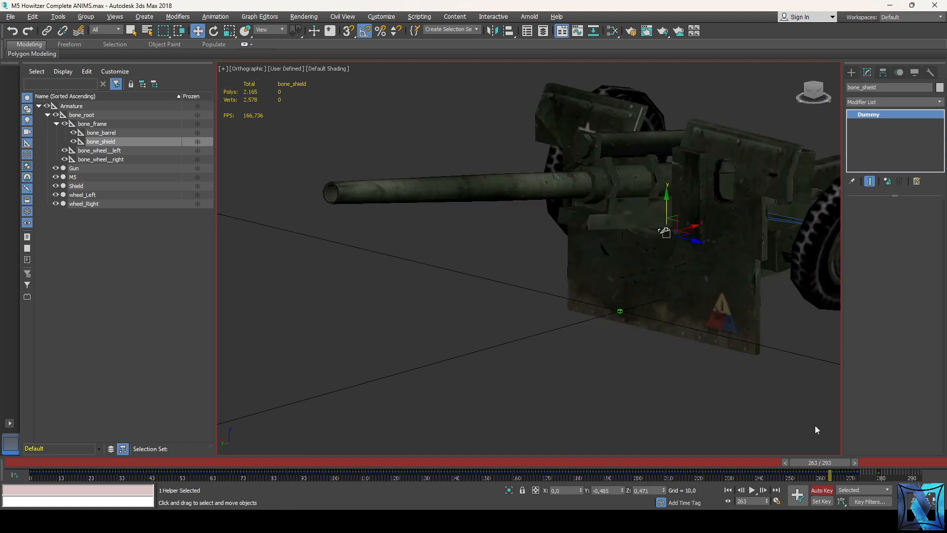
{"action": "left_click", "coordinate": [753, 491]}
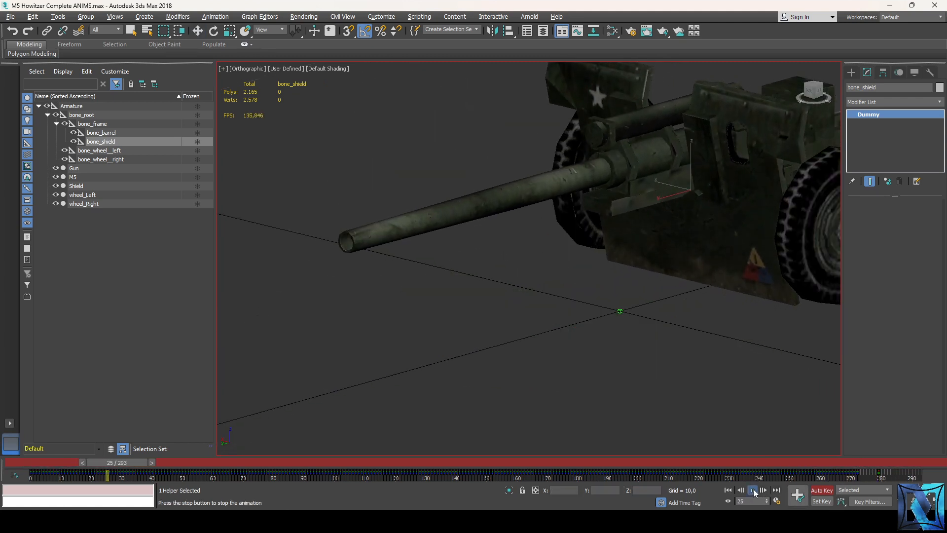
{"action": "left_click", "coordinate": [753, 491]}
{"action": "left_click_drag", "start_coordinate": [220, 462], "coordinate": [861, 441]}
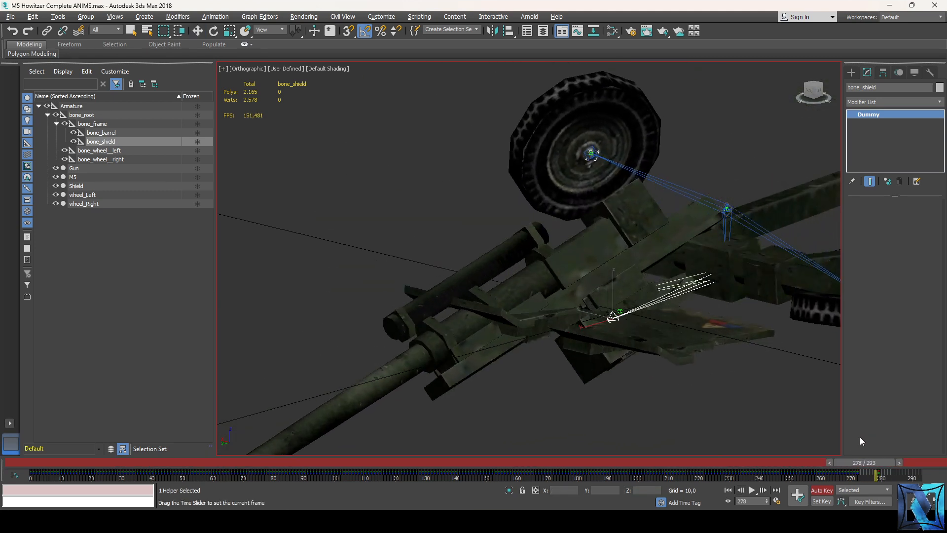
{"action": "key", "text": "w"}
{"action": "mouse_move", "coordinate": [813, 93]}
{"action": "left_mouse_down"}
{"action": "mouse_move", "coordinate": [792, 101]}
{"action": "mouse_move", "coordinate": [804, 98]}
{"action": "left_mouse_up"}
{"action": "scroll", "coordinate": [696, 305], "scroll_direction": "down", "scroll_amount": 3}
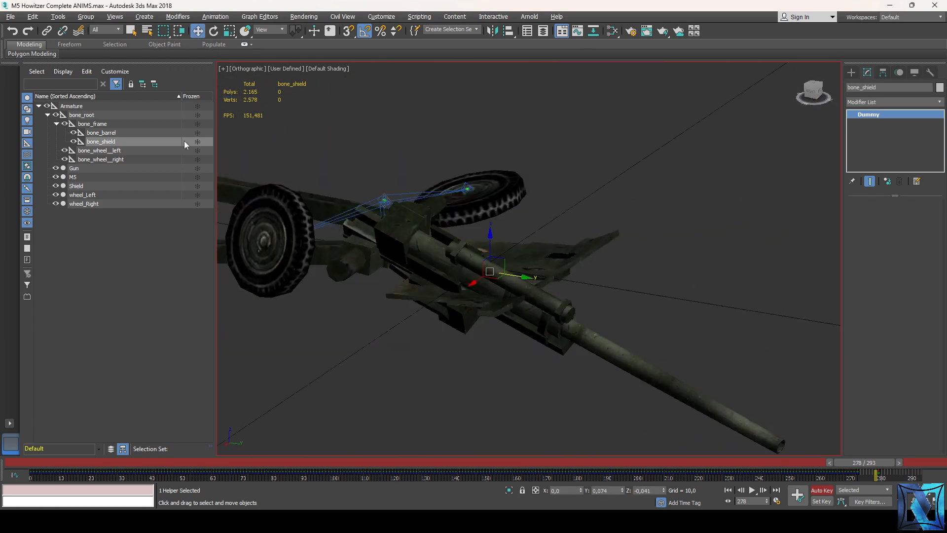
- Select bone_barrel, review frames 271 to 278, and clear its keys between frame 272 and the final key at 293
{"action": "left_click", "coordinate": [138, 132]}
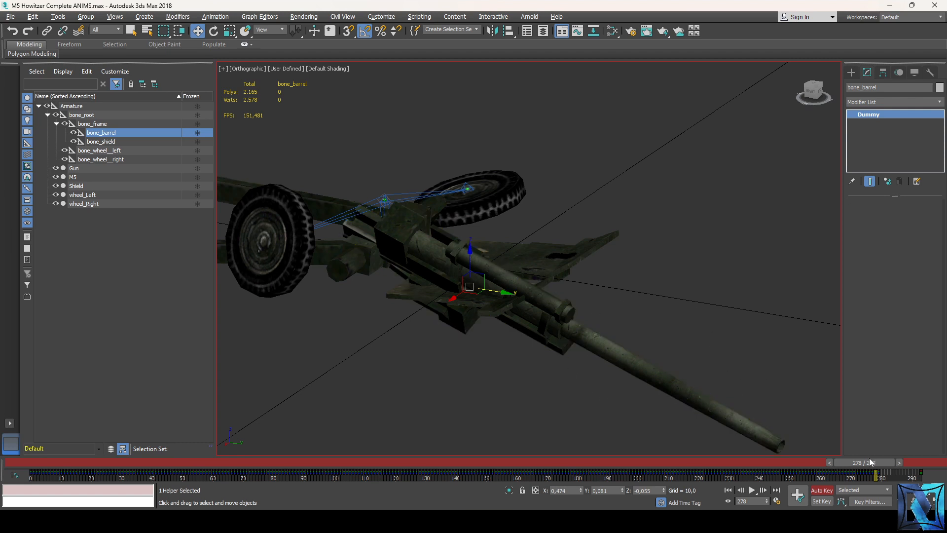
{"action": "mouse_move", "coordinate": [871, 467]}
{"action": "left_mouse_down"}
{"action": "mouse_move", "coordinate": [834, 462]}
{"action": "mouse_move", "coordinate": [854, 468]}
{"action": "left_mouse_up"}
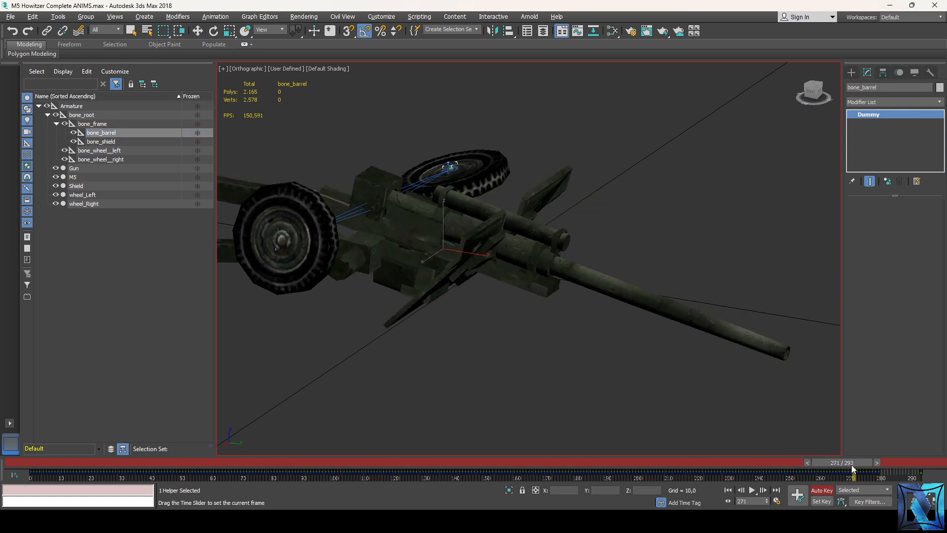
{"action": "left_click_drag", "start_coordinate": [814, 93], "coordinate": [789, 99]}
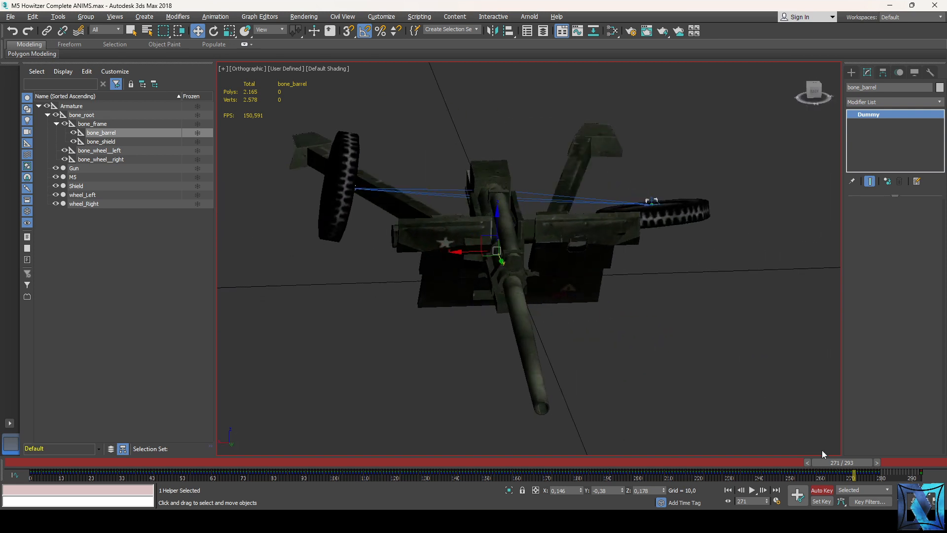
{"action": "left_click_drag", "start_coordinate": [848, 466], "coordinate": [865, 469]}
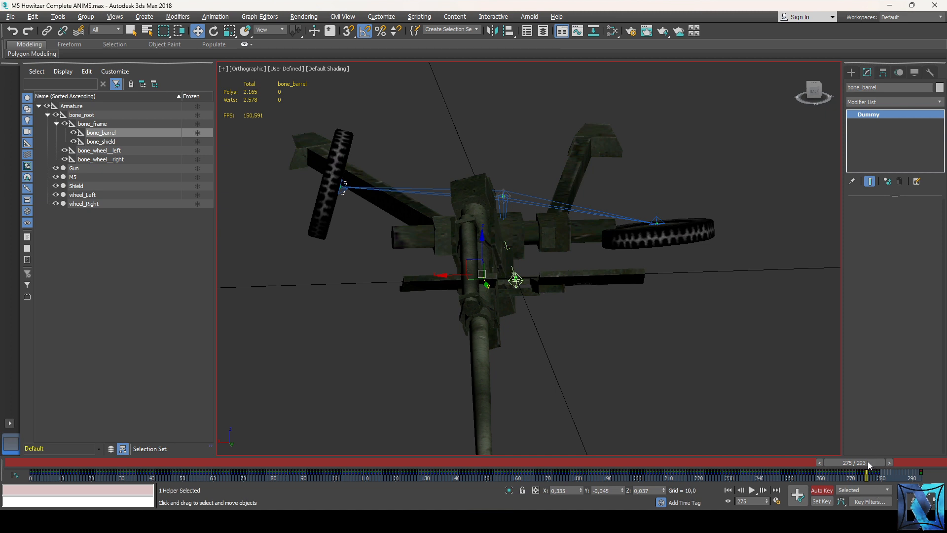
{"action": "left_click_drag", "start_coordinate": [868, 464], "coordinate": [861, 466]}
{"action": "key", "text": "w"}
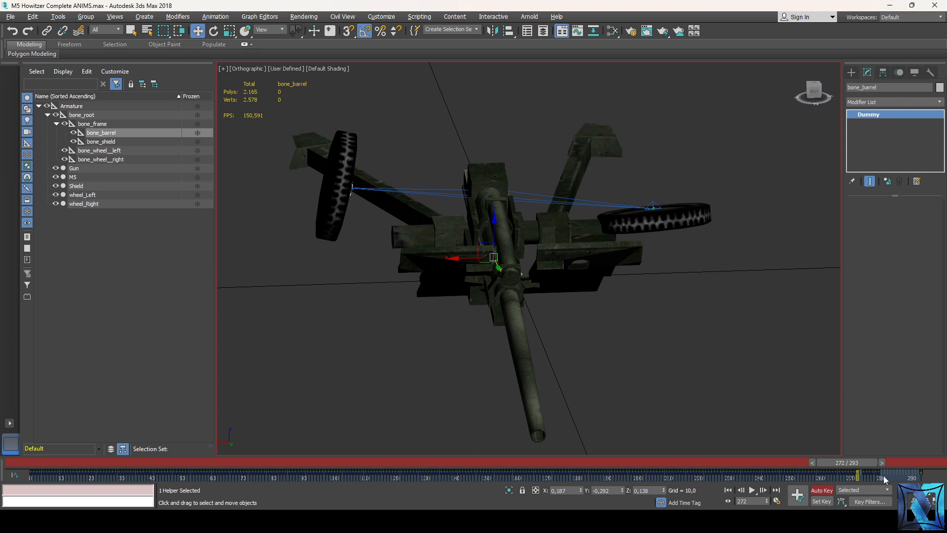
{"action": "mouse_move", "coordinate": [857, 463]}
{"action": "left_mouse_down"}
{"action": "mouse_move", "coordinate": [903, 461]}
{"action": "mouse_move", "coordinate": [866, 463]}
{"action": "left_mouse_up"}
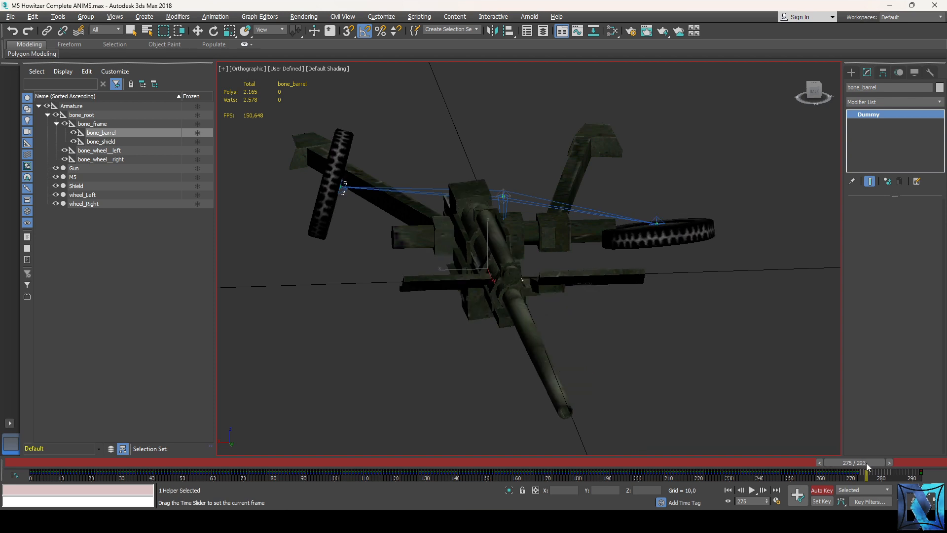
- At frame 275, shift bone_barrel slightly toward negative X in the top view and check its motion up to frame 279
{"action": "key", "text": "l"}
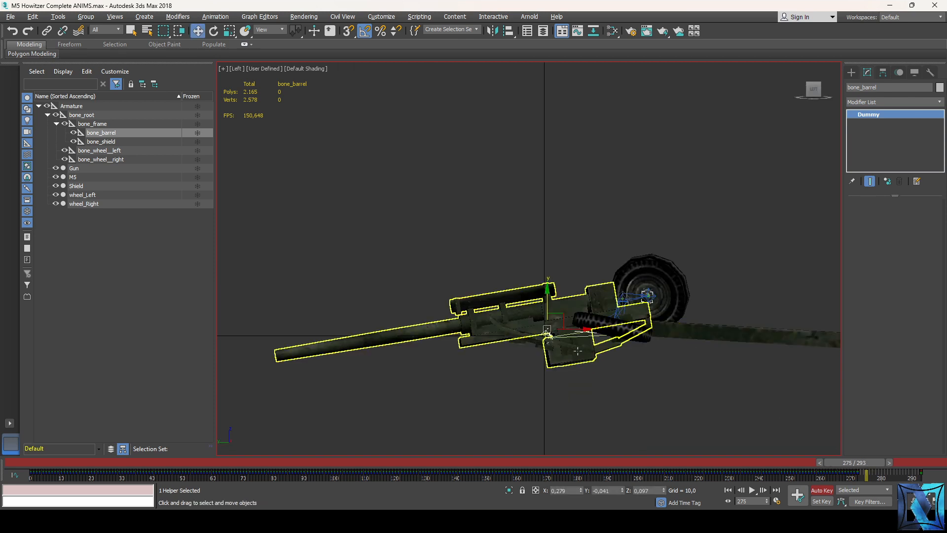
{"action": "key", "text": "t"}
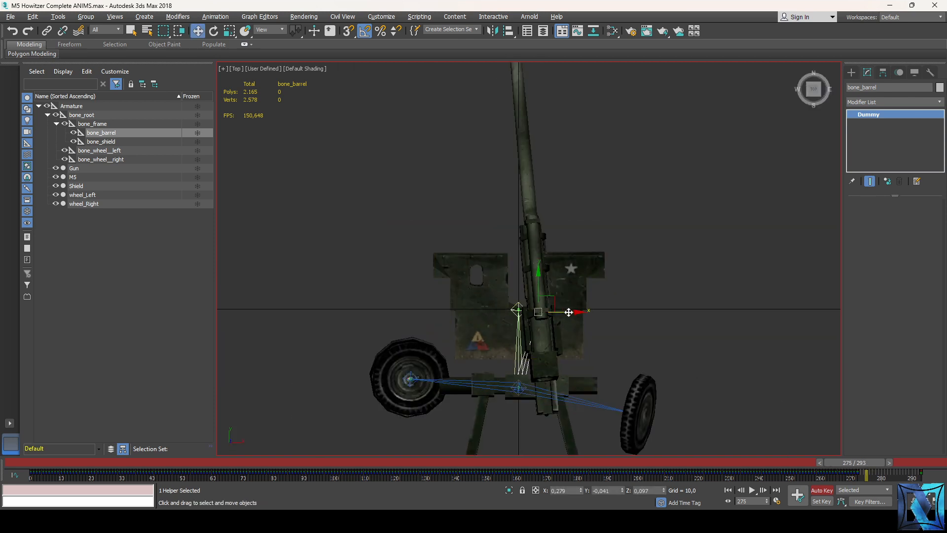
{"action": "left_click_drag", "start_coordinate": [569, 312], "coordinate": [557, 312]}
{"action": "mouse_move", "coordinate": [864, 463]}
{"action": "left_mouse_down"}
{"action": "mouse_move", "coordinate": [853, 462]}
{"action": "mouse_move", "coordinate": [876, 464]}
{"action": "left_mouse_up"}
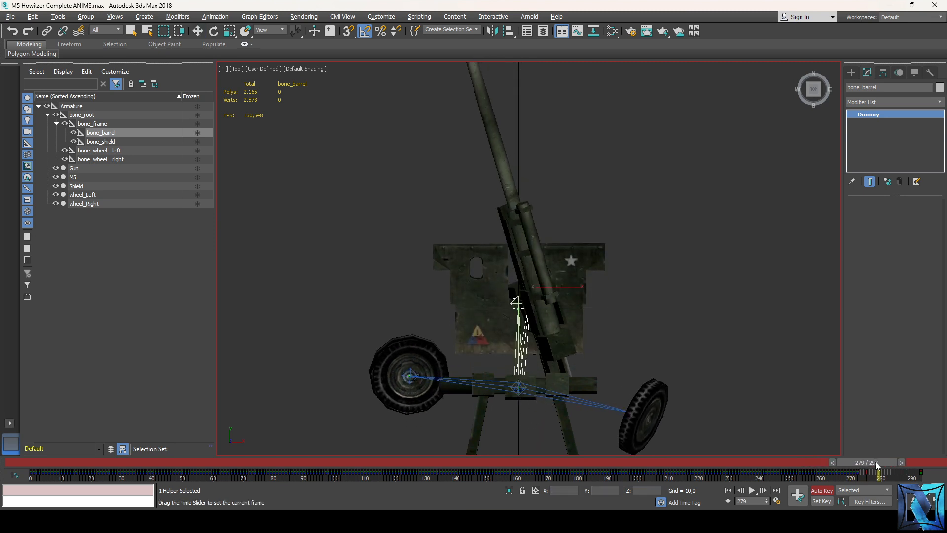
- At frame 283, rotate bone_barrel by 15 degrees in the side view to lower the muzzle, and inspect the result from the front
{"action": "left_click_drag", "start_coordinate": [813, 90], "coordinate": [551, 133]}
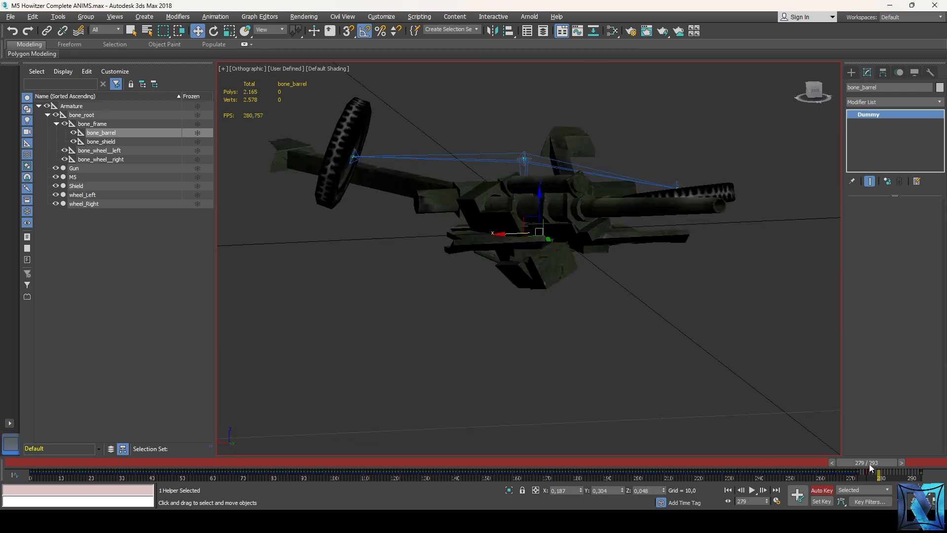
{"action": "mouse_move", "coordinate": [871, 468]}
{"action": "left_mouse_down"}
{"action": "mouse_move", "coordinate": [887, 470]}
{"action": "mouse_move", "coordinate": [858, 462]}
{"action": "mouse_move", "coordinate": [886, 461]}
{"action": "left_mouse_up"}
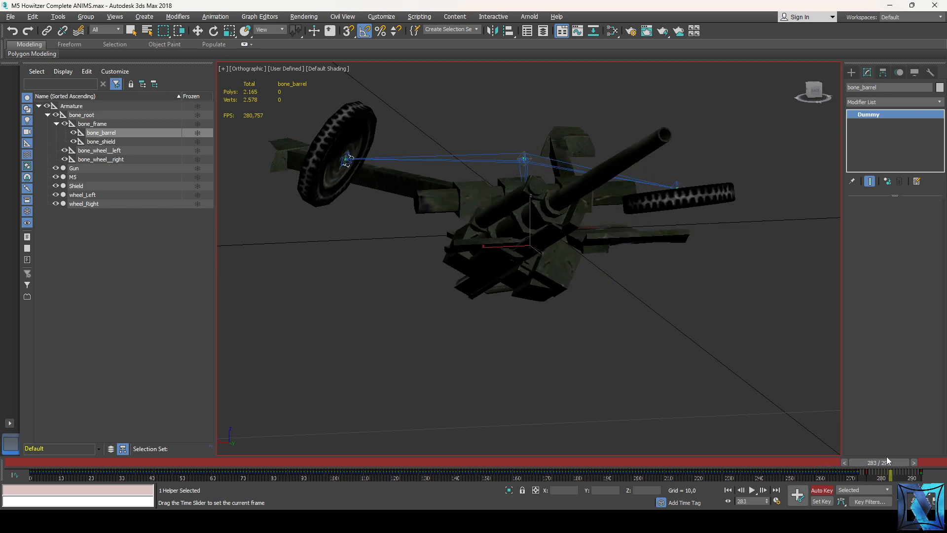
{"action": "key", "text": "l"}
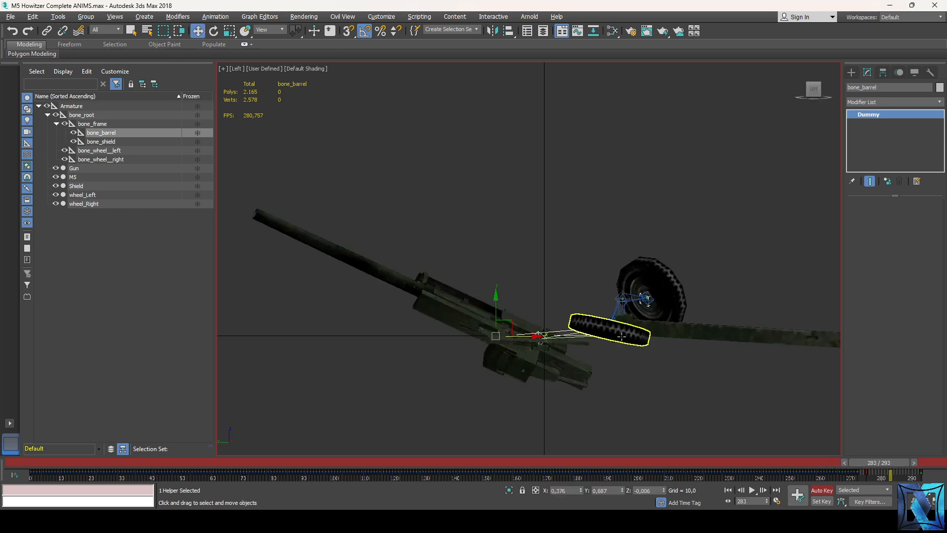
{"action": "key", "text": "r"}
{"action": "left_click_drag", "start_coordinate": [519, 293], "coordinate": [511, 294]}
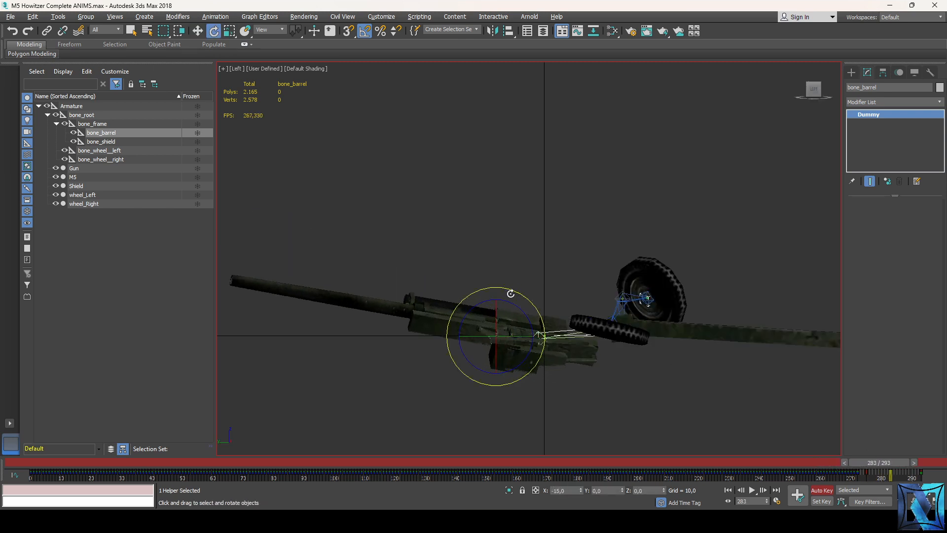
{"action": "mouse_move", "coordinate": [881, 463]}
{"action": "left_mouse_down"}
{"action": "mouse_move", "coordinate": [818, 457]}
{"action": "mouse_move", "coordinate": [888, 476]}
{"action": "left_mouse_up"}
{"action": "key", "text": "w"}
{"action": "left_click_drag", "start_coordinate": [812, 92], "coordinate": [853, 103]}
{"action": "scroll", "coordinate": [706, 304], "scroll_direction": "up", "scroll_amount": 5}
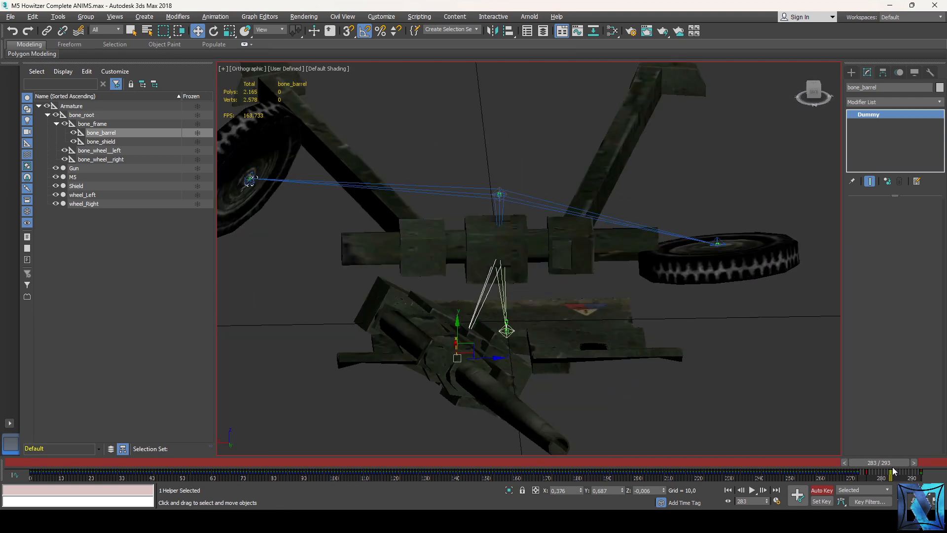
- At frame 293, rotate bone_barrel slightly so the muzzle tips down toward the ground
{"action": "left_click_drag", "start_coordinate": [894, 471], "coordinate": [934, 455]}
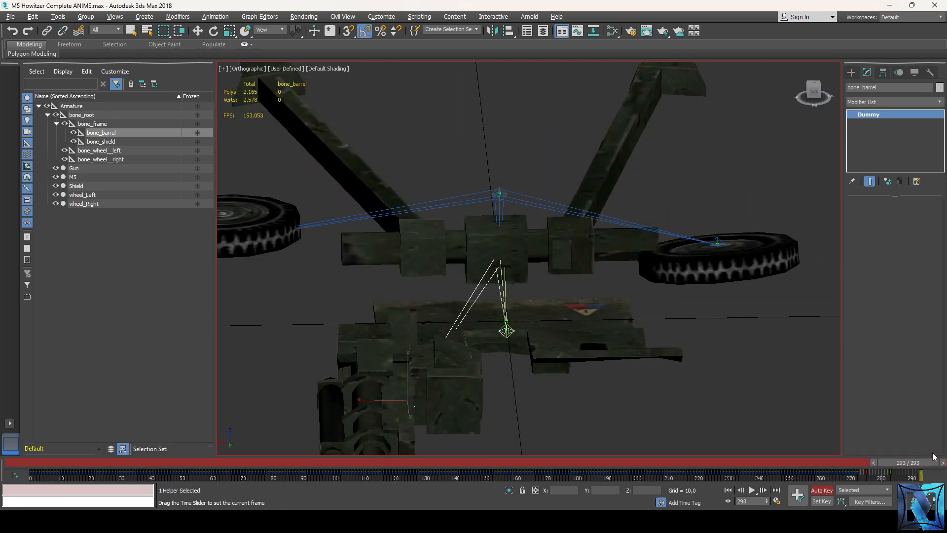
{"action": "key", "text": "w"}
{"action": "middle_click_drag", "start_coordinate": [740, 370], "coordinate": [789, 104], "text": "alt"}
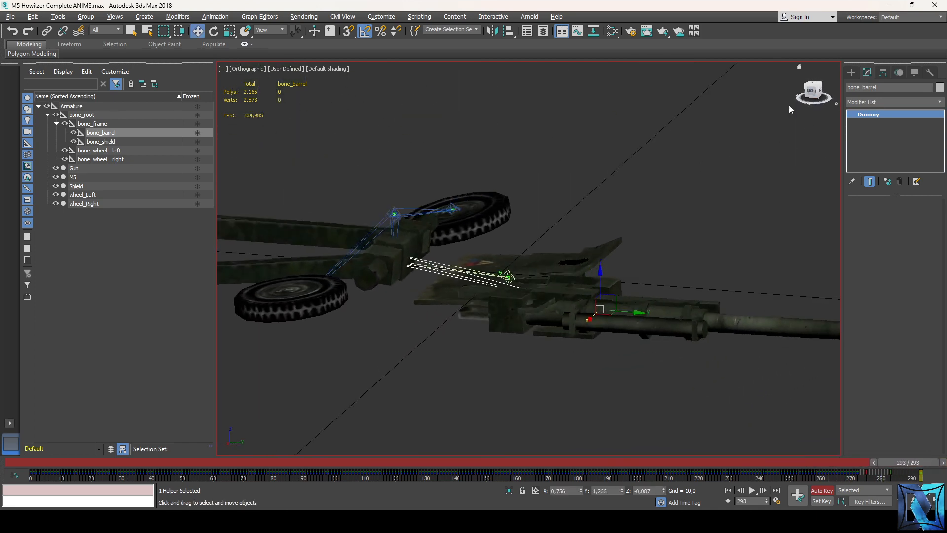
{"action": "key", "text": "r"}
{"action": "scroll", "coordinate": [641, 254], "scroll_direction": "up", "scroll_amount": 4}
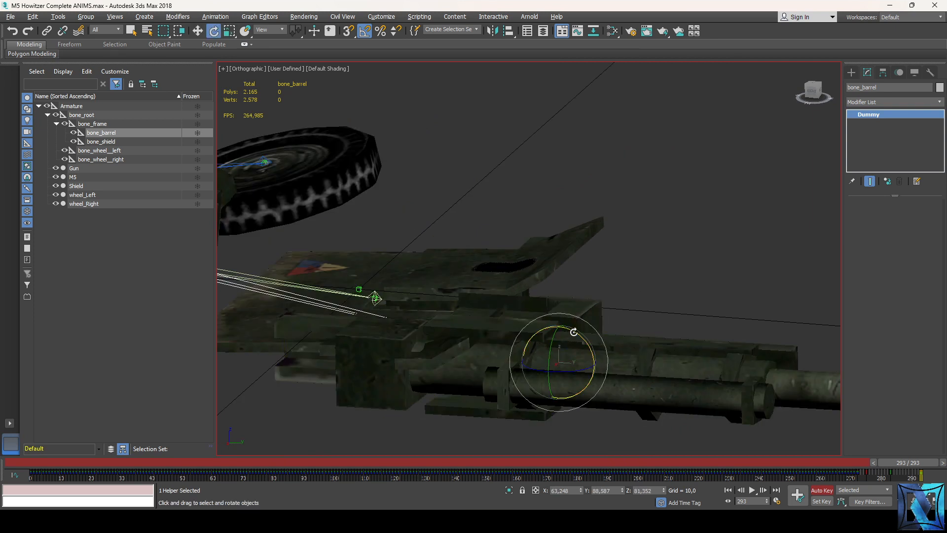
{"action": "left_click_drag", "start_coordinate": [574, 332], "coordinate": [576, 332]}
{"action": "key", "text": "q"}
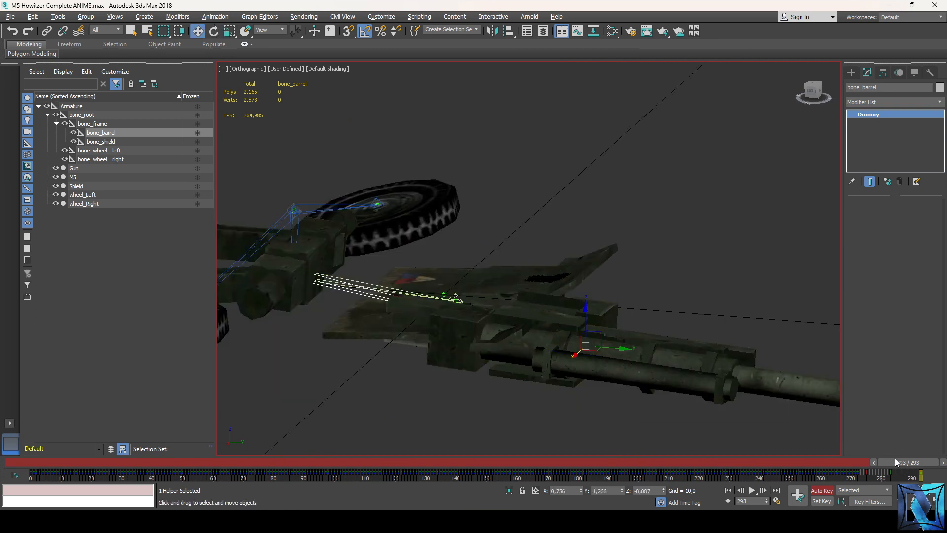
- At frame 293, move bone_barrel along X to 0,466 and adjust its tilt slightly over the fallen shield
{"action": "mouse_move", "coordinate": [906, 462]}
{"action": "left_mouse_down"}
{"action": "mouse_move", "coordinate": [865, 462]}
{"action": "mouse_move", "coordinate": [908, 470]}
{"action": "left_mouse_up"}
{"action": "middle_click_drag", "start_coordinate": [785, 326], "coordinate": [802, 235], "text": "alt"}
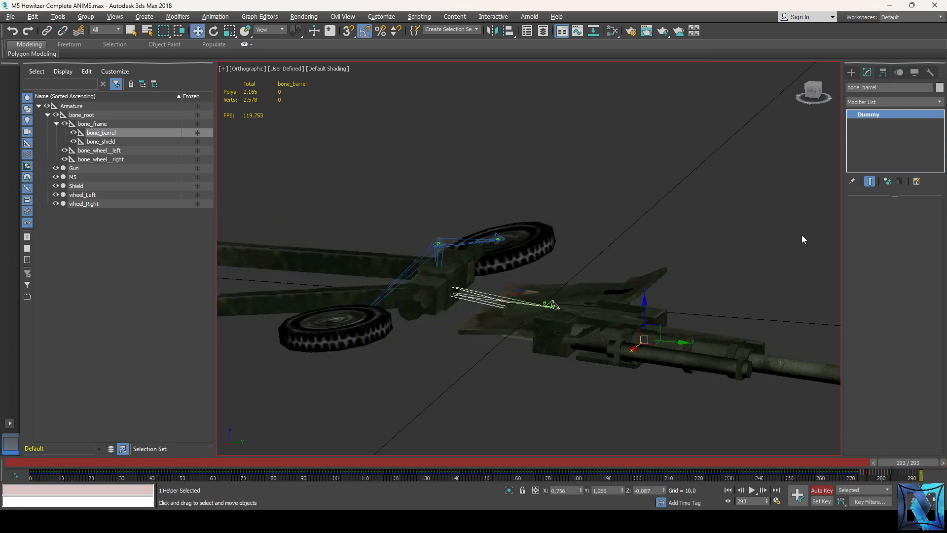
{"action": "left_click_drag", "start_coordinate": [813, 91], "coordinate": [640, 371]}
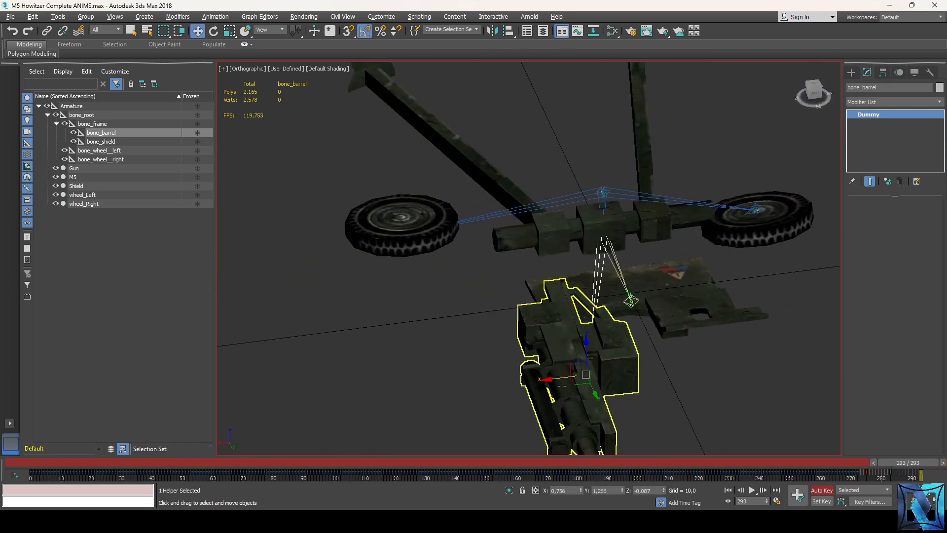
{"action": "left_click_drag", "start_coordinate": [562, 385], "coordinate": [587, 384]}
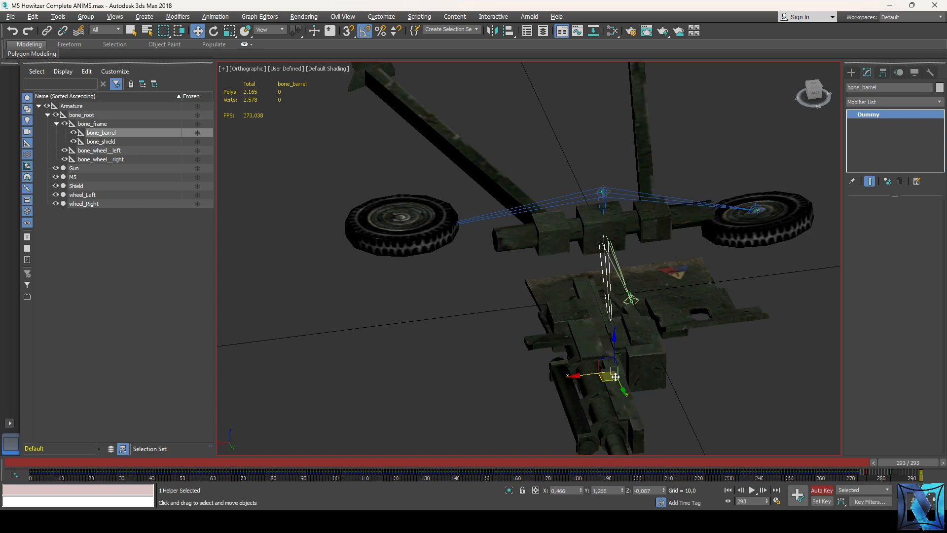
{"action": "key", "text": "r"}
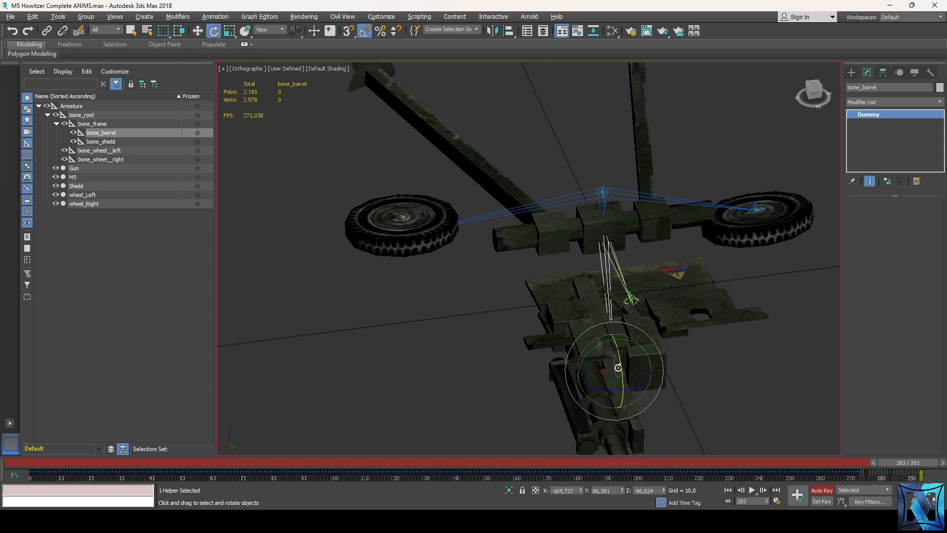
{"action": "left_click_drag", "start_coordinate": [622, 368], "coordinate": [622, 370]}
{"action": "key", "text": "w"}
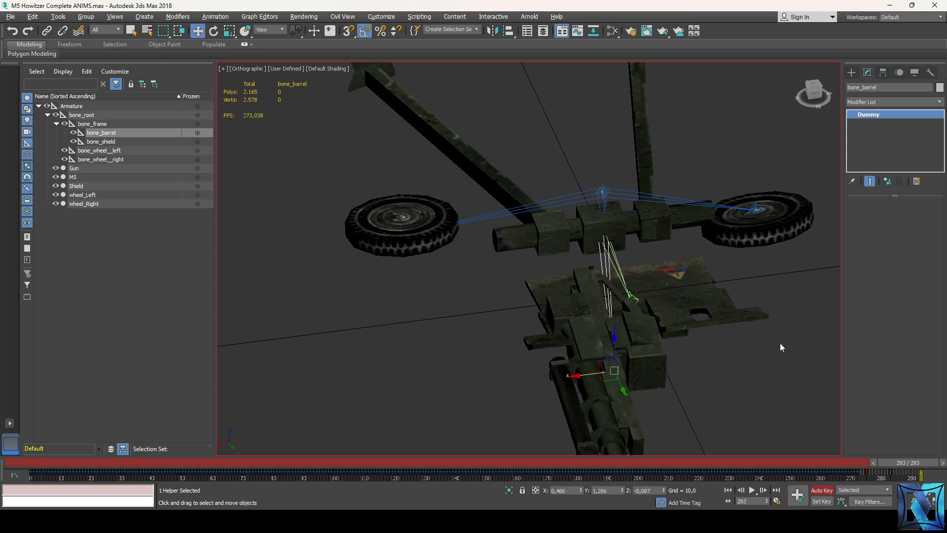
{"action": "middle_click_drag", "start_coordinate": [794, 141], "coordinate": [740, 158], "text": "alt"}
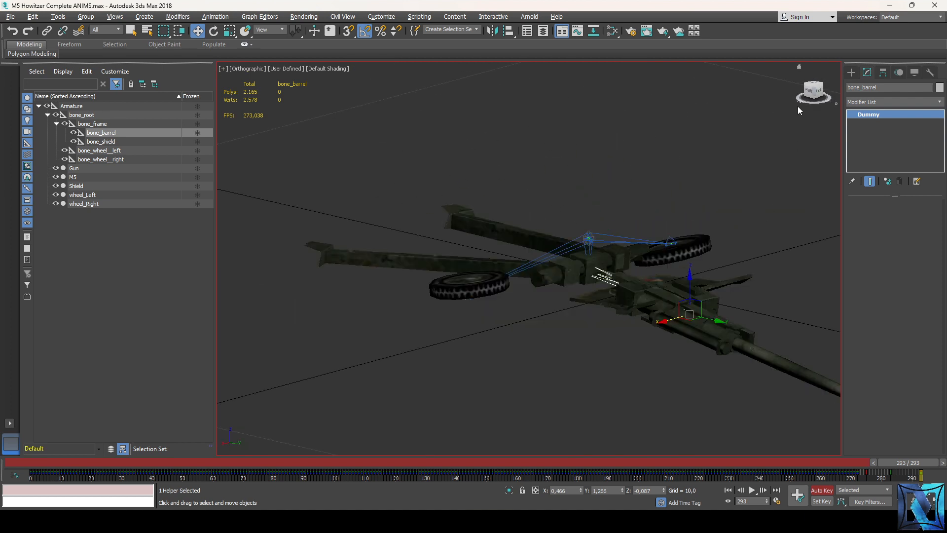
{"action": "scroll", "coordinate": [770, 362], "scroll_direction": "up", "scroll_amount": 3}
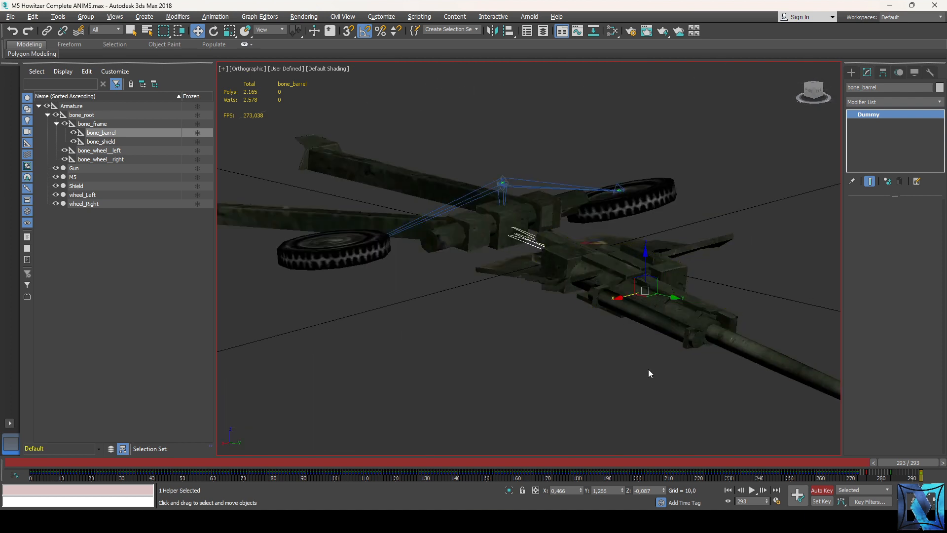
- In the left view at frame 293, raise bone_barrel to Z 0,172 so the gun rests above the shield
{"action": "key", "text": "l"}
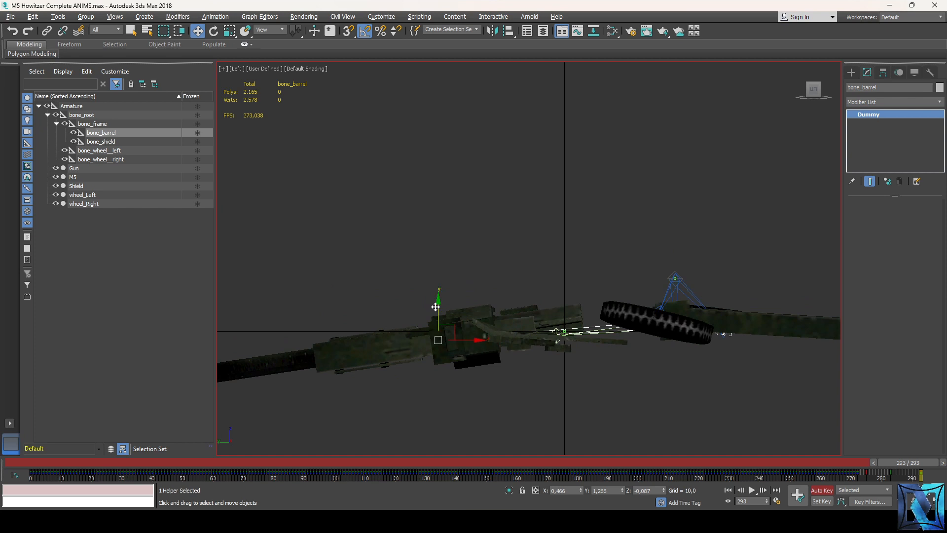
{"action": "left_click_drag", "start_coordinate": [435, 306], "coordinate": [444, 272]}
{"action": "scroll", "coordinate": [561, 390], "scroll_direction": "down", "scroll_amount": 2}
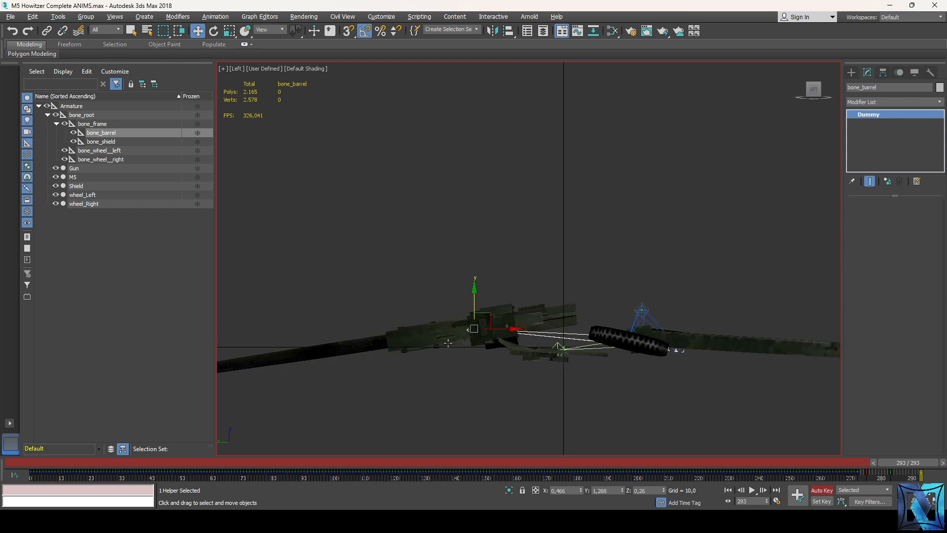
{"action": "scroll", "coordinate": [489, 304], "scroll_direction": "up", "scroll_amount": 3}
{"action": "left_click_drag", "start_coordinate": [467, 310], "coordinate": [468, 319]}
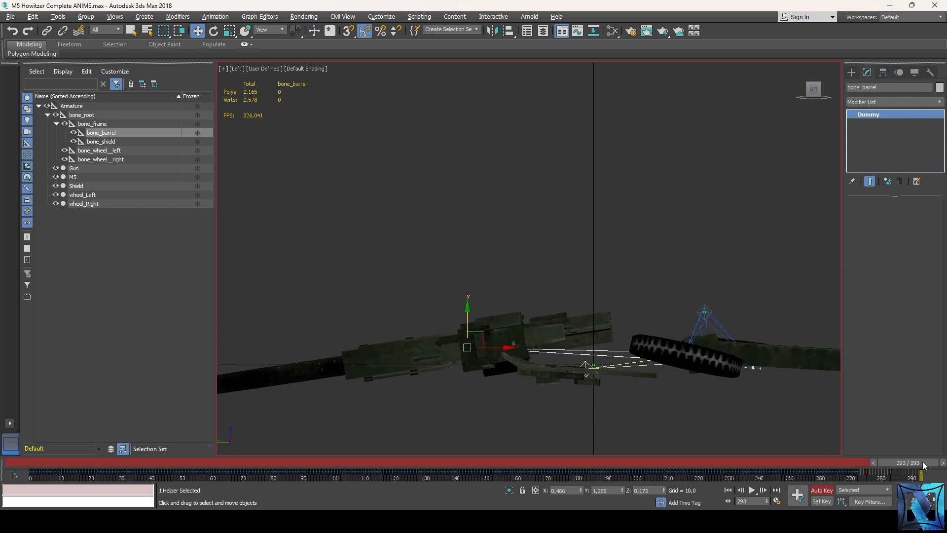
{"action": "mouse_move", "coordinate": [924, 464]}
{"action": "left_mouse_down"}
{"action": "mouse_move", "coordinate": [829, 459]}
{"action": "mouse_move", "coordinate": [929, 468]}
{"action": "left_mouse_up"}
- Rotate bone_barrel in the left view at frame 293 until the barrel lies nearly level with the ground
{"action": "scroll", "coordinate": [699, 428], "scroll_direction": "down", "scroll_amount": 2}
{"action": "scroll", "coordinate": [518, 422], "scroll_direction": "up", "scroll_amount": 1}
{"action": "key", "text": "e"}
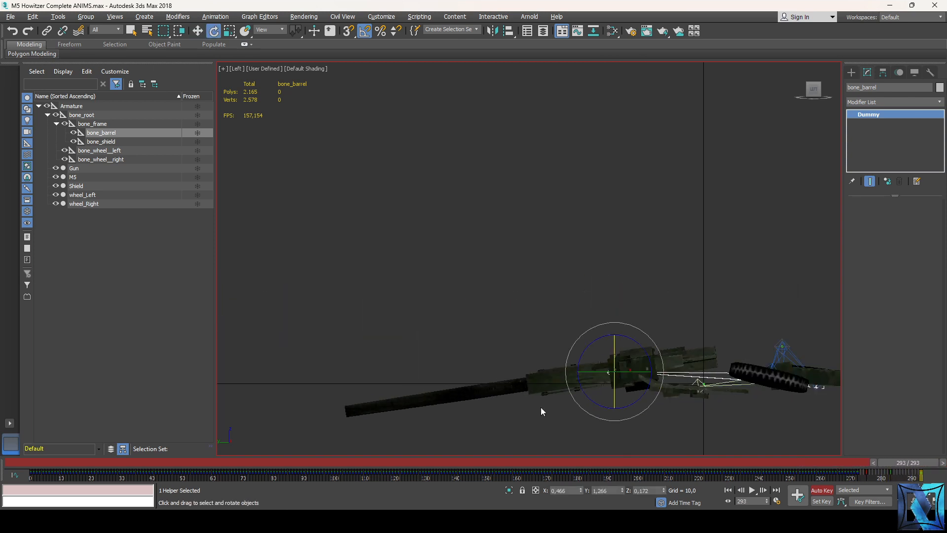
{"action": "left_click_drag", "start_coordinate": [617, 321], "coordinate": [623, 321]}
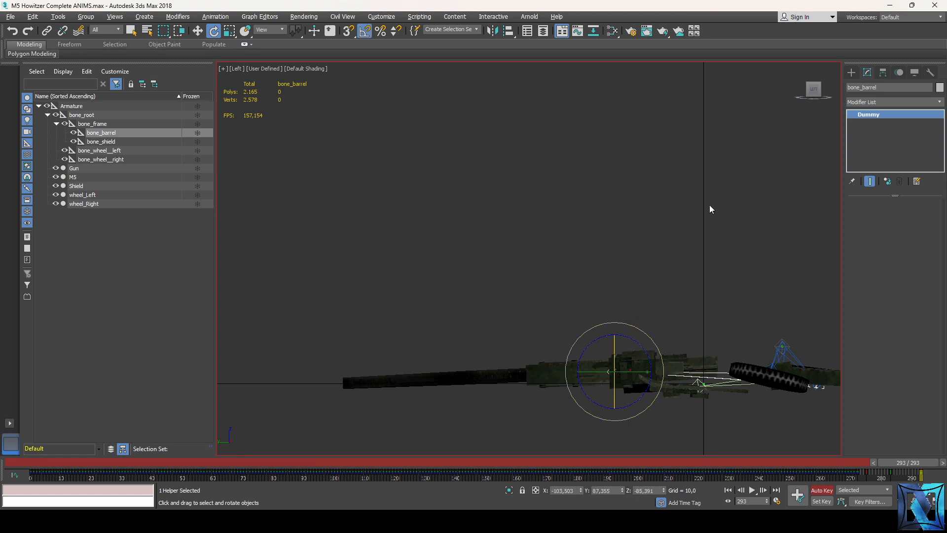
{"action": "left_click_drag", "start_coordinate": [809, 93], "coordinate": [834, 111]}
{"action": "key", "text": "w"}
{"action": "scroll", "coordinate": [700, 129], "scroll_direction": "down", "scroll_amount": 2}
{"action": "scroll", "coordinate": [742, 435], "scroll_direction": "up", "scroll_amount": 1}
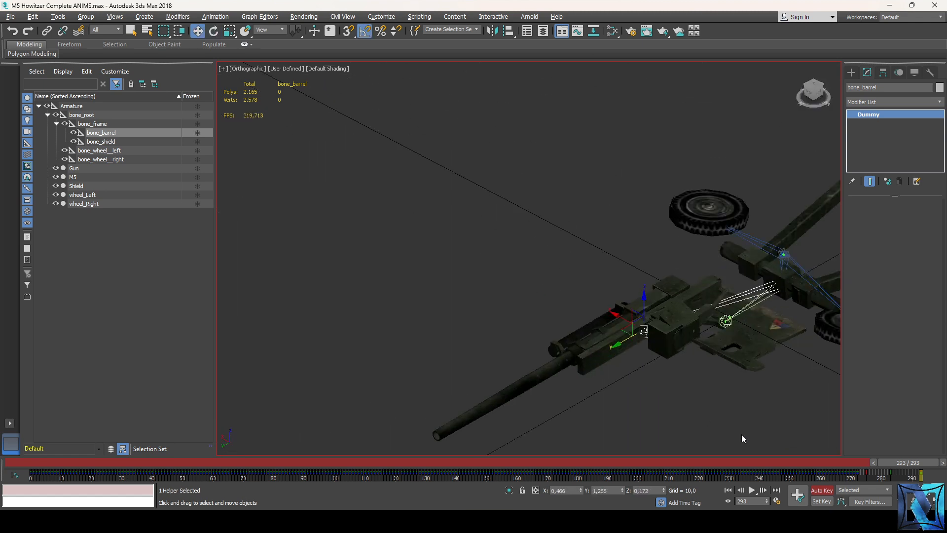
- Play back the animation, then inspect the wreck's final pose at frame 293 from the front
{"action": "key", "text": "slash"}
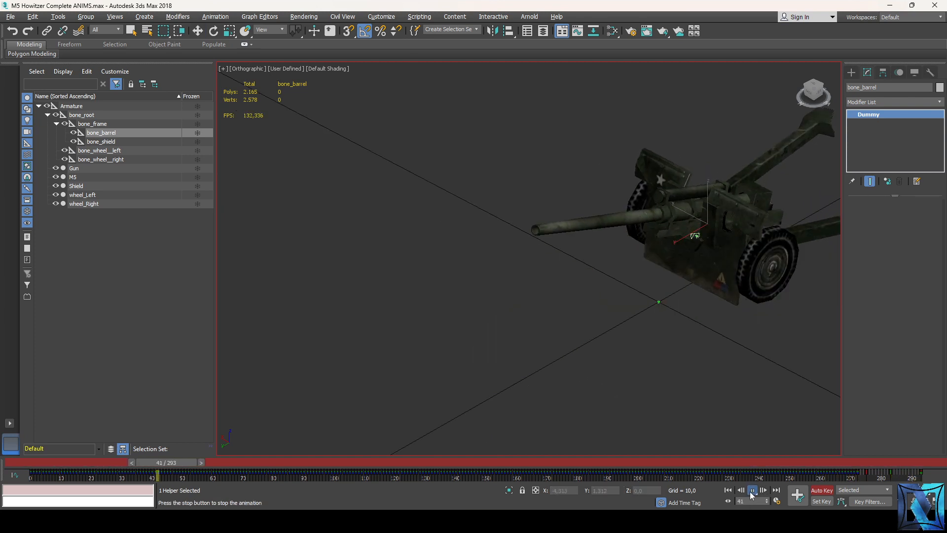
{"action": "key", "text": "slash"}
{"action": "left_click_drag", "start_coordinate": [174, 462], "coordinate": [908, 459]}
{"action": "key", "text": "f"}
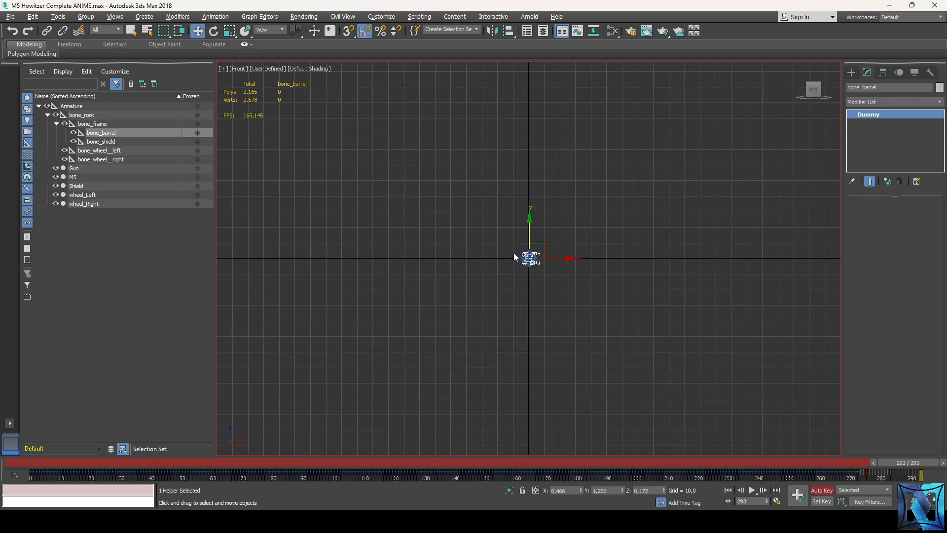
{"action": "scroll", "coordinate": [488, 260], "scroll_direction": "up", "scroll_amount": 5}
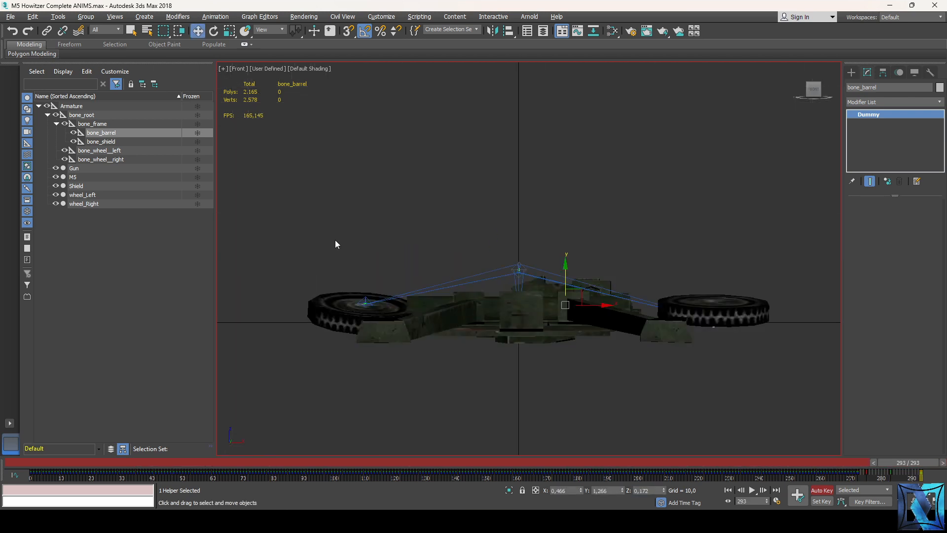
- Export the scene as OpenCOLLADA to cas_anim_to_dae\engines\howitzer, overwriting m5_complete_anims.dae
{"action": "left_click", "coordinate": [616, 384]}
{"action": "left_click", "coordinate": [10, 16]}
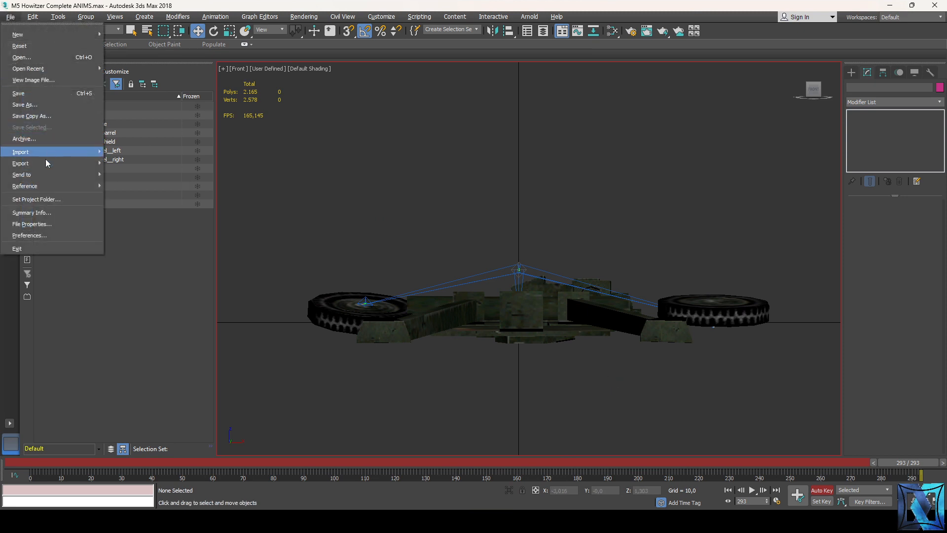
{"action": "mouse_move", "coordinate": [30, 151]}
{"action": "left_click", "coordinate": [132, 163]}
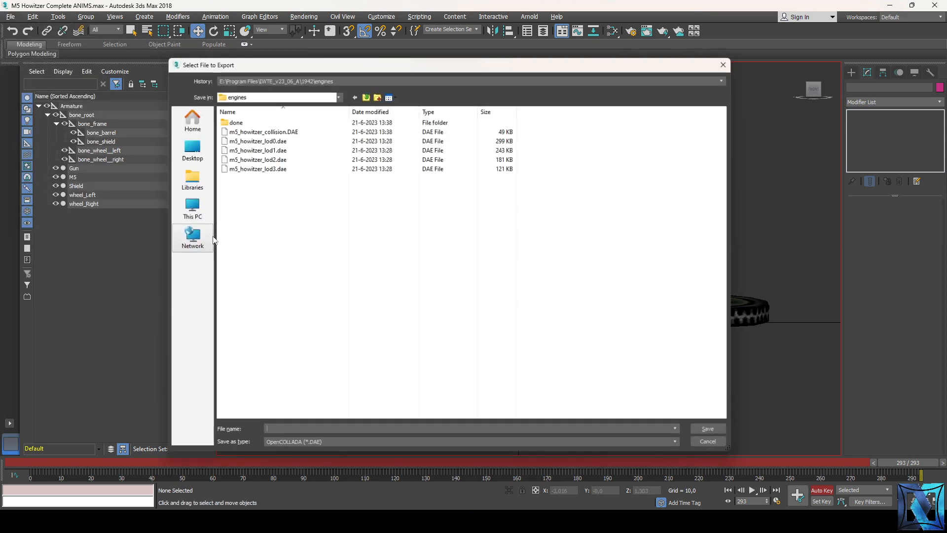
{"action": "left_click", "coordinate": [369, 96]}
{"action": "double_click", "coordinate": [274, 131]}
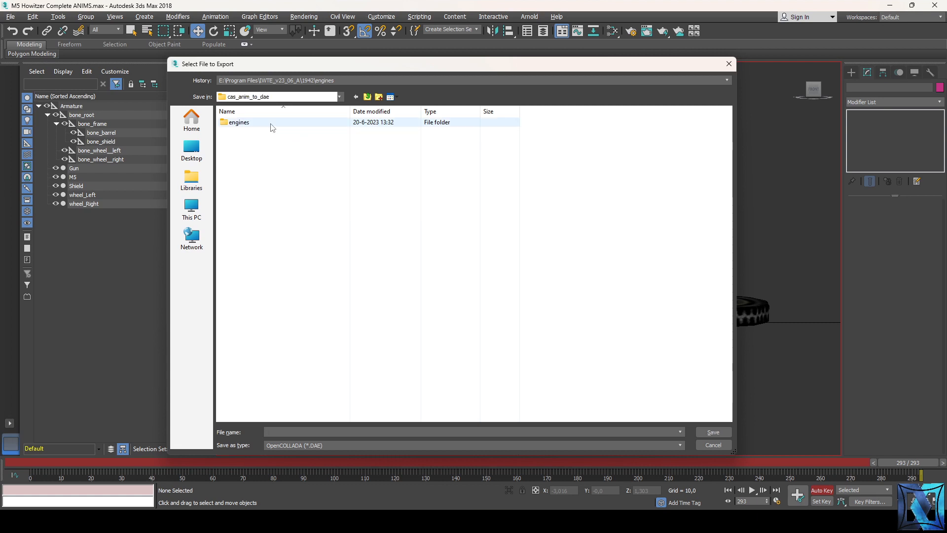
{"action": "double_click", "coordinate": [271, 124]}
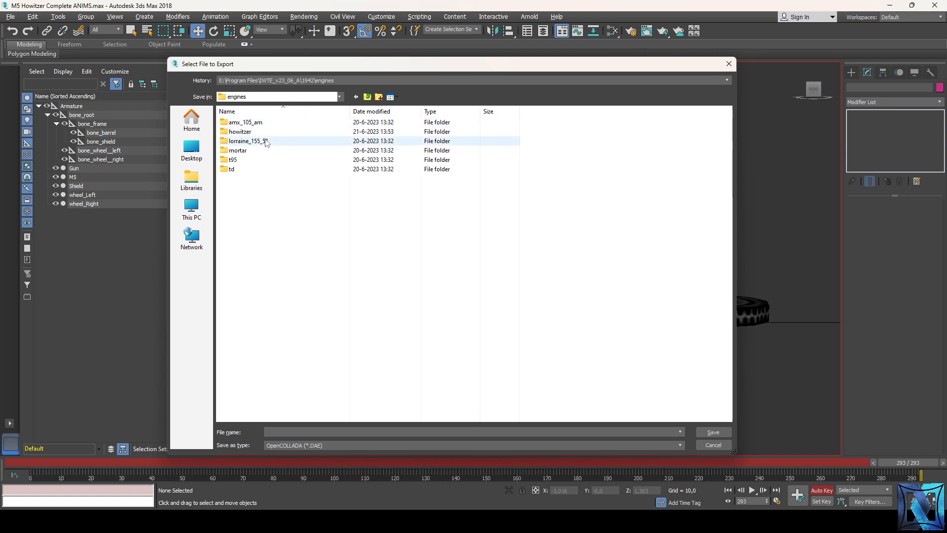
{"action": "double_click", "coordinate": [265, 131]}
{"action": "left_click", "coordinate": [279, 160]}
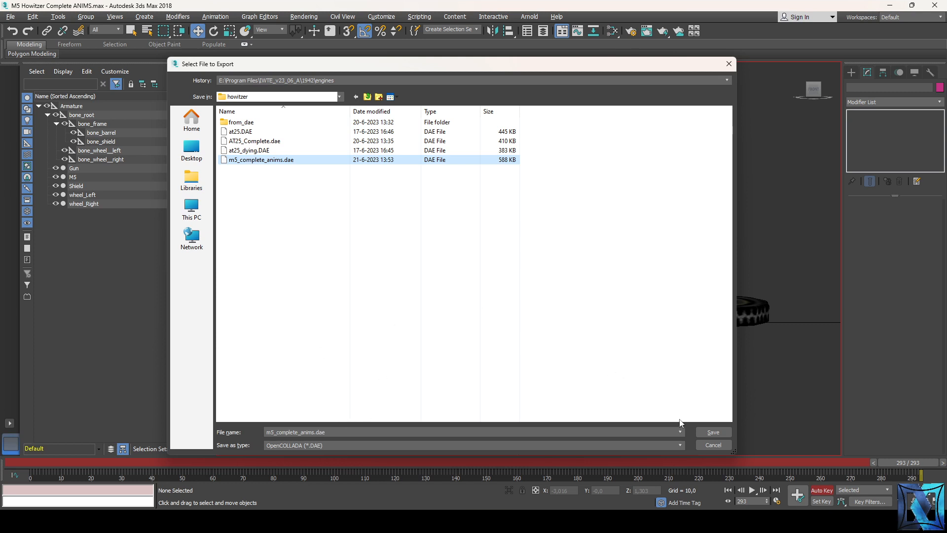
{"action": "left_click", "coordinate": [713, 432]}
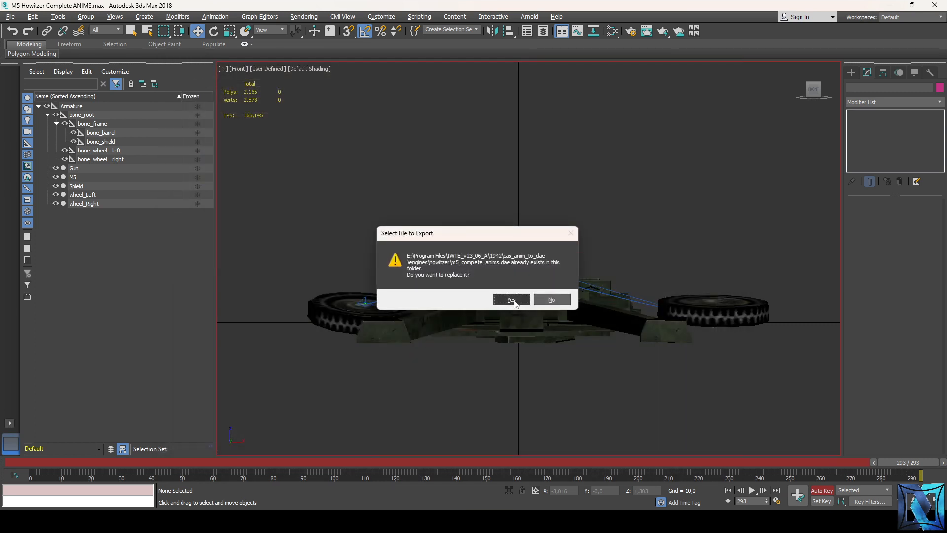
{"action": "left_click", "coordinate": [513, 299]}
{"action": "left_click", "coordinate": [521, 316]}
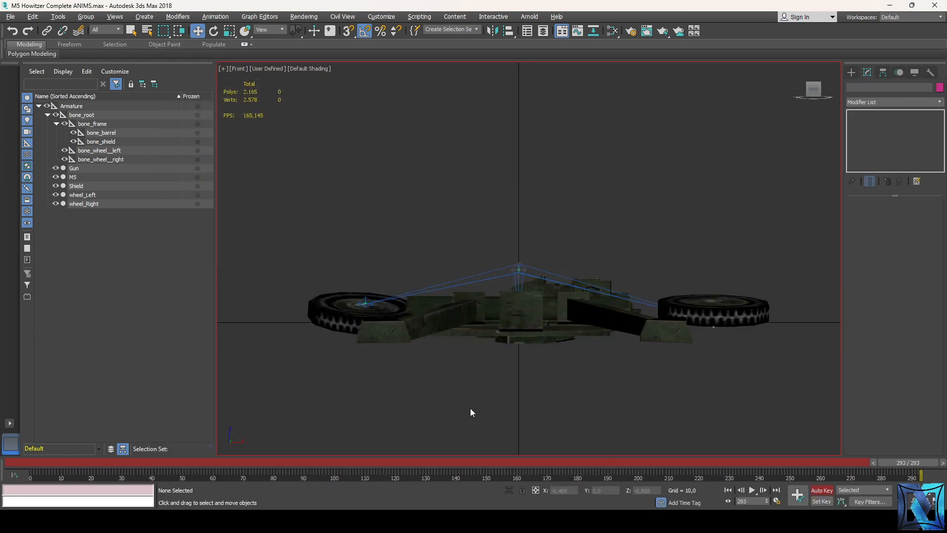
- Check iwte_cas_to_dae_m5_howitzer_complete_task.txt in Notepad++, and open the Program Files folder on drive E in File Explorer
{"action": "key", "text": "alt+Tab"}
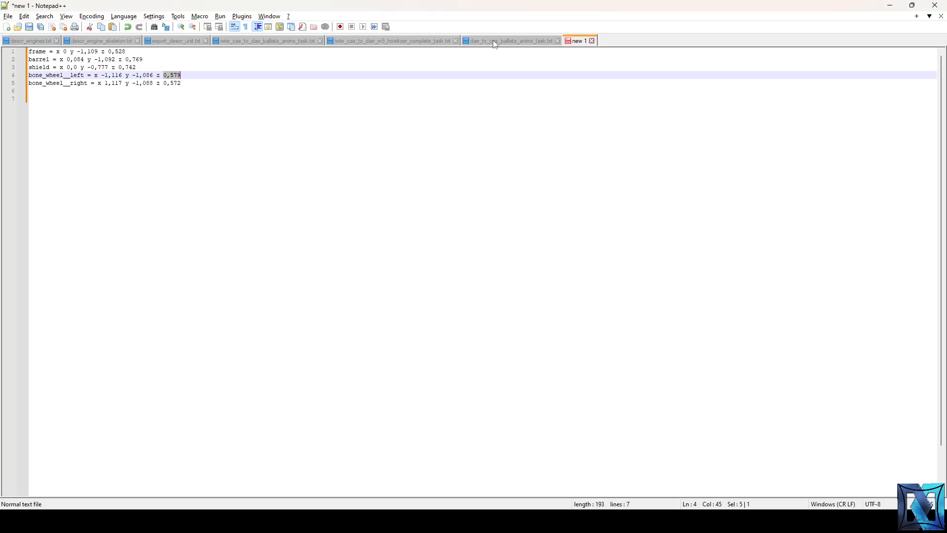
{"action": "left_click", "coordinate": [385, 40]}
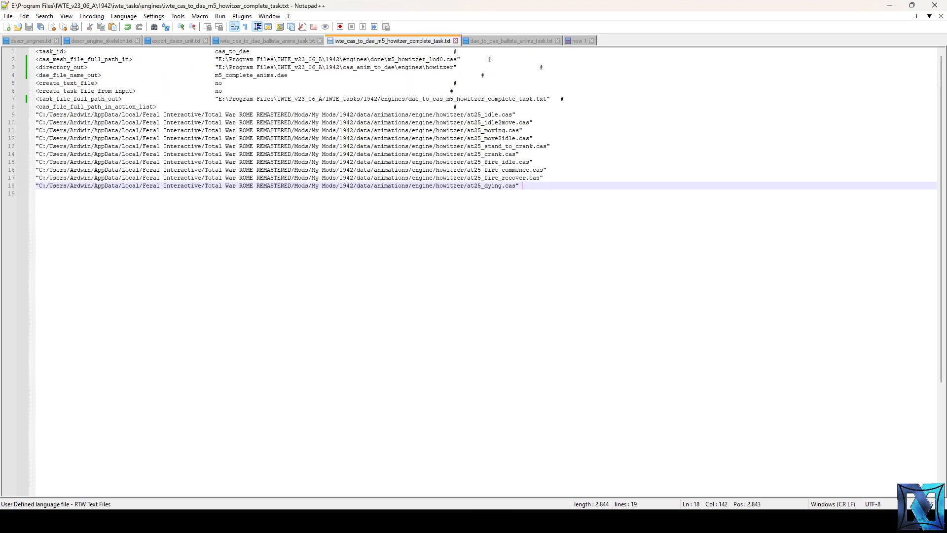
{"action": "mouse_move", "coordinate": [166, 520]}
{"action": "left_click", "coordinate": [169, 488]}
{"action": "left_click", "coordinate": [173, 55]}
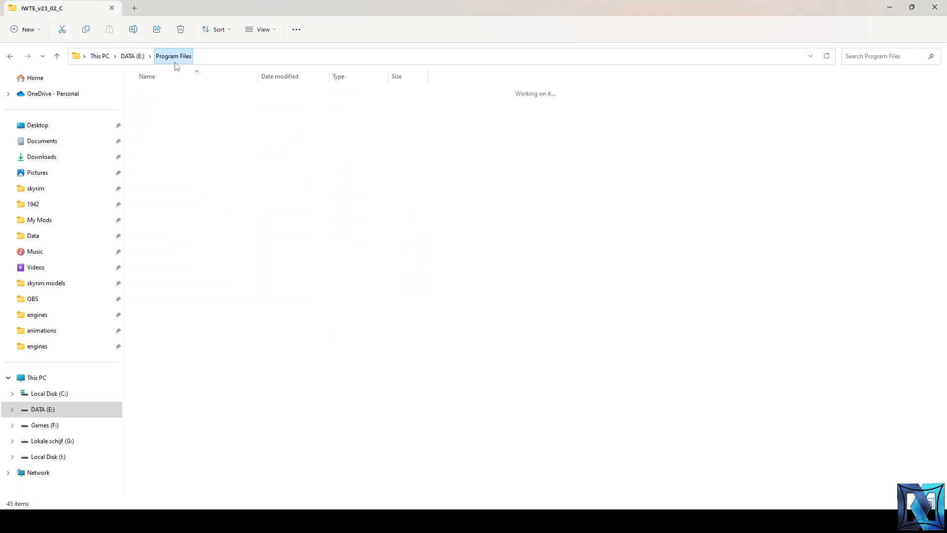
- Close the running IWTE_v23_02_C console and editor window, and launch IWTE_v23_06_A.exe from its own folder
{"action": "mouse_move", "coordinate": [276, 520]}
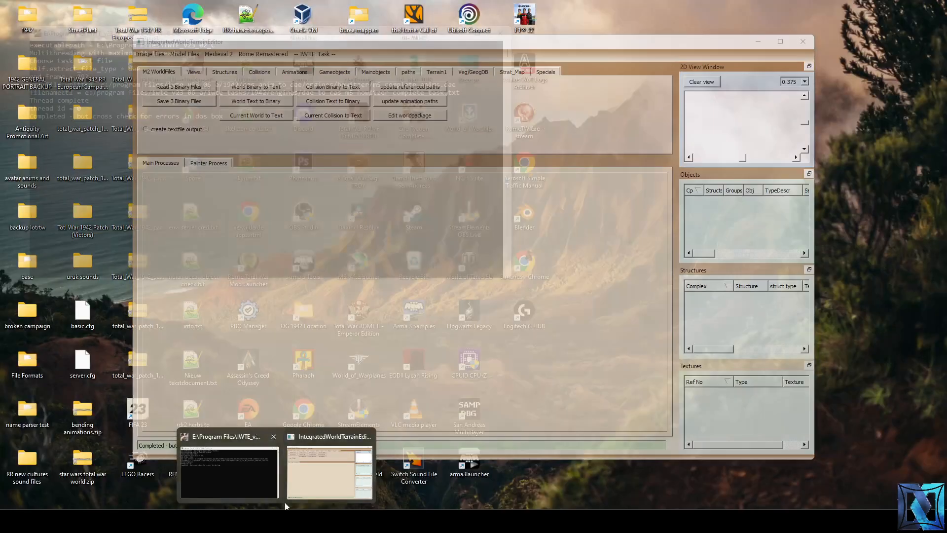
{"action": "mouse_move", "coordinate": [219, 470]}
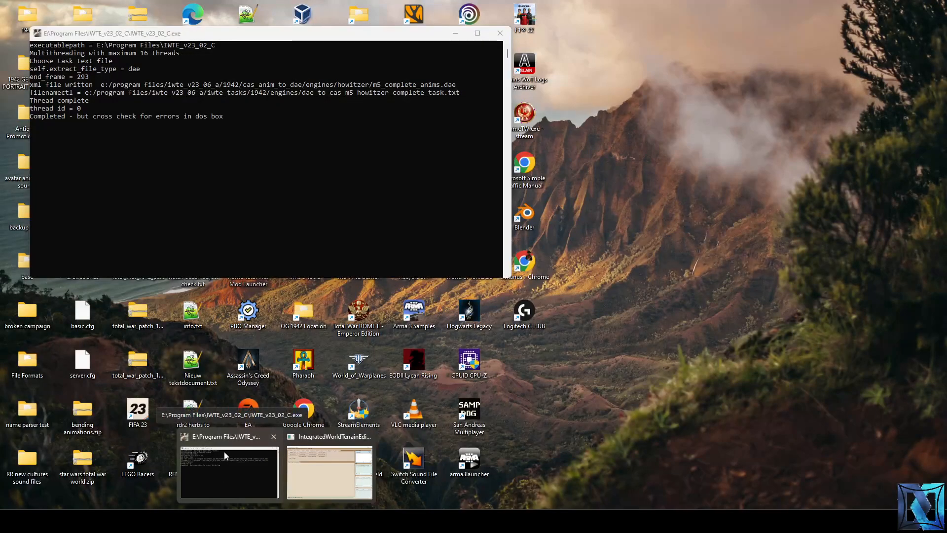
{"action": "left_click", "coordinate": [274, 436]}
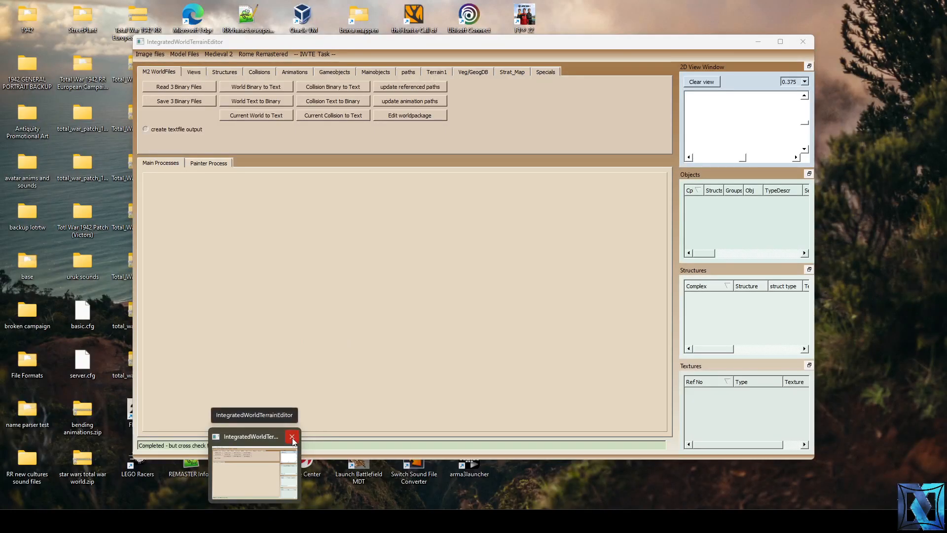
{"action": "left_click", "coordinate": [293, 437]}
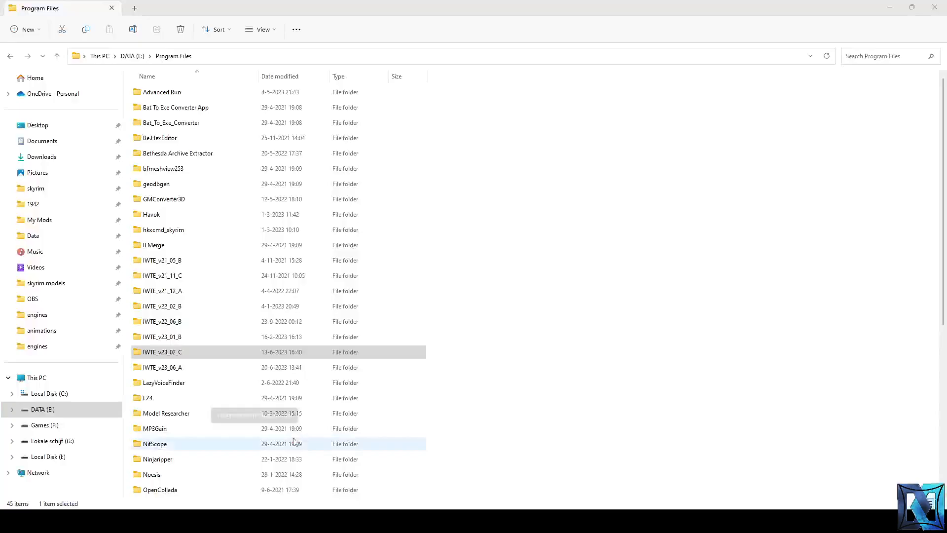
{"action": "double_click", "coordinate": [225, 367]}
{"action": "double_click", "coordinate": [177, 260]}
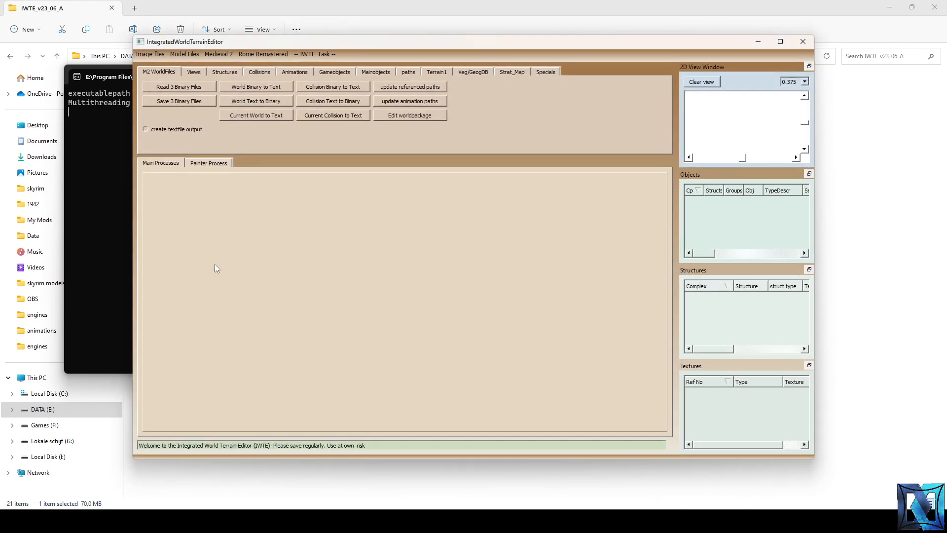
- In File Explorer, go to IWTE_v23_06_A\1942\iwte_tasks\engines and select the dae_to_cas_m5_howitzer_complete_task file
{"action": "left_click", "coordinate": [864, 246]}
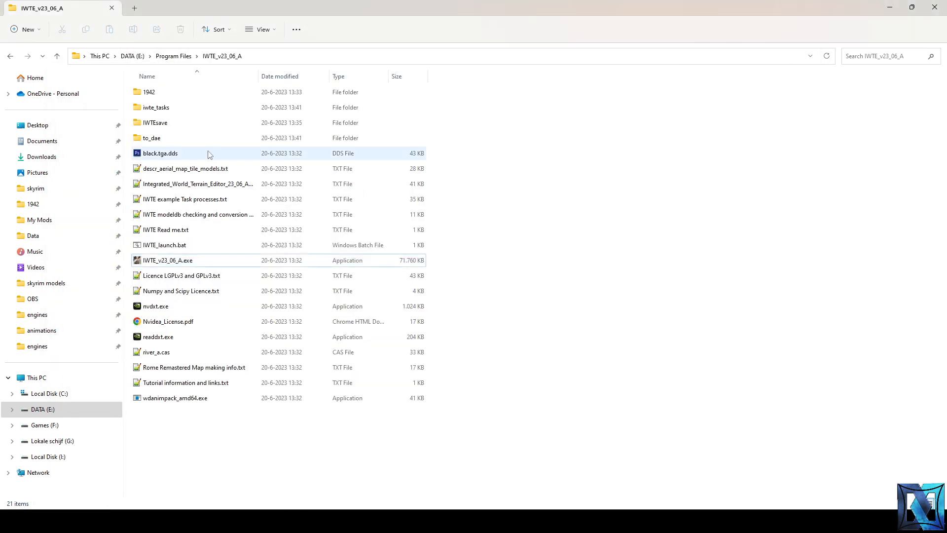
{"action": "double_click", "coordinate": [185, 91]}
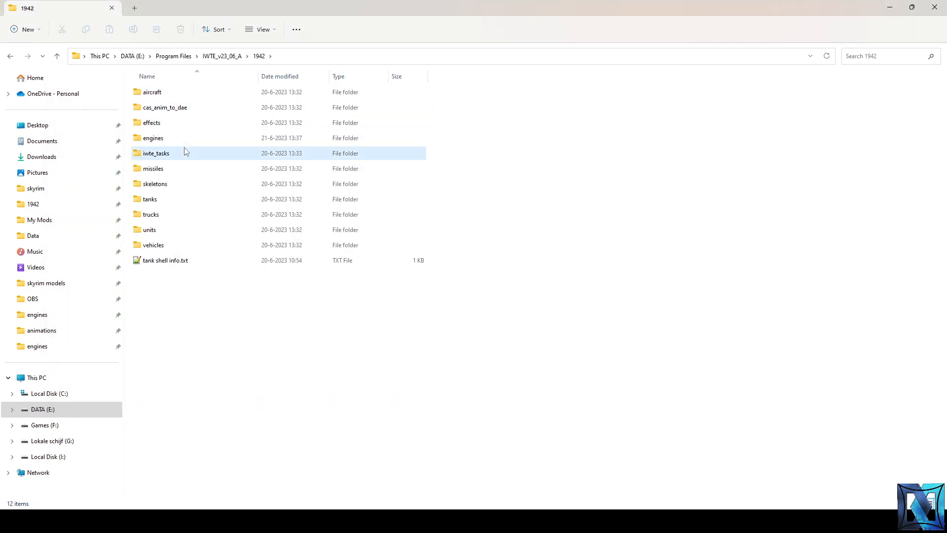
{"action": "double_click", "coordinate": [185, 153]}
{"action": "double_click", "coordinate": [186, 91]}
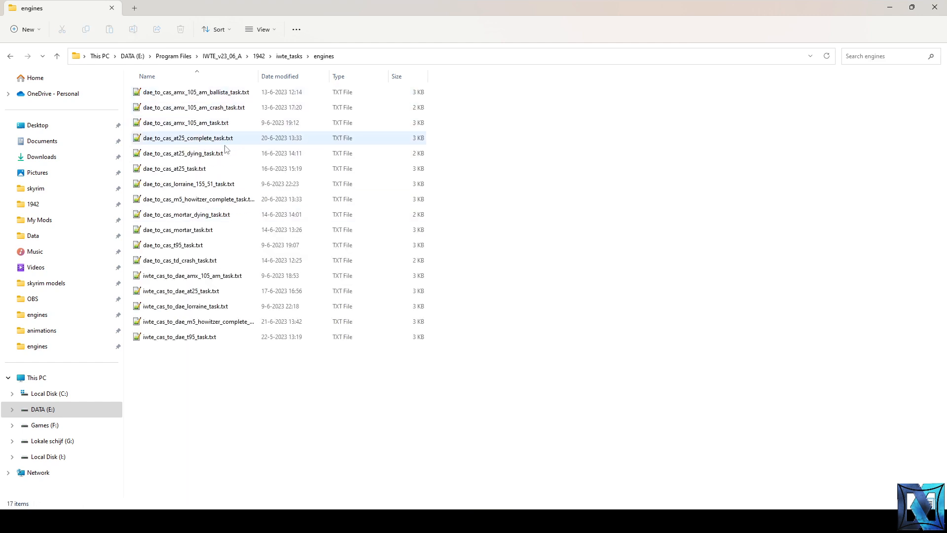
{"action": "left_click", "coordinate": [227, 200]}
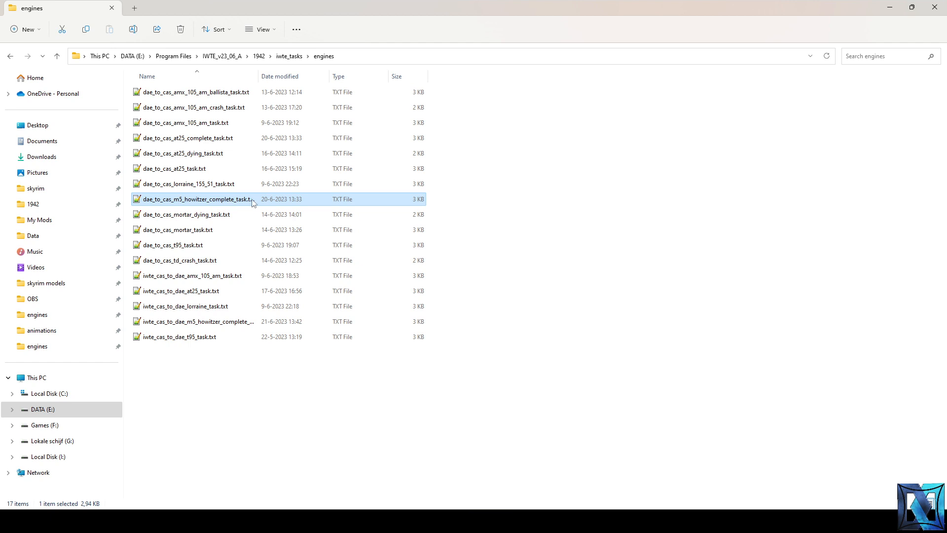
- Open dae_to_cas_m5_howitzer_complete_task.txt in Notepad++, and get the name of m5_complete_anims.dae from 1942\cas_anim_to_dae\engines\howitzer in File Explorer
{"action": "double_click", "coordinate": [227, 199]}
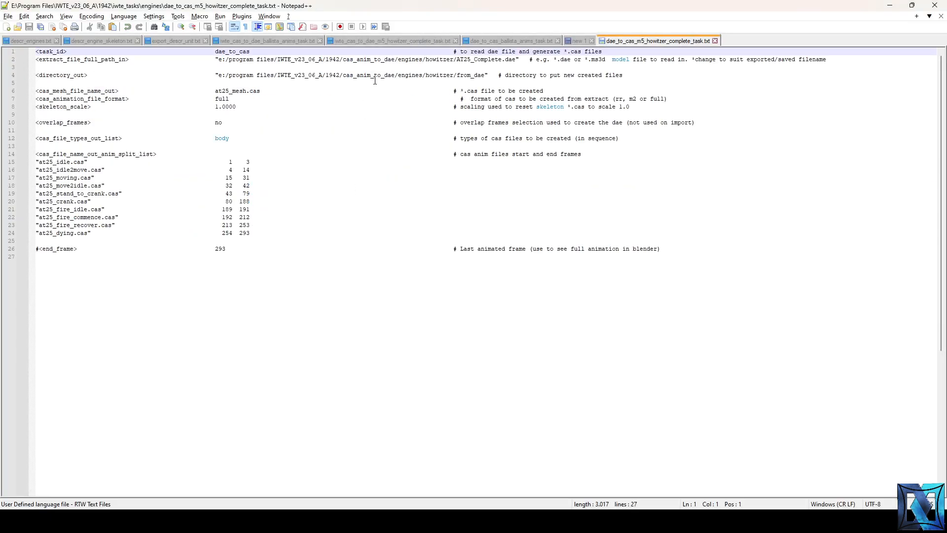
{"action": "key", "text": "alt+Tab"}
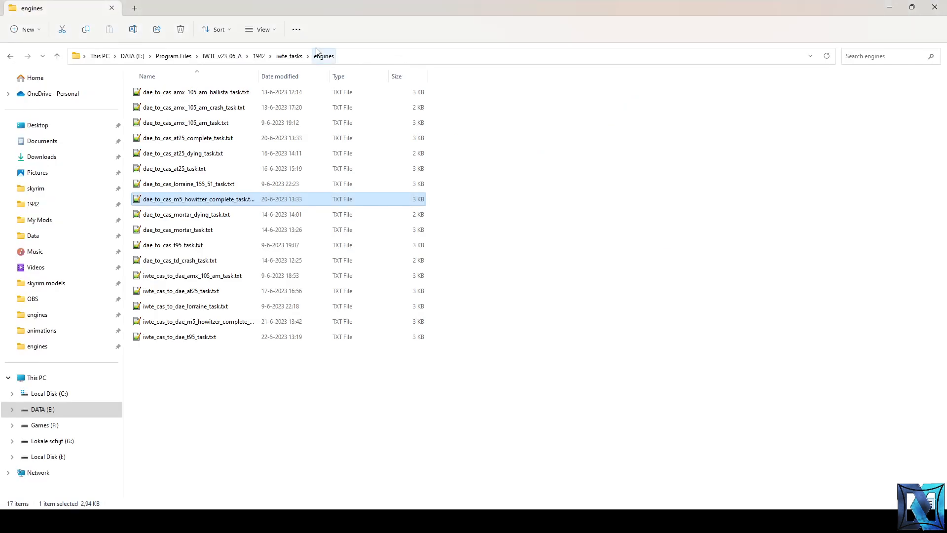
{"action": "left_click", "coordinate": [256, 56]}
{"action": "double_click", "coordinate": [192, 107]}
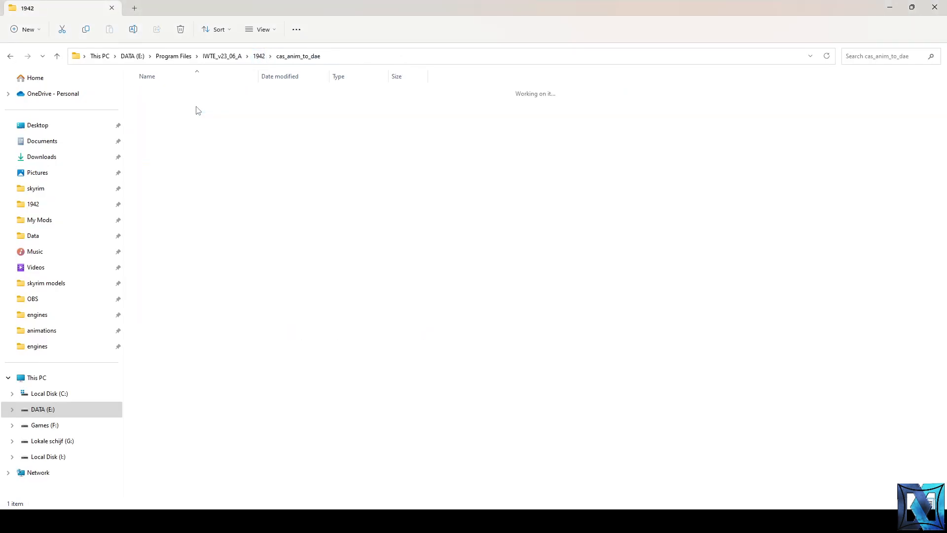
{"action": "double_click", "coordinate": [197, 91]}
{"action": "double_click", "coordinate": [192, 110]}
{"action": "left_click", "coordinate": [202, 154]}
{"action": "key", "text": "F2"}
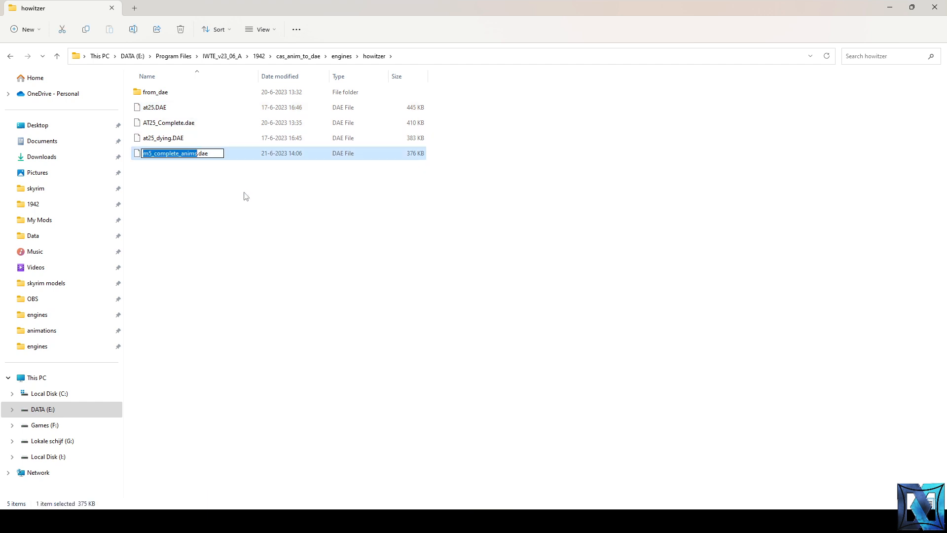
- In the Notepad++ task file, change the input DAE's file name to m5_complete_anims.dae and save the file
{"action": "key", "text": "alt+Tab"}
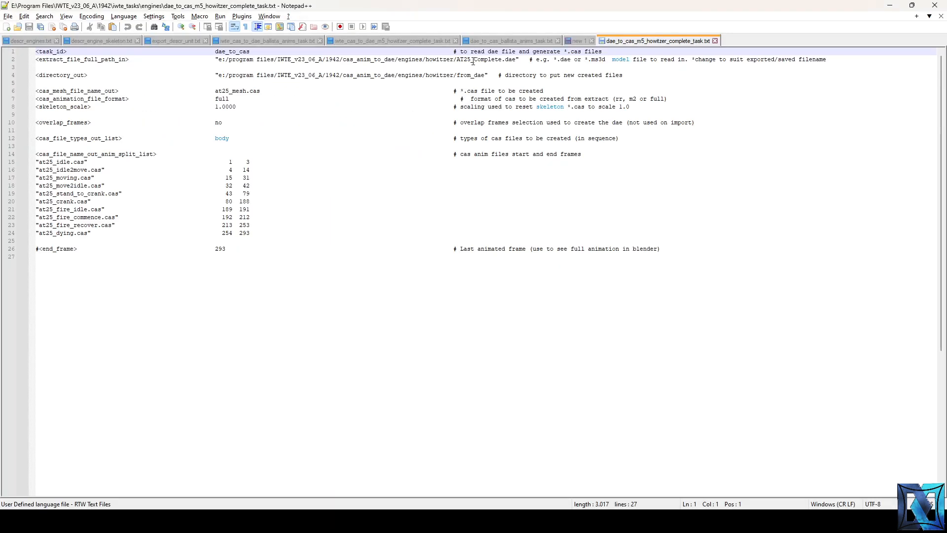
{"action": "double_click", "coordinate": [472, 60]}
{"action": "type", "text": "m5_complete_anims.dae"}
{"action": "key", "text": "BackSpace"}
{"action": "key", "text": "BackSpace"}
{"action": "key", "text": "BackSpace"}
{"action": "key", "text": "BackSpace"}
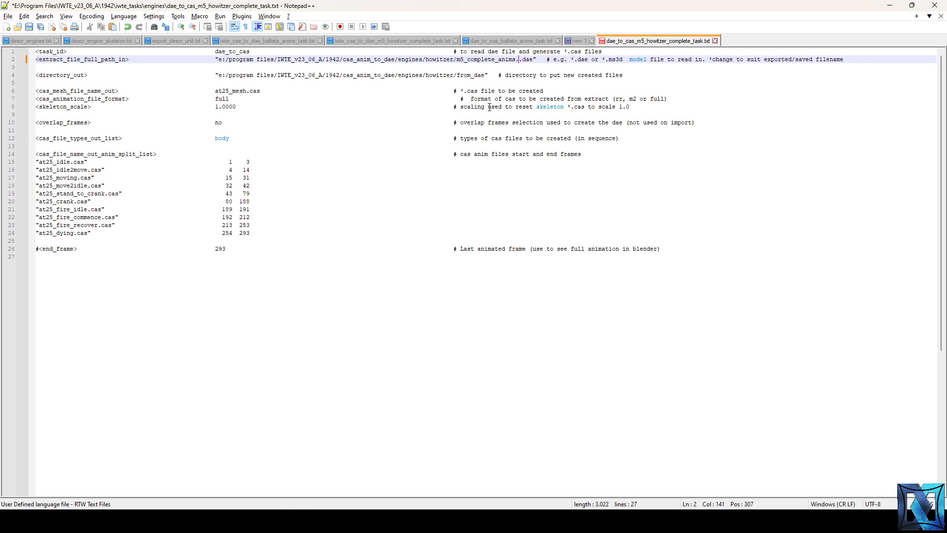
{"action": "key", "text": "ctrl+s"}
- Check the directory_out path in the task file against the howitzer\from_dae folder in File Explorer, and open that folder
{"action": "key", "text": "alt+Tab"}
{"action": "key", "text": "alt+Tab"}
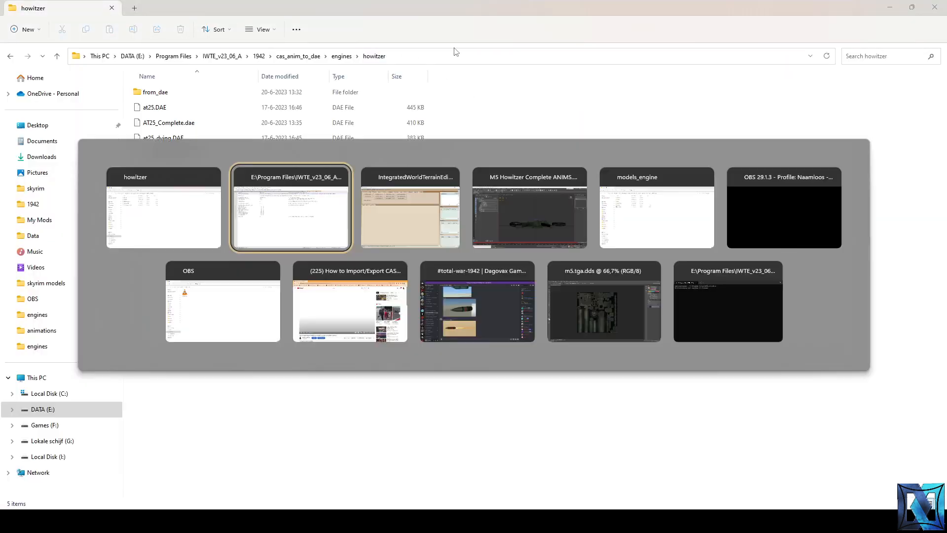
{"action": "left_click", "coordinate": [286, 75]}
{"action": "double_click", "coordinate": [296, 74]}
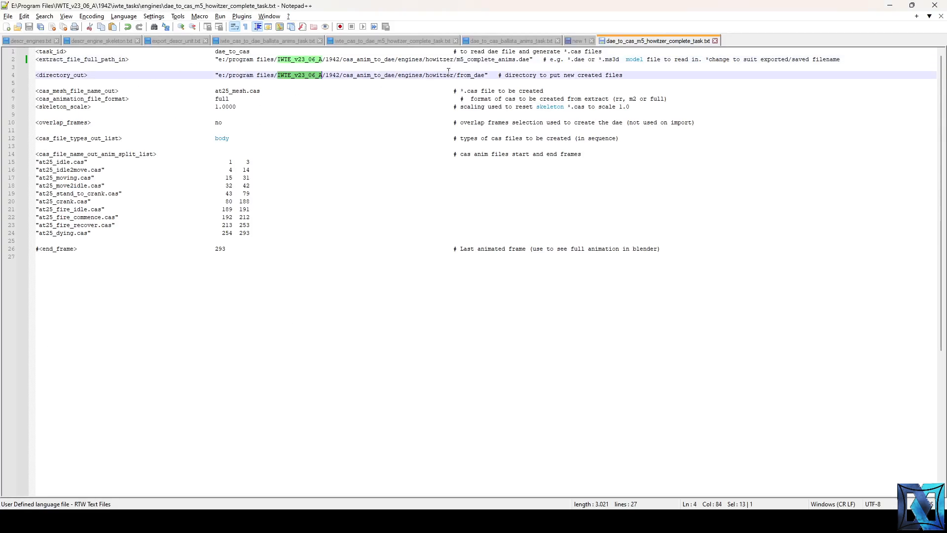
{"action": "left_click", "coordinate": [467, 75]}
{"action": "key", "text": "alt+Tab"}
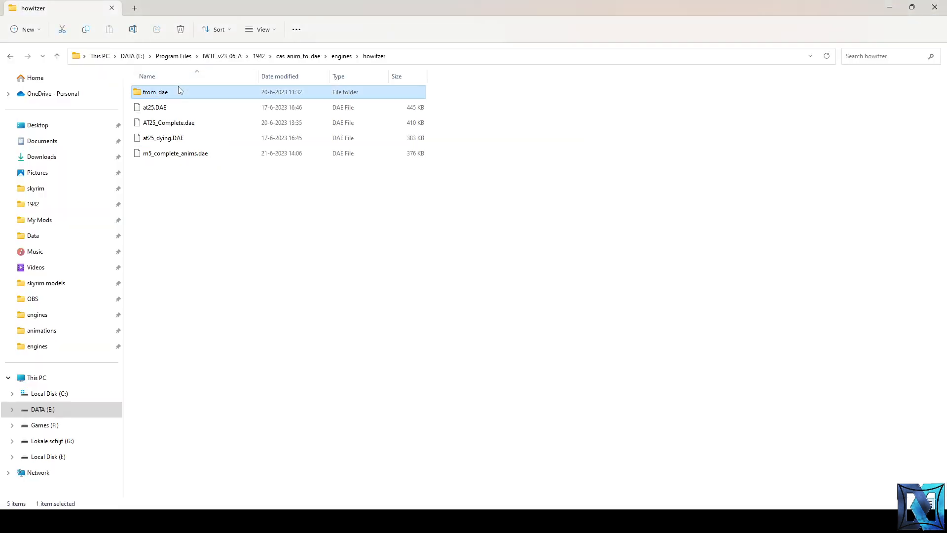
{"action": "double_click", "coordinate": [179, 90]}
- Back in Notepad++, replace the at25 prefix with m5_howitzer in all ten CAS animation file names of the split list, and save
{"action": "key", "text": "alt+Tab"}
{"action": "left_click", "coordinate": [51, 162]}
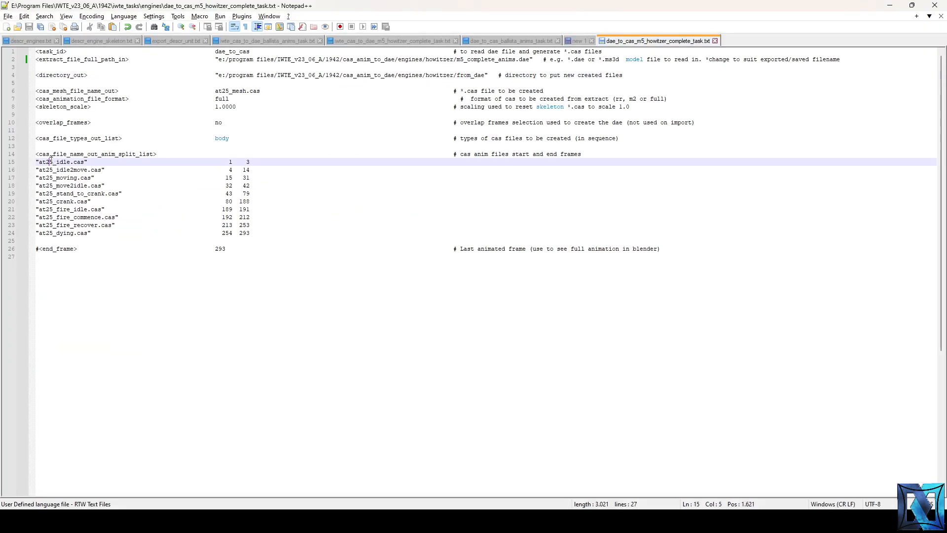
{"action": "key", "text": "alt+shift+Down"}
{"action": "key", "text": "alt+shift+Down"}
{"action": "key", "text": "alt+shift+Down"}
{"action": "key", "text": "alt+shift+Down"}
{"action": "key", "text": "alt+shift+Down"}
{"action": "key", "text": "alt+shift+Down"}
{"action": "key", "text": "alt+shift+Down"}
{"action": "key", "text": "alt+shift+Down"}
{"action": "key", "text": "alt+shift+Down"}
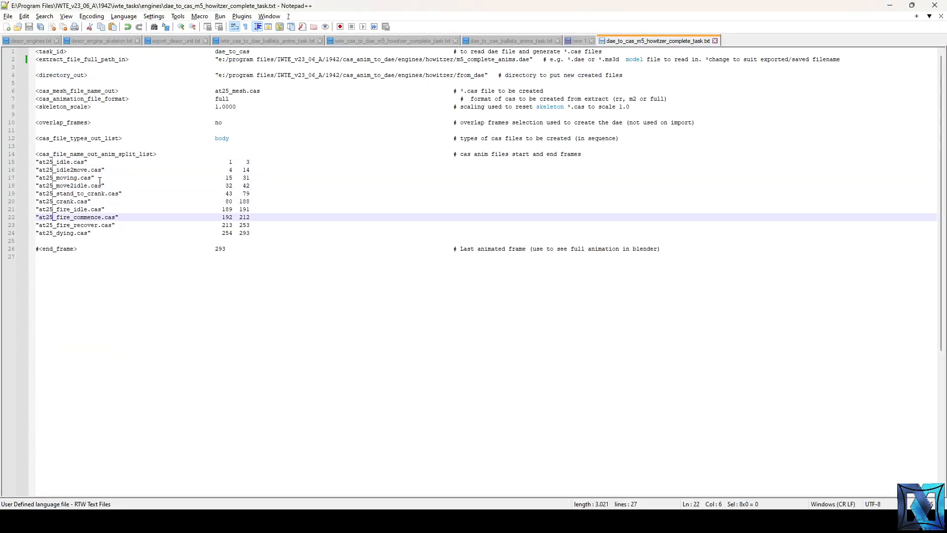
{"action": "key", "text": "alt+shift+Left"}
{"action": "key", "text": "alt+shift+Left"}
{"action": "key", "text": "alt+shift+Left"}
{"action": "type", "text": "m5"}
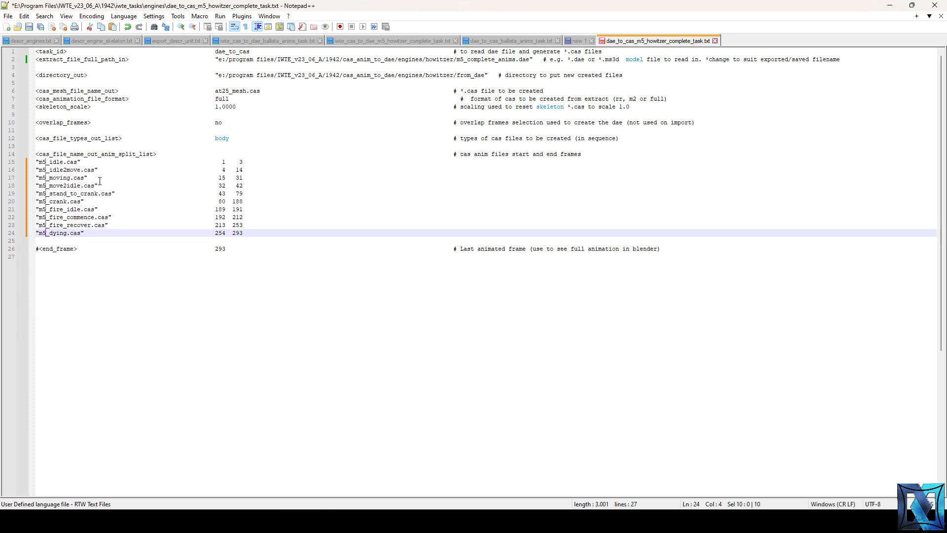
{"action": "type", "text": "_"}
{"action": "key", "text": "Escape"}
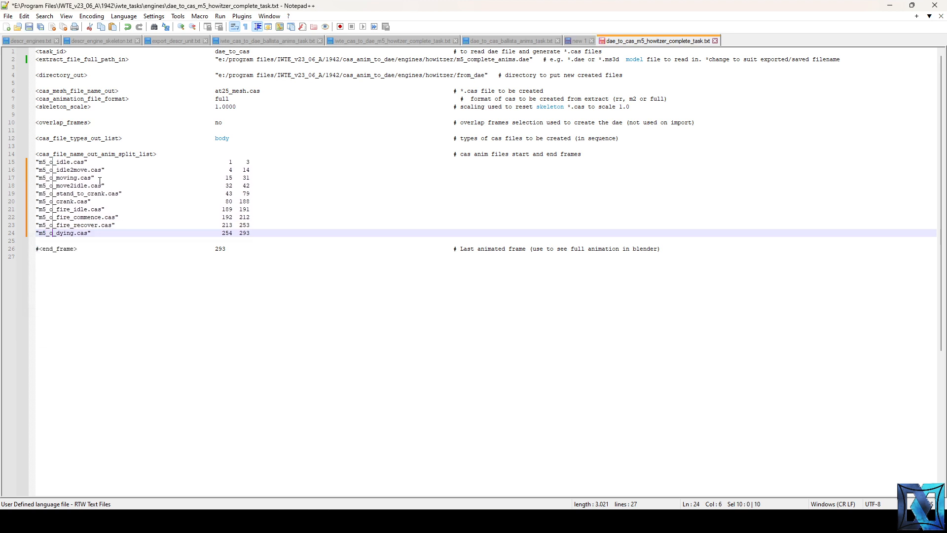
{"action": "type", "text": "howitzer"}
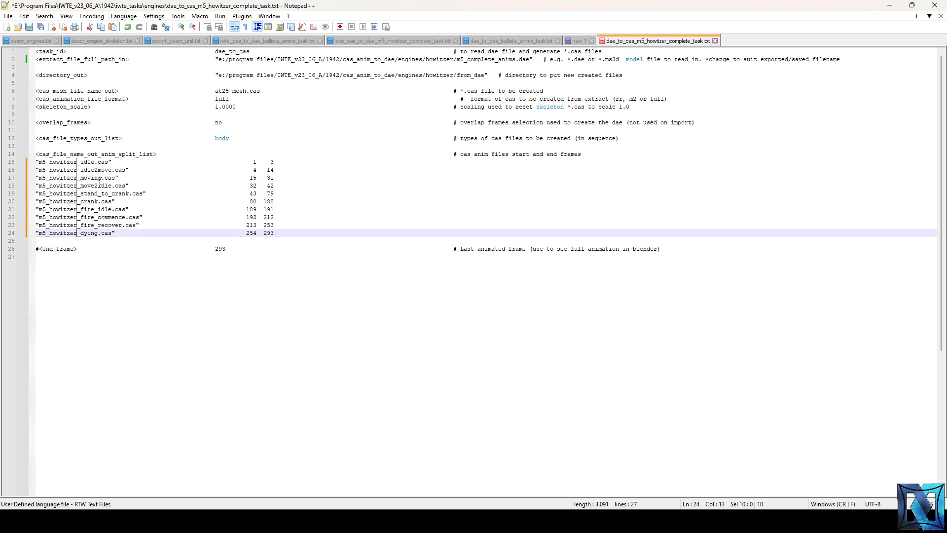
{"action": "left_click", "coordinate": [123, 253]}
{"action": "key", "text": "ctrl+s"}
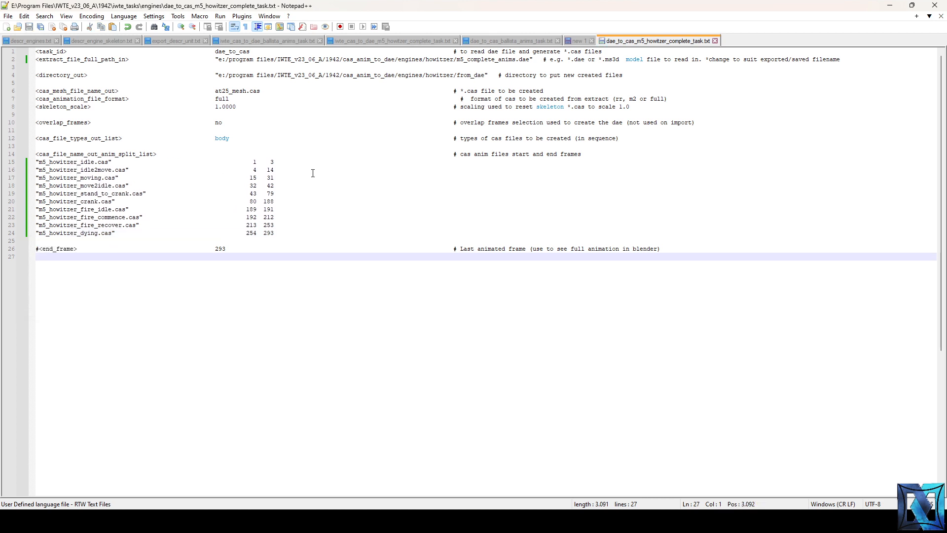
- Set the output mesh file name to m5_mesh.cas and save the task file
{"action": "double_click", "coordinate": [222, 99]}
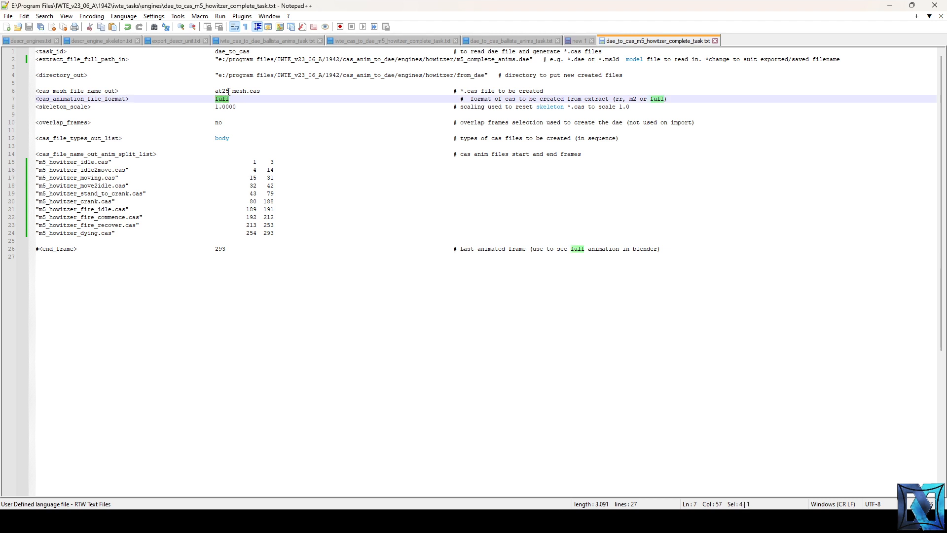
{"action": "left_click_drag", "start_coordinate": [229, 91], "coordinate": [216, 91]}
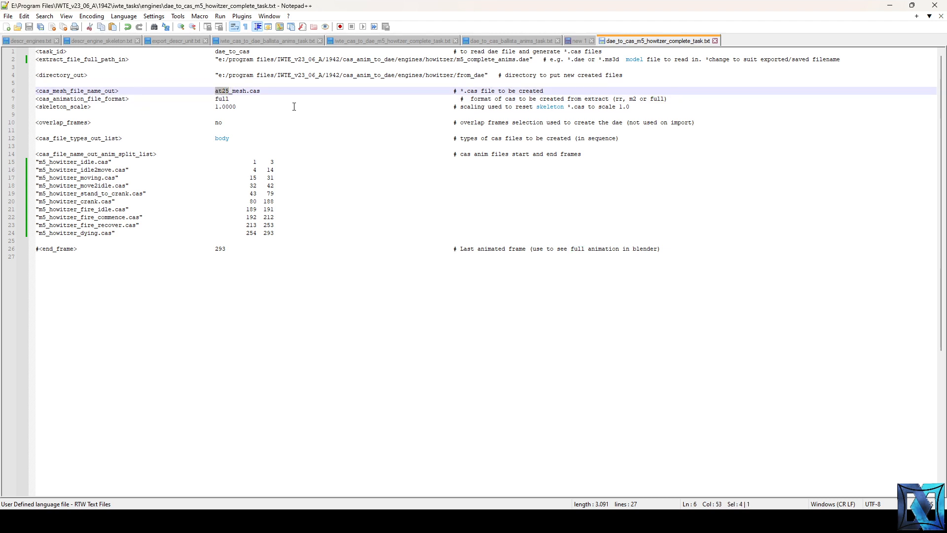
{"action": "type", "text": "m5"}
{"action": "key", "text": "Escape"}
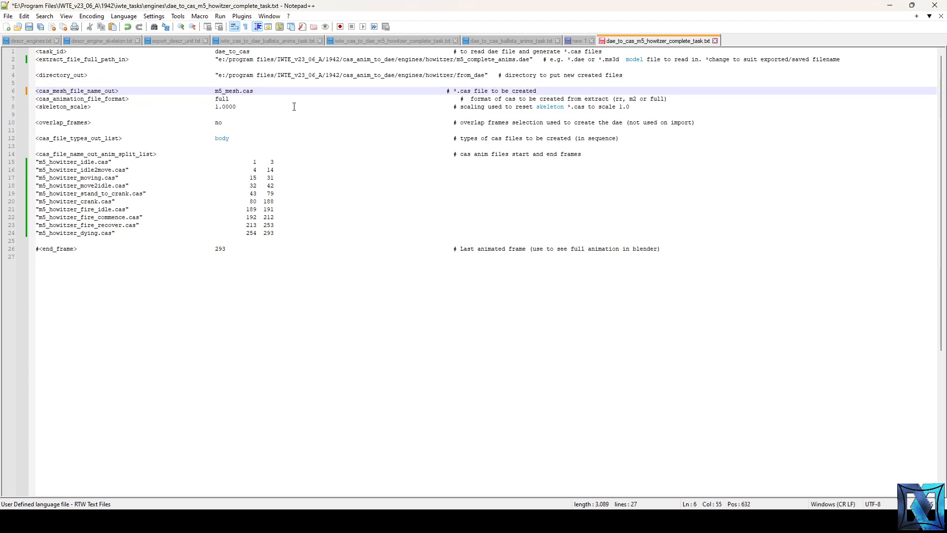
{"action": "left_click", "coordinate": [294, 107]}
{"action": "key", "text": "ctrl+s"}
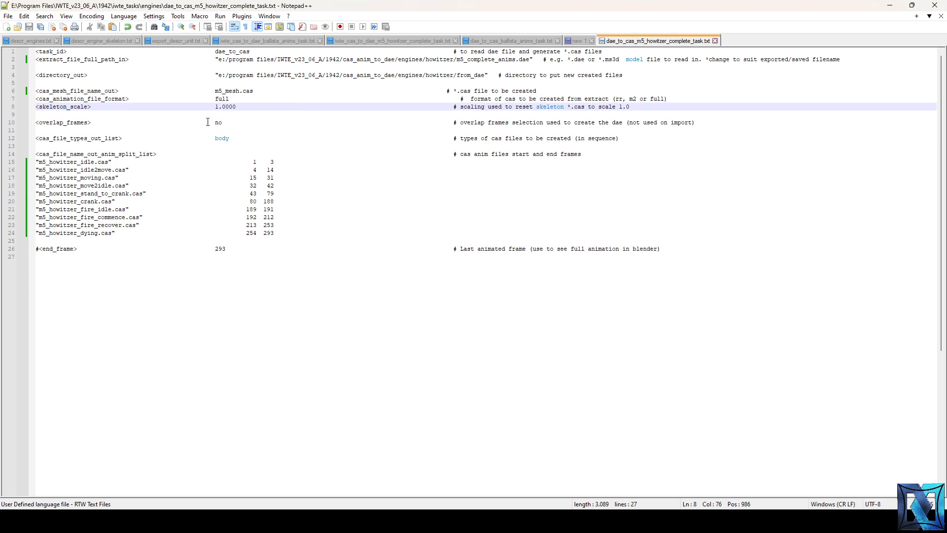
- Check the overlap_frames setting and the start and end frames of the animations, down to the dying animation
{"action": "left_click", "coordinate": [207, 121]}
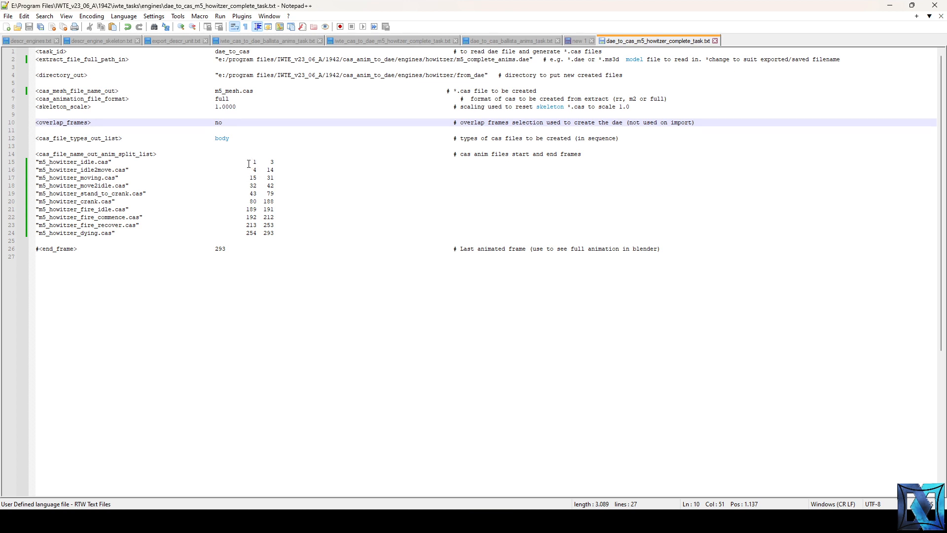
{"action": "left_click_drag", "start_coordinate": [248, 164], "coordinate": [277, 233]}
{"action": "left_click", "coordinate": [276, 233]}
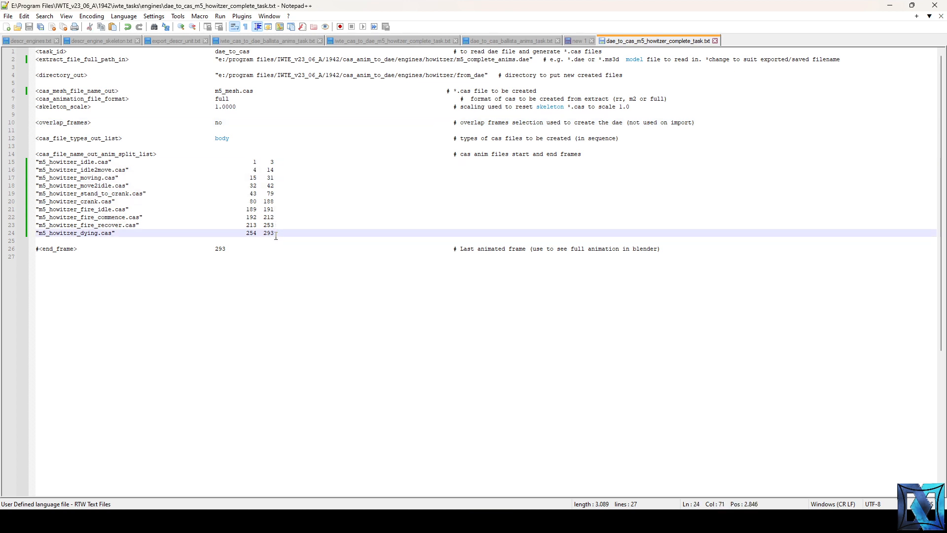
{"action": "double_click", "coordinate": [78, 233]}
{"action": "left_click", "coordinate": [318, 233]}
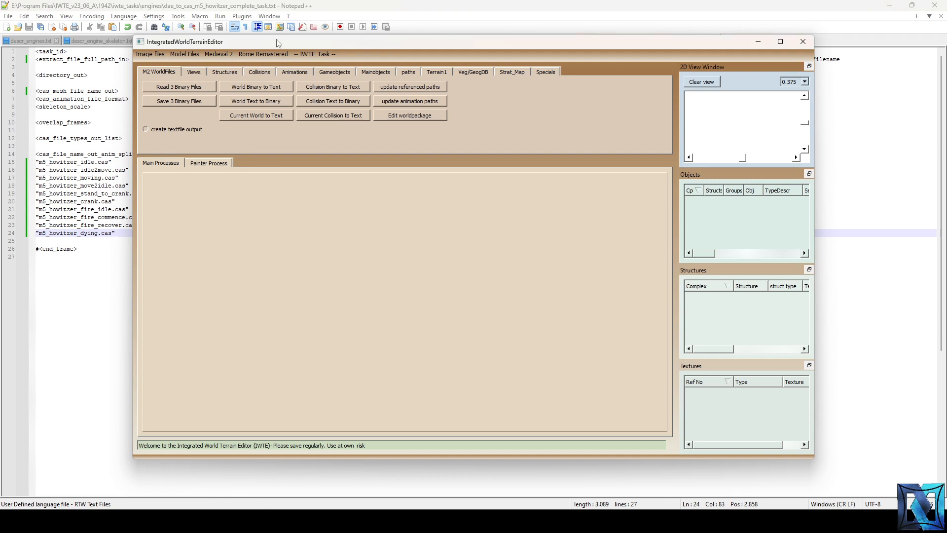
- Close the open IWTE editor window and relaunch IWTE_v23_06_A.exe from the IWTE_v23_06_A folder in File Explorer
{"action": "left_click", "coordinate": [803, 42]}
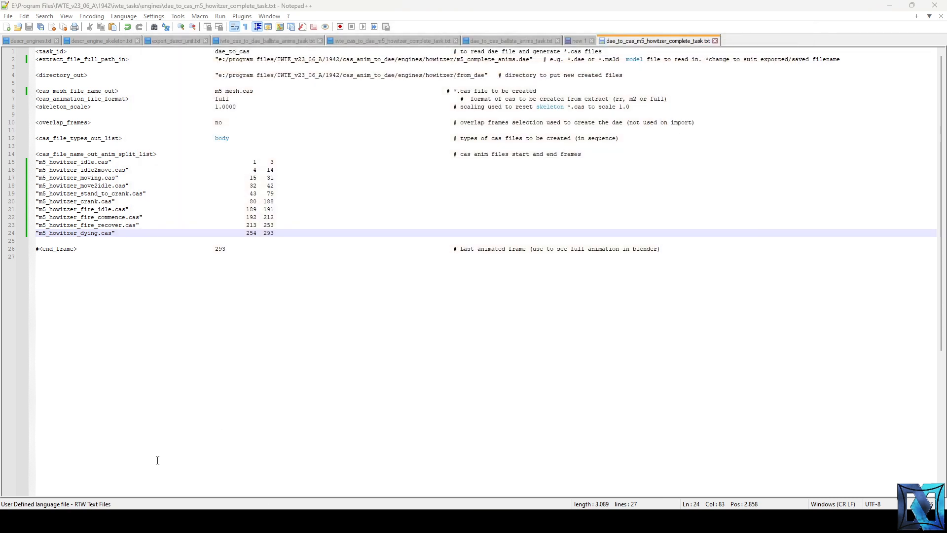
{"action": "left_click", "coordinate": [143, 468]}
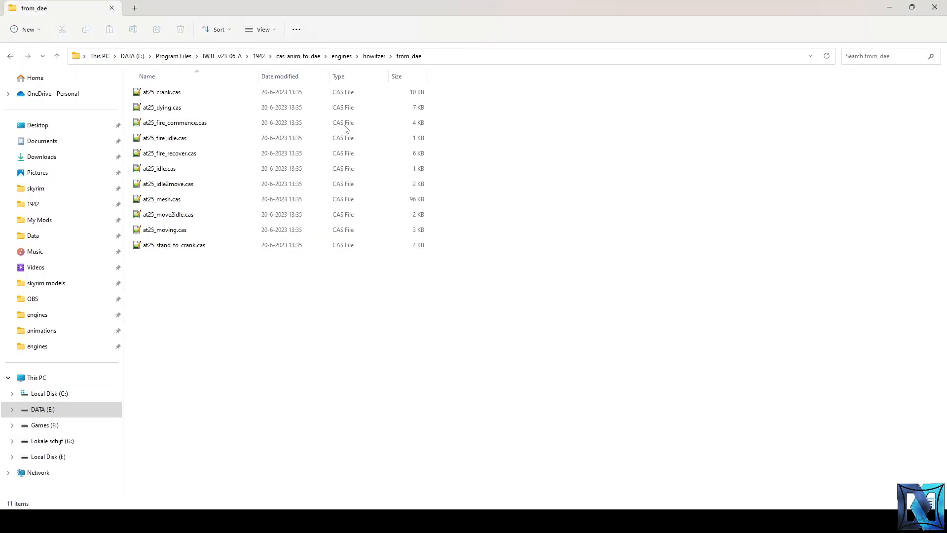
{"action": "left_click", "coordinate": [229, 56]}
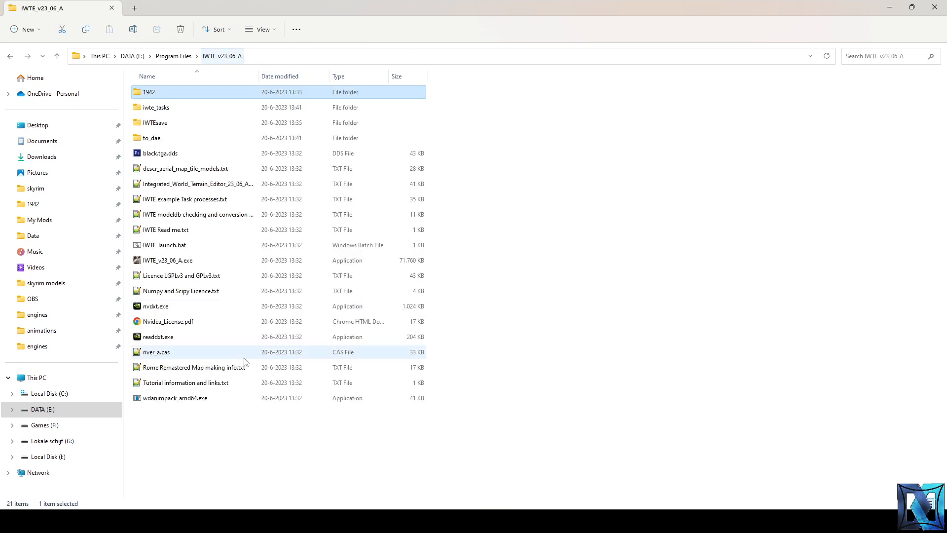
{"action": "left_click", "coordinate": [215, 258]}
{"action": "double_click", "coordinate": [215, 258]}
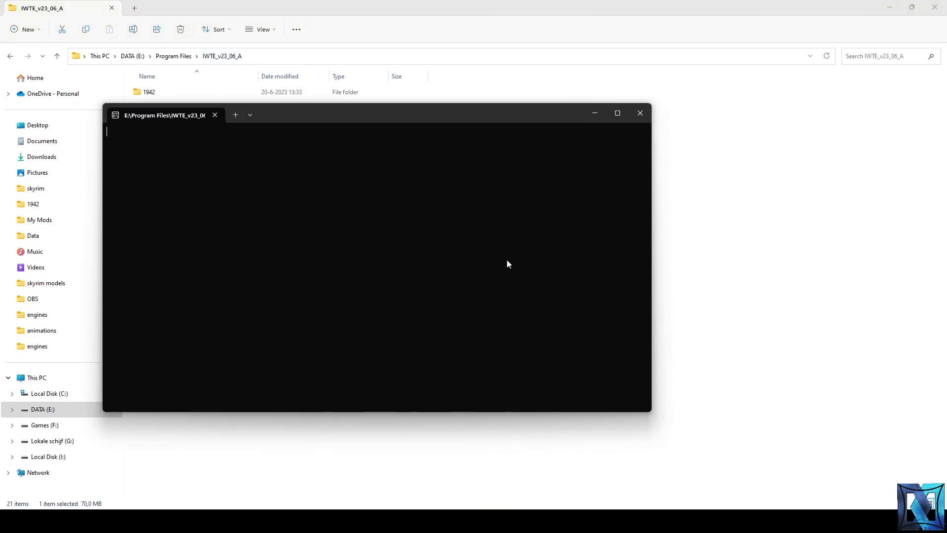
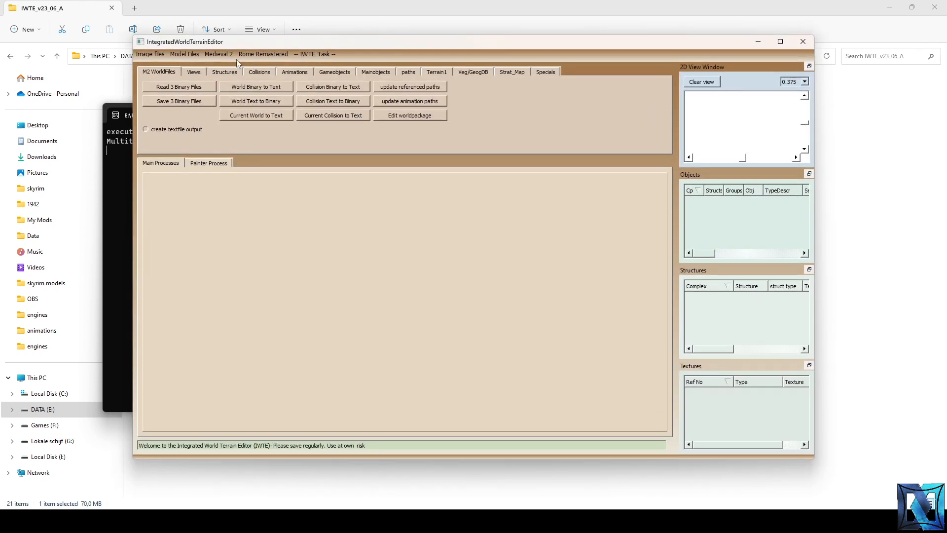
- In IWTE, run the dae_to_cas_m5_howitzer_complete_task file from 1942\iwte_tasks\engines to convert the DAE to CAS files
{"action": "left_click", "coordinate": [183, 55]}
{"action": "mouse_move", "coordinate": [222, 64]}
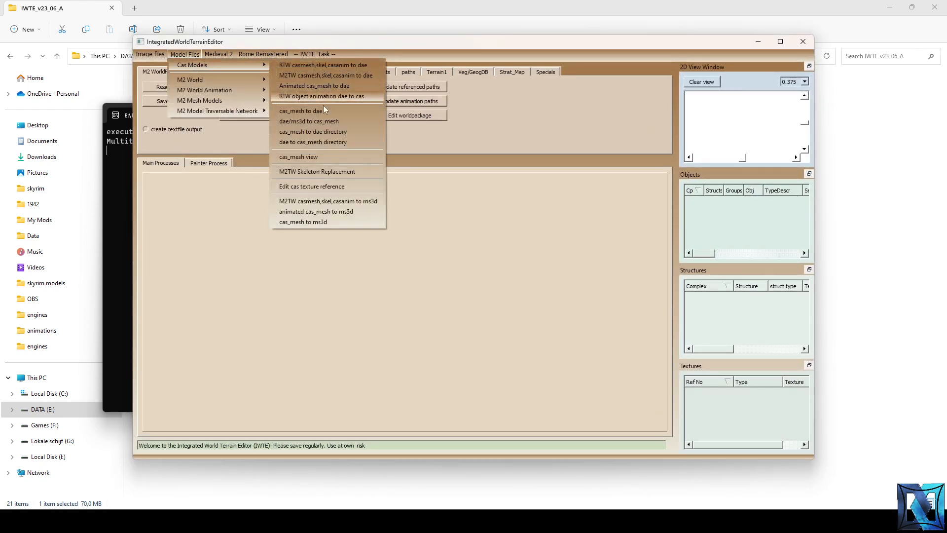
{"action": "left_click", "coordinate": [326, 142]}
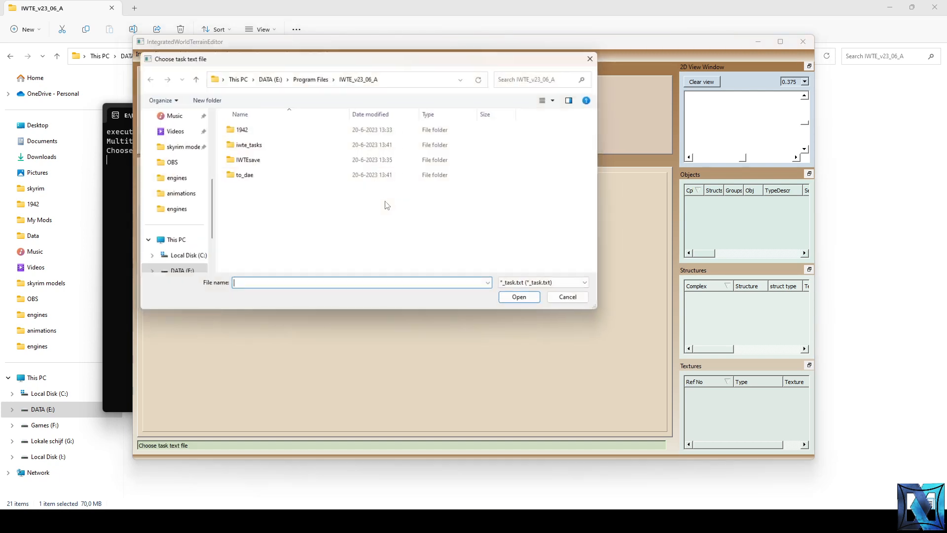
{"action": "double_click", "coordinate": [291, 129]}
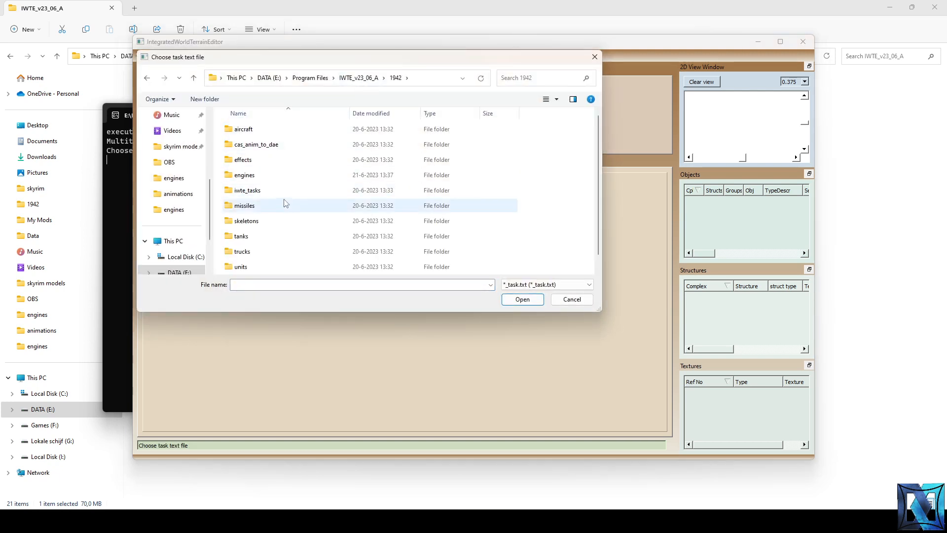
{"action": "double_click", "coordinate": [284, 190]}
{"action": "double_click", "coordinate": [274, 129]}
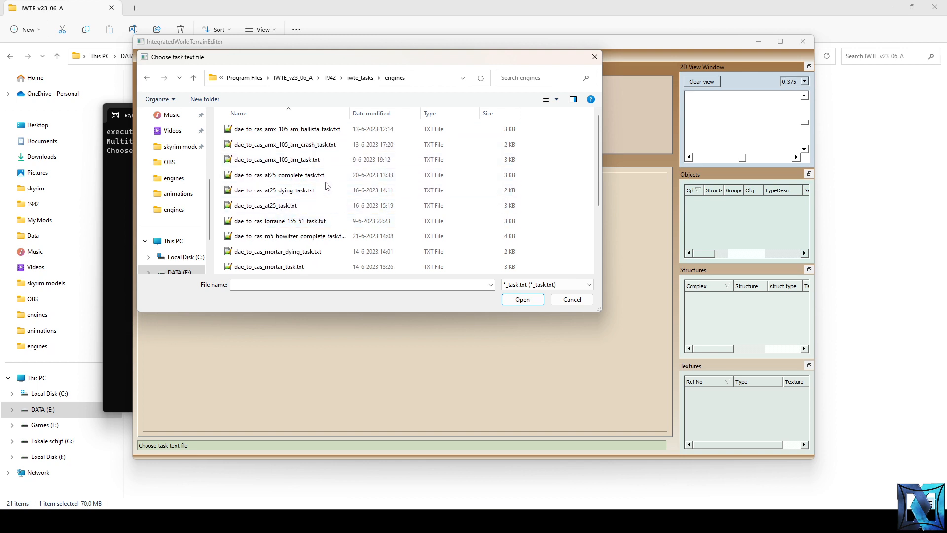
{"action": "left_click", "coordinate": [336, 237]}
{"action": "double_click", "coordinate": [340, 240]}
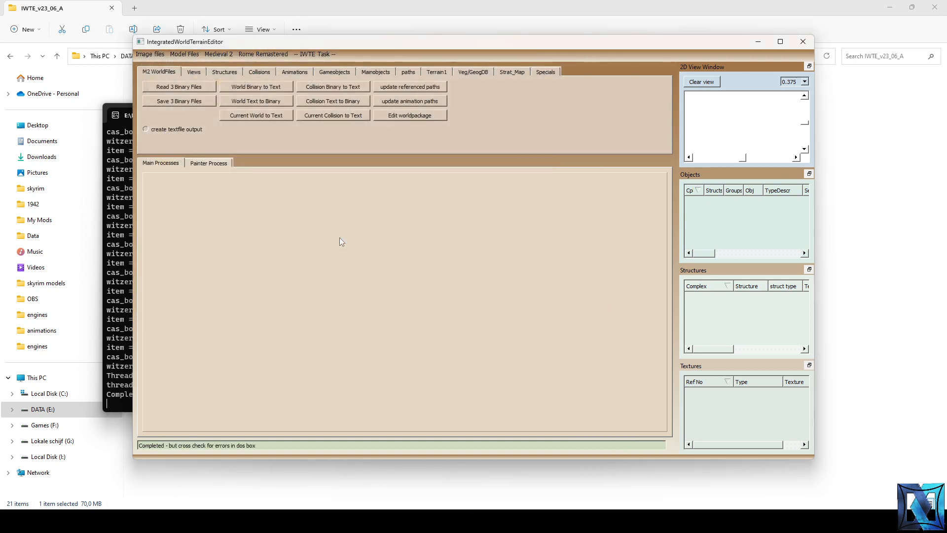
- Switch to the howitzer\from_dae folder in File Explorer and check the generated CAS files from m5_howitzer_crank.cas through m5_howitzer_stand_to_crank.cas
{"action": "left_click", "coordinate": [385, 491]}
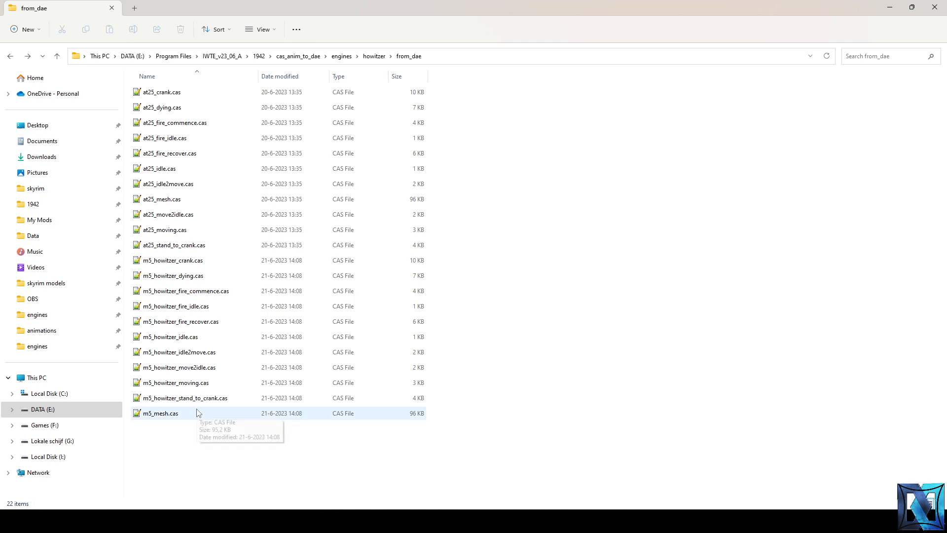
{"action": "left_click", "coordinate": [209, 264]}
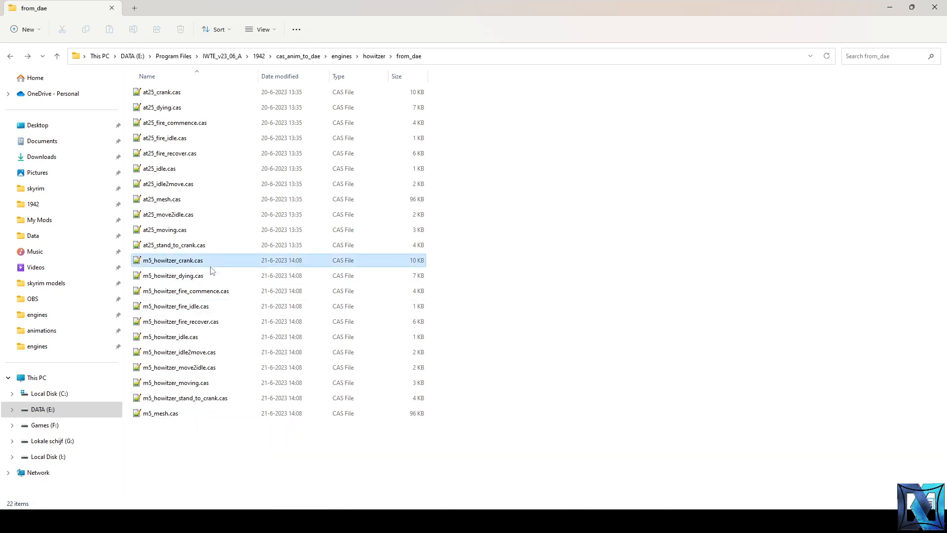
{"action": "left_click", "coordinate": [214, 399], "text": "shift"}
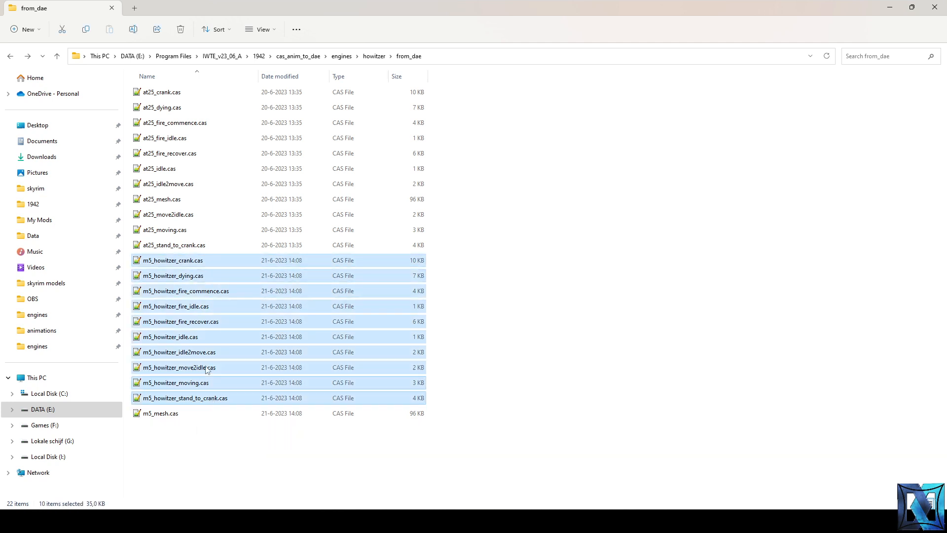
- Open m5_howitzer_idle.cas in Notepad++, inspect how the right wheel bone's name is written, and close the file to return to File Explorer
{"action": "left_click", "coordinate": [200, 339]}
{"action": "double_click", "coordinate": [200, 344]}
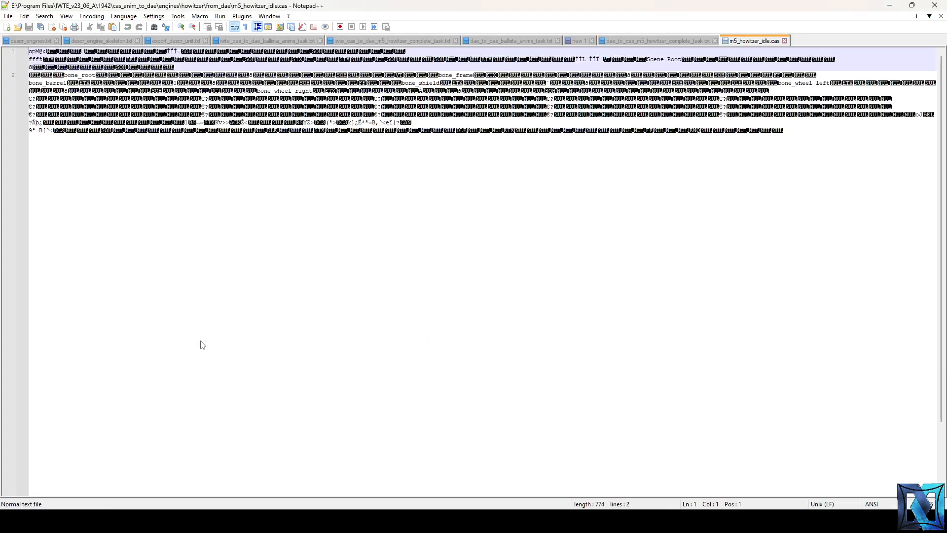
{"action": "left_click", "coordinate": [294, 91]}
{"action": "key", "text": "shift+Right"}
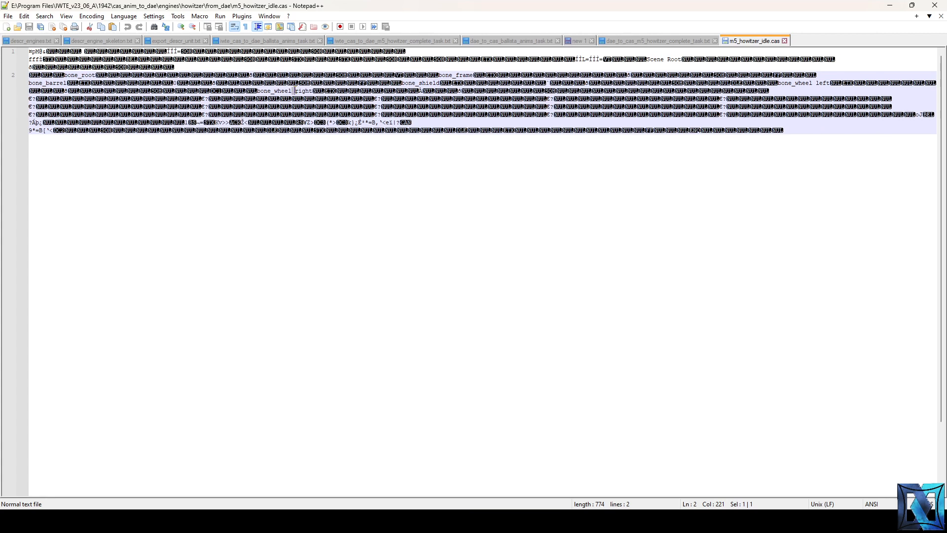
{"action": "type", "text": "_"}
{"action": "double_click", "coordinate": [281, 91]}
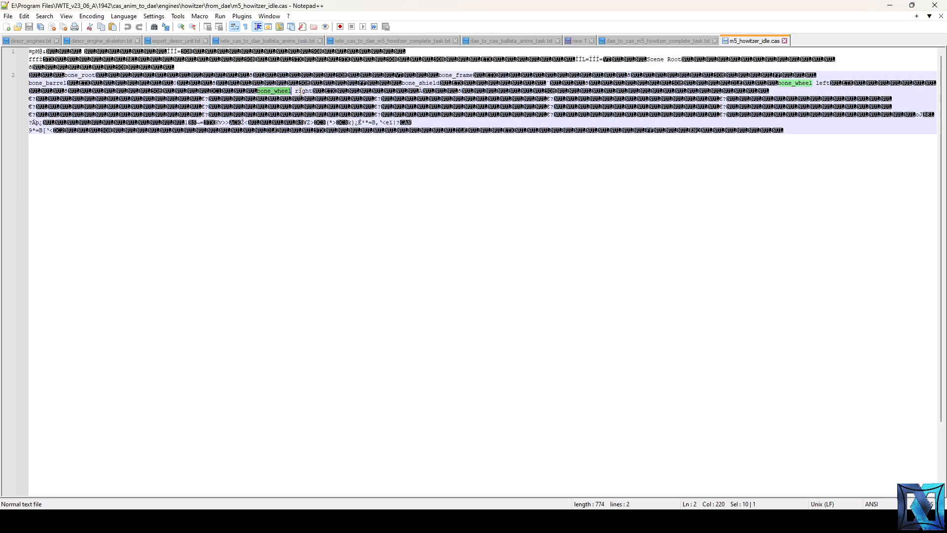
{"action": "double_click", "coordinate": [302, 91]}
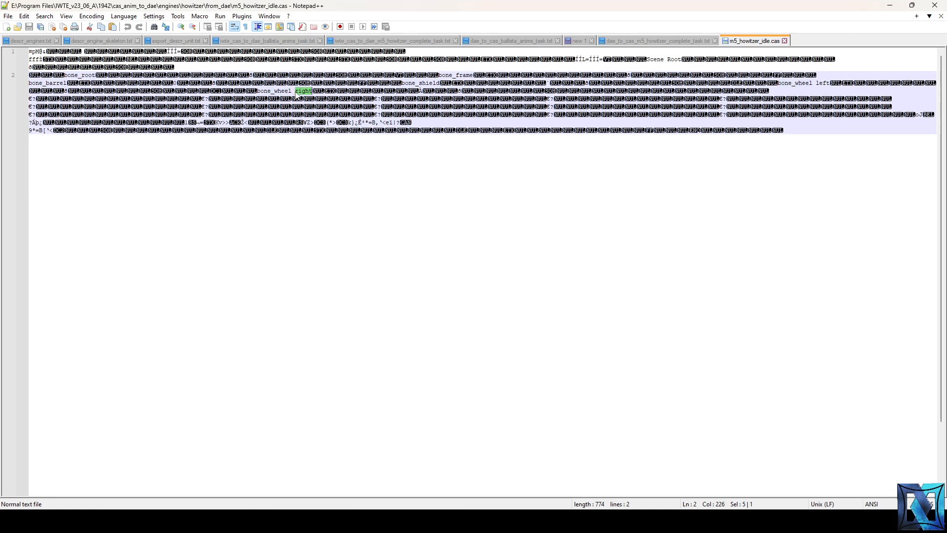
{"action": "left_click", "coordinate": [295, 91]}
{"action": "left_click", "coordinate": [786, 41]}
{"action": "key", "text": "alt+Tab"}
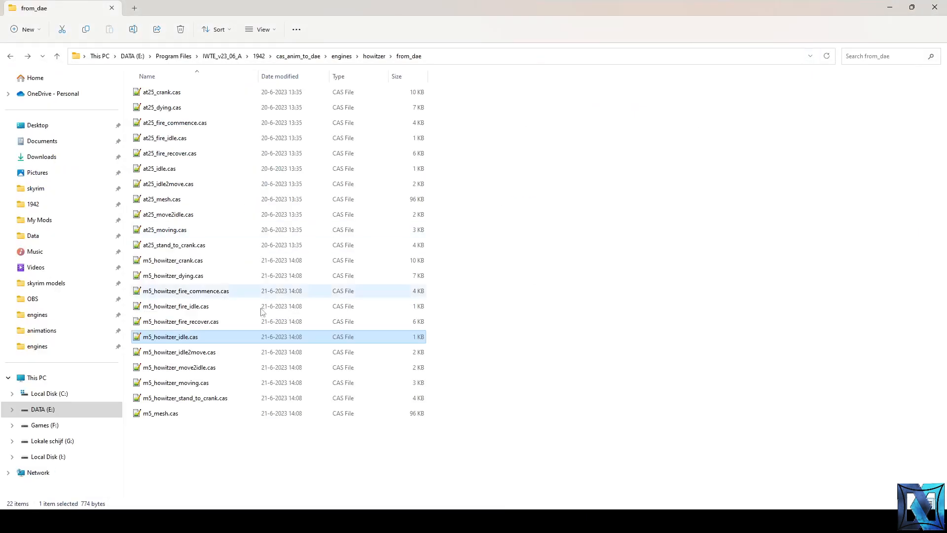
- Copy m5_howitzer_crank.cas through m5_howitzer_stand_to_crank.cas from from_dae into the 1942 mod's data\animations\engine\howitzer folder
{"action": "left_click", "coordinate": [227, 401]}
{"action": "left_click", "coordinate": [207, 261], "text": "shift"}
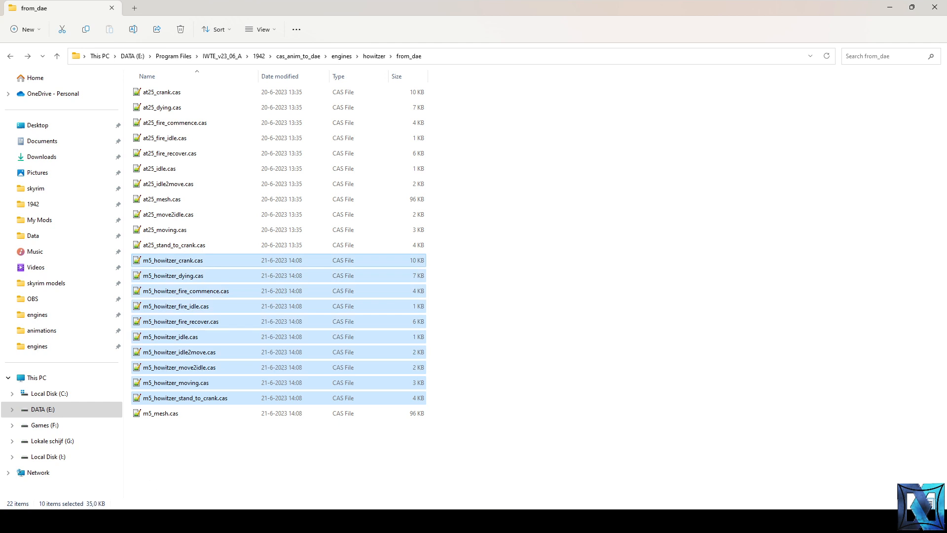
{"action": "left_click", "coordinate": [53, 458]}
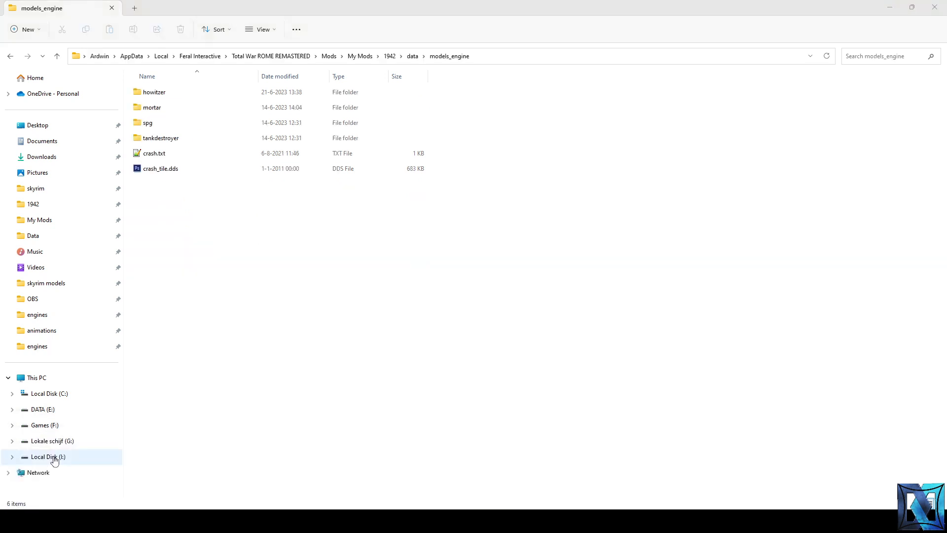
{"action": "left_click", "coordinate": [415, 56]}
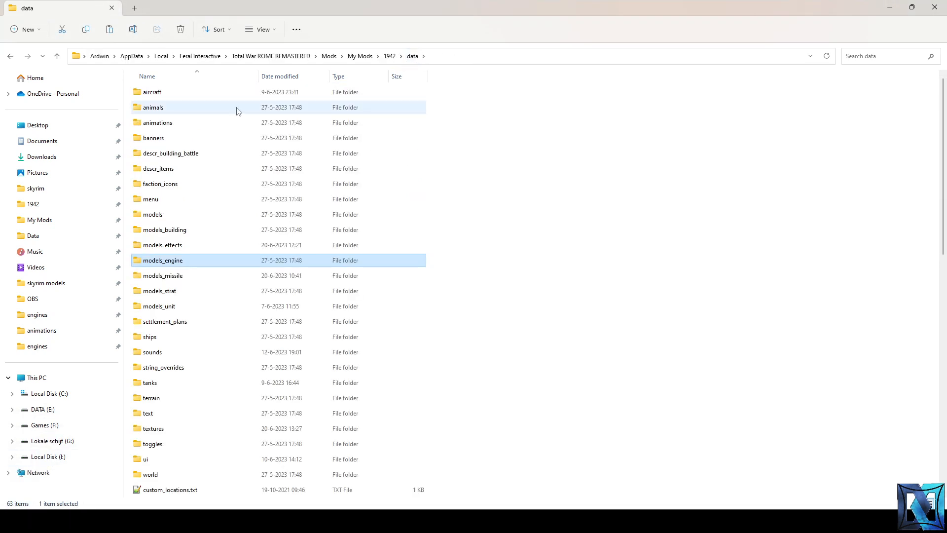
{"action": "double_click", "coordinate": [199, 123]}
{"action": "double_click", "coordinate": [200, 94]}
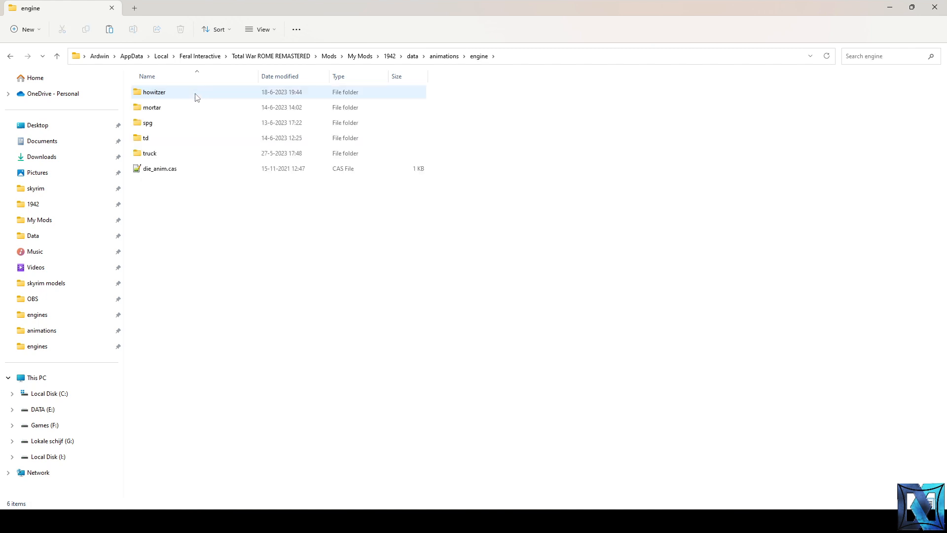
{"action": "double_click", "coordinate": [196, 94]}
{"action": "key", "text": "ctrl+v"}
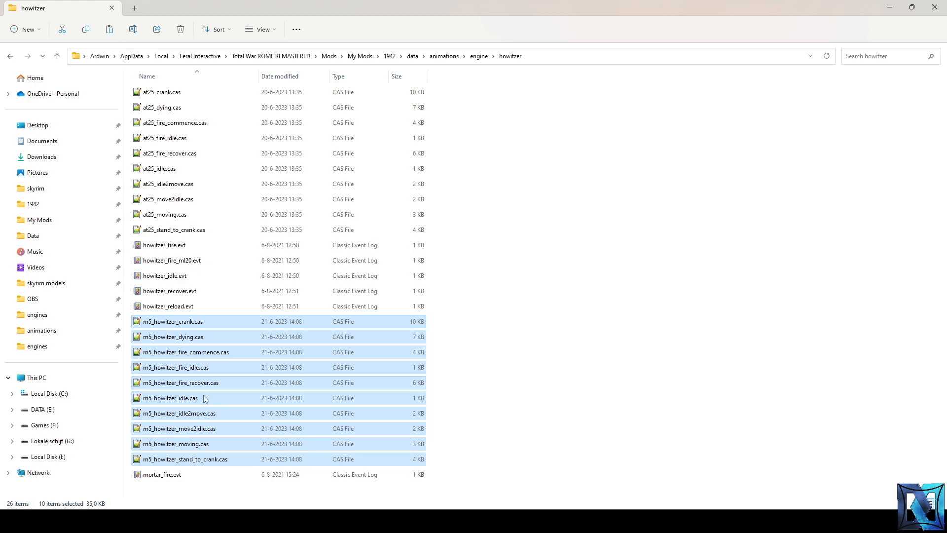
- Switch to Notepad++ and search descr_engine_skeleton.txt for at25
{"action": "left_click", "coordinate": [189, 459]}
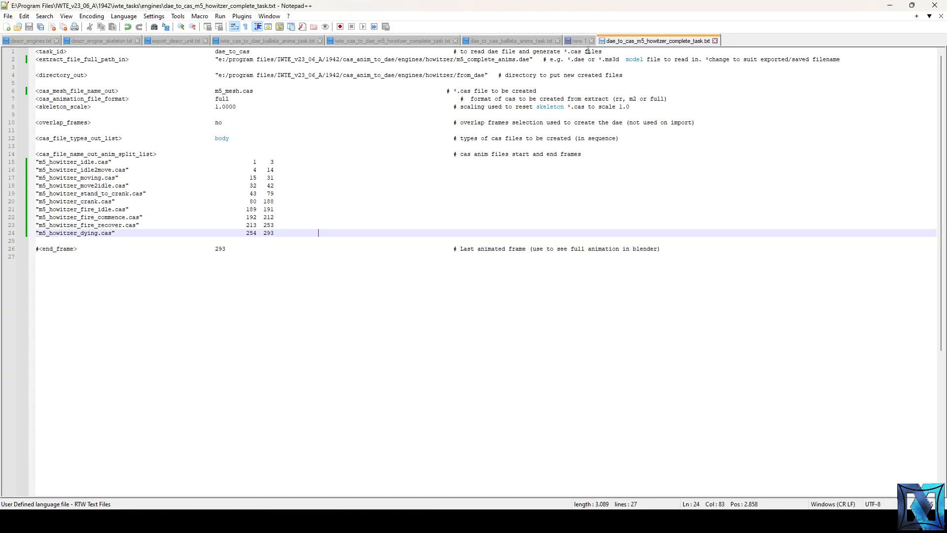
{"action": "left_click", "coordinate": [107, 40]}
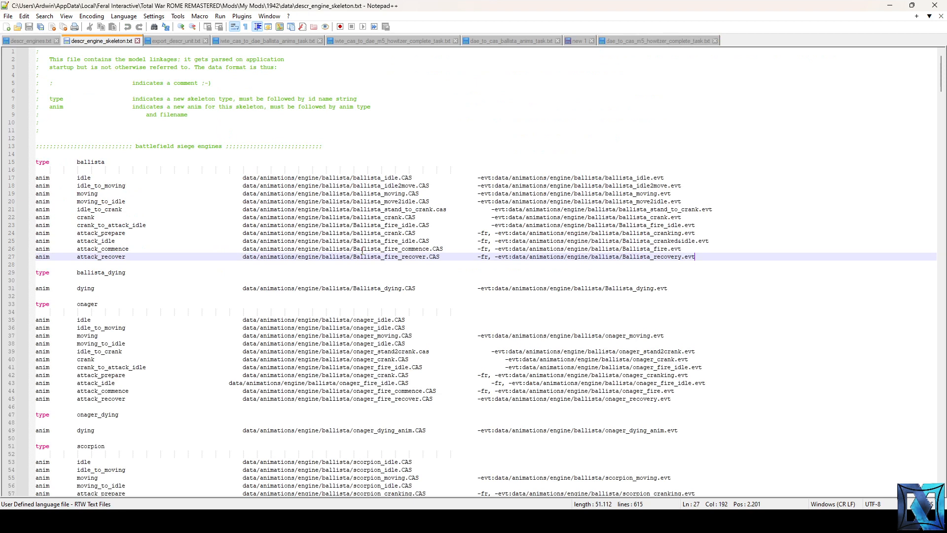
{"action": "left_click", "coordinate": [119, 285]}
{"action": "key", "text": "ctrl+f"}
{"action": "type", "text": "at"}
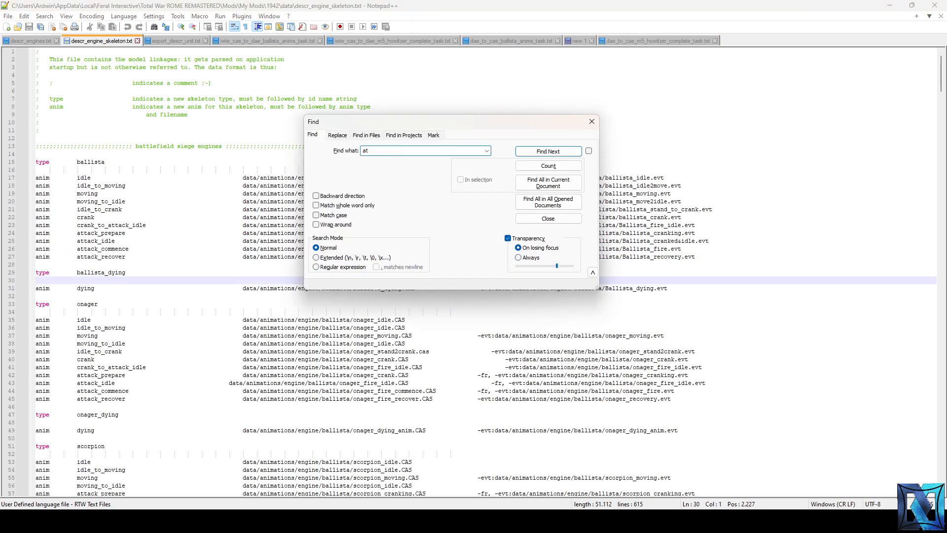
{"action": "type", "text": "25"}
{"action": "key", "text": "Return"}
{"action": "key", "text": "Escape"}
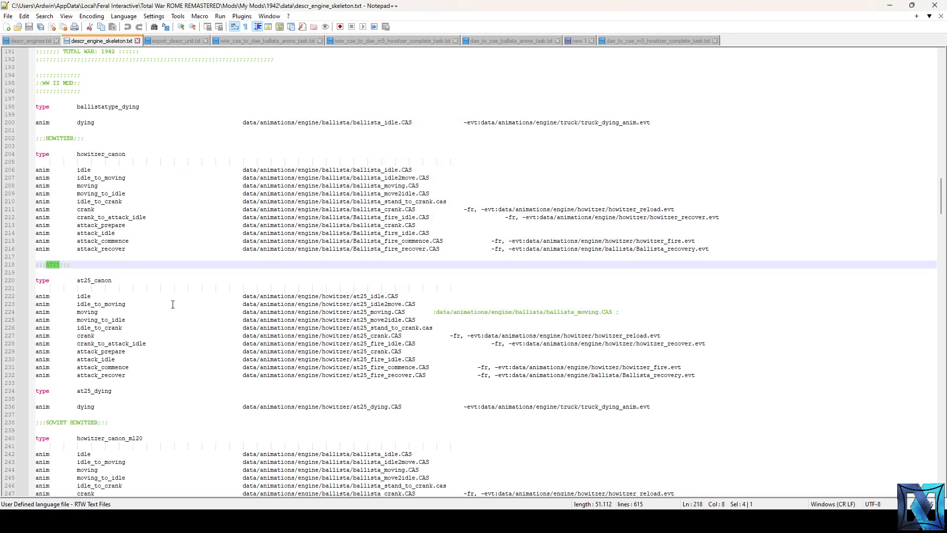
- Examine the howitzer_canon skeleton type and its animation entries above the AT25 section
{"action": "left_click", "coordinate": [101, 273]}
{"action": "left_click", "coordinate": [100, 257]}
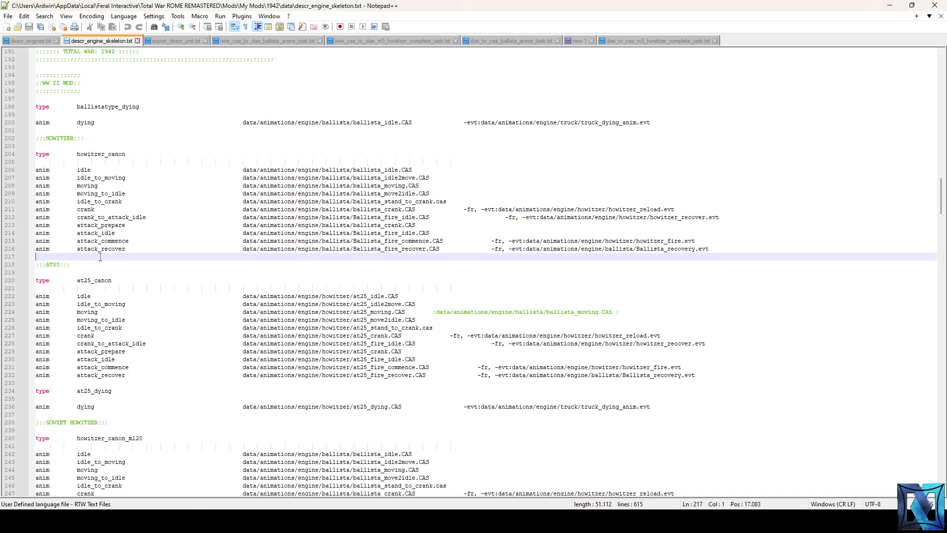
{"action": "double_click", "coordinate": [100, 154]}
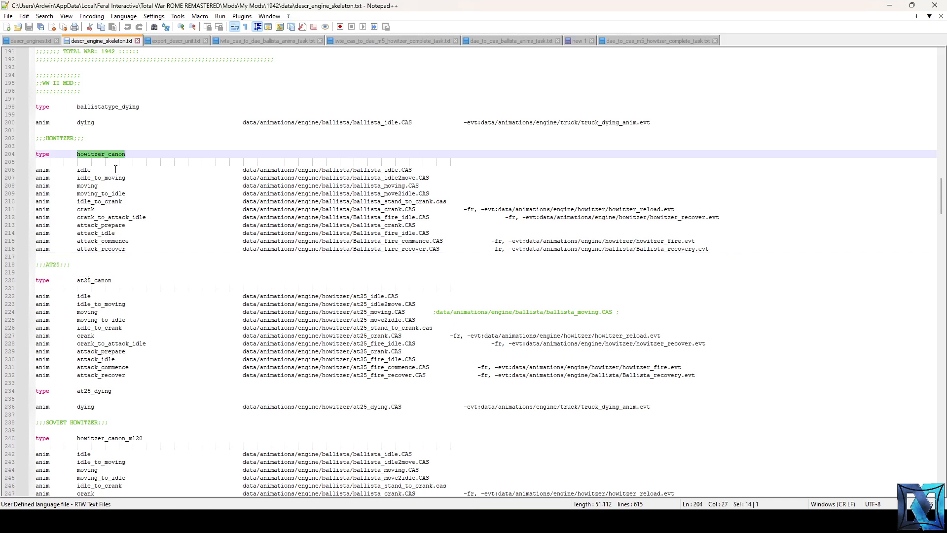
{"action": "left_click", "coordinate": [87, 170]}
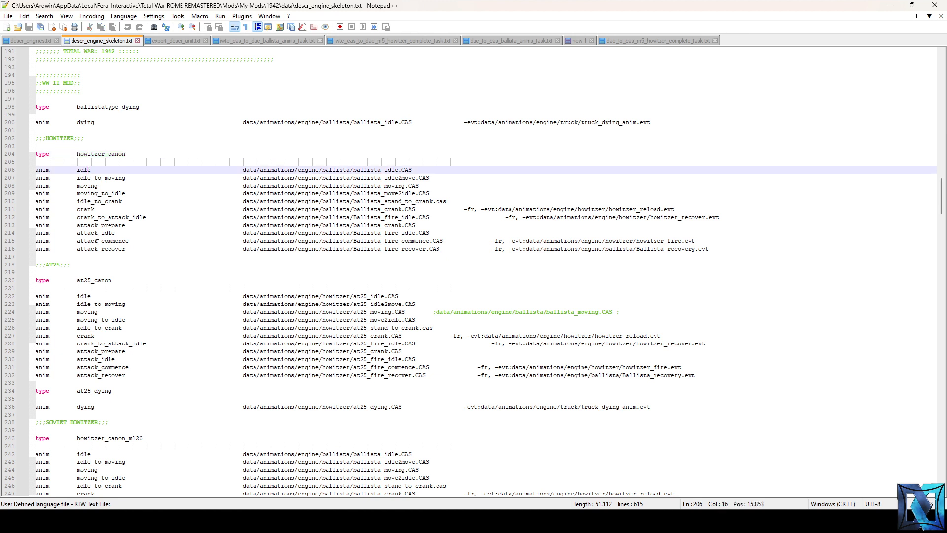
{"action": "double_click", "coordinate": [102, 249]}
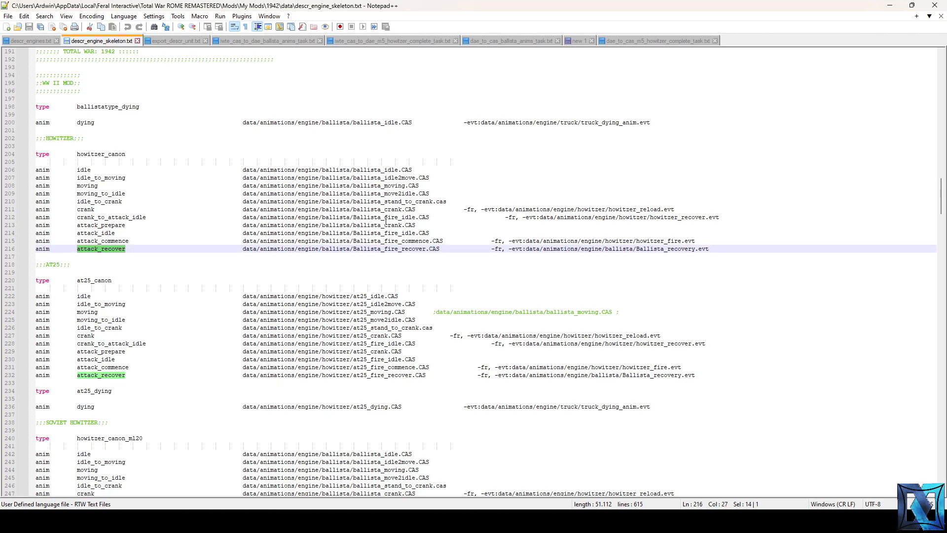
{"action": "left_click", "coordinate": [355, 194]}
{"action": "left_click", "coordinate": [69, 238]}
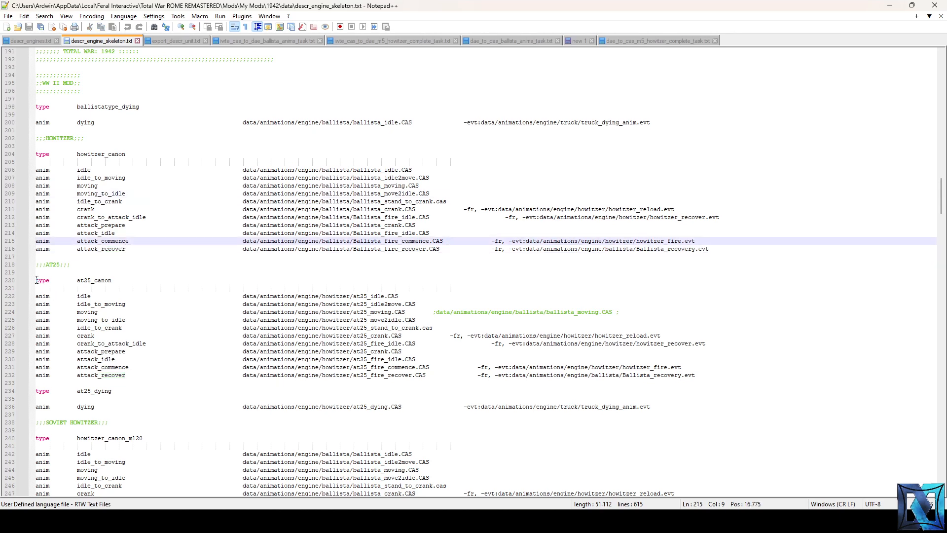
- Duplicate the whole AT25 block, including its at25_dying entry, directly above the Soviet Howitzer section
{"action": "scroll", "coordinate": [68, 287], "scroll_direction": "down", "scroll_amount": 2}
{"action": "left_click_drag", "start_coordinate": [651, 359], "coordinate": [36, 217]}
{"action": "key", "text": "ctrl+c"}
{"action": "left_click", "coordinate": [61, 370]}
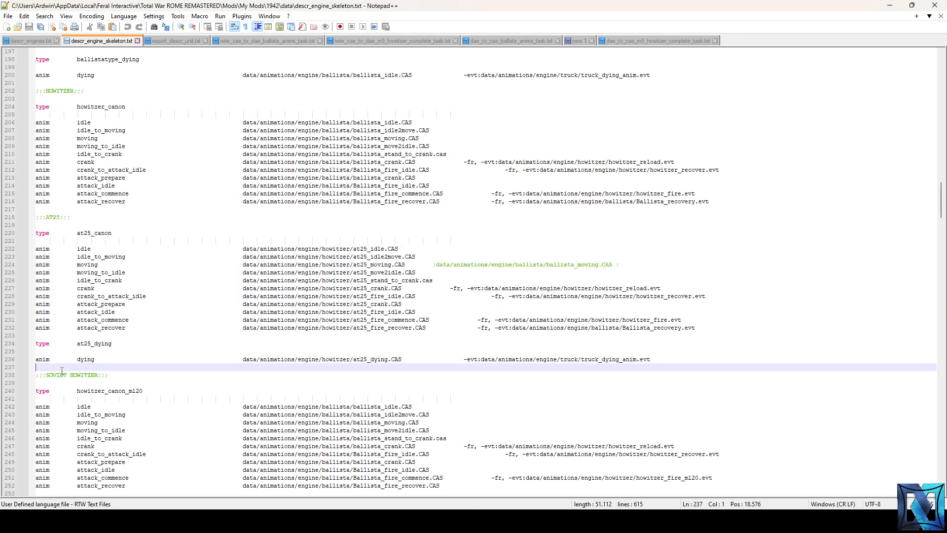
{"action": "key", "text": "Return"}
{"action": "key", "text": "Return"}
{"action": "key", "text": "Up"}
{"action": "key", "text": "ctrl+v"}
- Rename the type at25_canon in the duplicated block to m5_howitzer_canon
{"action": "scroll", "coordinate": [97, 324], "scroll_direction": "down", "scroll_amount": 4}
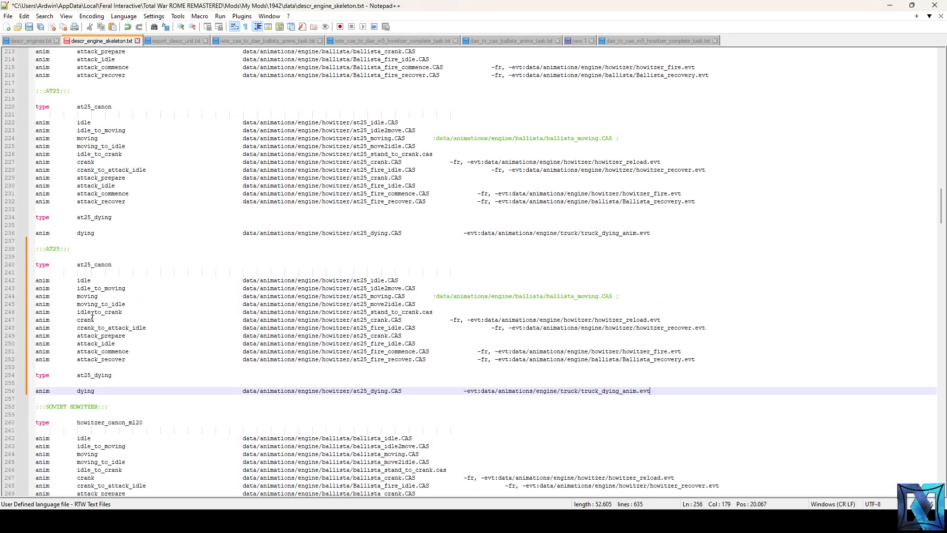
{"action": "left_click", "coordinate": [88, 268]}
{"action": "left_click_drag", "start_coordinate": [77, 265], "coordinate": [91, 265]}
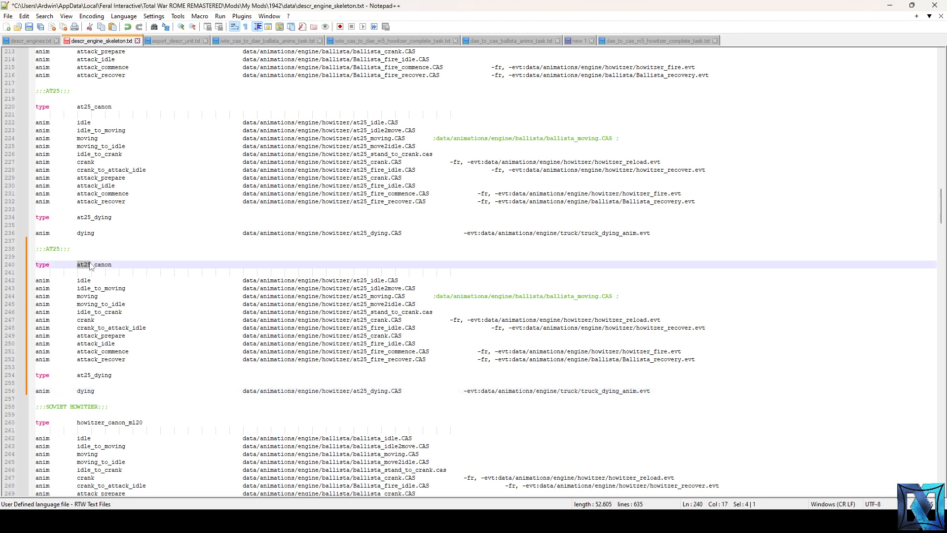
{"action": "type", "text": "m5_howitzer"}
- Rename the duplicated block's at25_dying type to m5_dying and save the file
{"action": "left_click_drag", "start_coordinate": [90, 376], "coordinate": [77, 376]}
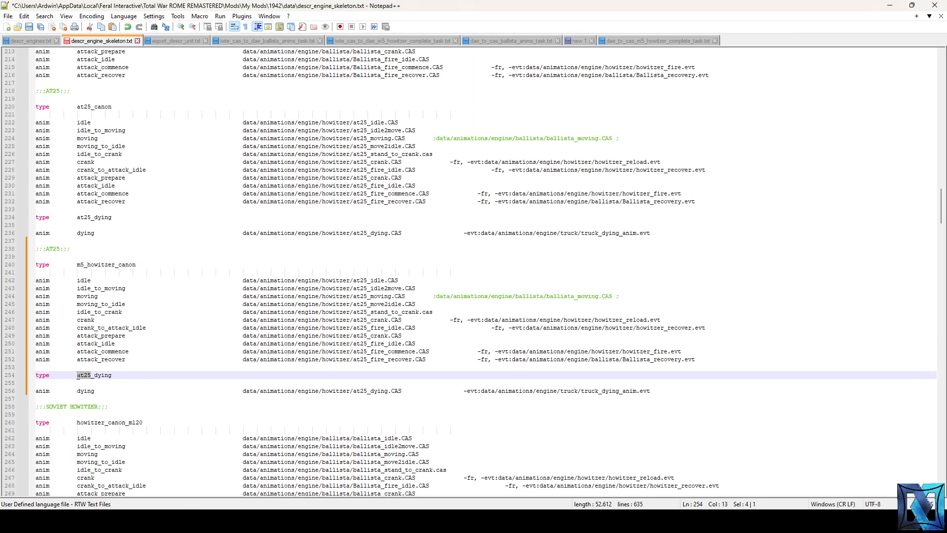
{"action": "type", "text": "m5_dying"}
{"action": "key", "text": "BackSpace"}
{"action": "key", "text": "BackSpace"}
{"action": "key", "text": "BackSpace"}
{"action": "key", "text": "BackSpace"}
{"action": "key", "text": "BackSpace"}
{"action": "key", "text": "BackSpace"}
{"action": "left_click", "coordinate": [92, 384]}
{"action": "key", "text": "ctrl+s"}
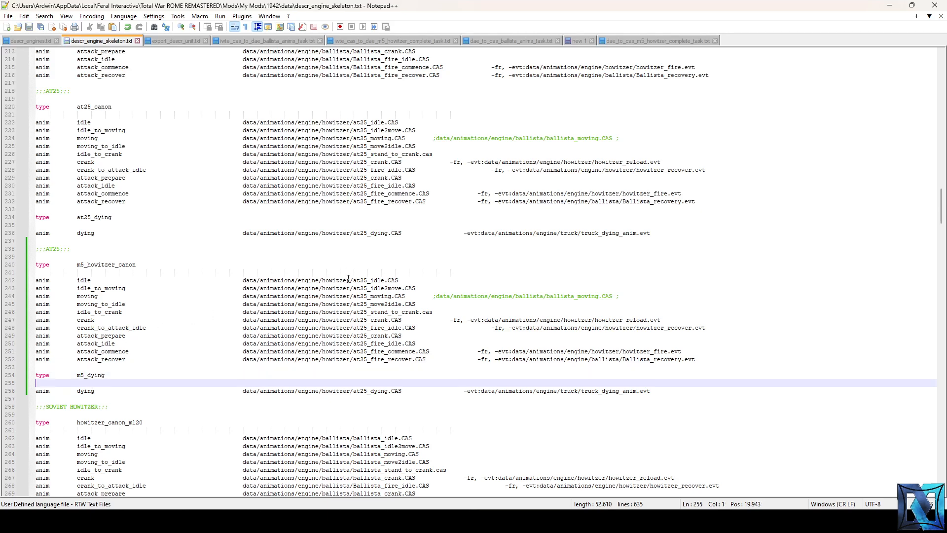
- Replace at25 with m5_howitzer in all animation paths from idle to attack_recover under m5_howitzer_canon, matching the .cas file names, and save
{"action": "left_click", "coordinate": [349, 280]}
{"action": "key", "text": "alt+Tab"}
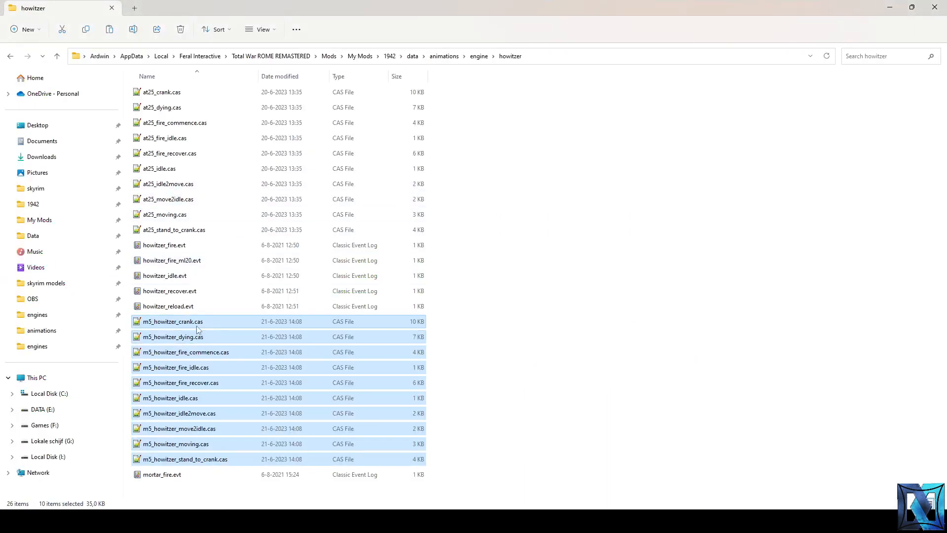
{"action": "key", "text": "alt+Tab"}
{"action": "key", "text": "alt+shift+Down"}
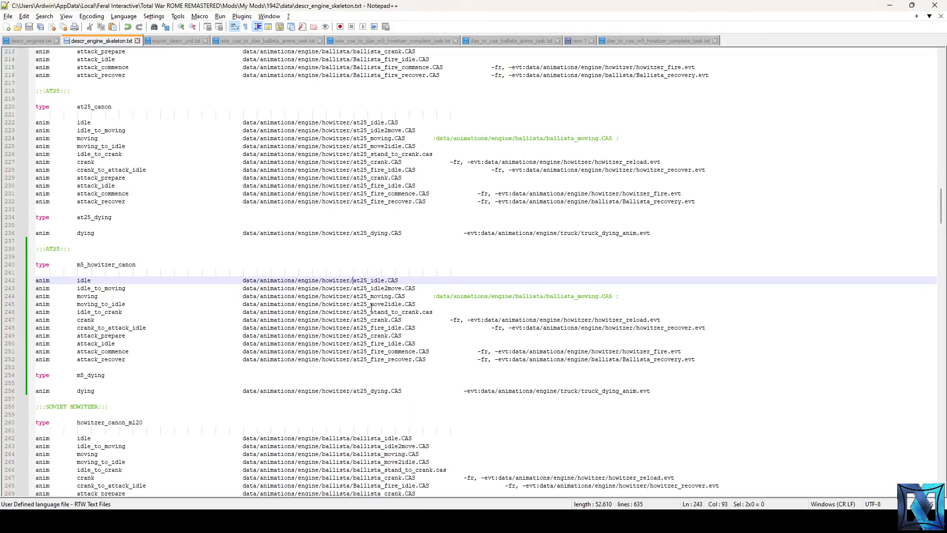
{"action": "key", "text": "alt+shift+Down"}
{"action": "key", "text": "alt+shift+Down"}
{"action": "key", "text": "alt+shift+Down"}
{"action": "key", "text": "alt+shift+Down"}
{"action": "key", "text": "alt+shift+Down"}
{"action": "key", "text": "alt+shift+Down"}
{"action": "key", "text": "alt+shift+Down"}
{"action": "key", "text": "alt+shift+Down"}
{"action": "key", "text": "alt+shift+Down"}
{"action": "key", "text": "alt+shift+Right"}
{"action": "key", "text": "alt+shift+Right"}
{"action": "key", "text": "alt+shift+Right"}
{"action": "key", "text": "alt+shift+Right"}
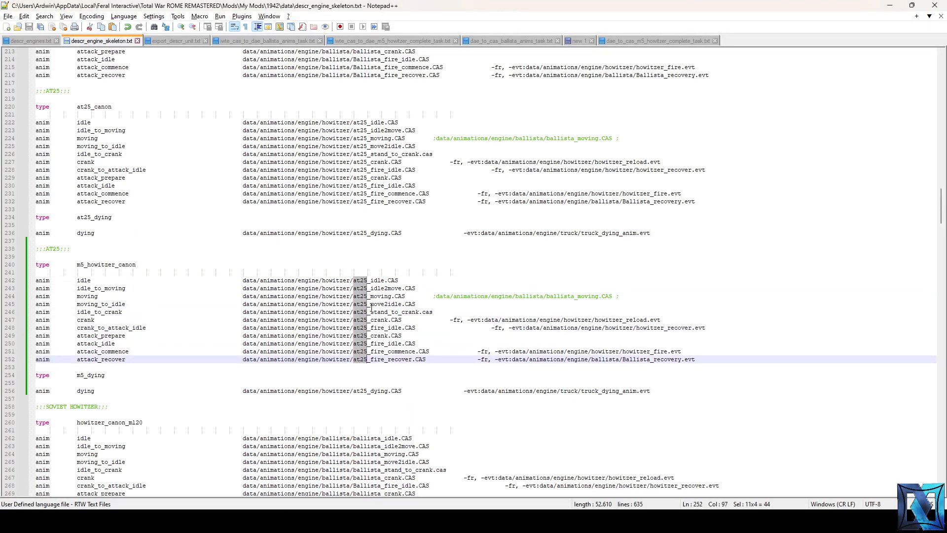
{"action": "type", "text": "m5_howitzer"}
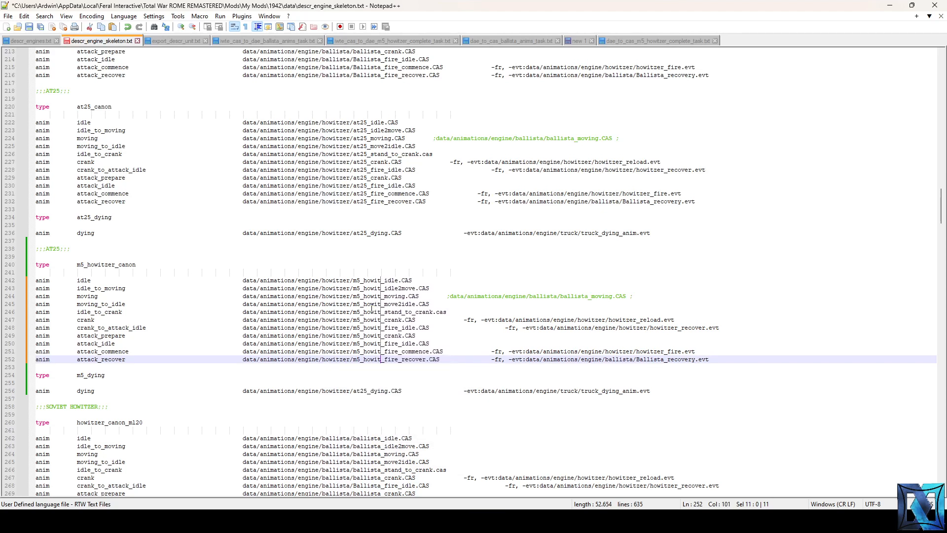
{"action": "key", "text": "Escape"}
{"action": "left_click", "coordinate": [458, 296]}
{"action": "key", "text": "ctrl+s"}
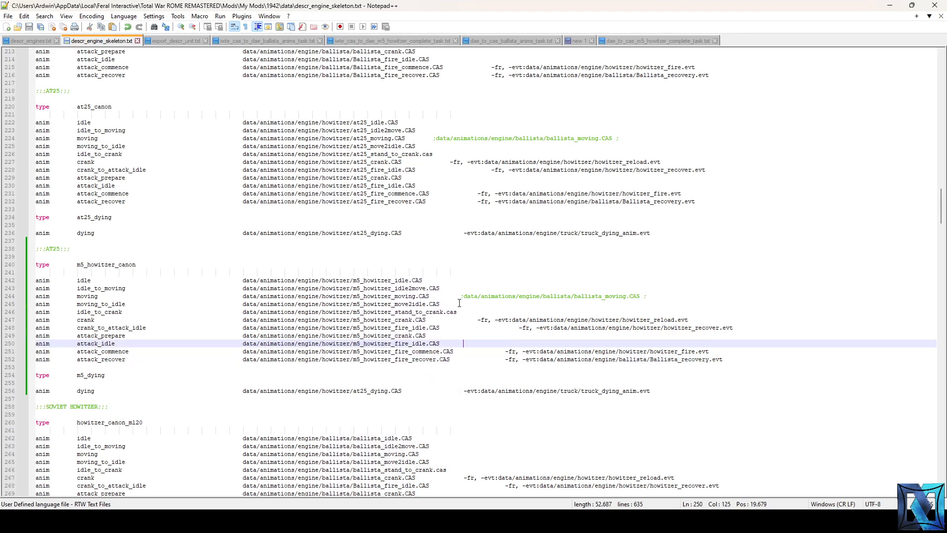
- Delete the commented-out ballista_moving.CAS path from the m5_howitzer_canon moving line and save the file
{"action": "left_click_drag", "start_coordinate": [459, 296], "coordinate": [640, 296]}
{"action": "key", "text": "shift+End"}
{"action": "key", "text": "Delete"}
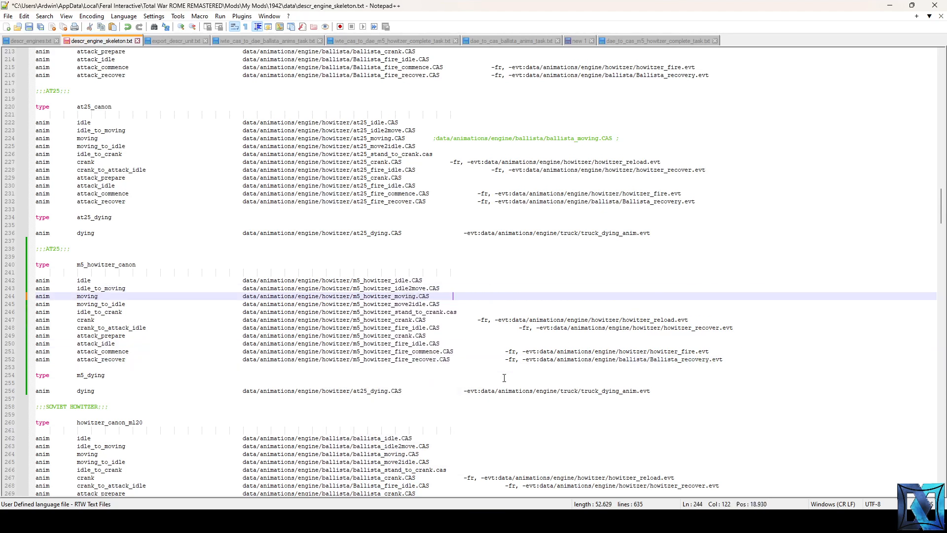
{"action": "left_click", "coordinate": [504, 378]}
{"action": "key", "text": "ctrl+s"}
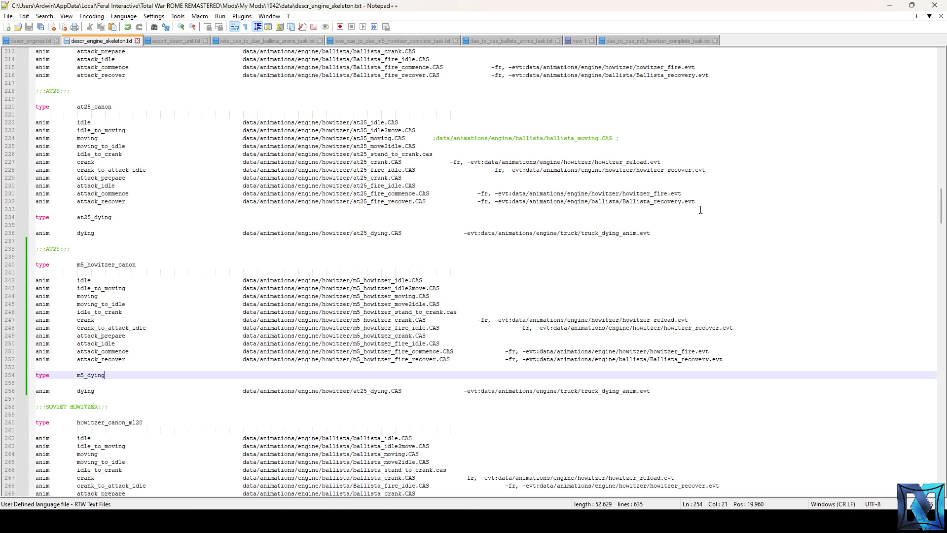
- Change the animation path under m5_dying to use m5_howitzer_dying.CAS, copying the prefix from the attack_recover line
{"action": "scroll", "coordinate": [673, 266], "scroll_direction": "down", "scroll_amount": 2}
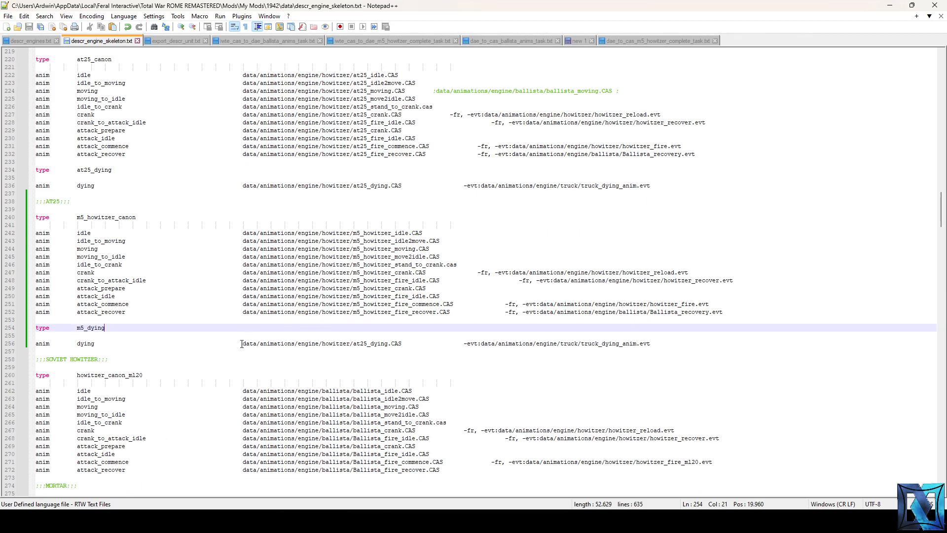
{"action": "left_click_drag", "start_coordinate": [353, 312], "coordinate": [393, 312]}
{"action": "key", "text": "ctrl+c"}
{"action": "left_click_drag", "start_coordinate": [353, 343], "coordinate": [368, 343]}
{"action": "key", "text": "ctrl+v"}
{"action": "left_click", "coordinate": [379, 326]}
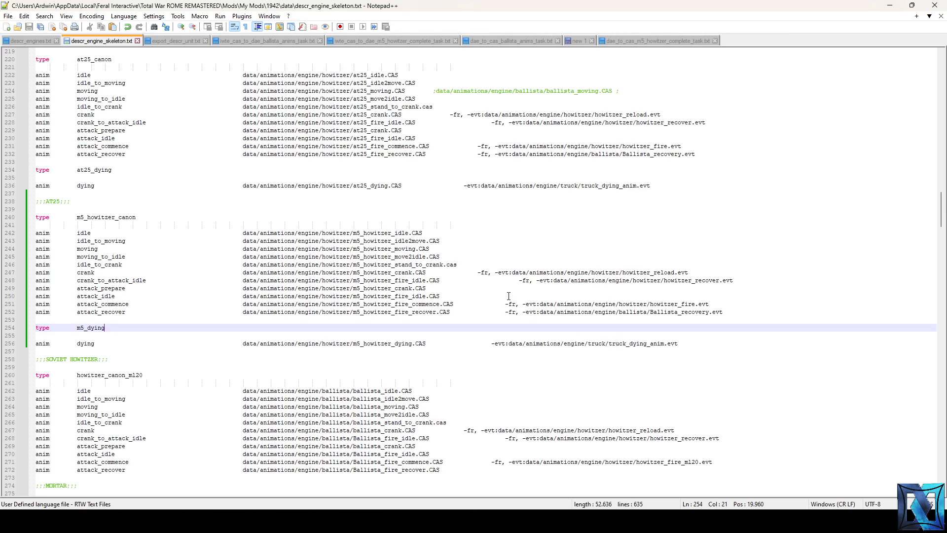
- Review the .evt event file references on the crank, crank_to_attack_idle and attack_commence lines of m5_howitzer_canon
{"action": "left_click", "coordinate": [640, 279]}
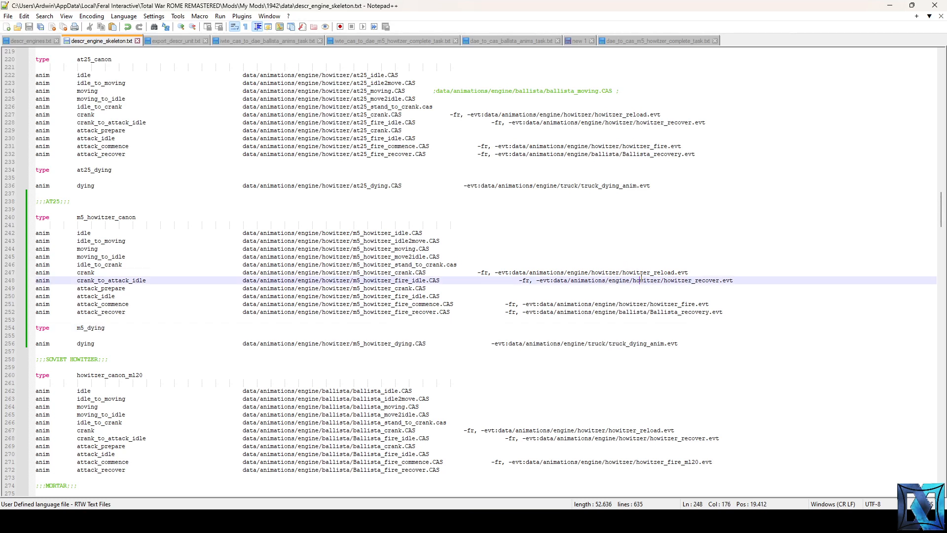
{"action": "double_click", "coordinate": [663, 273]}
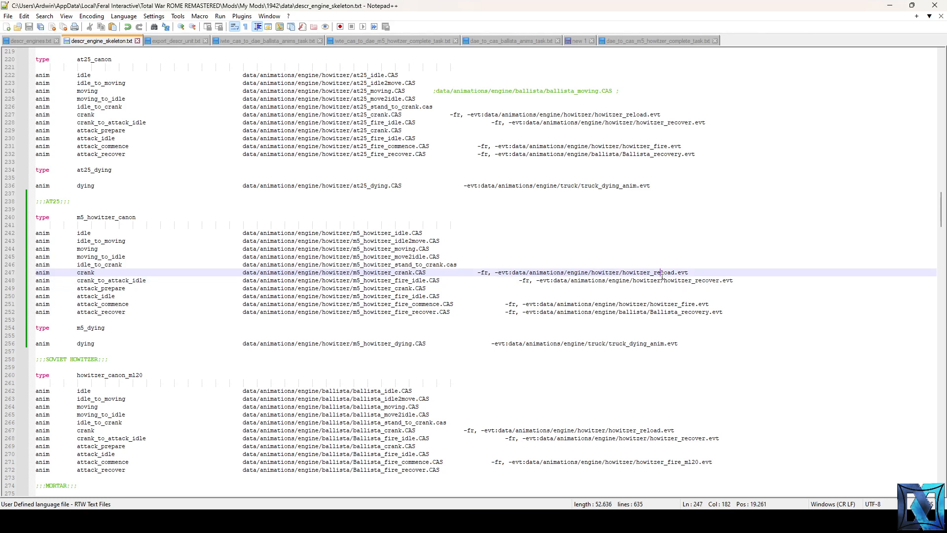
{"action": "double_click", "coordinate": [694, 281]}
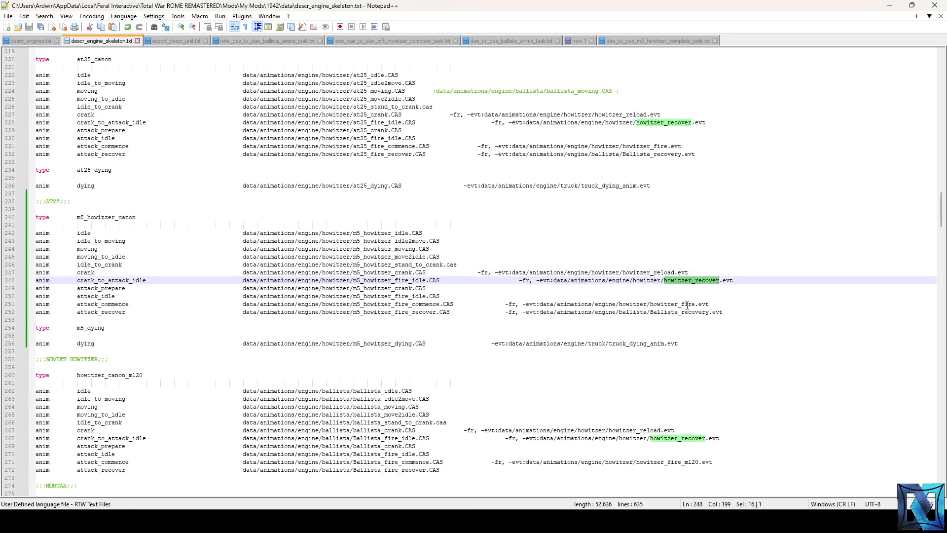
{"action": "double_click", "coordinate": [687, 304]}
- Switch to File Explorer and locate the howitzer .evt files in the animations/engine/howitzer folder
{"action": "left_click", "coordinate": [82, 520]}
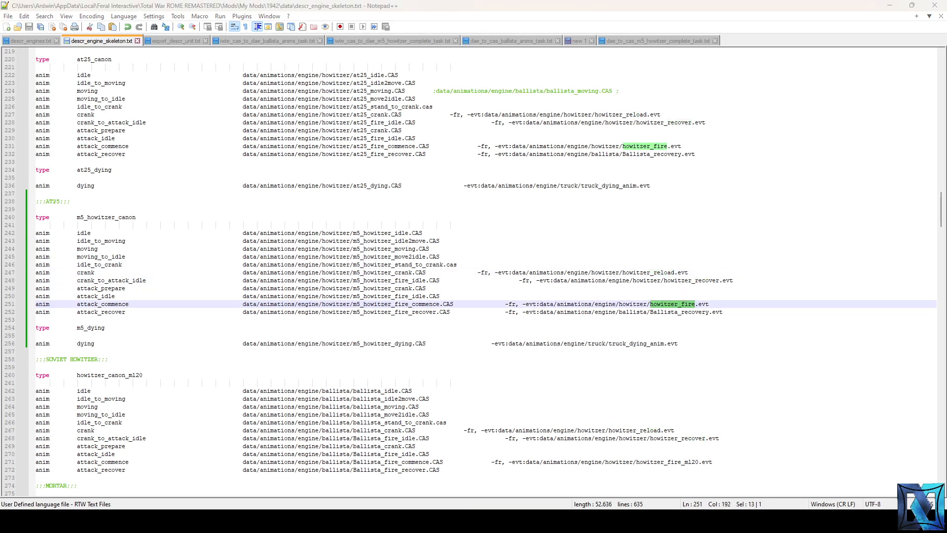
{"action": "left_click", "coordinate": [60, 480]}
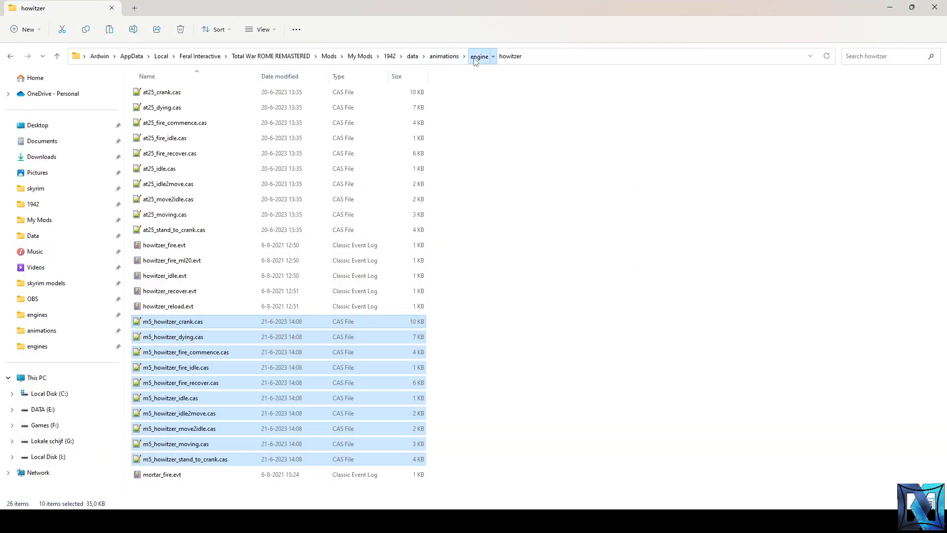
{"action": "left_click", "coordinate": [478, 56]}
{"action": "double_click", "coordinate": [214, 97]}
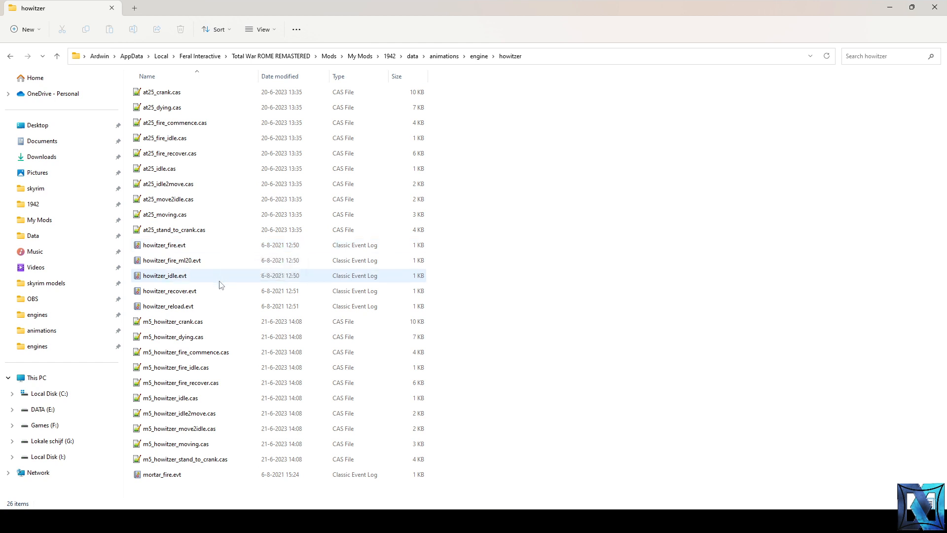
{"action": "left_click", "coordinate": [207, 306]}
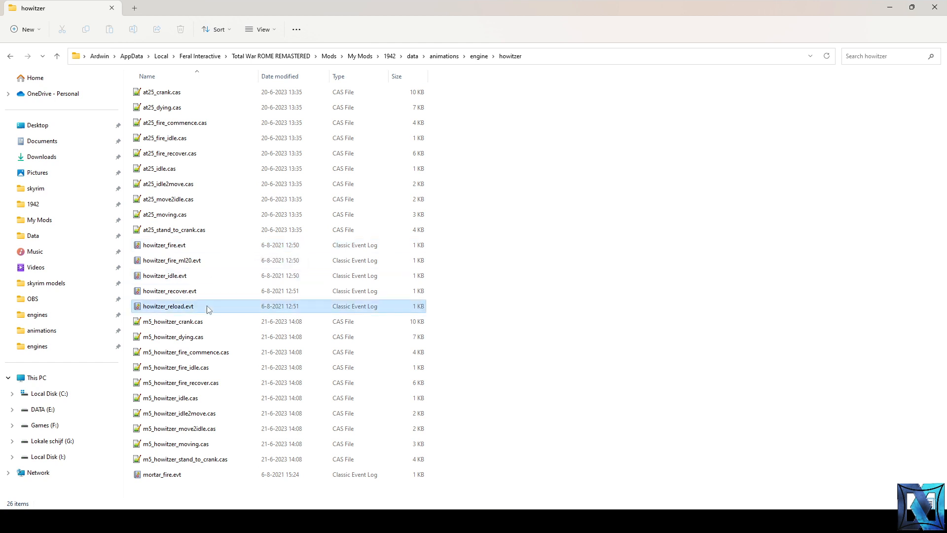
{"action": "double_click", "coordinate": [210, 246]}
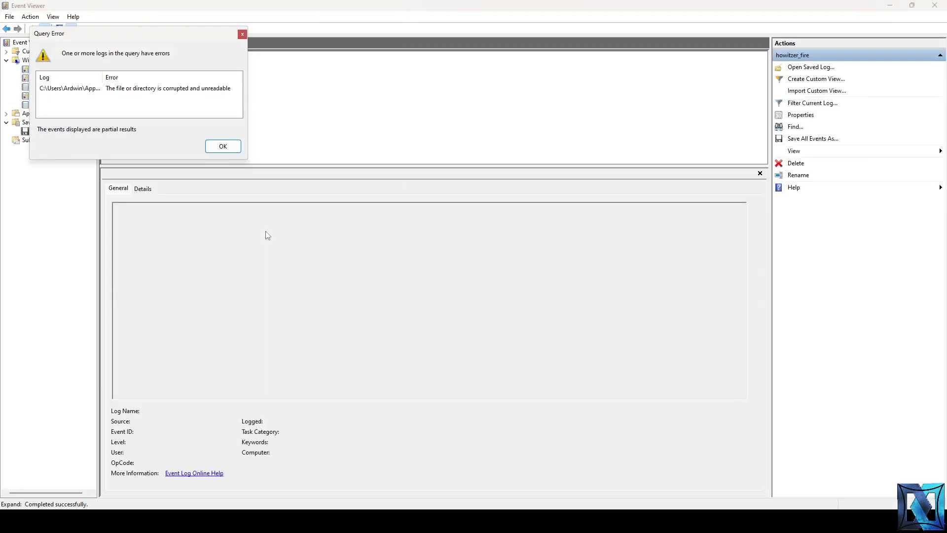
{"action": "left_click", "coordinate": [221, 146]}
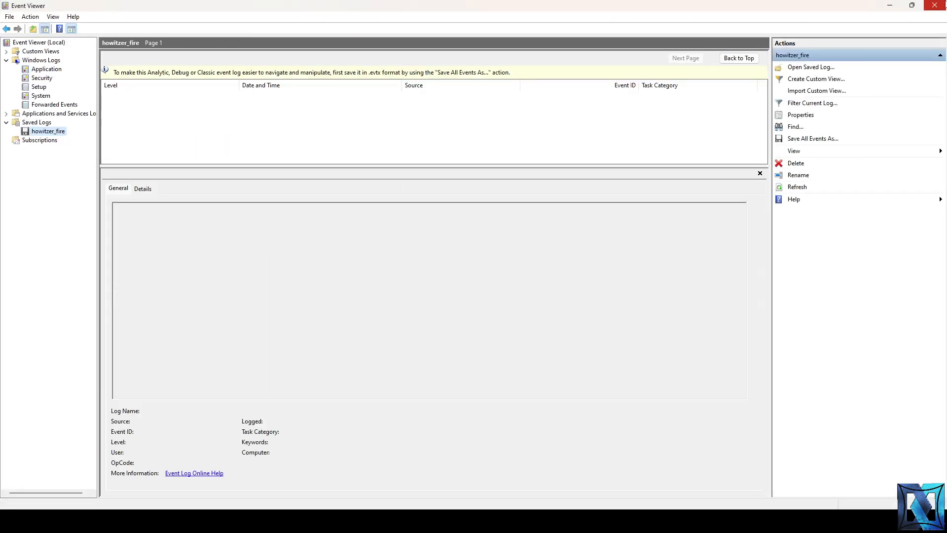
{"action": "left_click", "coordinate": [935, 5]}
- Open howitzer_fire.evt in Notepad++ and examine its MISC_SOUND event line and the sound name it references
{"action": "right_click", "coordinate": [207, 253]}
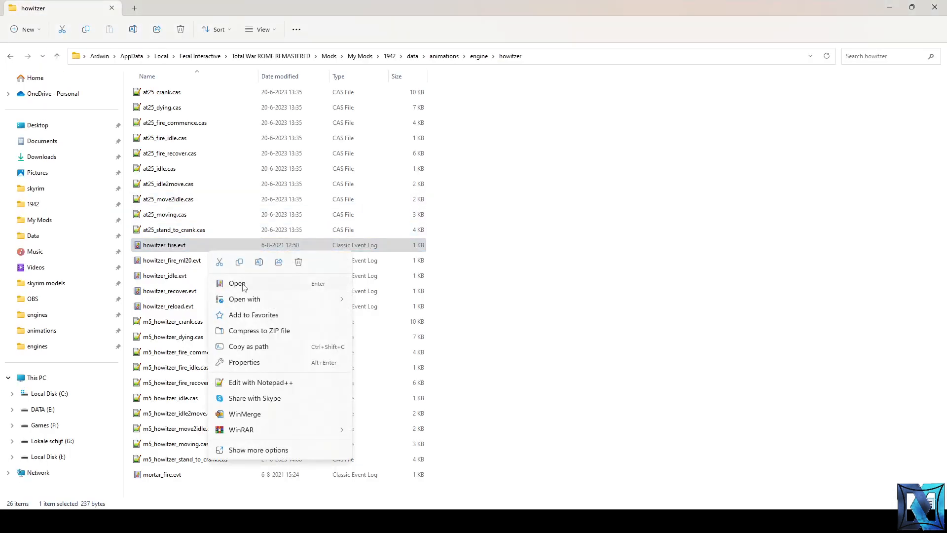
{"action": "left_click", "coordinate": [277, 382]}
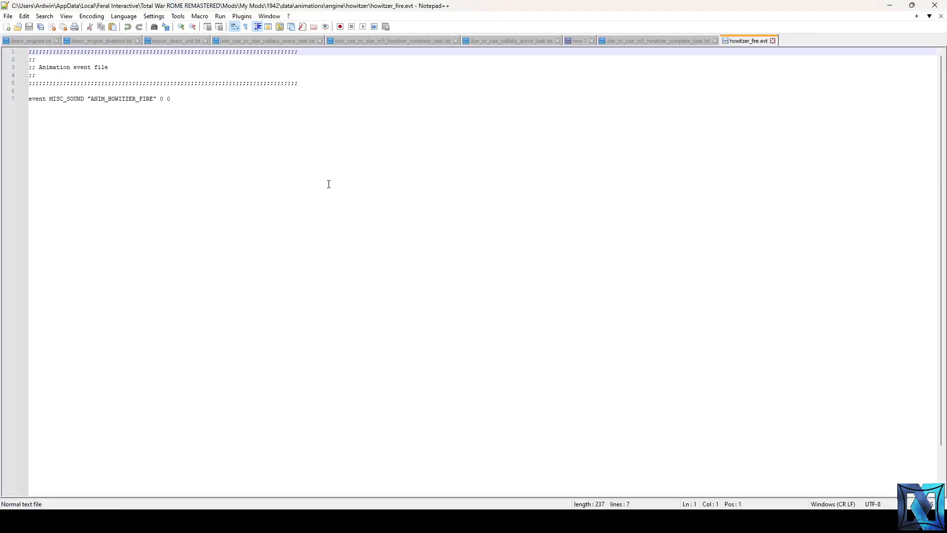
{"action": "double_click", "coordinate": [40, 99]}
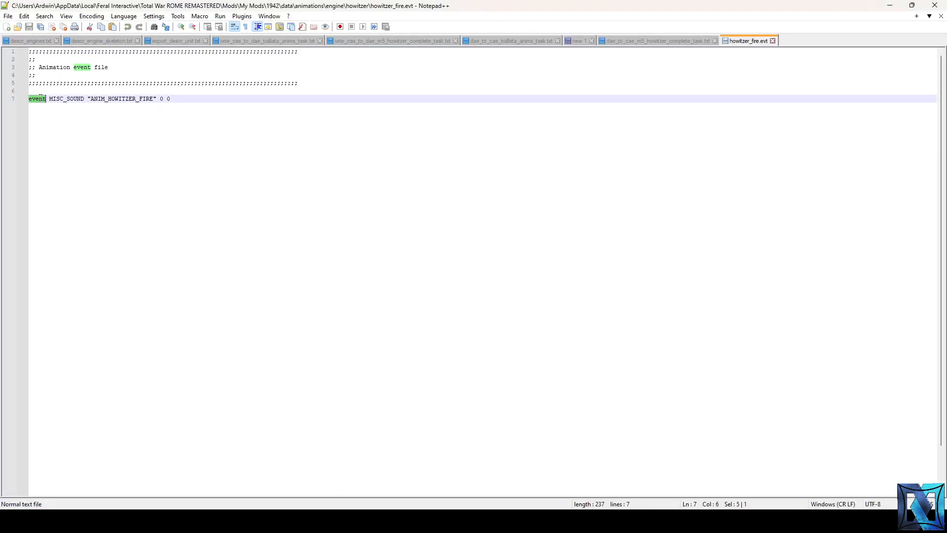
{"action": "double_click", "coordinate": [65, 99]}
{"action": "double_click", "coordinate": [112, 99]}
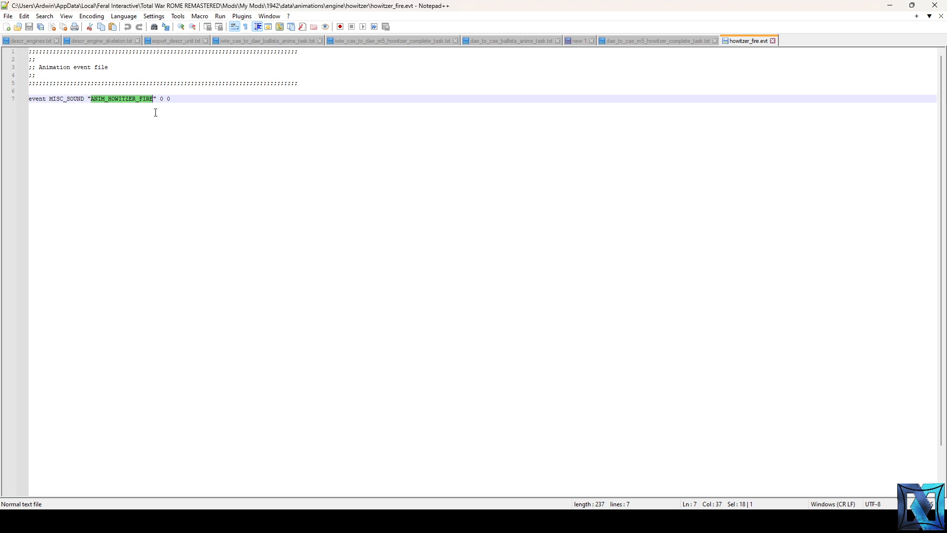
{"action": "left_click", "coordinate": [215, 106]}
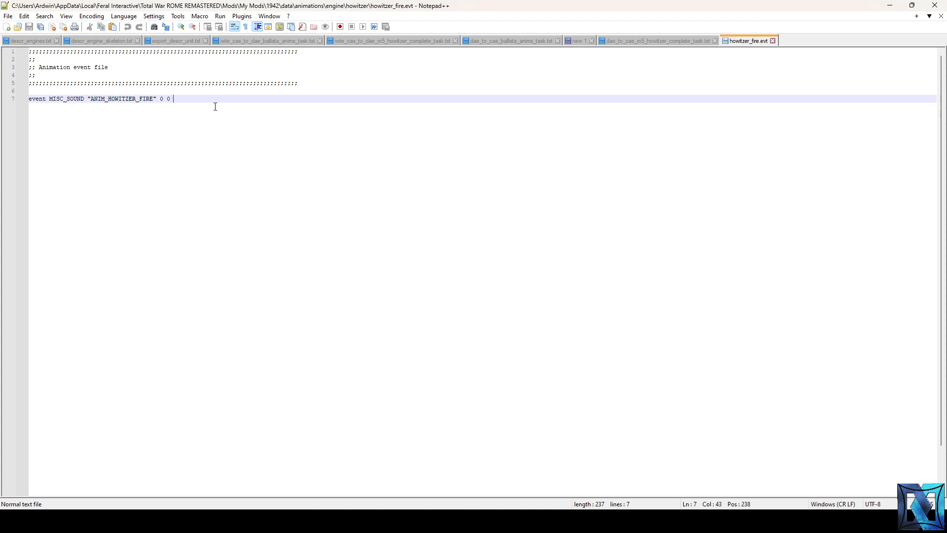
{"action": "left_click", "coordinate": [4, 97], "text": "shift"}
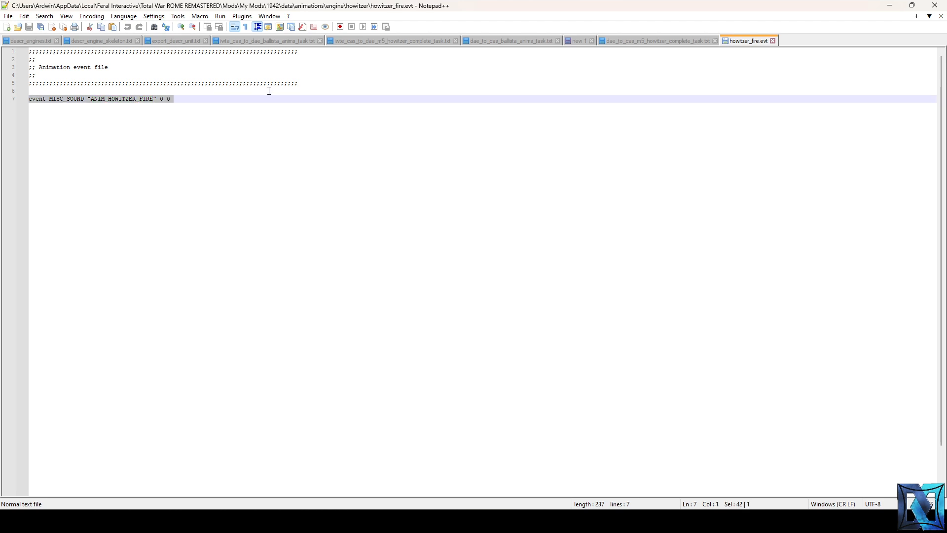
{"action": "double_click", "coordinate": [149, 99]}
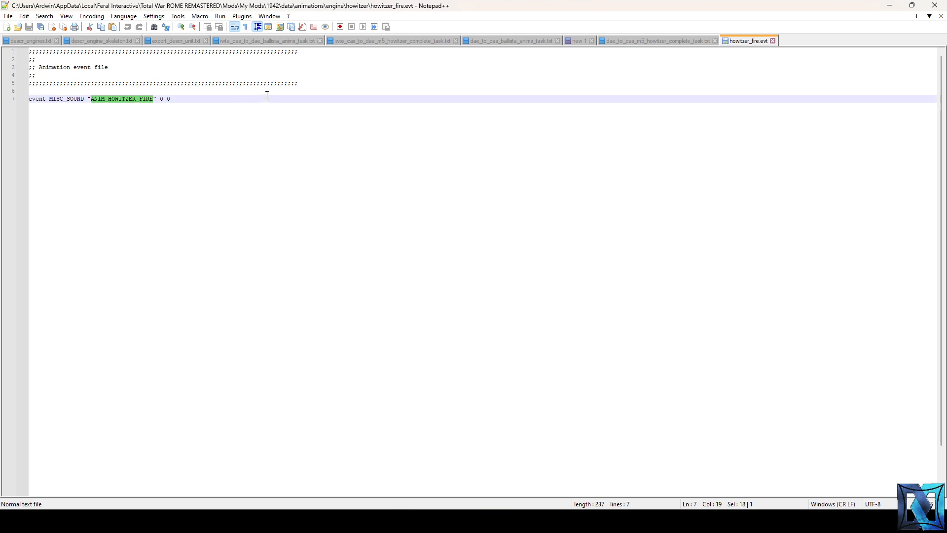
- Close howitzer_fire.evt and return to the Ballista_recovery.evt reference on the m5 attack_recover line in descr_engine_skeleton.txt
{"action": "left_click", "coordinate": [772, 40]}
{"action": "left_click", "coordinate": [890, 5]}
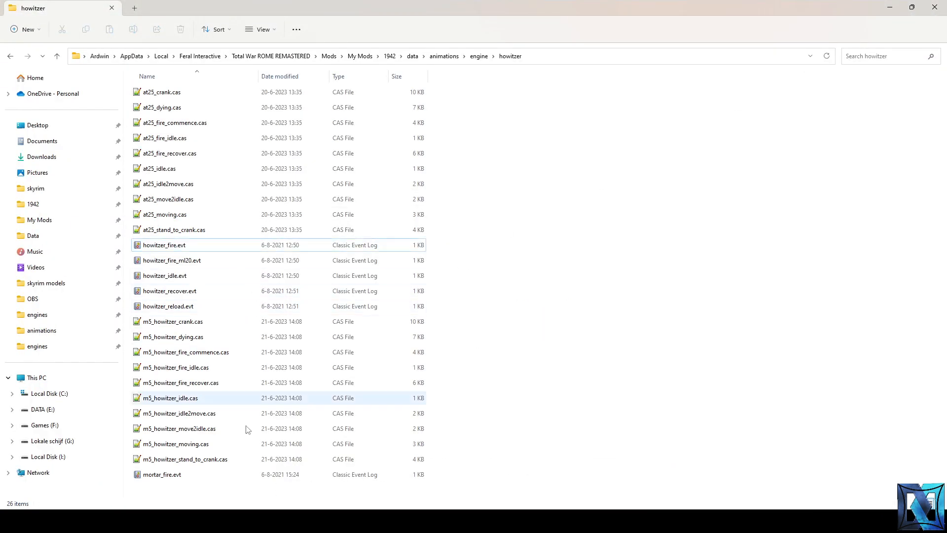
{"action": "left_click", "coordinate": [190, 521]}
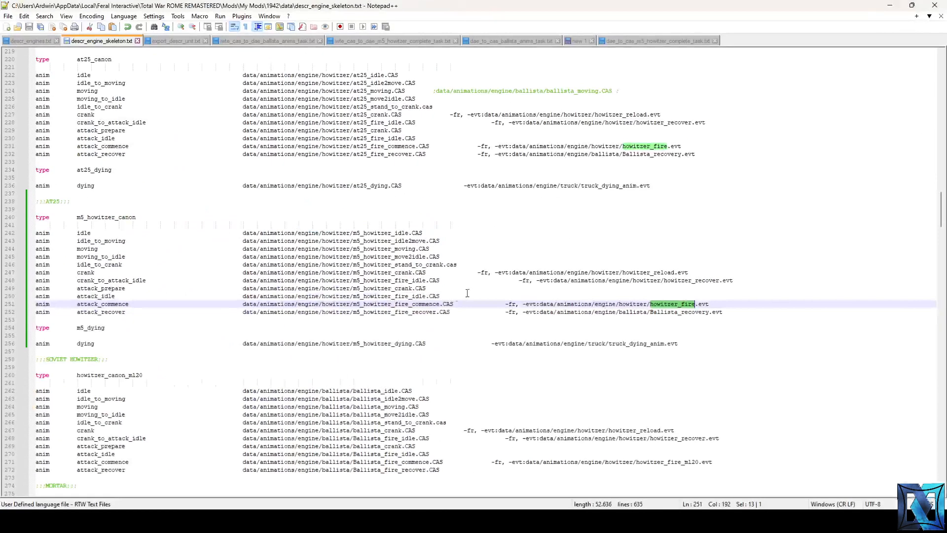
{"action": "left_click", "coordinate": [671, 312]}
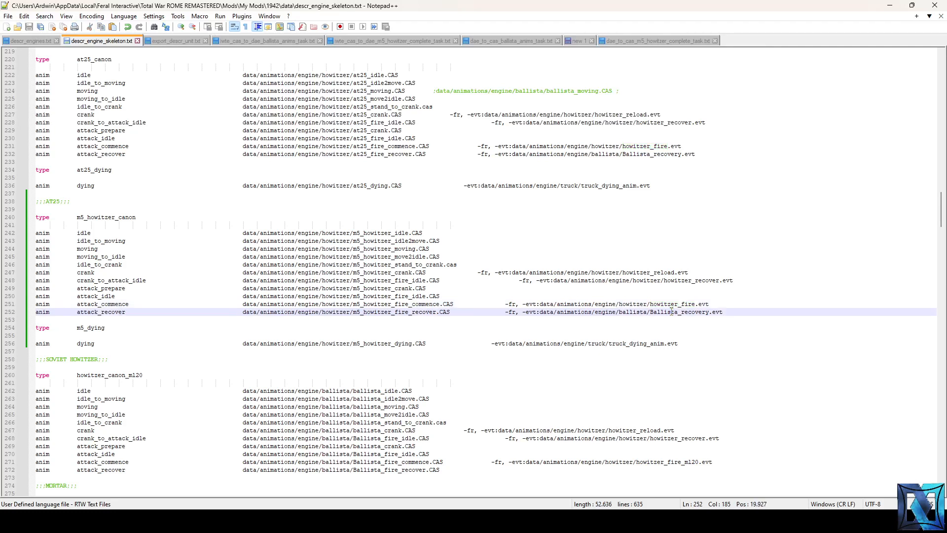
- Set the engine_skeleton of the m5_howitzer normal group to m5_howitzer_canon in descr_engines.txt and save the file
{"action": "left_click", "coordinate": [651, 291]}
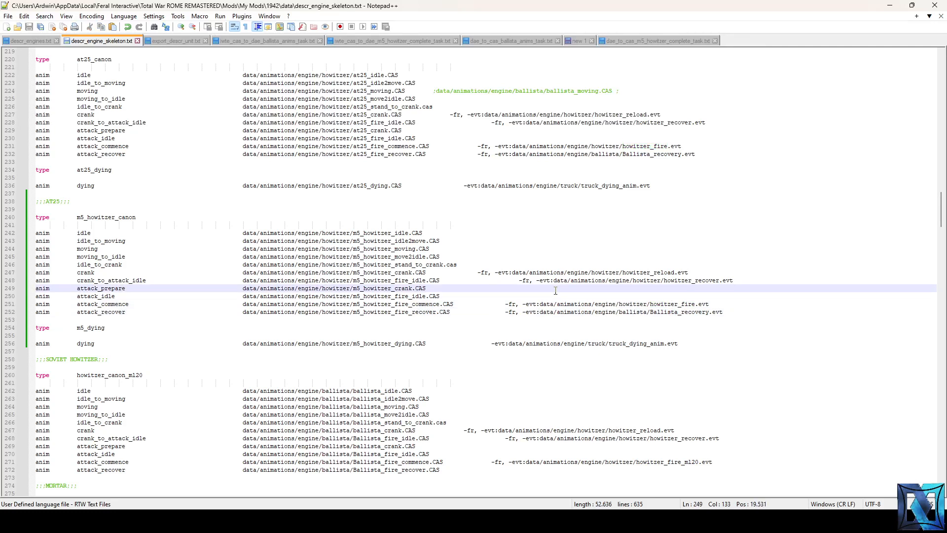
{"action": "double_click", "coordinate": [115, 216]}
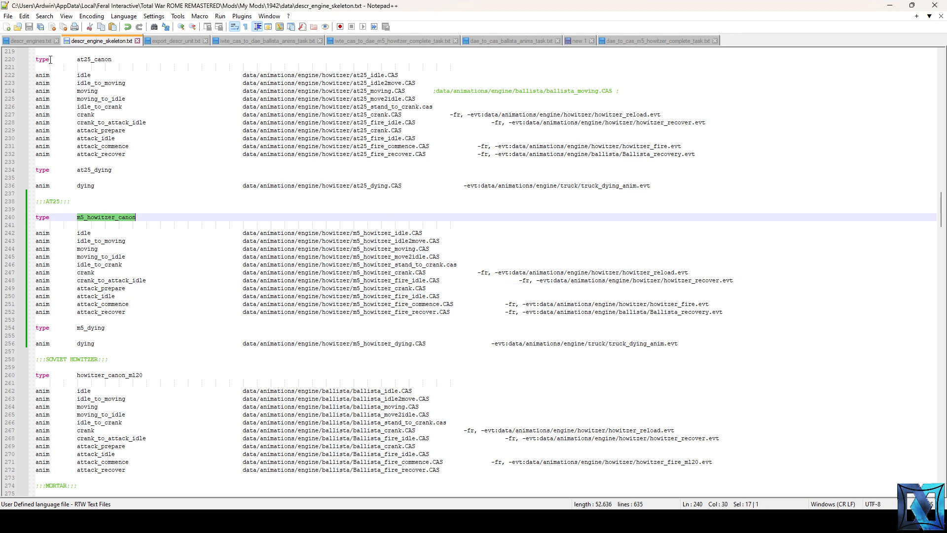
{"action": "left_click", "coordinate": [35, 42]}
{"action": "scroll", "coordinate": [180, 217], "scroll_direction": "up", "scroll_amount": 2}
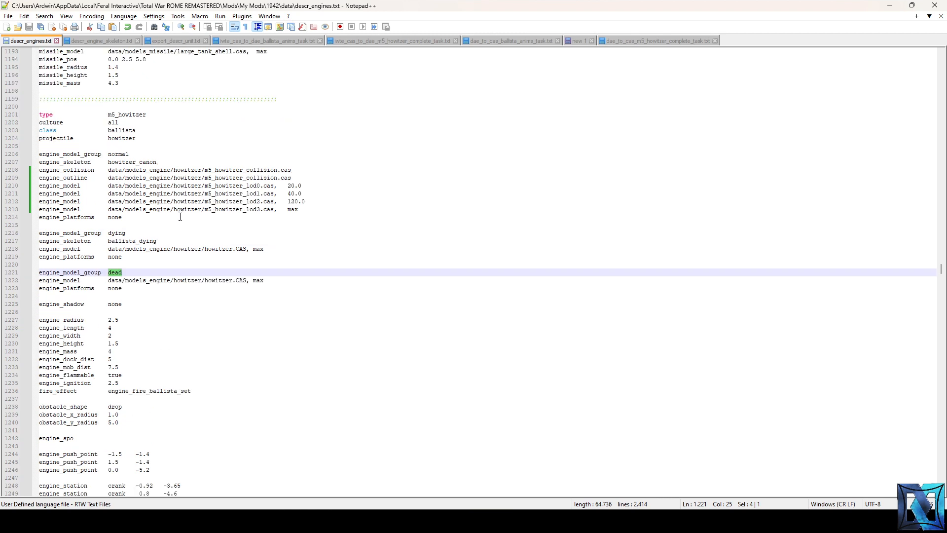
{"action": "double_click", "coordinate": [132, 161]}
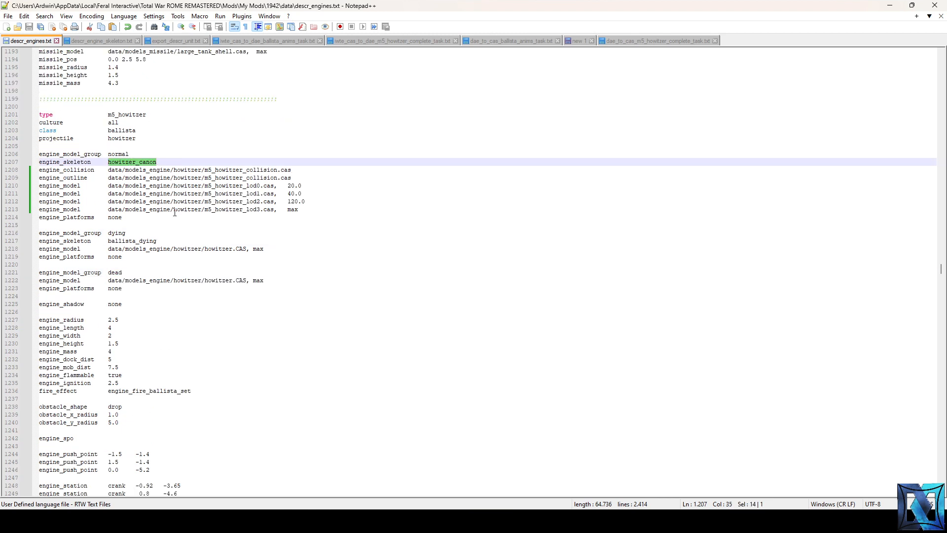
{"action": "key", "text": "ctrl+v"}
{"action": "key", "text": "ctrl+s"}
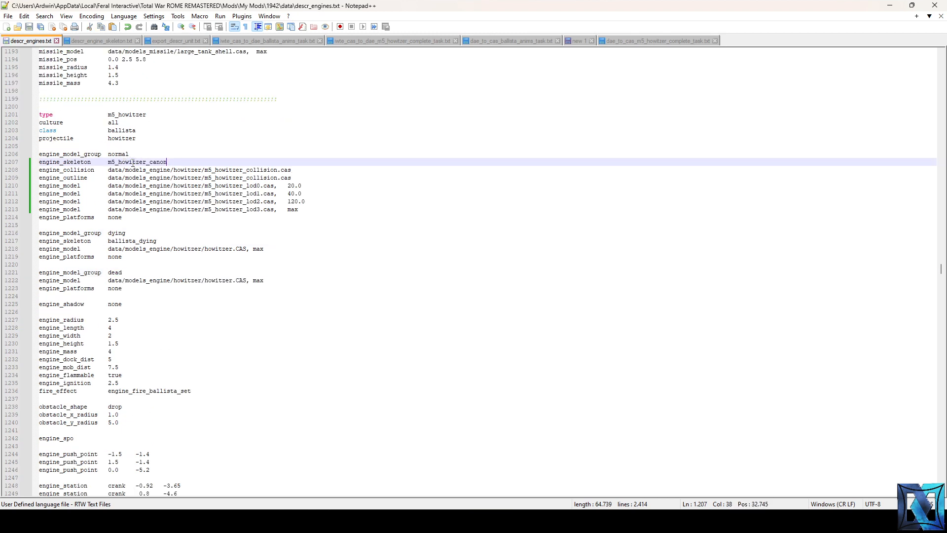
- Rename the m5_dying type to m5_howitzer_dying in descr_engine_skeleton.txt, save the file and copy the new name
{"action": "left_click", "coordinate": [97, 41]}
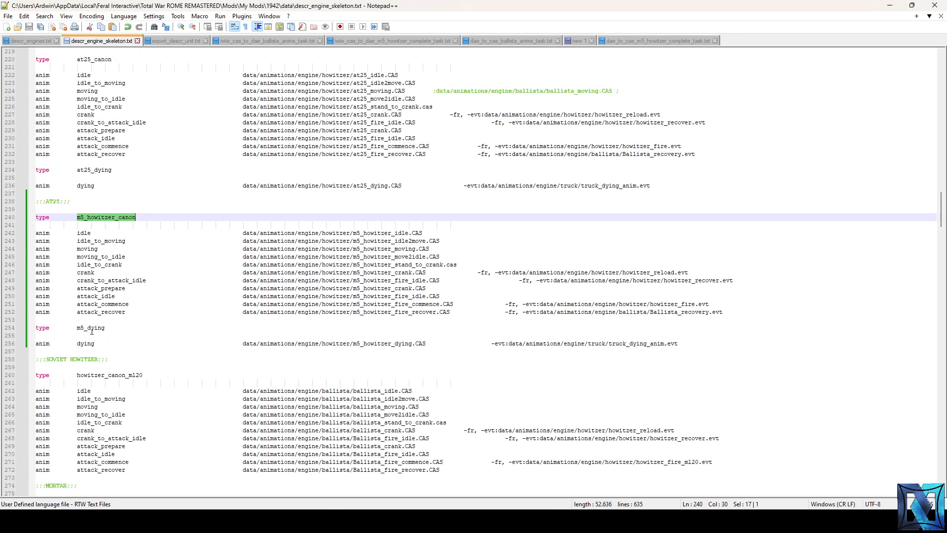
{"action": "double_click", "coordinate": [95, 328]}
{"action": "left_click", "coordinate": [87, 328]}
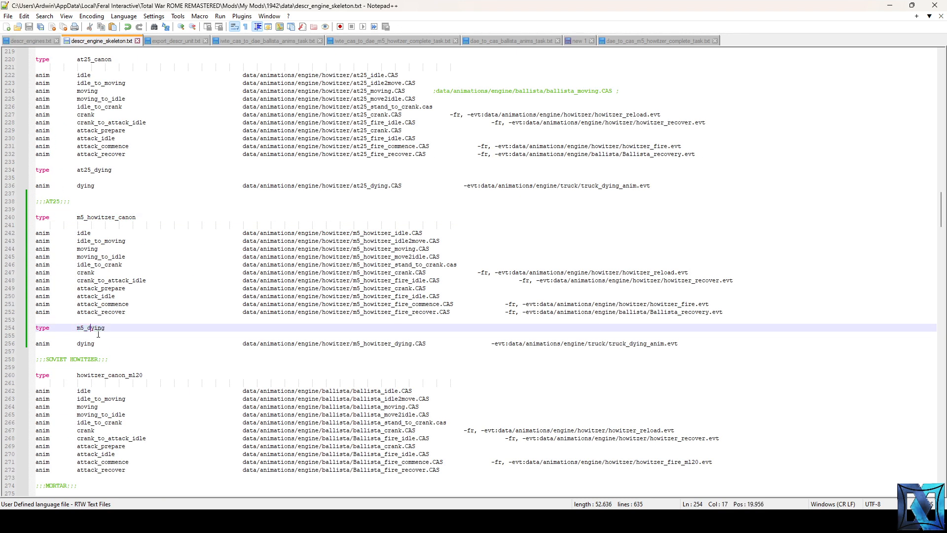
{"action": "type", "text": "howitzer_"}
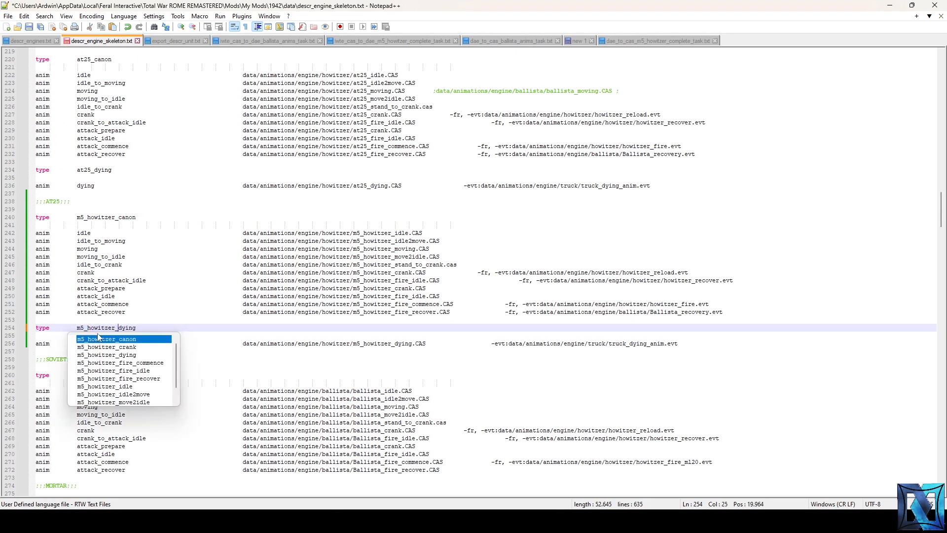
{"action": "key", "text": "Escape"}
{"action": "key", "text": "ctrl+s"}
{"action": "double_click", "coordinate": [98, 328]}
{"action": "key", "text": "ctrl+c"}
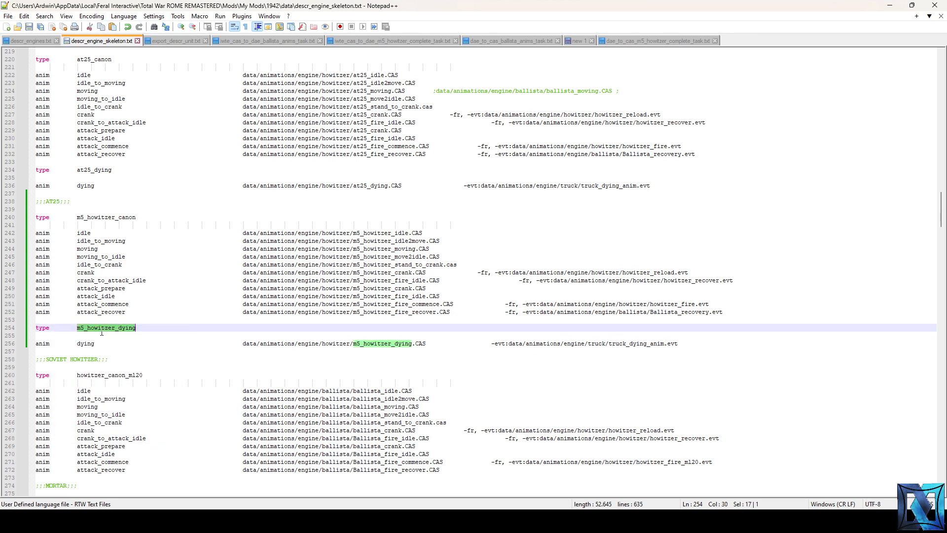
- Set the engine_skeleton of the m5_howitzer dying group to m5_howitzer_dying in descr_engines.txt and save the file
{"action": "left_click", "coordinate": [18, 41]}
{"action": "double_click", "coordinate": [132, 240]}
{"action": "key", "text": "ctrl+v"}
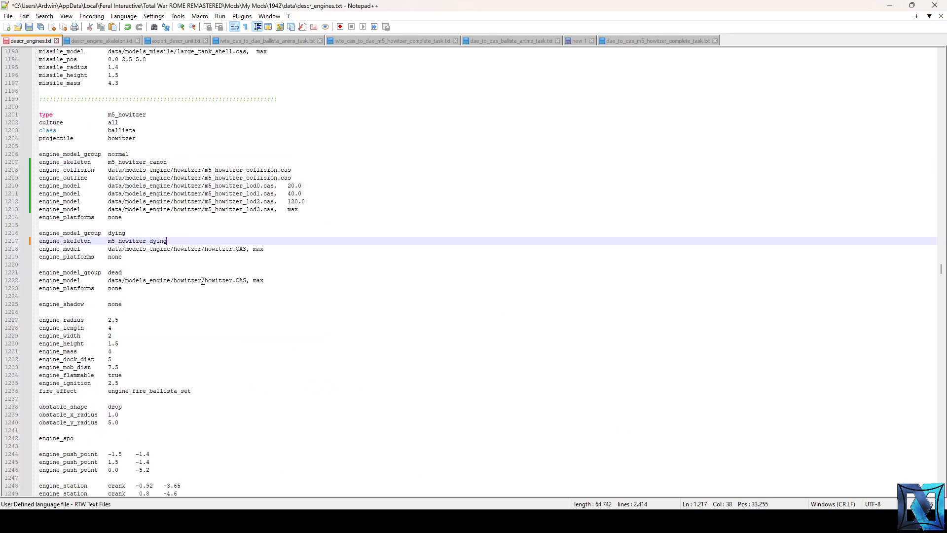
{"action": "left_click", "coordinate": [148, 257]}
{"action": "left_click", "coordinate": [148, 266]}
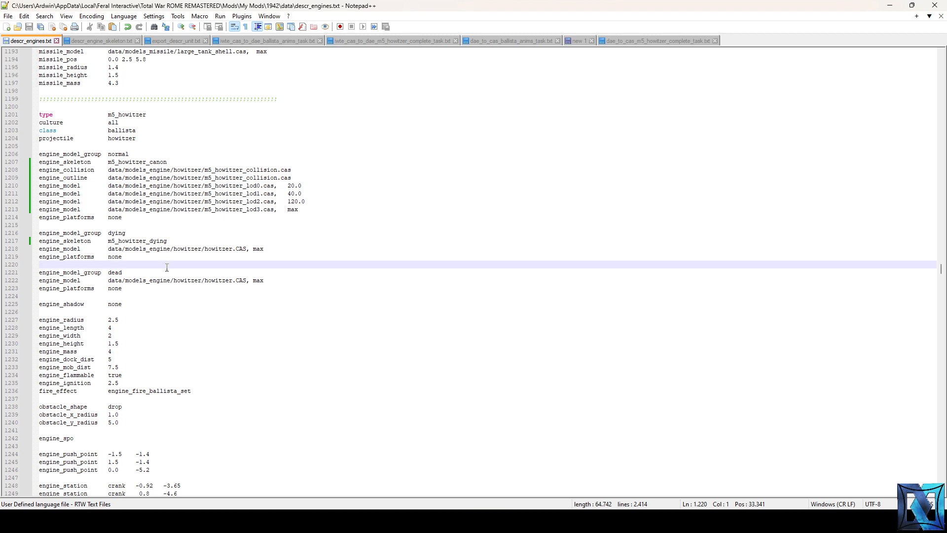
- Change the dying group's engine_model file to m5_howitzer_lod2.cas, with the extension in lowercase
{"action": "scroll", "coordinate": [202, 240], "scroll_direction": "down", "scroll_amount": 2}
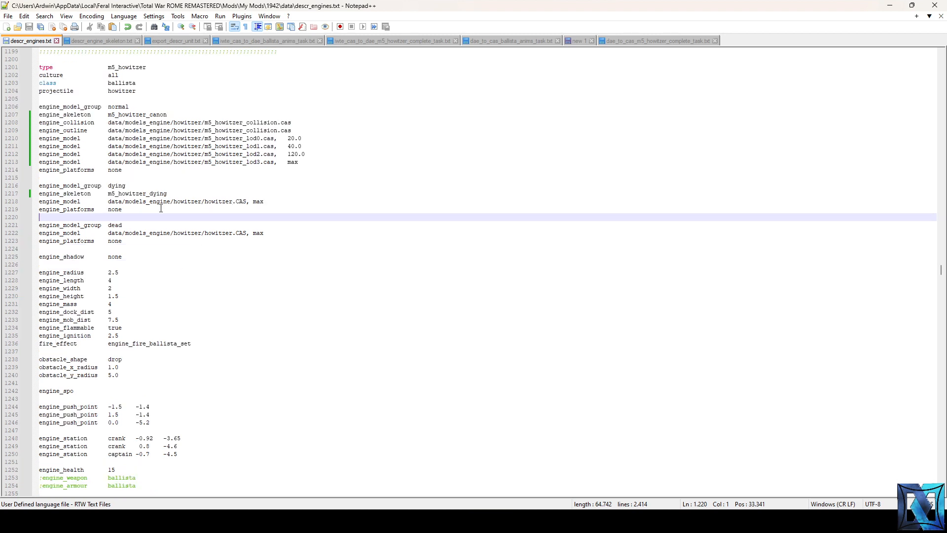
{"action": "double_click", "coordinate": [217, 202]}
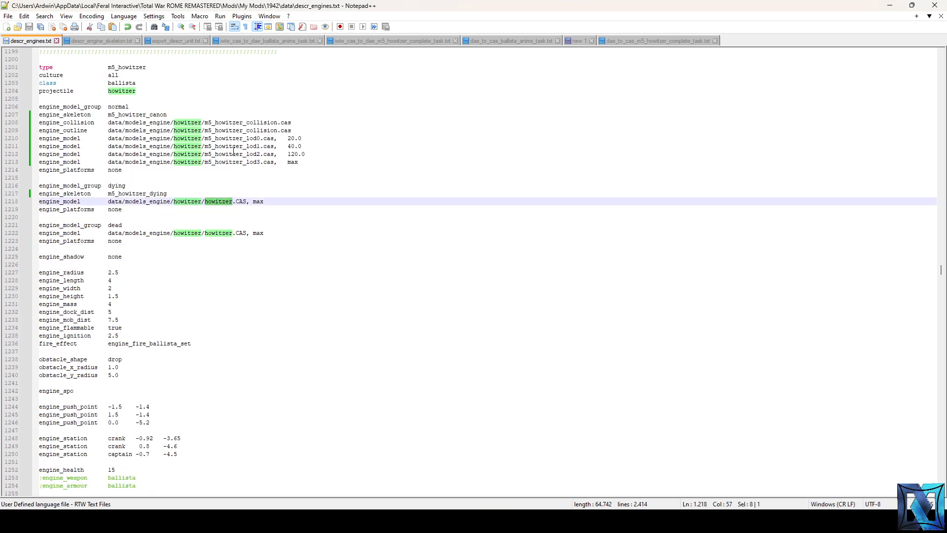
{"action": "double_click", "coordinate": [233, 153]}
{"action": "key", "text": "ctrl+c"}
{"action": "double_click", "coordinate": [221, 202]}
{"action": "key", "text": "ctrl+v"}
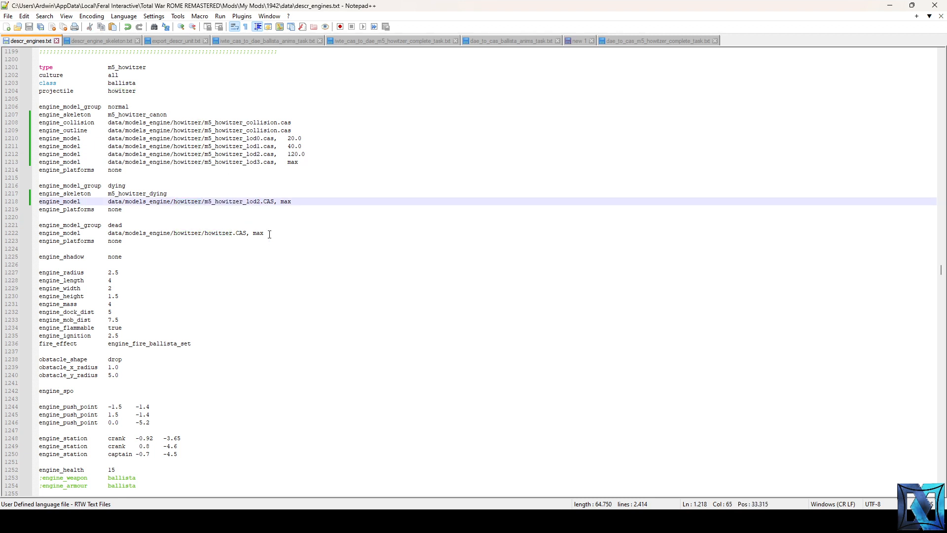
{"action": "double_click", "coordinate": [267, 202]}
{"action": "type", "text": "cas"}
{"action": "left_click", "coordinate": [211, 217]}
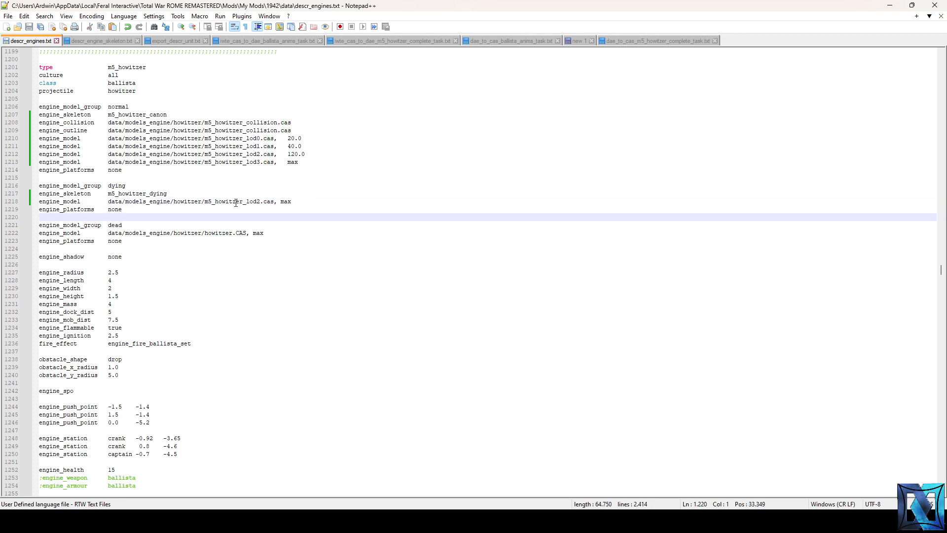
{"action": "double_click", "coordinate": [235, 202]}
{"action": "left_click", "coordinate": [222, 218]}
- Change the dead group's engine_model file to m5_howitzer_dead.cas and save descr_engines.txt
{"action": "double_click", "coordinate": [121, 227]}
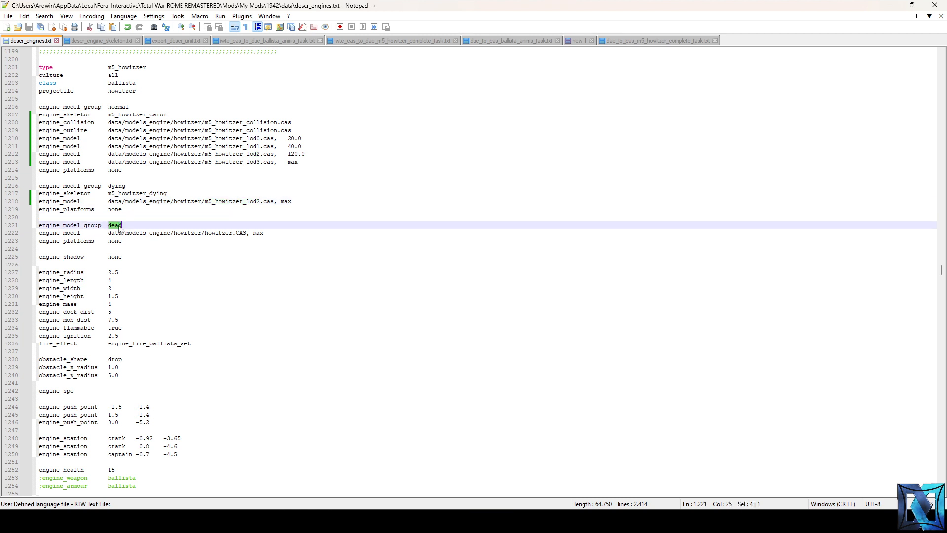
{"action": "double_click", "coordinate": [219, 233]}
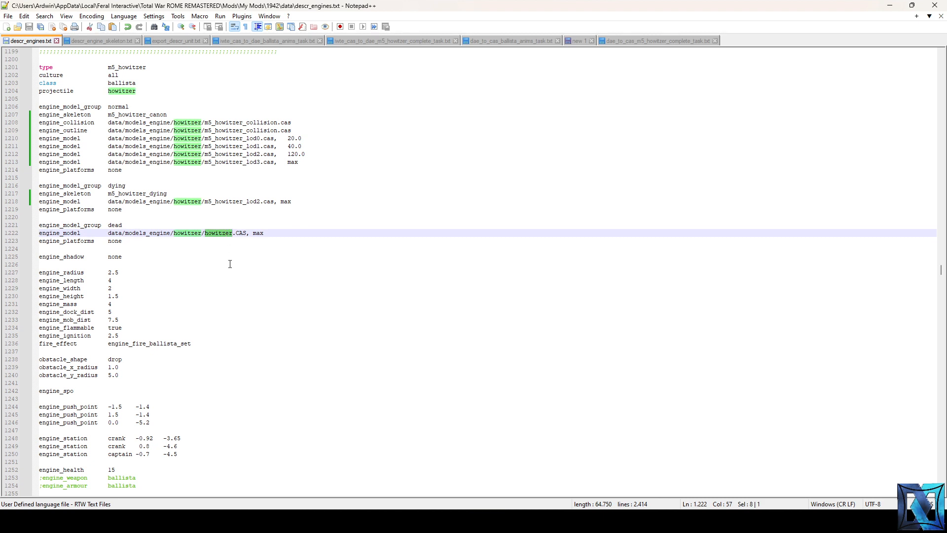
{"action": "left_click_drag", "start_coordinate": [206, 163], "coordinate": [244, 163]}
{"action": "key", "text": "ctrl+c"}
{"action": "double_click", "coordinate": [218, 233]}
{"action": "key", "text": "ctrl+v"}
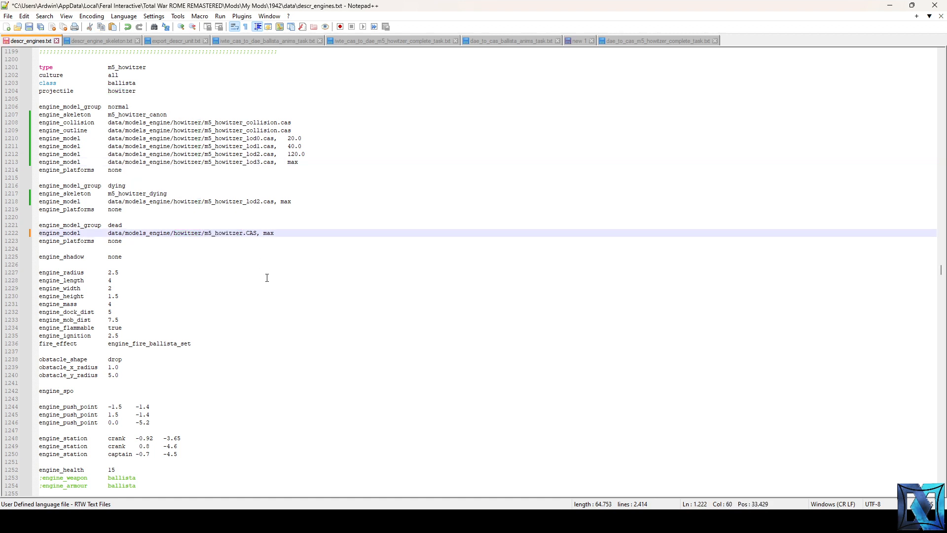
{"action": "key", "text": "Right"}
{"action": "key", "text": "Delete"}
{"action": "key", "text": "Delete"}
{"action": "key", "text": "BackSpace"}
{"action": "type", "text": "_dead.cas"}
{"action": "key", "text": "ctrl+s"}
{"action": "key", "text": "Escape"}
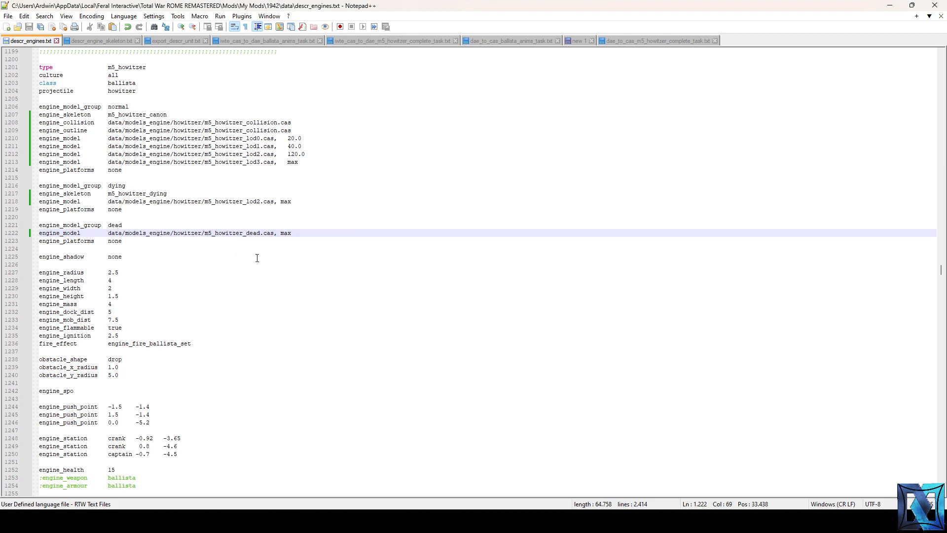
{"action": "left_click", "coordinate": [255, 256]}
- Switch to 3ds Max and save the howitzer animation scene as "M5 Howitzer destroyed" in the engines folder
{"action": "key", "text": "alt+Tab"}
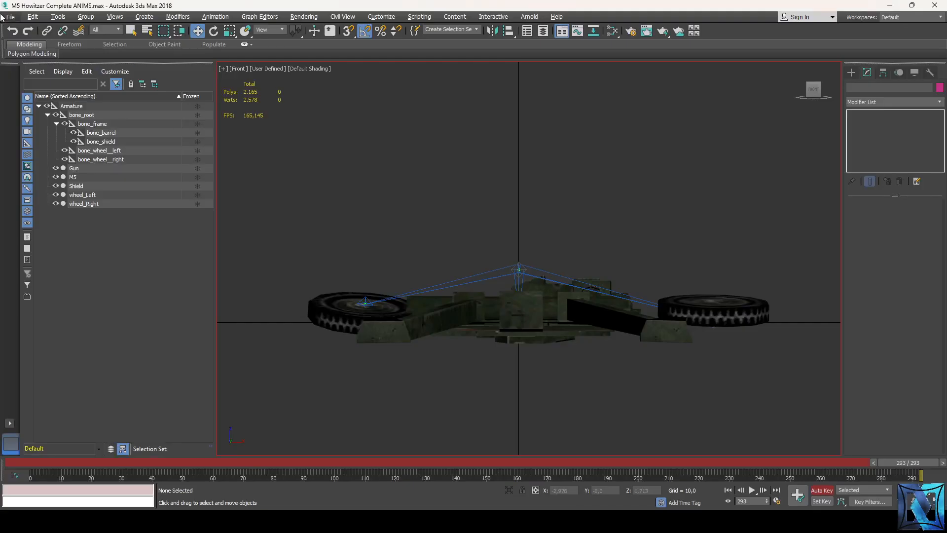
{"action": "left_click", "coordinate": [10, 16]}
{"action": "left_click", "coordinate": [25, 104]}
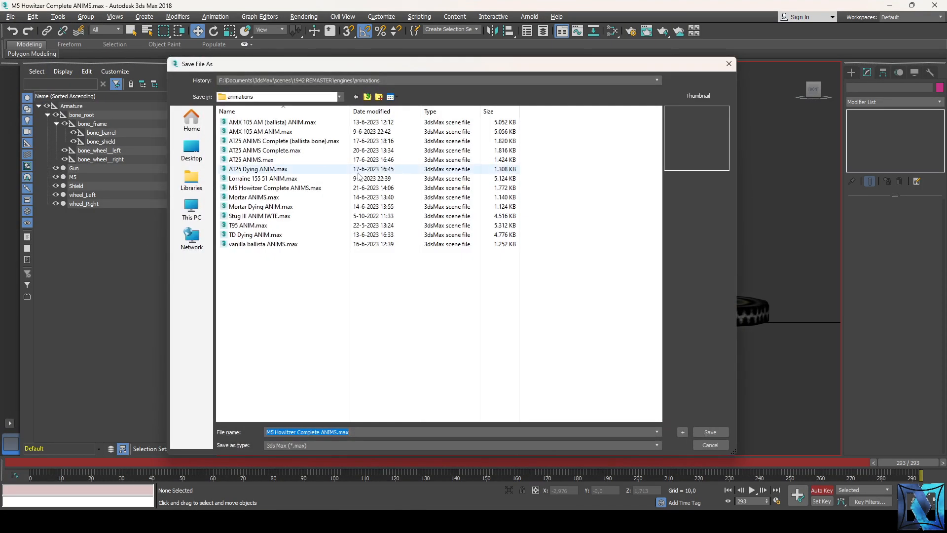
{"action": "left_click", "coordinate": [356, 432]}
{"action": "key", "text": "BackSpace"}
{"action": "key", "text": "BackSpace"}
{"action": "key", "text": "BackSpace"}
{"action": "key", "text": "BackSpace"}
{"action": "key", "text": "BackSpace"}
{"action": "key", "text": "BackSpace"}
{"action": "key", "text": "BackSpace"}
{"action": "key", "text": "BackSpace"}
{"action": "key", "text": "BackSpace"}
{"action": "key", "text": "BackSpace"}
{"action": "key", "text": "BackSpace"}
{"action": "key", "text": "BackSpace"}
{"action": "key", "text": "BackSpace"}
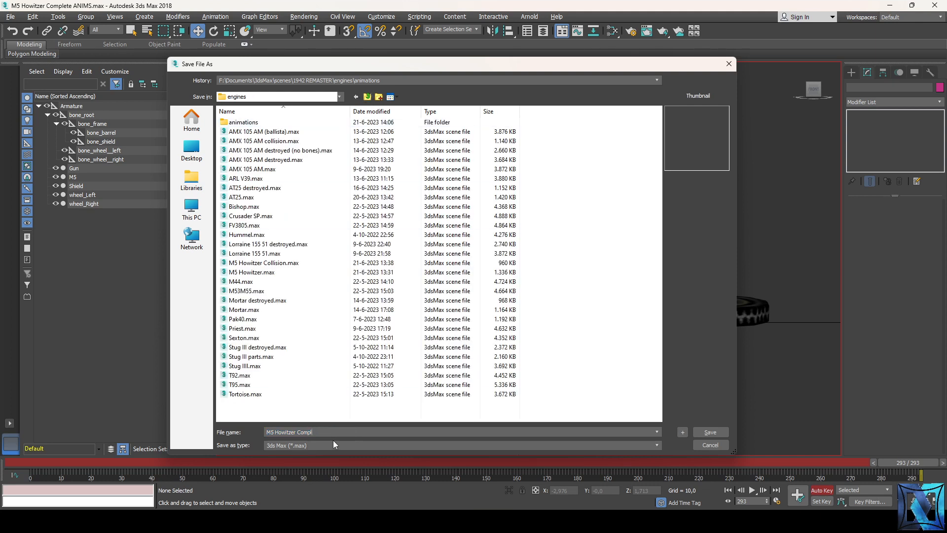
{"action": "key", "text": "BackSpace"}
{"action": "key", "text": "BackSpace"}
{"action": "key", "text": "BackSpace"}
{"action": "key", "text": "BackSpace"}
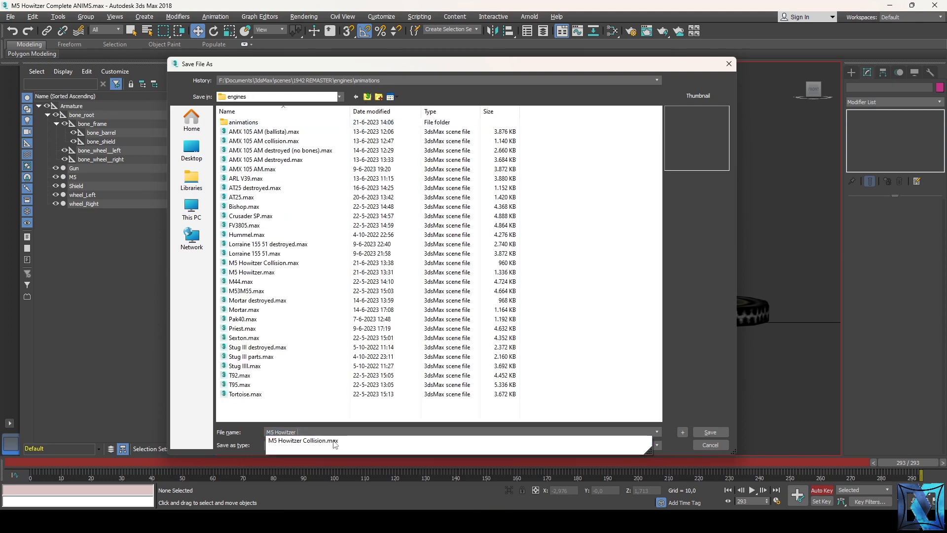
{"action": "type", "text": "destr"}
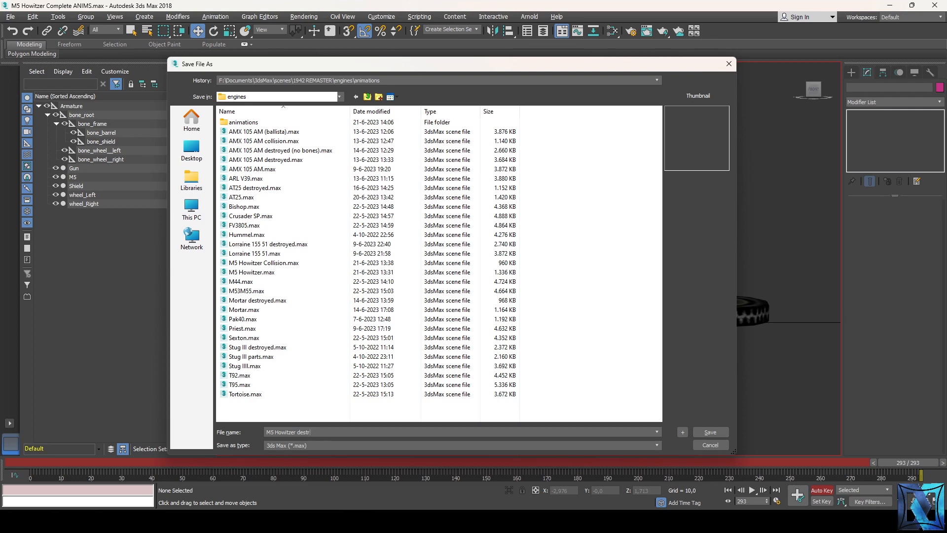
{"action": "type", "text": "oyed"}
{"action": "key", "text": "Return"}
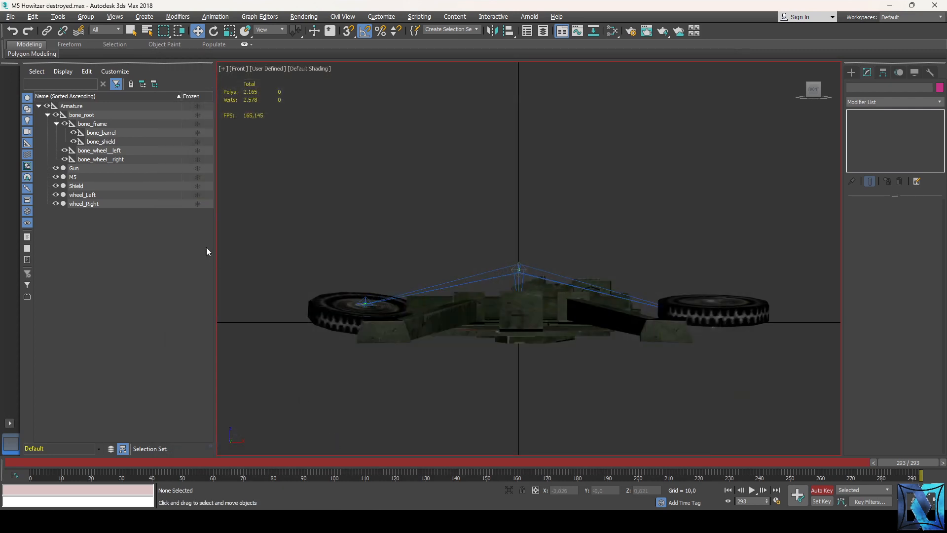
- Convert the Gun, M5, Shield, wheel_Left and wheel_Right meshes together to plain editable geometry
{"action": "left_click", "coordinate": [94, 169]}
{"action": "left_click", "coordinate": [102, 200], "text": "shift"}
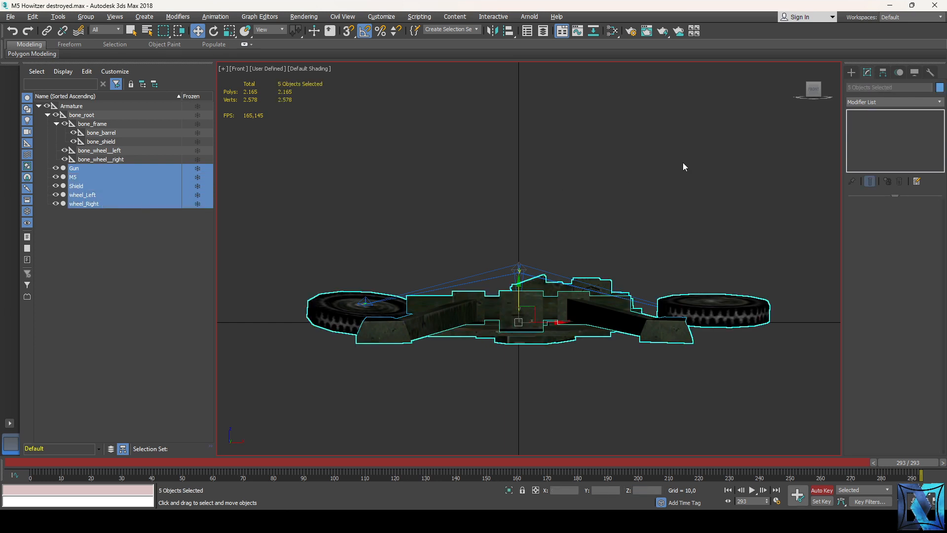
{"action": "left_click_drag", "start_coordinate": [814, 86], "coordinate": [789, 106]}
{"action": "right_click", "coordinate": [691, 158]}
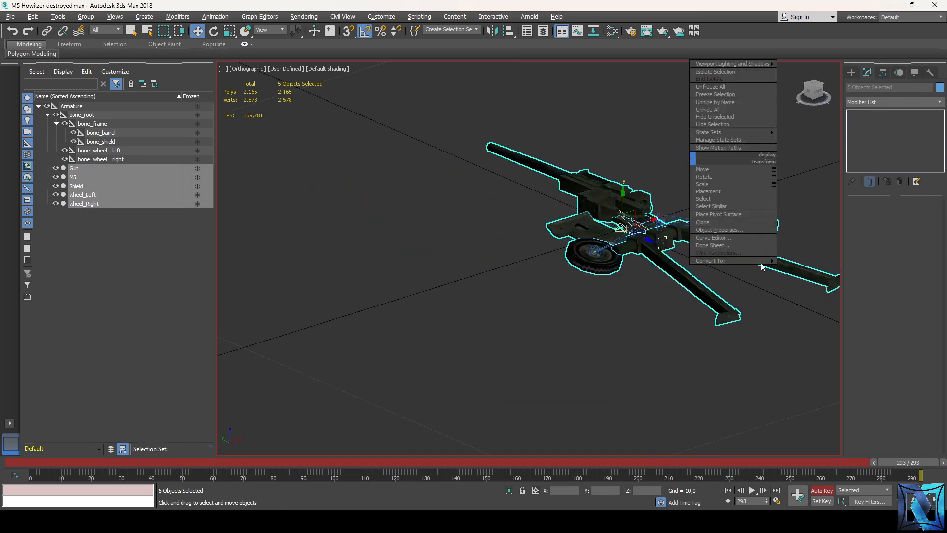
{"action": "mouse_move", "coordinate": [764, 261]}
{"action": "left_click", "coordinate": [814, 261]}
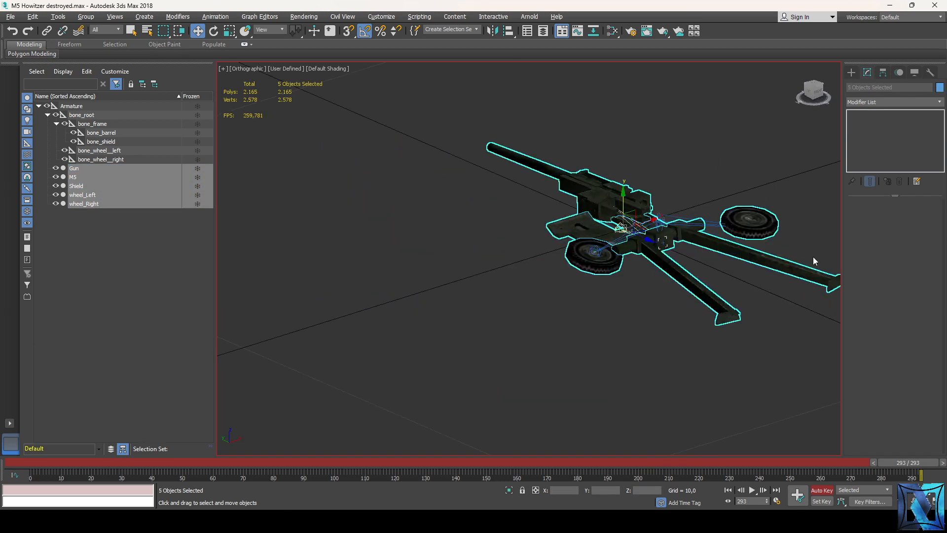
- Delete the Armature and all its bones, keeping only the five howitzer meshes
{"action": "double_click", "coordinate": [96, 107]}
{"action": "left_click", "coordinate": [90, 168], "text": "ctrl"}
{"action": "left_click", "coordinate": [88, 177], "text": "ctrl"}
{"action": "left_click", "coordinate": [89, 186], "text": "ctrl"}
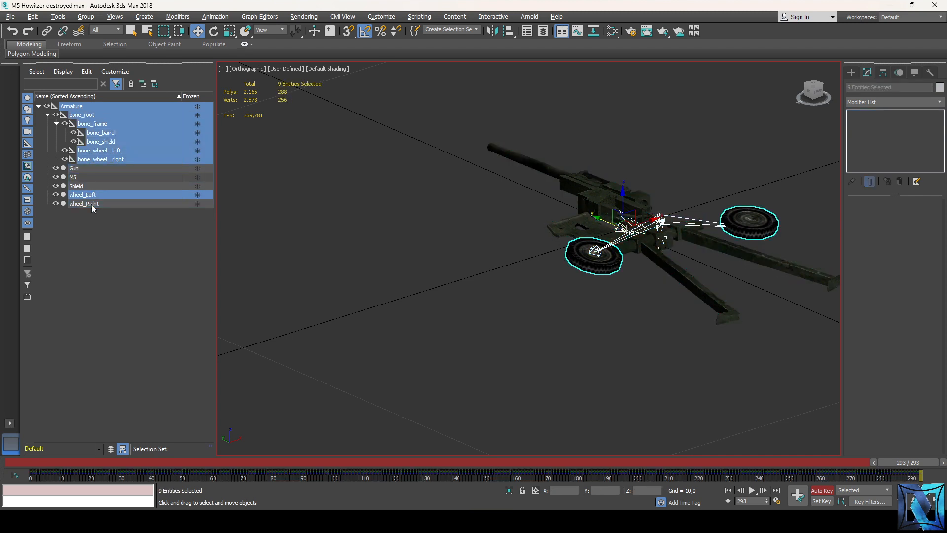
{"action": "left_click", "coordinate": [116, 197], "text": "ctrl"}
{"action": "left_click", "coordinate": [112, 203], "text": "ctrl"}
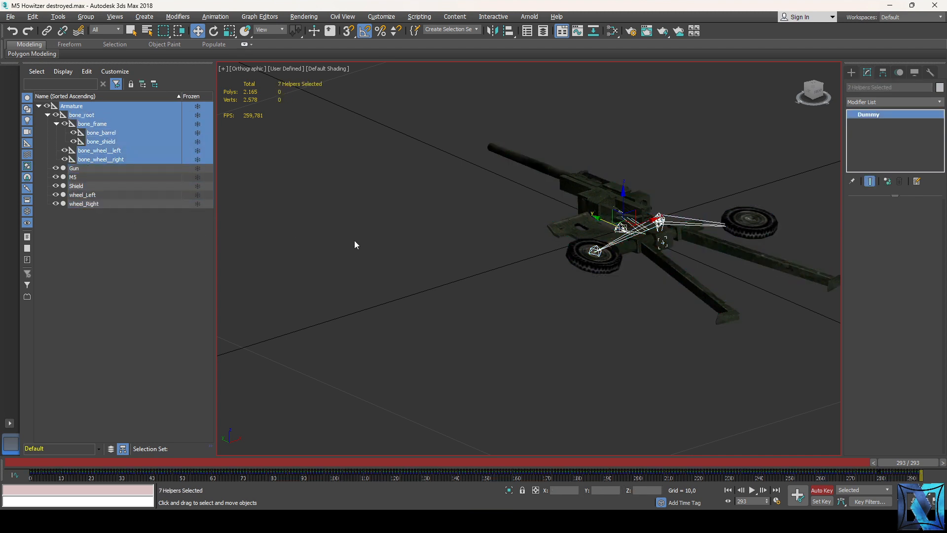
{"action": "key", "text": "Delete"}
{"action": "scroll", "coordinate": [550, 228], "scroll_direction": "up", "scroll_amount": 3}
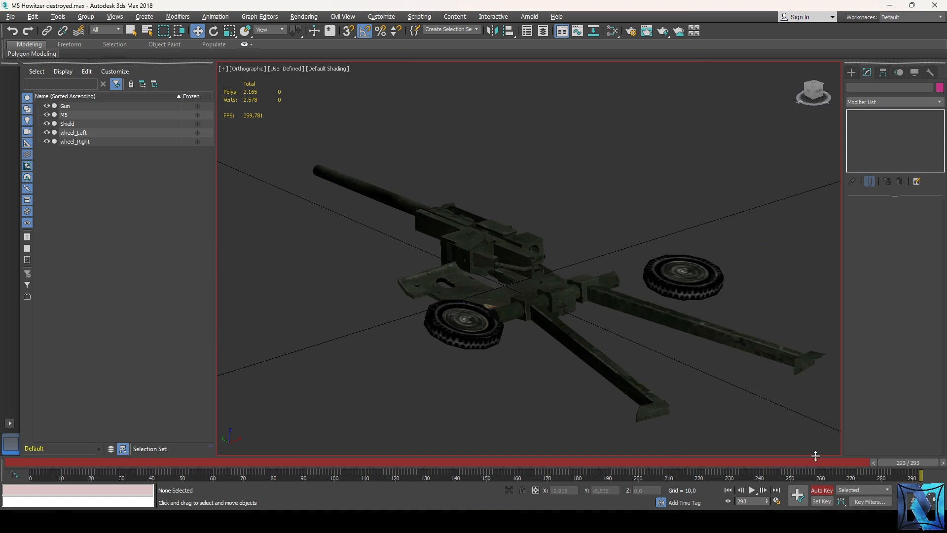
- Rewind the timeline to frame 0 and inspect the collapsed howitzer parts from another angle
{"action": "left_click_drag", "start_coordinate": [908, 462], "coordinate": [316, 462]}
{"action": "left_click_drag", "start_coordinate": [264, 413], "coordinate": [2, 428]}
{"action": "key", "text": "w"}
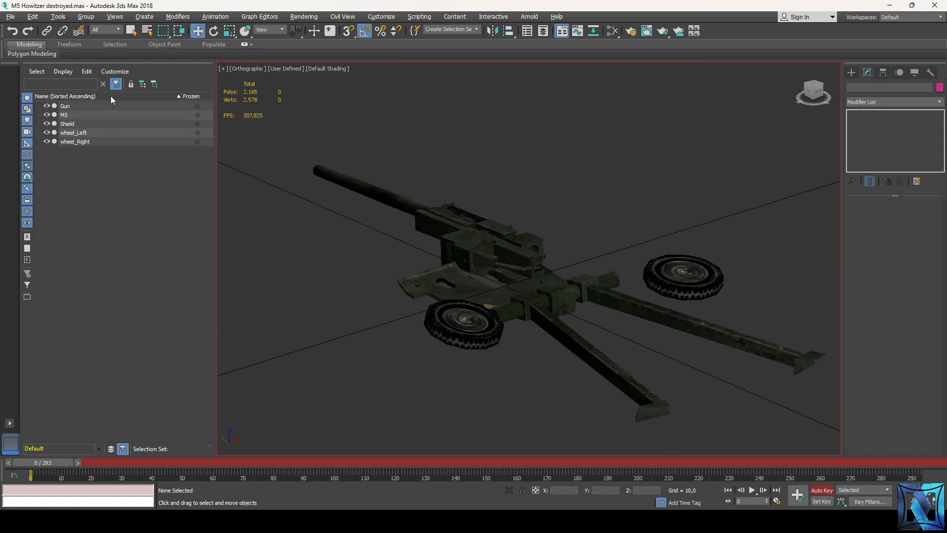
{"action": "left_click_drag", "start_coordinate": [815, 92], "coordinate": [662, 406]}
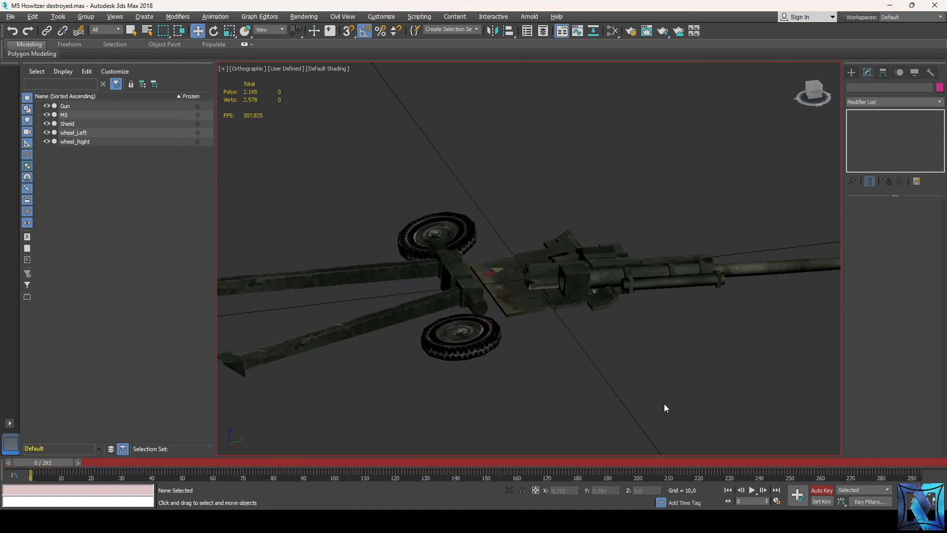
- Switch to File Explorer and go to the 1942 mod's data > models_engine > howitzer > textures folder
{"action": "left_click", "coordinate": [52, 489]}
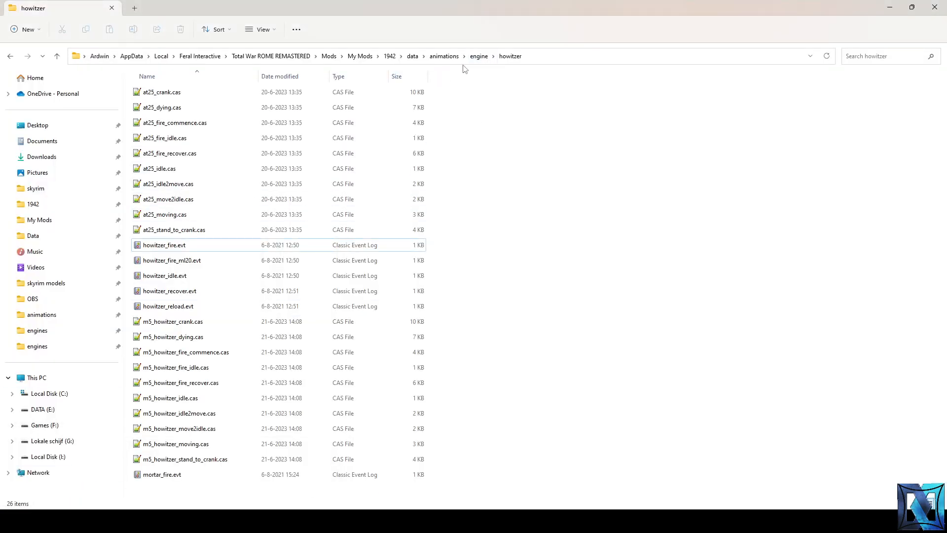
{"action": "left_click", "coordinate": [413, 56]}
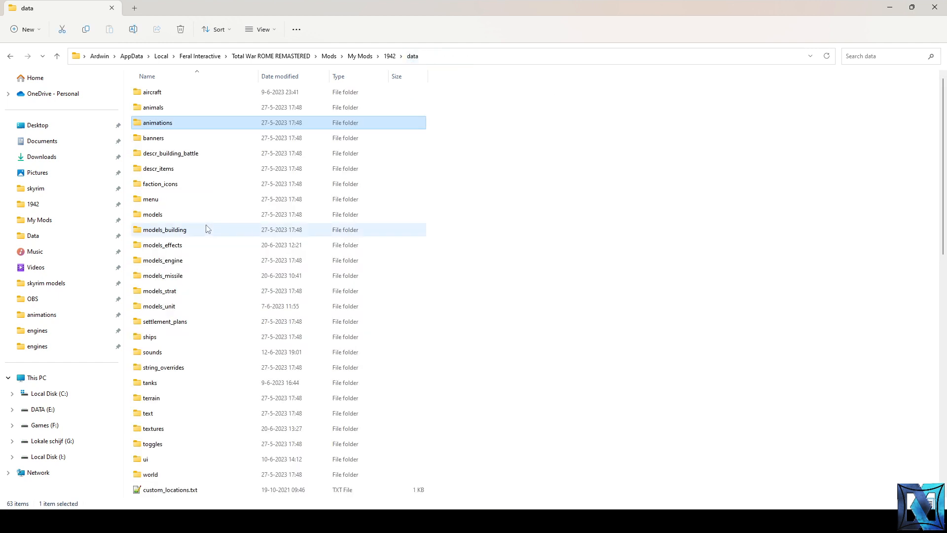
{"action": "double_click", "coordinate": [196, 259]}
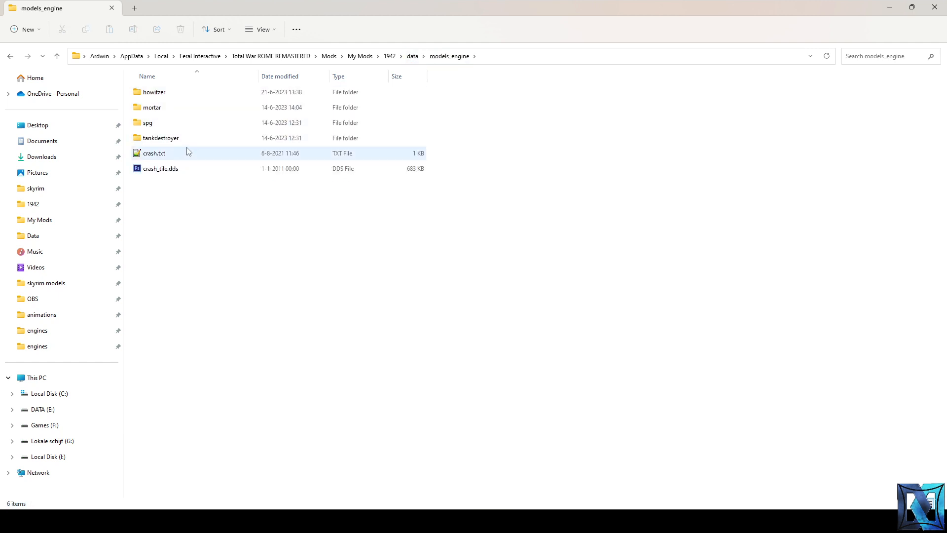
{"action": "double_click", "coordinate": [199, 96]}
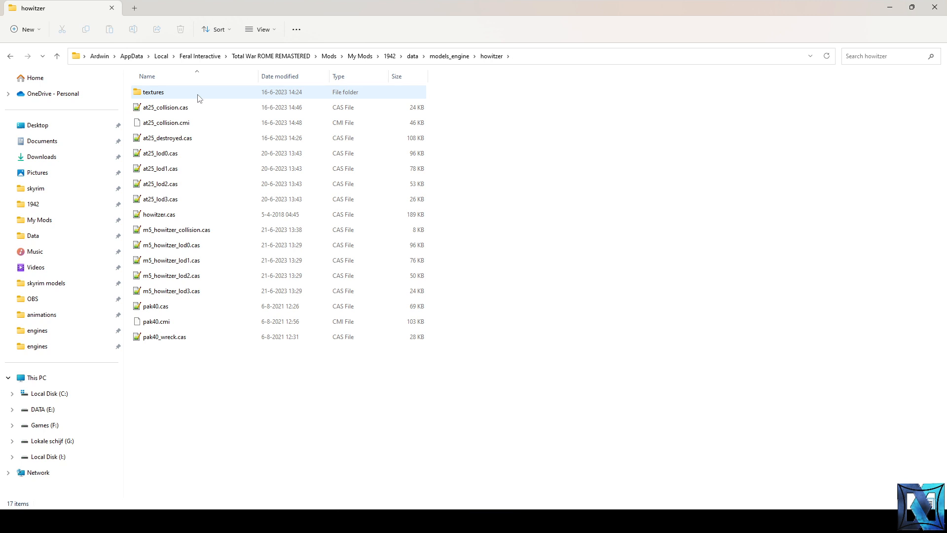
{"action": "double_click", "coordinate": [199, 97]}
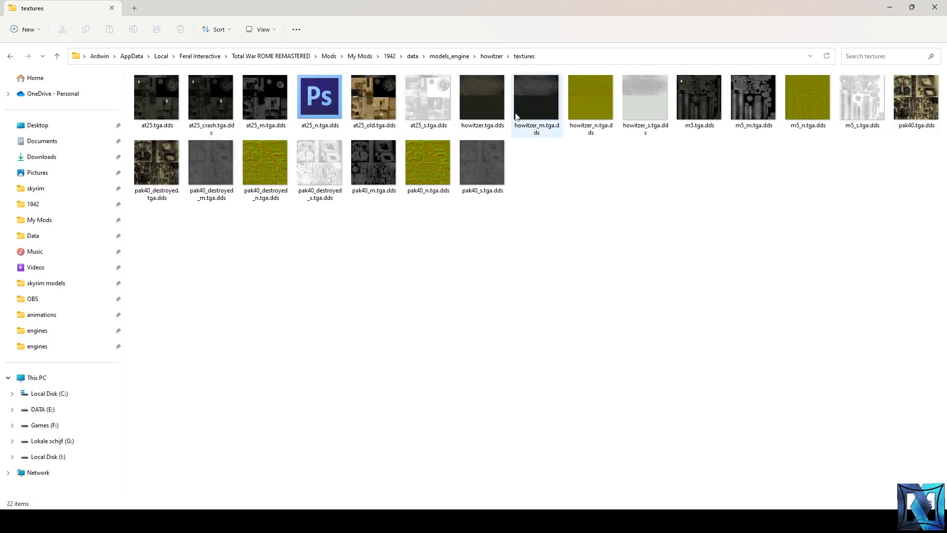
- Open the howitzer's m5.tga.dds and m5_n.tga.dds textures in Photoshop without loading mip-maps into separate layers
{"action": "left_click", "coordinate": [683, 110]}
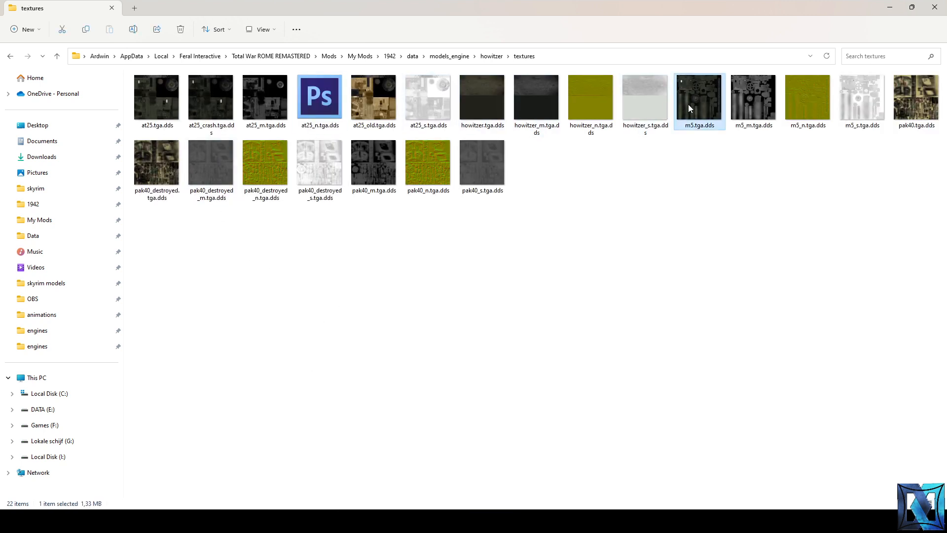
{"action": "left_click", "coordinate": [690, 171]}
{"action": "mouse_move", "coordinate": [700, 97]}
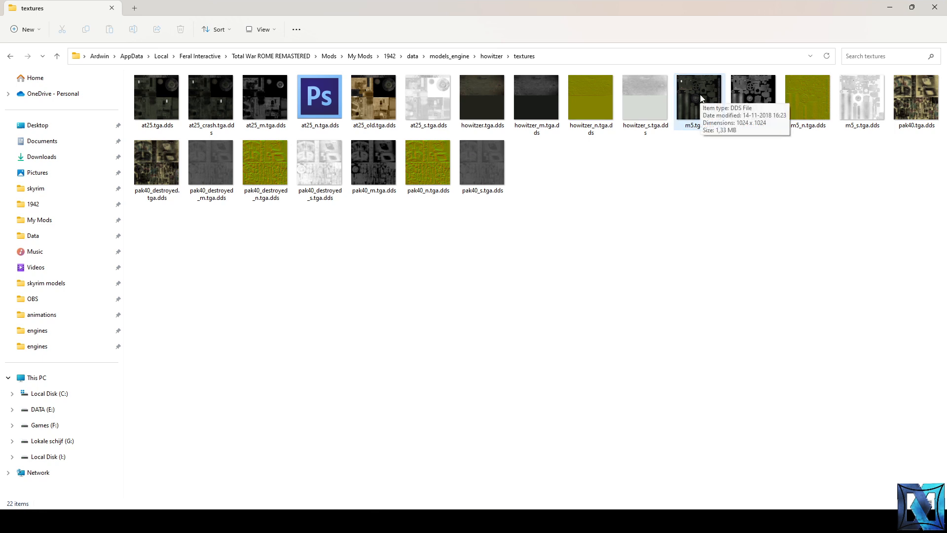
{"action": "double_click", "coordinate": [700, 97]}
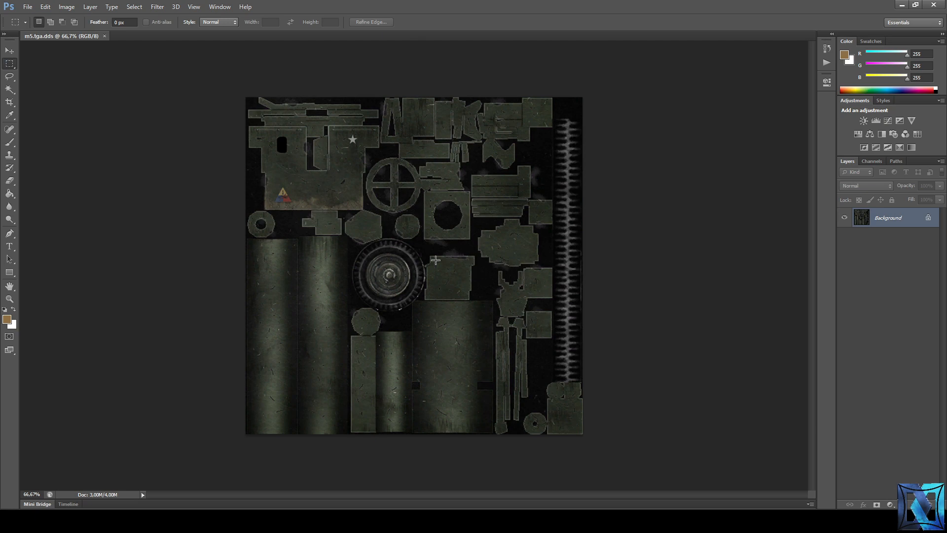
{"action": "key", "text": "alt+Tab"}
{"action": "double_click", "coordinate": [755, 97]}
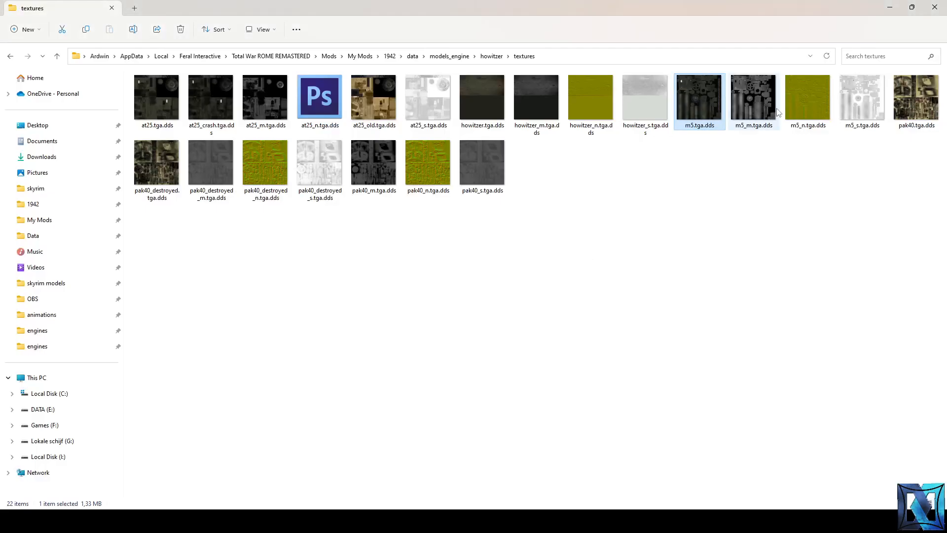
{"action": "left_click", "coordinate": [461, 217]}
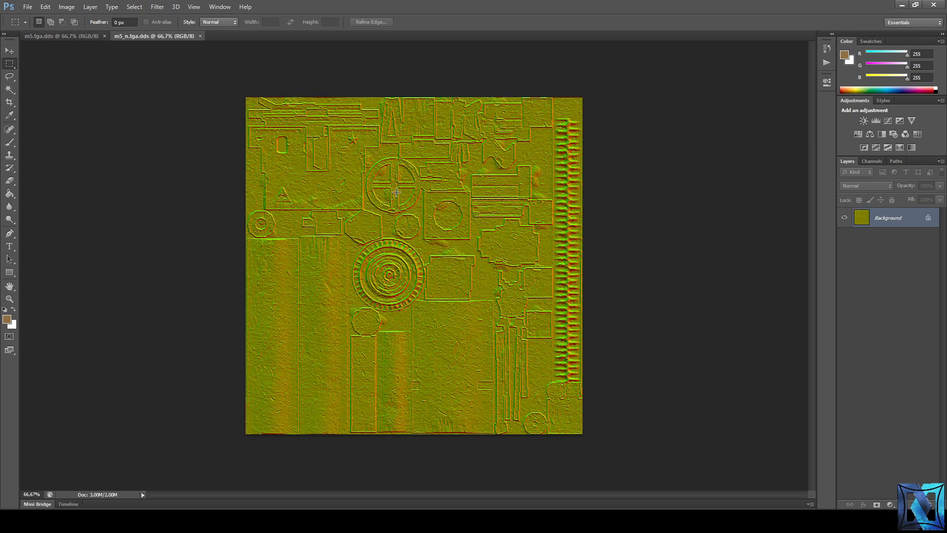
- Inspect the m5_n normal map's Red, Green and Blue channels one by one, inverting the Green channel and inverting it back
{"action": "left_click", "coordinate": [871, 161]}
{"action": "left_click", "coordinate": [881, 197]}
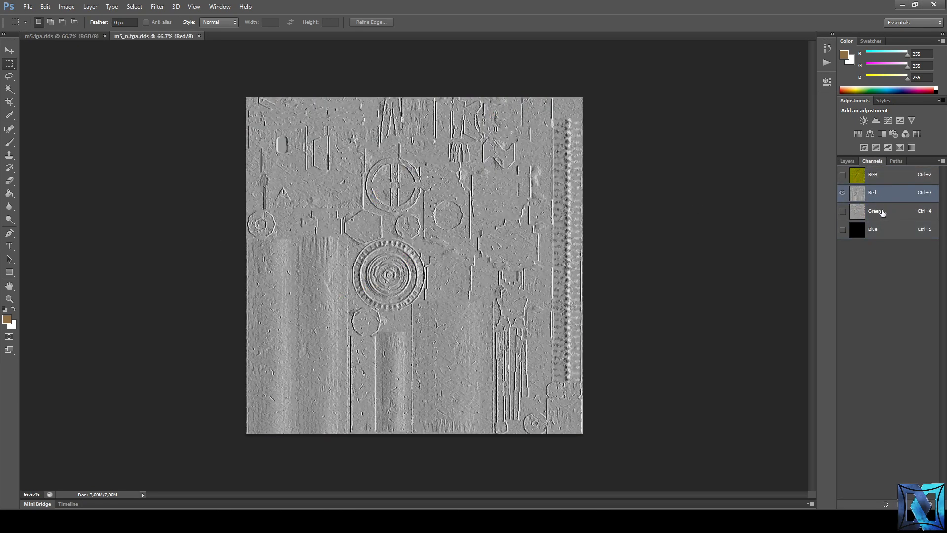
{"action": "left_click", "coordinate": [881, 212]}
{"action": "key", "text": "ctrl+i"}
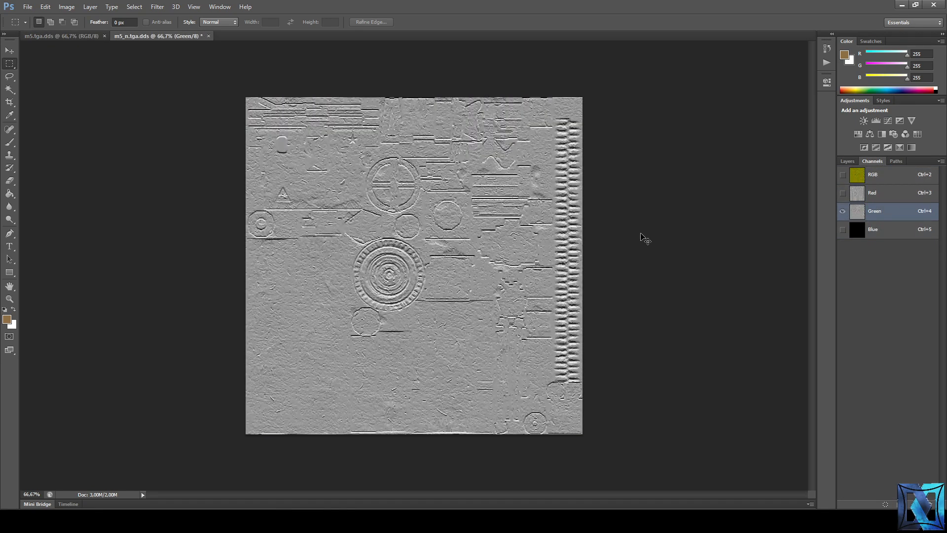
{"action": "key", "text": "ctrl+i"}
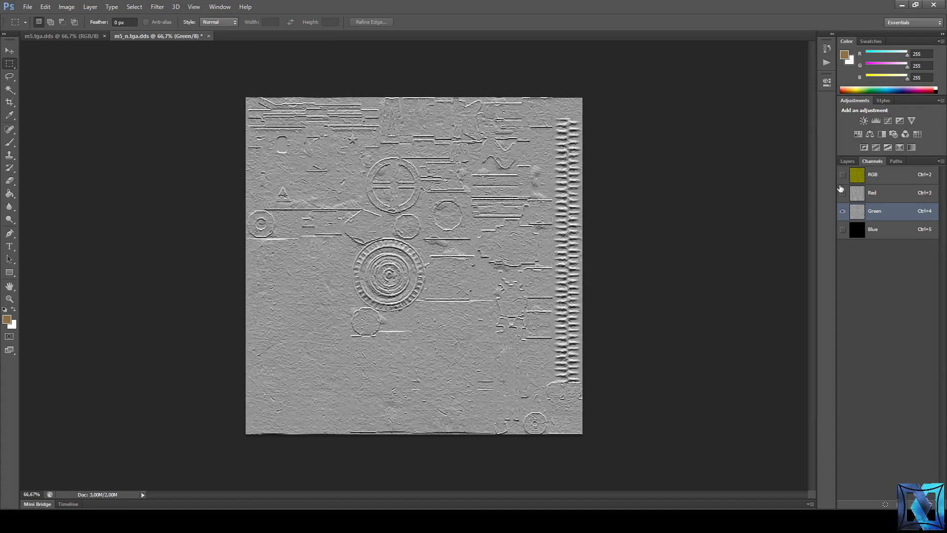
{"action": "left_click", "coordinate": [896, 174]}
{"action": "left_click", "coordinate": [887, 195]}
{"action": "left_click", "coordinate": [877, 229]}
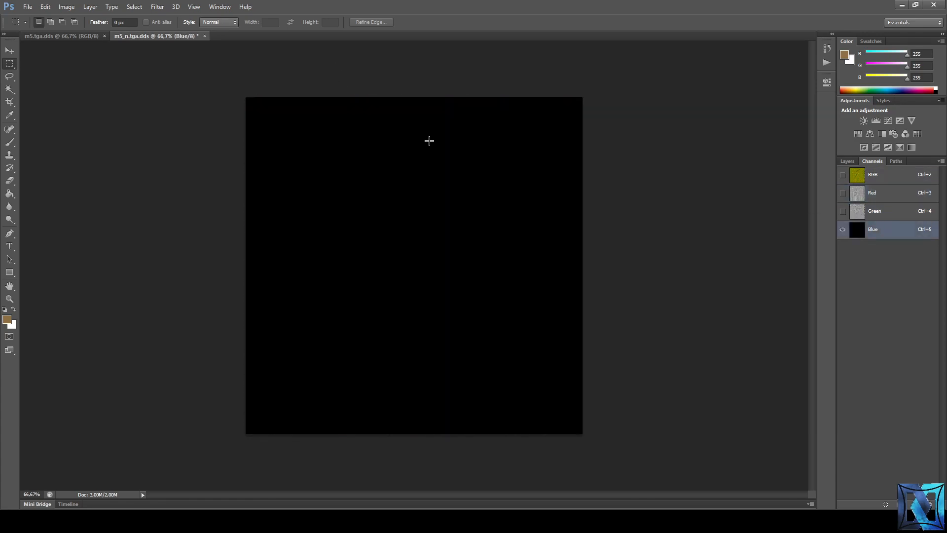
{"action": "left_click", "coordinate": [878, 182]}
- Save the normal map over m5_n.tga.dds in Intel Texture Works format, using the Normal Map preset with BC5 compression
{"action": "key", "text": "ctrl+shift+s"}
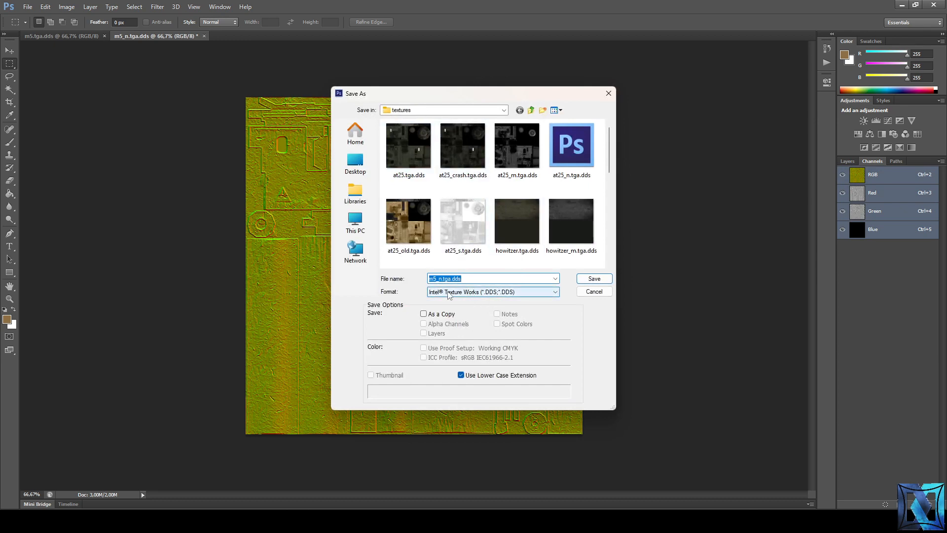
{"action": "left_click", "coordinate": [594, 278]}
{"action": "left_click", "coordinate": [475, 189]}
{"action": "left_click", "coordinate": [457, 119]}
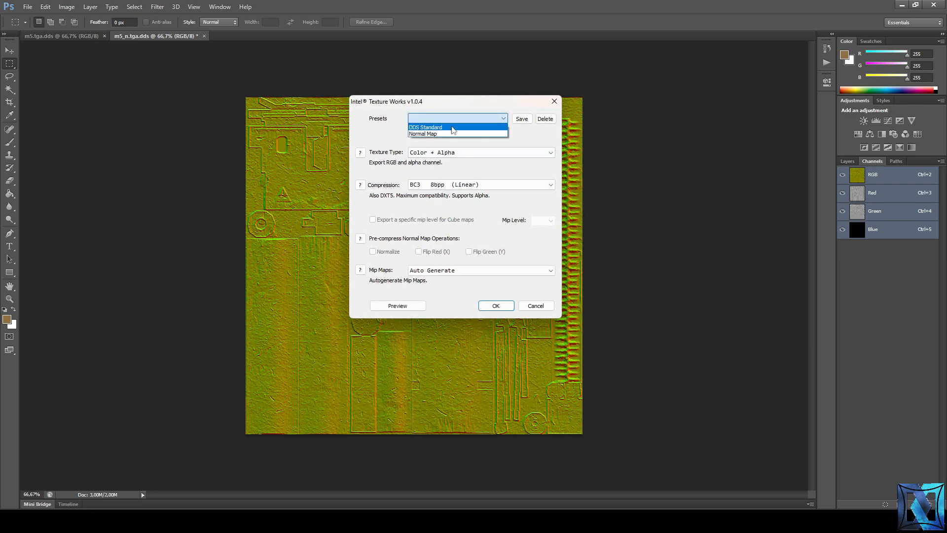
{"action": "left_click", "coordinate": [447, 135]}
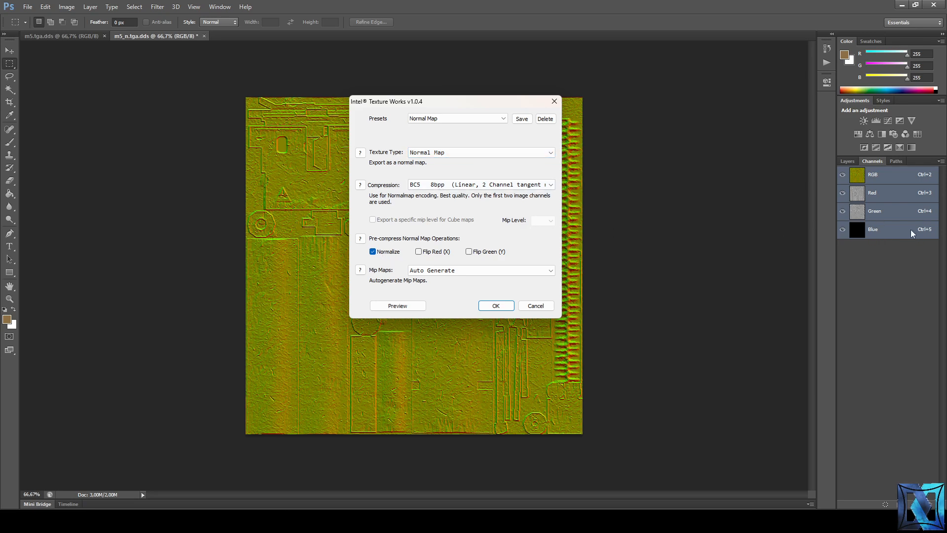
{"action": "left_click", "coordinate": [495, 305]}
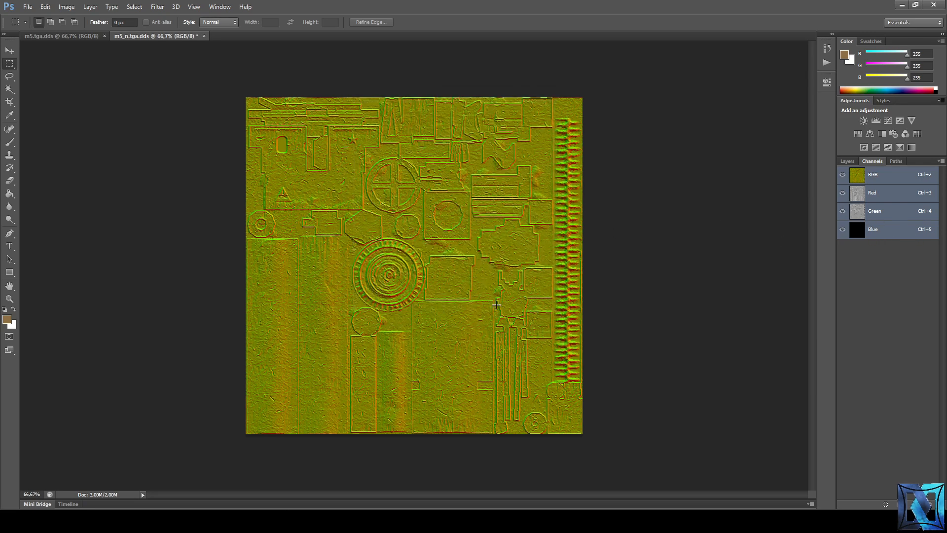
- Open howitzer_n.tga.dds from the textures folder, resave it over itself as an Intel Texture Works DDS, and close it
{"action": "key", "text": "alt+Tab"}
{"action": "left_click", "coordinate": [862, 96]}
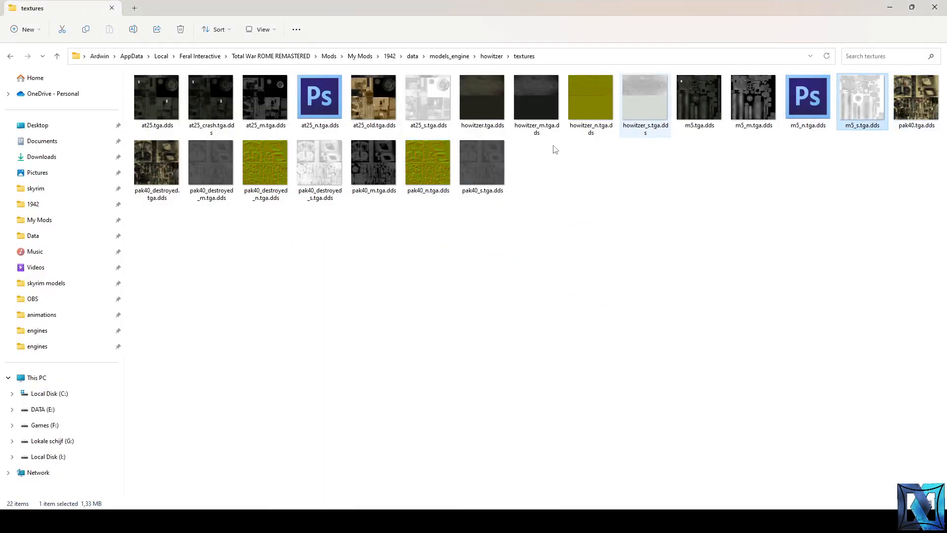
{"action": "double_click", "coordinate": [573, 93]}
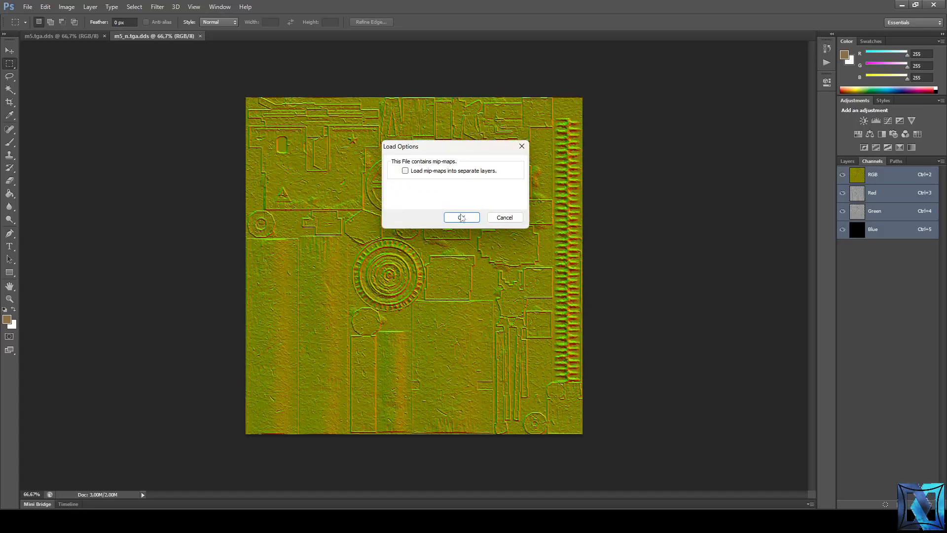
{"action": "left_click", "coordinate": [462, 218]}
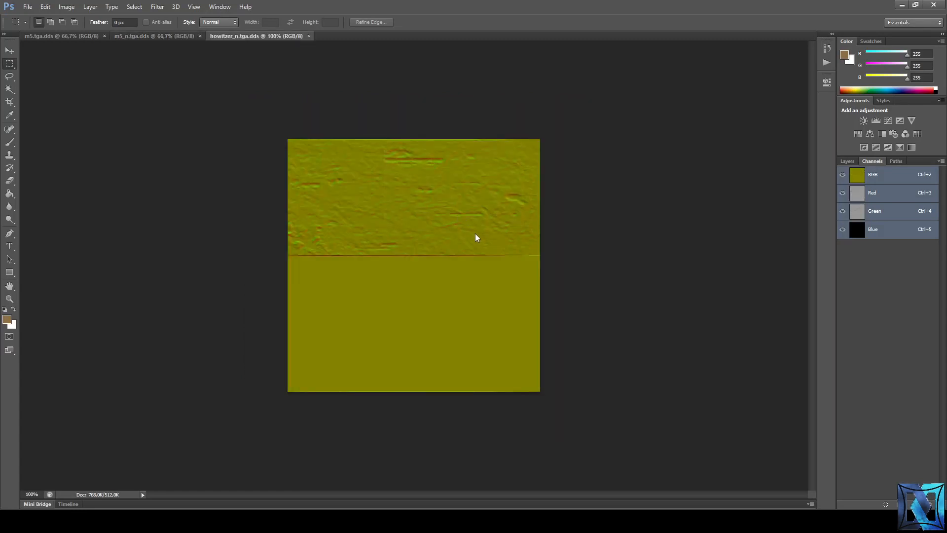
{"action": "key", "text": "ctrl+shift+s"}
{"action": "left_click", "coordinate": [596, 276]}
{"action": "left_click", "coordinate": [474, 193]}
{"action": "left_click", "coordinate": [491, 306]}
{"action": "left_click", "coordinate": [308, 36]}
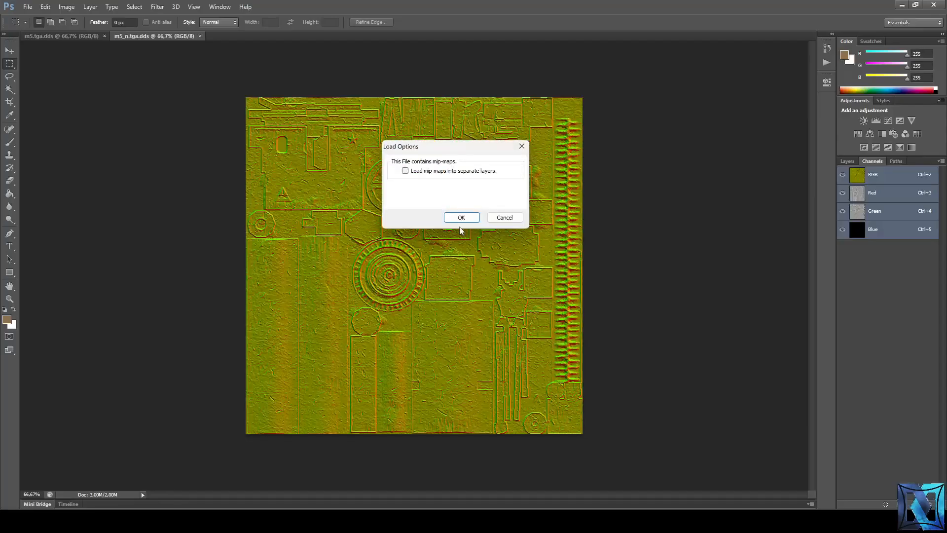
- Load pak40_n.tga.dds, resave it over itself as a BC5 normal map with auto-generated mip maps, and close it
{"action": "left_click", "coordinate": [460, 218]}
{"action": "key", "text": "ctrl+shift+s"}
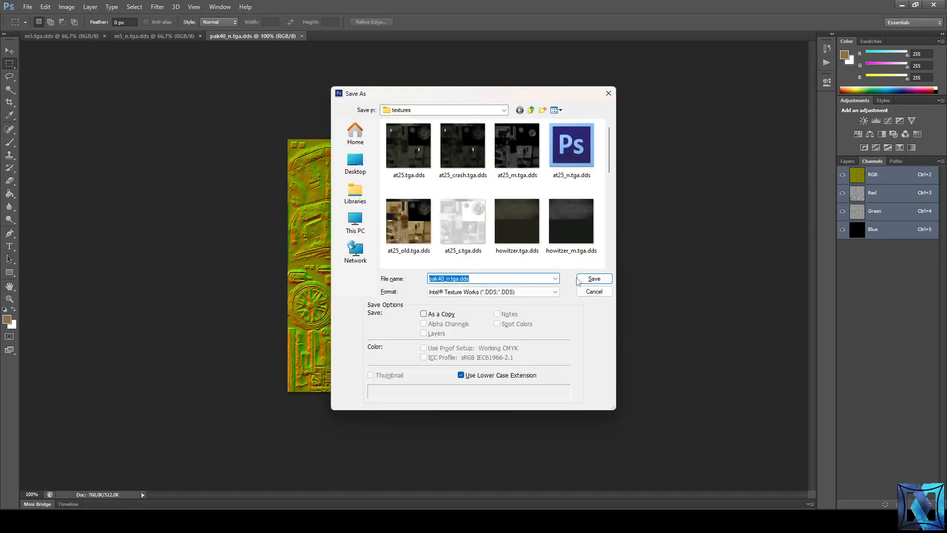
{"action": "left_click", "coordinate": [579, 279]}
{"action": "left_click", "coordinate": [468, 192]}
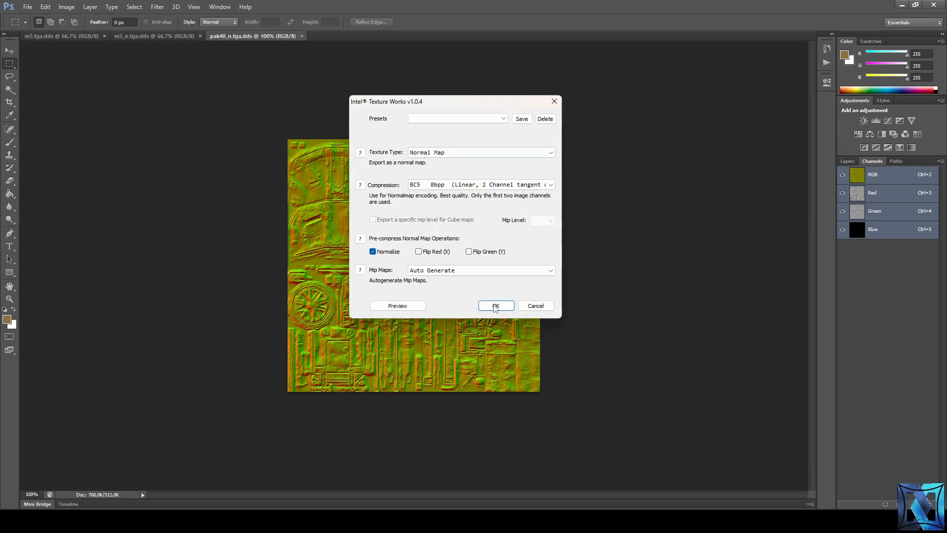
{"action": "left_click", "coordinate": [495, 307]}
{"action": "left_click", "coordinate": [302, 36]}
- Open pak40_destroyed_n.tga.dds, resave it over itself as a BC5 normal map, and close it
{"action": "key", "text": "alt+Tab"}
{"action": "double_click", "coordinate": [279, 172]}
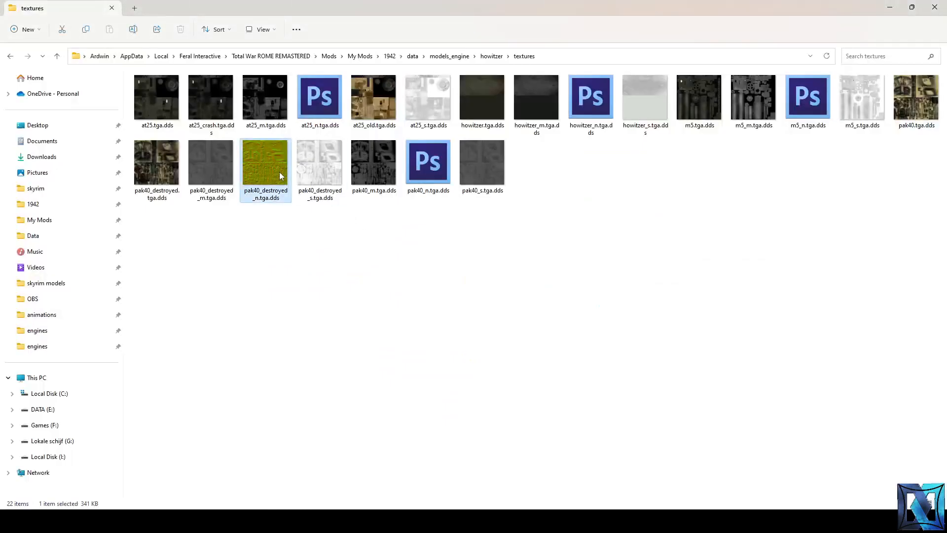
{"action": "left_click", "coordinate": [463, 218]}
{"action": "key", "text": "ctrl+shift+s"}
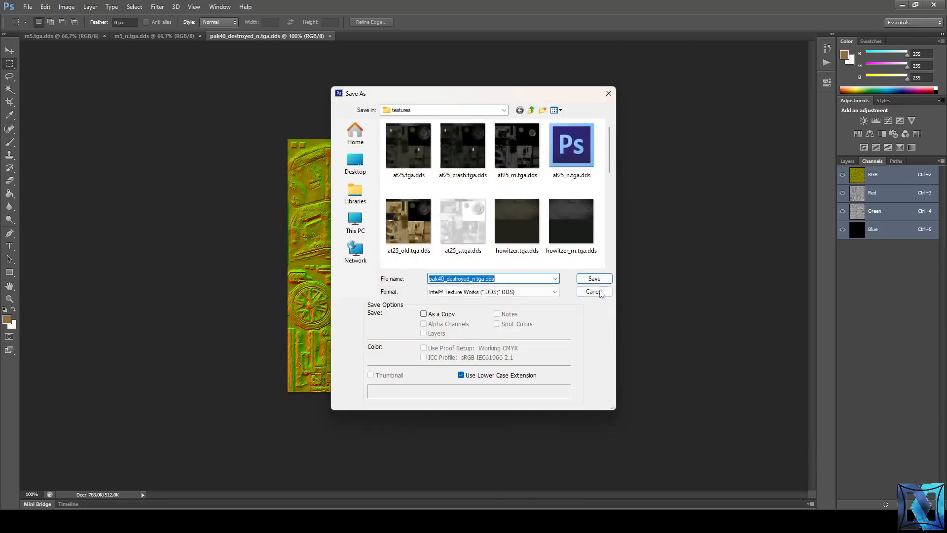
{"action": "left_click", "coordinate": [595, 279]}
{"action": "left_click", "coordinate": [474, 193]}
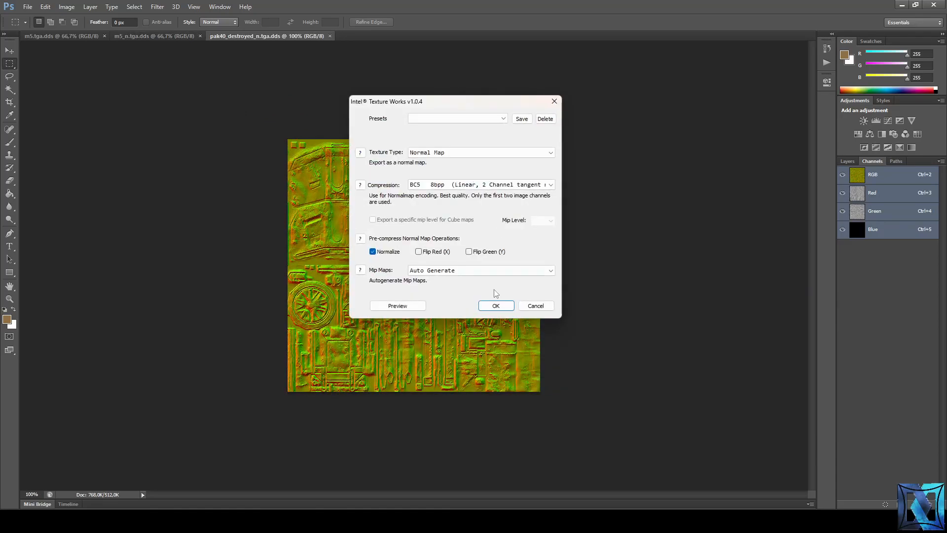
{"action": "left_click", "coordinate": [495, 307]}
{"action": "left_click", "coordinate": [329, 36]}
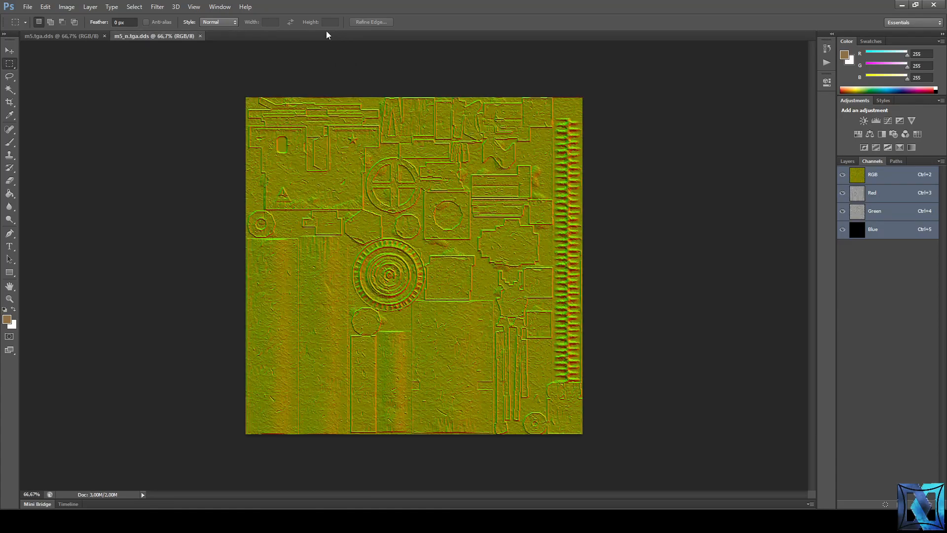
- Close the m5_n normal map and open m5_s.tga.dds to examine the shield's star marking and surface wear up close
{"action": "left_click", "coordinate": [201, 36]}
{"action": "key", "text": "alt+Tab"}
{"action": "double_click", "coordinate": [860, 101]}
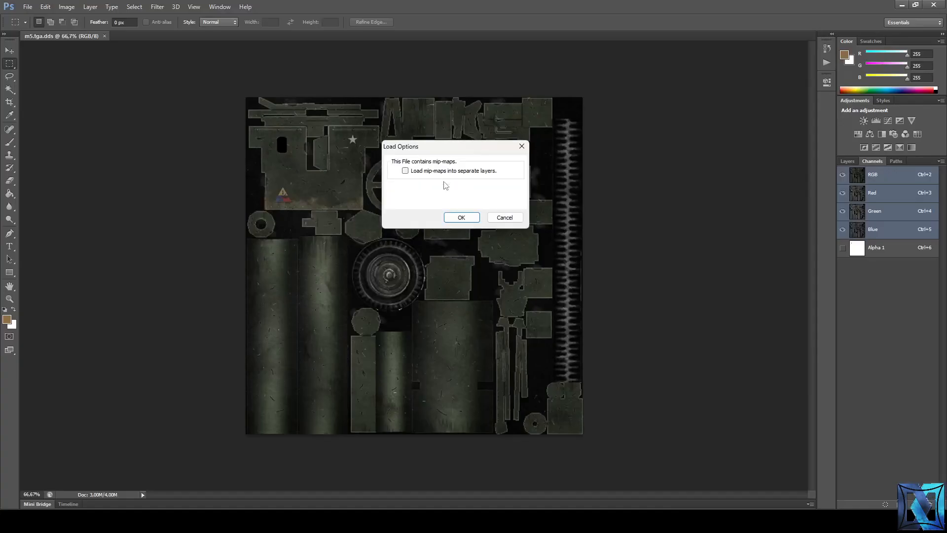
{"action": "left_click", "coordinate": [461, 217]}
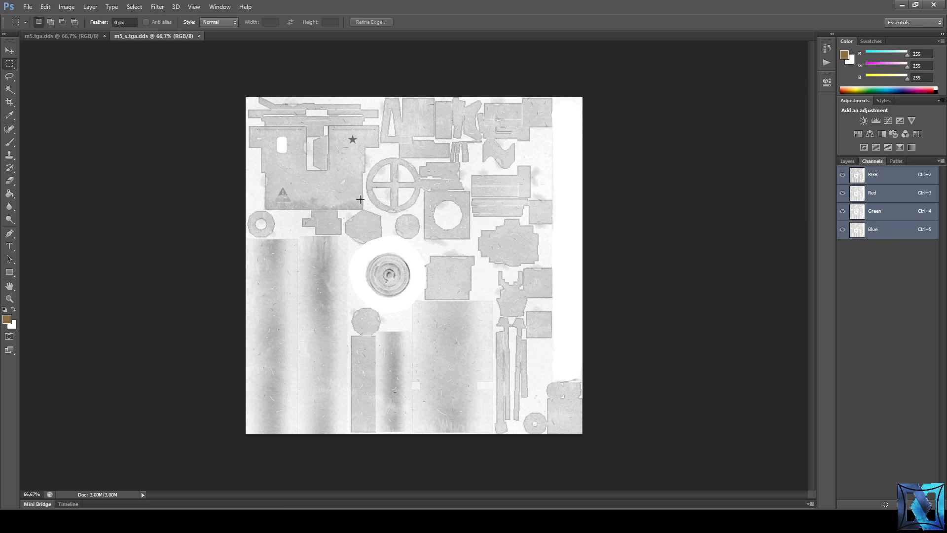
{"action": "scroll", "coordinate": [375, 149], "scroll_direction": "up", "scroll_amount": 3, "text": "alt"}
{"action": "scroll", "coordinate": [332, 156], "scroll_direction": "up", "scroll_amount": 3}
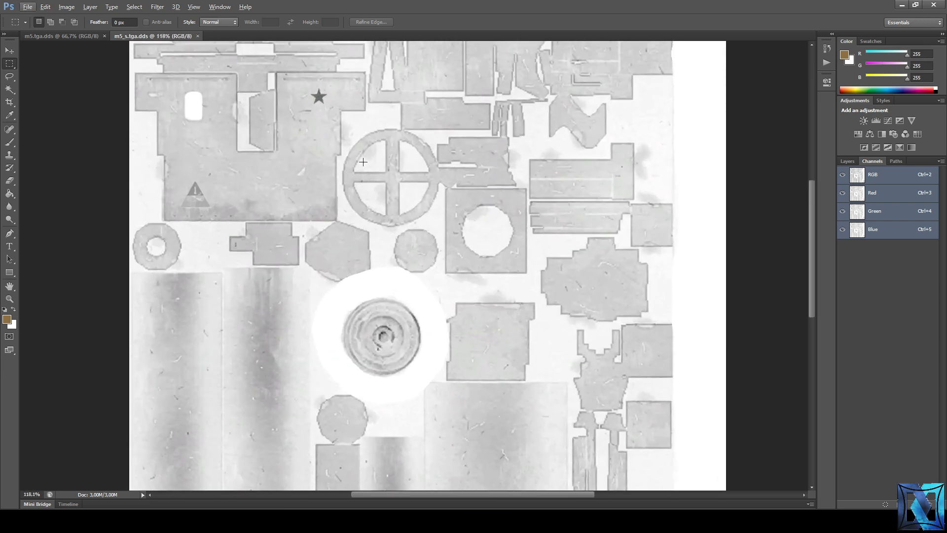
{"action": "scroll", "coordinate": [332, 156], "scroll_direction": "down", "scroll_amount": 3}
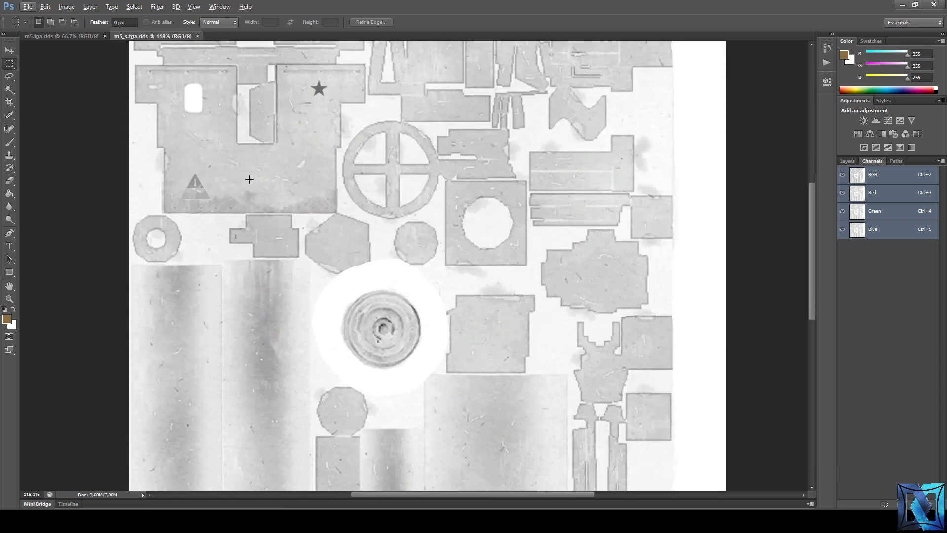
{"action": "scroll", "coordinate": [320, 143], "scroll_direction": "up", "scroll_amount": 2}
{"action": "scroll", "coordinate": [308, 137], "scroll_direction": "up", "scroll_amount": 6, "text": "alt"}
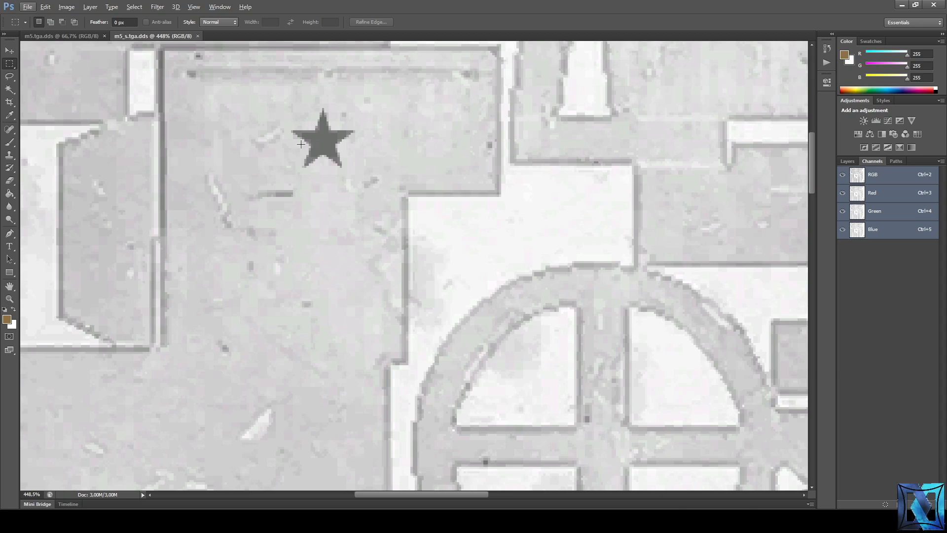
- Open m5_m.tga.dds from the textures folder in Photoshop without separate mip-map layers
{"action": "key", "text": "alt+Tab"}
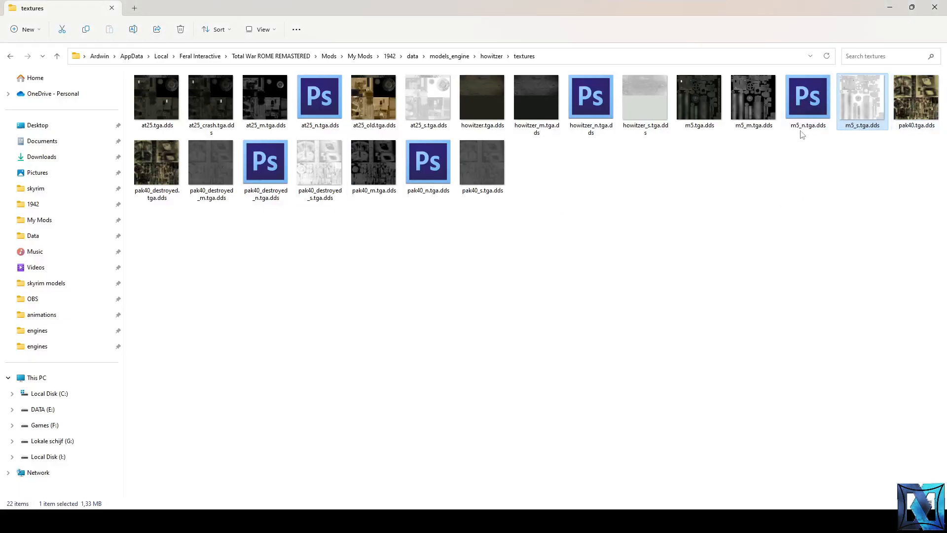
{"action": "double_click", "coordinate": [756, 99]}
{"action": "left_click", "coordinate": [458, 216]}
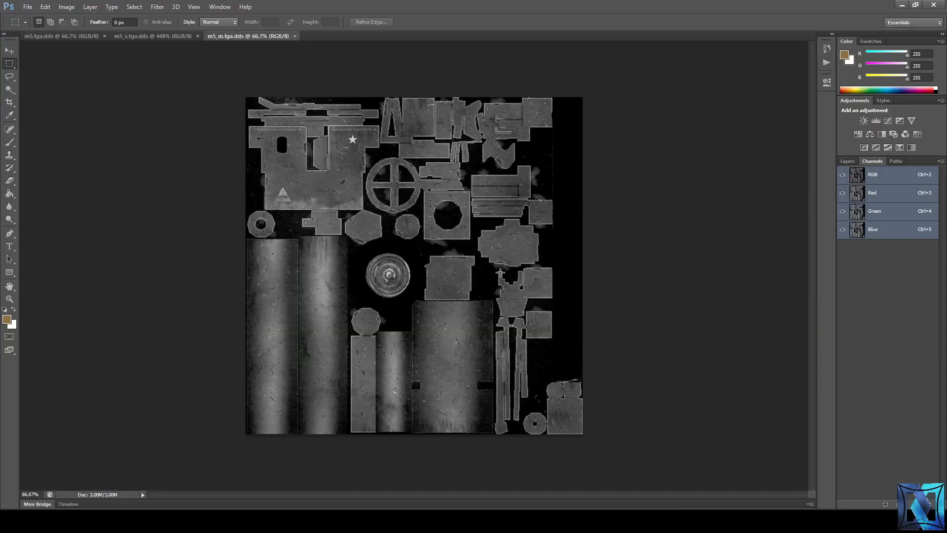
- Examine the wheel and star marking in the m5_m metal map and compare the wheel with the m5 colour texture
{"action": "scroll", "coordinate": [500, 272], "scroll_direction": "down", "scroll_amount": 2, "text": "alt"}
{"action": "scroll", "coordinate": [508, 264], "scroll_direction": "up", "scroll_amount": 4, "text": "alt"}
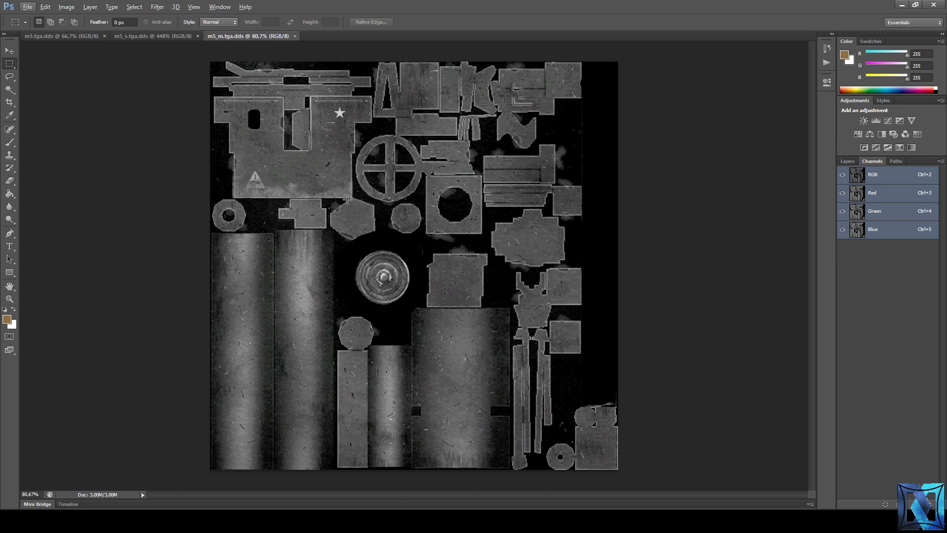
{"action": "scroll", "coordinate": [384, 282], "scroll_direction": "up", "scroll_amount": 4, "text": "alt"}
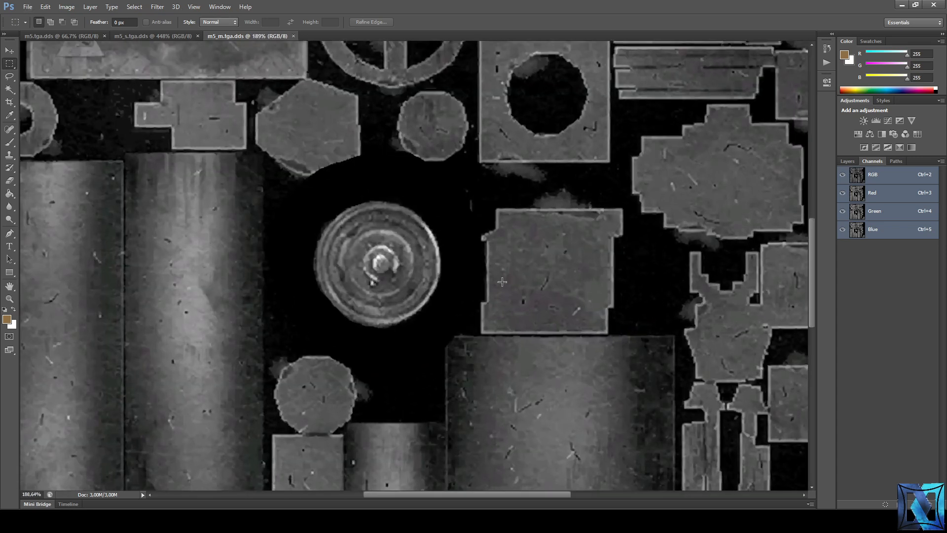
{"action": "left_click", "coordinate": [61, 36]}
{"action": "scroll", "coordinate": [351, 219], "scroll_direction": "up", "scroll_amount": 3, "text": "alt"}
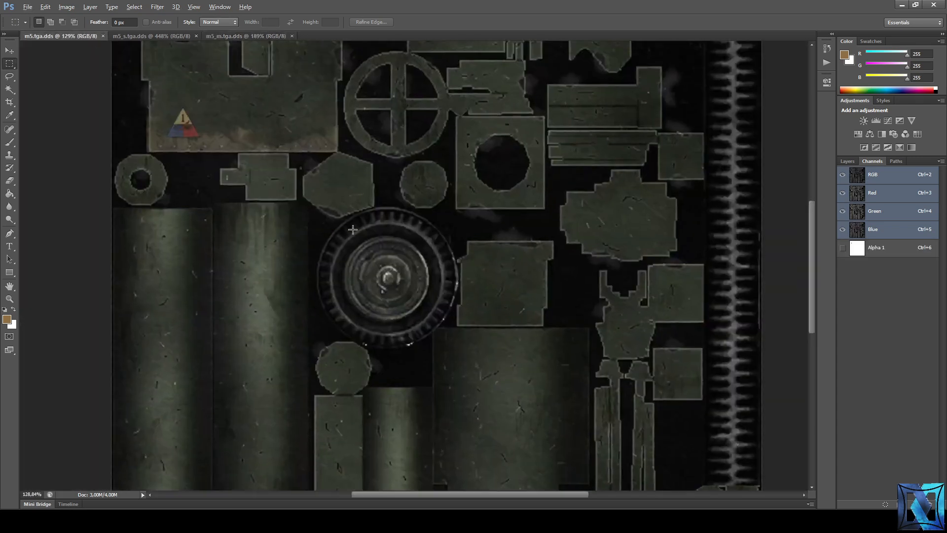
{"action": "left_click", "coordinate": [242, 35]}
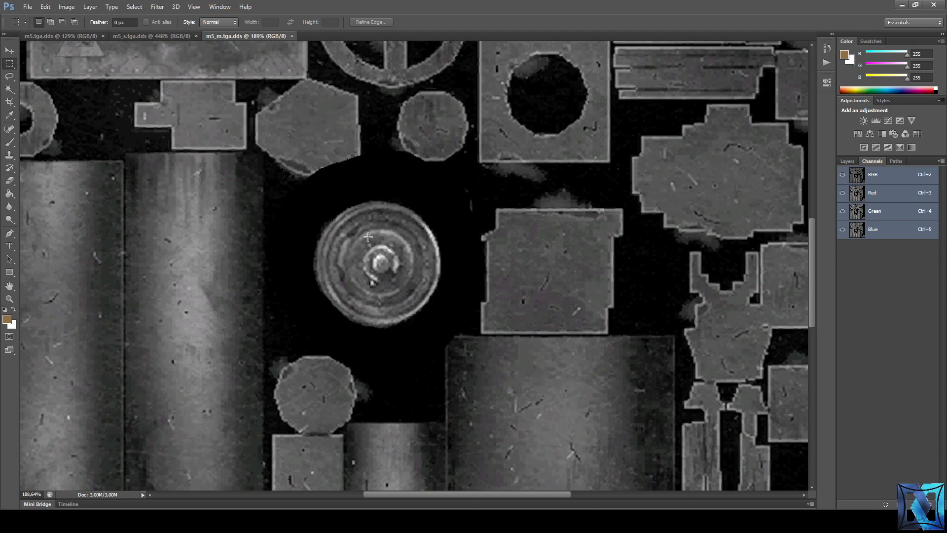
{"action": "scroll", "coordinate": [427, 288], "scroll_direction": "down", "scroll_amount": 5, "text": "alt"}
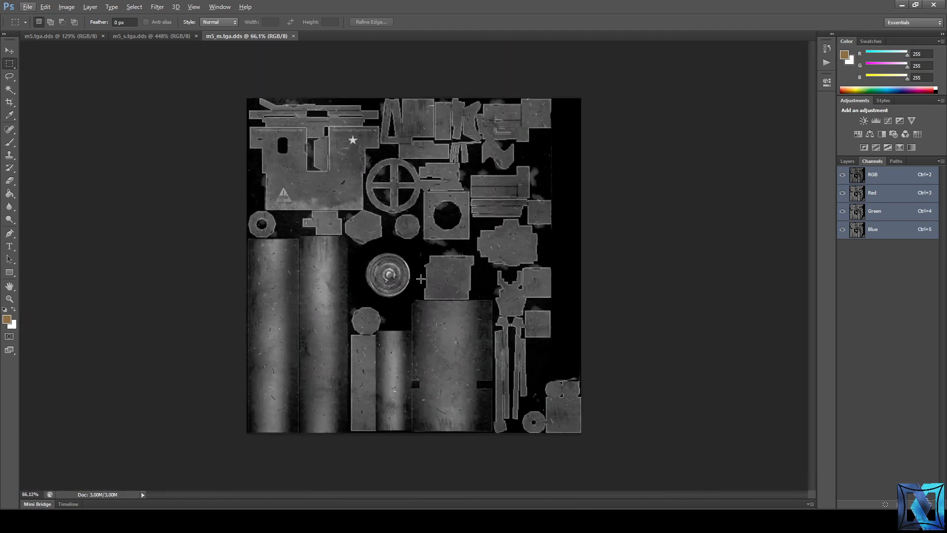
{"action": "scroll", "coordinate": [420, 279], "scroll_direction": "up", "scroll_amount": 1, "text": "alt"}
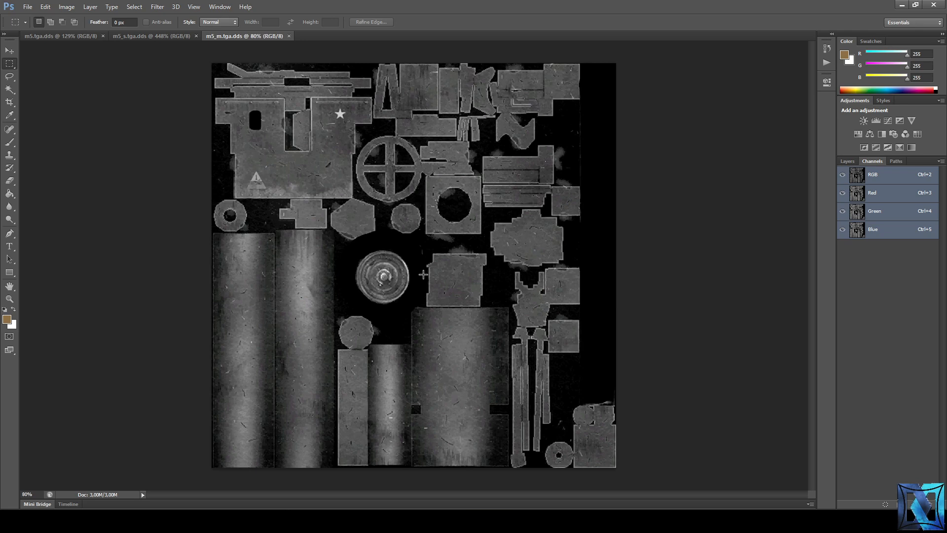
{"action": "scroll", "coordinate": [340, 110], "scroll_direction": "up", "scroll_amount": 10, "text": "alt"}
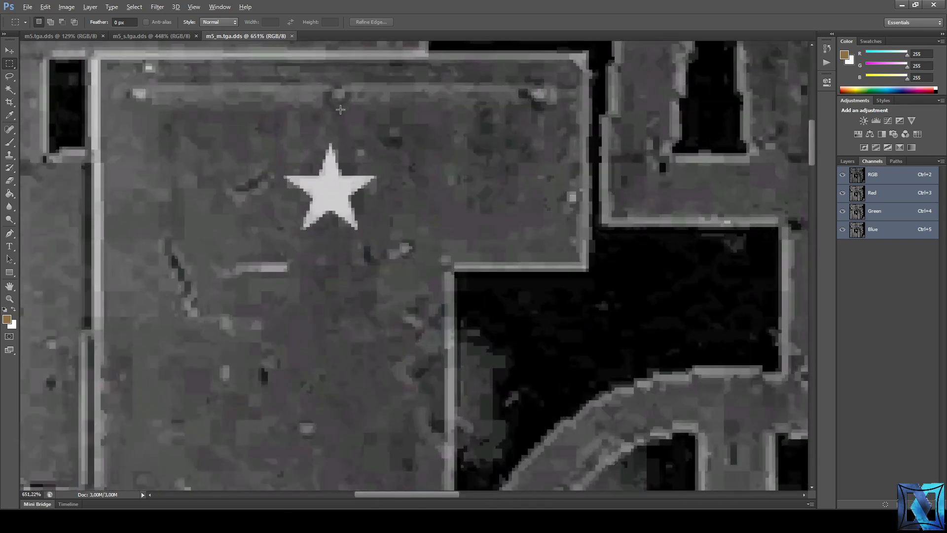
{"action": "key", "text": "alt"}
{"action": "scroll", "coordinate": [378, 183], "scroll_direction": "down", "scroll_amount": 8, "text": "alt"}
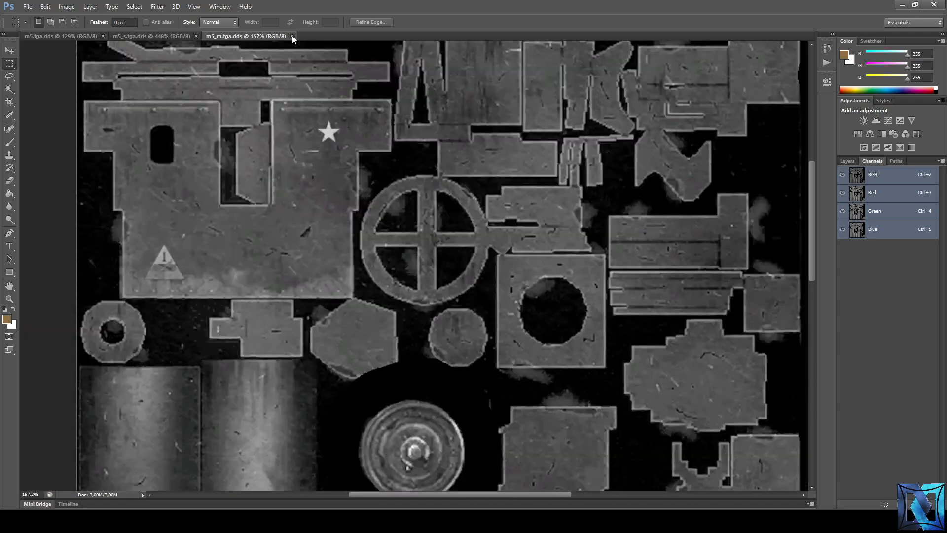
- Close the m5_s map, save m5.tga.dds as m5_crash.tga.dds using a saved export preset, and check the new texture's alpha channel
{"action": "key", "text": "alt+Tab"}
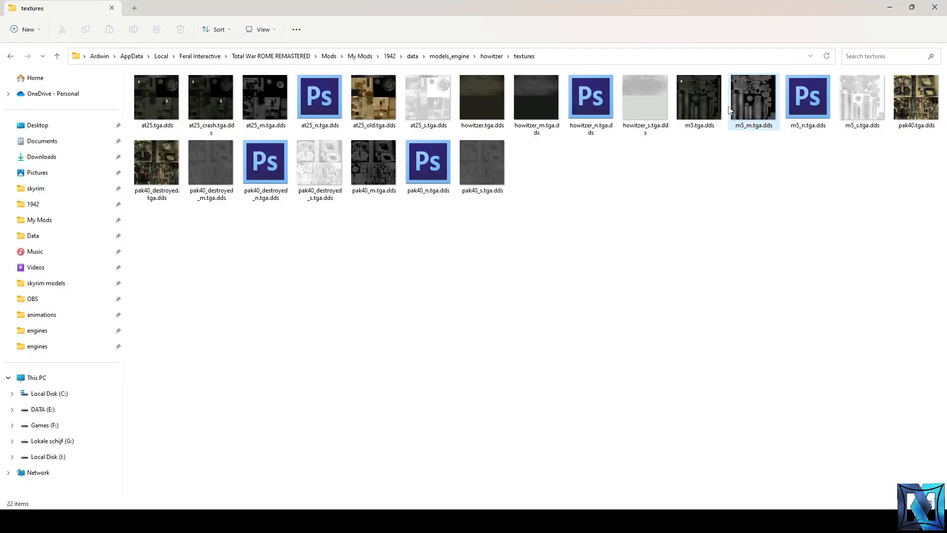
{"action": "double_click", "coordinate": [697, 93]}
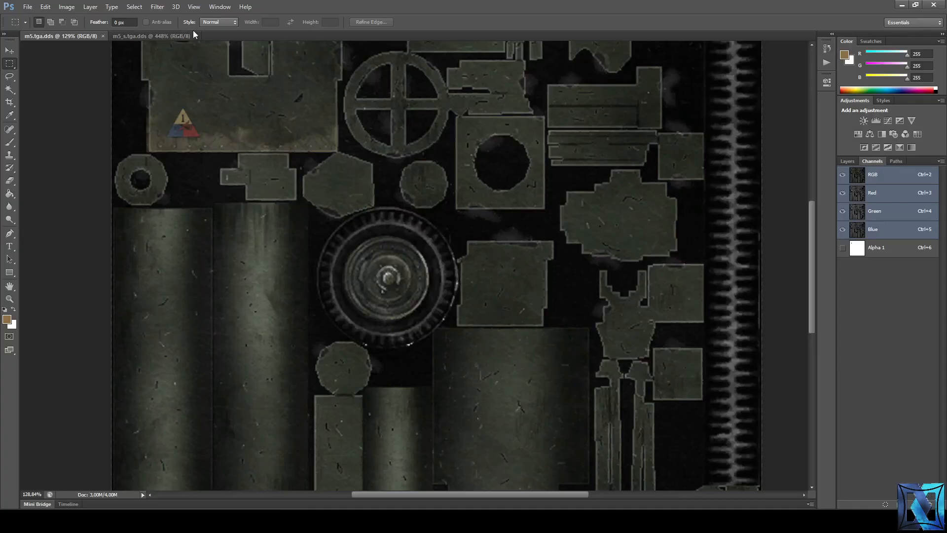
{"action": "left_click", "coordinate": [196, 35]}
{"action": "key", "text": "ctrl+shift+s"}
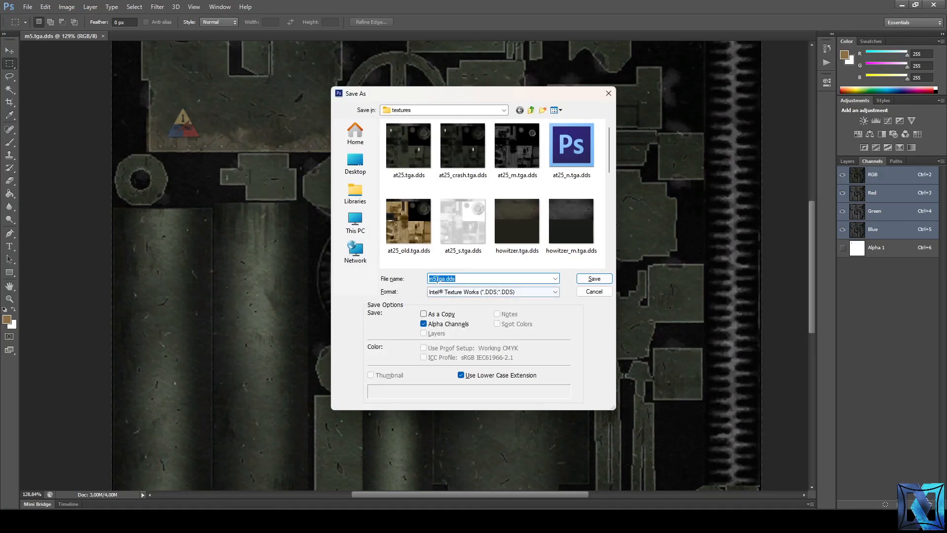
{"action": "left_click", "coordinate": [437, 279]}
{"action": "type", "text": "_crash"}
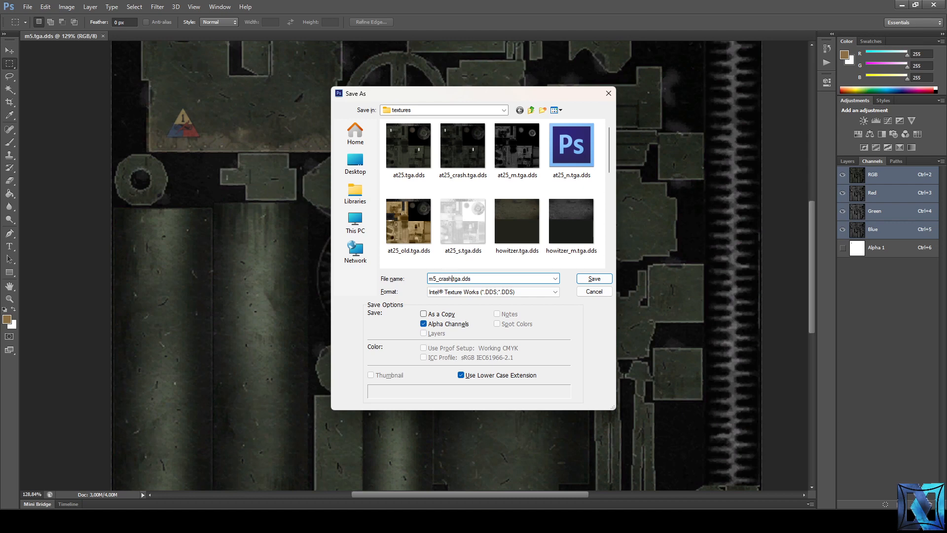
{"action": "key", "text": "Return"}
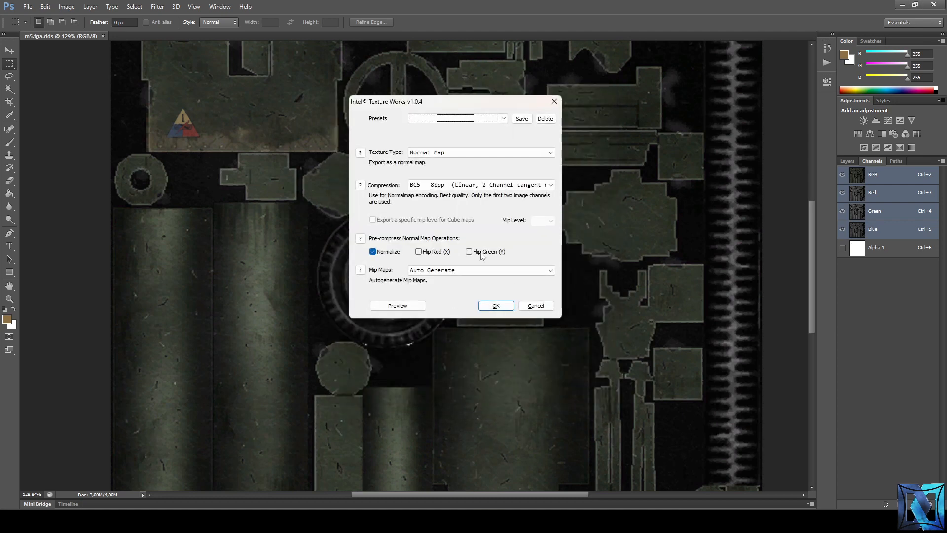
{"action": "left_click", "coordinate": [468, 119]}
{"action": "left_click", "coordinate": [458, 129]}
{"action": "left_click", "coordinate": [497, 305]}
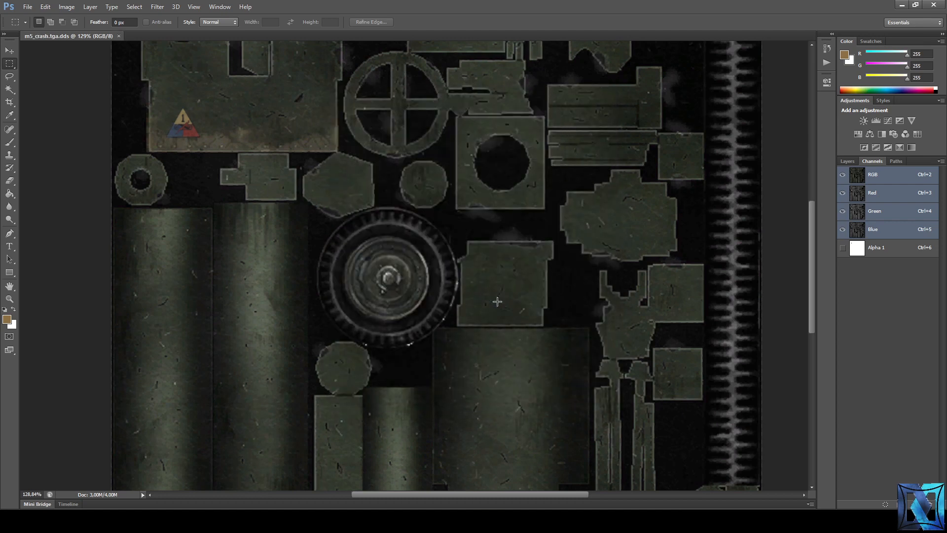
{"action": "left_click", "coordinate": [881, 248]}
{"action": "scroll", "coordinate": [799, 209], "scroll_direction": "down", "scroll_amount": 5, "text": "alt"}
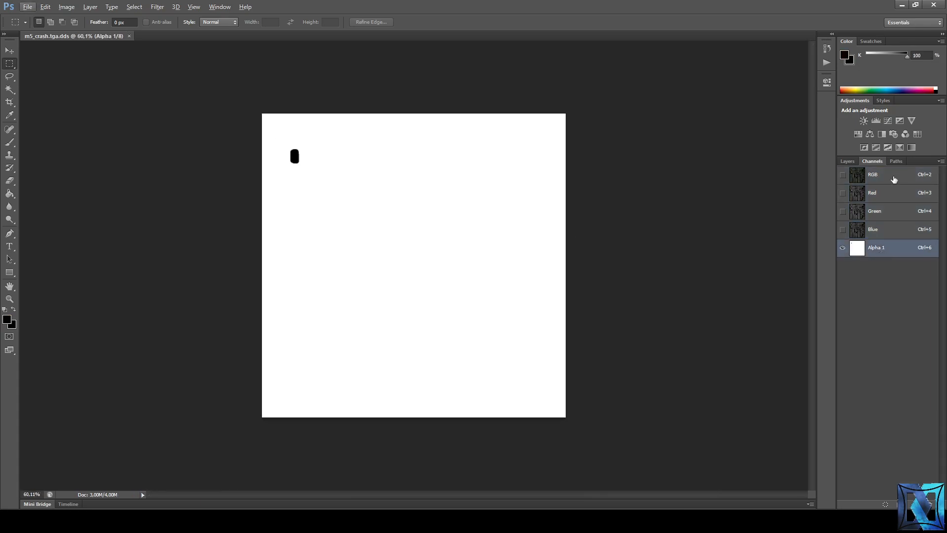
{"action": "left_click", "coordinate": [893, 176]}
- Open crash_tile.dds from the models_engine folder and copy its whole image into m5_crash.tga.dds as a new layer
{"action": "key", "text": "alt+Tab"}
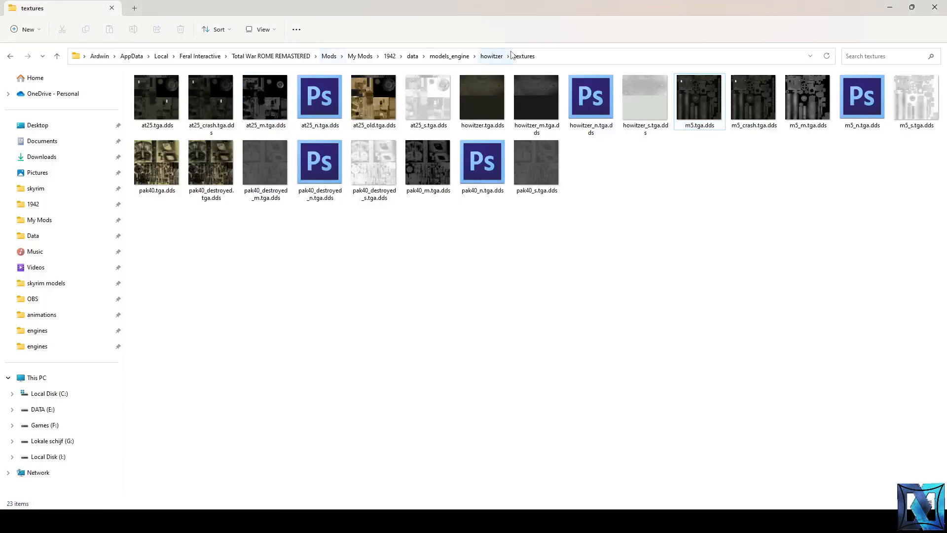
{"action": "left_click", "coordinate": [494, 56]}
{"action": "left_click", "coordinate": [449, 56]}
{"action": "double_click", "coordinate": [257, 169]}
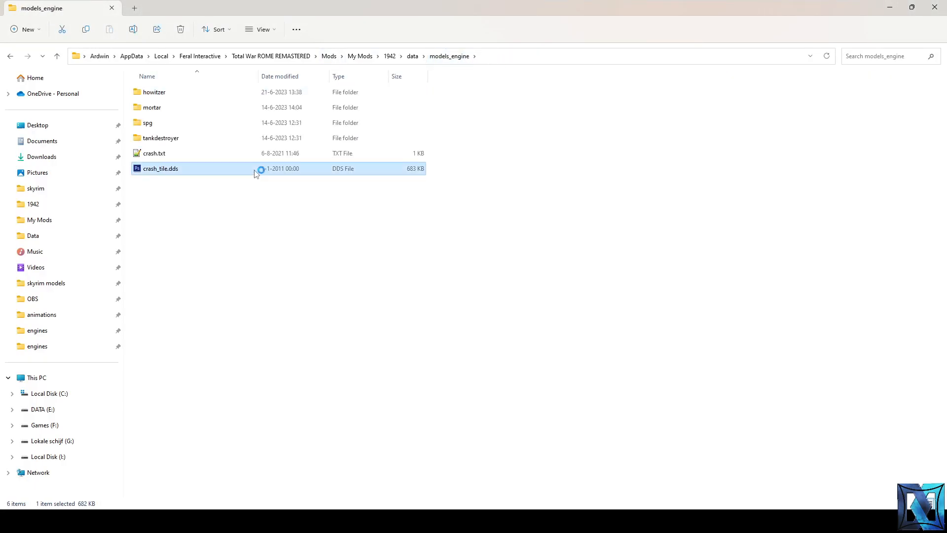
{"action": "left_click", "coordinate": [462, 218]}
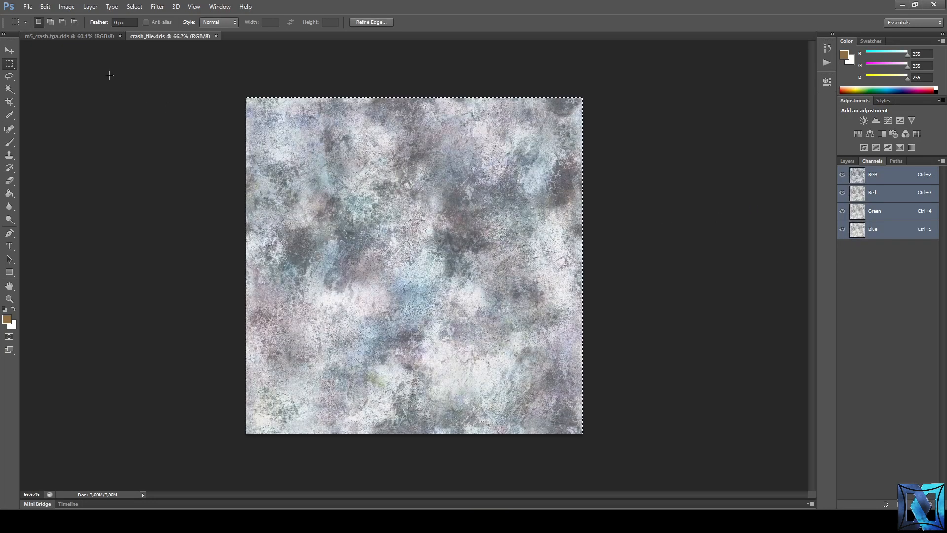
{"action": "left_click", "coordinate": [88, 38]}
{"action": "key", "text": "ctrl+v"}
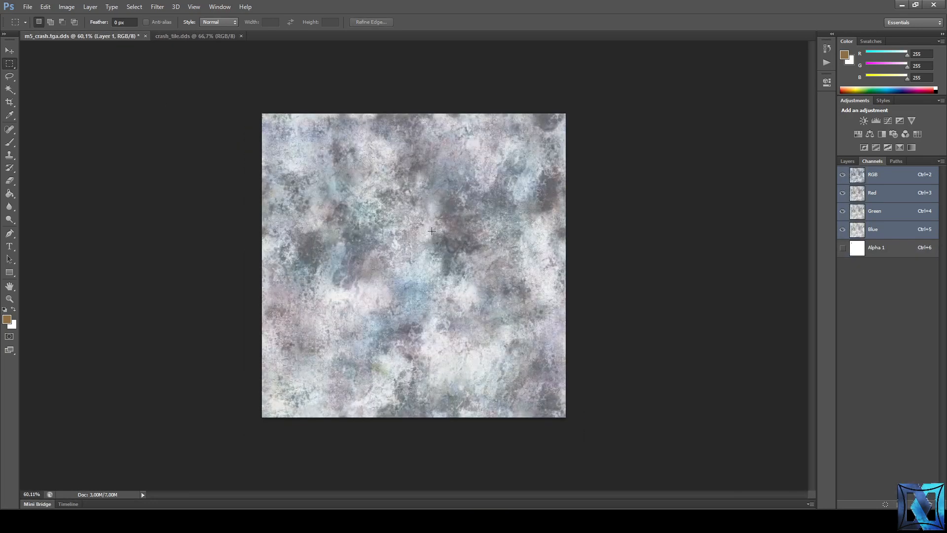
- Set the pasted crash layer's blend mode to Multiply and check the darkened texture up close
{"action": "left_click", "coordinate": [9, 53]}
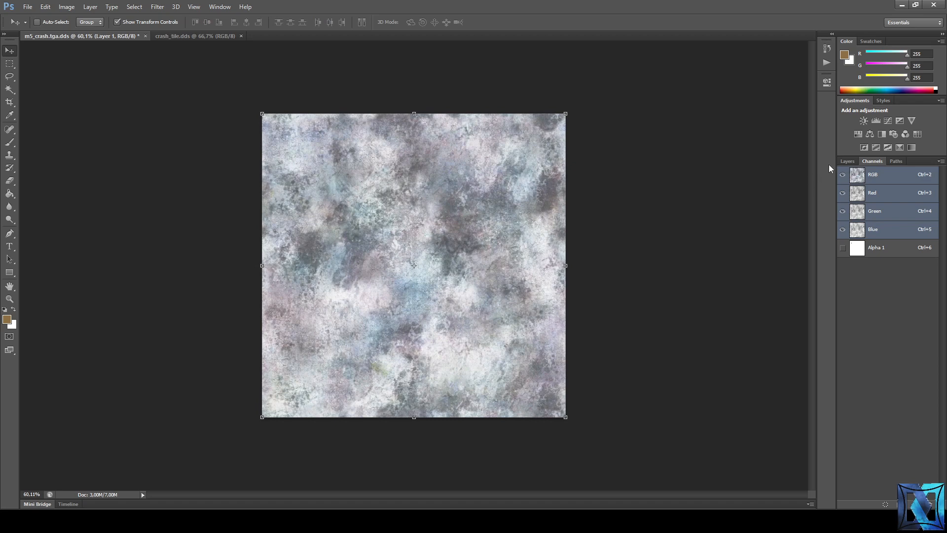
{"action": "left_click", "coordinate": [848, 161]}
{"action": "left_click", "coordinate": [866, 185]}
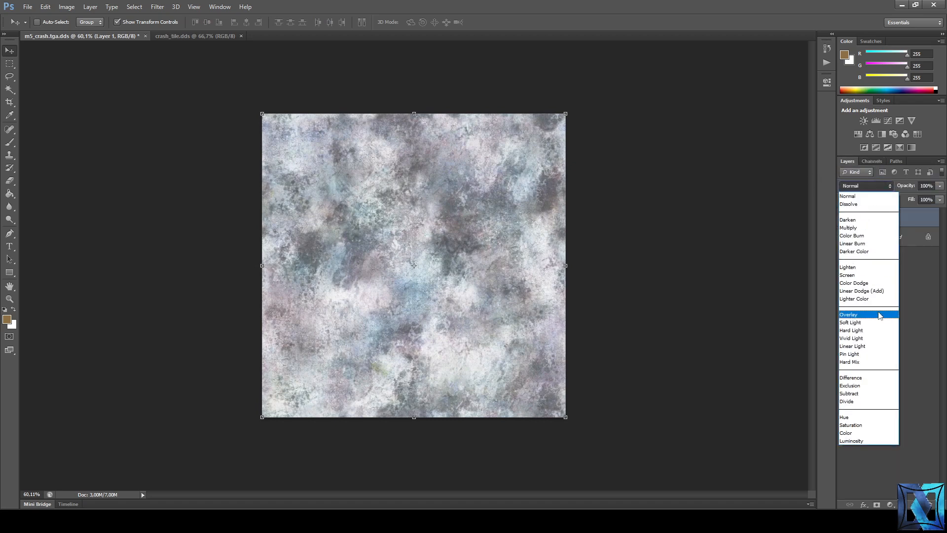
{"action": "left_click", "coordinate": [860, 227]}
{"action": "scroll", "coordinate": [293, 262], "scroll_direction": "up", "scroll_amount": 6, "text": "alt"}
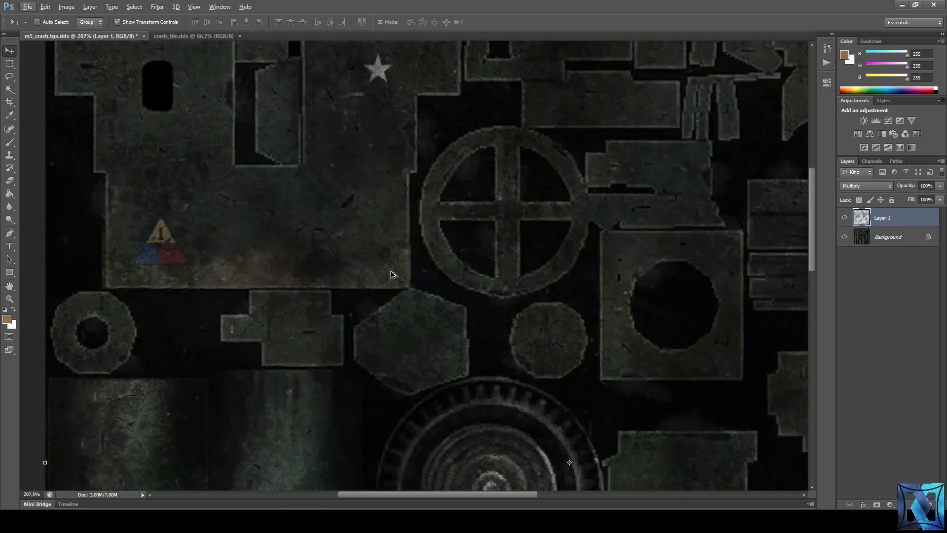
{"action": "scroll", "coordinate": [391, 271], "scroll_direction": "down", "scroll_amount": 3, "text": "alt"}
{"action": "scroll", "coordinate": [679, 214], "scroll_direction": "down", "scroll_amount": 3}
{"action": "scroll", "coordinate": [473, 311], "scroll_direction": "down", "scroll_amount": 2, "text": "alt"}
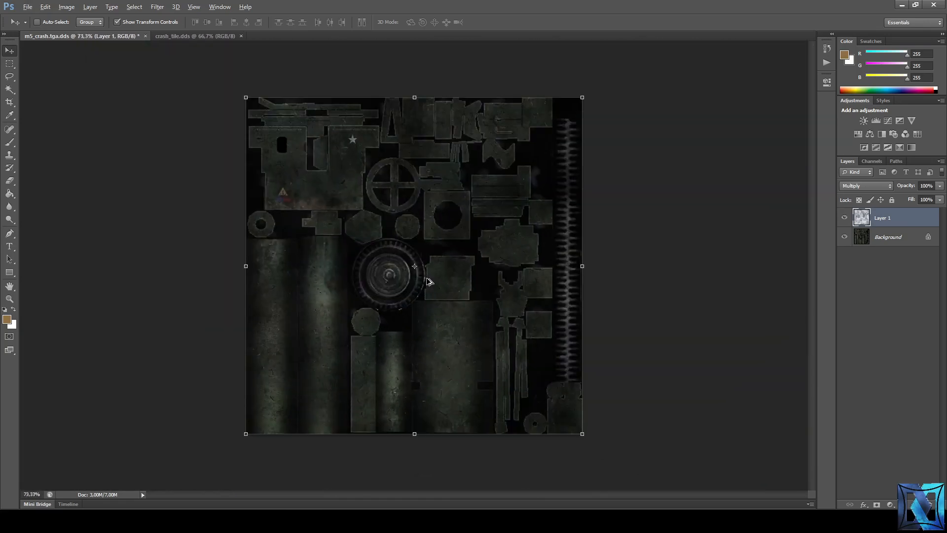
- Flatten the m5_crash image and save it over the existing DDS file
{"action": "left_click", "coordinate": [94, 6]}
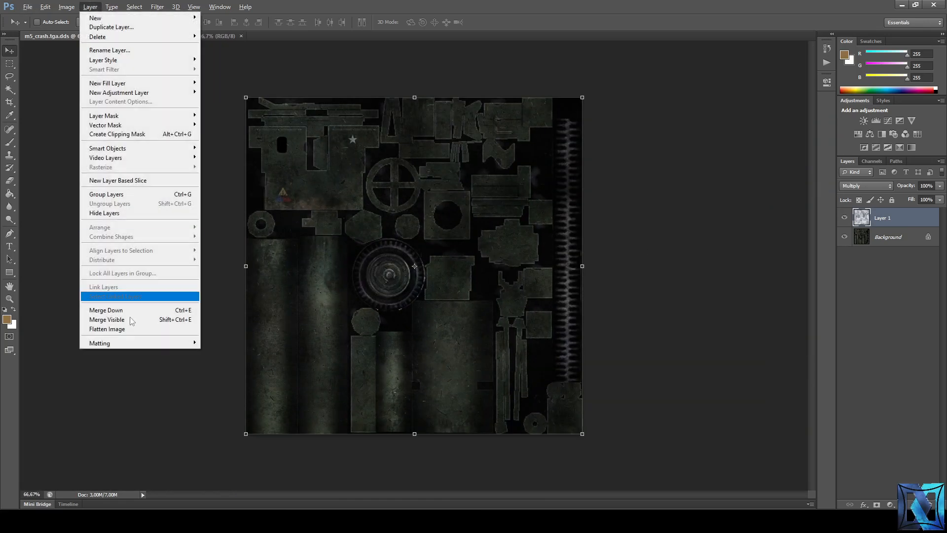
{"action": "left_click", "coordinate": [129, 328]}
{"action": "key", "text": "ctrl+s"}
{"action": "left_click", "coordinate": [496, 305]}
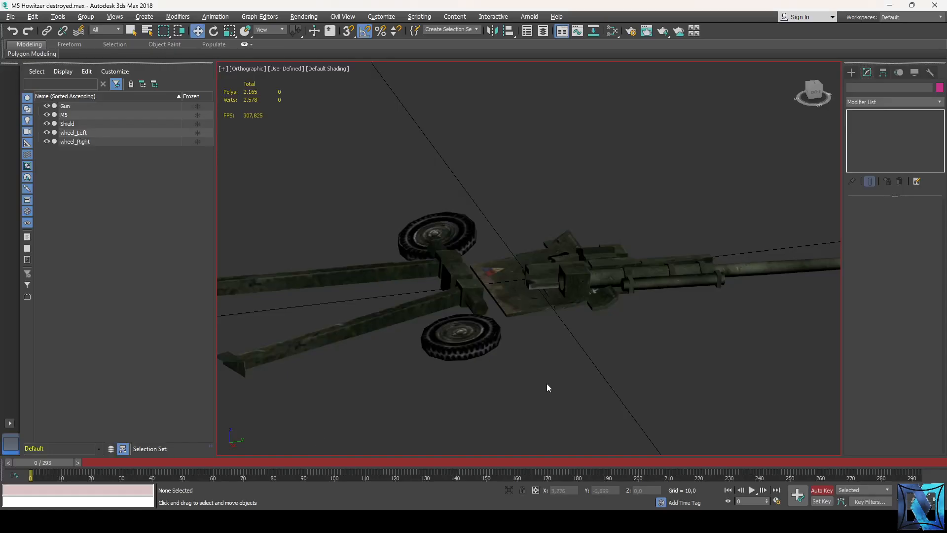
- Switch to 3ds Max, select all parts of the destroyed howitzer, and rename the M5 Howitzer material M5_Crash
{"action": "middle_click_drag", "start_coordinate": [547, 387], "coordinate": [575, 370], "text": "alt"}
{"action": "key", "text": "ctrl+a"}
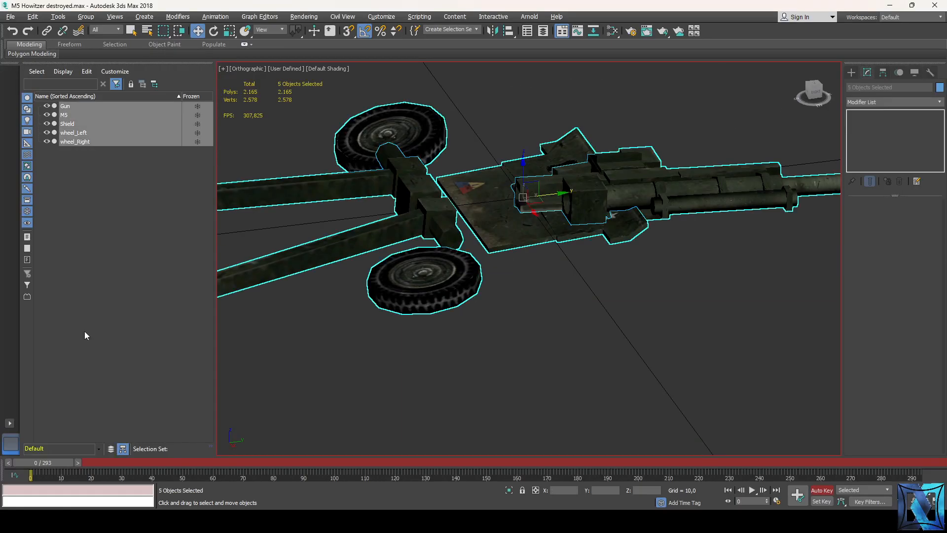
{"action": "left_click", "coordinate": [612, 31]}
{"action": "double_click", "coordinate": [544, 152]}
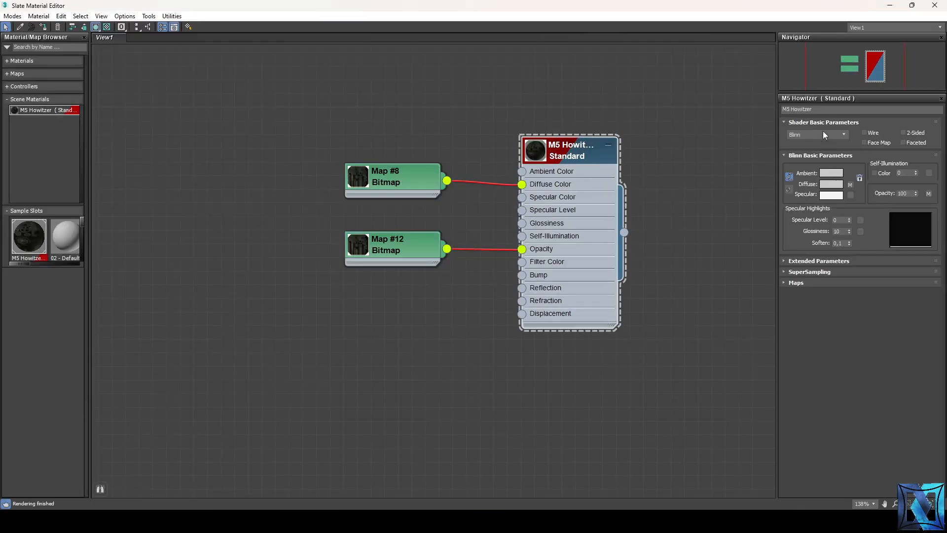
{"action": "left_click_drag", "start_coordinate": [811, 109], "coordinate": [798, 109]}
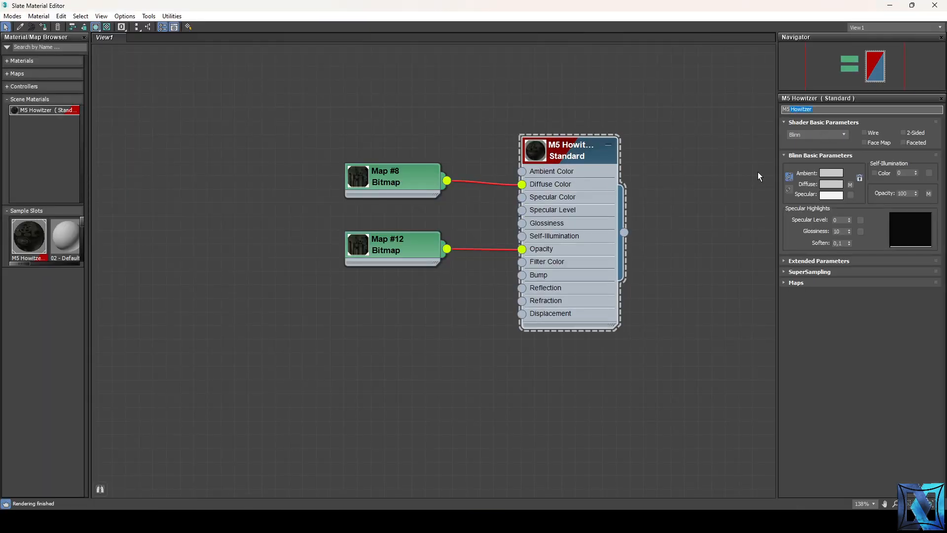
{"action": "key", "text": "BackSpace"}
{"action": "key", "text": "BackSpace"}
{"action": "type", "text": "_Crash"}
{"action": "key", "text": "Return"}
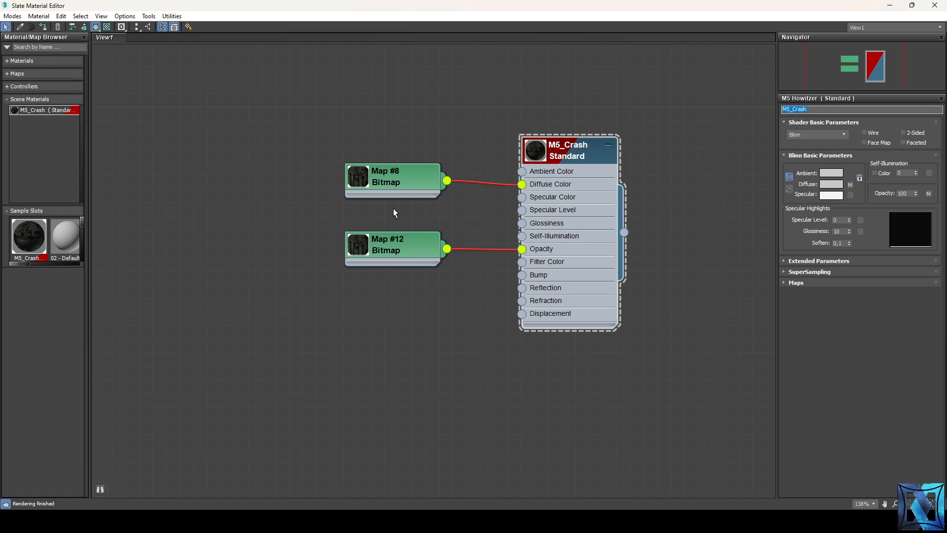
- Load at25_crash.tga.dds into the M5_Crash material's diffuse and opacity bitmaps, and inspect the retextured howitzer in the viewport
{"action": "double_click", "coordinate": [390, 180]}
{"action": "left_click", "coordinate": [856, 247]}
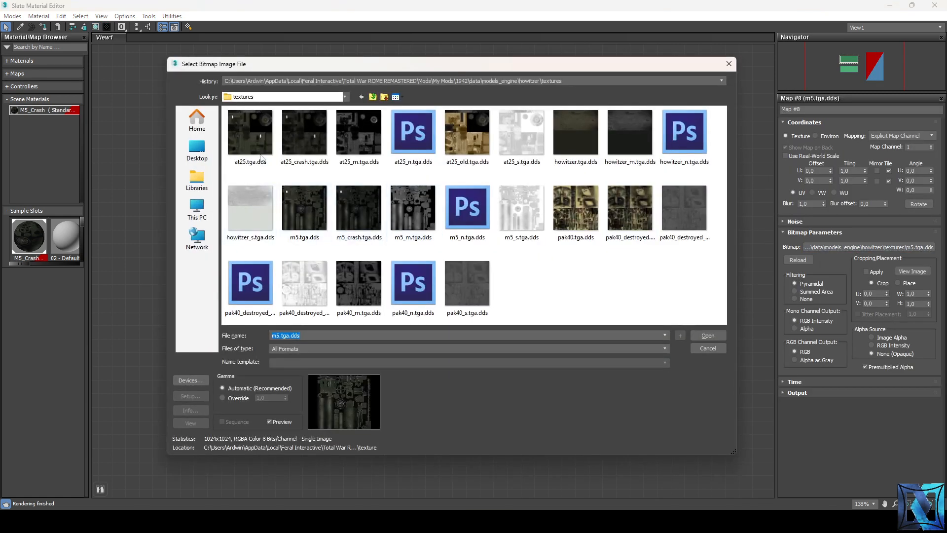
{"action": "double_click", "coordinate": [304, 133]}
{"action": "double_click", "coordinate": [390, 246]}
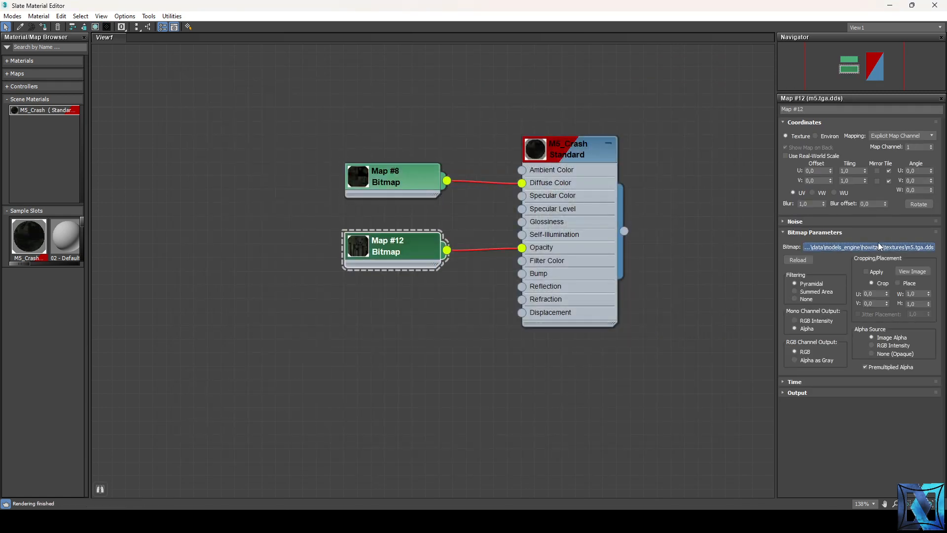
{"action": "left_click", "coordinate": [880, 247]}
{"action": "double_click", "coordinate": [258, 133]}
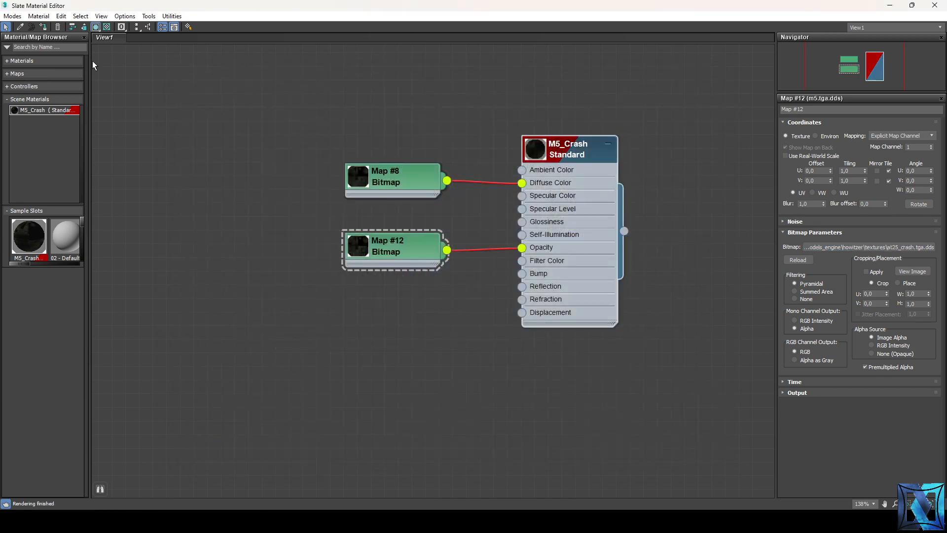
{"action": "left_click", "coordinate": [934, 5]}
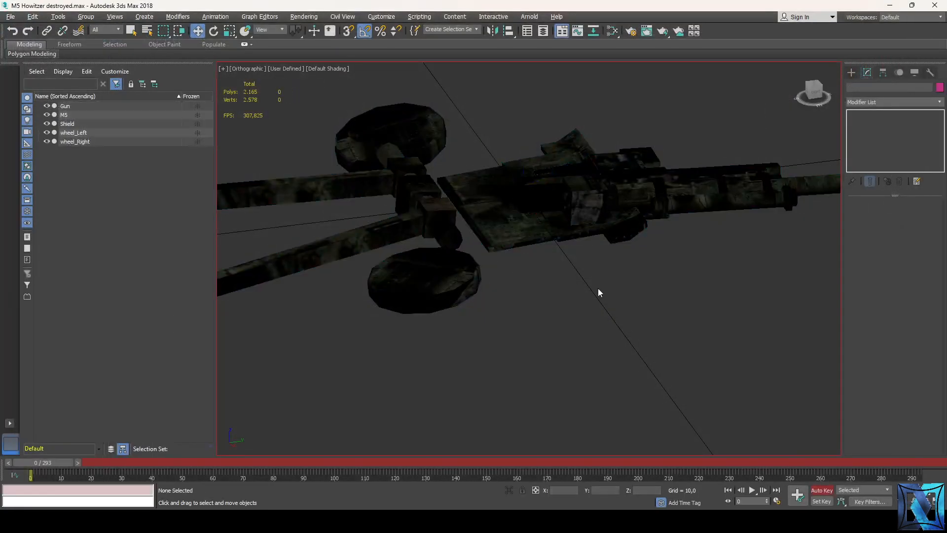
{"action": "middle_click_drag", "start_coordinate": [598, 292], "coordinate": [633, 286], "text": "alt"}
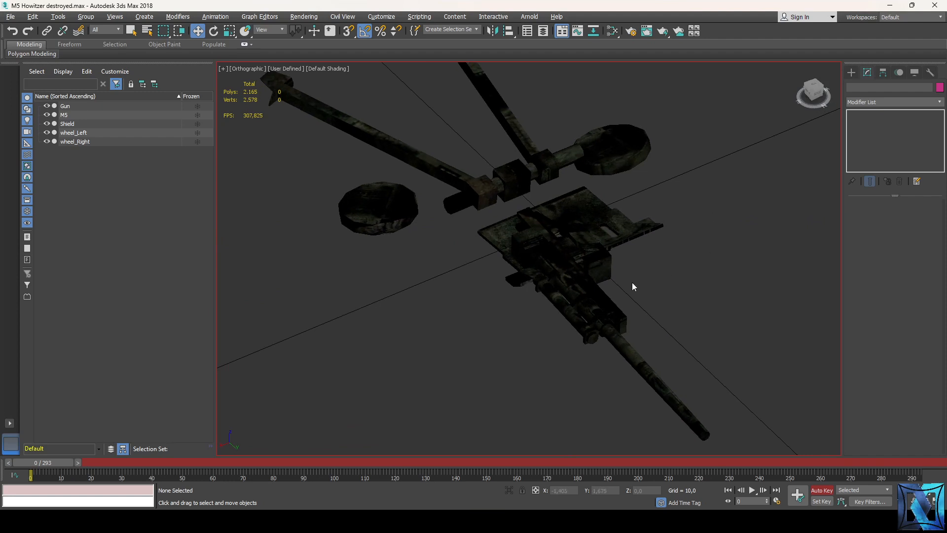
{"action": "scroll", "coordinate": [507, 353], "scroll_direction": "up", "scroll_amount": 3}
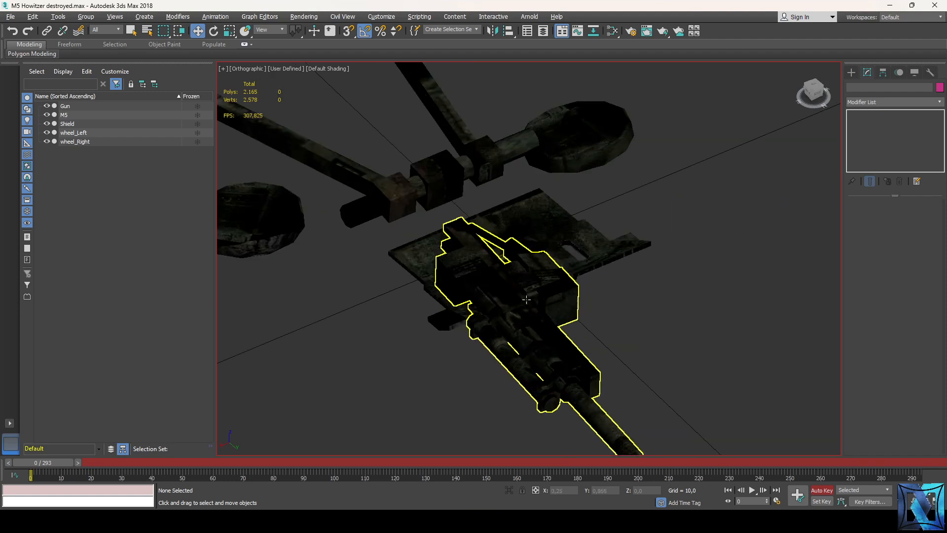
- Export the destroyed howitzer as an OpenCOLLADA file named m5_howitzer_destroyed into the 1942\engines folder
{"action": "left_click", "coordinate": [10, 17]}
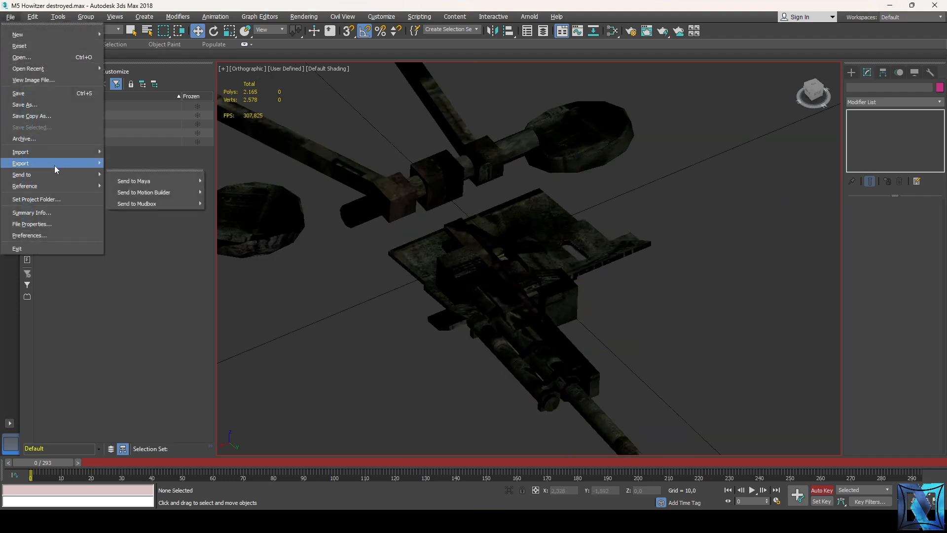
{"action": "left_click", "coordinate": [2, 19]}
{"action": "left_click", "coordinate": [9, 16]}
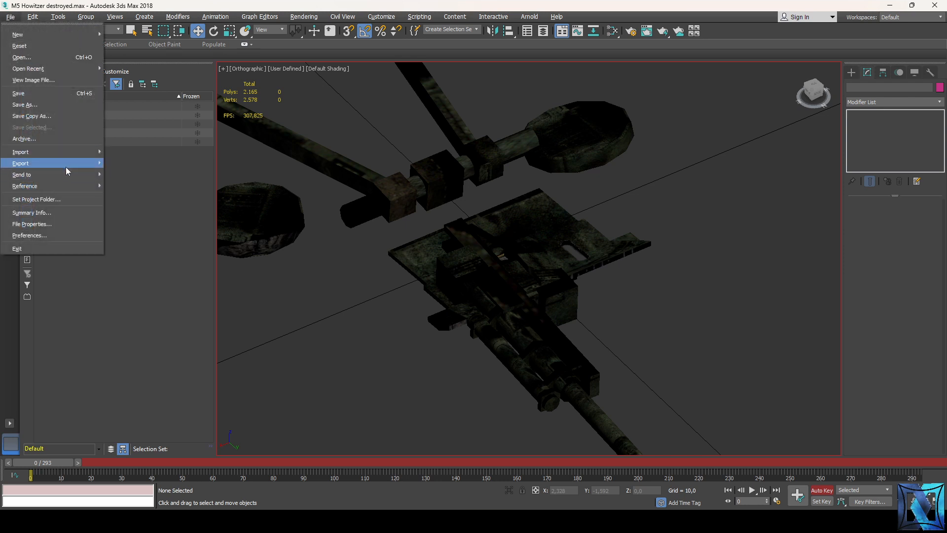
{"action": "mouse_move", "coordinate": [67, 169]}
{"action": "left_click", "coordinate": [124, 170]}
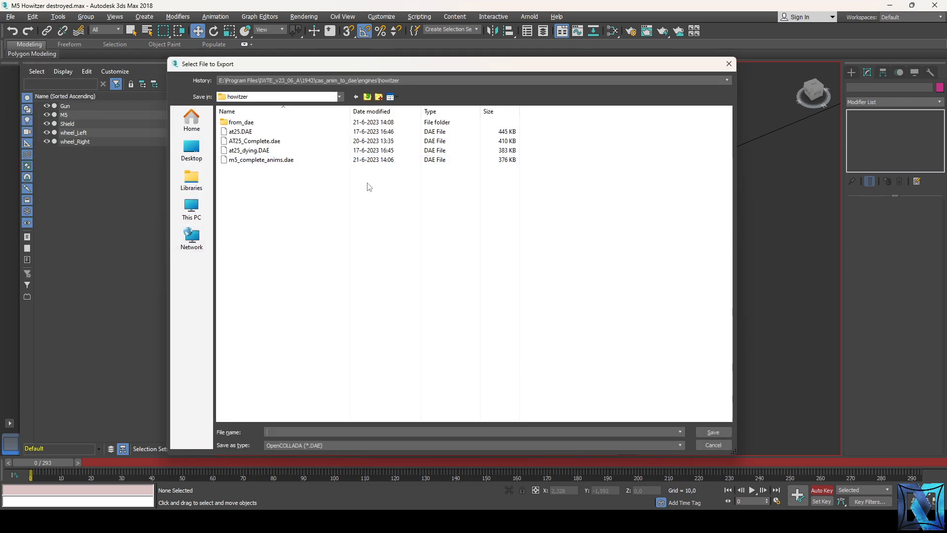
{"action": "left_click", "coordinate": [385, 80]}
{"action": "left_click", "coordinate": [397, 100]}
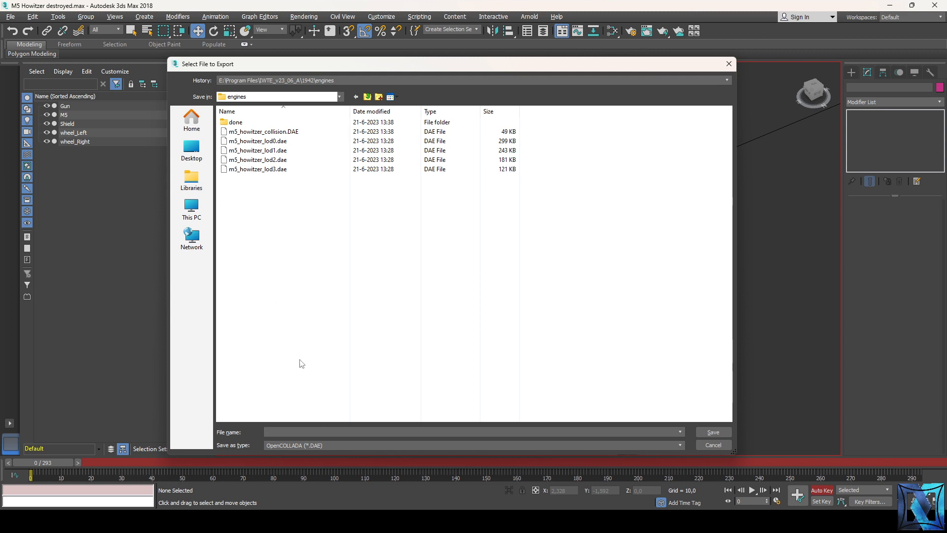
{"action": "type", "text": "m5_howitzer"}
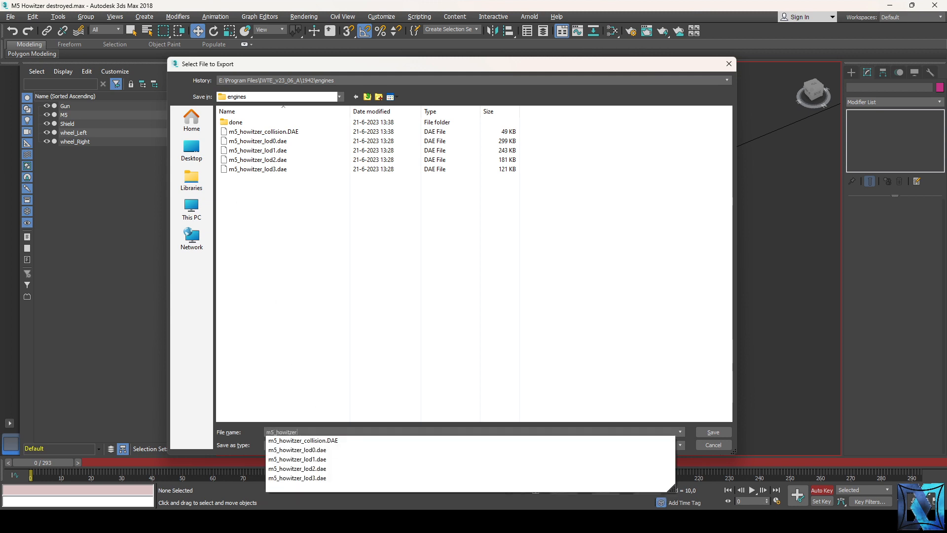
{"action": "type", "text": "_destroyed"}
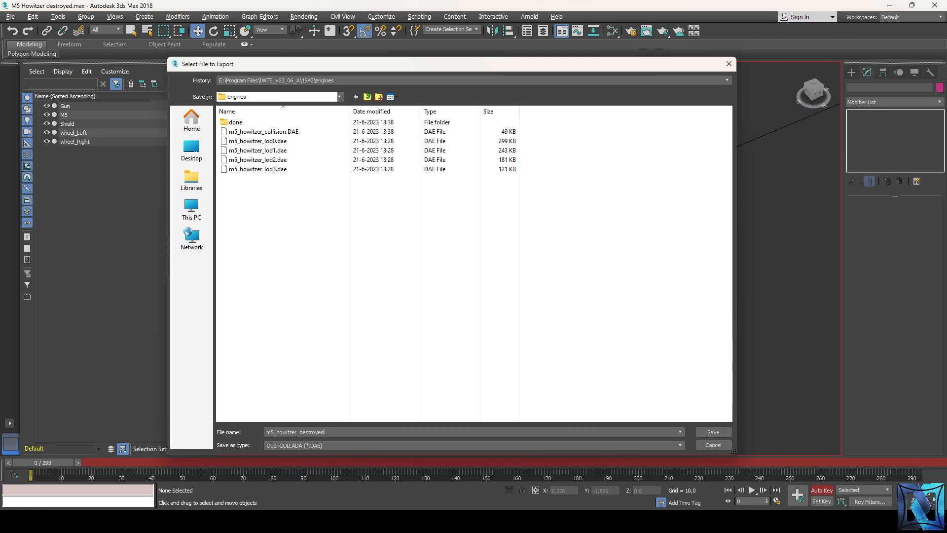
{"action": "key", "text": "Return"}
{"action": "left_click", "coordinate": [501, 310]}
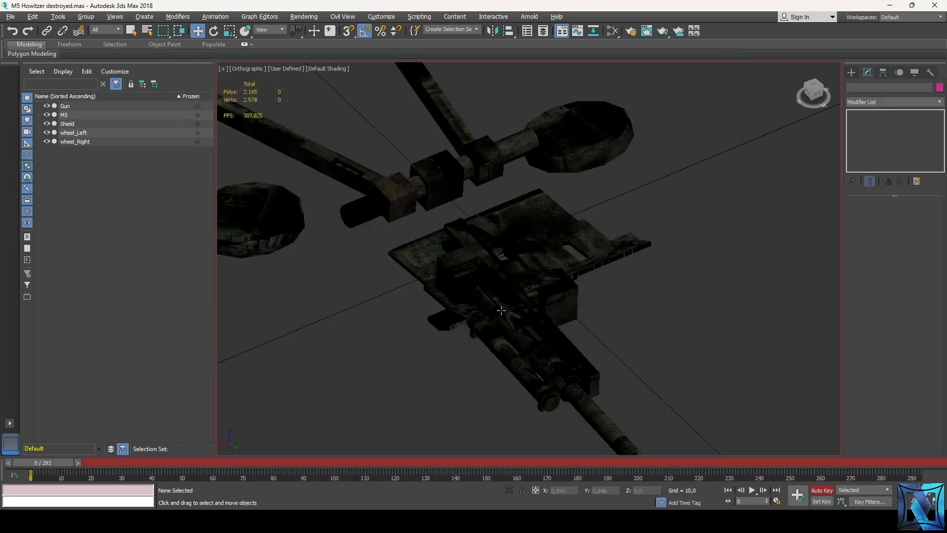
- Switch to IWTE and convert the DAE files in the 1942\engines folder, saving the converted files in engines\done
{"action": "key", "text": "alt+Tab"}
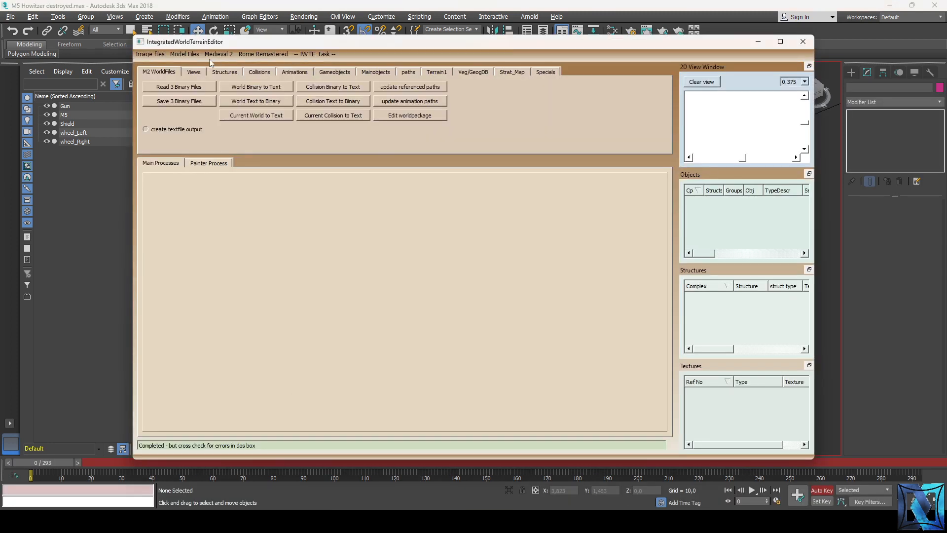
{"action": "left_click", "coordinate": [185, 54]}
{"action": "mouse_move", "coordinate": [212, 66]}
{"action": "left_click", "coordinate": [339, 150]}
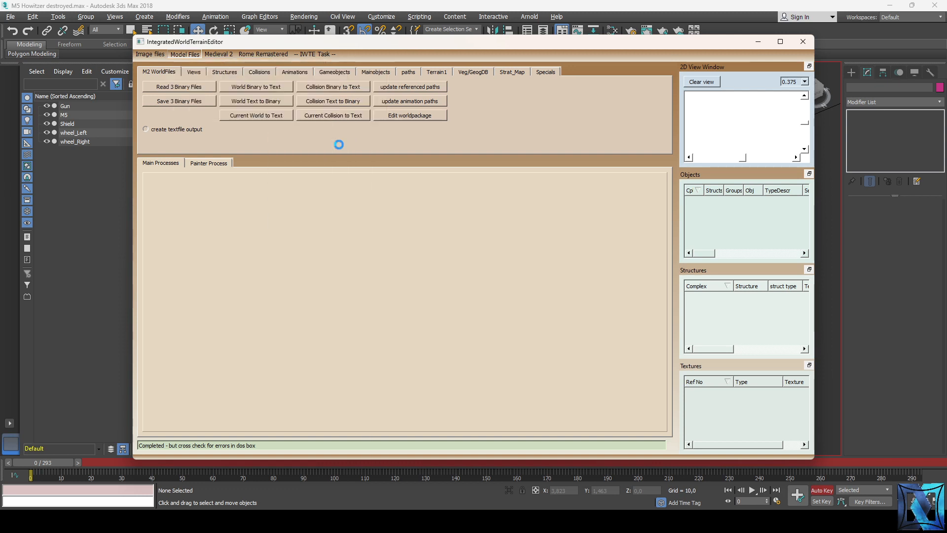
{"action": "left_click", "coordinate": [296, 131]}
{"action": "double_click", "coordinate": [291, 175]}
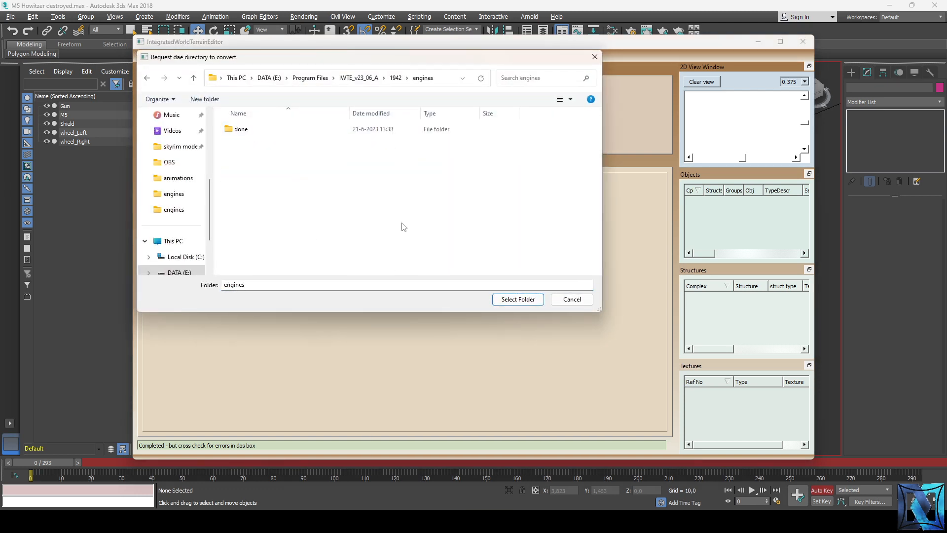
{"action": "left_click", "coordinate": [516, 299]}
{"action": "double_click", "coordinate": [313, 130]}
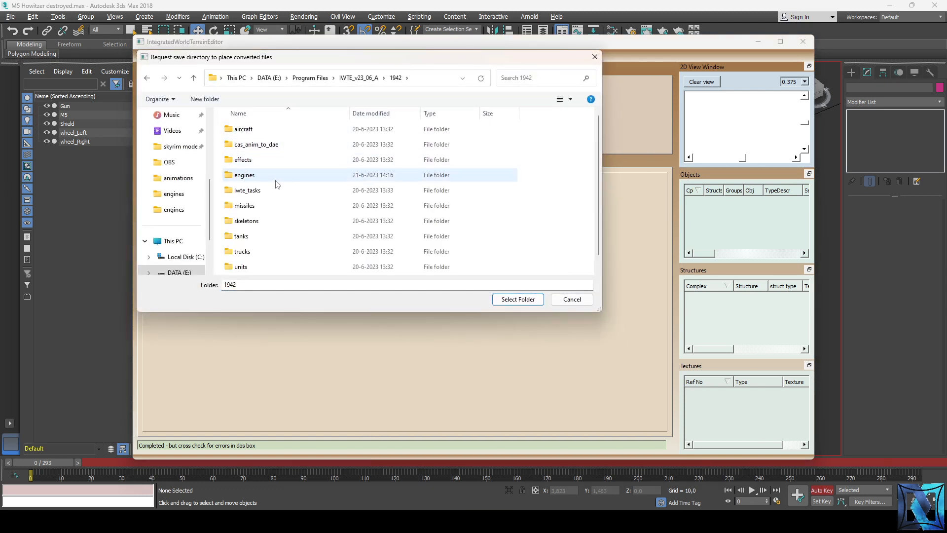
{"action": "double_click", "coordinate": [266, 175]}
{"action": "double_click", "coordinate": [247, 129]}
{"action": "left_click", "coordinate": [518, 299]}
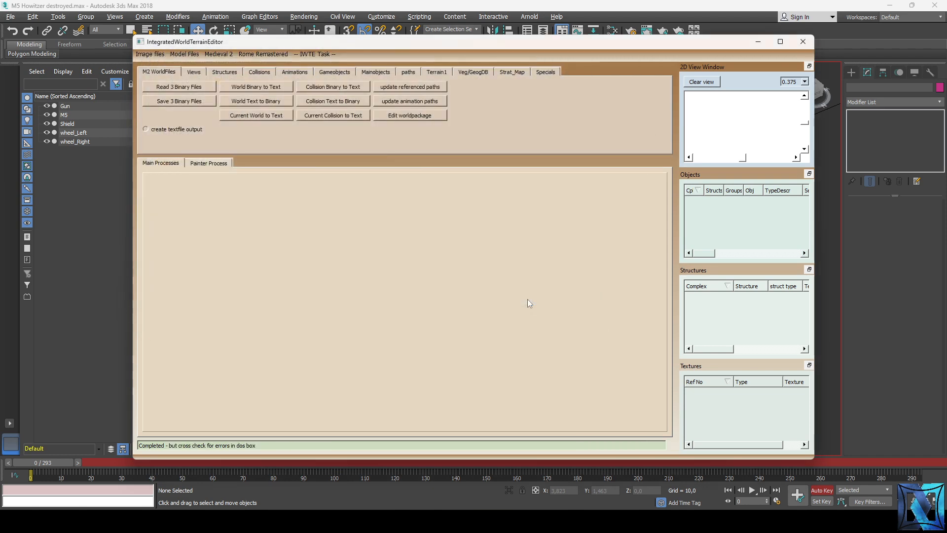
- Switch to File Explorer and go to the 1942\engines\done folder with the converted CAS files
{"action": "mouse_move", "coordinate": [162, 520]}
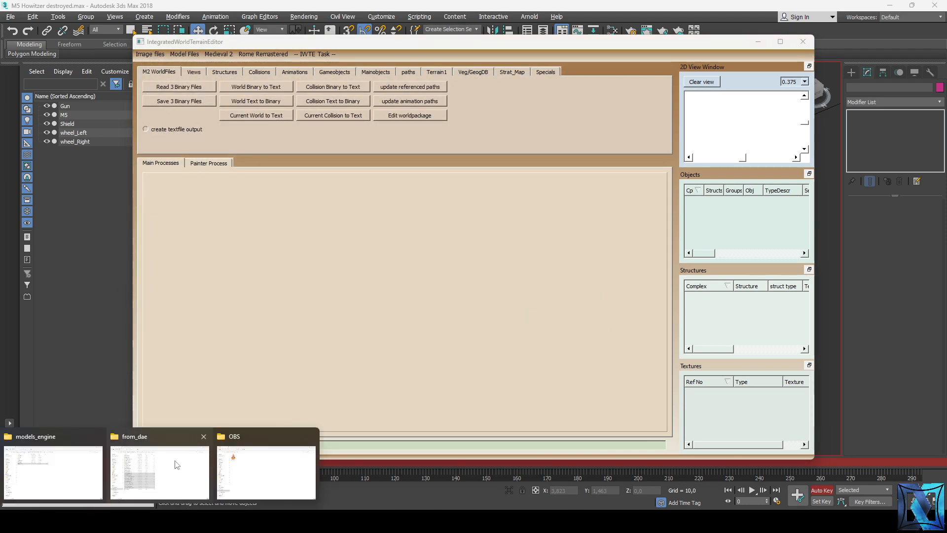
{"action": "left_click", "coordinate": [161, 463]}
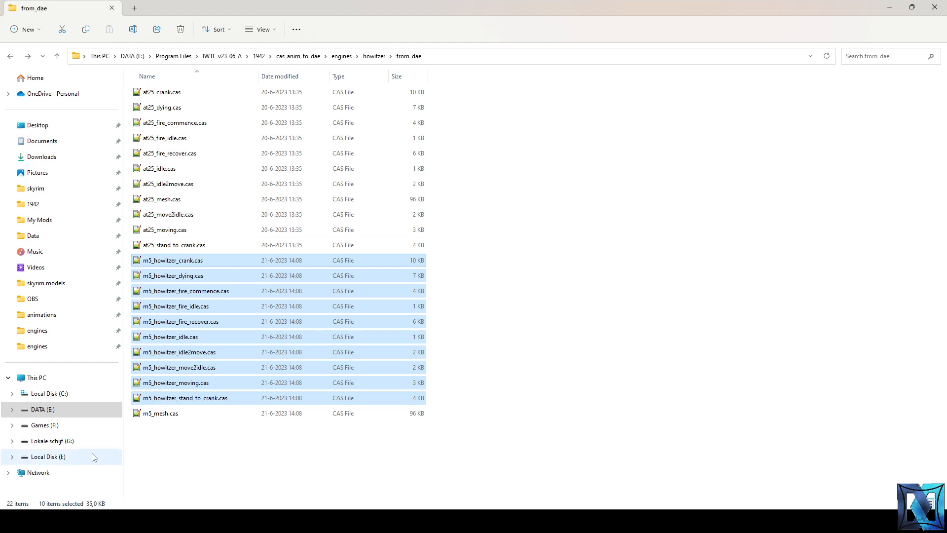
{"action": "left_click", "coordinate": [259, 56]}
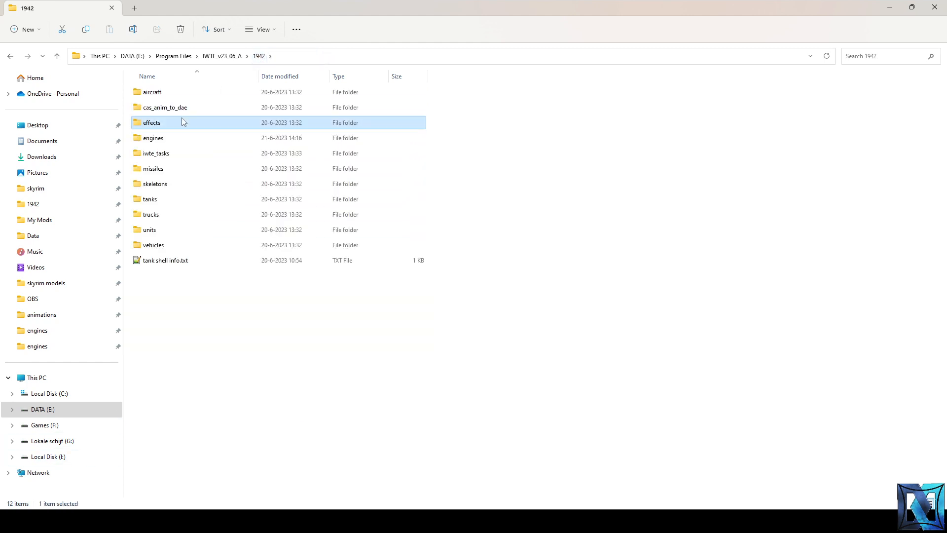
{"action": "double_click", "coordinate": [182, 138]}
{"action": "double_click", "coordinate": [182, 93]}
{"action": "double_click", "coordinate": [182, 93]}
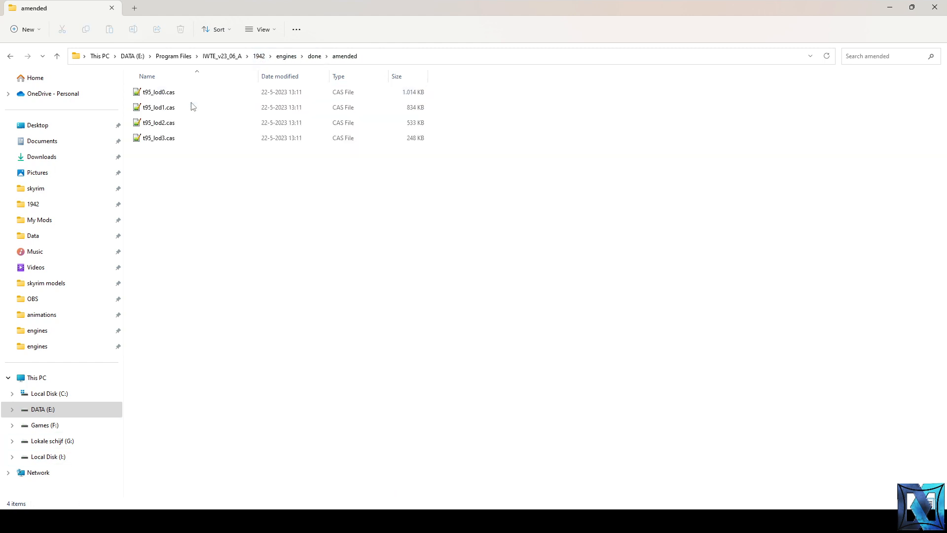
{"action": "key", "text": "alt+Left"}
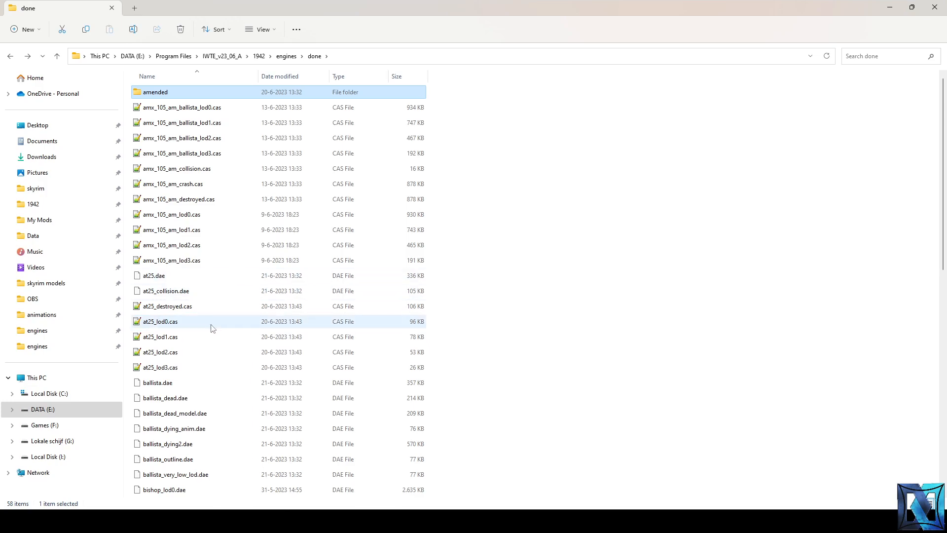
- Open at25_destroyed.cas in Notepad++, examine the texture path near the end of the file, and close it
{"action": "scroll", "coordinate": [213, 329], "scroll_direction": "down", "scroll_amount": 2}
{"action": "double_click", "coordinate": [201, 214]}
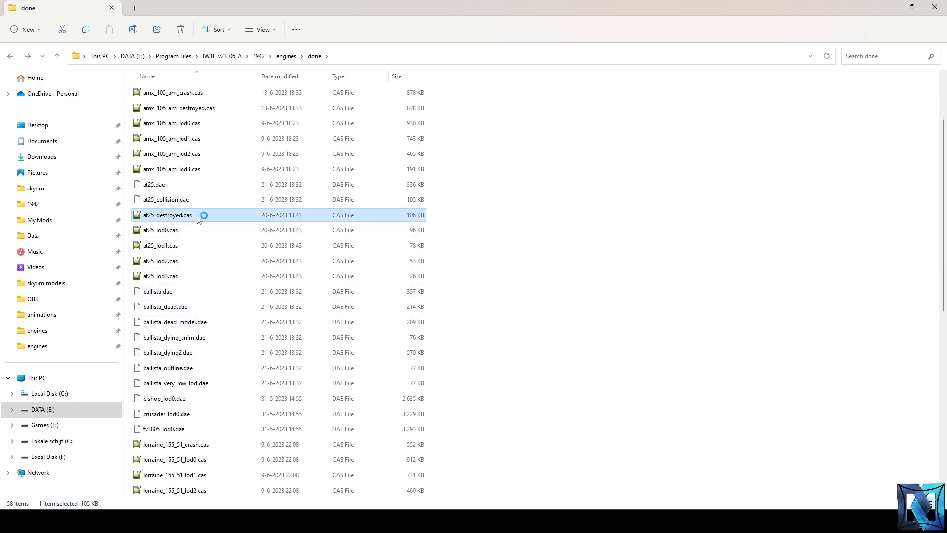
{"action": "left_click_drag", "start_coordinate": [941, 64], "coordinate": [942, 461]}
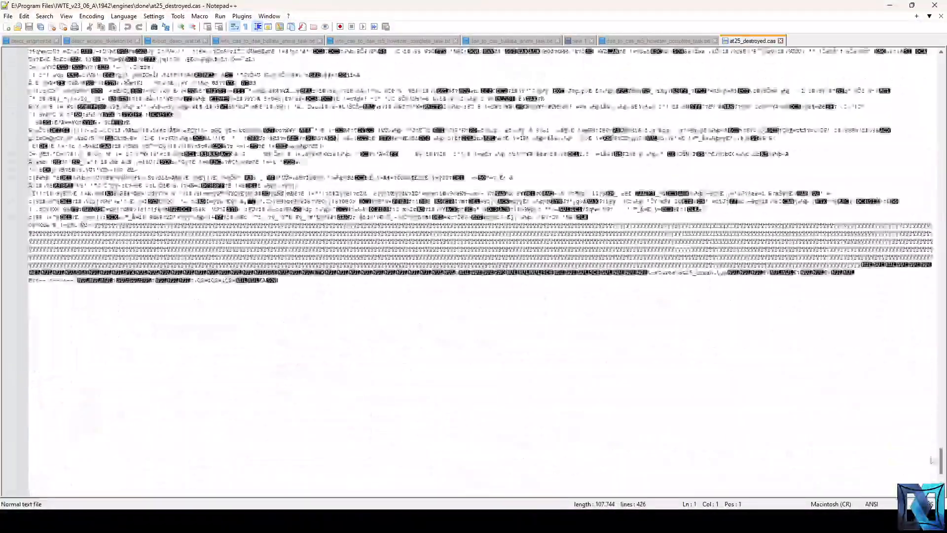
{"action": "double_click", "coordinate": [696, 273]}
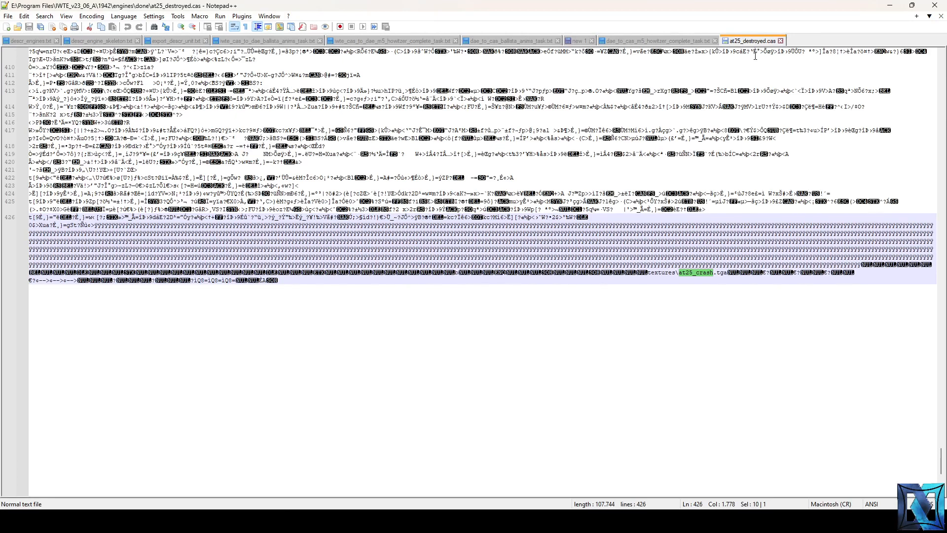
{"action": "left_click", "coordinate": [780, 42]}
{"action": "left_click", "coordinate": [889, 5]}
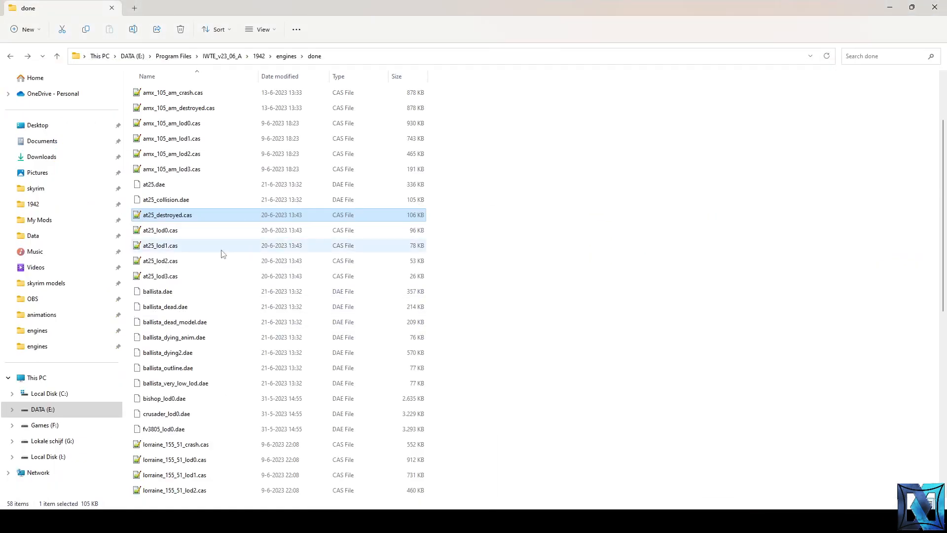
- Open m5_howitzer_destroyed.cas, examine the crash texture name near the end of the file, and close it
{"action": "scroll", "coordinate": [225, 255], "scroll_direction": "down", "scroll_amount": 6}
{"action": "double_click", "coordinate": [232, 277]}
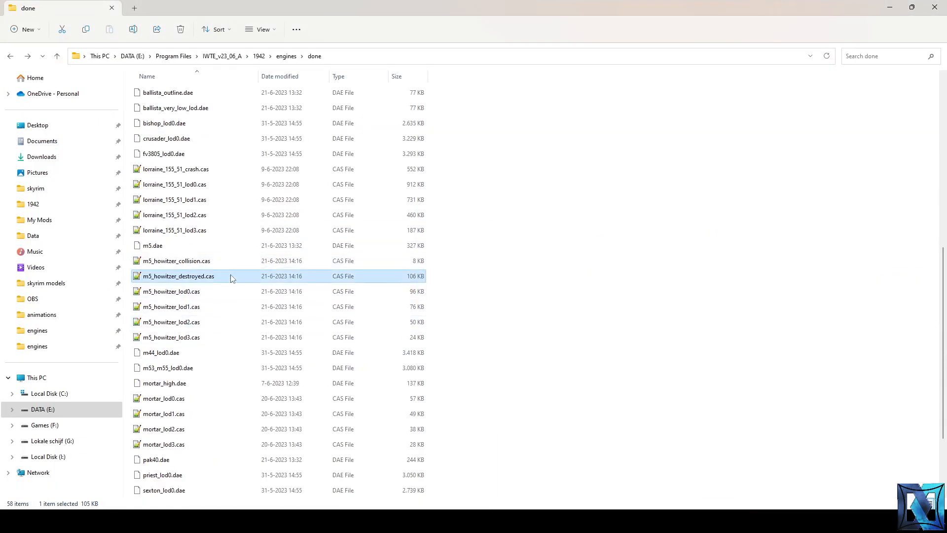
{"action": "left_click_drag", "start_coordinate": [940, 66], "coordinate": [931, 469]}
{"action": "scroll", "coordinate": [795, 212], "scroll_direction": "up", "scroll_amount": 1}
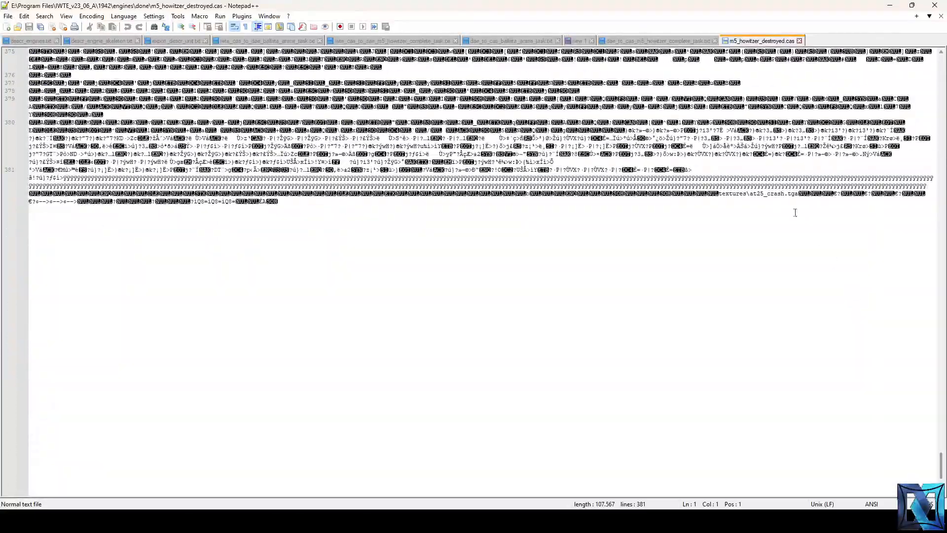
{"action": "double_click", "coordinate": [767, 194]}
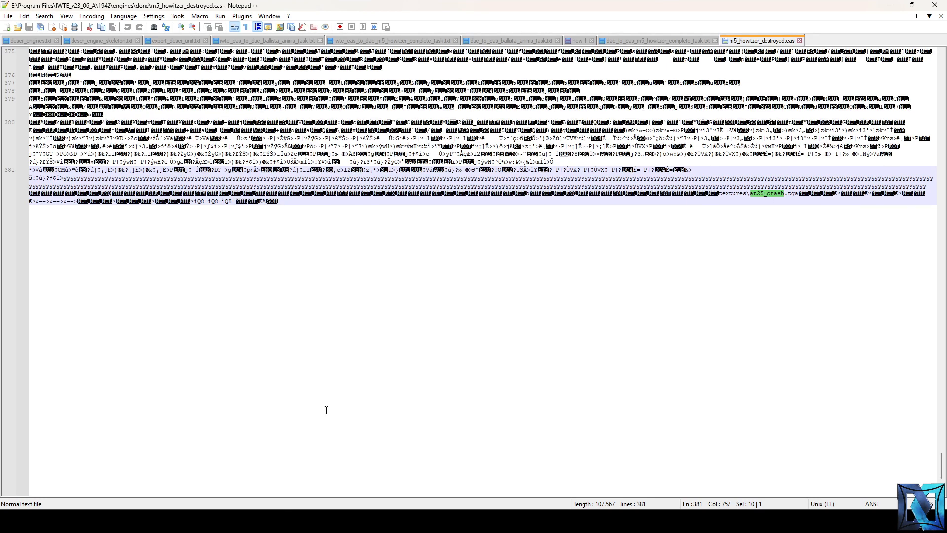
{"action": "left_click", "coordinate": [799, 40]}
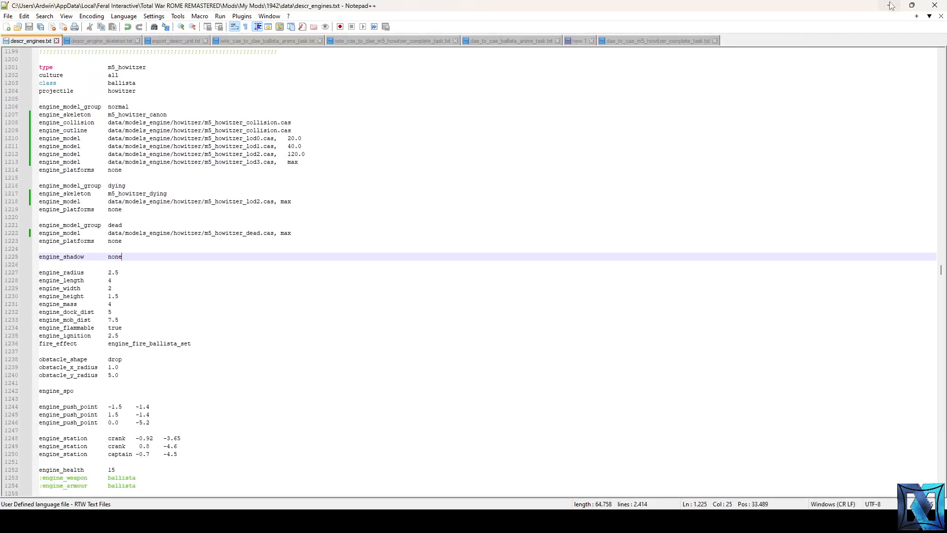
{"action": "left_click", "coordinate": [890, 6]}
- Switch to 3ds Max, select all howitzer parts, and load m5_crash.tga.dds into the M5_Crash material's diffuse bitmap
{"action": "left_click", "coordinate": [211, 464]}
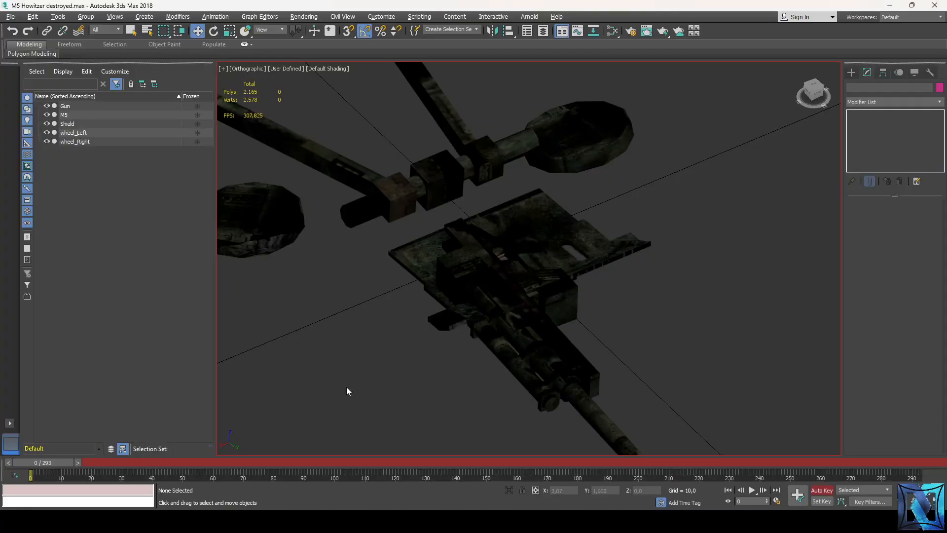
{"action": "key", "text": "ctrl+a"}
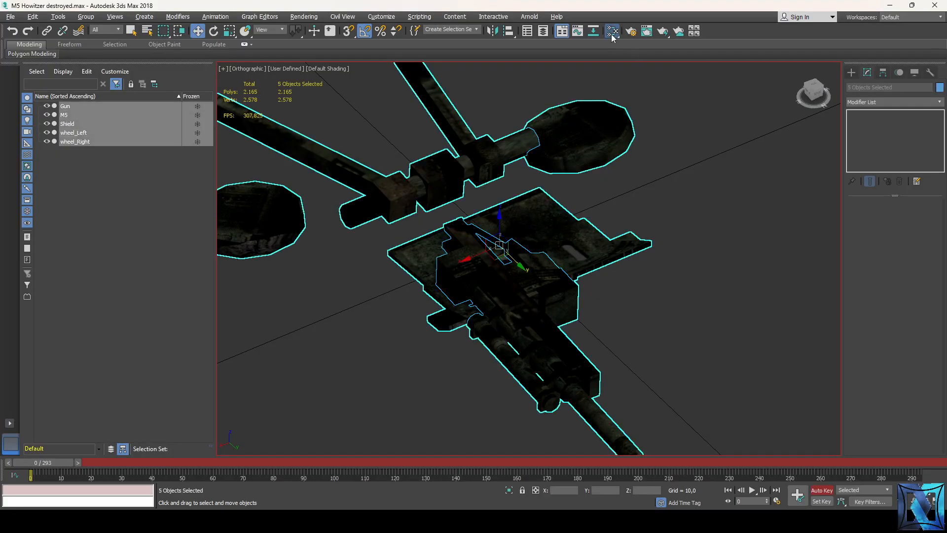
{"action": "left_click", "coordinate": [612, 31]}
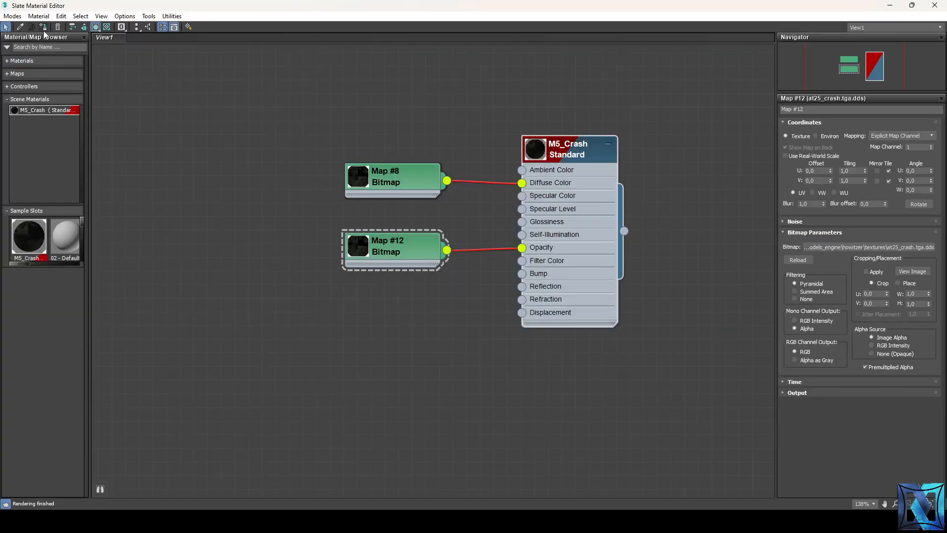
{"action": "double_click", "coordinate": [385, 175]}
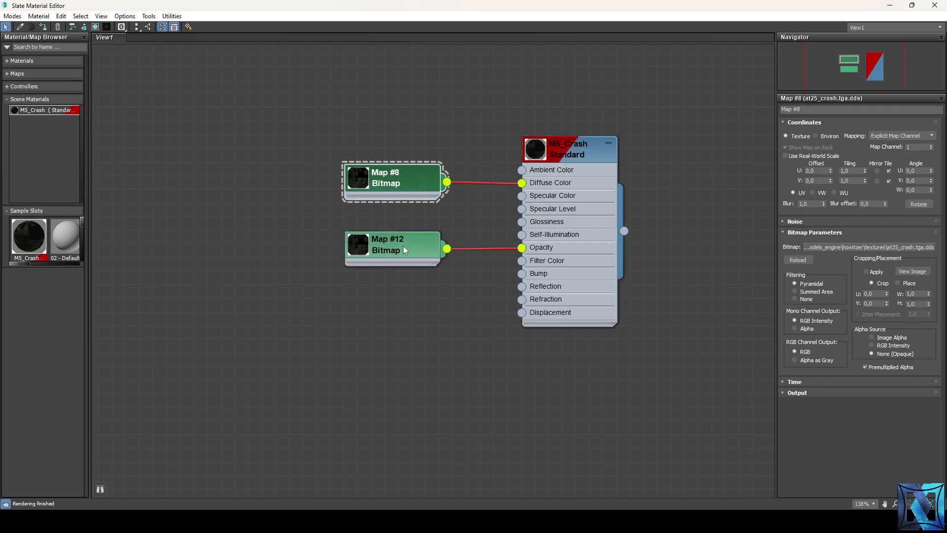
{"action": "left_click", "coordinate": [868, 248]}
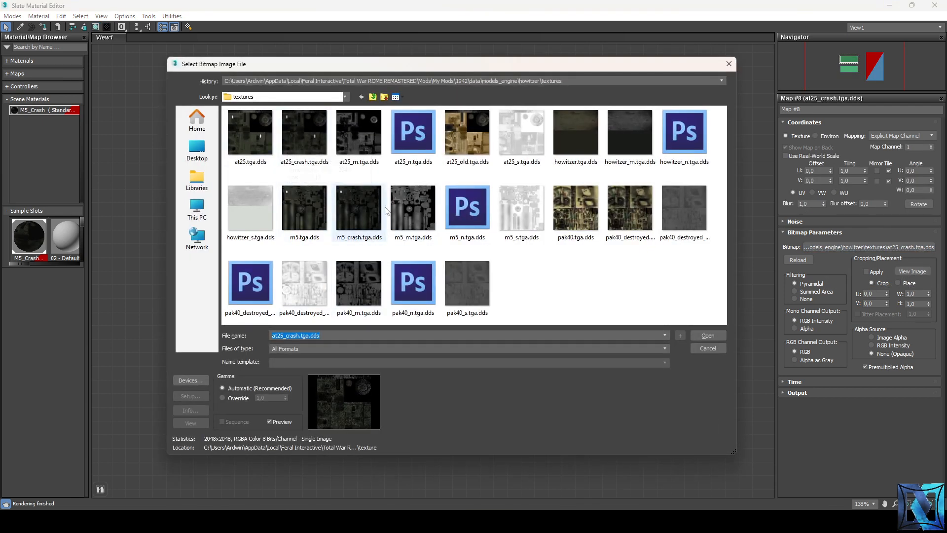
{"action": "double_click", "coordinate": [362, 209]}
- Load m5_crash.tga.dds into the M5_Crash material's opacity bitmap and close the material editor
{"action": "double_click", "coordinate": [392, 247]}
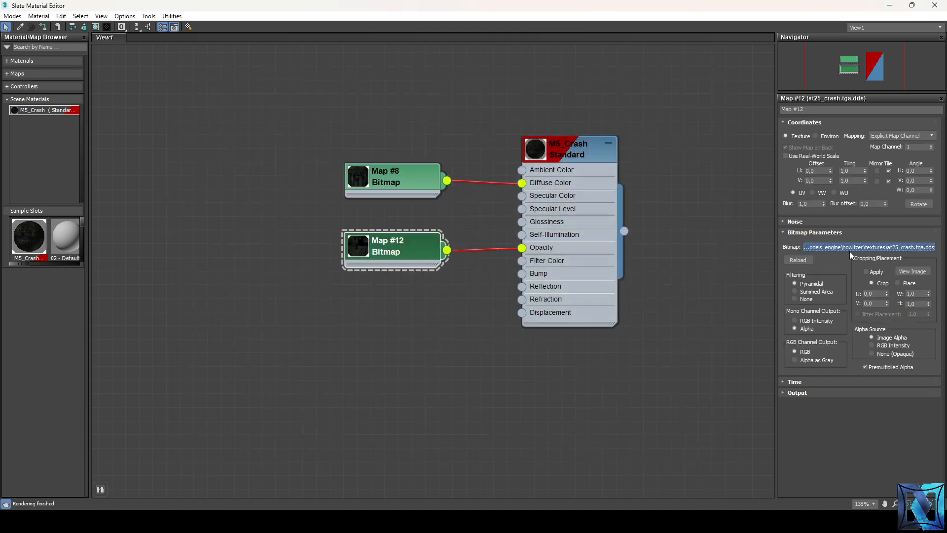
{"action": "left_click", "coordinate": [849, 247]}
{"action": "left_click", "coordinate": [359, 226]}
{"action": "double_click", "coordinate": [358, 226]}
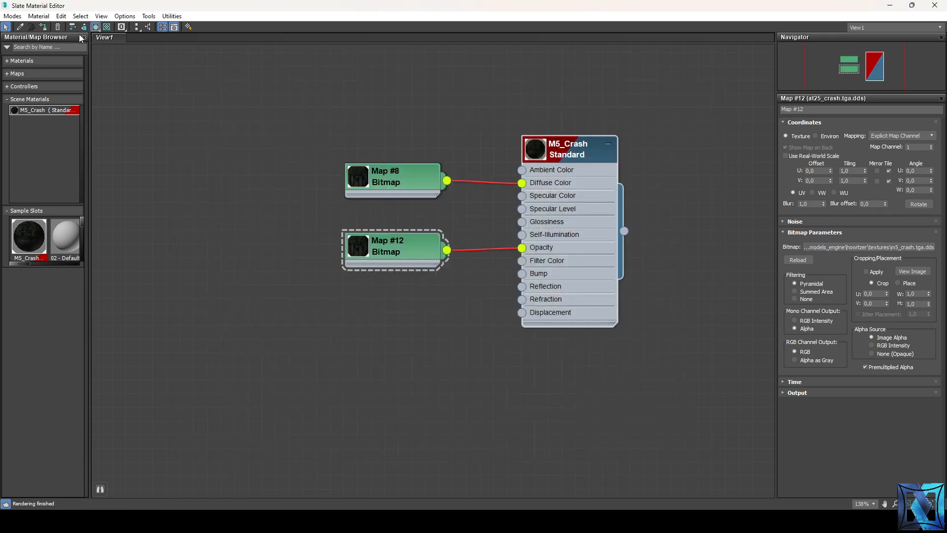
{"action": "left_click", "coordinate": [934, 5]}
- Examine the destroyed howitzer's textures in the viewport, plus the M5_Crash material and its diffuse and opacity bitmap settings
{"action": "left_click", "coordinate": [730, 217]}
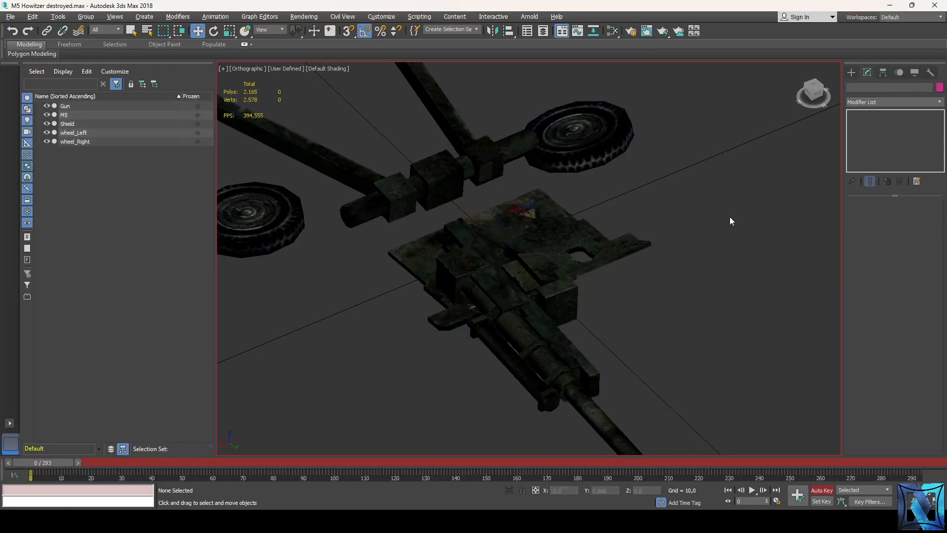
{"action": "scroll", "coordinate": [711, 239], "scroll_direction": "up", "scroll_amount": 4}
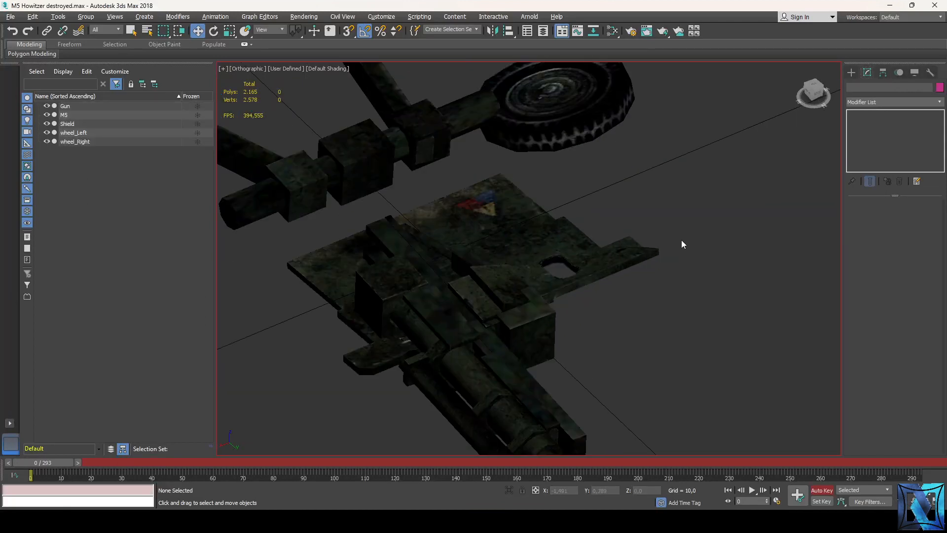
{"action": "scroll", "coordinate": [683, 242], "scroll_direction": "down", "scroll_amount": 4}
{"action": "key", "text": "ctrl+a"}
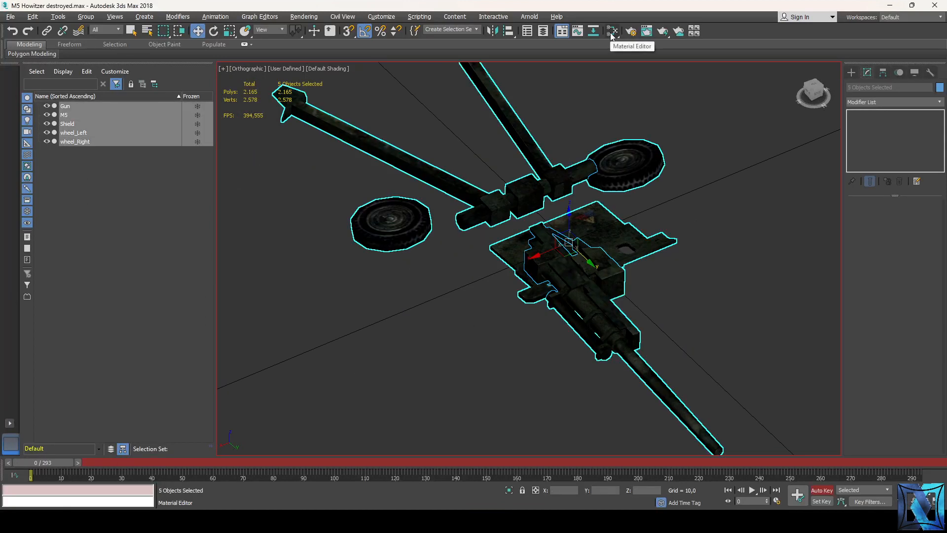
{"action": "left_click", "coordinate": [612, 31]}
{"action": "double_click", "coordinate": [393, 185]}
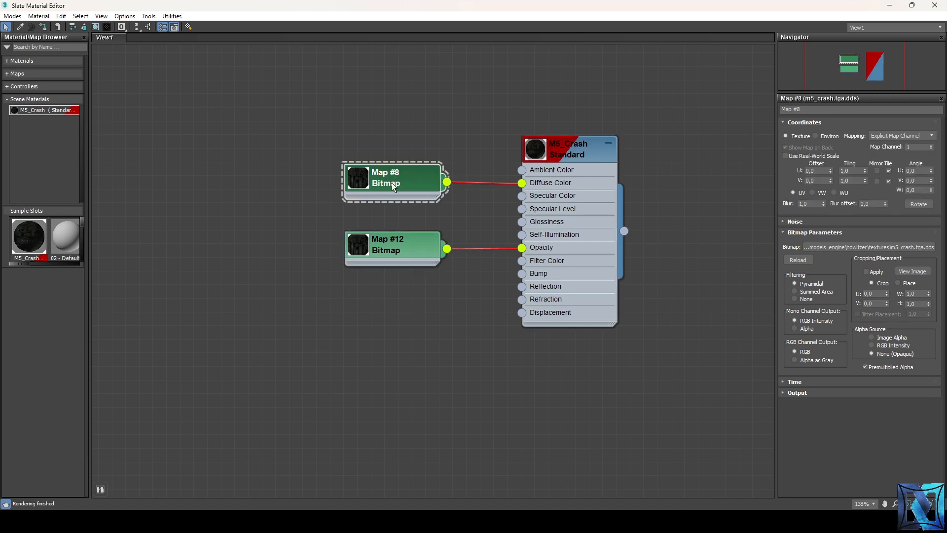
{"action": "double_click", "coordinate": [390, 246]}
{"action": "double_click", "coordinate": [578, 156]}
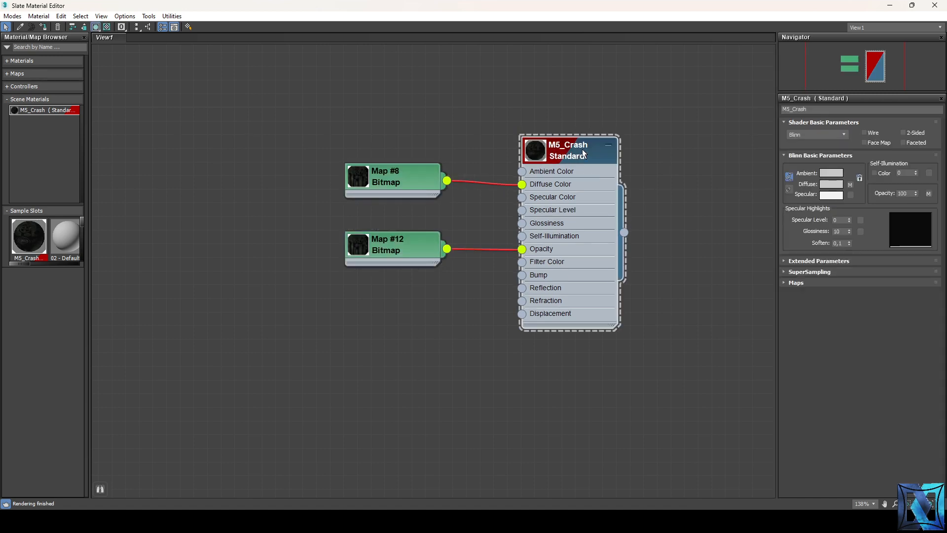
{"action": "left_click", "coordinate": [934, 5]}
{"action": "left_click", "coordinate": [257, 163]}
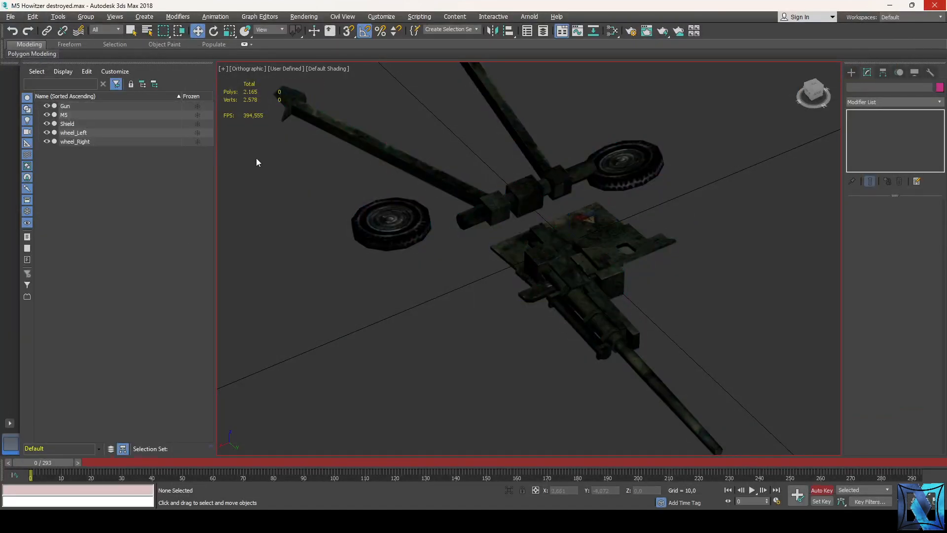
- Export the destroyed howitzer scene as OpenCOLLADA, overwriting m5_howitzer_destroyed.DAE in the engines folder with the existing export options
{"action": "left_click", "coordinate": [10, 16]}
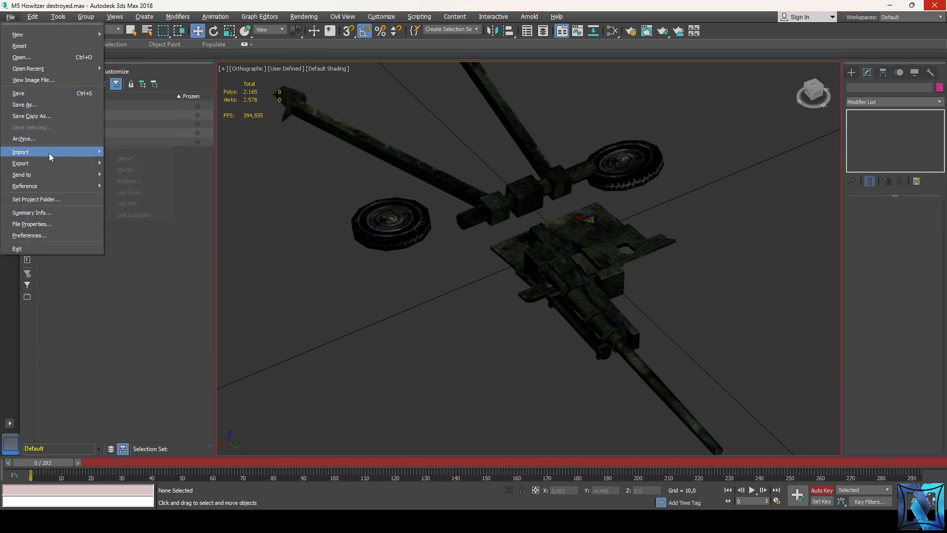
{"action": "mouse_move", "coordinate": [53, 164]}
{"action": "left_click", "coordinate": [128, 170]}
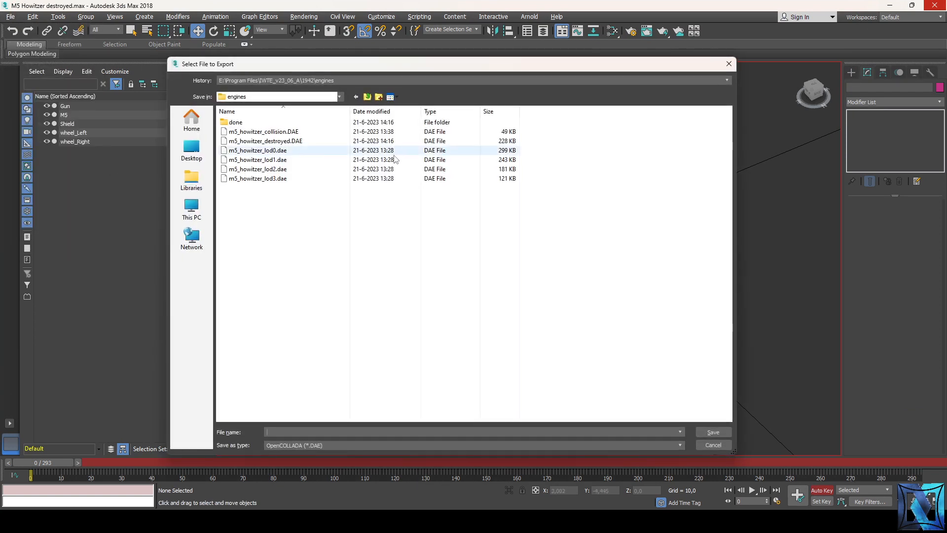
{"action": "double_click", "coordinate": [389, 141]}
{"action": "left_click", "coordinate": [508, 298]}
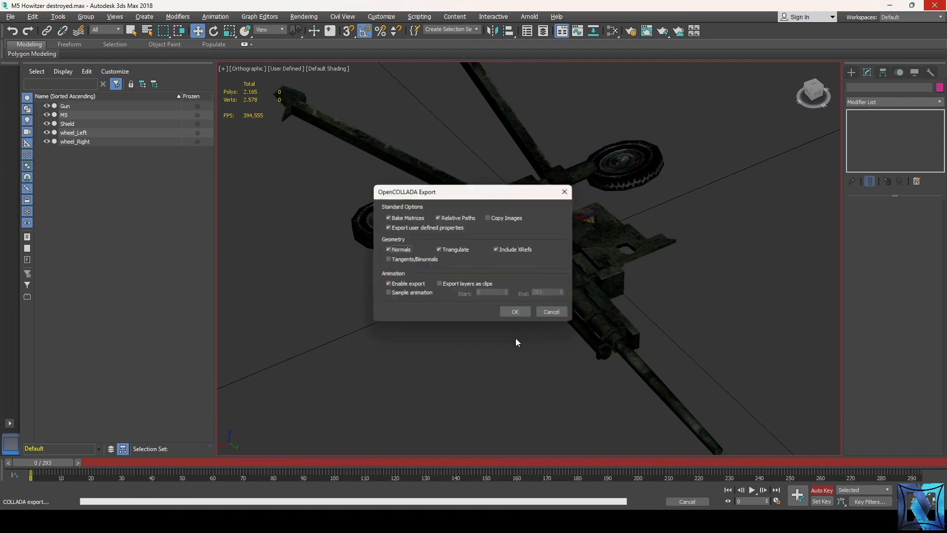
{"action": "left_click", "coordinate": [514, 312]}
- Switch to IWTE, start the DAE directory conversion, and choose 1942\engines as the source folder
{"action": "key", "text": "alt+Tab"}
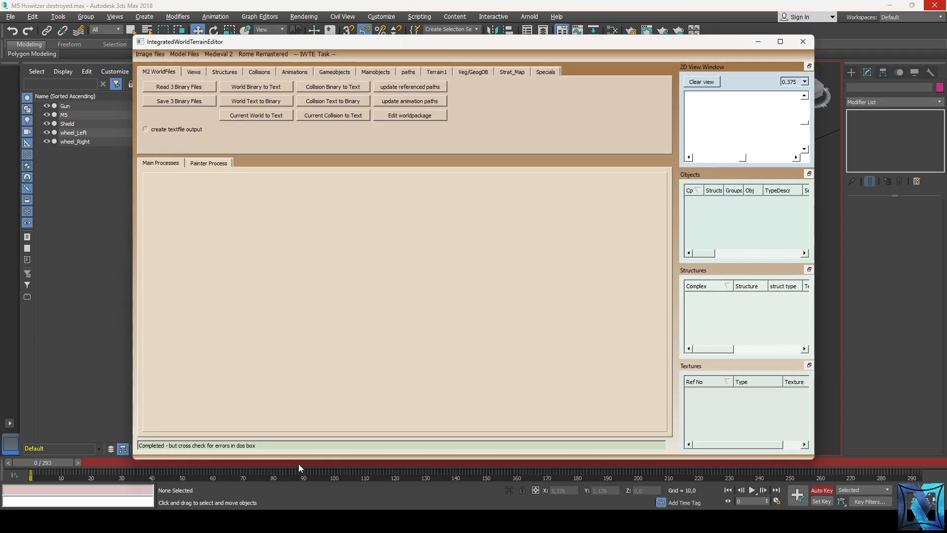
{"action": "left_click", "coordinate": [184, 54]}
{"action": "mouse_move", "coordinate": [187, 61]}
{"action": "left_click", "coordinate": [284, 132]}
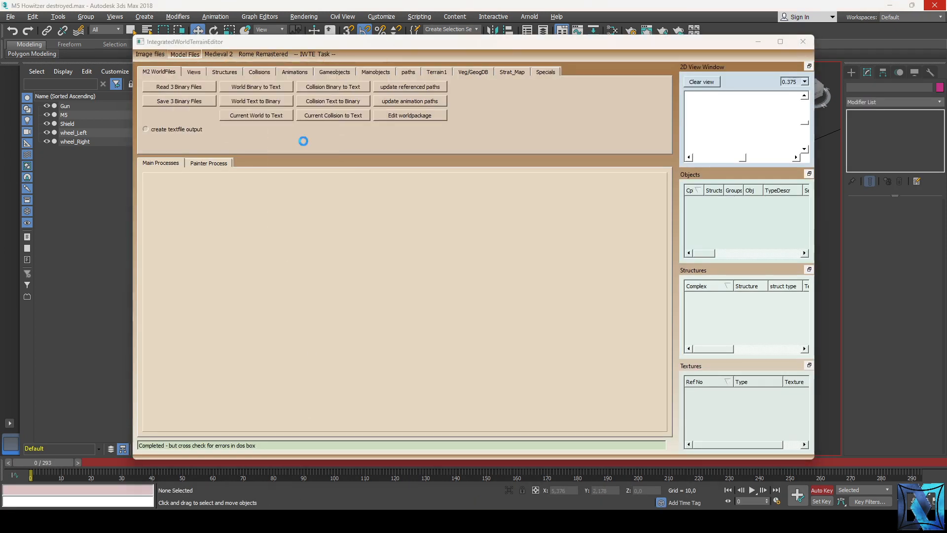
{"action": "double_click", "coordinate": [317, 129]}
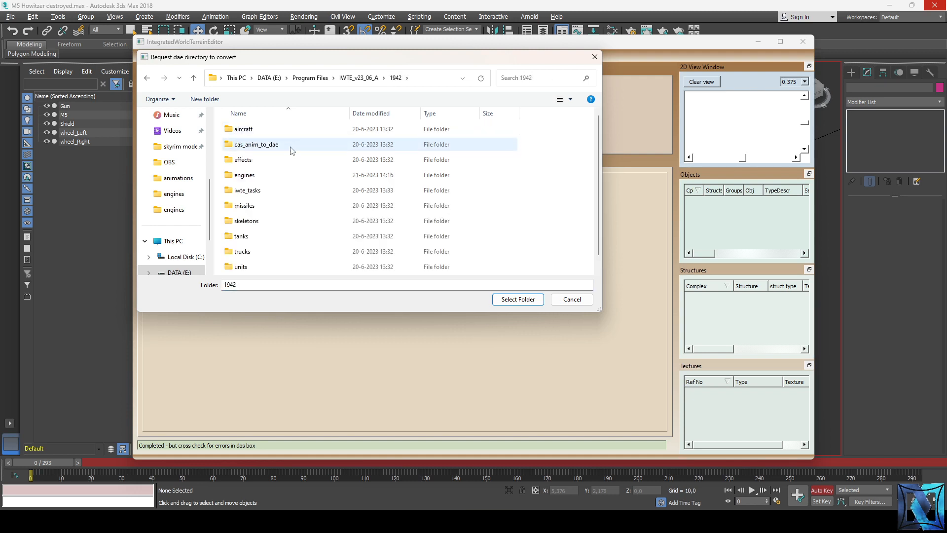
{"action": "left_click", "coordinate": [285, 176]}
{"action": "double_click", "coordinate": [285, 178]}
{"action": "left_click", "coordinate": [498, 299]}
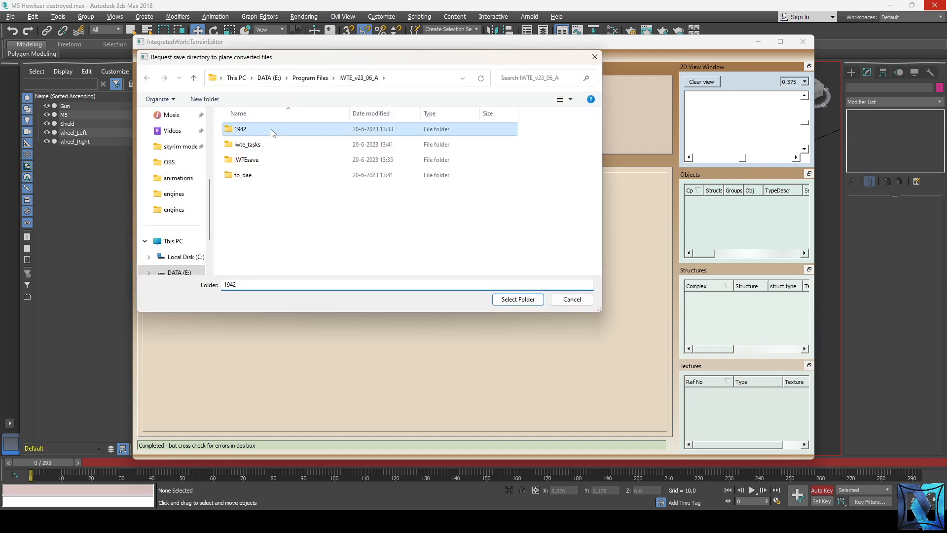
- Set 1942\engines\done as the save directory for the converted CAS files
{"action": "double_click", "coordinate": [271, 129]}
{"action": "left_click", "coordinate": [266, 175]}
{"action": "double_click", "coordinate": [266, 175]}
{"action": "double_click", "coordinate": [257, 130]}
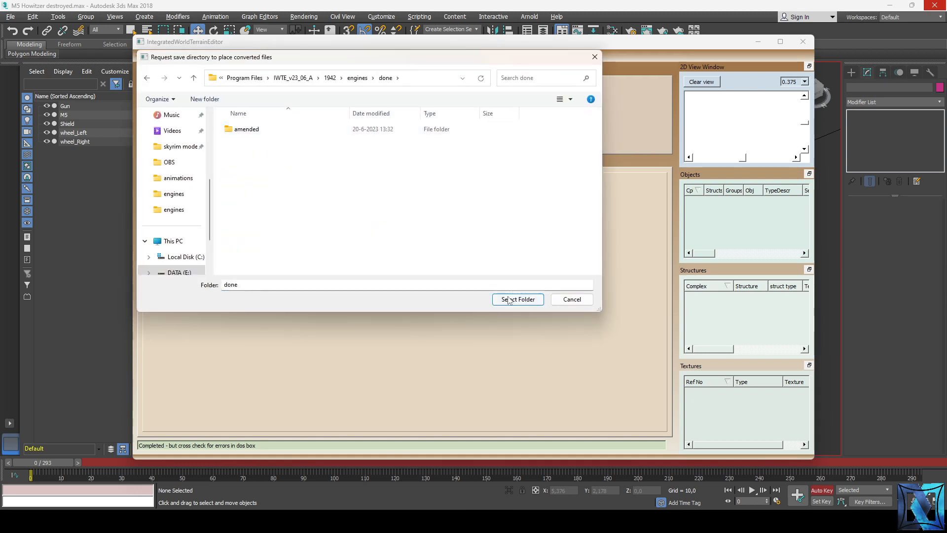
{"action": "left_click", "coordinate": [518, 299]}
- Open the converted m5_howitzer_destroyed.cas in Notepad++, check the crash texture name near the end of the file, and close it
{"action": "left_click", "coordinate": [159, 466]}
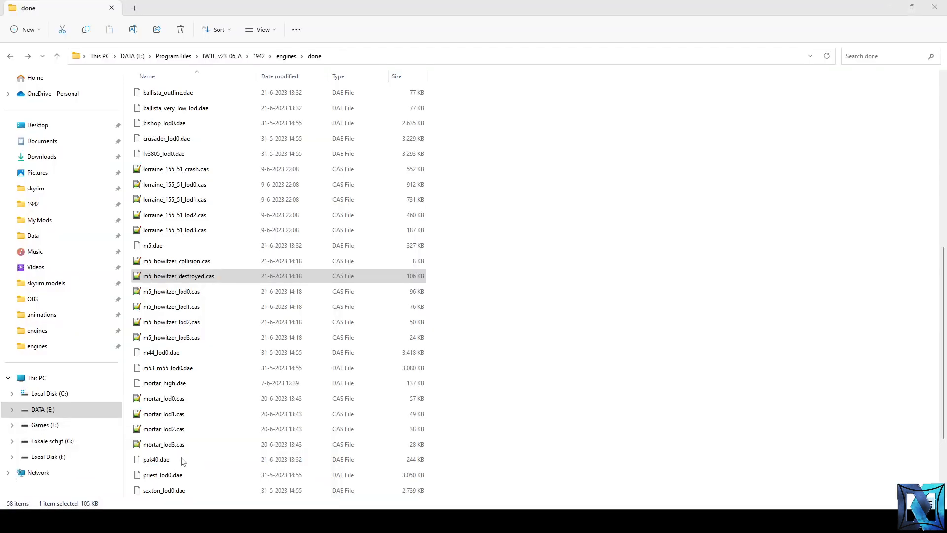
{"action": "left_click", "coordinate": [226, 282]}
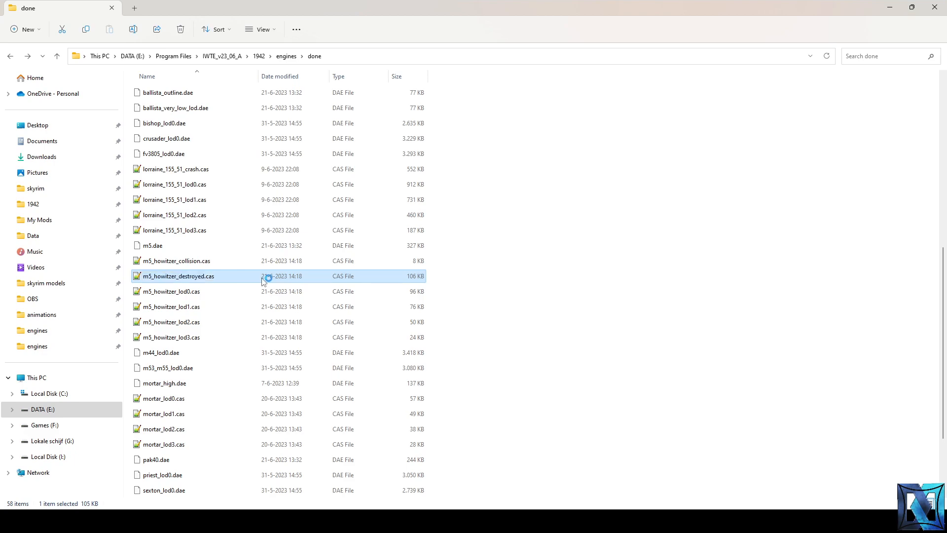
{"action": "double_click", "coordinate": [265, 277]}
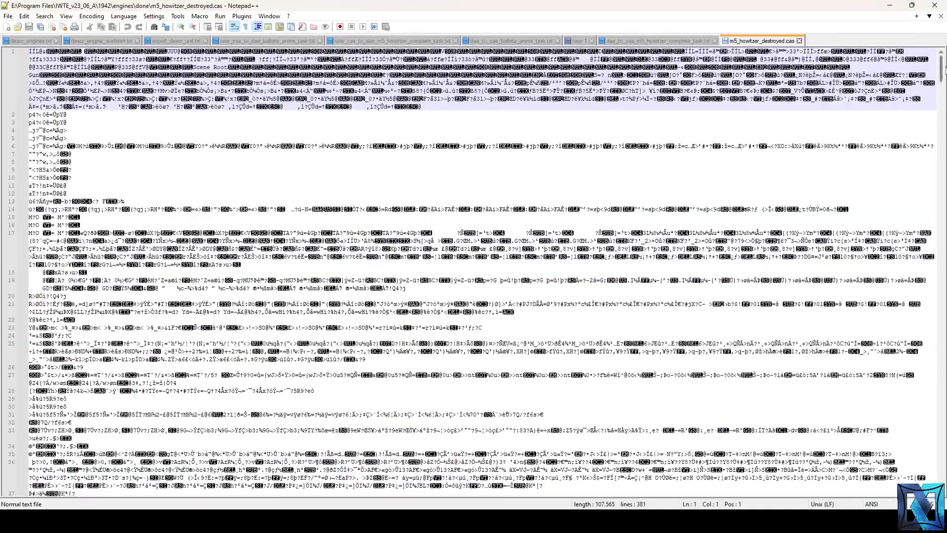
{"action": "left_click_drag", "start_coordinate": [944, 69], "coordinate": [929, 465]}
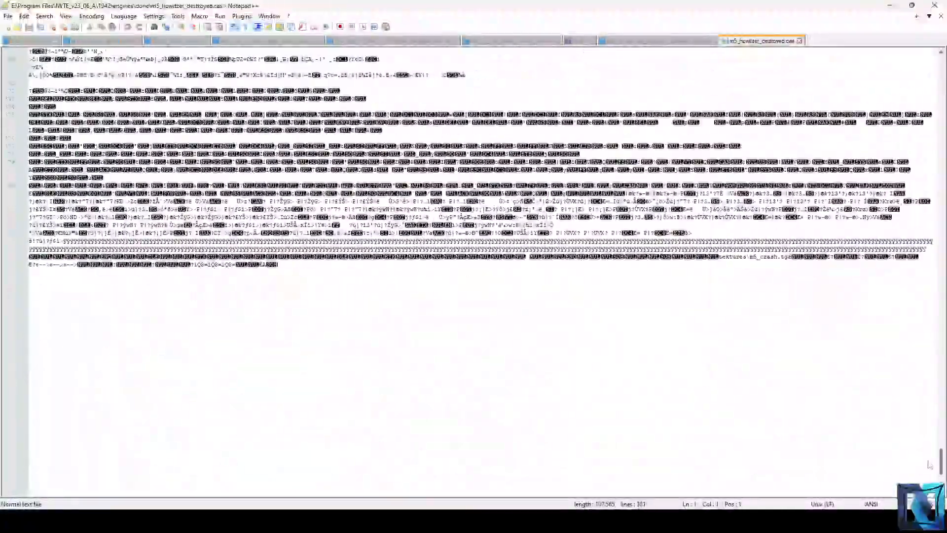
{"action": "double_click", "coordinate": [763, 256]}
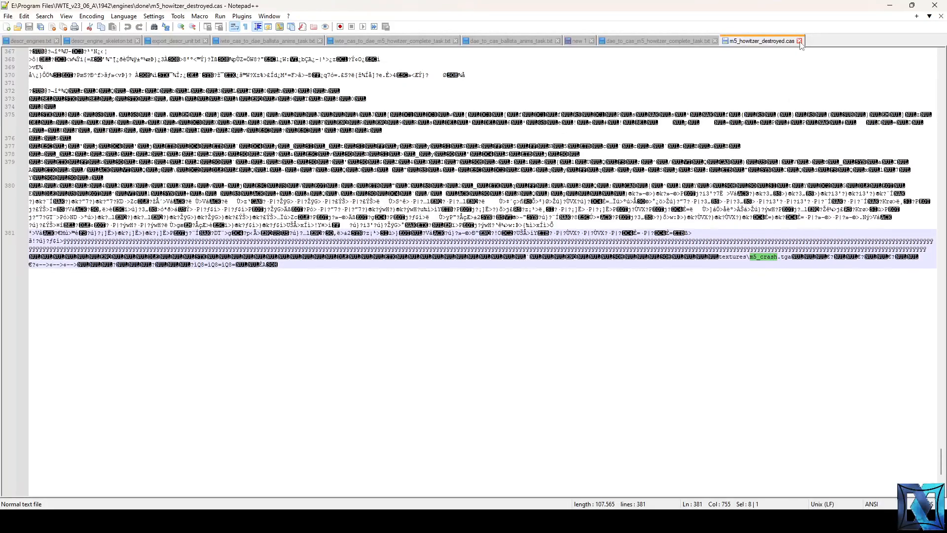
{"action": "left_click", "coordinate": [799, 41]}
{"action": "left_click", "coordinate": [890, 6]}
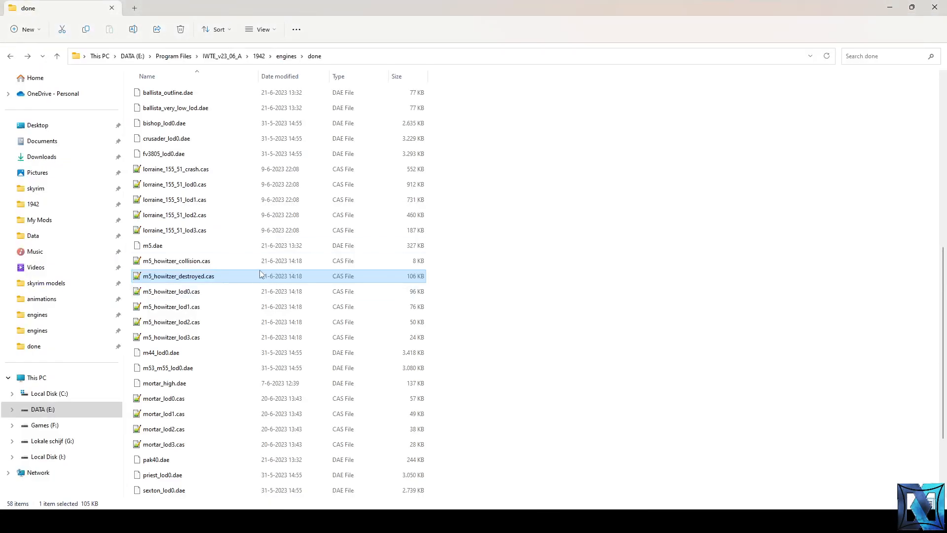
- Paste the converted m5_howitzer_destroyed.cas into the mod's models_engine\howitzer folder
{"action": "mouse_move", "coordinate": [79, 506]}
{"action": "left_click", "coordinate": [57, 481]}
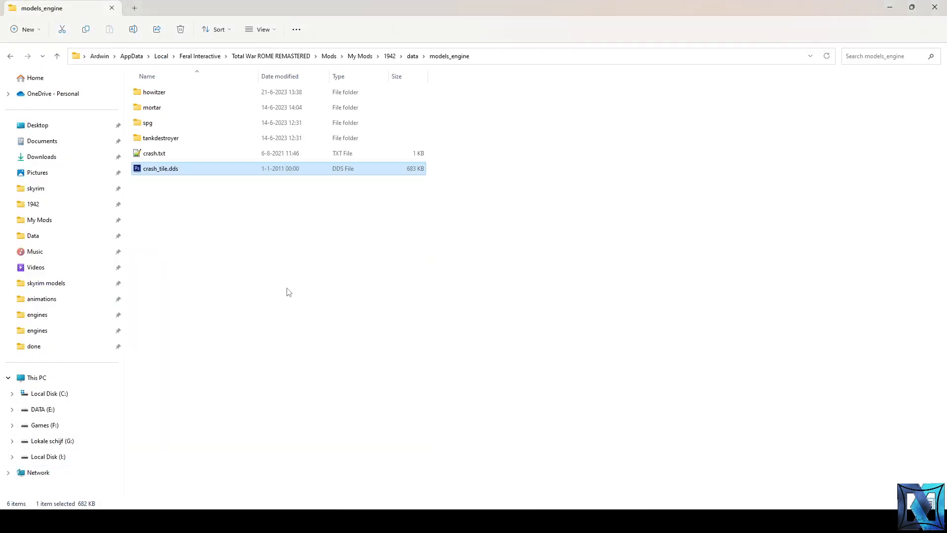
{"action": "double_click", "coordinate": [241, 94]}
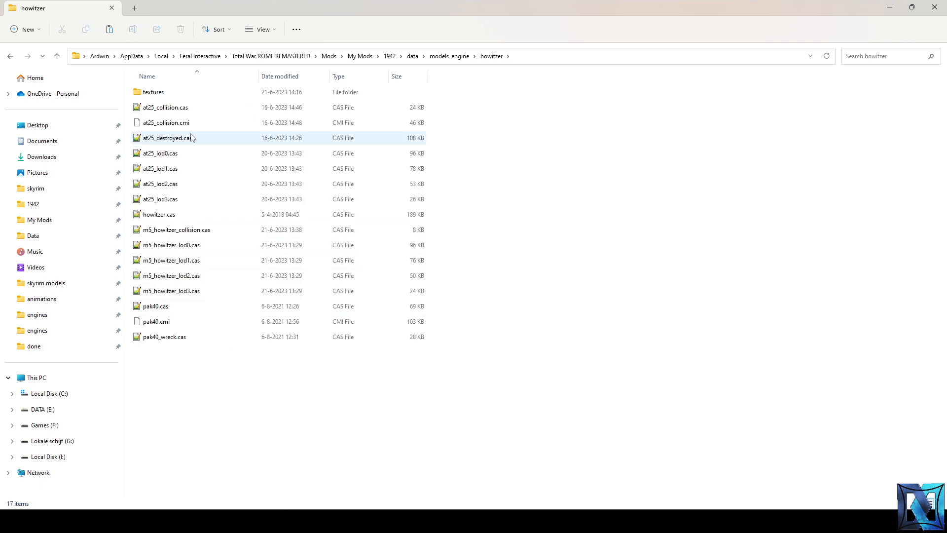
{"action": "key", "text": "ctrl+v"}
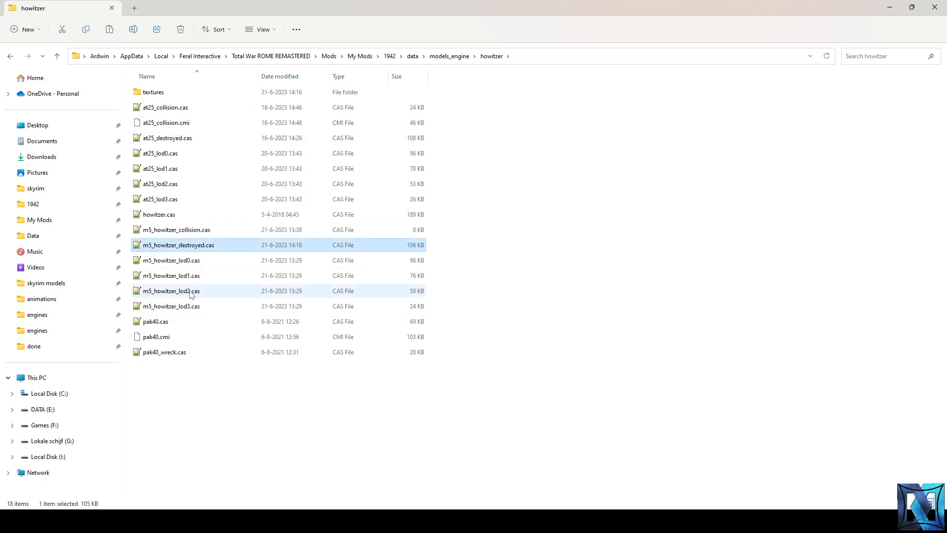
- Copy the destroyed model's file name, replace m5_howitzer_dead with m5_howitzer_destroyed in descr_engines.txt's dead model group, and save the file
{"action": "left_click", "coordinate": [193, 245]}
{"action": "key", "text": "ctrl+c"}
{"action": "left_click", "coordinate": [237, 409]}
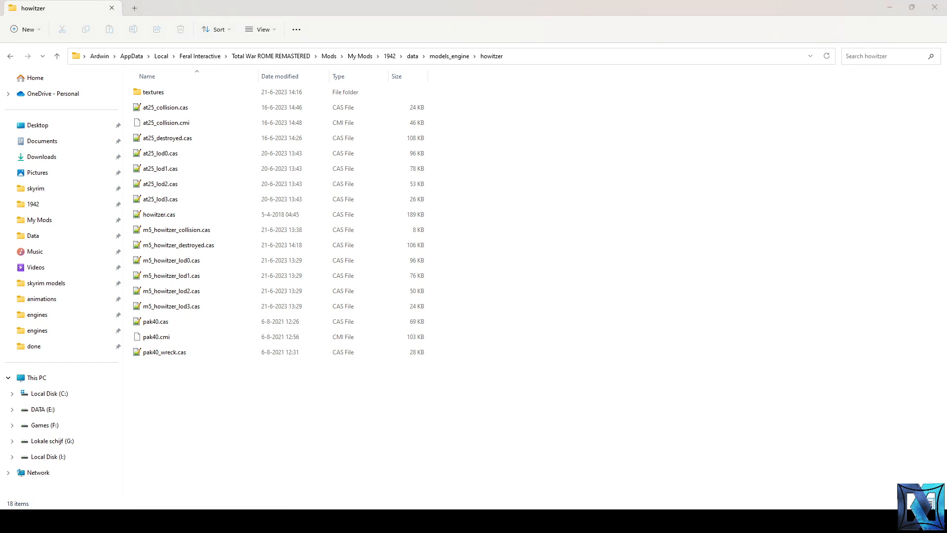
{"action": "key", "text": "alt+Tab"}
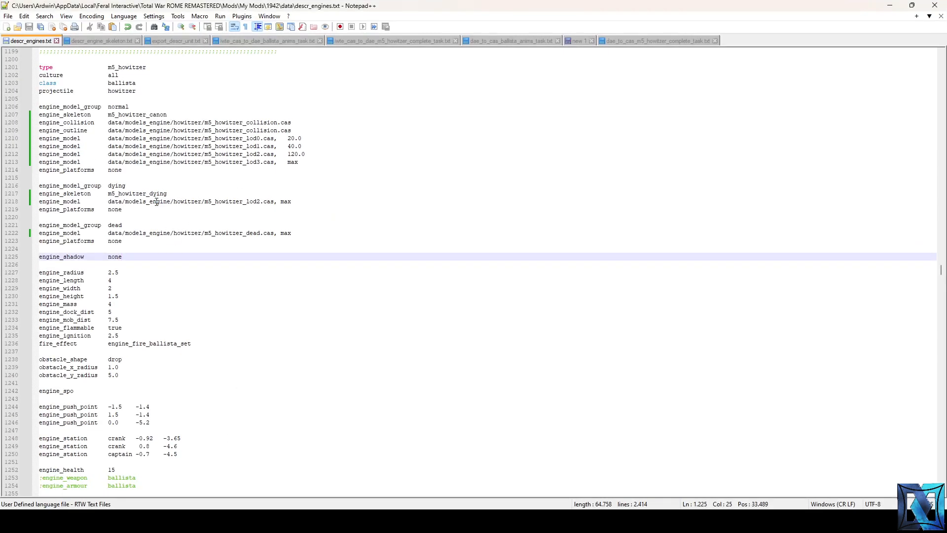
{"action": "double_click", "coordinate": [237, 130]}
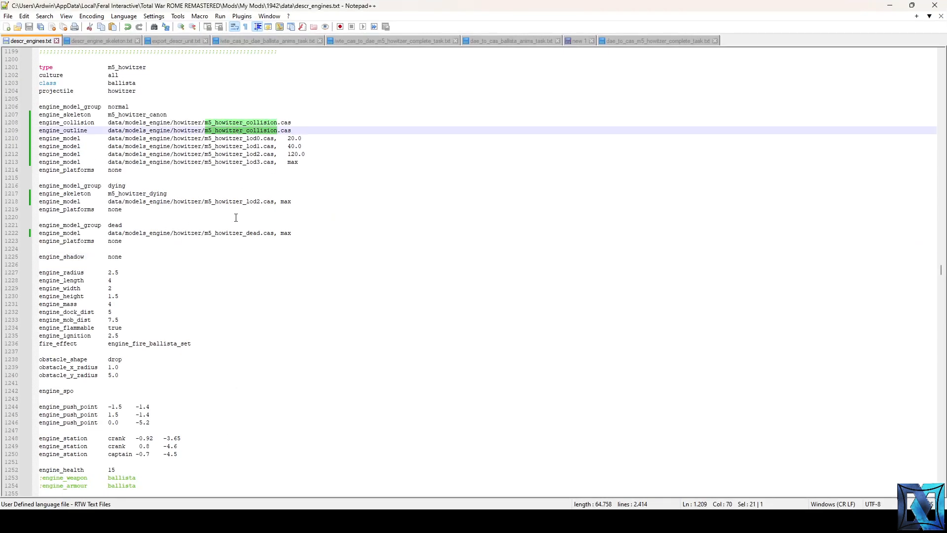
{"action": "scroll", "coordinate": [235, 218], "scroll_direction": "down", "scroll_amount": 2}
{"action": "double_click", "coordinate": [232, 186]}
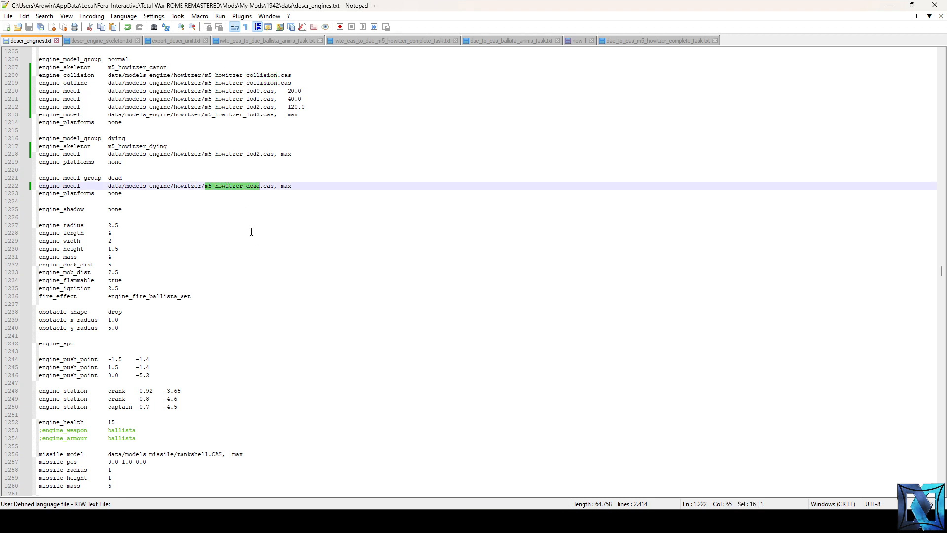
{"action": "key", "text": "ctrl+v"}
{"action": "key", "text": "ctrl+s"}
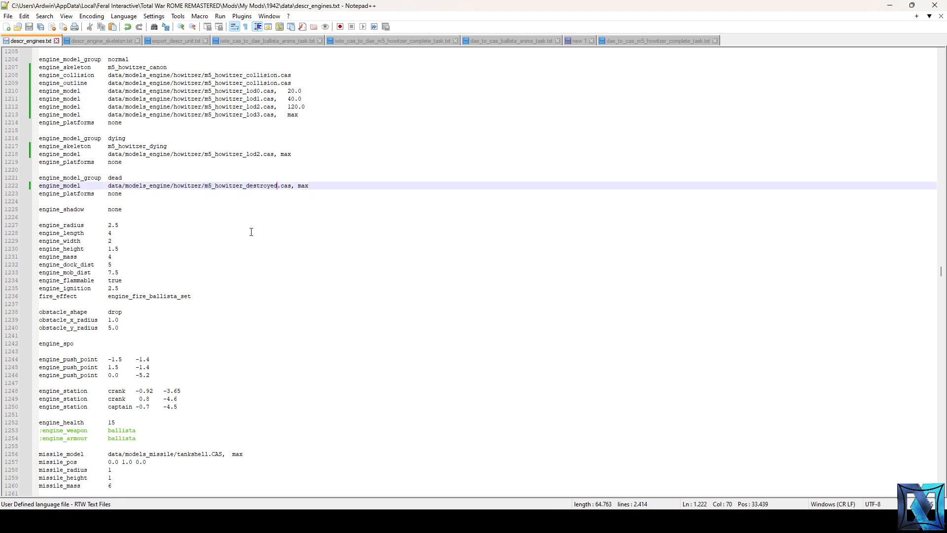
{"action": "scroll", "coordinate": [244, 284], "scroll_direction": "up", "scroll_amount": 4}
{"action": "left_click", "coordinate": [244, 284]}
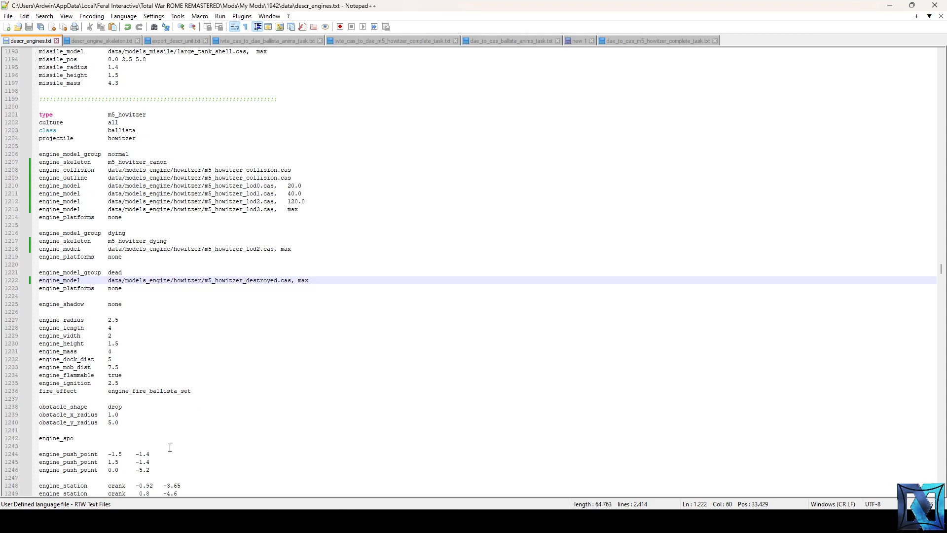
- Open the recent scene M5 Howitzer.max in 3ds Max, and review the m5_howitzer dimensions in descr_engines.txt
{"action": "left_click", "coordinate": [167, 520]}
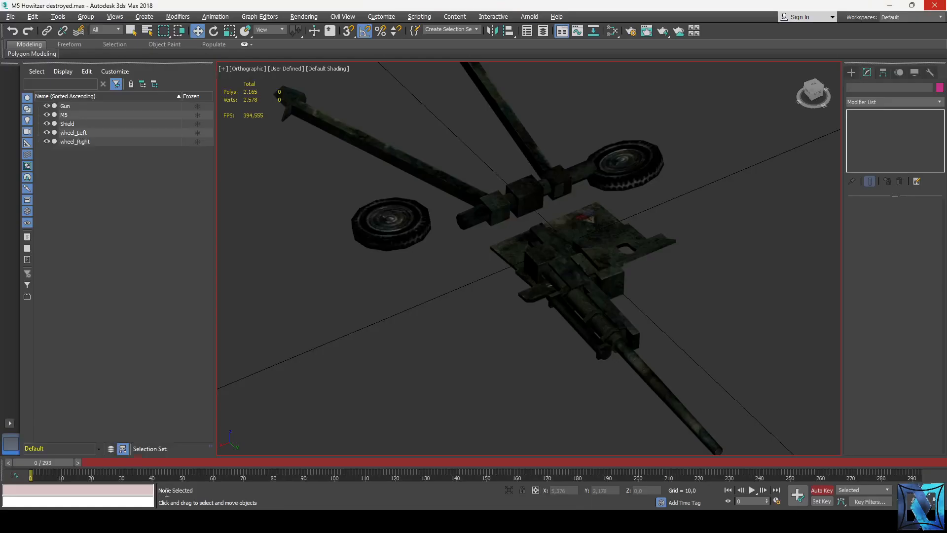
{"action": "left_click", "coordinate": [10, 16]}
{"action": "mouse_move", "coordinate": [49, 69]}
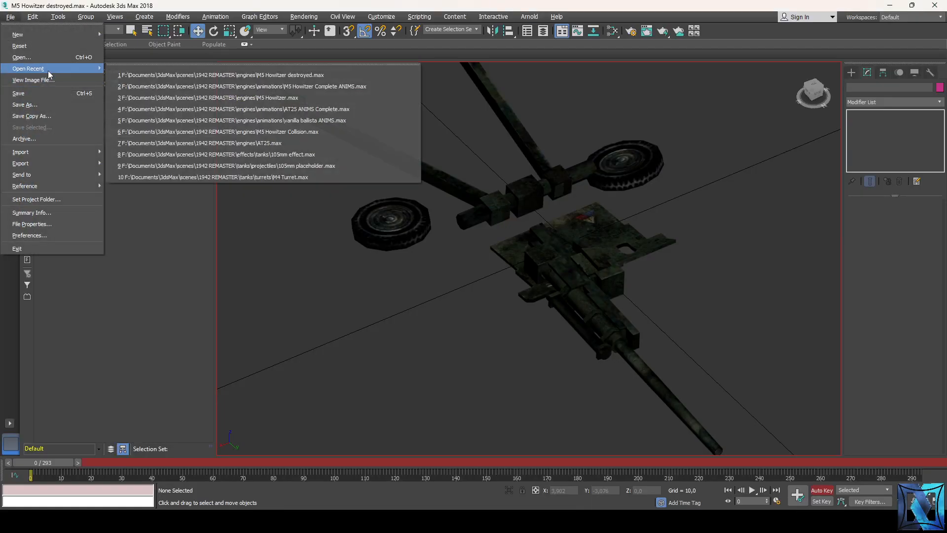
{"action": "left_click", "coordinate": [319, 97]}
{"action": "left_click_drag", "start_coordinate": [807, 89], "coordinate": [820, 93]}
{"action": "key", "text": "alt+Tab"}
{"action": "scroll", "coordinate": [255, 298], "scroll_direction": "down", "scroll_amount": 4}
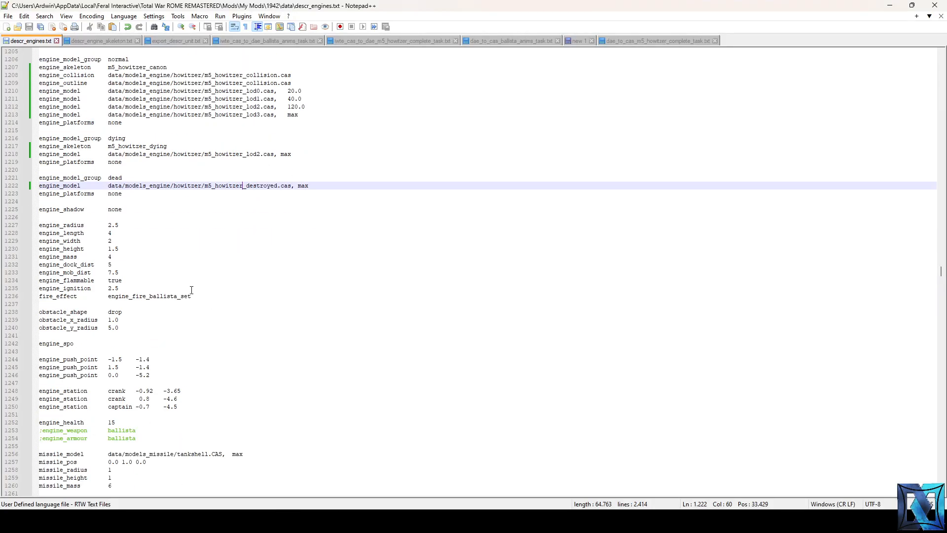
{"action": "key", "text": "alt+Tab"}
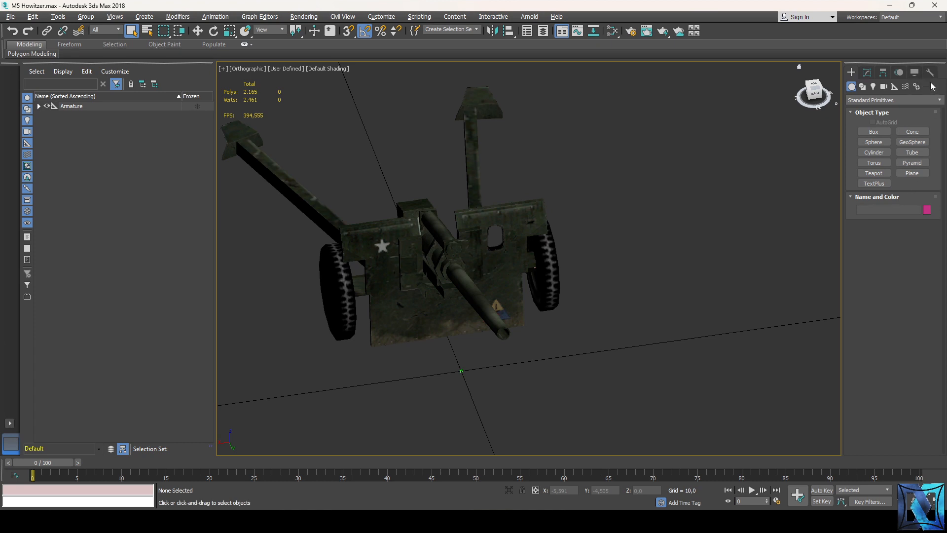
- Load the RTW Tools MAXScript utility and bring up its engine property tools
{"action": "left_click", "coordinate": [931, 72]}
{"action": "left_click", "coordinate": [887, 235]}
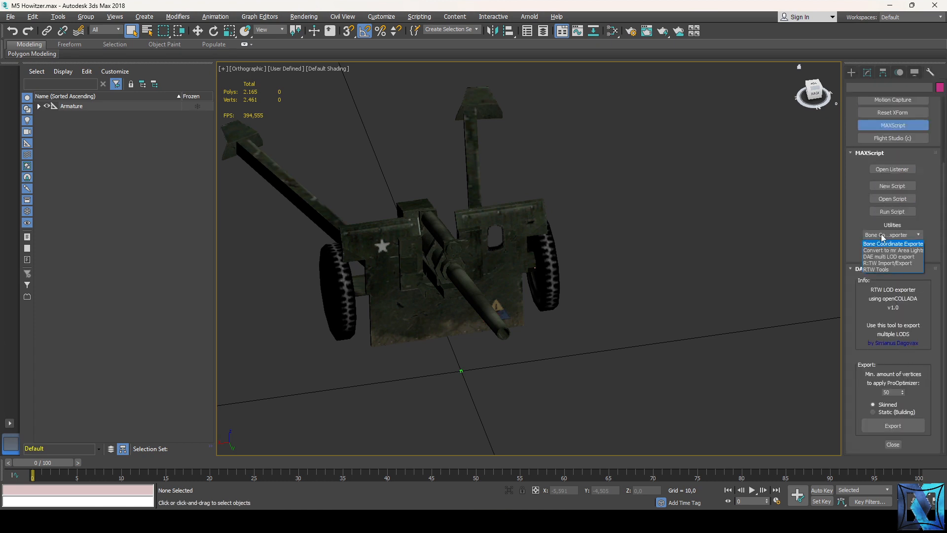
{"action": "left_click", "coordinate": [884, 270]}
{"action": "scroll", "coordinate": [855, 296], "scroll_direction": "down", "scroll_amount": 2}
{"action": "scroll", "coordinate": [855, 296], "scroll_direction": "down", "scroll_amount": 8}
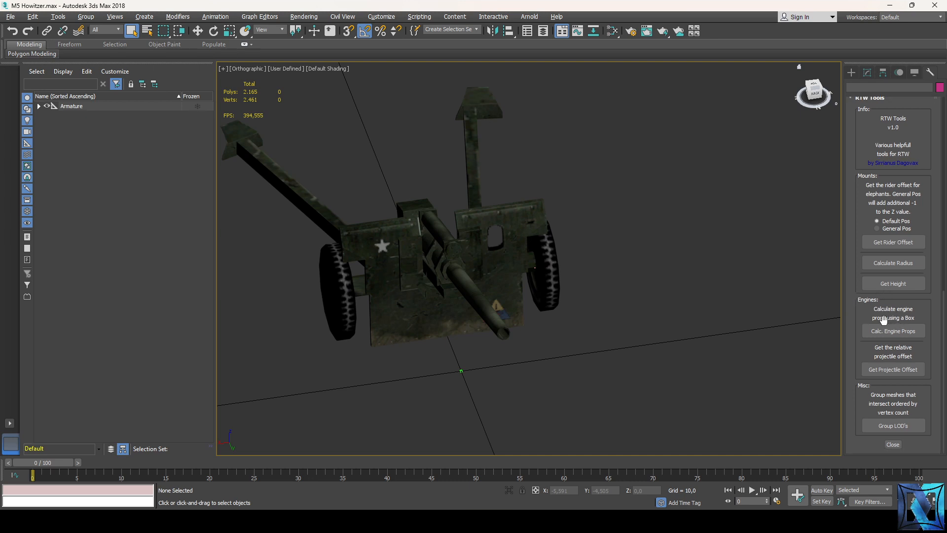
- Draw a box around the whole howitzer in the top view, about 7.59 long, 3.65 wide and 0.35 high
{"action": "left_click", "coordinate": [909, 331]}
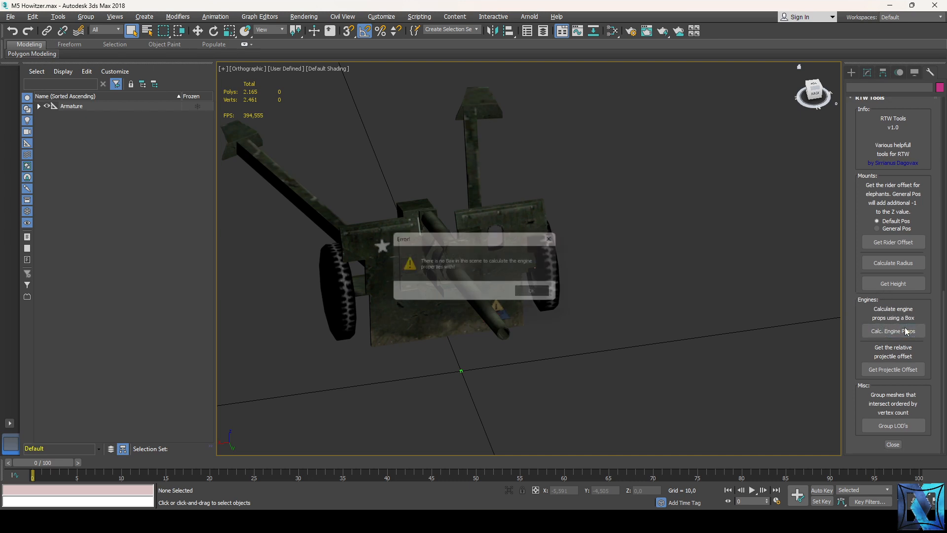
{"action": "left_click", "coordinate": [553, 293]}
{"action": "left_click", "coordinate": [852, 72]}
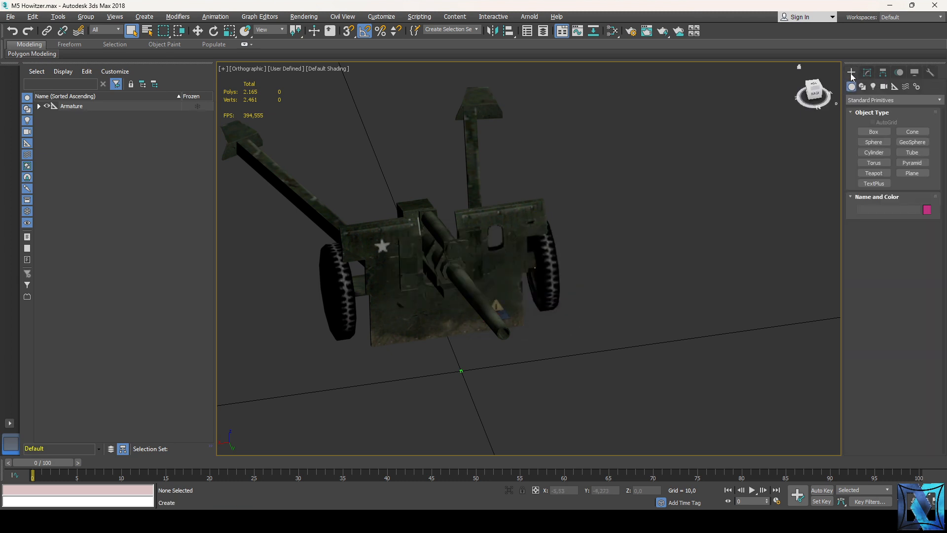
{"action": "left_click", "coordinate": [873, 132]}
{"action": "key", "text": "t"}
{"action": "scroll", "coordinate": [572, 229], "scroll_direction": "up", "scroll_amount": 5}
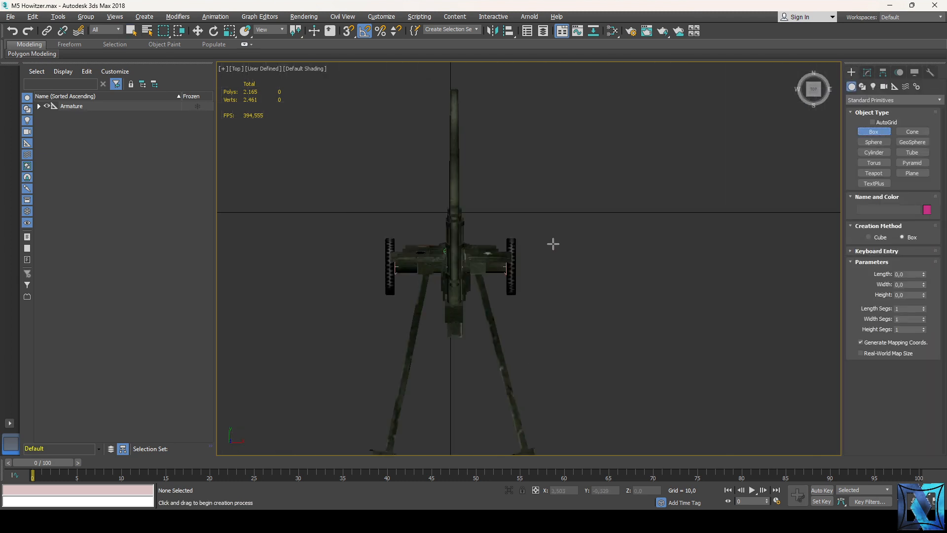
{"action": "scroll", "coordinate": [548, 257], "scroll_direction": "down", "scroll_amount": 3}
{"action": "scroll", "coordinate": [546, 305], "scroll_direction": "up", "scroll_amount": 2}
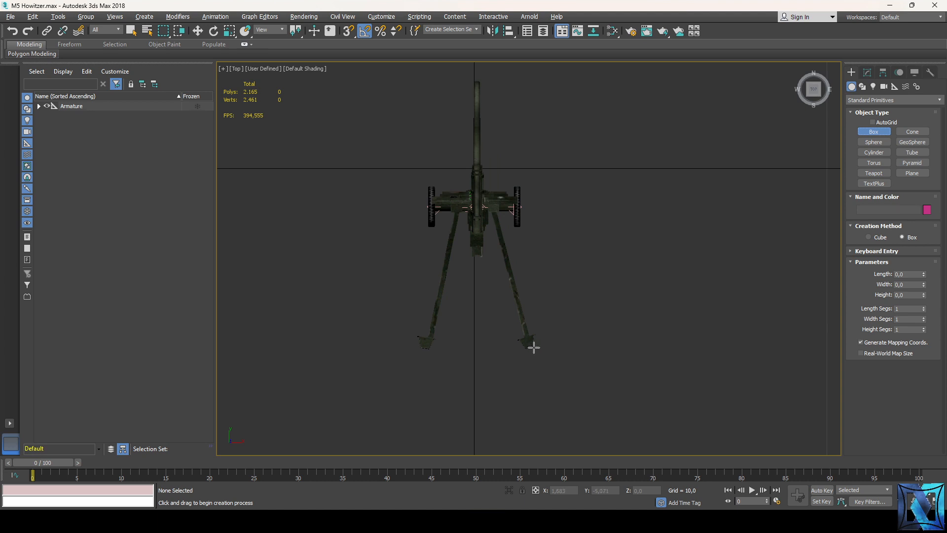
{"action": "left_click_drag", "start_coordinate": [543, 348], "coordinate": [413, 80]}
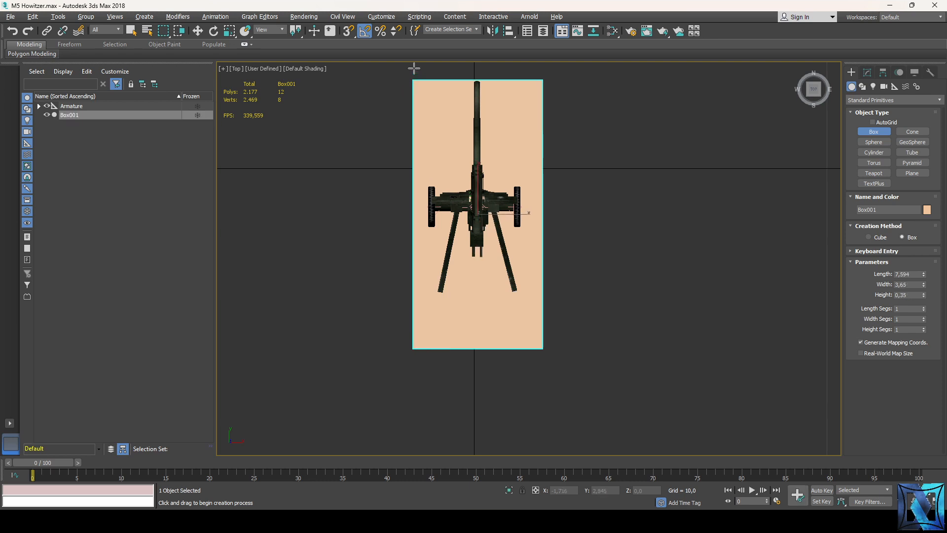
{"action": "left_click", "coordinate": [414, 69]}
- Set the box's height to 2.0 to match the howitzer's height
{"action": "left_click_drag", "start_coordinate": [807, 93], "coordinate": [831, 79]}
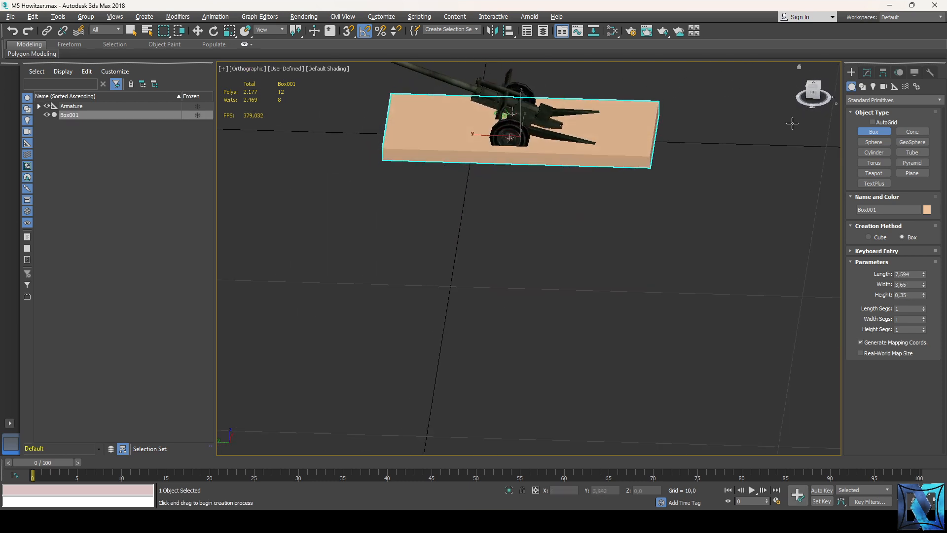
{"action": "scroll", "coordinate": [587, 322], "scroll_direction": "down", "scroll_amount": 3}
{"action": "scroll", "coordinate": [514, 162], "scroll_direction": "up", "scroll_amount": 3}
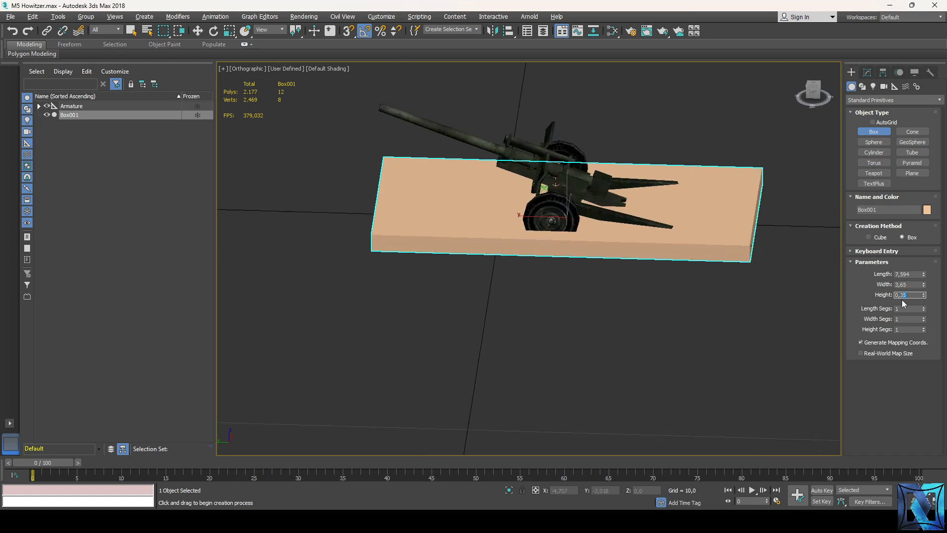
{"action": "key", "text": "Return"}
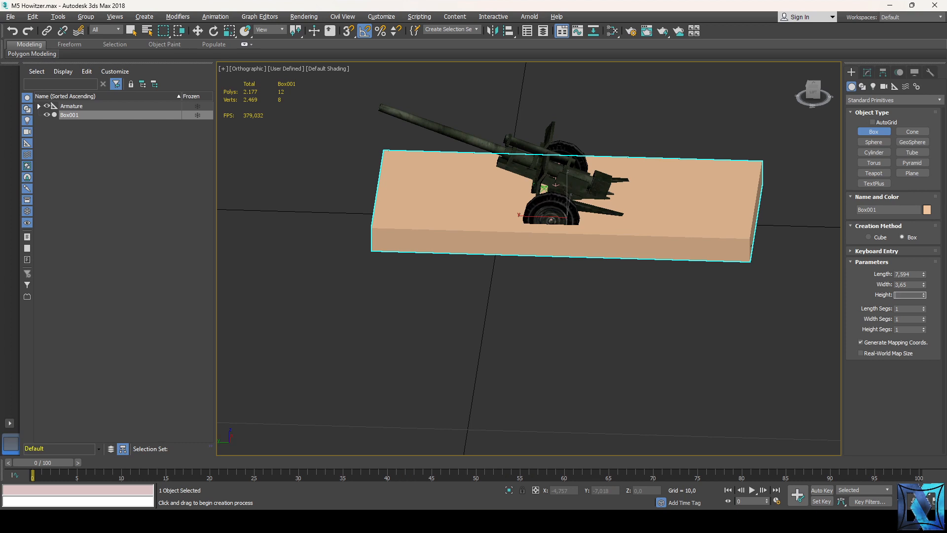
{"action": "type", "text": "1,0"}
{"action": "key", "text": "Return"}
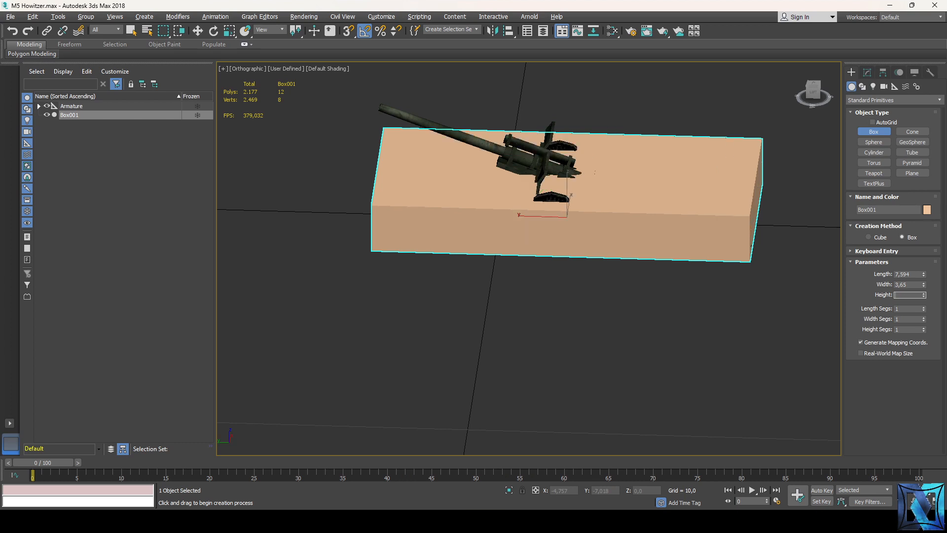
{"action": "type", "text": "2,0"}
{"action": "key", "text": "Return"}
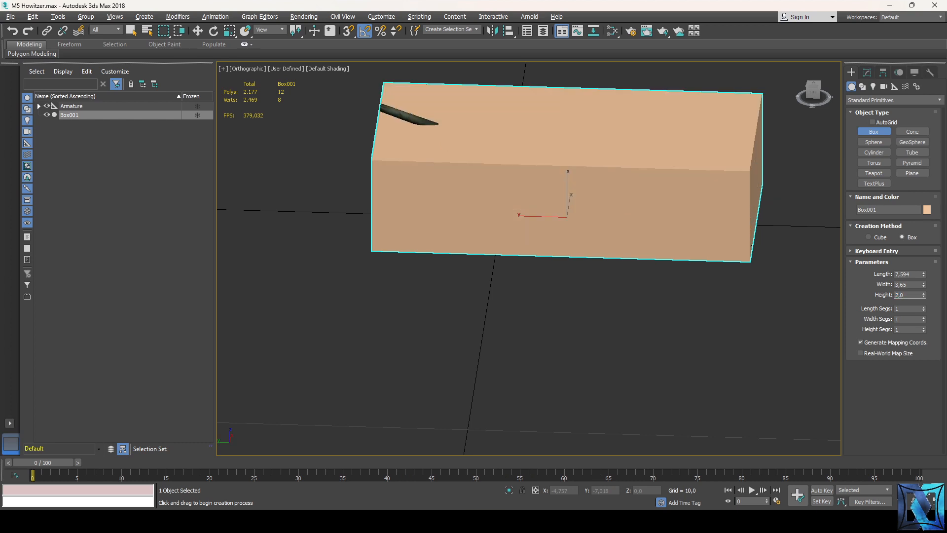
- Calculate the engine properties from the box with RTW Tools and copy the radius, length, width and height lines
{"action": "middle_click_drag", "start_coordinate": [608, 238], "coordinate": [715, 212], "text": "alt"}
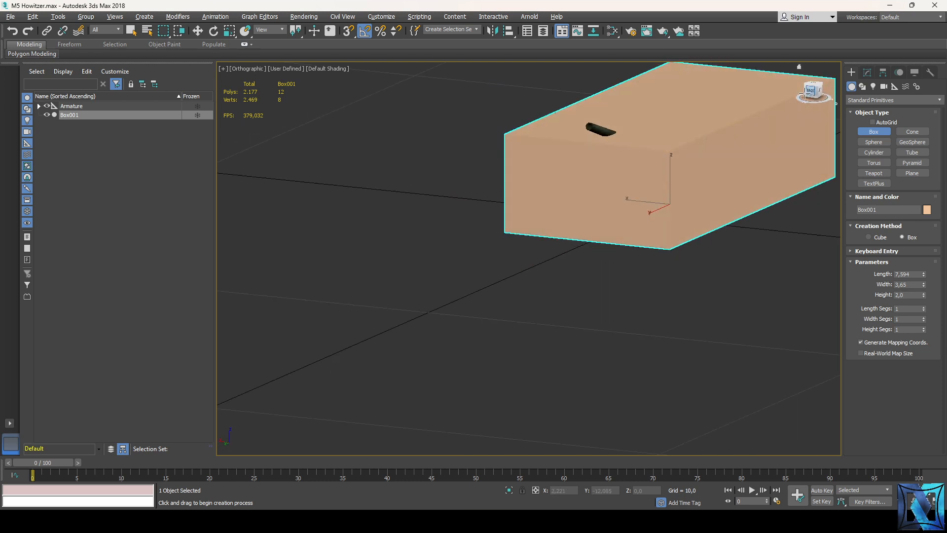
{"action": "scroll", "coordinate": [626, 170], "scroll_direction": "down", "scroll_amount": 4}
{"action": "scroll", "coordinate": [669, 144], "scroll_direction": "up", "scroll_amount": 2}
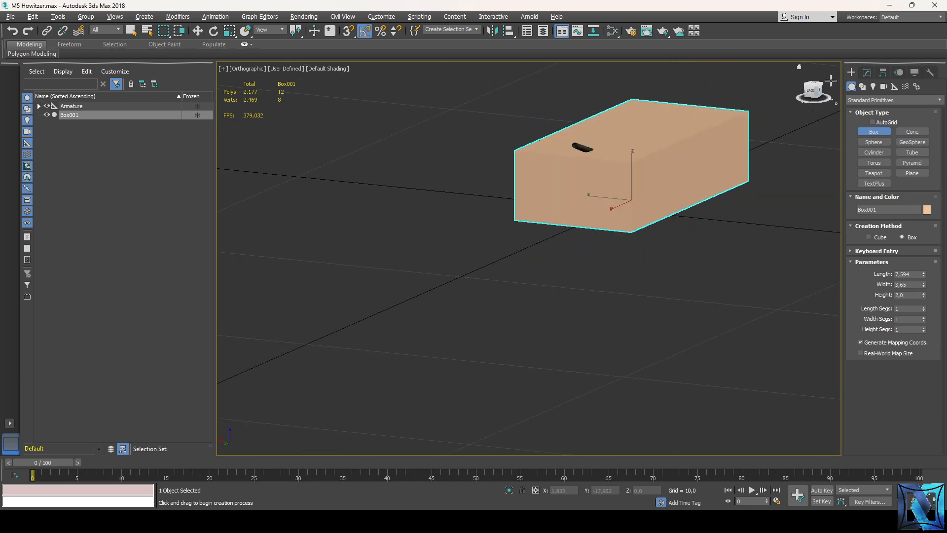
{"action": "left_click", "coordinate": [930, 72]}
{"action": "left_click", "coordinate": [903, 337]}
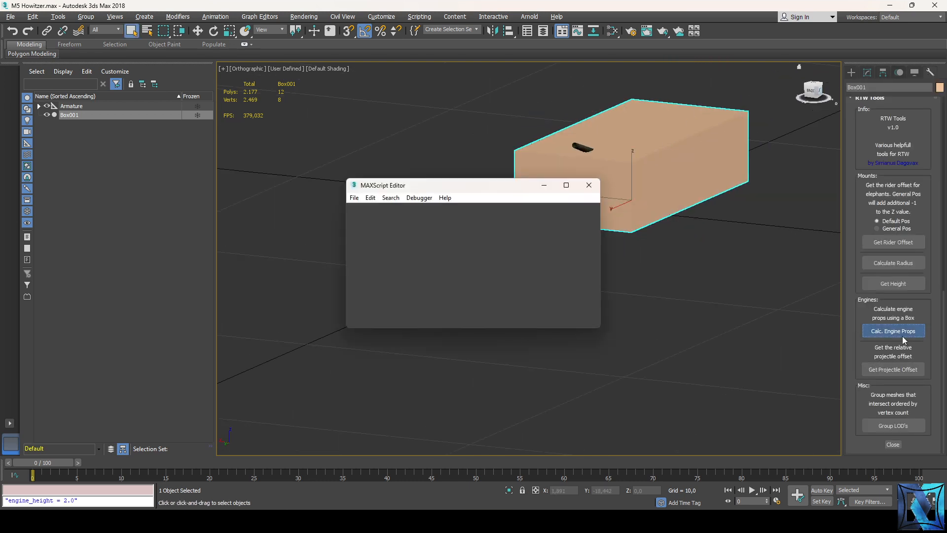
{"action": "left_click_drag", "start_coordinate": [438, 232], "coordinate": [326, 210]}
{"action": "key", "text": "ctrl+c"}
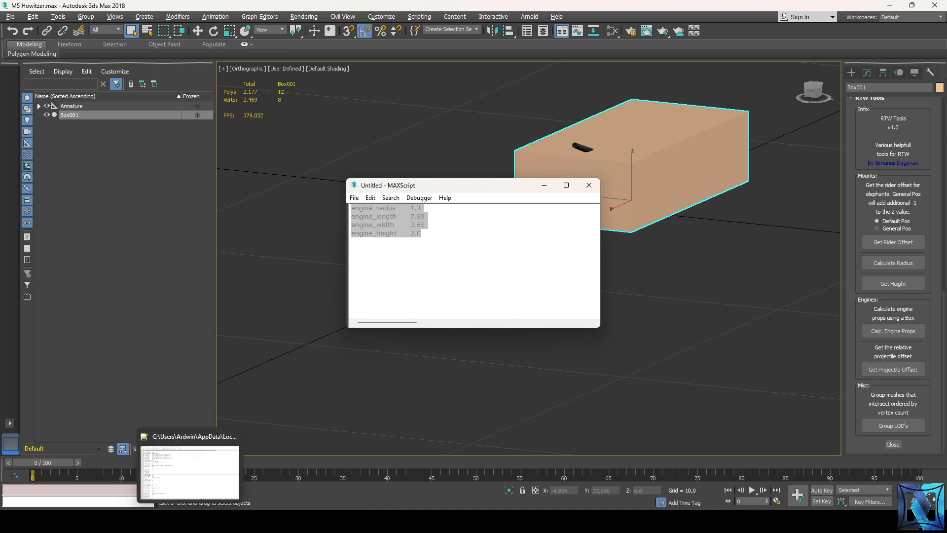
- Replace the m5_howitzer engine radius, length, width and height lines in descr_engines.txt with the copied values, and save the file
{"action": "left_click", "coordinate": [185, 466]}
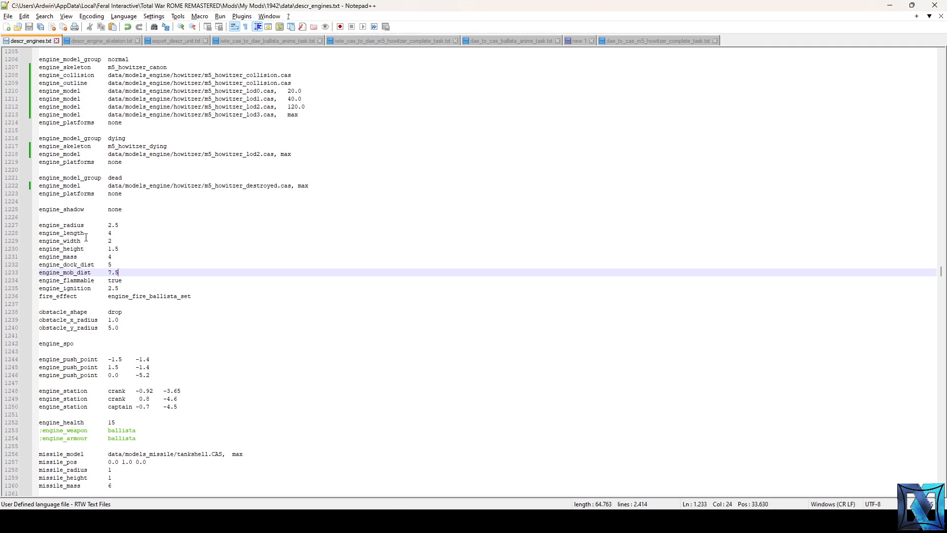
{"action": "left_click_drag", "start_coordinate": [126, 250], "coordinate": [39, 225]}
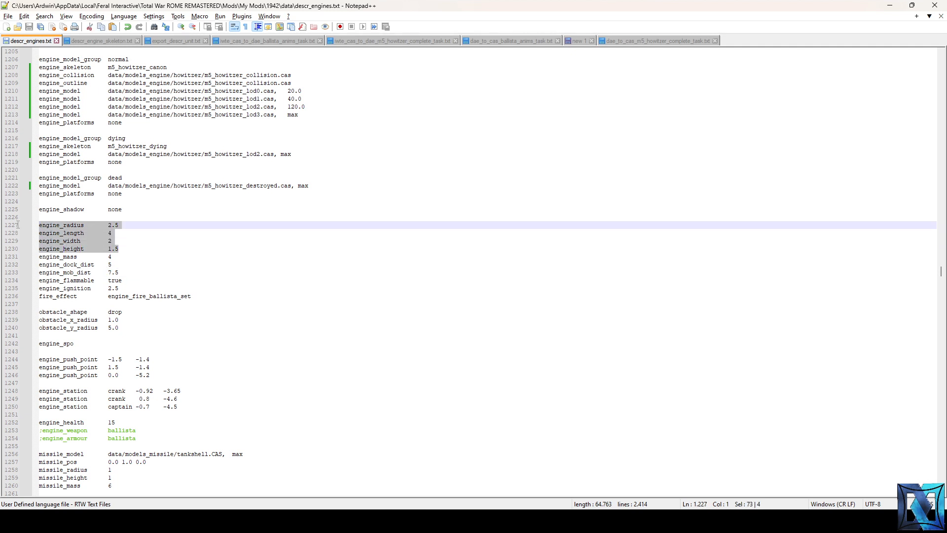
{"action": "key", "text": "ctrl+v"}
{"action": "key", "text": "ctrl+s"}
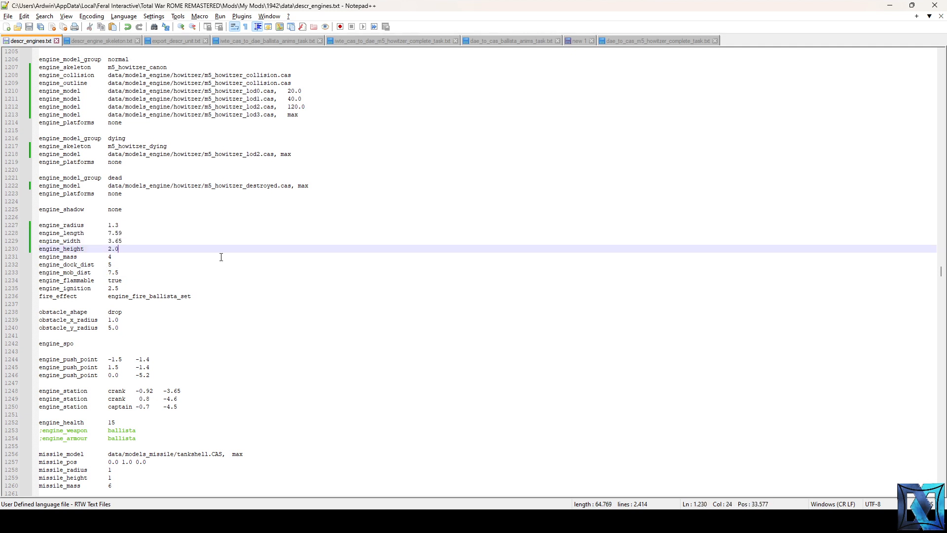
- Return to 3ds Max, close the MAXScript output without saving it, and delete the measuring box
{"action": "key", "text": "alt+Tab"}
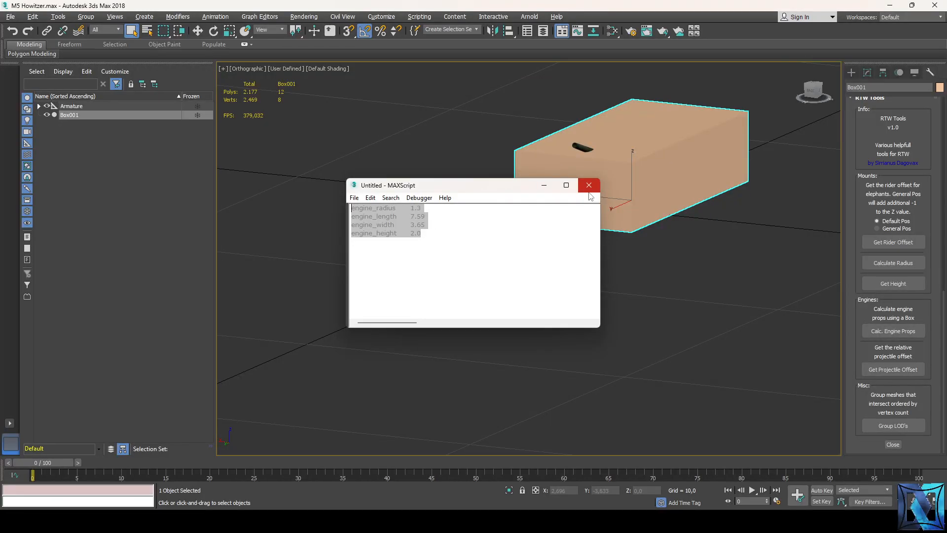
{"action": "left_click", "coordinate": [589, 185]}
{"action": "left_click", "coordinate": [487, 293]}
{"action": "key", "text": "alt+Tab"}
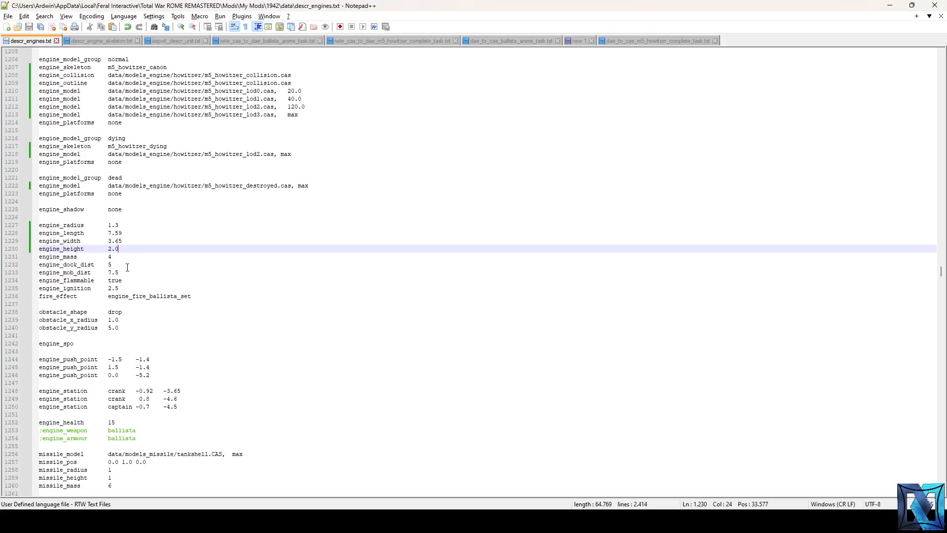
{"action": "key", "text": "alt+Tab"}
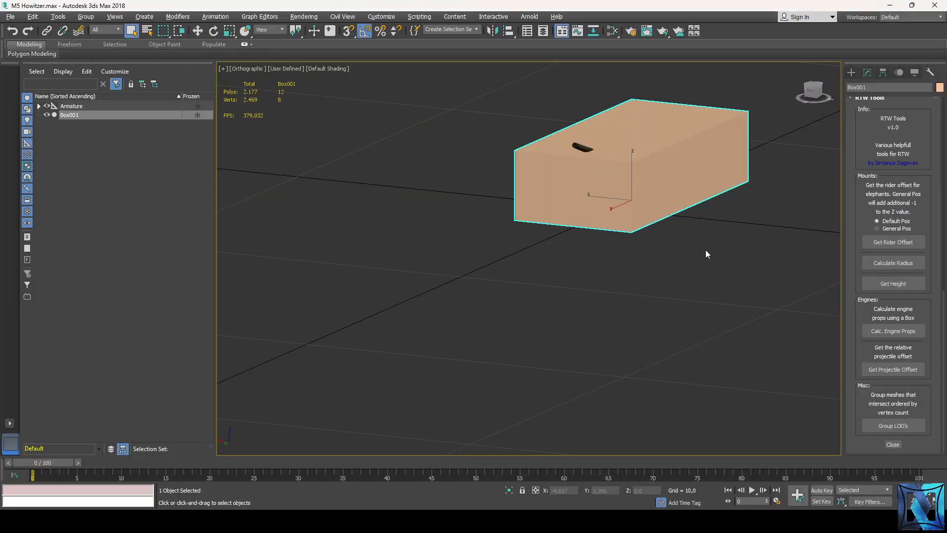
{"action": "key", "text": "Delete"}
- Examine the remaining m5_howitzer properties in descr_engines.txt: dock distance, obstacle shape and radii, push points, crew stations and missile position
{"action": "scroll", "coordinate": [696, 263], "scroll_direction": "up", "scroll_amount": 3}
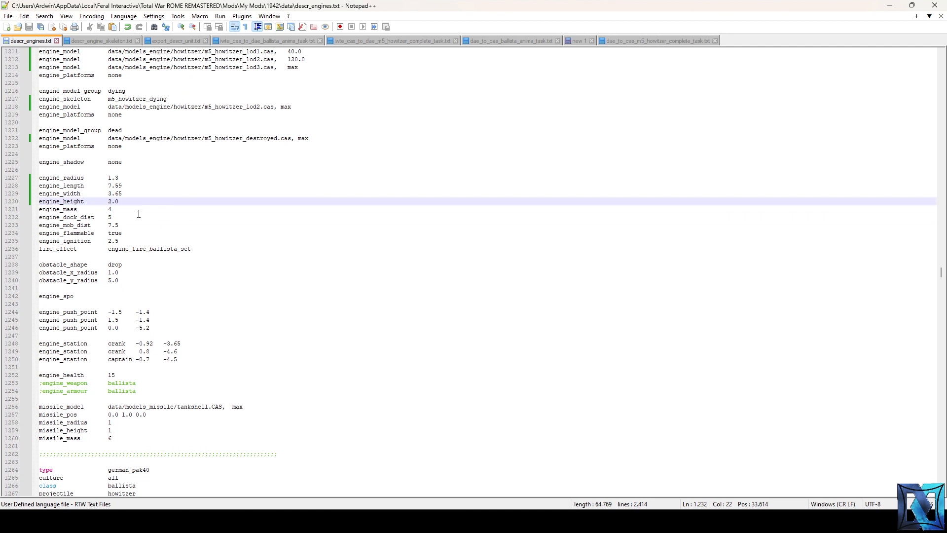
{"action": "left_click", "coordinate": [139, 214]}
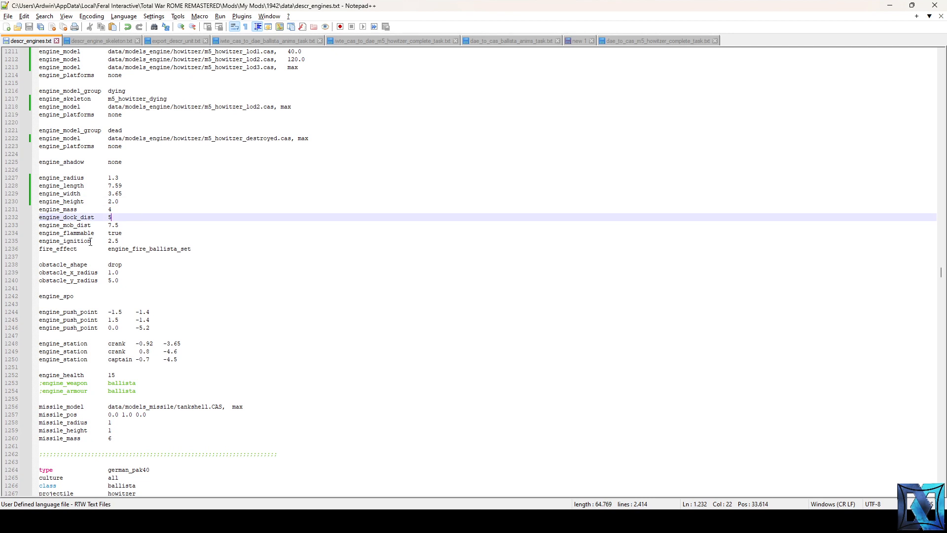
{"action": "left_click", "coordinate": [117, 266]}
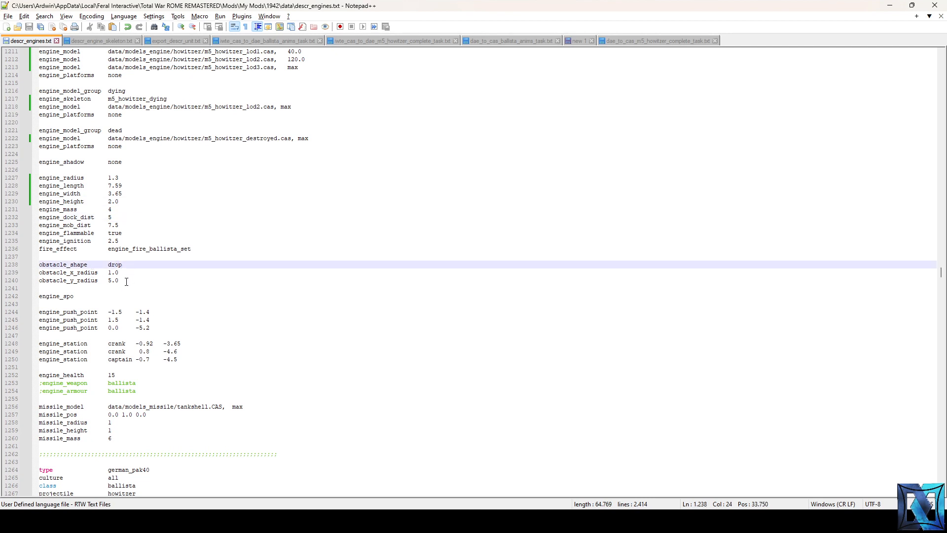
{"action": "left_click", "coordinate": [126, 281]}
{"action": "scroll", "coordinate": [123, 274], "scroll_direction": "down", "scroll_amount": 2}
{"action": "left_click", "coordinate": [120, 265]}
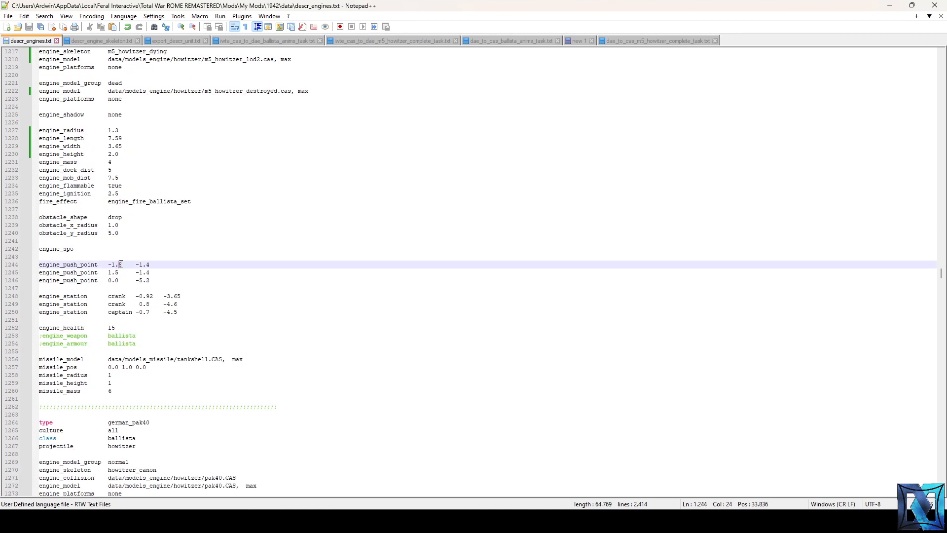
{"action": "left_click", "coordinate": [119, 298]}
{"action": "left_click", "coordinate": [149, 305]}
{"action": "left_click", "coordinate": [149, 313]}
{"action": "scroll", "coordinate": [138, 296], "scroll_direction": "down", "scroll_amount": 4}
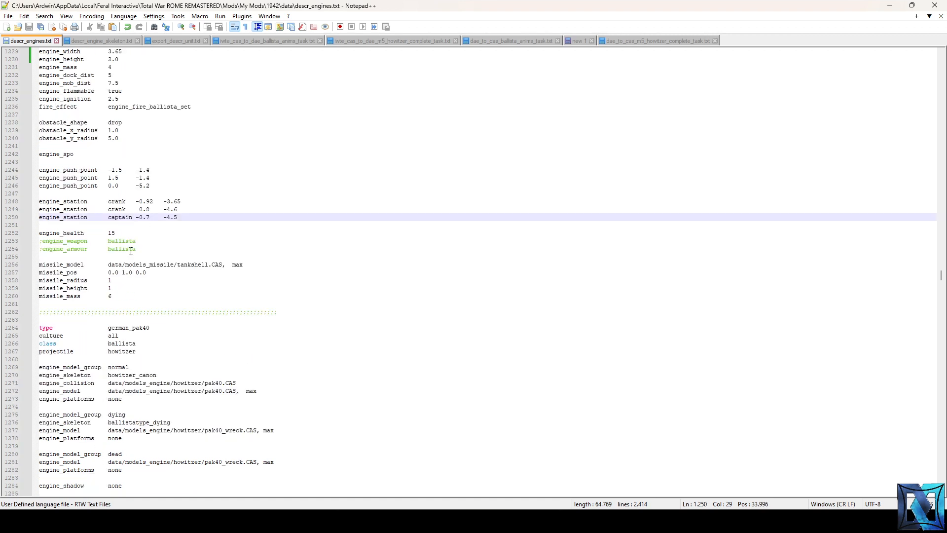
{"action": "left_click", "coordinate": [151, 273]}
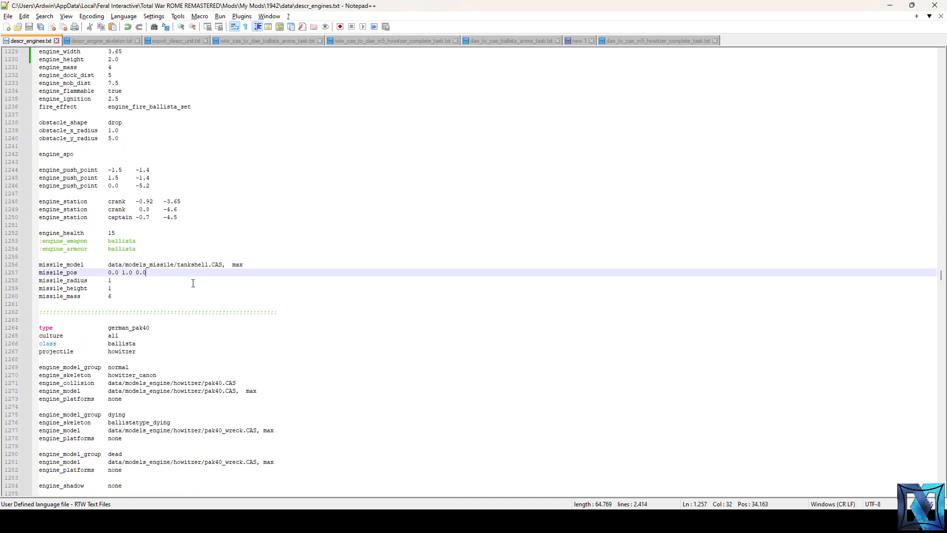
- Open the recent scene AT25 ANIMS Complete.max in 3ds Max, discarding the changes to the current scene
{"action": "key", "text": "alt+Tab"}
{"action": "key", "text": "alt+Tab"}
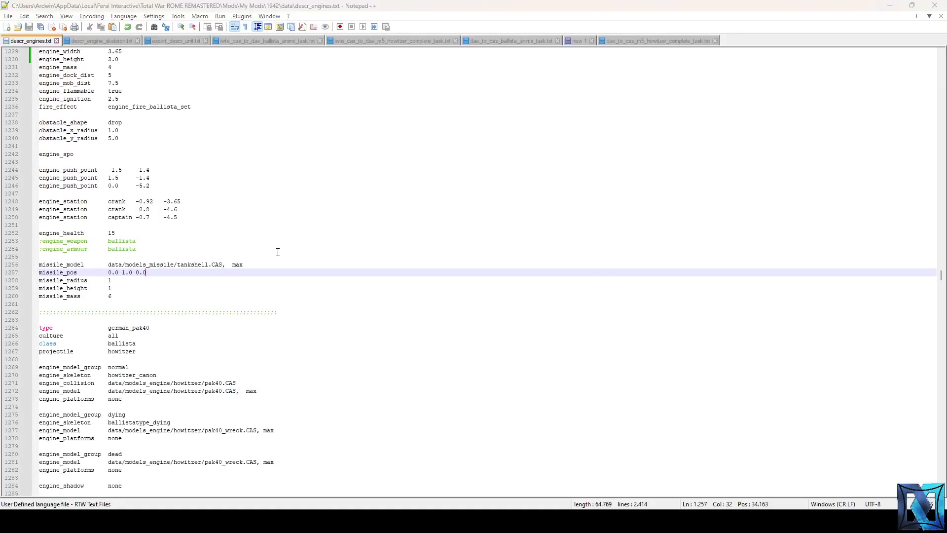
{"action": "key", "text": "alt+Tab"}
{"action": "left_click", "coordinate": [6, 19]}
{"action": "mouse_move", "coordinate": [74, 69]}
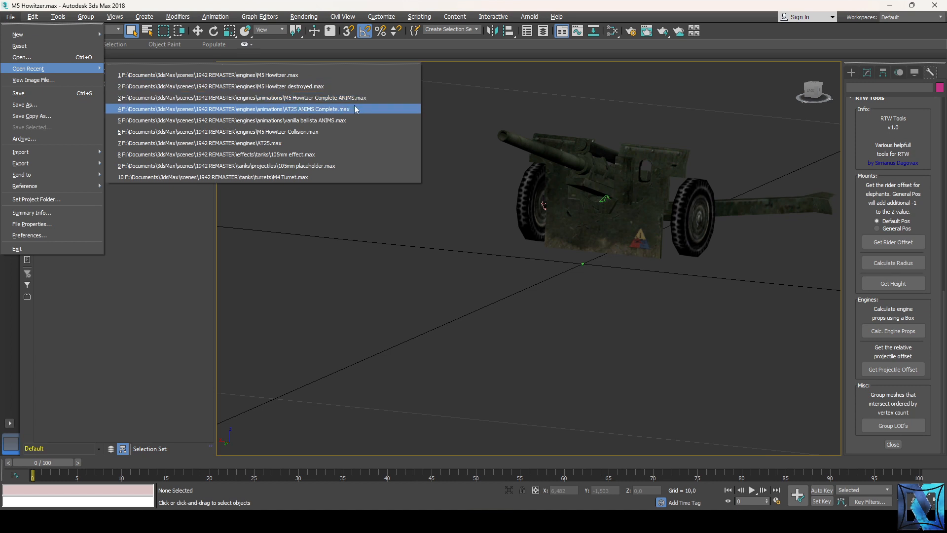
{"action": "left_click", "coordinate": [348, 109]}
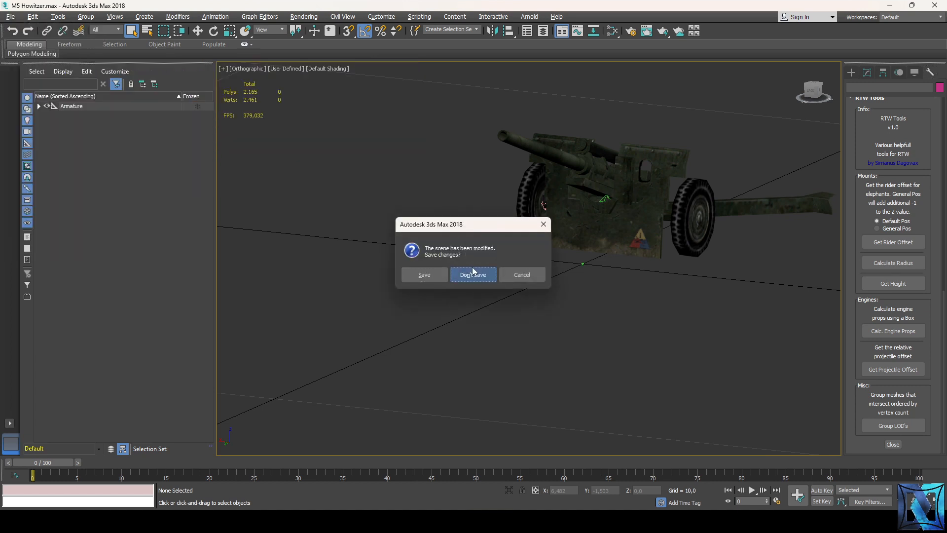
{"action": "left_click", "coordinate": [472, 272]}
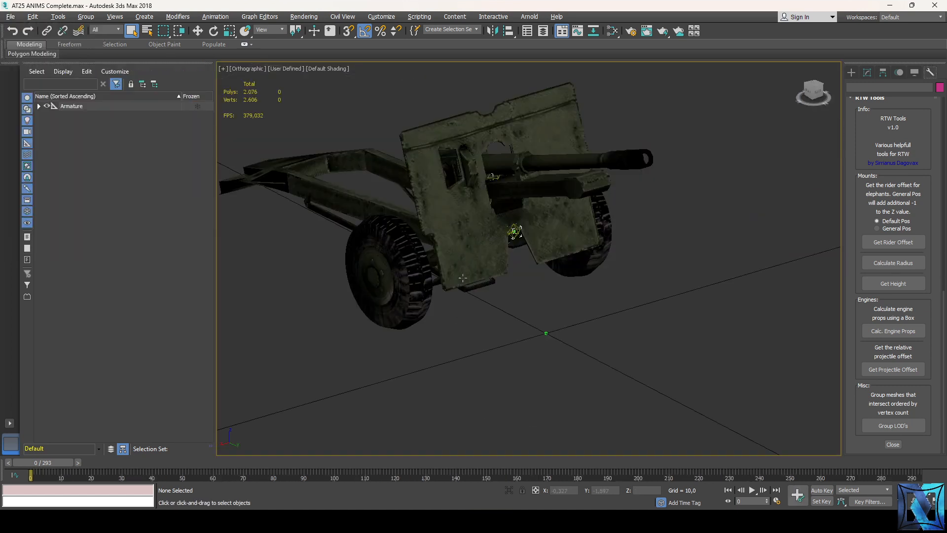
- Open the recent scene M5 Howitzer Complete ANIMS.max
{"action": "left_click", "coordinate": [9, 19]}
{"action": "mouse_move", "coordinate": [30, 68]}
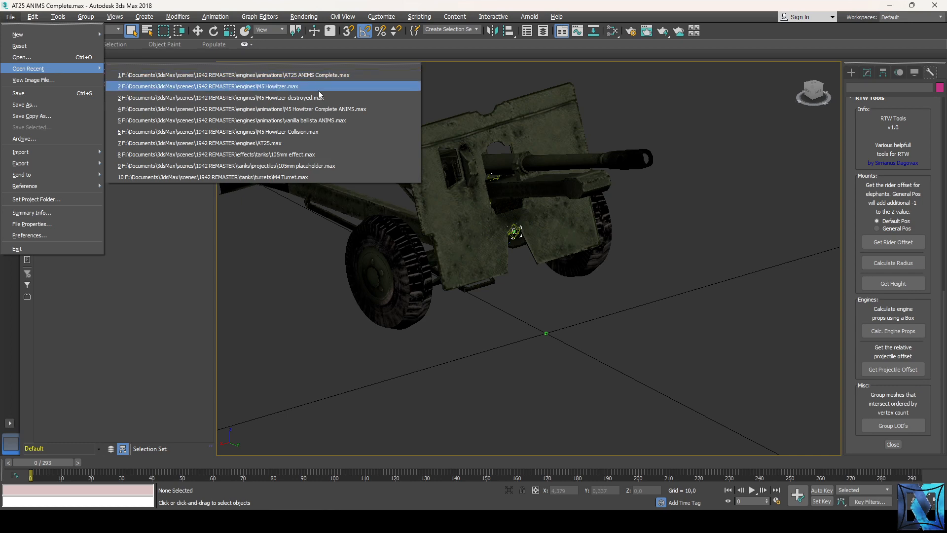
{"action": "left_click", "coordinate": [345, 109]}
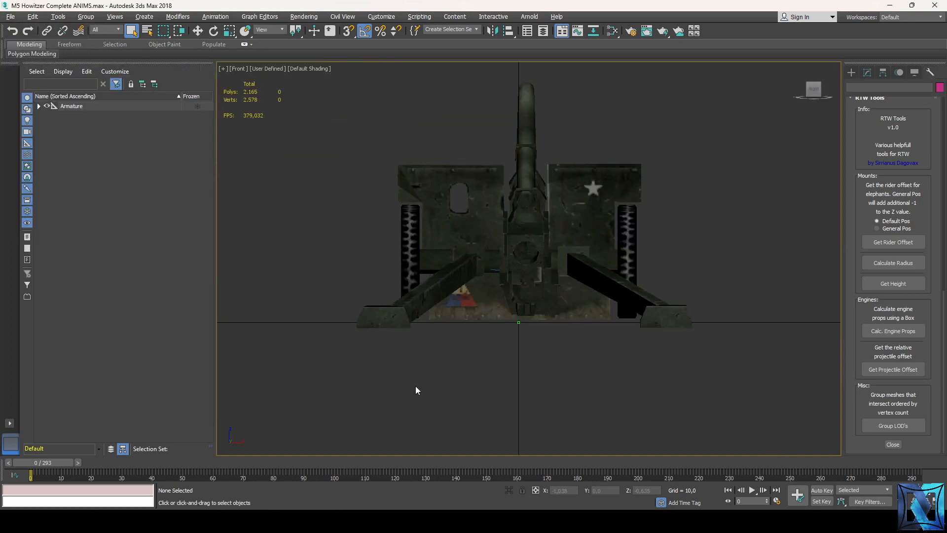
- Move the howitzer animation to frame 212 and show the model in the left view
{"action": "left_click_drag", "start_coordinate": [813, 91], "coordinate": [794, 106]}
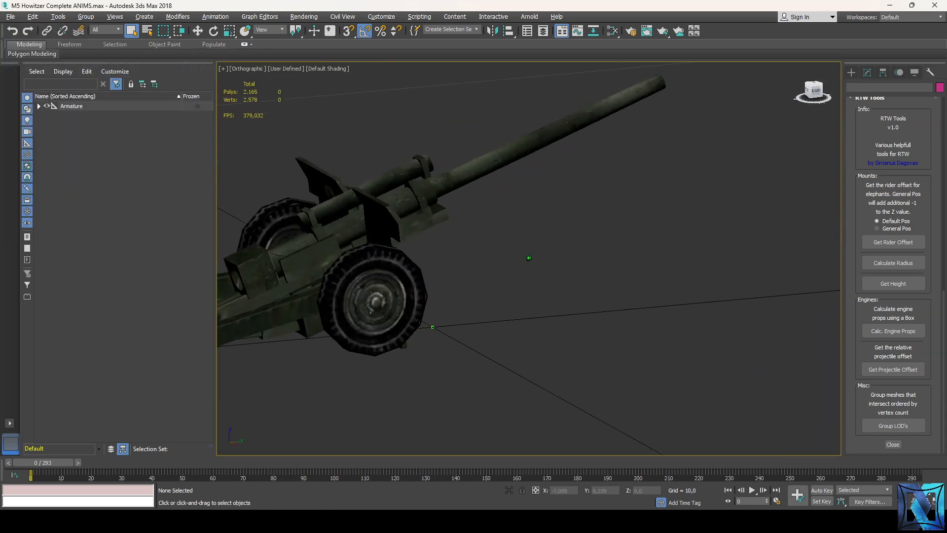
{"action": "left_click_drag", "start_coordinate": [56, 466], "coordinate": [681, 451]}
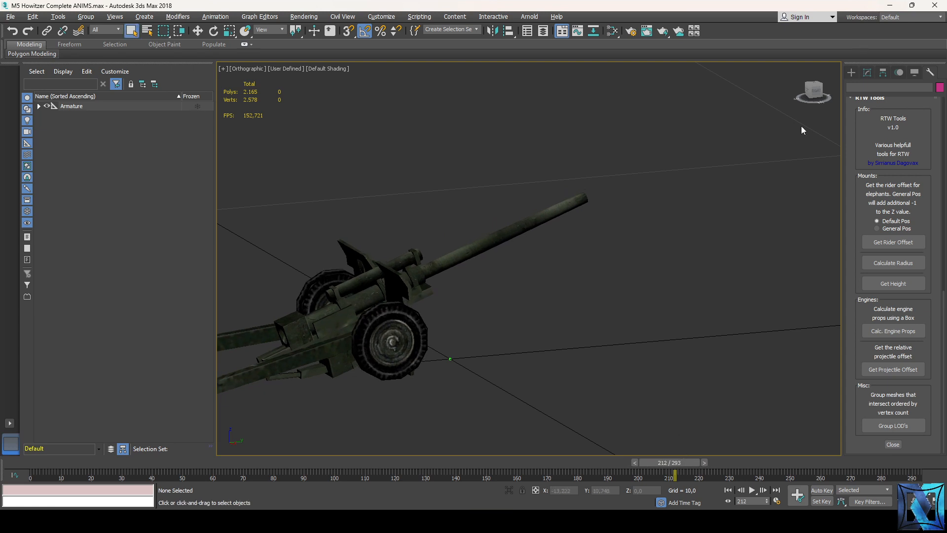
{"action": "key", "text": "l"}
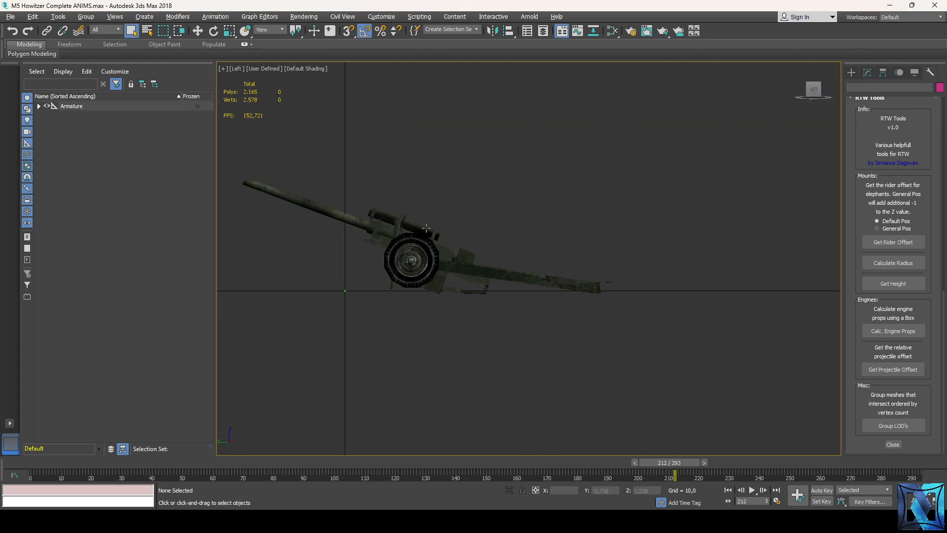
- Create a standard primitive sphere at the muzzle of the howitzer's barrel in the left view
{"action": "scroll", "coordinate": [293, 144], "scroll_direction": "up", "scroll_amount": 5}
{"action": "left_click", "coordinate": [851, 74]}
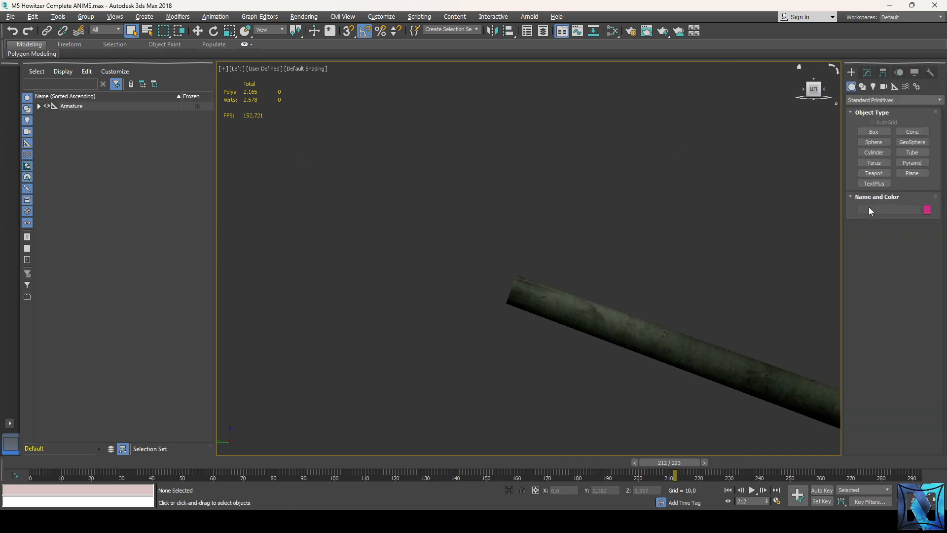
{"action": "left_click", "coordinate": [873, 142]}
{"action": "scroll", "coordinate": [484, 302], "scroll_direction": "up", "scroll_amount": 3}
{"action": "left_click_drag", "start_coordinate": [495, 283], "coordinate": [543, 255]}
{"action": "key", "text": "w"}
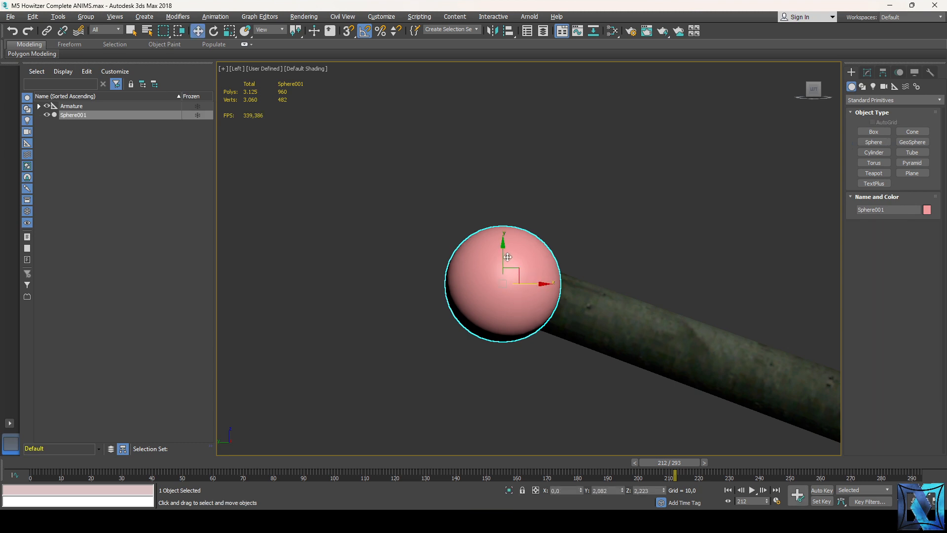
{"action": "left_click_drag", "start_coordinate": [524, 287], "coordinate": [527, 284]}
- Scale the sphere down and align it with the barrel's muzzle in the top and left views, at about X 0.069, Y 2.082, Z 2.221
{"action": "scroll", "coordinate": [518, 296], "scroll_direction": "down", "scroll_amount": 4}
{"action": "key", "text": "t"}
{"action": "key", "text": "z"}
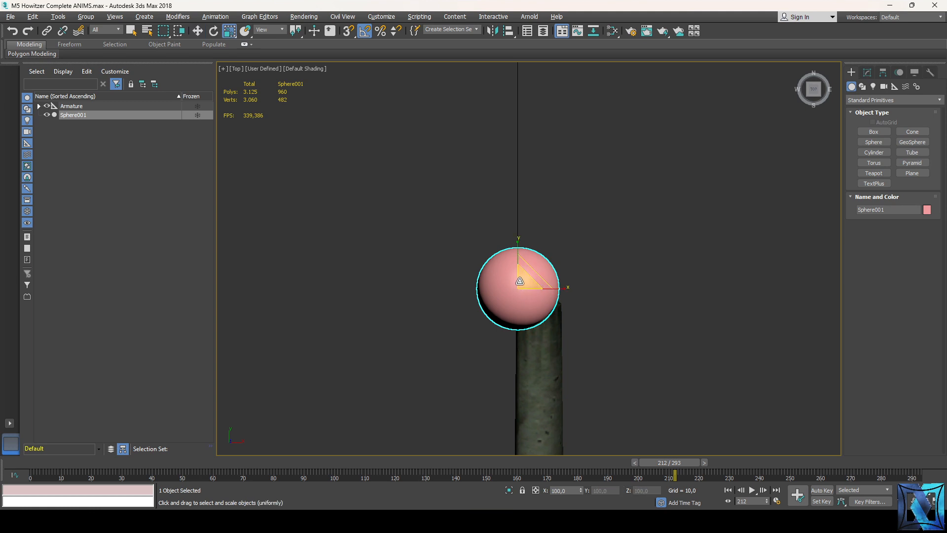
{"action": "left_click_drag", "start_coordinate": [520, 281], "coordinate": [502, 330]}
{"action": "scroll", "coordinate": [523, 315], "scroll_direction": "up", "scroll_amount": 2}
{"action": "key", "text": "w"}
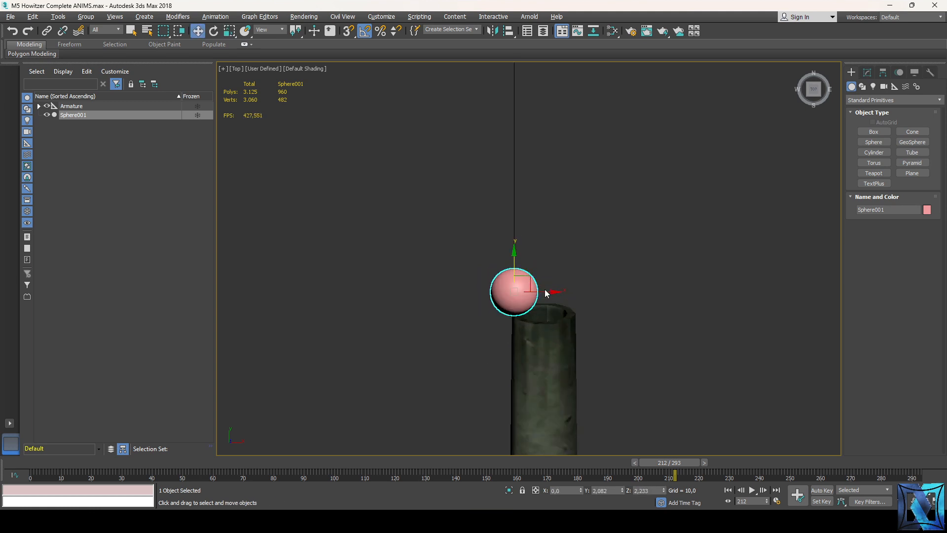
{"action": "left_click_drag", "start_coordinate": [546, 293], "coordinate": [575, 294]}
{"action": "key", "text": "l"}
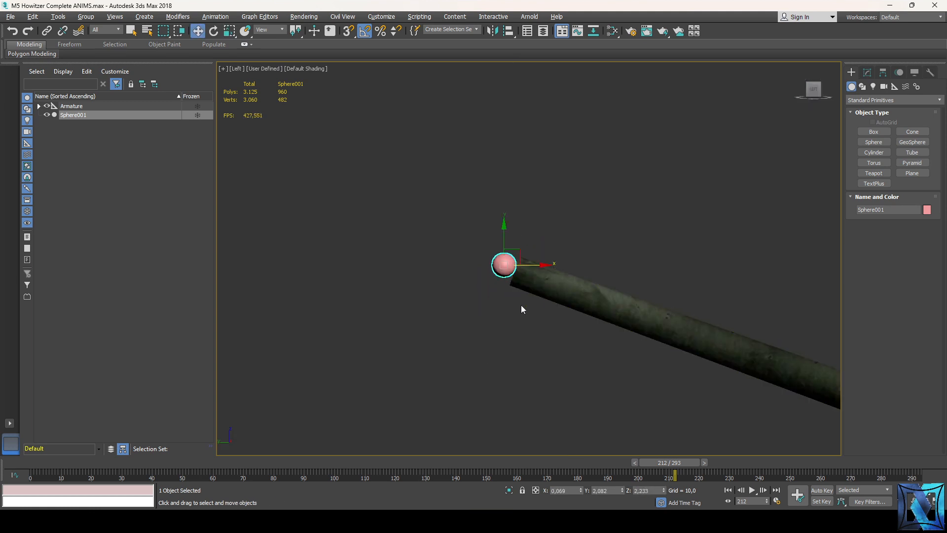
{"action": "scroll", "coordinate": [523, 267], "scroll_direction": "up", "scroll_amount": 5}
{"action": "left_click_drag", "start_coordinate": [530, 270], "coordinate": [530, 272]}
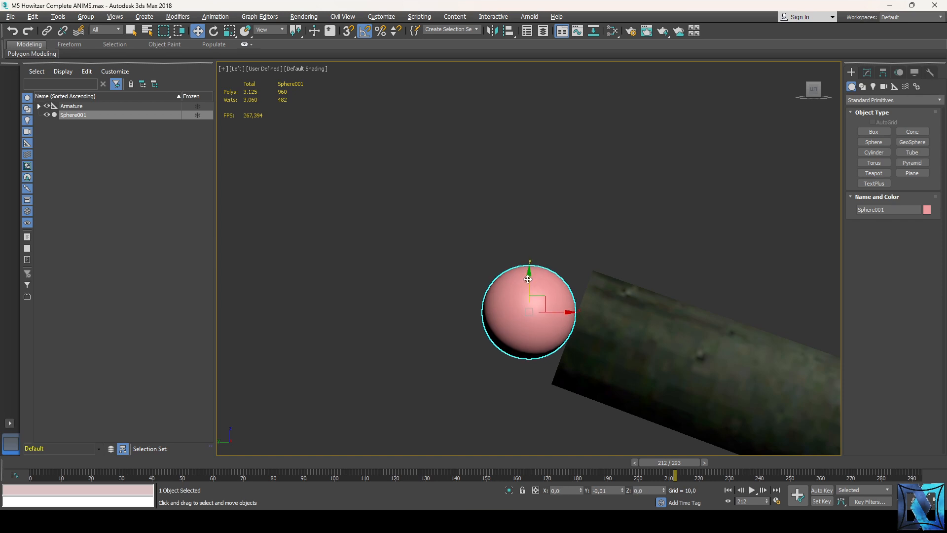
{"action": "scroll", "coordinate": [615, 189], "scroll_direction": "down", "scroll_amount": 2}
- Calculate the sphere's projectile offset relative to the Armature bone with RTW Tools
{"action": "left_click", "coordinate": [929, 72]}
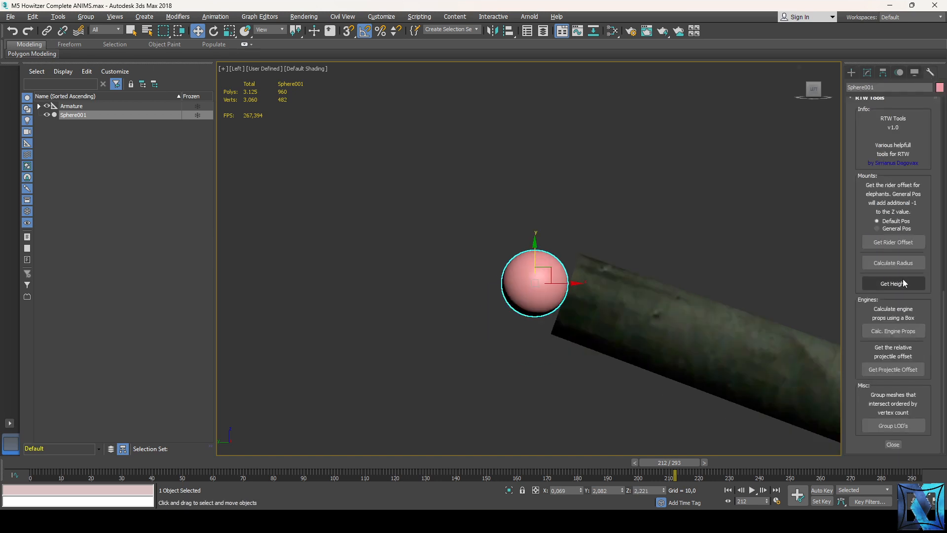
{"action": "left_click", "coordinate": [895, 371]}
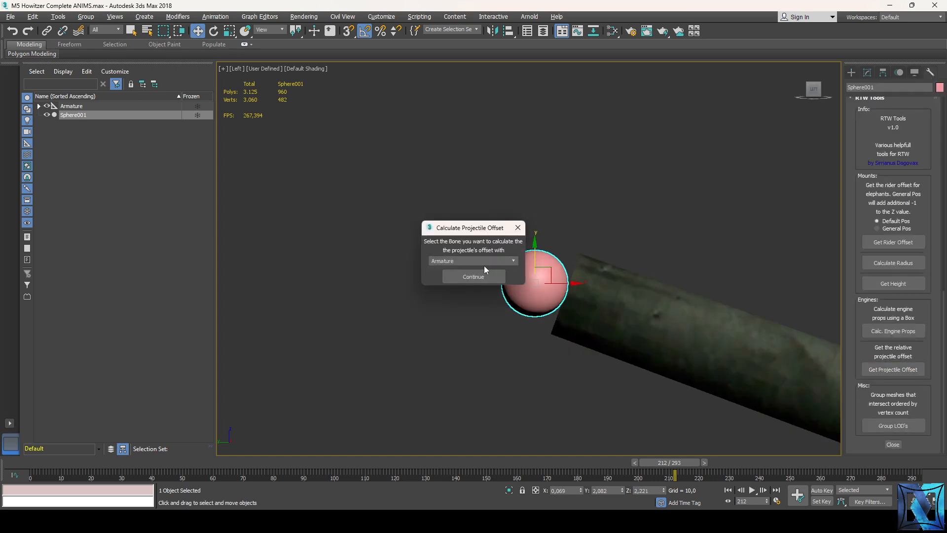
{"action": "left_click", "coordinate": [473, 276]}
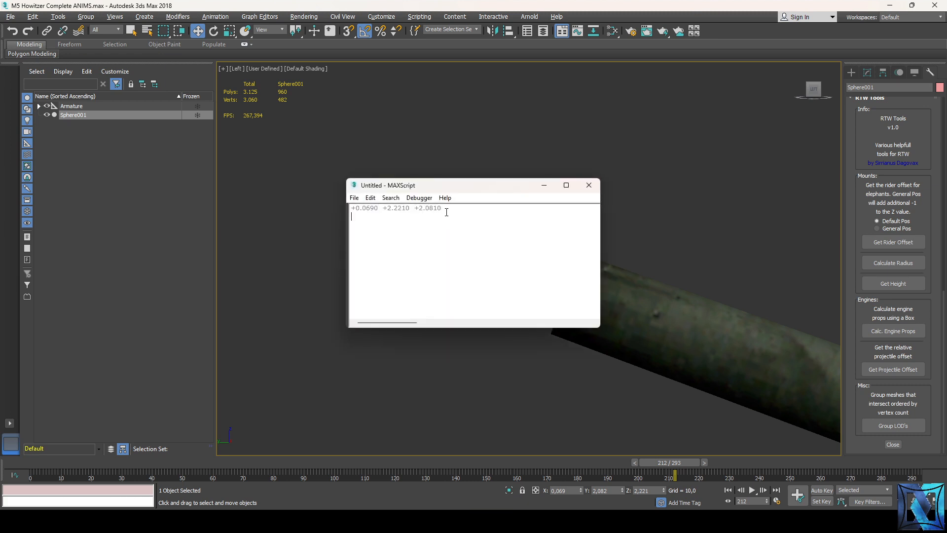
- Switch to Notepad++ and set the m5_howitzer's missile_pos in descr_engines.txt to +0.0690 +2.2210 +2.0810
{"action": "key", "text": "alt+Tab"}
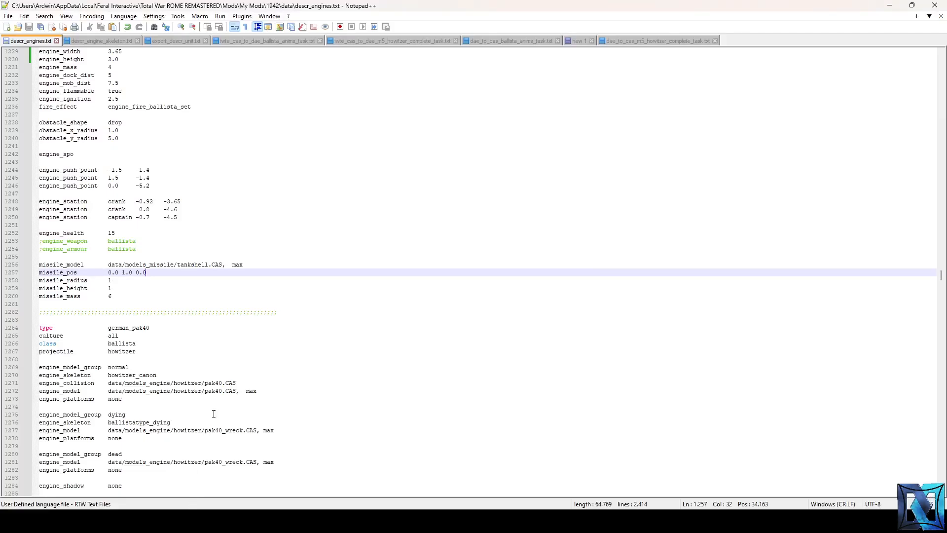
{"action": "type", "text": "+0.0690  +2.2210  +2.0810"}
{"action": "key", "text": "Down"}
{"action": "key", "text": "Down"}
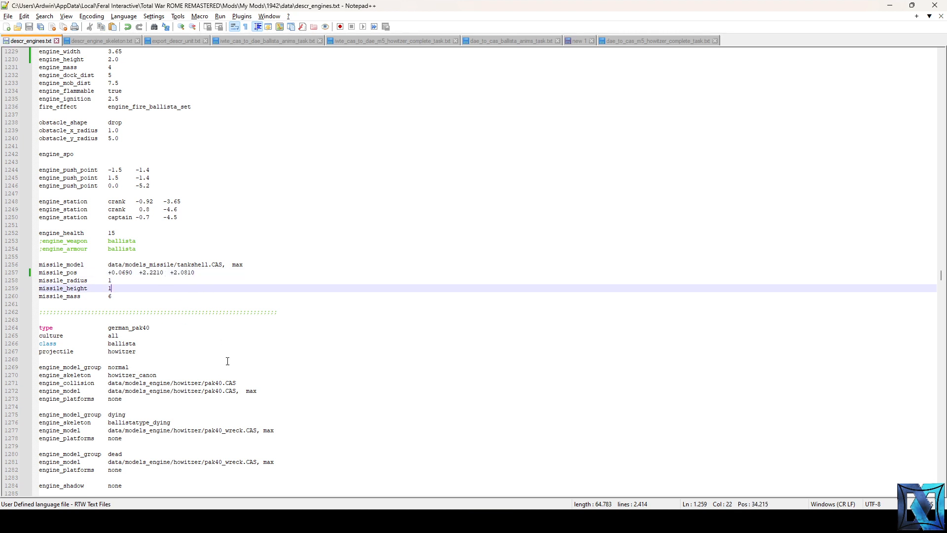
{"action": "left_click", "coordinate": [380, 279]}
{"action": "left_click", "coordinate": [259, 301]}
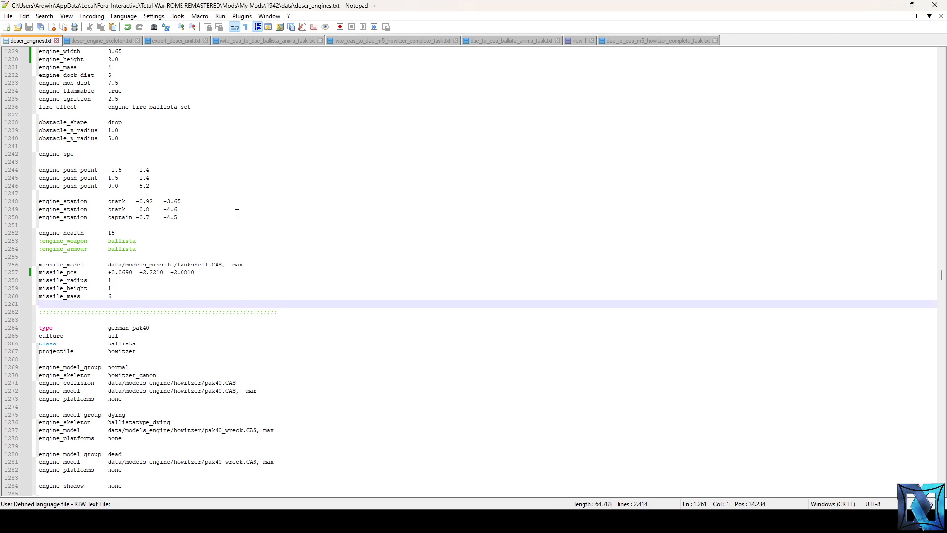
- Copy the m5_howitzer type name into the engine line of the usa howitzer unit in export_descr_unit.txt and save the file
{"action": "scroll", "coordinate": [237, 213], "scroll_direction": "up", "scroll_amount": 14}
{"action": "double_click", "coordinate": [129, 162]}
{"action": "key", "text": "ctrl+c"}
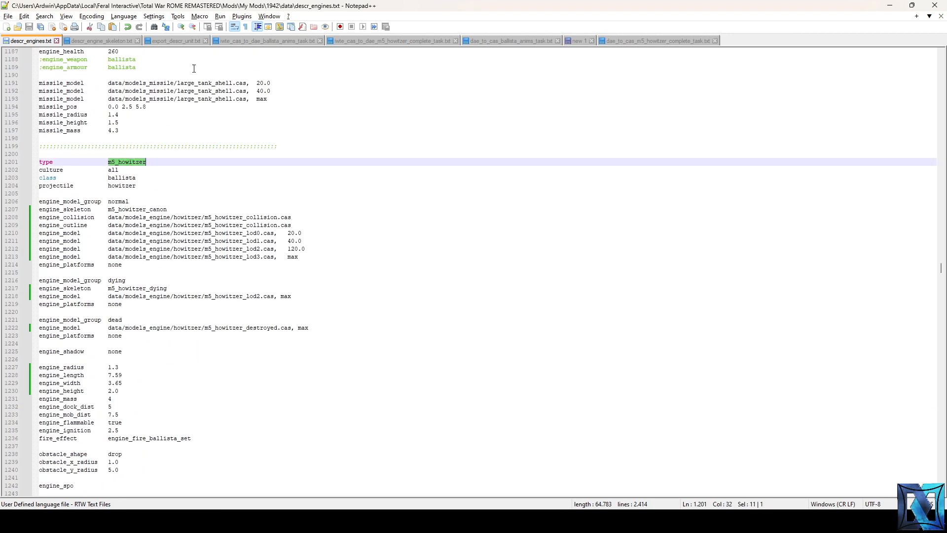
{"action": "left_click", "coordinate": [175, 41]}
{"action": "left_click", "coordinate": [270, 208]}
{"action": "left_click", "coordinate": [116, 257]}
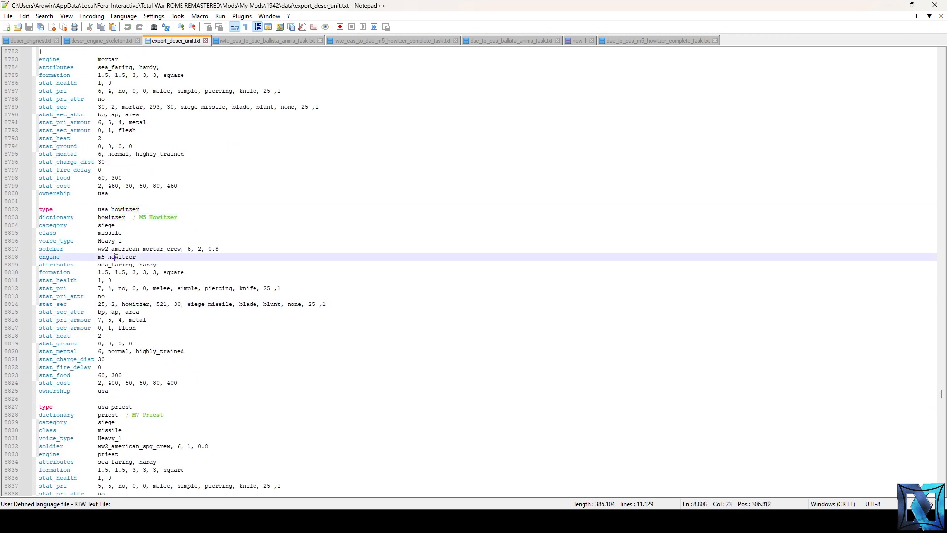
{"action": "key", "text": "ctrl+v"}
{"action": "key", "text": "ctrl+s"}
- Launch Total War: ROME REMASTERED, regenerate the manifest of the Total War: 1942 mod and start the game
{"action": "key", "text": "super"}
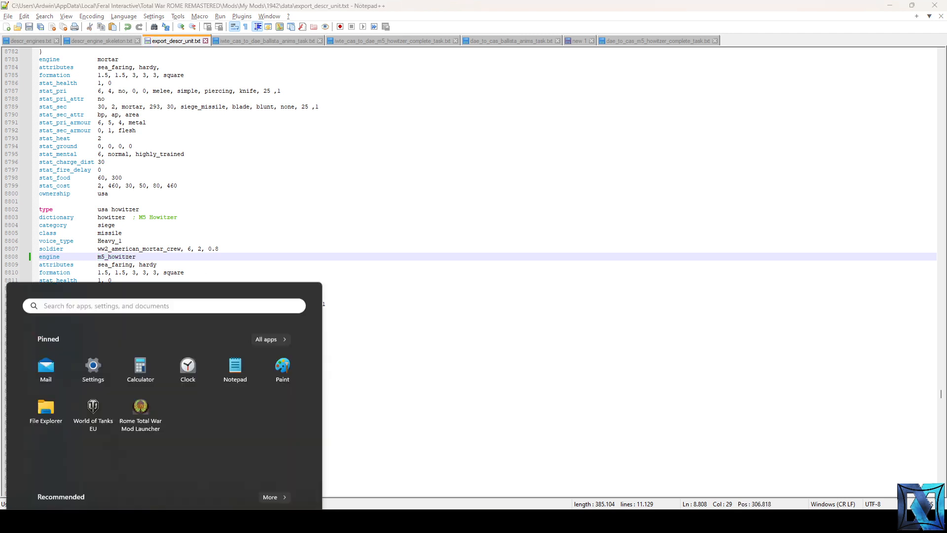
{"action": "type", "text": "ro"}
{"action": "key", "text": "Return"}
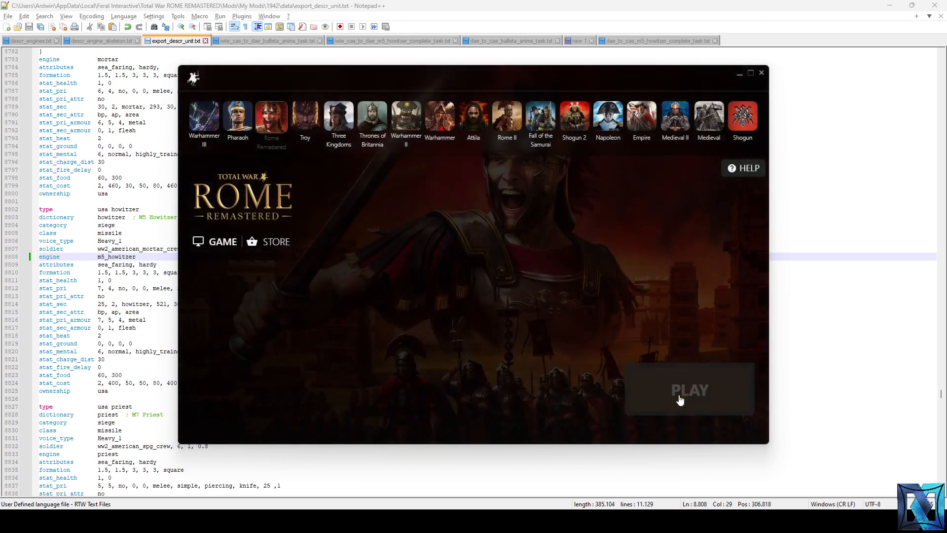
{"action": "left_click", "coordinate": [680, 398]}
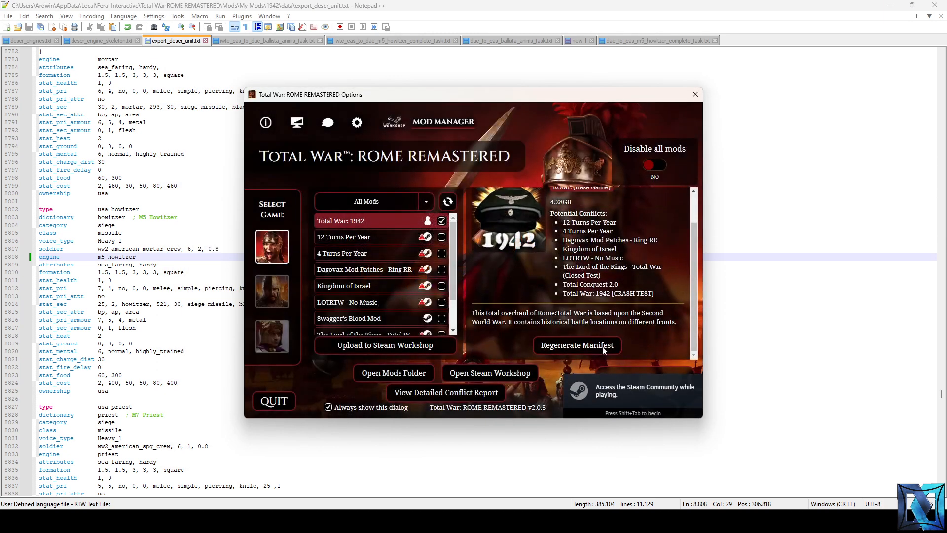
{"action": "left_click", "coordinate": [582, 346]}
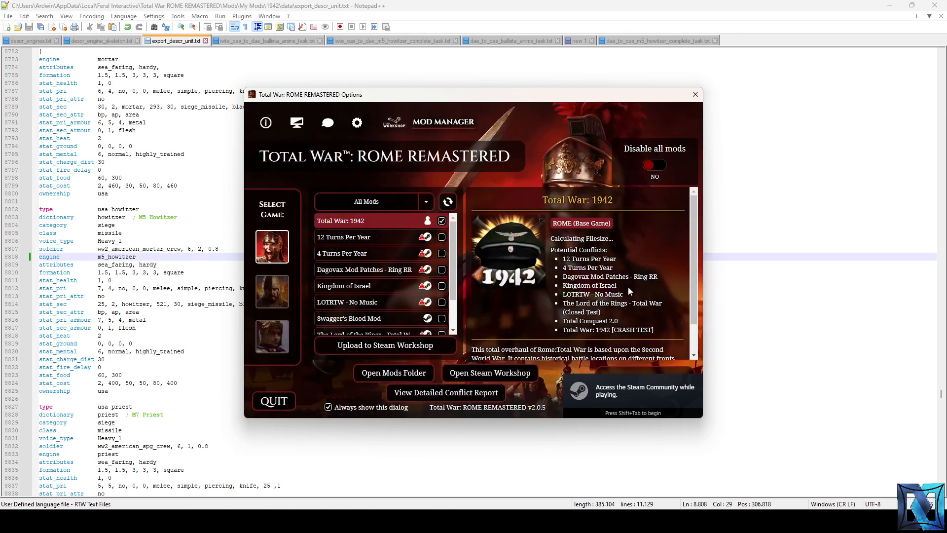
{"action": "scroll", "coordinate": [631, 270], "scroll_direction": "down", "scroll_amount": 1}
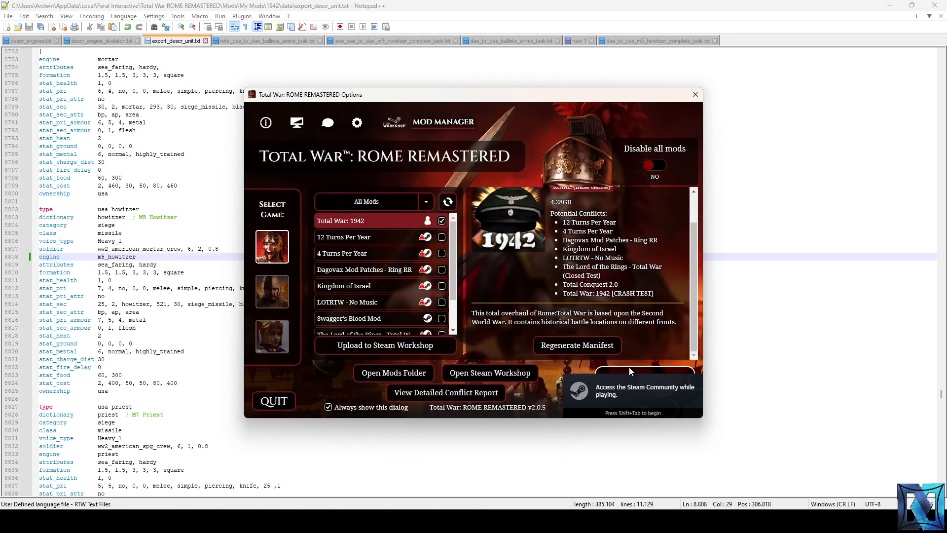
{"action": "left_click", "coordinate": [604, 386]}
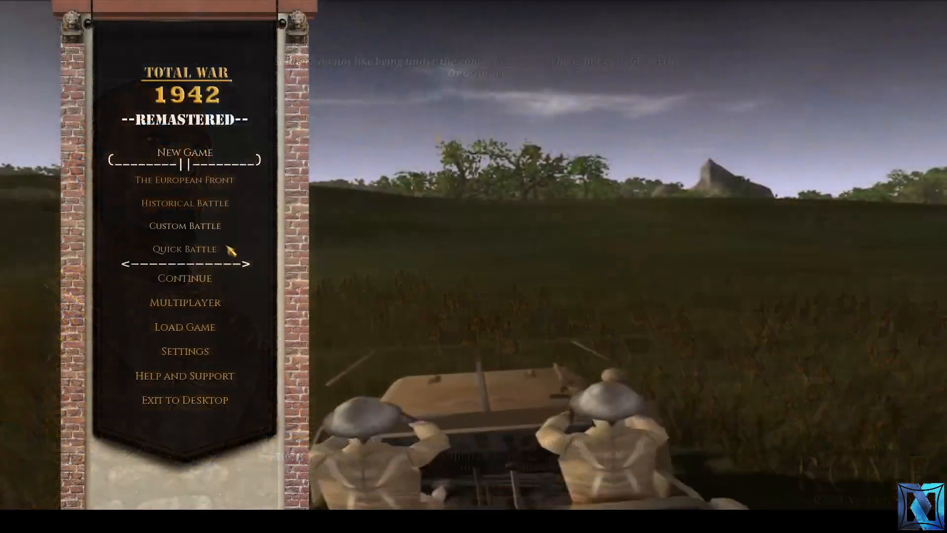
- Set up a custom battle on the Sahara Desert Not Locked map with the United States as the player's faction
{"action": "left_click", "coordinate": [185, 226]}
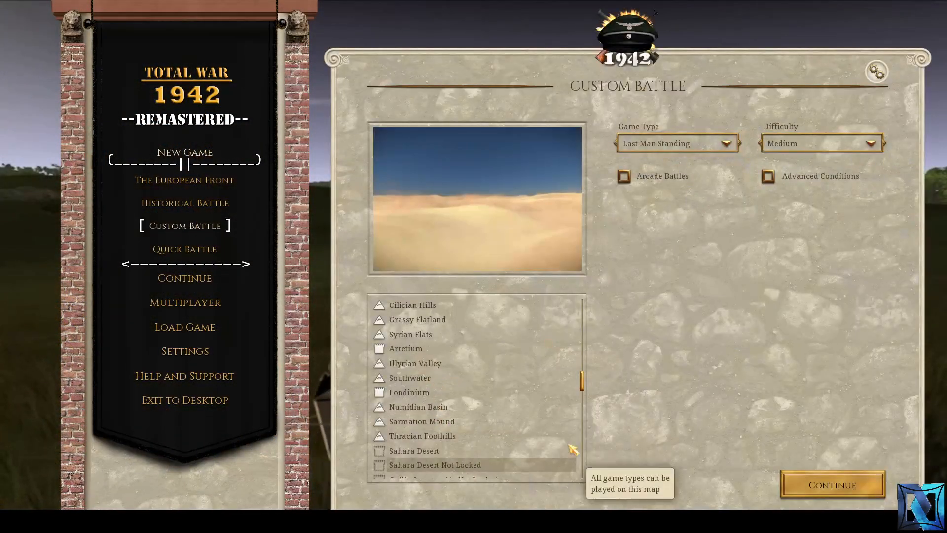
{"action": "left_click", "coordinate": [821, 476]}
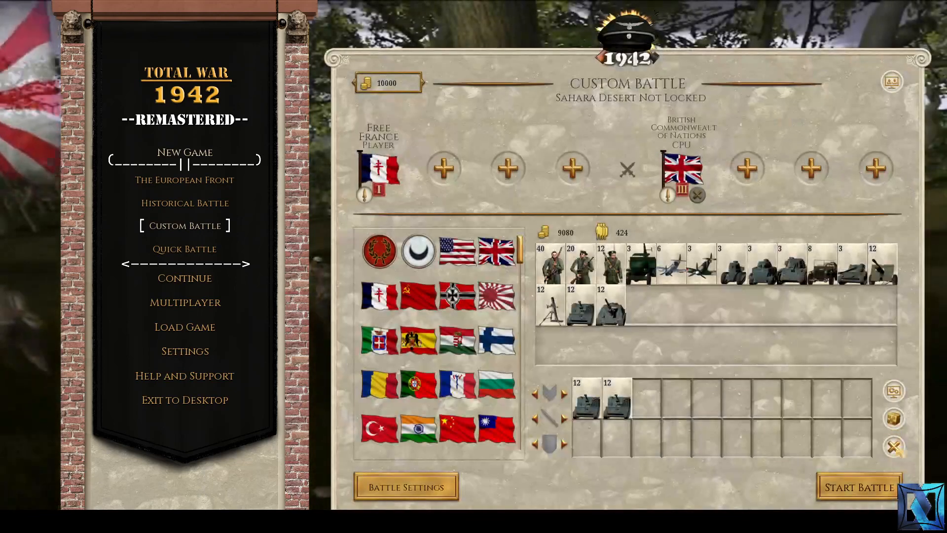
{"action": "left_click", "coordinate": [457, 250]}
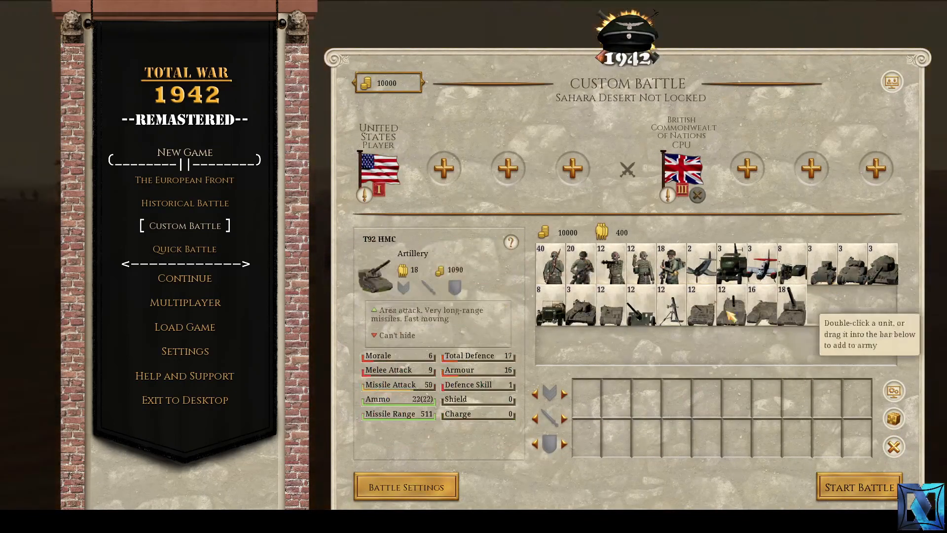
- Fill the United States army with ten M5 Howitzer units
{"action": "double_click", "coordinate": [641, 306]}
{"action": "double_click", "coordinate": [641, 306]}
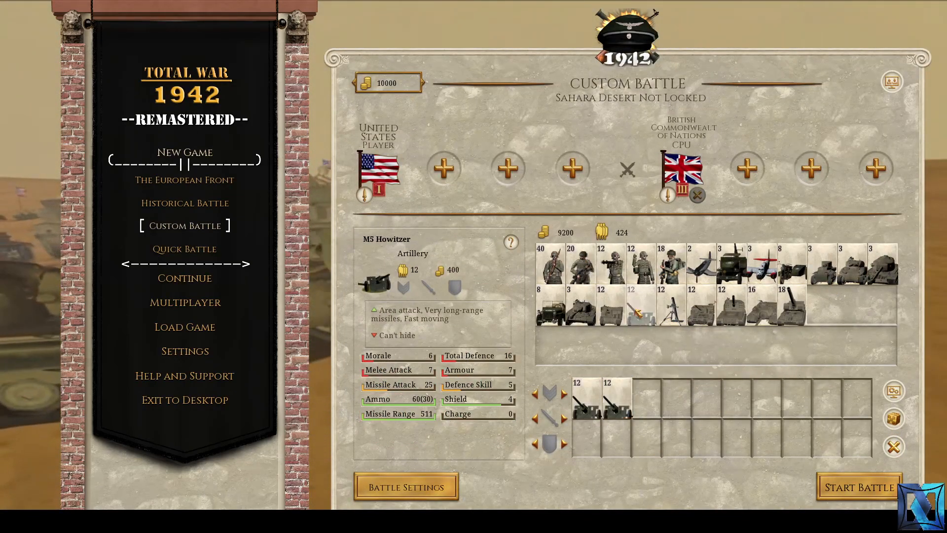
{"action": "double_click", "coordinate": [641, 306]}
{"action": "double_click", "coordinate": [641, 306]}
{"action": "double_click", "coordinate": [632, 306]}
{"action": "double_click", "coordinate": [631, 305]}
{"action": "double_click", "coordinate": [631, 306]}
{"action": "double_click", "coordinate": [632, 306]}
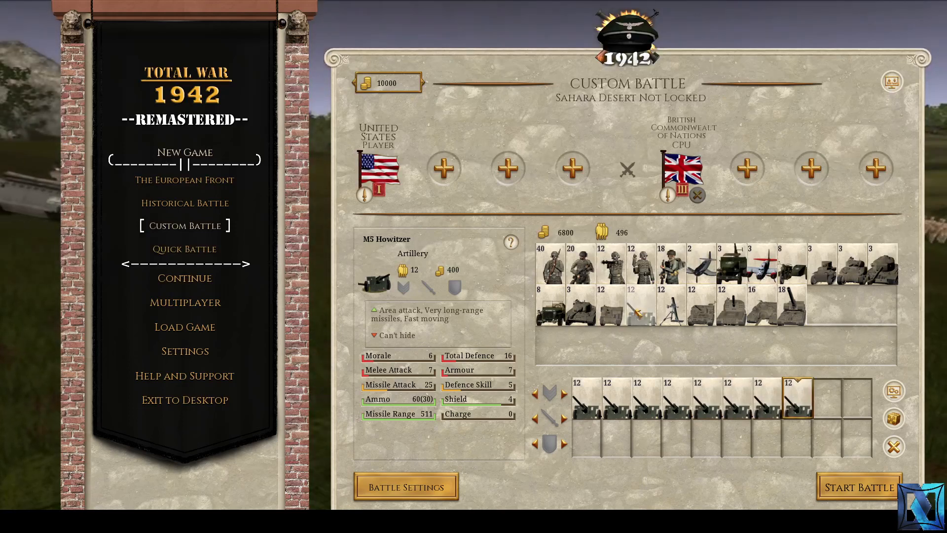
{"action": "double_click", "coordinate": [632, 305]}
- Replace the British Commonwealth of Nations army with ten AT 25-pdr units
{"action": "left_click", "coordinate": [683, 167]}
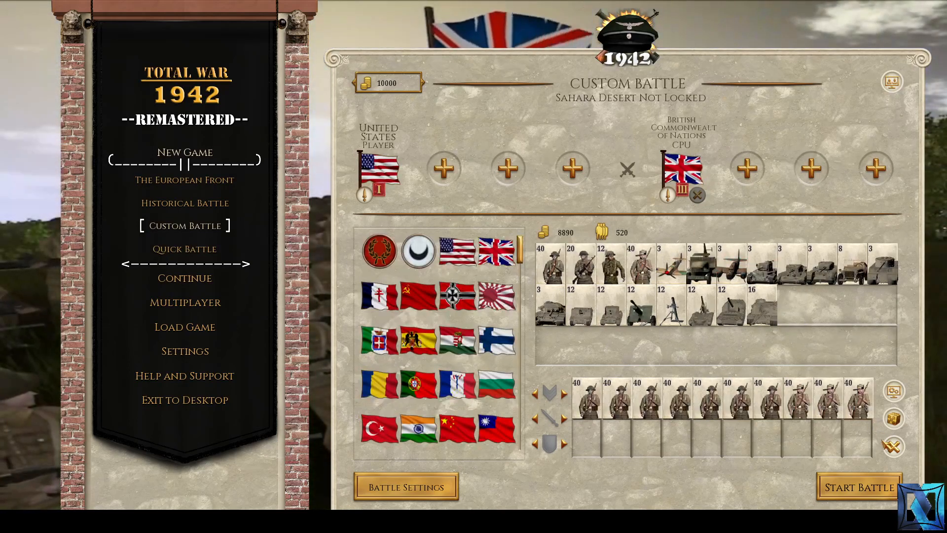
{"action": "double_click", "coordinate": [637, 316]}
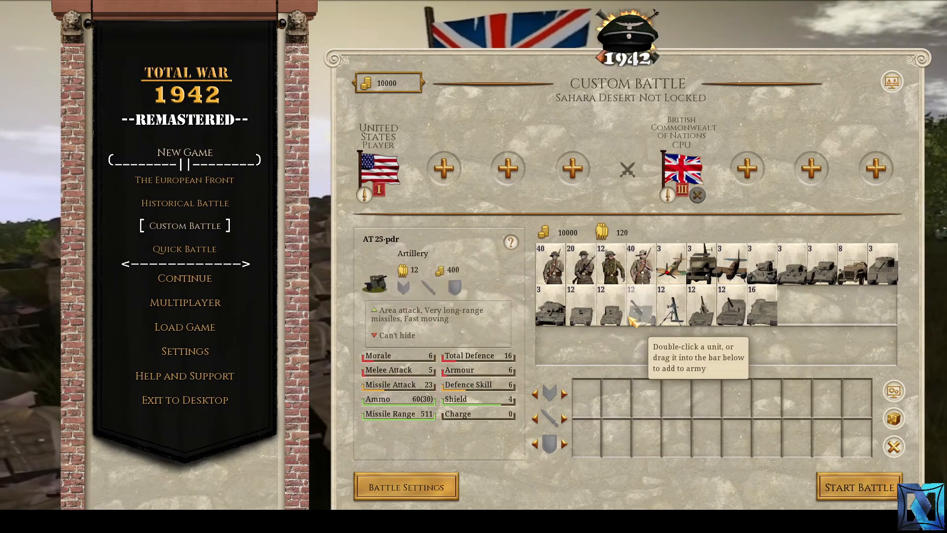
{"action": "double_click", "coordinate": [636, 317]}
{"action": "double_click", "coordinate": [636, 316]}
{"action": "double_click", "coordinate": [636, 317]}
{"action": "double_click", "coordinate": [637, 317]}
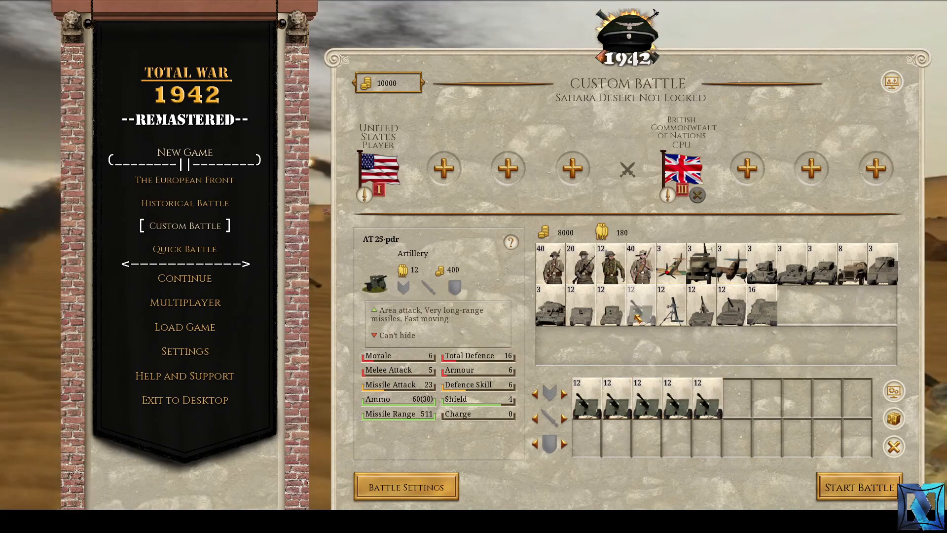
{"action": "double_click", "coordinate": [636, 316]}
{"action": "double_click", "coordinate": [637, 316]}
{"action": "double_click", "coordinate": [637, 316]}
{"action": "double_click", "coordinate": [637, 315]}
{"action": "double_click", "coordinate": [637, 315]}
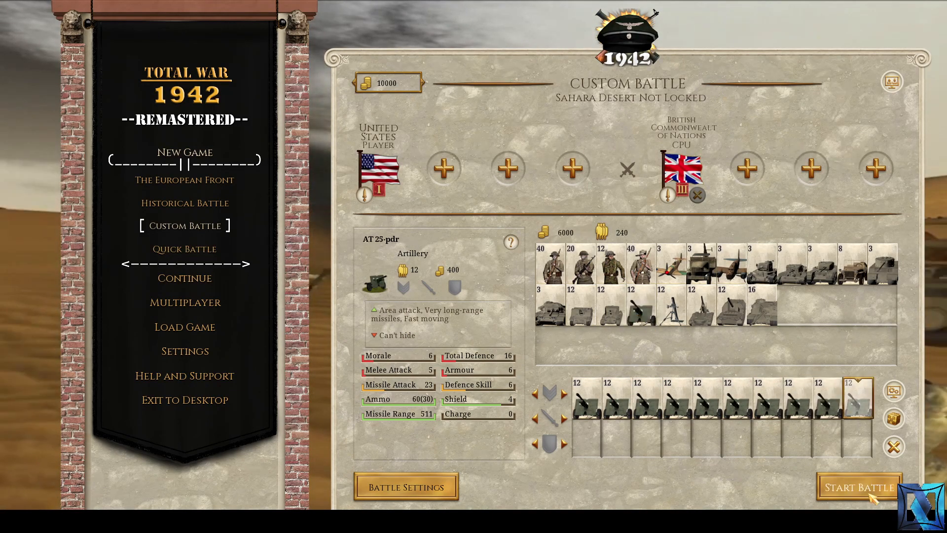
- Start the custom battle, enter the deployment phase and examine the M5 howitzers and their crews up close
{"action": "left_click", "coordinate": [860, 487]}
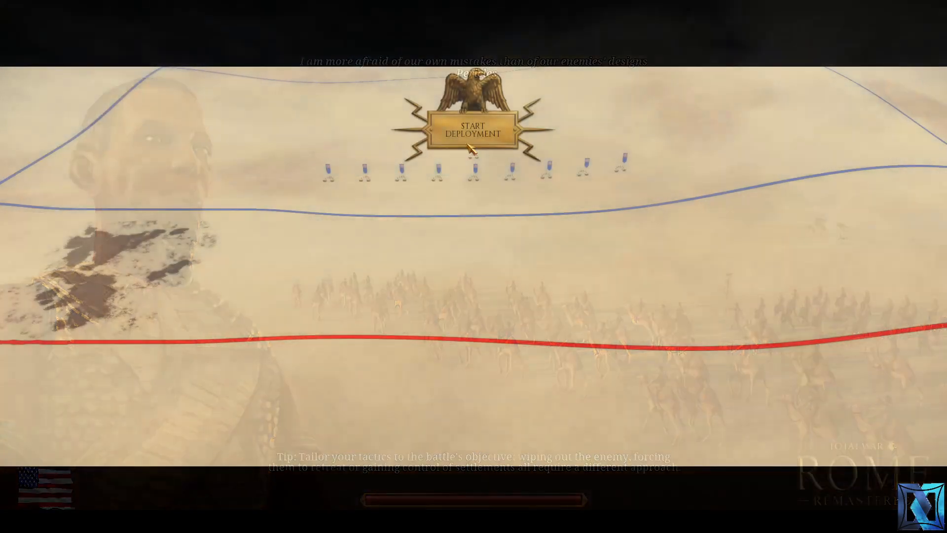
{"action": "left_click", "coordinate": [473, 130]}
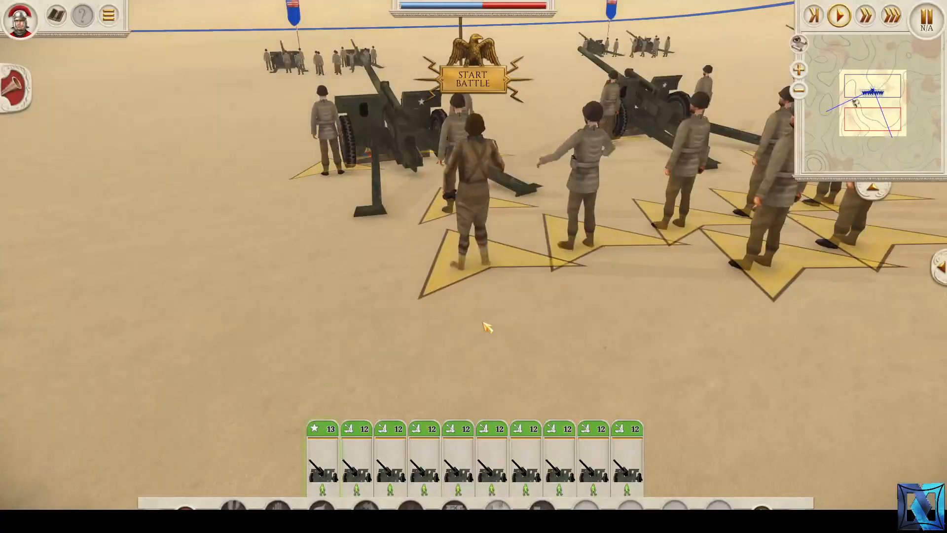
{"action": "scroll", "coordinate": [487, 327], "scroll_direction": "up", "scroll_amount": 10}
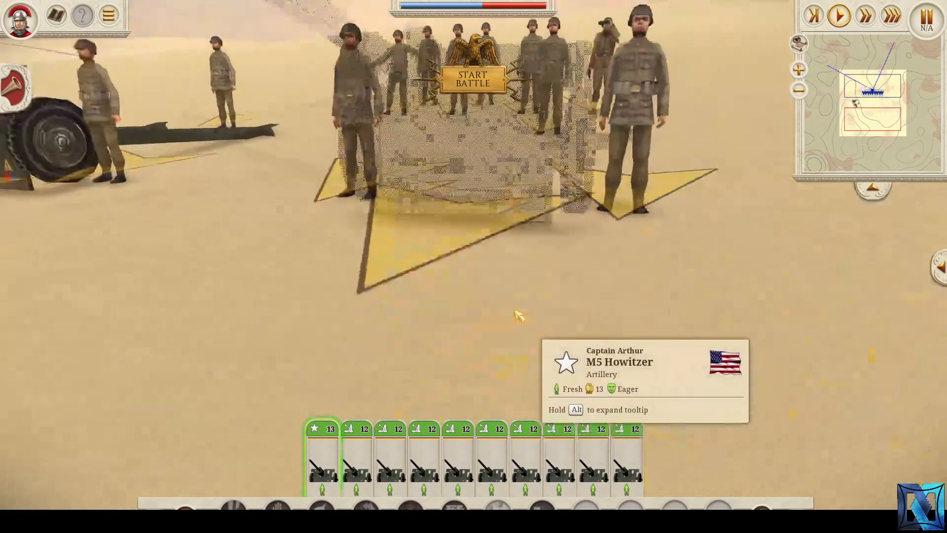
{"action": "middle_click_drag", "start_coordinate": [514, 311], "coordinate": [544, 309]}
{"action": "scroll", "coordinate": [544, 309], "scroll_direction": "down", "scroll_amount": 10}
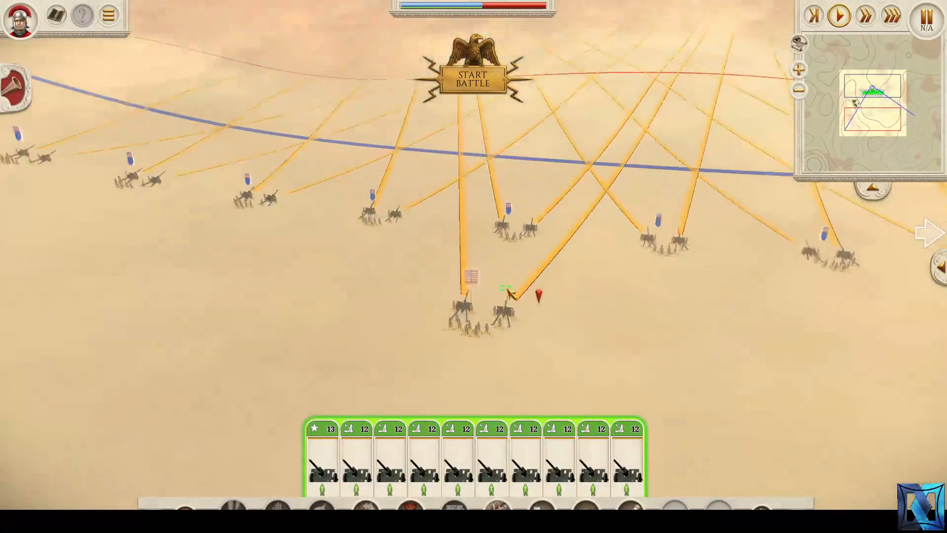
- Deploy all the M5 Howitzer units side by side in one line and examine the guns and crews from the side
{"action": "right_click", "coordinate": [451, 314]}
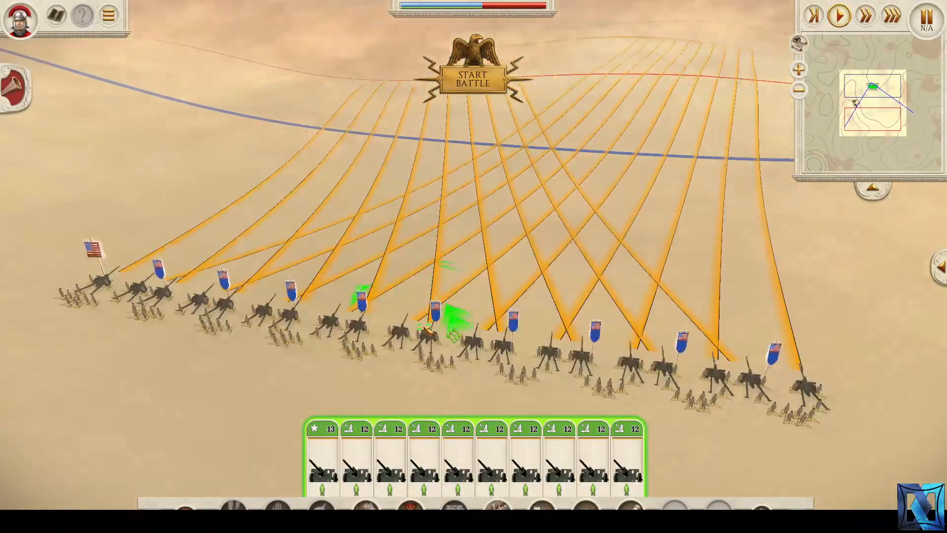
{"action": "scroll", "coordinate": [493, 339], "scroll_direction": "up", "scroll_amount": 5}
{"action": "middle_click_drag", "start_coordinate": [493, 339], "coordinate": [484, 321]}
{"action": "scroll", "coordinate": [485, 323], "scroll_direction": "up", "scroll_amount": 6}
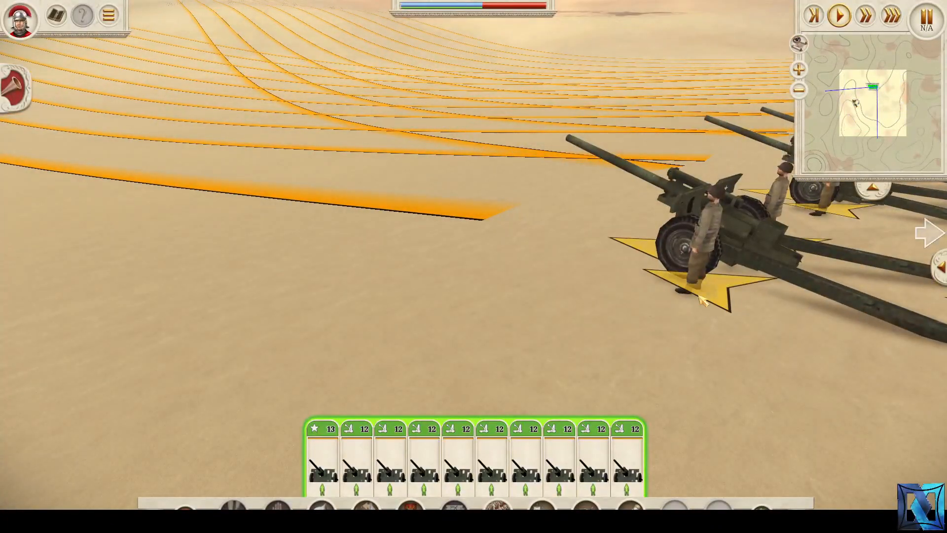
- Select all the M5 Howitzer units, have them open fire and clear the selection with the whole gun line viewed from the side
{"action": "left_click", "coordinate": [368, 310]}
{"action": "middle_click_drag", "start_coordinate": [368, 310], "coordinate": [378, 301]}
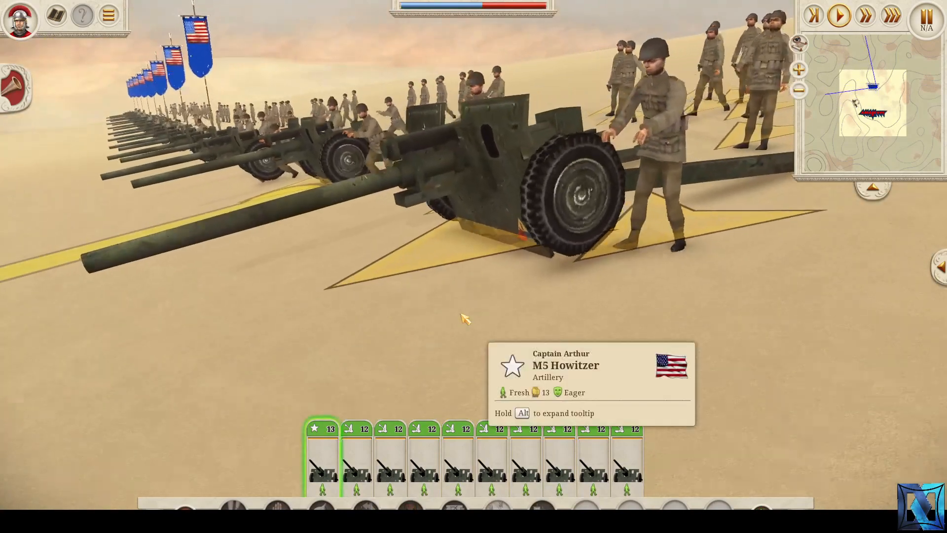
{"action": "middle_click_drag", "start_coordinate": [463, 316], "coordinate": [473, 294]}
{"action": "key", "text": "ctrl+a"}
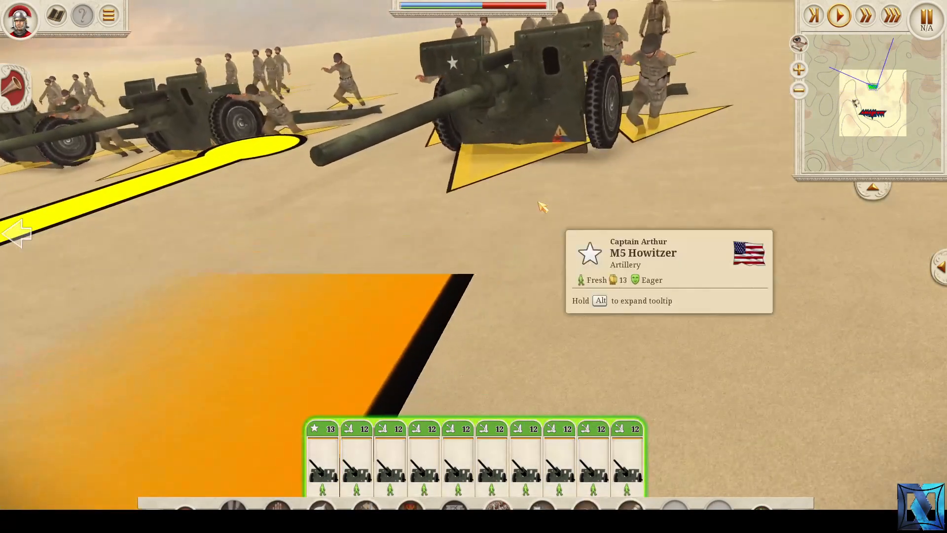
{"action": "key", "text": "q"}
{"action": "key", "text": "w"}
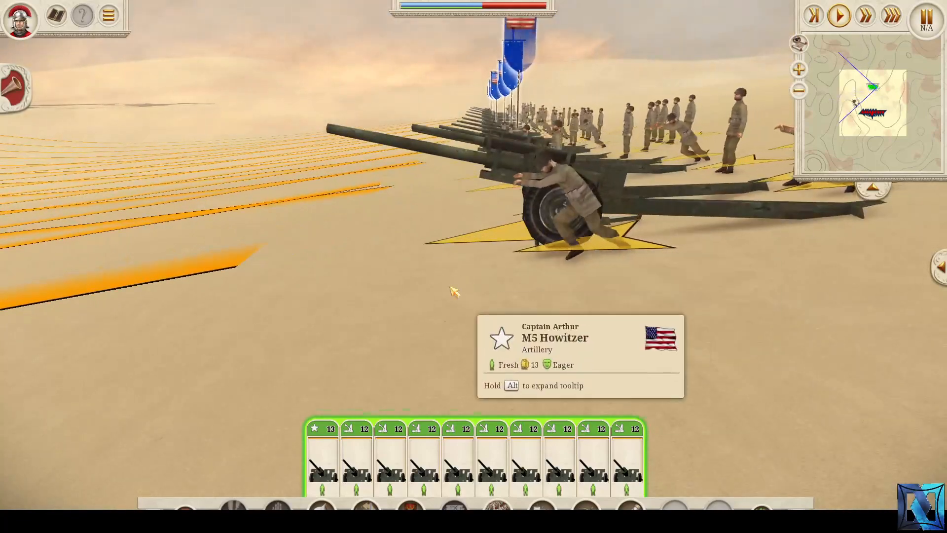
{"action": "key", "text": "w"}
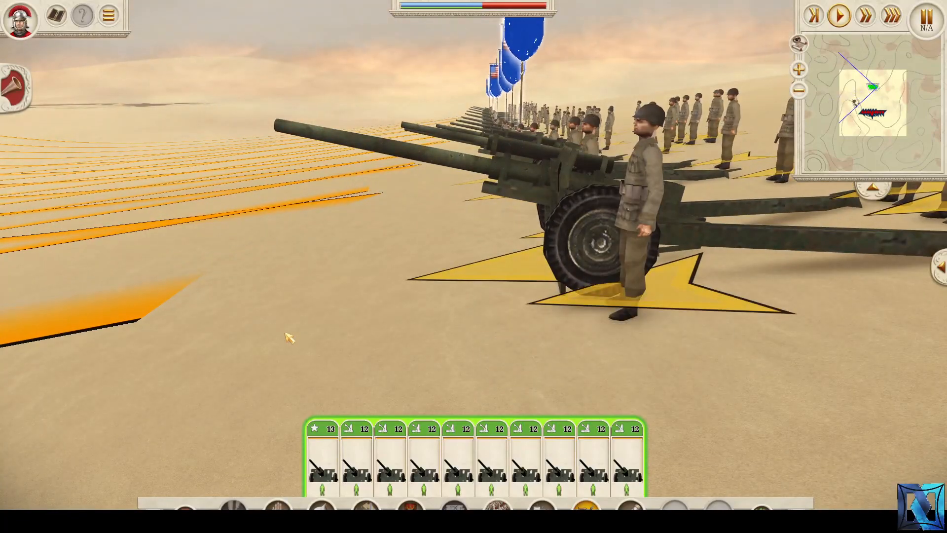
{"action": "key", "text": "s"}
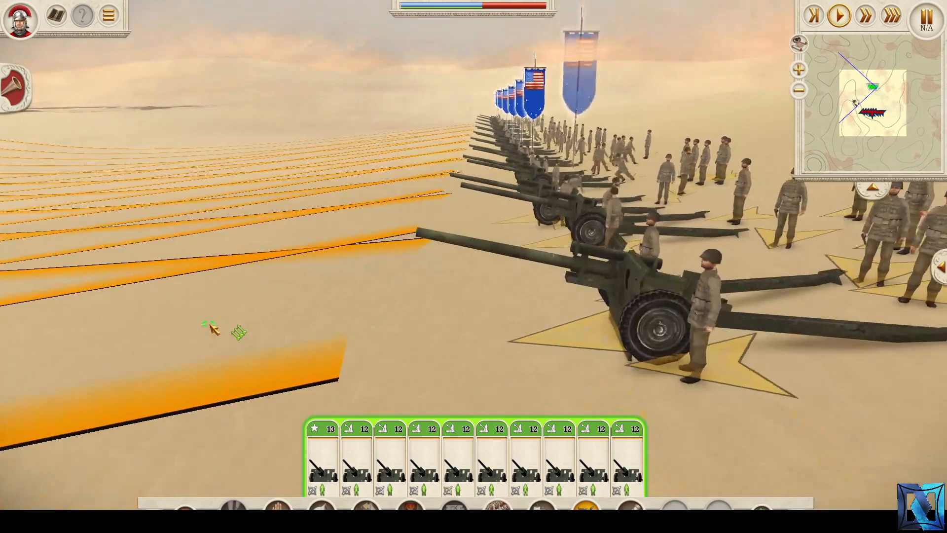
{"action": "key", "text": "w"}
{"action": "left_click", "coordinate": [197, 322]}
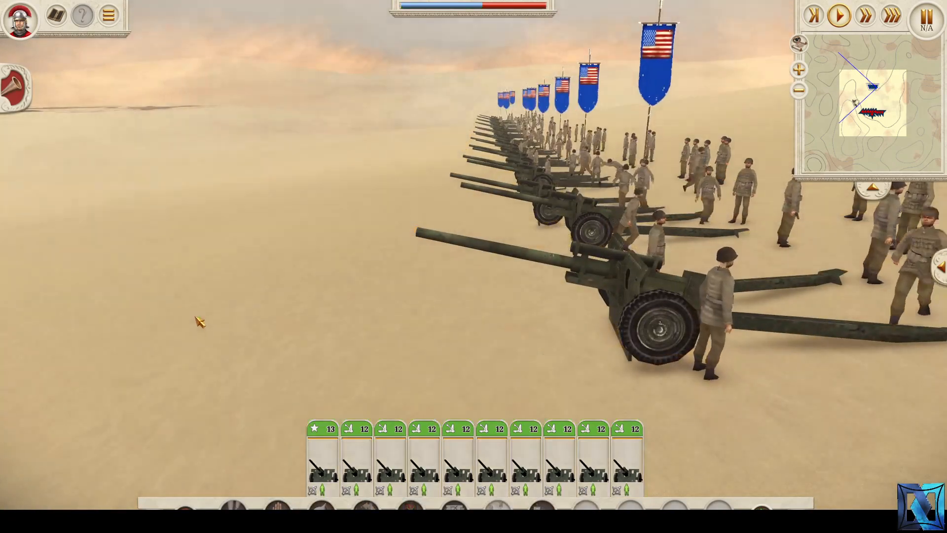
- Examine the nearest M5 howitzer up close from the side and the front, including its gun shield, wheels and barrel
{"action": "key", "text": "w"}
{"action": "key", "text": "w"}
{"action": "key", "text": "q"}
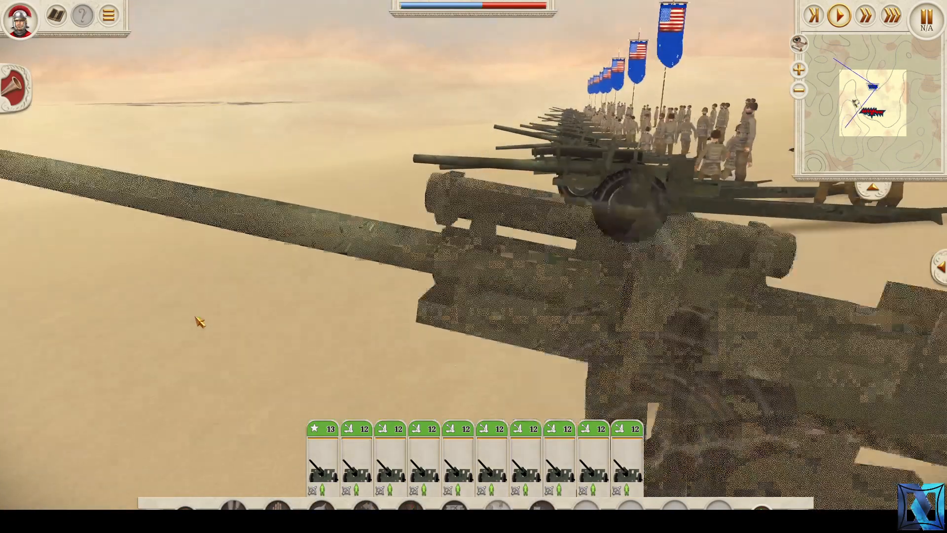
{"action": "key", "text": "s"}
{"action": "key", "text": "e"}
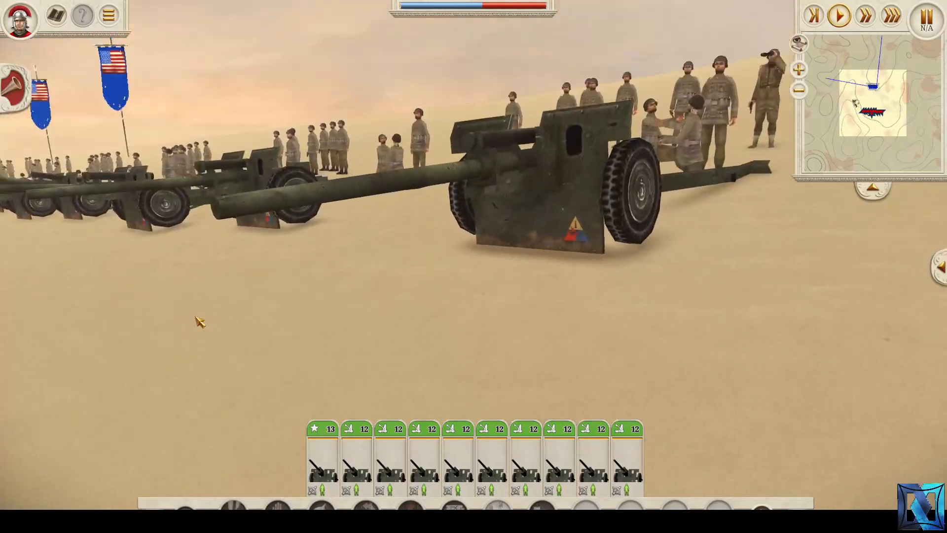
{"action": "key", "text": "w"}
{"action": "key", "text": "s"}
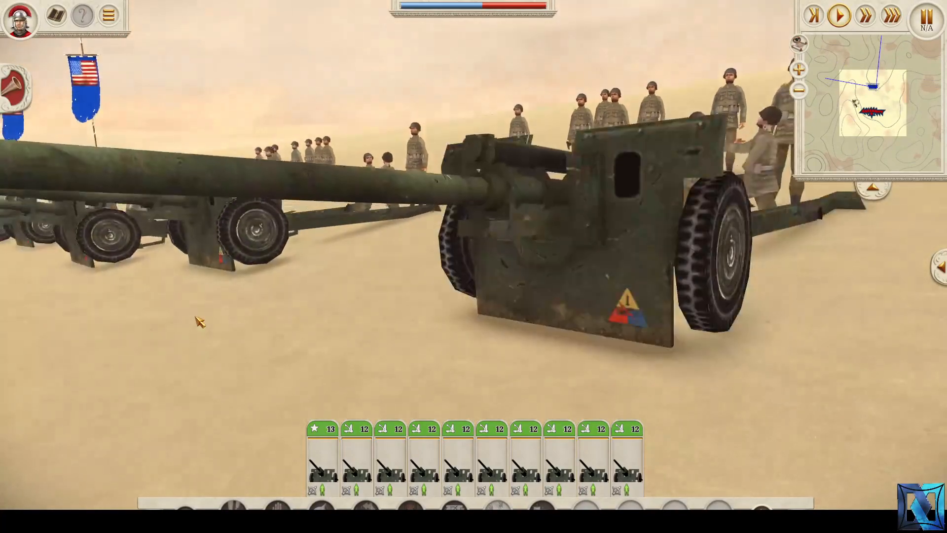
{"action": "key", "text": "q"}
{"action": "key", "text": "d"}
{"action": "key", "text": "q"}
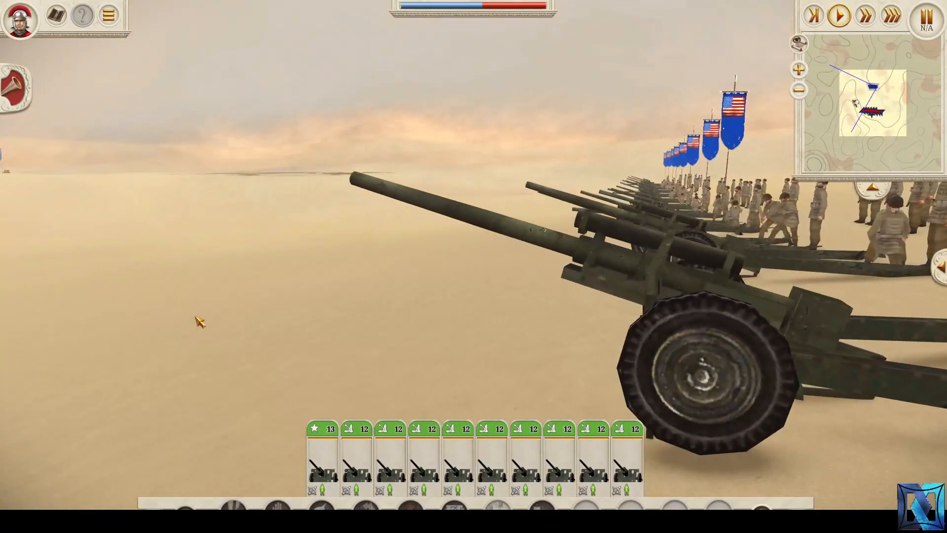
- Pause the battle and switch it to slow motion to watch the nearest M5 howitzer fire from the side
{"action": "key", "text": "p"}
{"action": "key", "text": "s"}
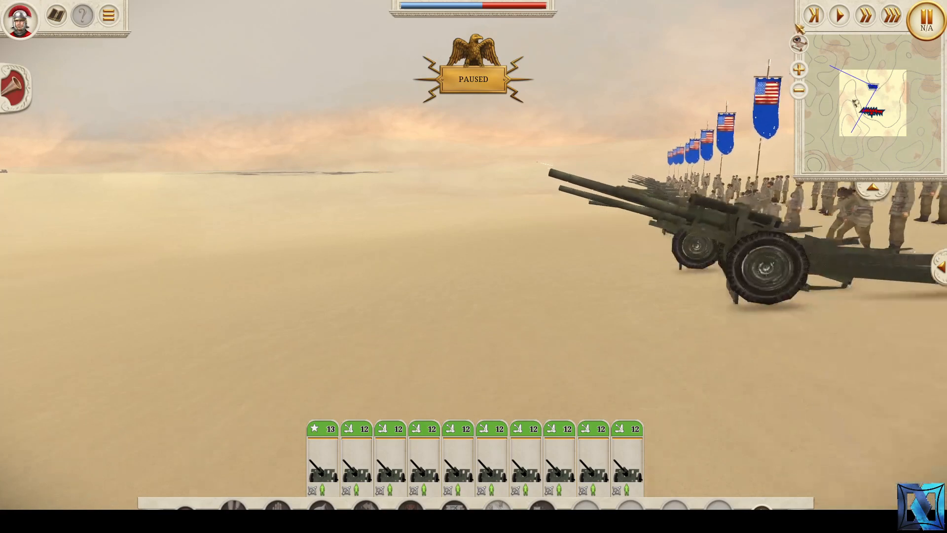
{"action": "key", "text": "s"}
{"action": "left_click", "coordinate": [813, 17]}
{"action": "key", "text": "s"}
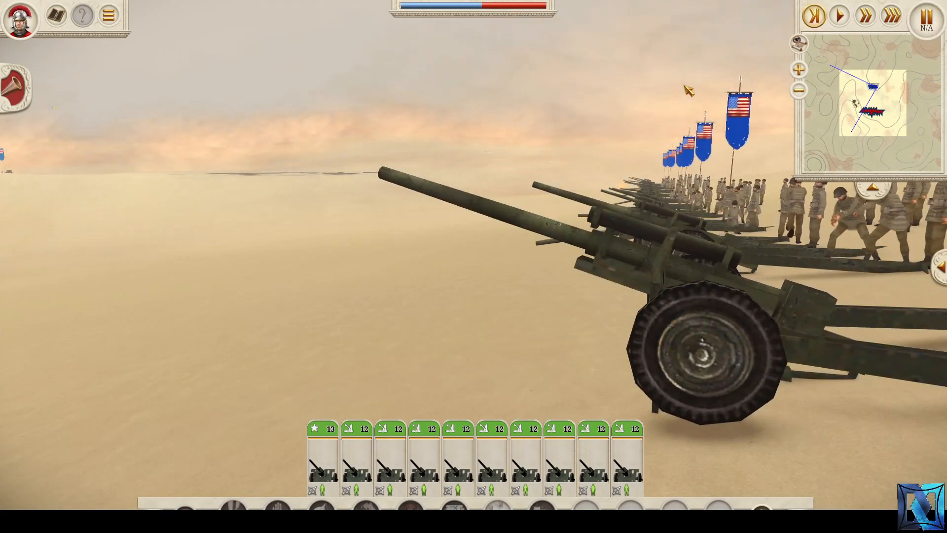
- Pause the battle as the howitzers fire and examine the shells, smoke and barrel positions along the gun line
{"action": "key", "text": "p"}
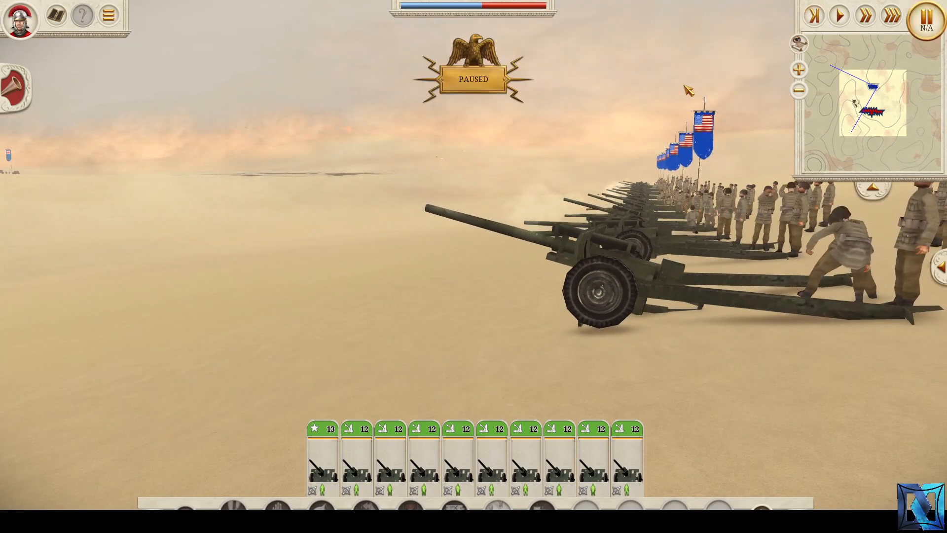
{"action": "key", "text": "p"}
{"action": "key", "text": "p"}
{"action": "key", "text": "w"}
{"action": "key", "text": "s"}
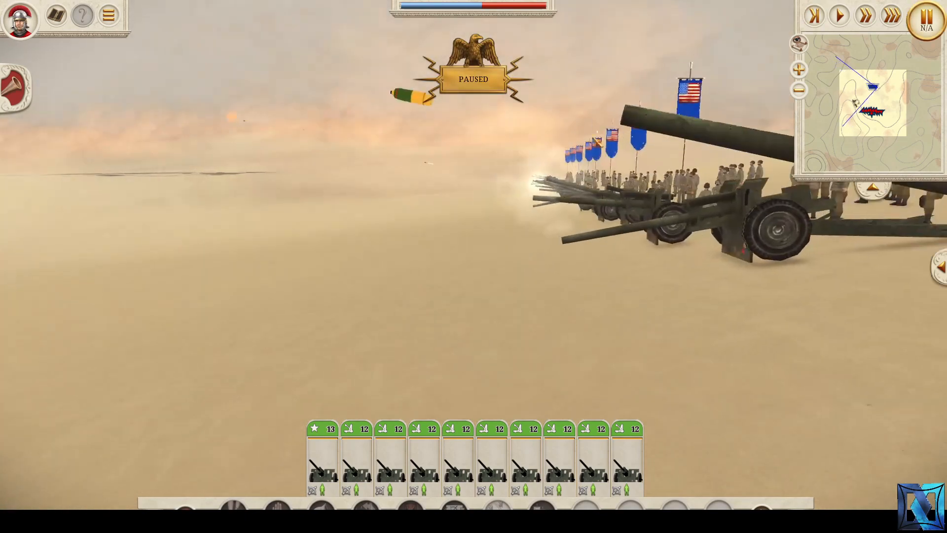
{"action": "middle_click_drag", "start_coordinate": [549, 246], "coordinate": [543, 184]}
{"action": "key", "text": "a"}
{"action": "key", "text": "s"}
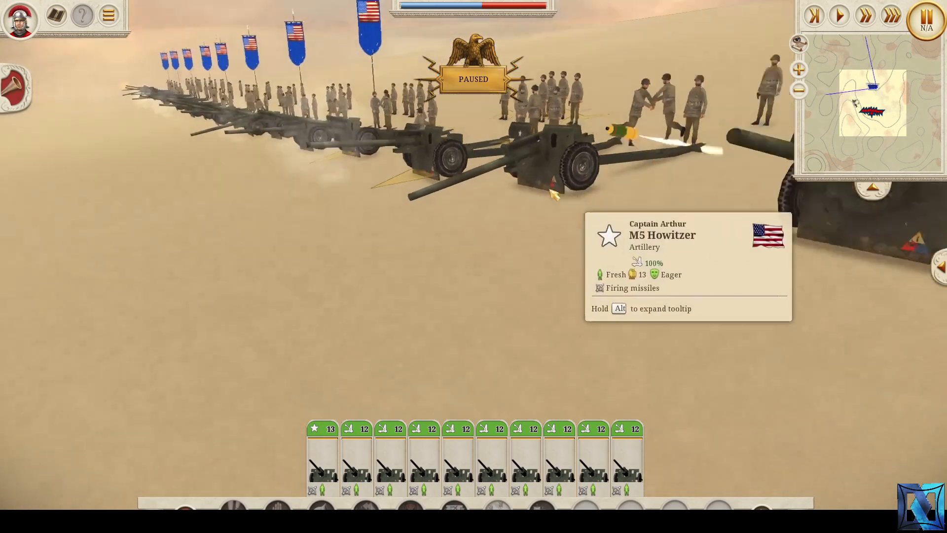
- Resume the battle at normal speed and watch the howitzers from the side and from behind, facing the enemy line
{"action": "left_click", "coordinate": [839, 16]}
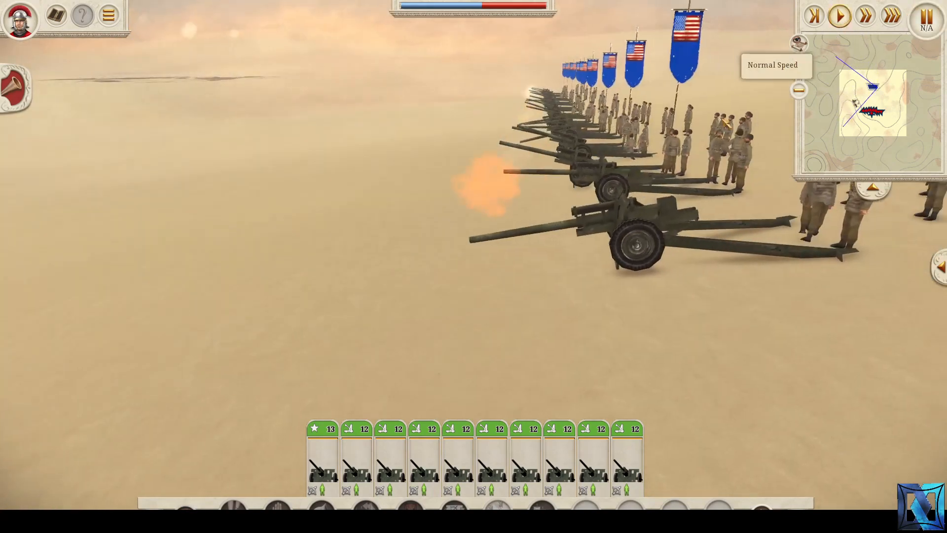
{"action": "key", "text": "q"}
{"action": "key", "text": "ctrl+a"}
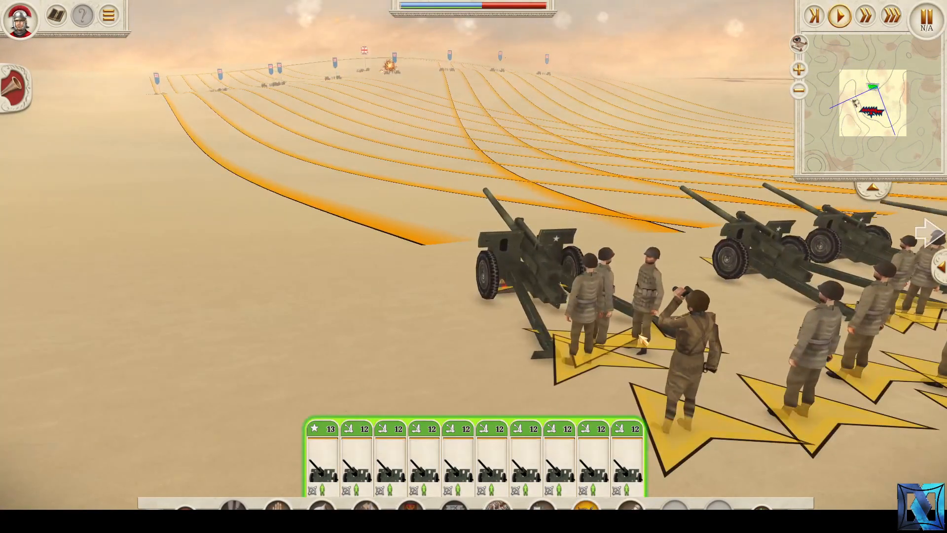
{"action": "left_click", "coordinate": [361, 235]}
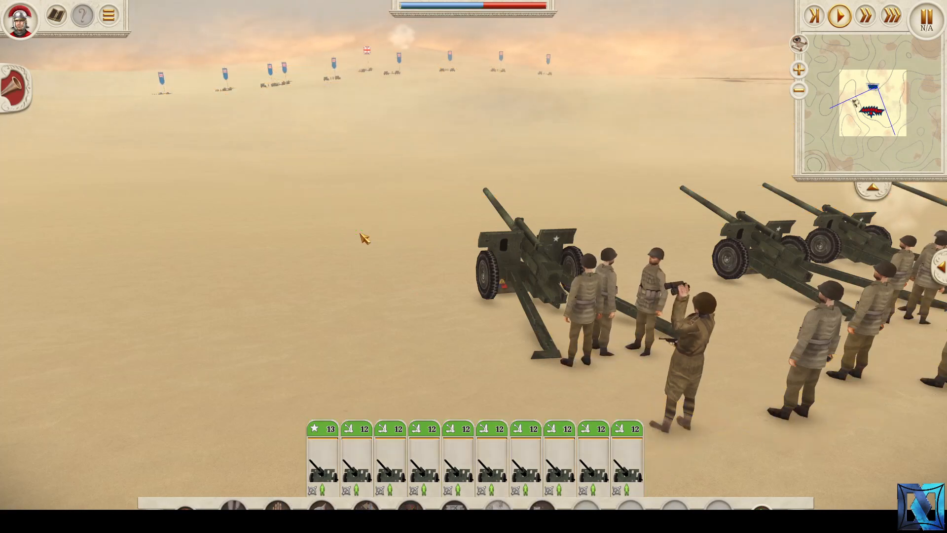
{"action": "scroll", "coordinate": [361, 235], "scroll_direction": "up", "scroll_amount": 3}
{"action": "key", "text": "e"}
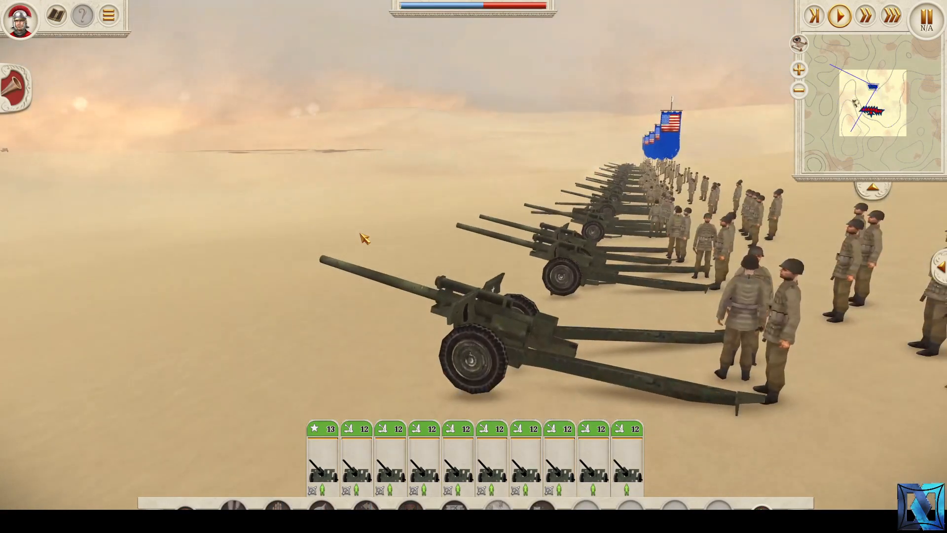
{"action": "key", "text": "w"}
{"action": "key", "text": "q"}
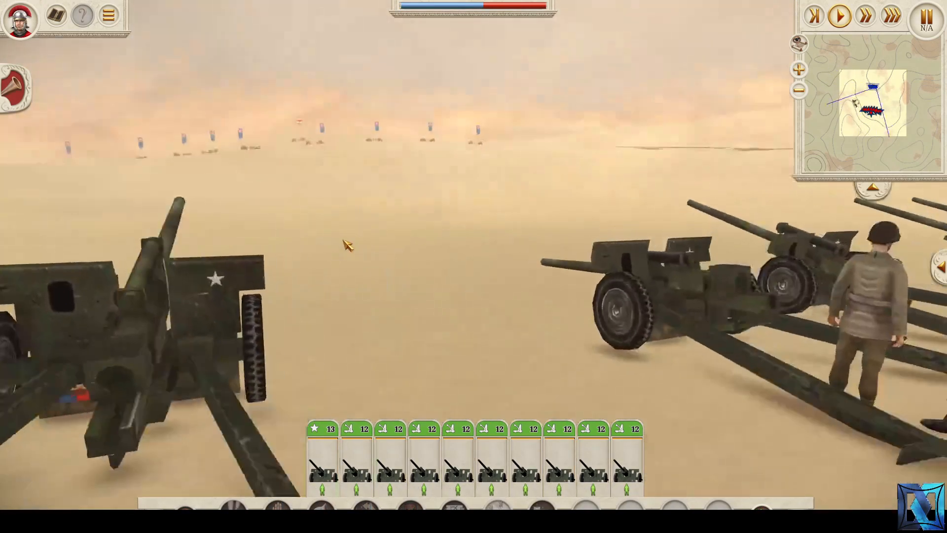
{"action": "key", "text": "q"}
- Move over to the British line and inspect the AT 25-pdr guns and crews, including the wrecked gun
{"action": "key", "text": "w"}
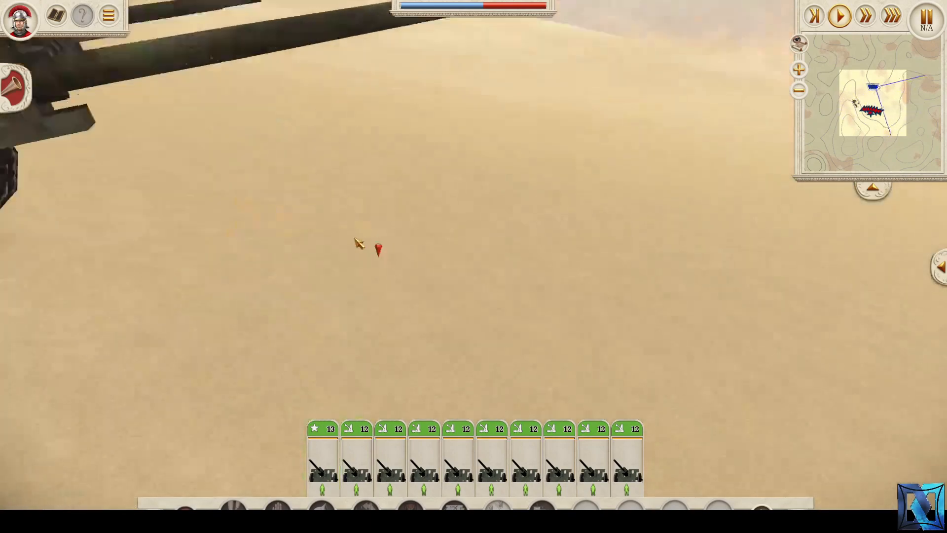
{"action": "key", "text": "e"}
{"action": "key", "text": "w"}
{"action": "key", "text": "e"}
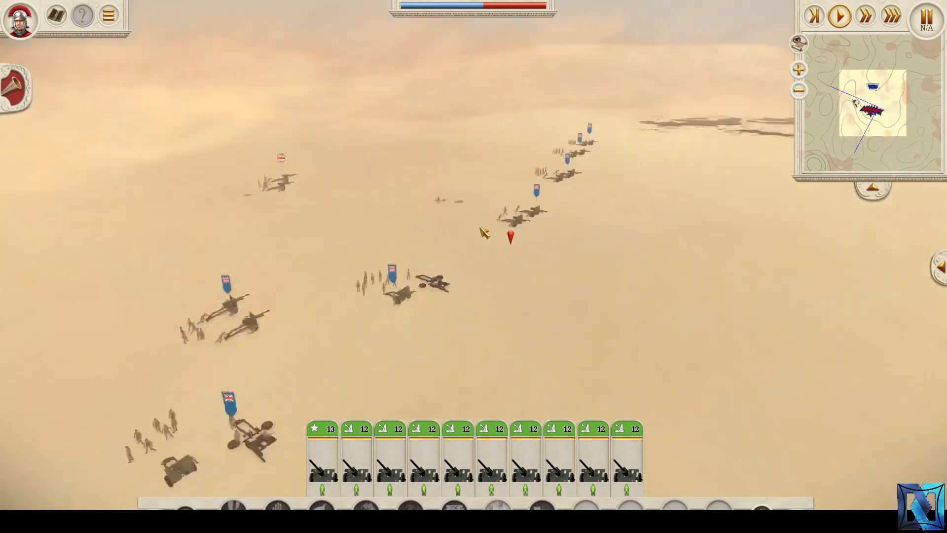
{"action": "key", "text": "q"}
{"action": "key", "text": "s"}
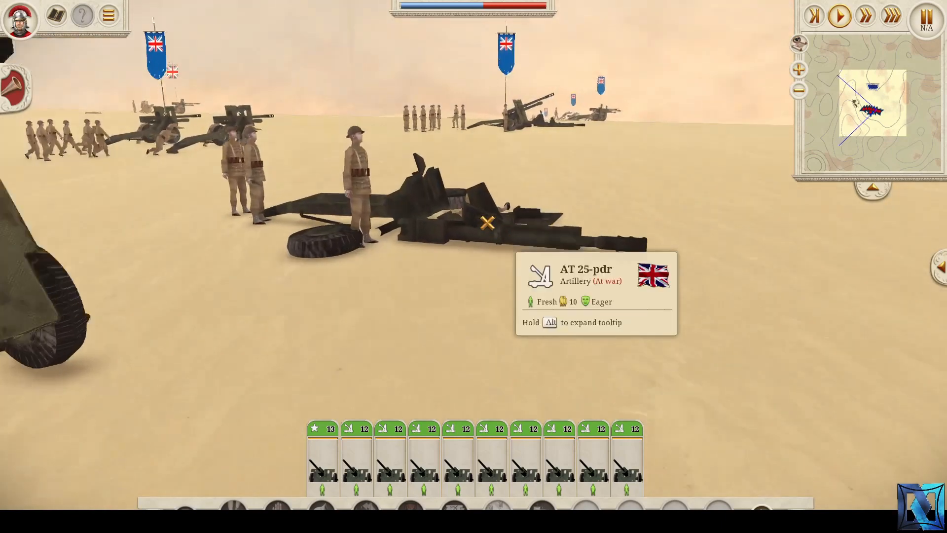
- Watch the British 25-pdr crews turn their guns at the fastest game speed, and return the battle to normal speed
{"action": "key", "text": "w"}
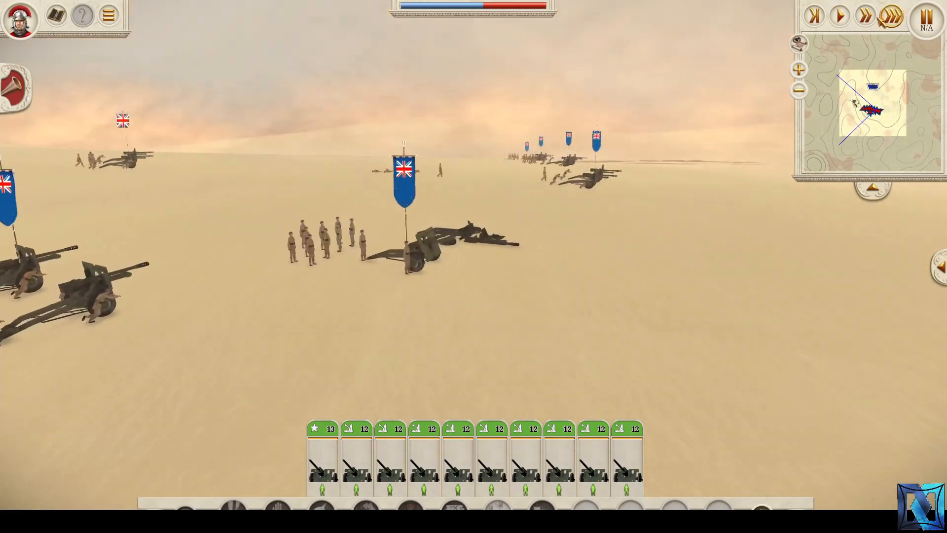
{"action": "key", "text": "e"}
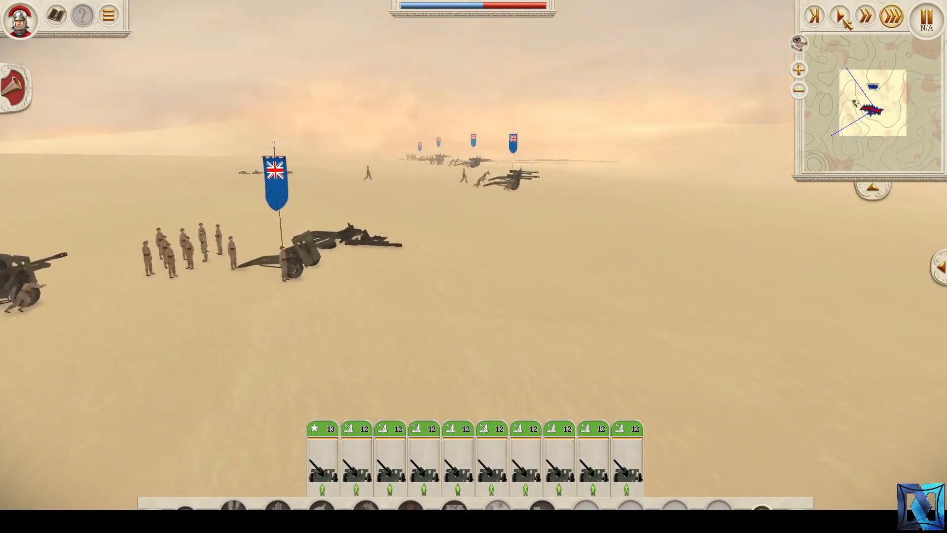
{"action": "left_click", "coordinate": [840, 16]}
{"action": "key", "text": "e"}
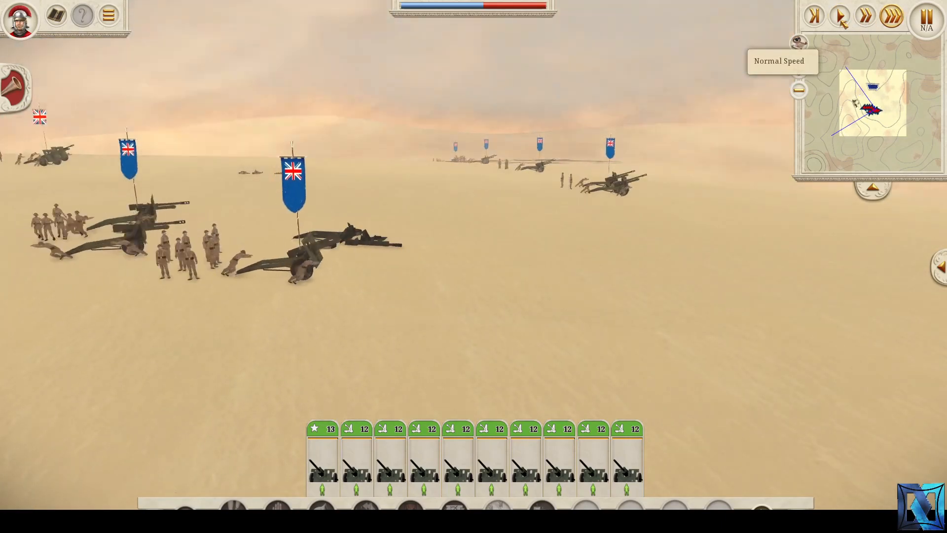
{"action": "key", "text": "e"}
{"action": "left_click", "coordinate": [892, 16]}
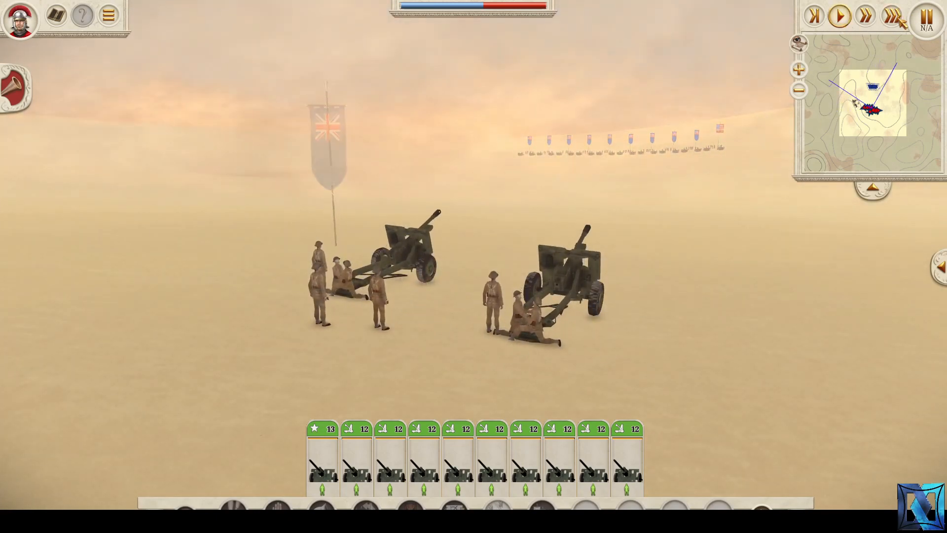
- Return to the M5 howitzer line and watch the incoming British shells from behind the guns in slow motion
{"action": "key", "text": "w"}
{"action": "key", "text": "e"}
{"action": "double_click", "coordinate": [637, 203]}
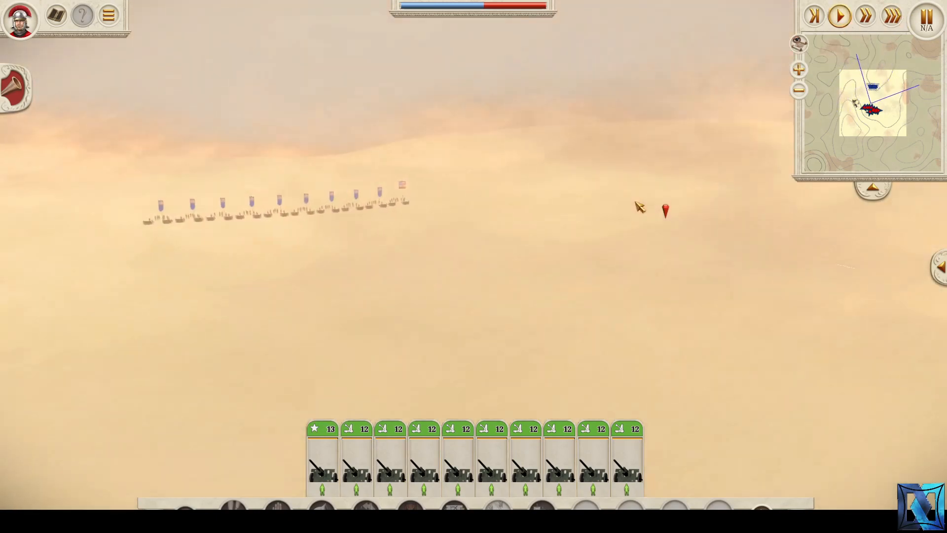
{"action": "key", "text": "w"}
{"action": "key", "text": "e"}
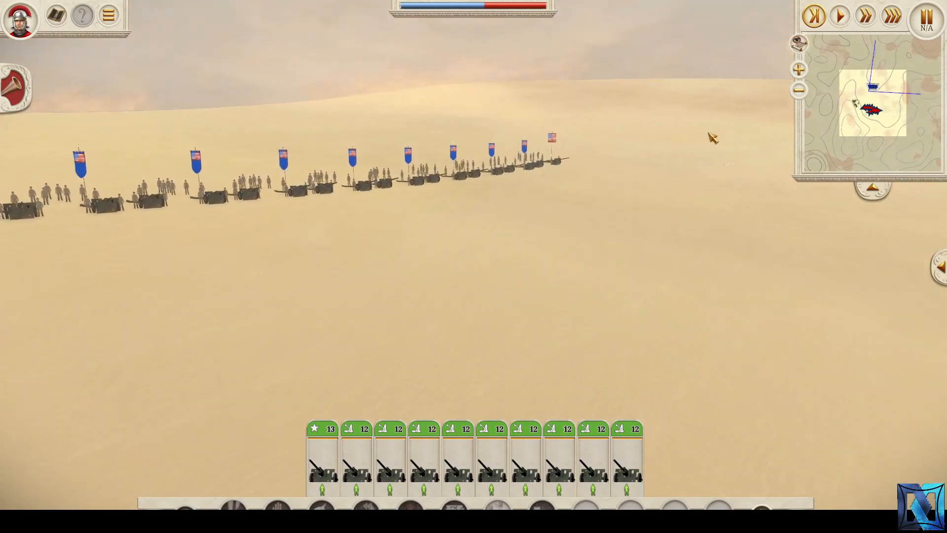
{"action": "middle_click_drag", "start_coordinate": [684, 165], "coordinate": [686, 169]}
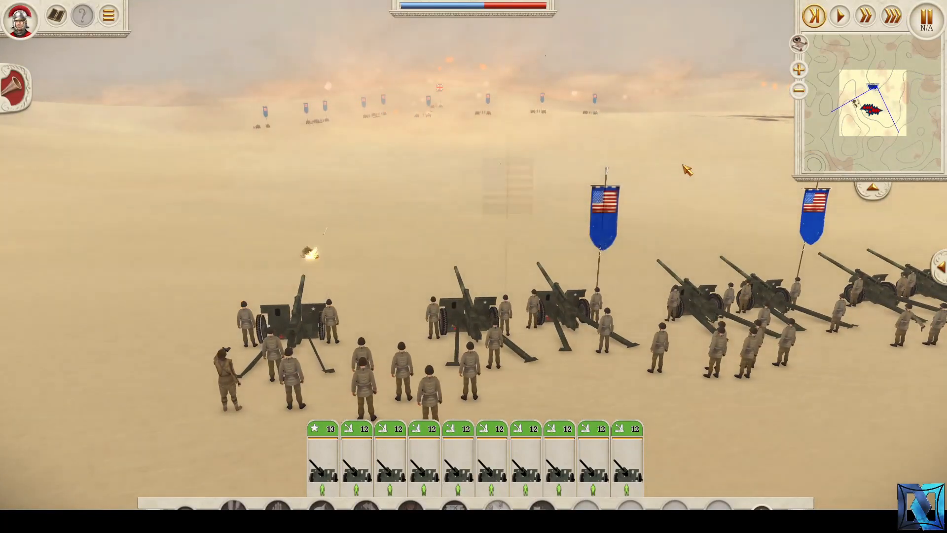
- Pause the battle and examine the end M5 howitzer and its crew up close from the side and the front
{"action": "key", "text": "p"}
{"action": "key", "text": "w"}
{"action": "key", "text": "e"}
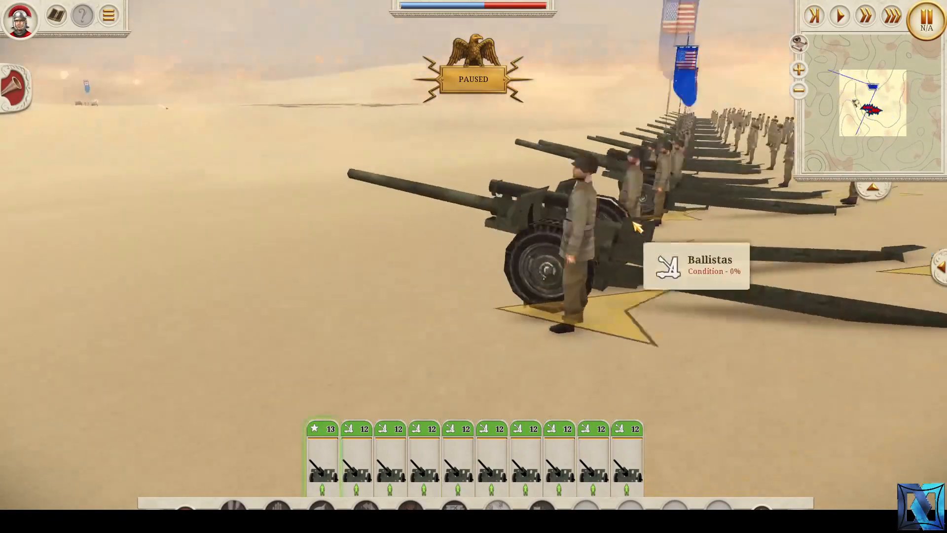
{"action": "middle_click_drag", "start_coordinate": [656, 237], "coordinate": [656, 238]}
{"action": "key", "text": "d"}
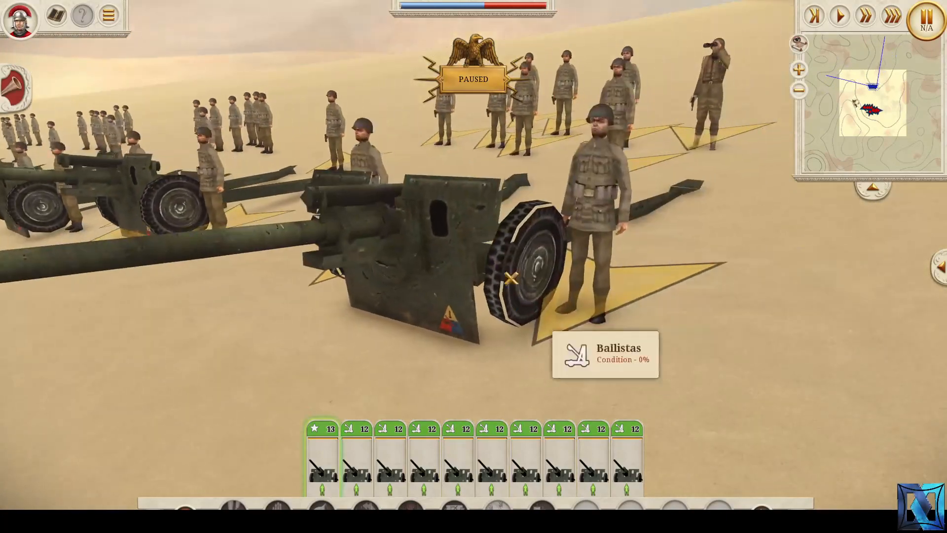
{"action": "key", "text": "s"}
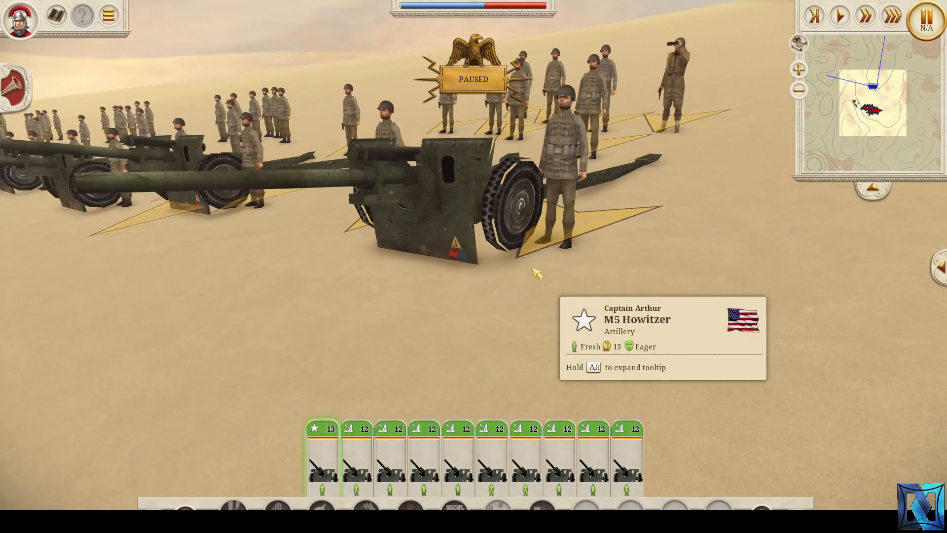
- Examine the destroyed M5 howitzer's detached barrel, wheels and trail legs from different sides with the battle paused
{"action": "key", "text": "s"}
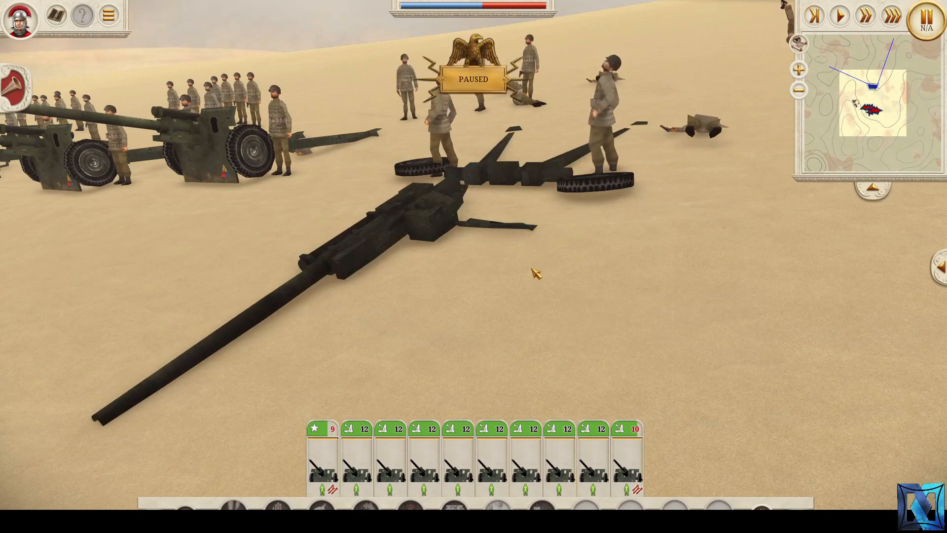
{"action": "key", "text": "w"}
{"action": "key", "text": "q"}
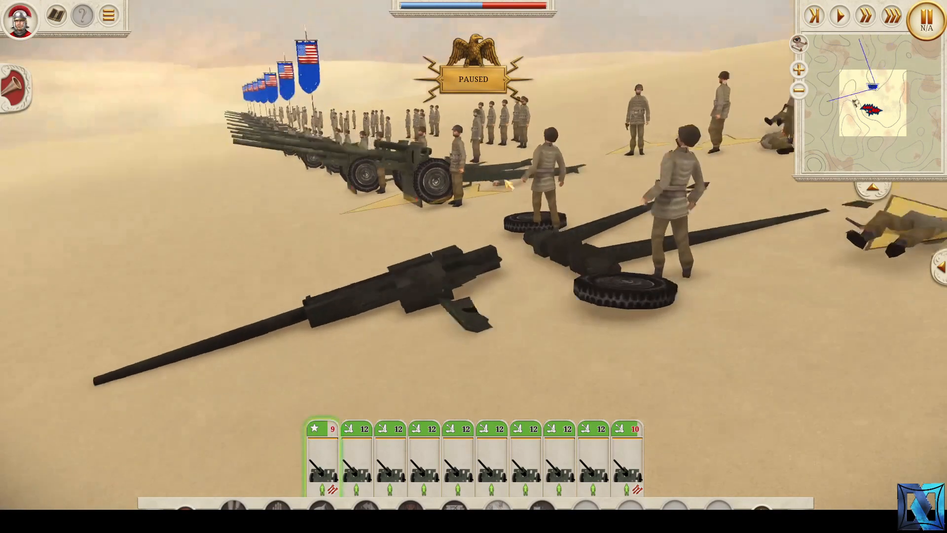
- Resume the battle at normal speed and examine the intact M5 howitzers and crews beside the destroyed gun
{"action": "key", "text": "q"}
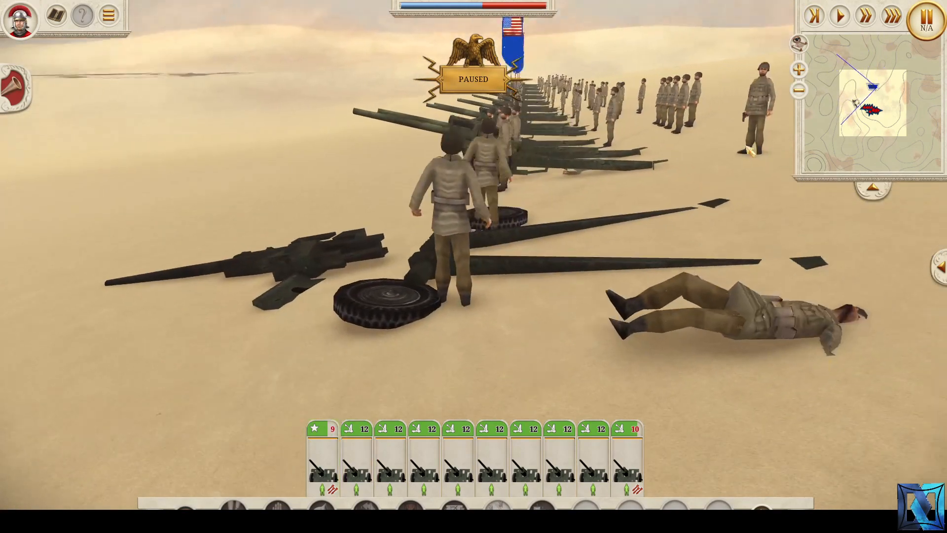
{"action": "left_click", "coordinate": [840, 16]}
{"action": "left_click", "coordinate": [608, 211]}
{"action": "key", "text": "w"}
{"action": "key", "text": "q"}
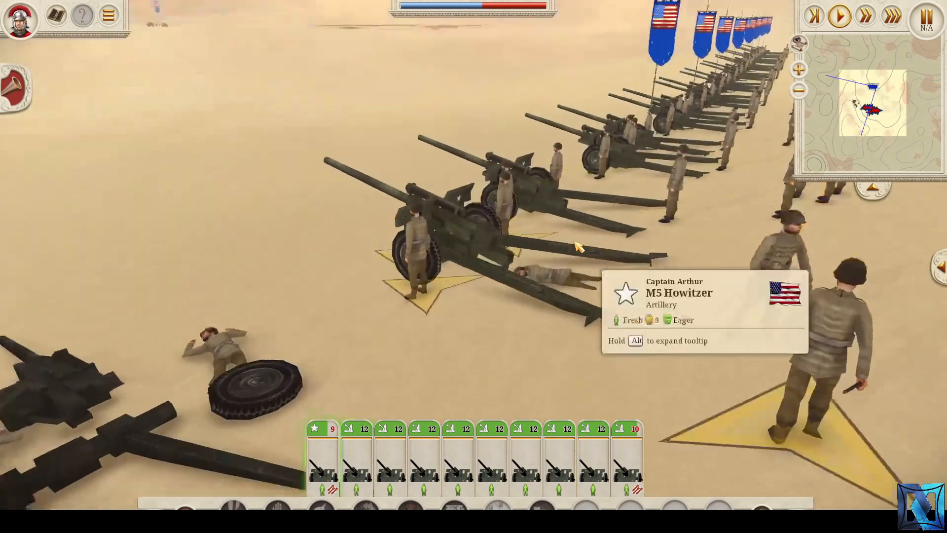
{"action": "scroll", "coordinate": [577, 252], "scroll_direction": "up", "scroll_amount": 2}
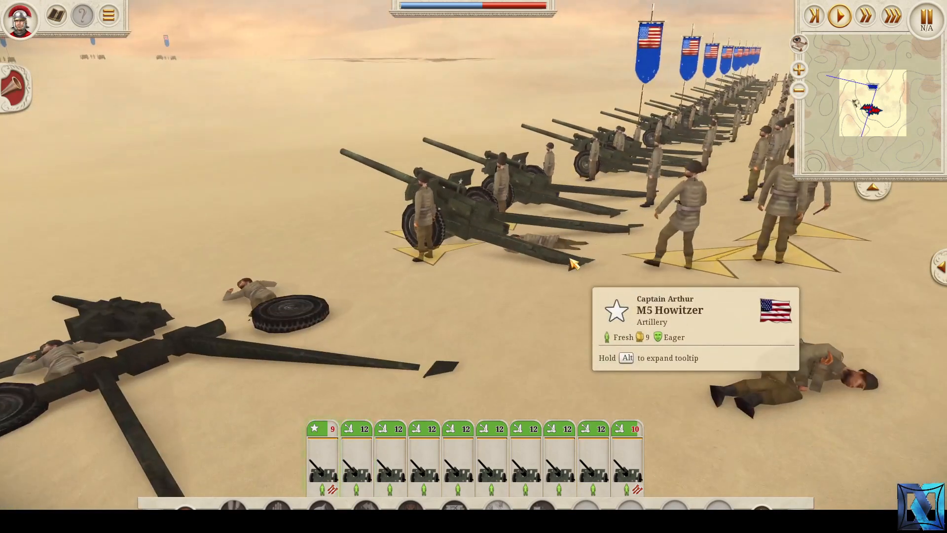
{"action": "key", "text": "w"}
{"action": "key", "text": "d"}
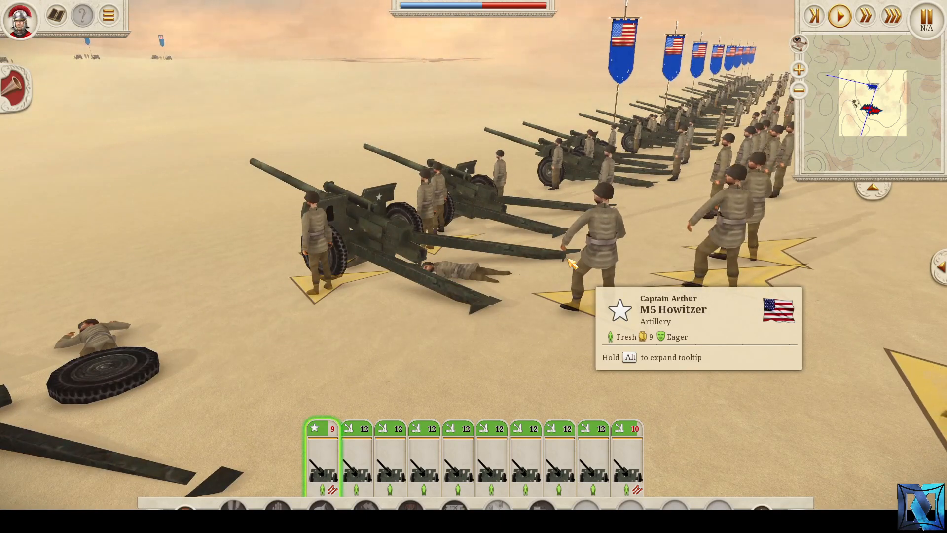
{"action": "scroll", "coordinate": [572, 263], "scroll_direction": "down", "scroll_amount": 2}
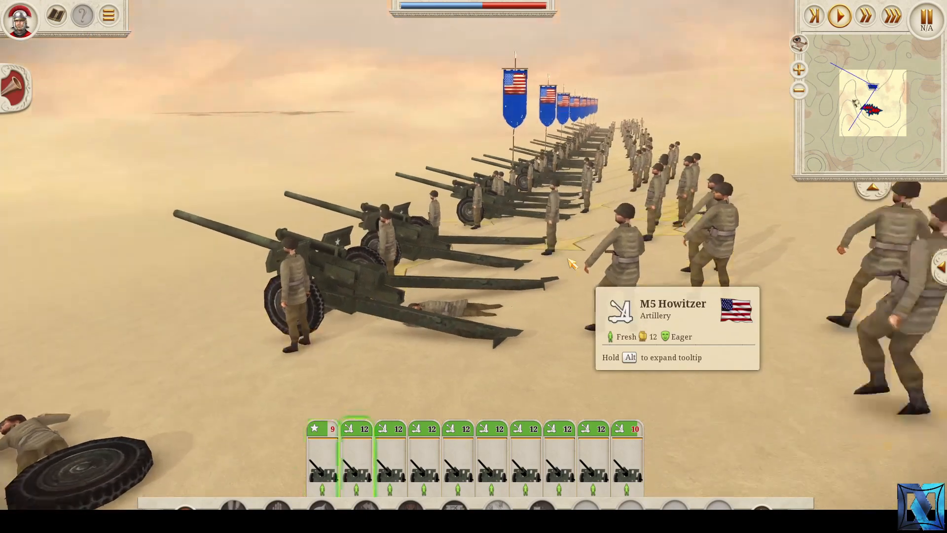
{"action": "key", "text": "q"}
{"action": "scroll", "coordinate": [561, 265], "scroll_direction": "down", "scroll_amount": 2}
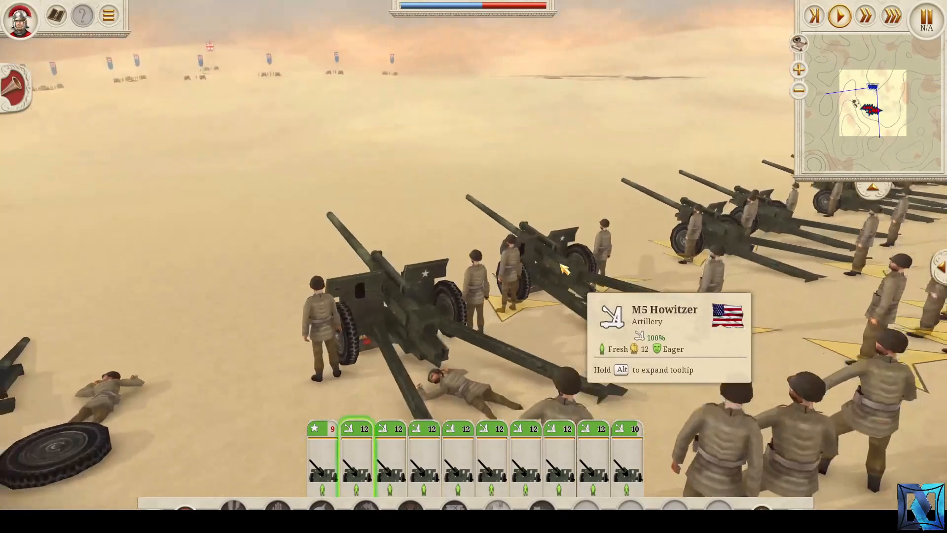
- Select all M5 howitzer units from behind the gun line and set them to fire at will on the British guns
{"action": "key", "text": "q"}
{"action": "scroll", "coordinate": [561, 284], "scroll_direction": "up", "scroll_amount": 2}
{"action": "key", "text": "w"}
{"action": "key", "text": "ctrl+a"}
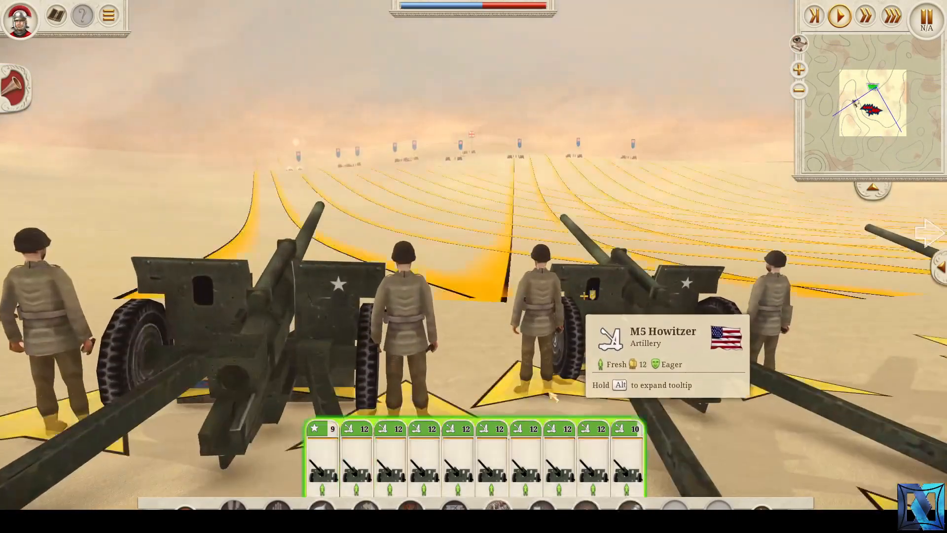
{"action": "key", "text": "s"}
{"action": "left_click", "coordinate": [586, 506]}
{"action": "left_click", "coordinate": [481, 203]}
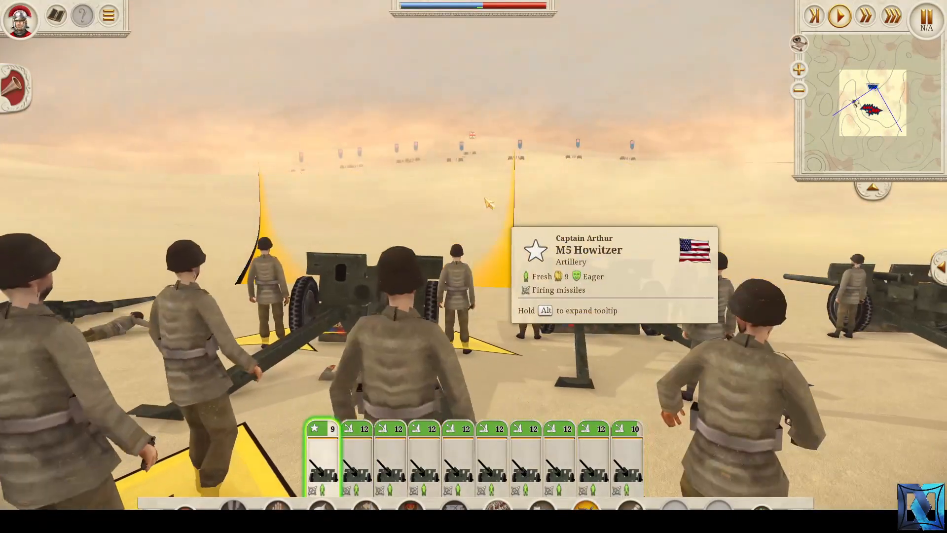
- Watch the captain's M5 howitzer crew operate their gun under British shelling from the side and from behind
{"action": "key", "text": "e"}
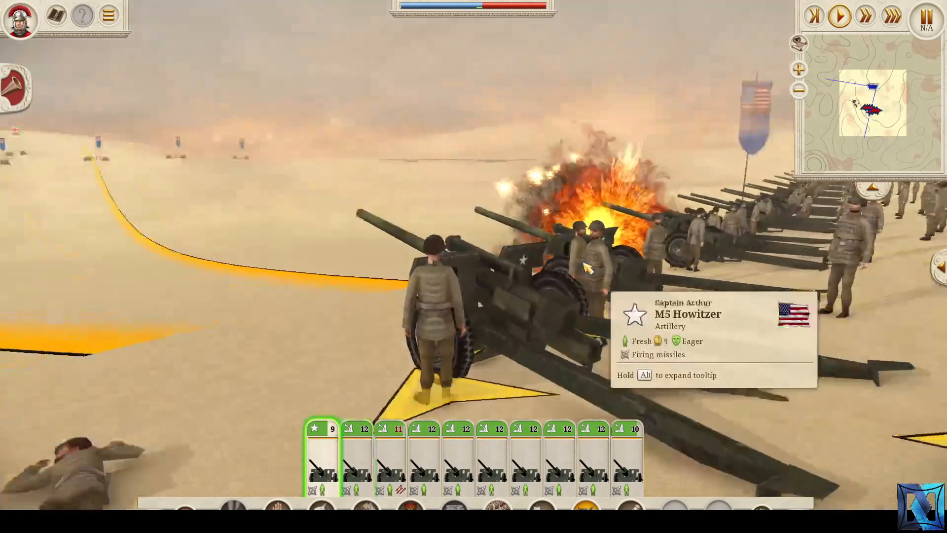
{"action": "key", "text": "q"}
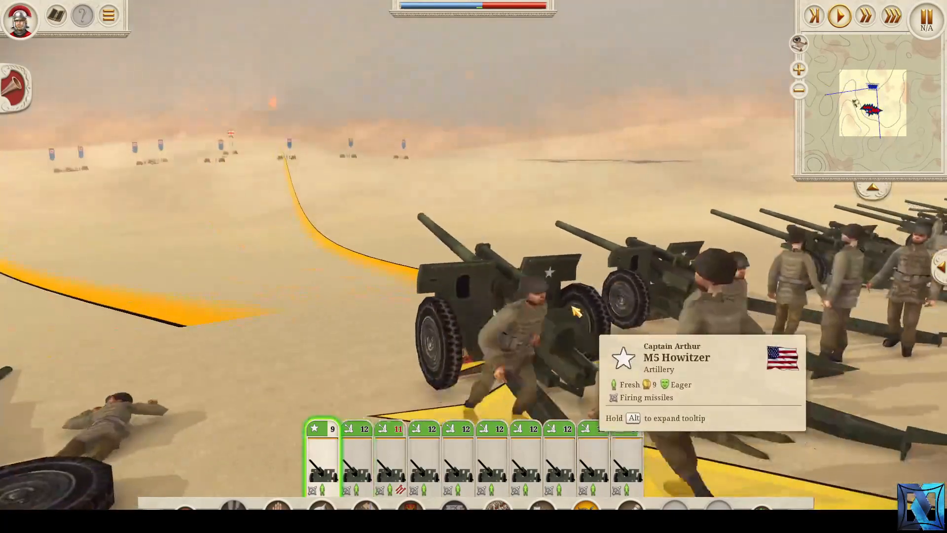
{"action": "key", "text": "e"}
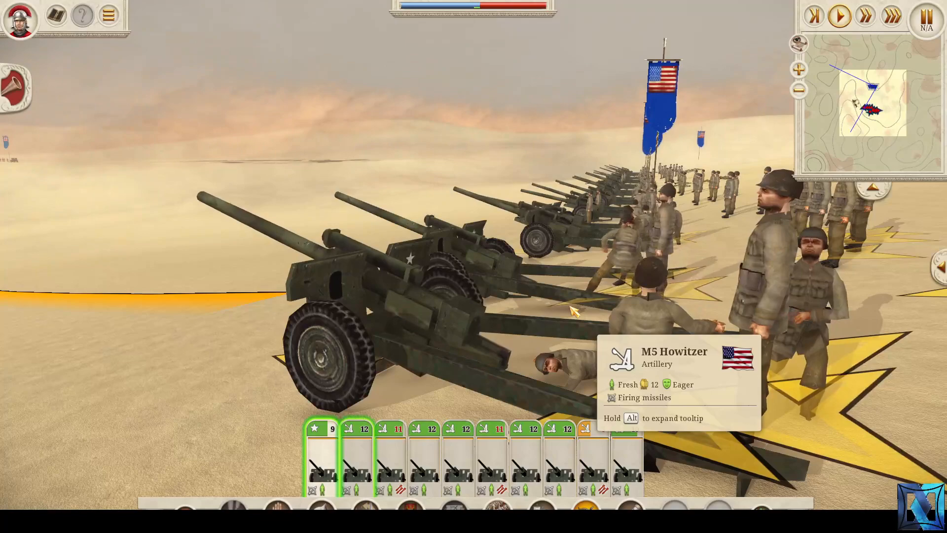
{"action": "left_click", "coordinate": [573, 310]}
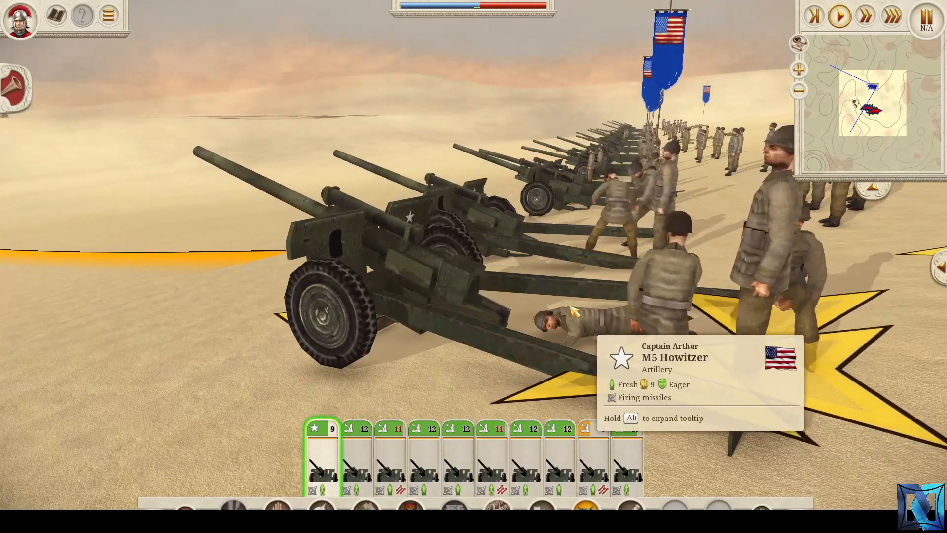
{"action": "key", "text": "q"}
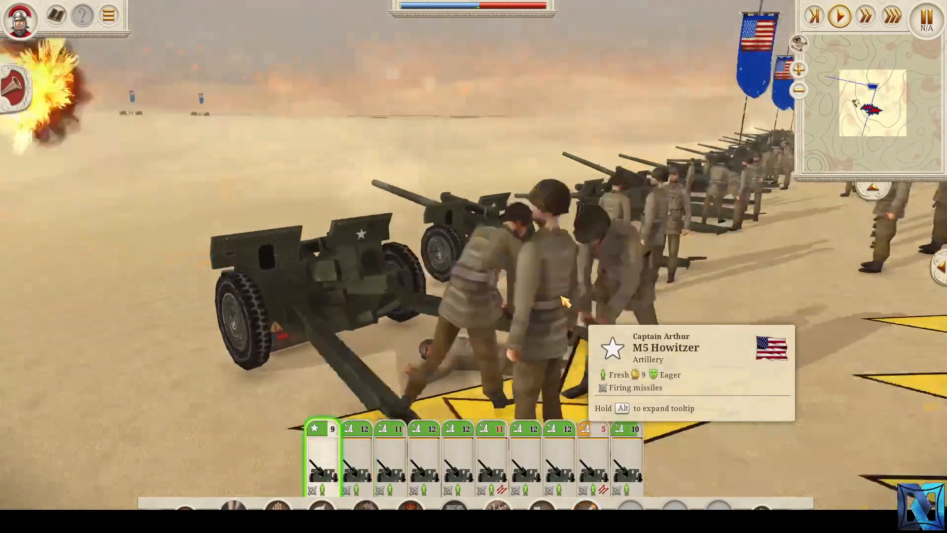
{"action": "scroll", "coordinate": [565, 302], "scroll_direction": "up", "scroll_amount": 6}
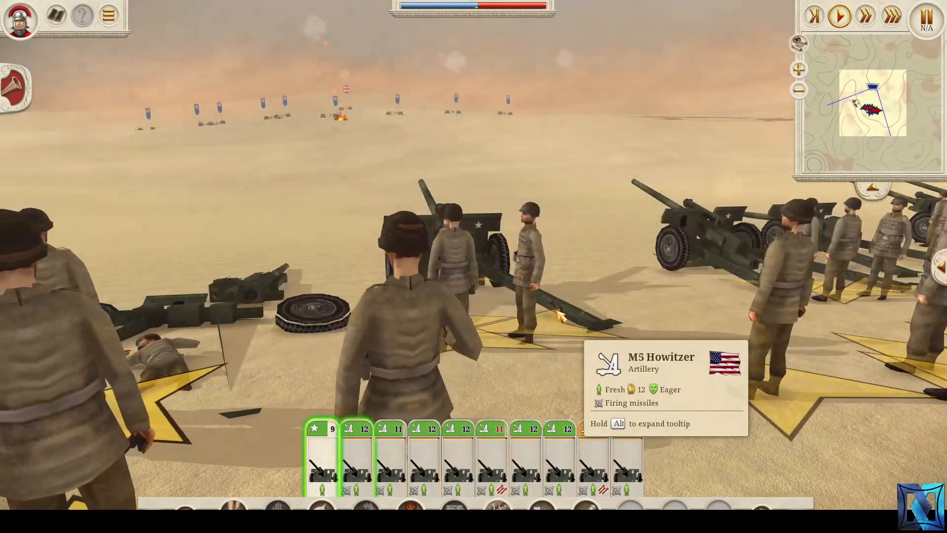
- Look over the damaged end of the M5 howitzer line, view the firing guns from behind, and pause the battle
{"action": "scroll", "coordinate": [559, 314], "scroll_direction": "down", "scroll_amount": 6}
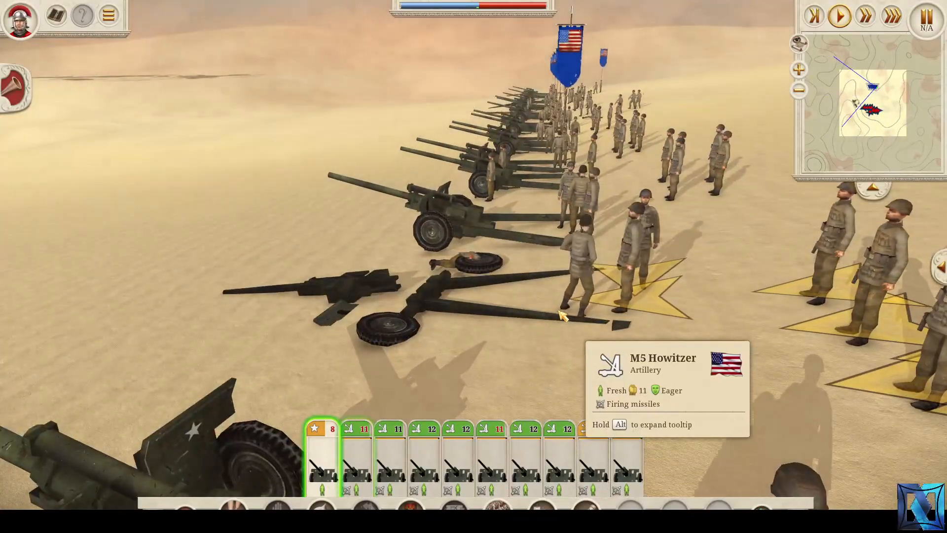
{"action": "scroll", "coordinate": [565, 301], "scroll_direction": "down", "scroll_amount": 3}
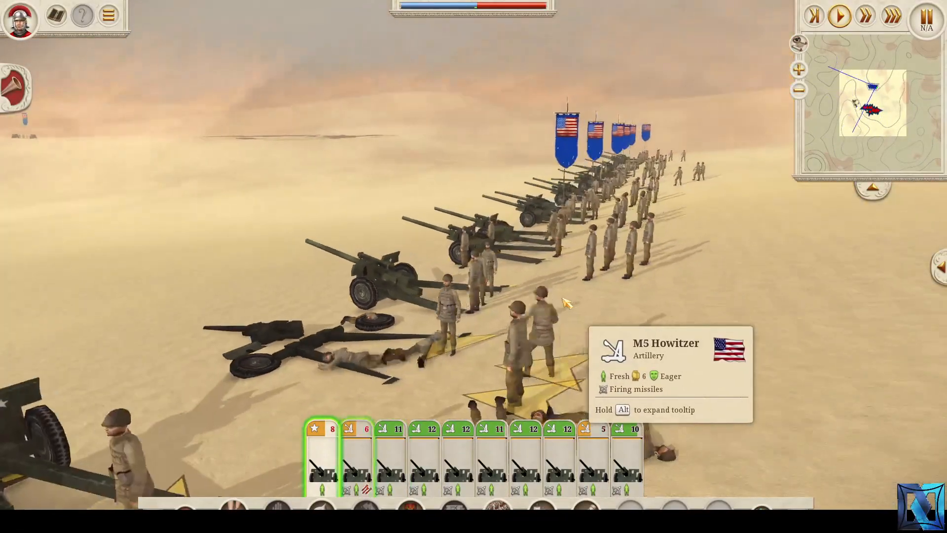
{"action": "key", "text": "w"}
{"action": "key", "text": "q"}
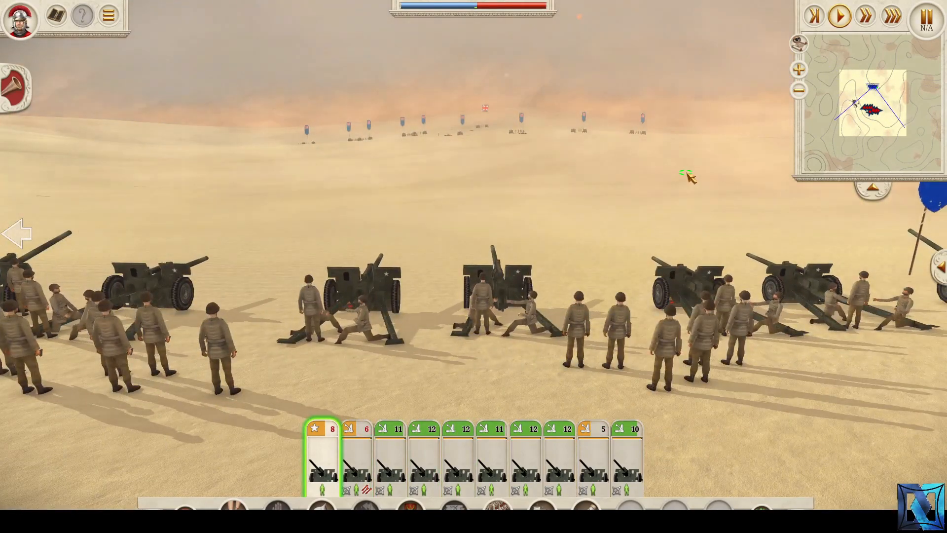
{"action": "key", "text": "p"}
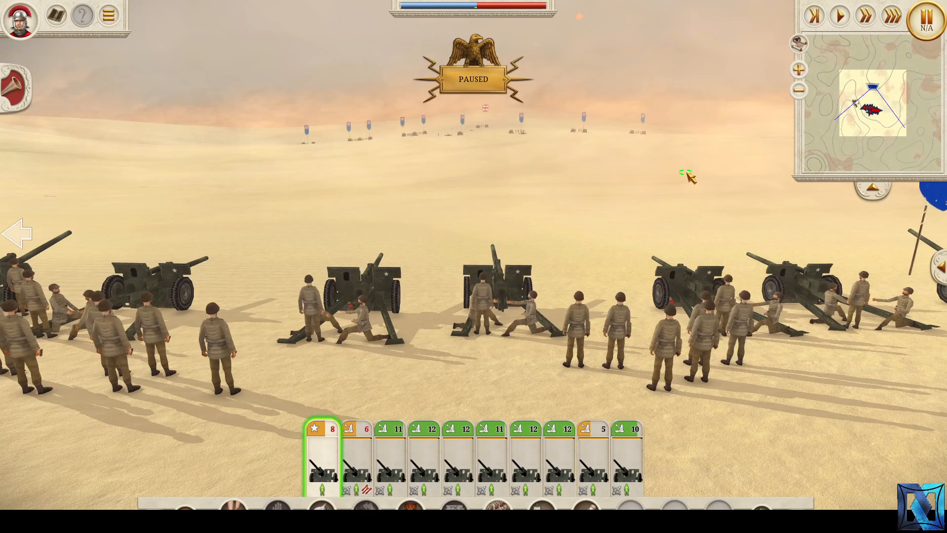